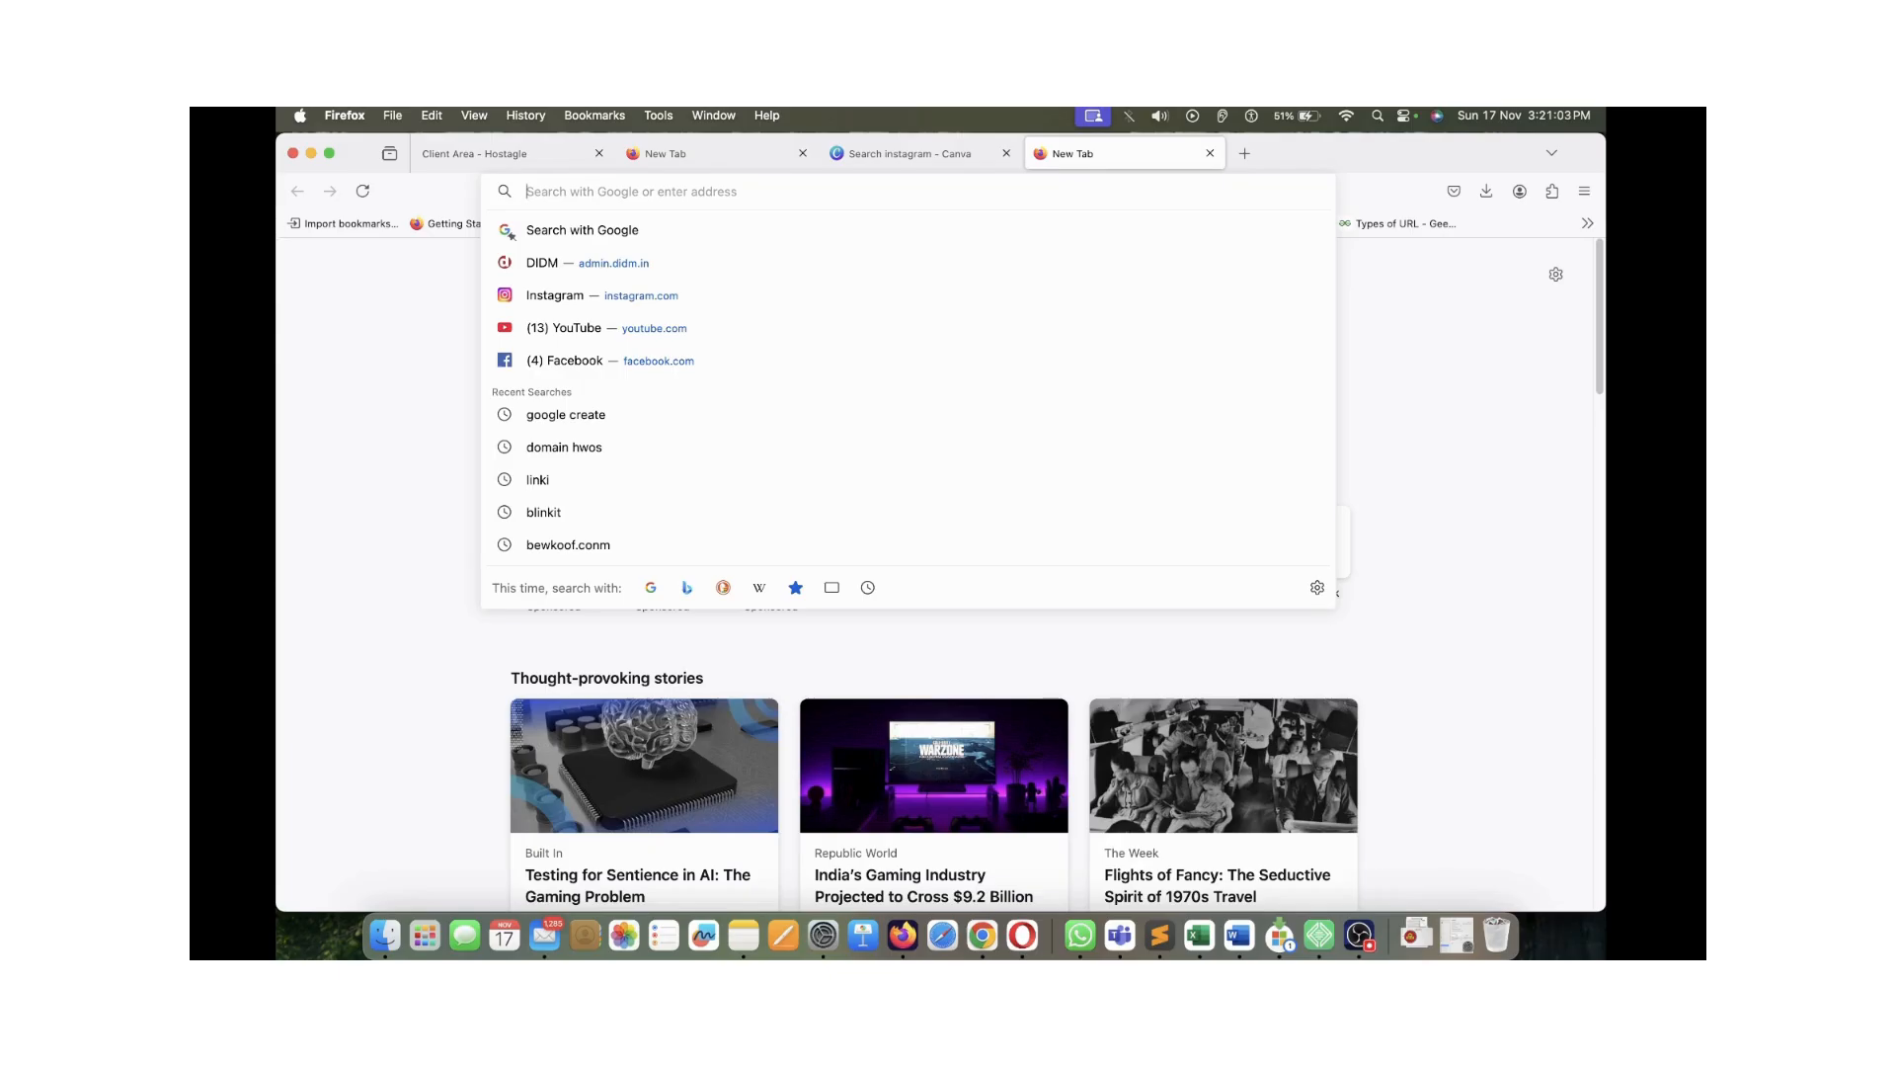
Load semrush.com, then open the Ahrefs homepage in a new tab through a Google search
{"action": "type", "text": "semr"}
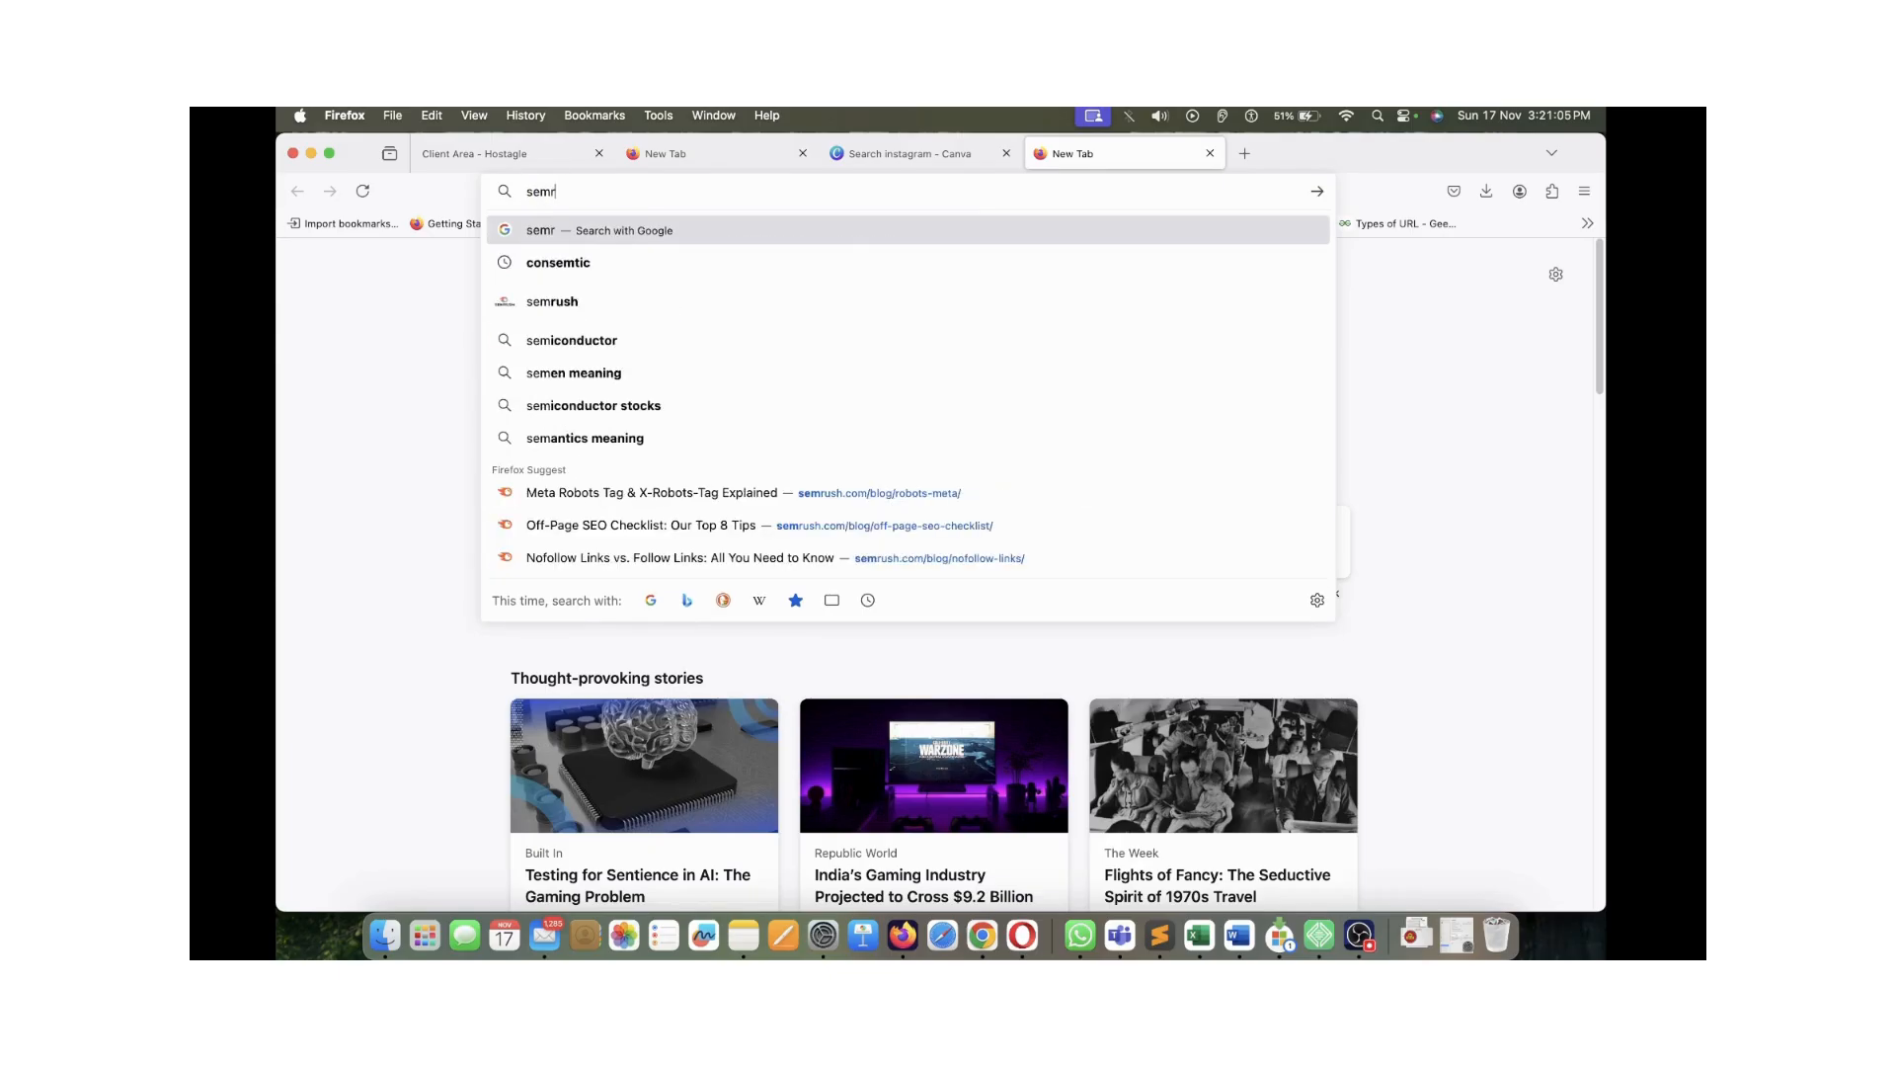
{"action": "type", "text": "ush.com"}
{"action": "key", "text": "Return"}
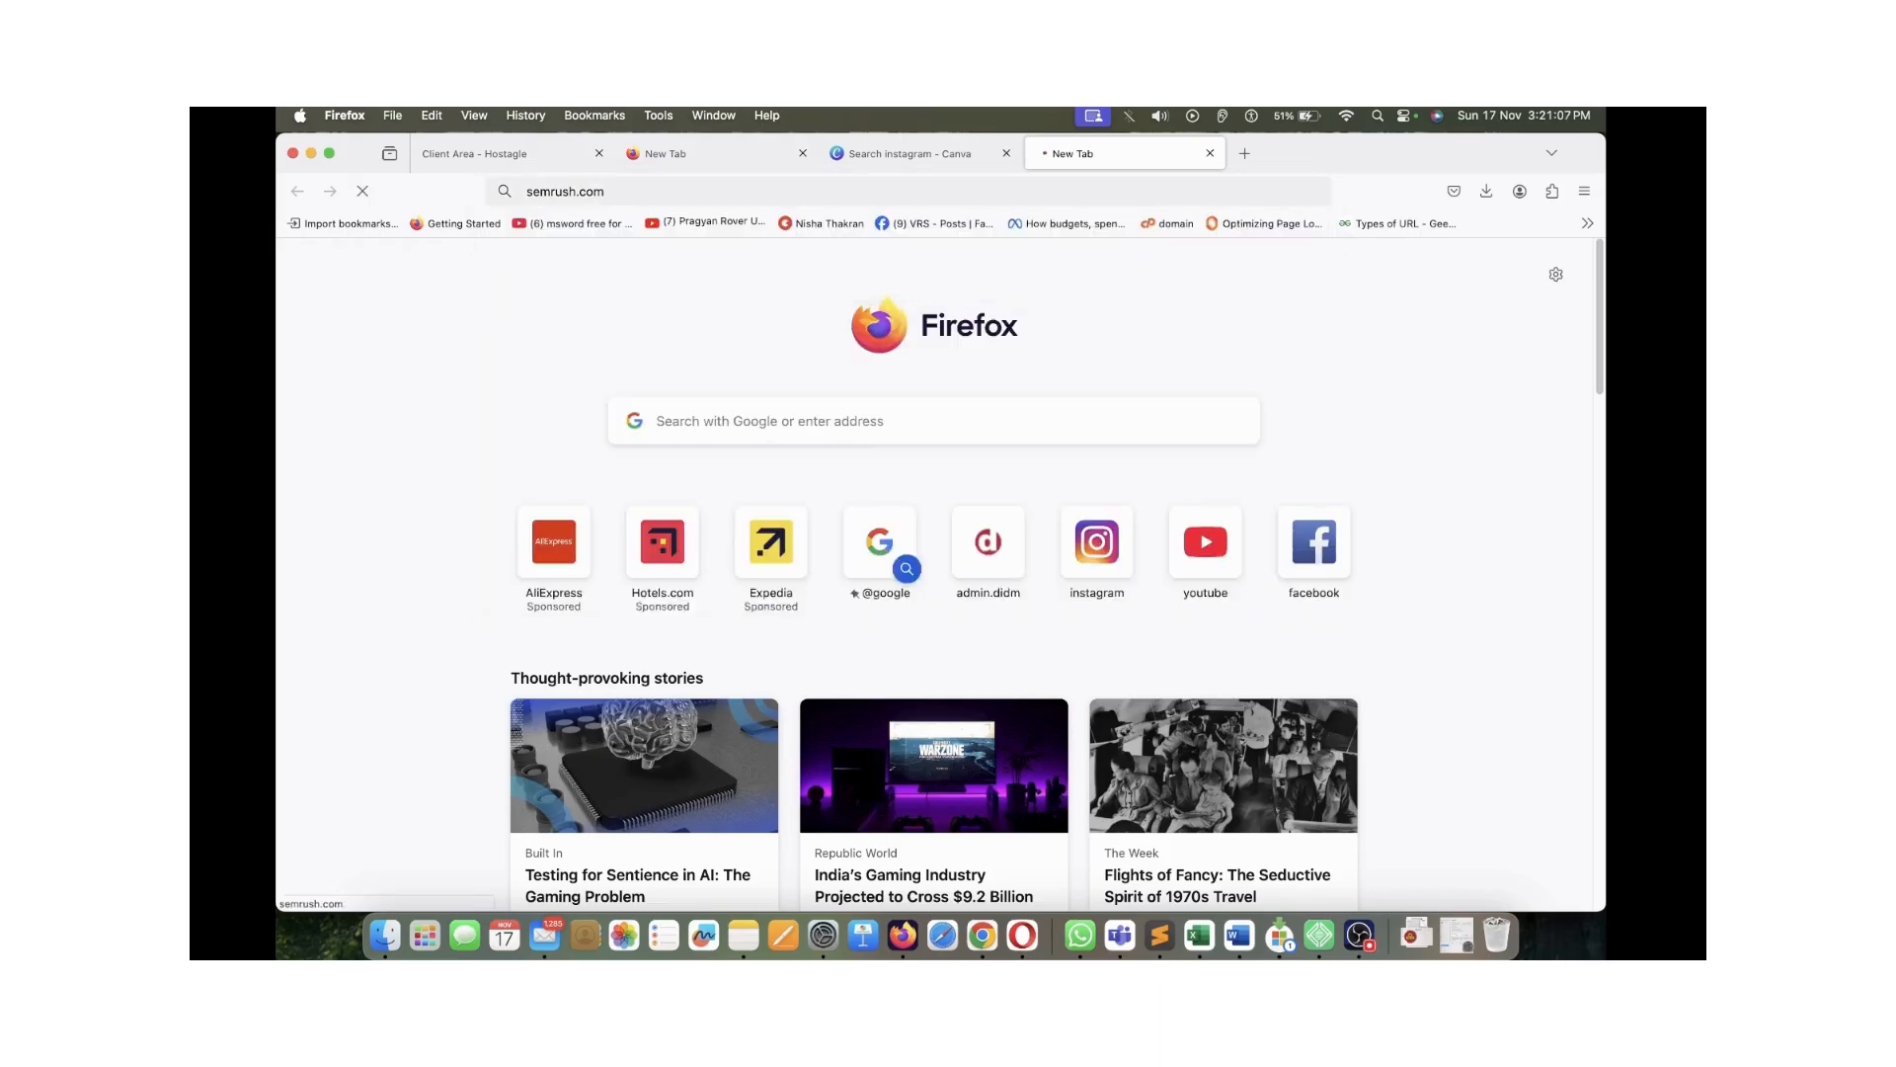
{"action": "key", "text": "super+t"}
{"action": "type", "text": "ar"}
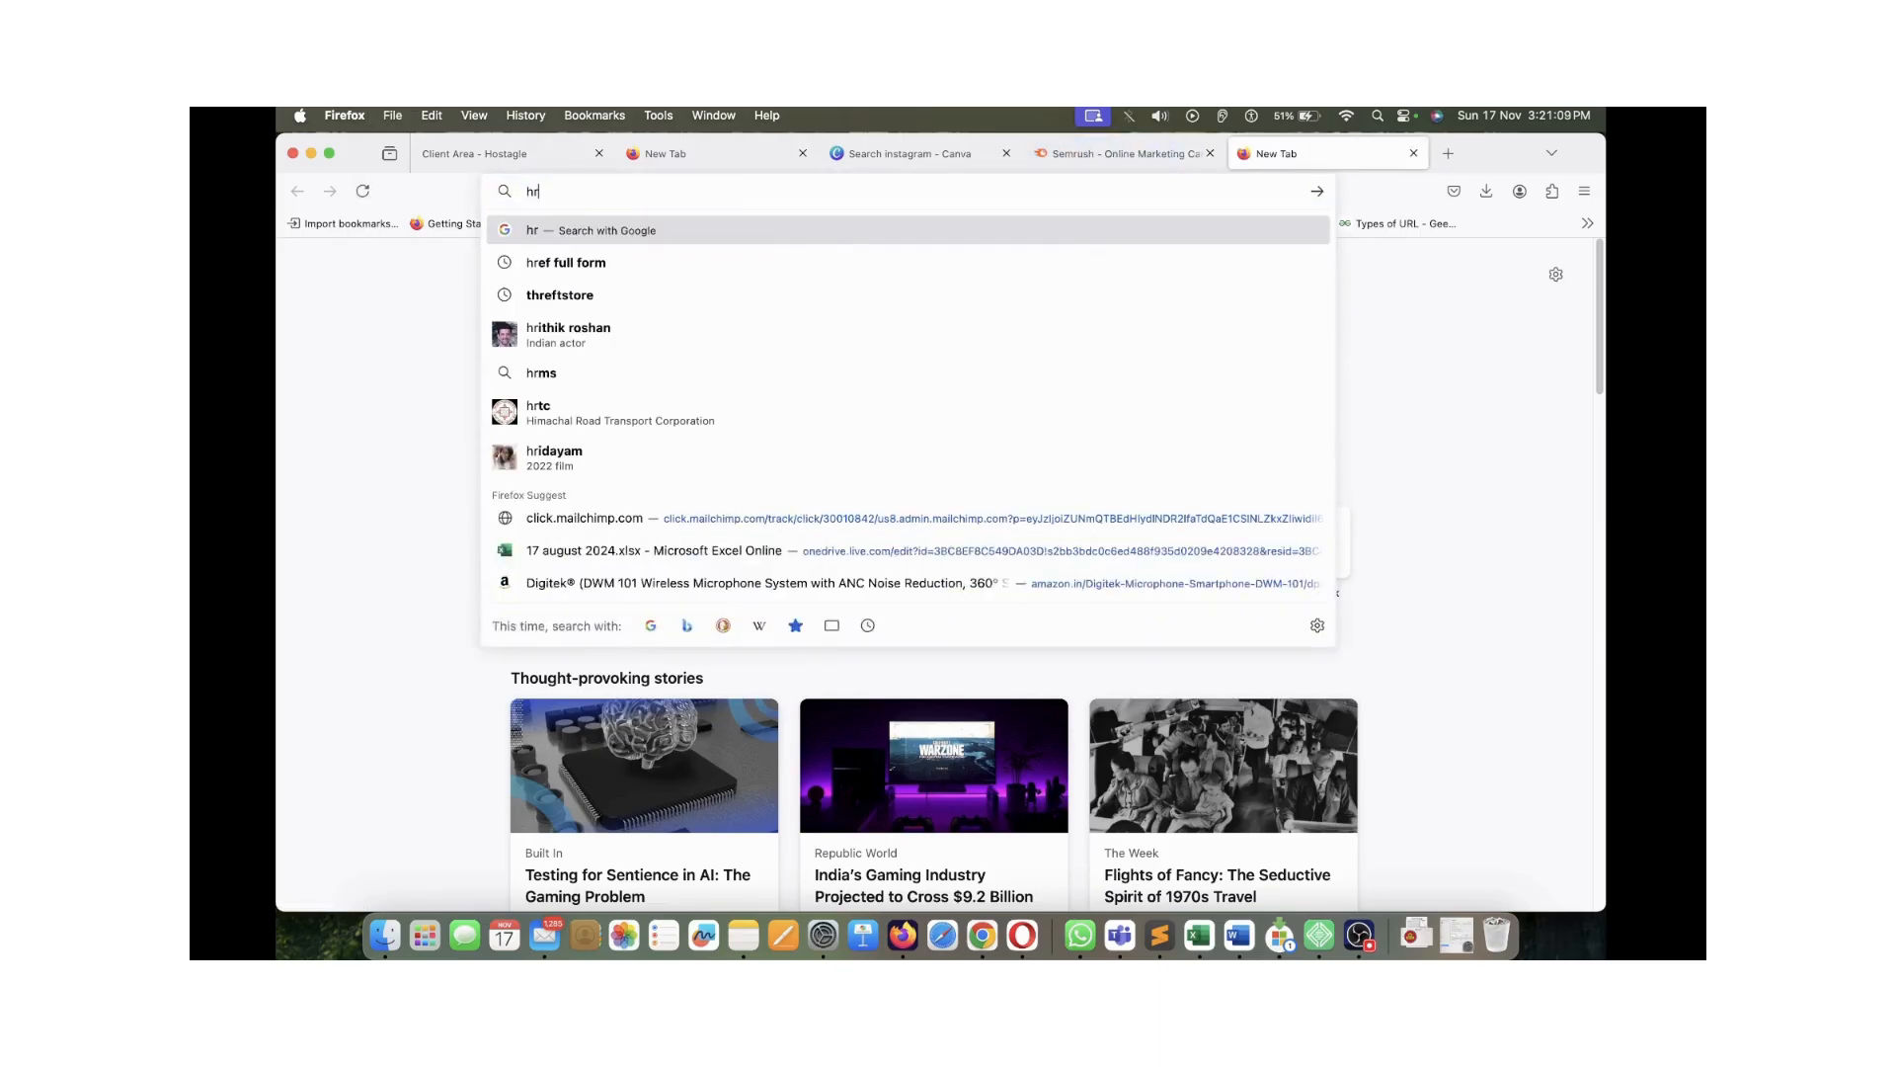
{"action": "type", "text": "eh"}
{"action": "key", "text": "BackSpace"}
{"action": "key", "text": "BackSpace"}
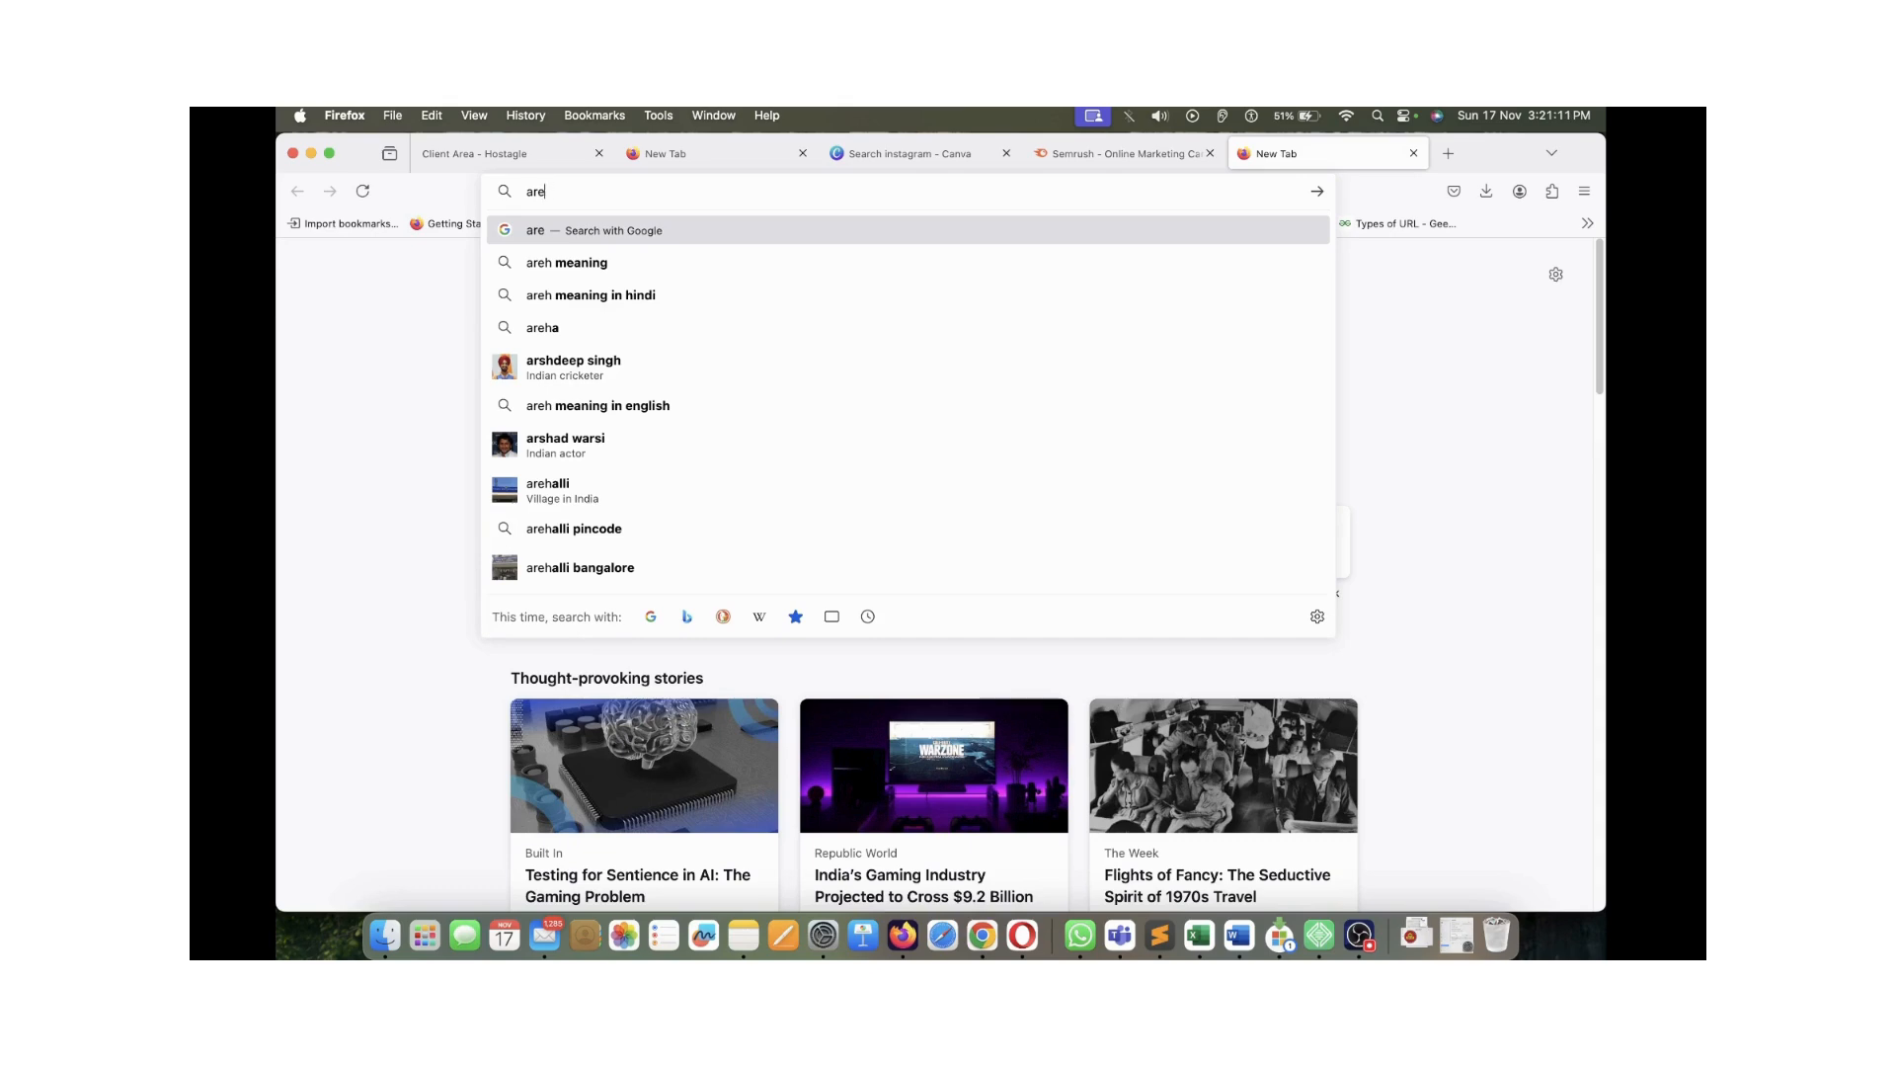
{"action": "type", "text": "hef"}
{"action": "key", "text": "Return"}
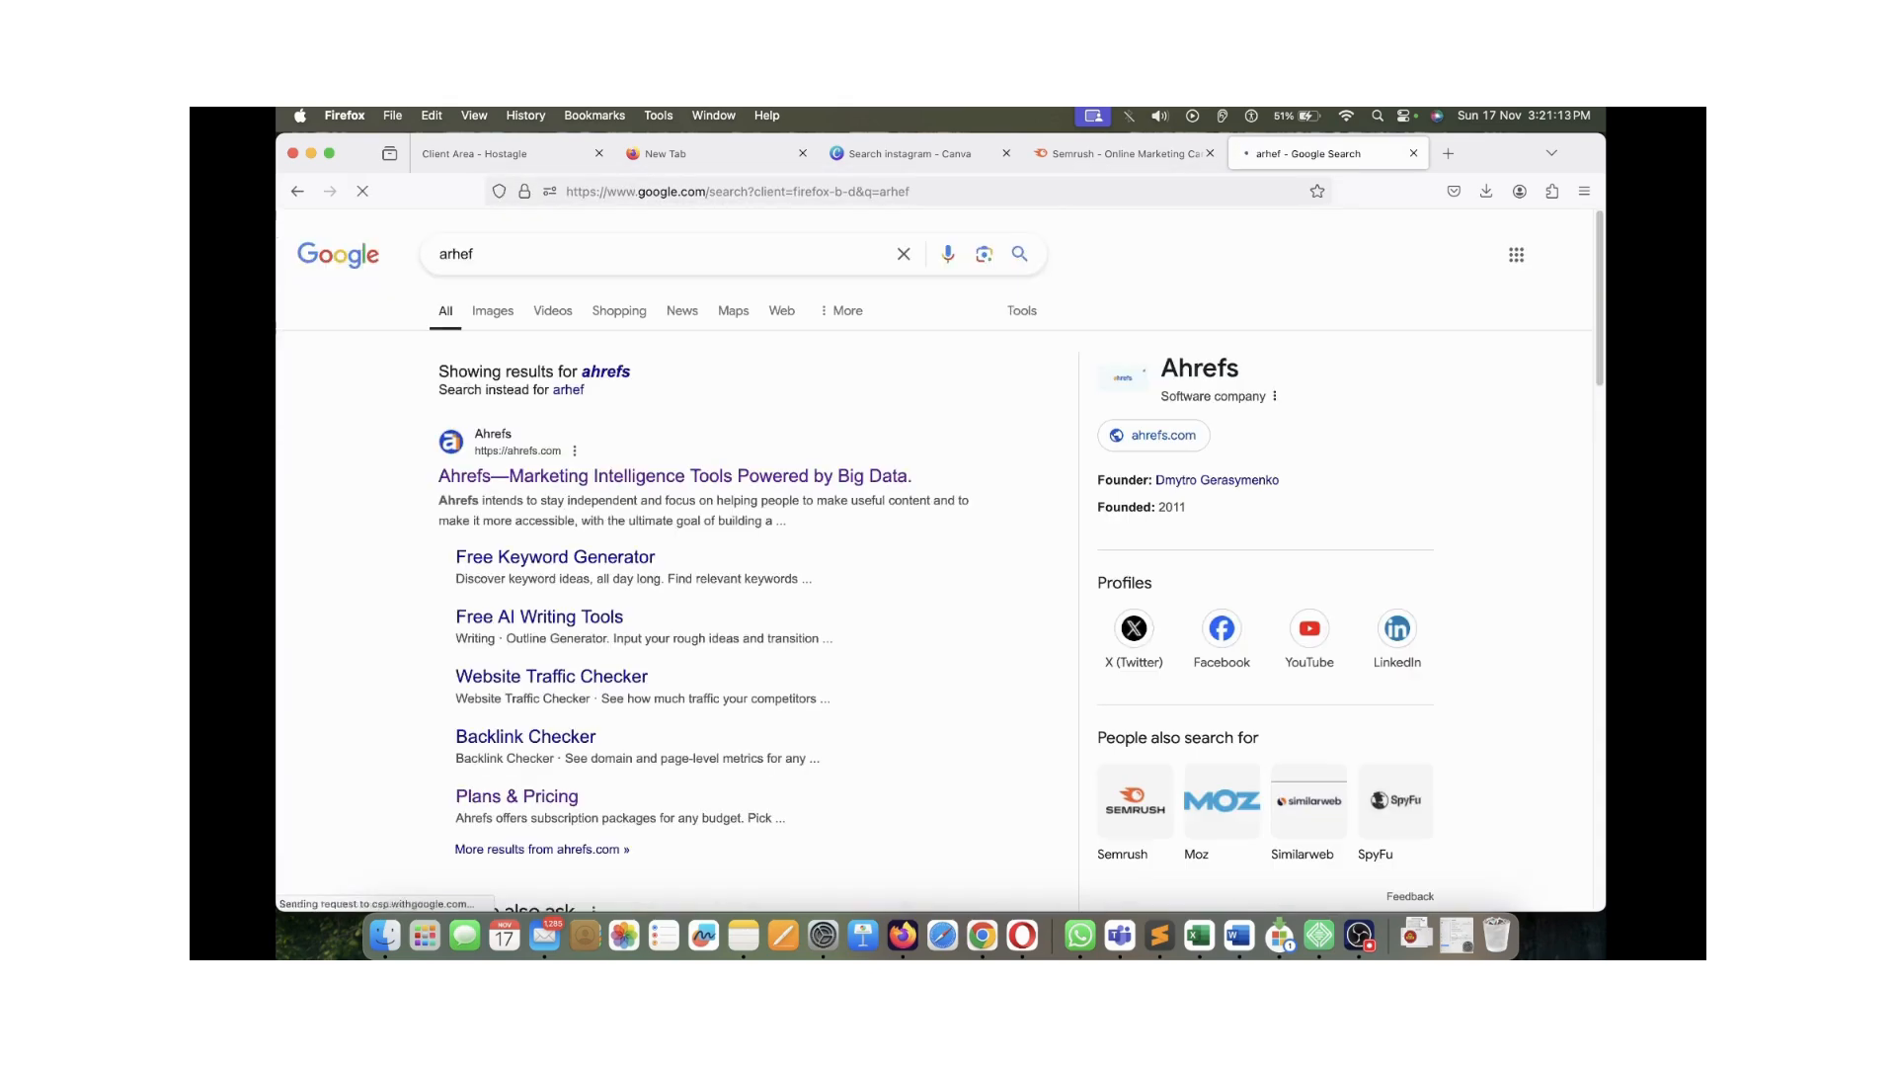
{"action": "left_click", "coordinate": [676, 476]}
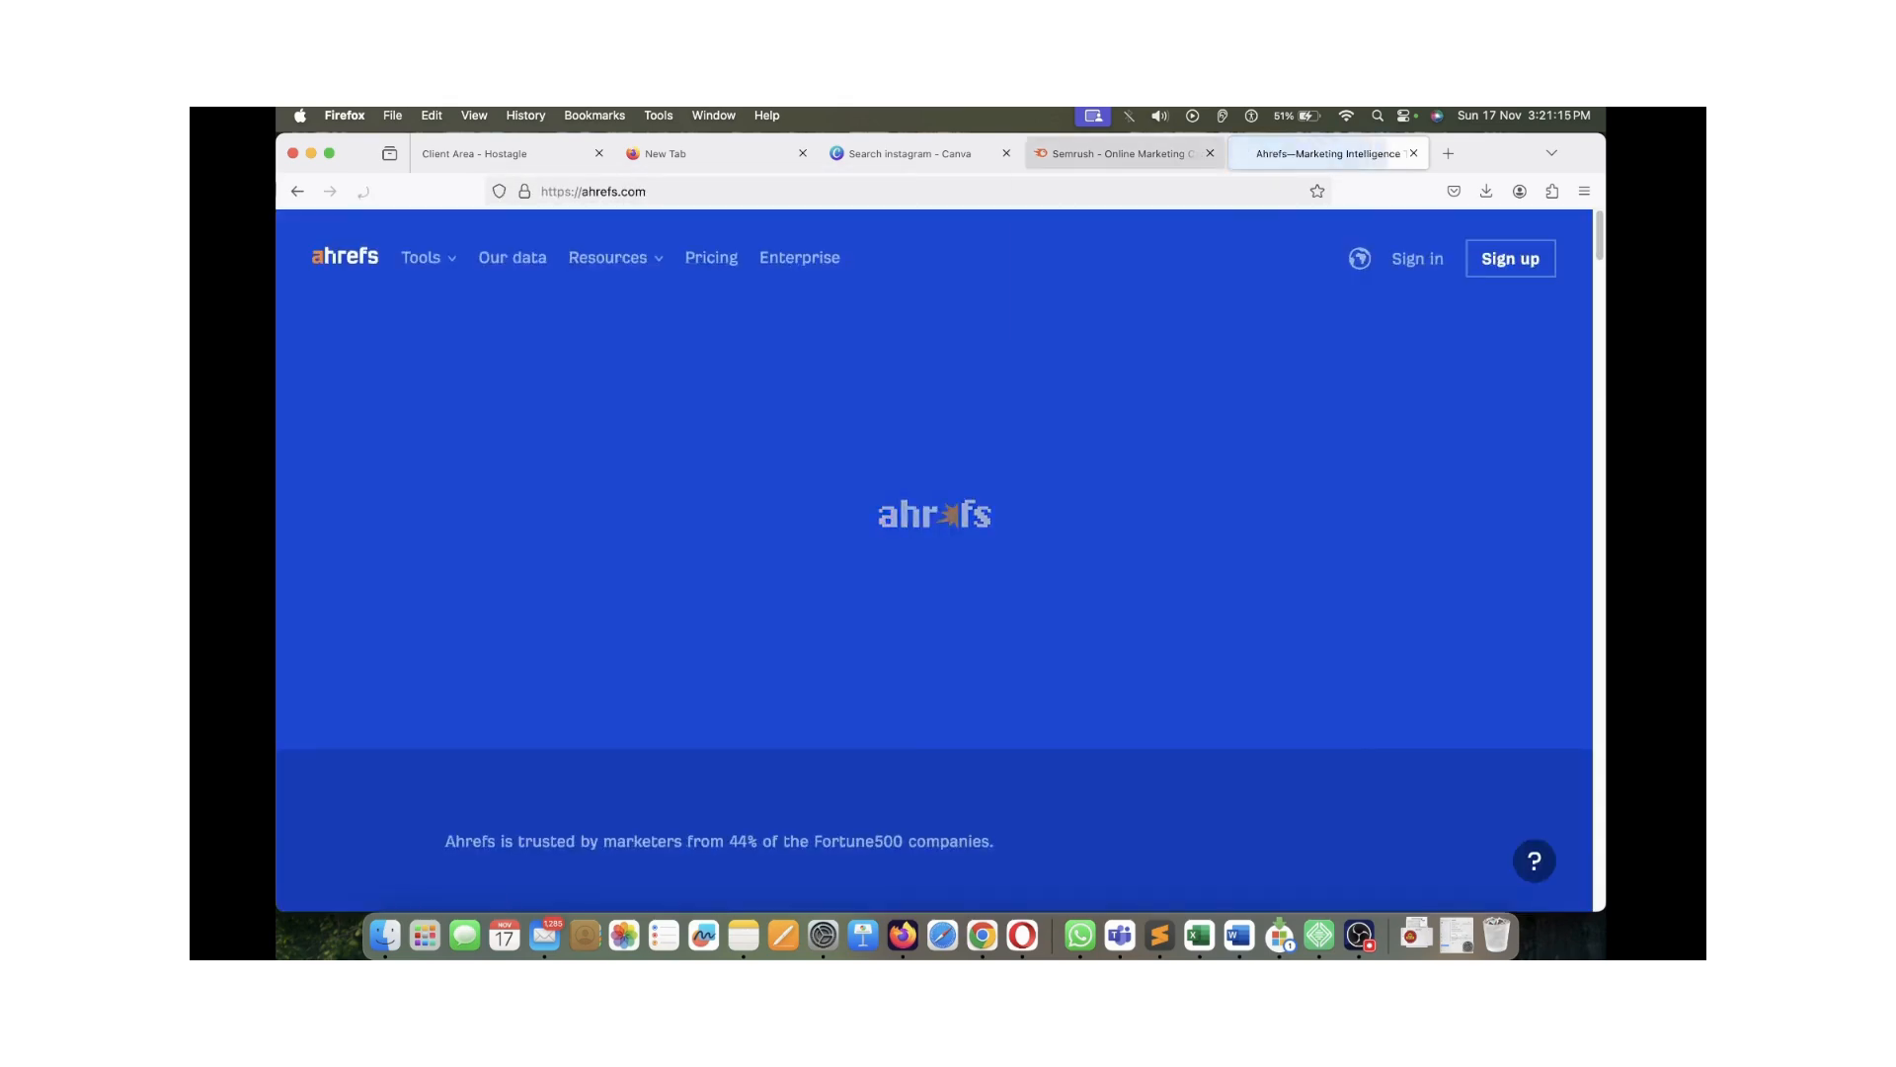
Back on the Semrush homepage, scroll and highlight its headline
{"action": "left_click", "coordinate": [1125, 155]}
{"action": "scroll", "coordinate": [940, 560], "scroll_direction": "down", "scroll_amount": 5}
{"action": "scroll", "coordinate": [941, 560], "scroll_direction": "up", "scroll_amount": 5}
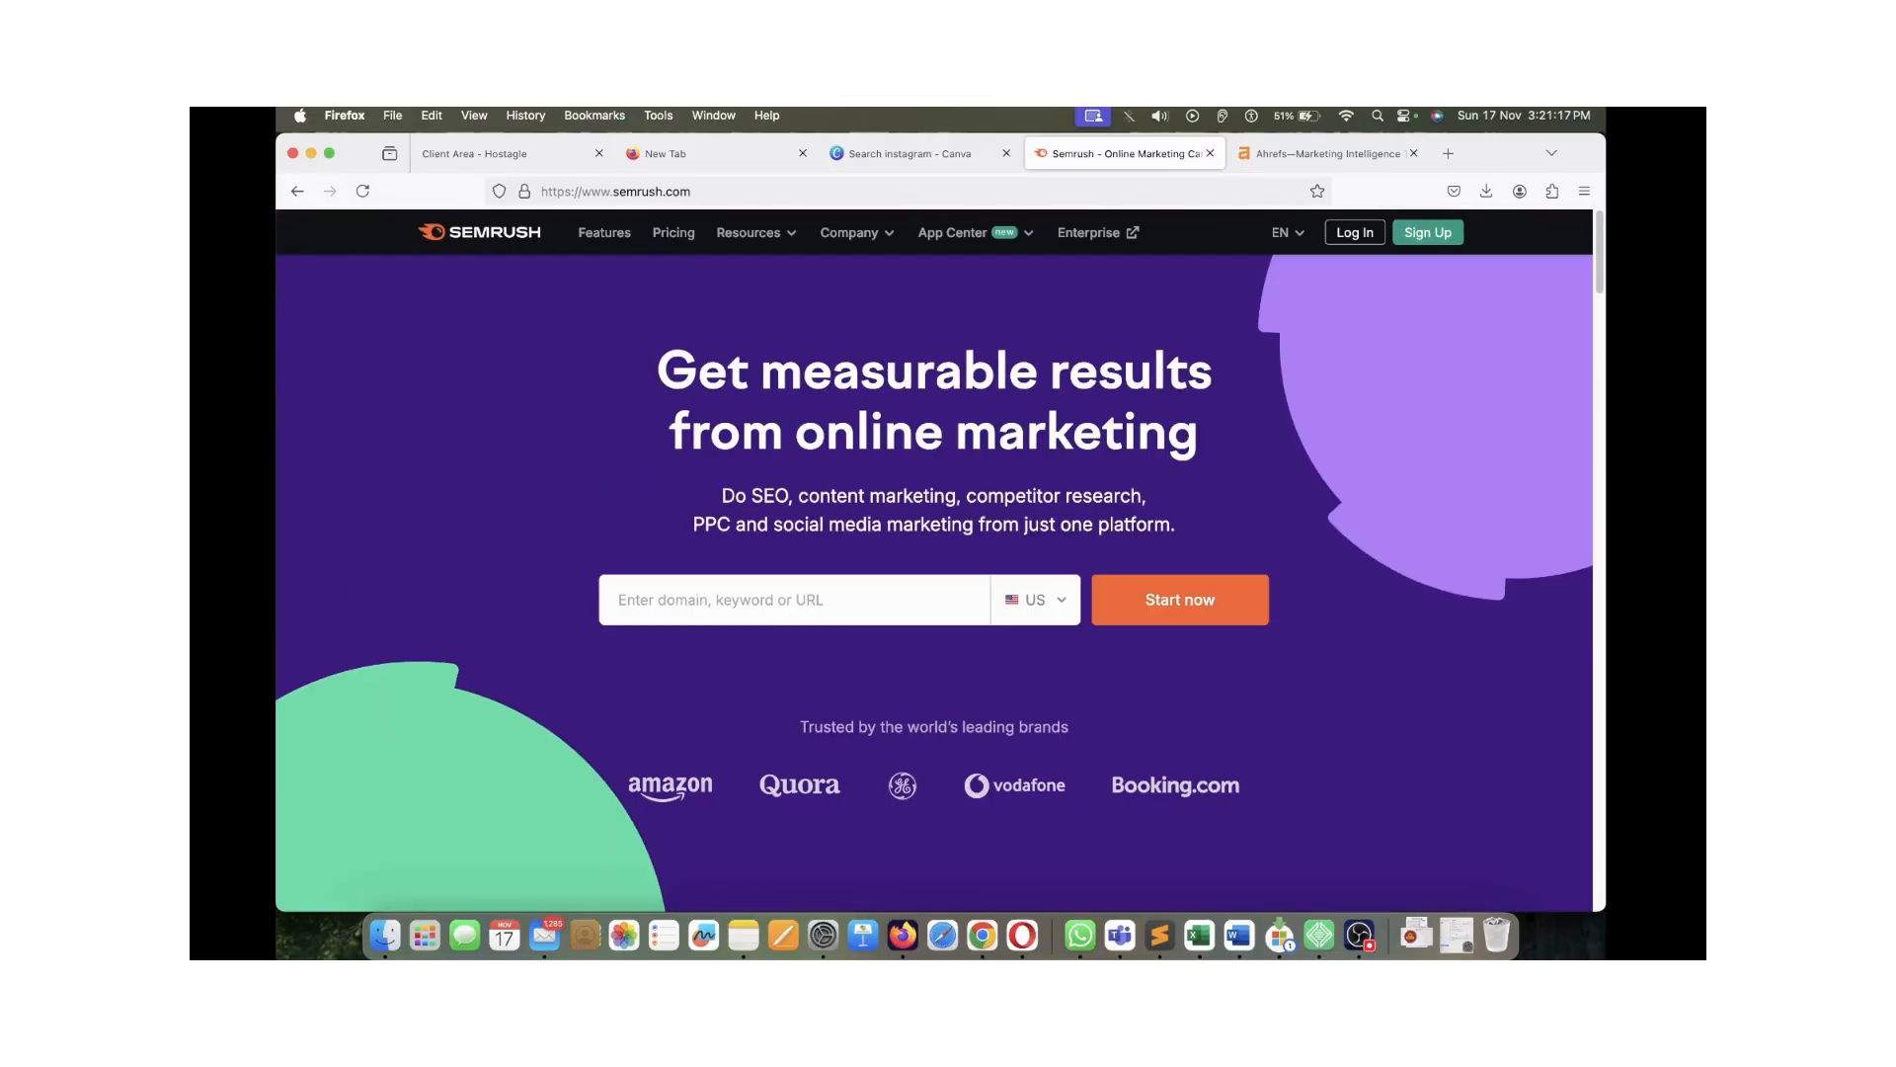
{"action": "left_click_drag", "start_coordinate": [659, 372], "coordinate": [1201, 434]}
{"action": "left_click", "coordinate": [1225, 436]}
Highlight the Ahrefs three-line headline, return to Semrush, and add a blank tab
{"action": "left_click", "coordinate": [1327, 154]}
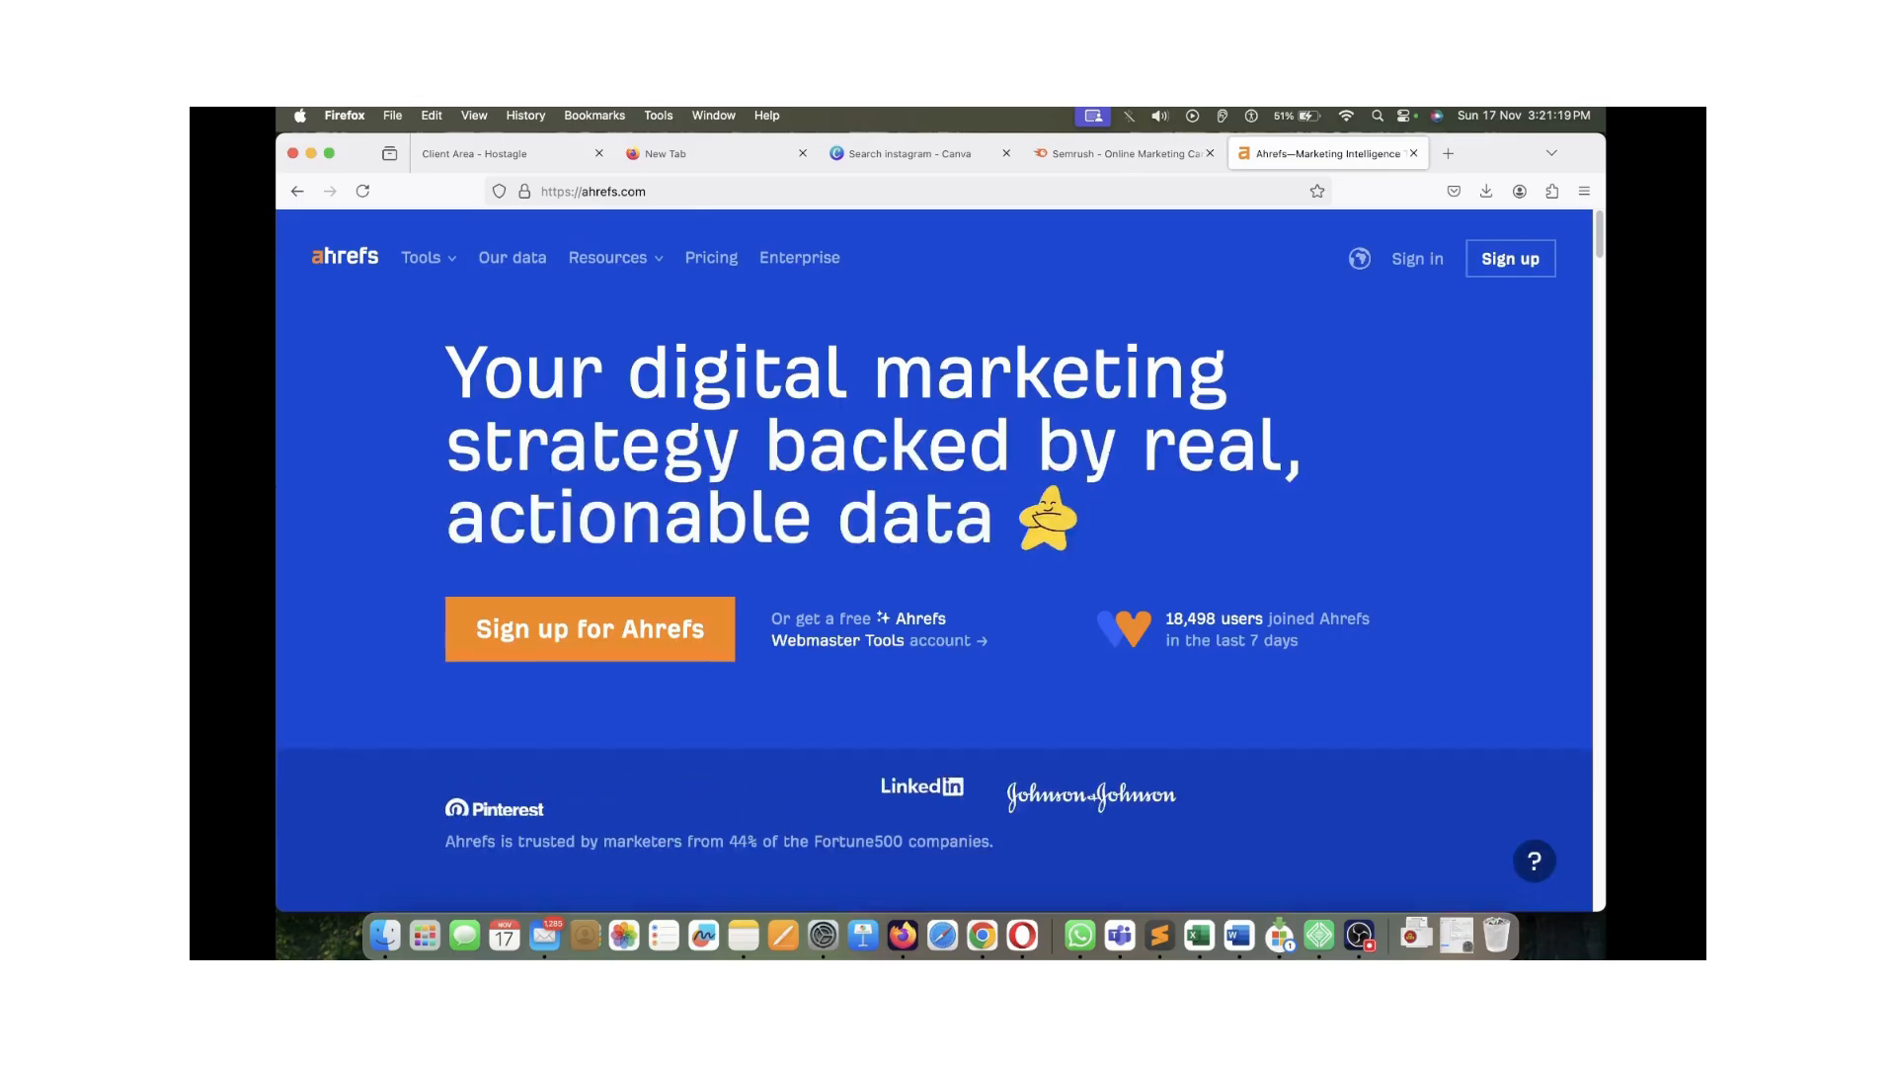
{"action": "left_click_drag", "start_coordinate": [447, 374], "coordinate": [1032, 522]}
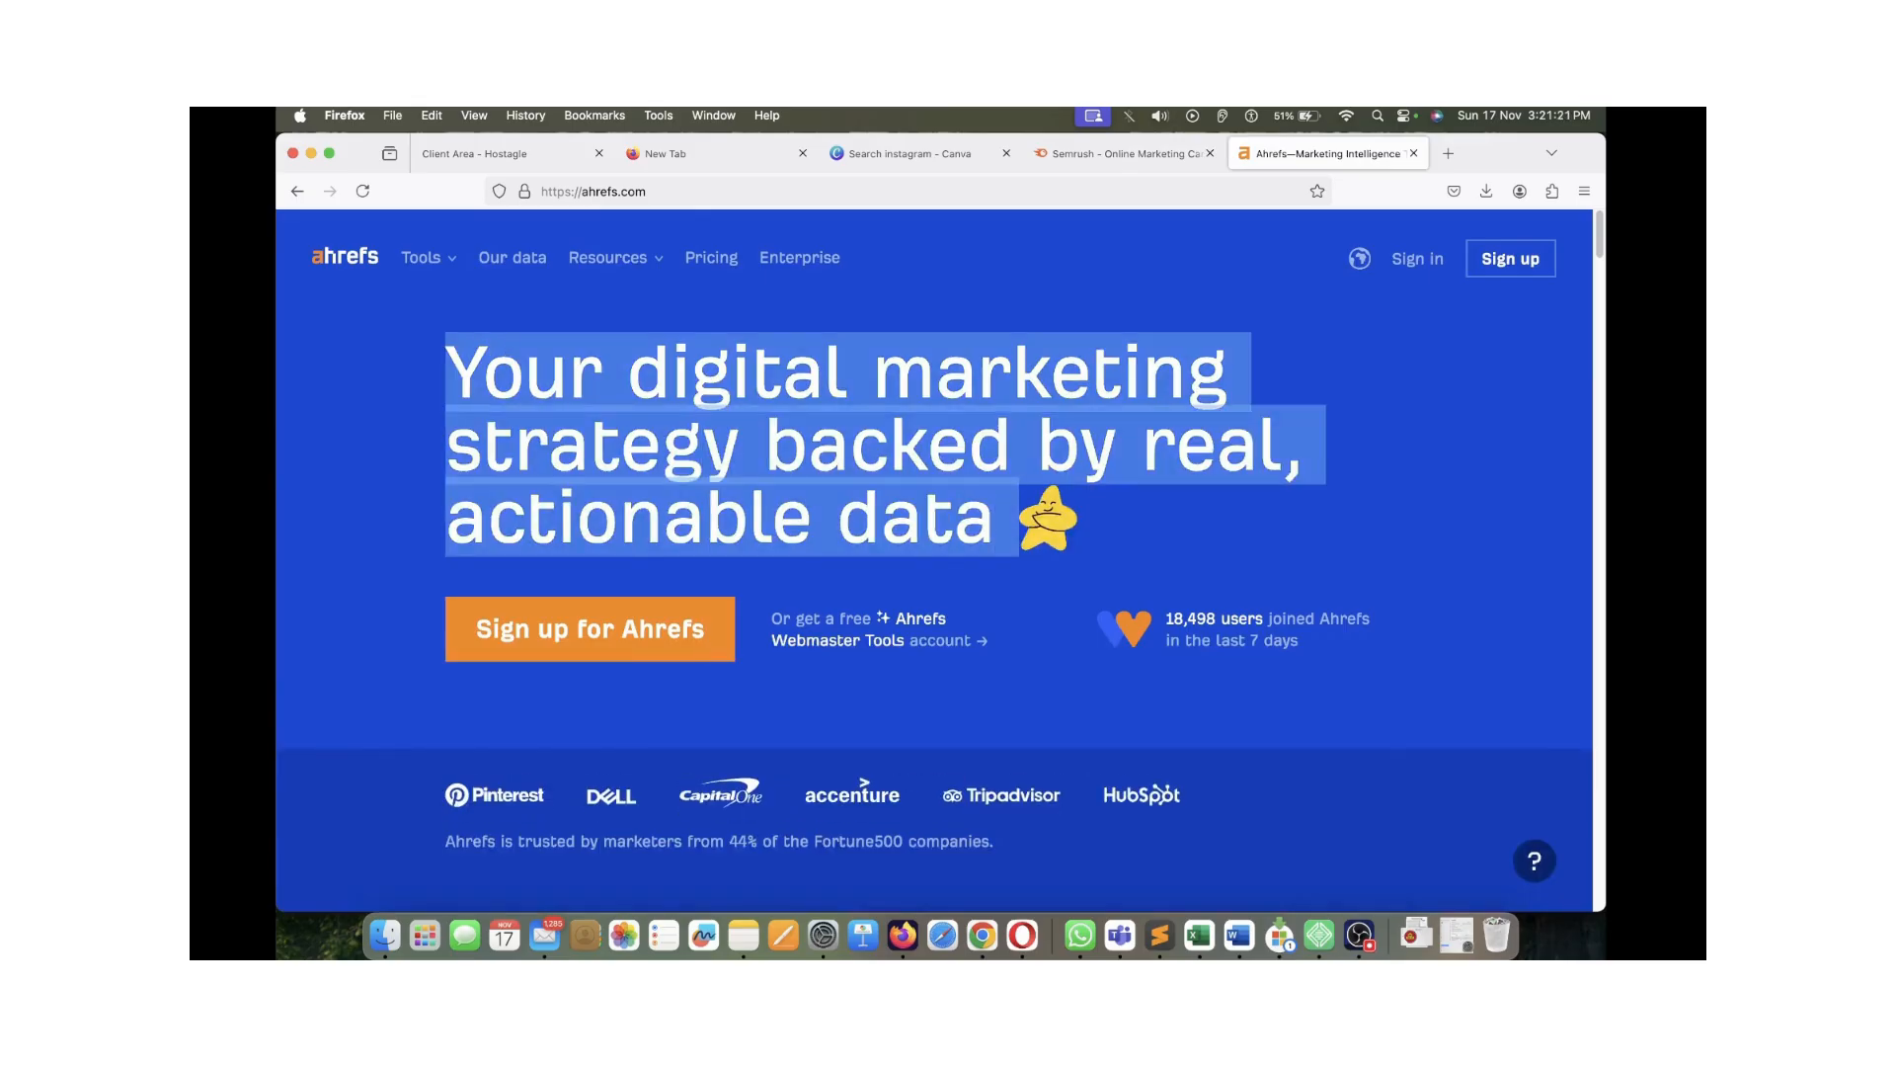
{"action": "left_click", "coordinate": [1047, 523]}
{"action": "left_click", "coordinate": [1116, 154]}
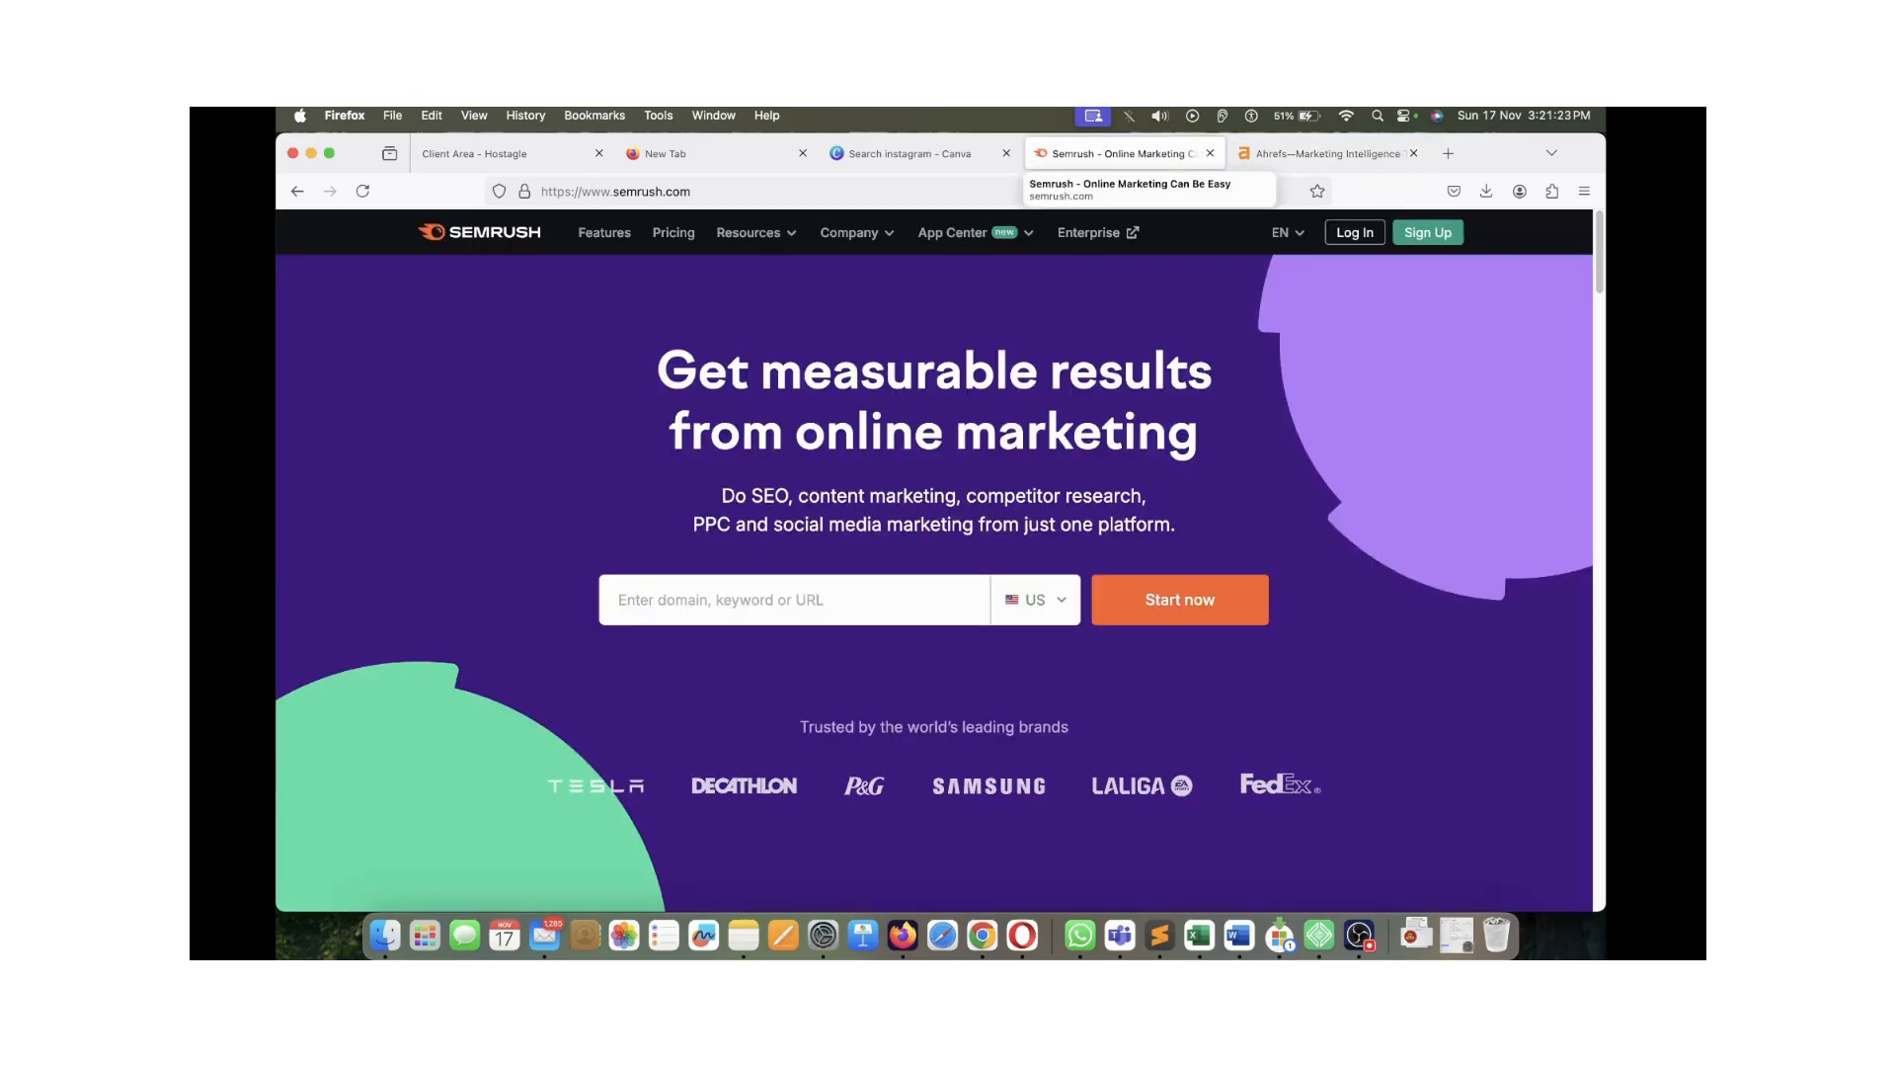
{"action": "left_click", "coordinate": [1448, 153]}
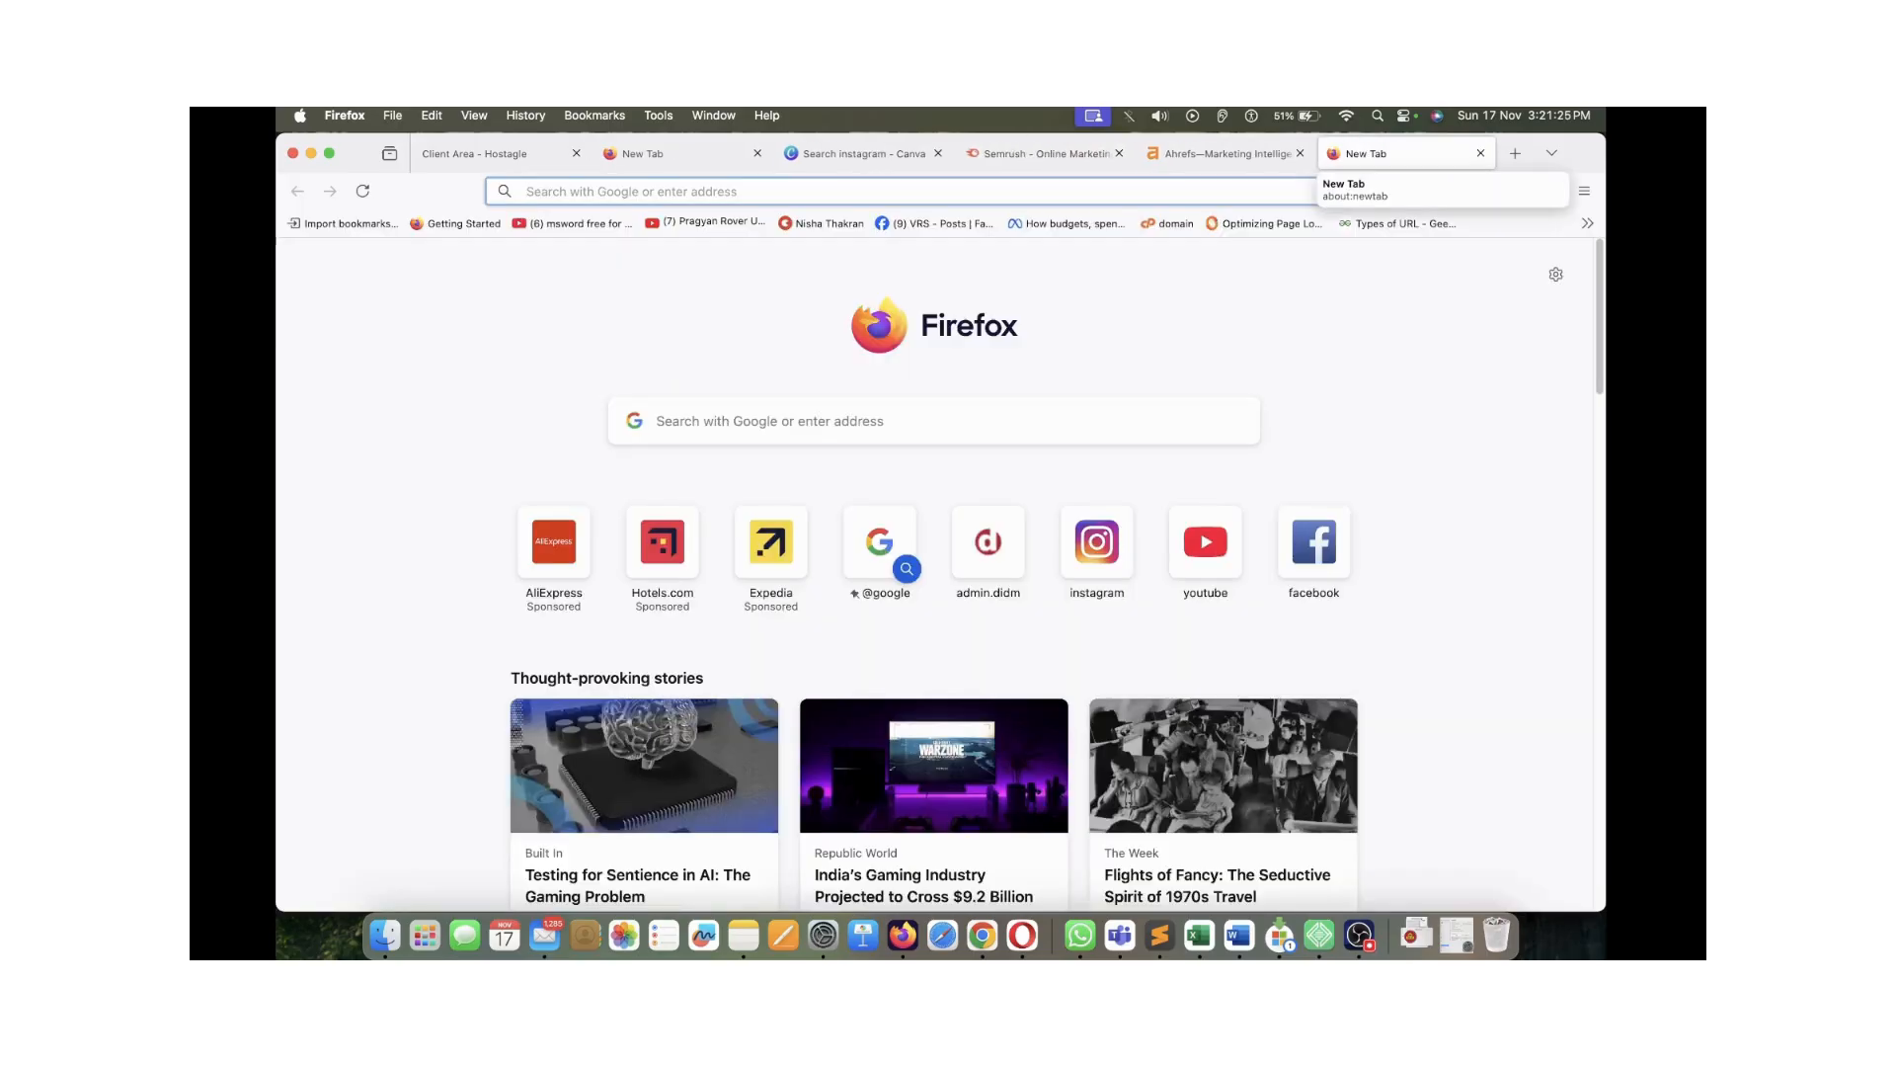
Search Google for 'google keyword planner', then start another blank tab
{"action": "type", "text": "google.com"}
{"action": "key", "text": "Return"}
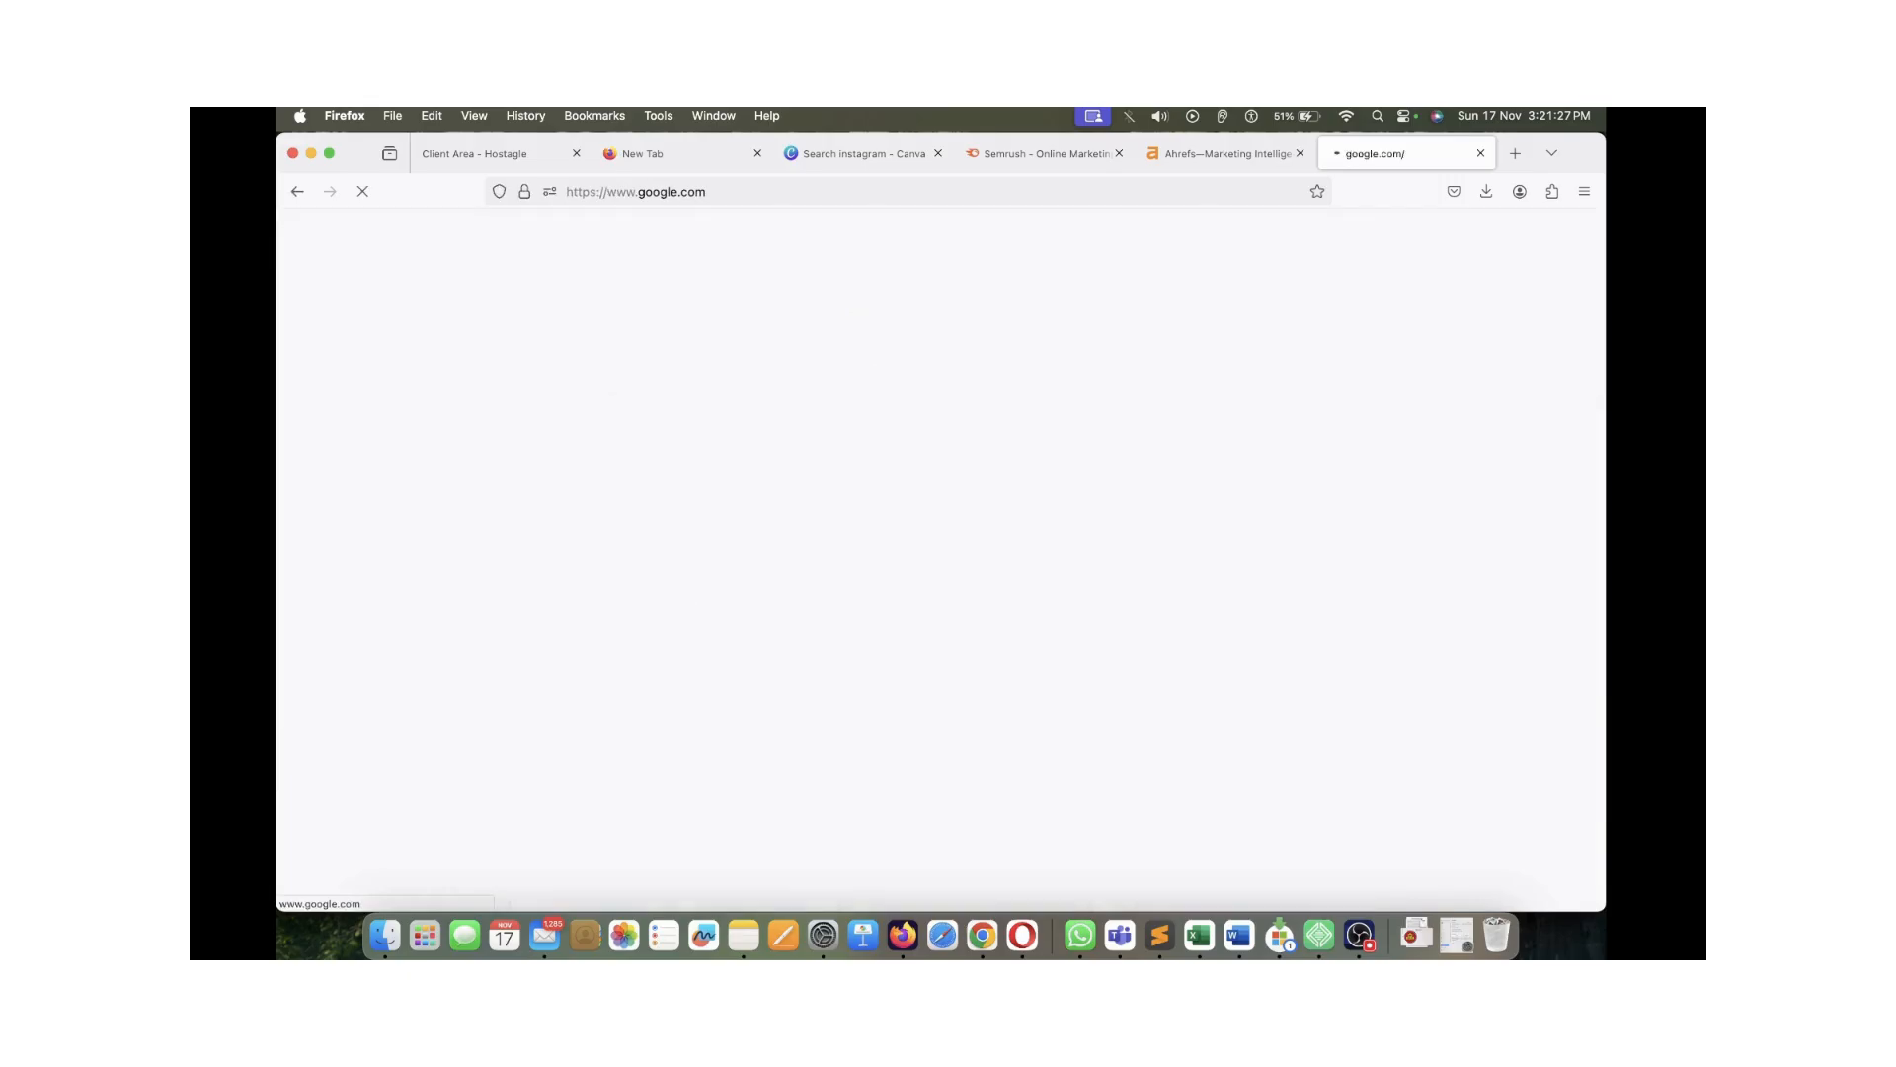
{"action": "type", "text": "google keyword"}
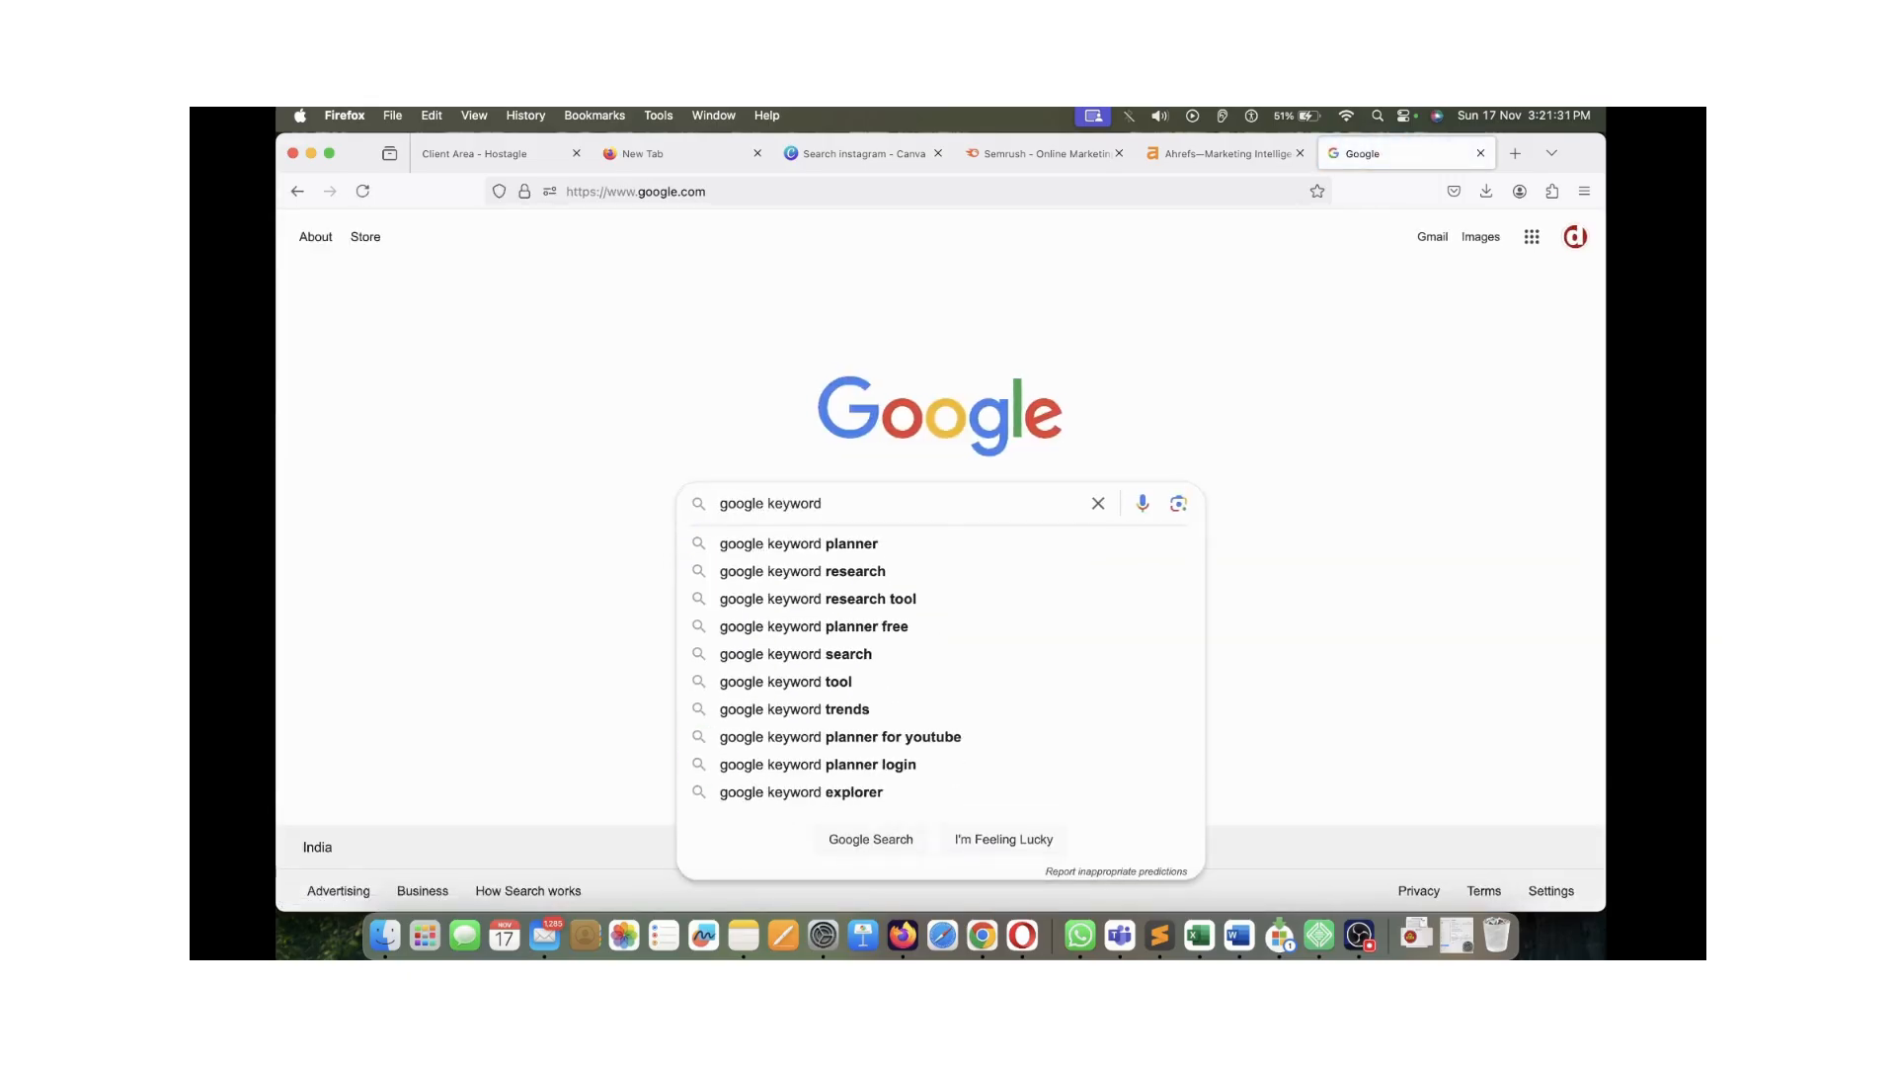
{"action": "type", "text": " planner"}
{"action": "key", "text": "Return"}
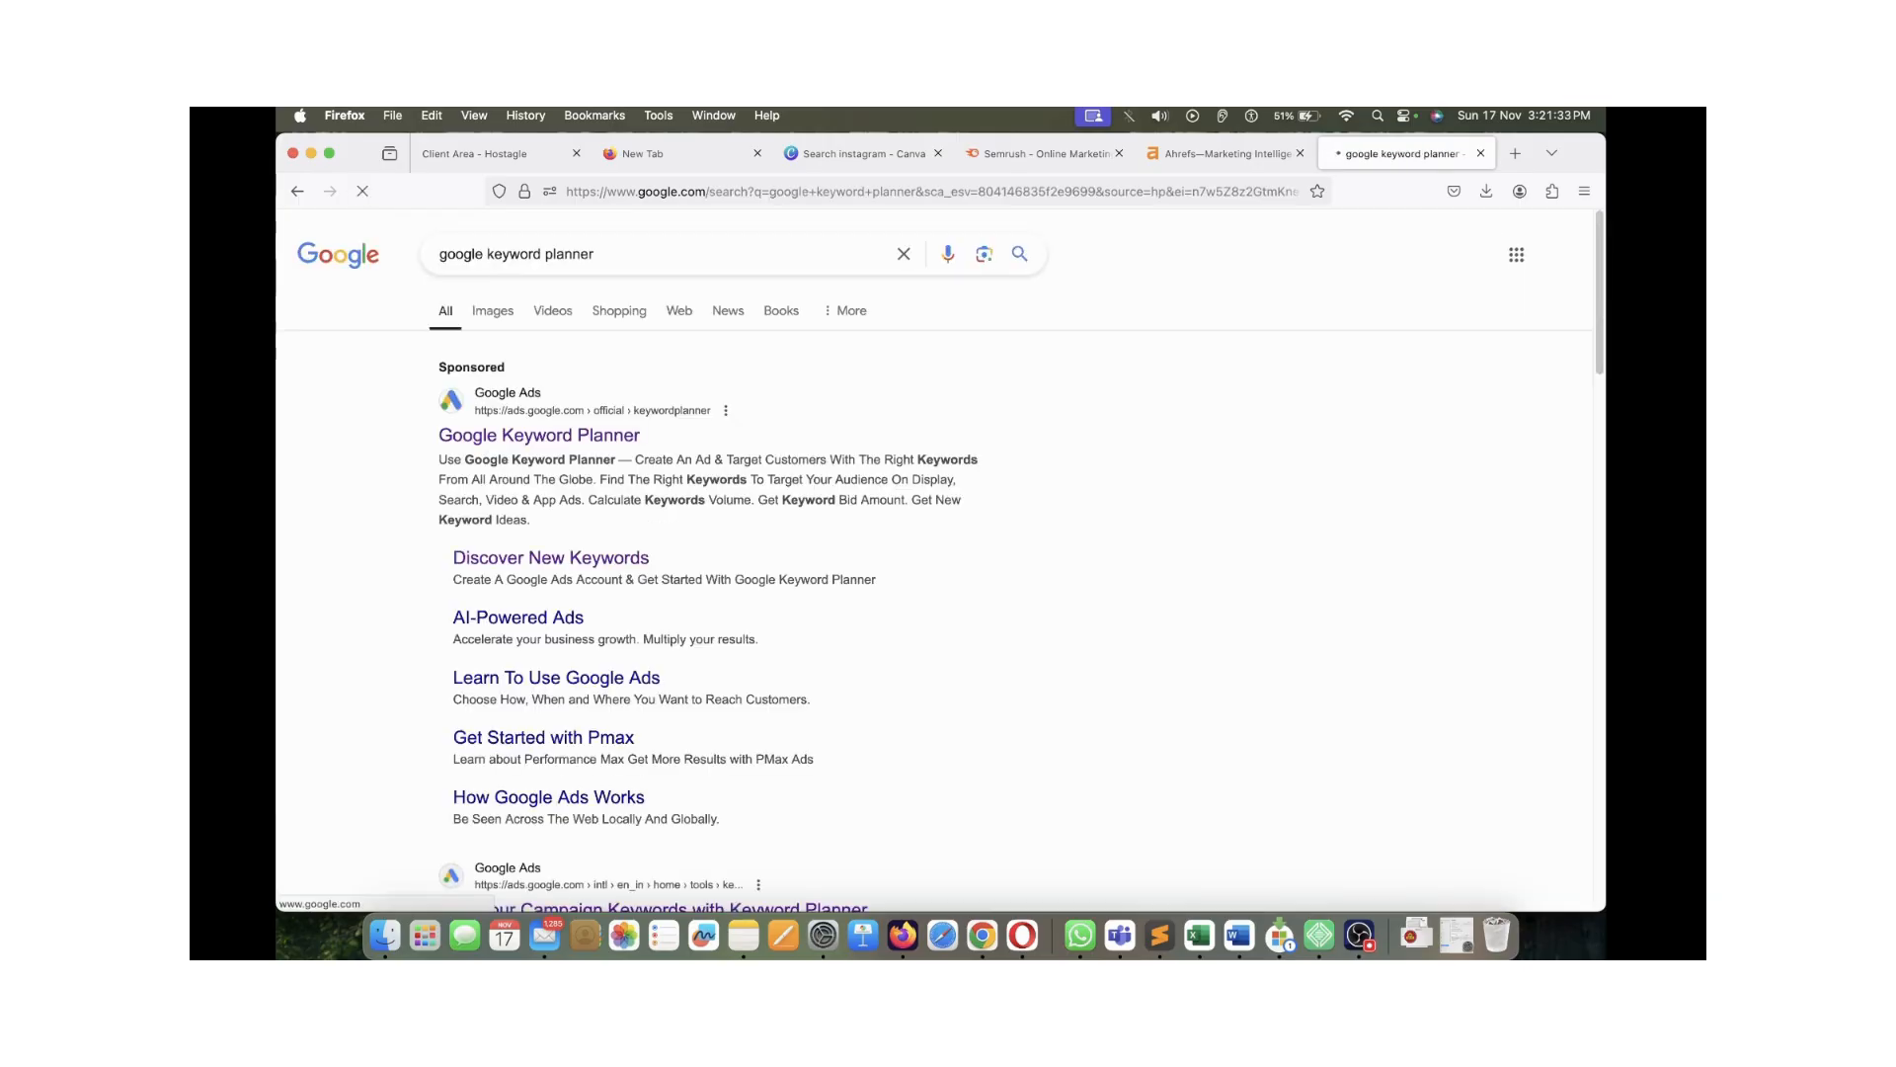
{"action": "key", "text": "super+t"}
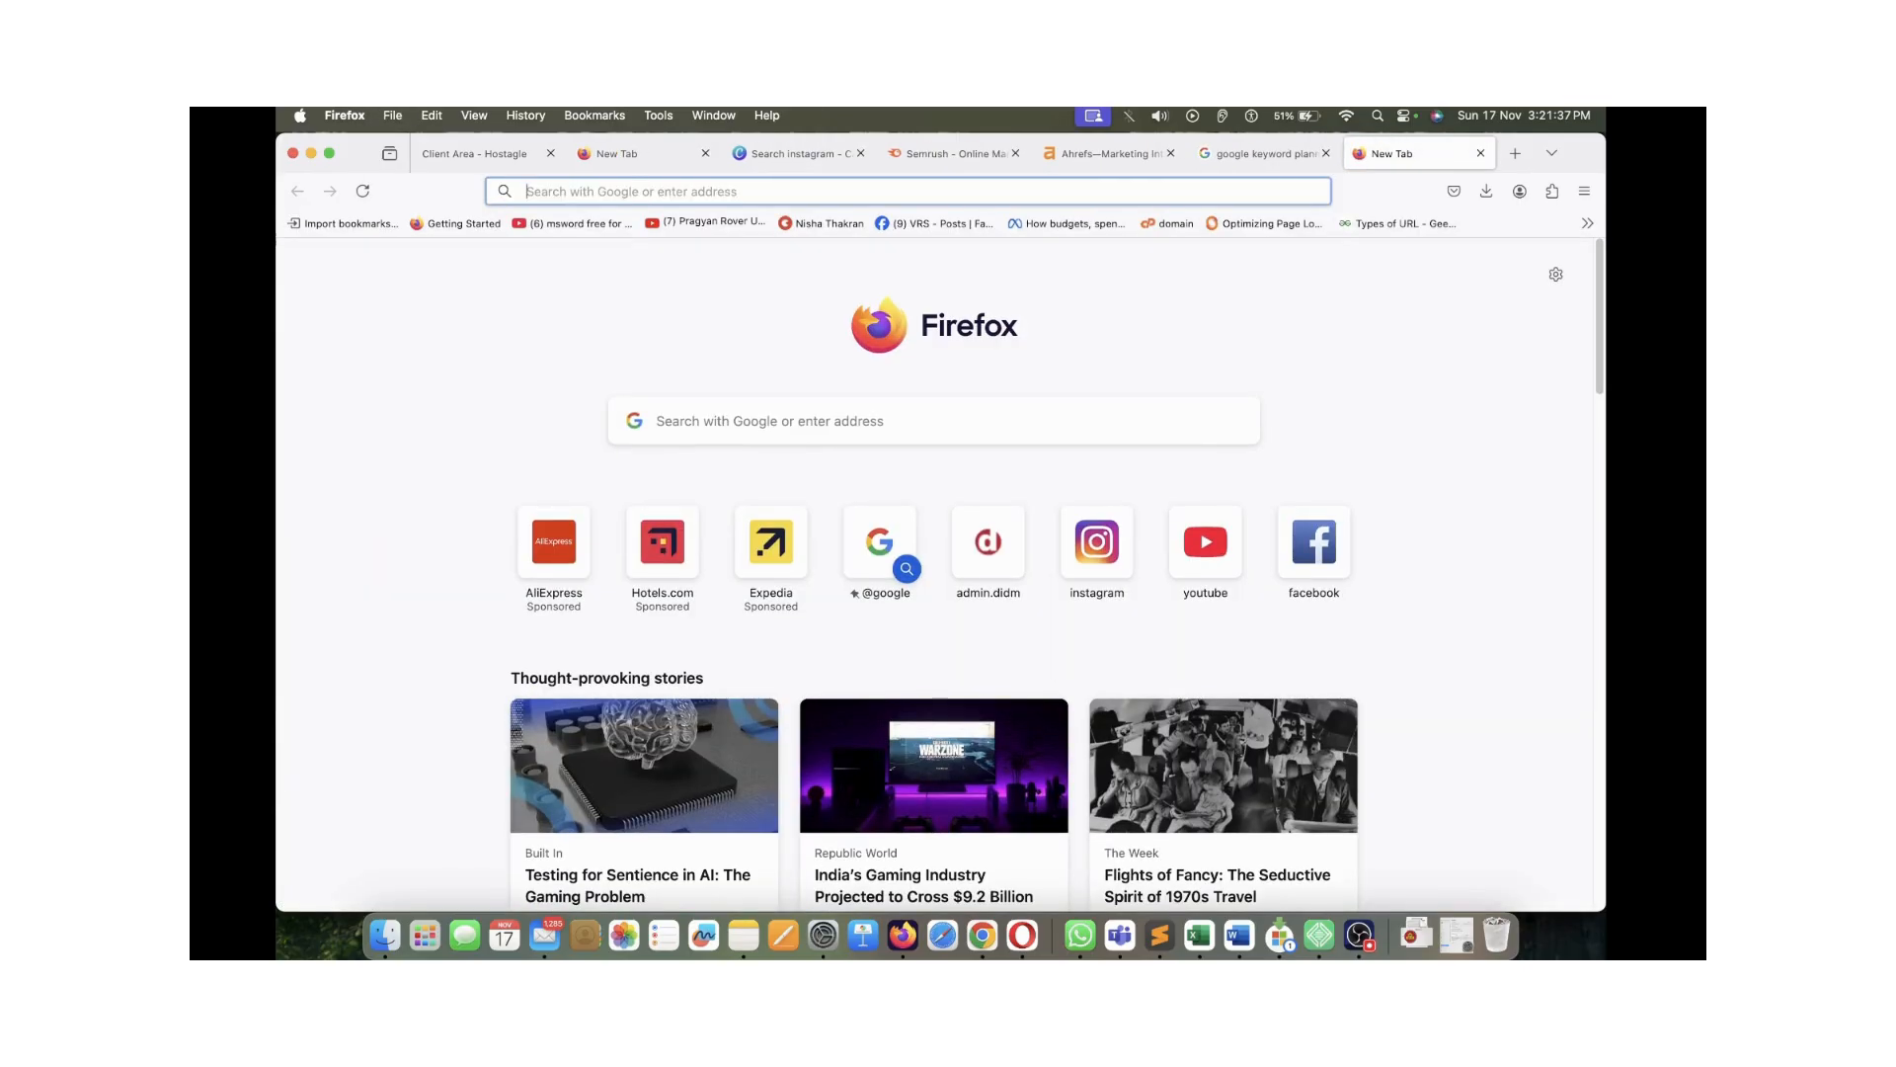
Load bing.com and yahoo.com in separate tabs
{"action": "type", "text": "bing.com"}
{"action": "key", "text": "Return"}
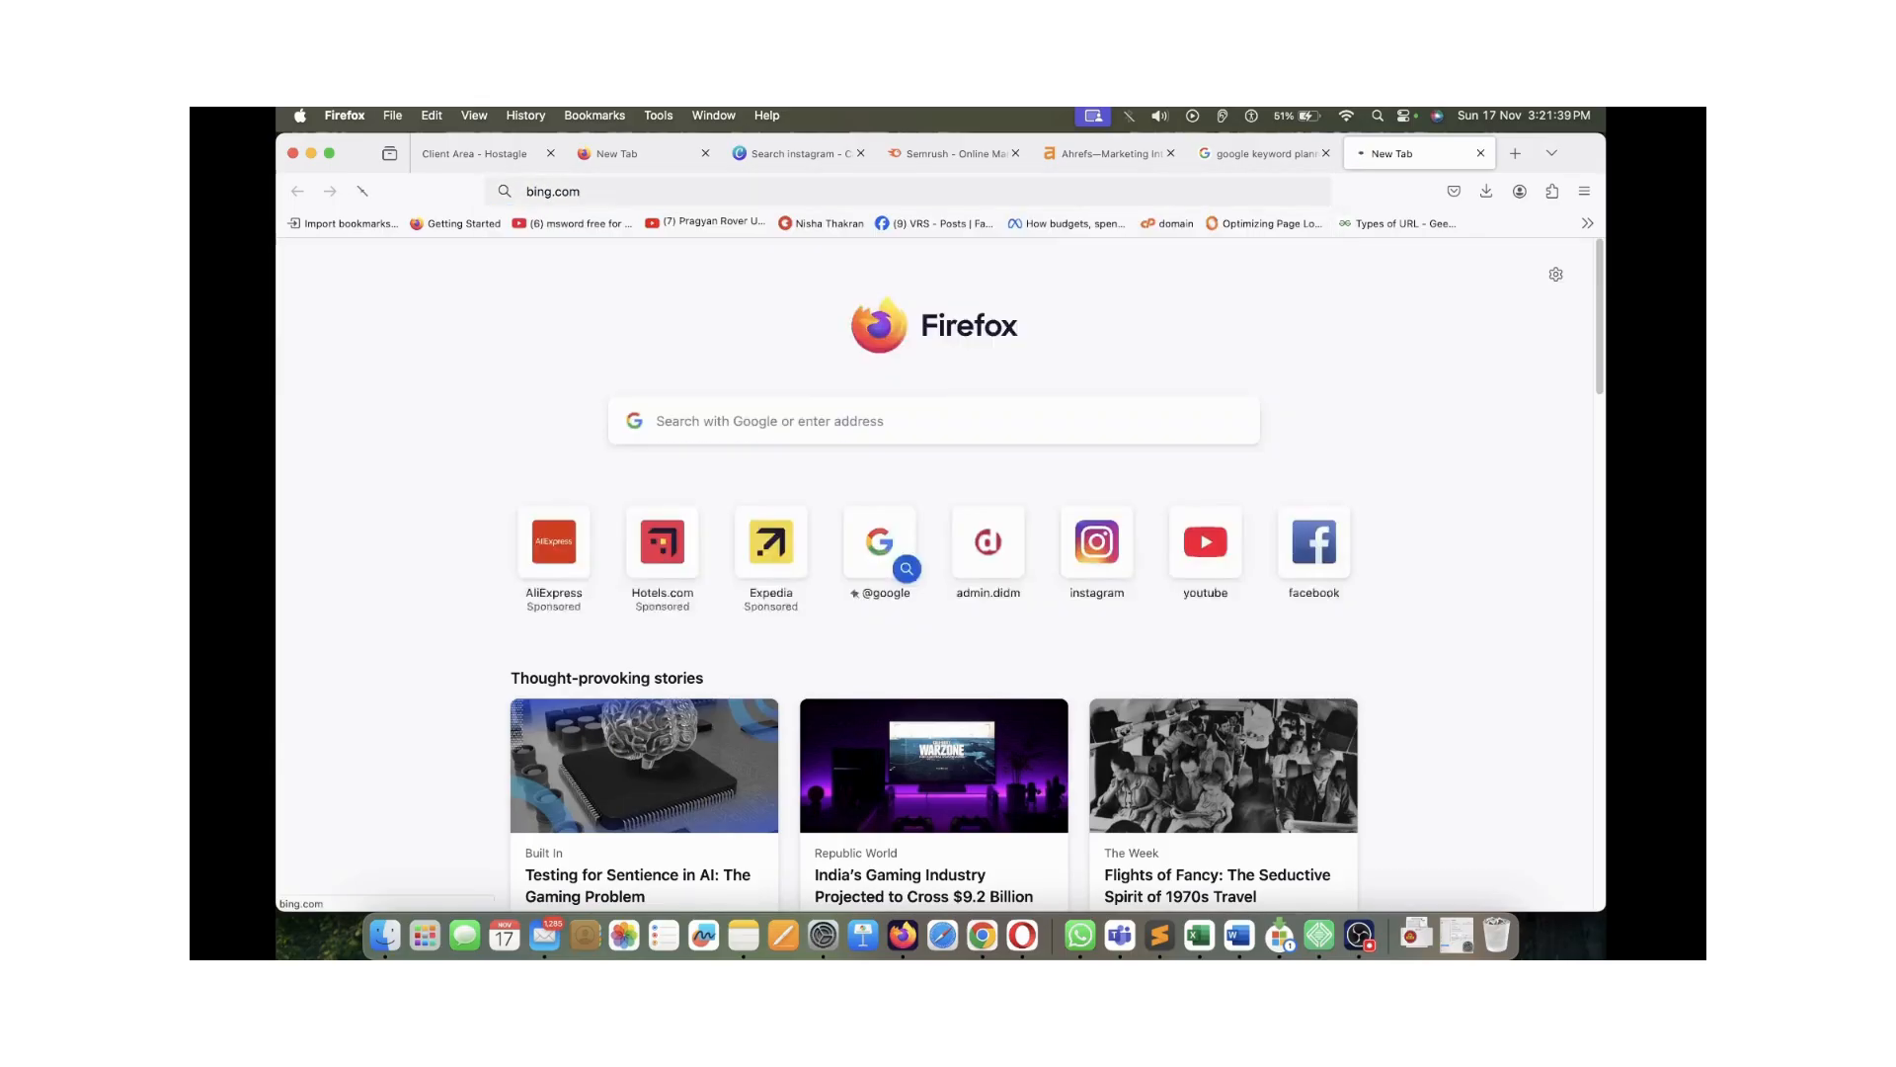
{"action": "key", "text": "super+t"}
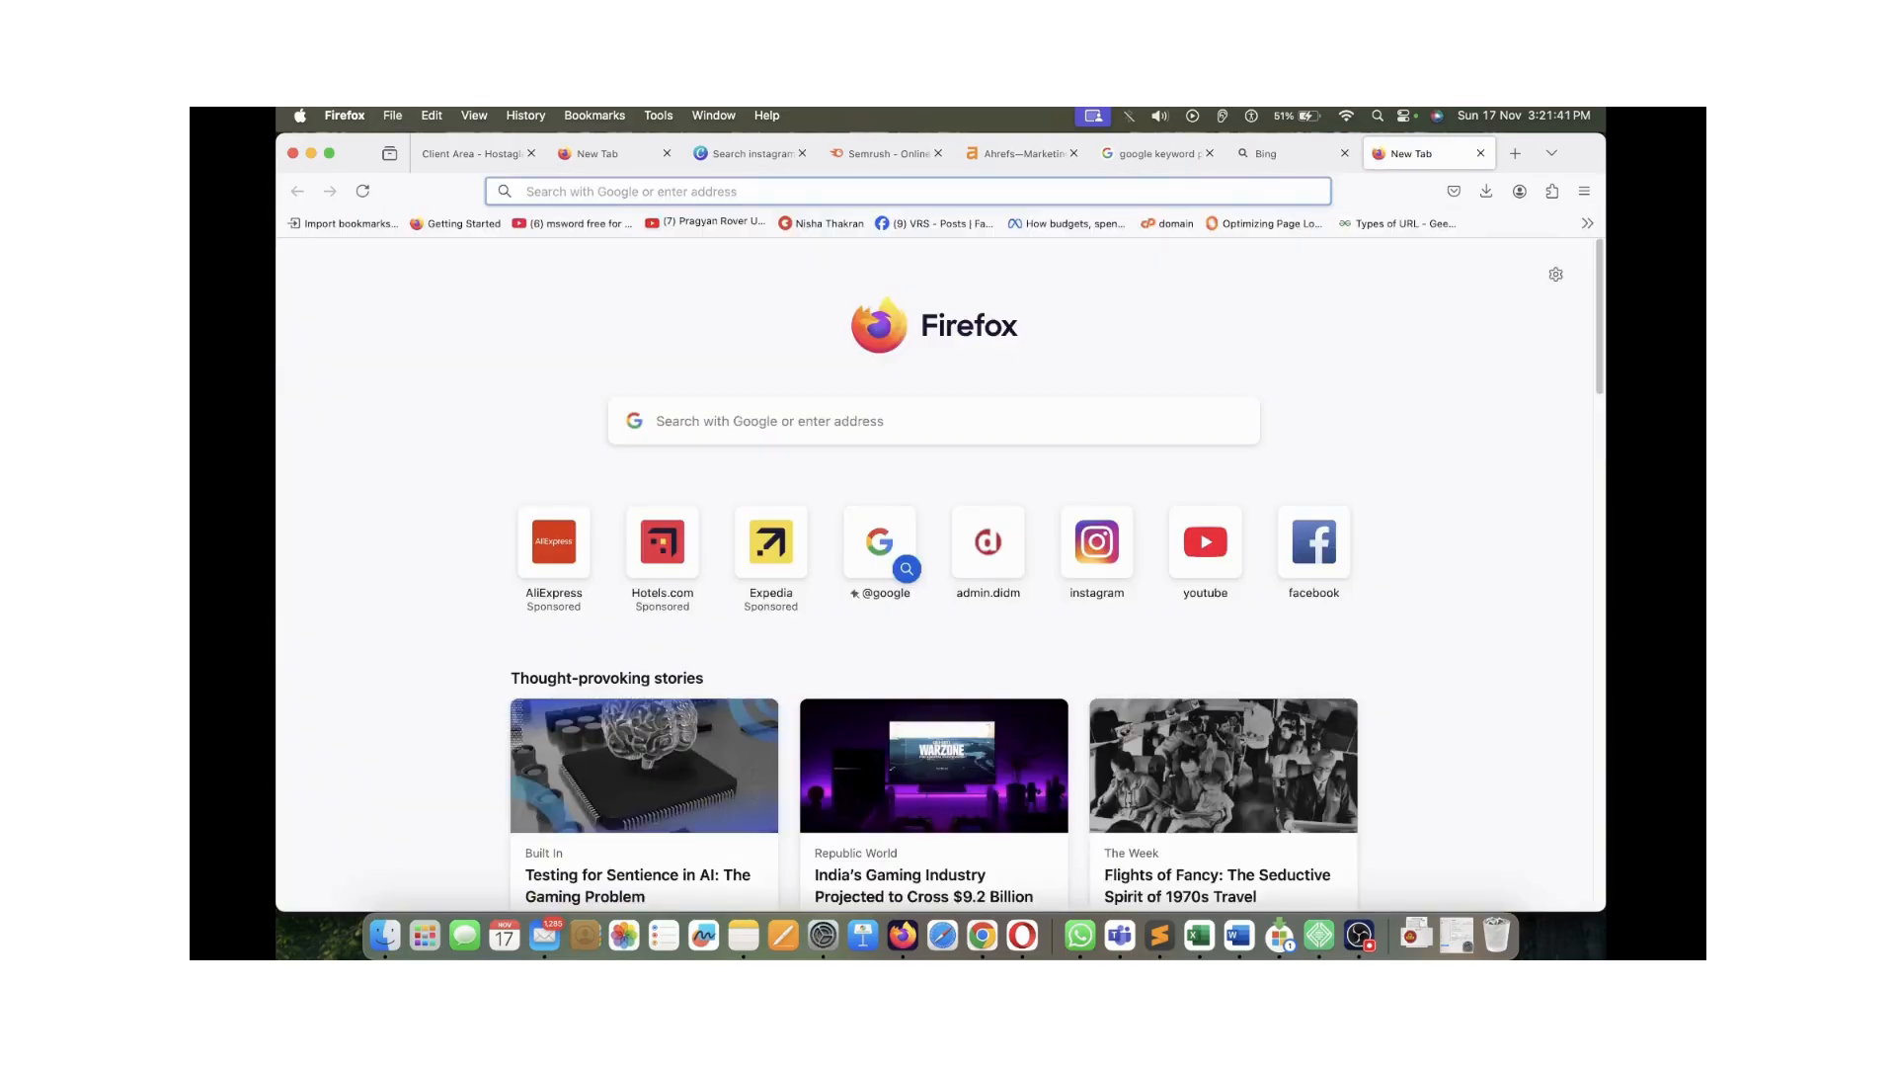
{"action": "type", "text": "yahoo.in"}
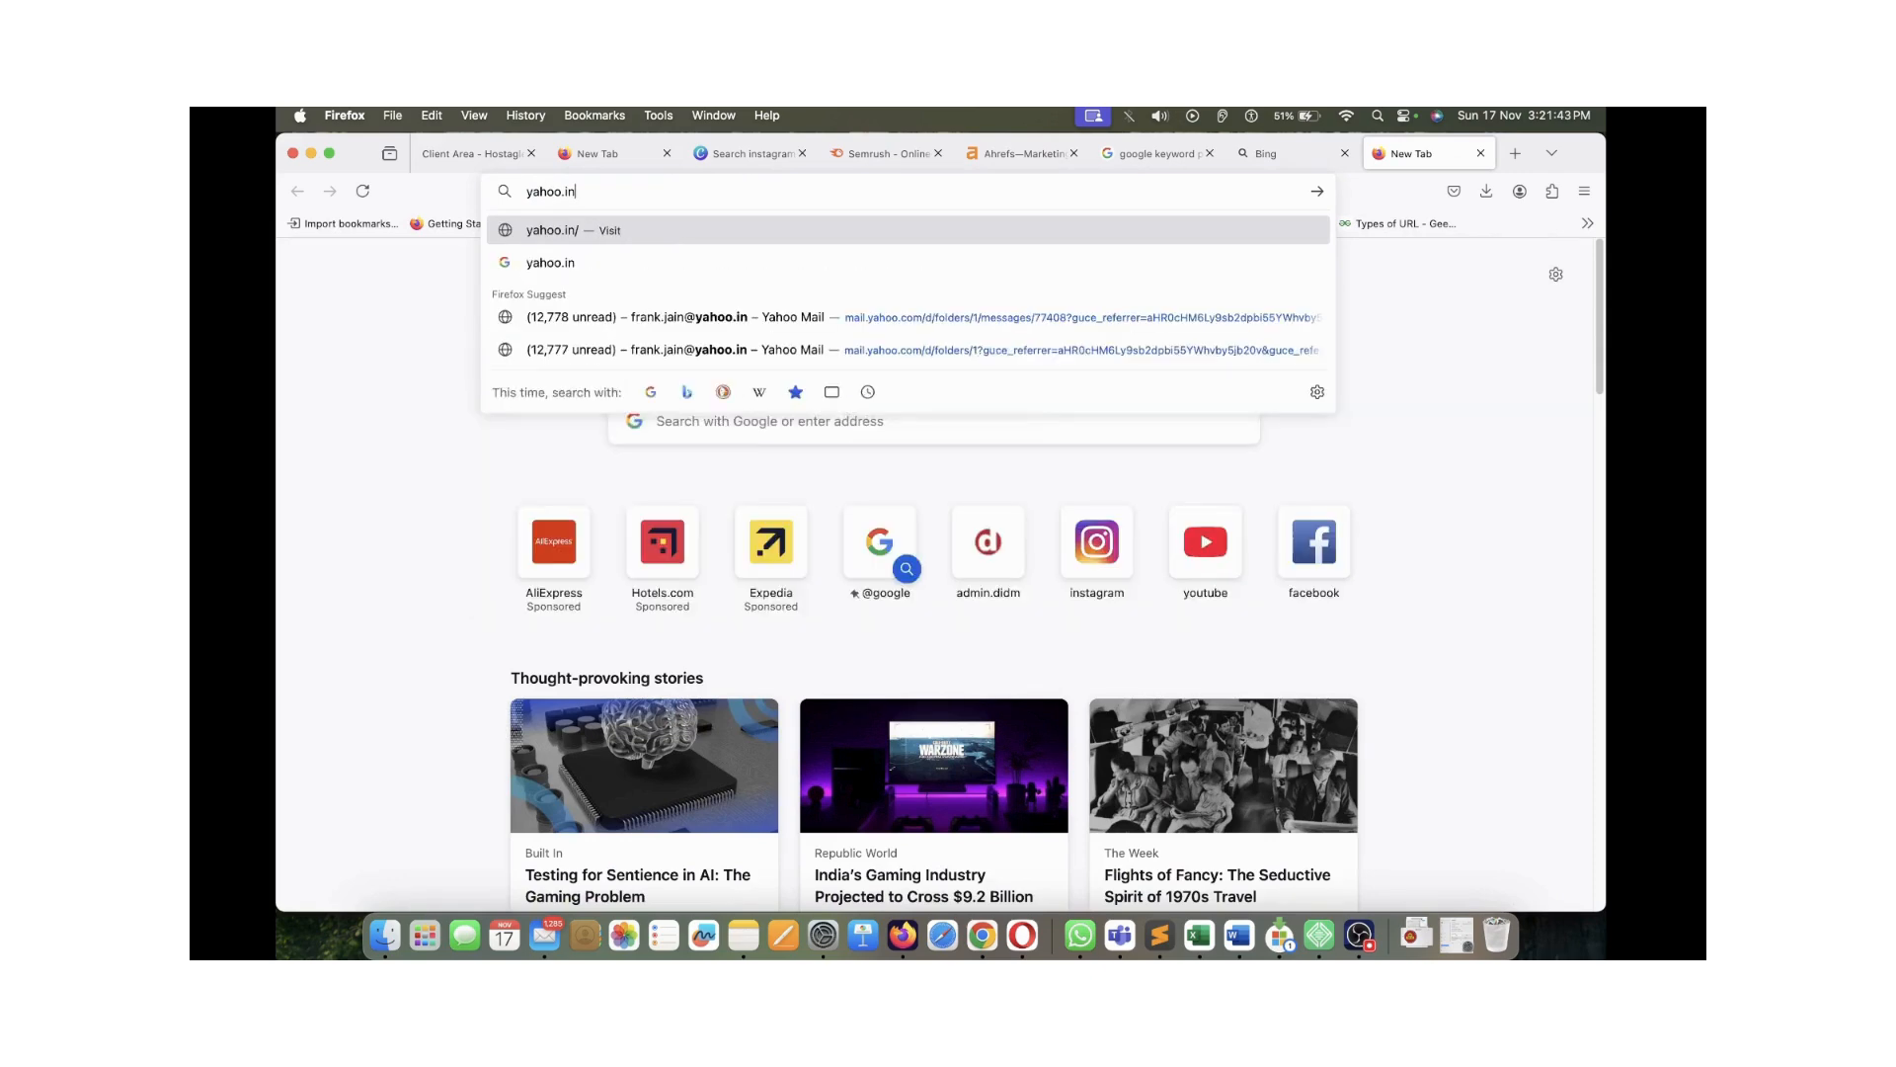
{"action": "key", "text": "BackSpace"}
{"action": "key", "text": "BackSpace"}
{"action": "type", "text": "com"}
{"action": "key", "text": "Return"}
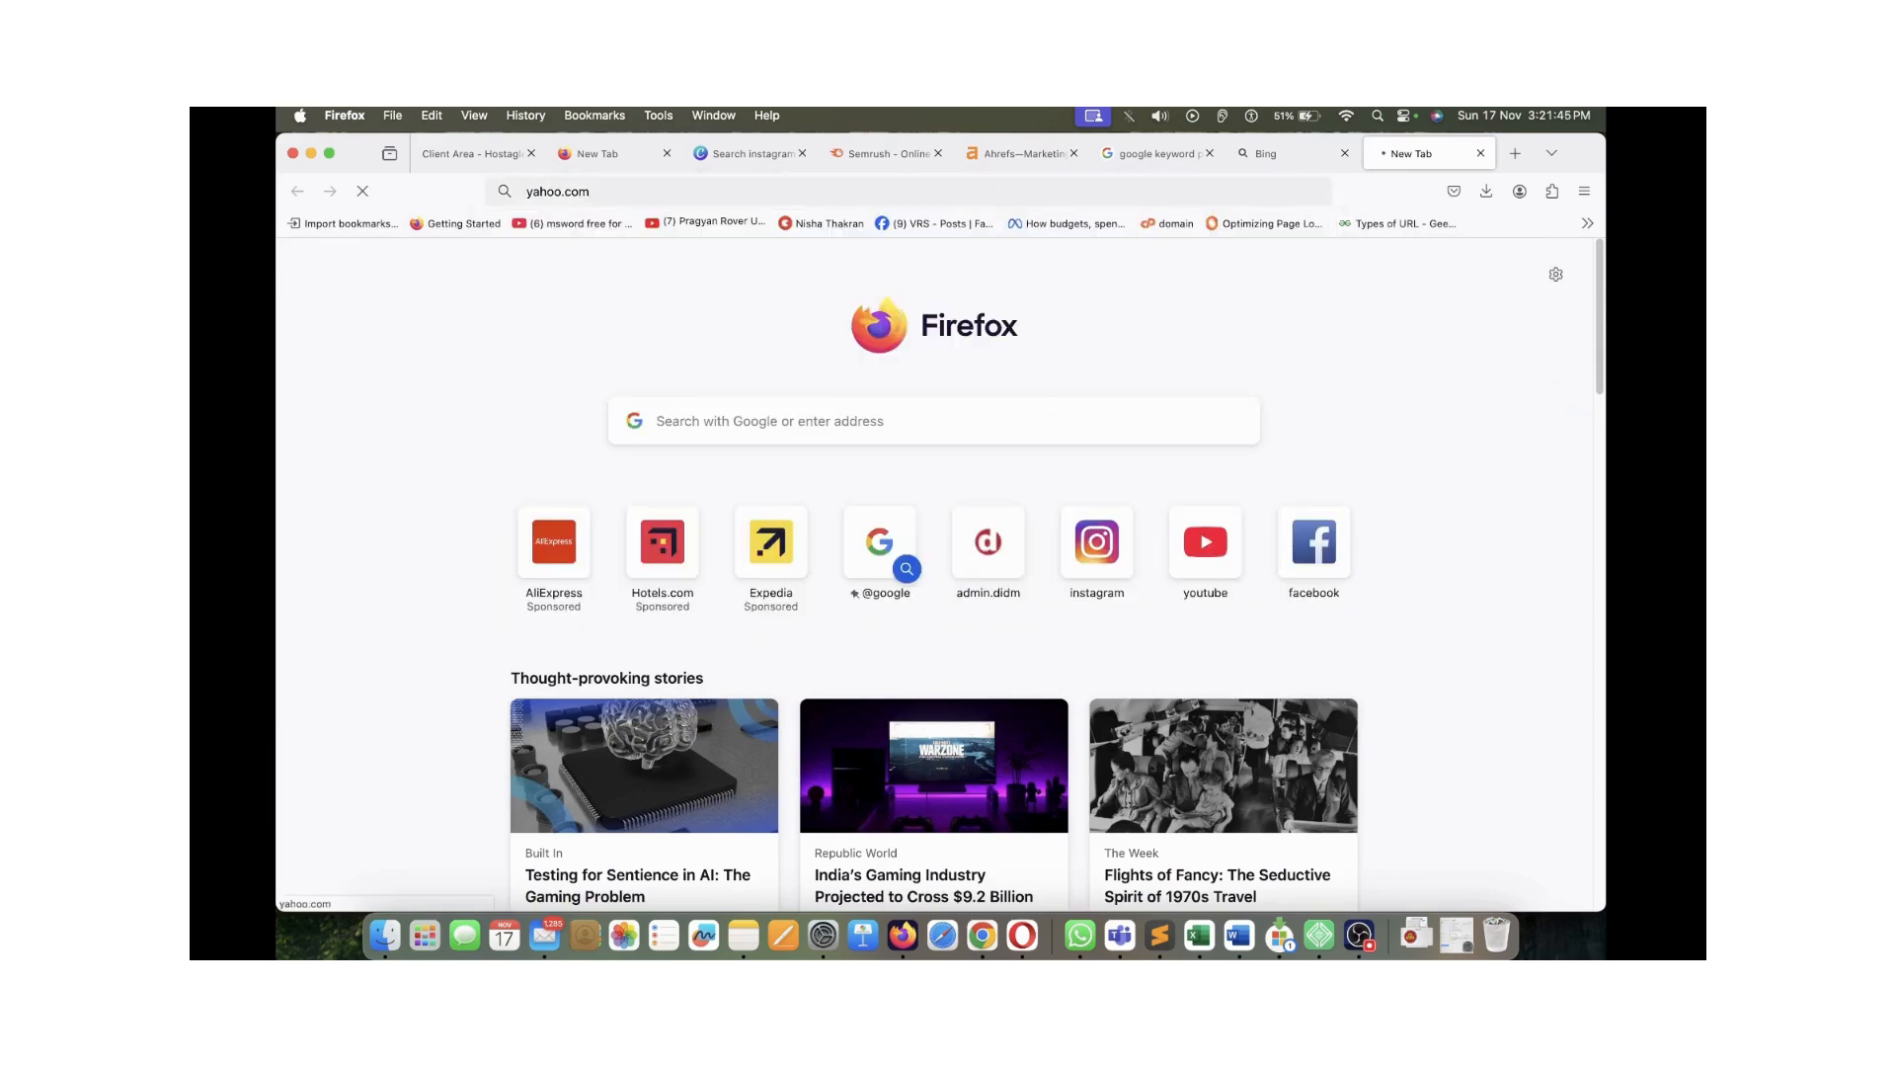
Search Bing for 'keyword planner' and open the Google Keyword Planner ad result
{"action": "key", "text": "ctrl+shift+Tab"}
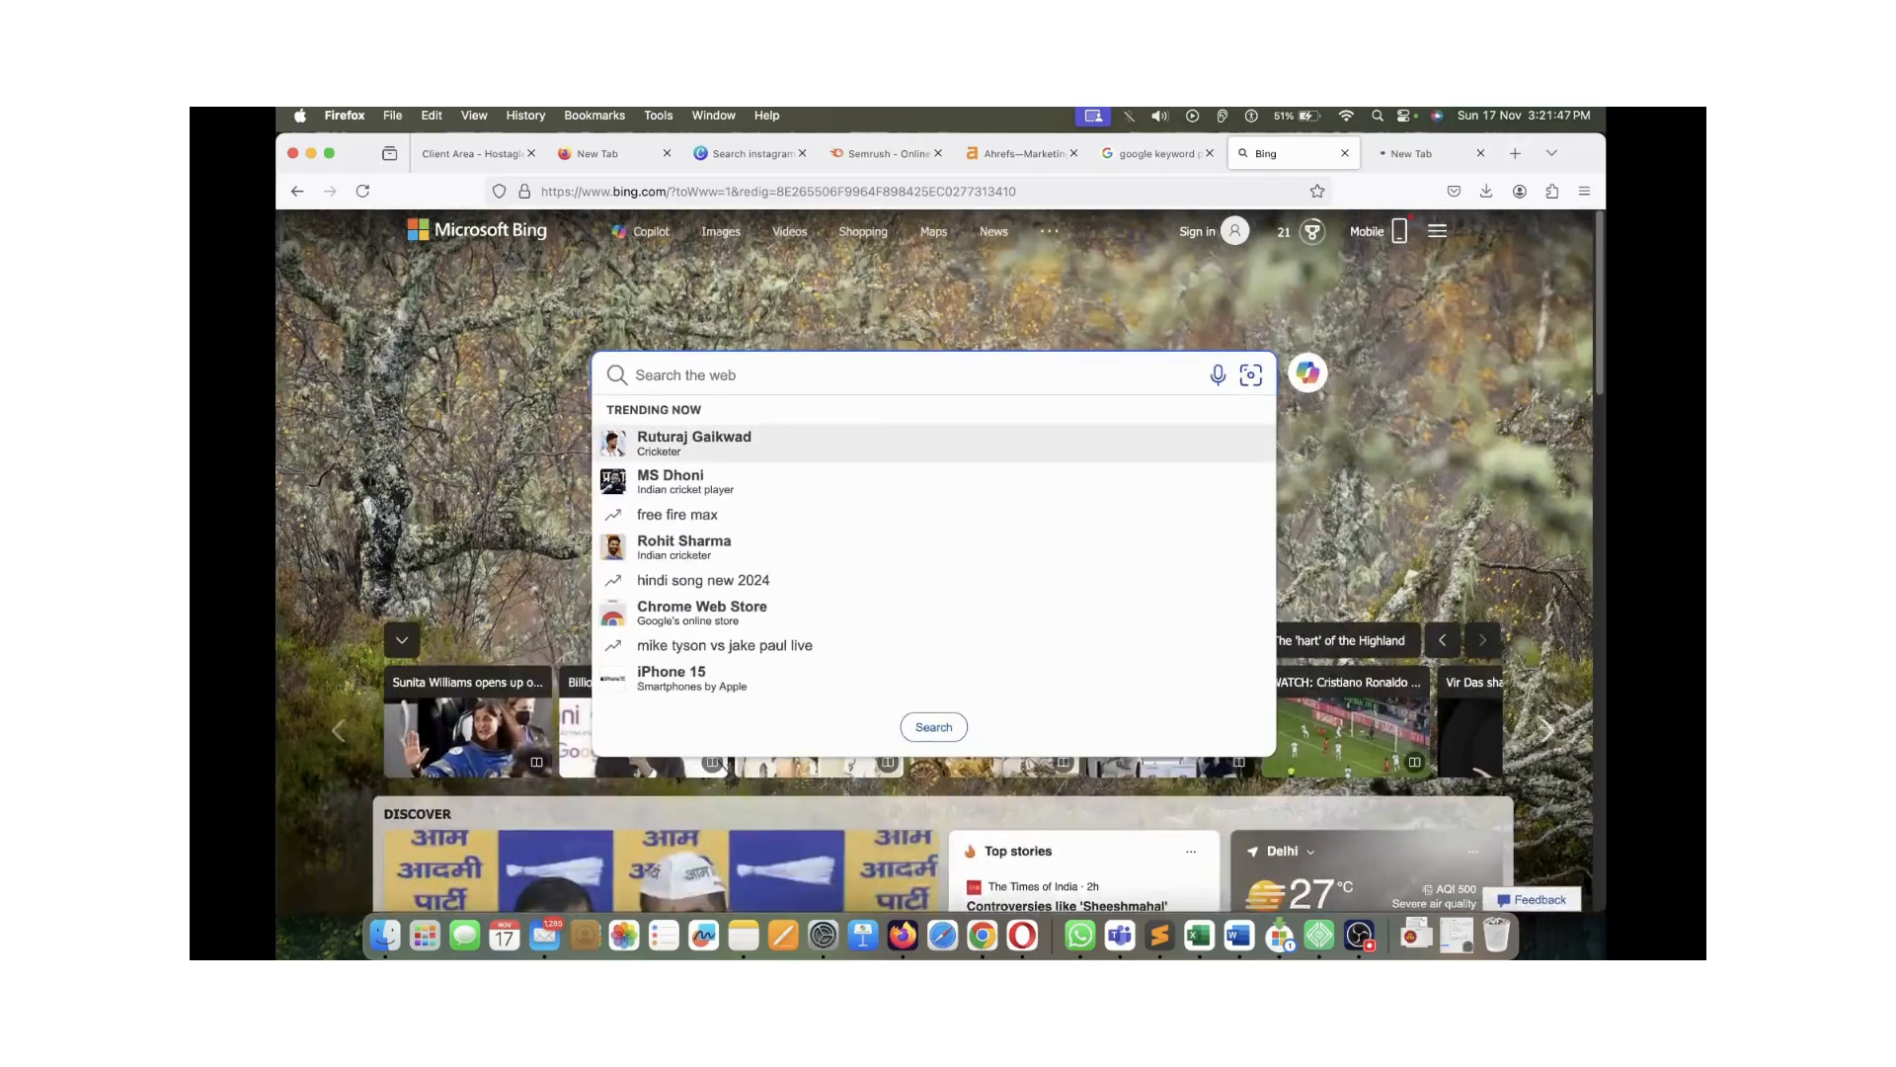
{"action": "type", "text": "google k"}
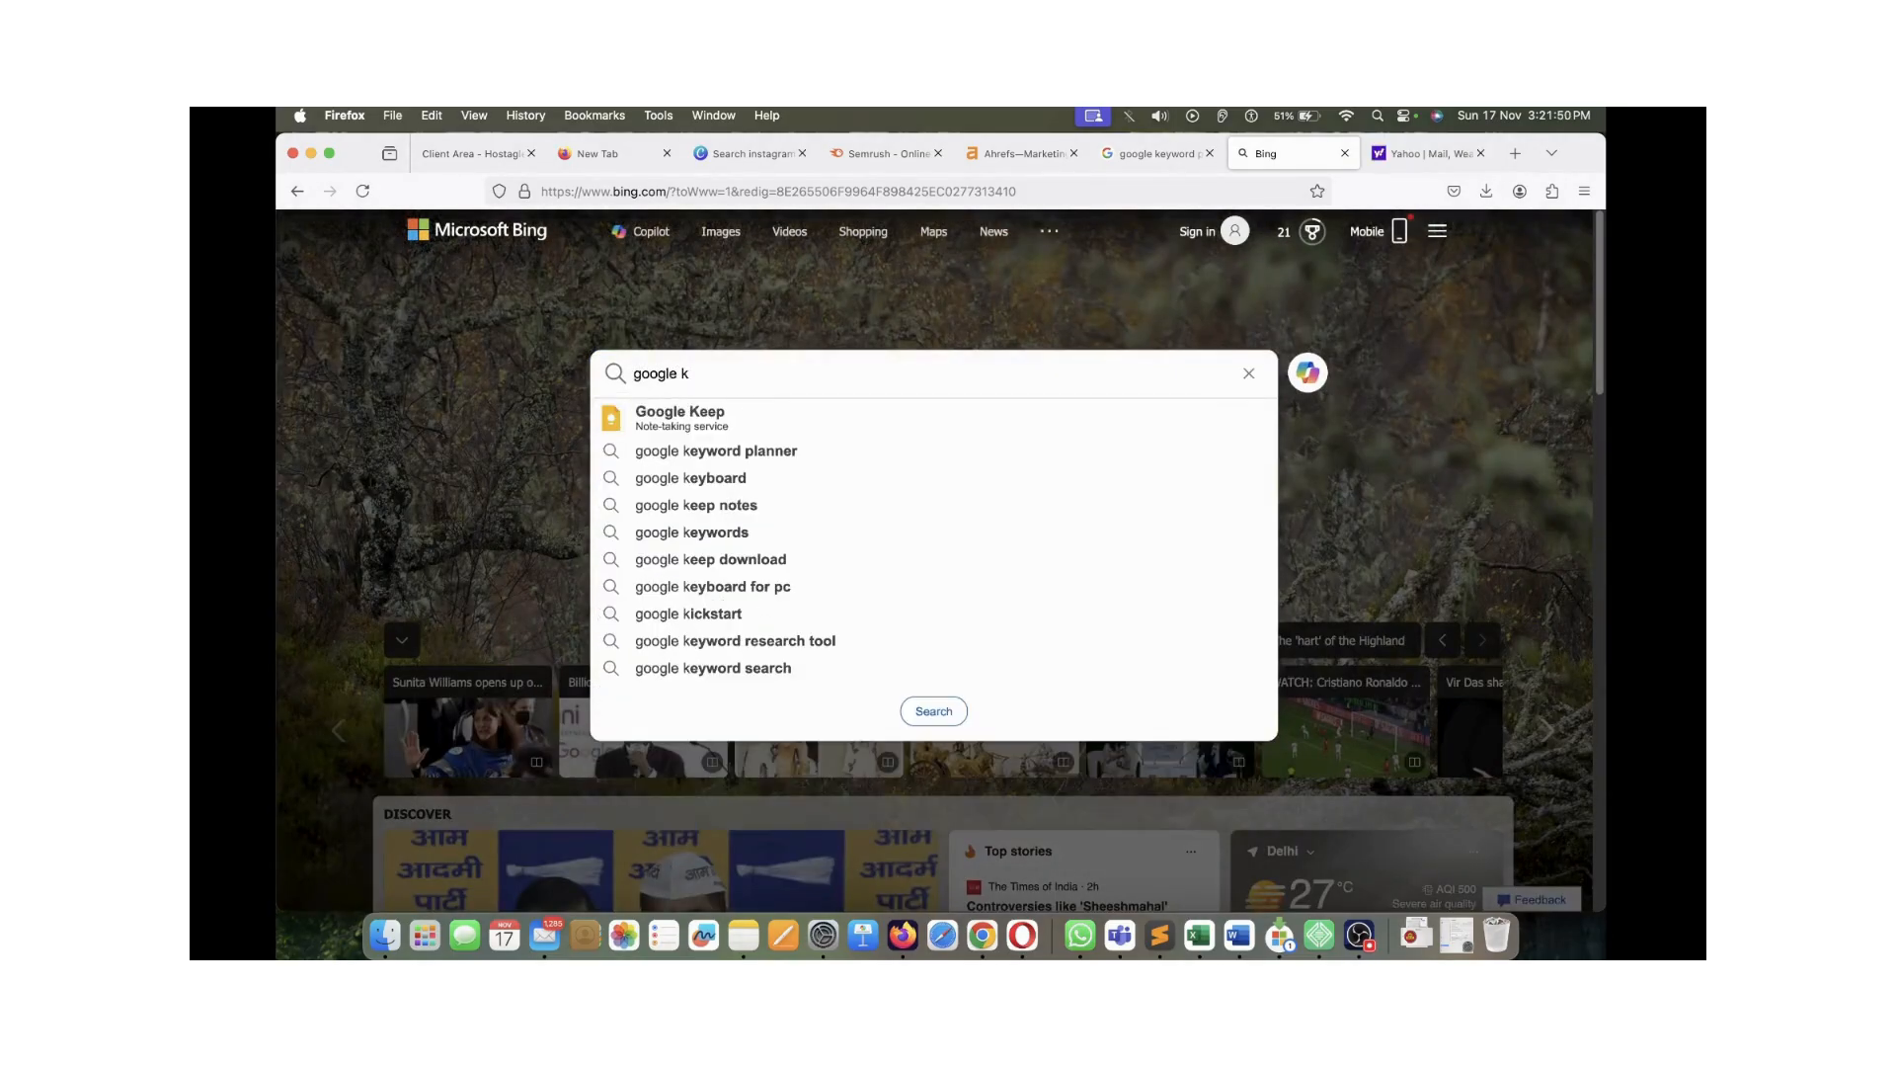
{"action": "key", "text": "super+a"}
{"action": "type", "text": "kyew"}
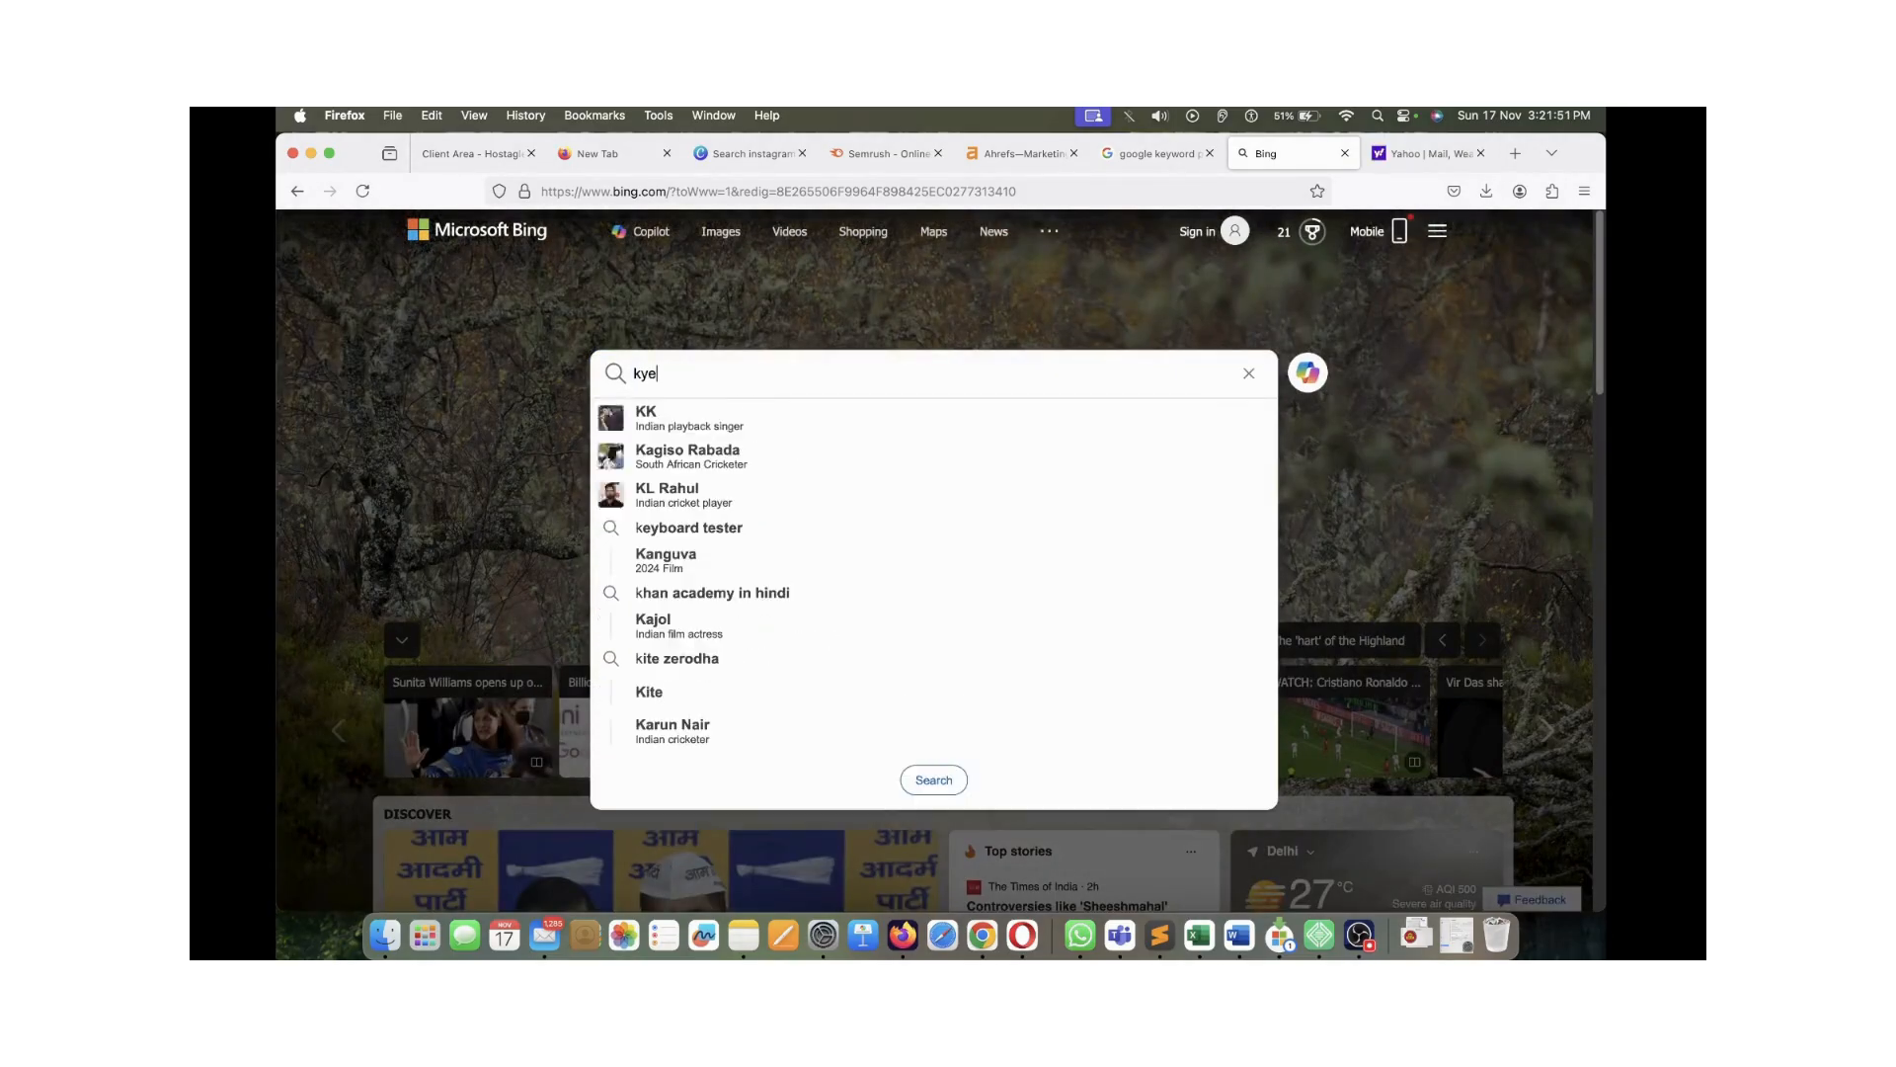
{"action": "key", "text": "BackSpace"}
{"action": "type", "text": "w"}
{"action": "key", "text": "BackSpace"}
{"action": "key", "text": "BackSpace"}
{"action": "key", "text": "BackSpace"}
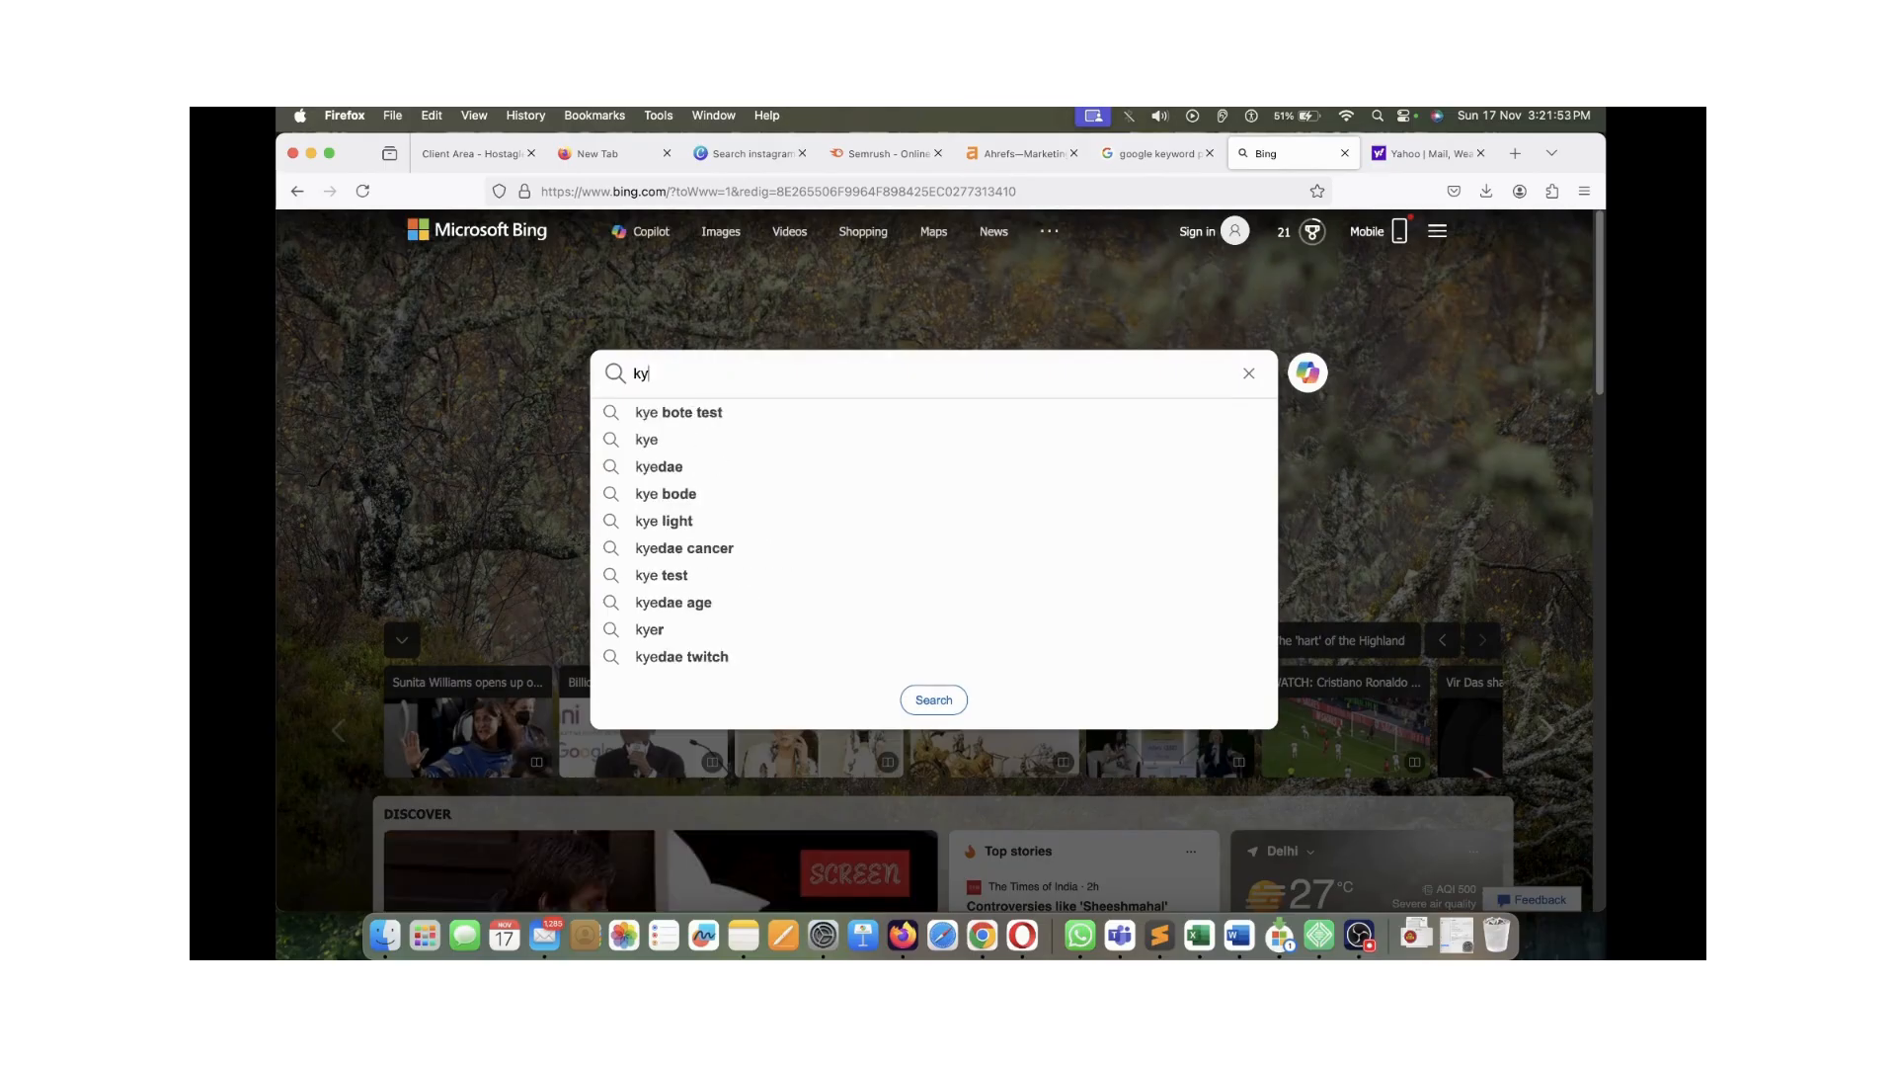
{"action": "type", "text": "eyword"}
{"action": "key", "text": "Down"}
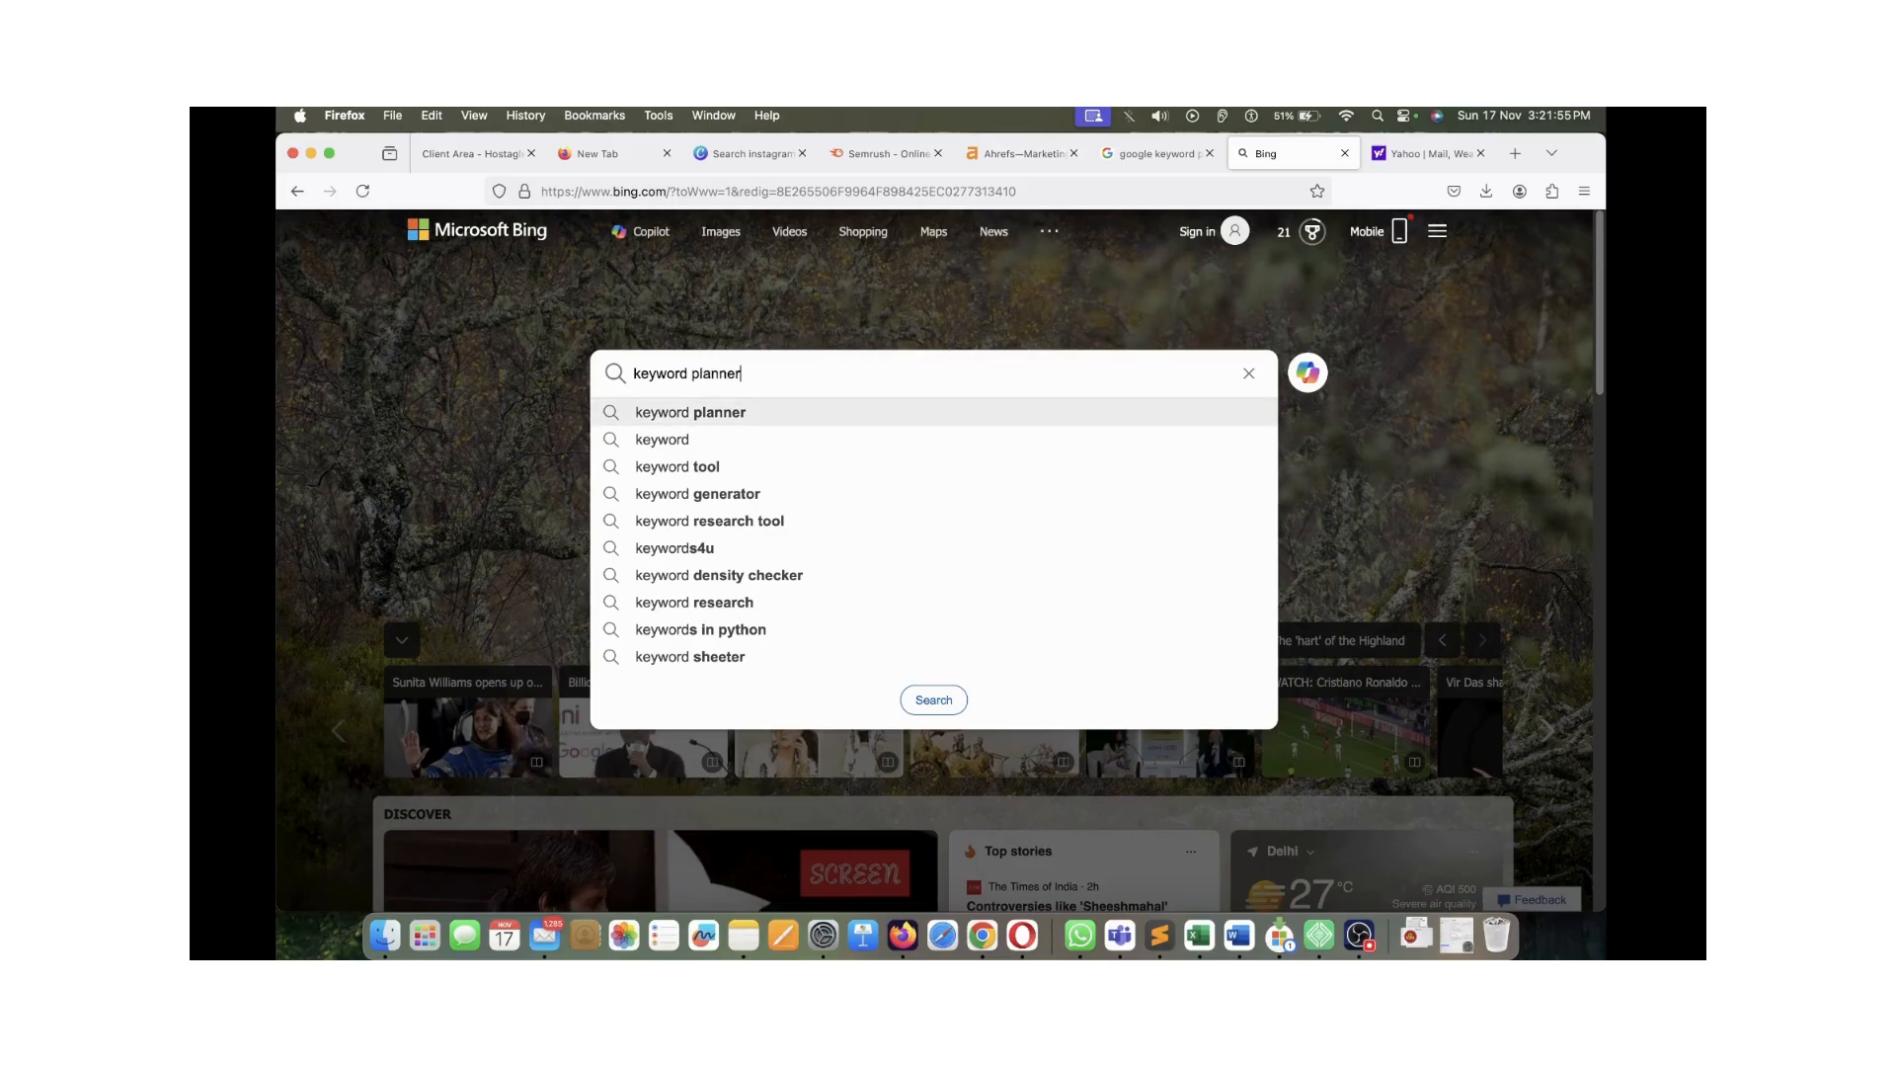
{"action": "key", "text": "Return"}
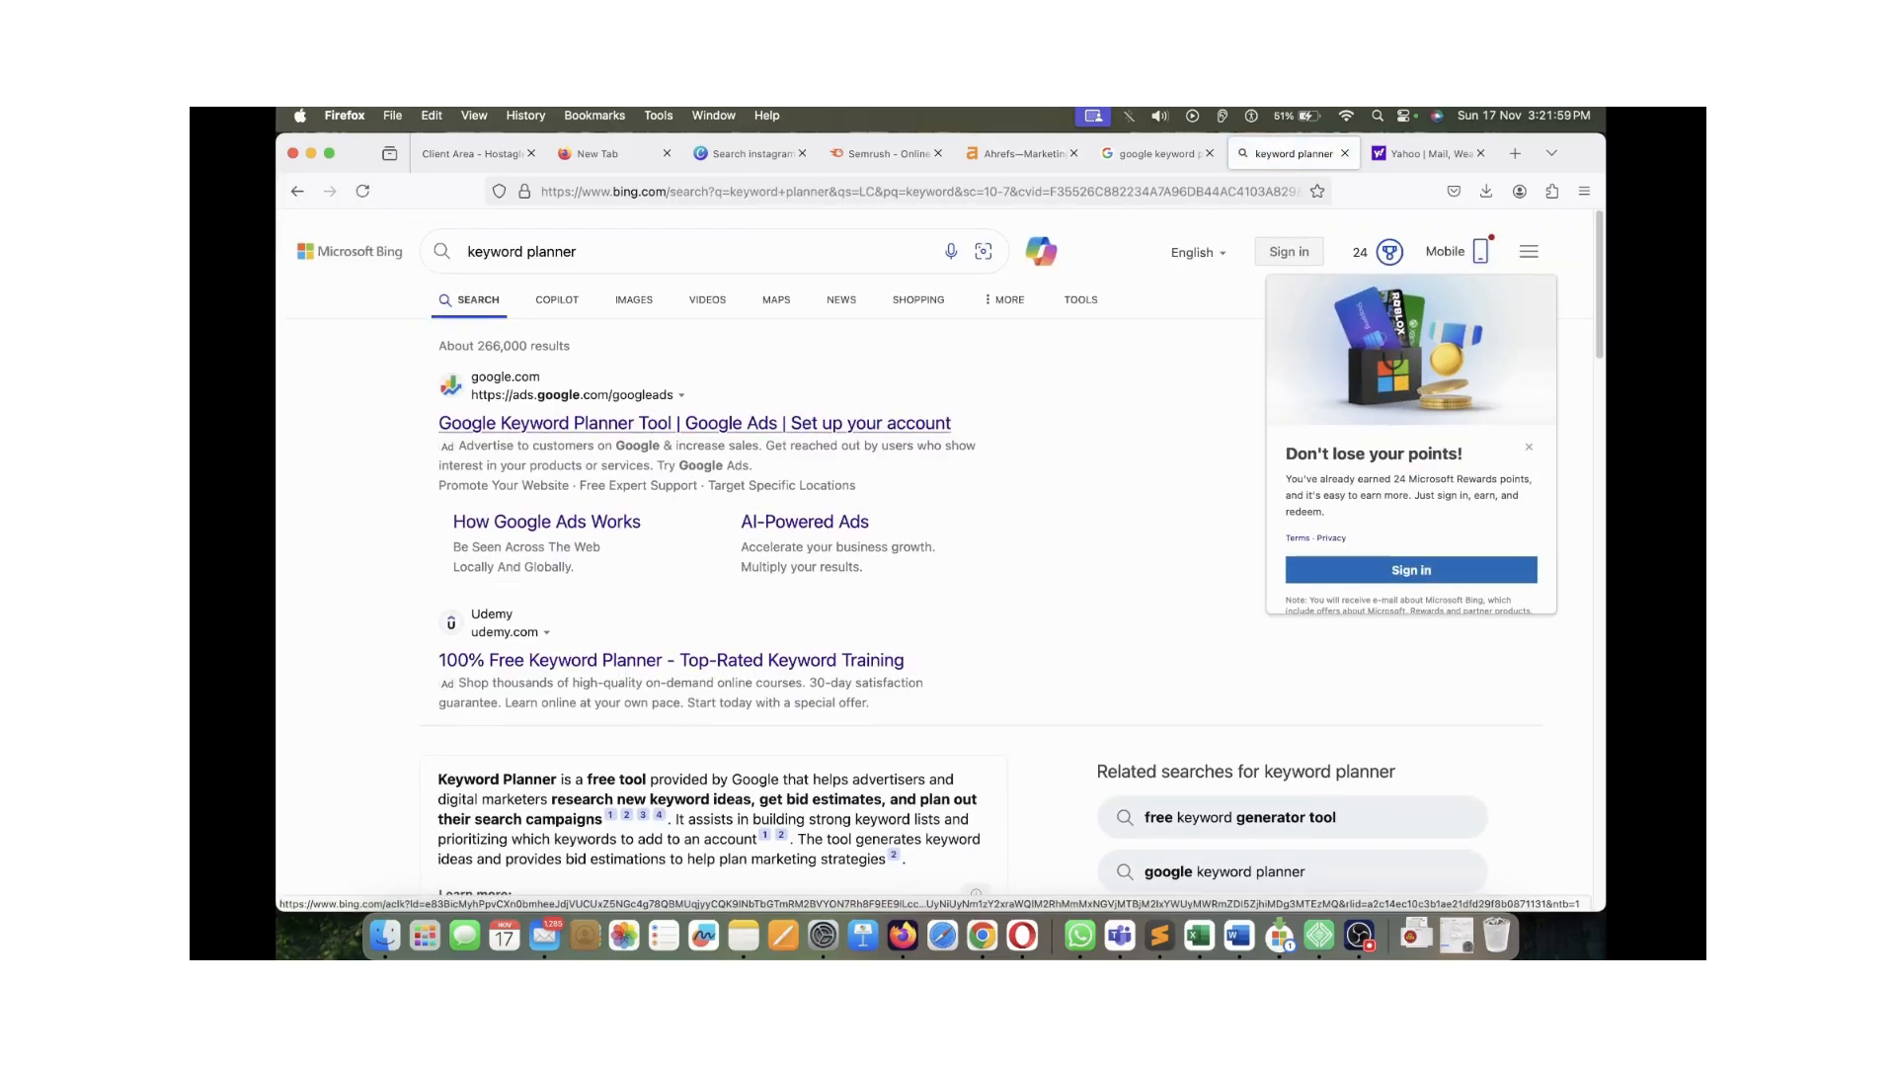
{"action": "left_click", "coordinate": [694, 422]}
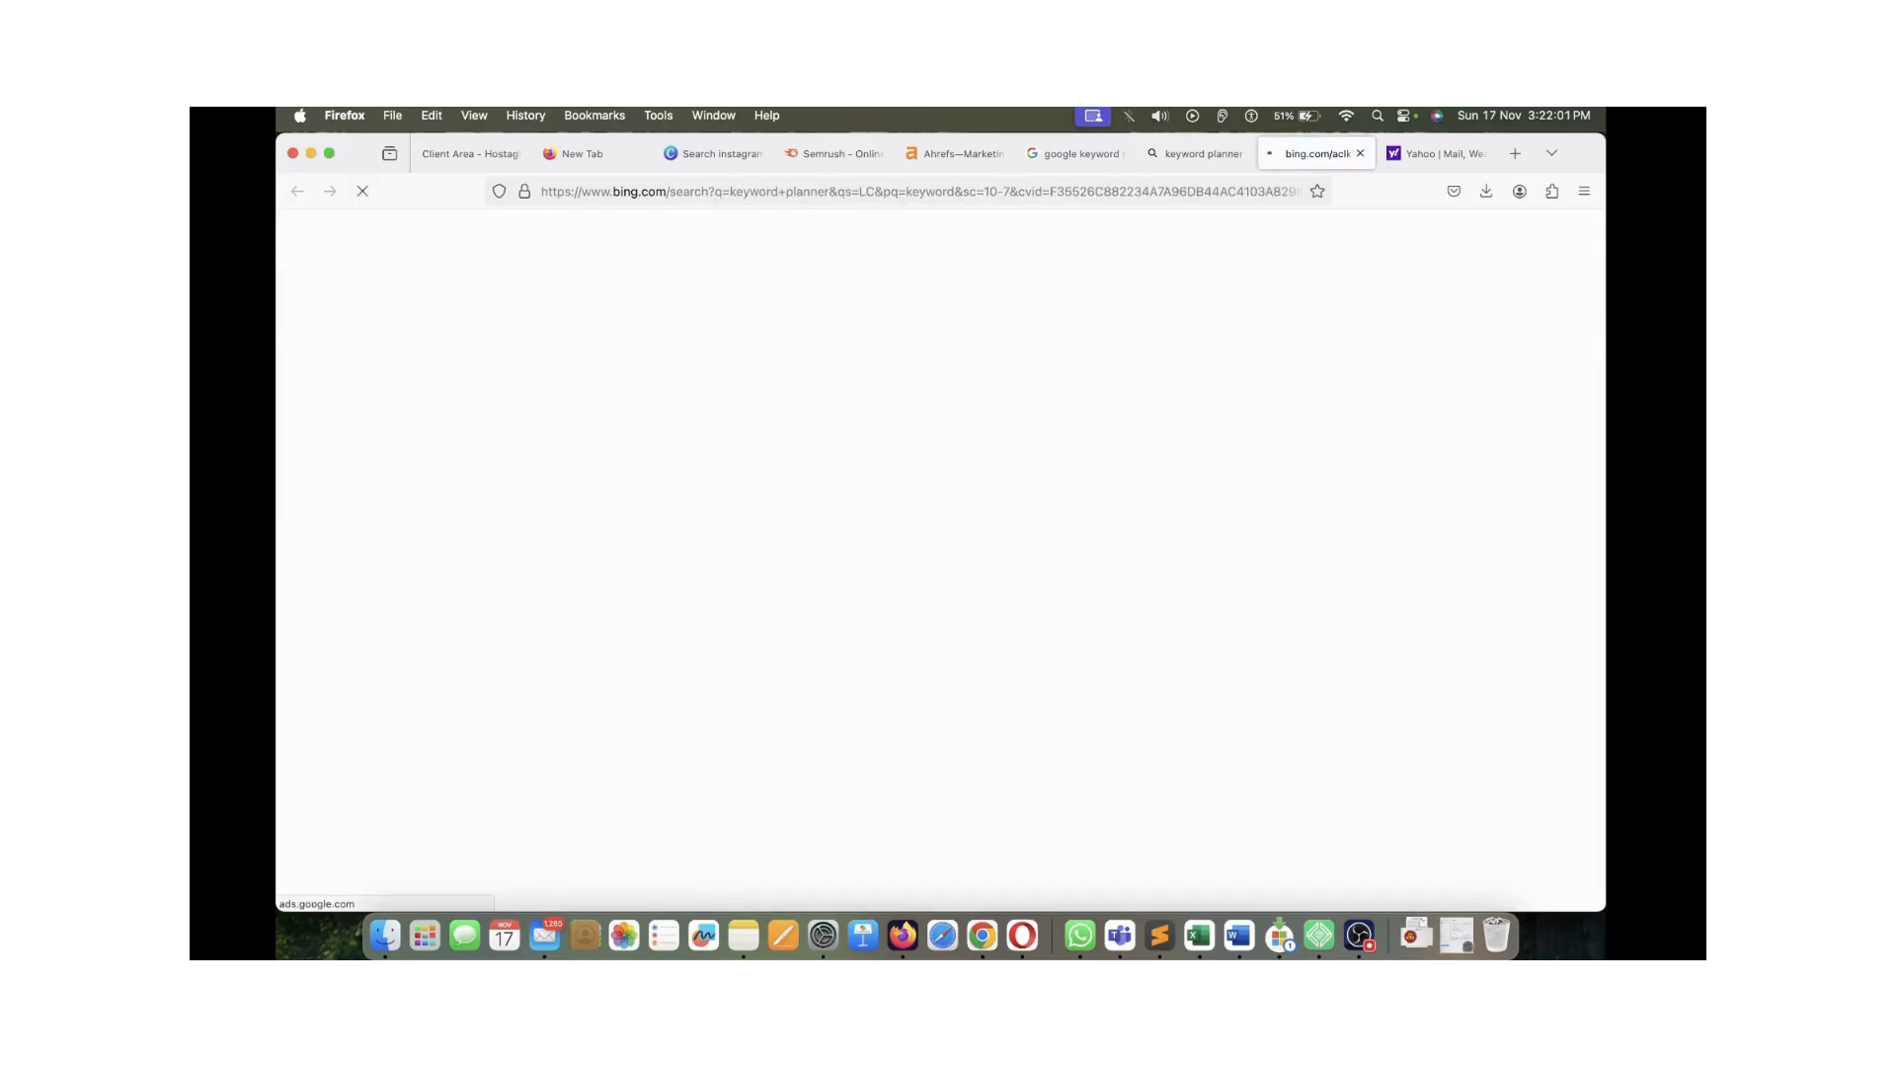
{"action": "left_click", "coordinate": [1437, 154]}
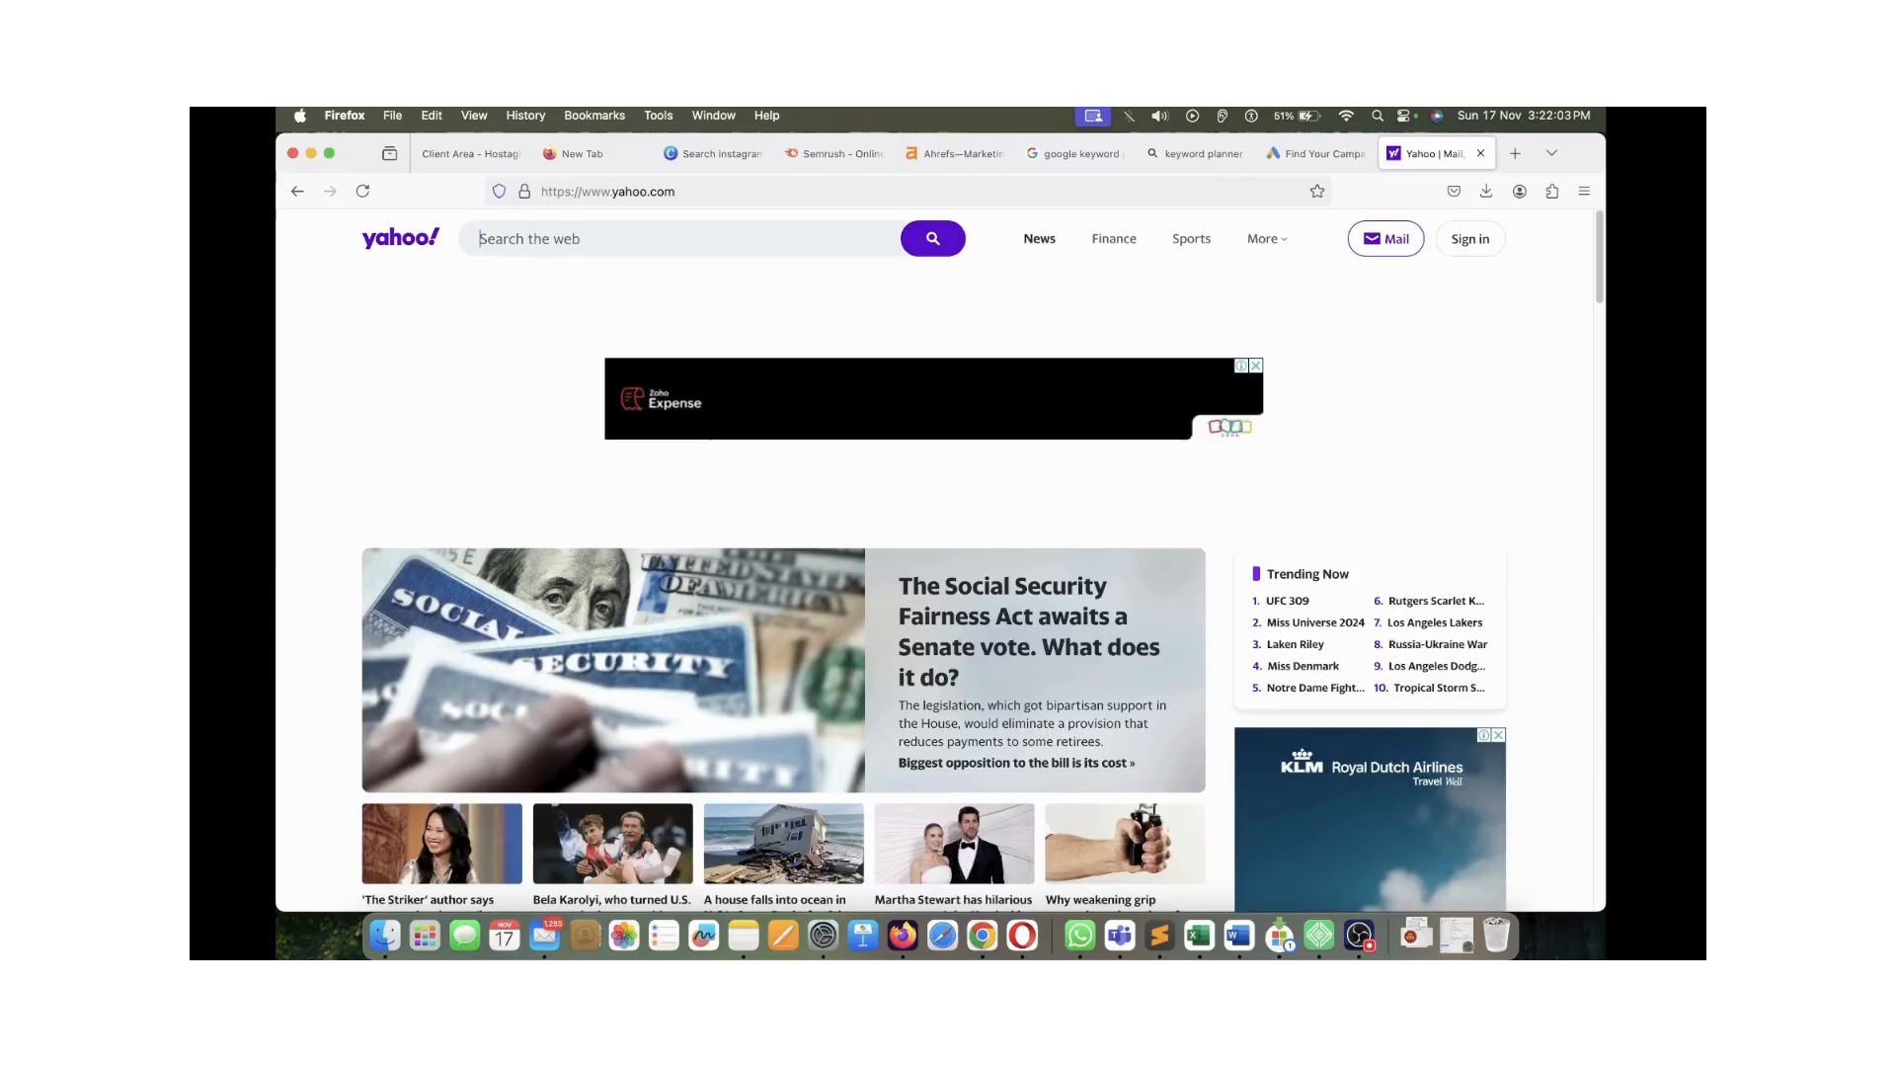
Search Yahoo for 'keyword planner' and open the Google Keyword Planner ad
{"action": "left_click", "coordinate": [681, 239]}
{"action": "type", "text": "kye"}
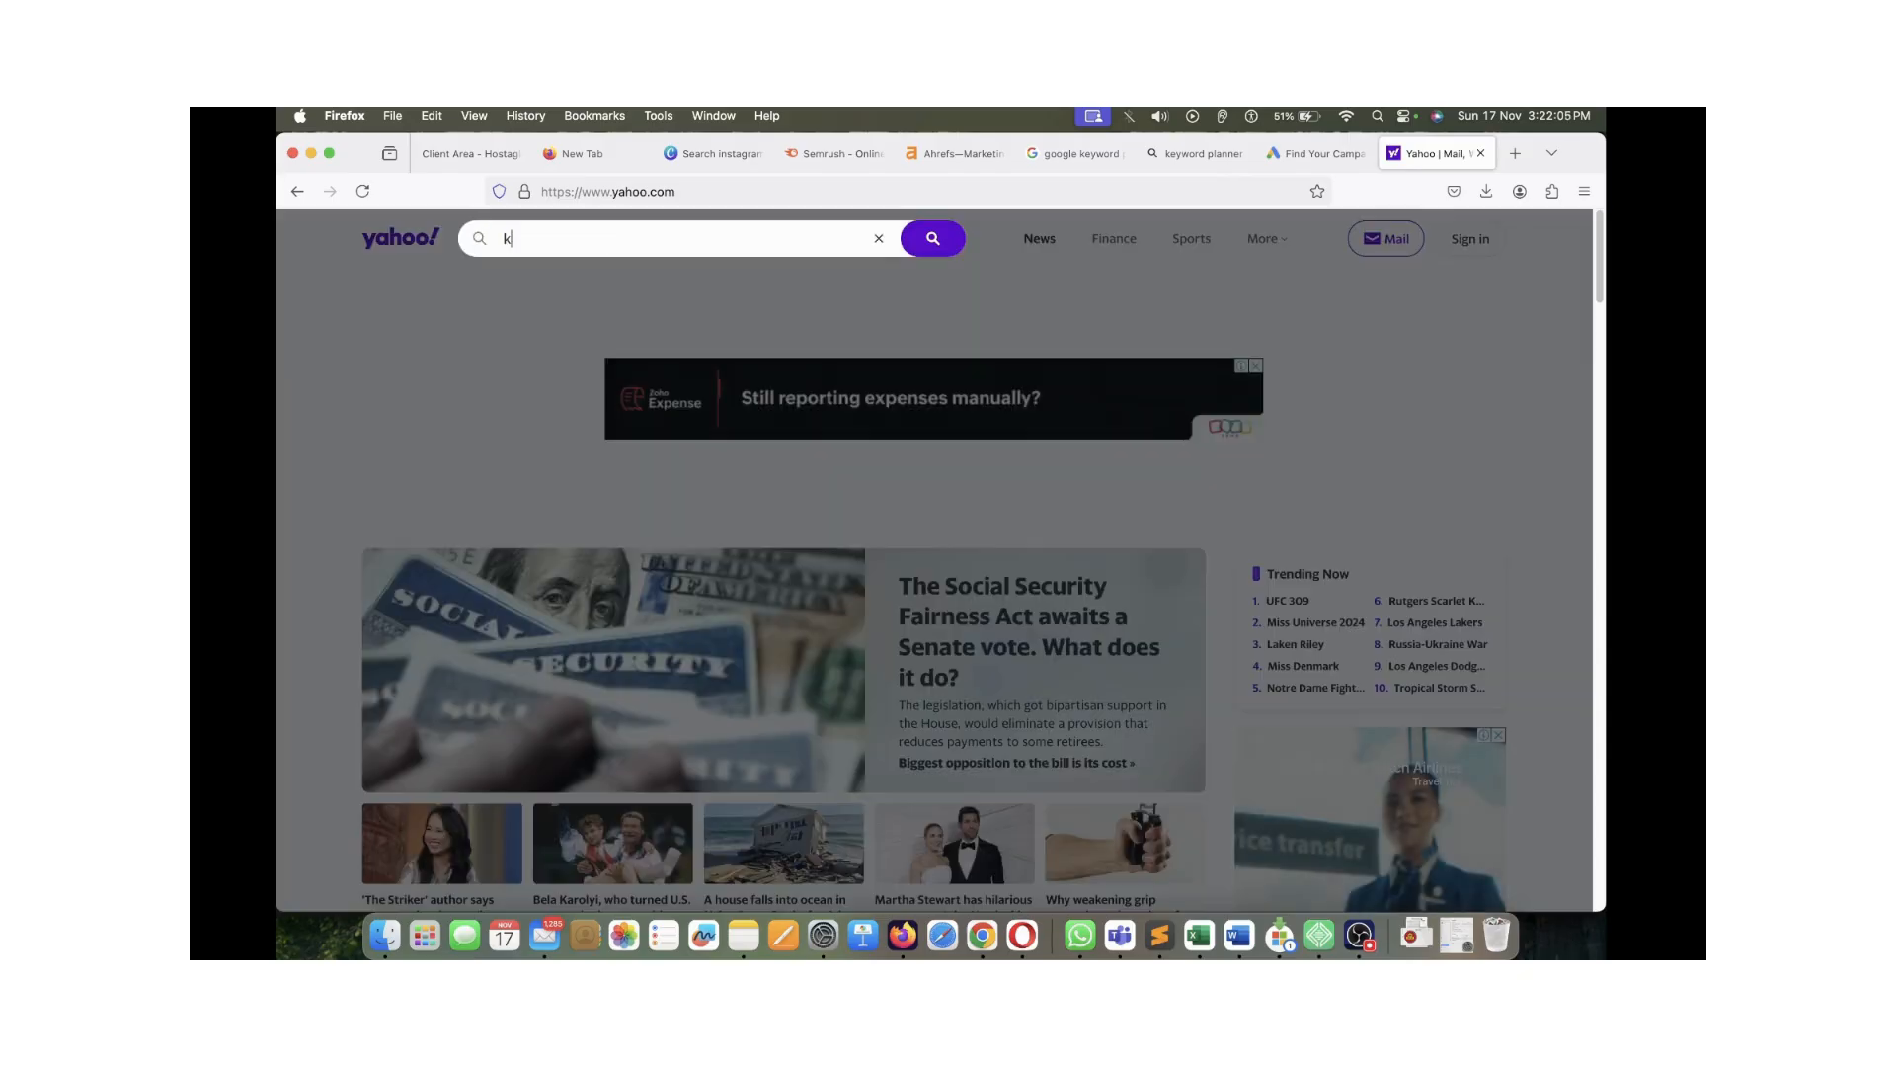
{"action": "key", "text": "BackSpace"}
{"action": "key", "text": "BackSpace"}
{"action": "type", "text": "eywor"}
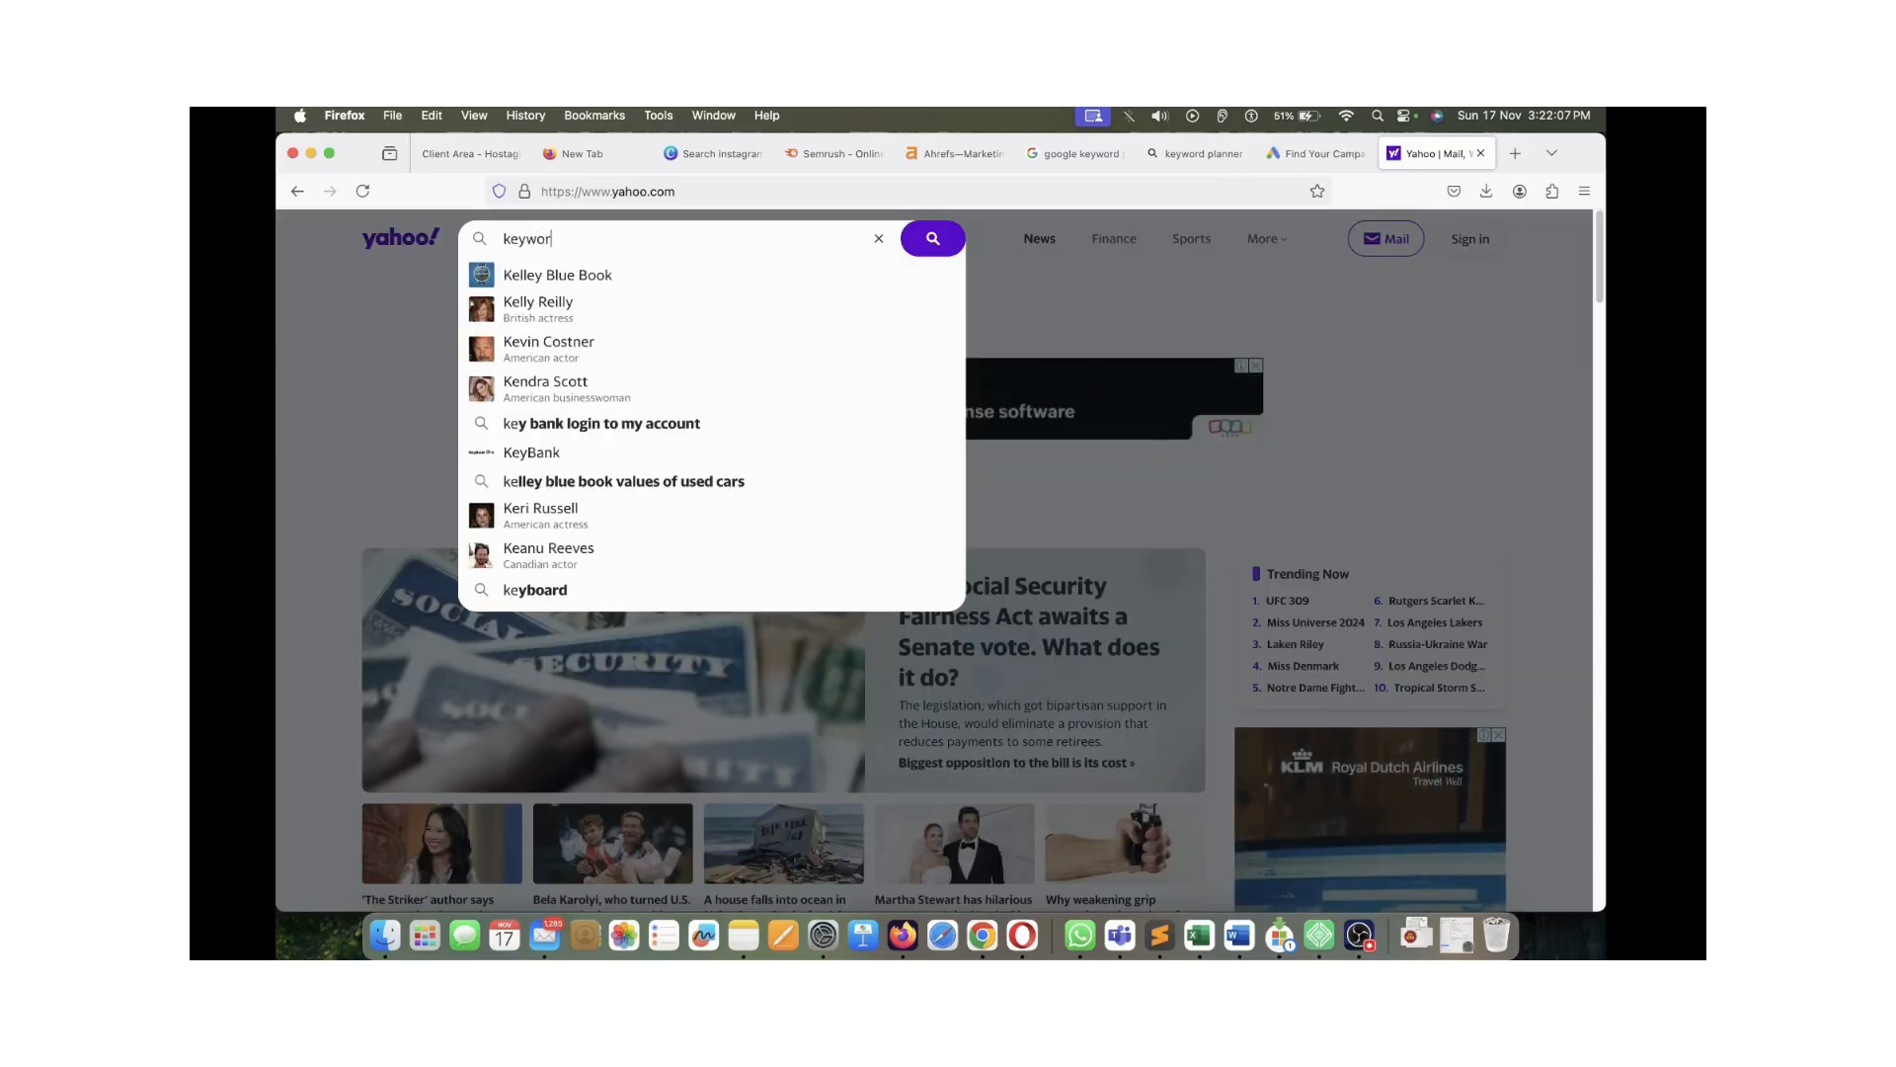
{"action": "type", "text": "d planner"}
{"action": "key", "text": "Return"}
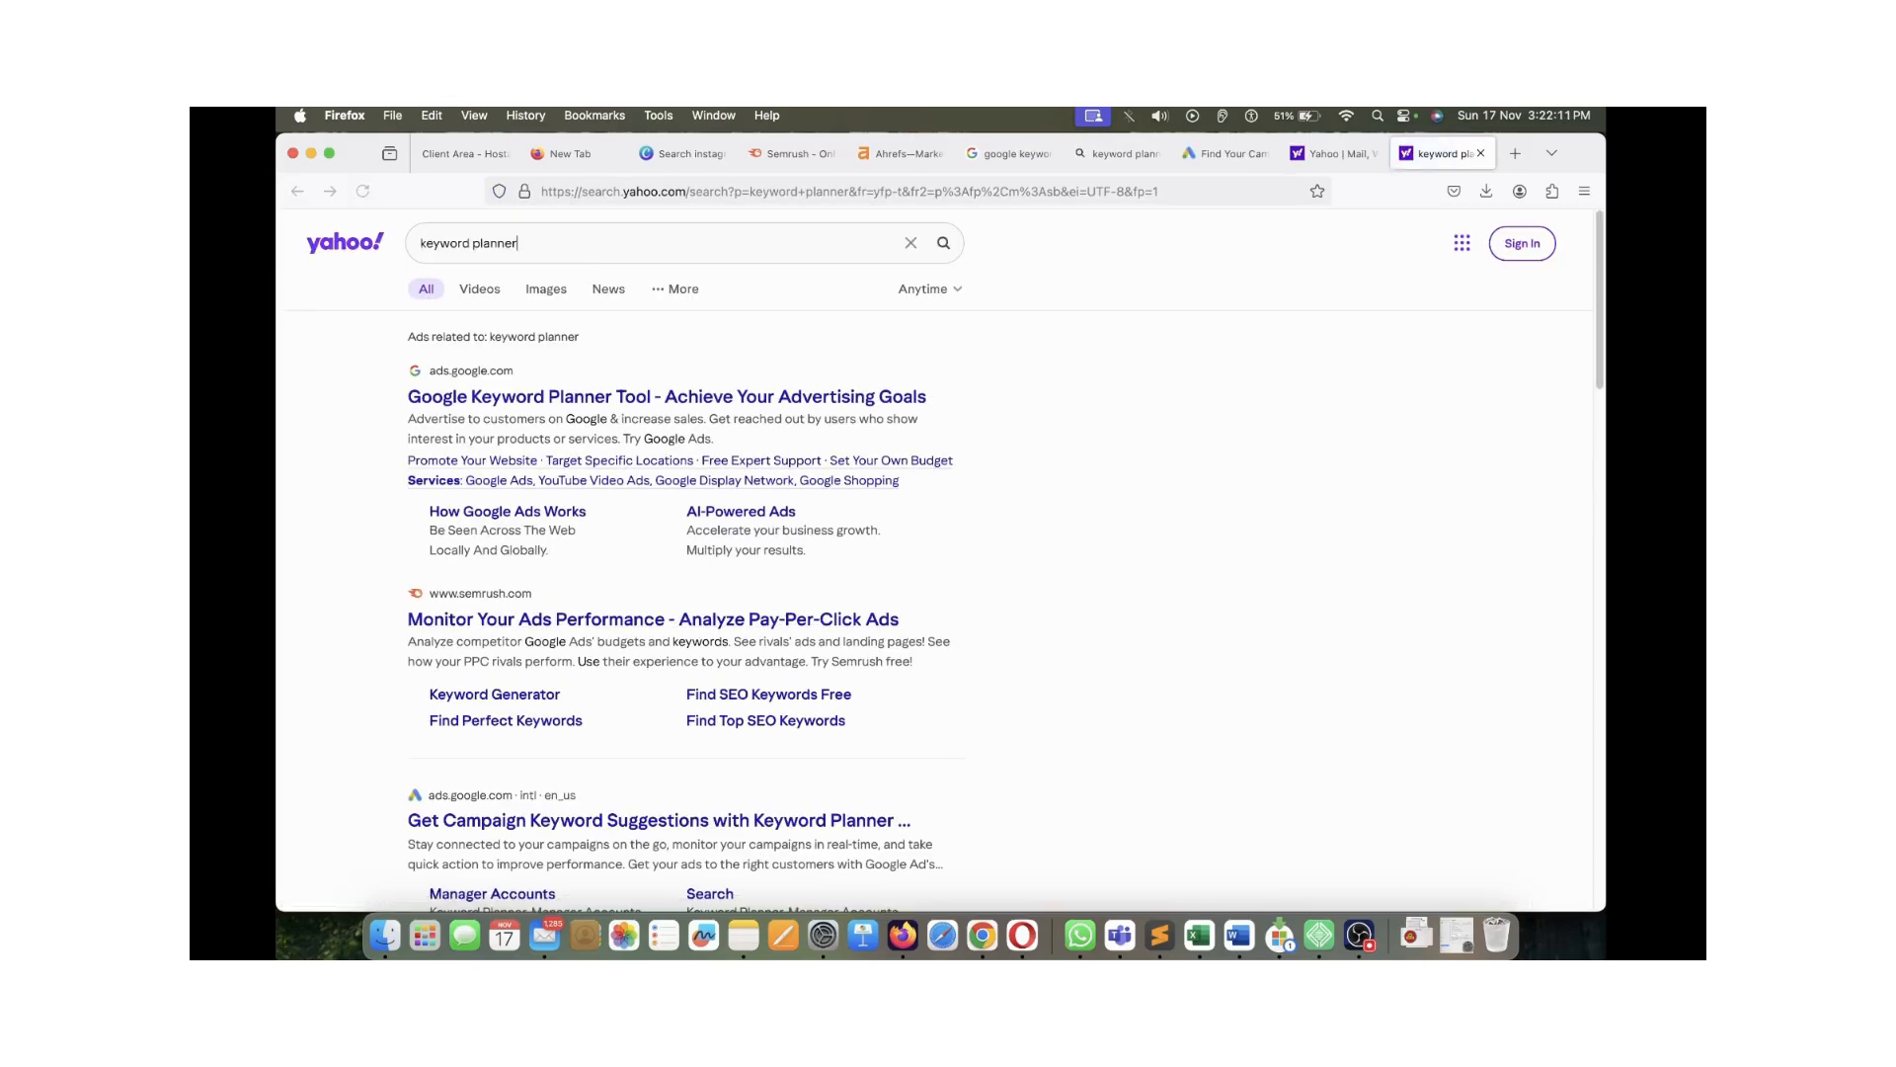
{"action": "left_click", "coordinate": [667, 396]}
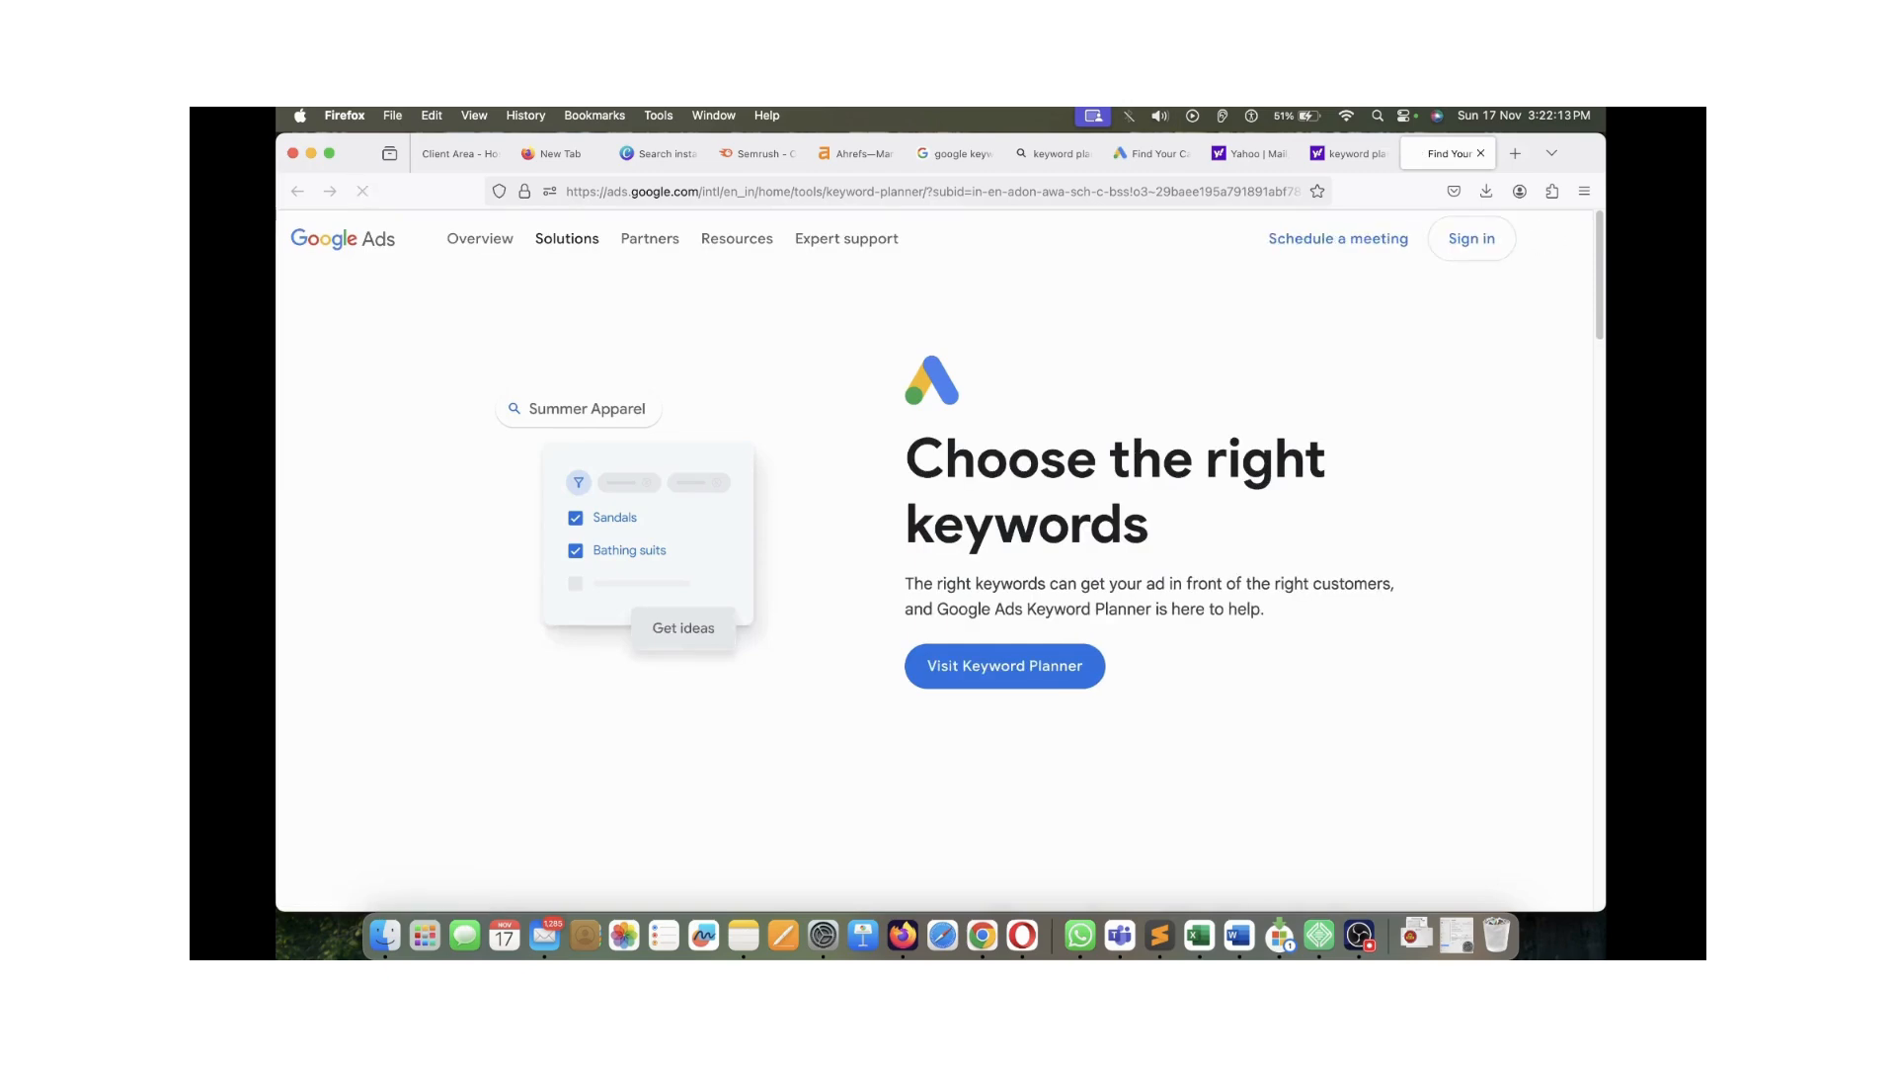
Close the leftover Yahoo results tabs
{"action": "left_click", "coordinate": [1349, 153]}
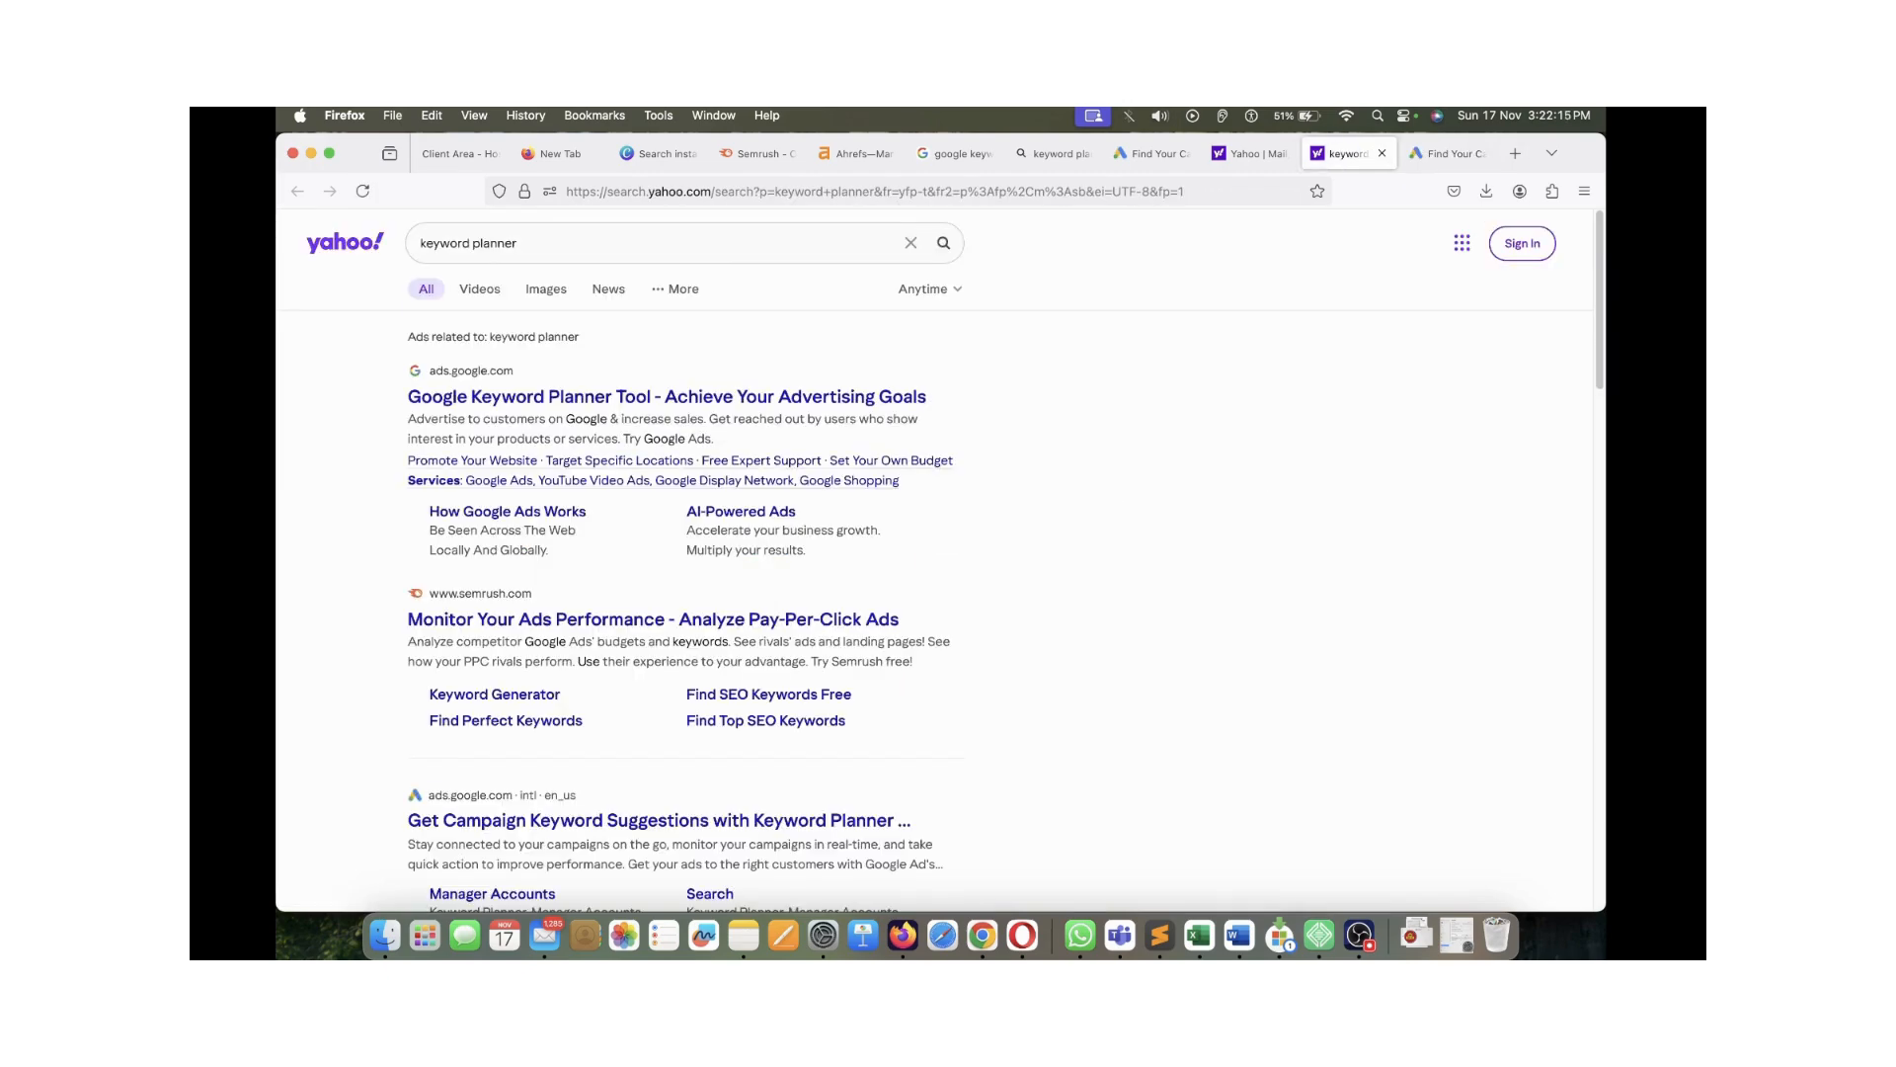
{"action": "key", "text": "super+w"}
{"action": "left_click", "coordinate": [1341, 153]}
{"action": "key", "text": "super+w"}
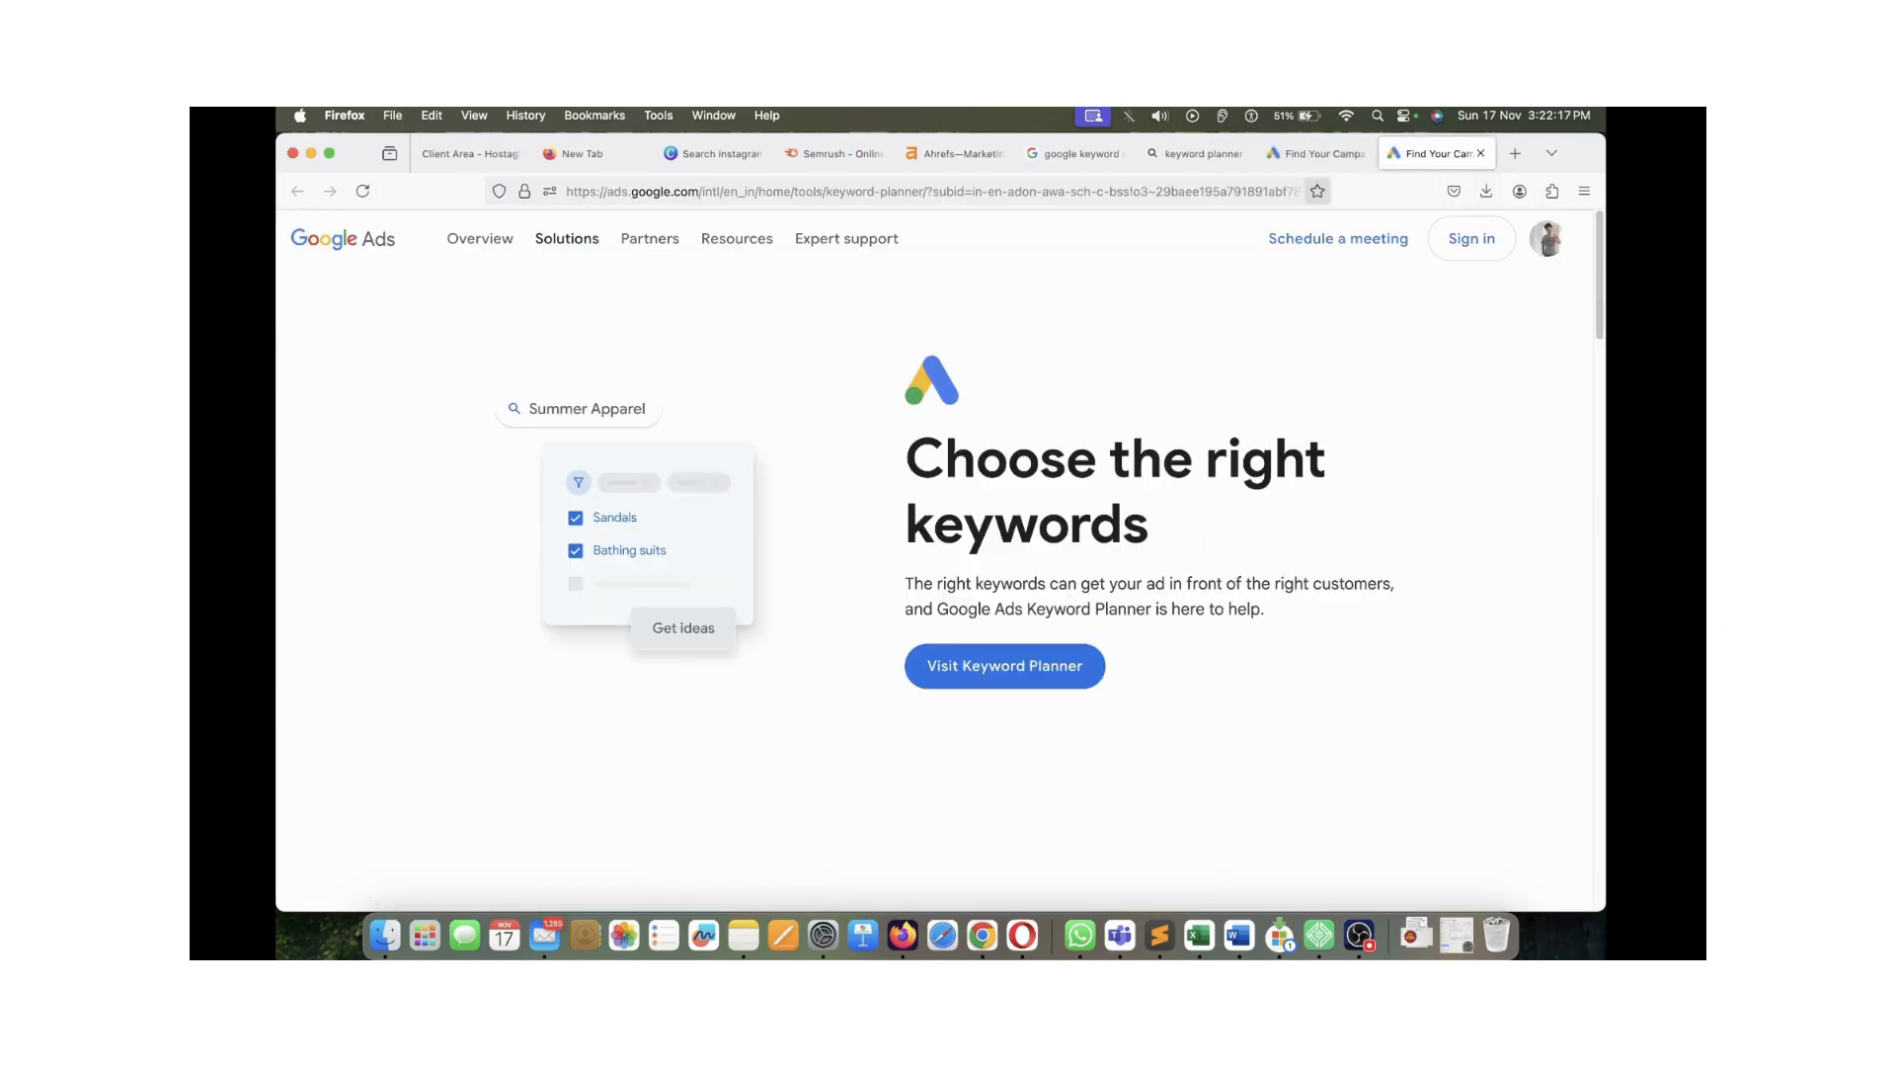
Highlight the 'Choose the right keywords' heading on the Keyword Planner page
{"action": "left_click_drag", "start_coordinate": [938, 462], "coordinate": [1121, 525]}
{"action": "left_click", "coordinate": [1088, 526]}
{"action": "left_click", "coordinate": [1121, 525]}
{"action": "left_click_drag", "start_coordinate": [945, 459], "coordinate": [1066, 459]}
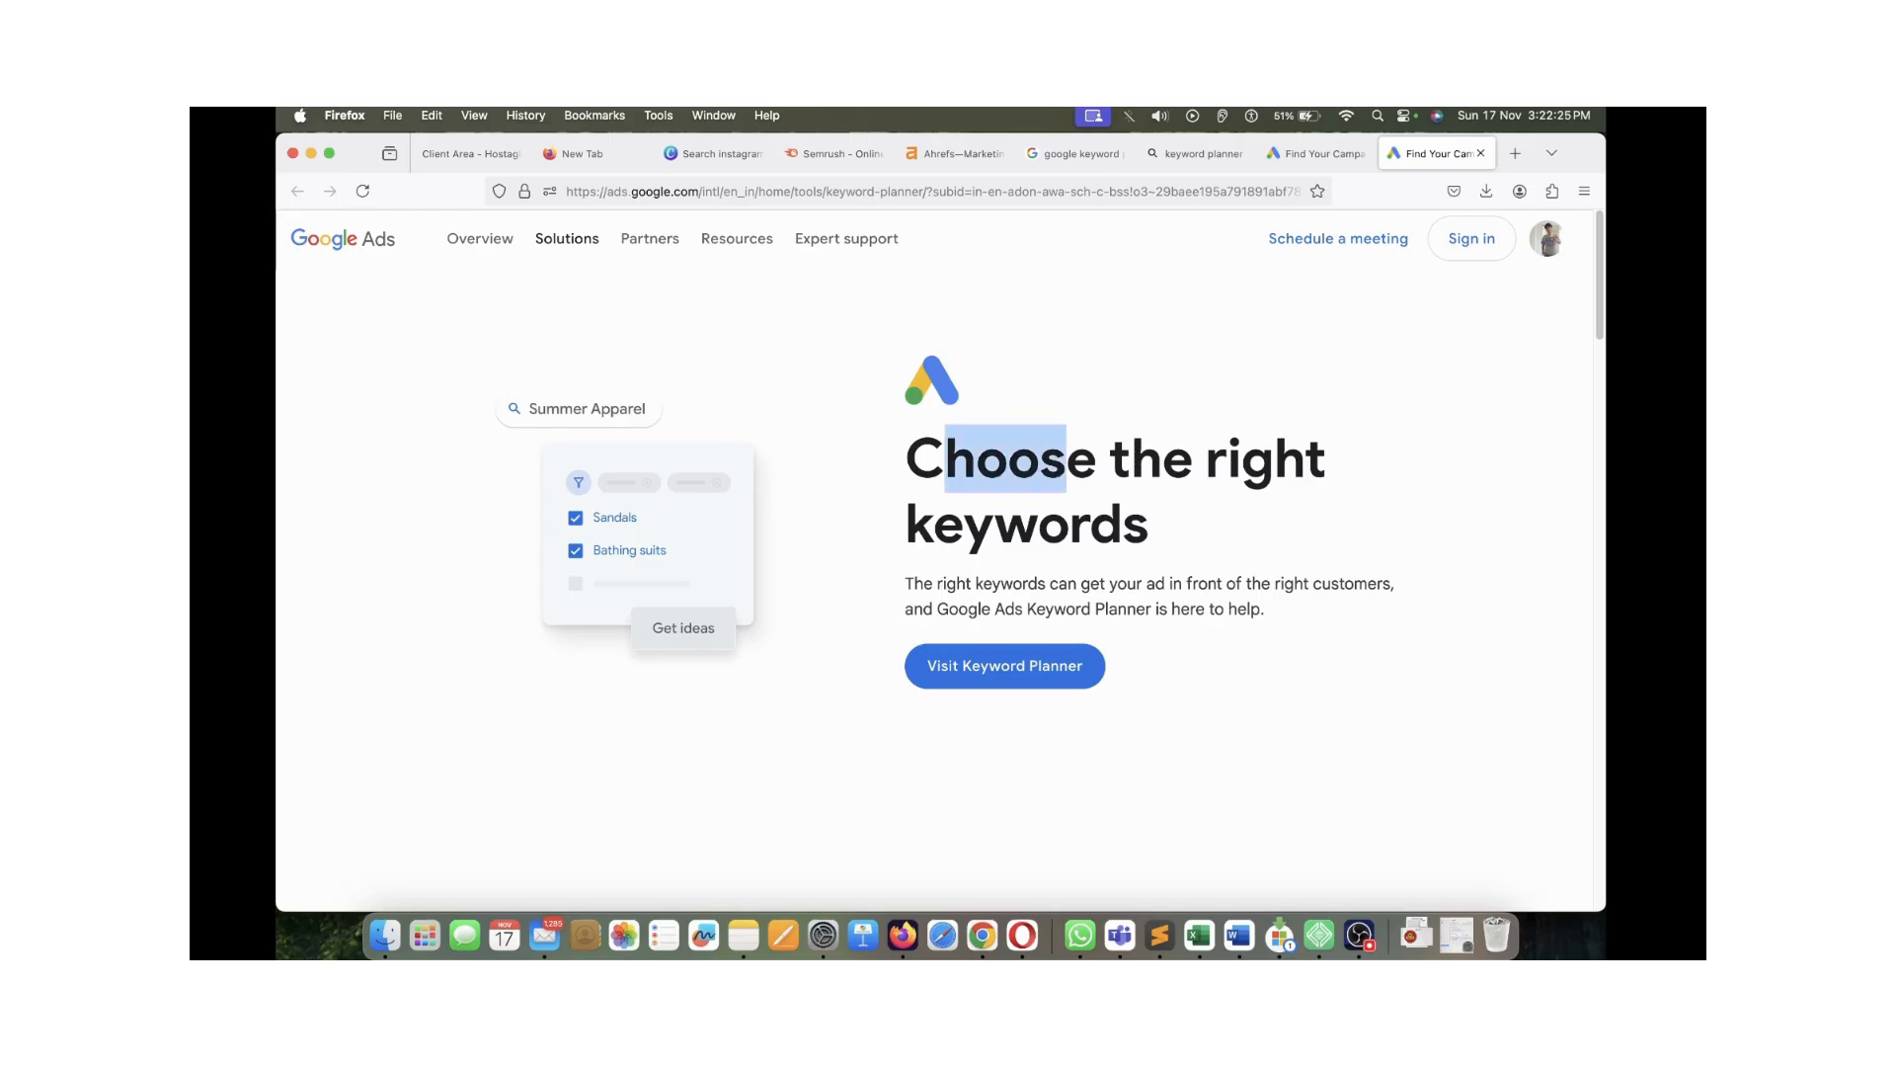
Close the duplicate Keyword Planner page and the Google and Bing result tabs
{"action": "key", "text": "super+w"}
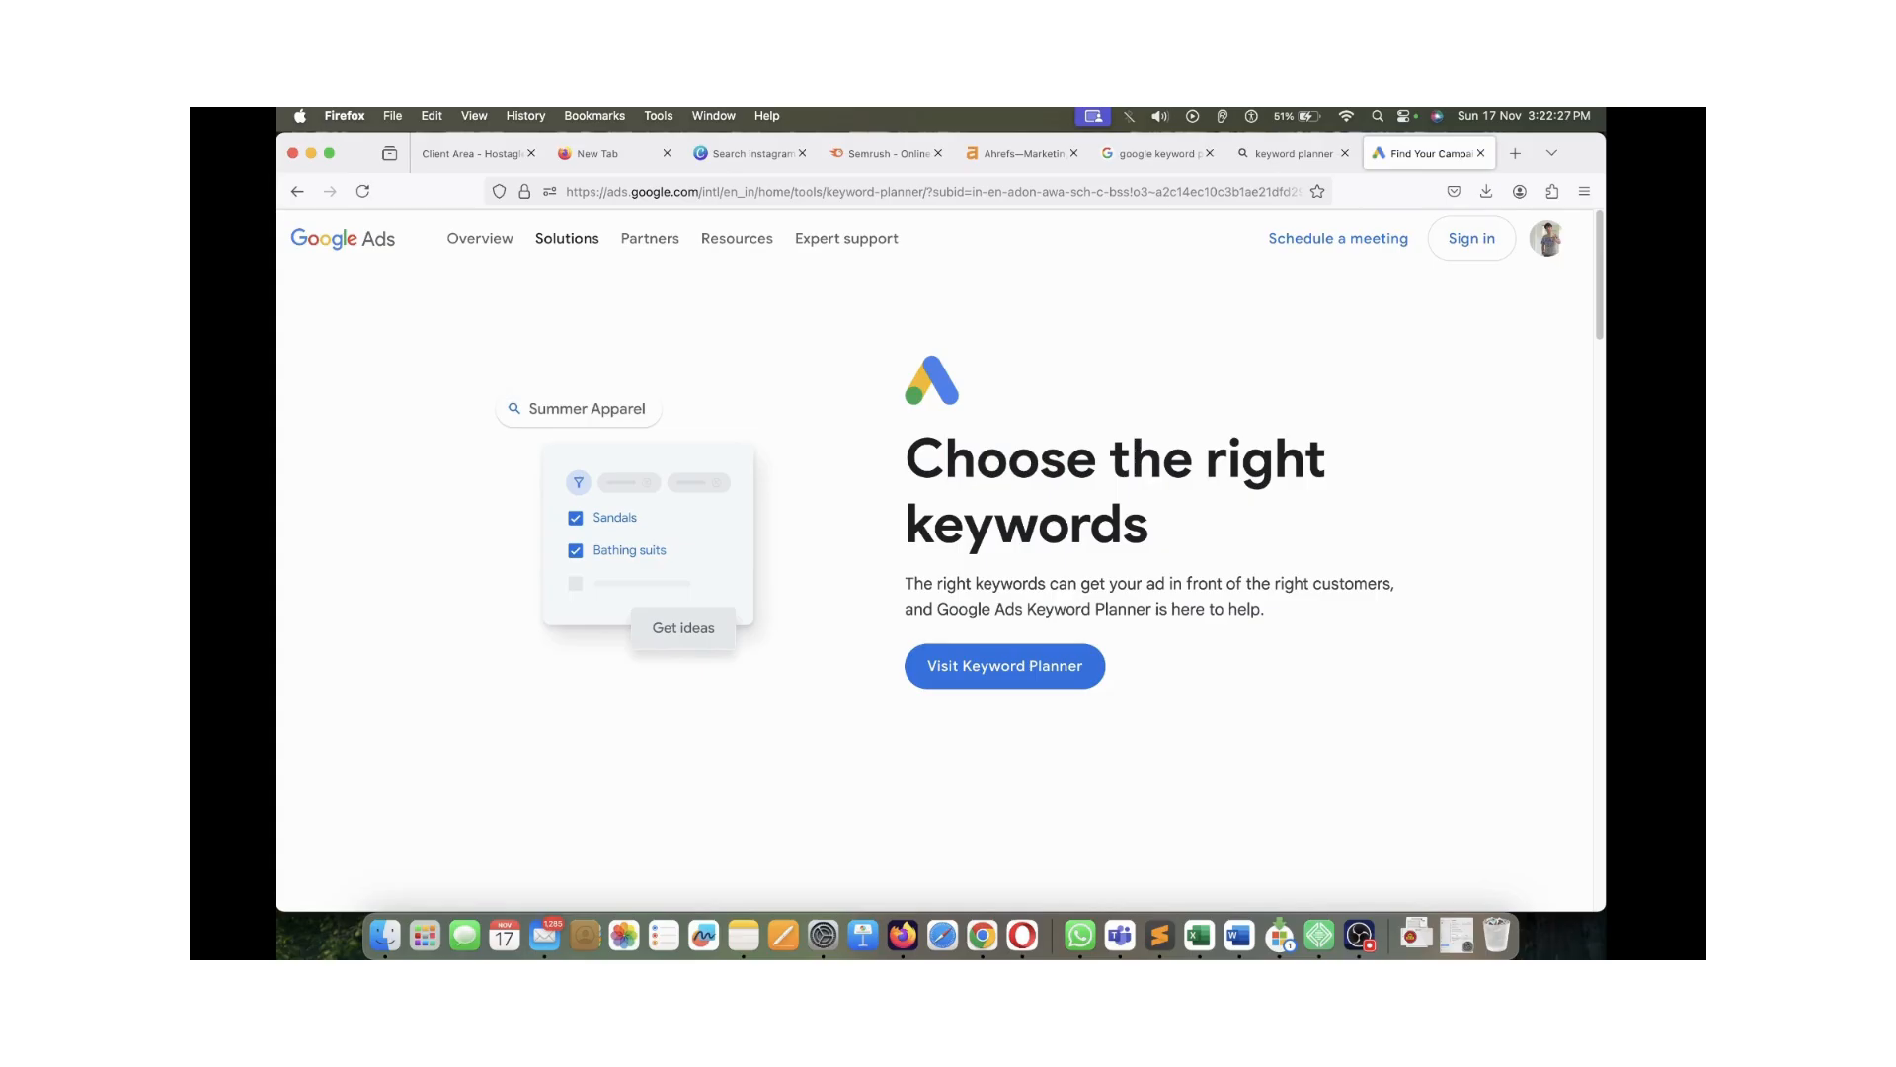
{"action": "left_click", "coordinate": [1154, 153]}
{"action": "key", "text": "super+w"}
{"action": "key", "text": "ctrl+shift+Tab"}
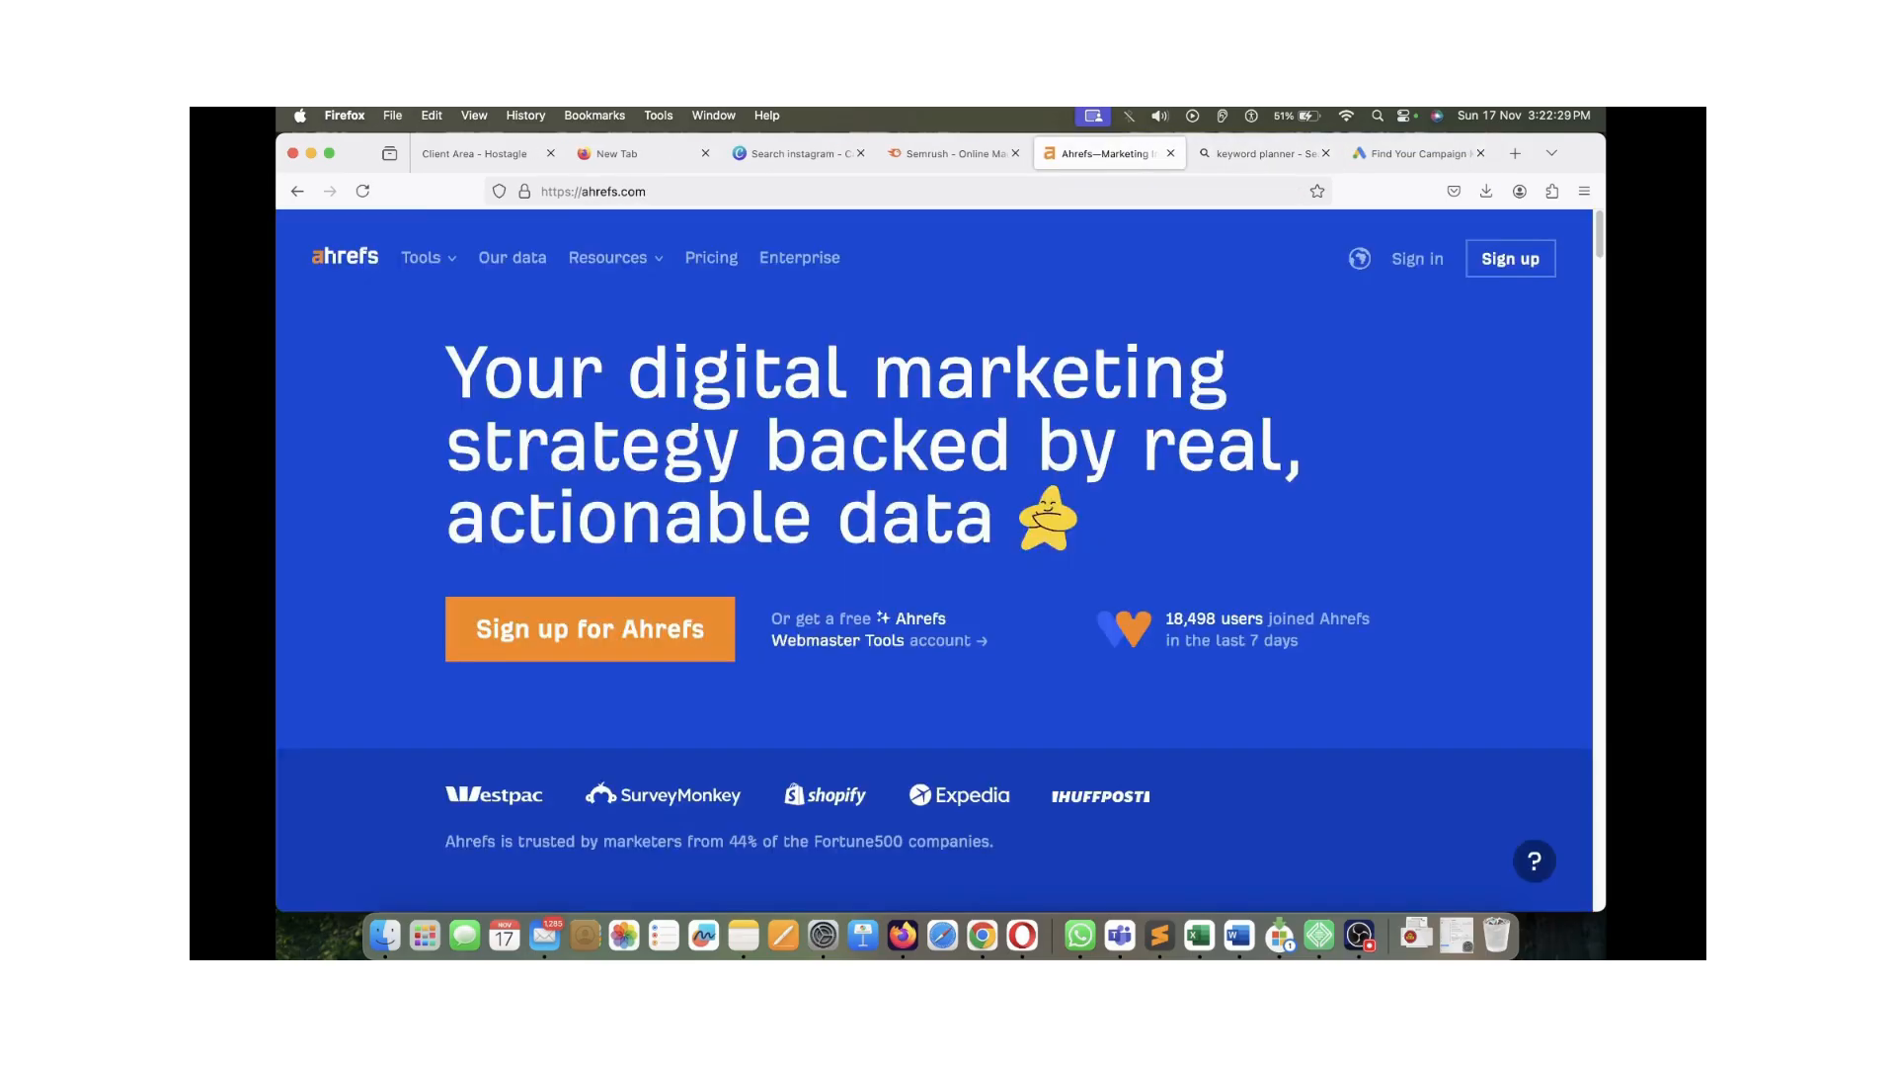
{"action": "key", "text": "ctrl+shift+Tab"}
{"action": "key", "text": "ctrl+Tab"}
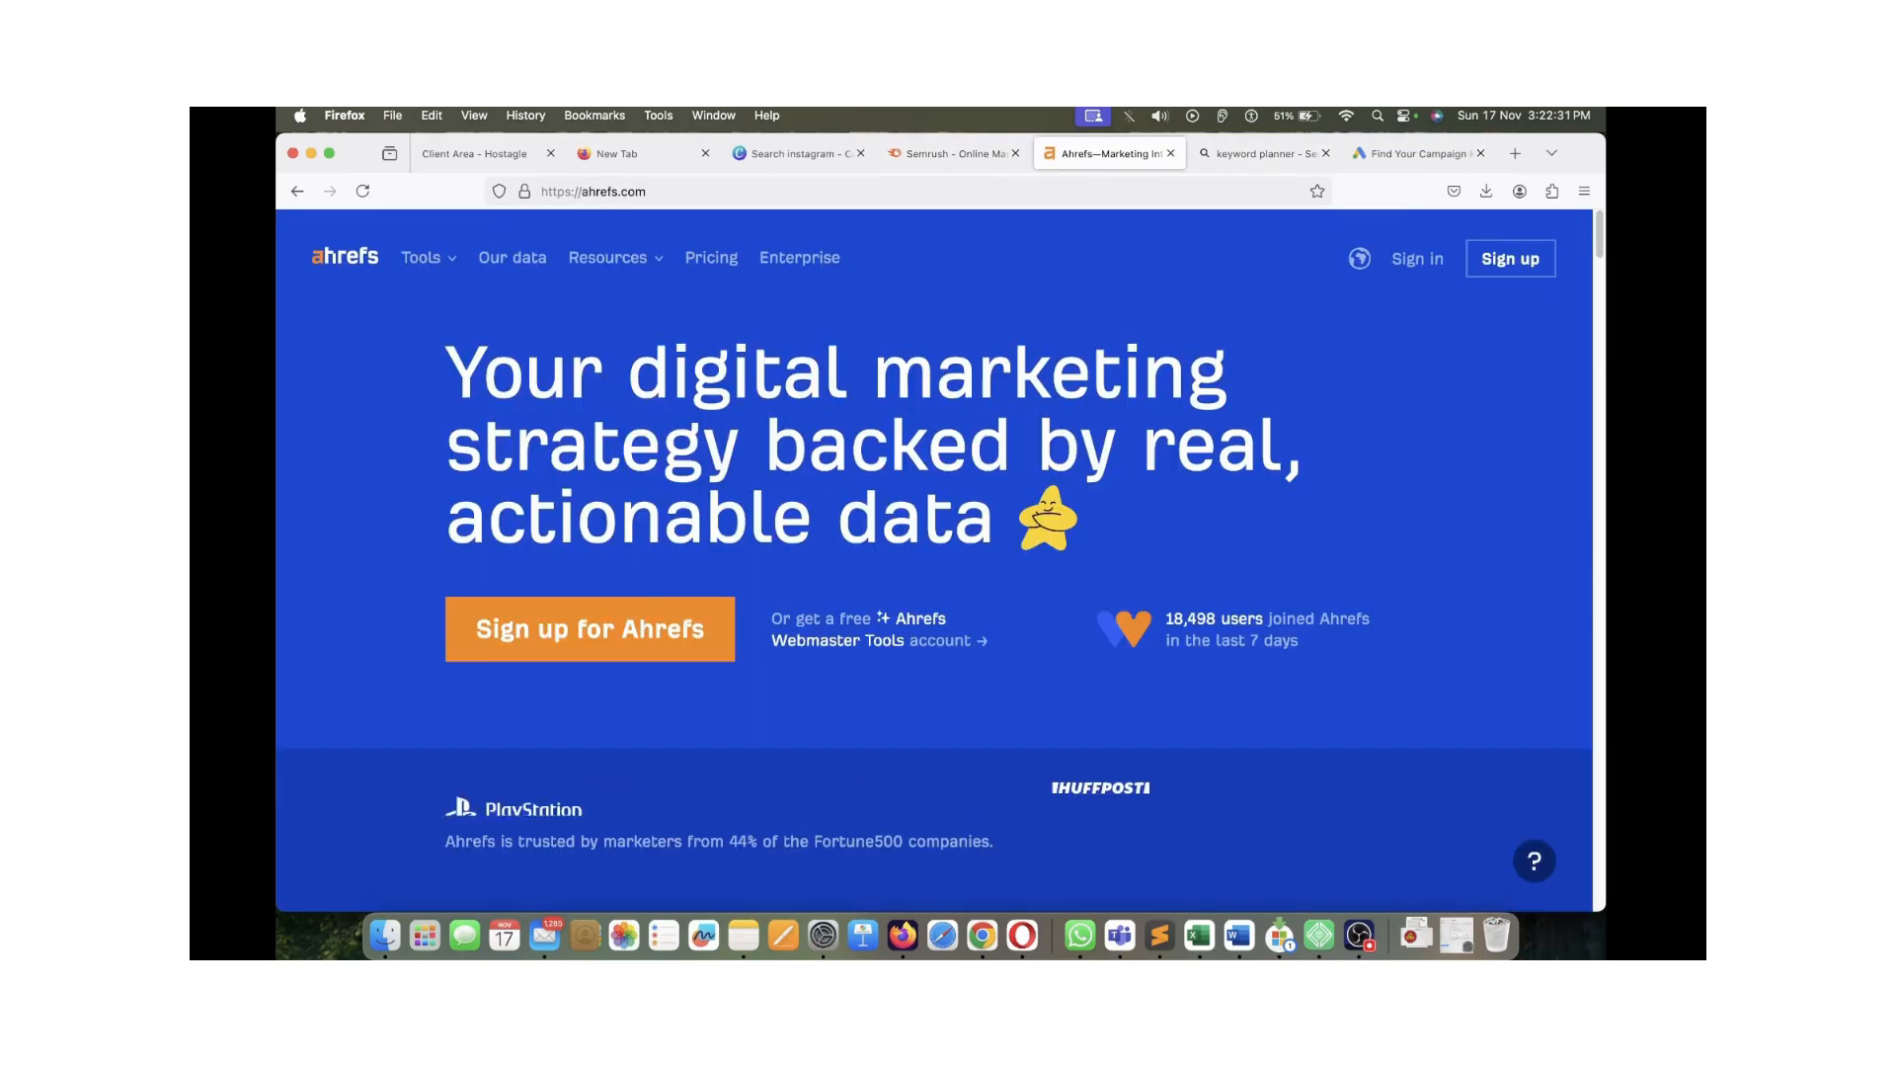
{"action": "key", "text": "ctrl+Tab"}
{"action": "key", "text": "super+w"}
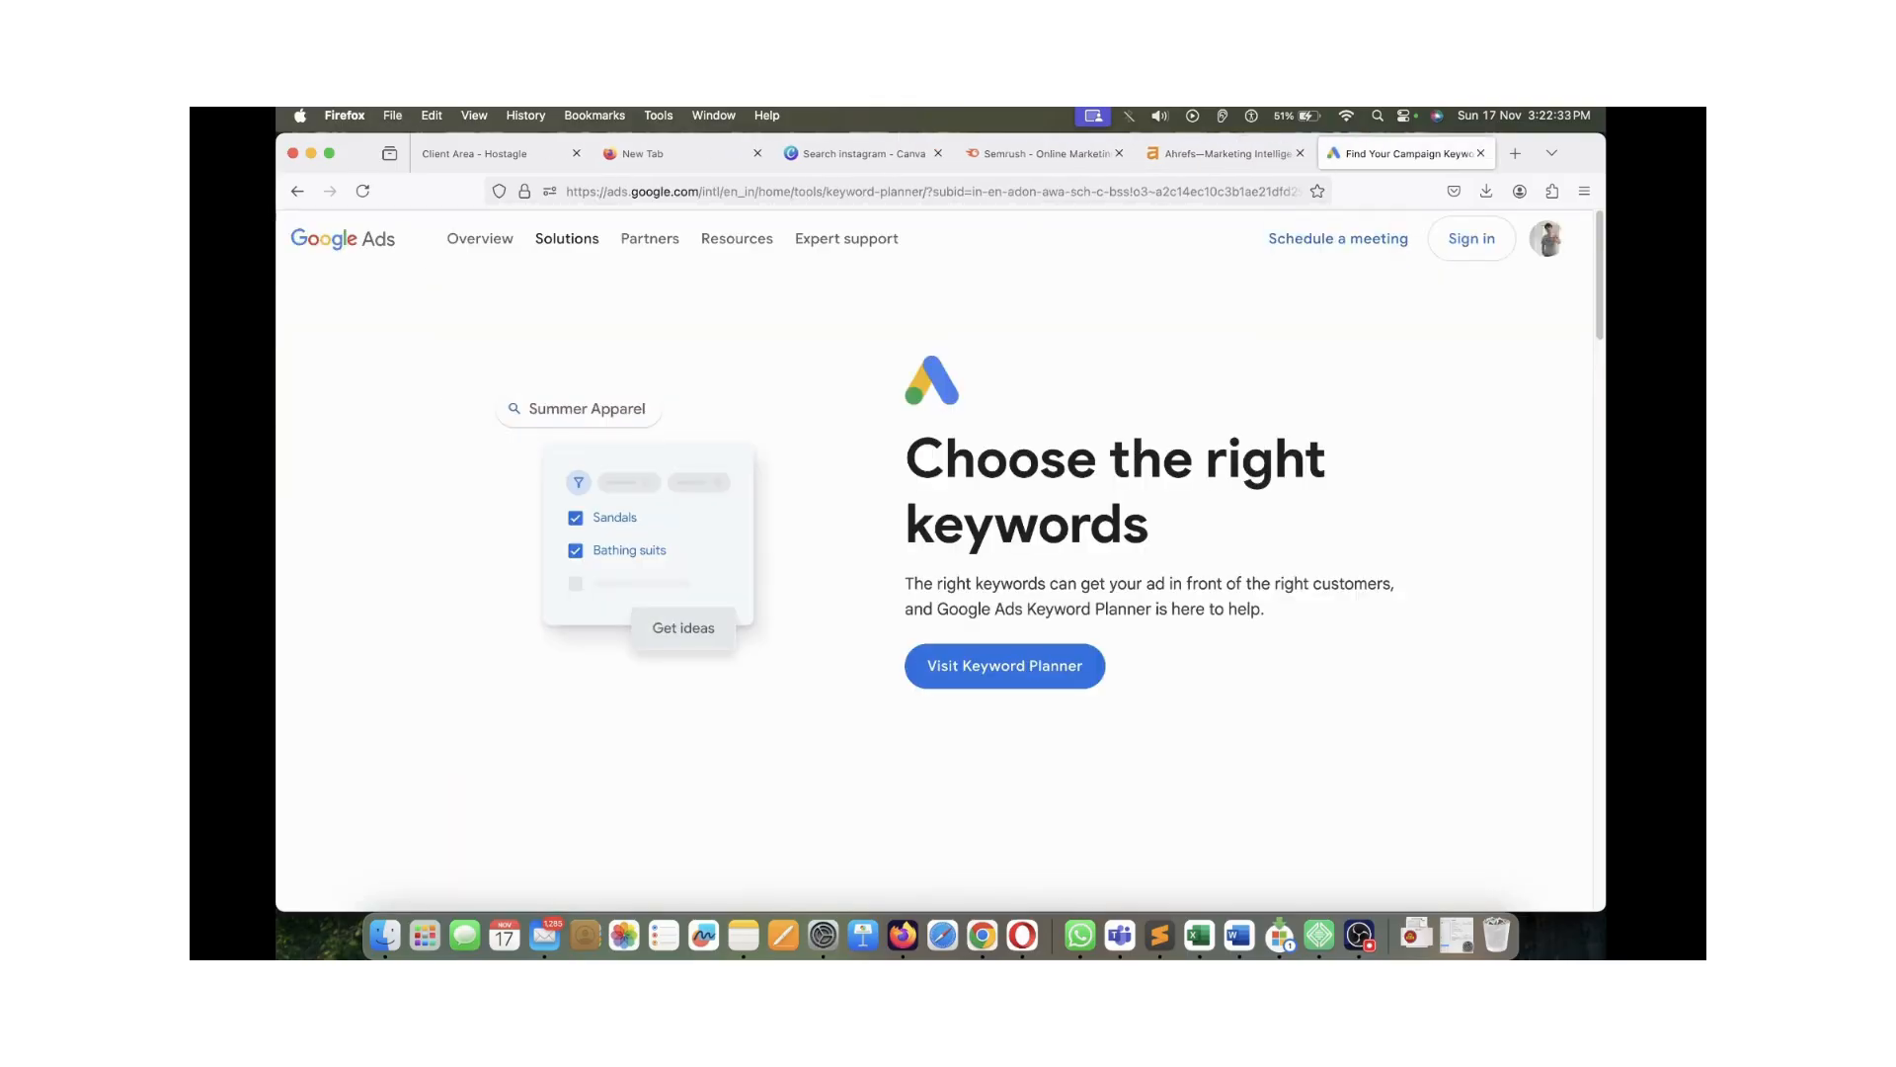
Compare the Keyword Planner heading with the Semrush and Ahrefs homepage headlines
{"action": "left_click_drag", "start_coordinate": [945, 461], "coordinate": [1151, 525]}
{"action": "left_click", "coordinate": [1151, 526]}
{"action": "left_click_drag", "start_coordinate": [906, 460], "coordinate": [1149, 525]}
{"action": "left_click", "coordinate": [1150, 525]}
{"action": "left_click", "coordinate": [1225, 153]}
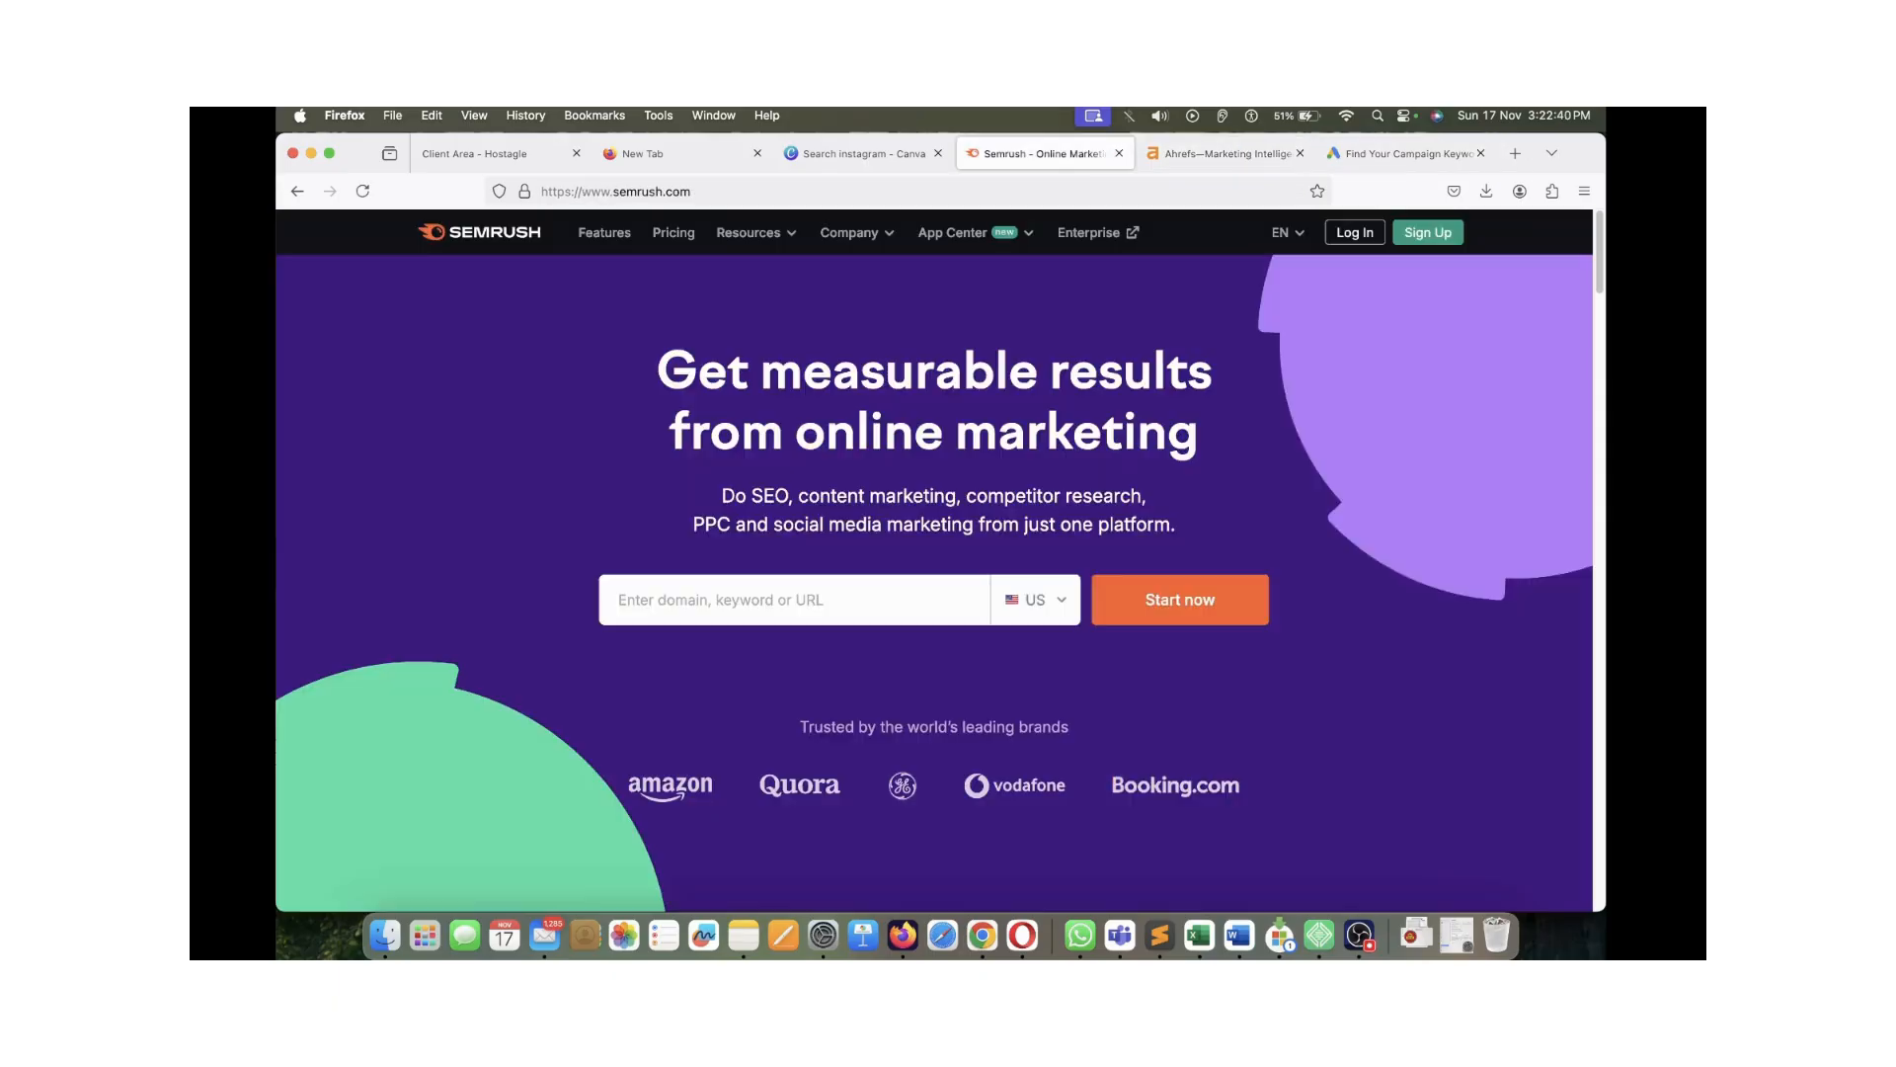
{"action": "left_click", "coordinate": [1042, 153]}
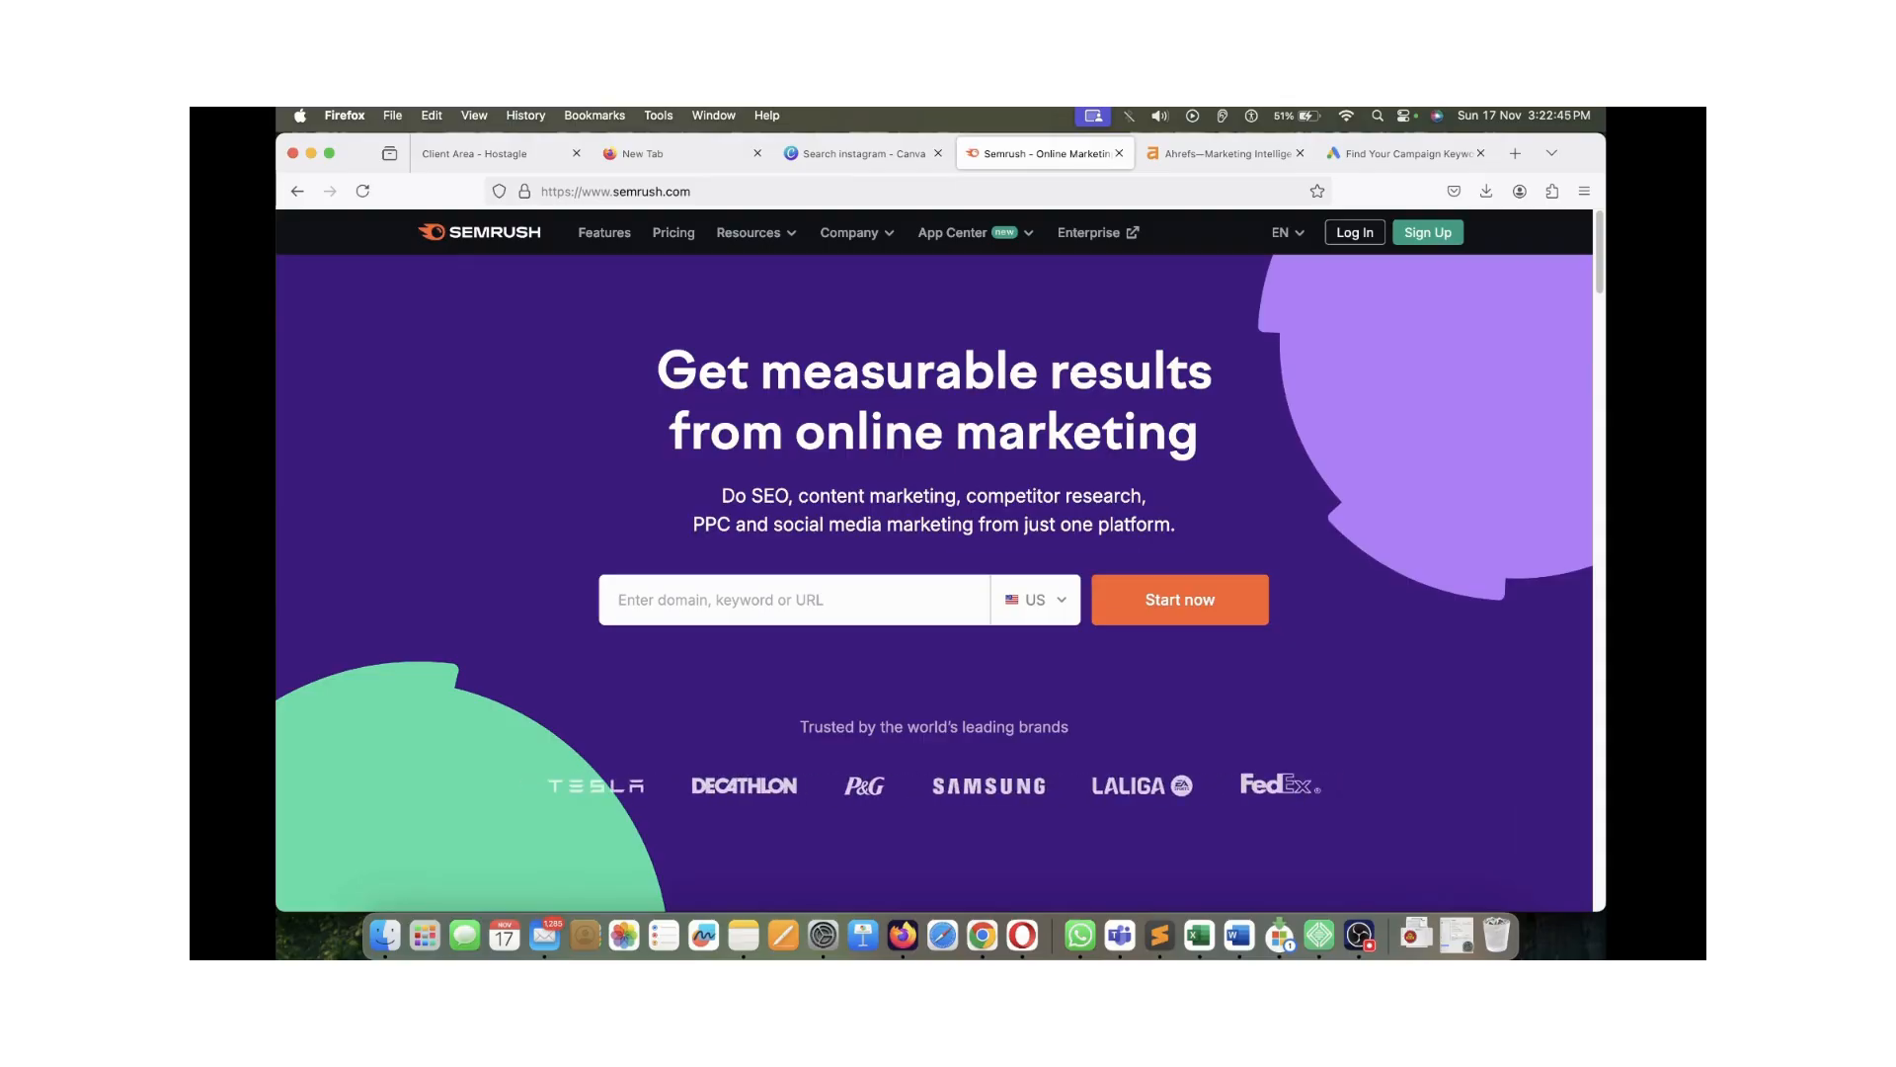
{"action": "left_click_drag", "start_coordinate": [694, 375], "coordinate": [1045, 435]}
{"action": "left_click", "coordinate": [1045, 435]}
{"action": "left_click", "coordinate": [1225, 153]}
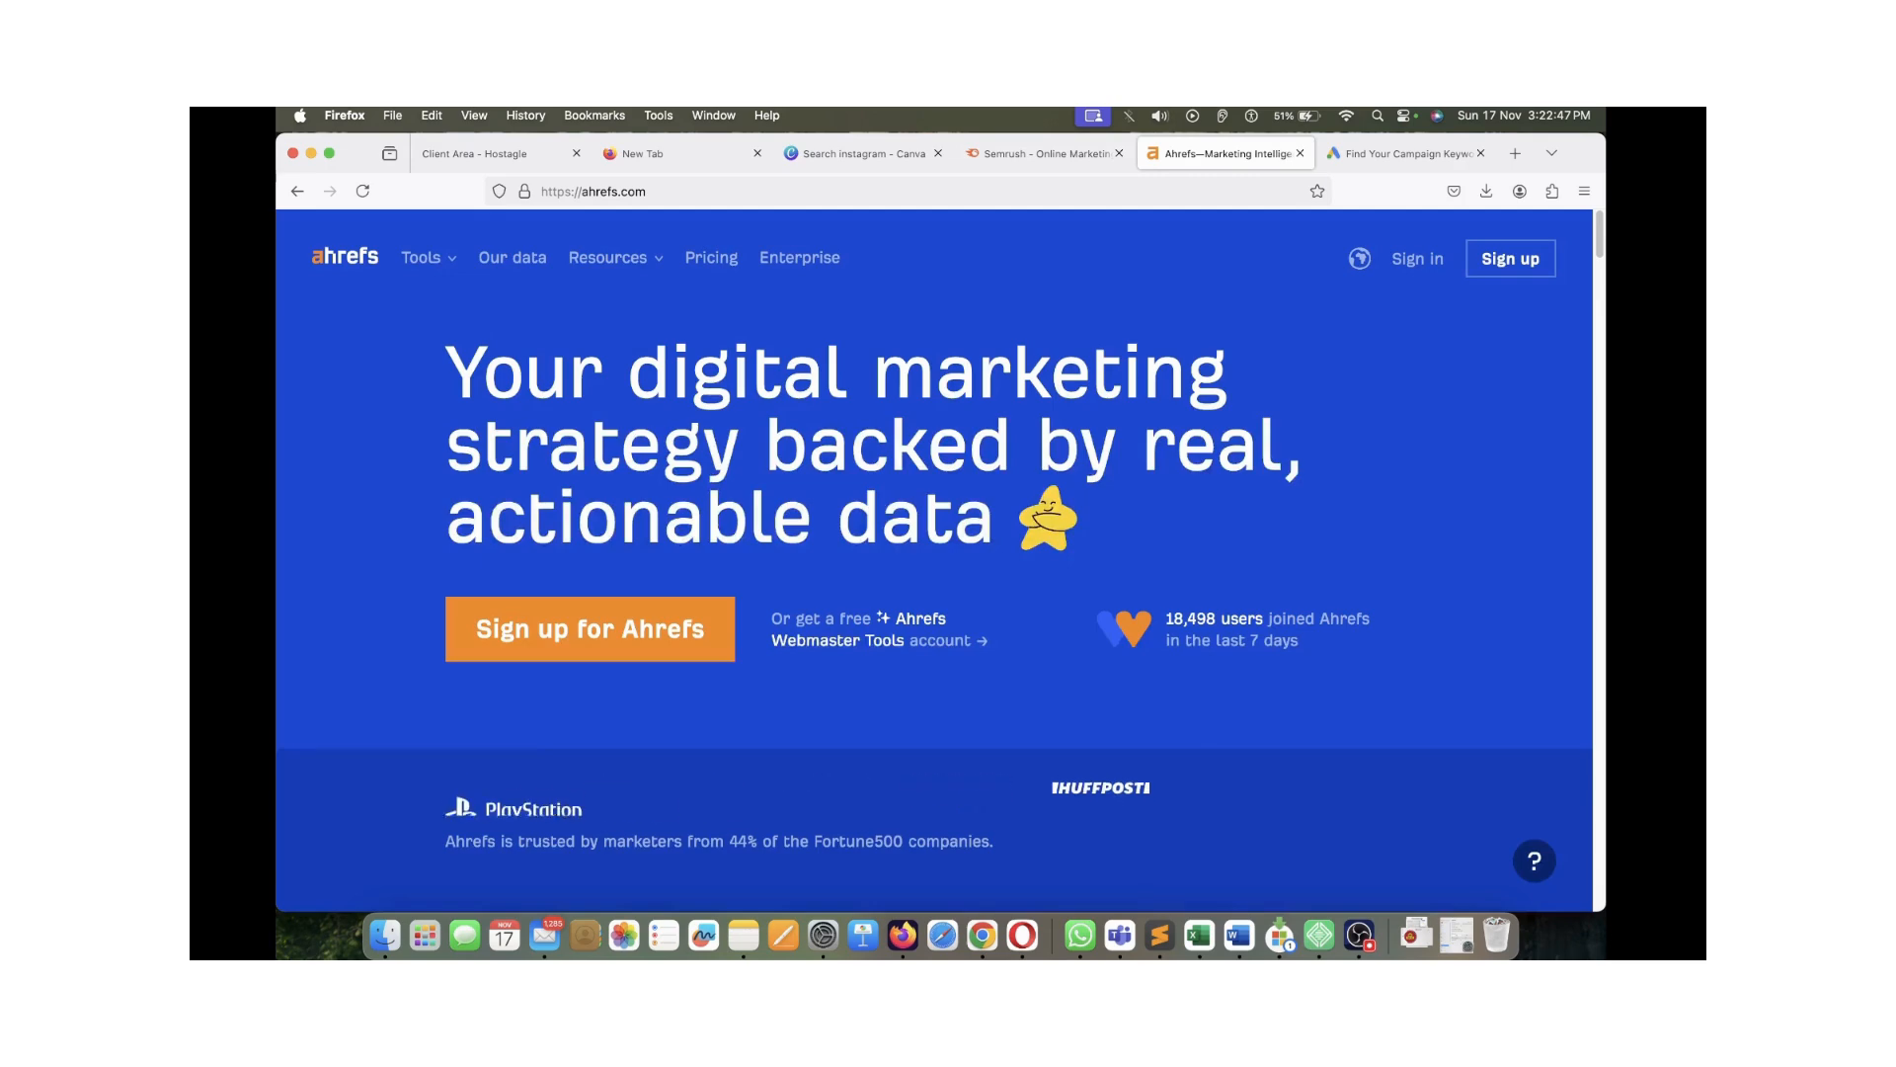
{"action": "left_click_drag", "start_coordinate": [482, 370], "coordinate": [923, 523]}
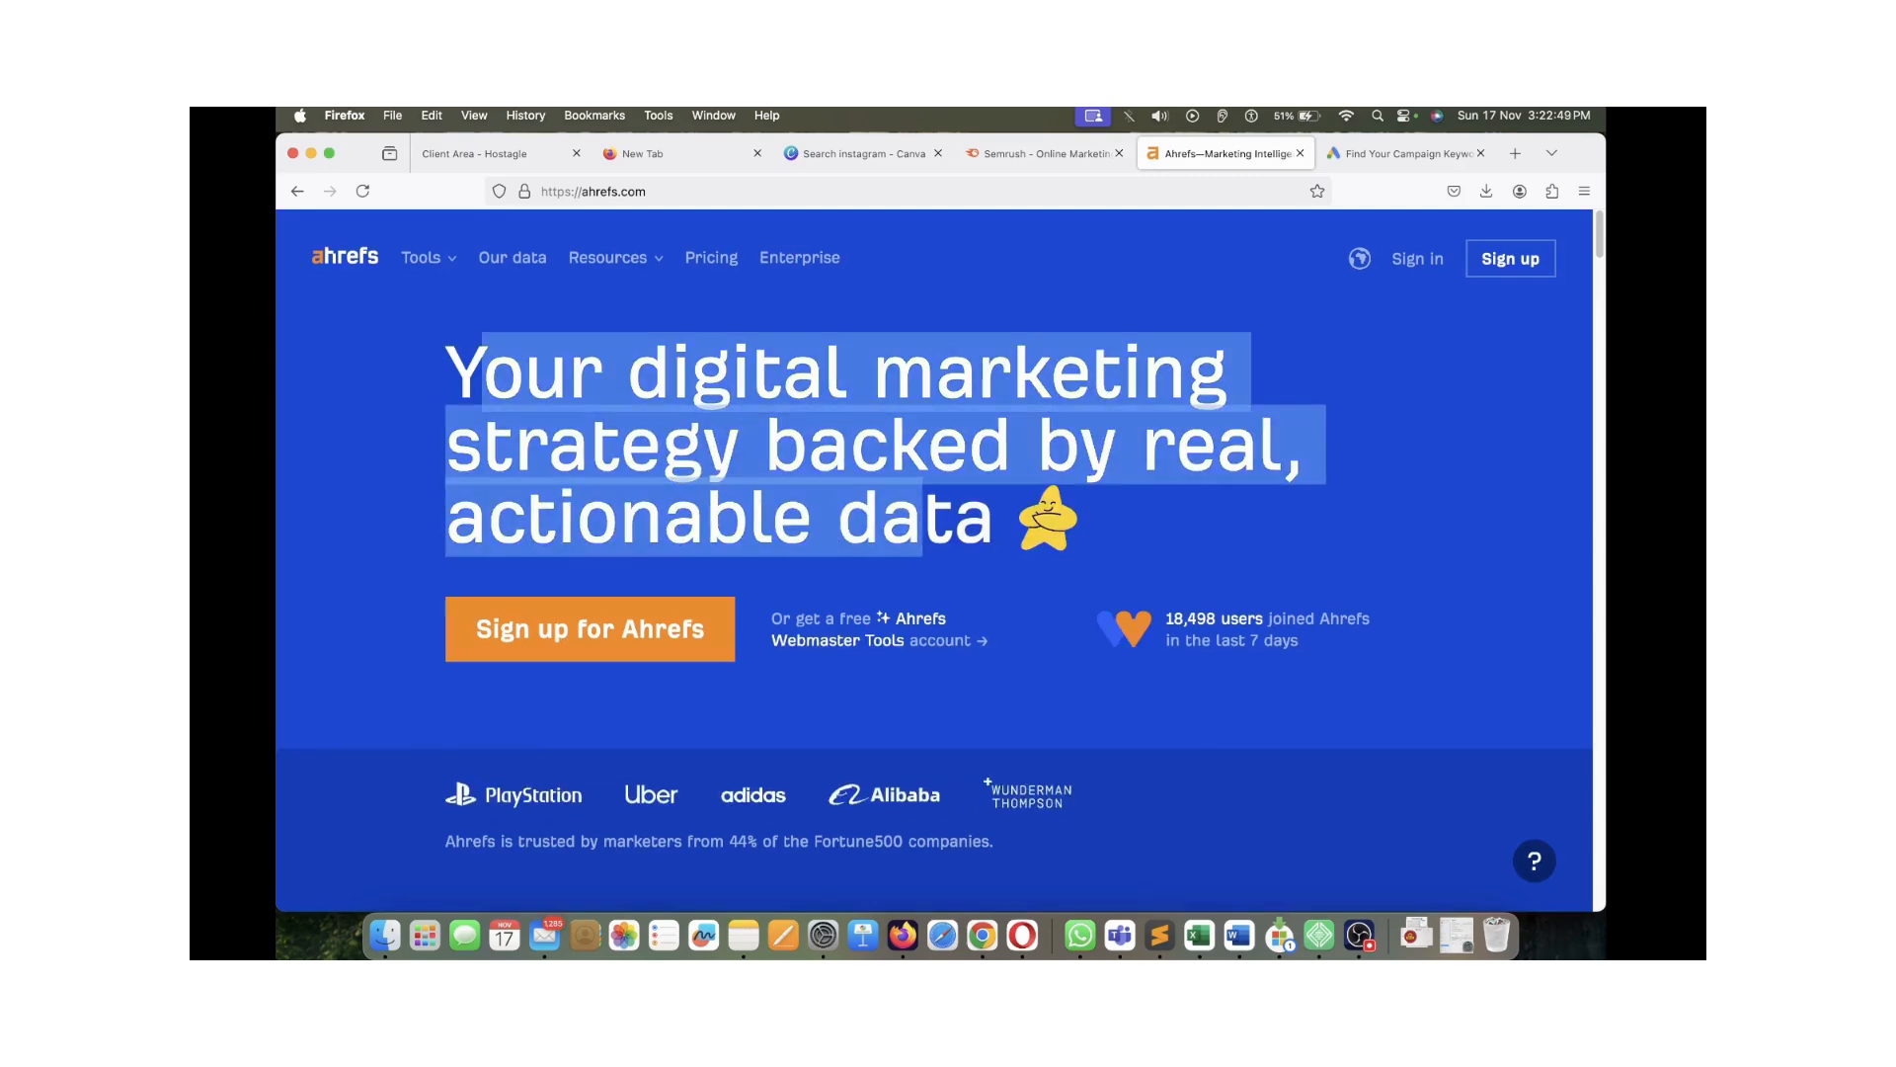
{"action": "left_click", "coordinate": [923, 523]}
{"action": "left_click", "coordinate": [1045, 153]}
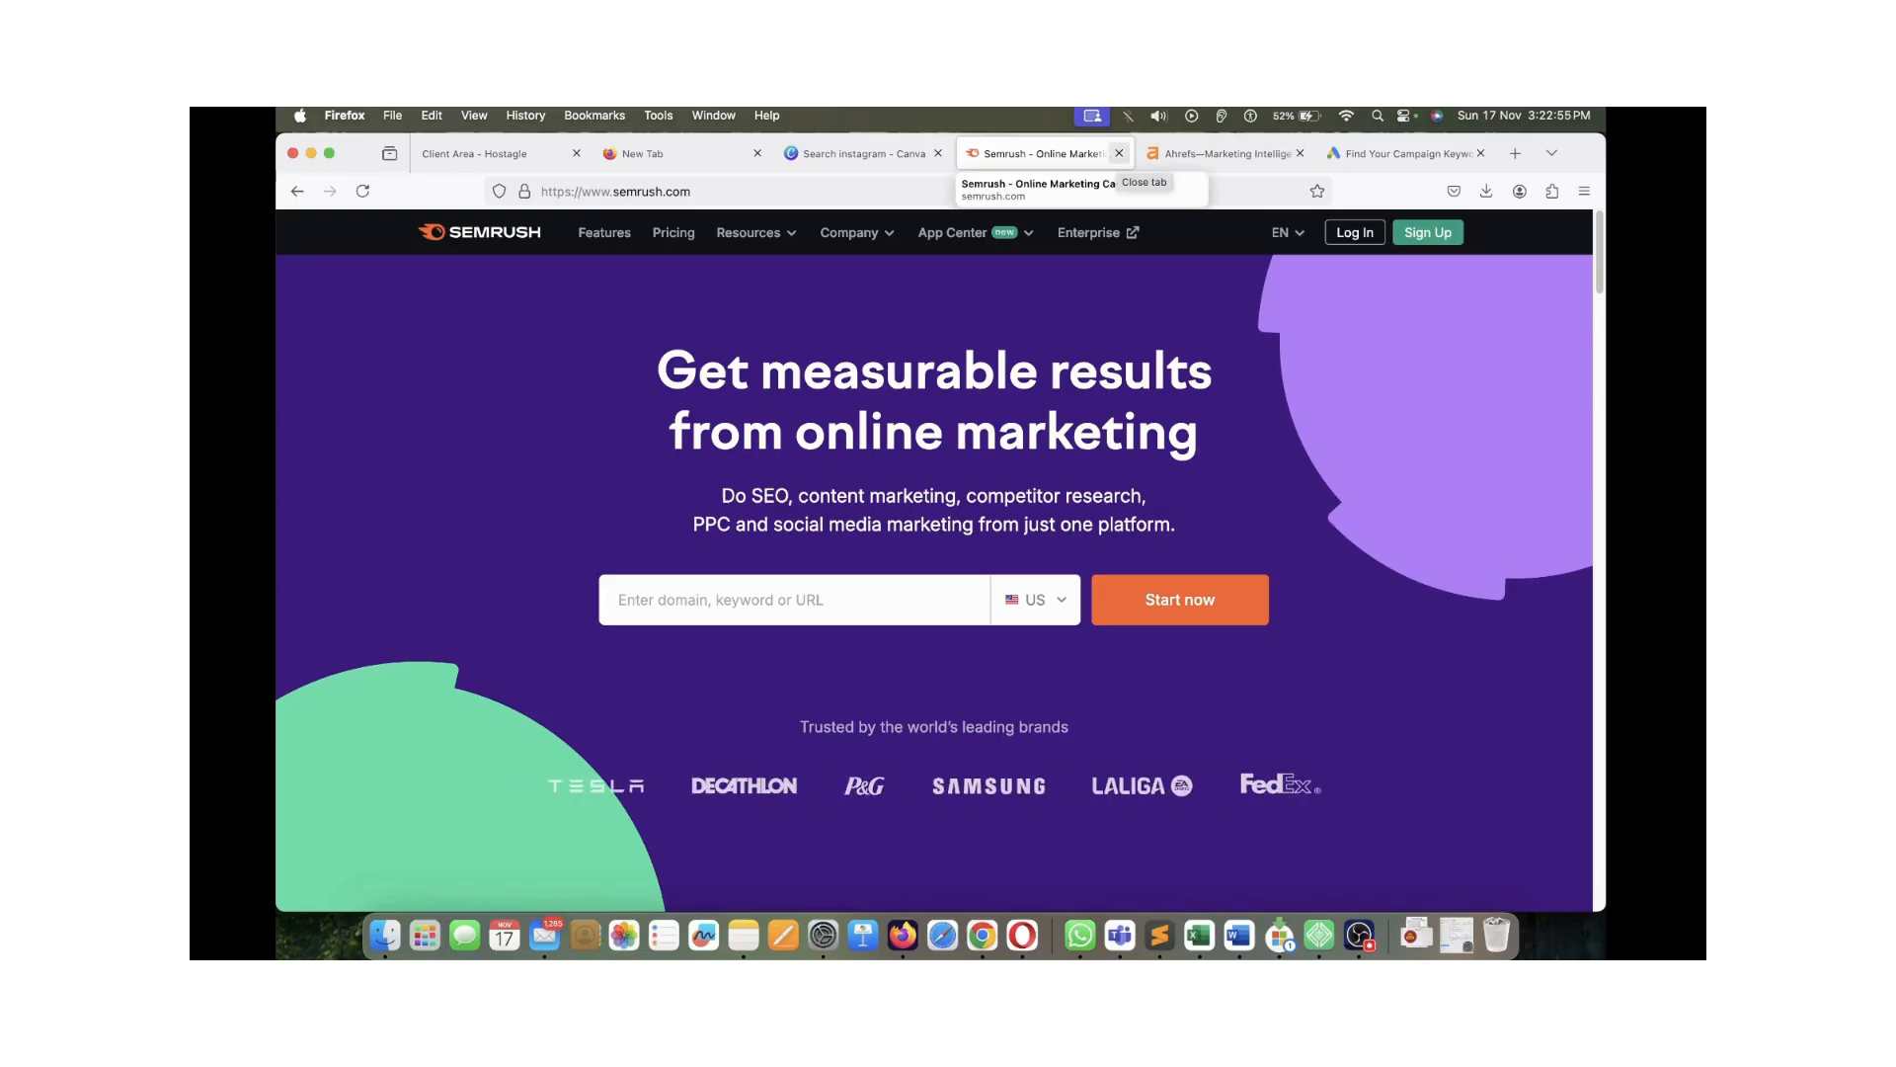
{"action": "left_click", "coordinate": [1274, 154]}
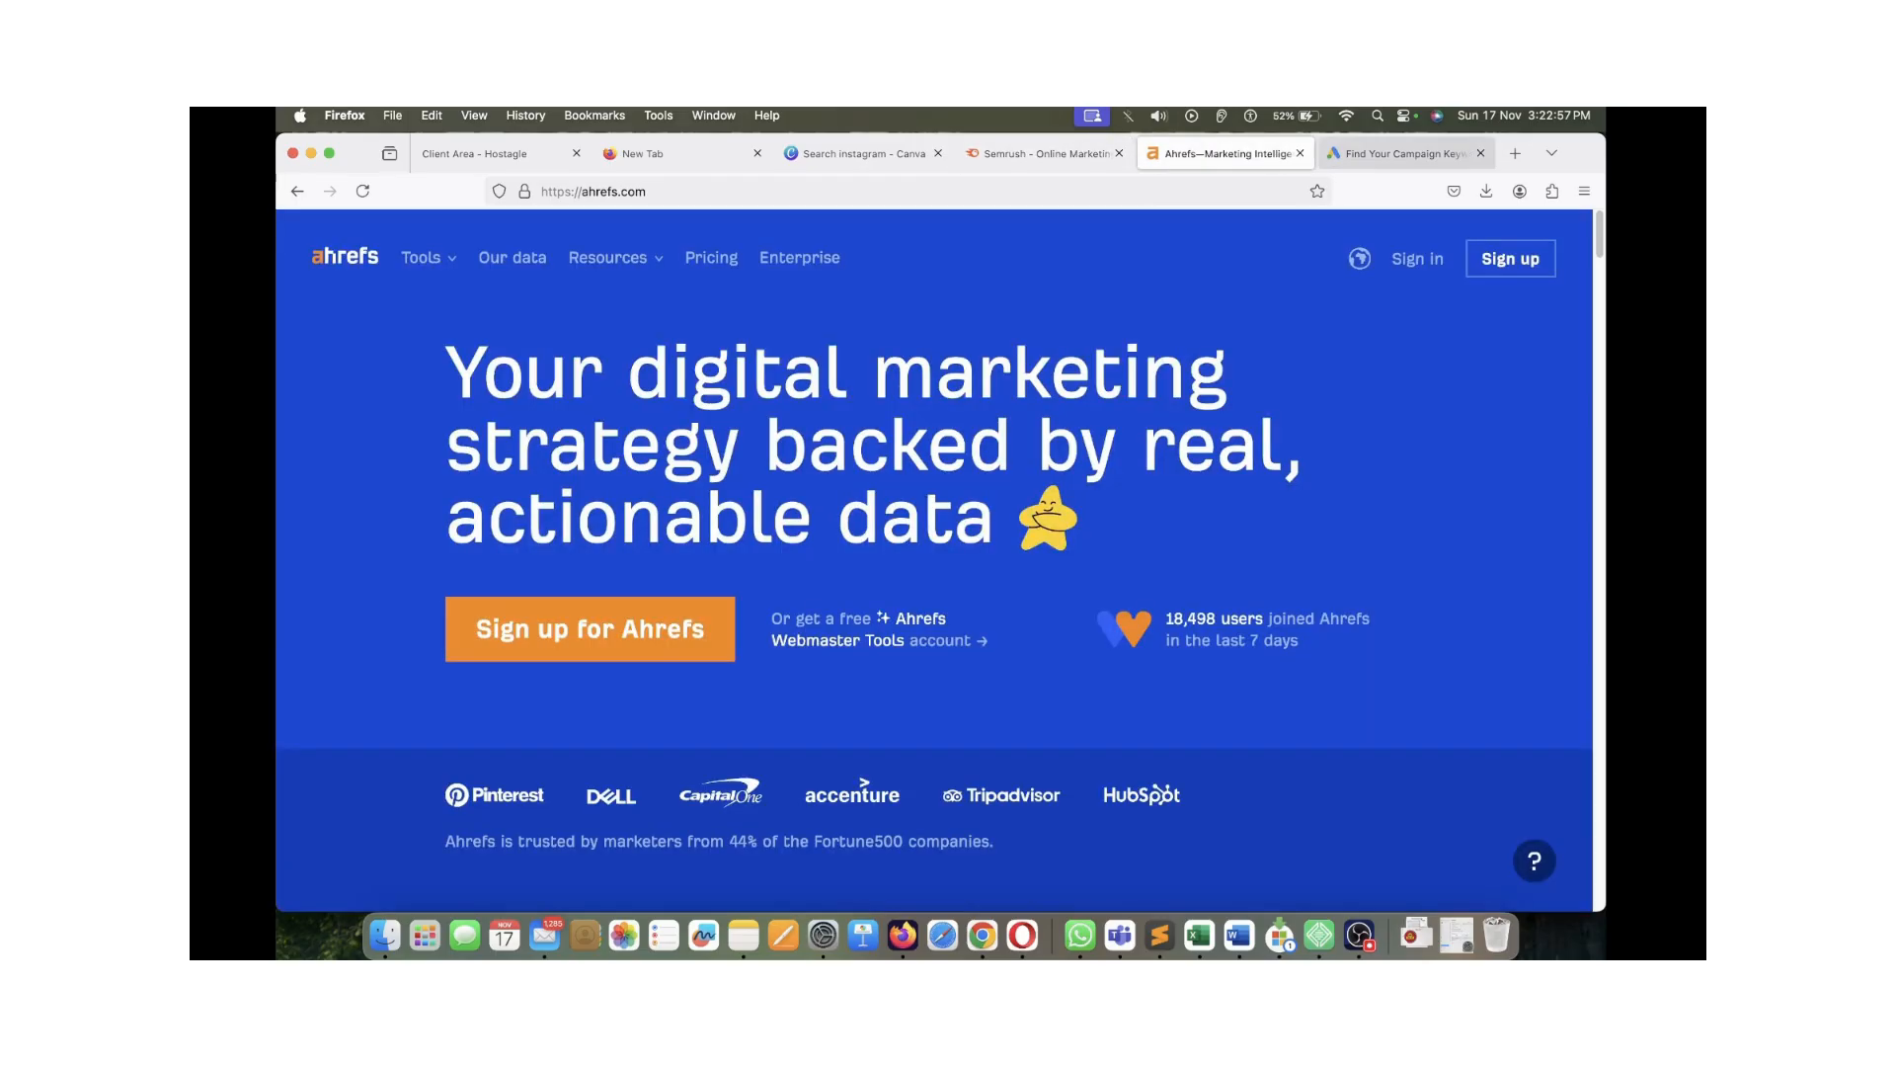
Re-read the Keyword Planner heading alongside the Ahrefs headline
{"action": "left_click", "coordinate": [1452, 155]}
{"action": "left_click_drag", "start_coordinate": [945, 459], "coordinate": [1123, 526]}
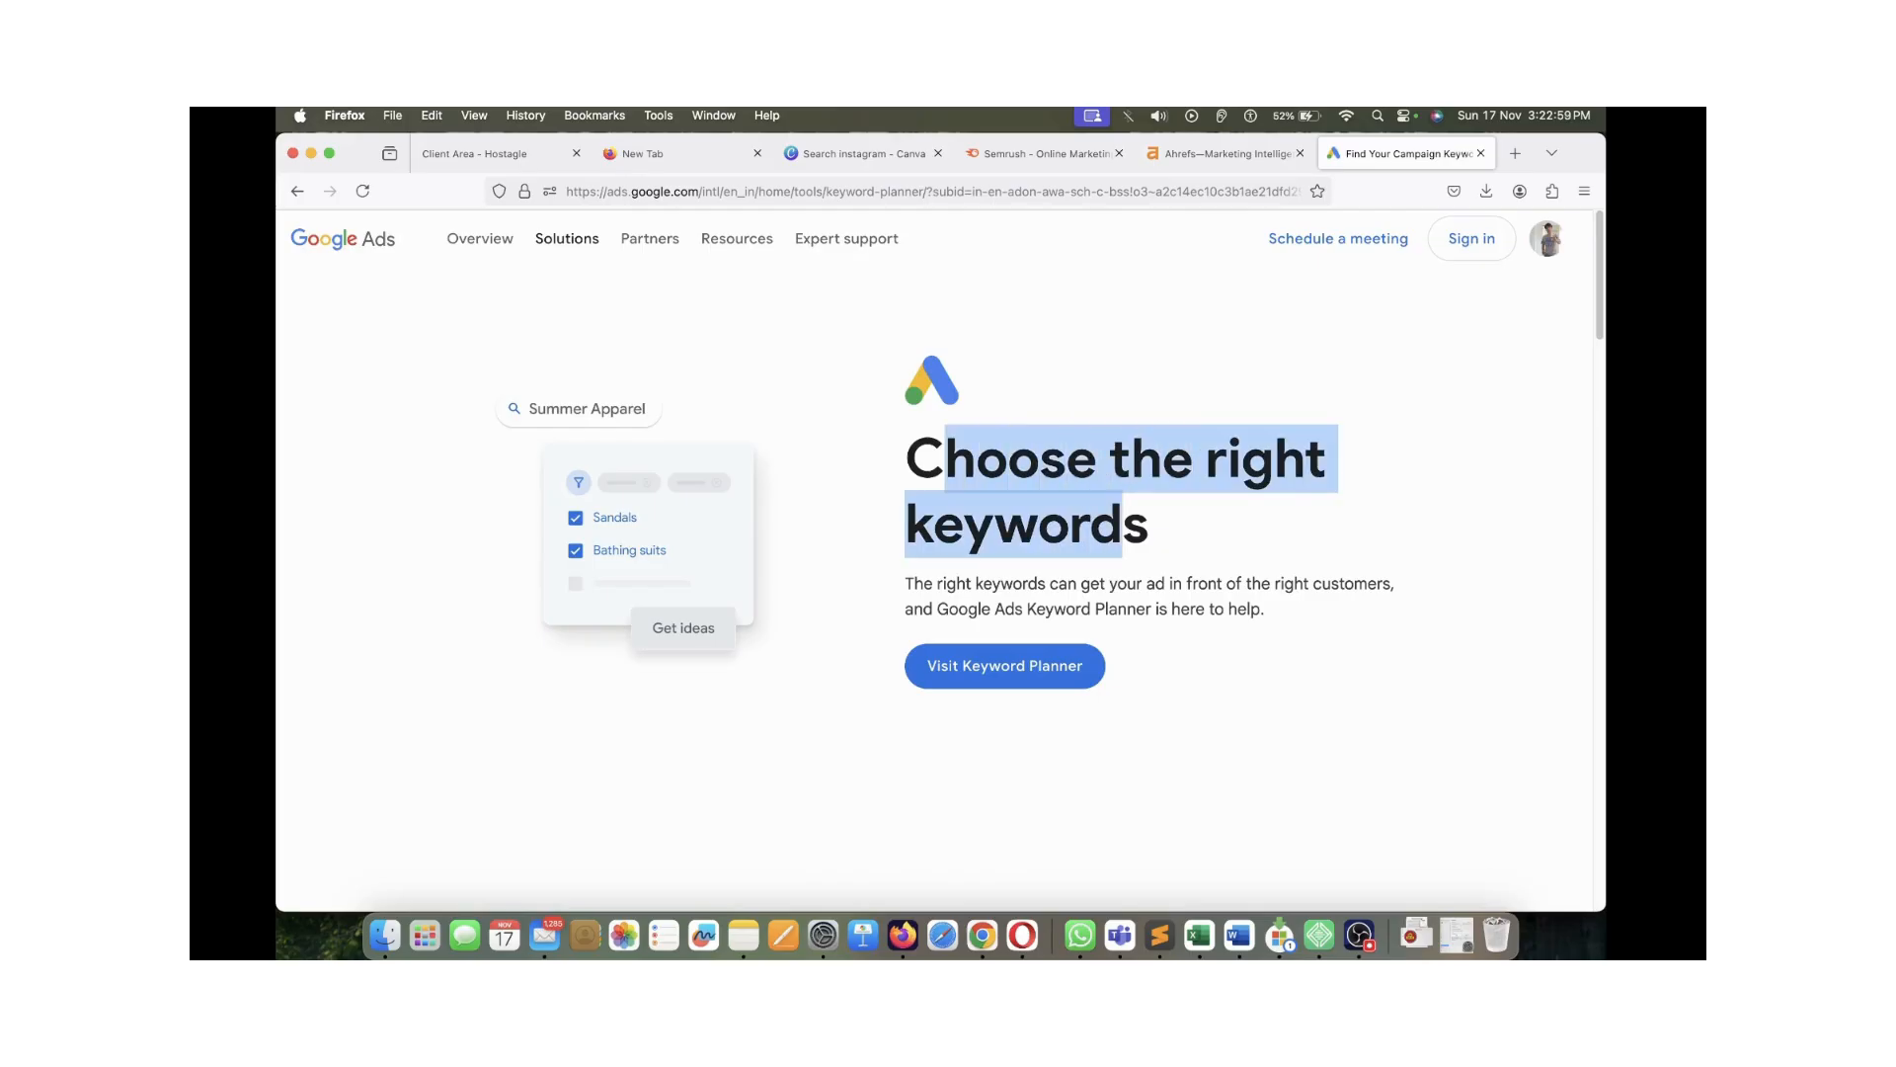
{"action": "left_click", "coordinate": [1123, 526]}
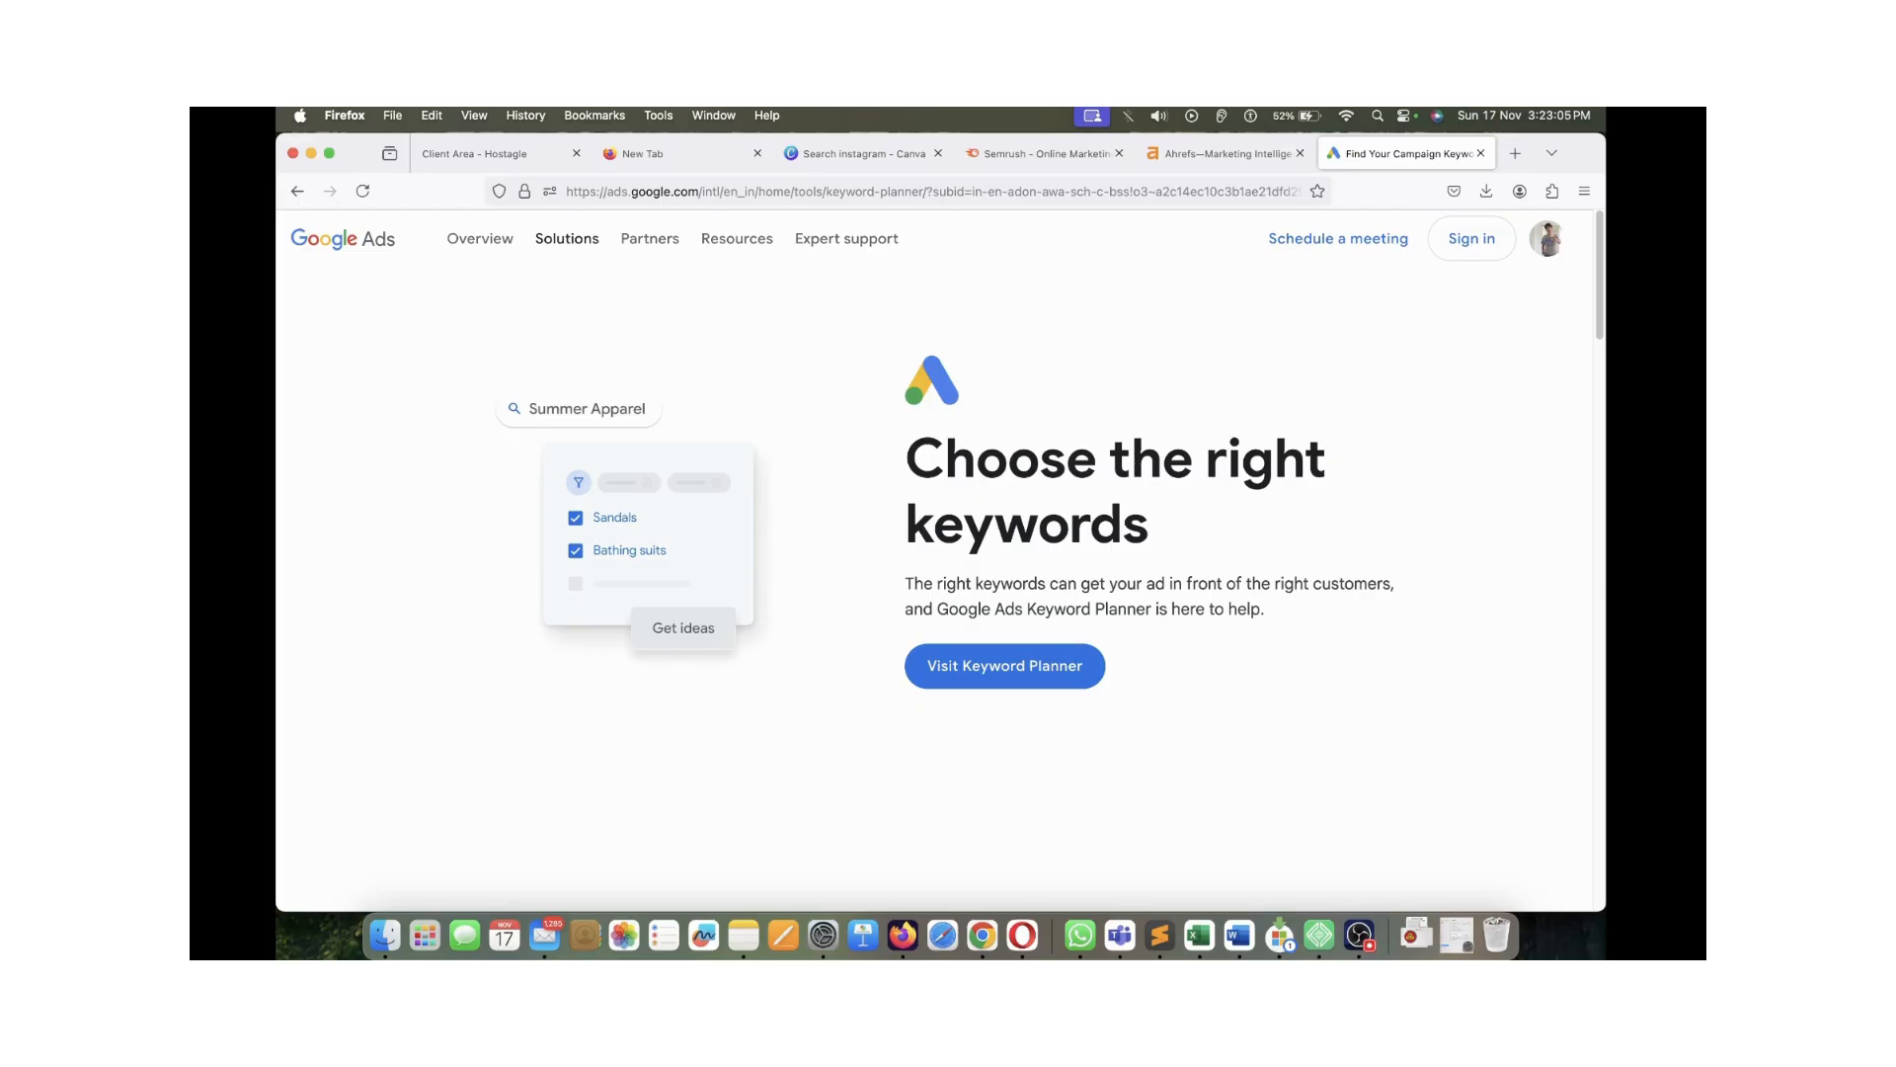
{"action": "left_click_drag", "start_coordinate": [946, 459], "coordinate": [1123, 525]}
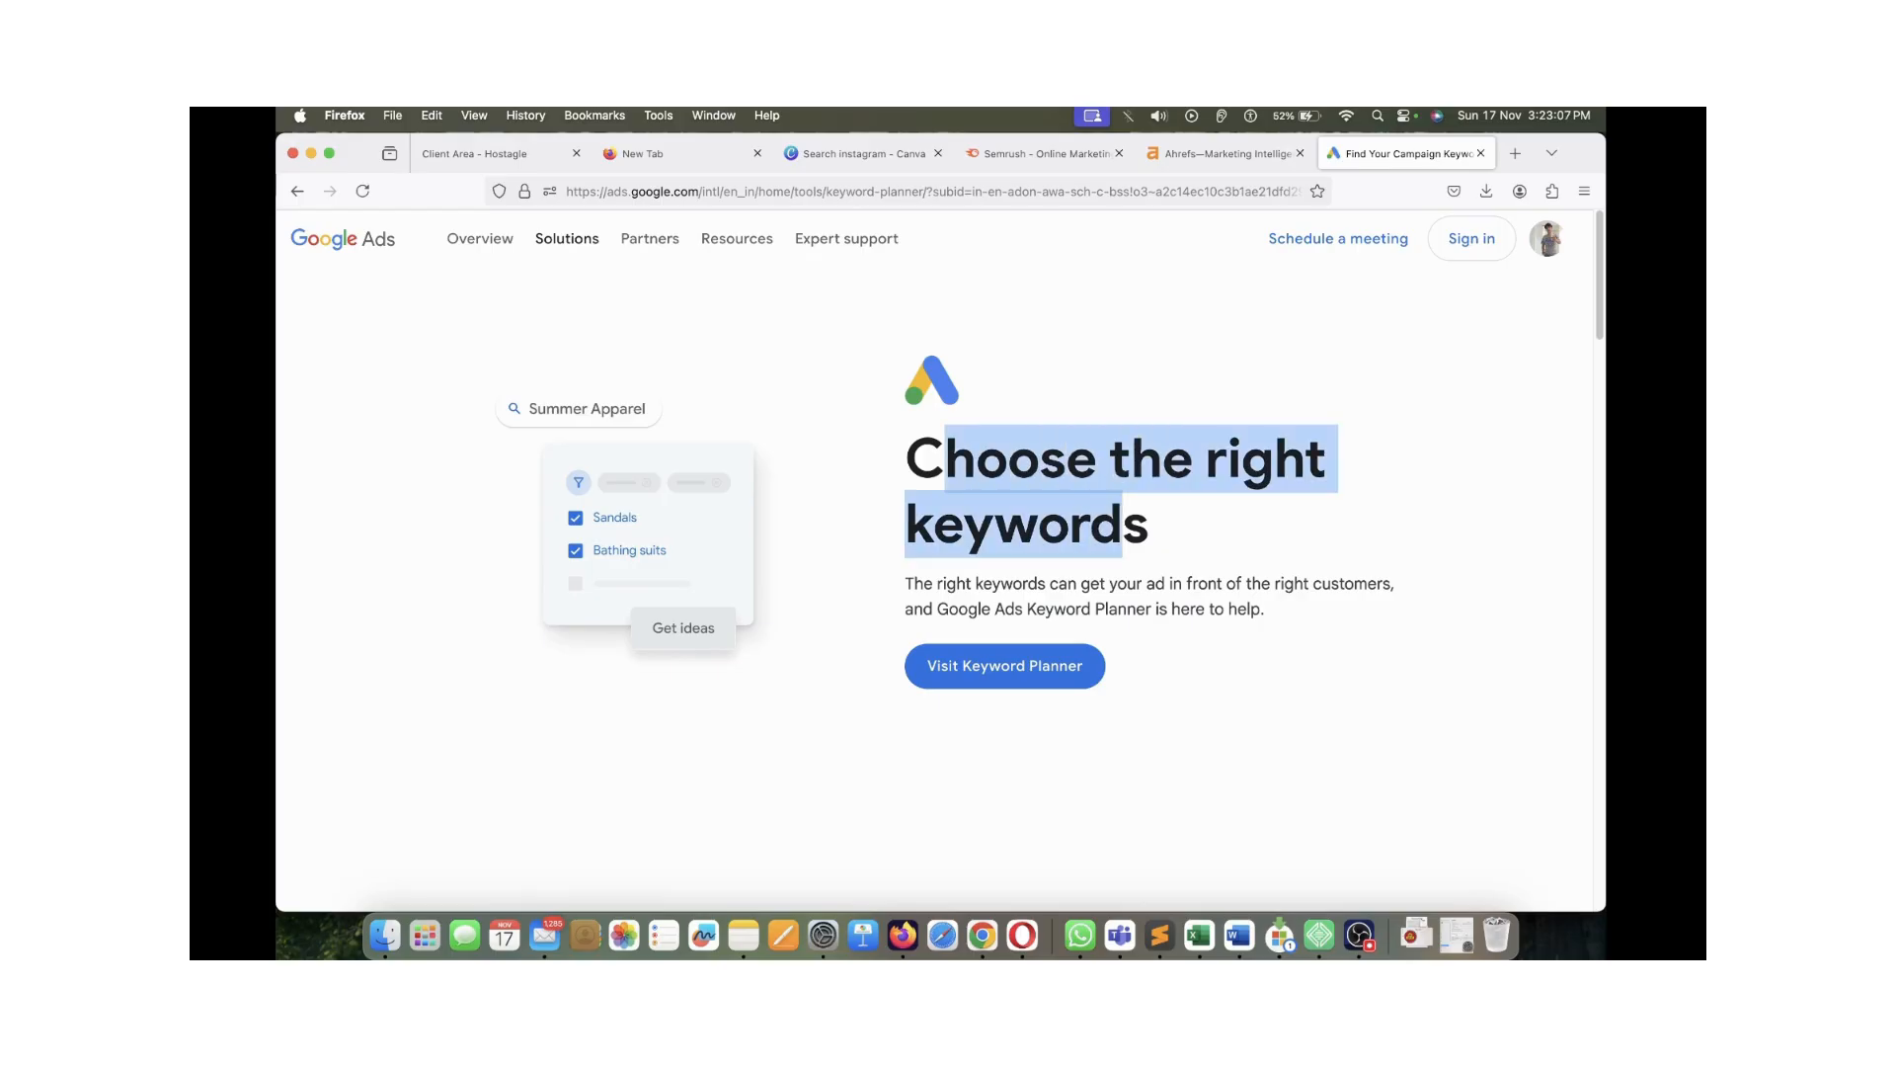
{"action": "left_click", "coordinate": [1042, 153]}
{"action": "left_click", "coordinate": [1225, 153]}
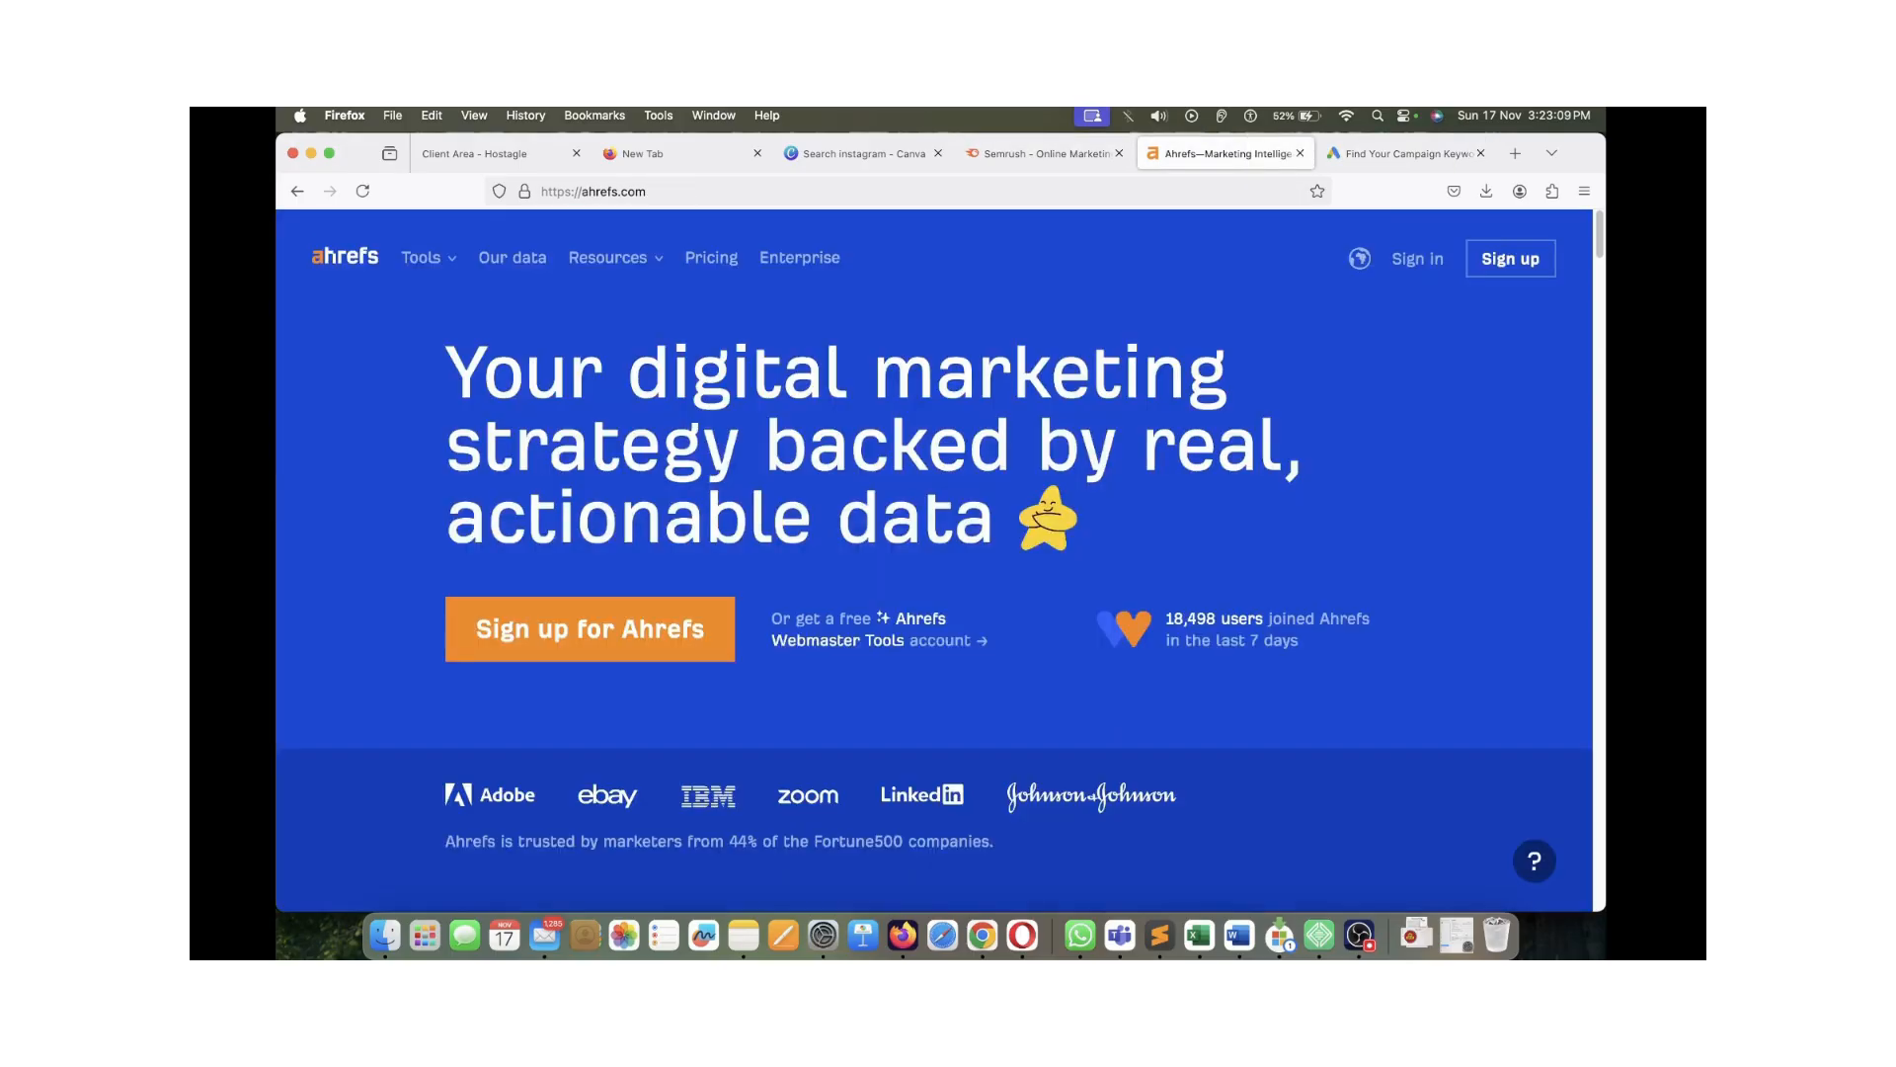
{"action": "left_click_drag", "start_coordinate": [492, 378], "coordinate": [805, 450]}
{"action": "left_click", "coordinate": [805, 450]}
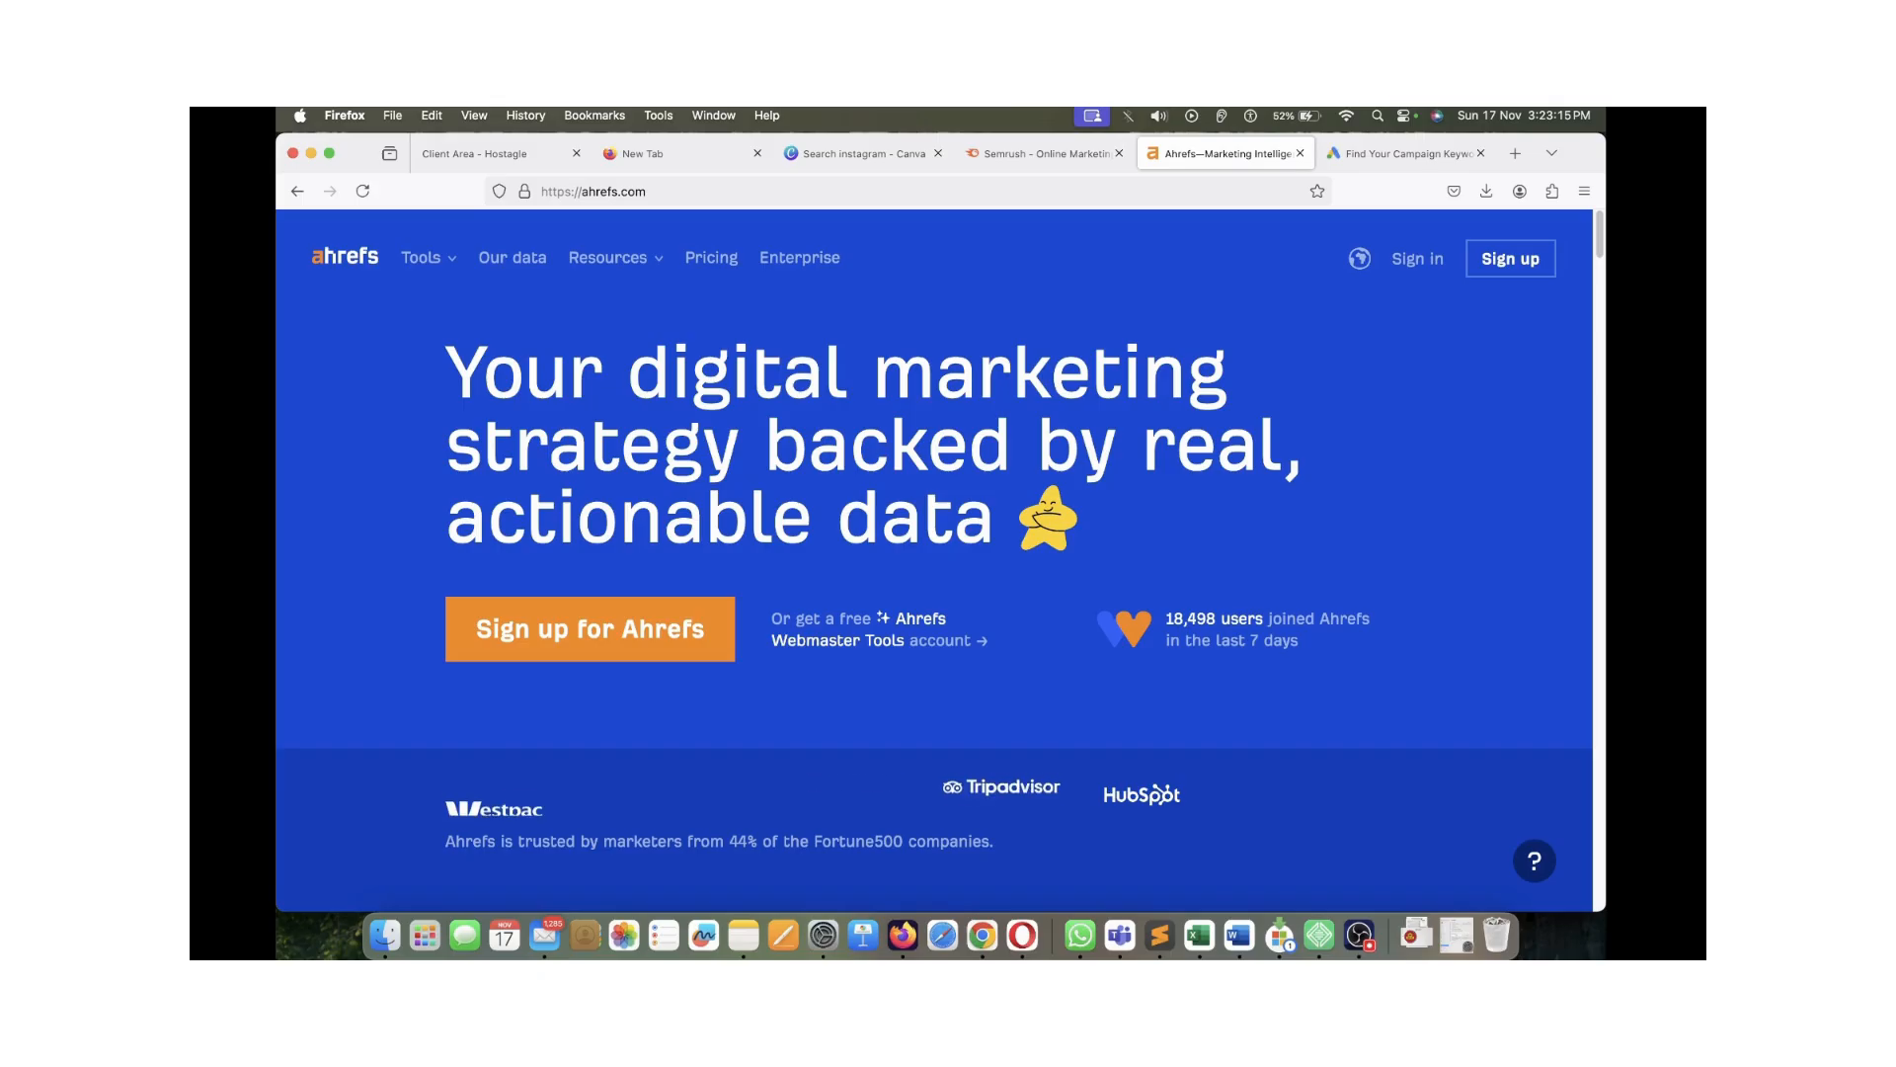
{"action": "left_click_drag", "start_coordinate": [481, 376], "coordinate": [954, 533]}
{"action": "left_click", "coordinate": [1407, 154]}
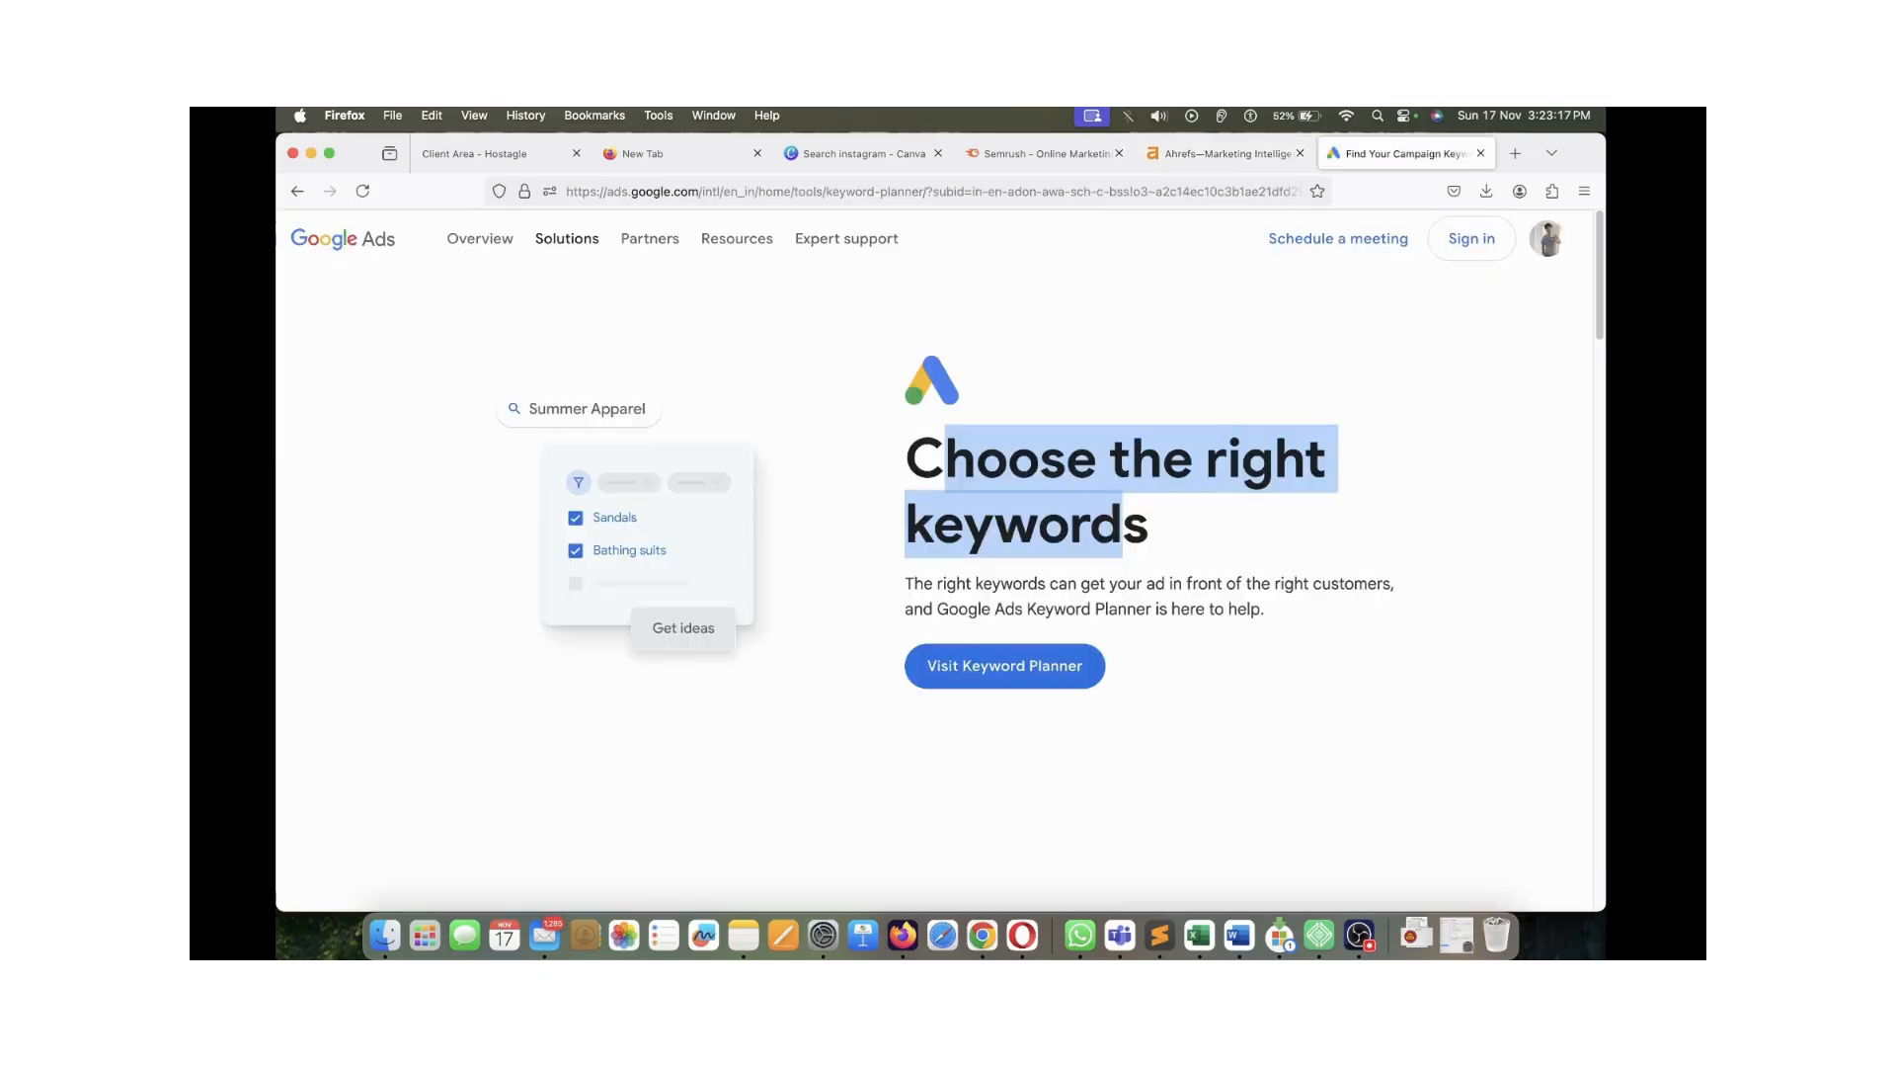
{"action": "left_click", "coordinate": [1126, 514]}
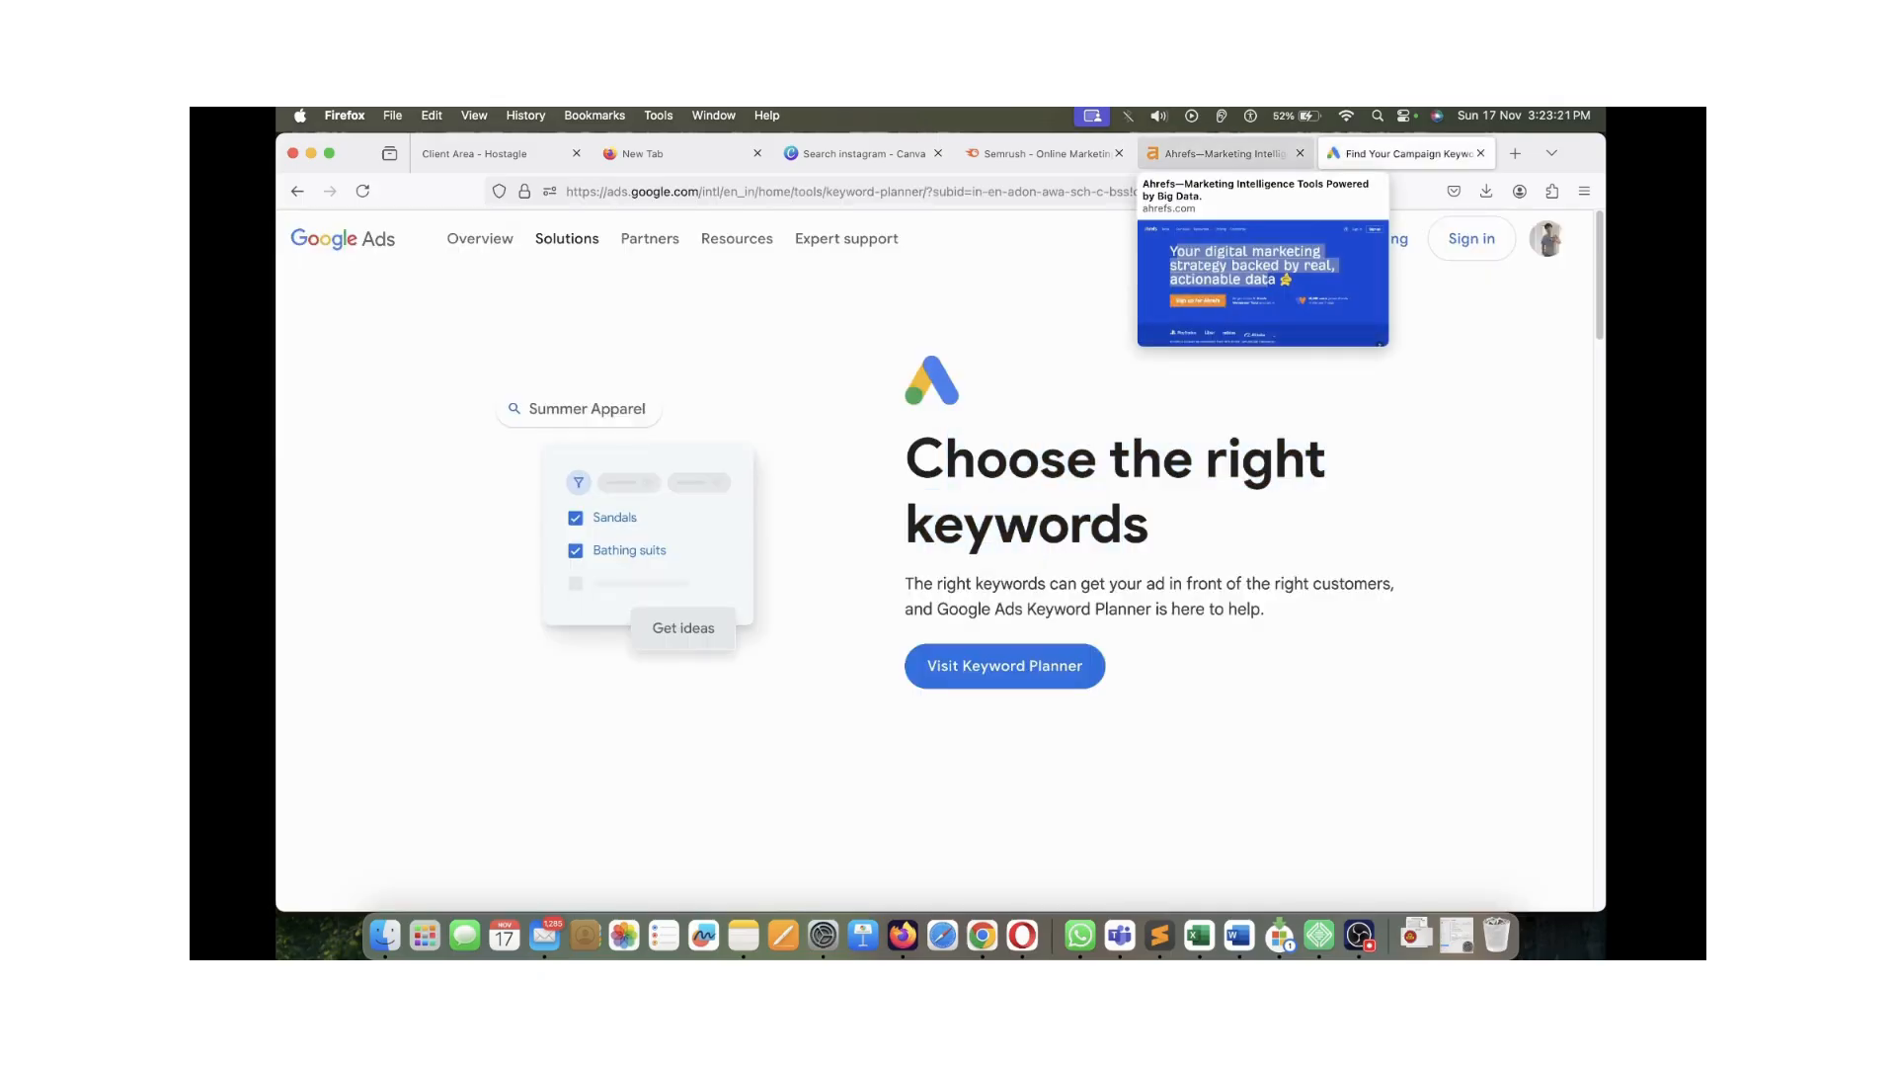
Review the Semrush headline once more, then settle on the Google Ads Keyword Planner page
{"action": "left_click", "coordinate": [1225, 154]}
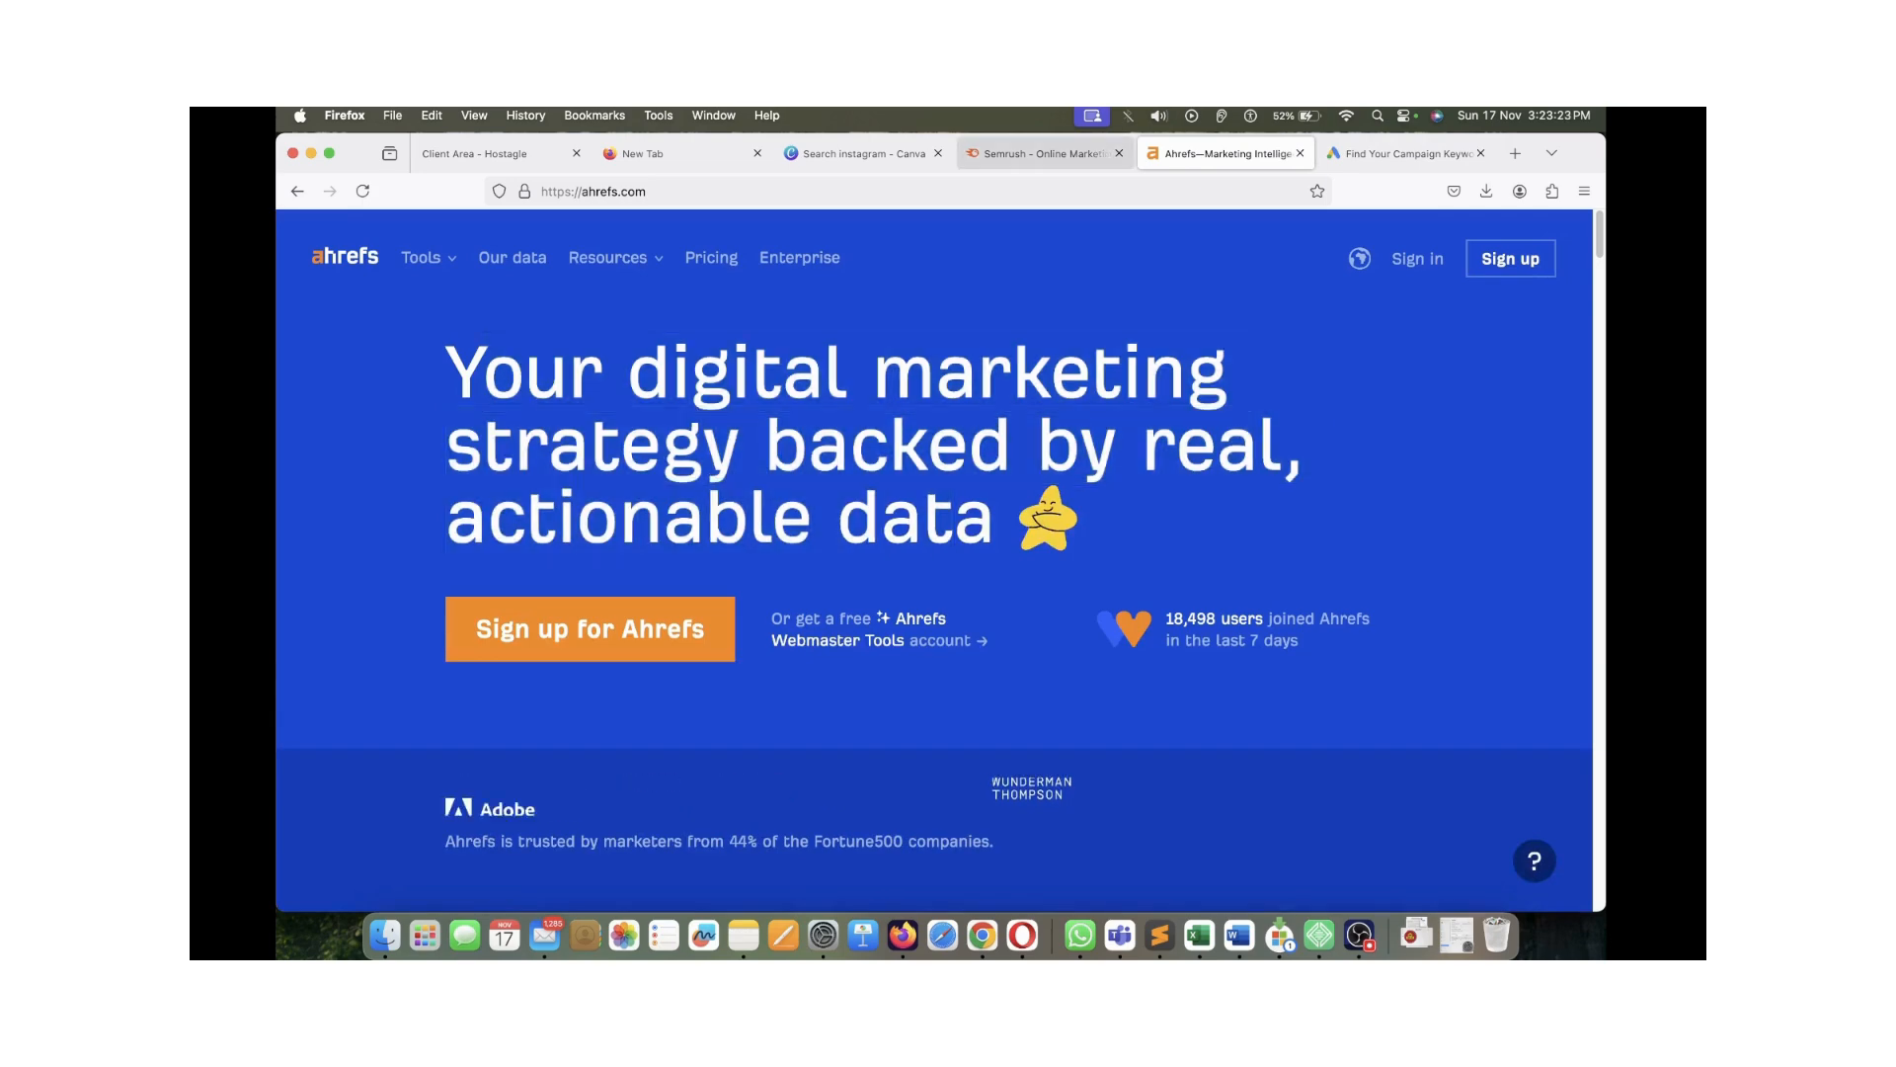
{"action": "left_click", "coordinate": [1042, 154]}
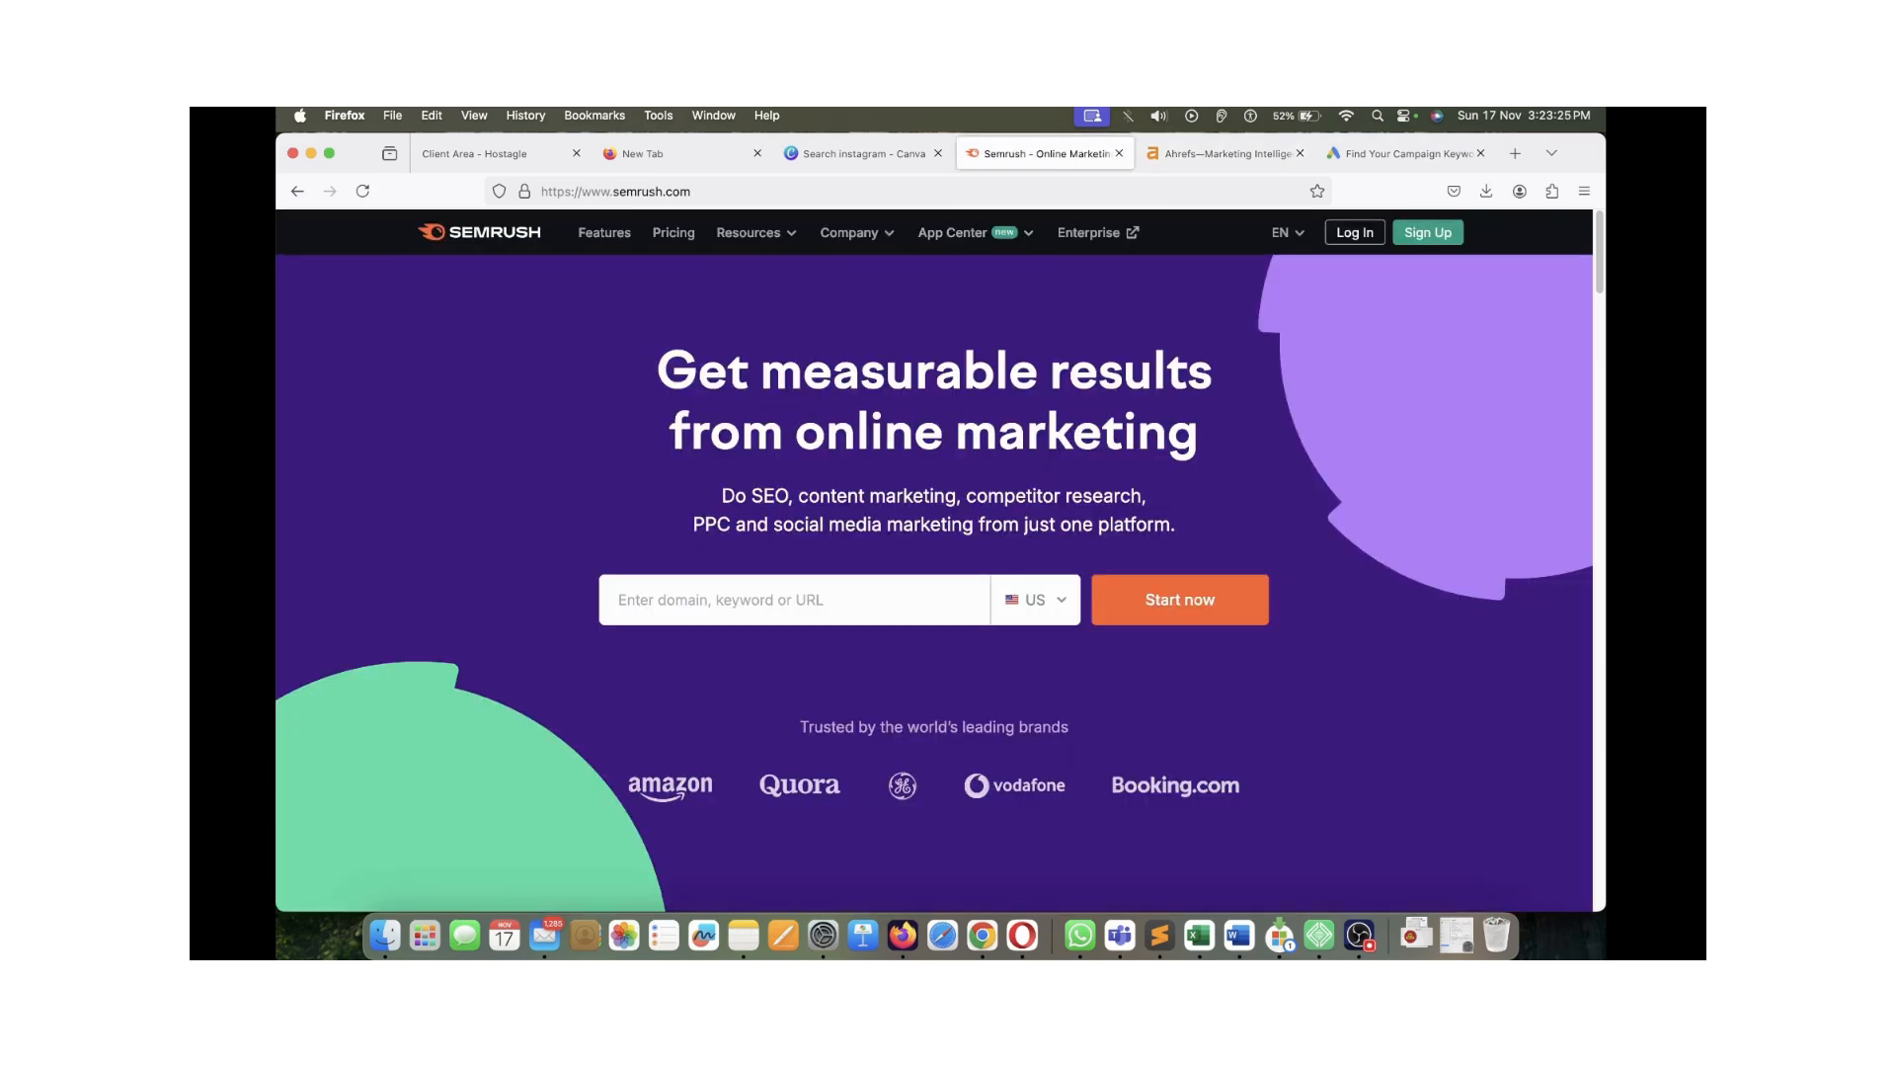
{"action": "left_click_drag", "start_coordinate": [698, 373], "coordinate": [1168, 435]}
{"action": "left_click", "coordinate": [1167, 434]}
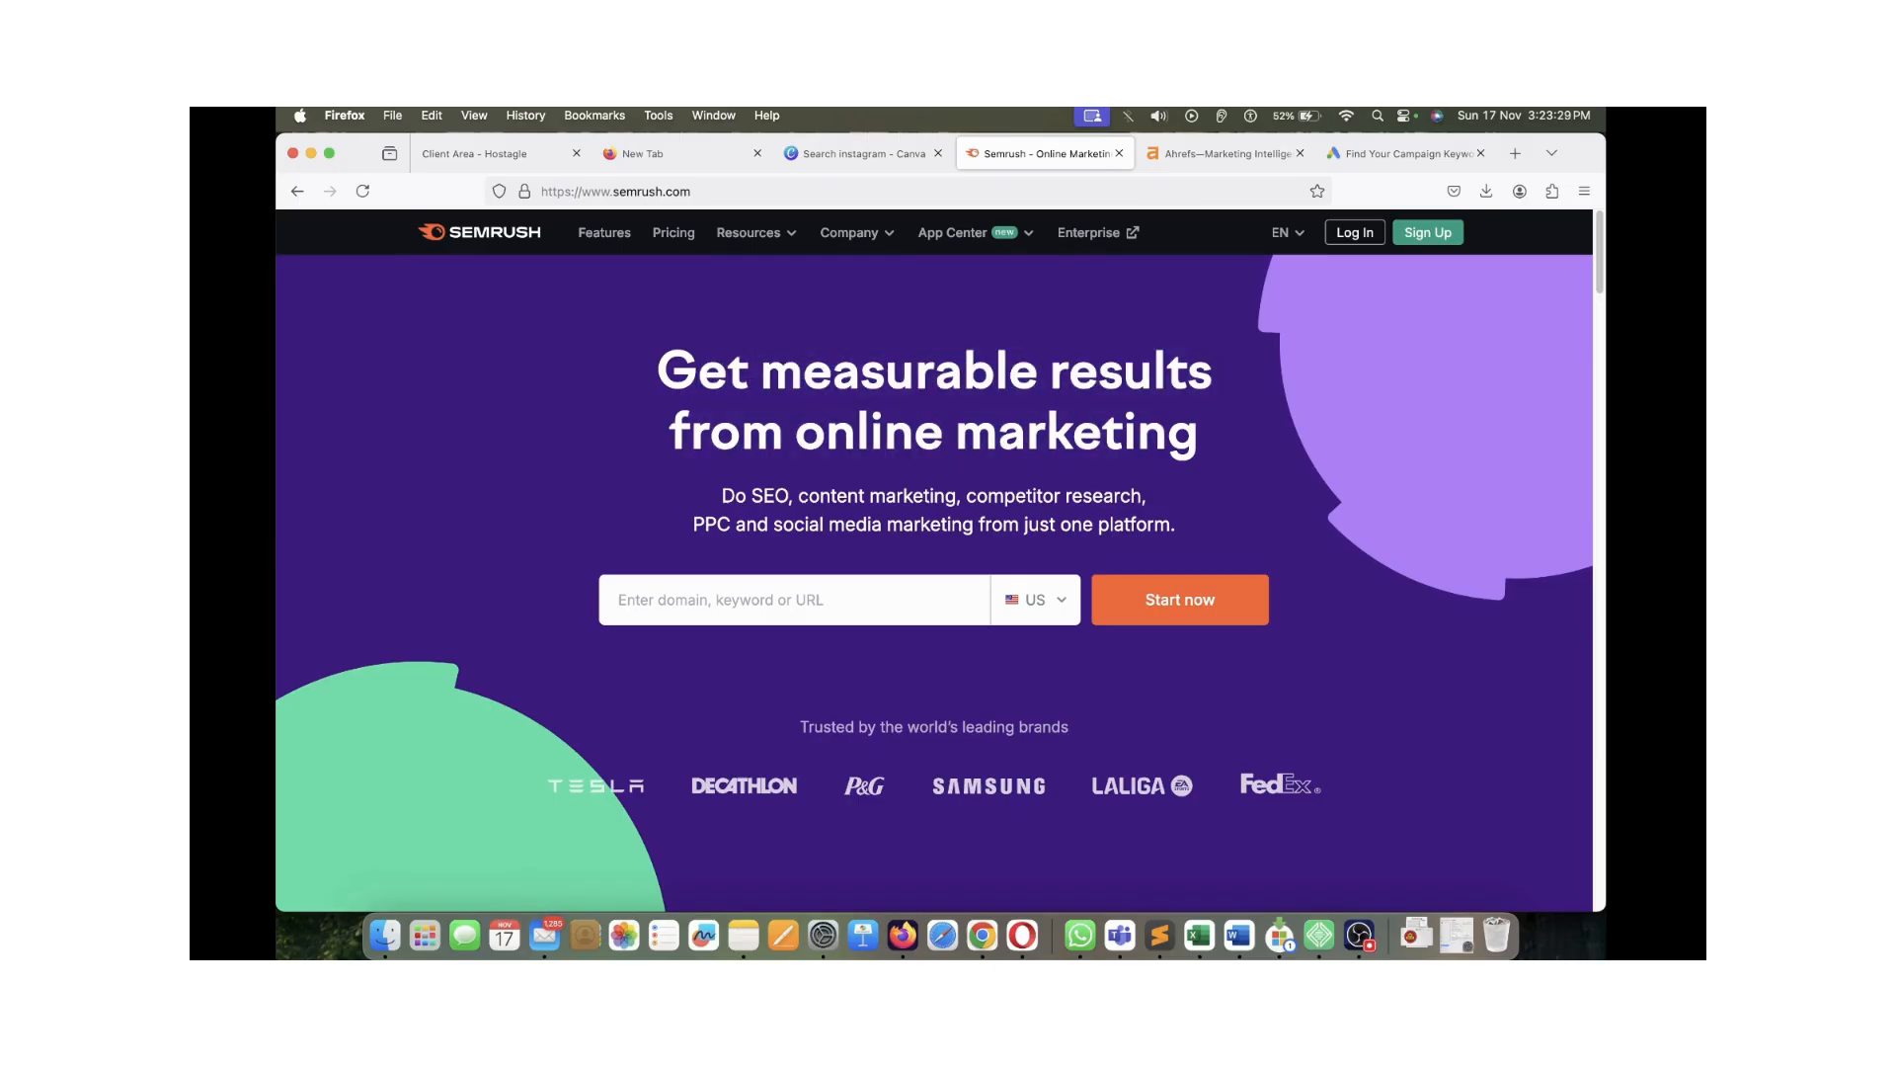
{"action": "left_click_drag", "start_coordinate": [1199, 434], "coordinate": [699, 375]}
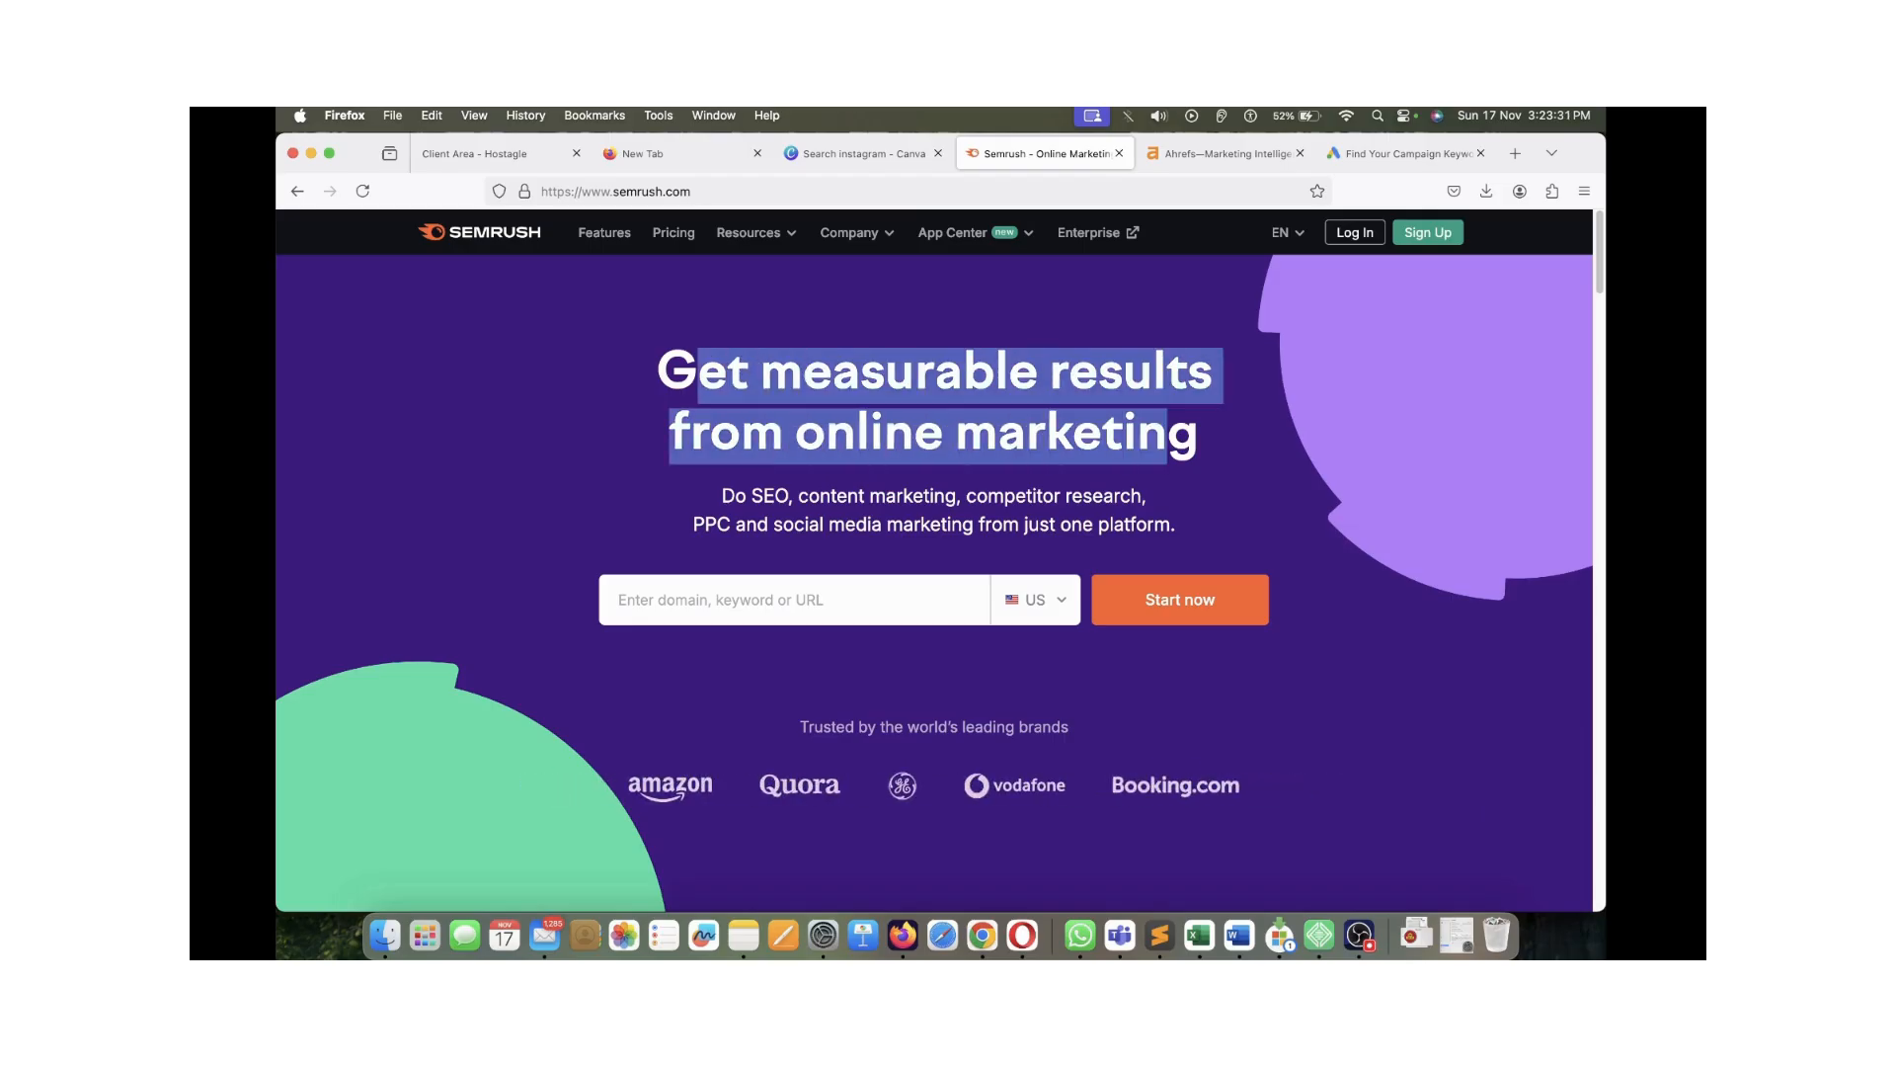
{"action": "left_click", "coordinate": [699, 376]}
{"action": "left_click", "coordinate": [1406, 153]}
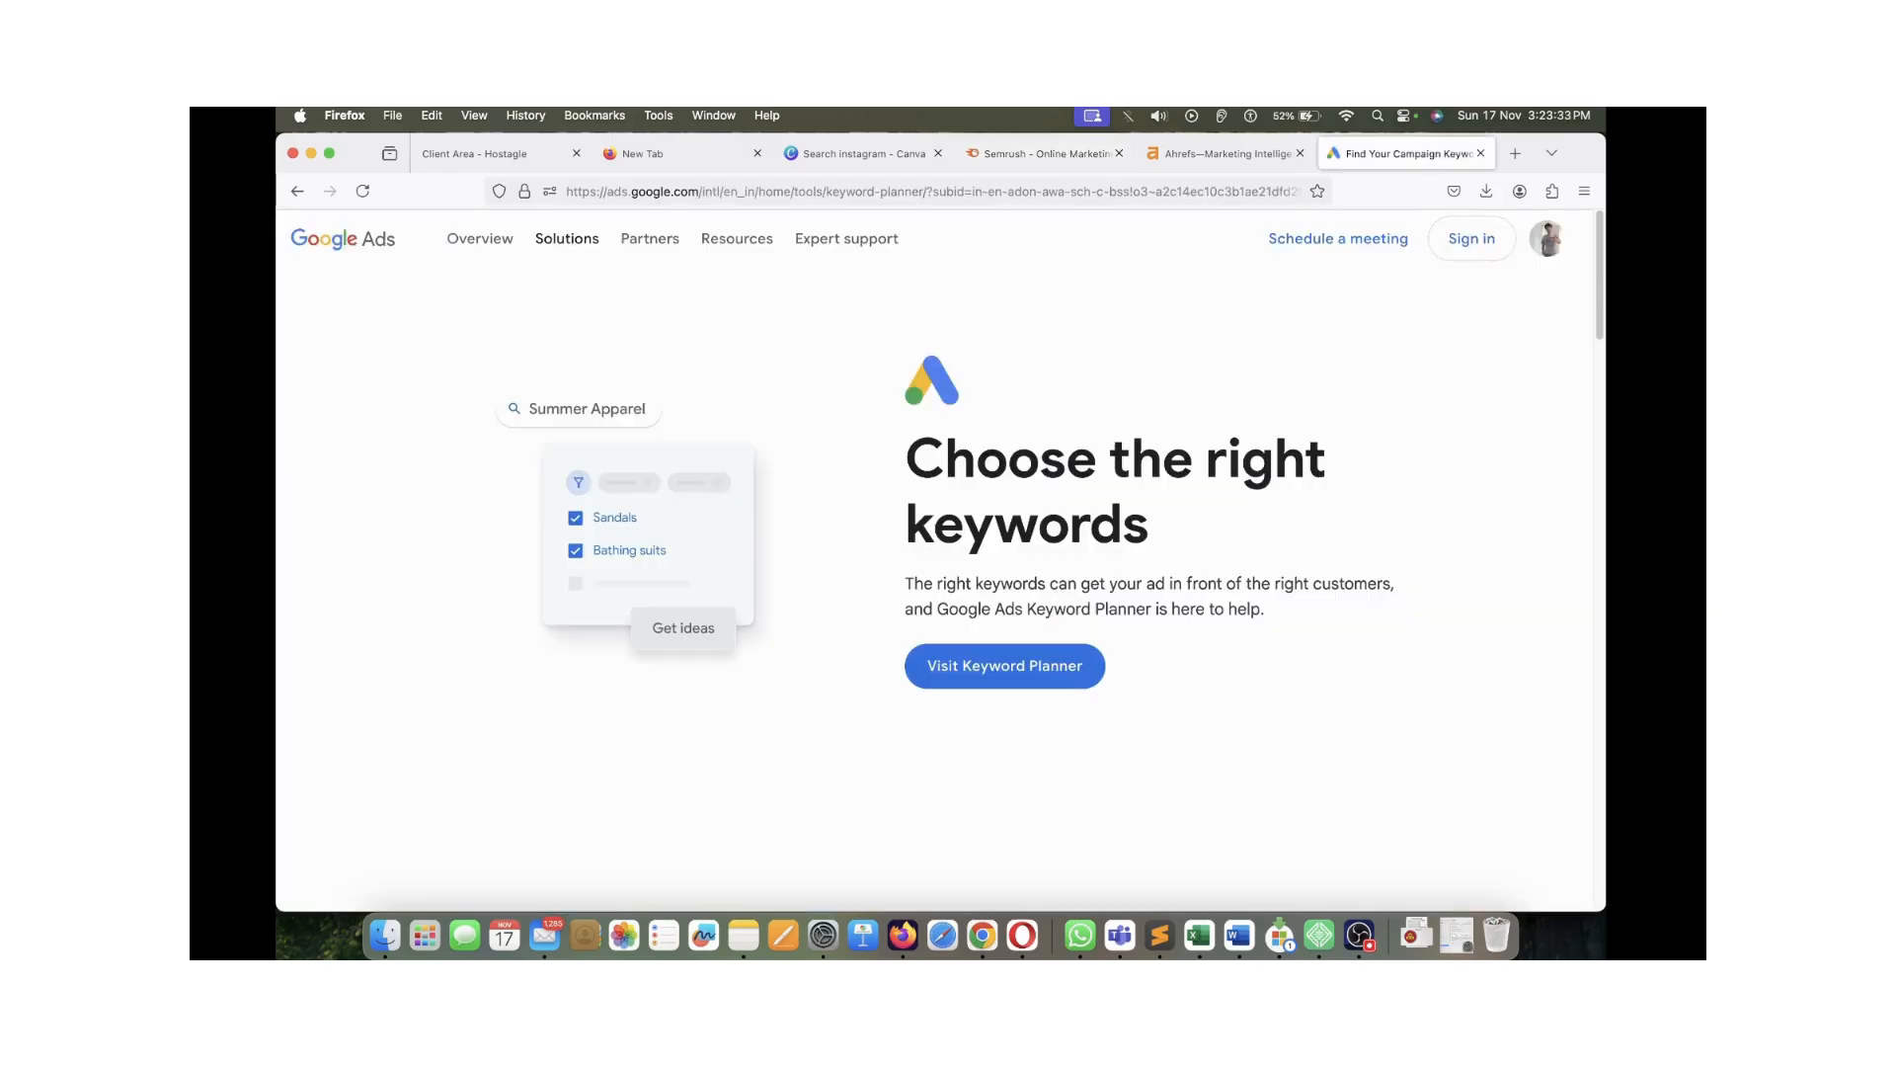
{"action": "left_click_drag", "start_coordinate": [945, 460], "coordinate": [1123, 523]}
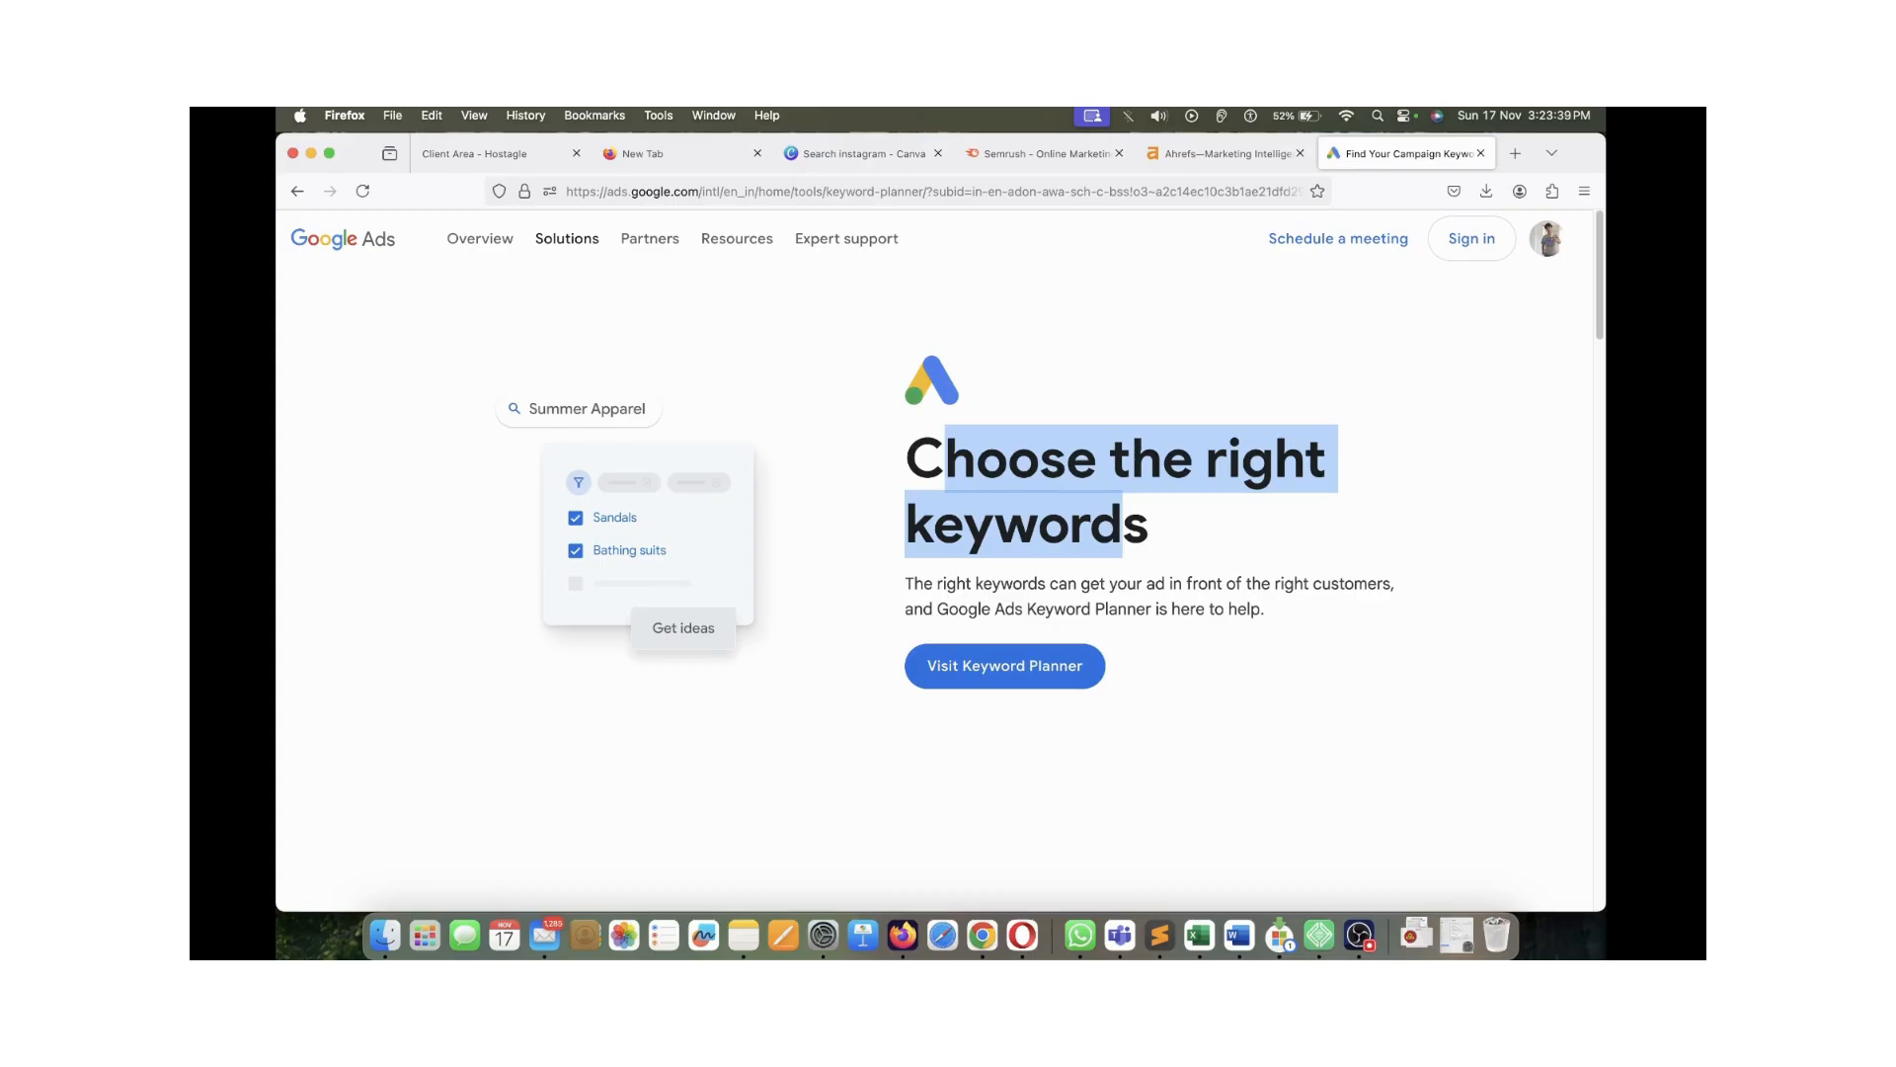
{"action": "left_click", "coordinate": [1042, 153]}
{"action": "left_click", "coordinate": [1225, 153]}
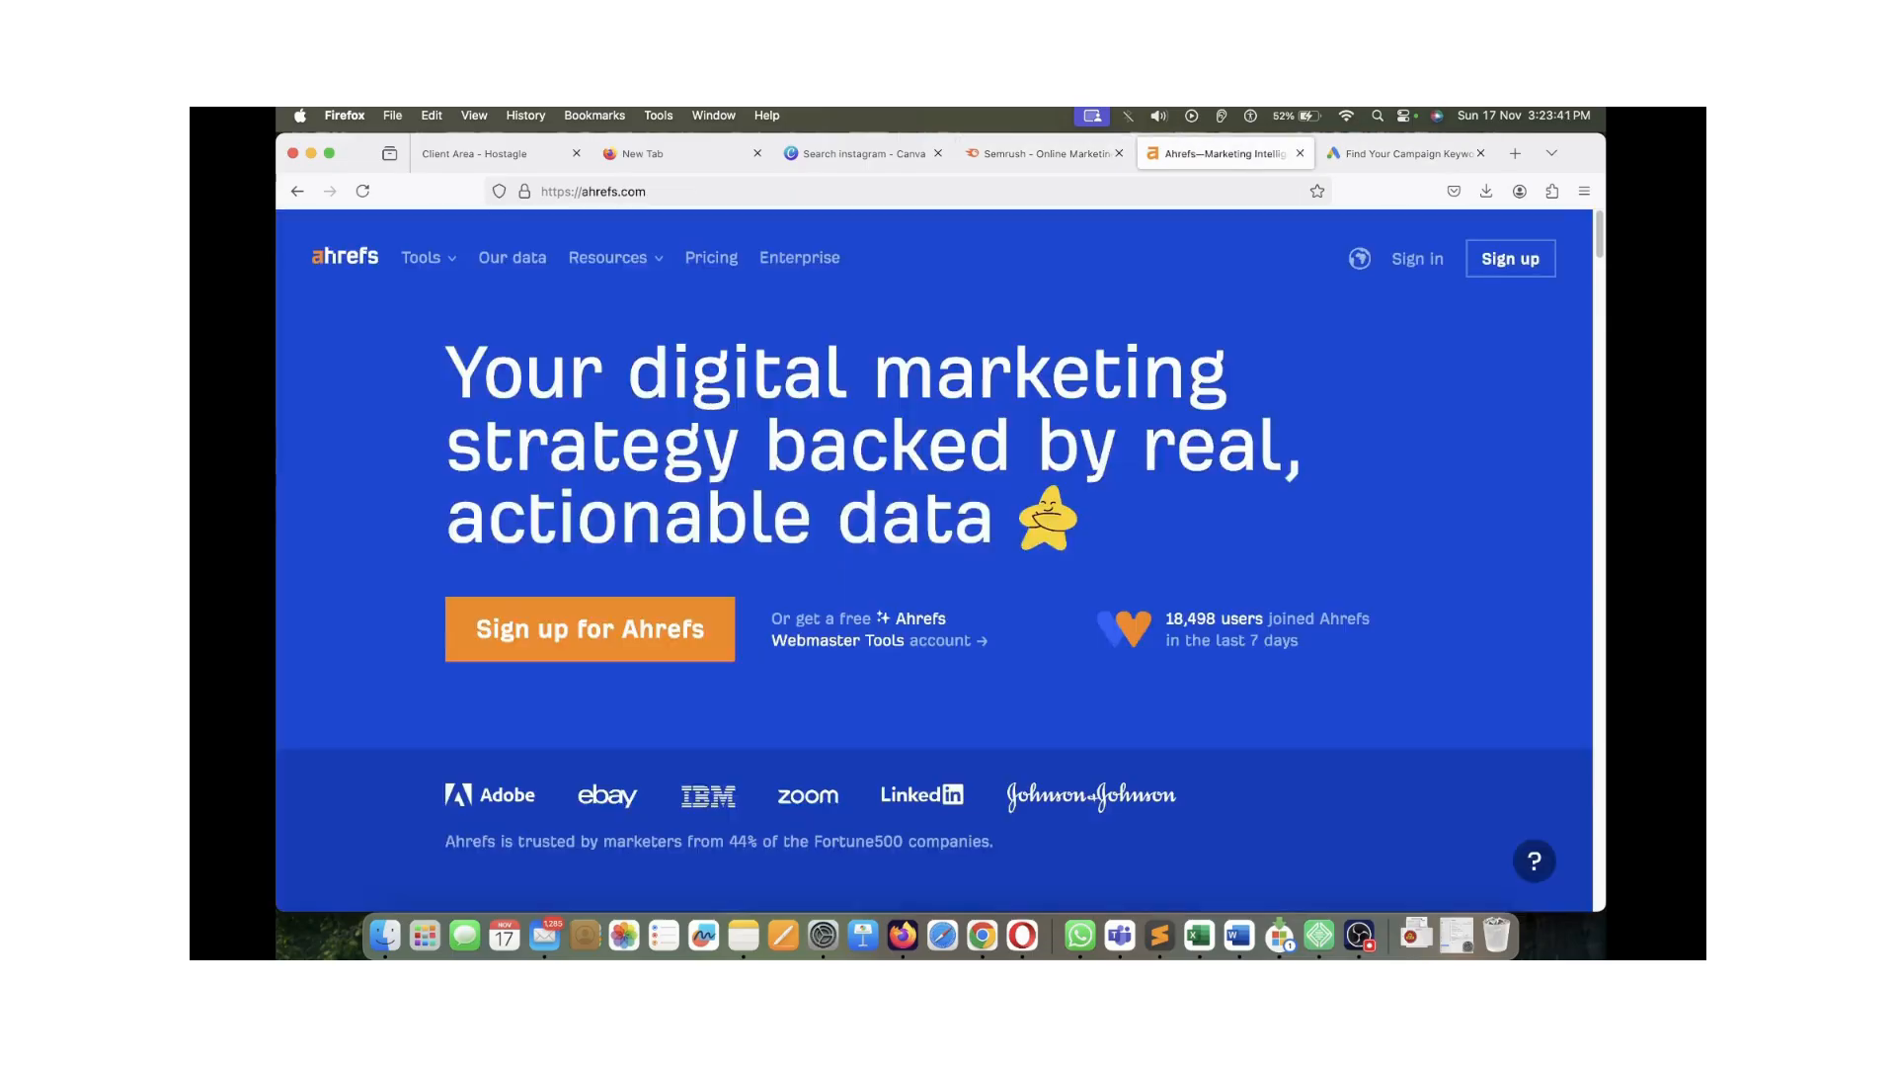
{"action": "left_click", "coordinate": [1405, 153]}
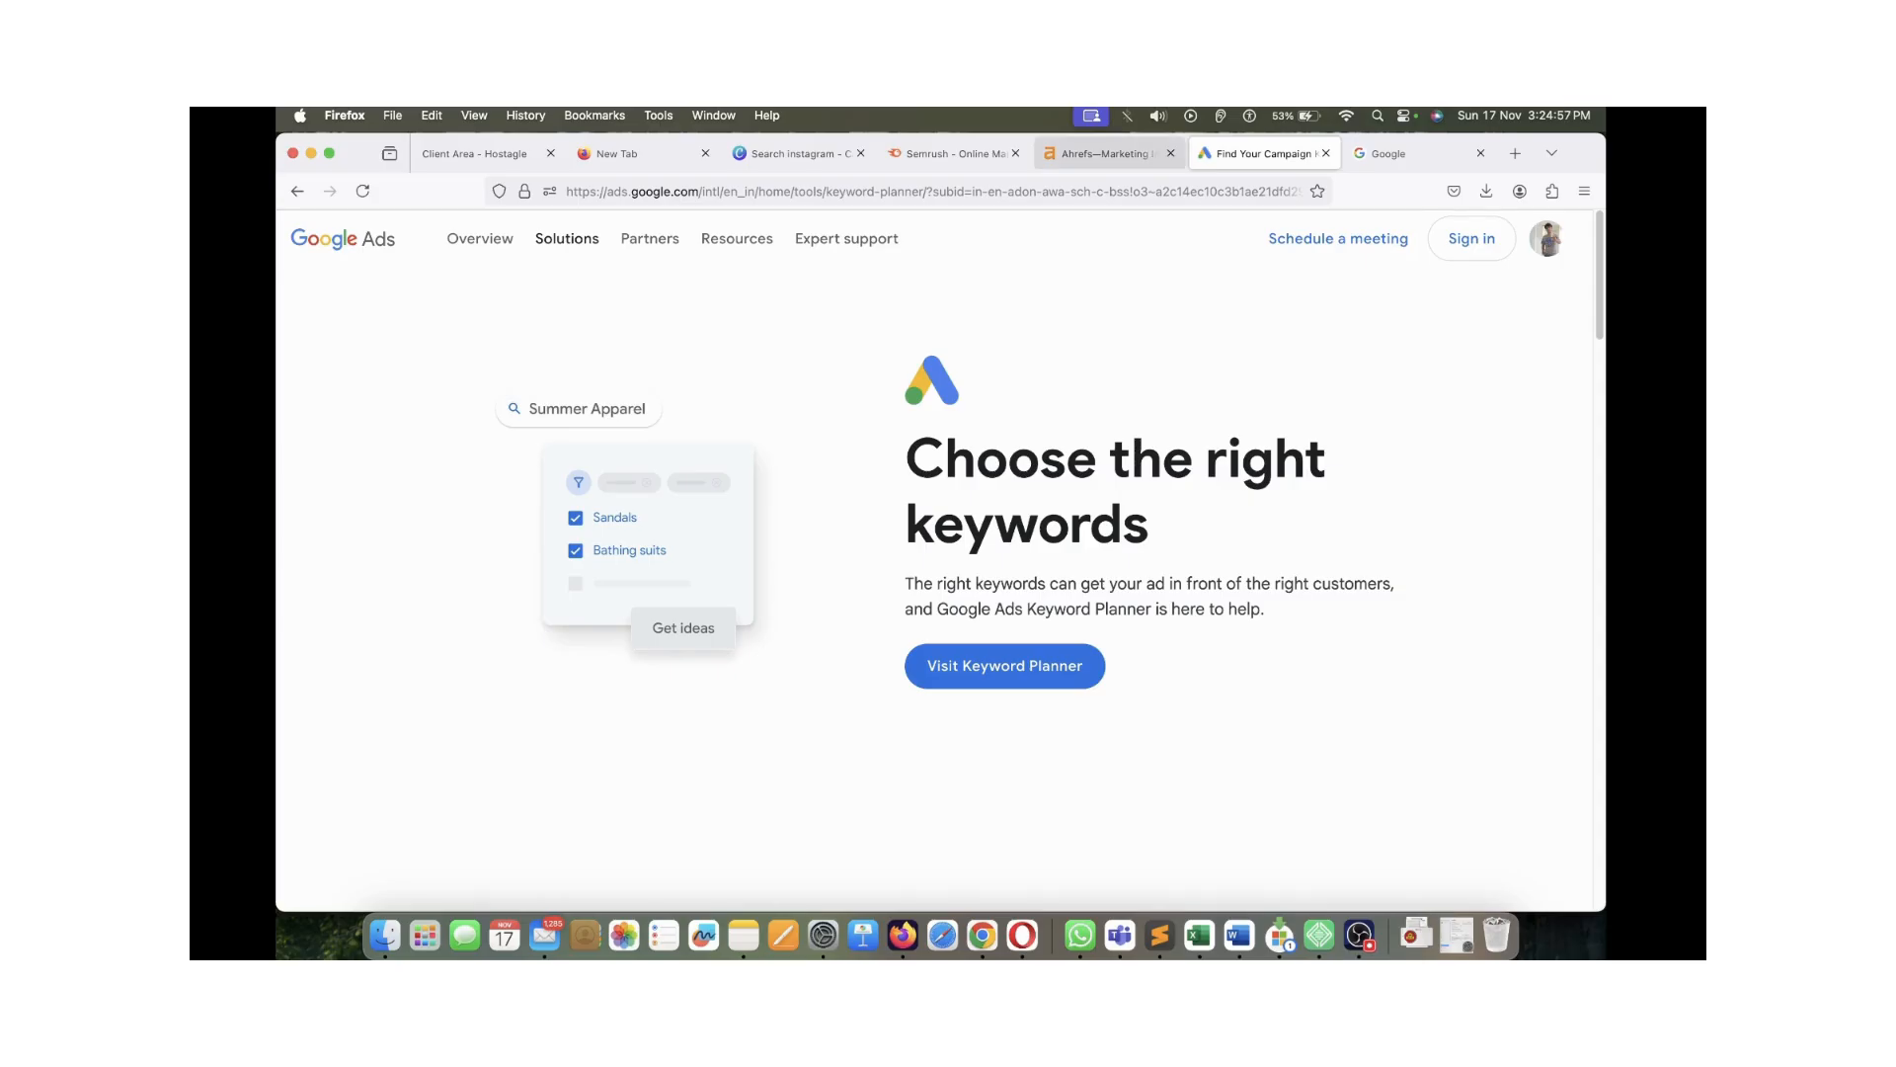
{"action": "left_click", "coordinate": [1096, 153]}
{"action": "left_click", "coordinate": [968, 153]}
{"action": "left_click", "coordinate": [1076, 153]}
{"action": "left_click", "coordinate": [1260, 153]}
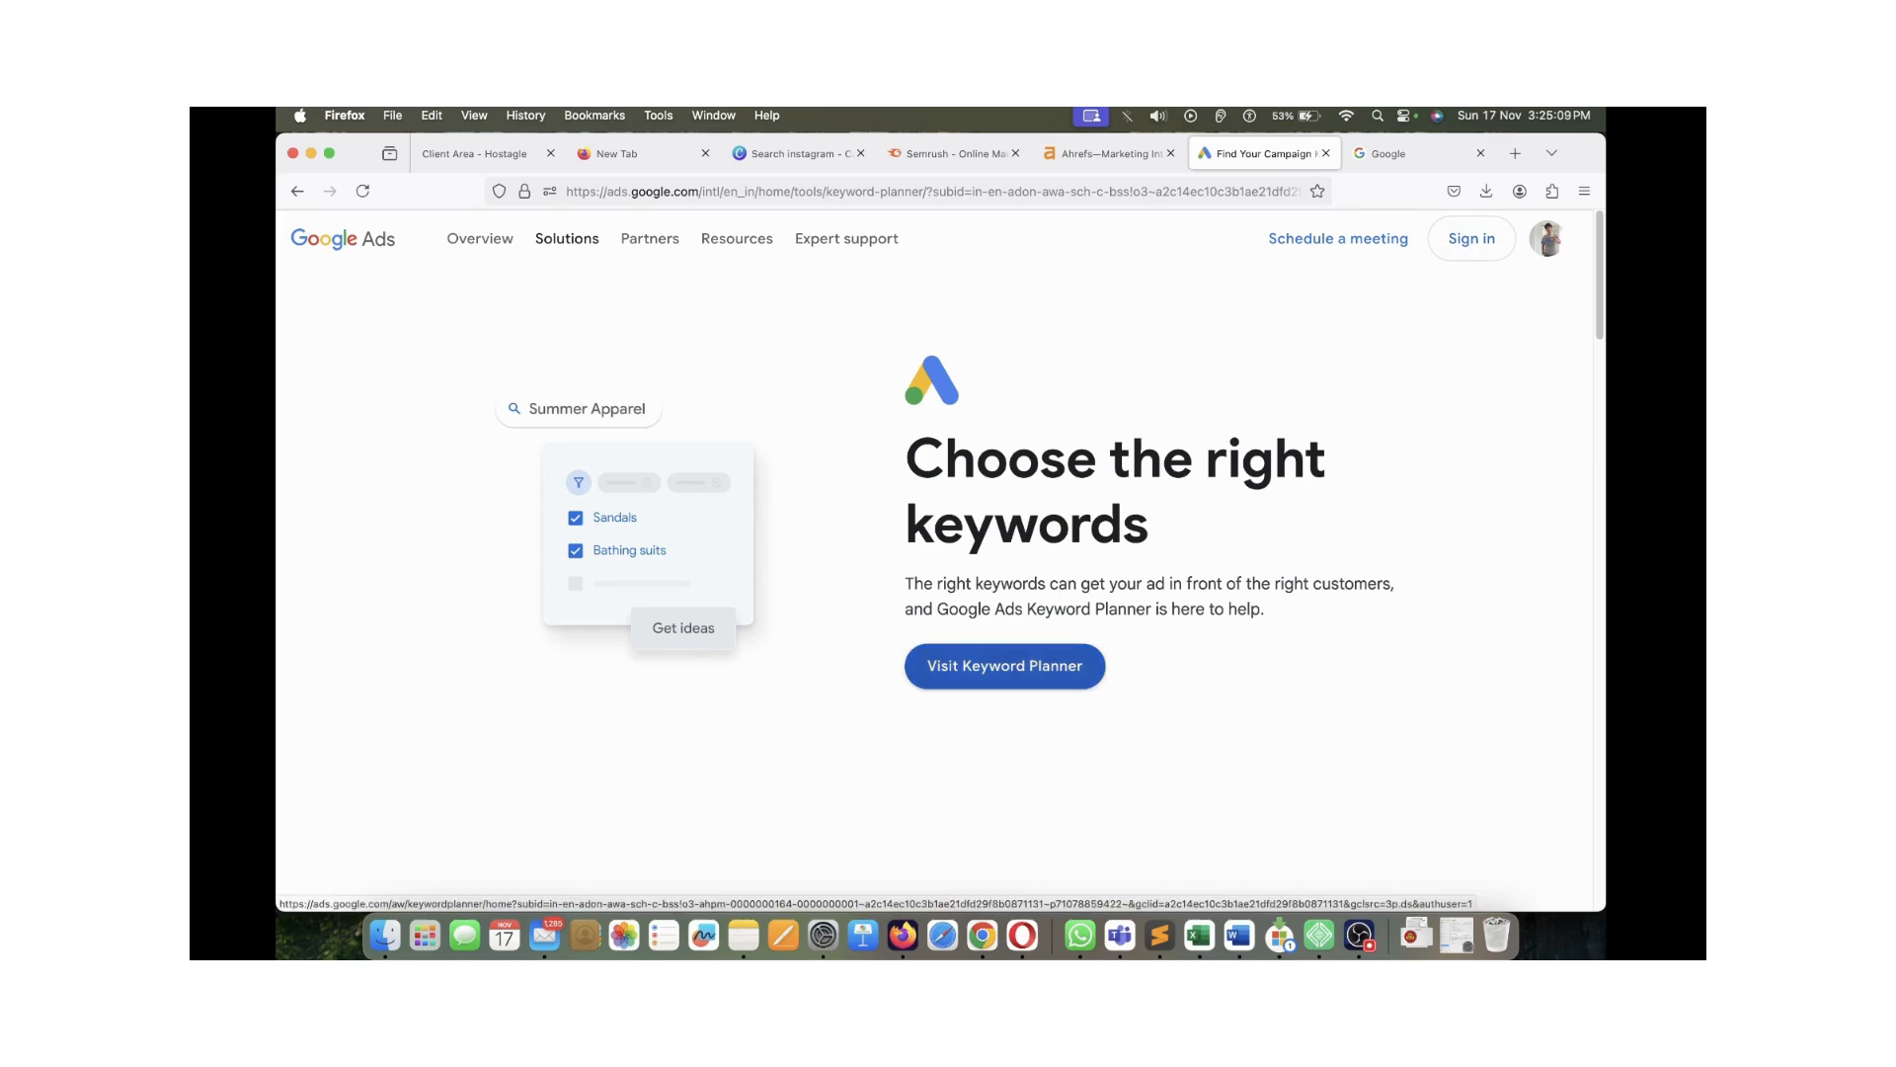
Launch the Keyword Planner tool, close the Semrush and Ahrefs tabs, and view its home
{"action": "left_click", "coordinate": [1005, 665]}
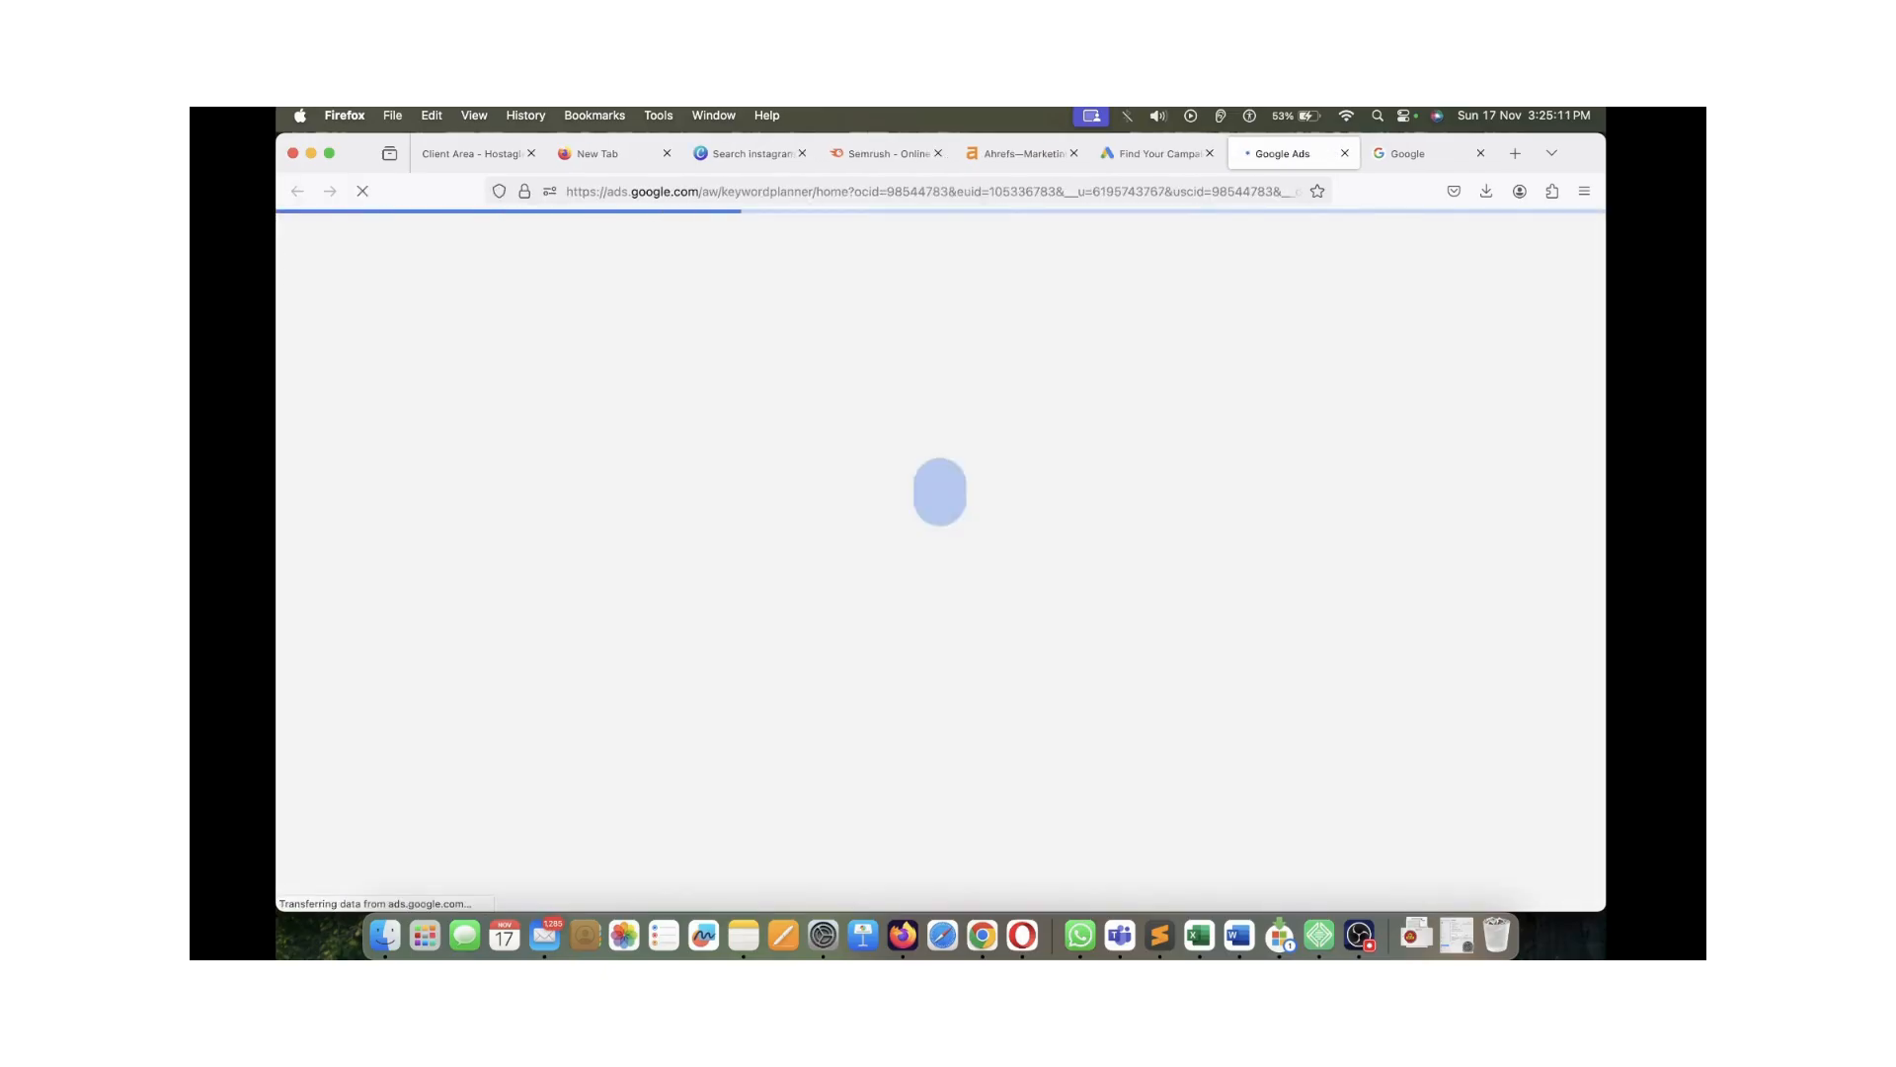
{"action": "left_click", "coordinate": [1024, 153]}
{"action": "left_click", "coordinate": [887, 153]}
{"action": "left_click", "coordinate": [937, 153]}
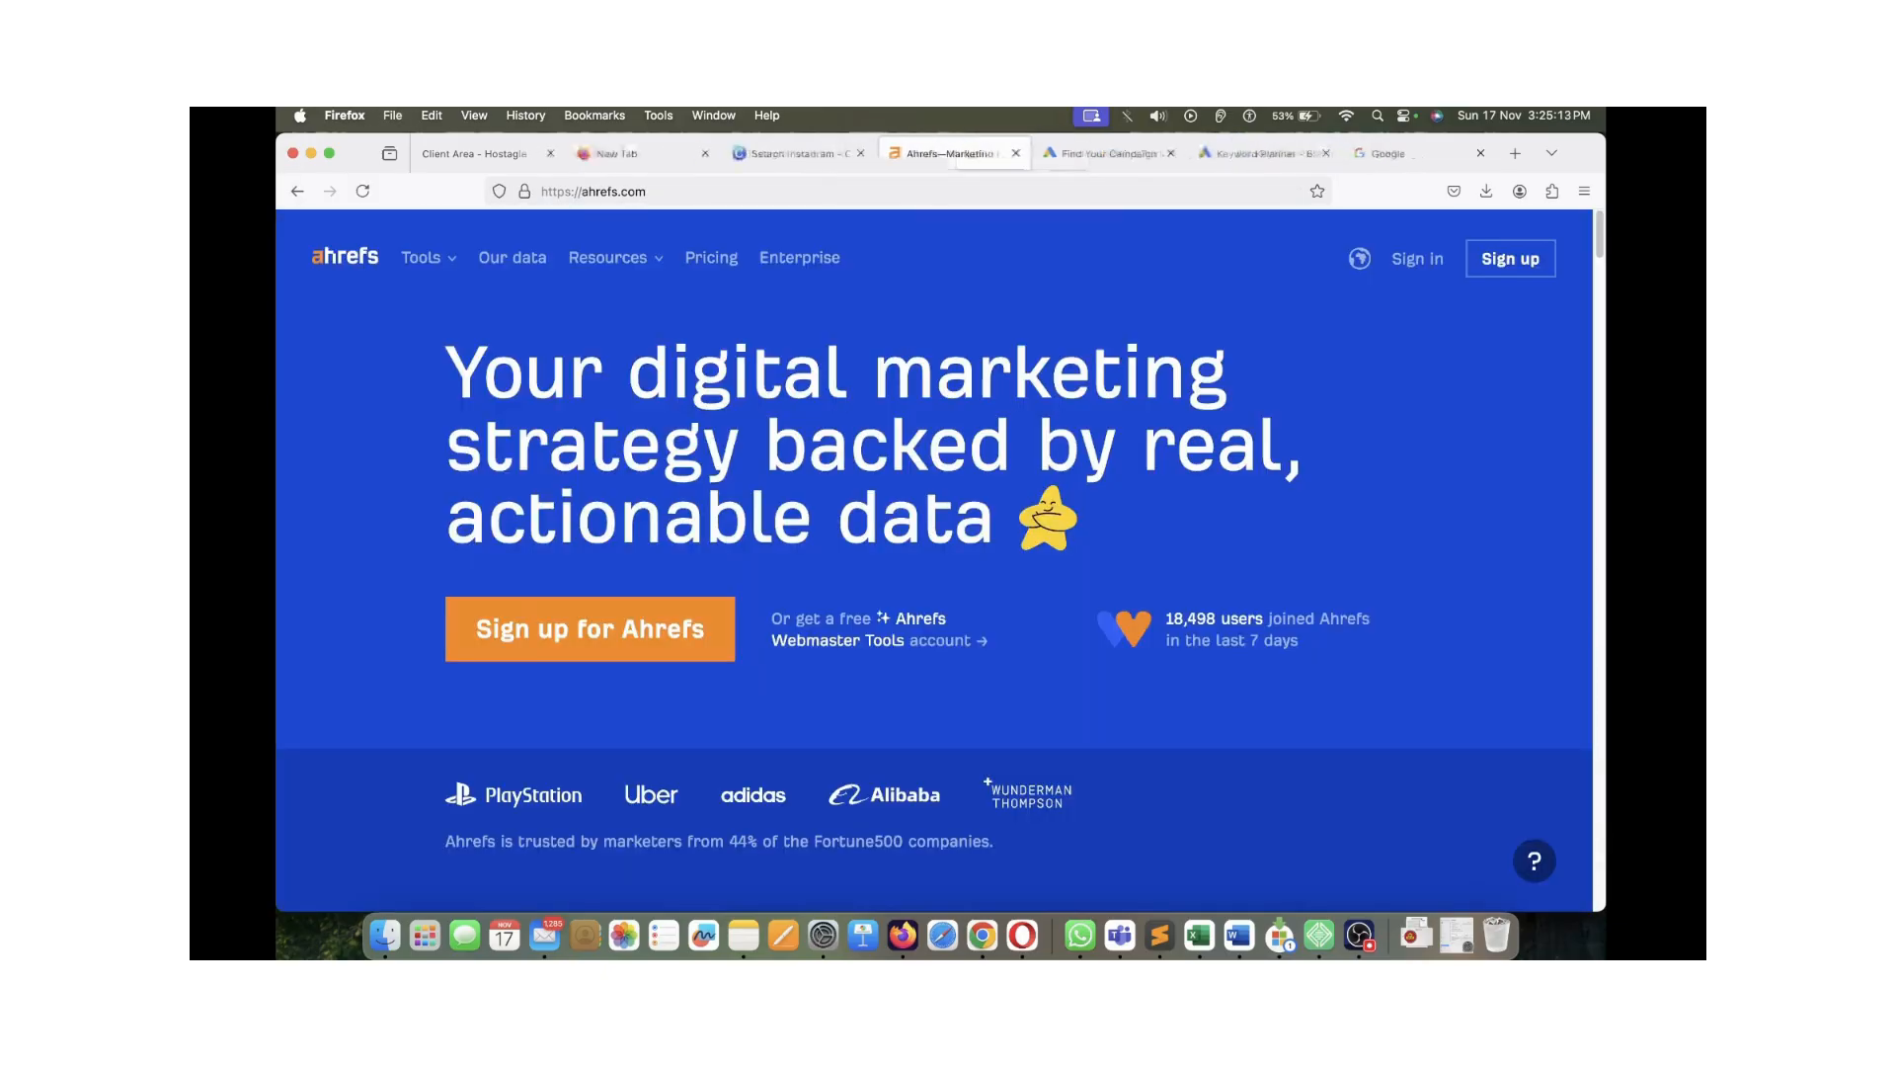
{"action": "left_click", "coordinate": [1015, 153]}
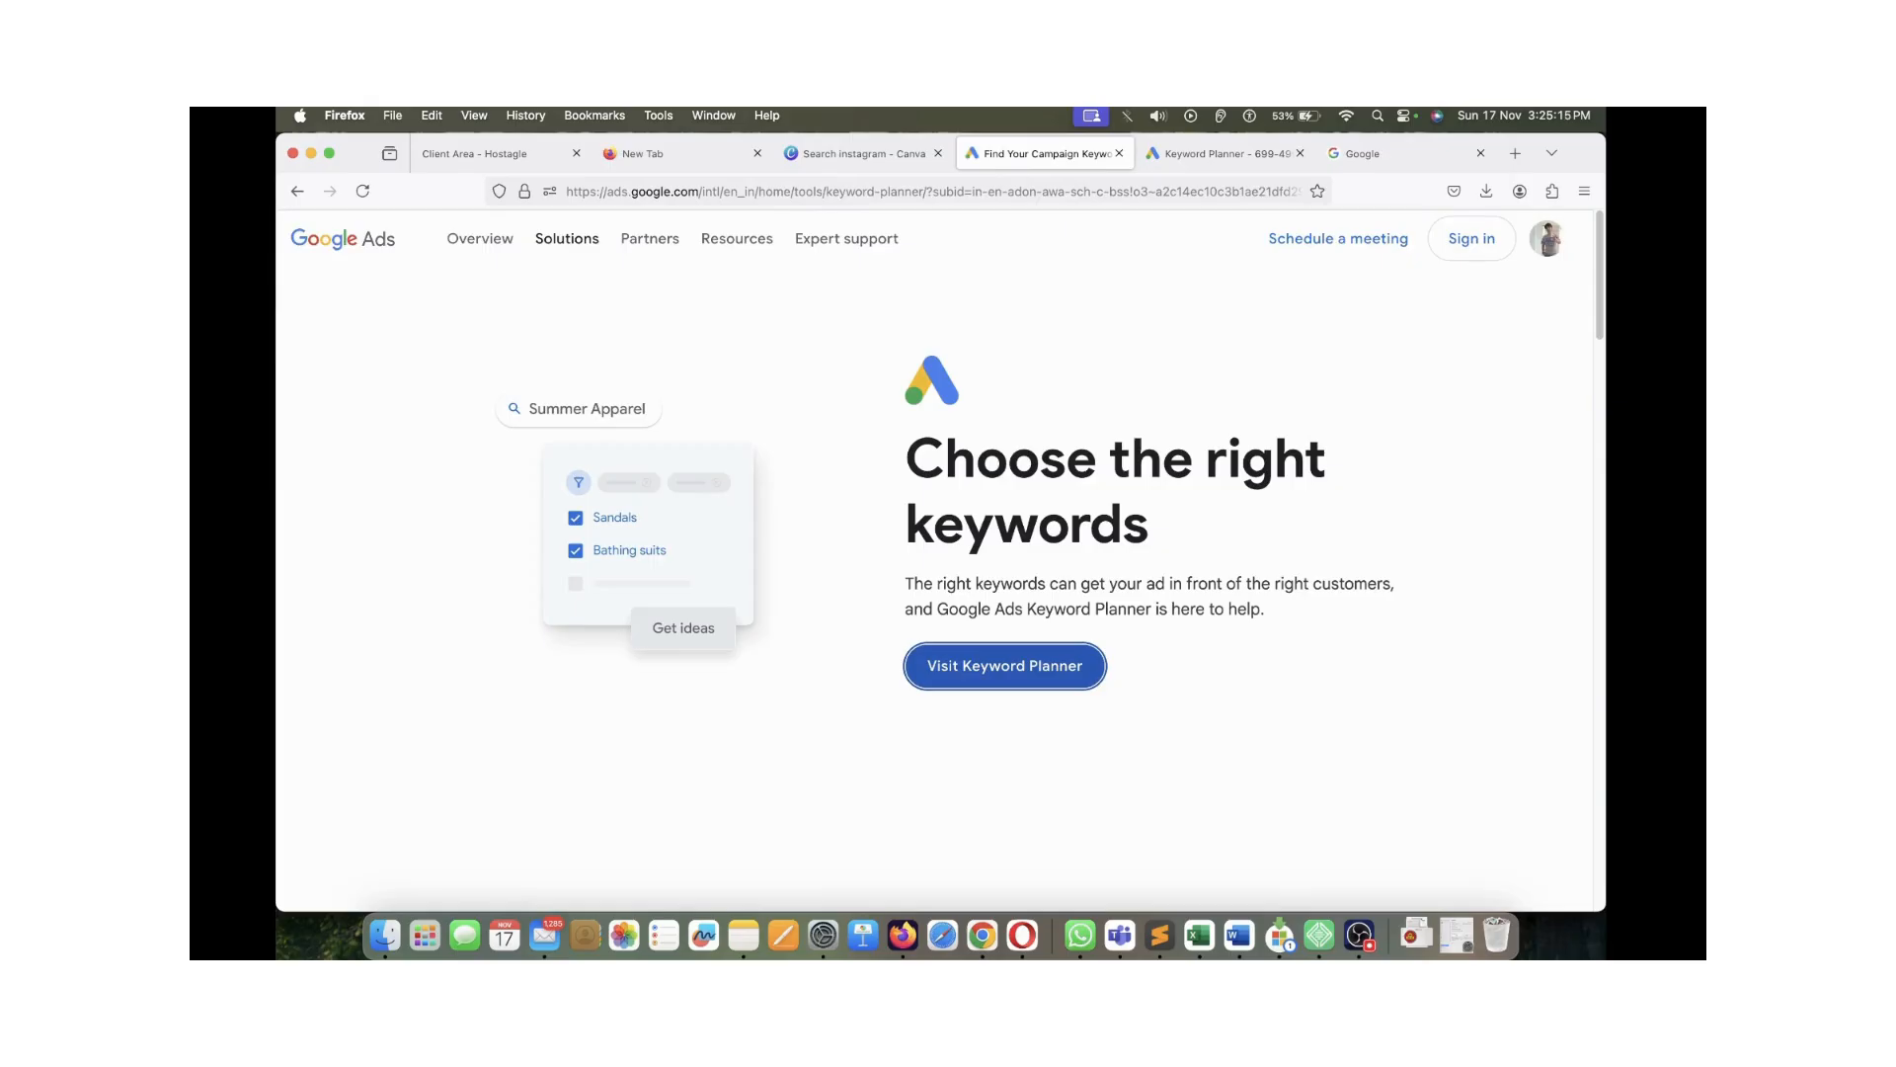
{"action": "left_click", "coordinate": [1225, 153]}
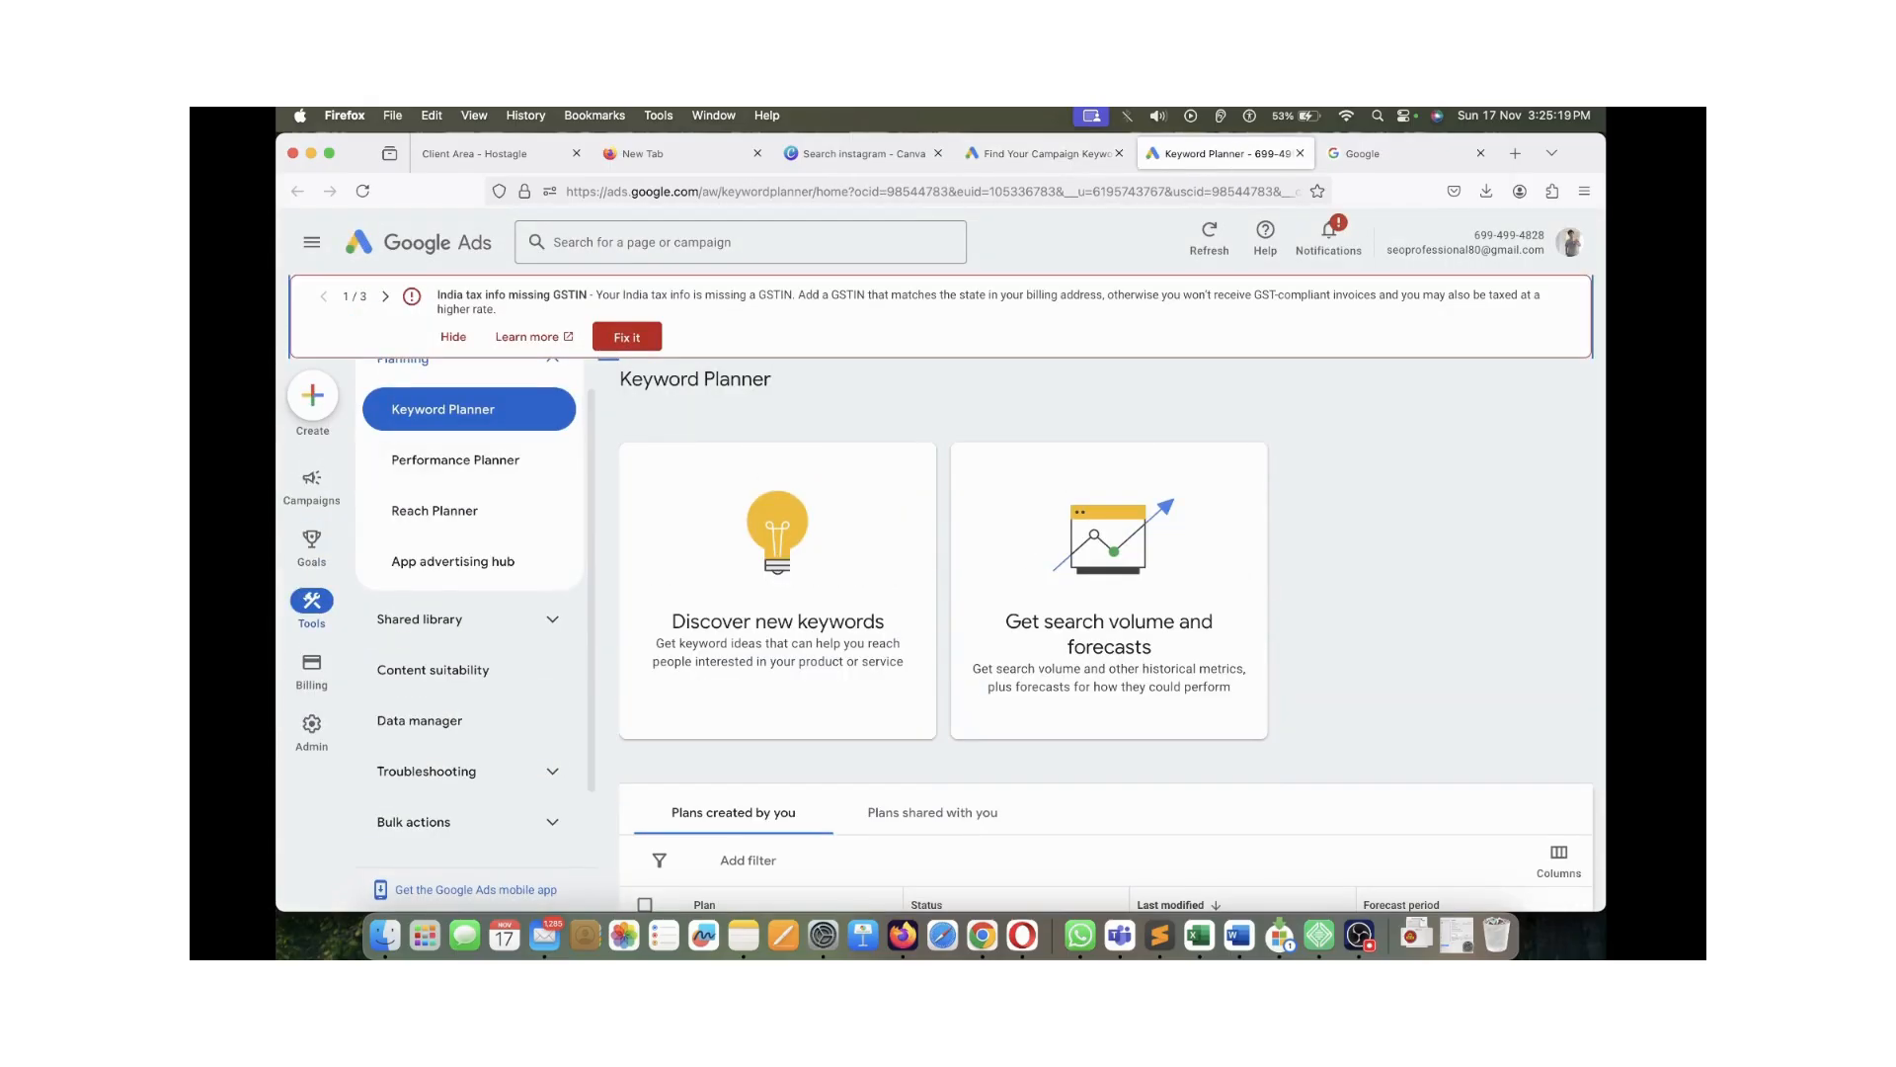
{"action": "scroll", "coordinate": [469, 593], "scroll_direction": "up", "scroll_amount": 1}
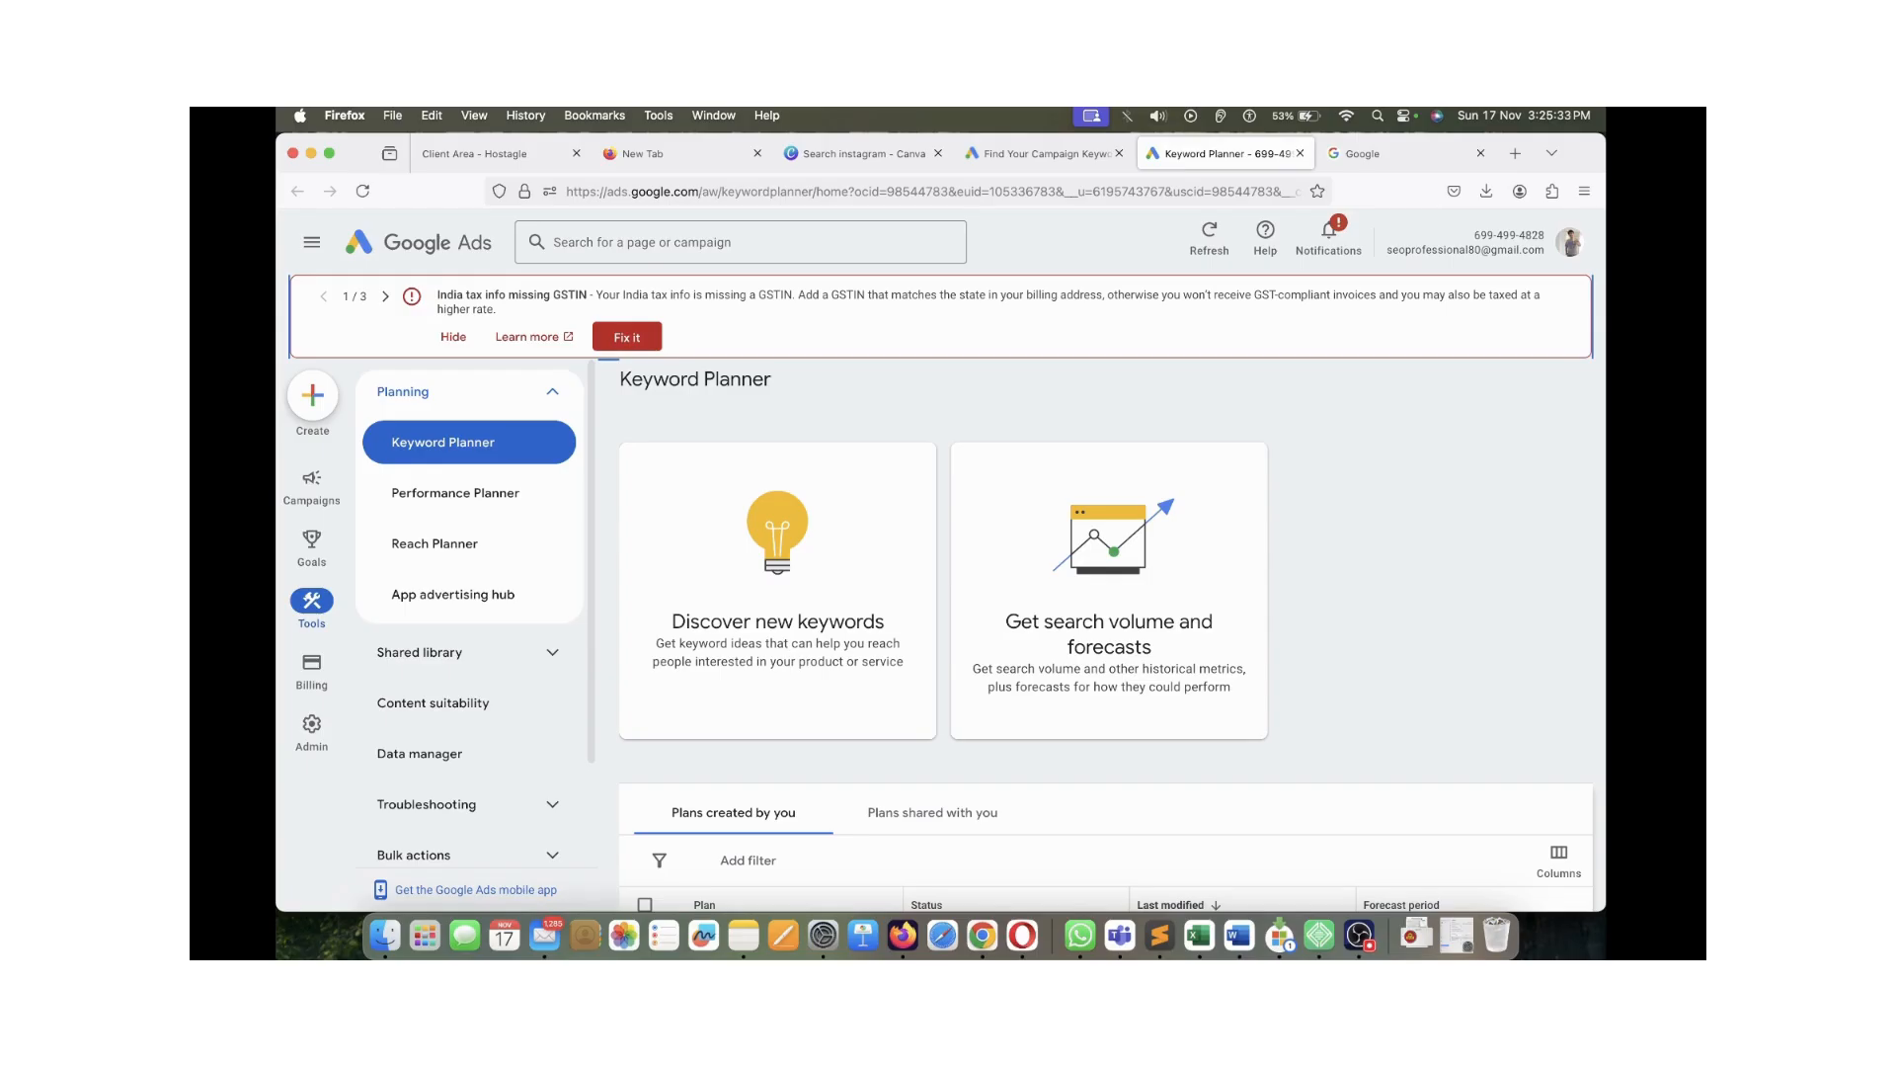
{"action": "left_click_drag", "start_coordinate": [653, 380], "coordinate": [720, 379]}
{"action": "left_click", "coordinate": [720, 380]}
Compare the 'Choose the right keywords' page with the Keyword Planner home's starting options
{"action": "mouse_move", "coordinate": [1042, 153]}
{"action": "left_click", "coordinate": [1047, 153]}
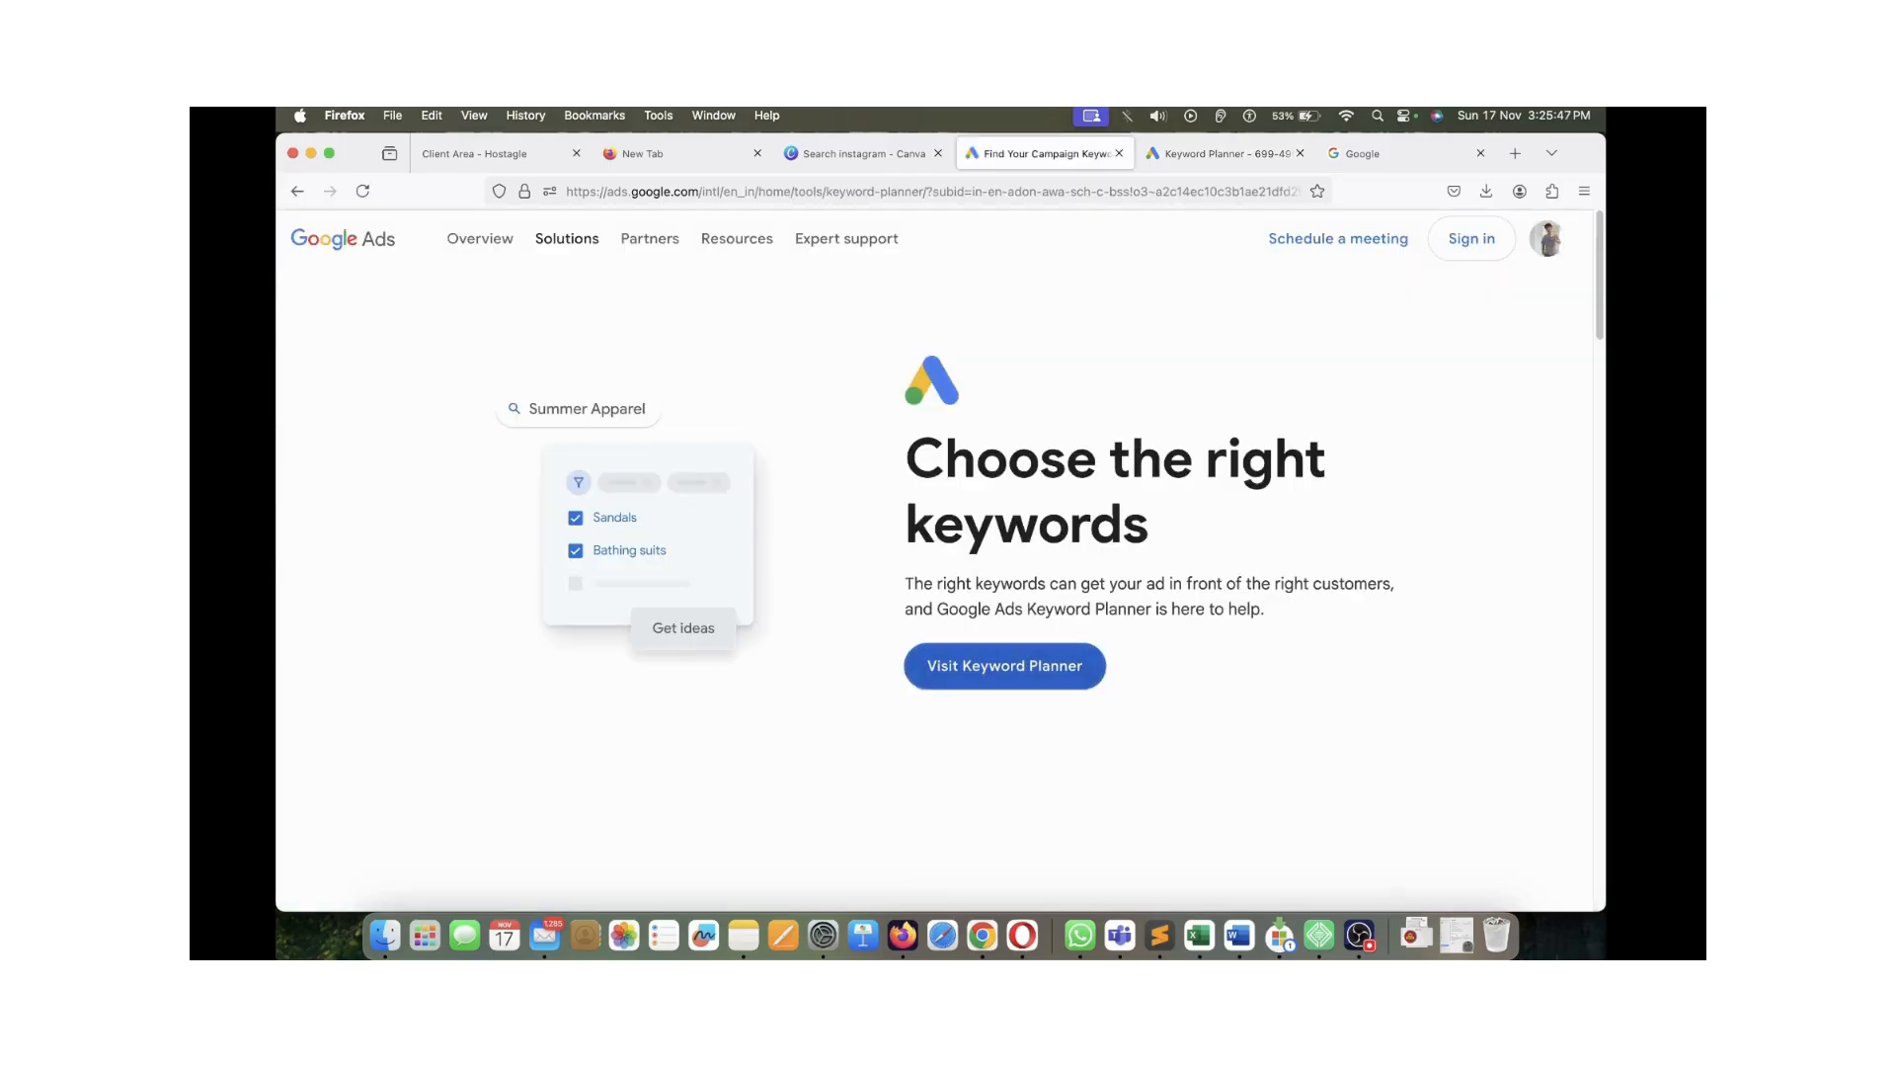
{"action": "left_click_drag", "start_coordinate": [946, 460], "coordinate": [1123, 525]}
{"action": "left_click", "coordinate": [1123, 526]}
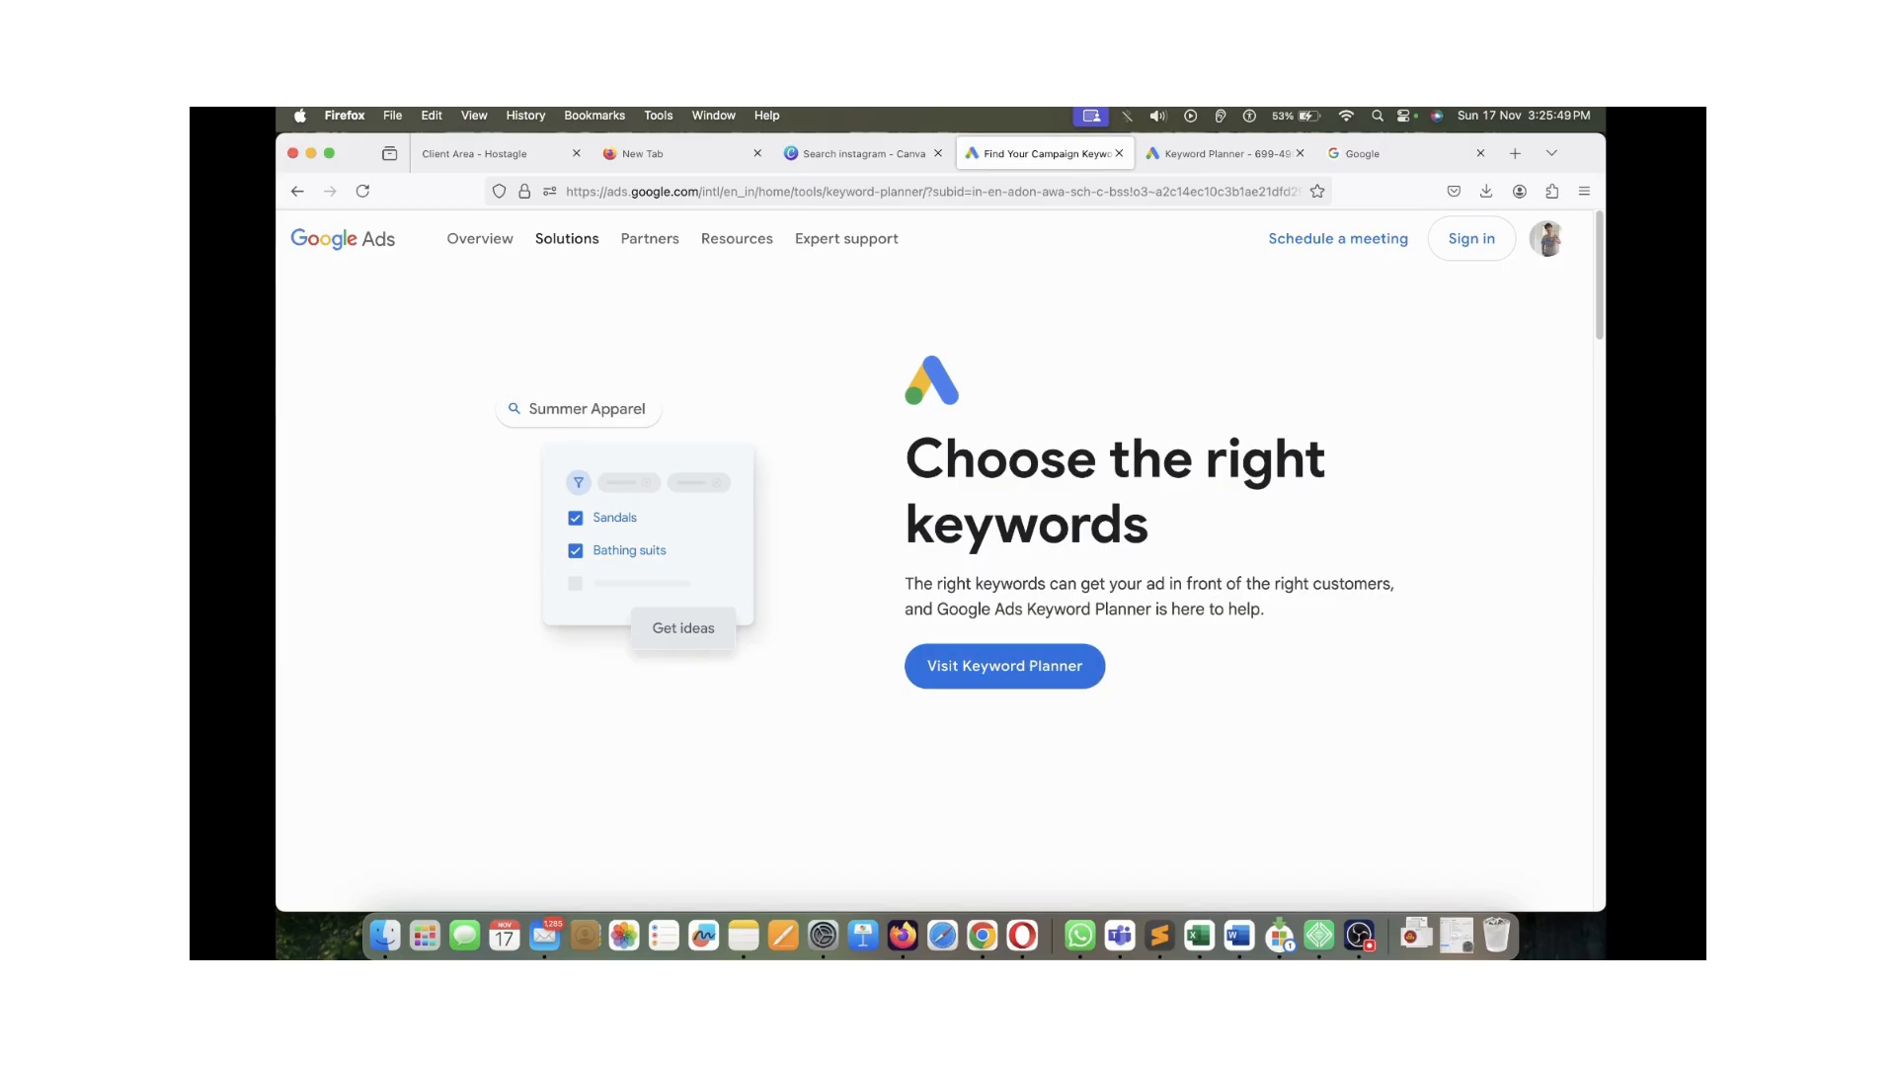
{"action": "triple_click", "coordinate": [1116, 513]}
{"action": "left_click", "coordinate": [1116, 513]}
{"action": "left_click", "coordinate": [1225, 153]}
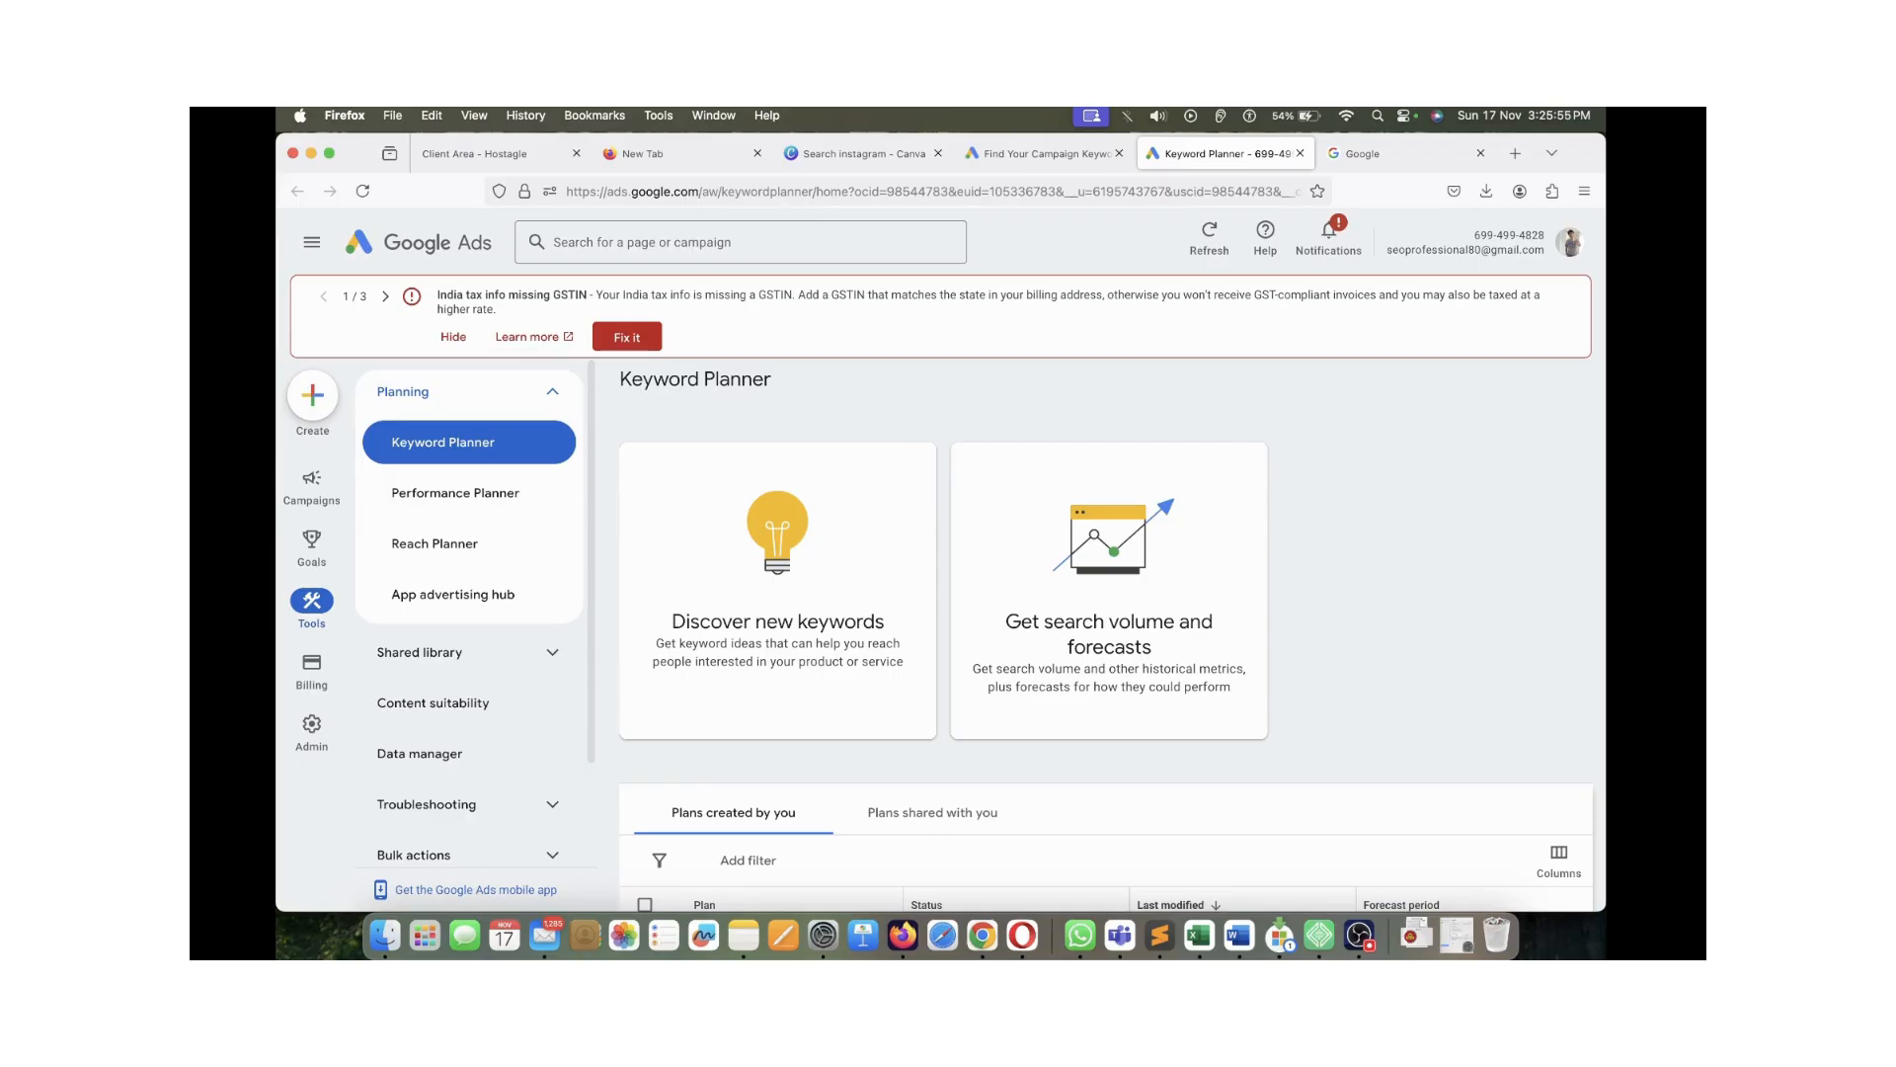
{"action": "scroll", "coordinate": [464, 622], "scroll_direction": "down", "scroll_amount": 1}
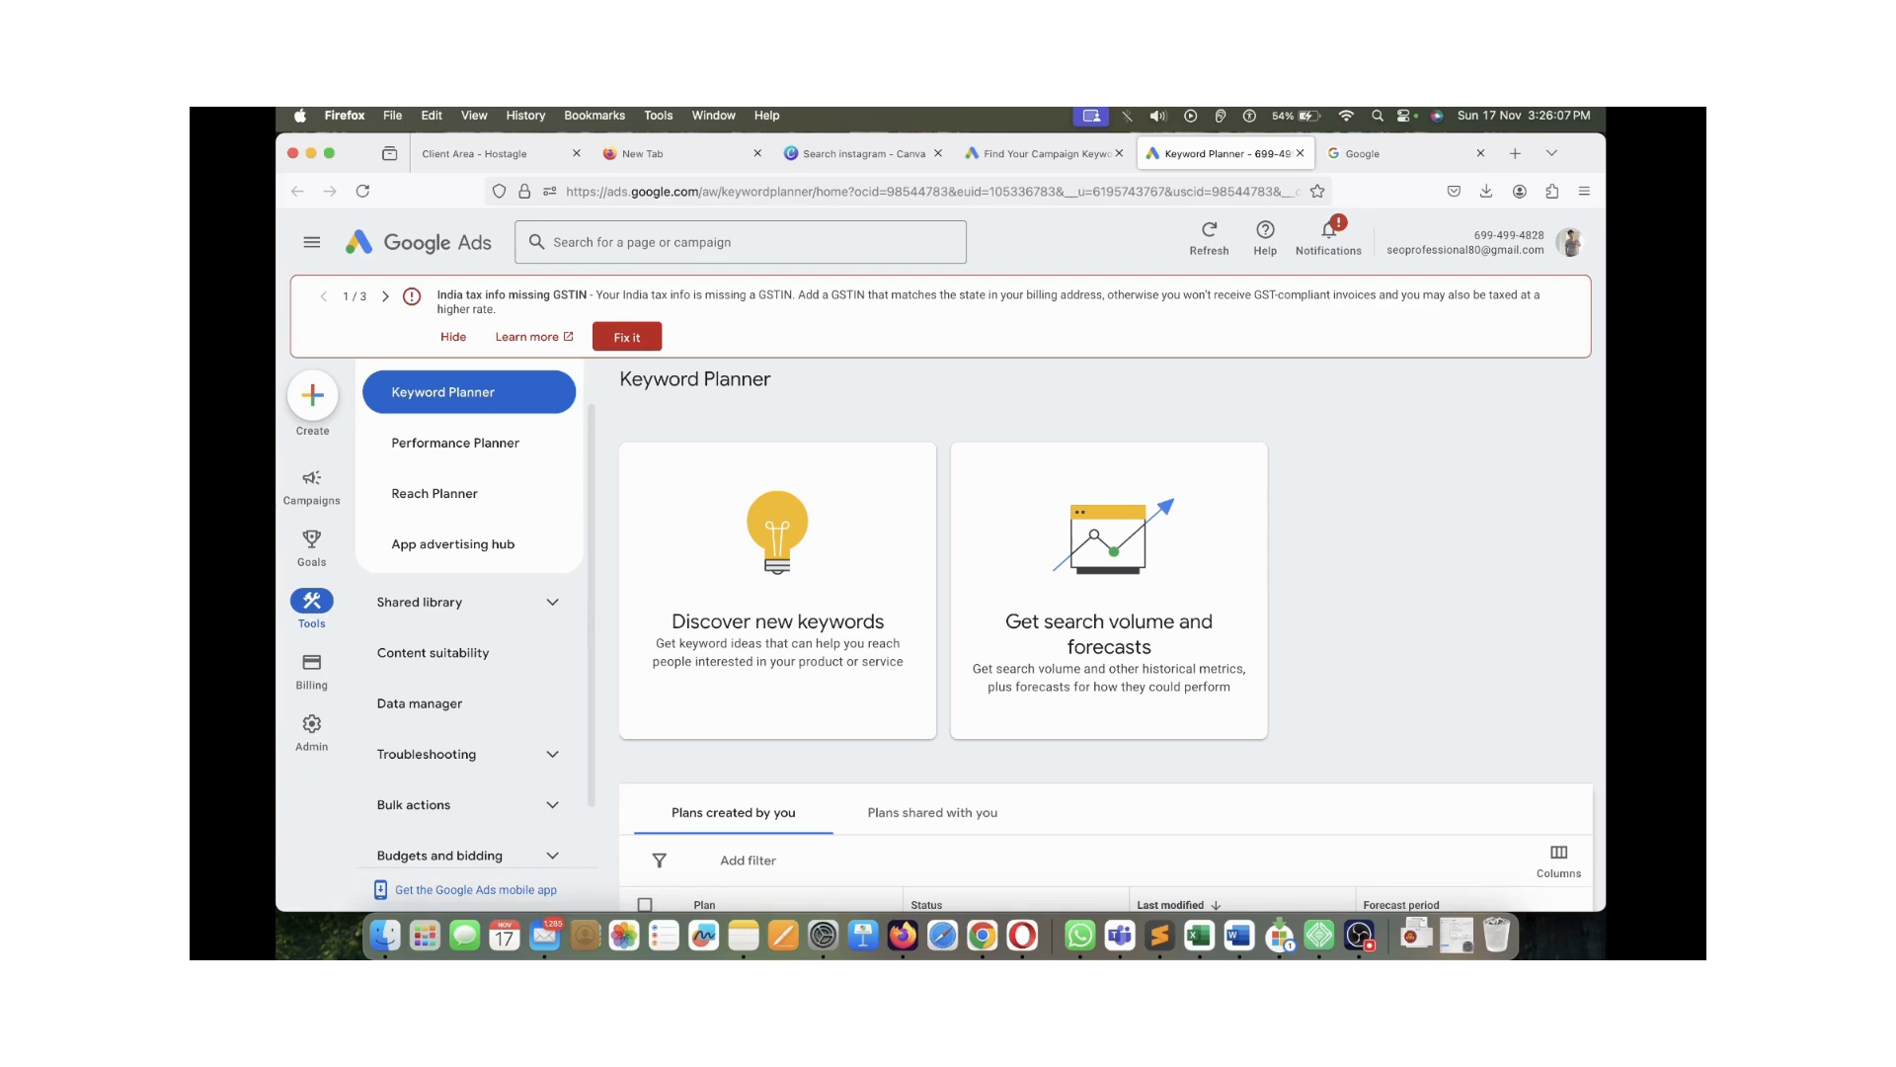
{"action": "left_click", "coordinate": [1049, 154]}
{"action": "left_click", "coordinate": [1213, 154]}
Look over the Google account menu, then dismiss it
{"action": "left_click", "coordinate": [1569, 242]}
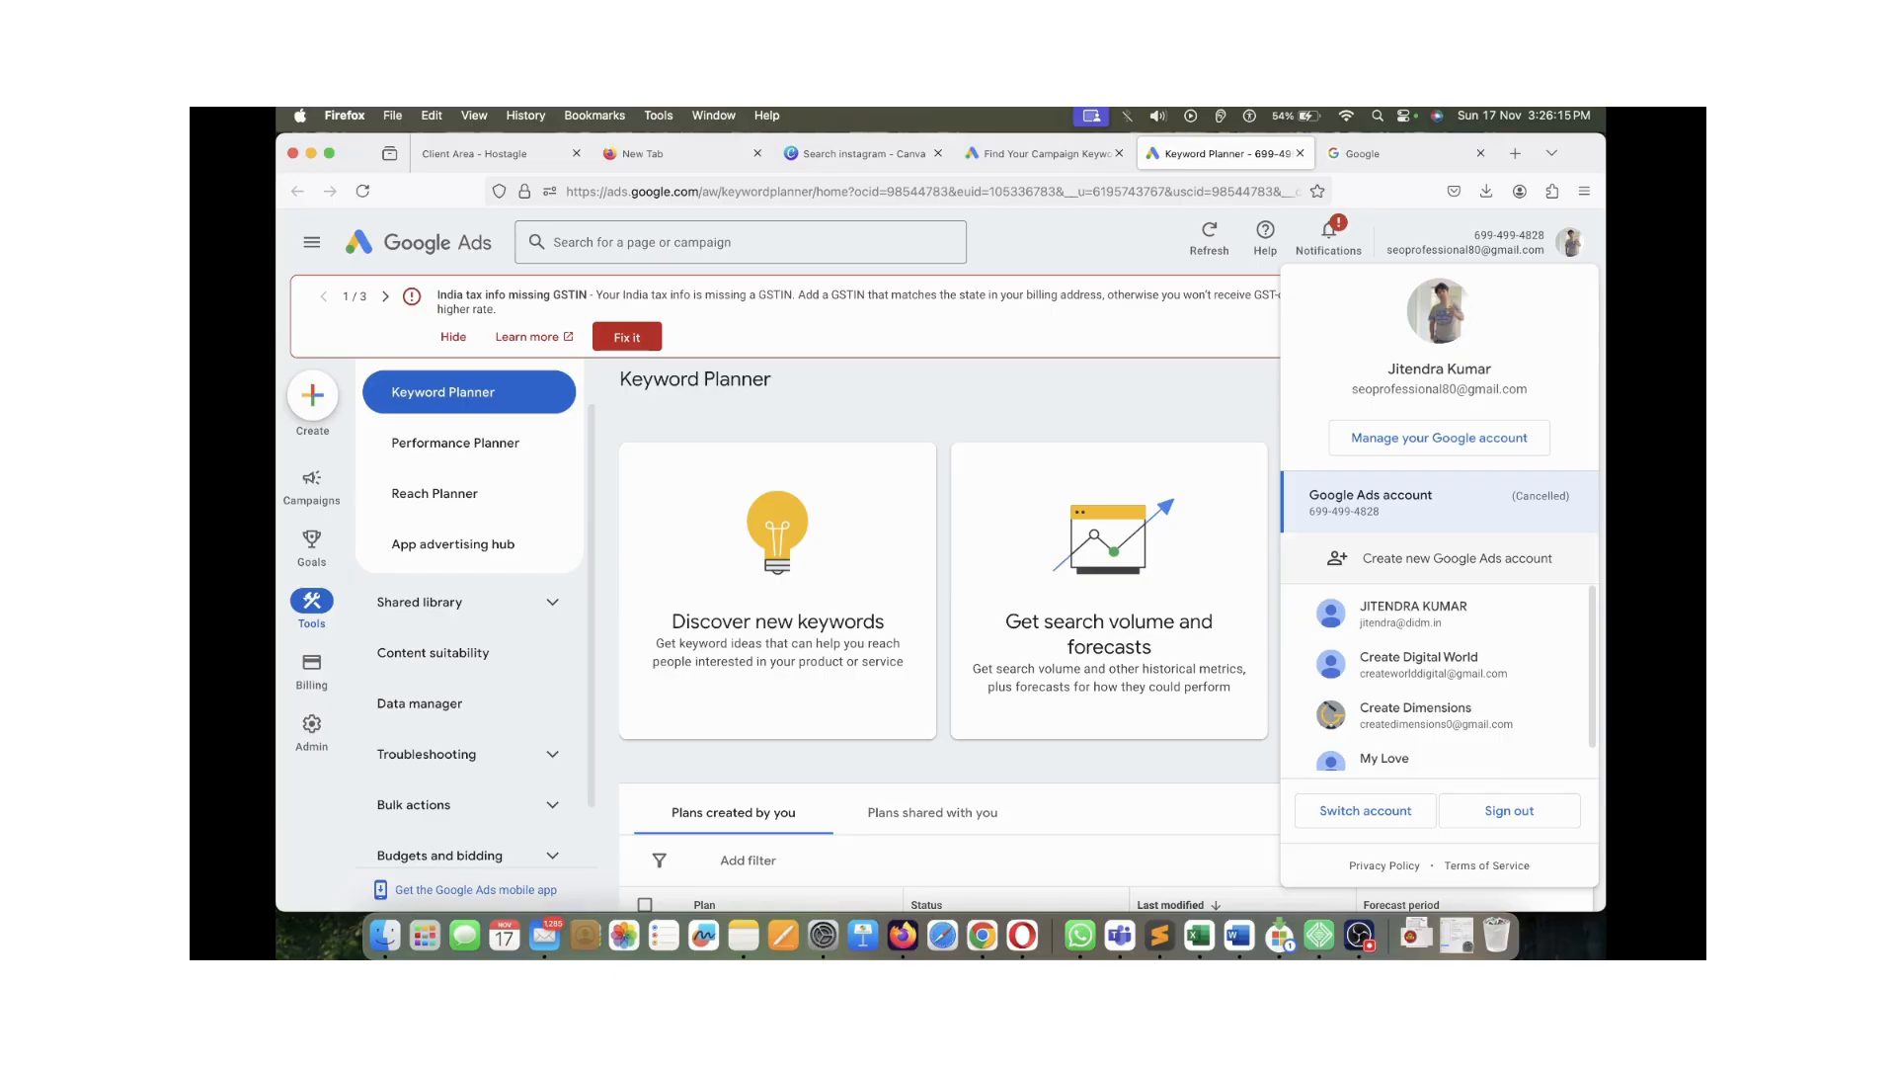
{"action": "scroll", "coordinate": [1432, 681], "scroll_direction": "down", "scroll_amount": 1}
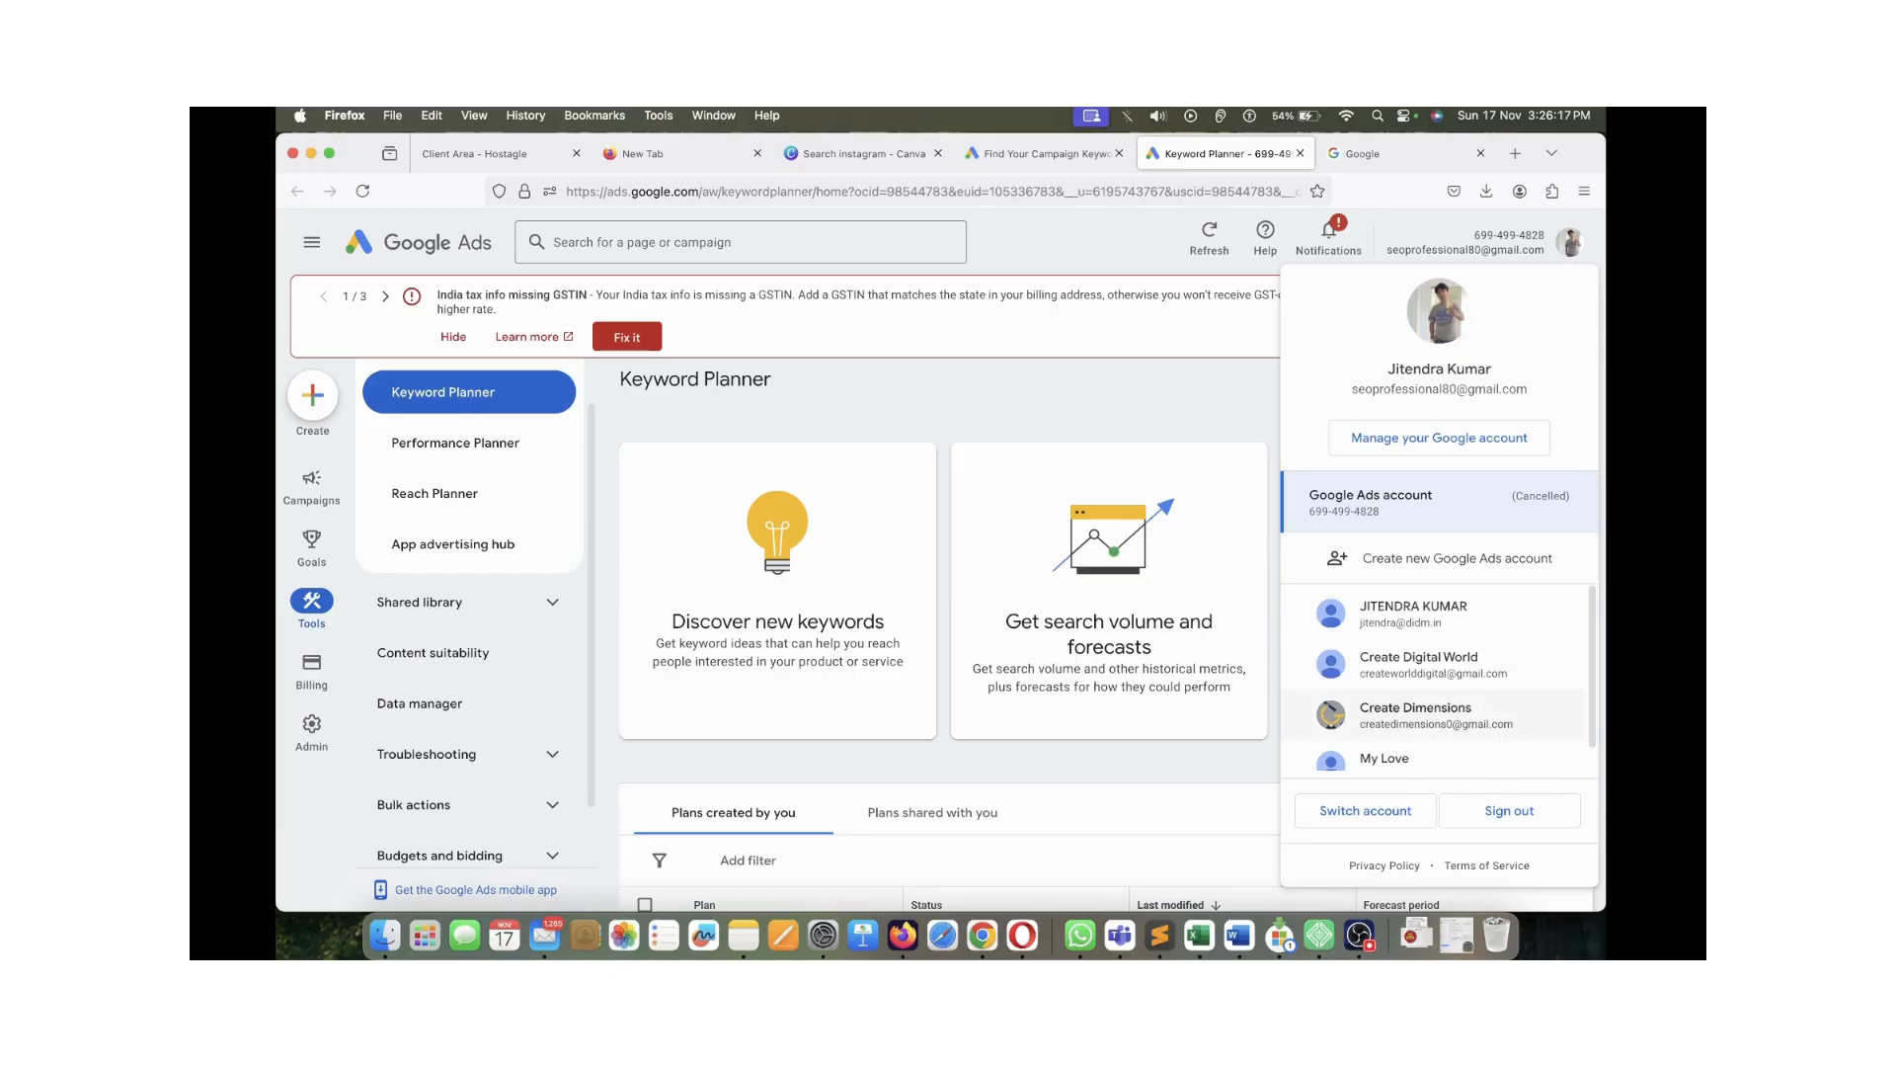
{"action": "scroll", "coordinate": [1433, 726], "scroll_direction": "up", "scroll_amount": 1}
{"action": "scroll", "coordinate": [1432, 664], "scroll_direction": "down", "scroll_amount": 1}
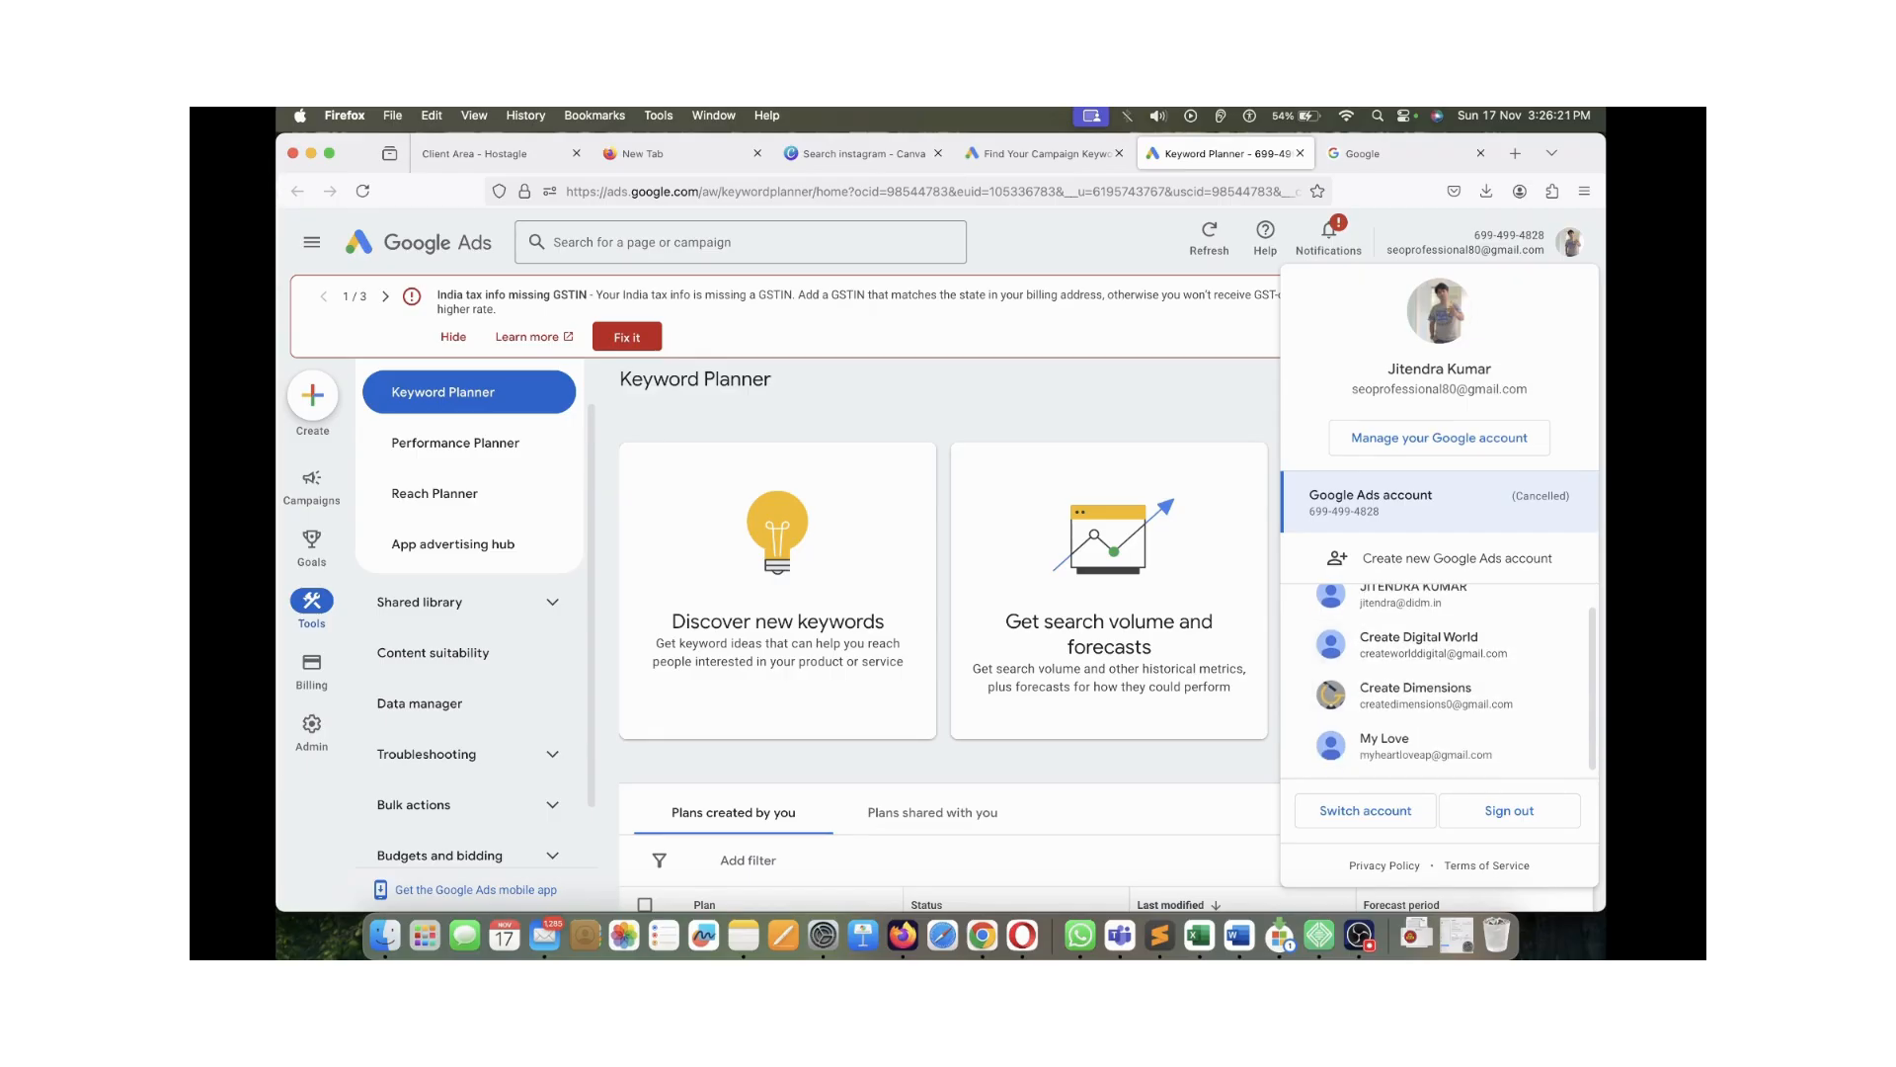
{"action": "left_click", "coordinate": [1125, 892]}
Move to Chrome and close its Yahoo keyword planner results tab
{"action": "left_click", "coordinate": [982, 935]}
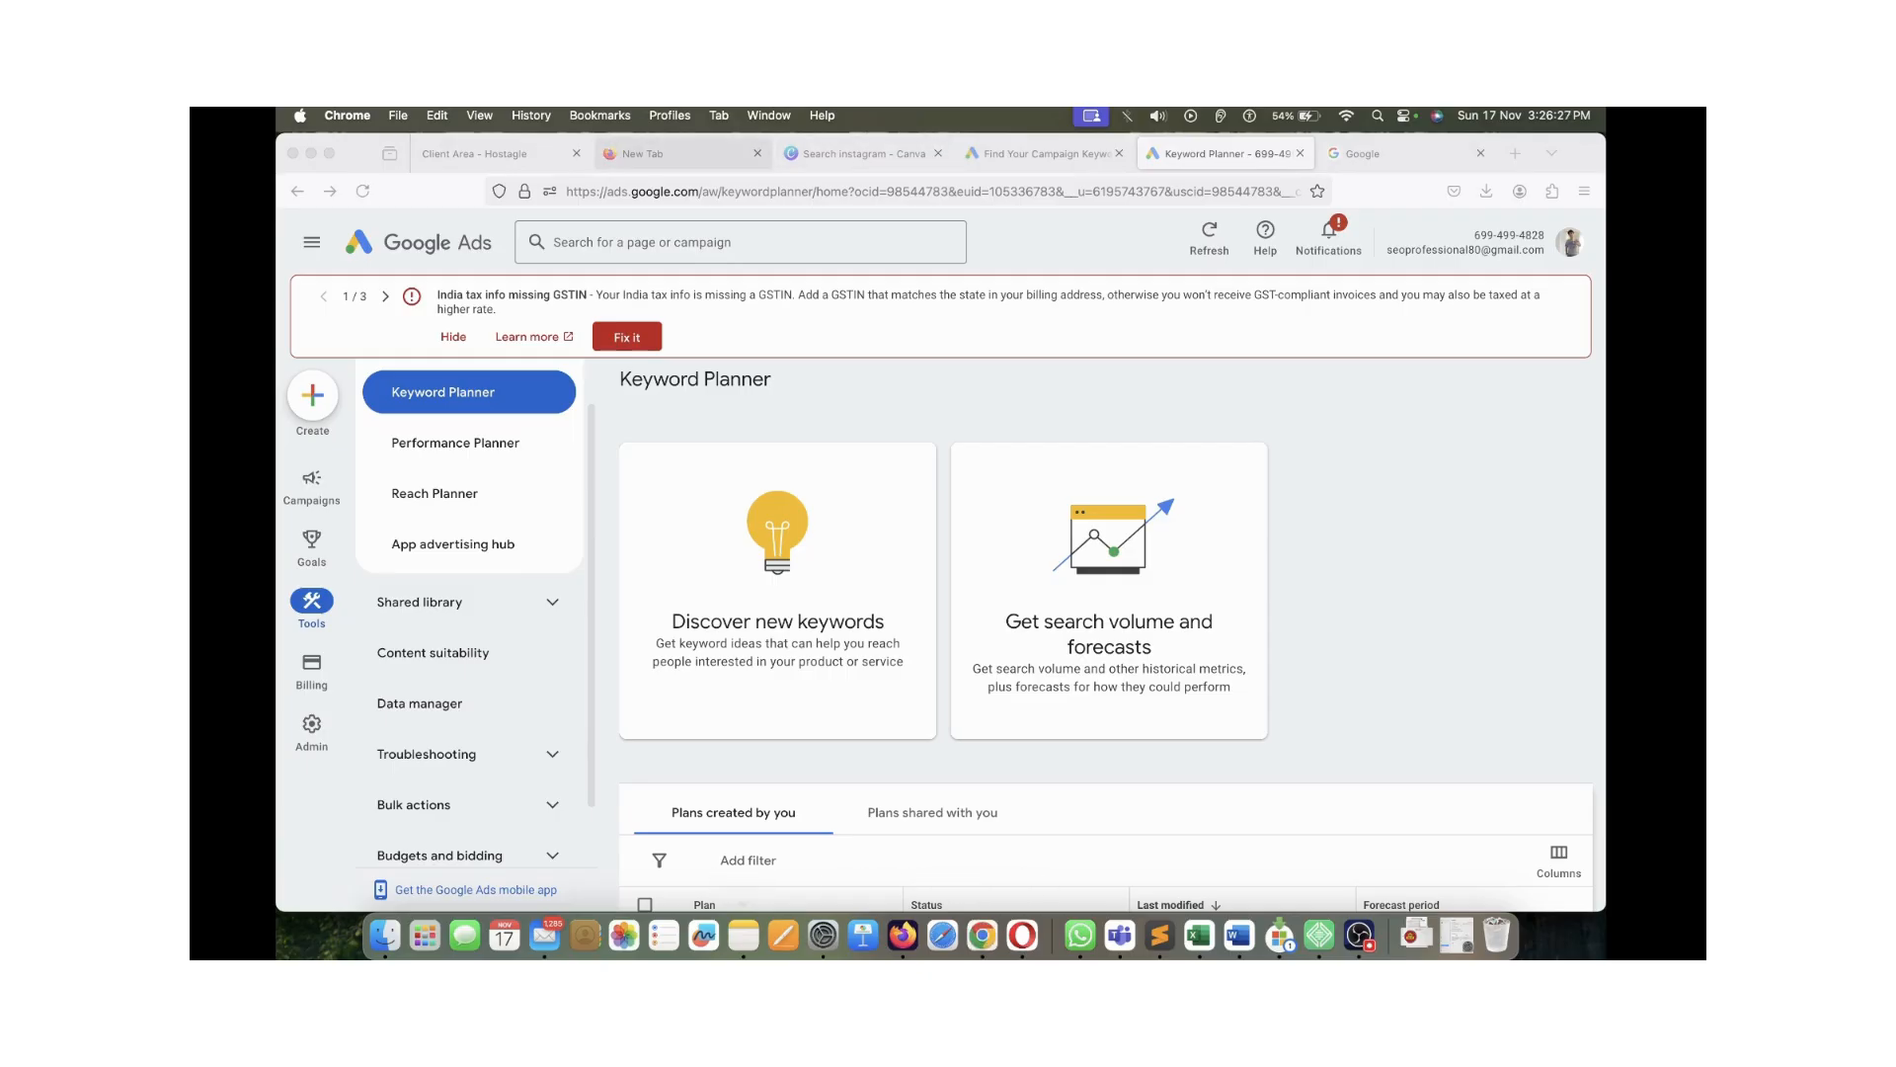
{"action": "left_click", "coordinate": [839, 390]}
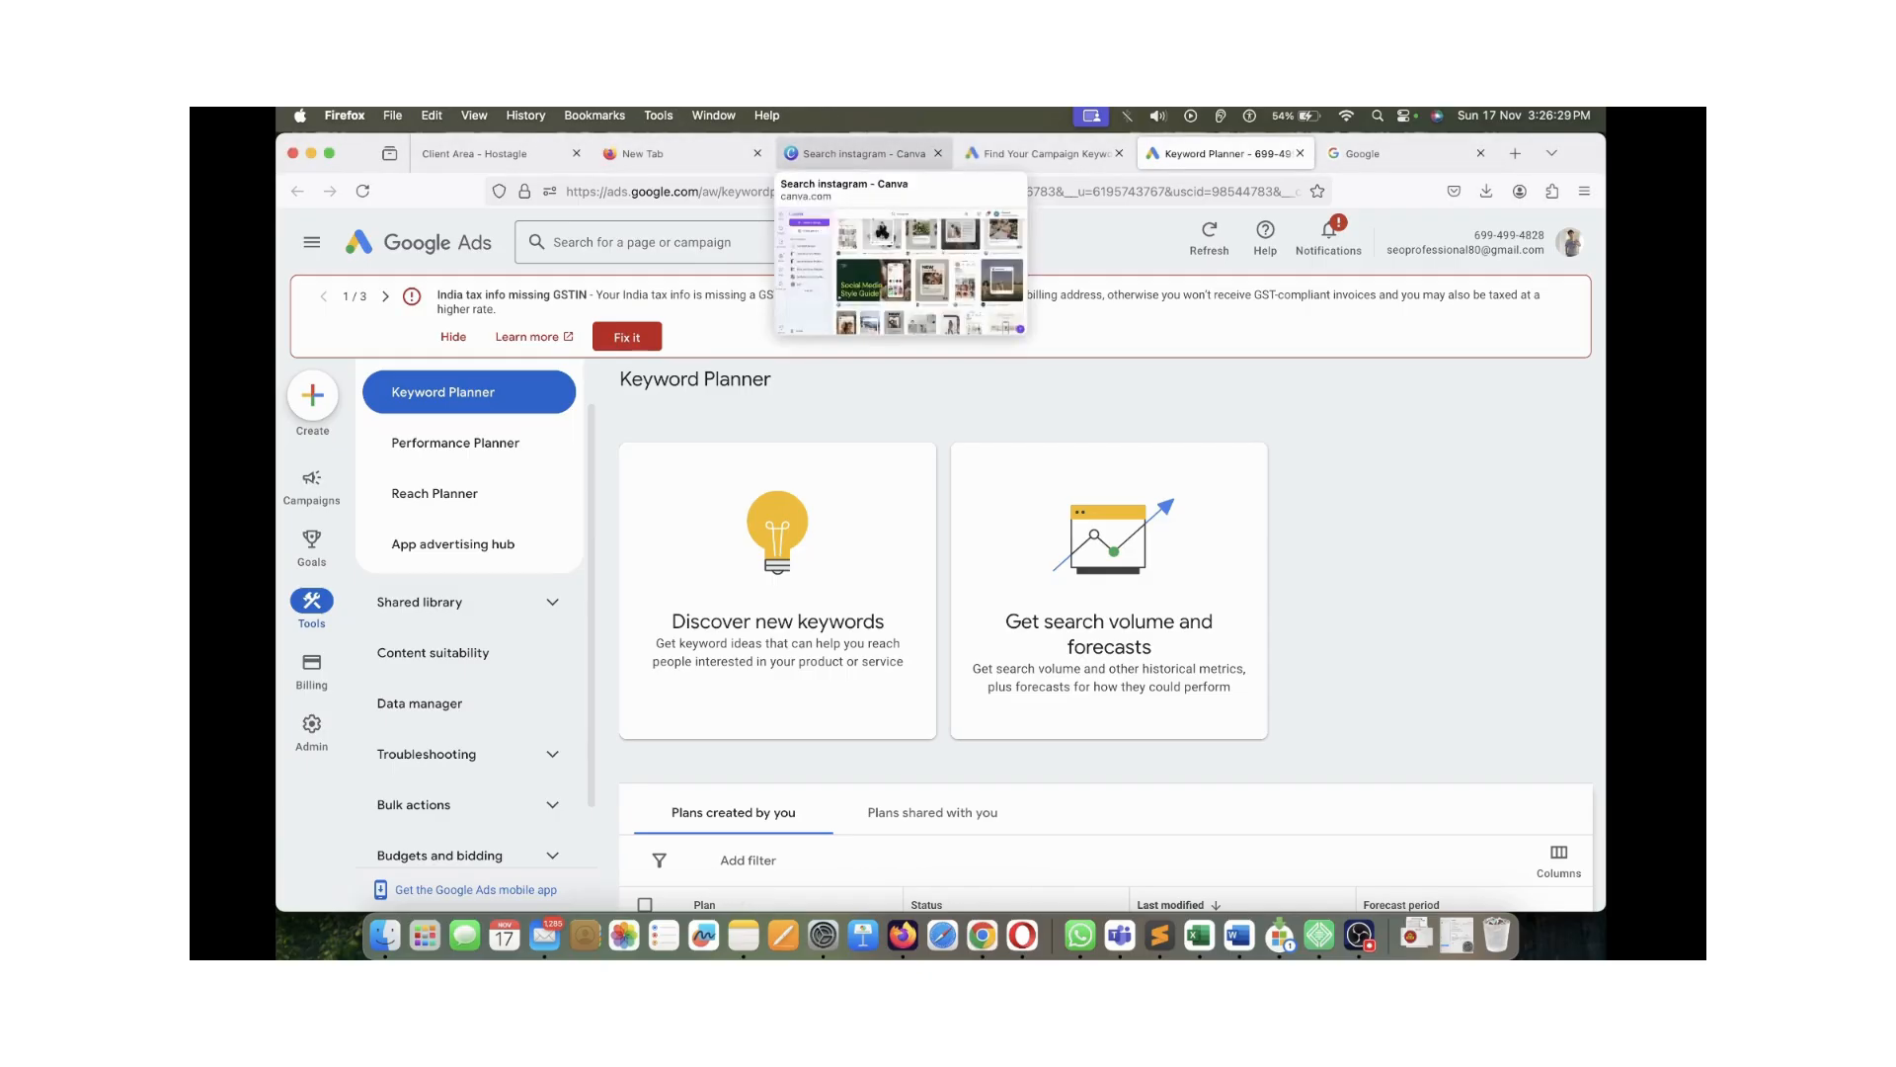
{"action": "left_click", "coordinate": [981, 935]}
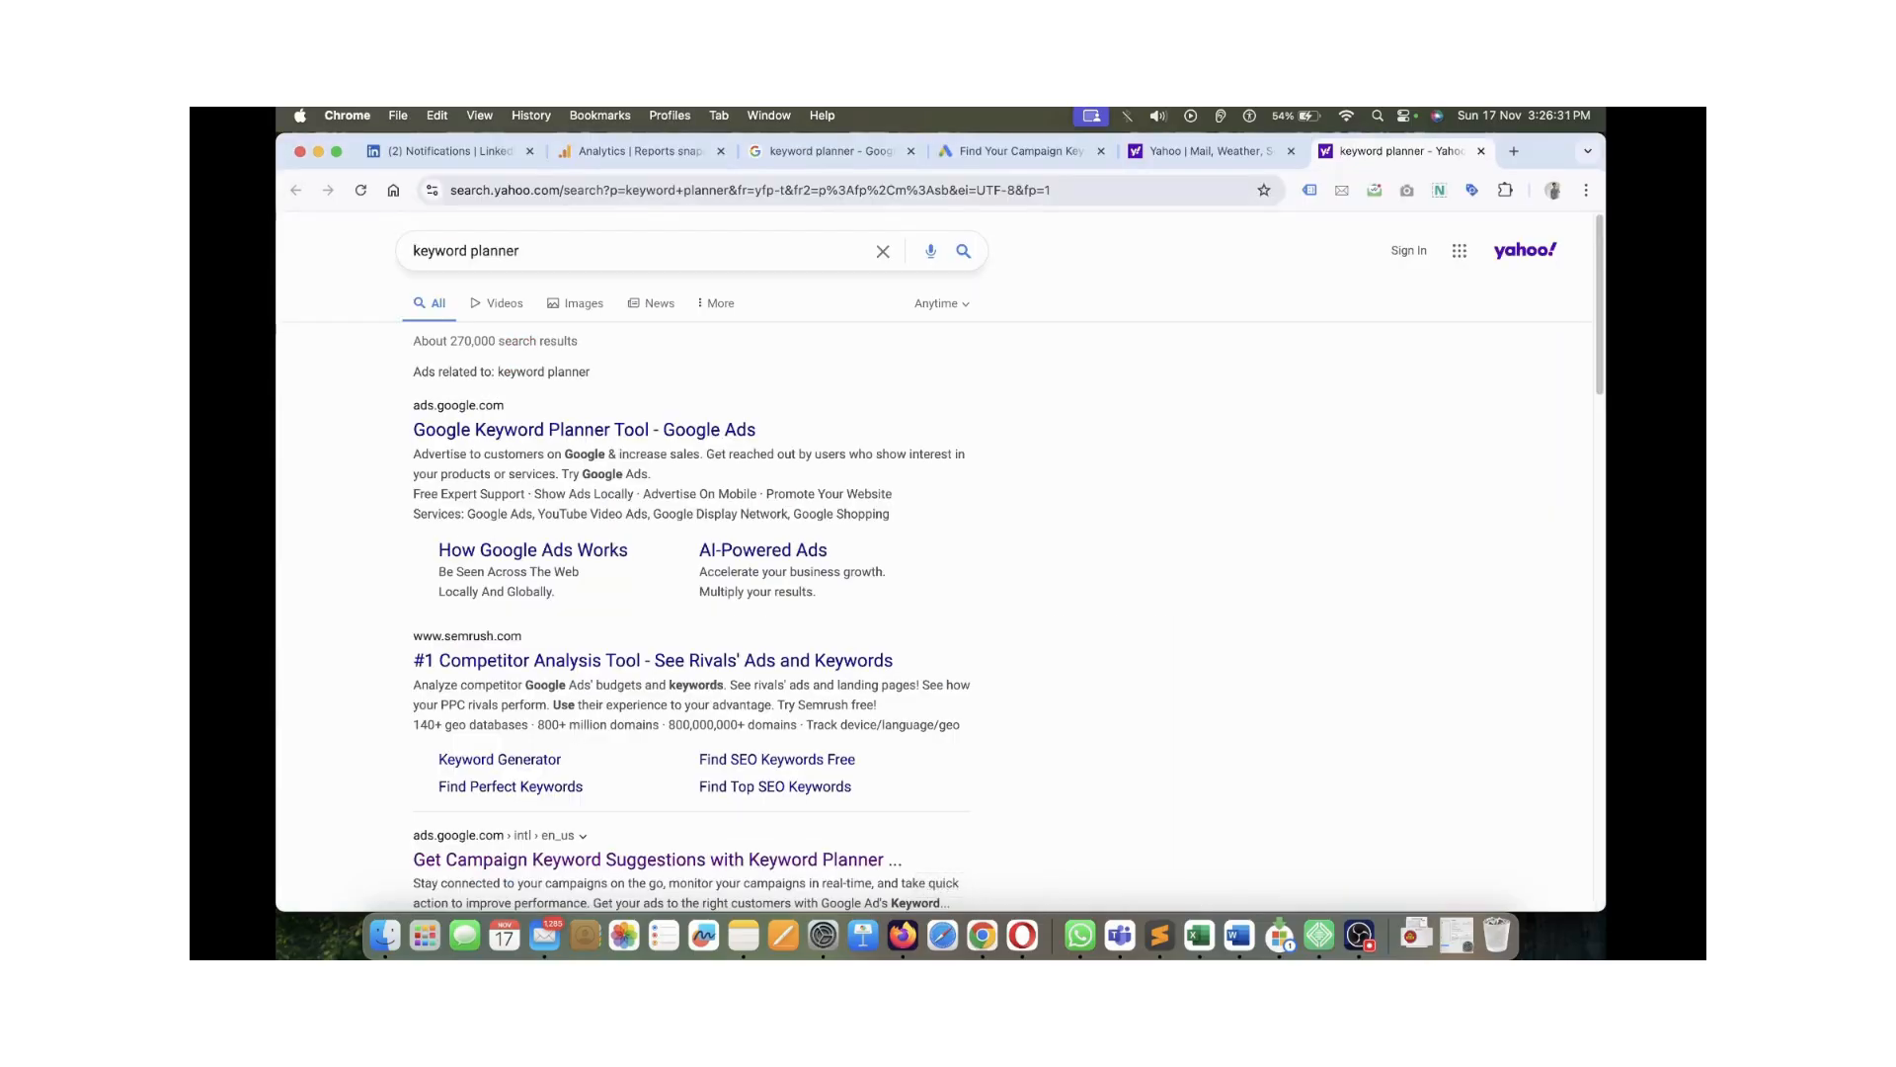
{"action": "key", "text": "super+w"}
{"action": "key", "text": "super+w"}
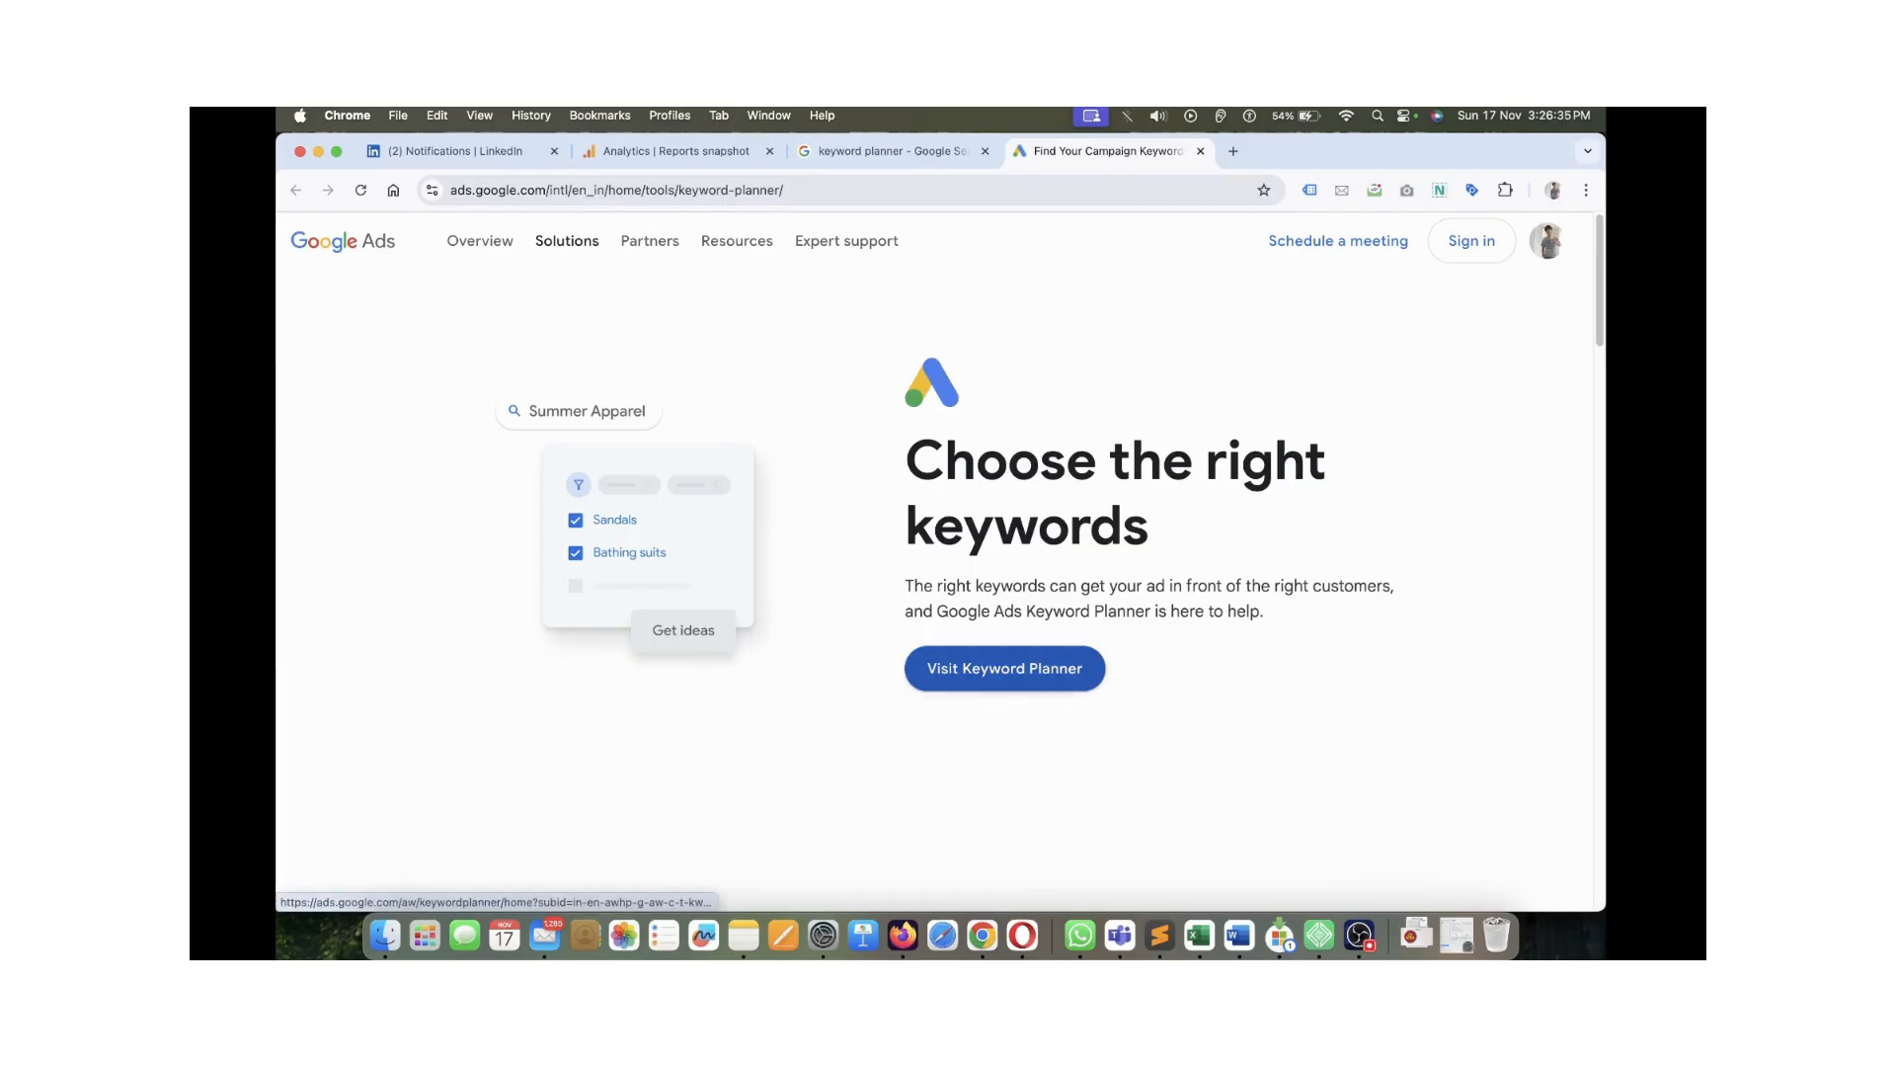
Open Keyword Planner and switch to the other Google account
{"action": "left_click", "coordinate": [1005, 668]}
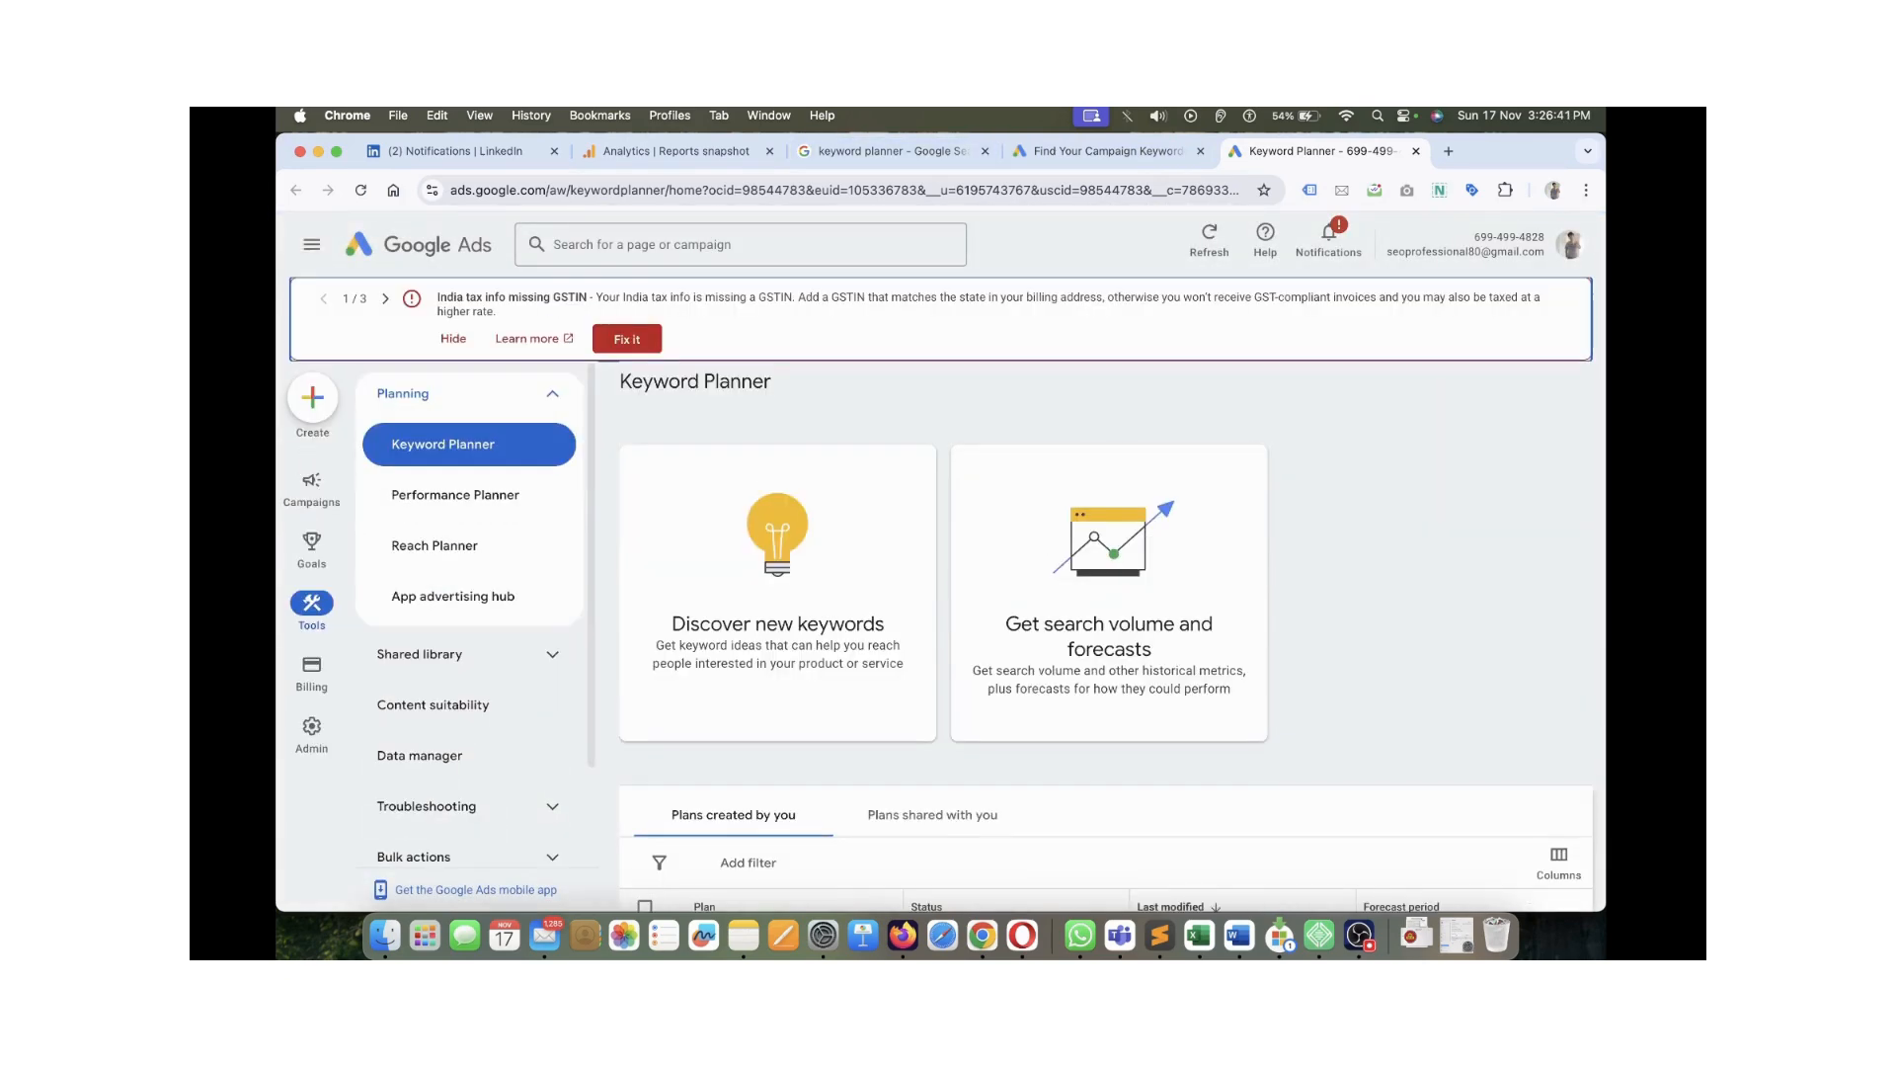
{"action": "left_click", "coordinate": [1571, 244]}
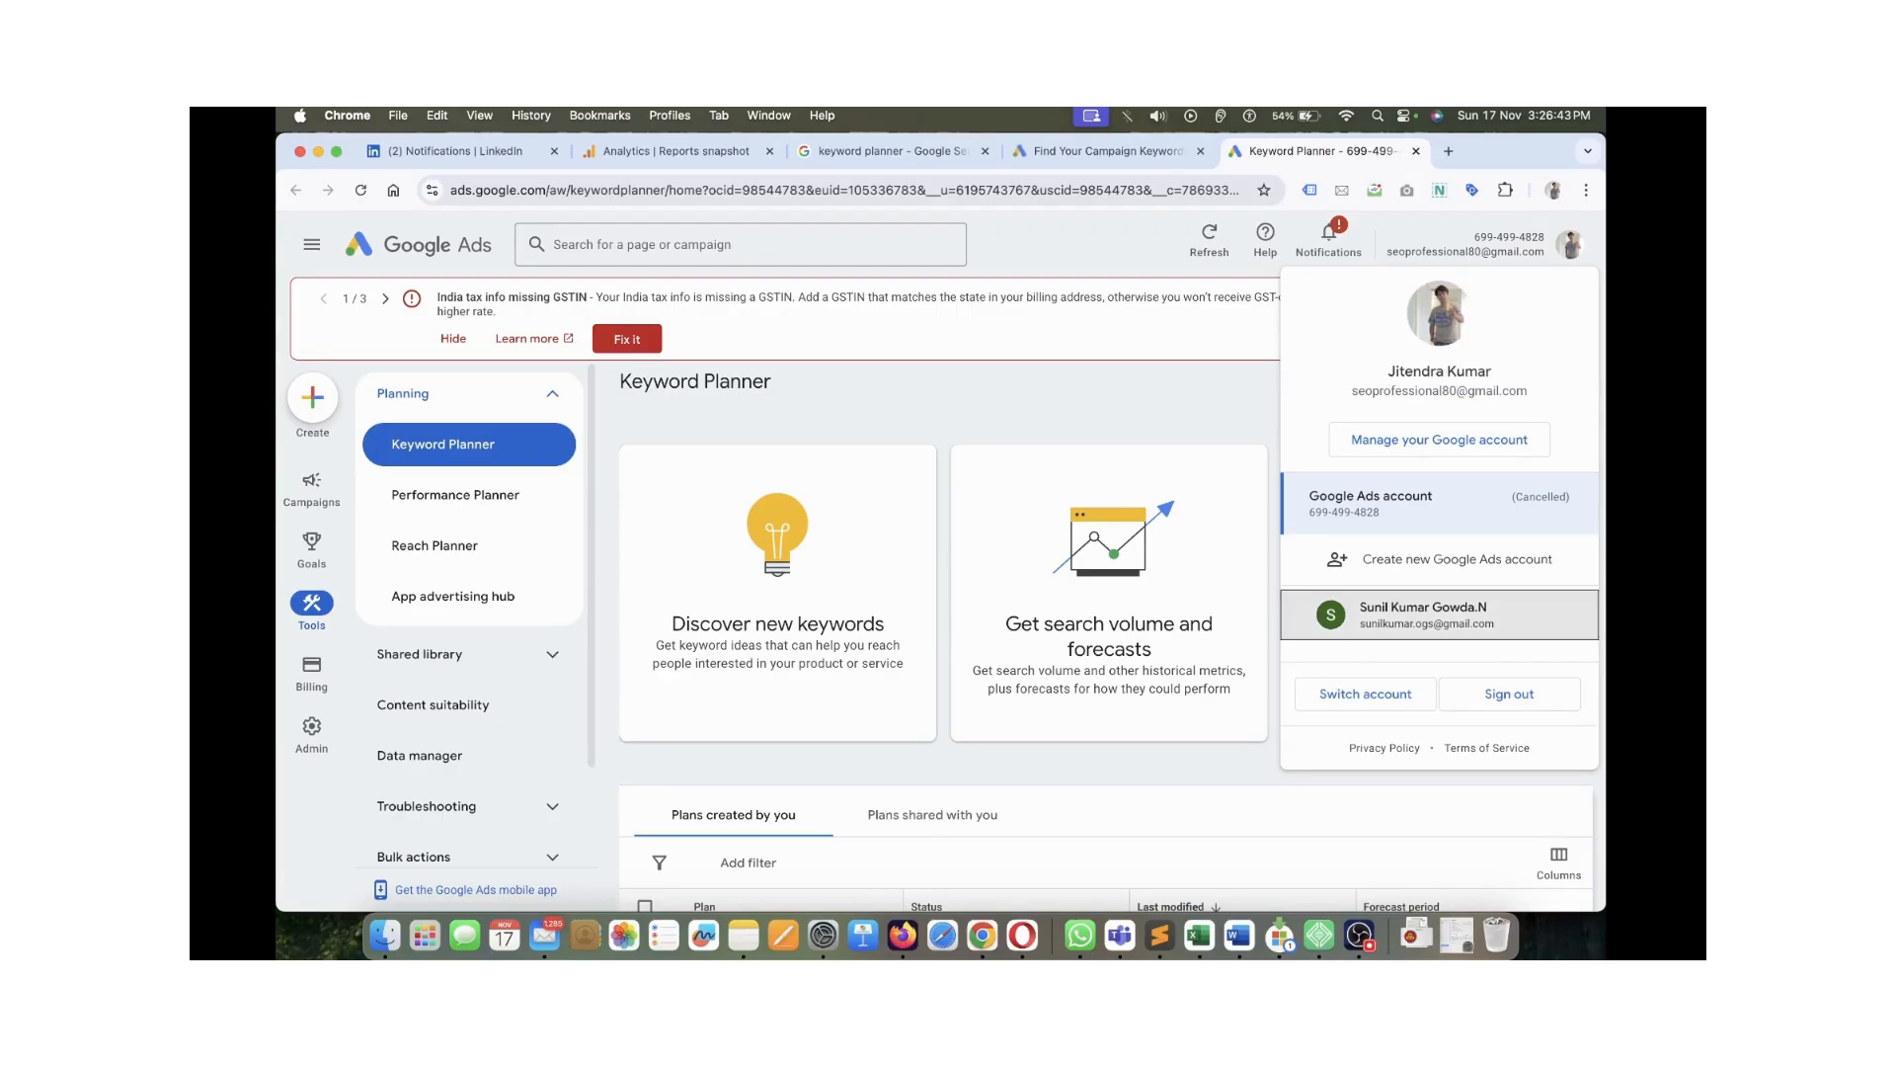
{"action": "left_click", "coordinate": [1422, 614]}
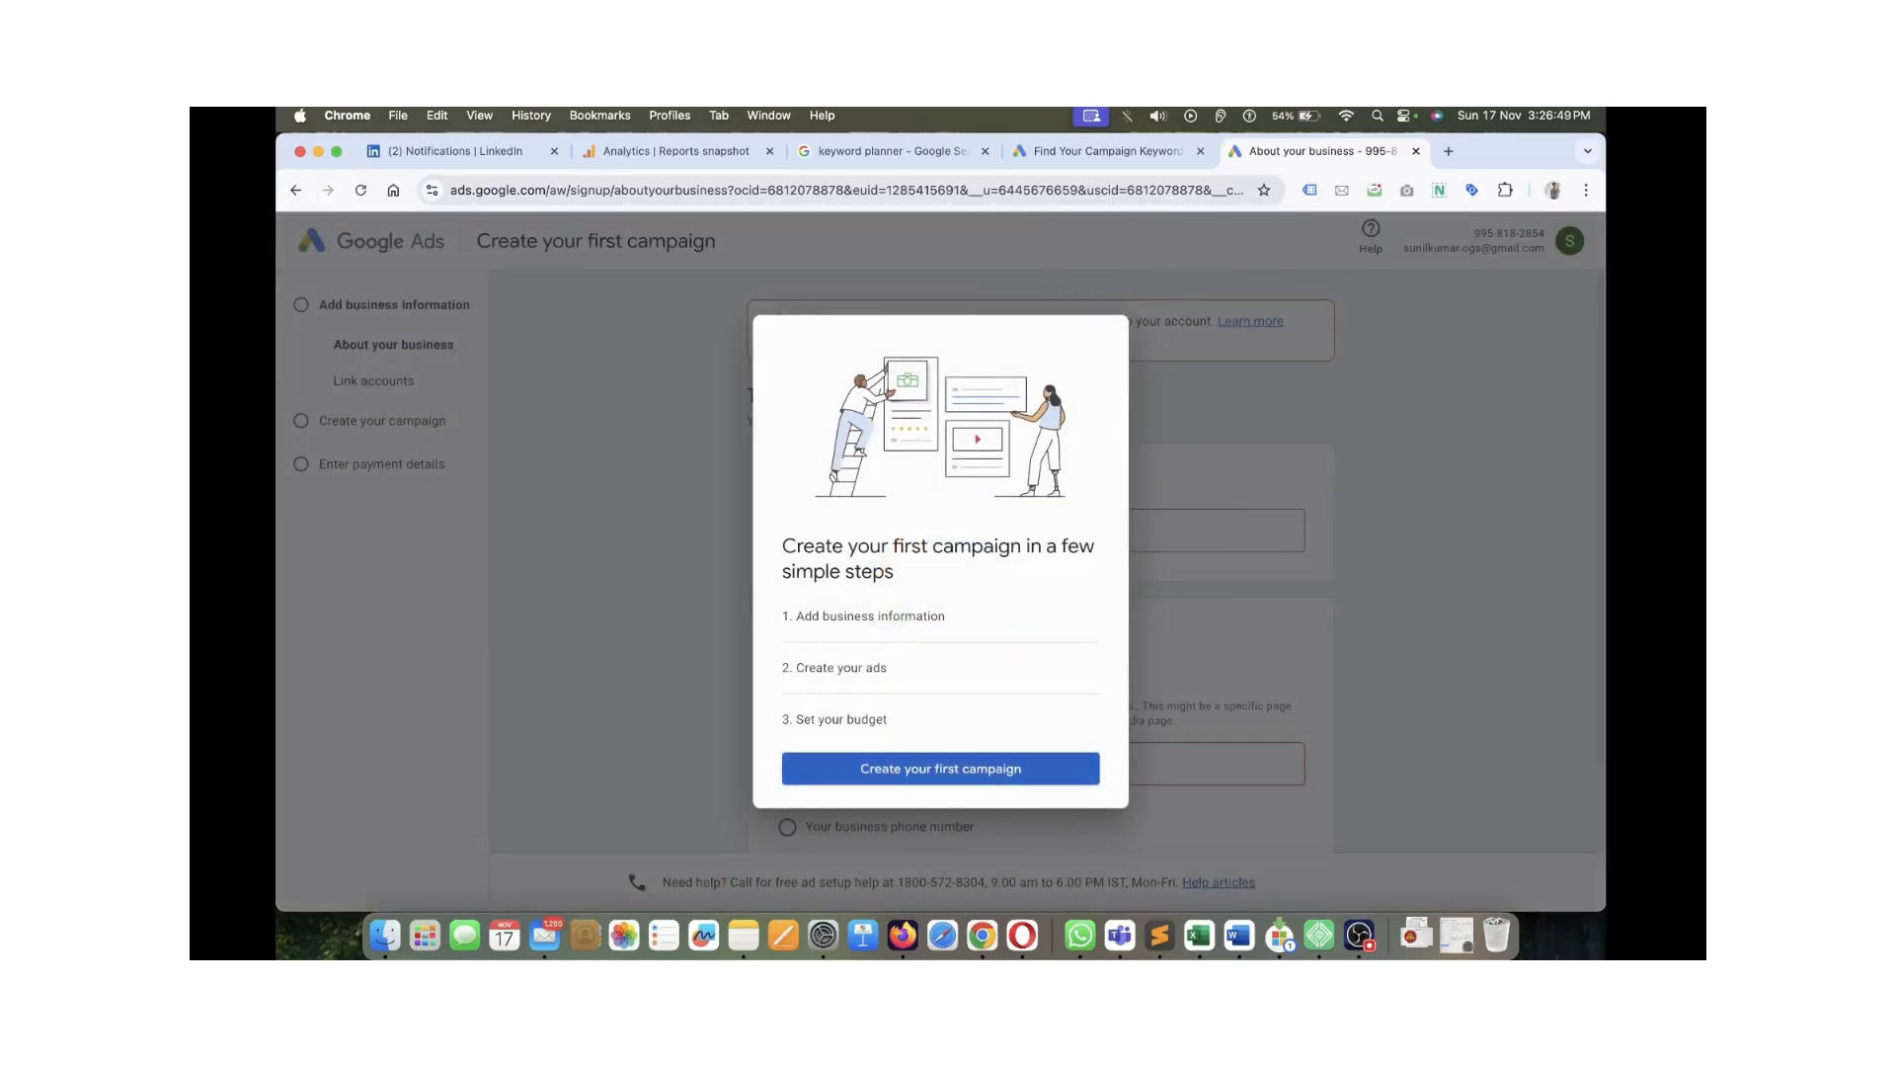
Leave the campaign introduction and switch Google Ads to the second Google account
{"action": "left_click", "coordinate": [940, 769]}
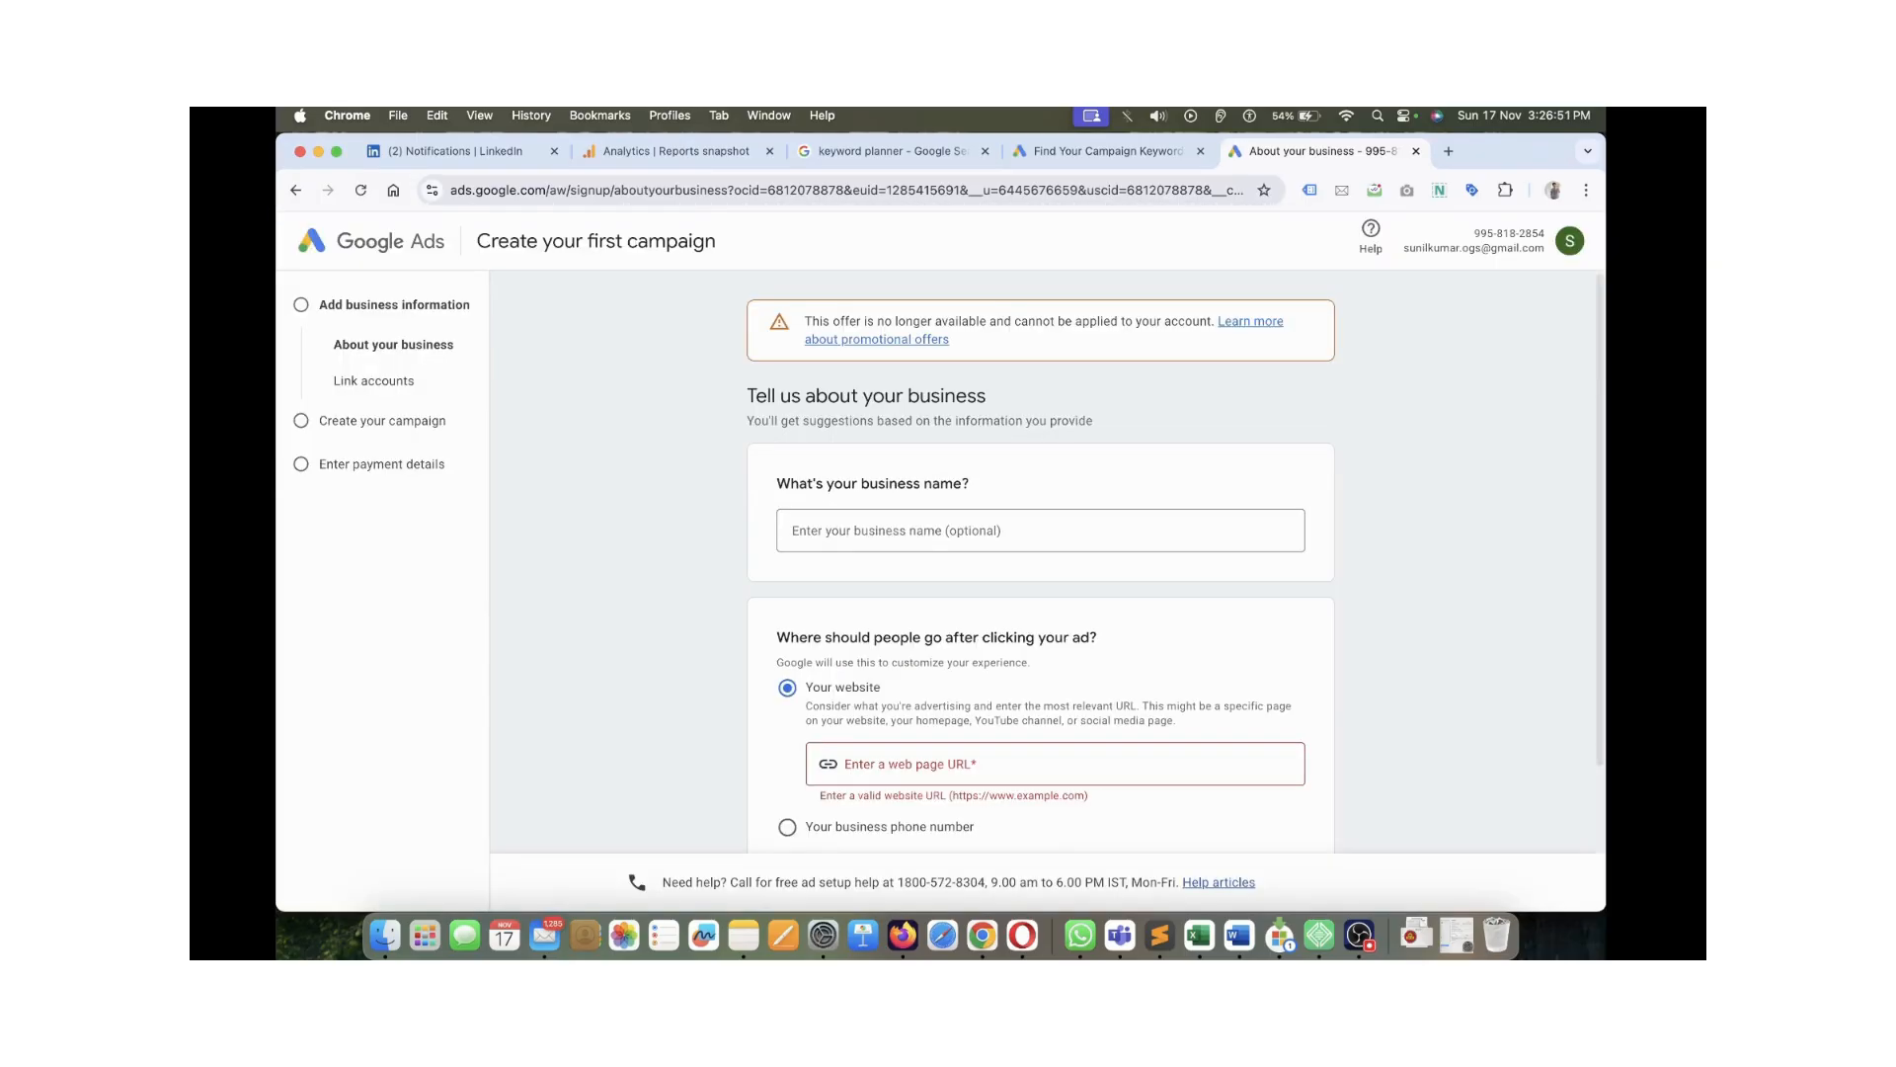
{"action": "left_click", "coordinate": [297, 191]}
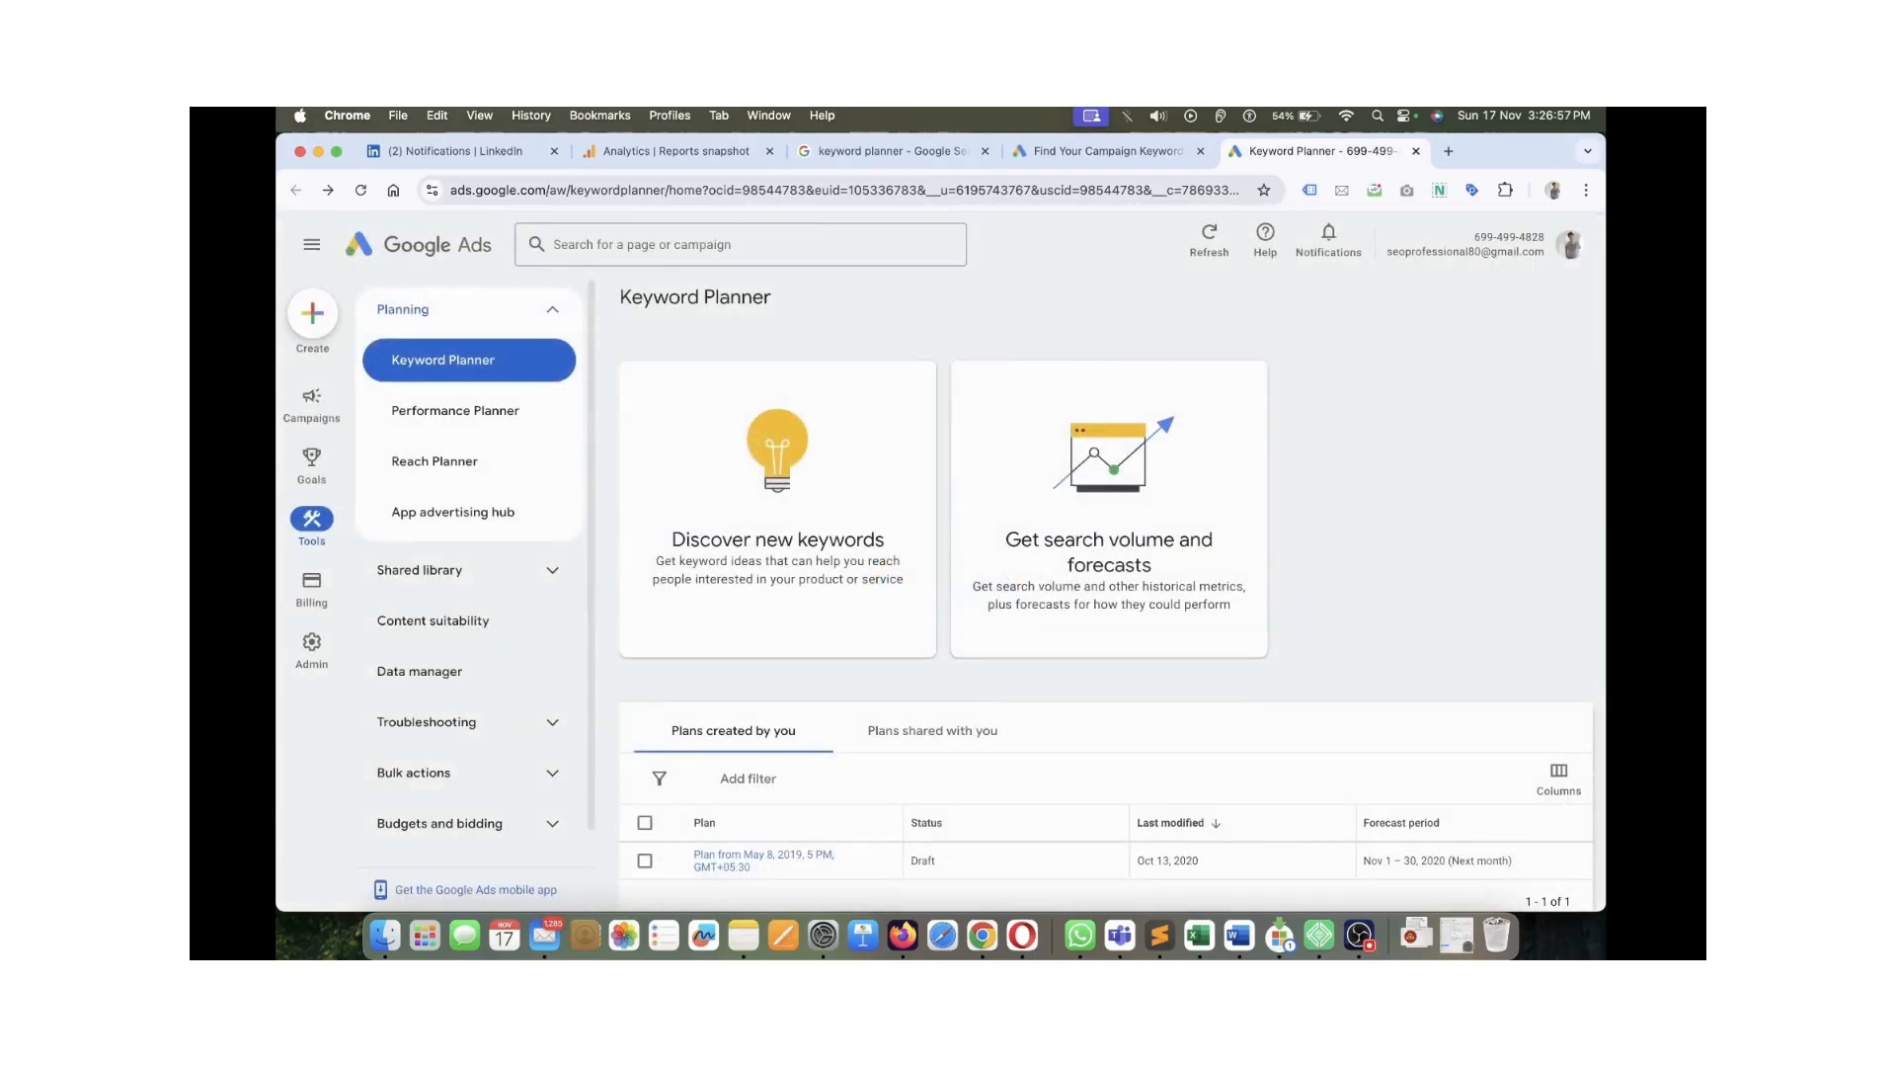
{"action": "left_click", "coordinate": [1569, 245]}
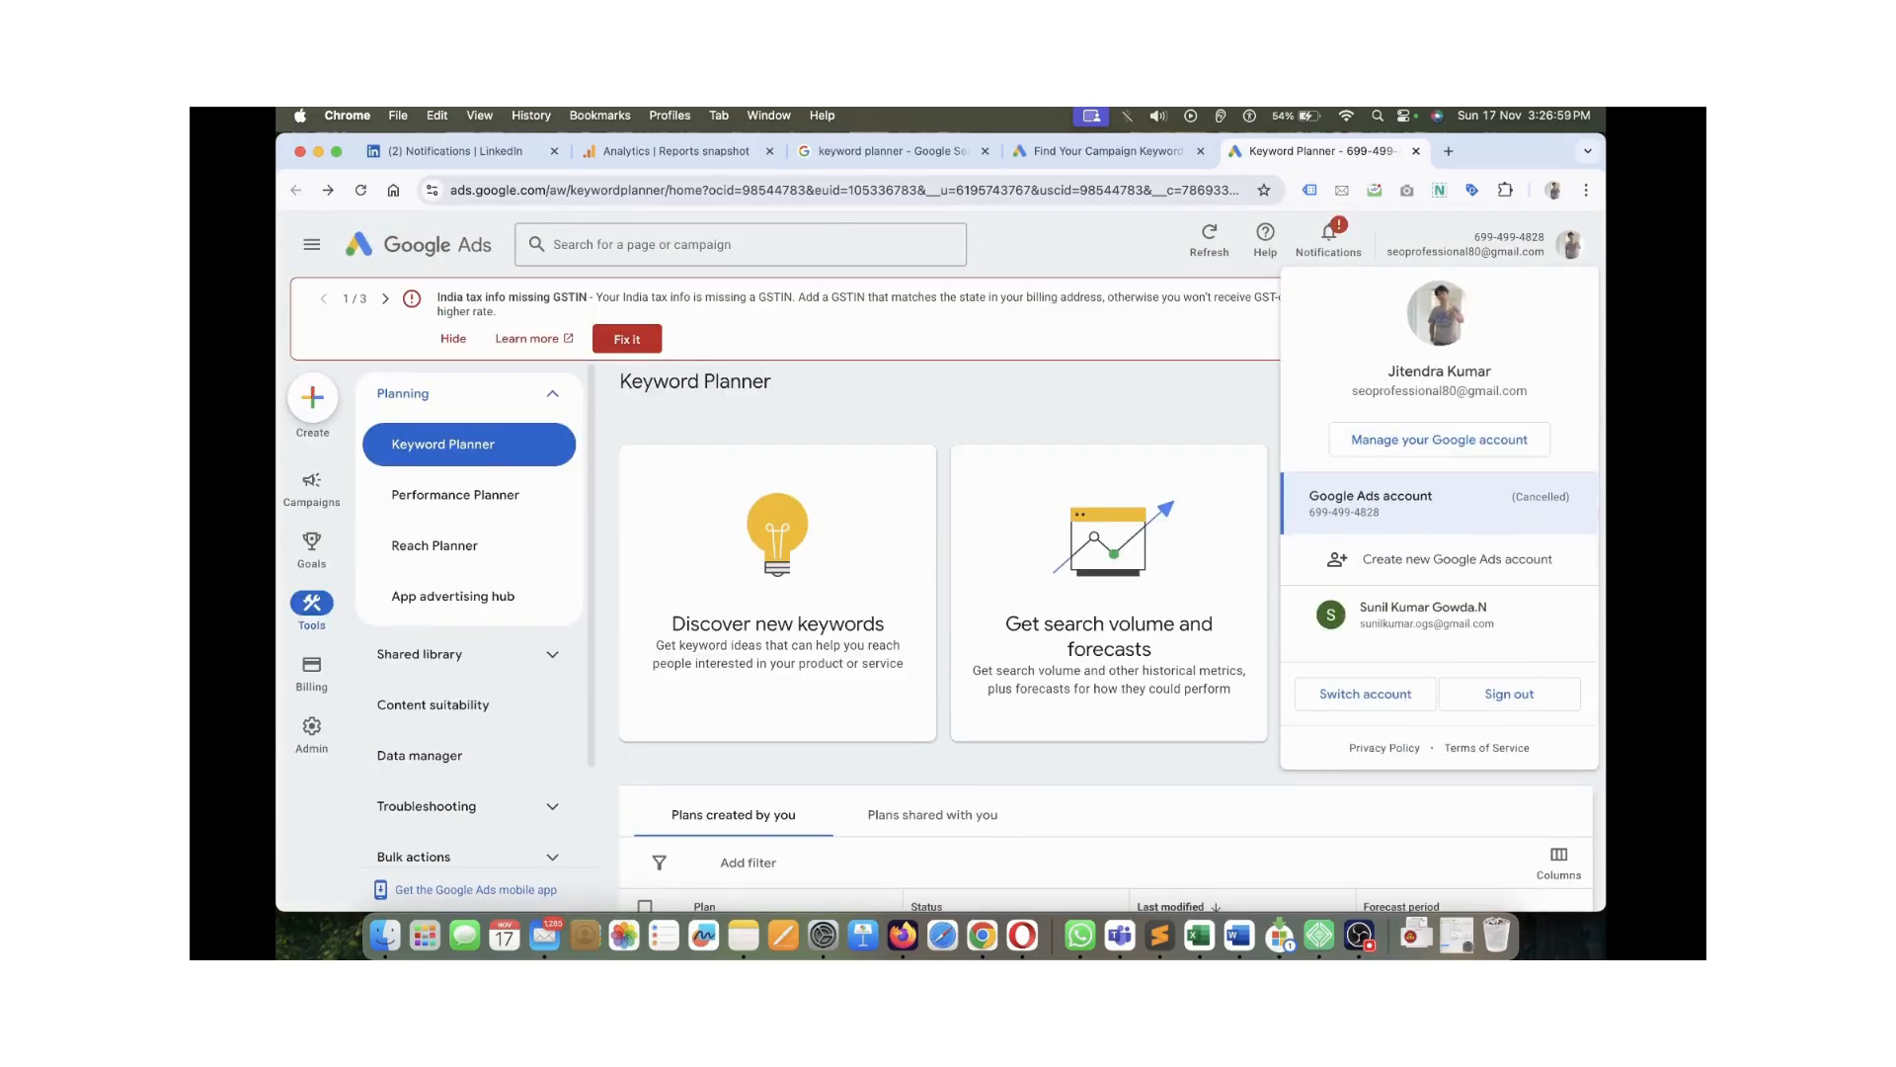
{"action": "left_click", "coordinate": [1427, 613]}
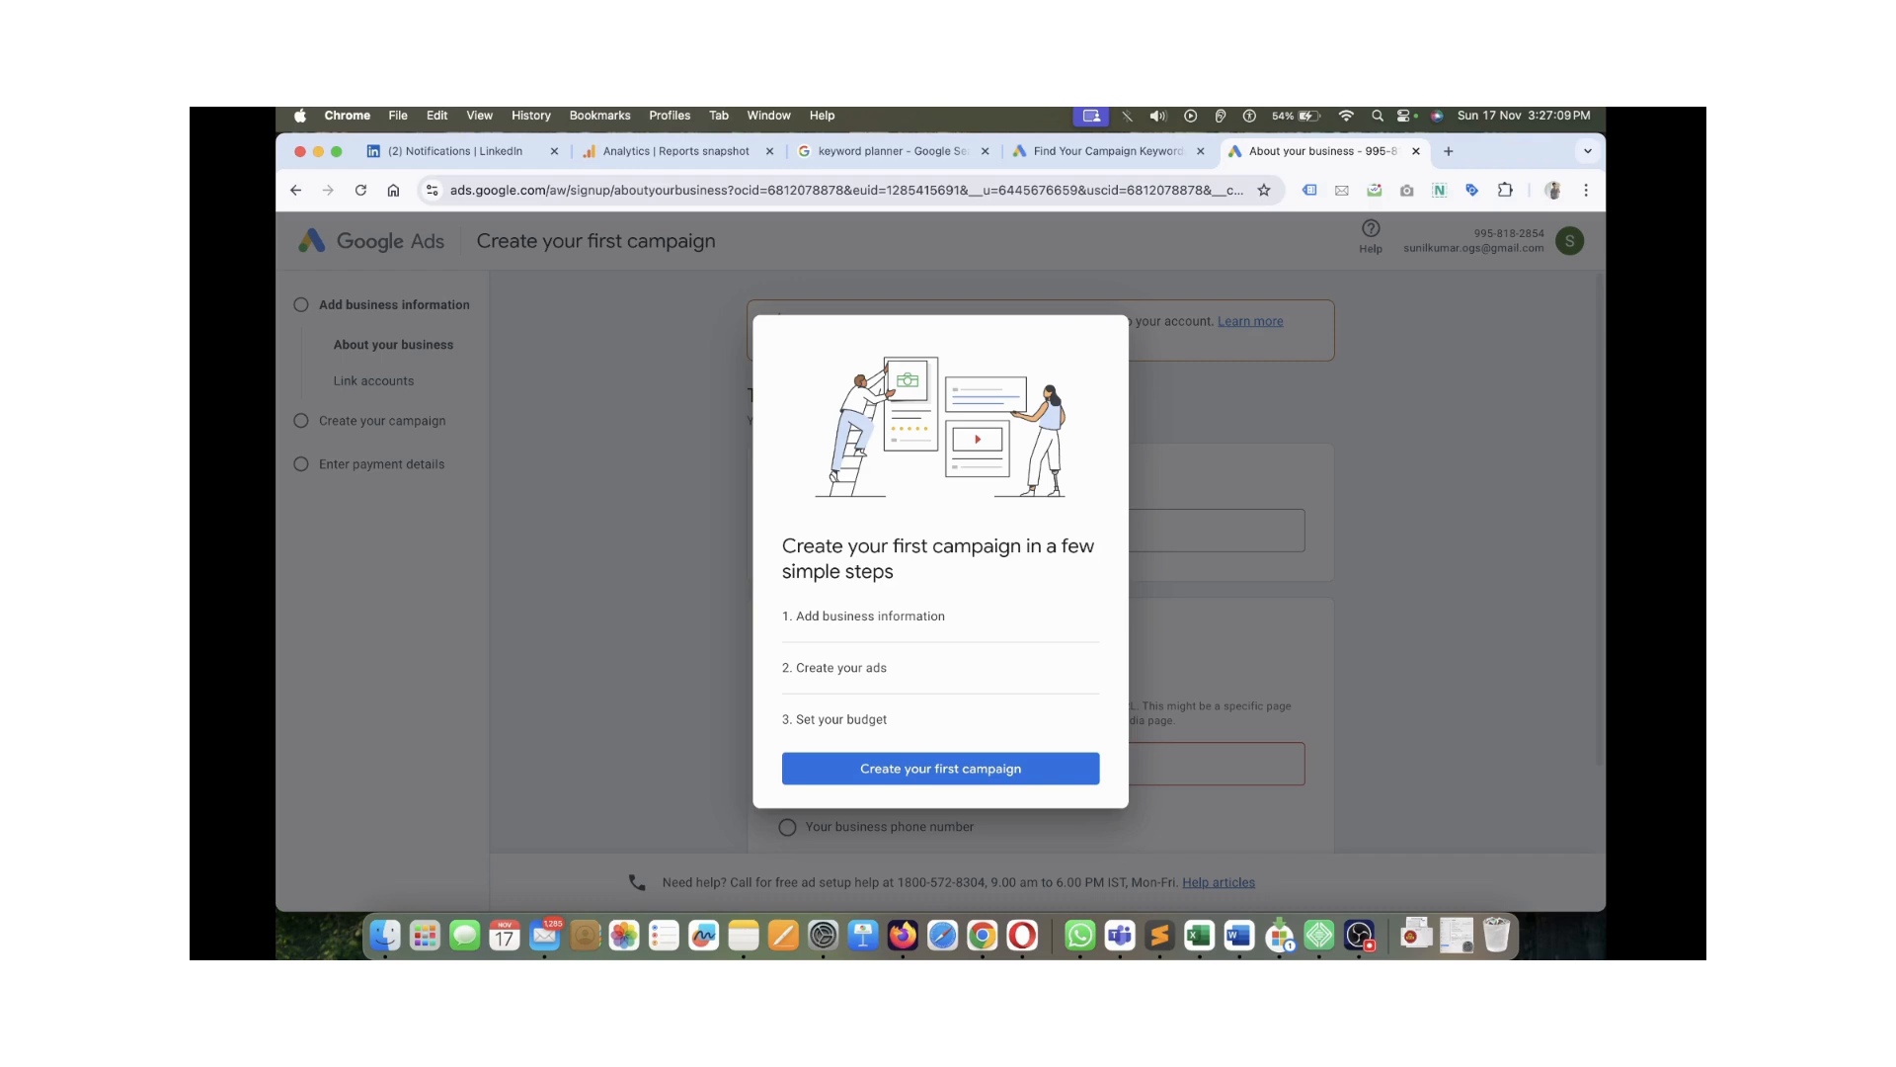
Dismiss the campaign introduction for the second account and select the business name field
{"action": "left_click_drag", "start_coordinate": [830, 572], "coordinate": [897, 573]}
{"action": "left_click", "coordinate": [897, 573]}
{"action": "left_click", "coordinate": [940, 768]}
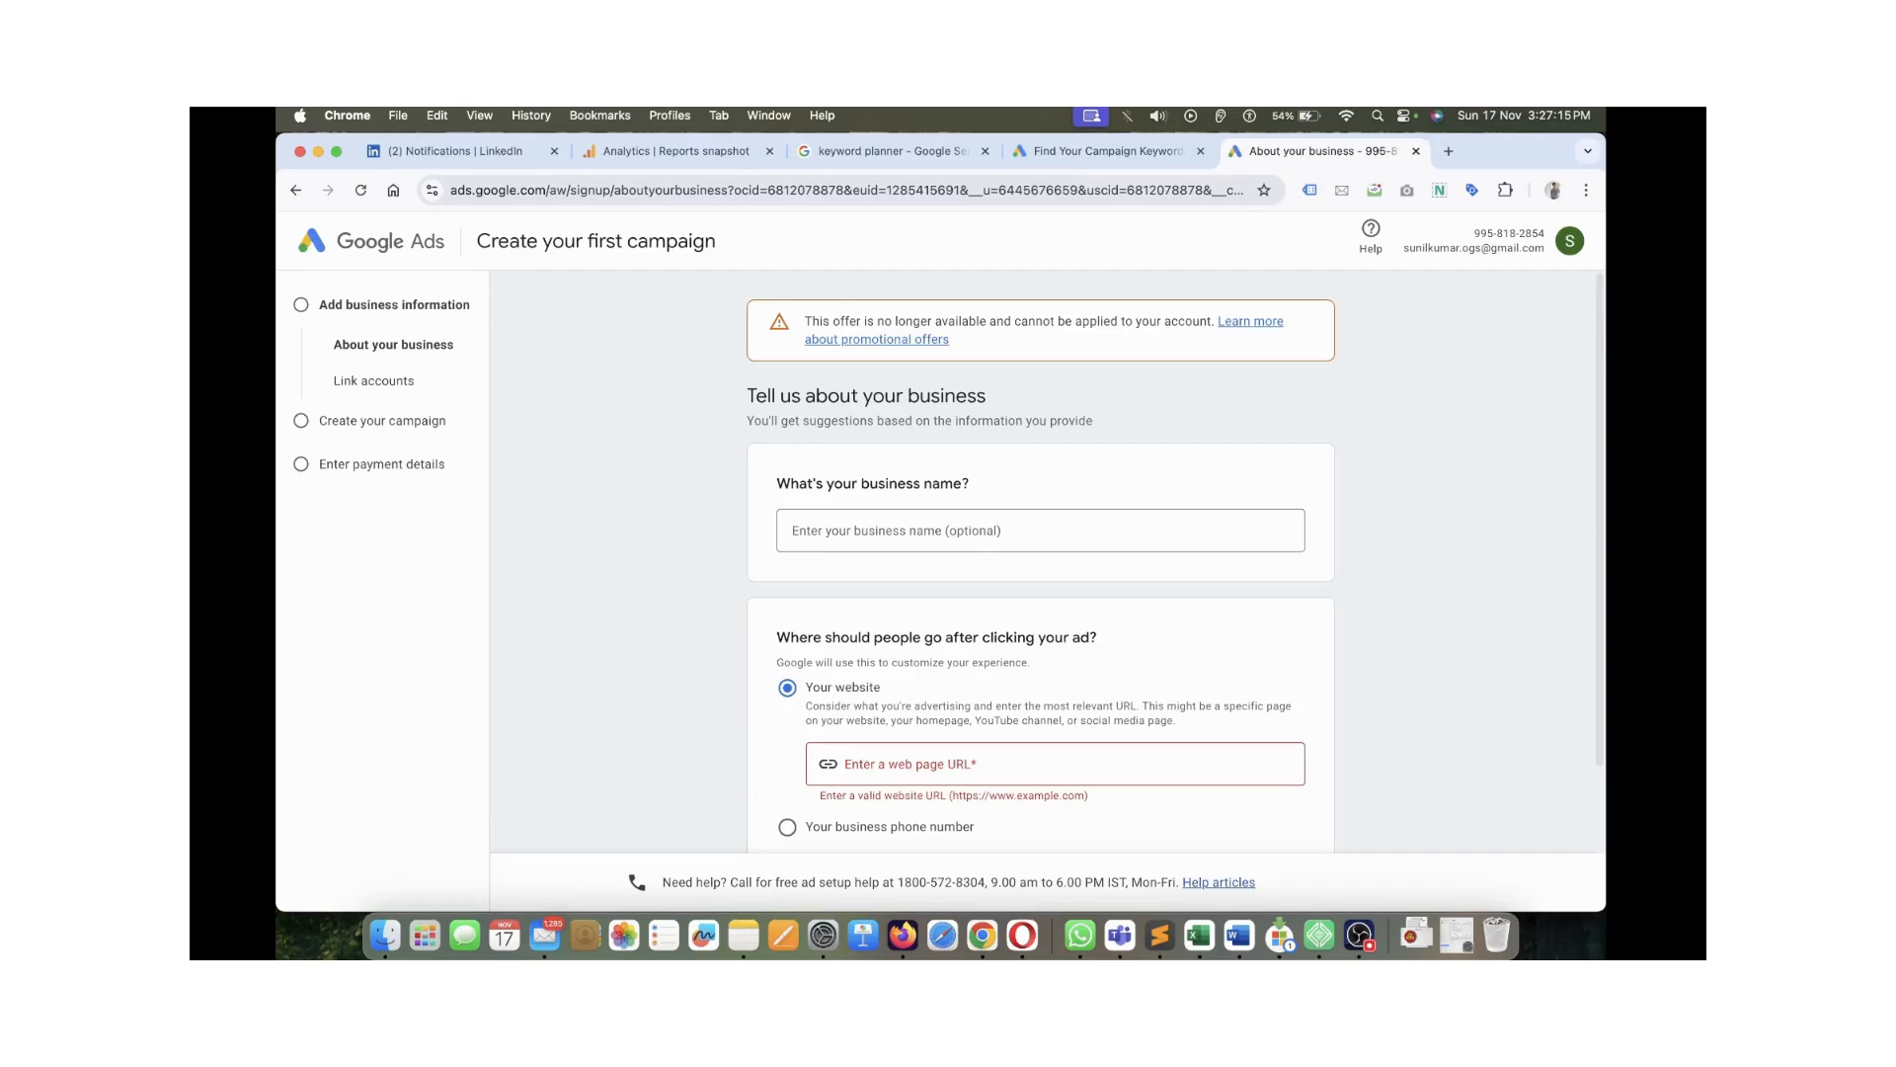
{"action": "scroll", "coordinate": [1042, 593], "scroll_direction": "down", "scroll_amount": 2}
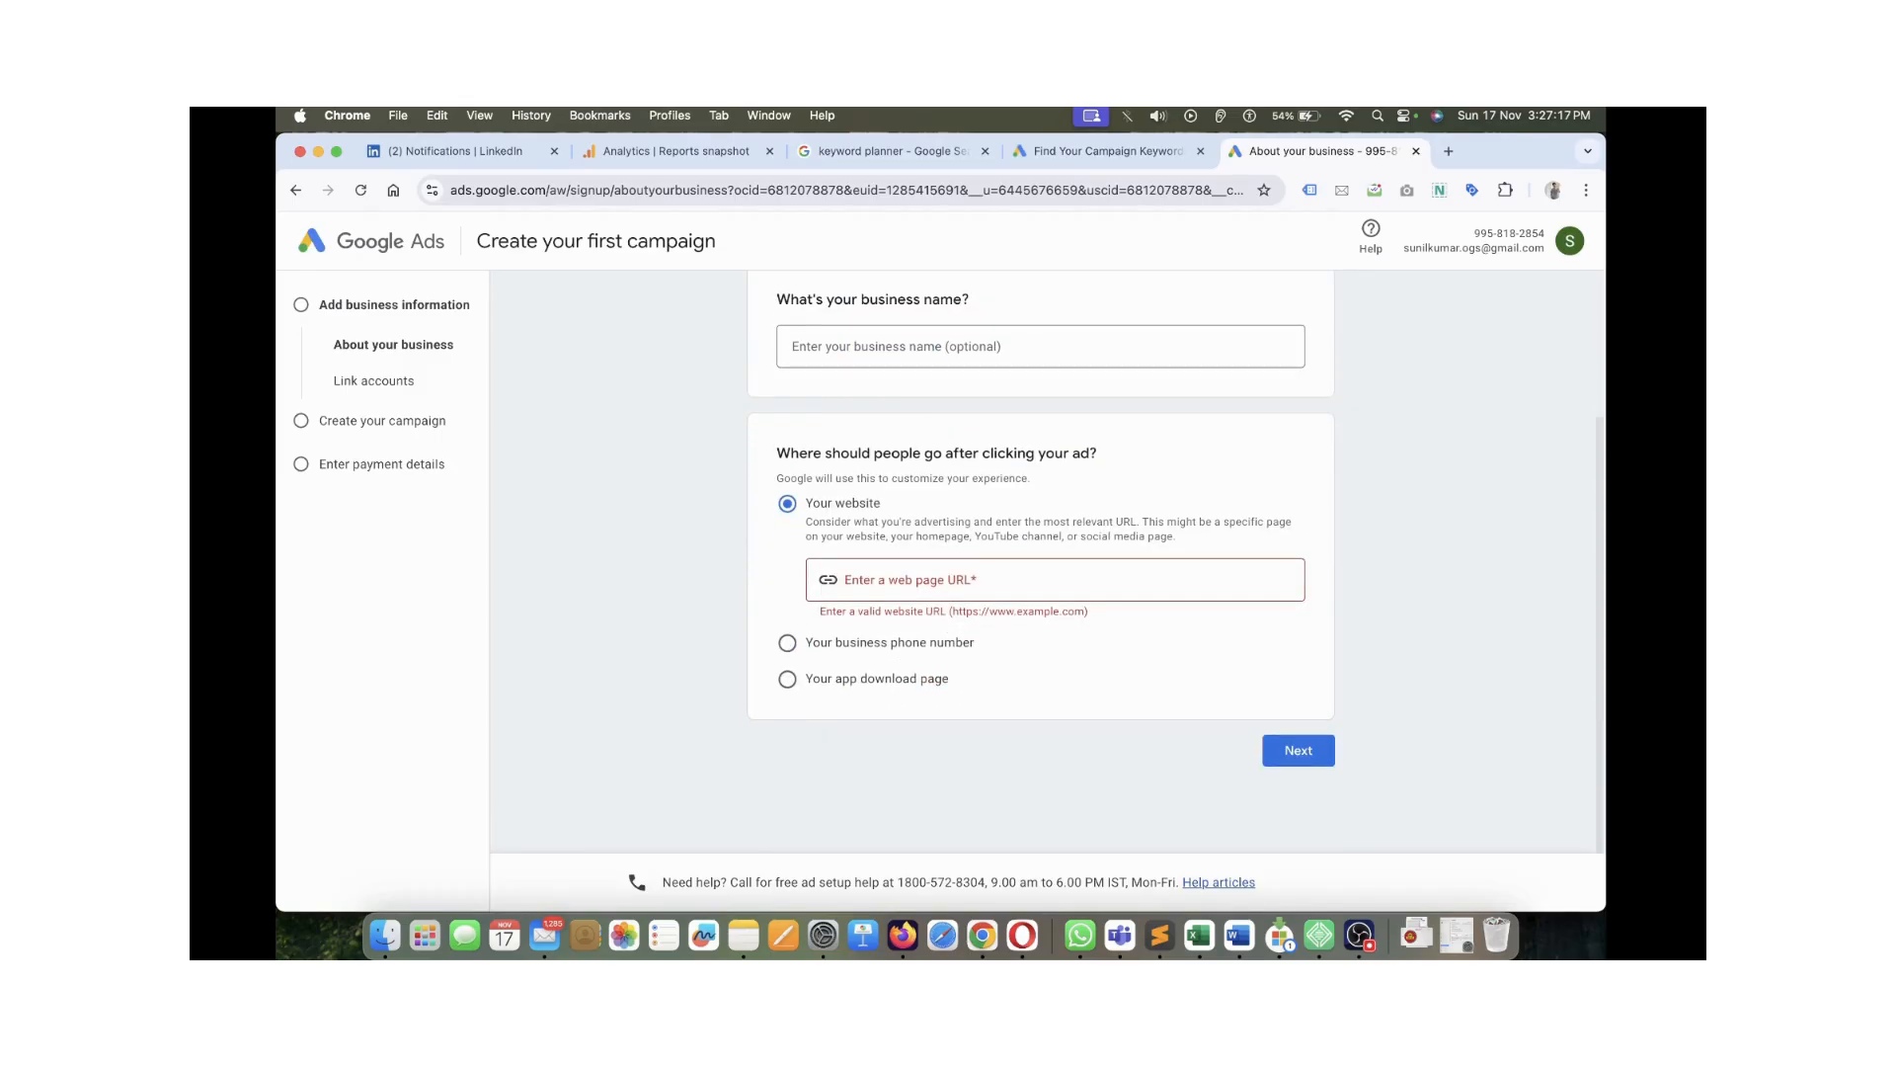
{"action": "scroll", "coordinate": [1042, 593], "scroll_direction": "up", "scroll_amount": 2}
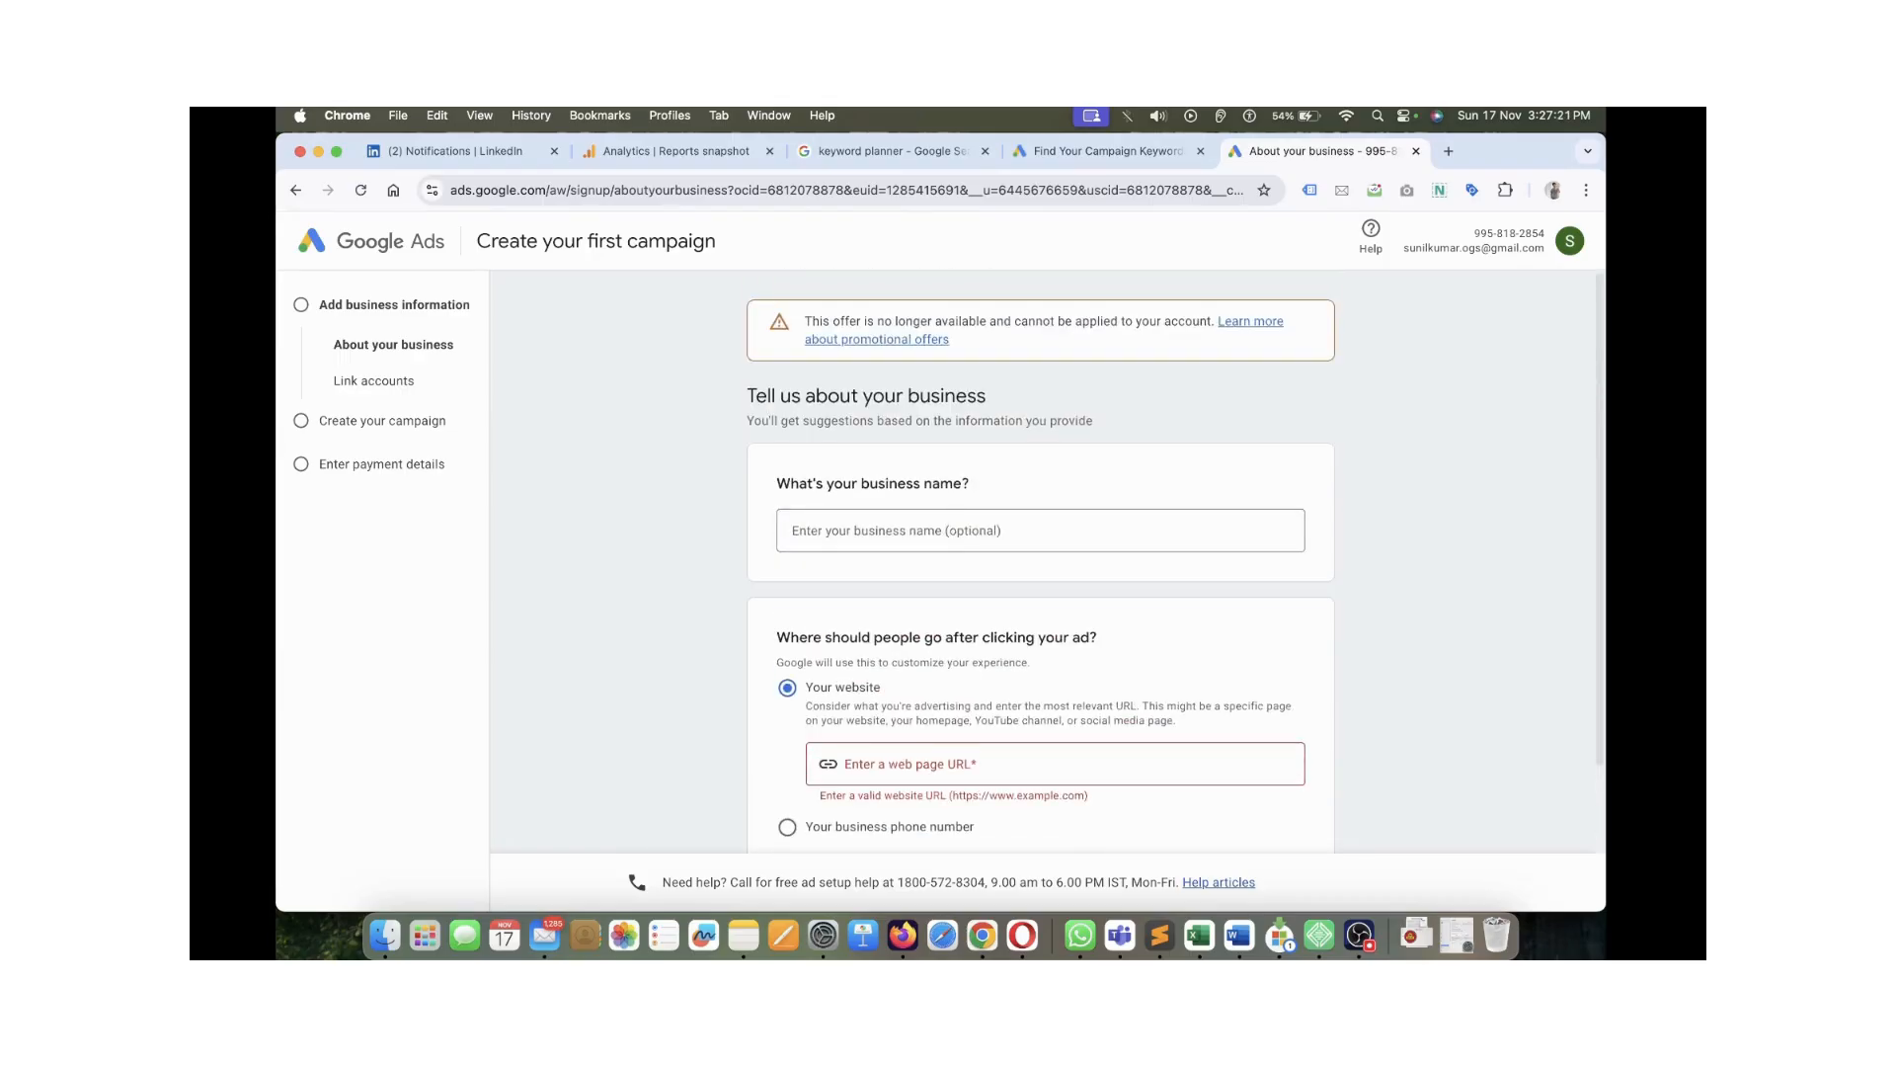
{"action": "left_click", "coordinate": [988, 531]}
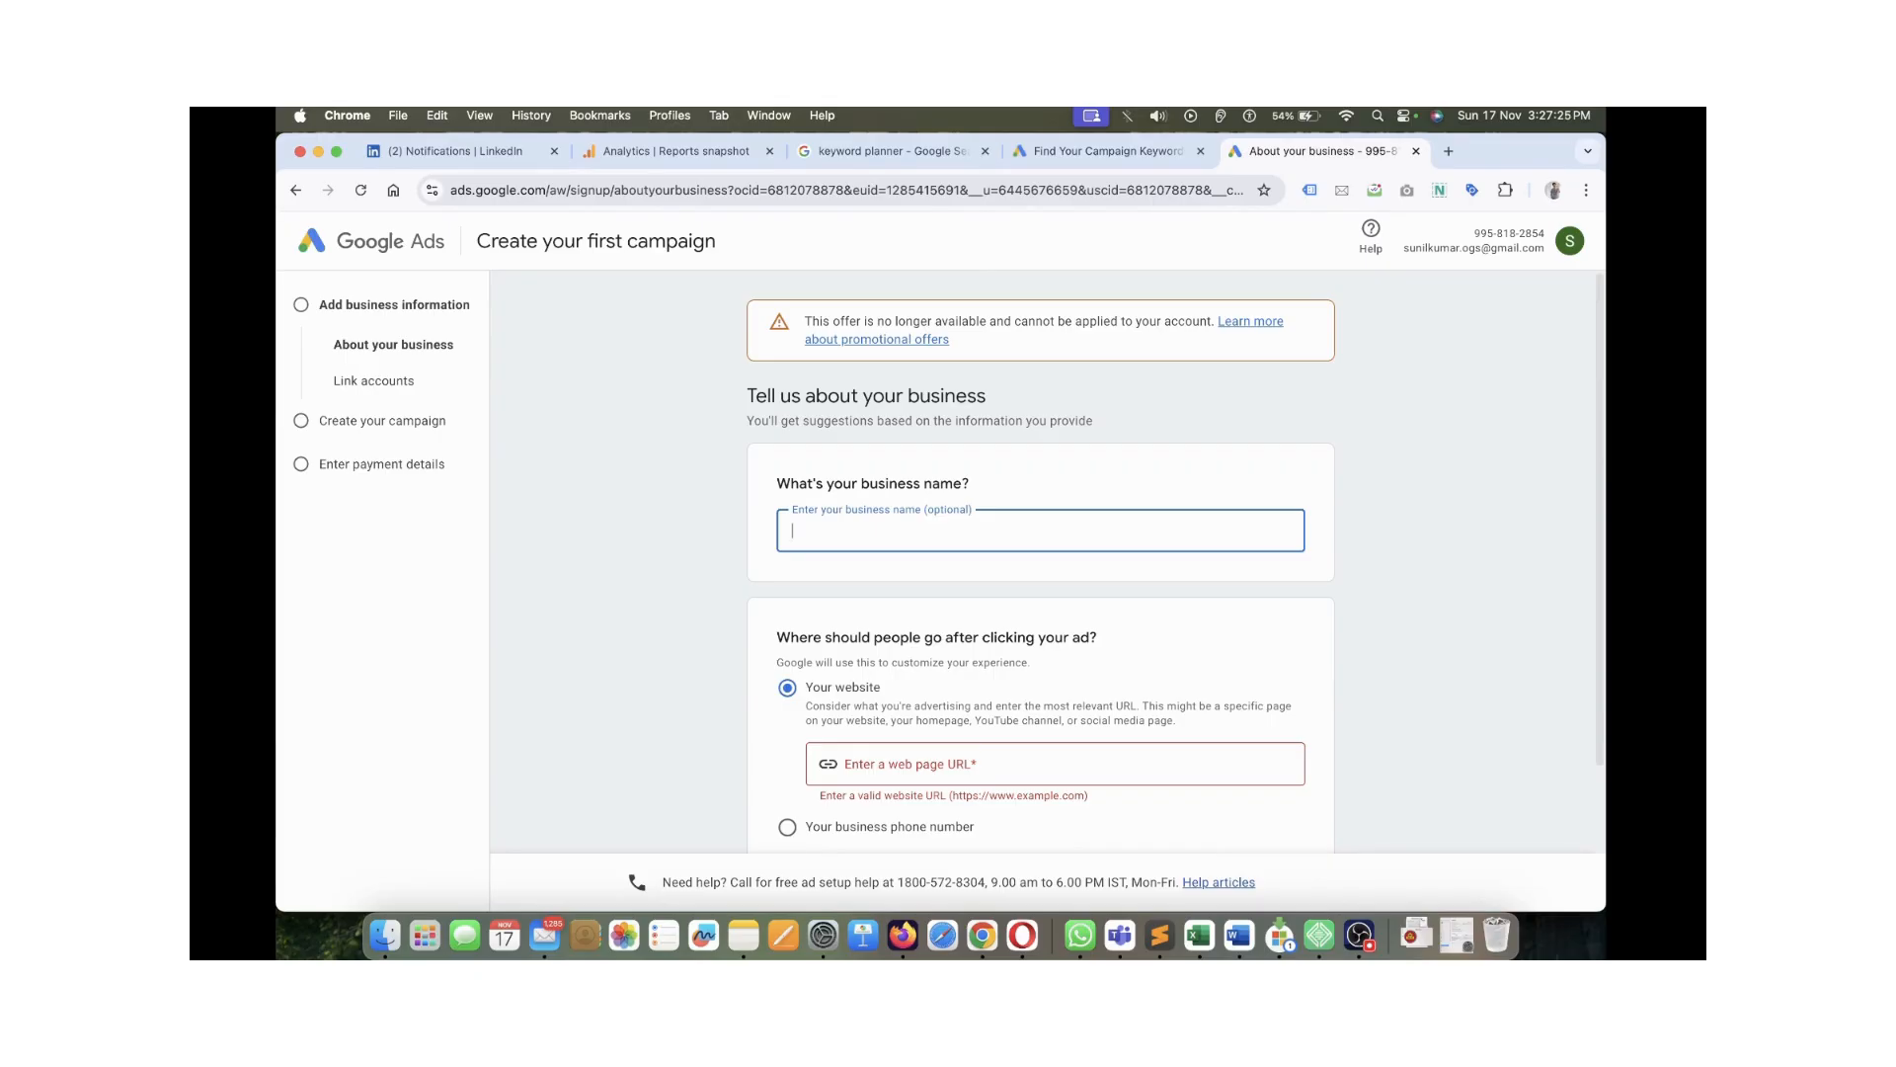
{"action": "type", "text": "OGSFM"}
{"action": "scroll", "coordinate": [1041, 580], "scroll_direction": "down", "scroll_amount": 2}
{"action": "left_click", "coordinate": [1041, 579]}
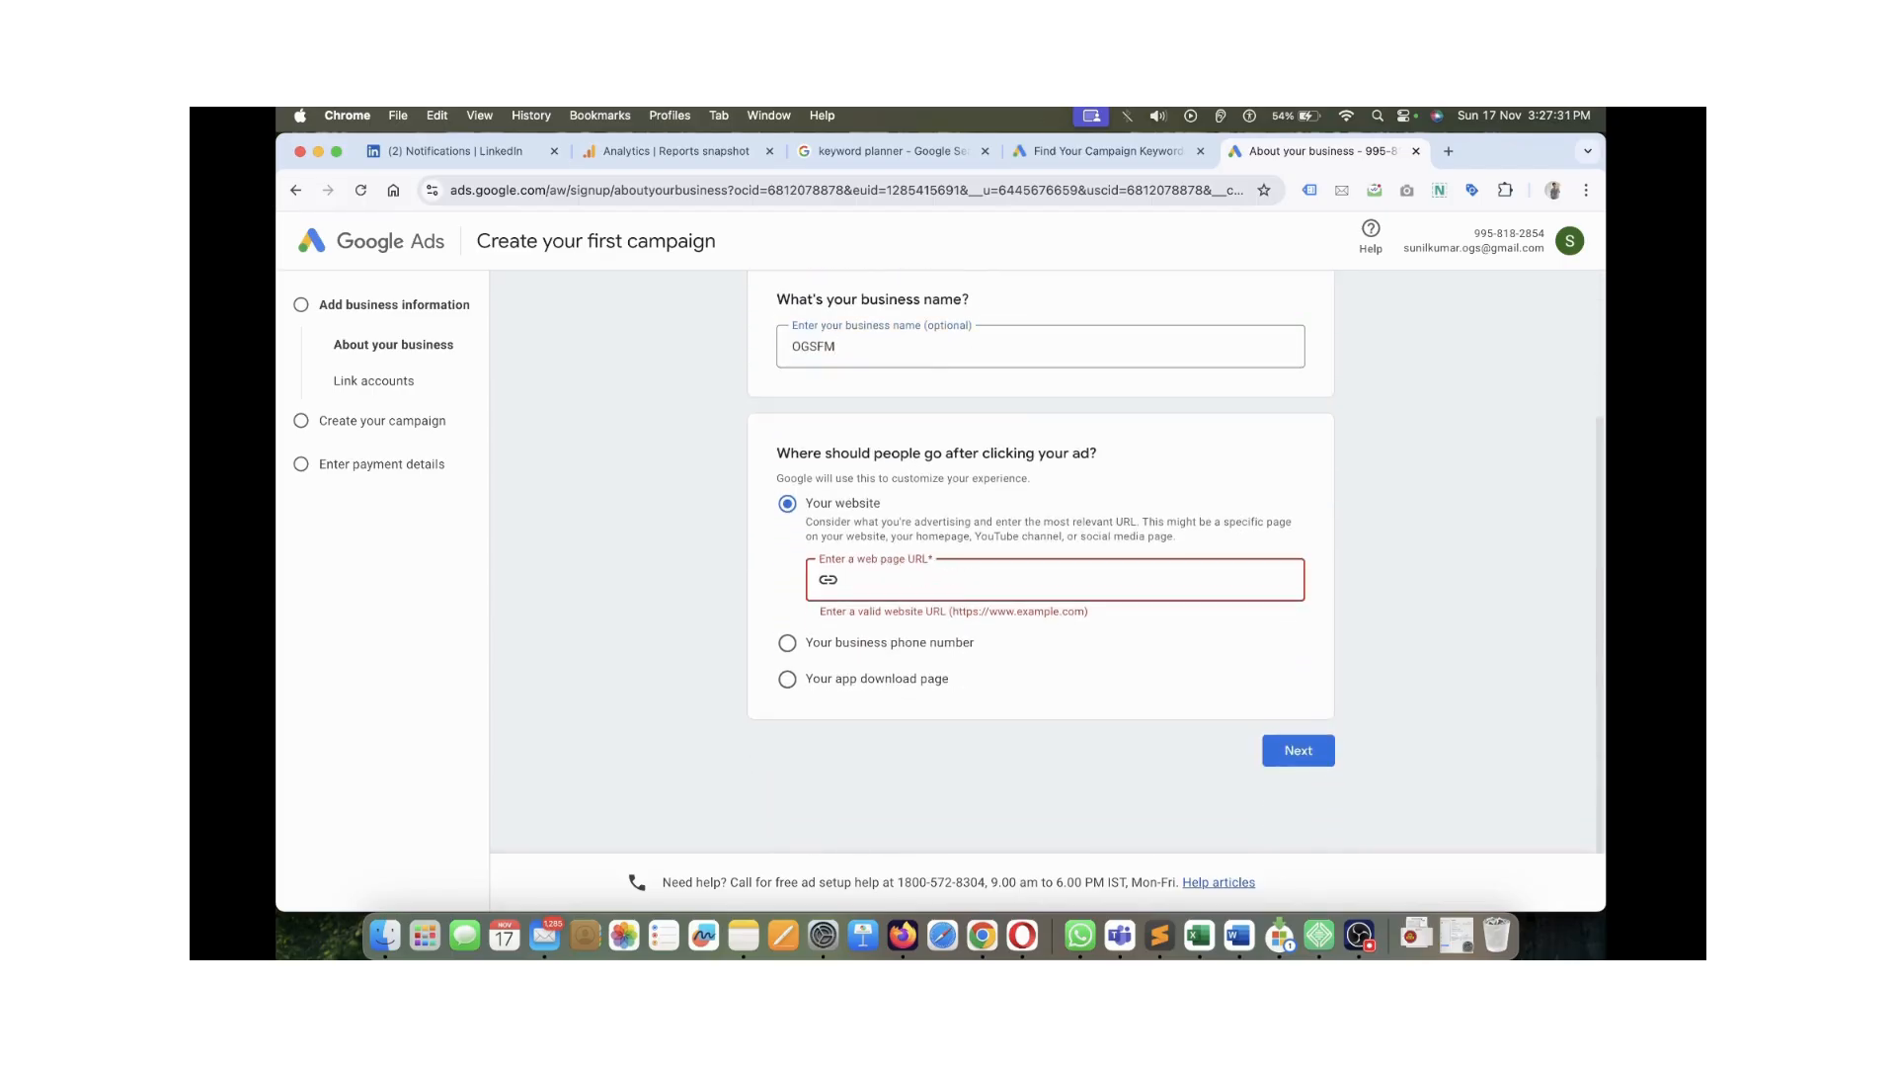
{"action": "type", "text": "h"}
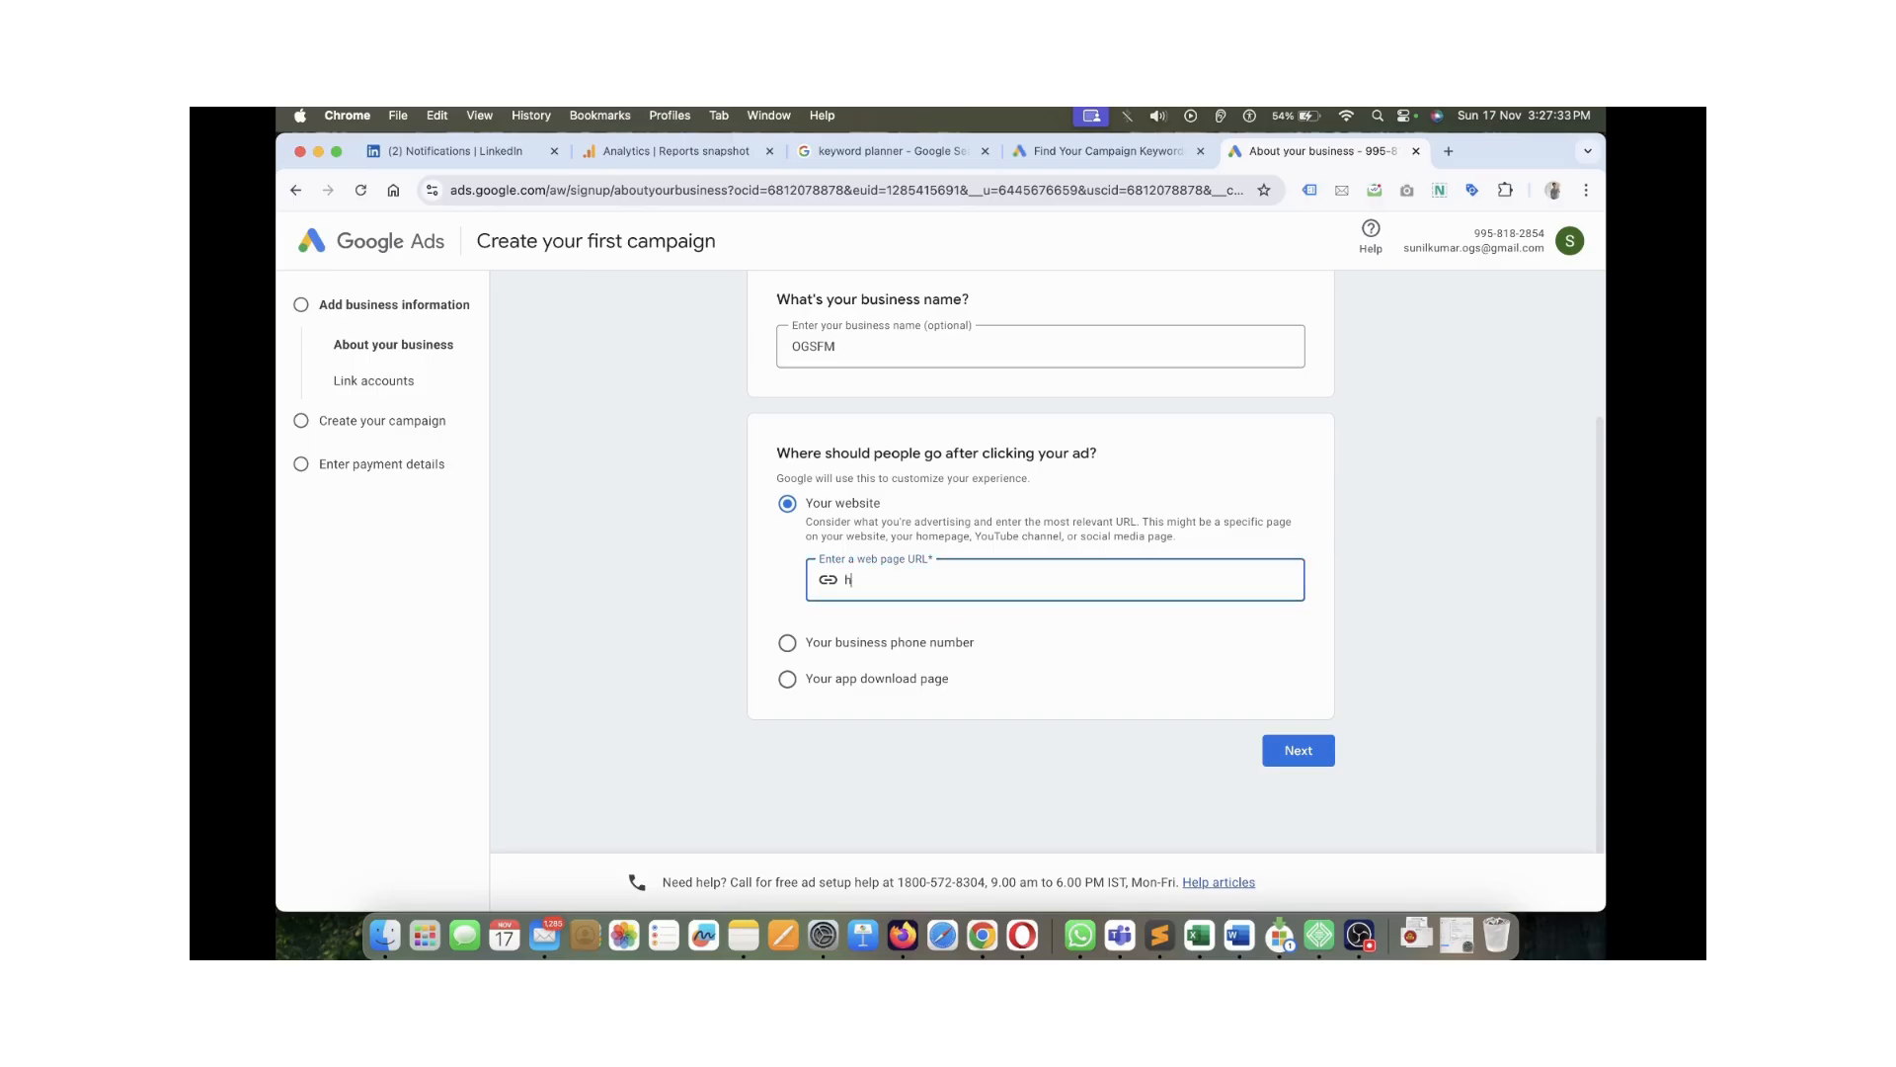
{"action": "type", "text": "ttps://ogsfm.com"}
{"action": "key", "text": "Tab"}
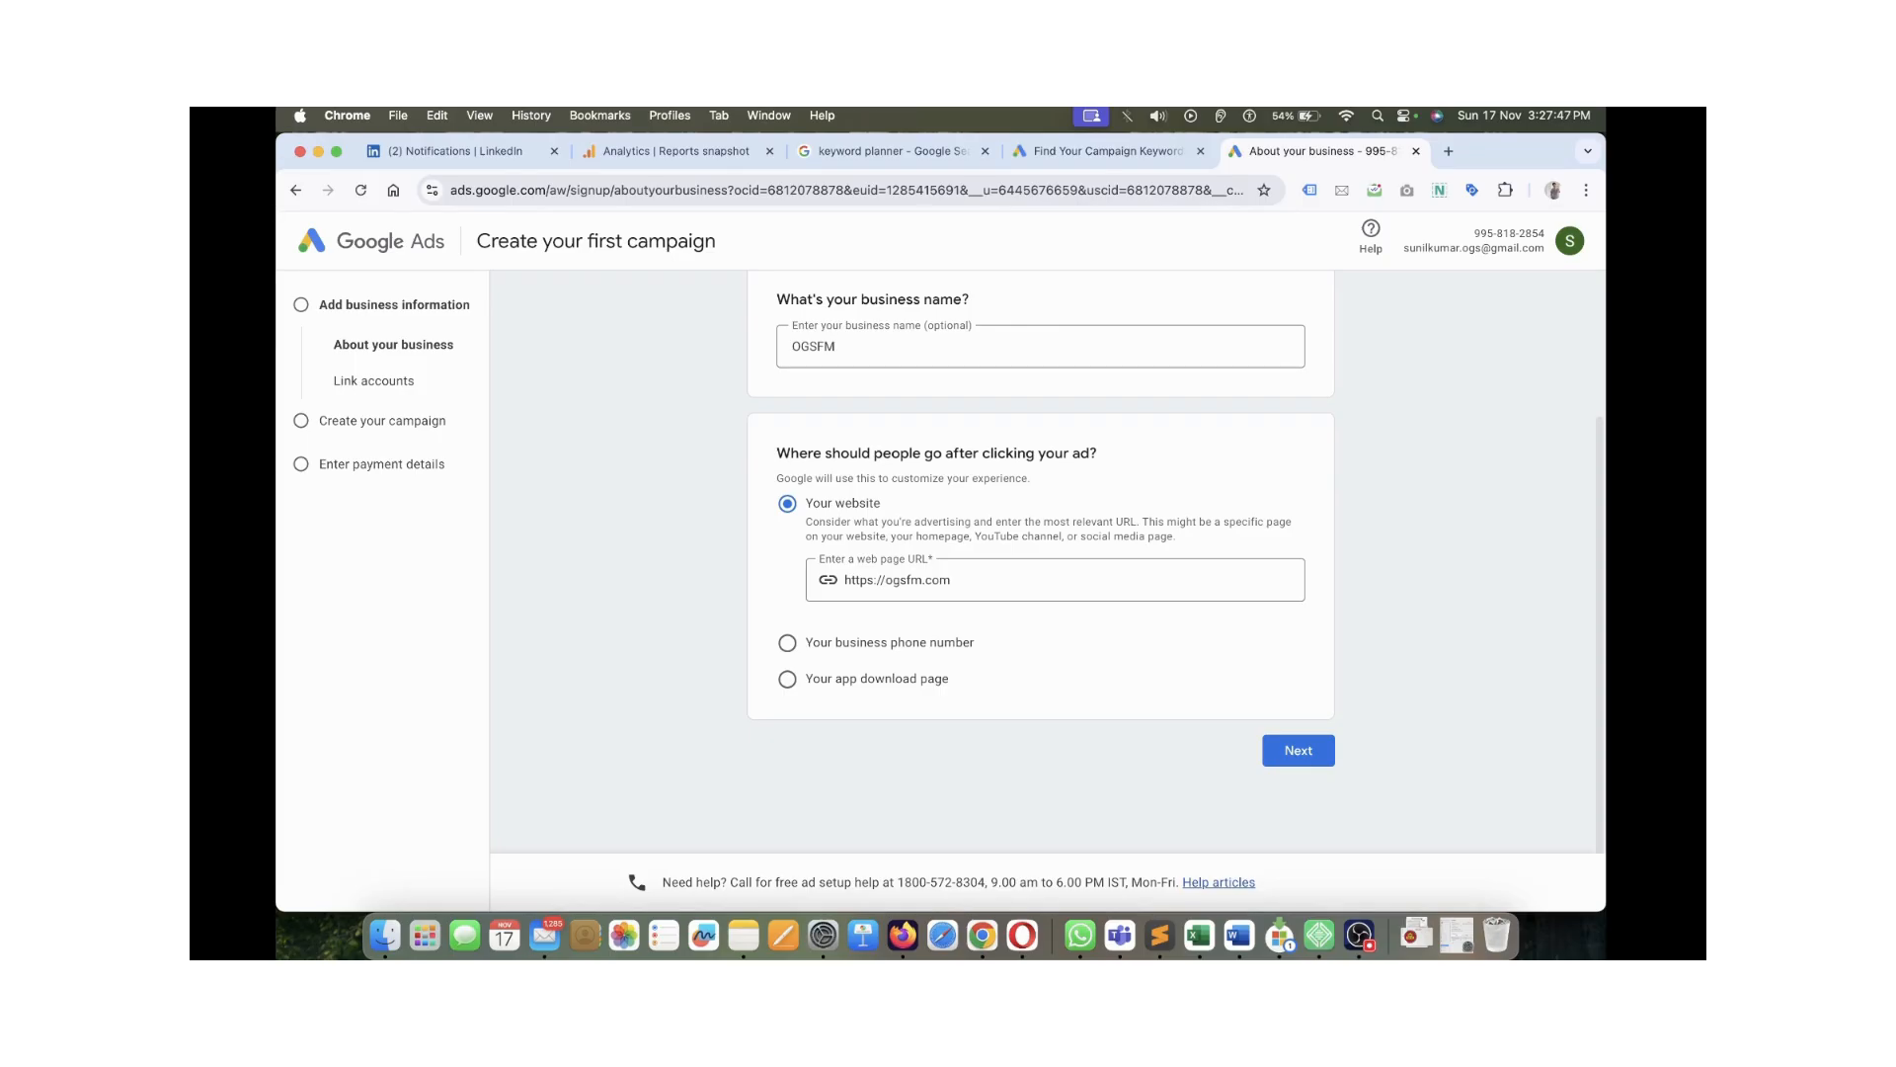
{"action": "left_click", "coordinate": [1298, 751]}
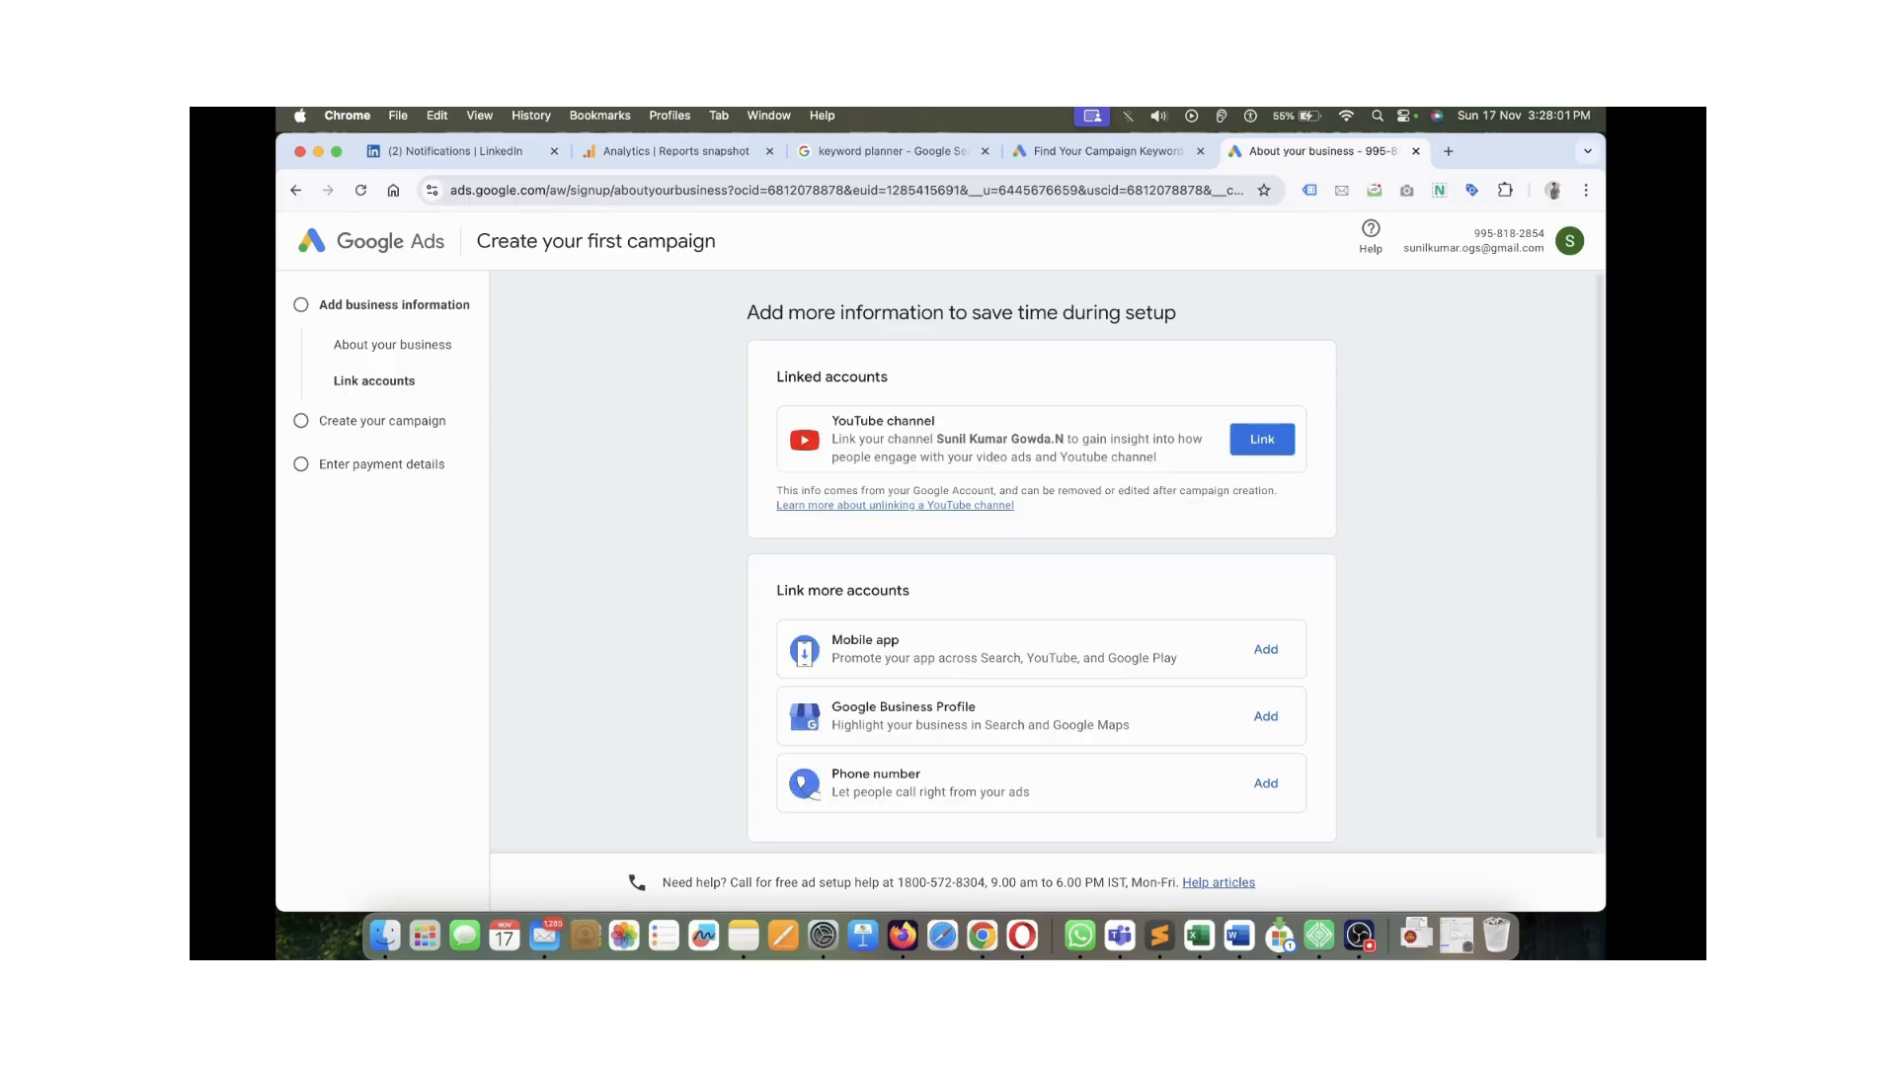
Skip the Link more accounts and Google Analytics sections
{"action": "scroll", "coordinate": [1042, 563], "scroll_direction": "down", "scroll_amount": 1}
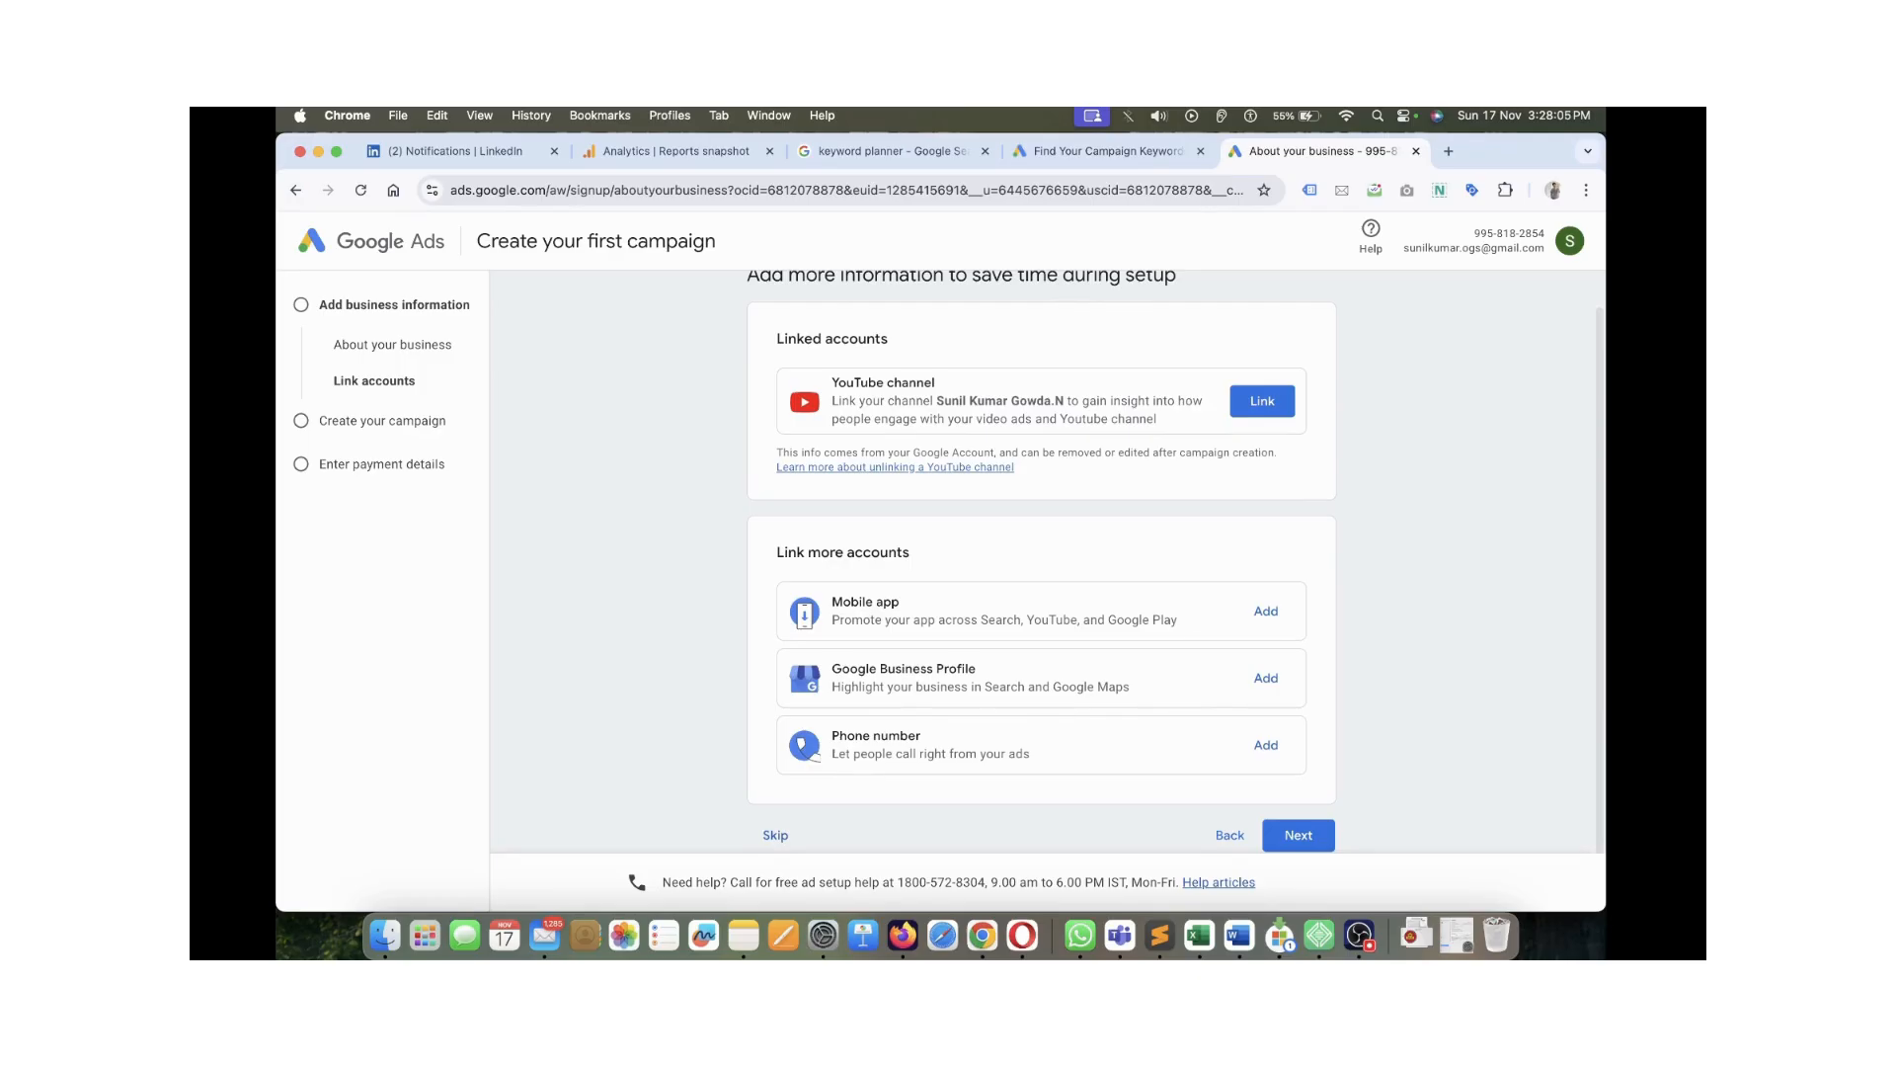
{"action": "scroll", "coordinate": [1042, 563], "scroll_direction": "down", "scroll_amount": 1}
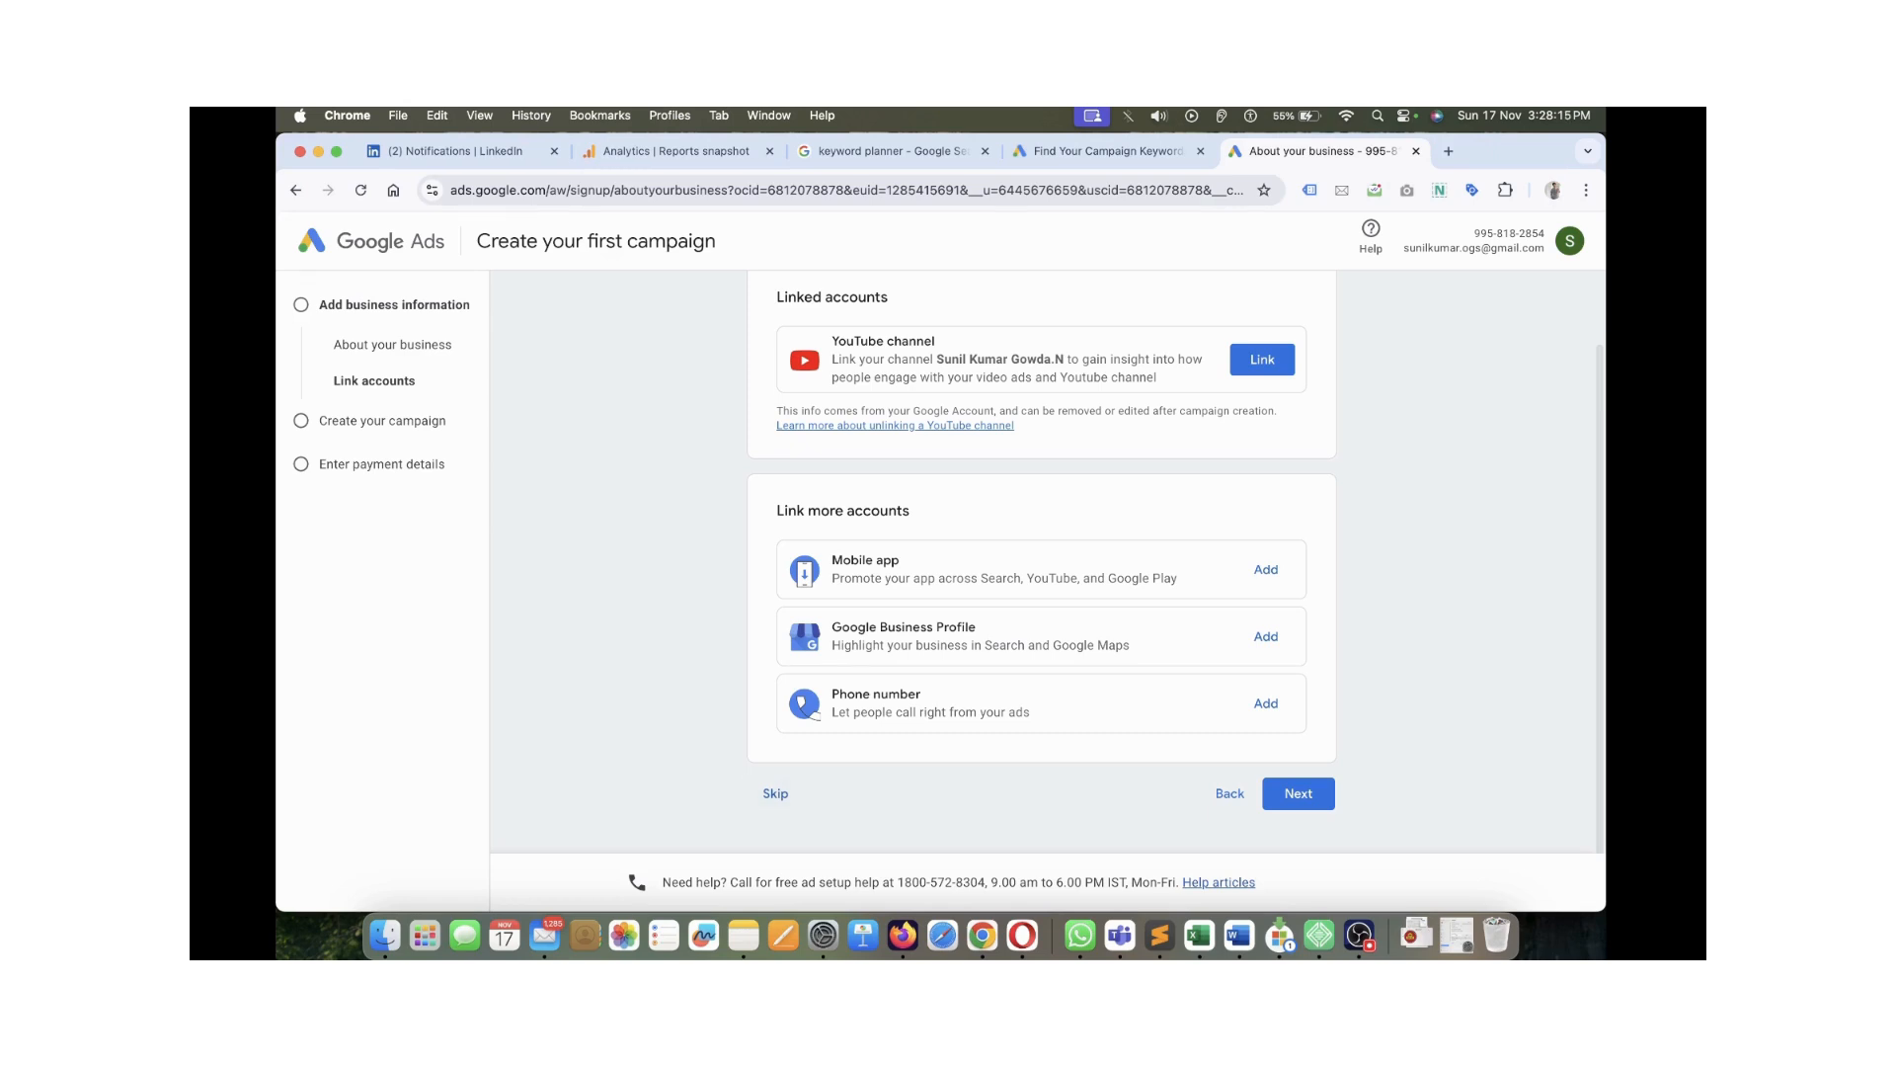
{"action": "scroll", "coordinate": [828, 800], "scroll_direction": "up", "scroll_amount": 3}
{"action": "scroll", "coordinate": [828, 800], "scroll_direction": "down", "scroll_amount": 1}
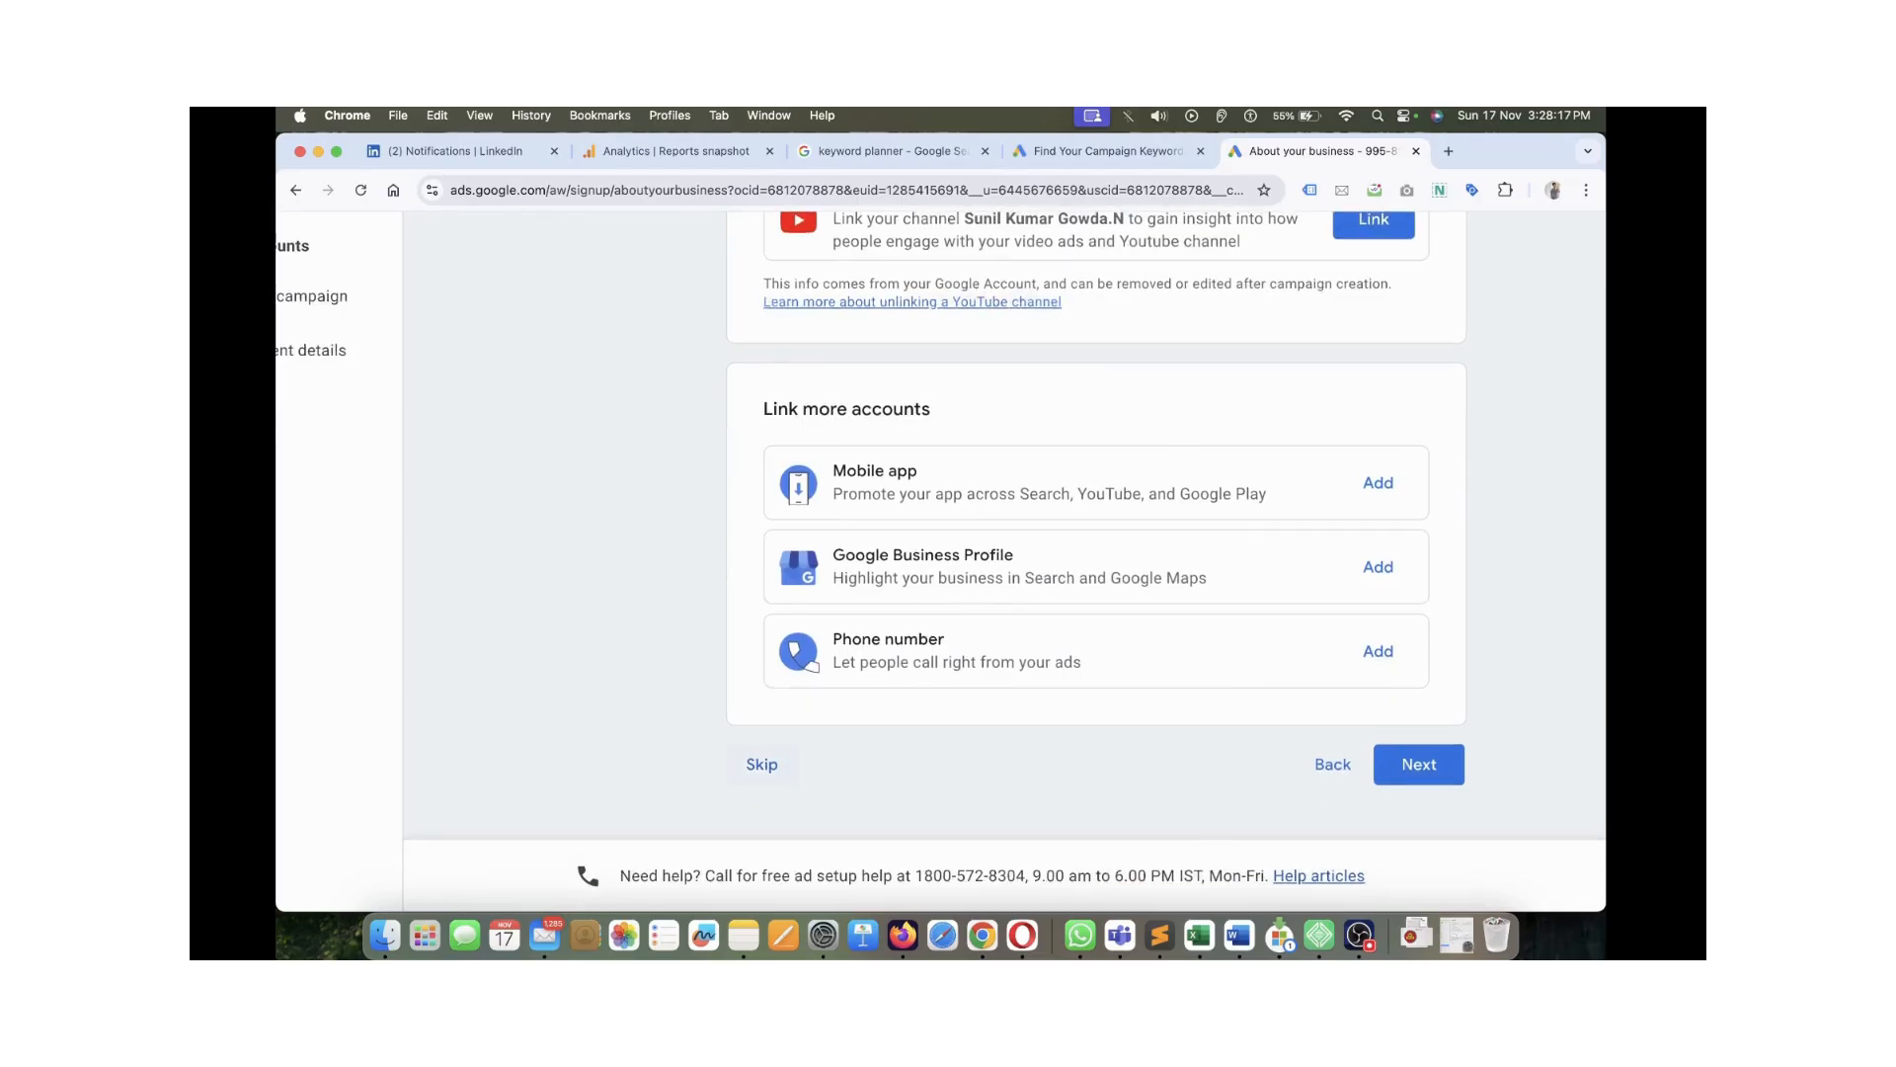
{"action": "scroll", "coordinate": [1003, 525], "scroll_direction": "up", "scroll_amount": 8}
{"action": "scroll", "coordinate": [1004, 525], "scroll_direction": "down", "scroll_amount": 3}
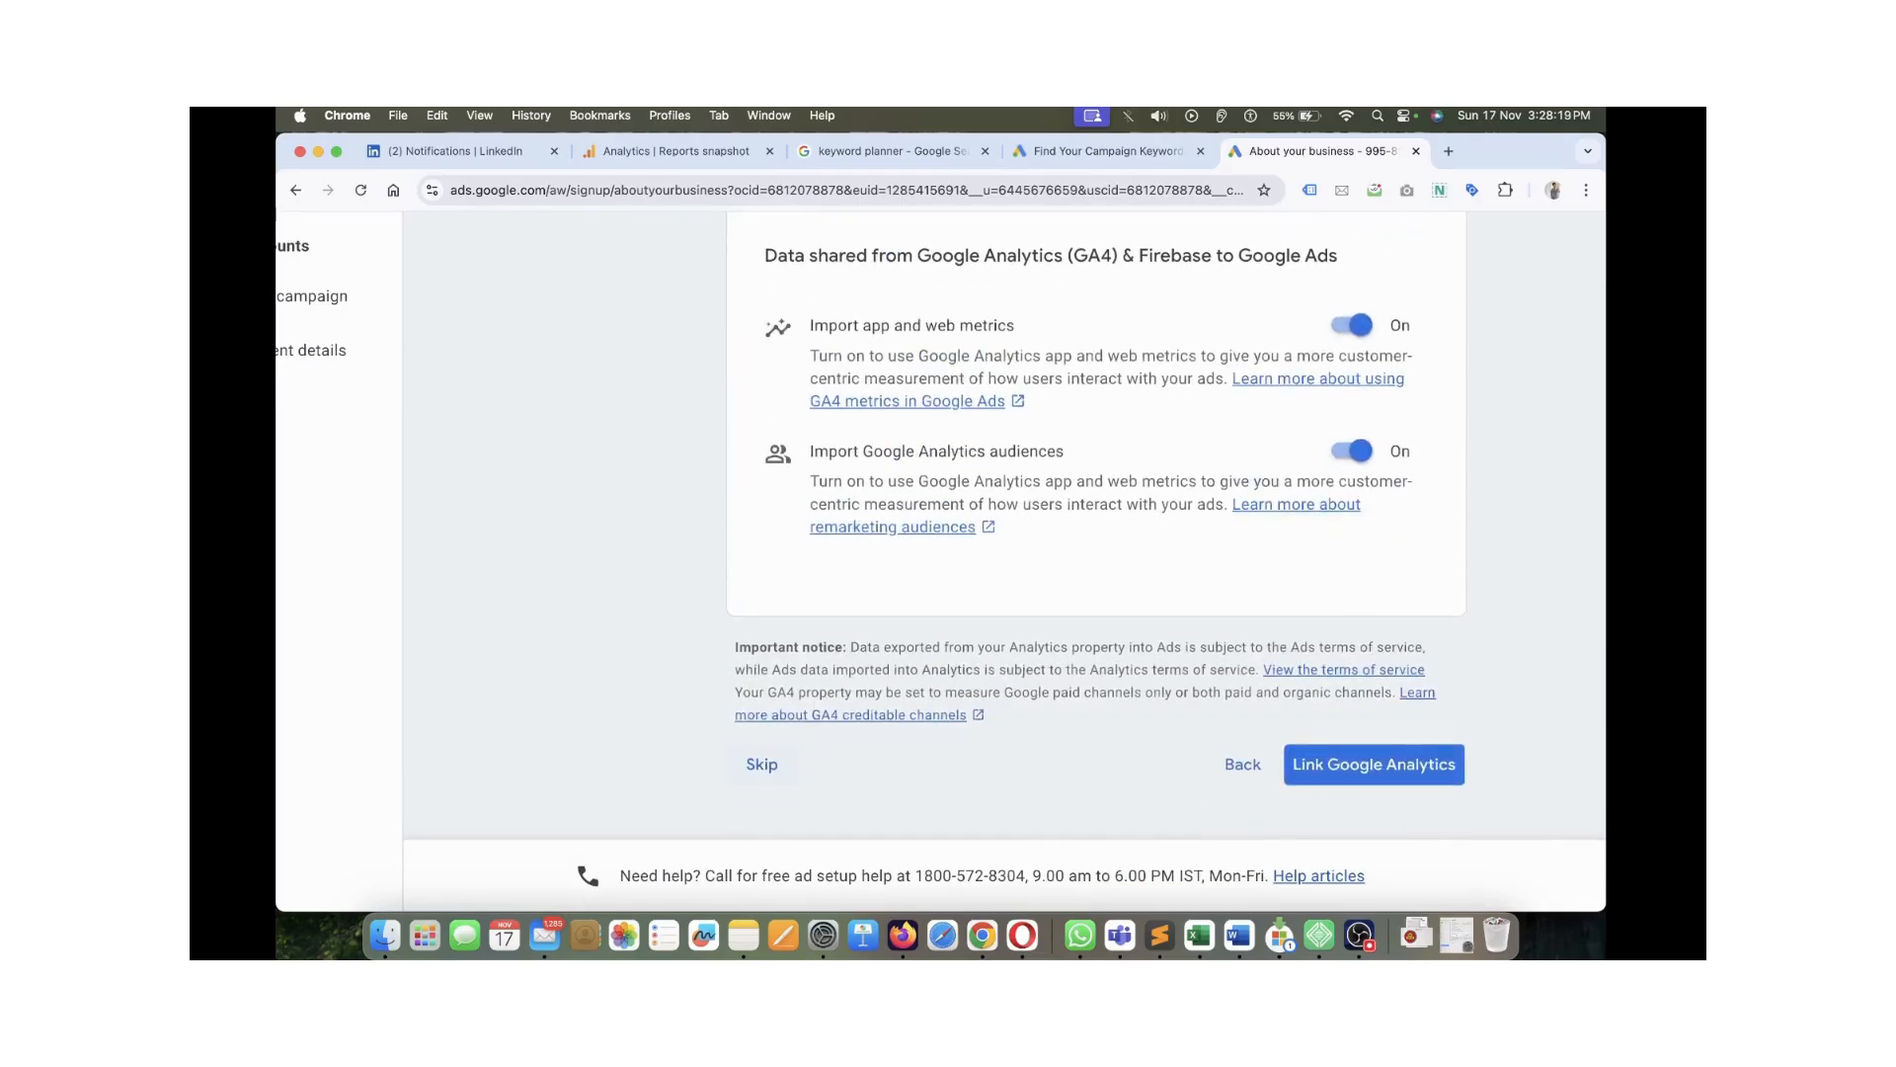
{"action": "left_click", "coordinate": [762, 764]}
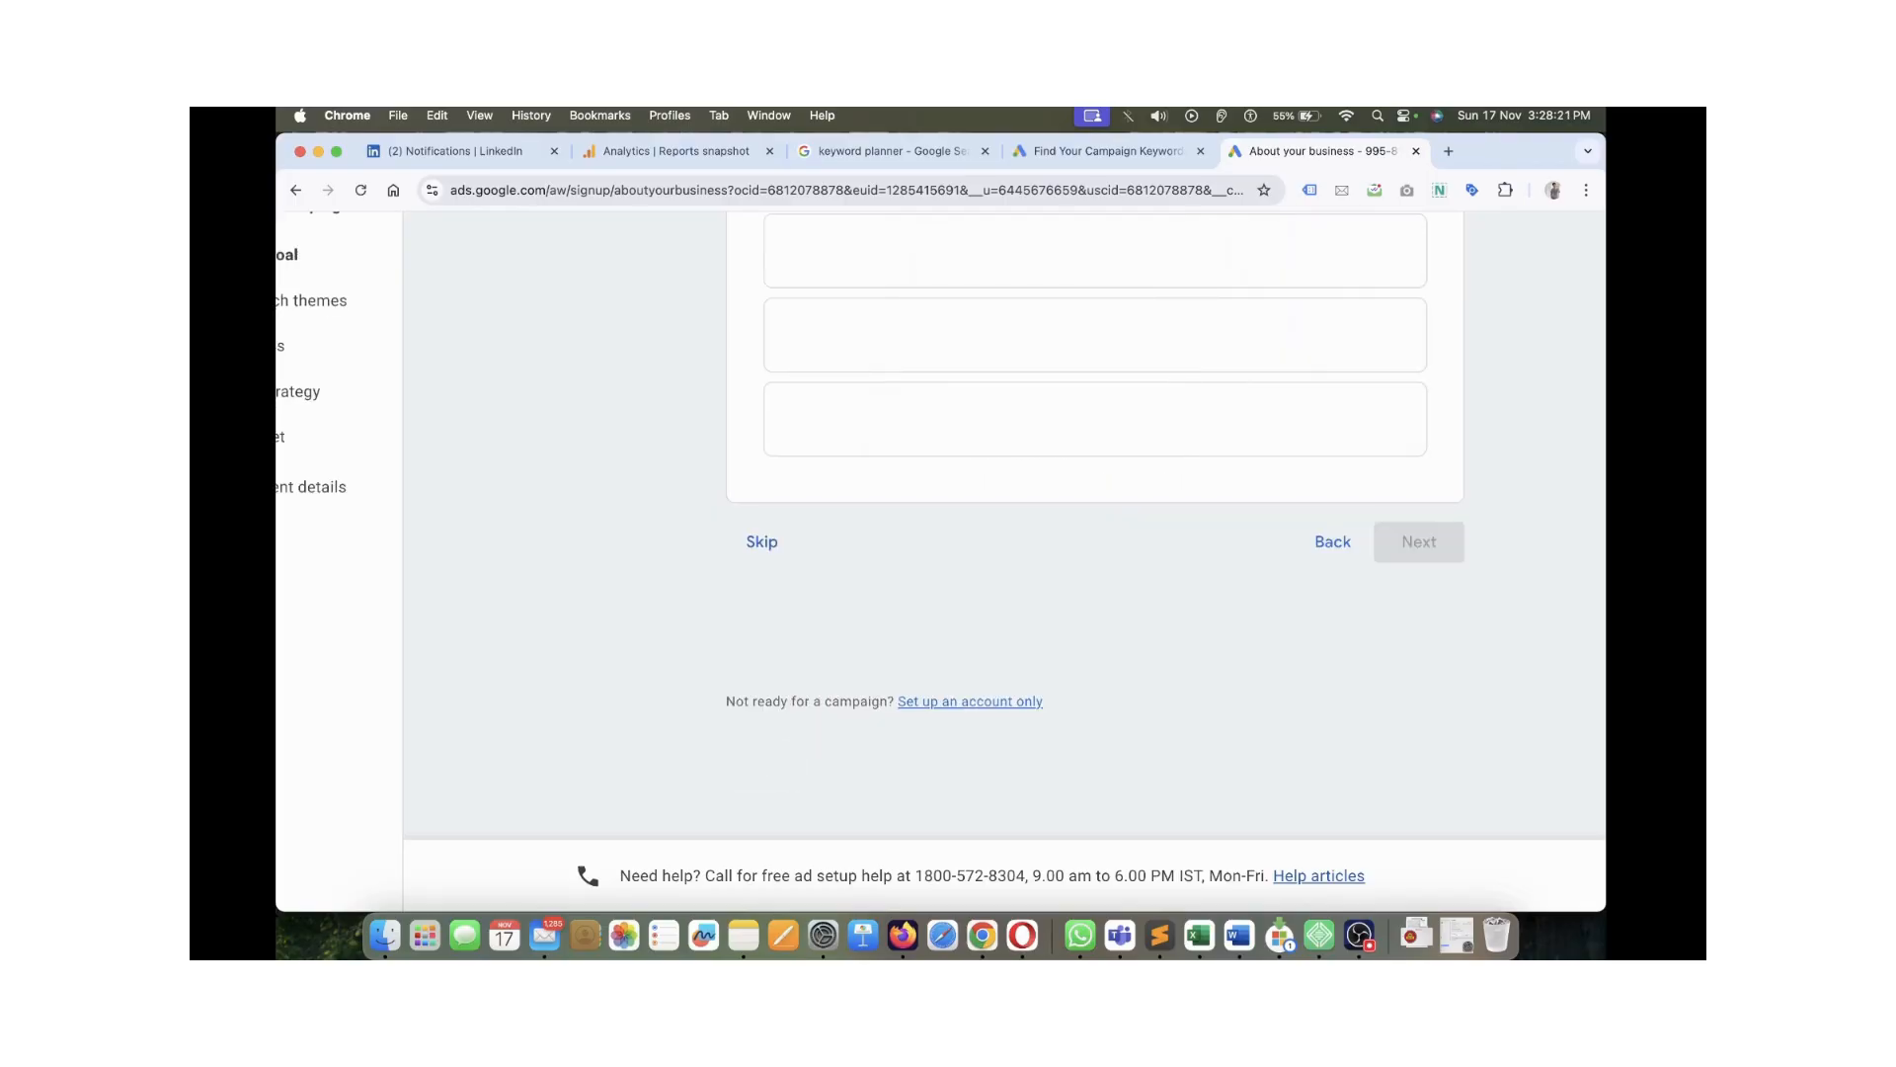
Look over the goal options such as Purchases and Leads, then skip without choosing one
{"action": "scroll", "coordinate": [1070, 514], "scroll_direction": "up", "scroll_amount": 5}
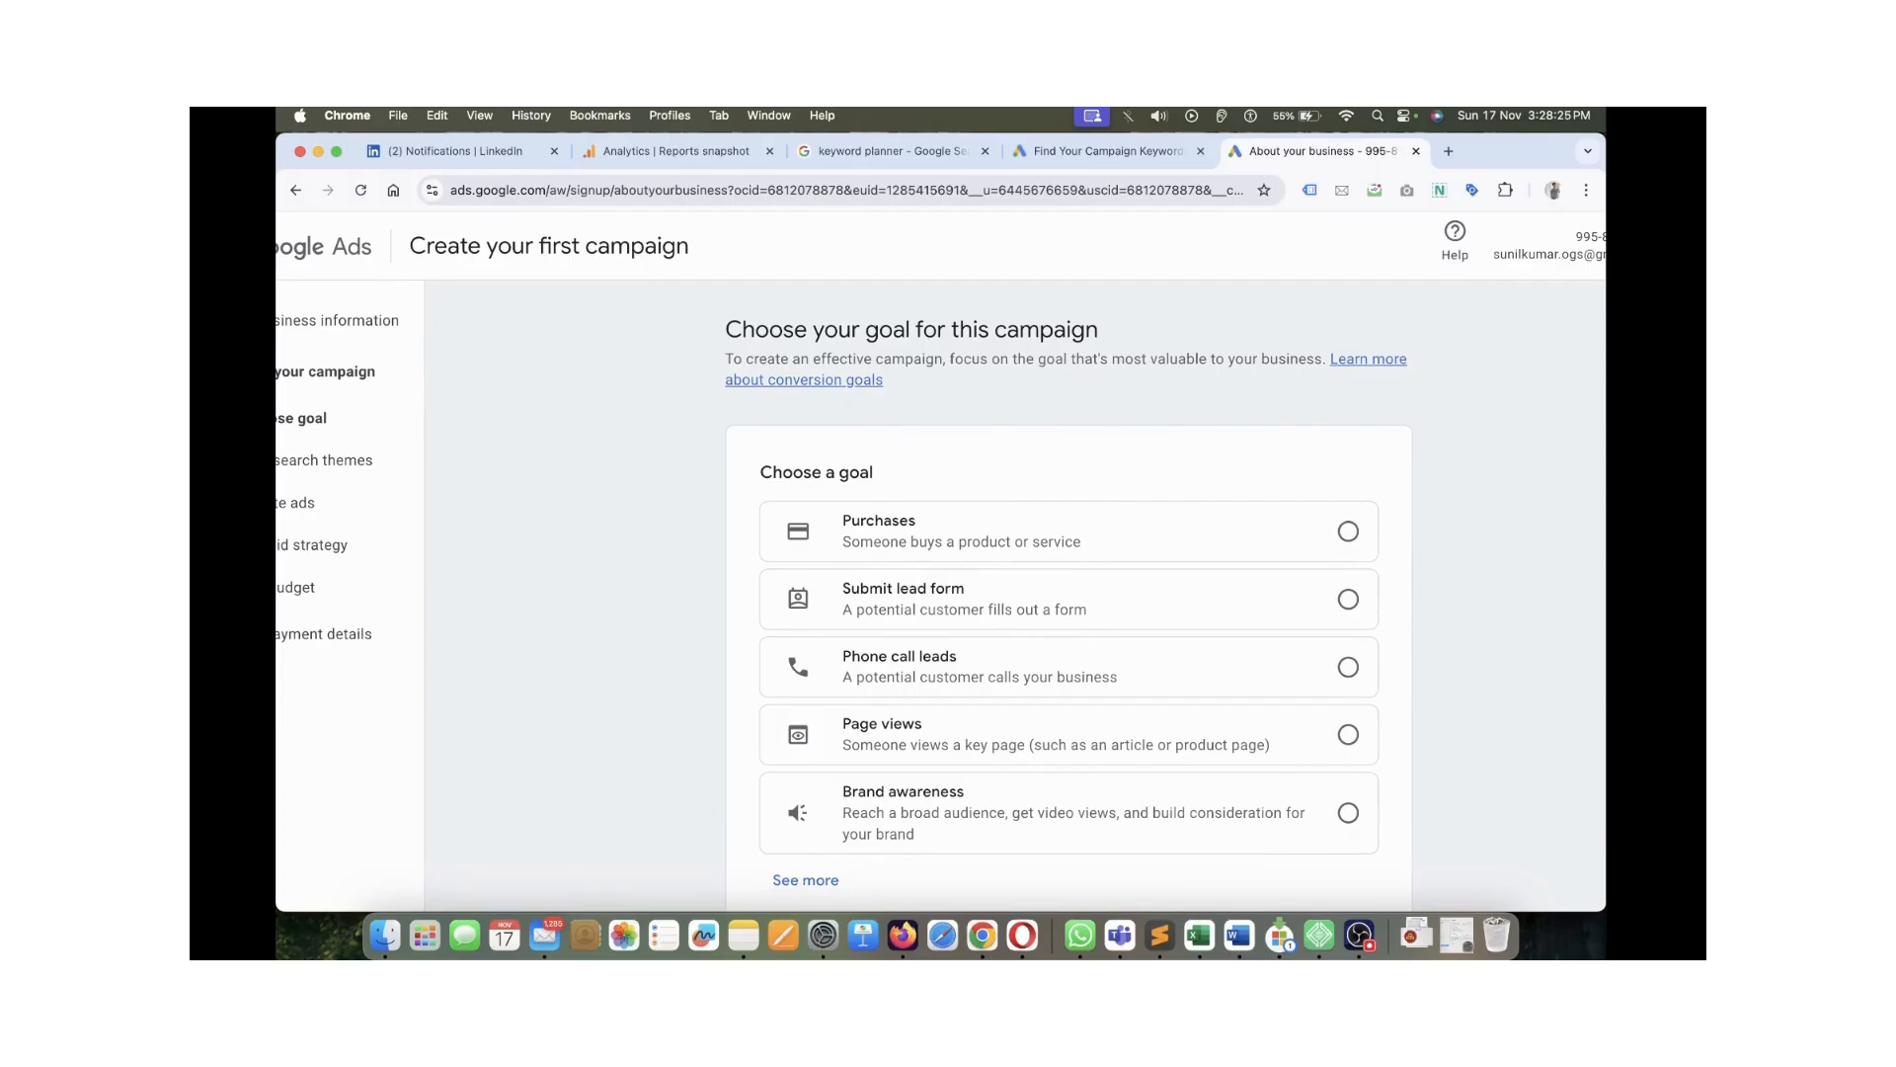
{"action": "triple_click", "coordinate": [911, 330]}
{"action": "left_click", "coordinate": [911, 330]}
{"action": "scroll", "coordinate": [940, 593], "scroll_direction": "left", "scroll_amount": 2}
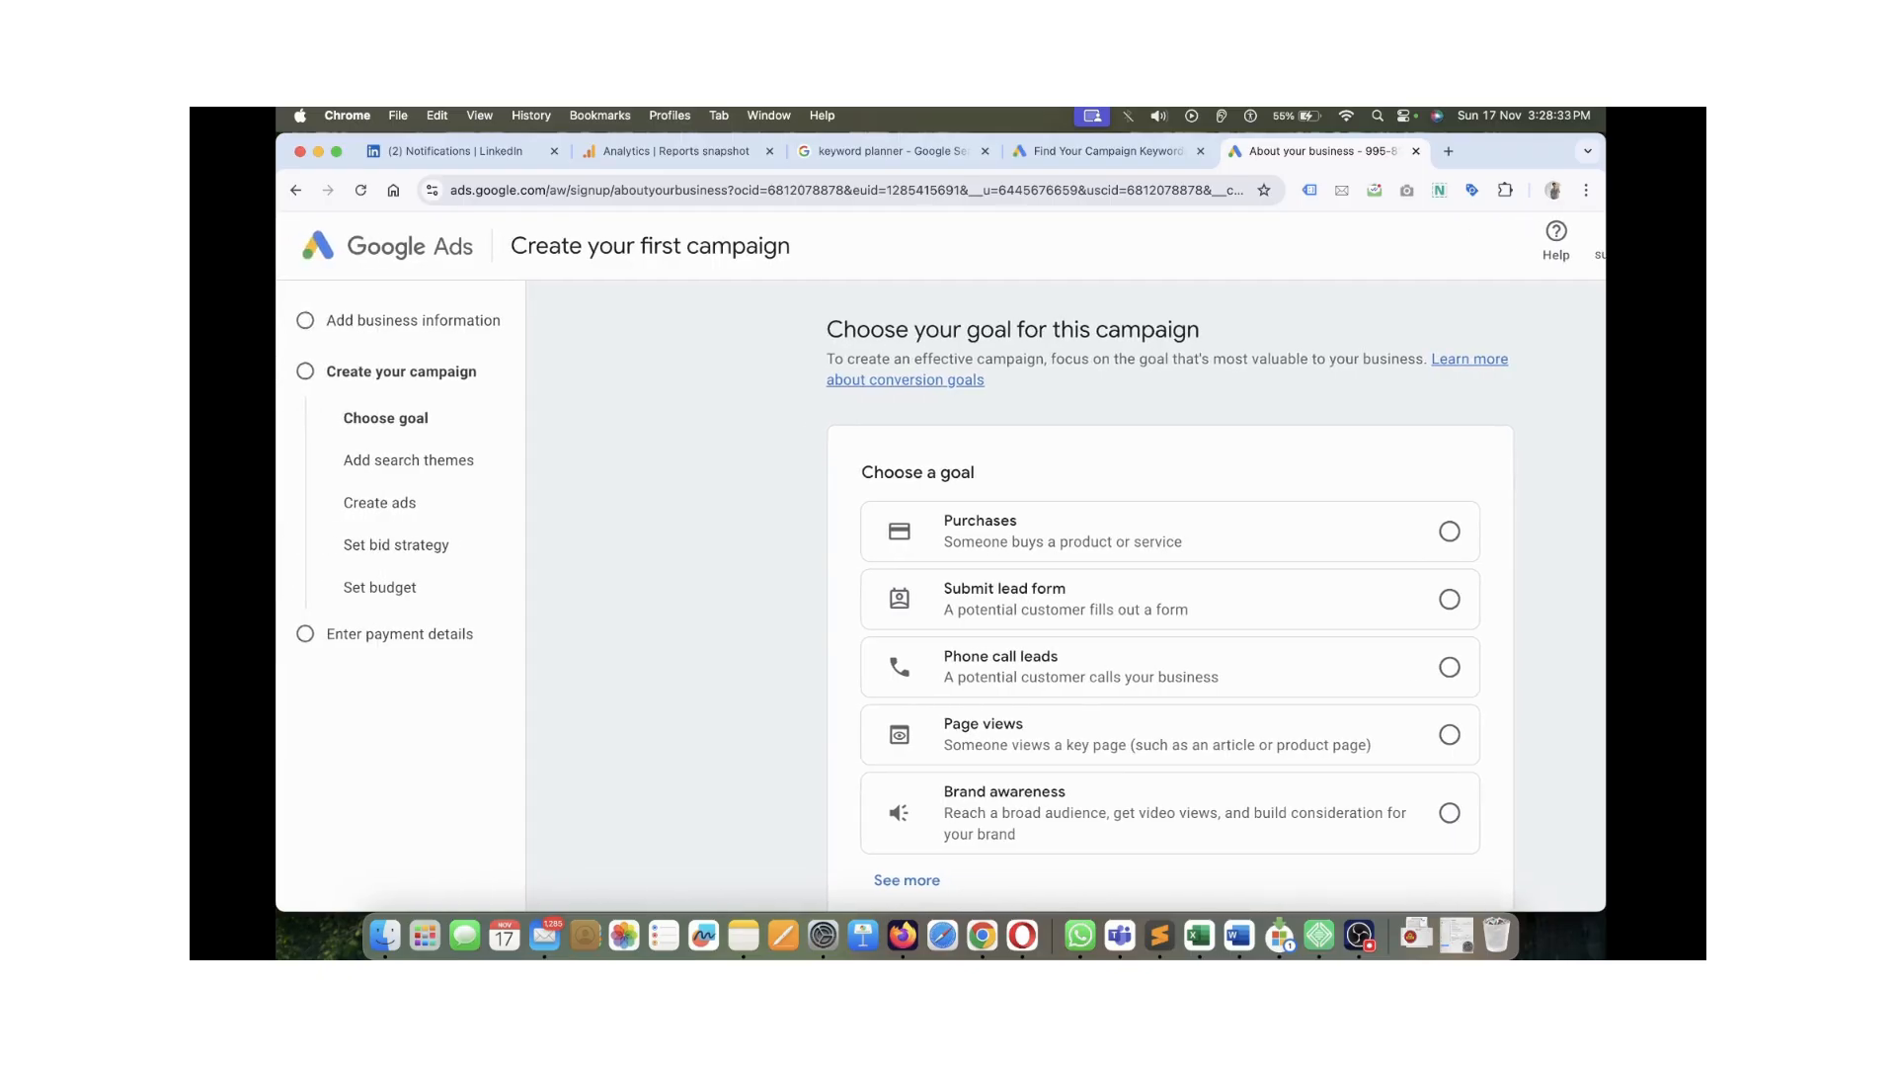
{"action": "scroll", "coordinate": [941, 593], "scroll_direction": "right", "scroll_amount": 2}
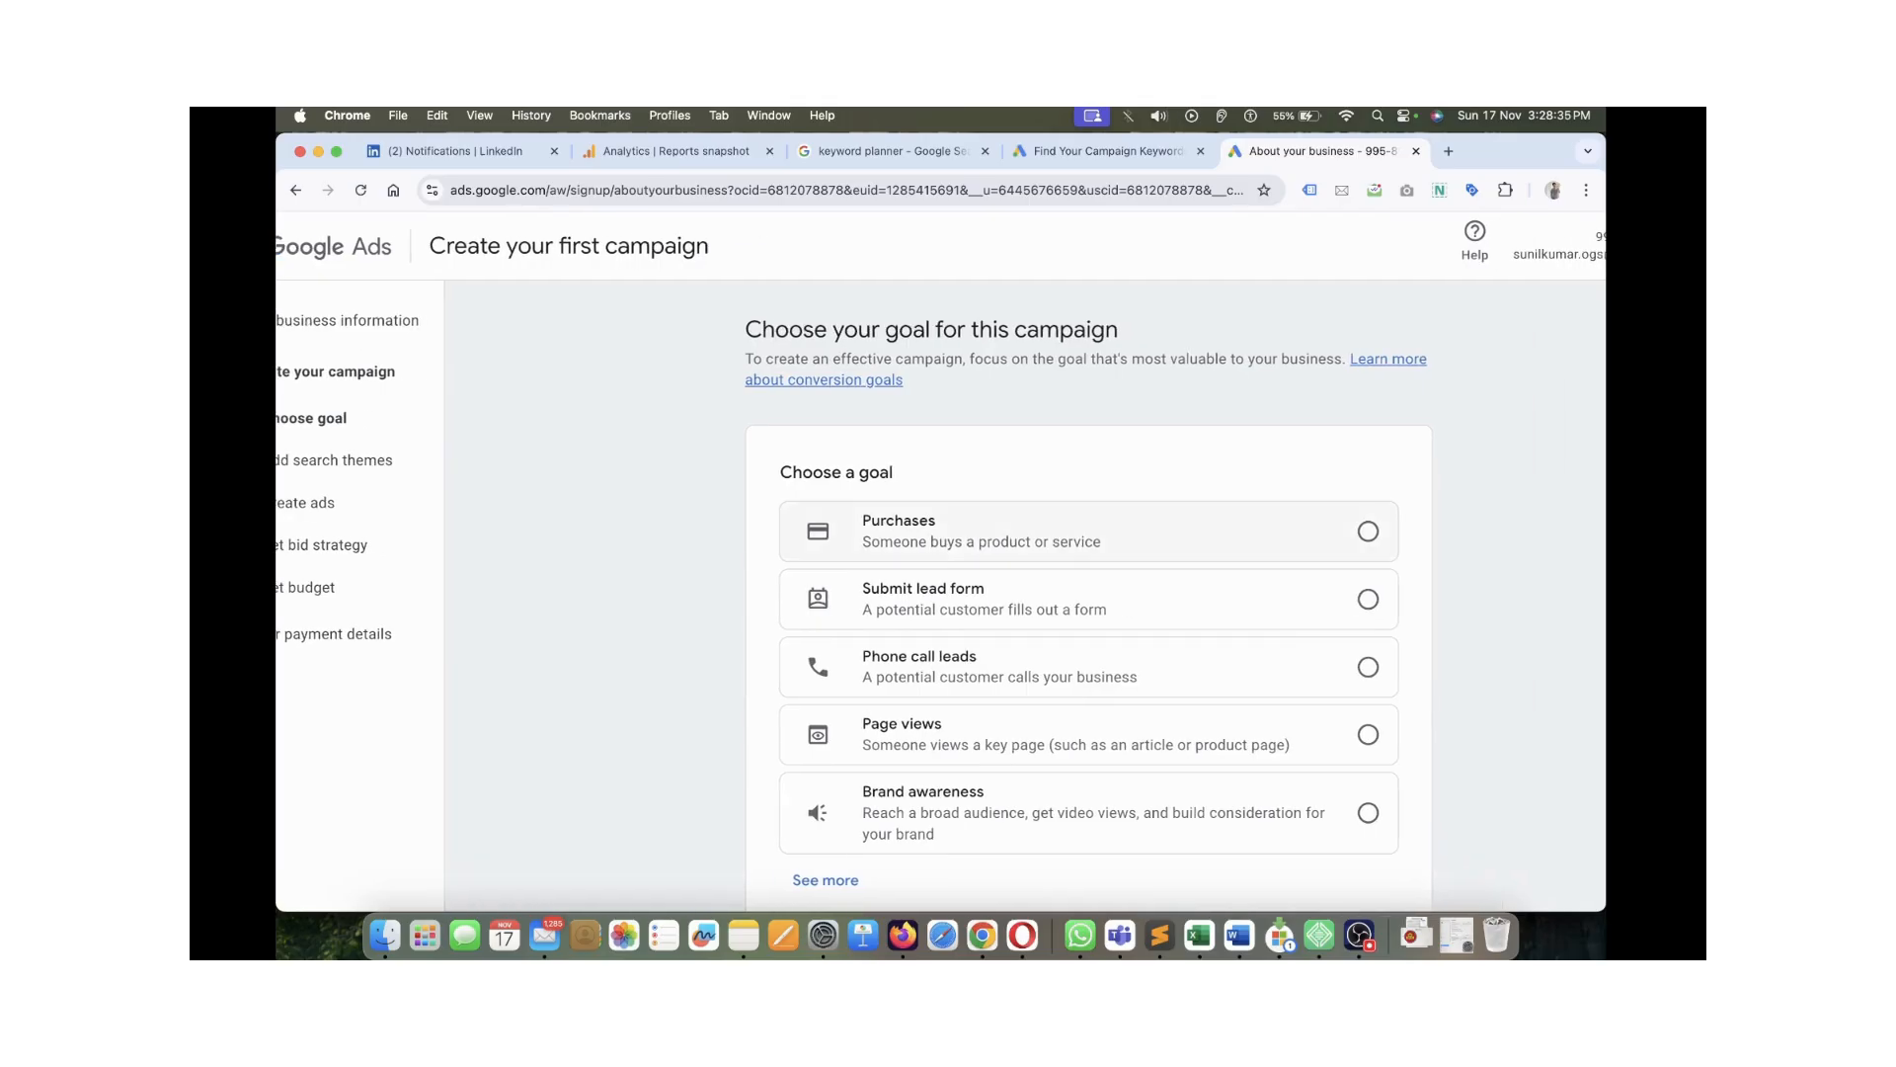
{"action": "scroll", "coordinate": [1086, 593], "scroll_direction": "down", "scroll_amount": 2}
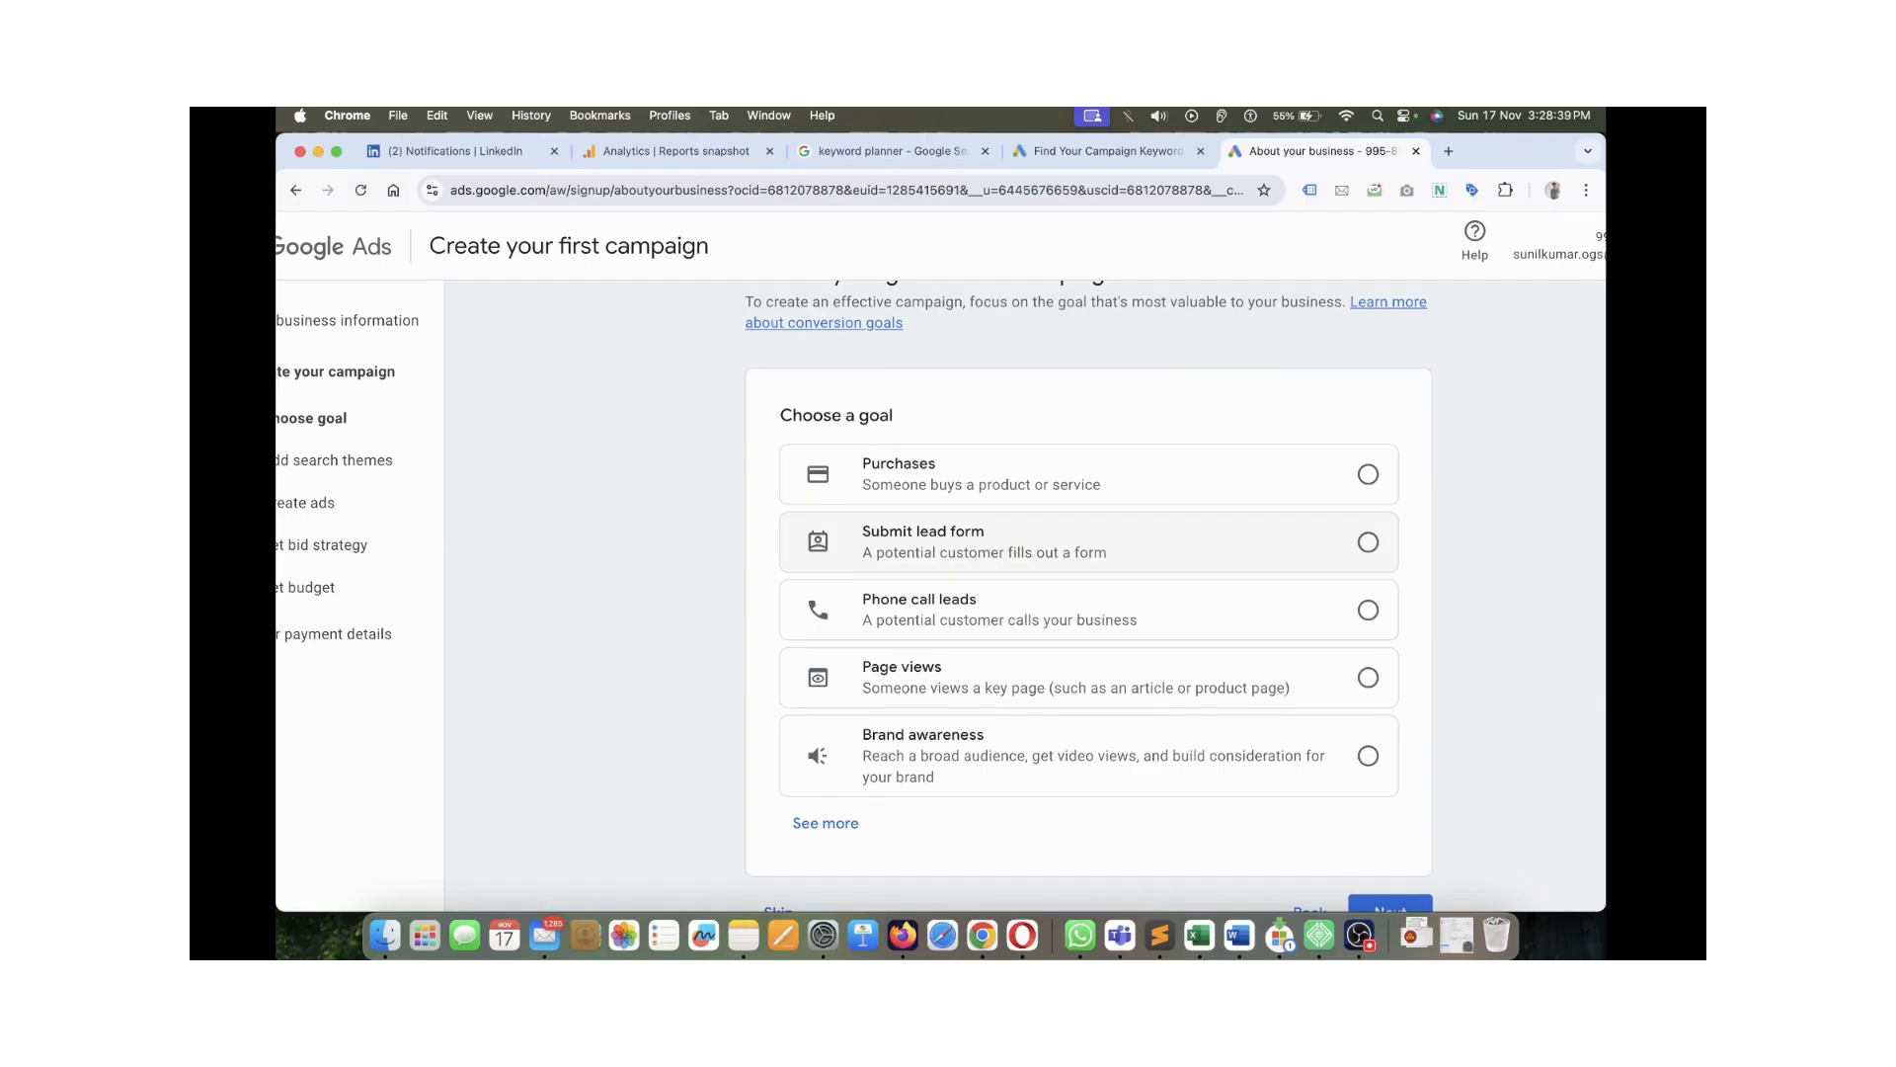
{"action": "scroll", "coordinate": [1086, 593], "scroll_direction": "down", "scroll_amount": 2}
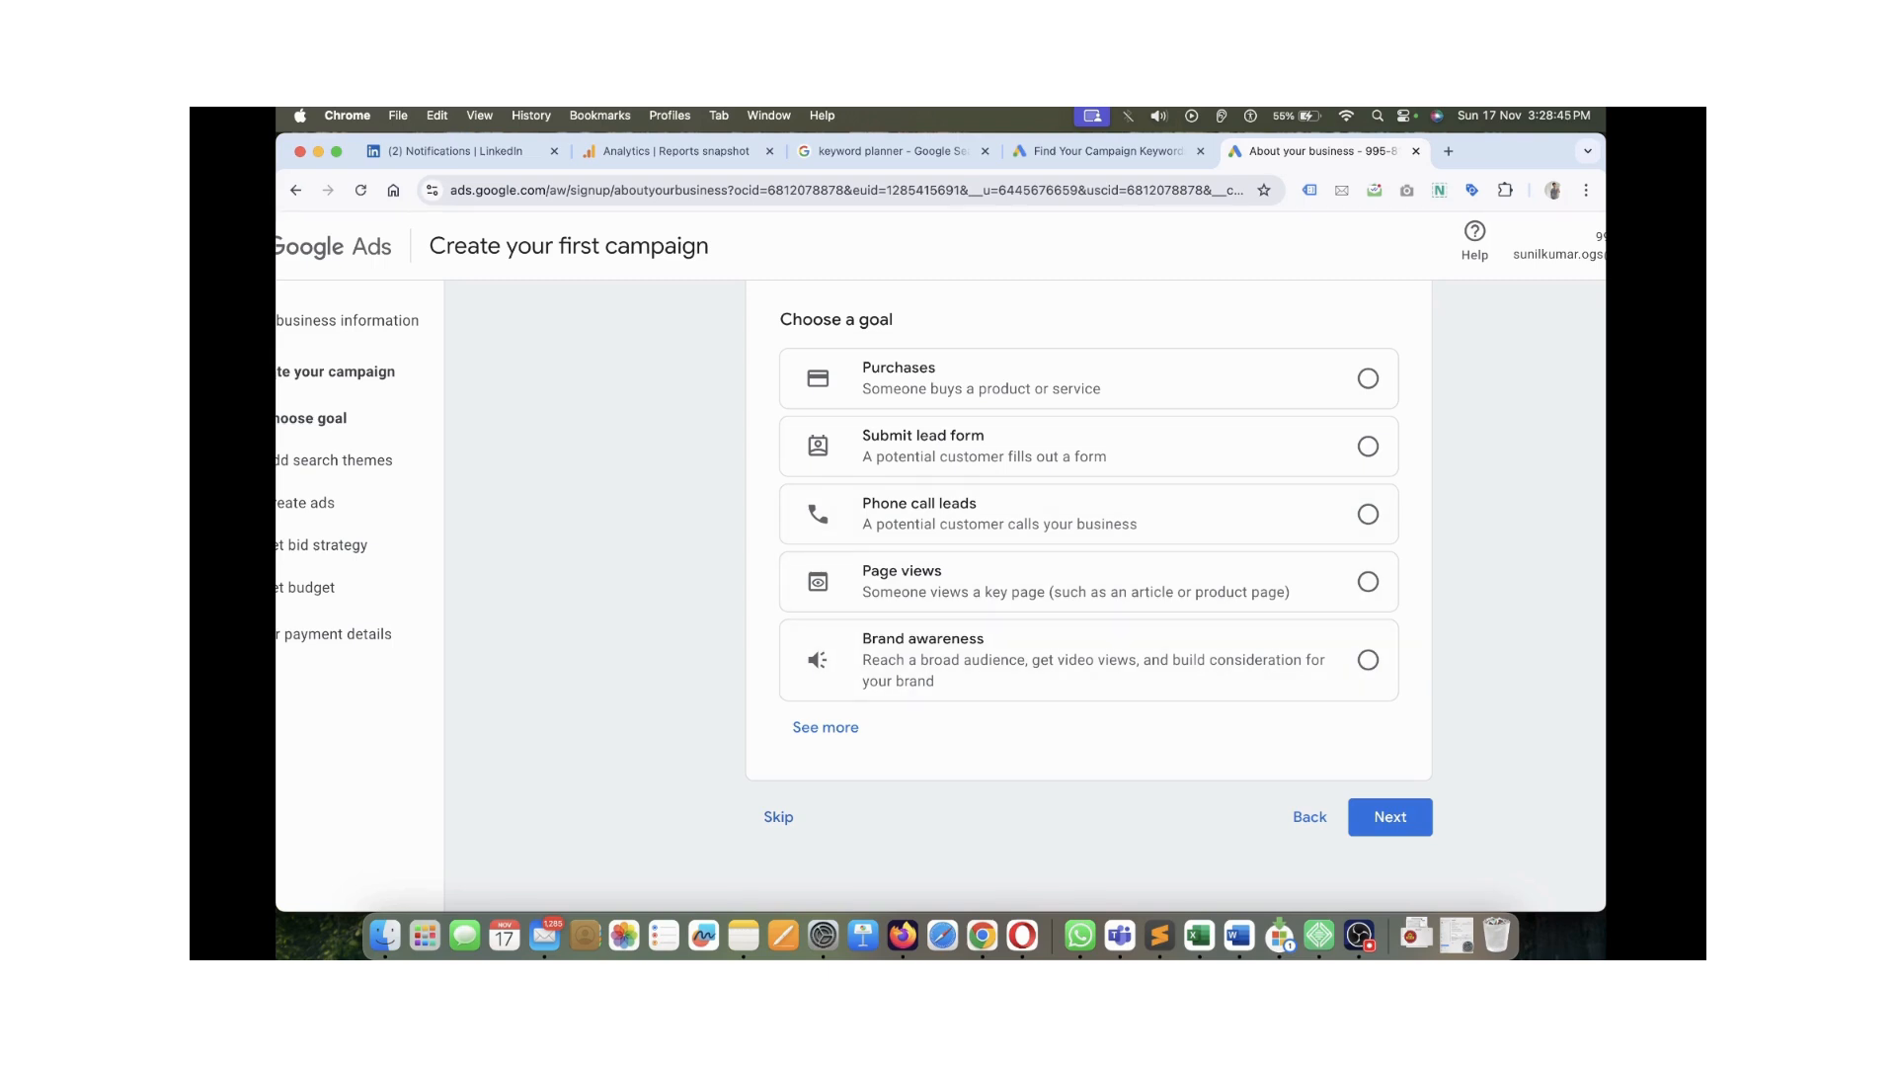
{"action": "scroll", "coordinate": [1087, 593], "scroll_direction": "up", "scroll_amount": 2}
{"action": "scroll", "coordinate": [1087, 592], "scroll_direction": "down", "scroll_amount": 2}
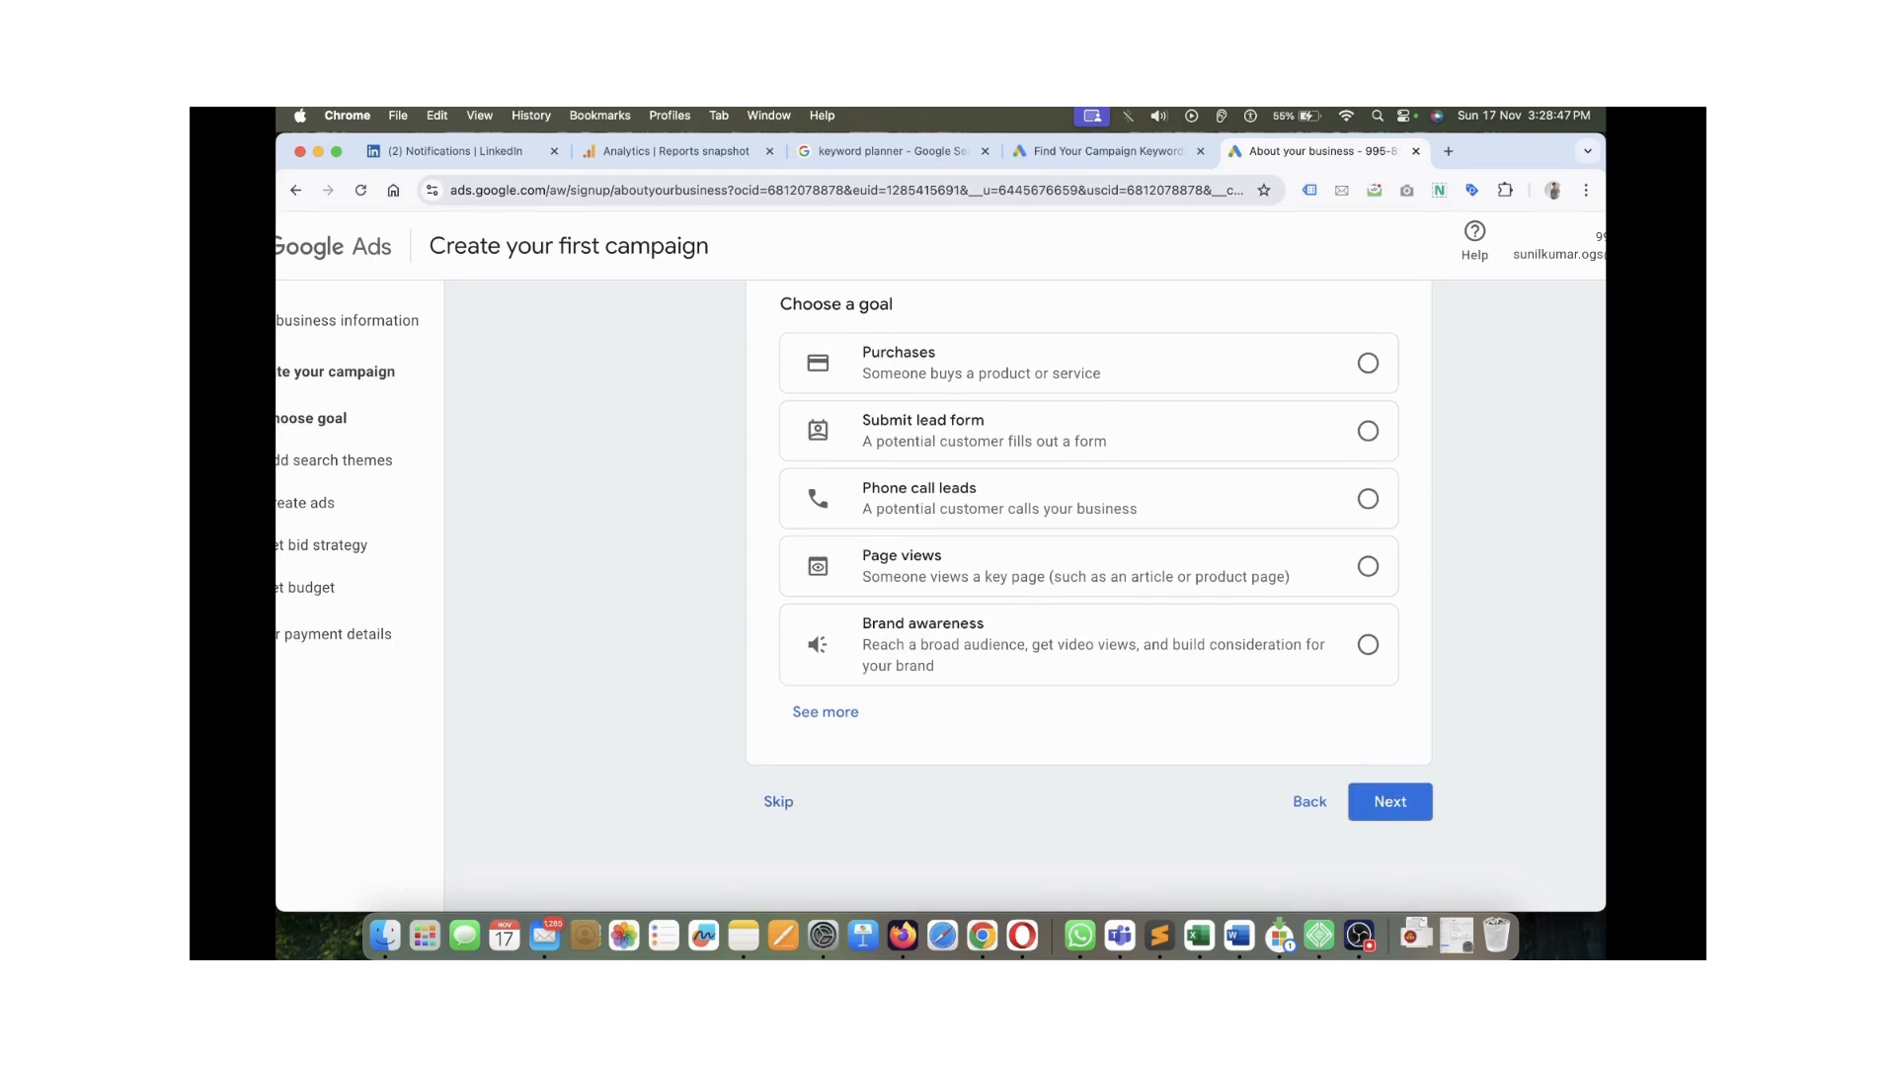
{"action": "scroll", "coordinate": [941, 593], "scroll_direction": "left", "scroll_amount": 2}
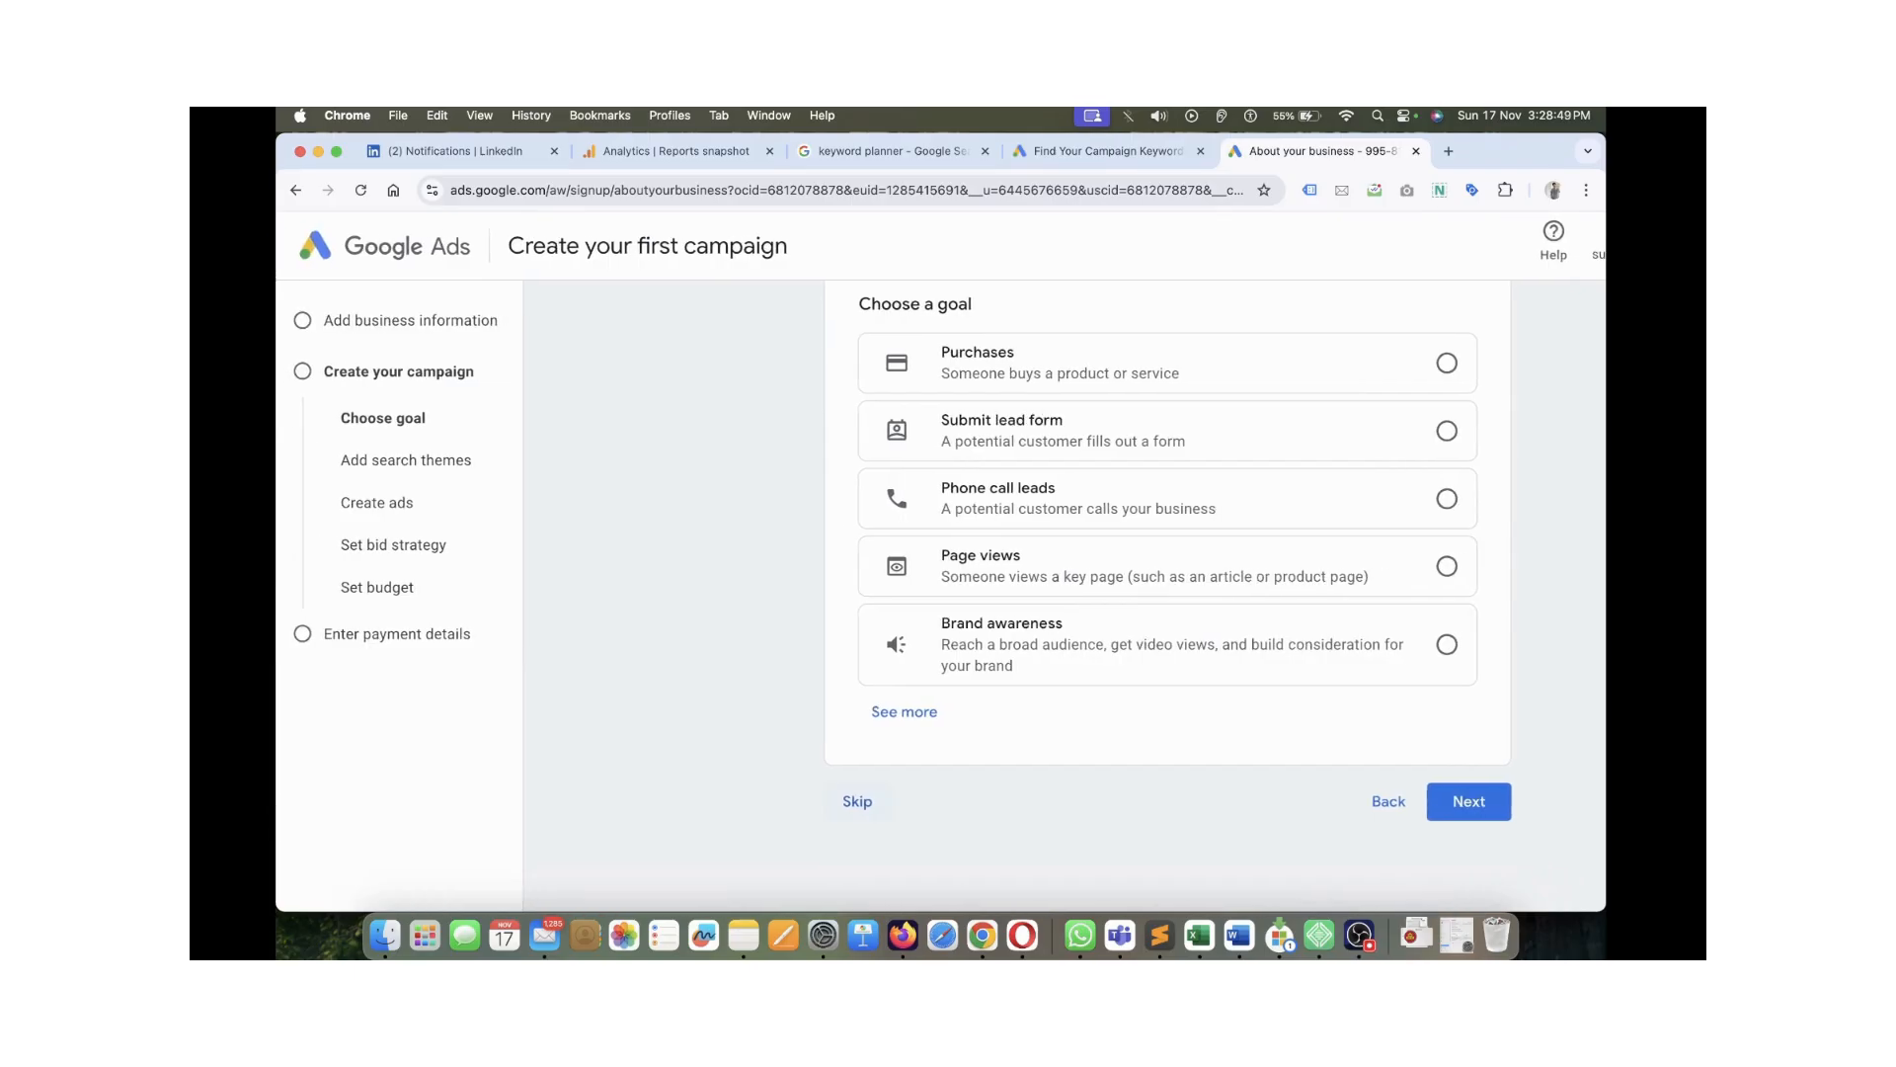
{"action": "left_click", "coordinate": [858, 801]}
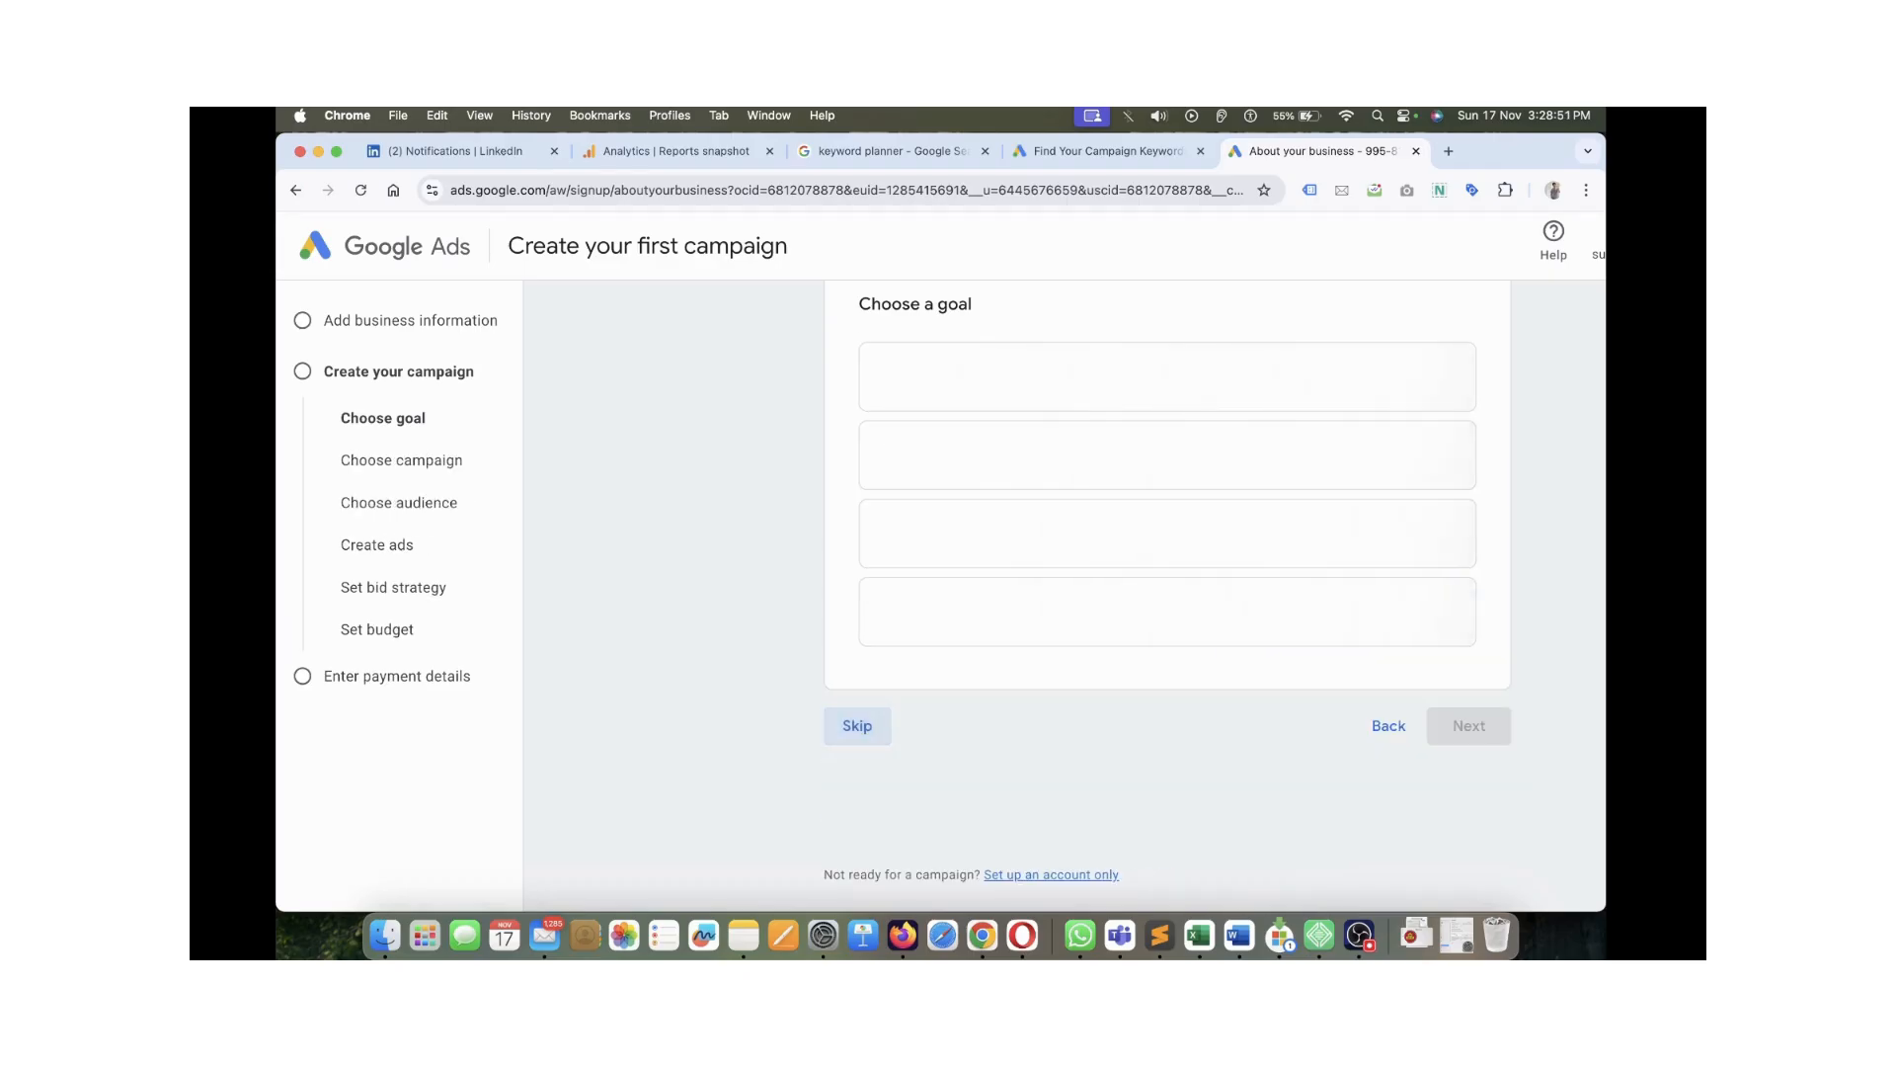
Review the Video and Search campaign types and skip creating a campaign
{"action": "scroll", "coordinate": [940, 592], "scroll_direction": "right", "scroll_amount": 2}
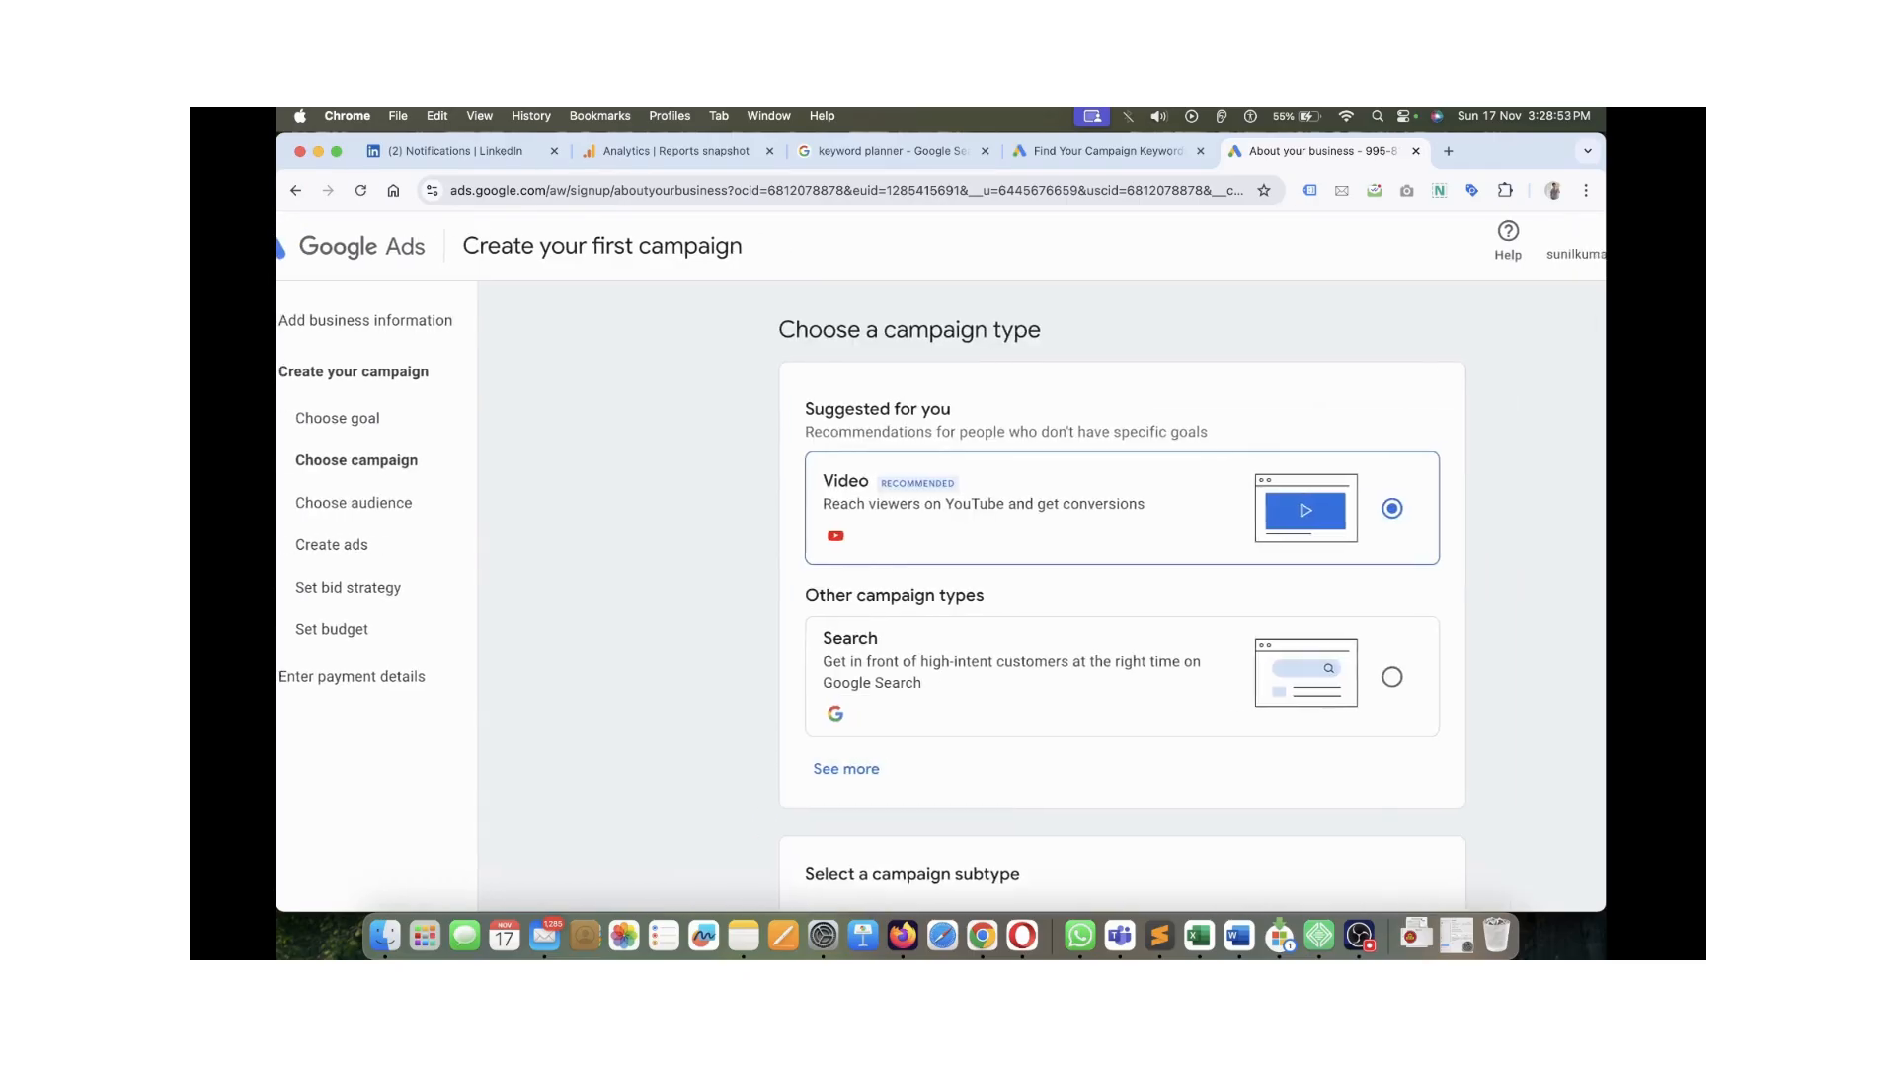
{"action": "left_click_drag", "start_coordinate": [738, 330], "coordinate": [1002, 330]}
{"action": "left_click", "coordinate": [1001, 332]}
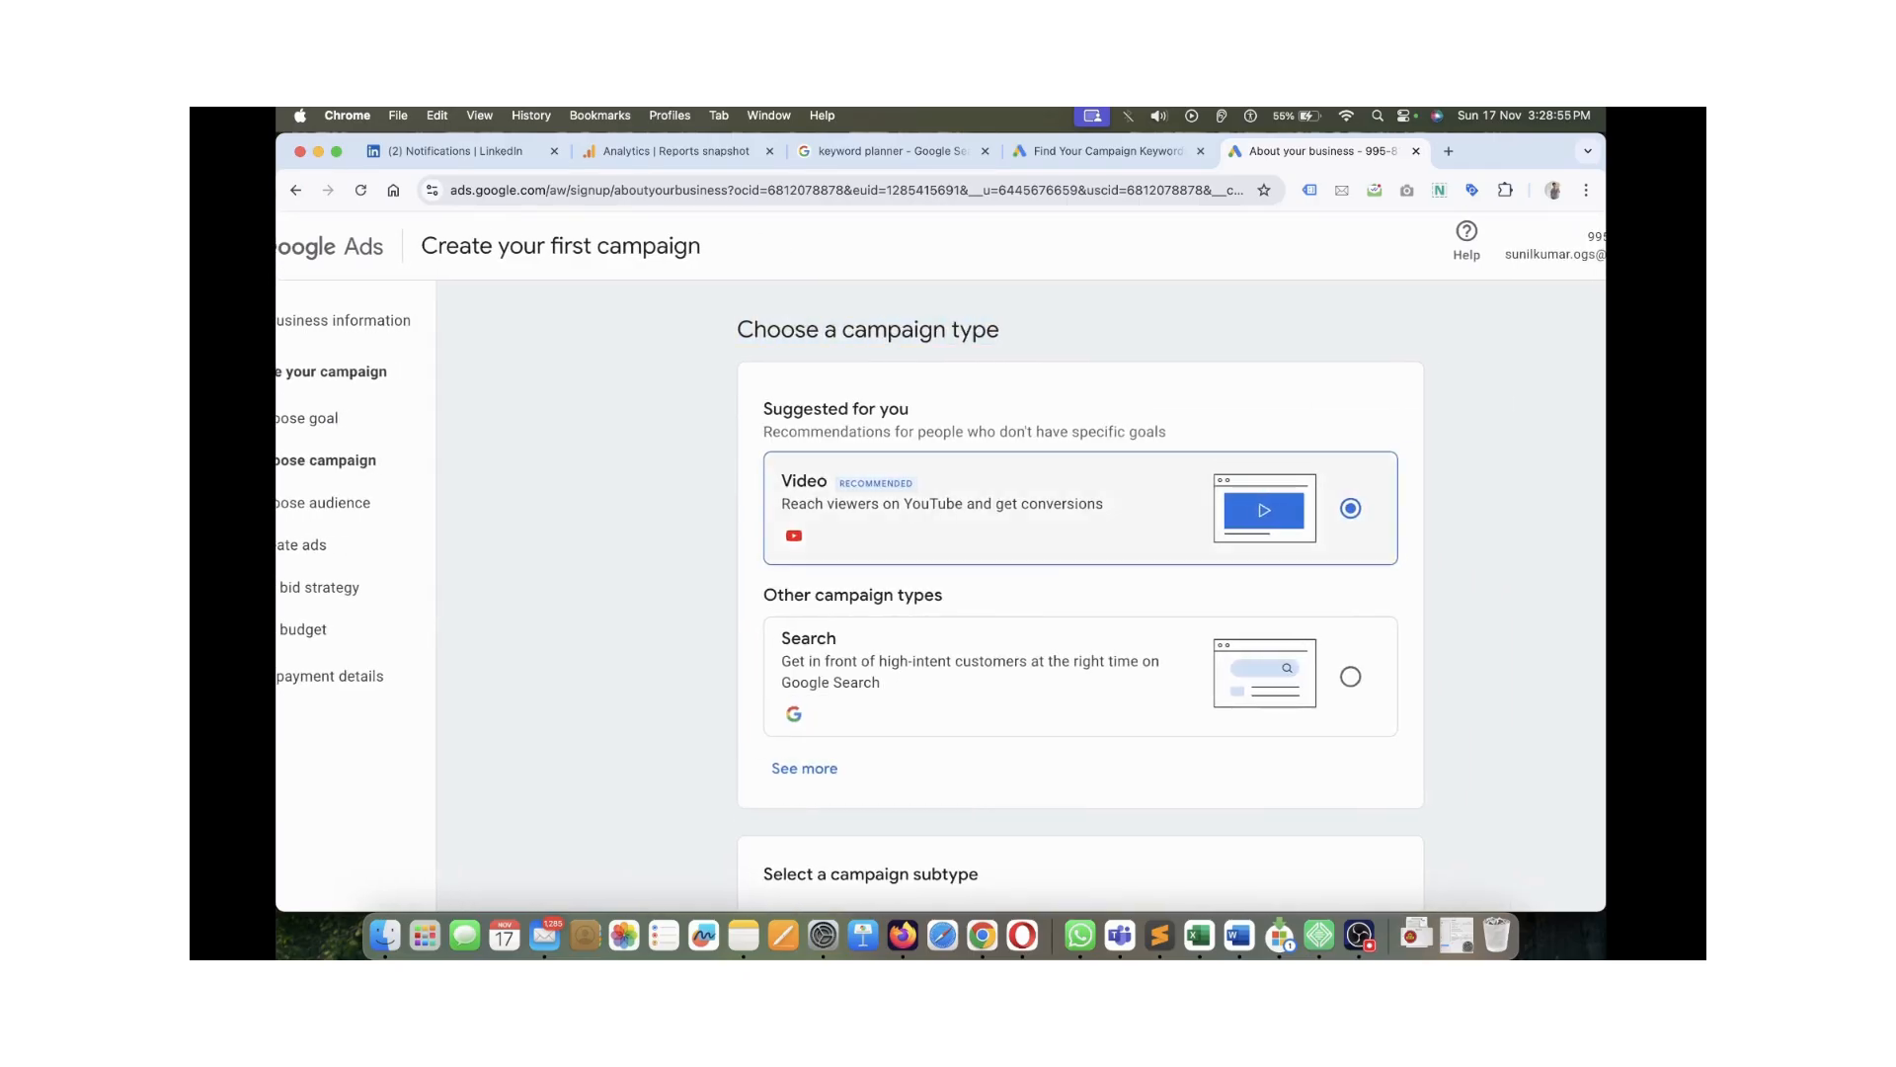
{"action": "left_click_drag", "start_coordinate": [753, 330], "coordinate": [987, 329]}
{"action": "scroll", "coordinate": [1079, 593], "scroll_direction": "down", "scroll_amount": 2}
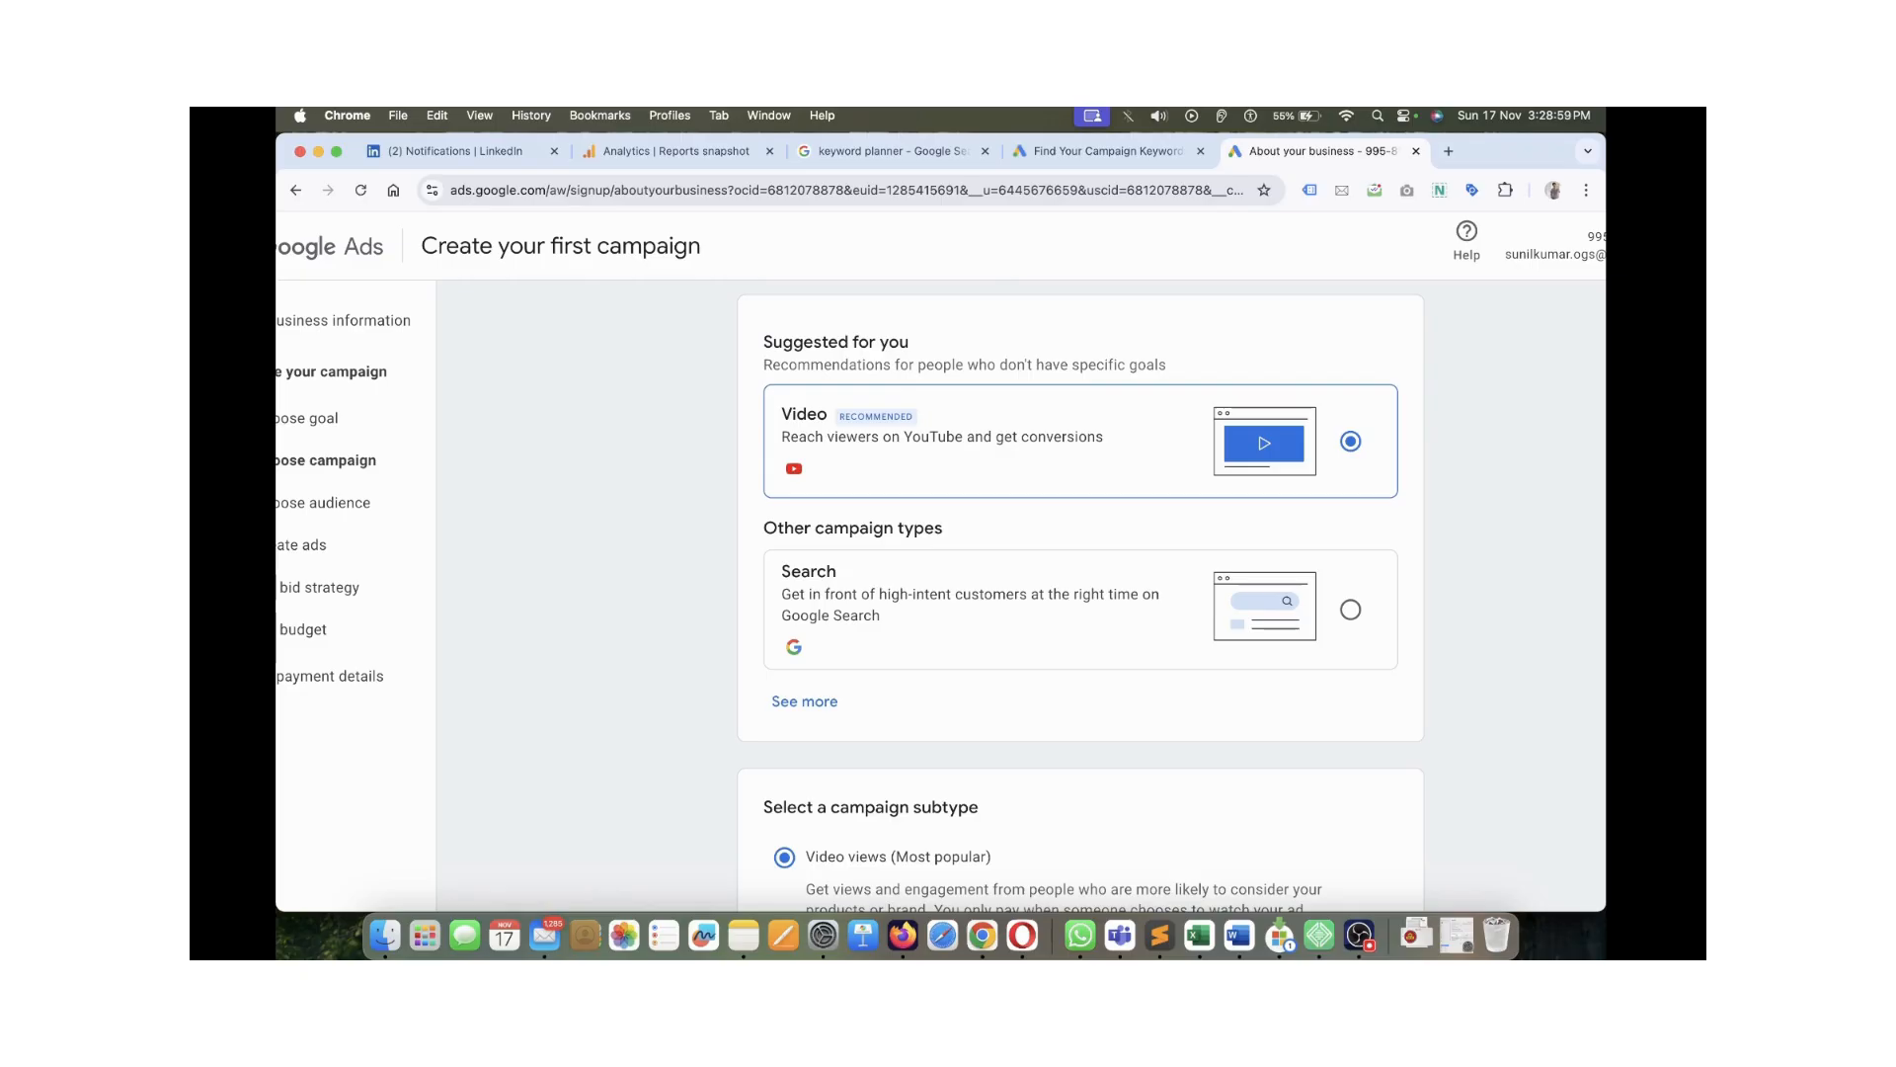
{"action": "scroll", "coordinate": [1079, 593], "scroll_direction": "down", "scroll_amount": 5}
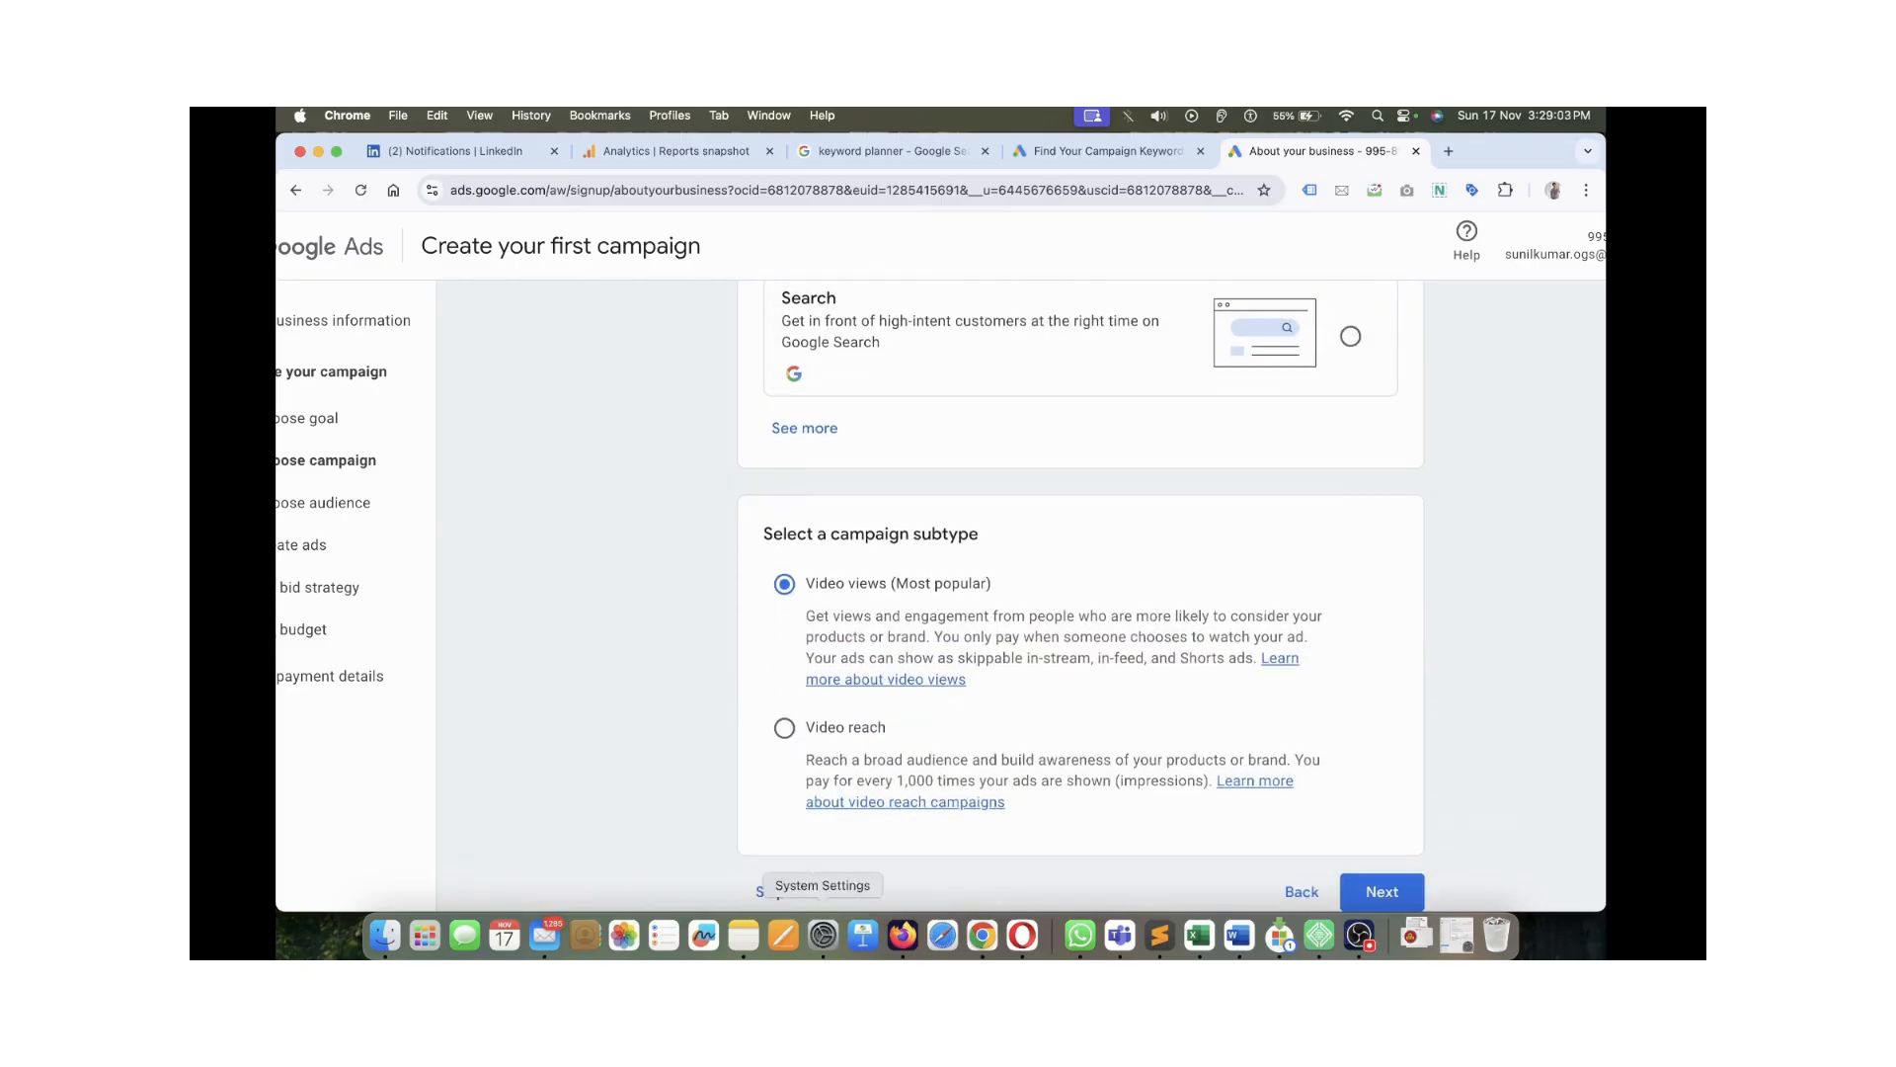
{"action": "left_click", "coordinate": [771, 891]}
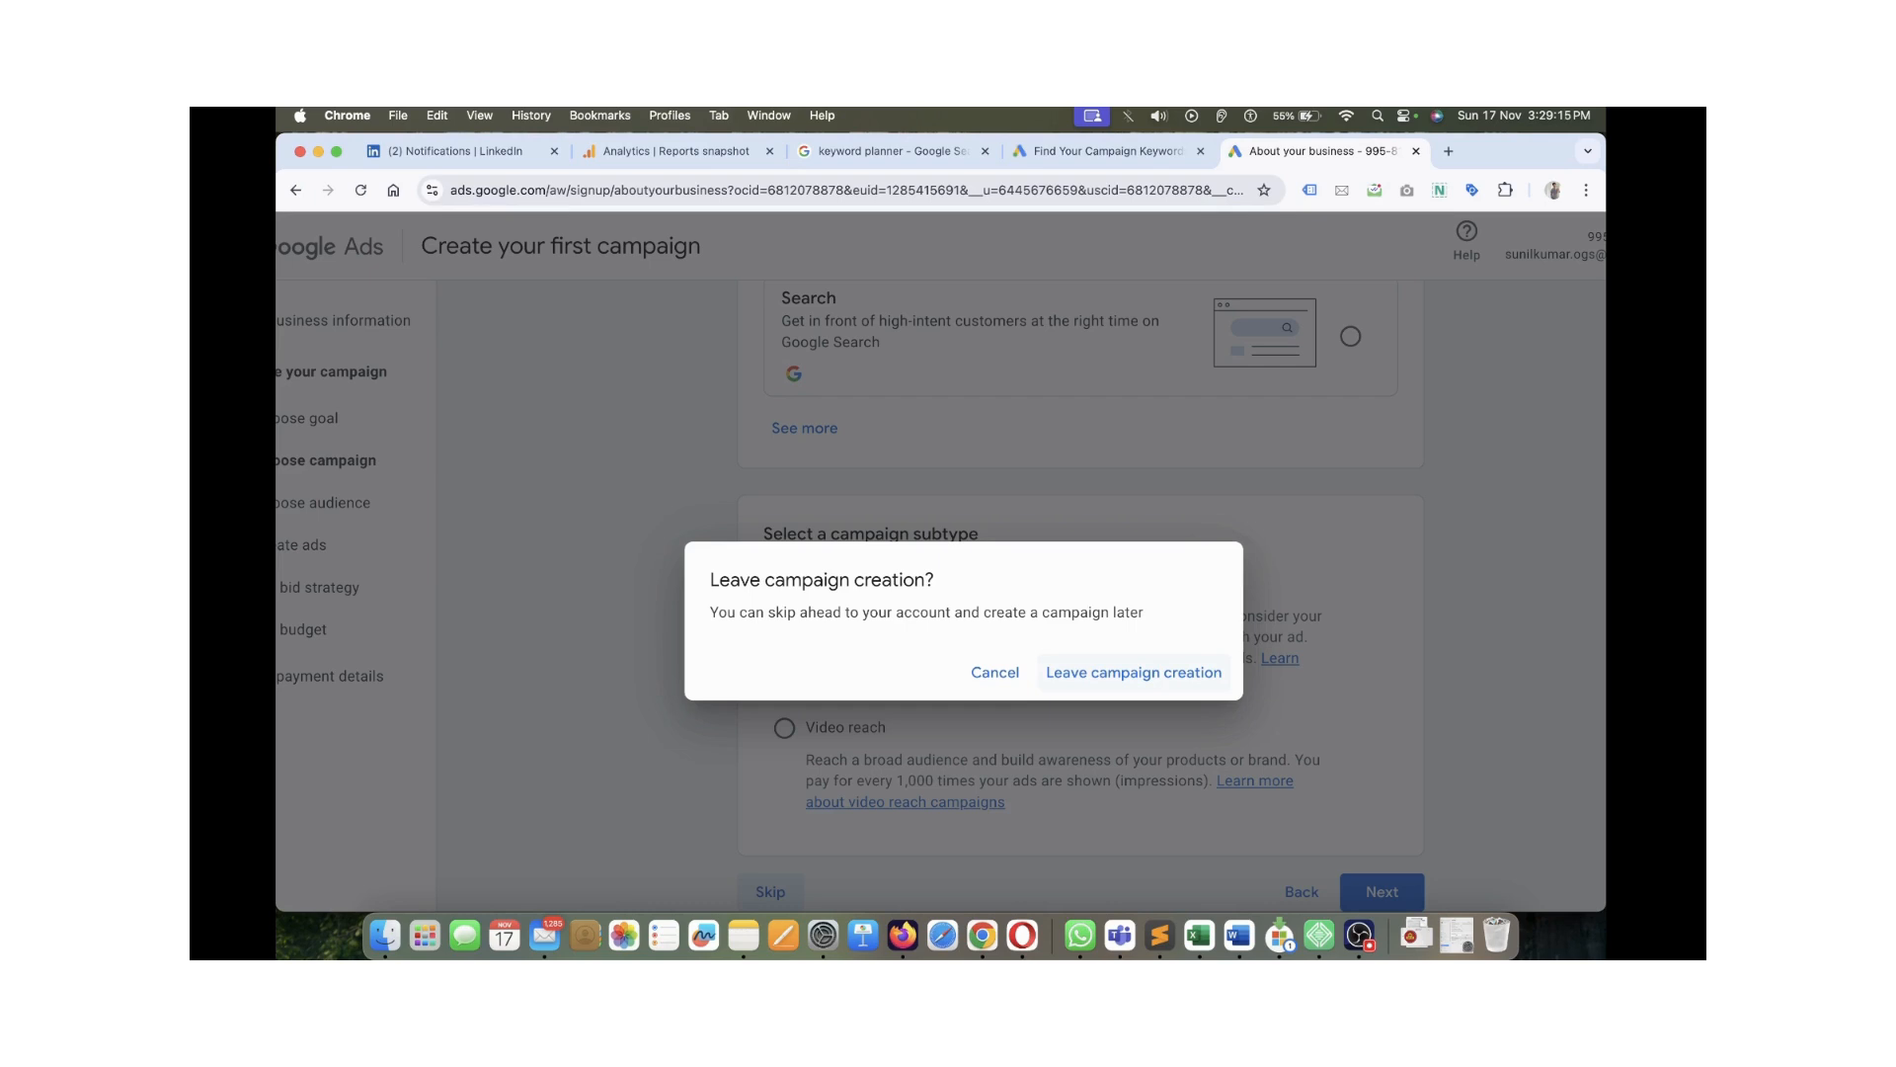
Confirm leaving campaign creation and review the account settings page
{"action": "left_click", "coordinate": [1134, 671]}
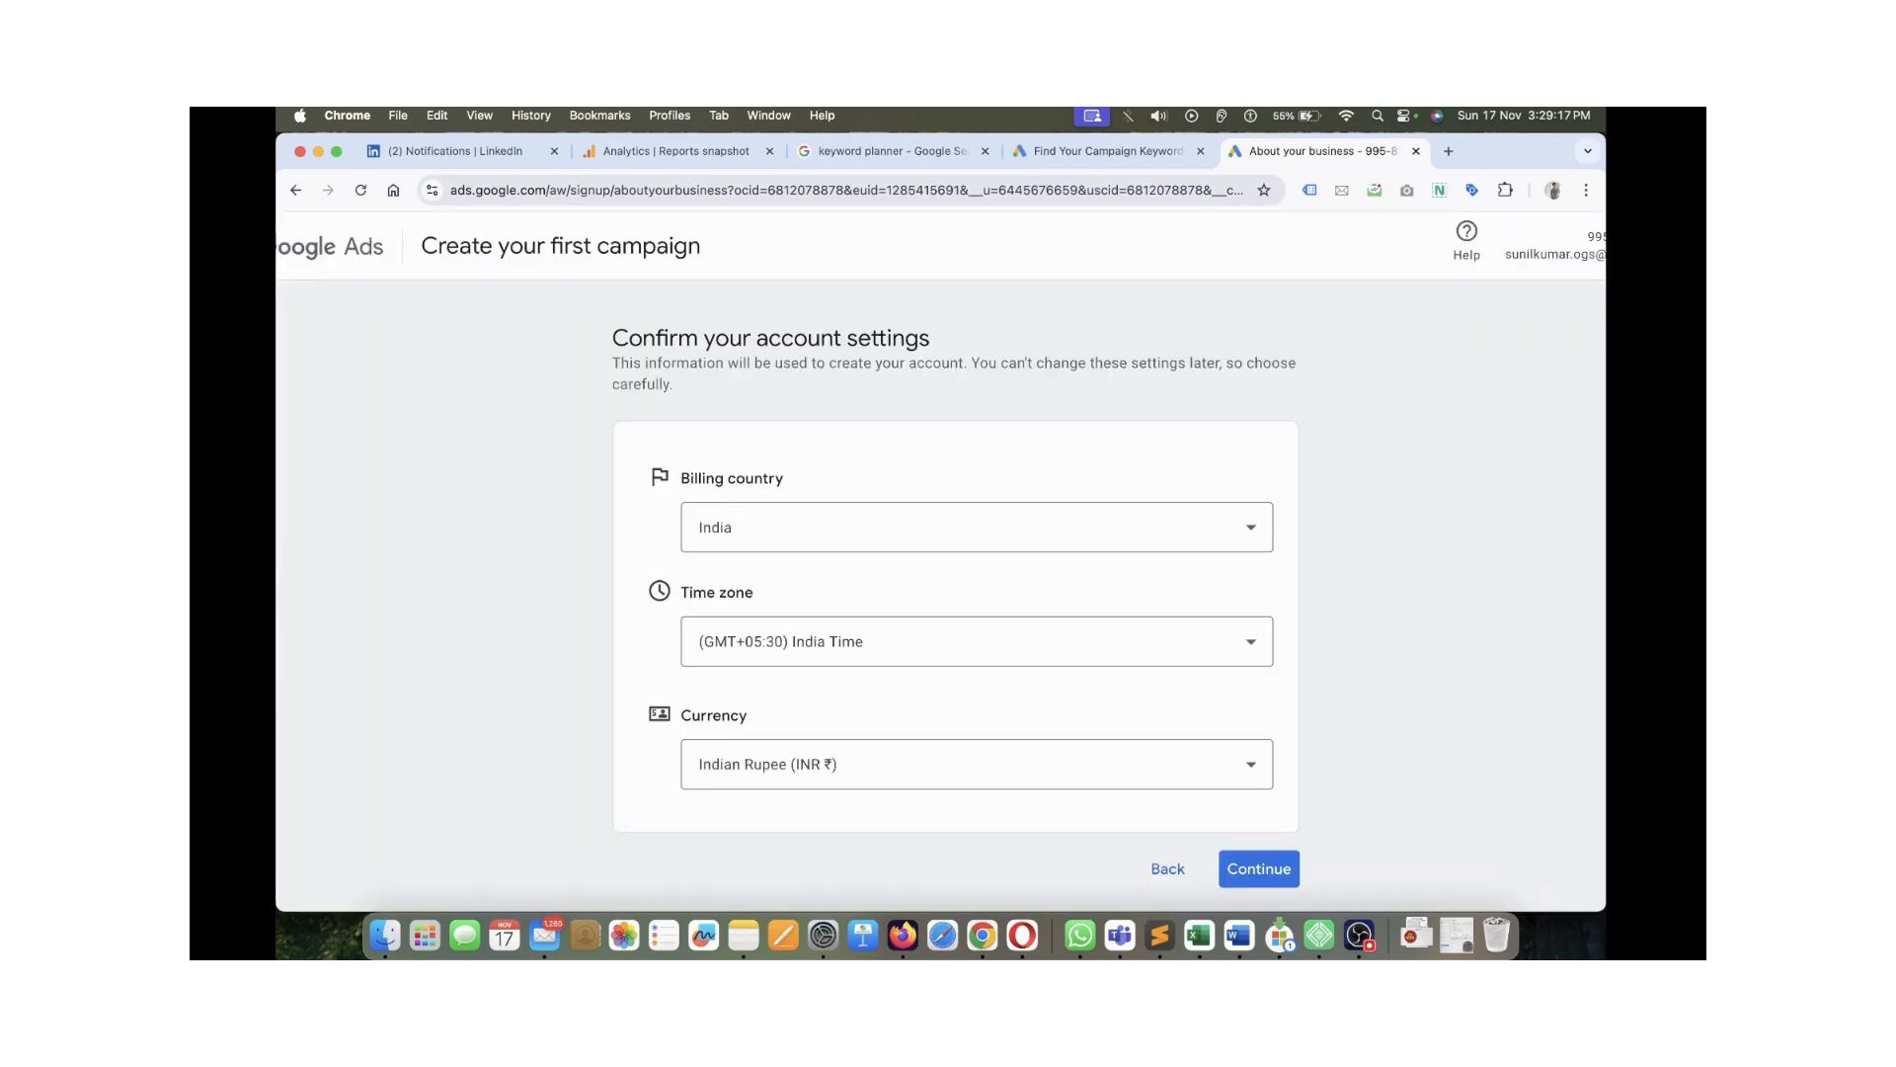
{"action": "left_click_drag", "start_coordinate": [629, 338], "coordinate": [921, 338]}
{"action": "left_click", "coordinate": [920, 338]}
{"action": "scroll", "coordinate": [948, 593], "scroll_direction": "down", "scroll_amount": 3}
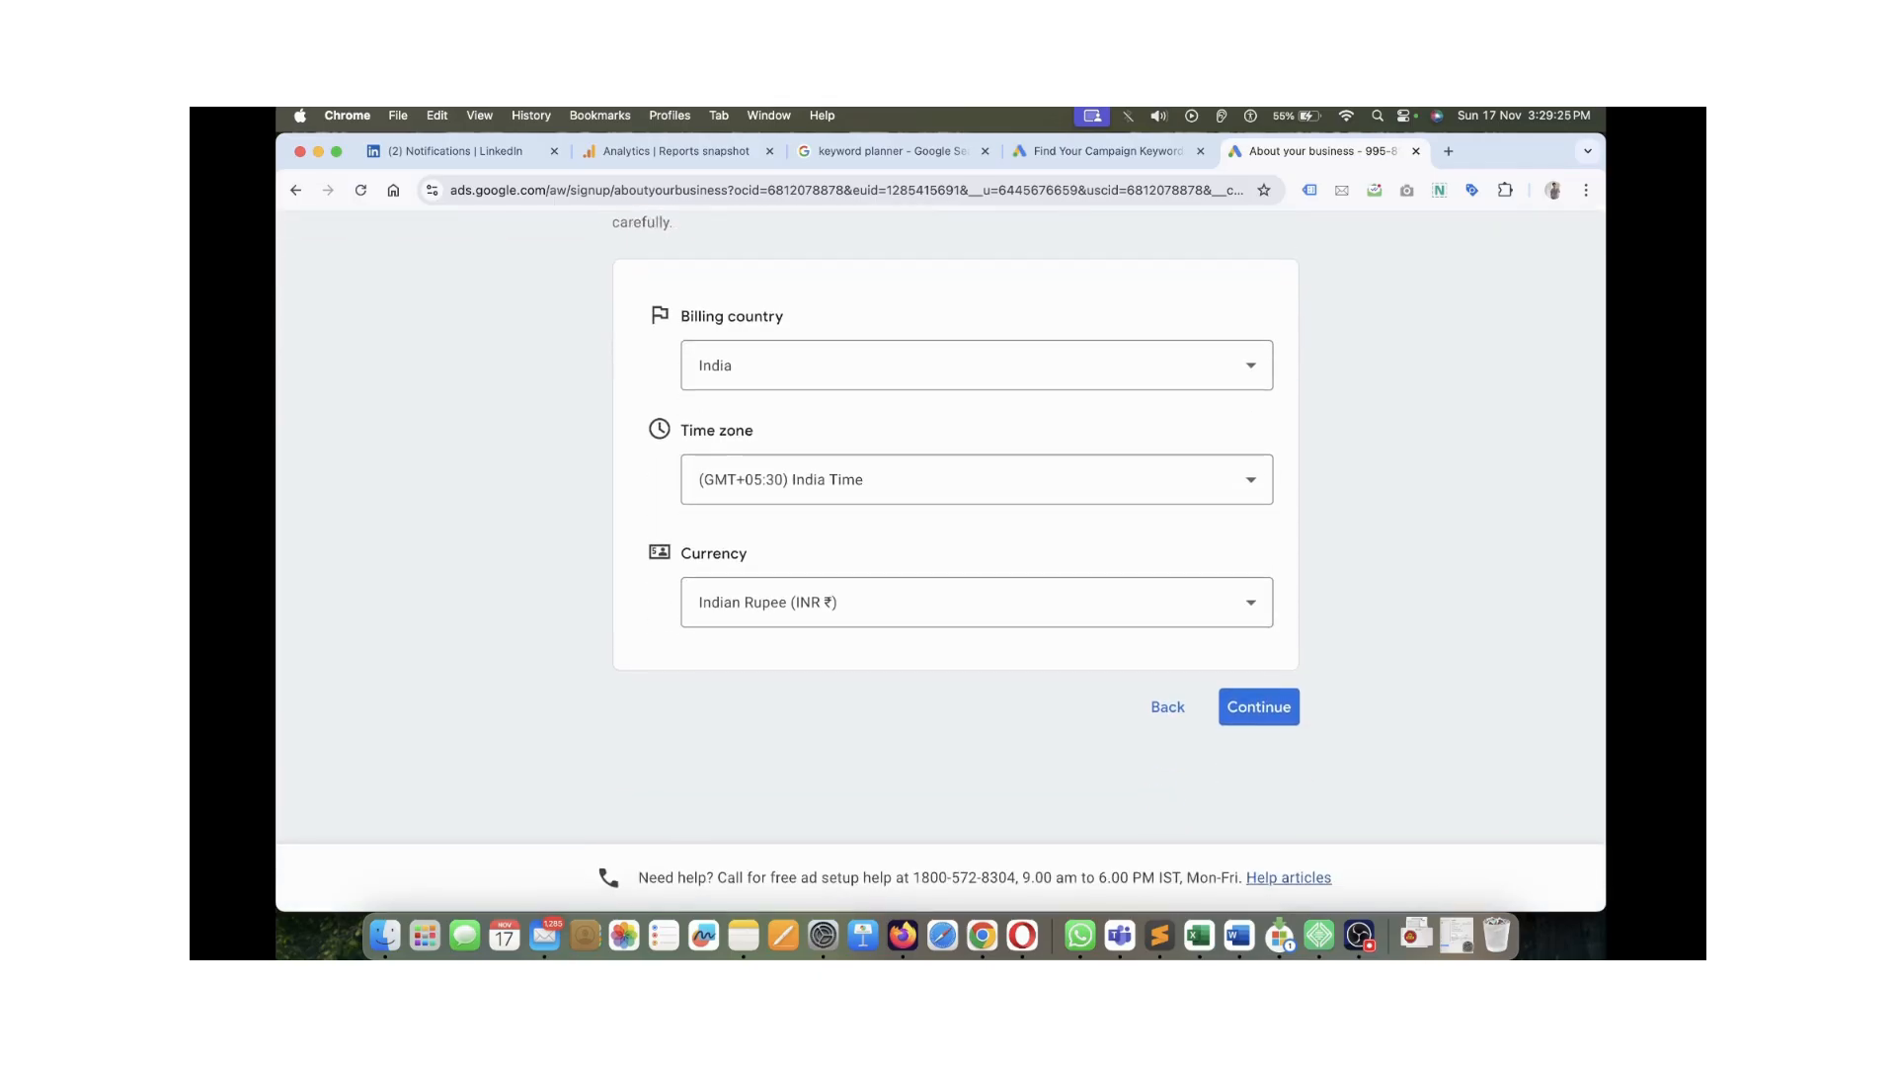
{"action": "scroll", "coordinate": [948, 494], "scroll_direction": "up", "scroll_amount": 2}
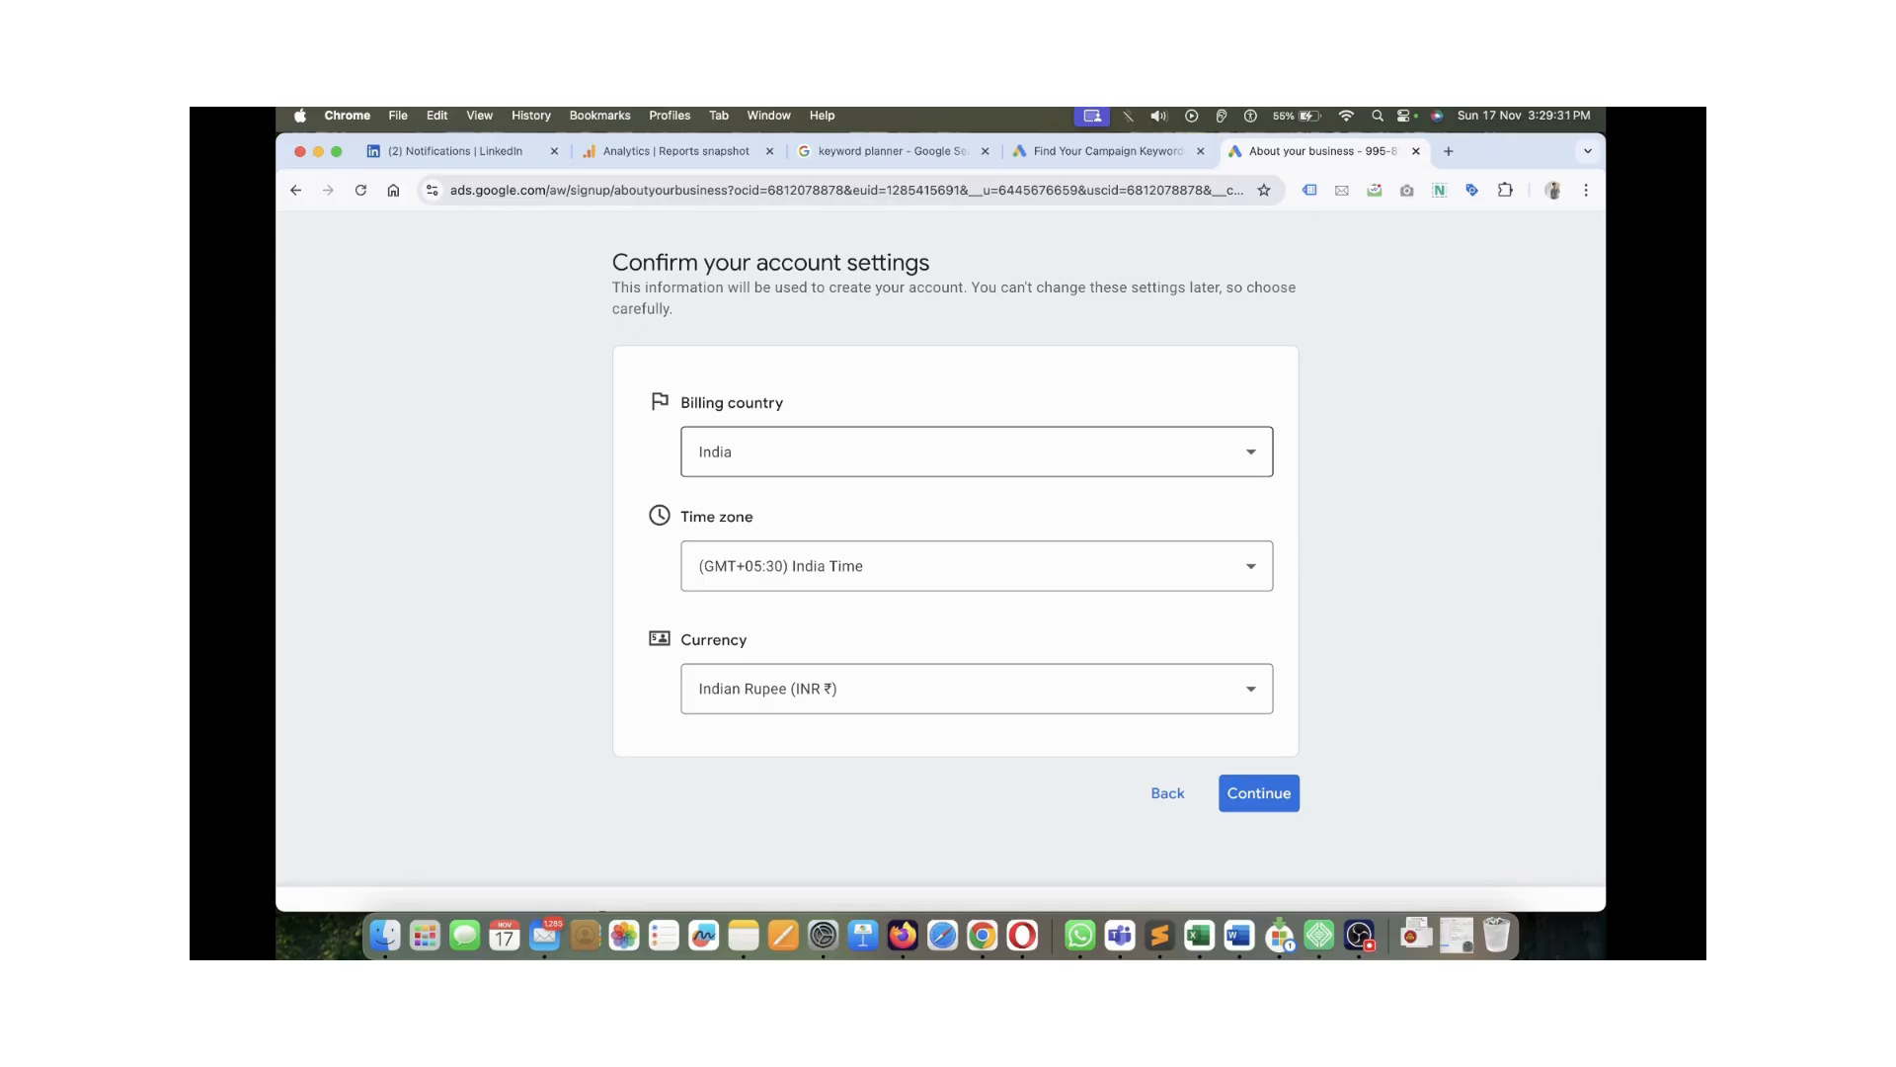
Keep India as the billing country and continue
{"action": "left_click", "coordinate": [977, 451]}
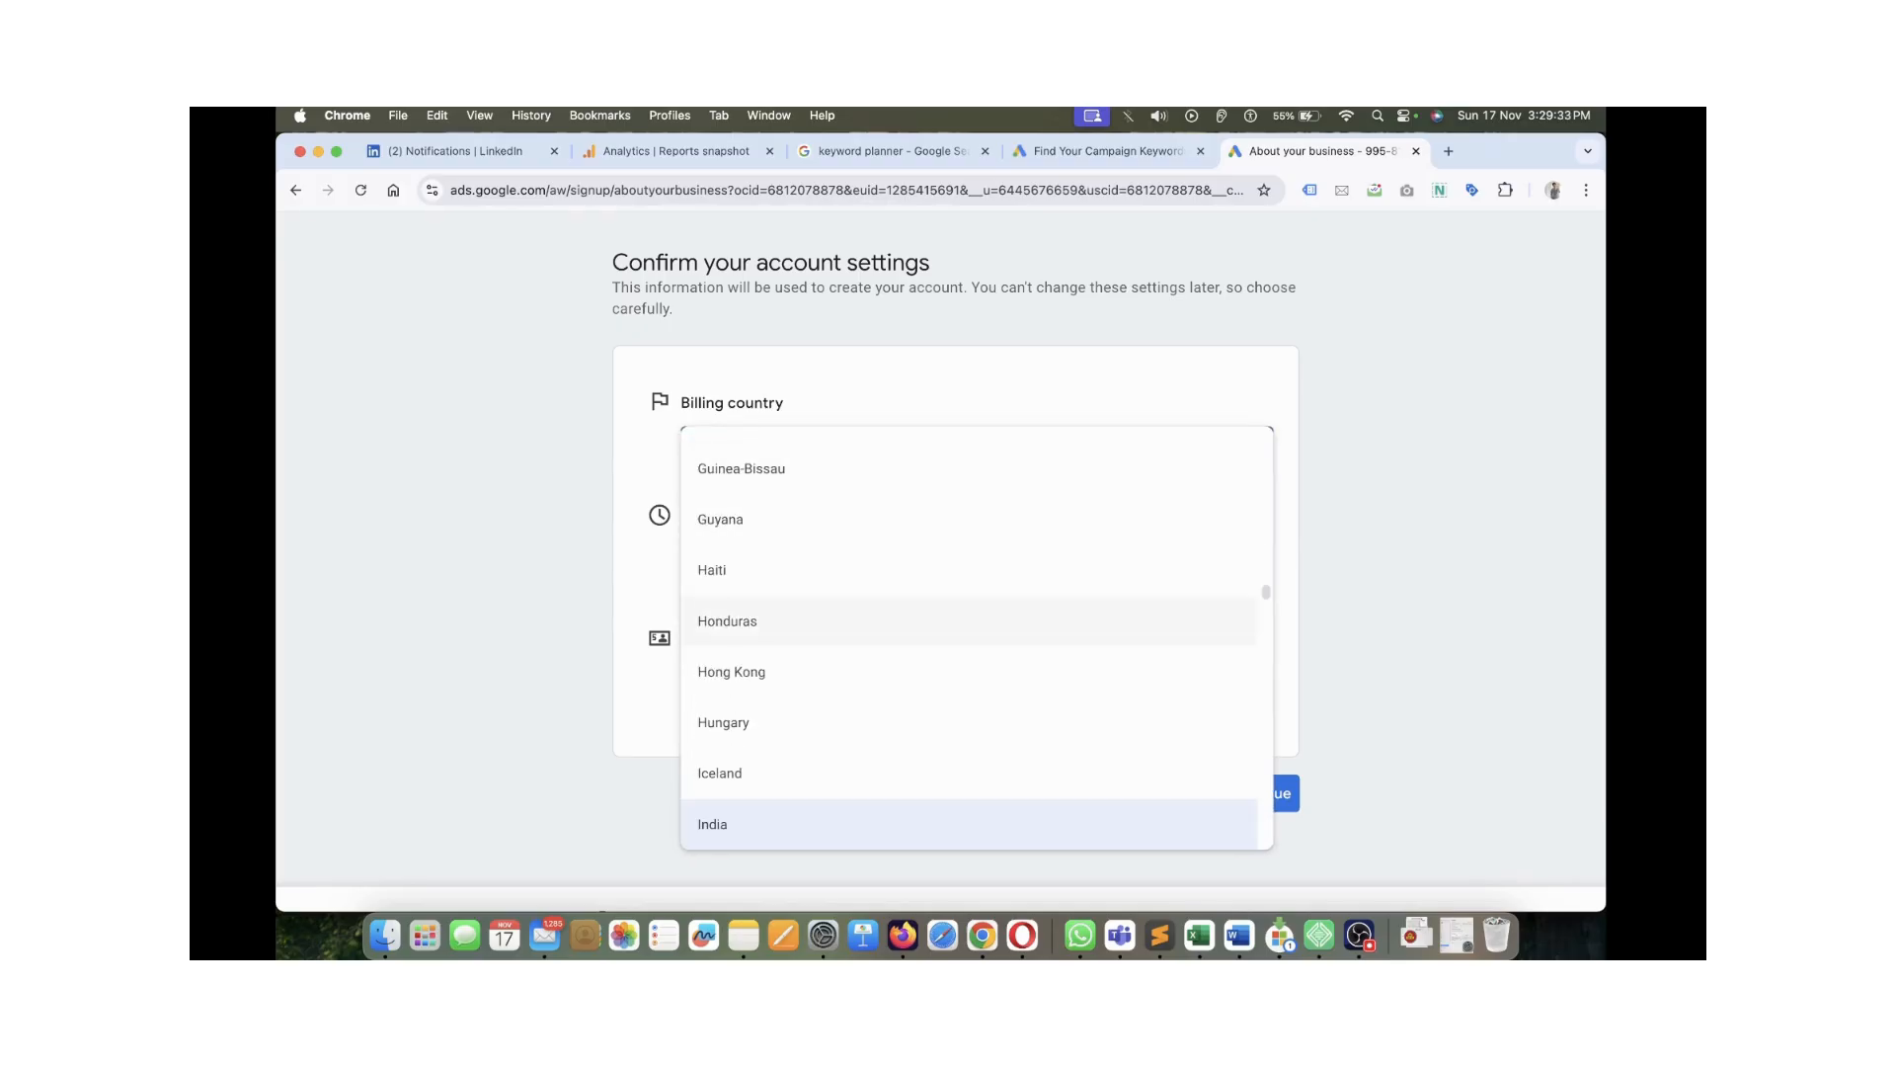
{"action": "left_click", "coordinate": [969, 824]}
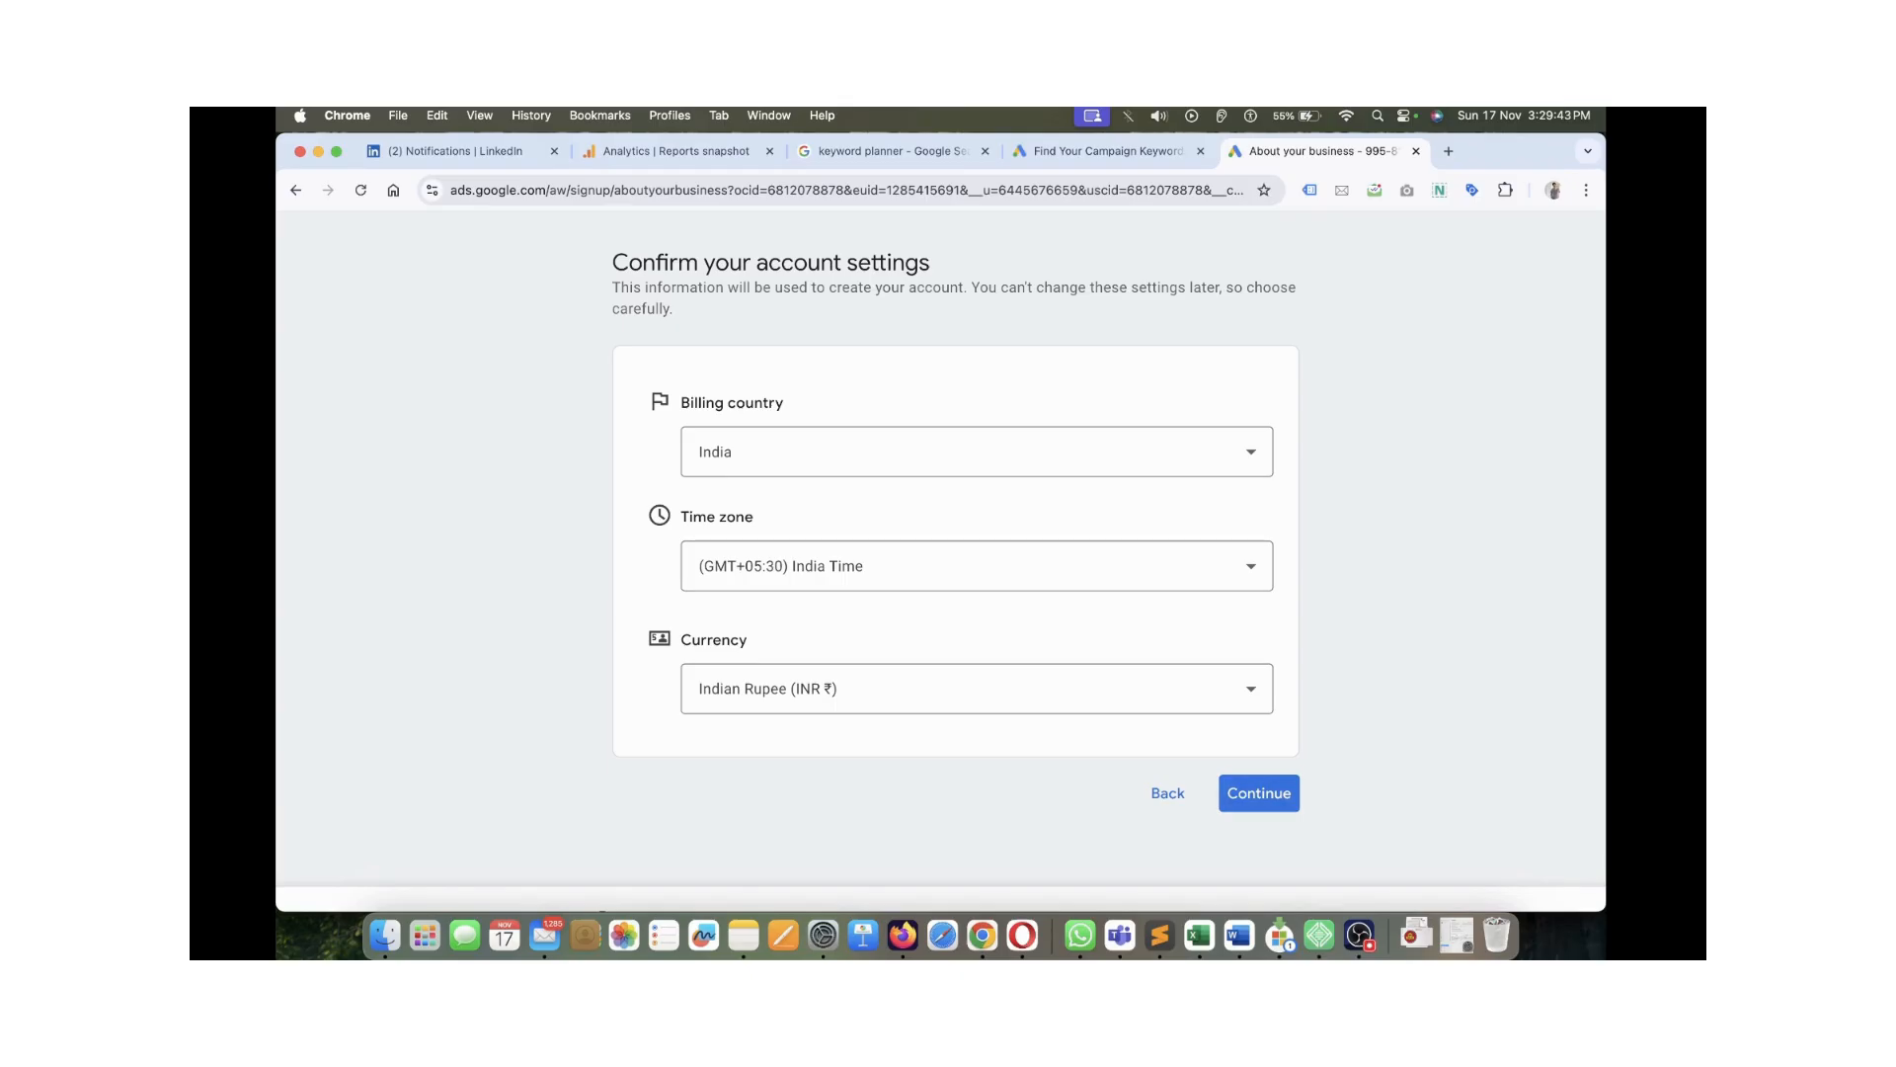
{"action": "left_click", "coordinate": [1260, 793]}
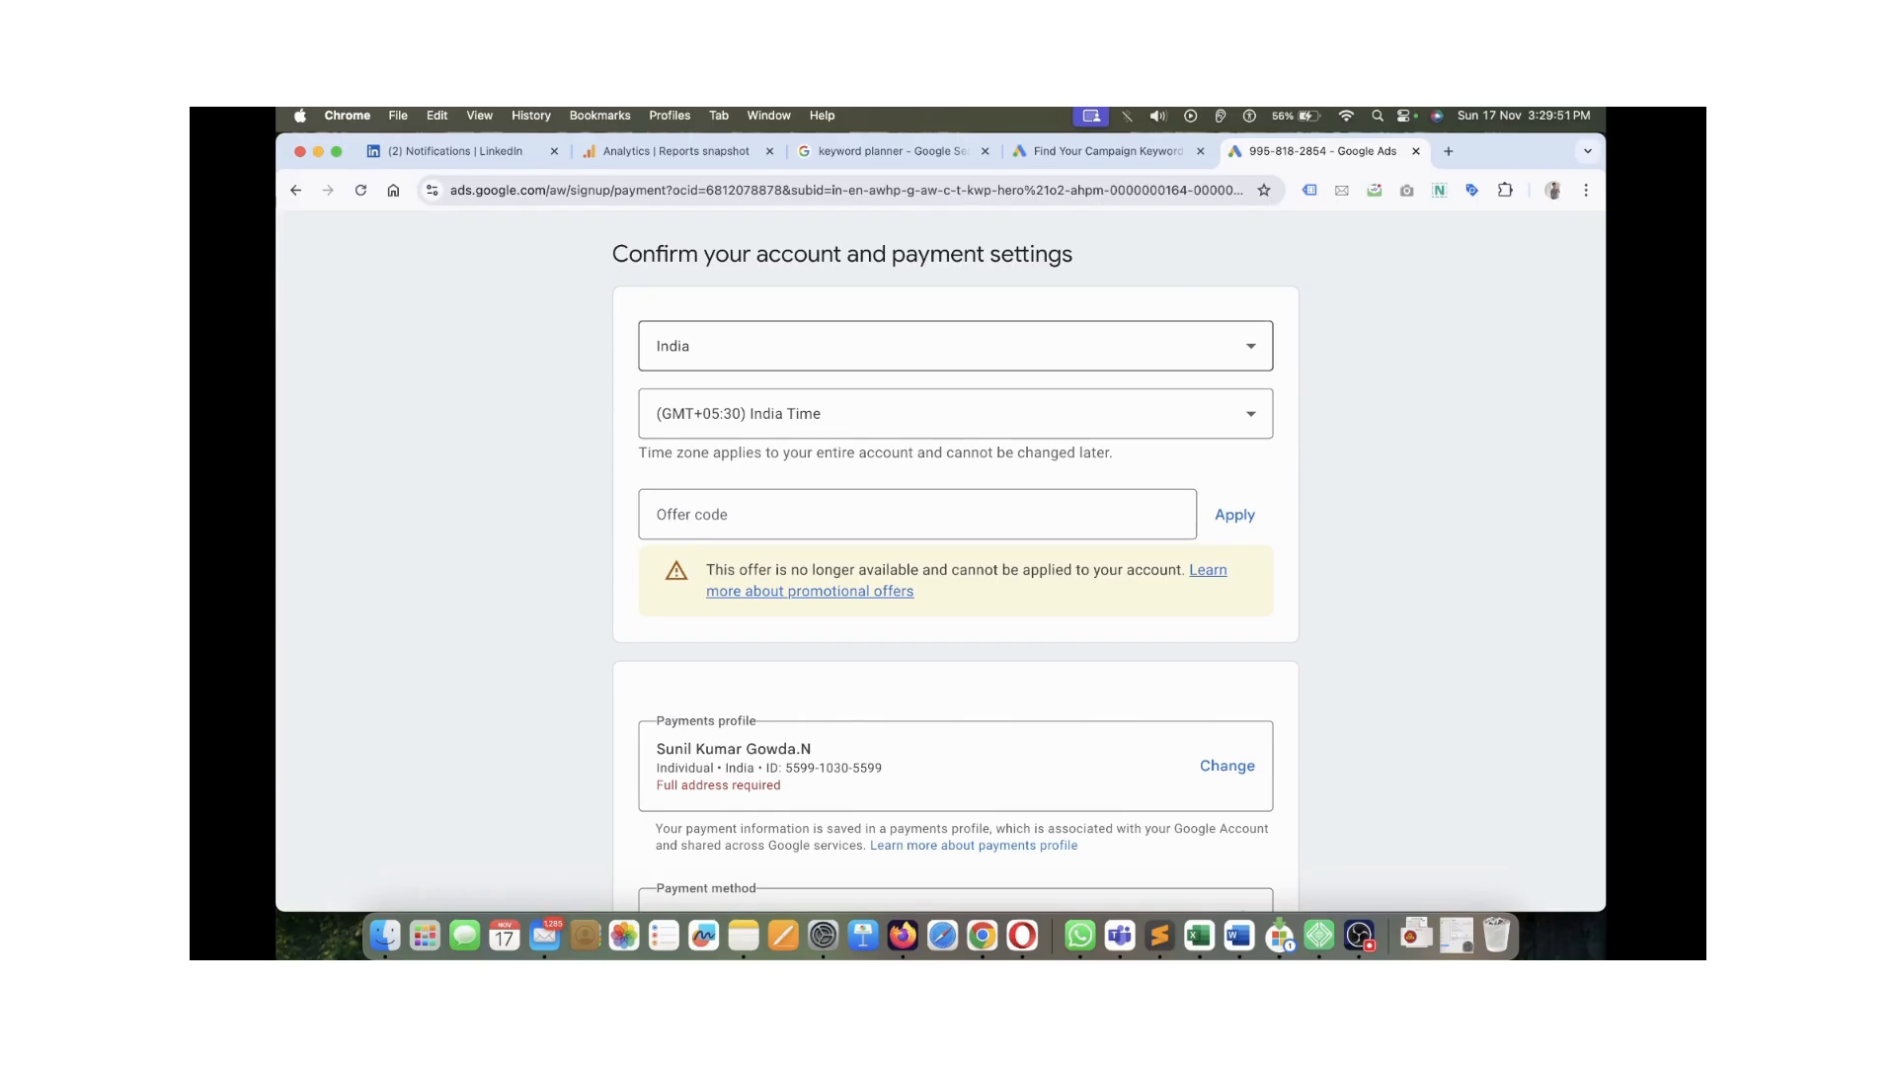
Scroll down to the Payments profile and bring up its Change options
{"action": "left_click", "coordinate": [917, 515]}
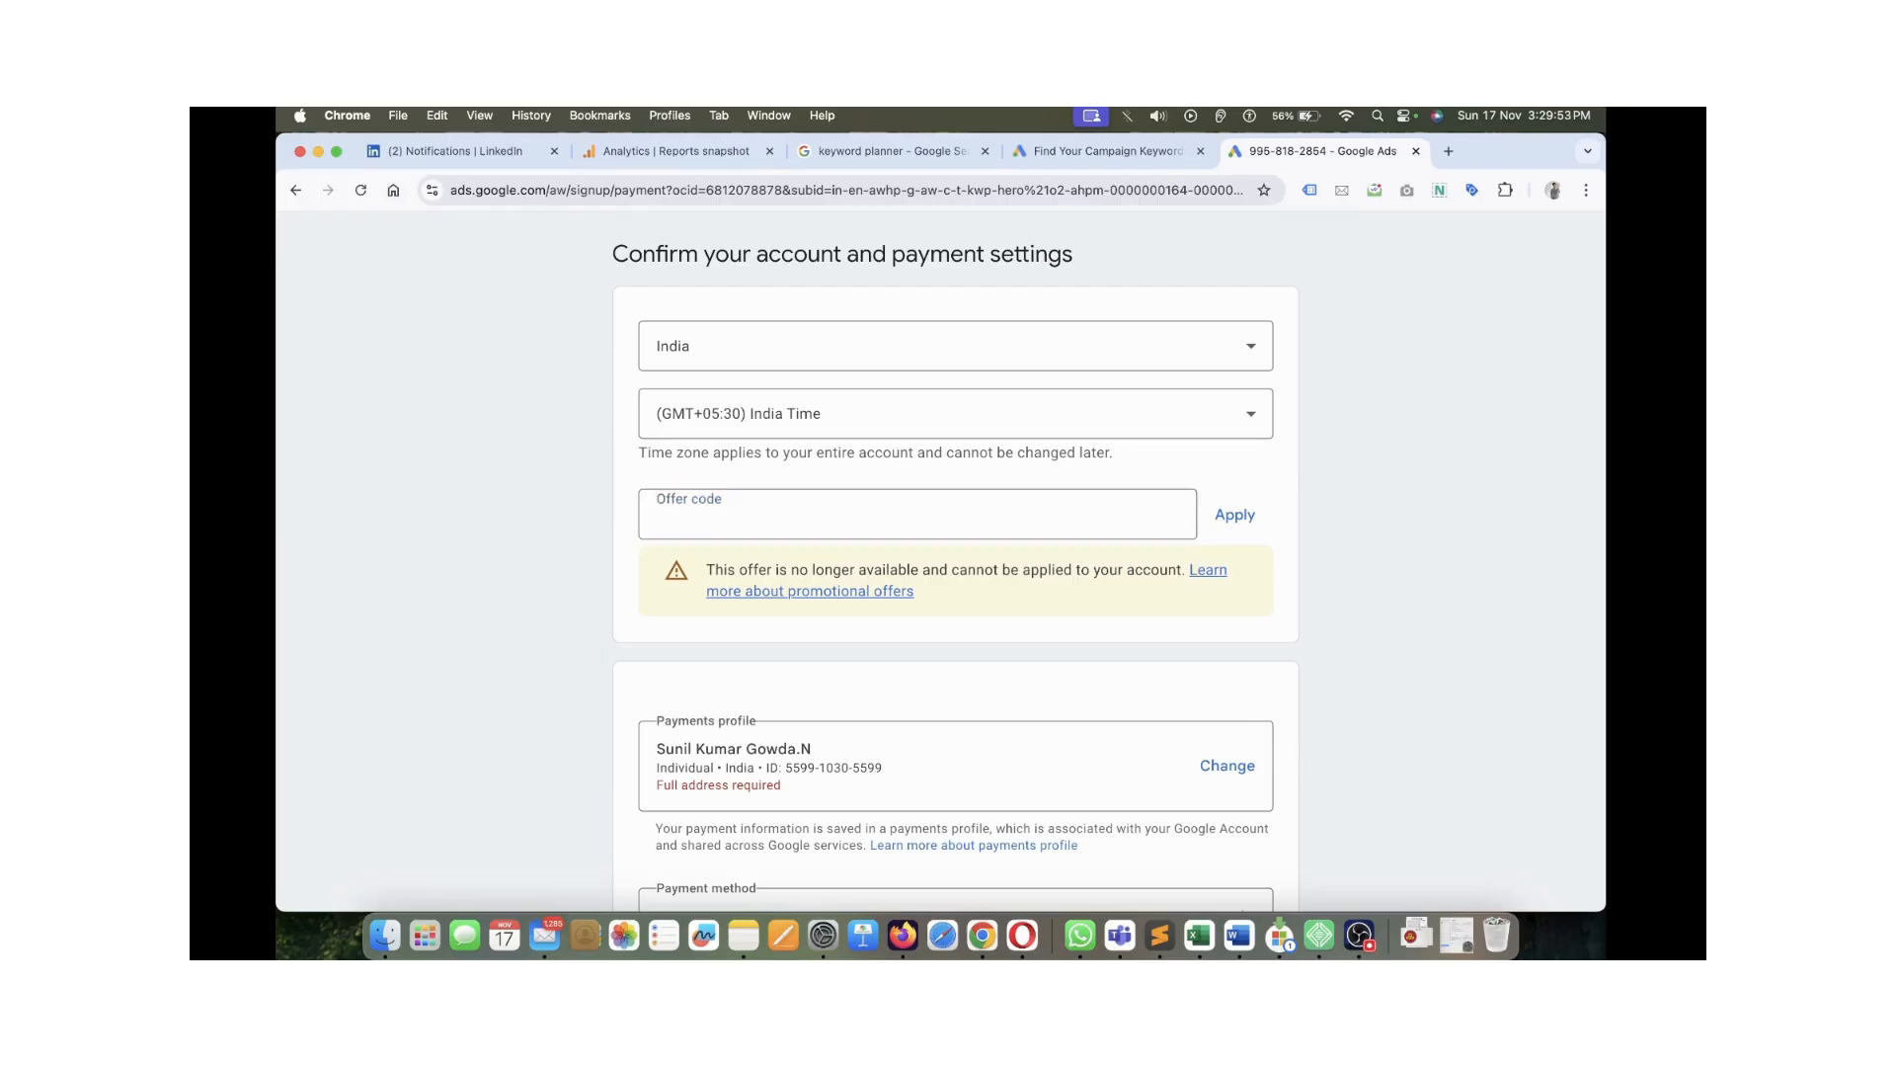
{"action": "scroll", "coordinate": [955, 553], "scroll_direction": "down", "scroll_amount": 3}
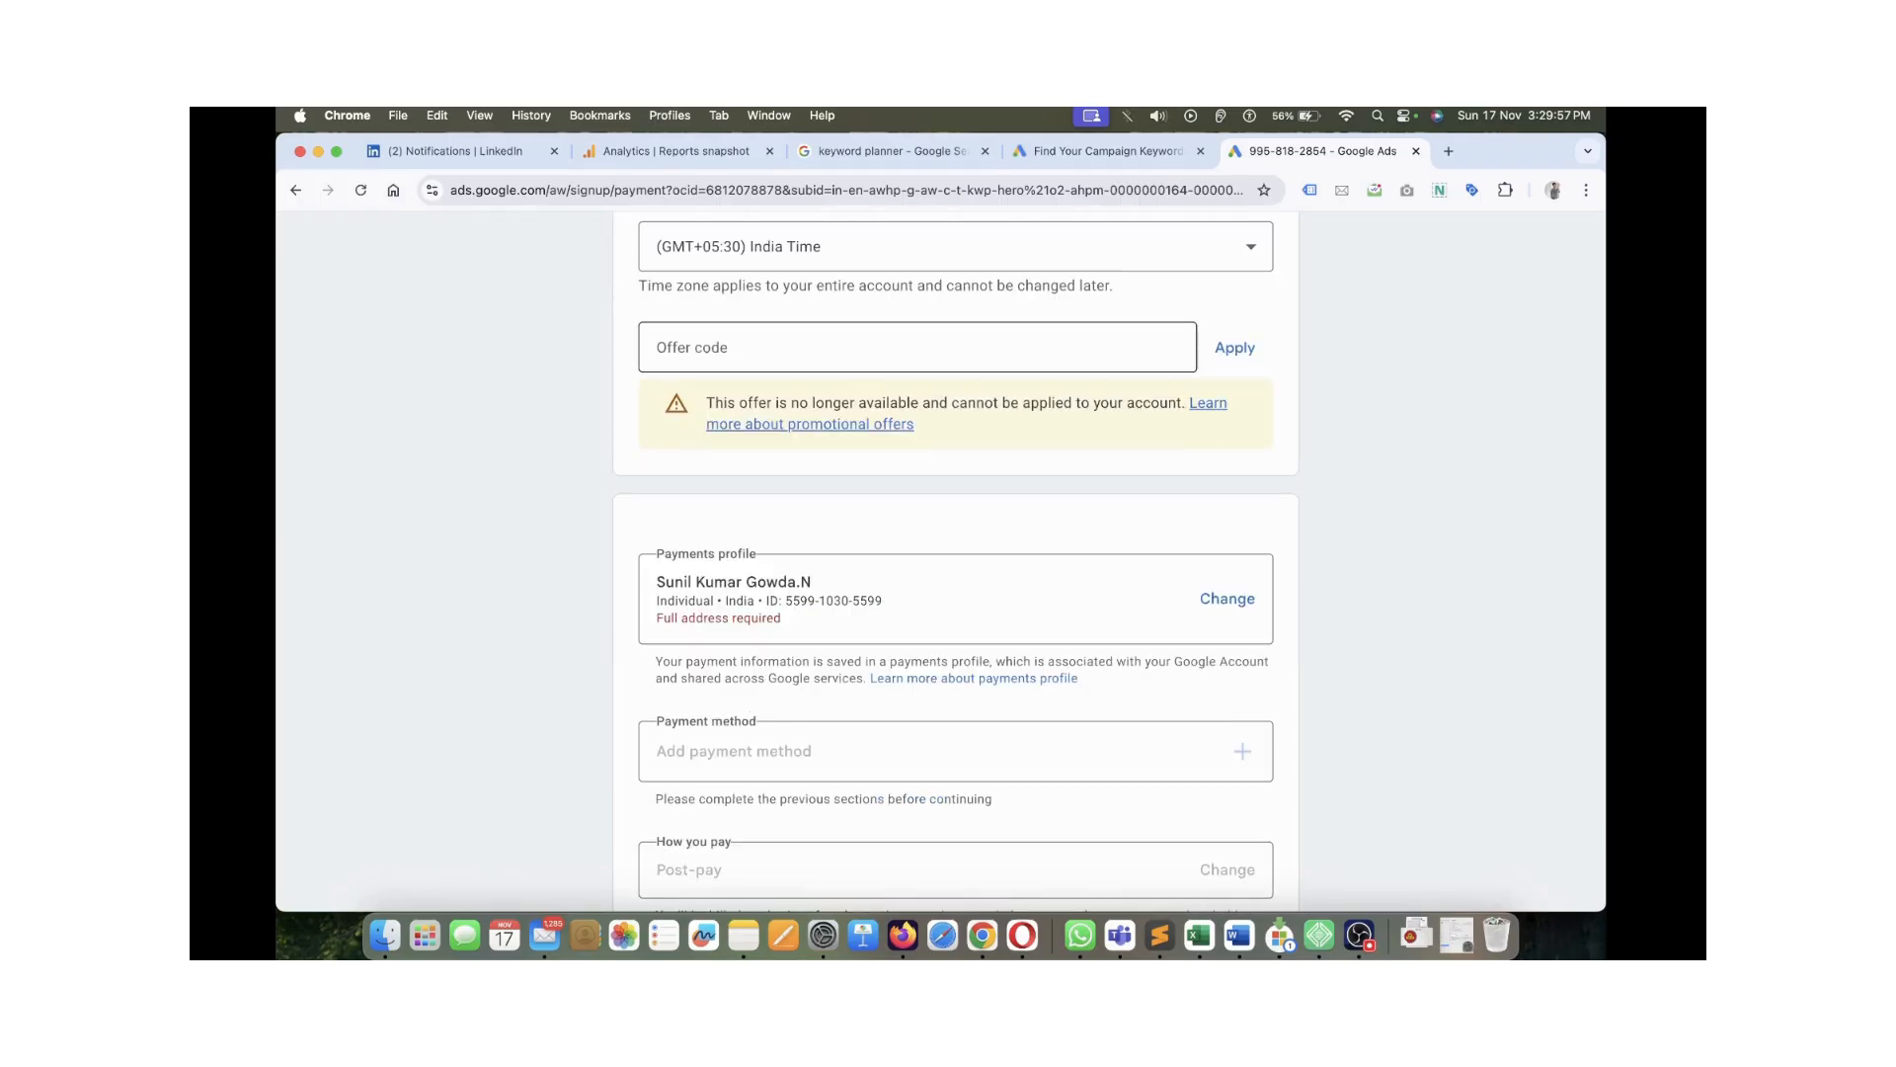
{"action": "scroll", "coordinate": [955, 560], "scroll_direction": "down", "scroll_amount": 4}
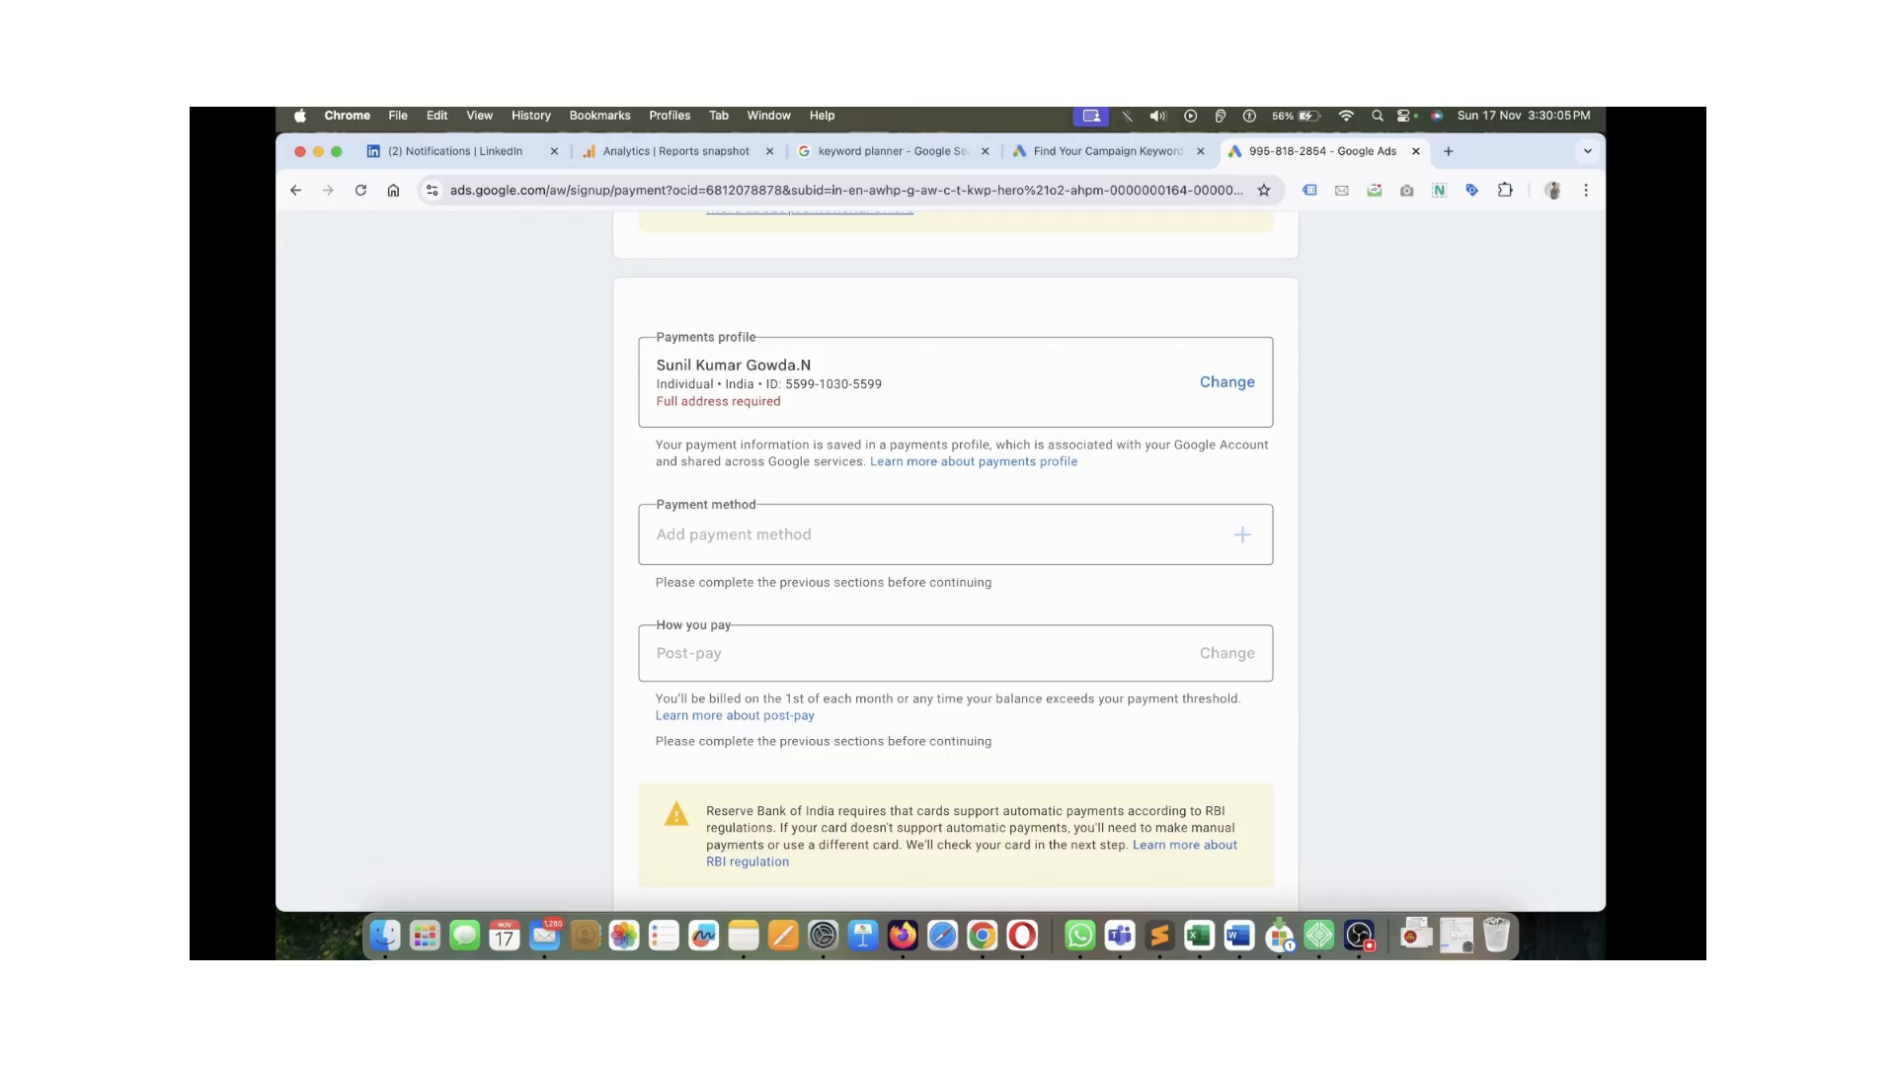
{"action": "scroll", "coordinate": [955, 561], "scroll_direction": "down", "scroll_amount": 1}
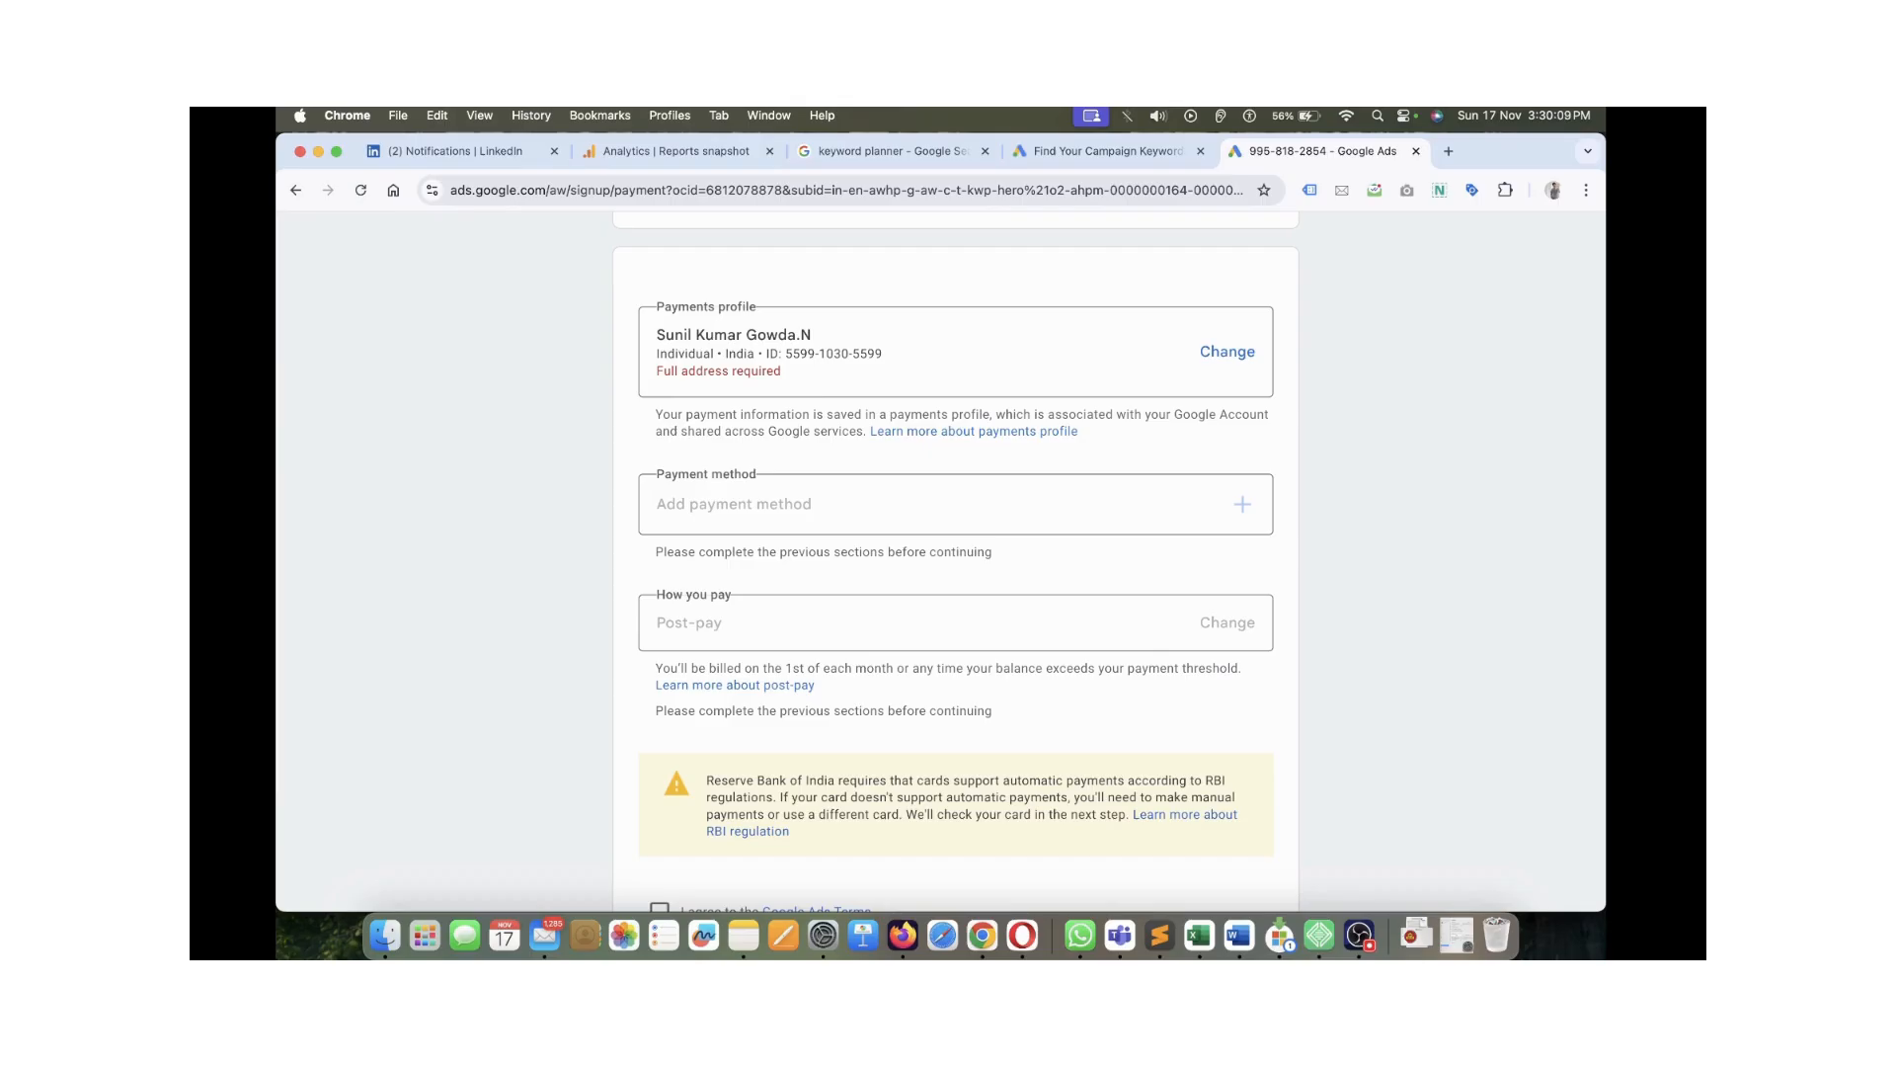
{"action": "left_click", "coordinate": [1230, 354]}
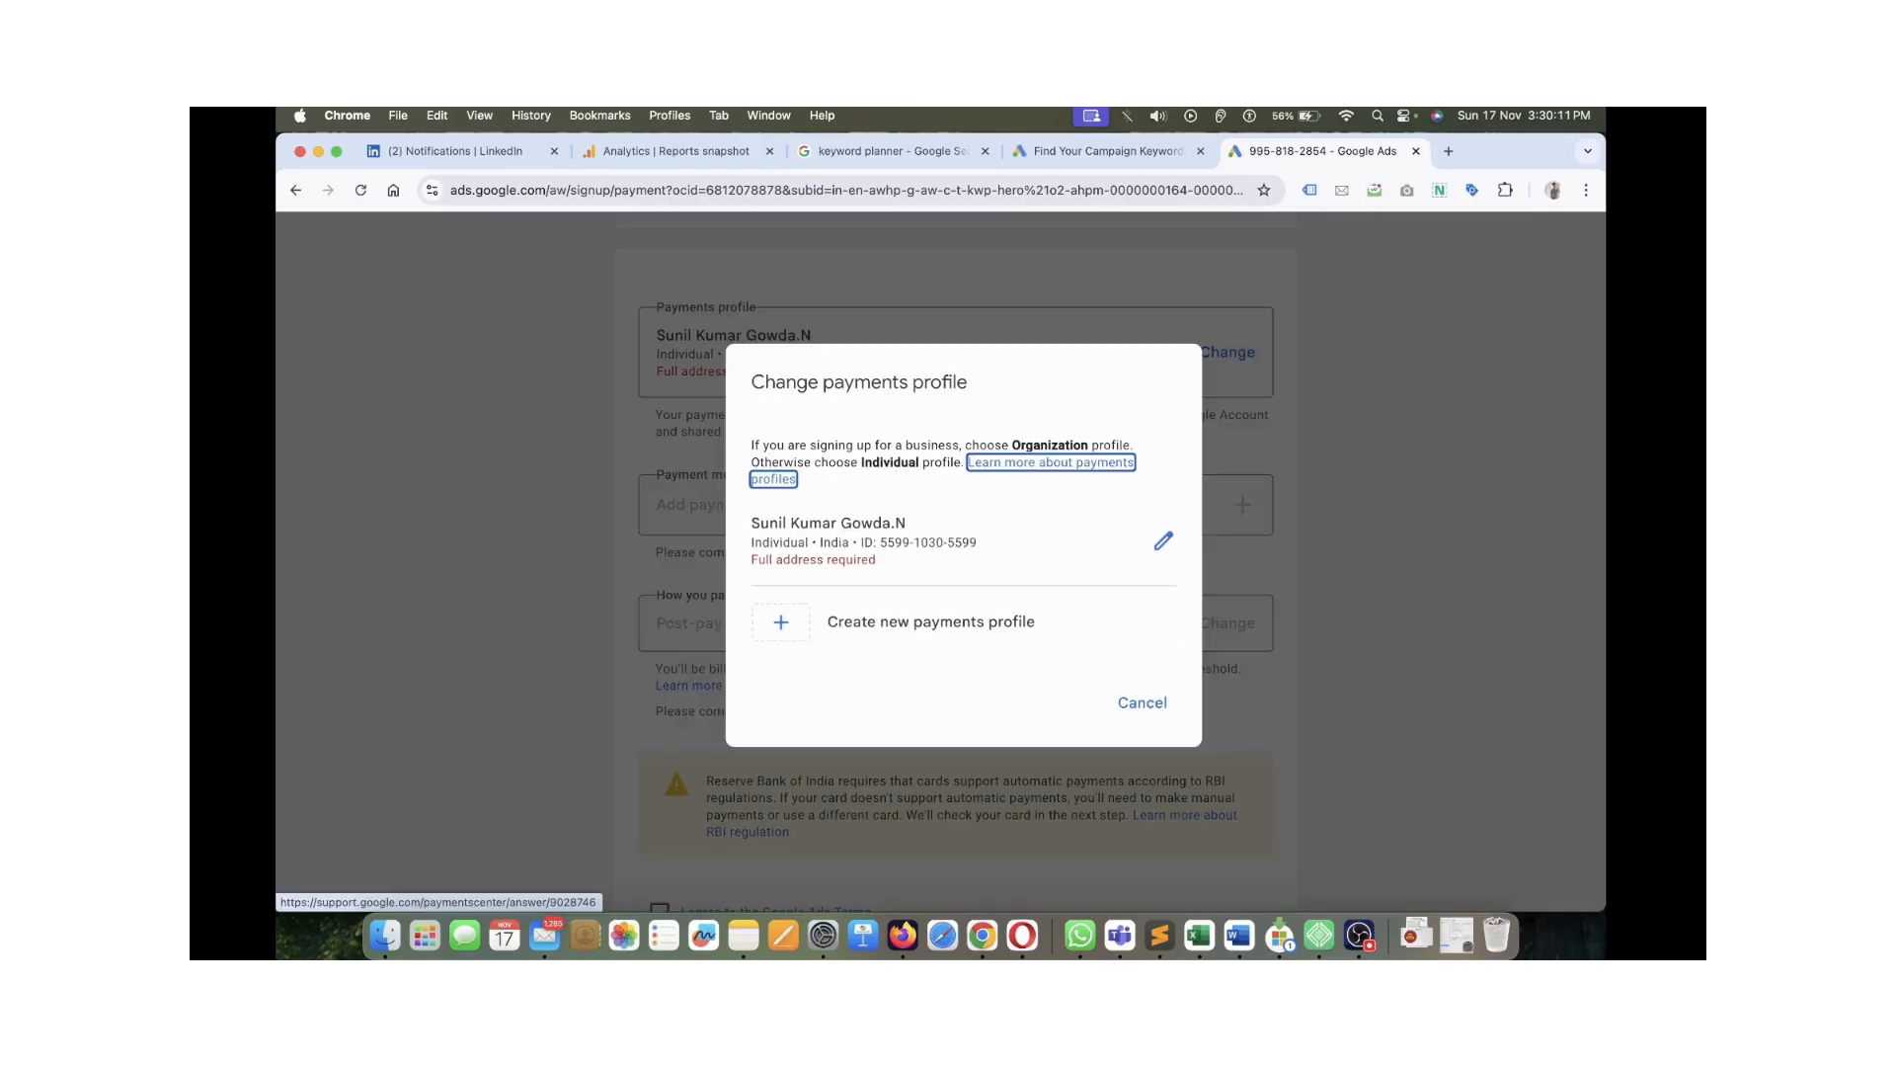
Edit the existing payments profile and retype the account holder's legal name
{"action": "left_click", "coordinate": [1163, 541]}
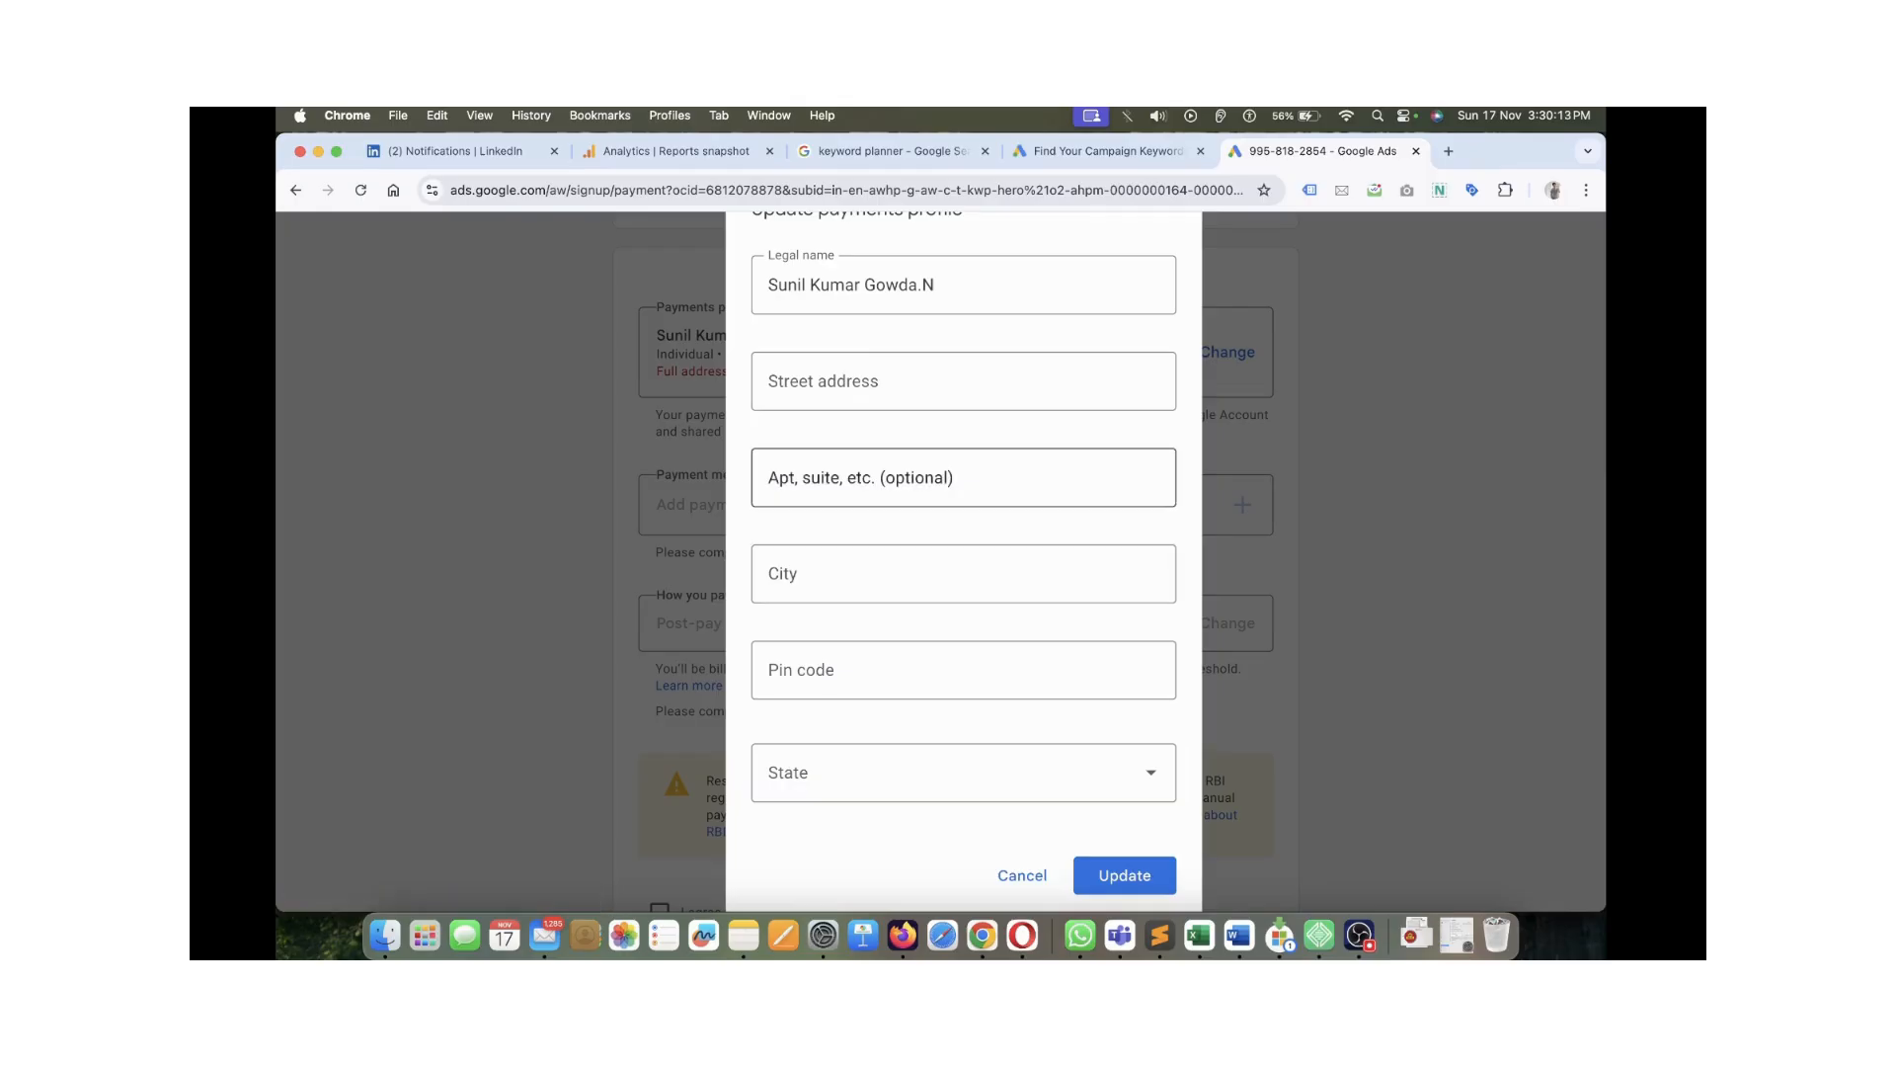
{"action": "scroll", "coordinate": [963, 528], "scroll_direction": "up", "scroll_amount": 1}
{"action": "scroll", "coordinate": [963, 553], "scroll_direction": "up", "scroll_amount": 2}
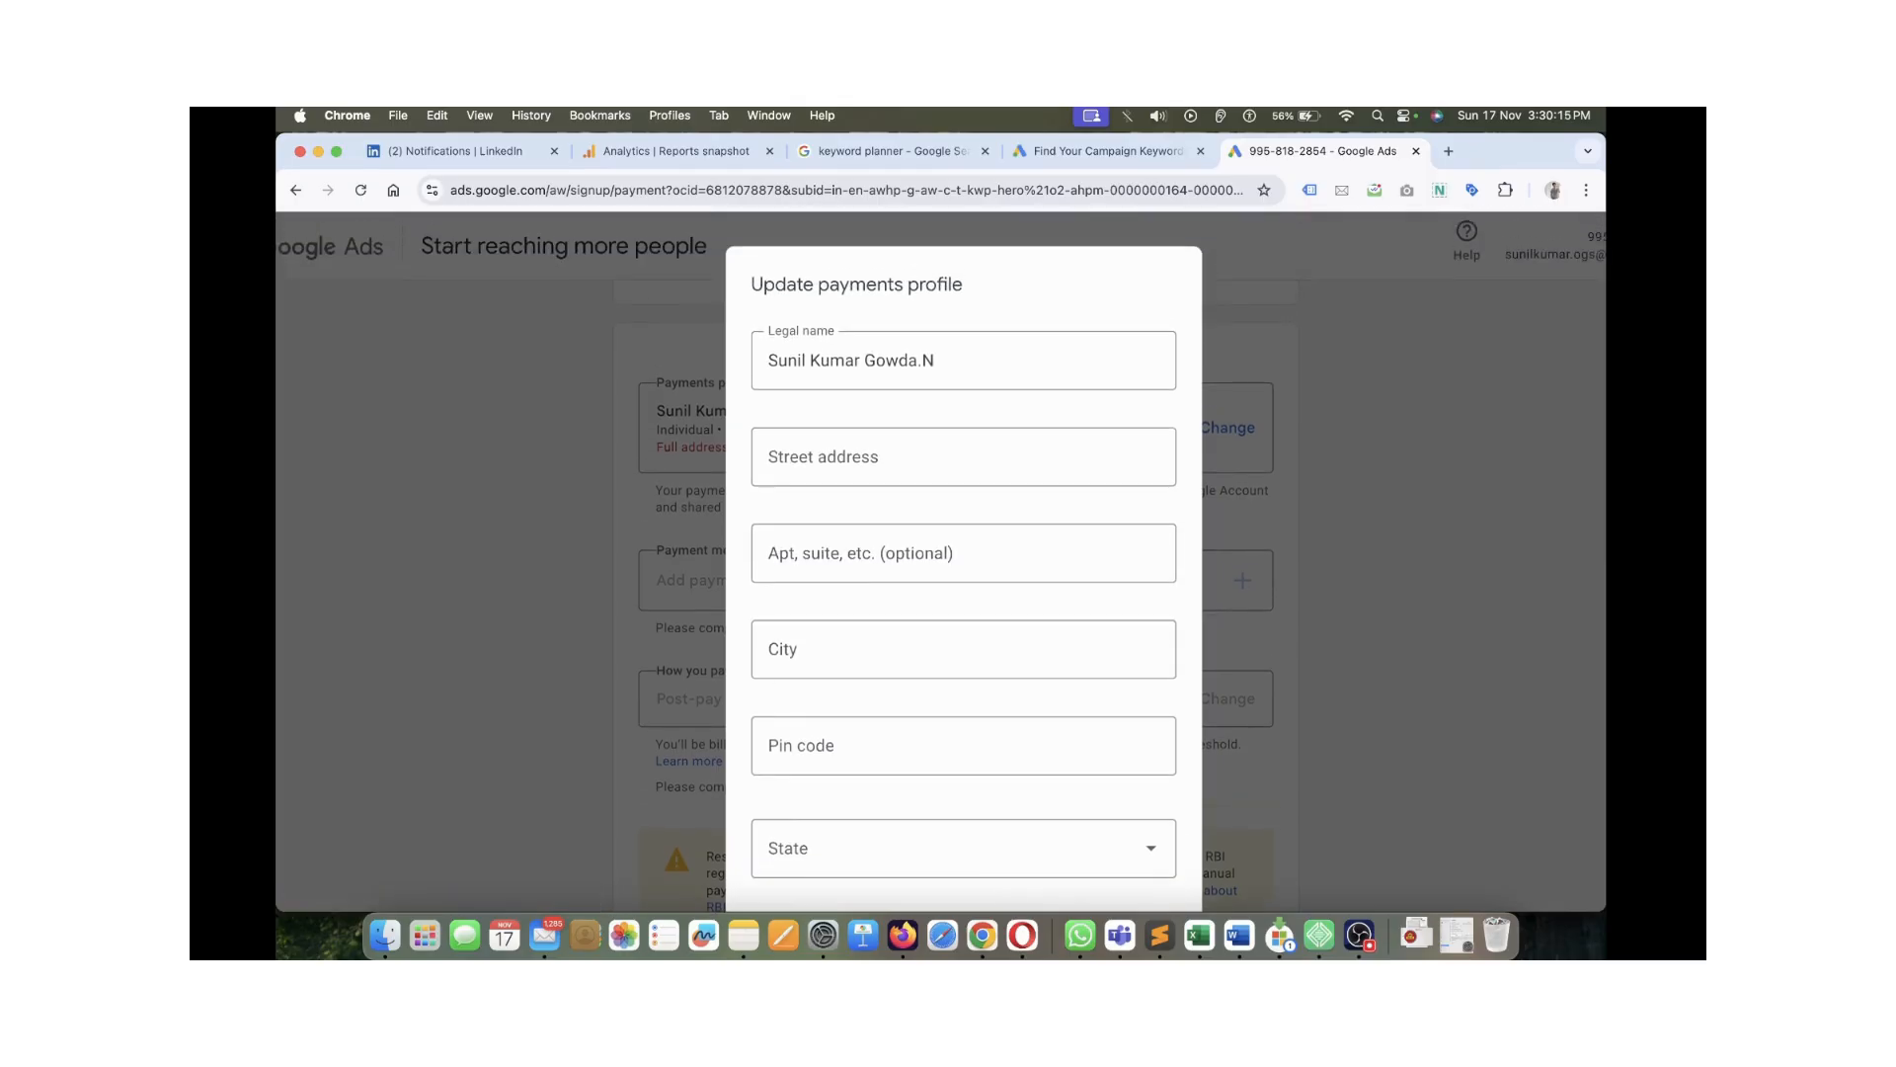
{"action": "left_click", "coordinate": [922, 360]}
{"action": "key", "text": "super+a"}
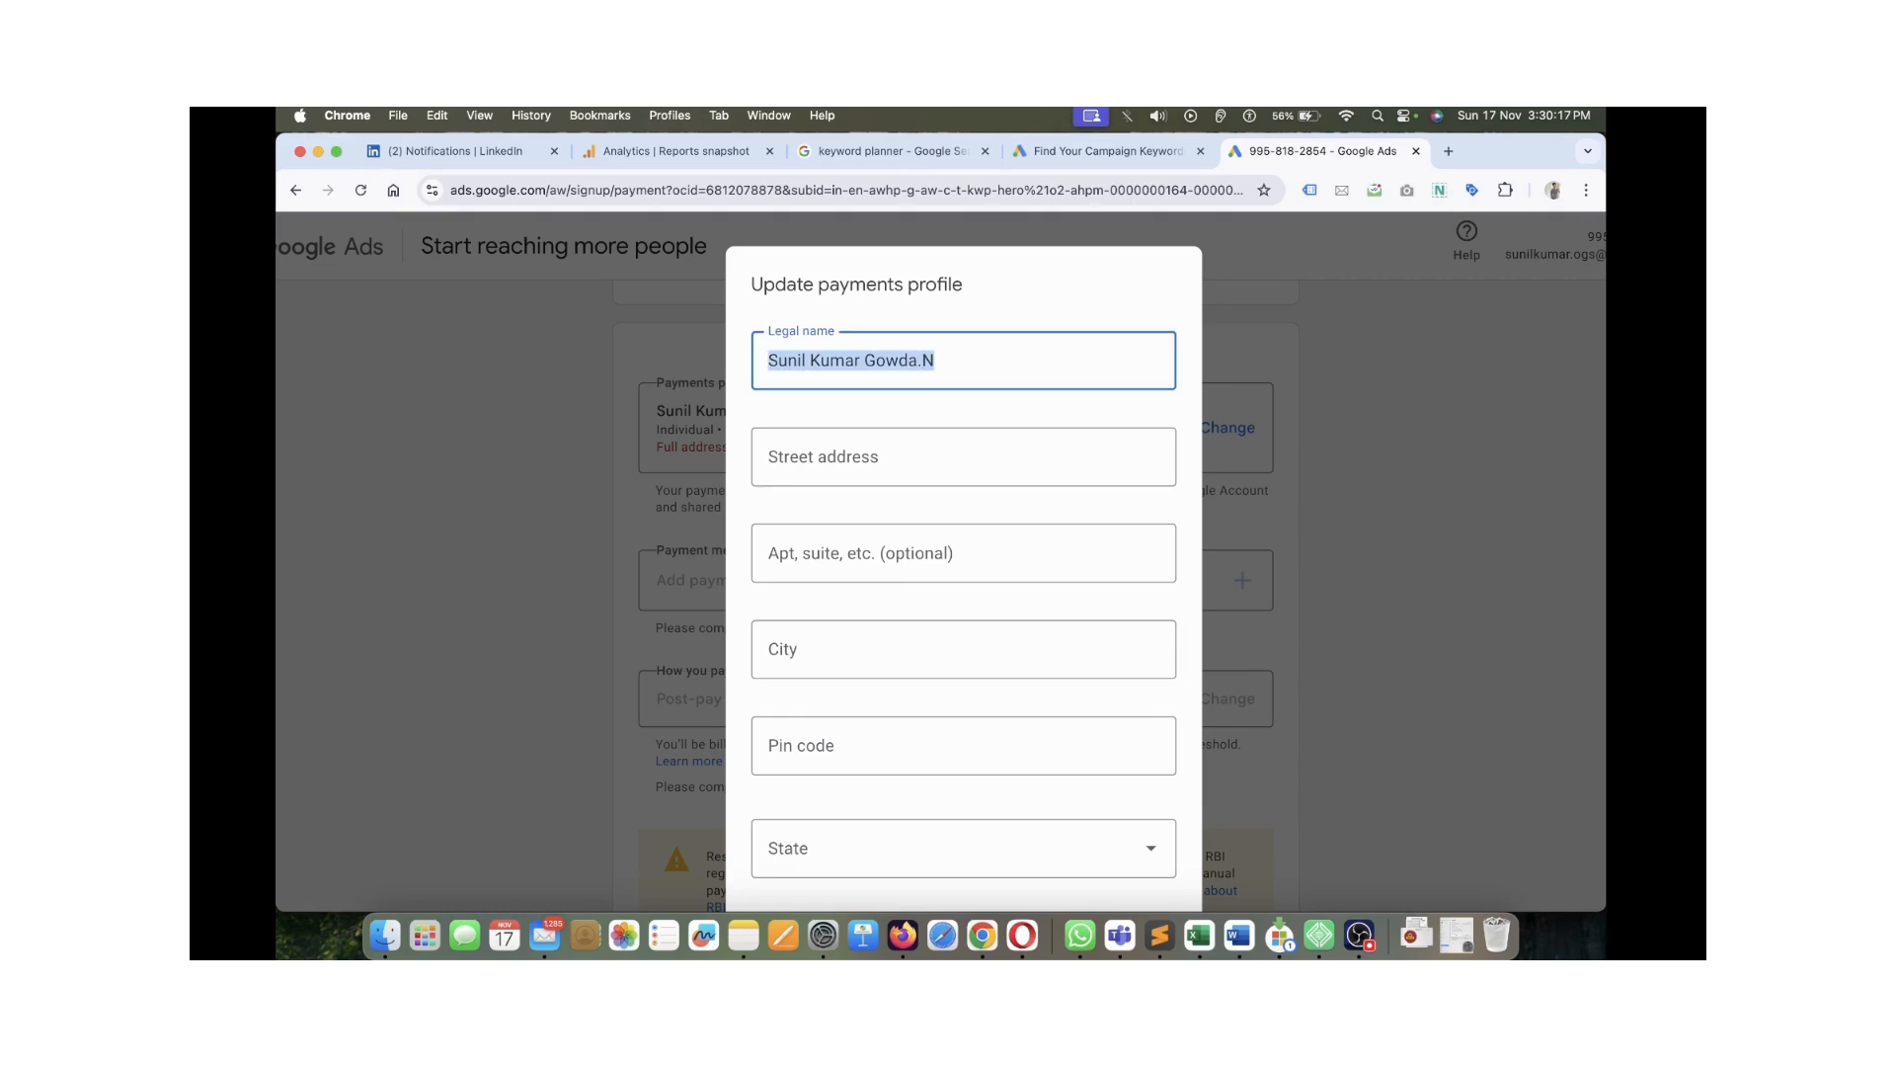
{"action": "type", "text": "Jiendra"}
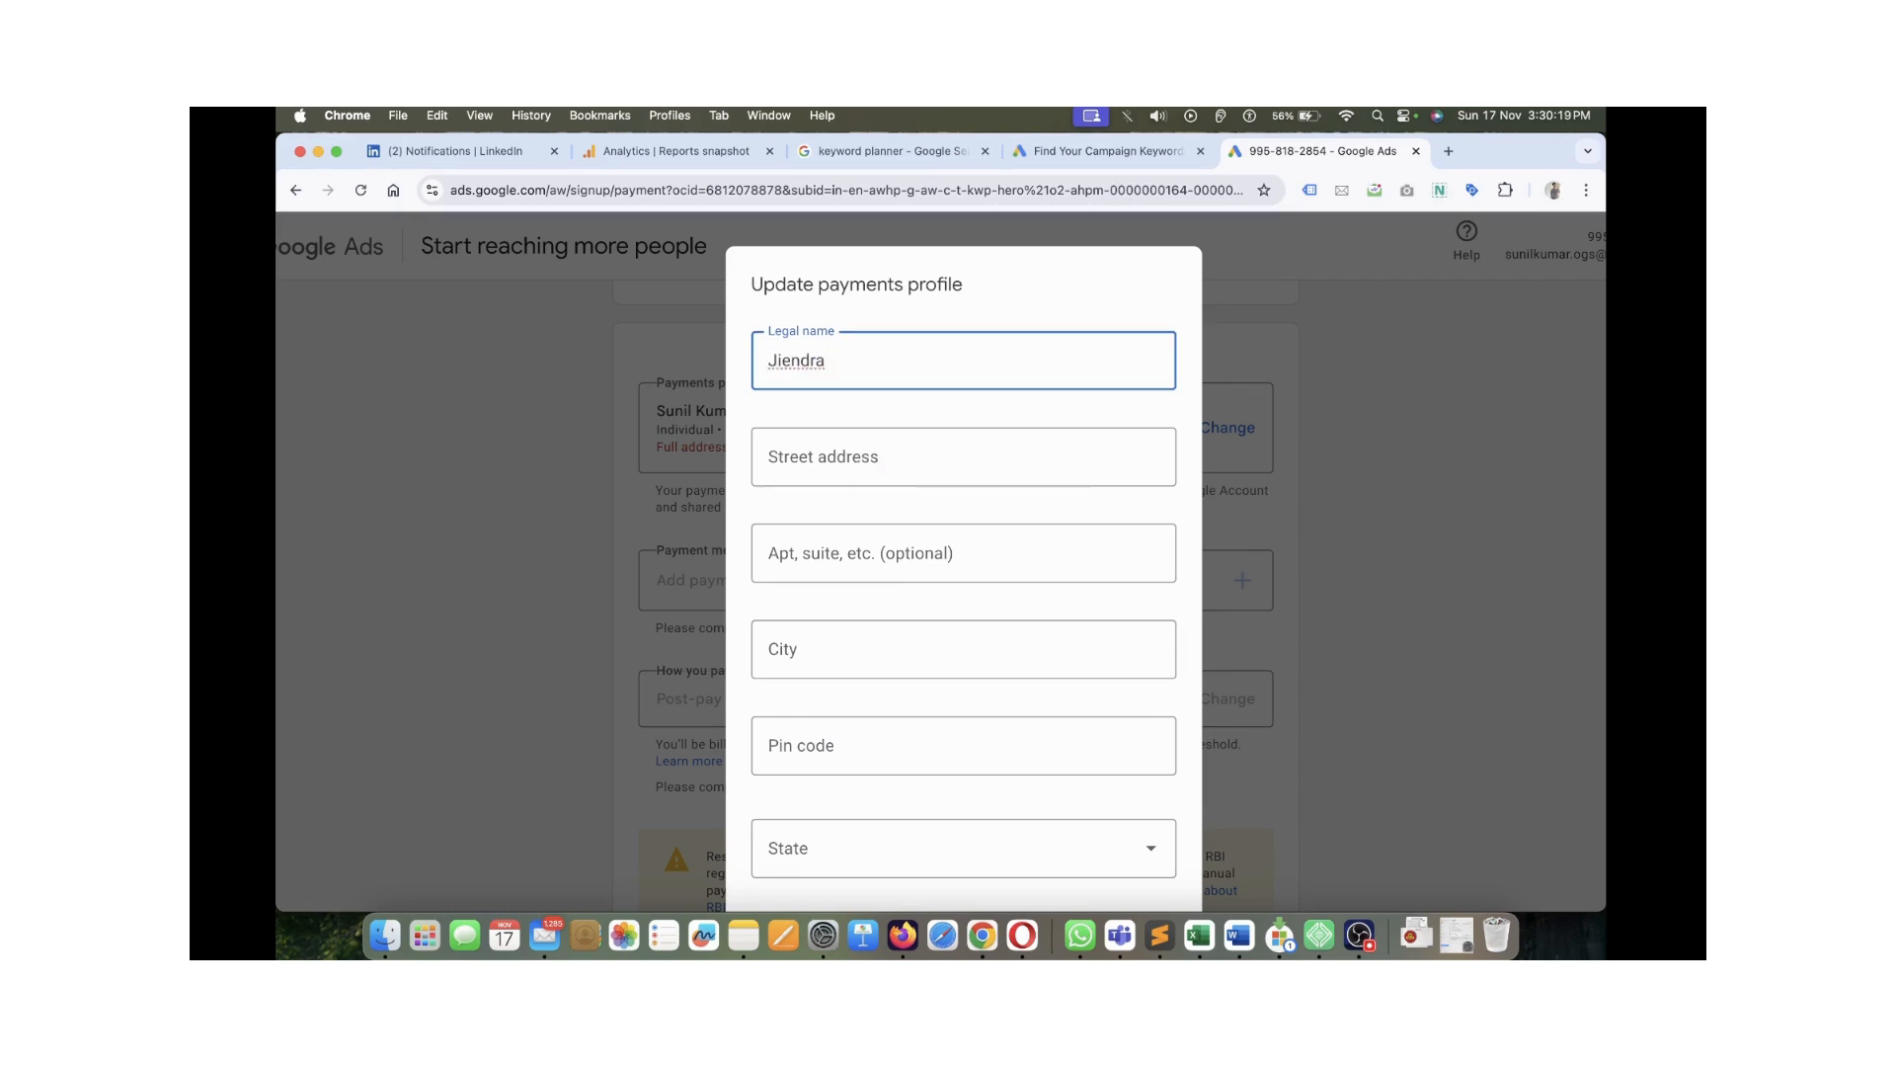
{"action": "key", "text": "BackSpace"}
{"action": "key", "text": "BackSpace"}
{"action": "key", "text": "BackSpace"}
{"action": "key", "text": "BackSpace"}
{"action": "key", "text": "BackSpace"}
{"action": "key", "text": "BackSpace"}
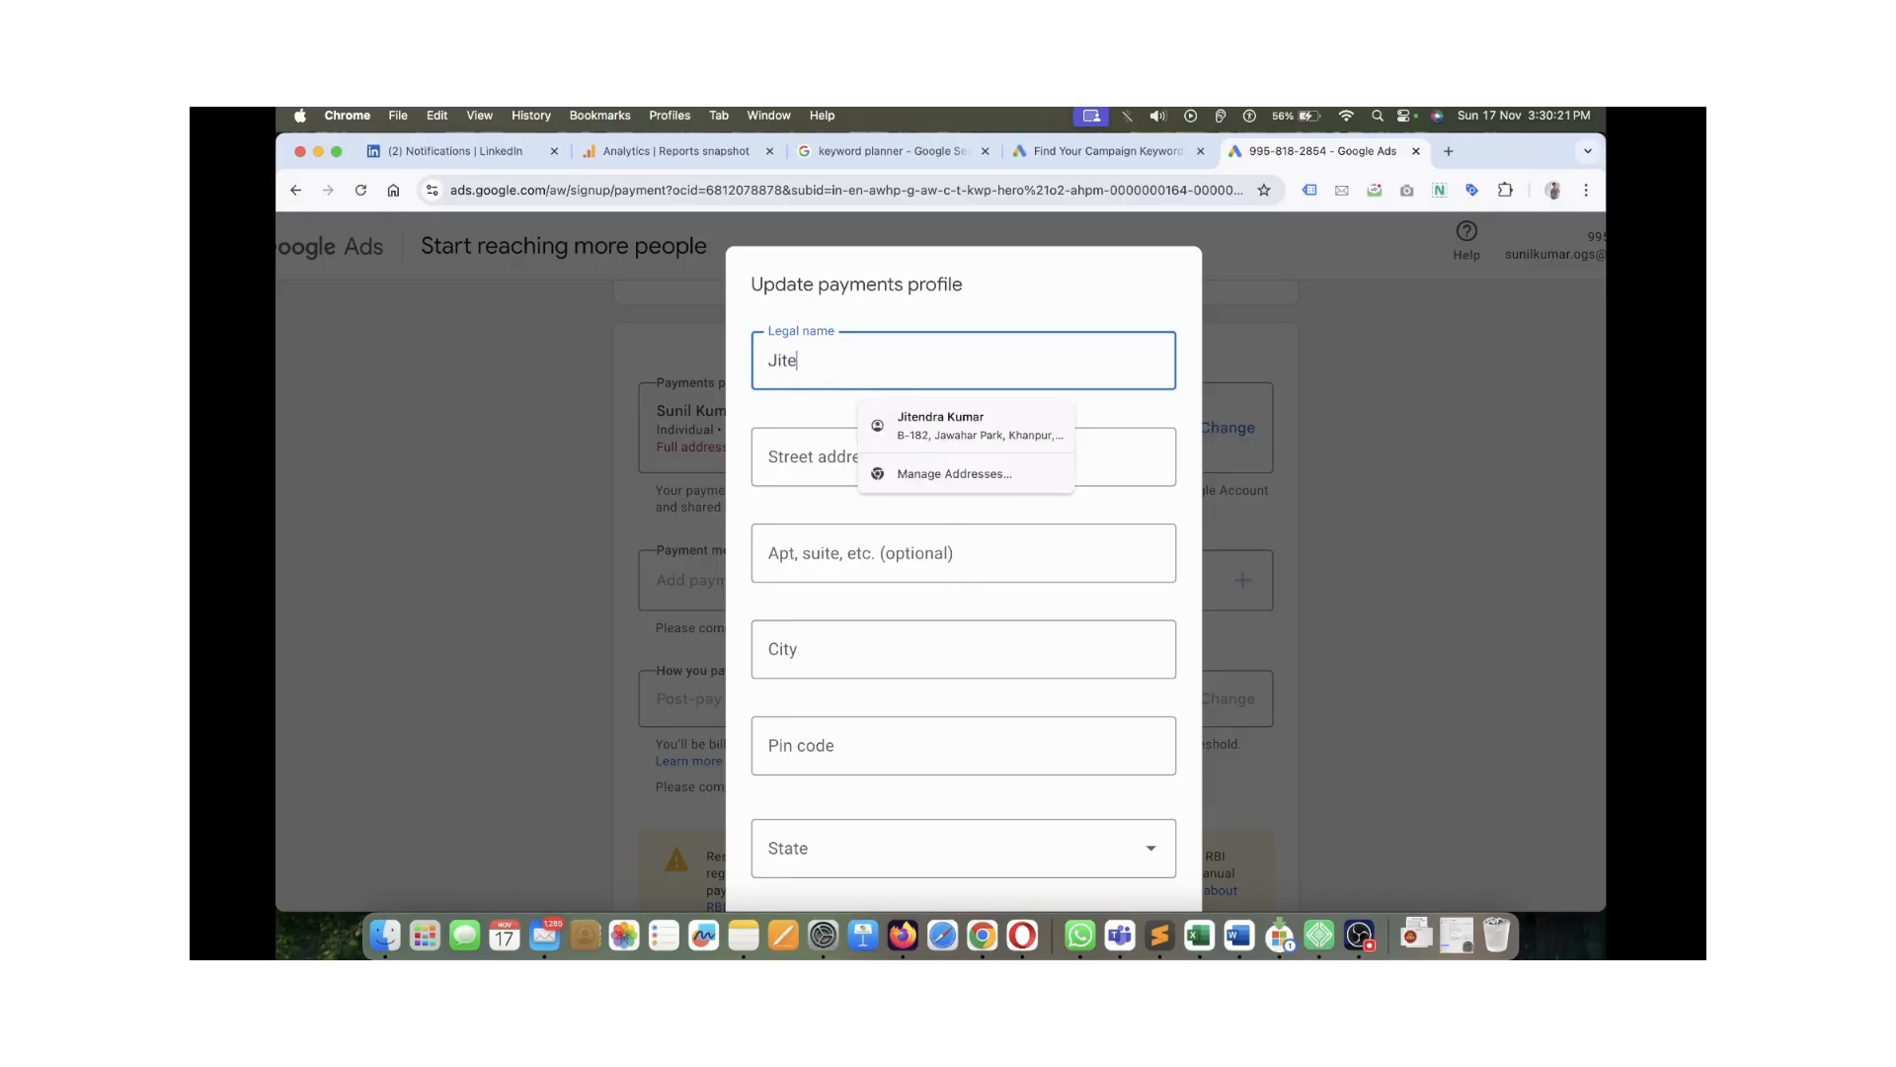
Autofill the postal address from the saved address and pick the State
{"action": "key", "text": "Down"}
{"action": "key", "text": "Return"}
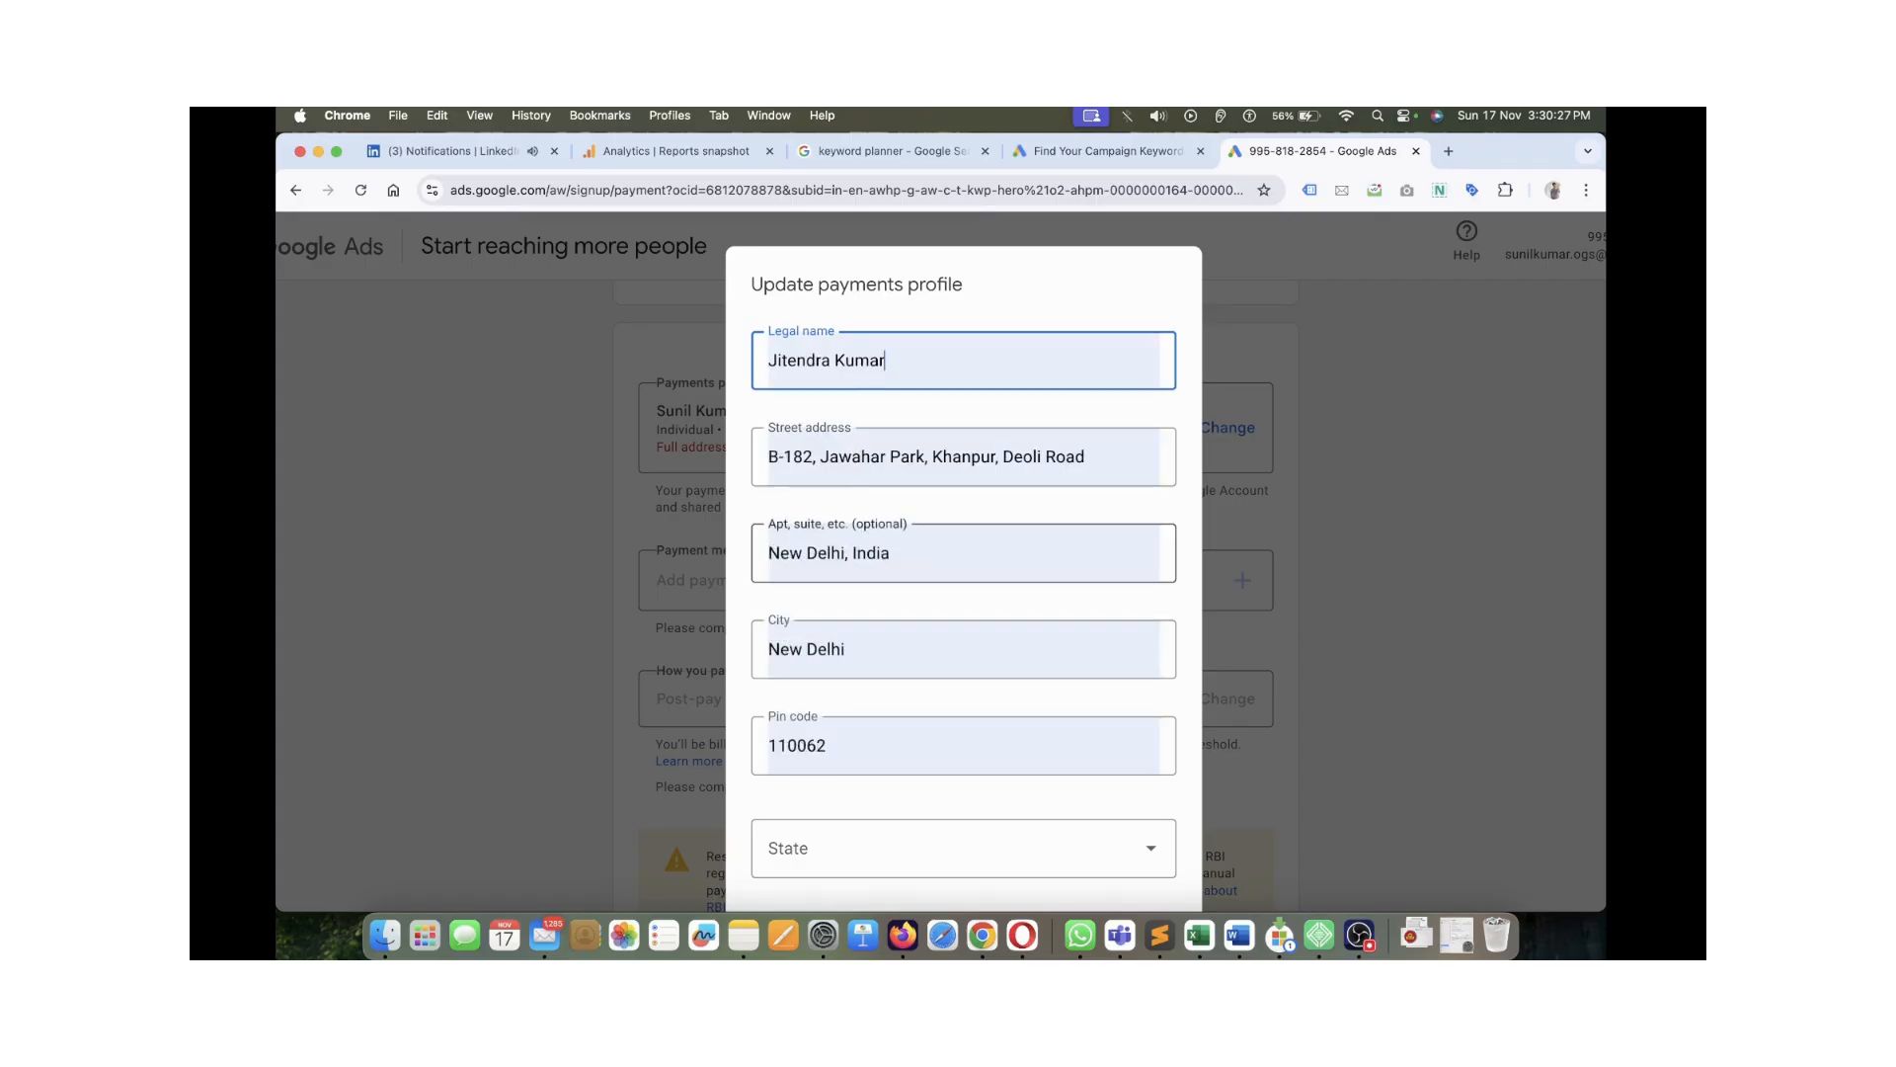
{"action": "key", "text": "Tab"}
{"action": "key", "text": "Tab"}
{"action": "key", "text": "Tab"}
{"action": "scroll", "coordinate": [963, 642], "scroll_direction": "down", "scroll_amount": 2}
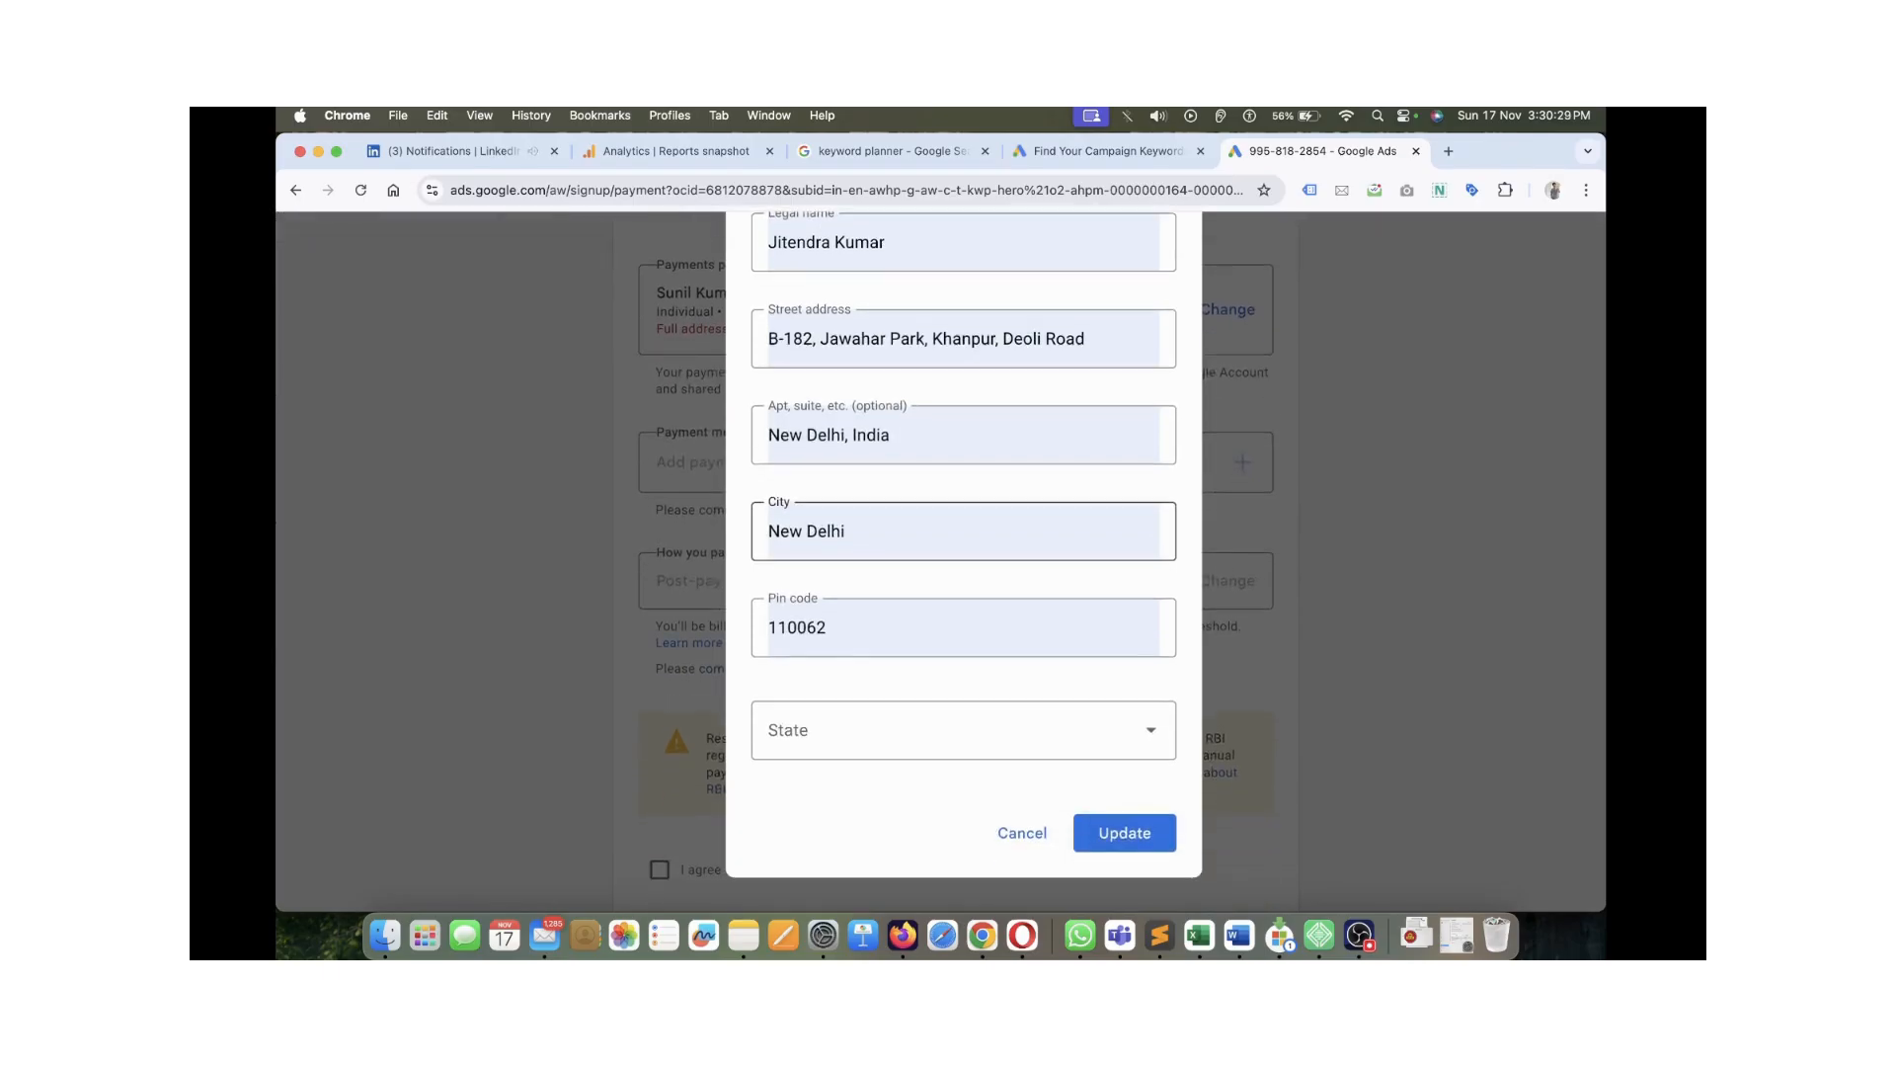
{"action": "left_click", "coordinate": [963, 731]}
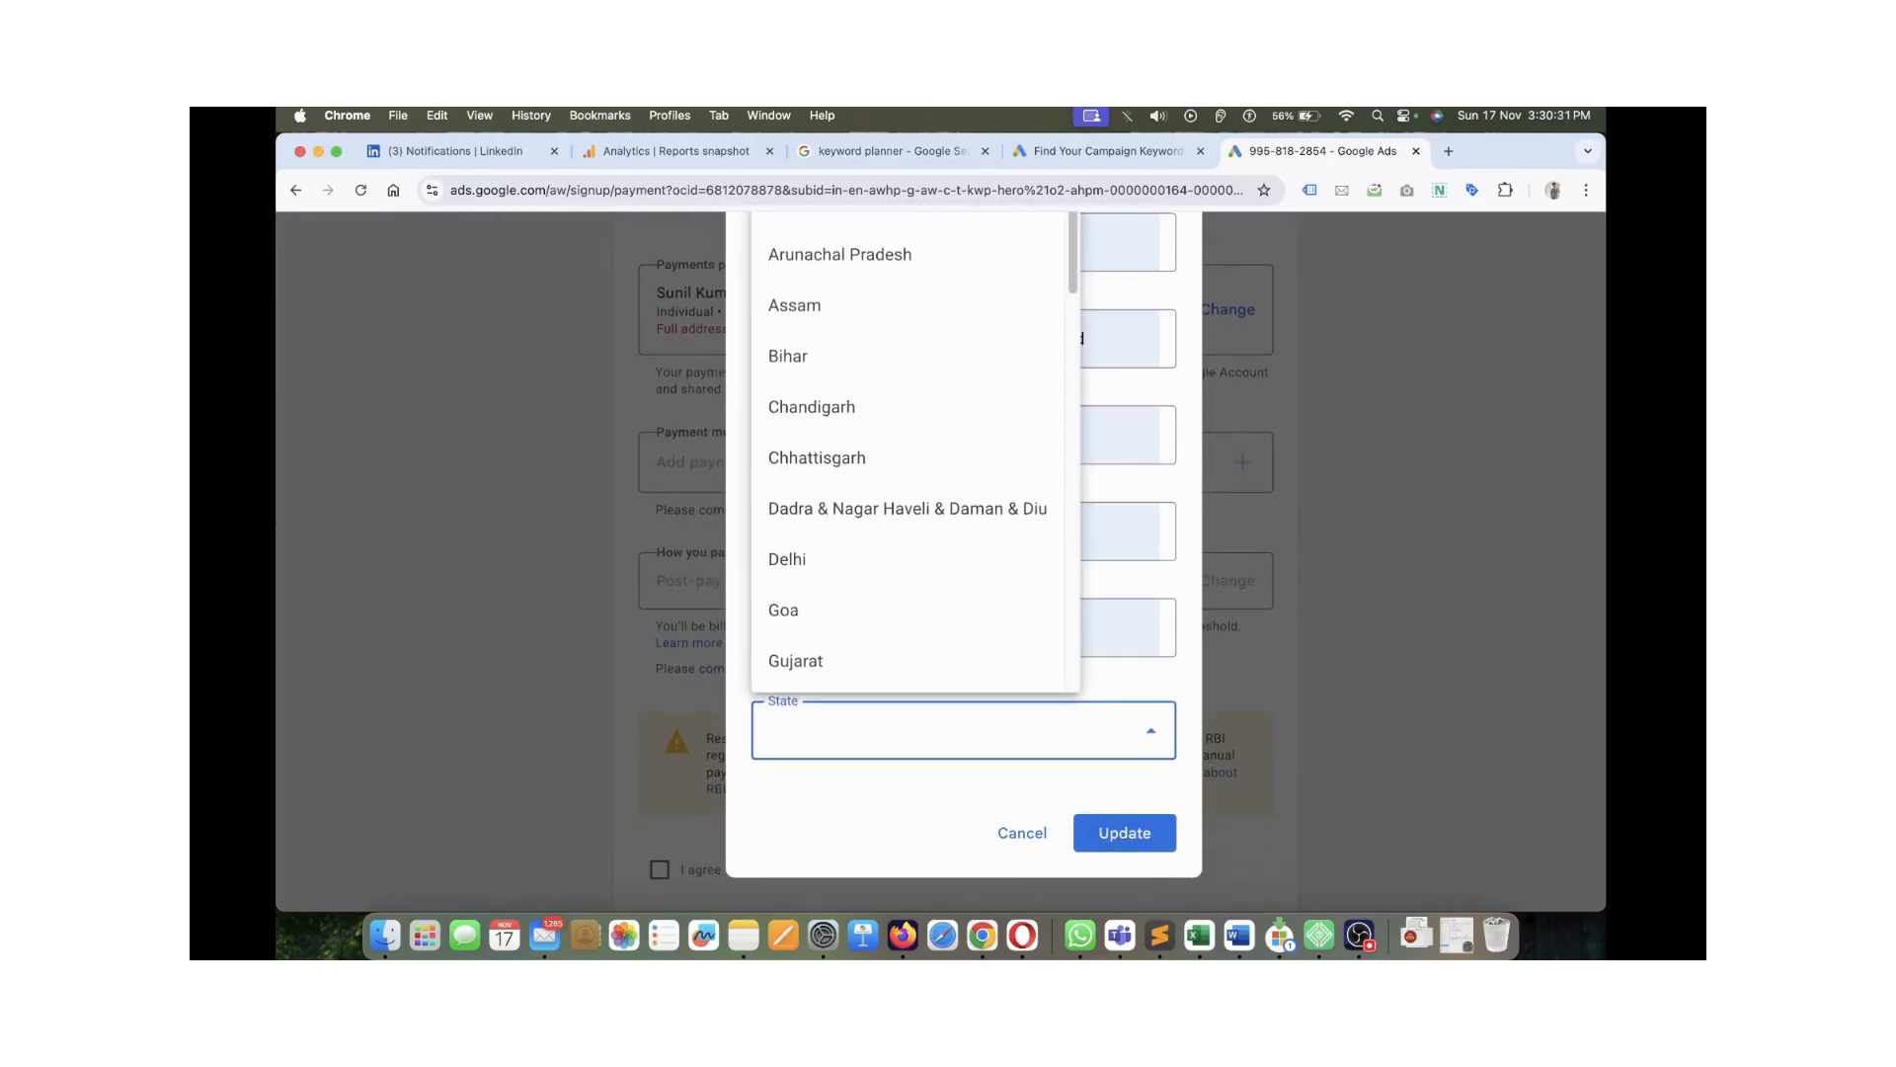
{"action": "key", "text": "Up"}
{"action": "key", "text": "Up"}
{"action": "key", "text": "Up"}
{"action": "key", "text": "Return"}
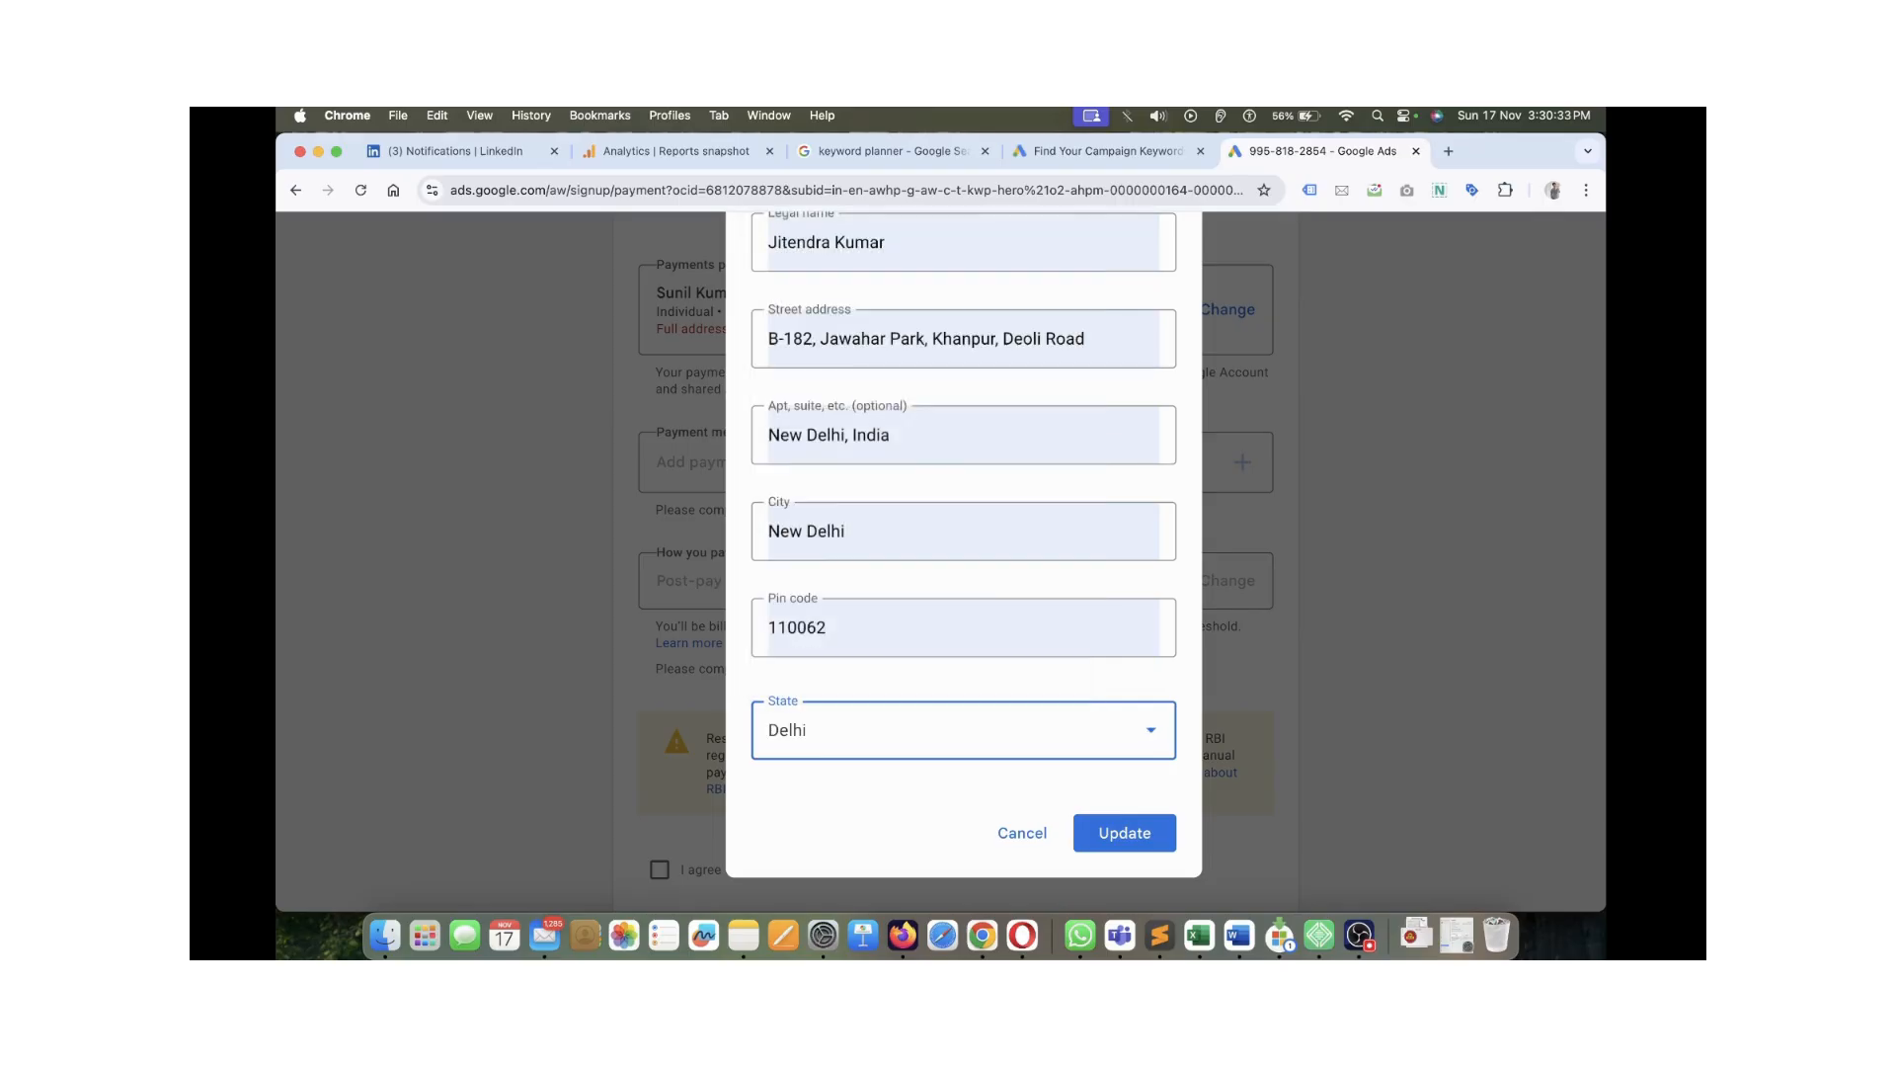
{"action": "scroll", "coordinate": [963, 657], "scroll_direction": "up", "scroll_amount": 1}
{"action": "scroll", "coordinate": [964, 652], "scroll_direction": "down", "scroll_amount": 1}
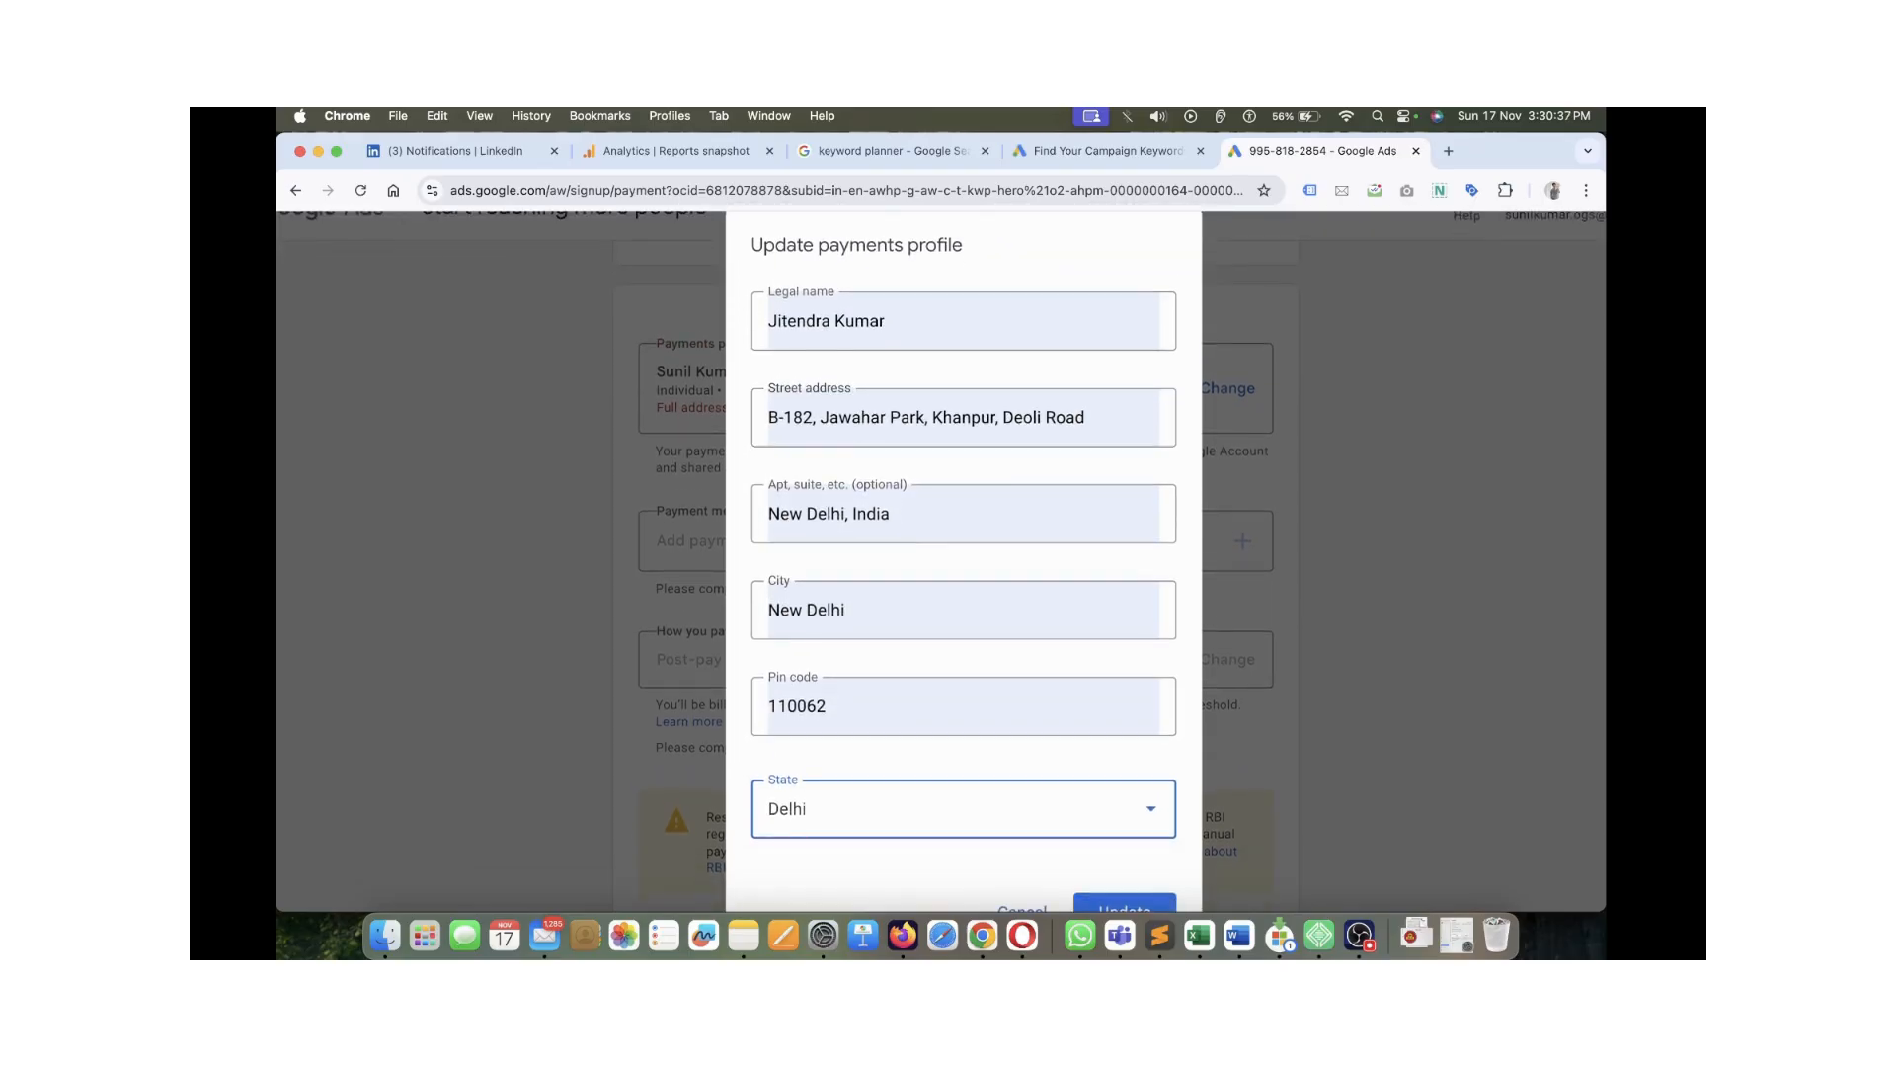
{"action": "scroll", "coordinate": [963, 553], "scroll_direction": "down", "scroll_amount": 1}
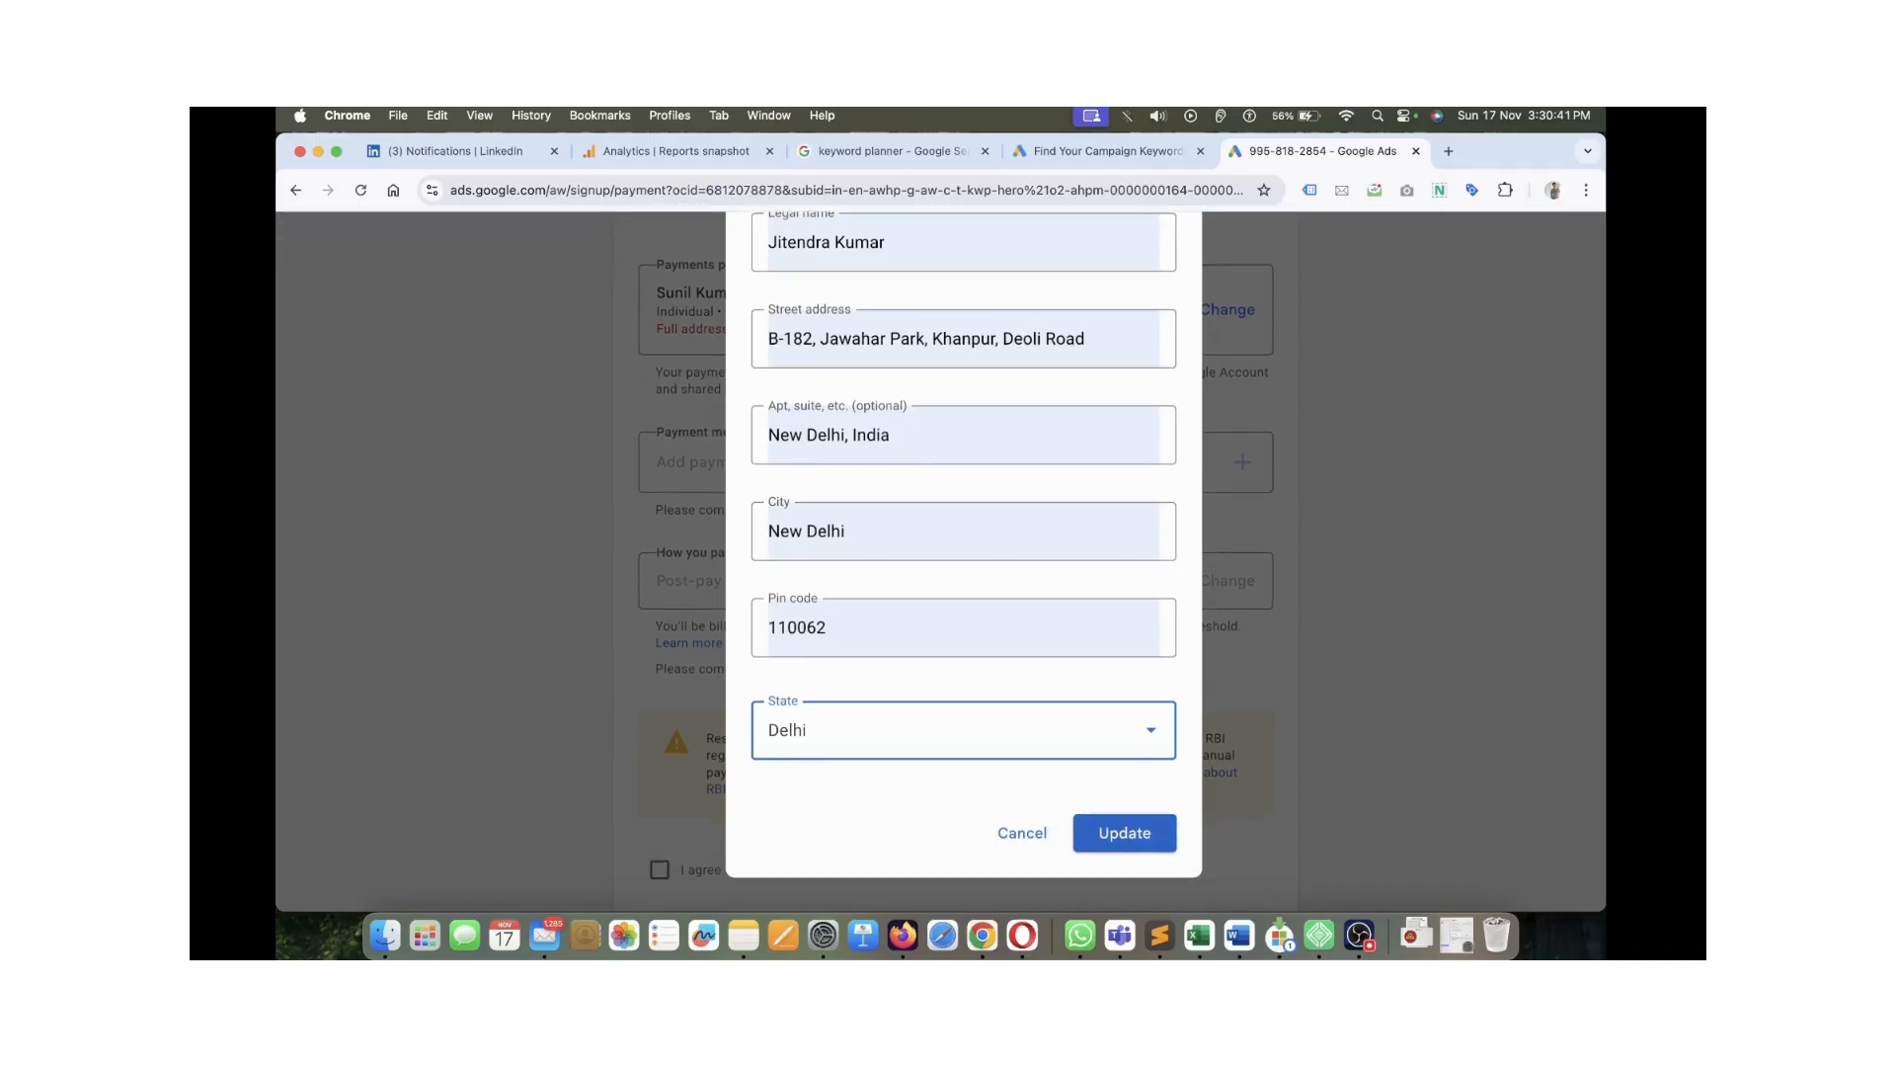
{"action": "scroll", "coordinate": [963, 543], "scroll_direction": "up", "scroll_amount": 2}
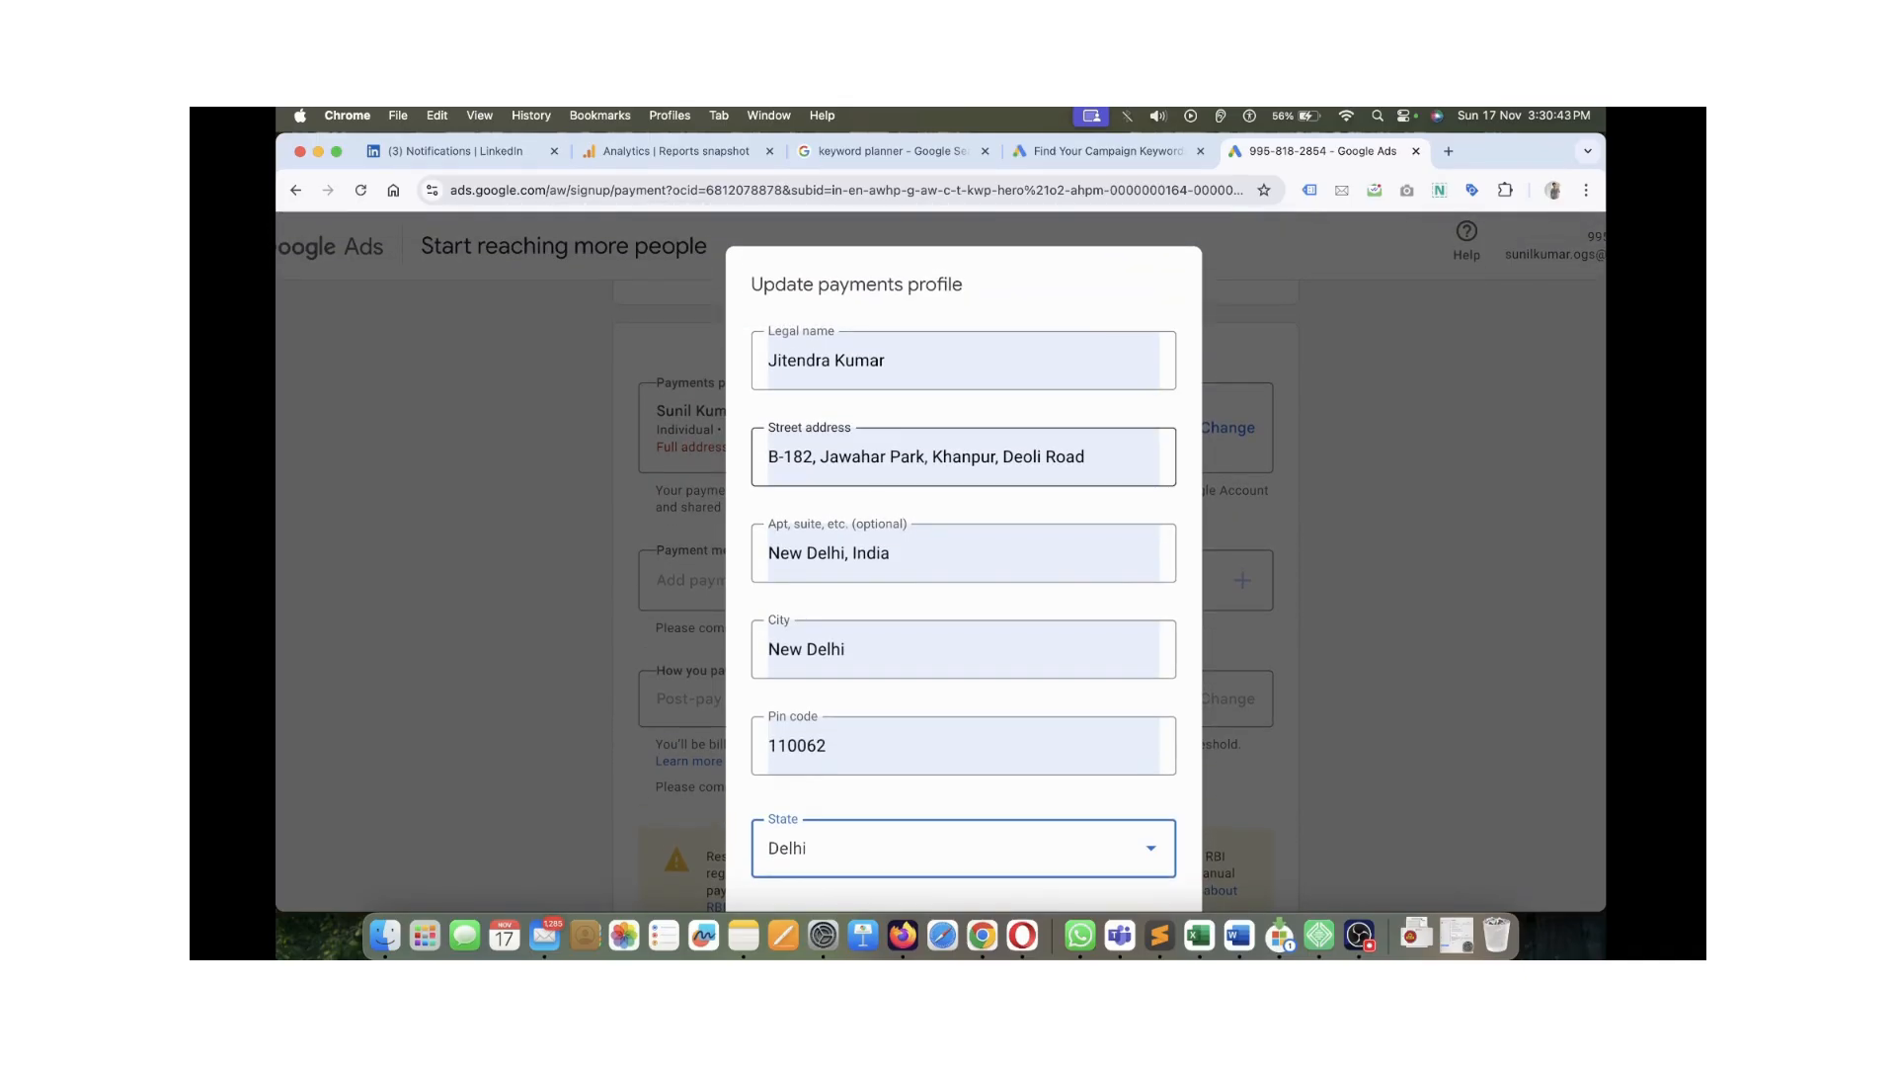
Check the address fields and save the updated payments profile
{"action": "left_click_drag", "start_coordinate": [820, 456], "coordinate": [1085, 456]}
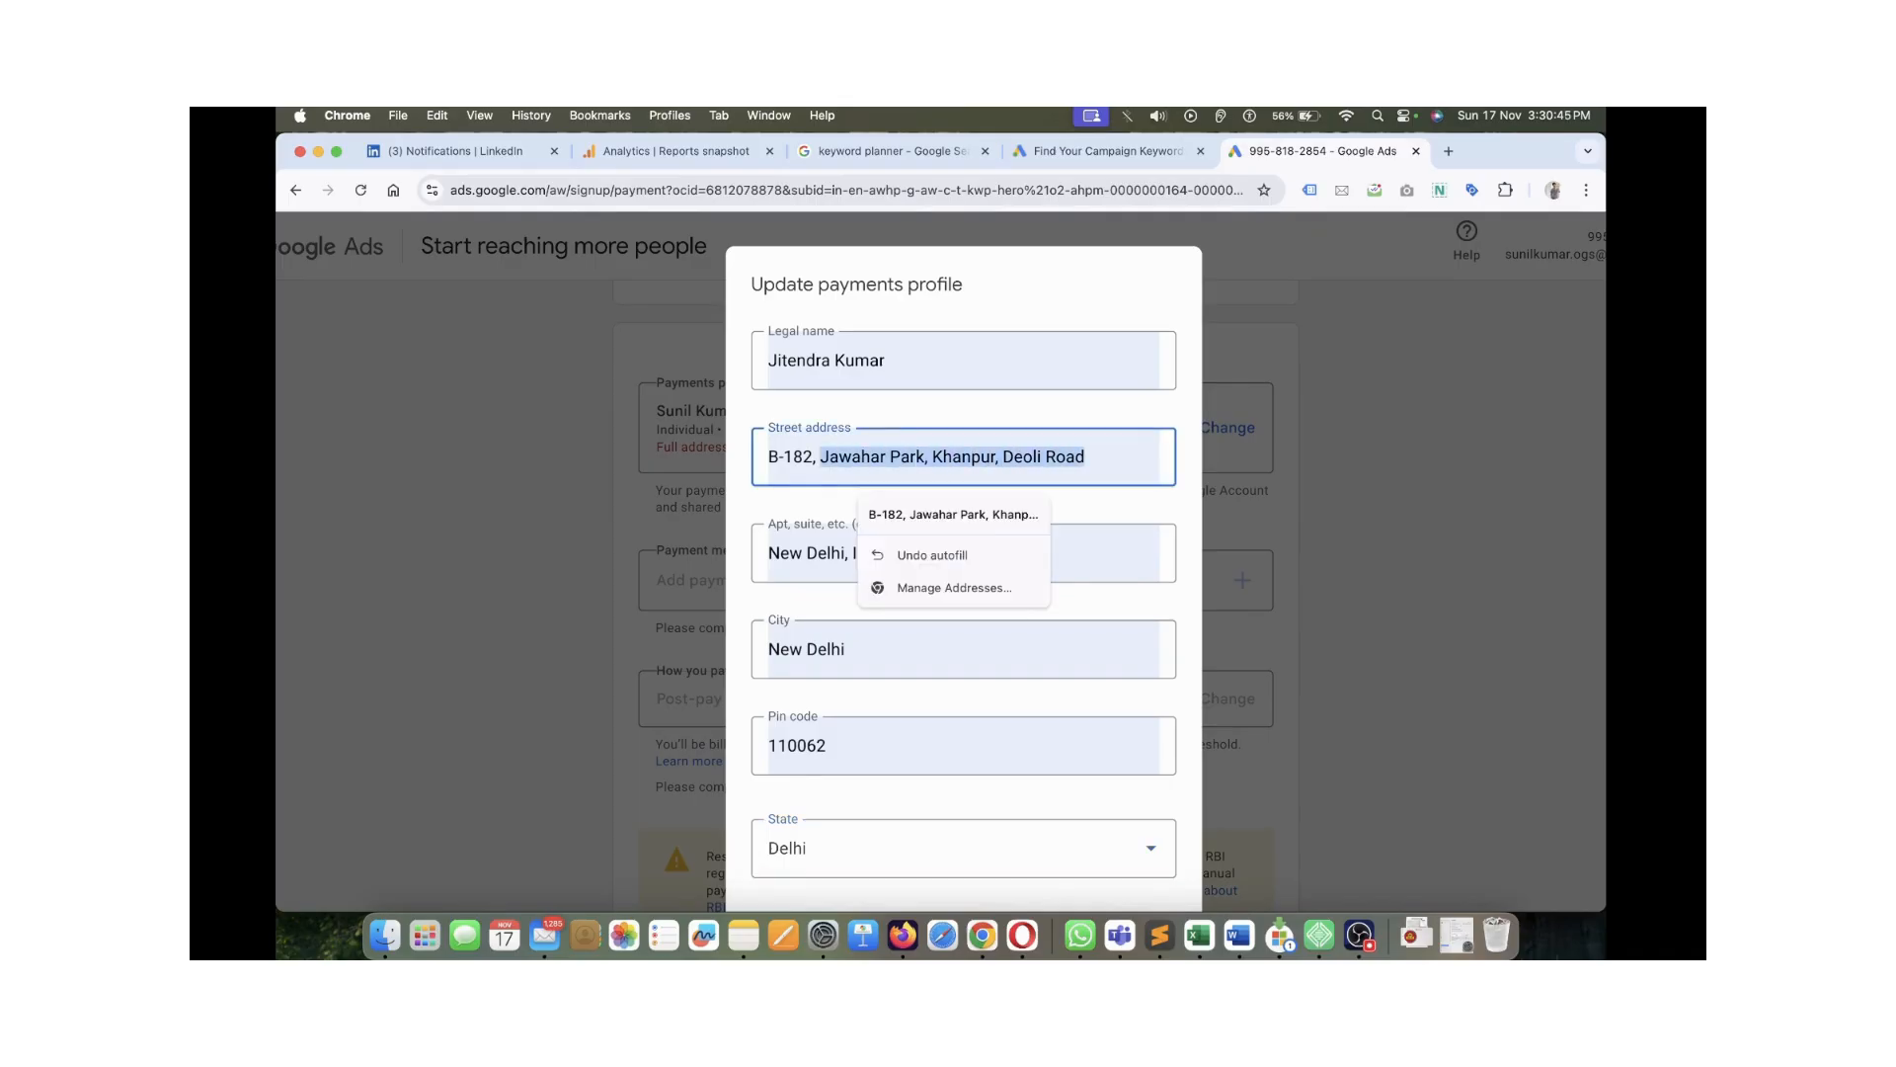
{"action": "left_click", "coordinate": [817, 649]}
{"action": "scroll", "coordinate": [963, 544], "scroll_direction": "down", "scroll_amount": 2}
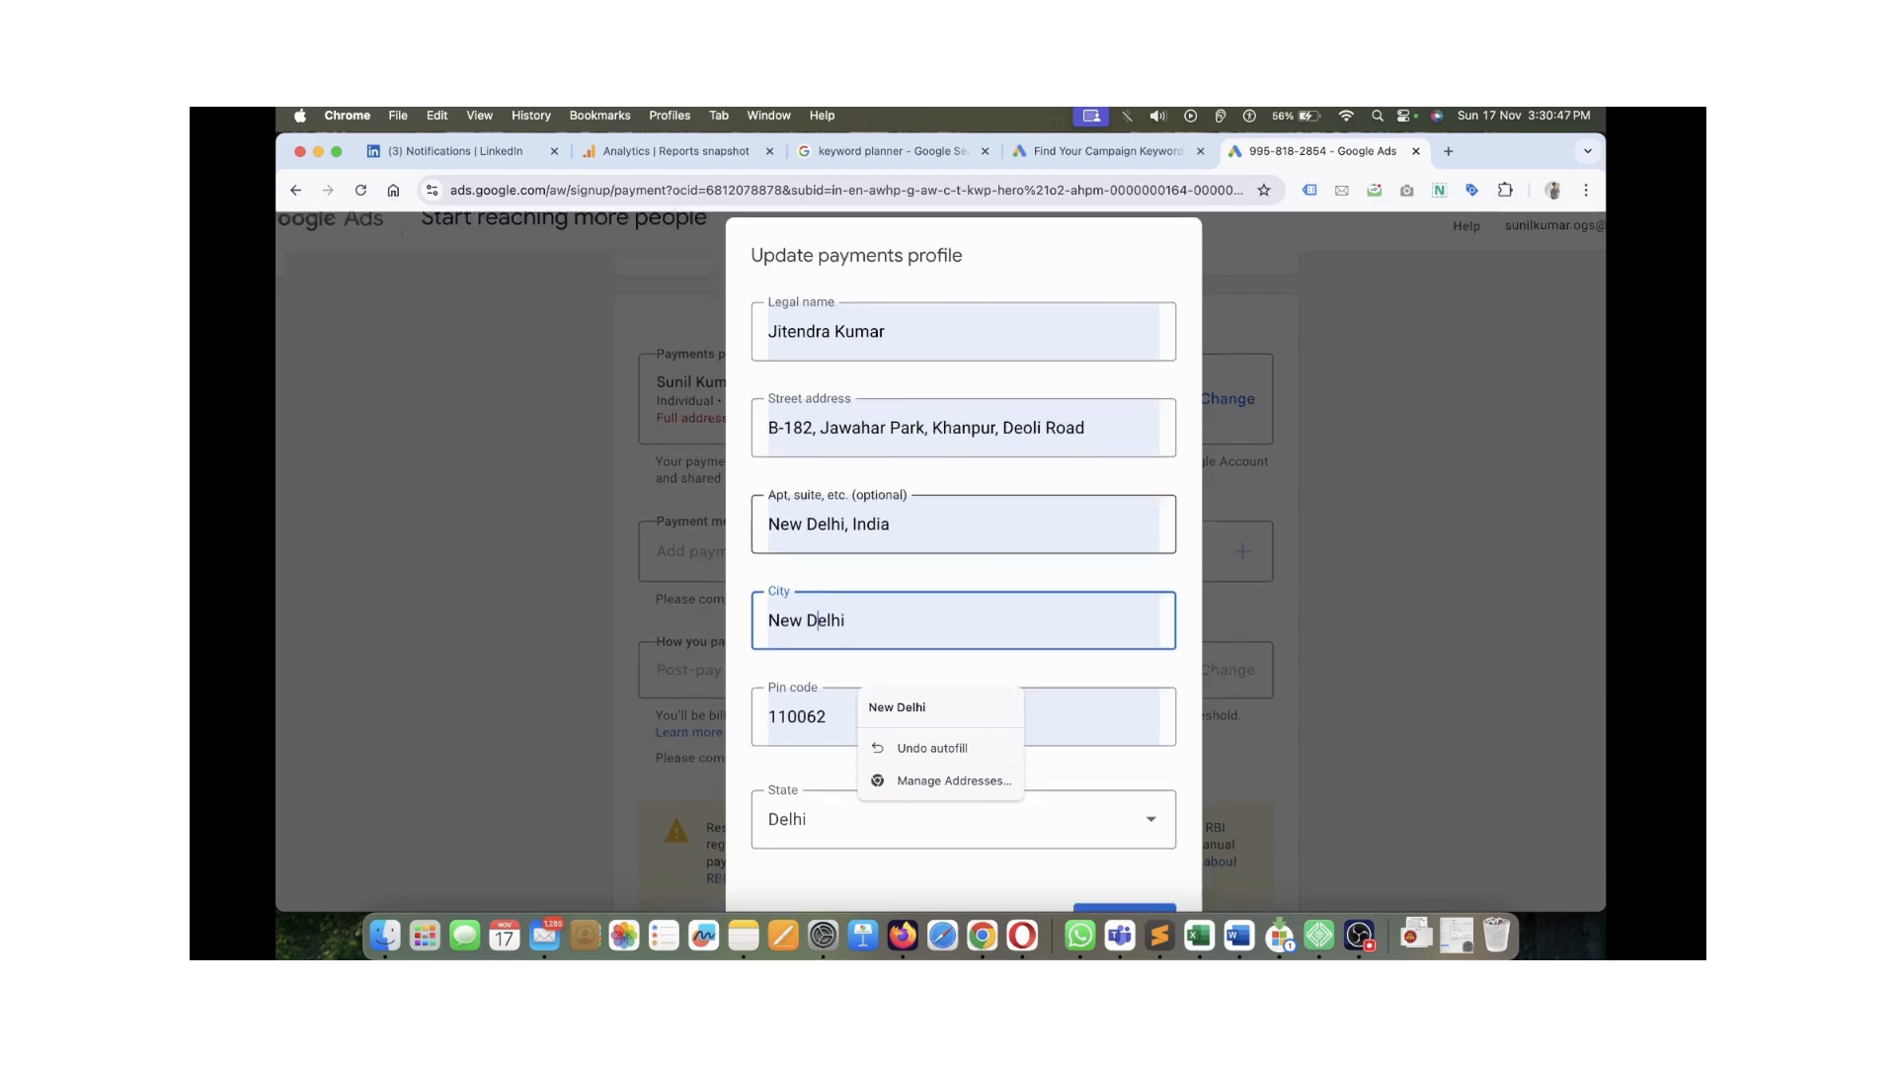
{"action": "left_click", "coordinate": [869, 484]}
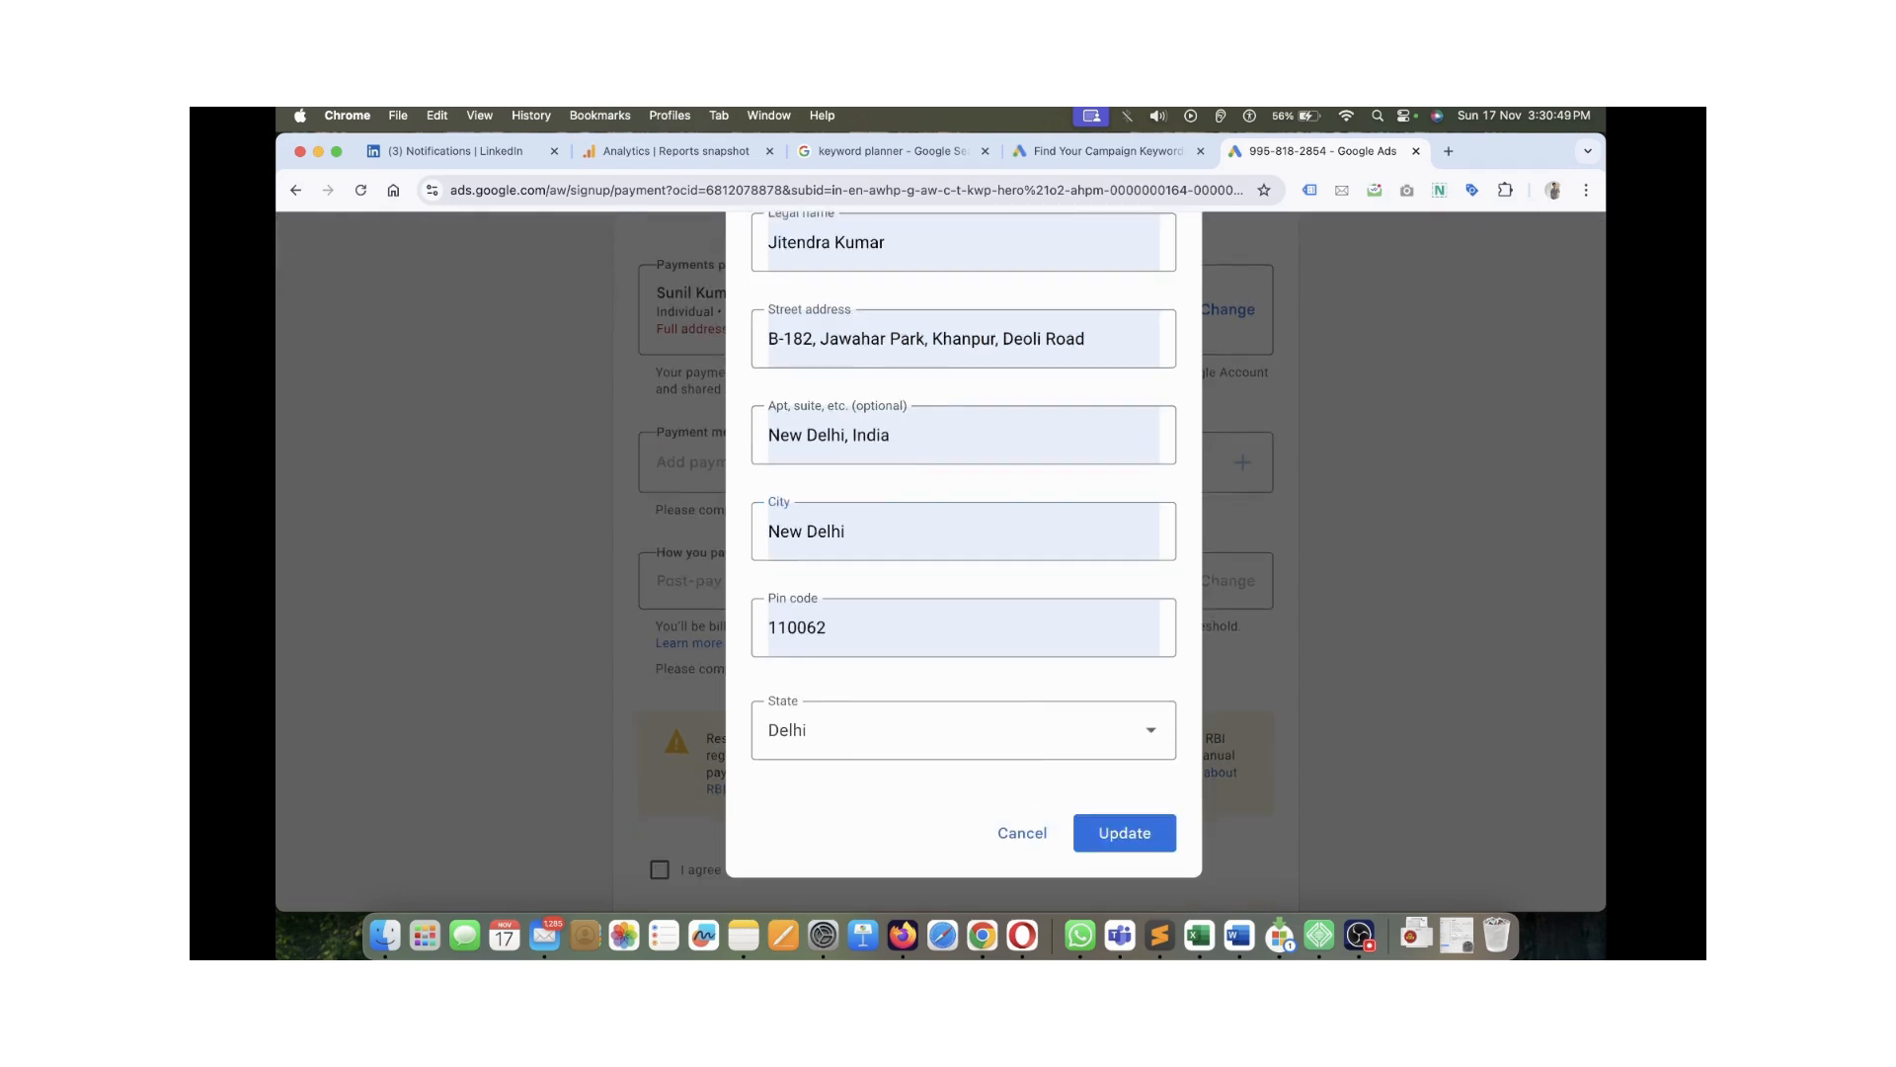
{"action": "scroll", "coordinate": [869, 391], "scroll_direction": "up", "scroll_amount": 2}
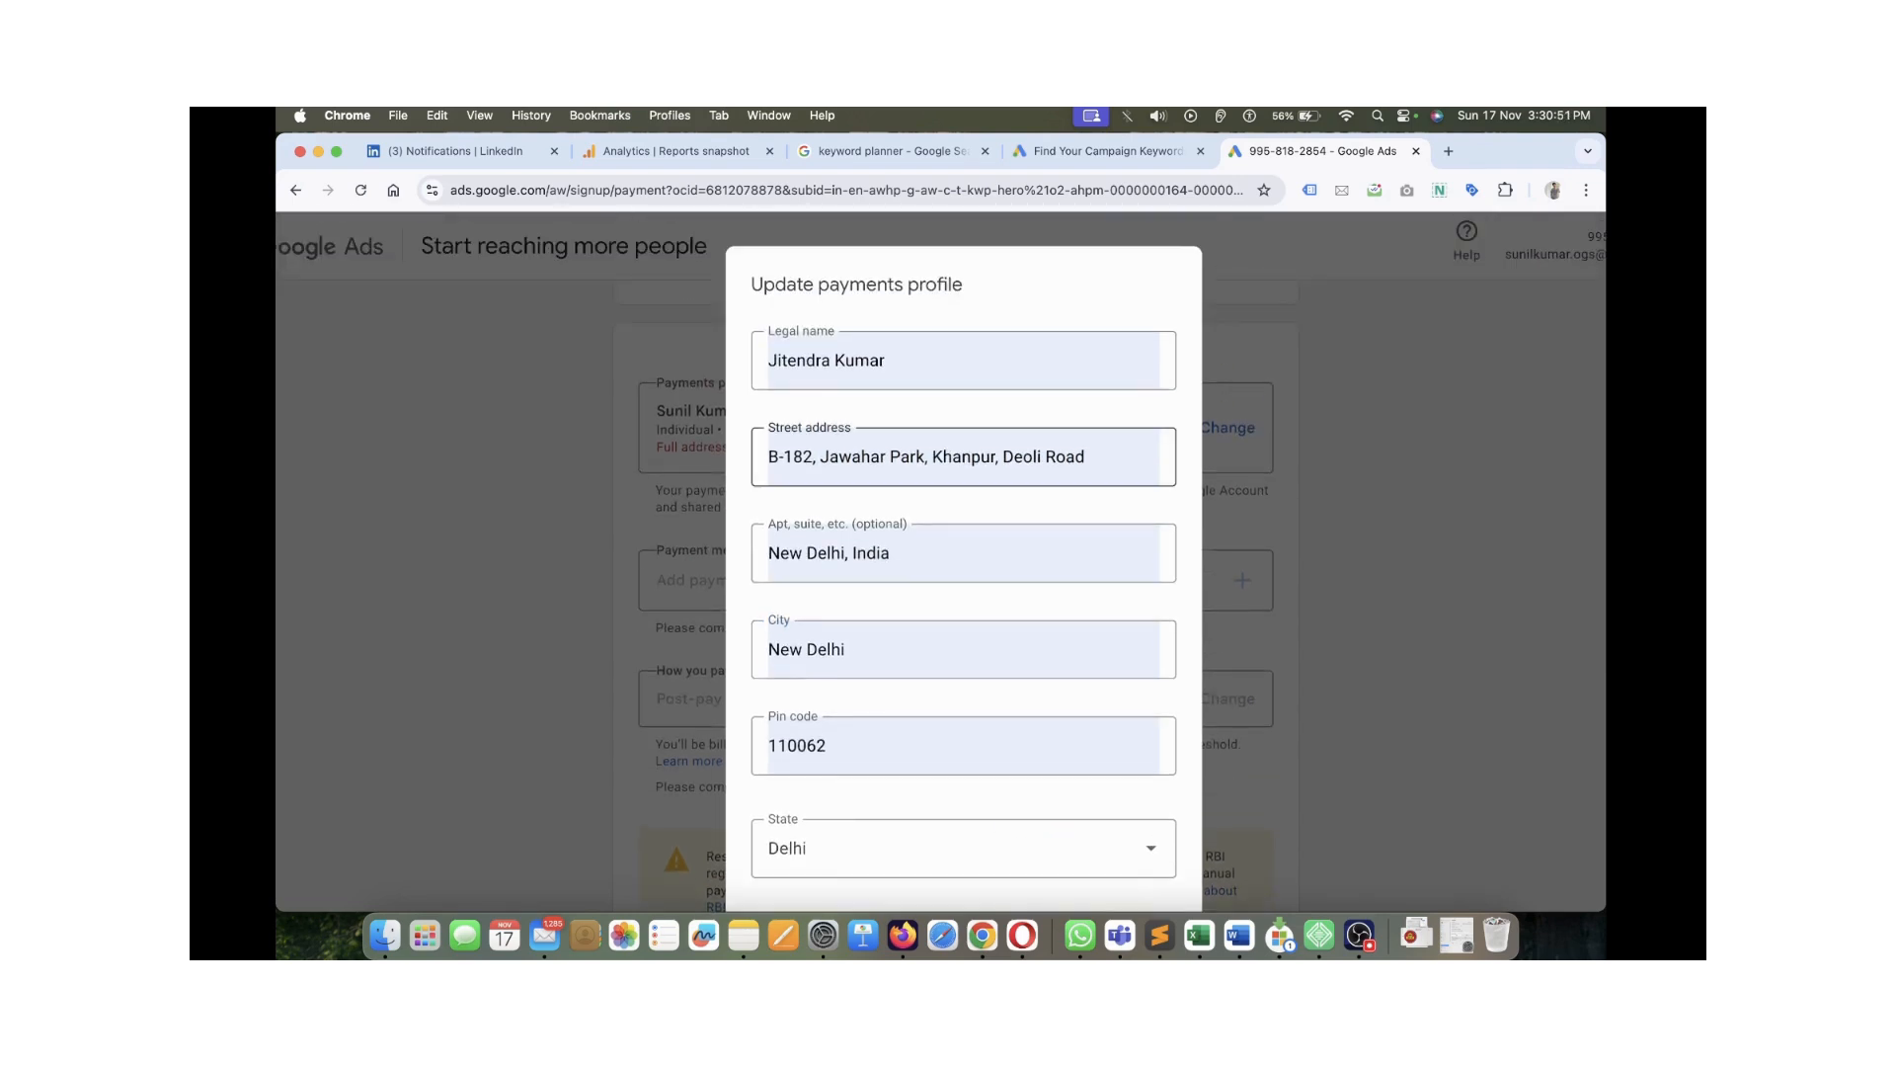
{"action": "scroll", "coordinate": [963, 544], "scroll_direction": "down", "scroll_amount": 2}
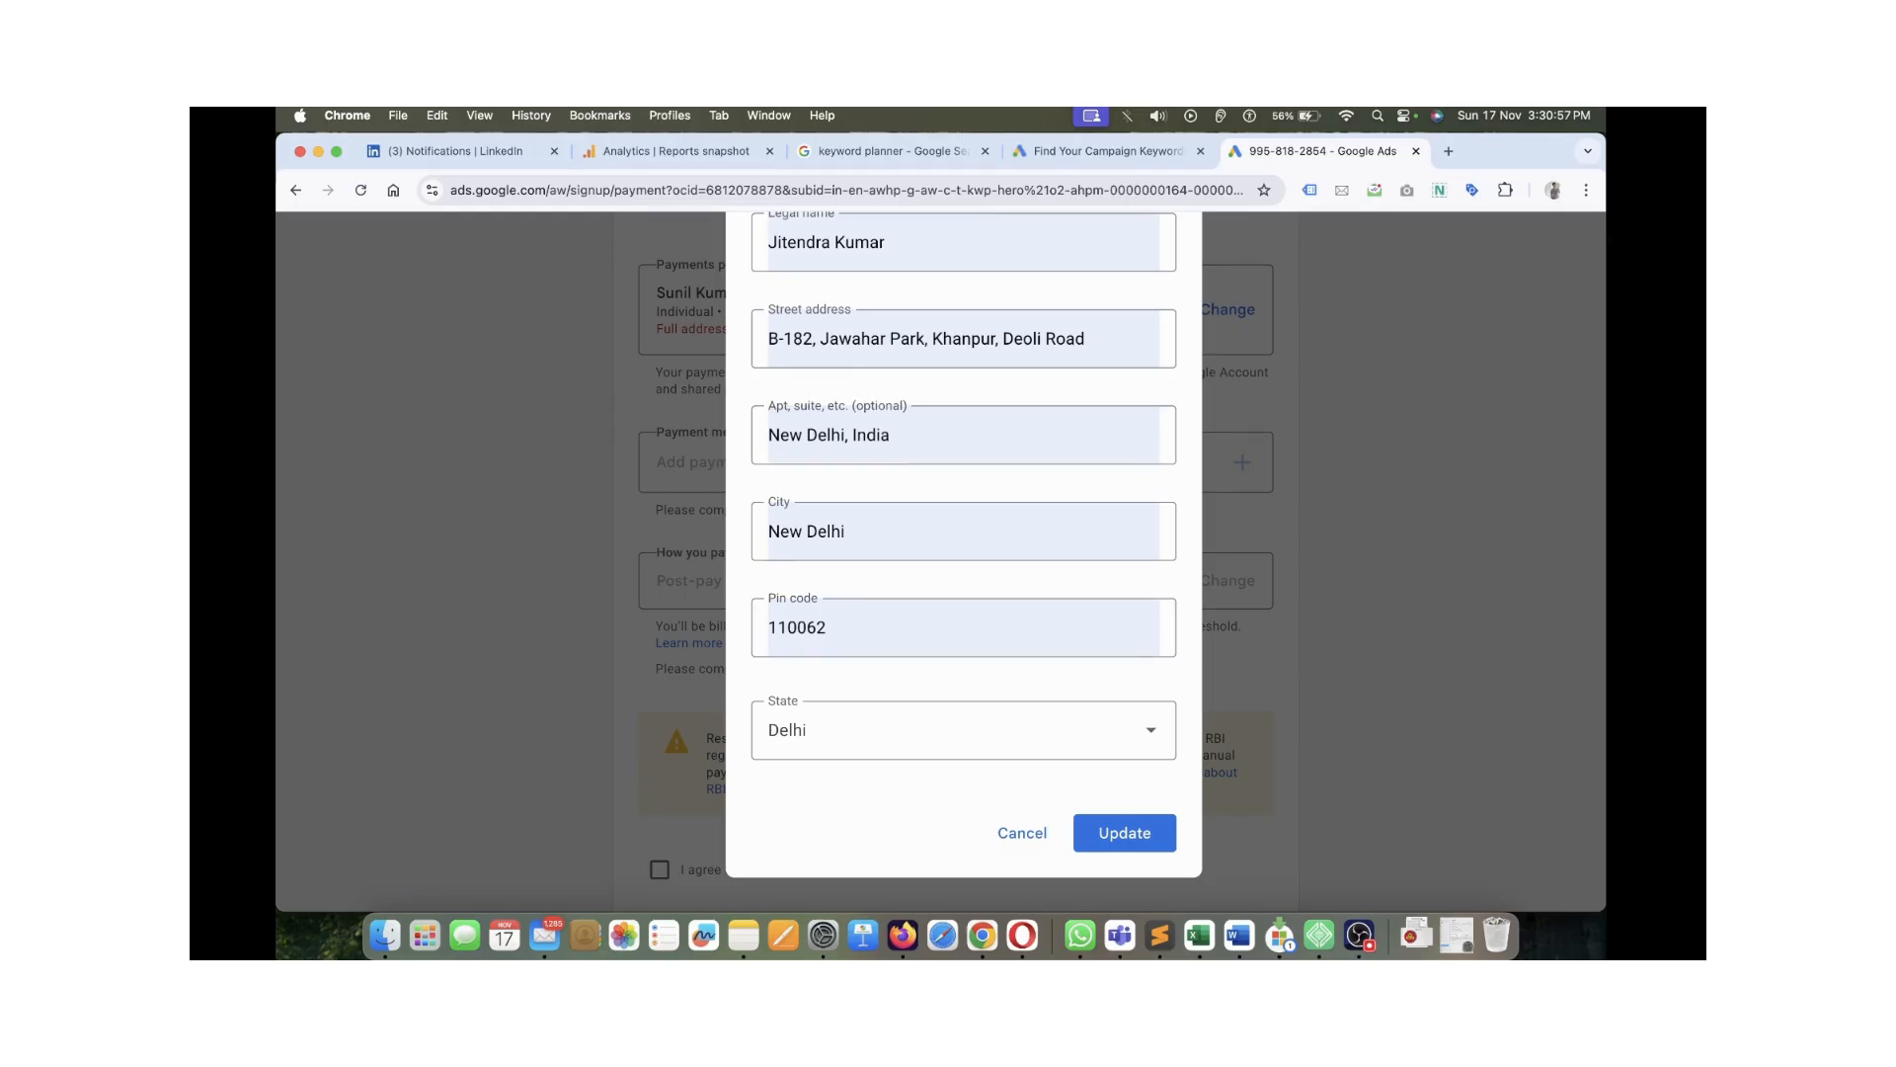
{"action": "scroll", "coordinate": [963, 435], "scroll_direction": "up", "scroll_amount": 1}
{"action": "scroll", "coordinate": [963, 438], "scroll_direction": "up", "scroll_amount": 2}
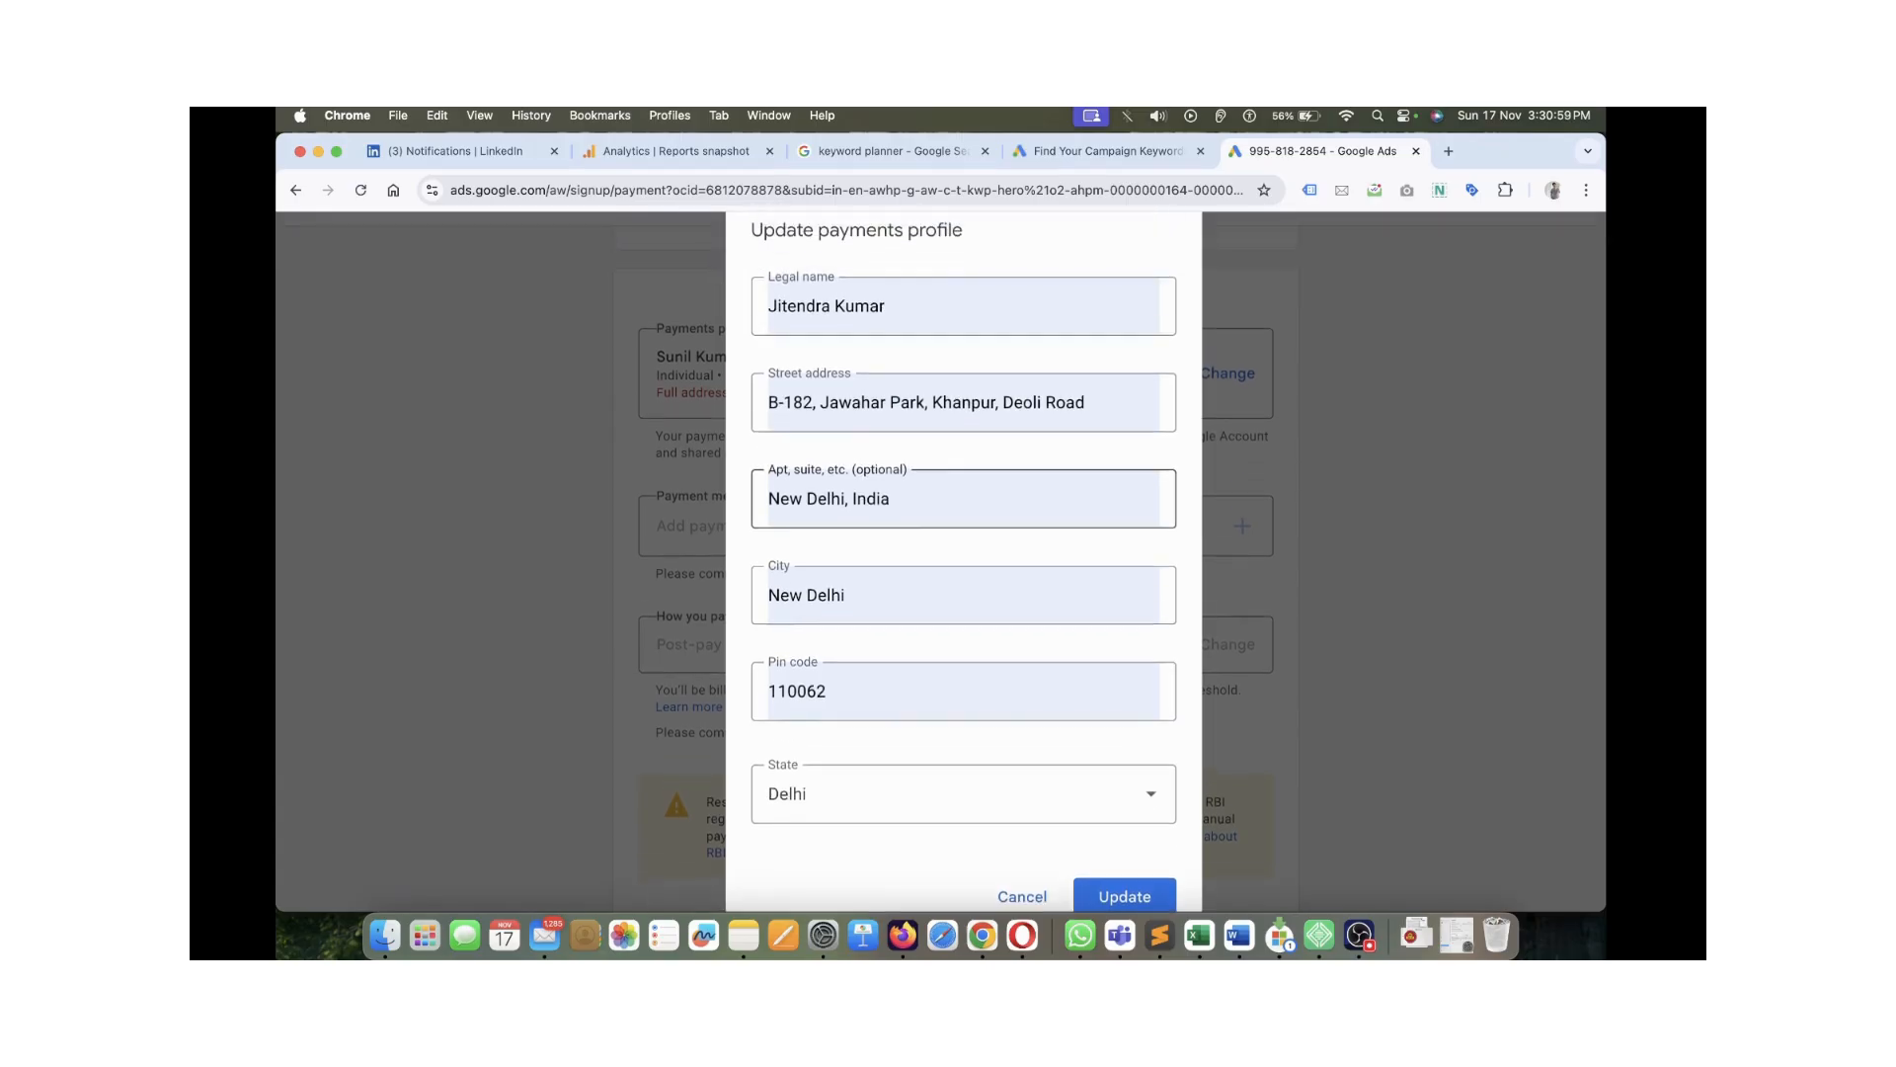
{"action": "scroll", "coordinate": [963, 494], "scroll_direction": "down", "scroll_amount": 2}
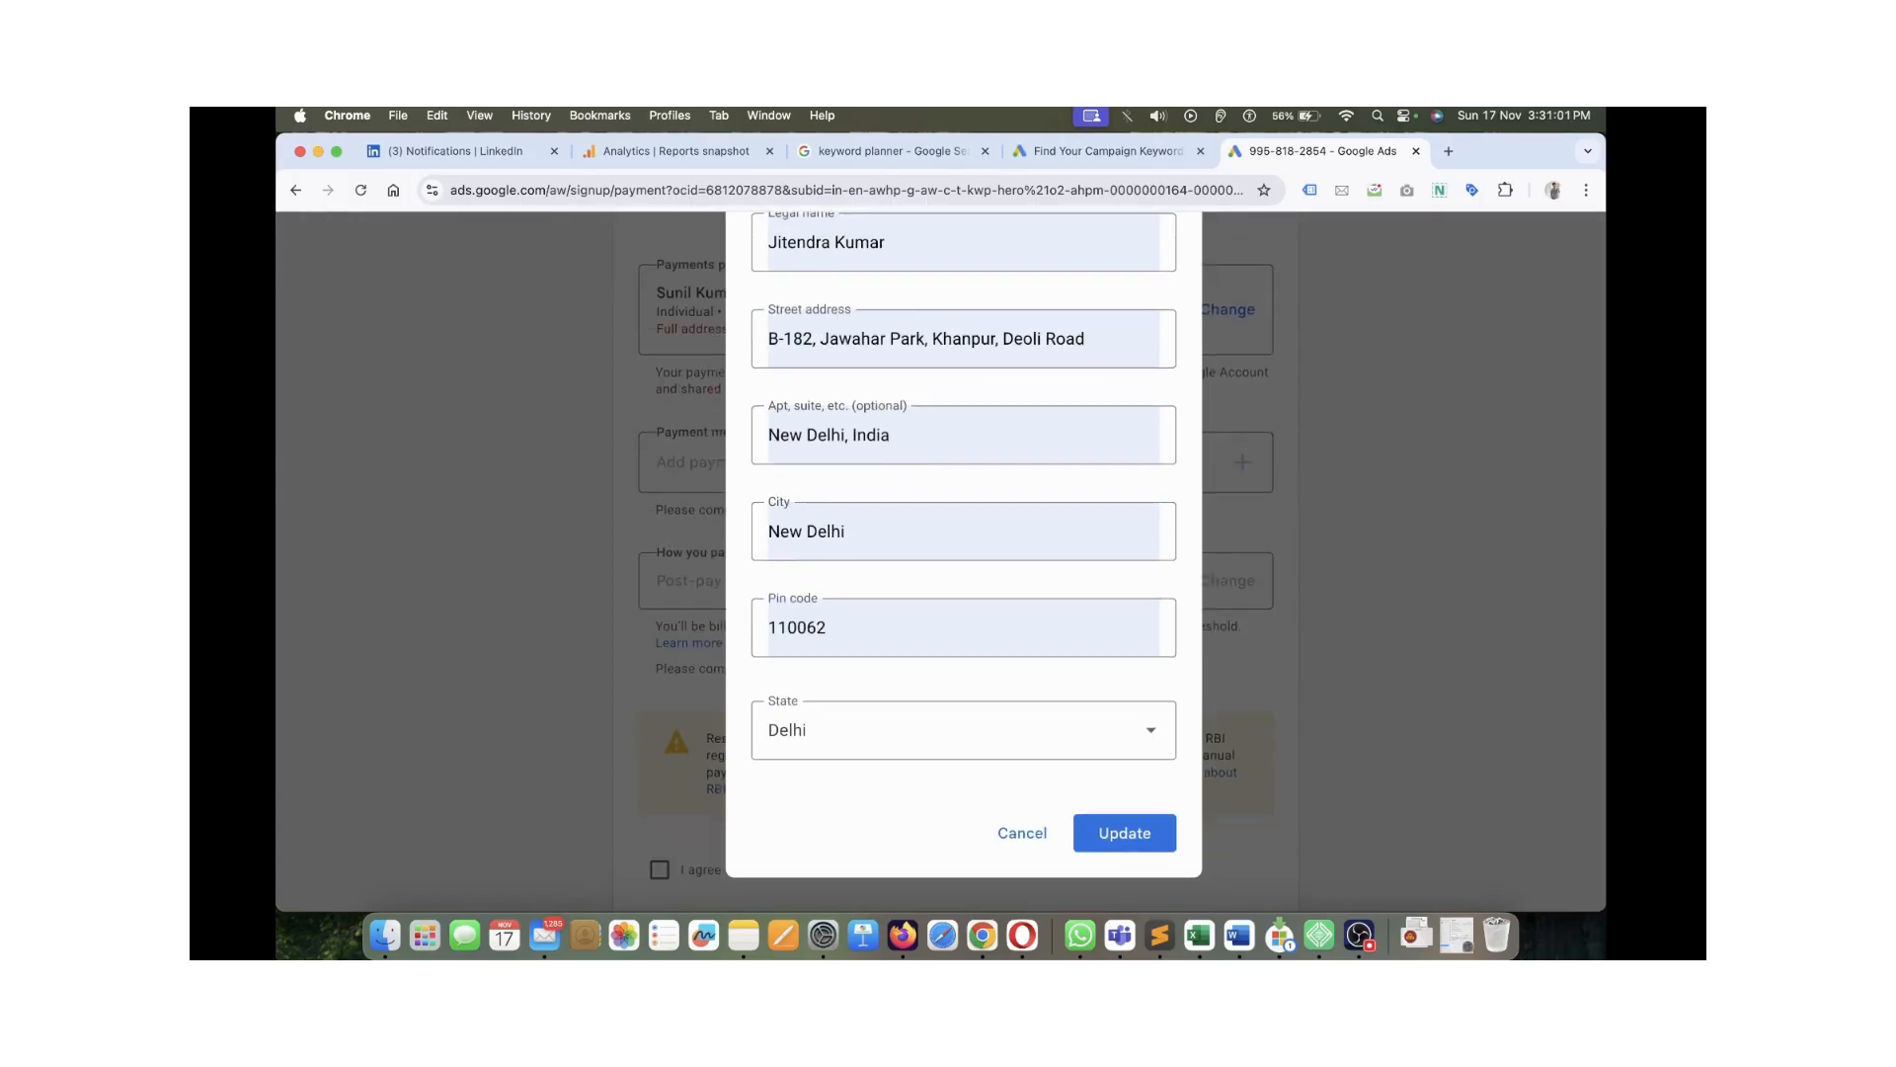
{"action": "left_click", "coordinate": [1125, 833]}
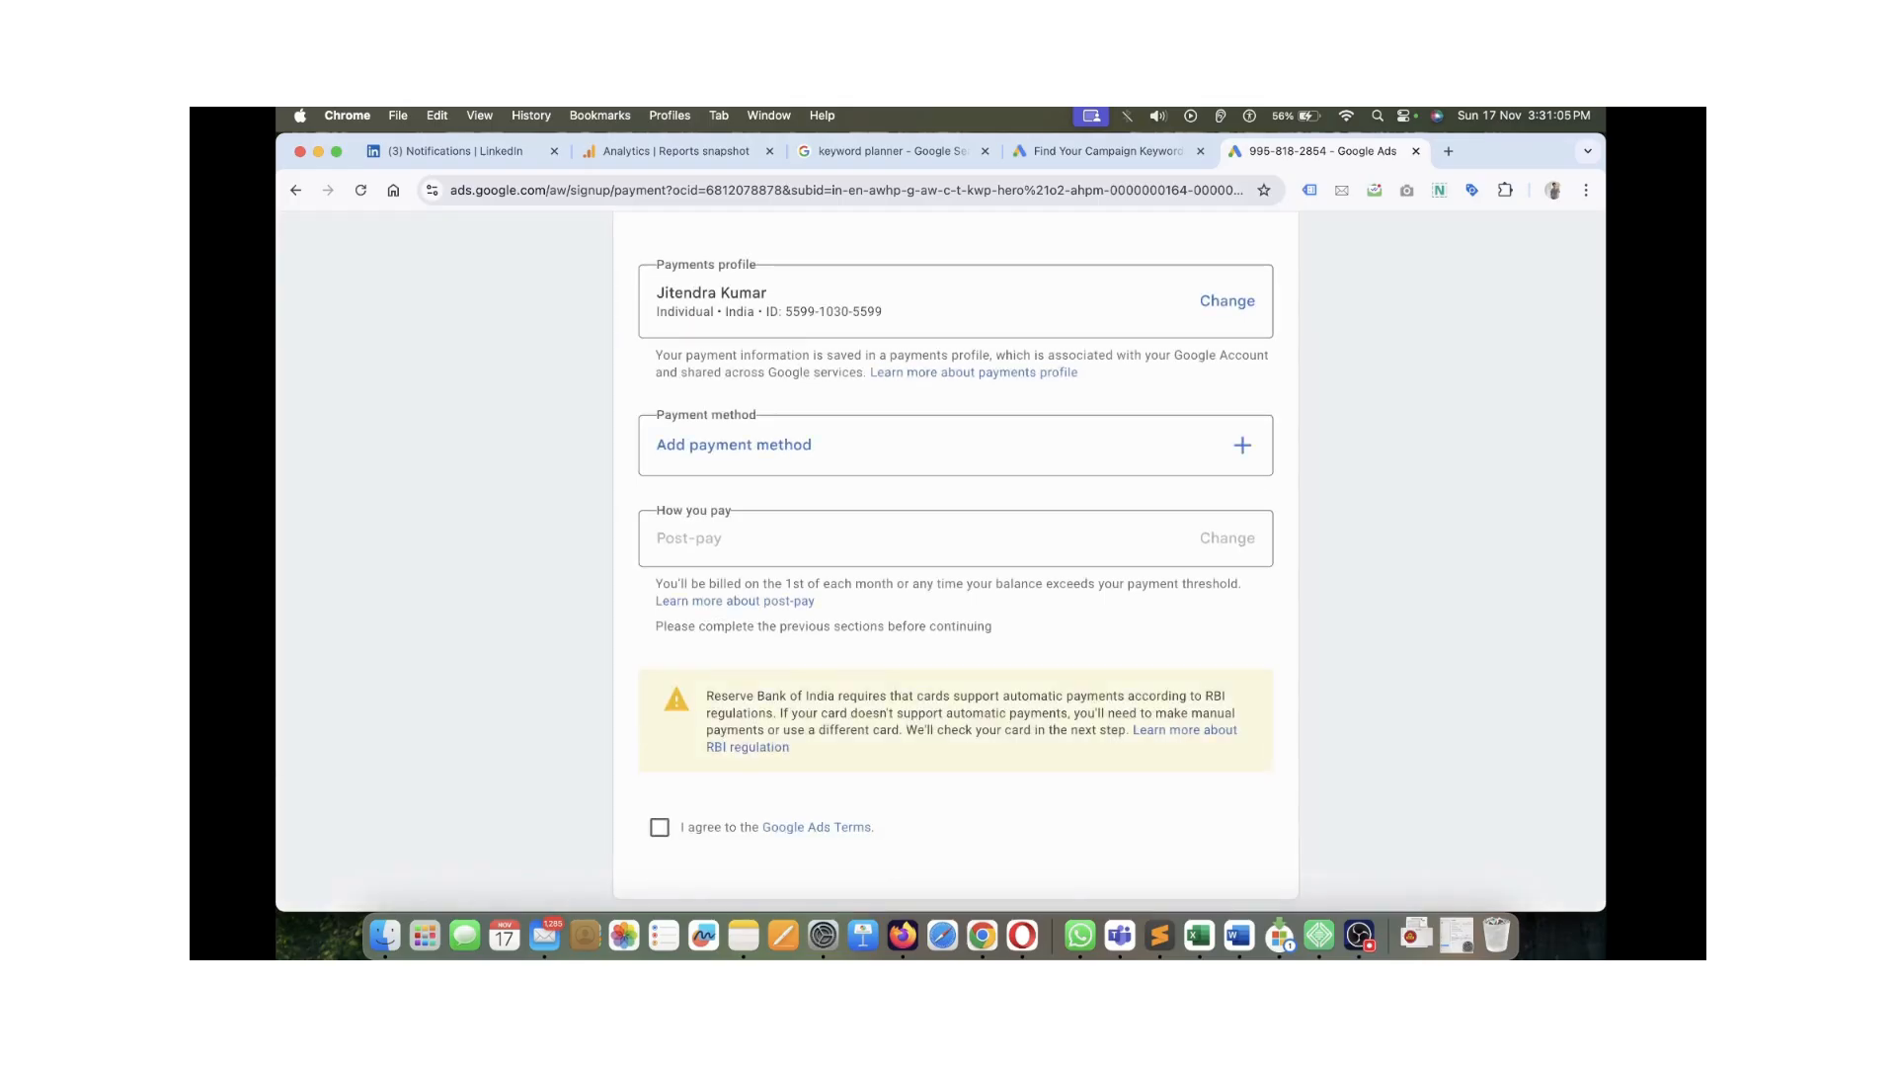
{"action": "scroll", "coordinate": [955, 560], "scroll_direction": "up", "scroll_amount": 1}
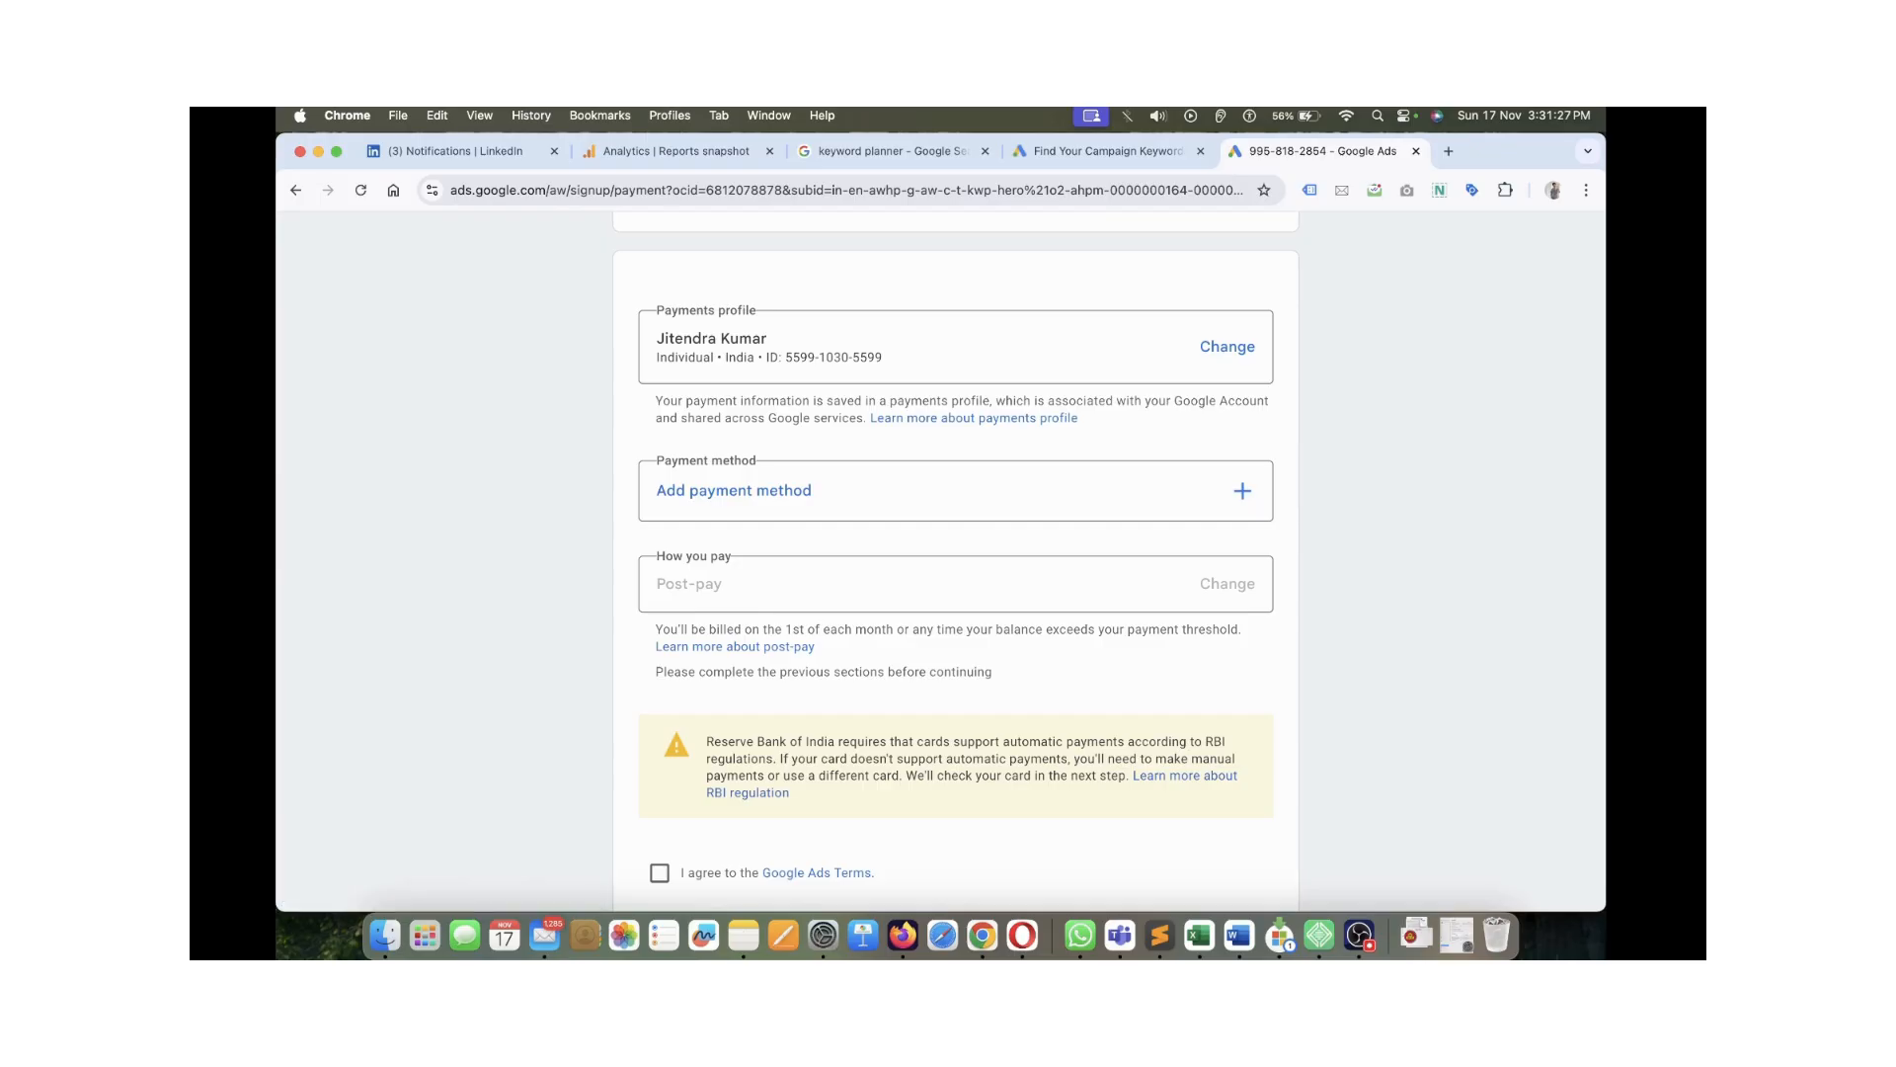
{"action": "scroll", "coordinate": [955, 546], "scroll_direction": "down", "scroll_amount": 1}
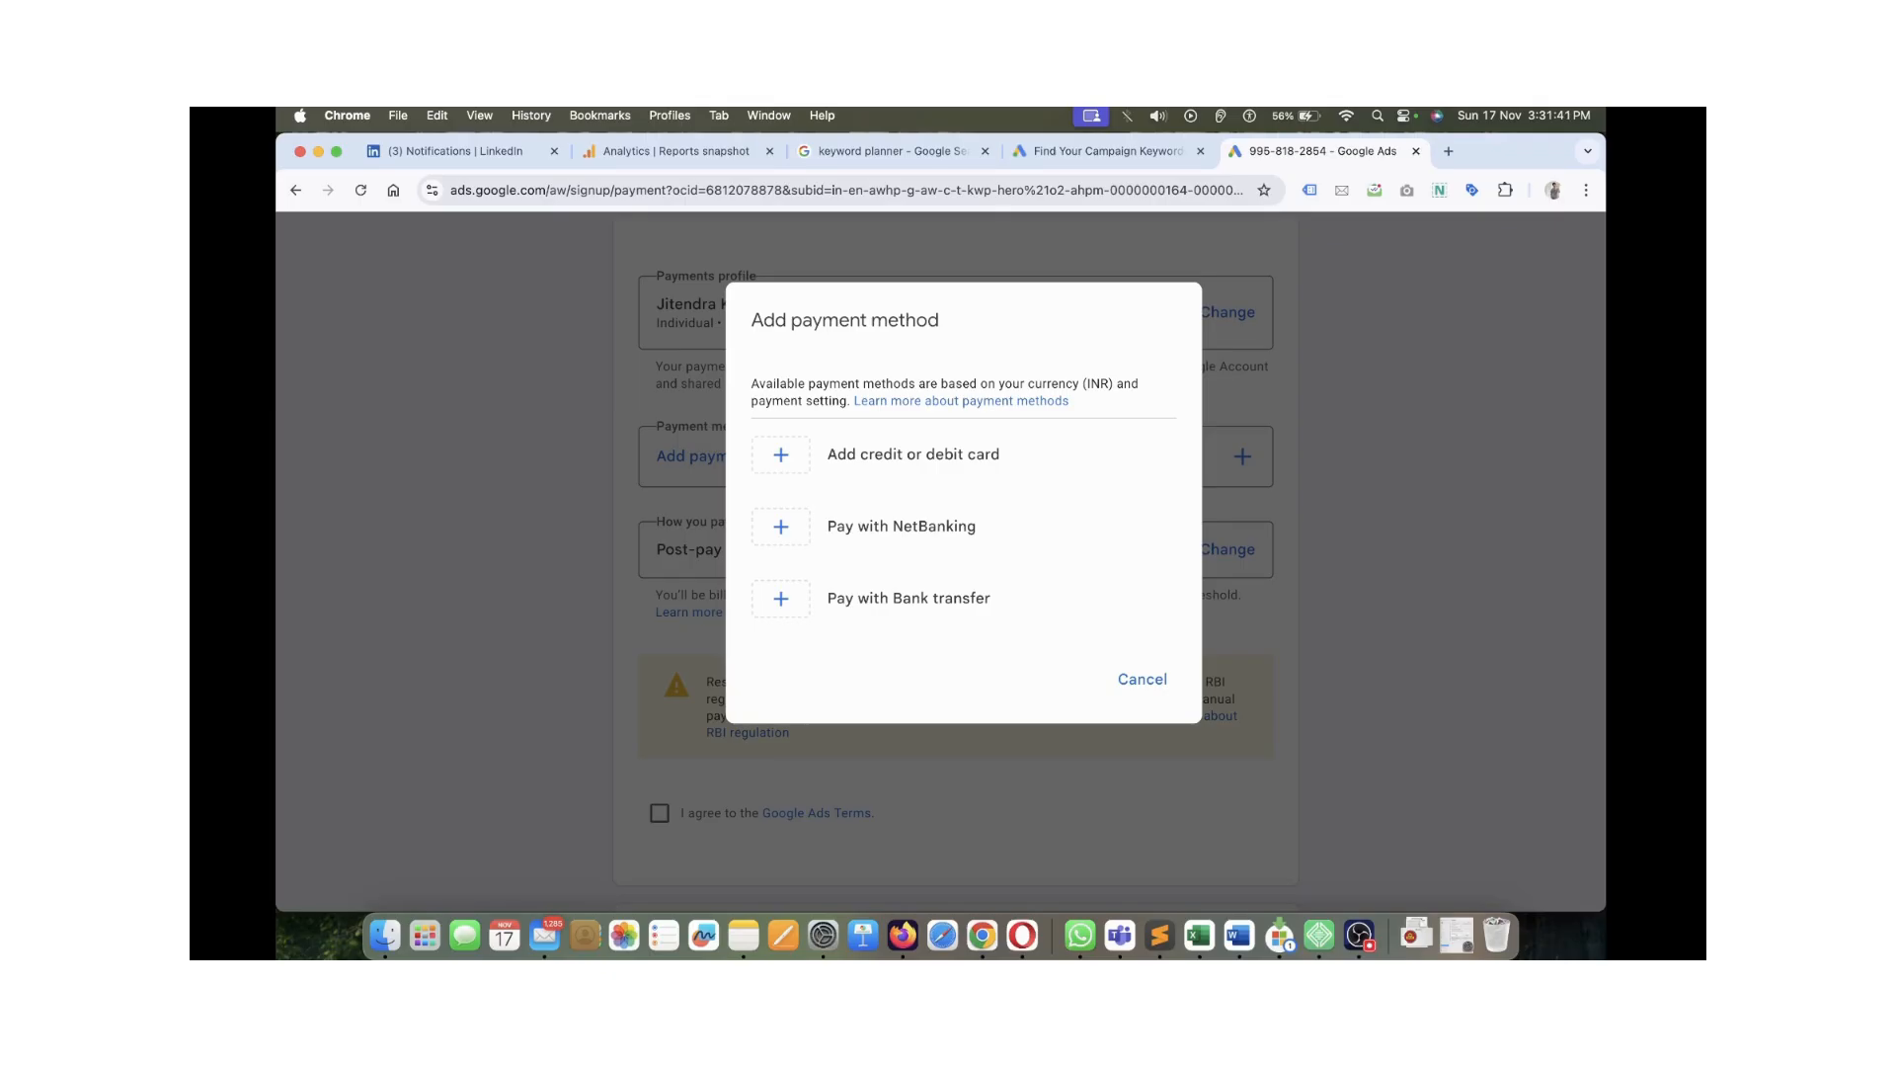
Choose NetBanking as the payment method and agree to the Google Ads Terms
{"action": "left_click", "coordinate": [953, 528]}
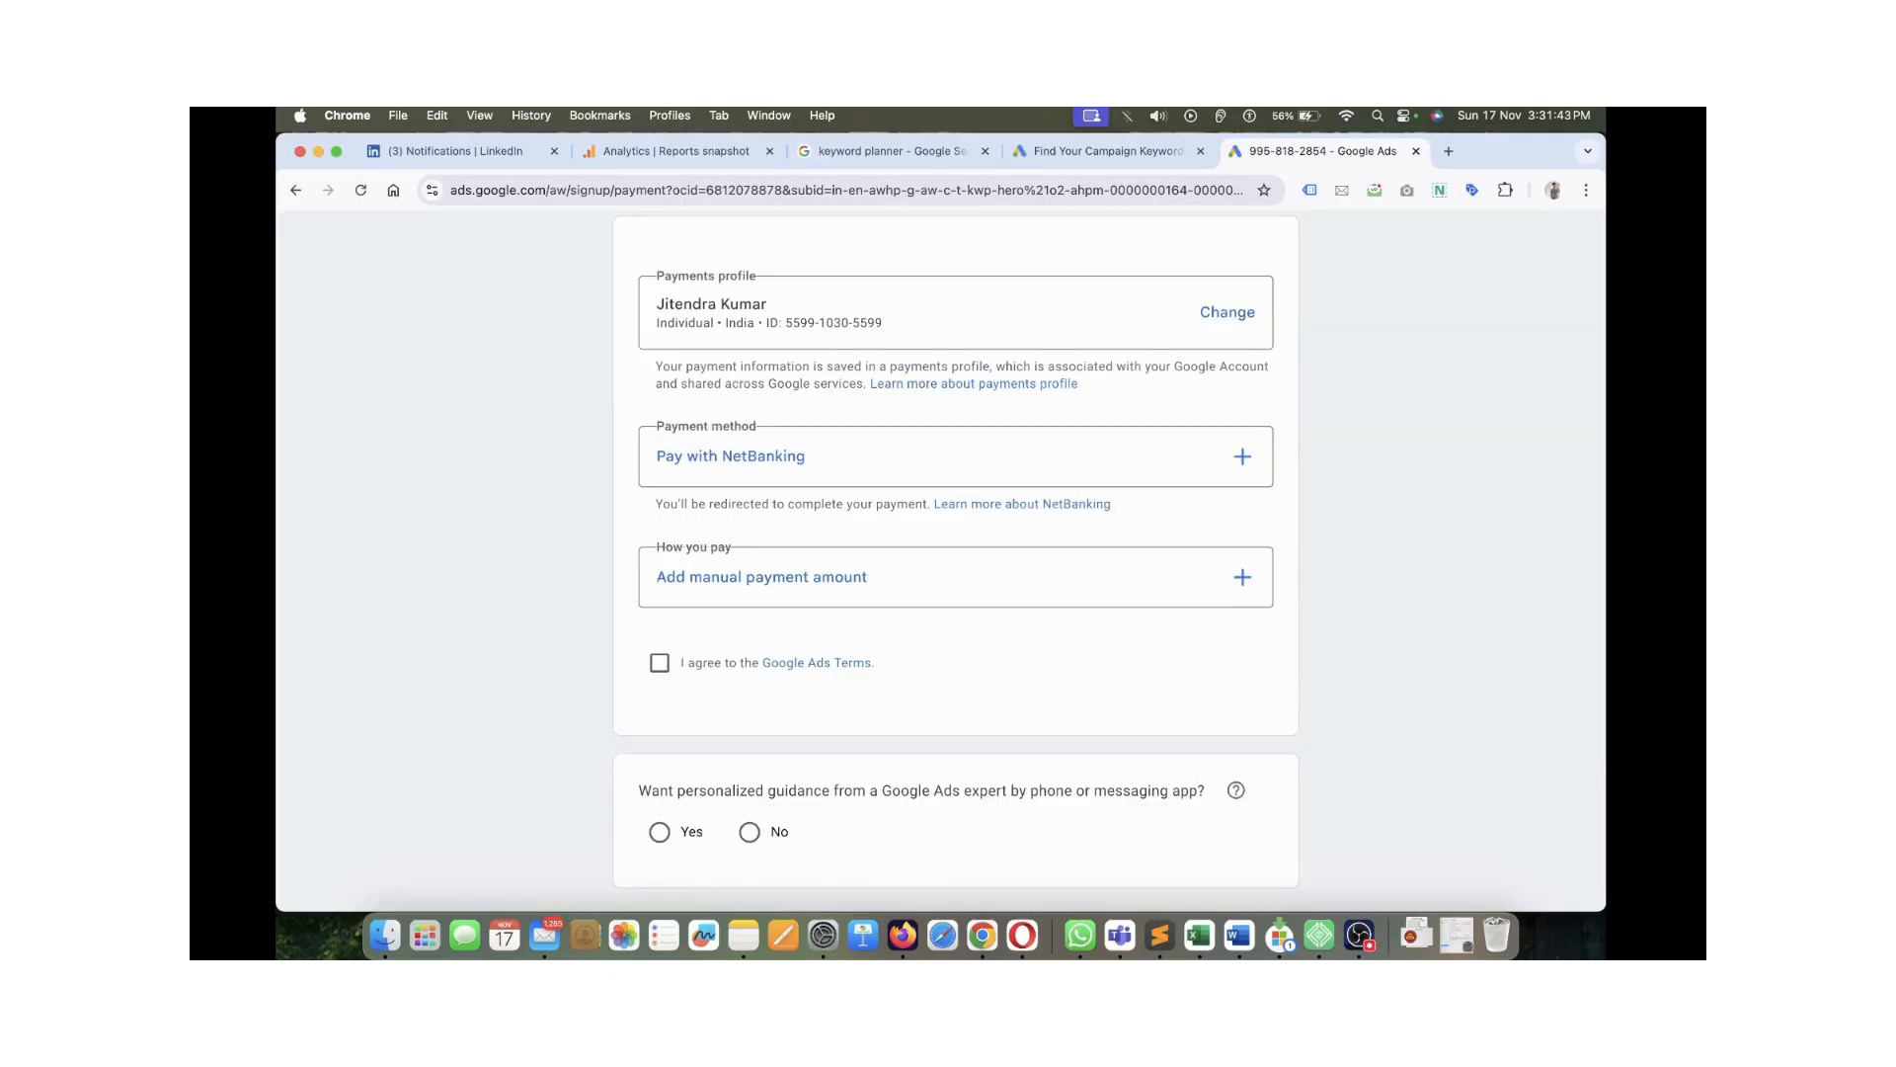
{"action": "scroll", "coordinate": [955, 560], "scroll_direction": "down", "scroll_amount": 1}
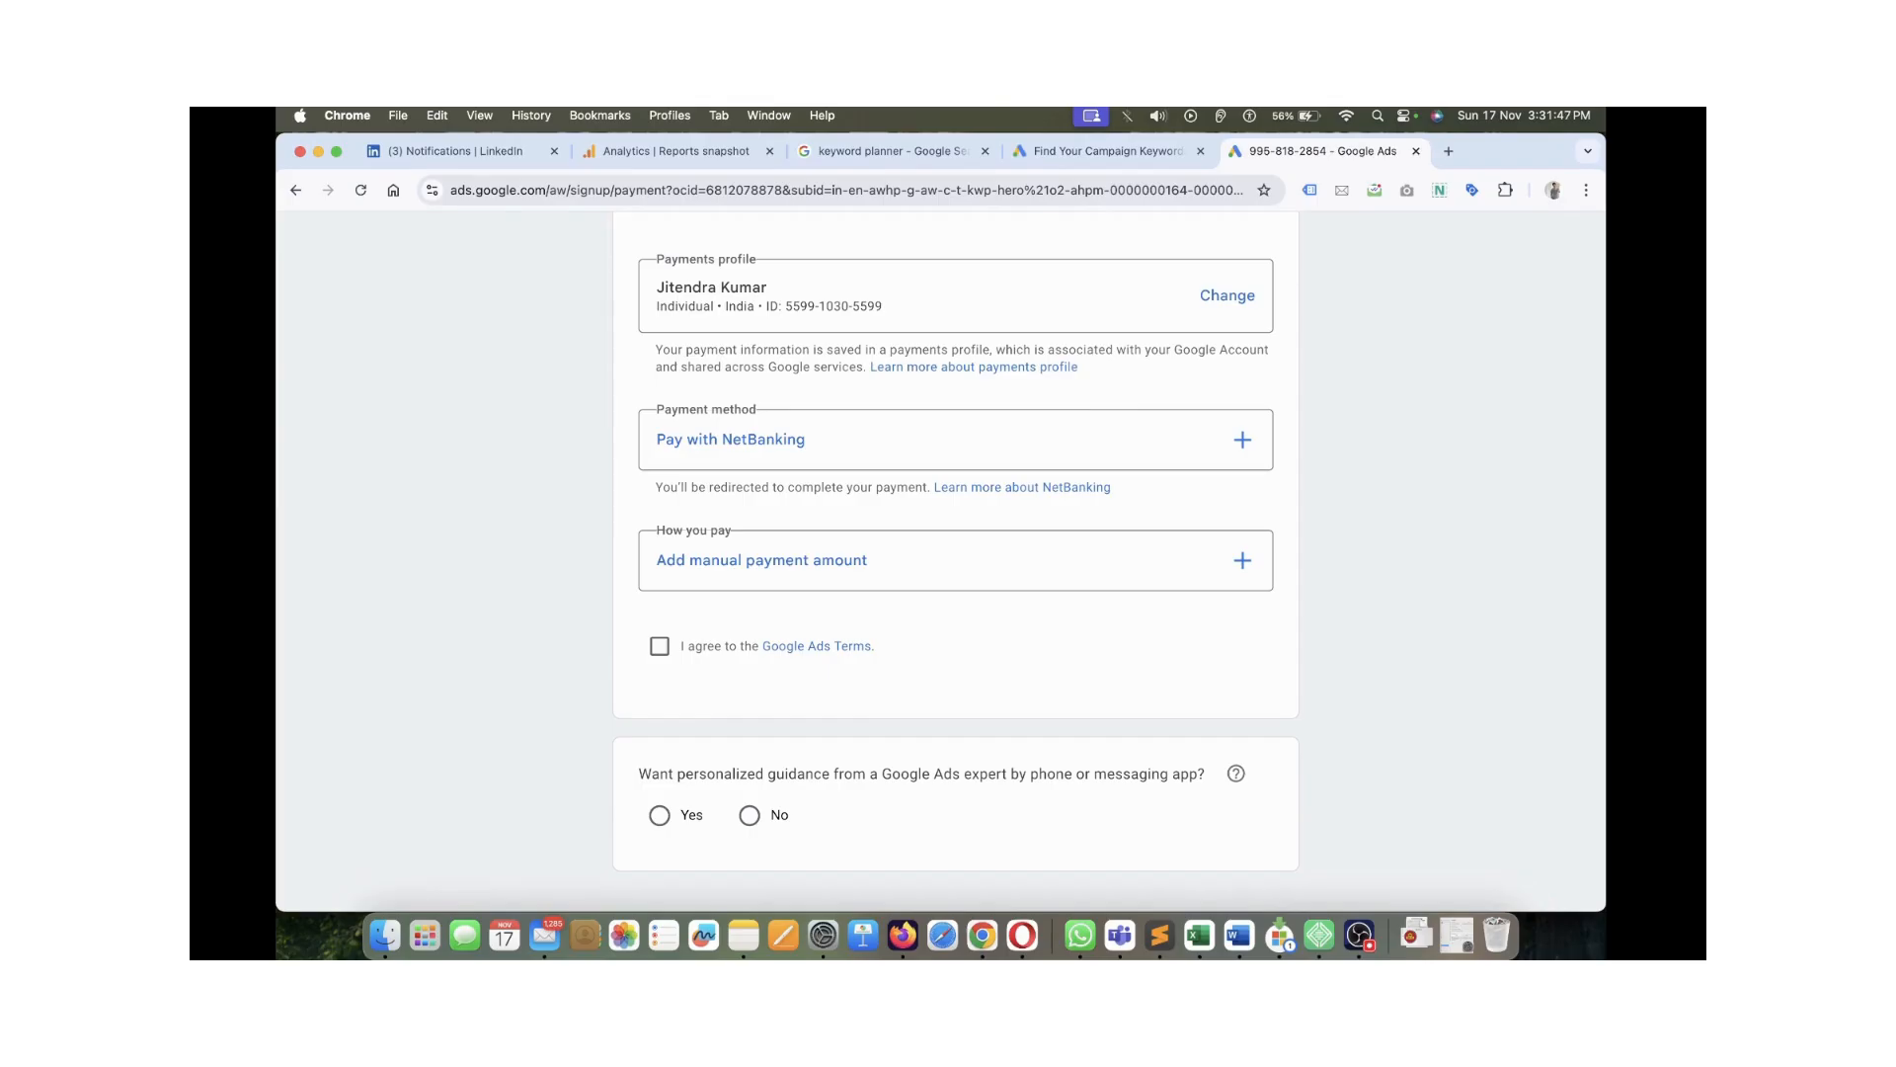
{"action": "left_click_drag", "start_coordinate": [656, 530], "coordinate": [732, 530]}
{"action": "left_click", "coordinate": [761, 560]}
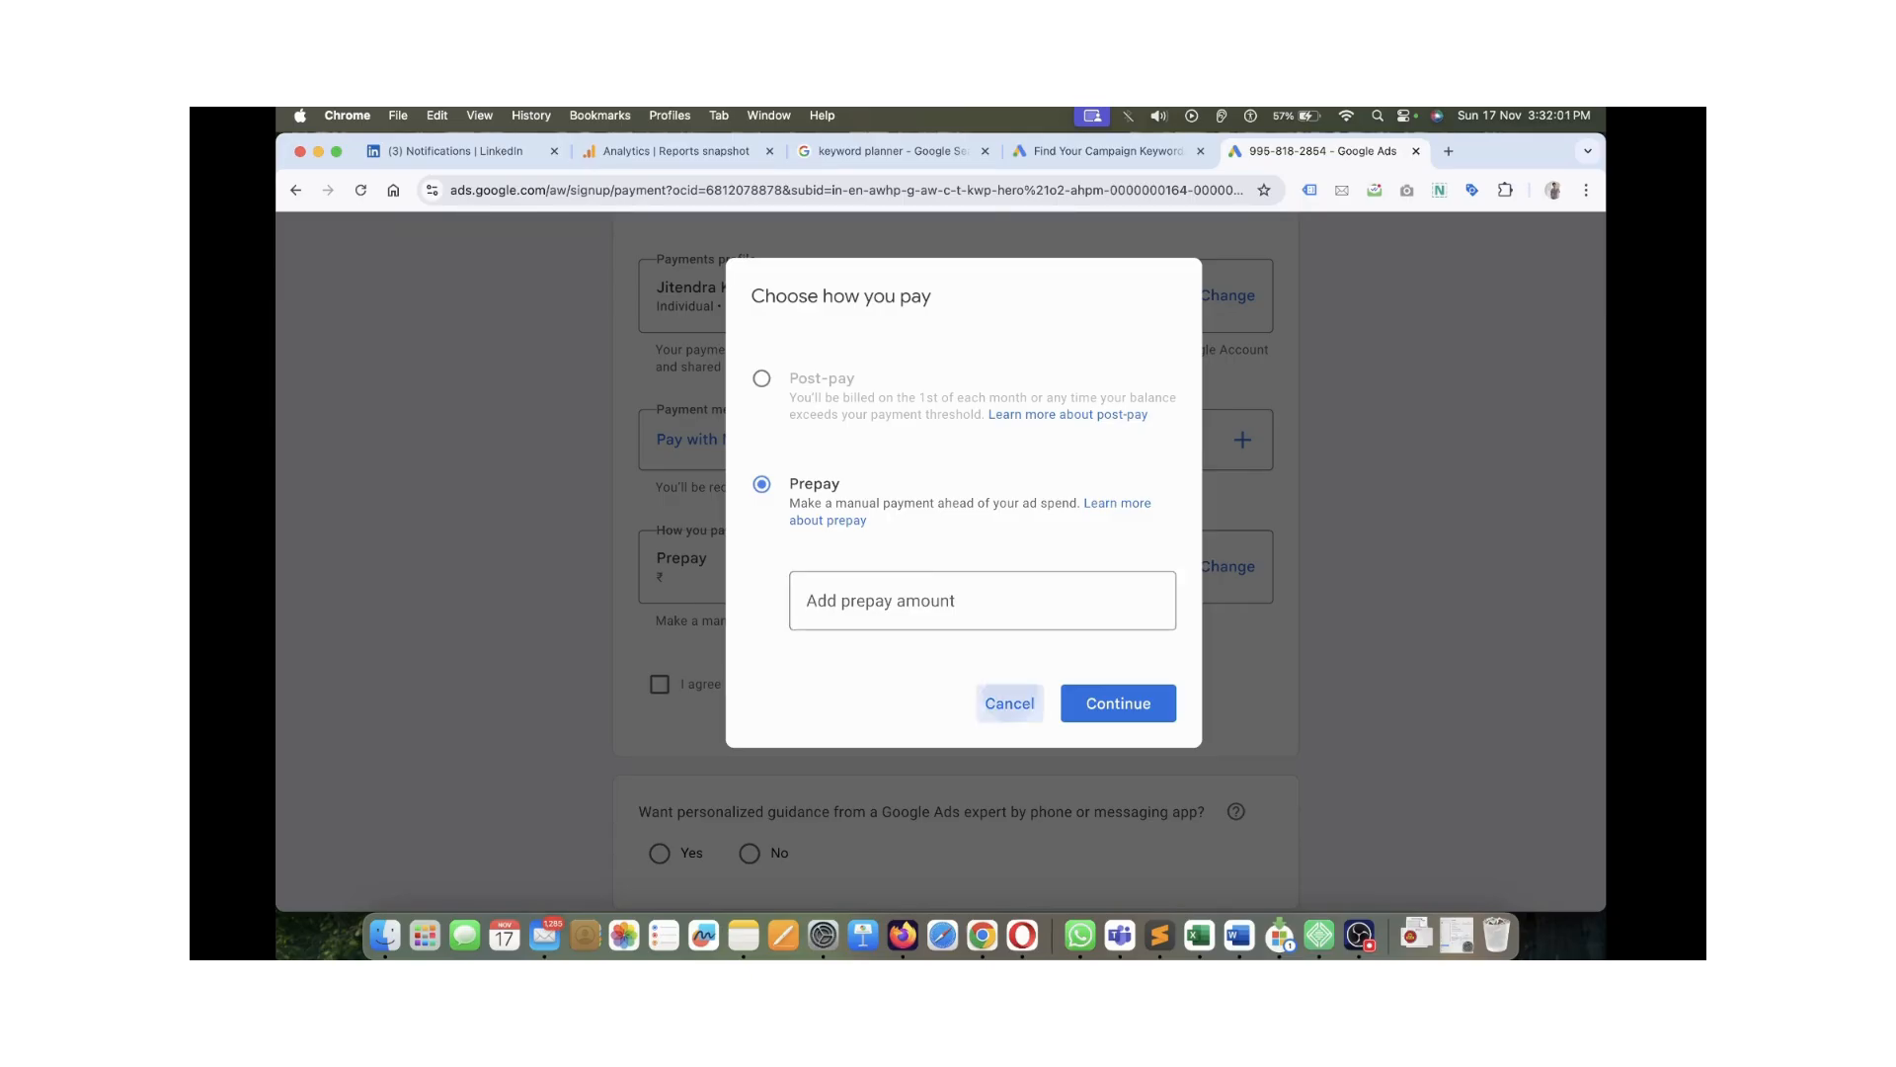
{"action": "left_click", "coordinate": [1010, 703]}
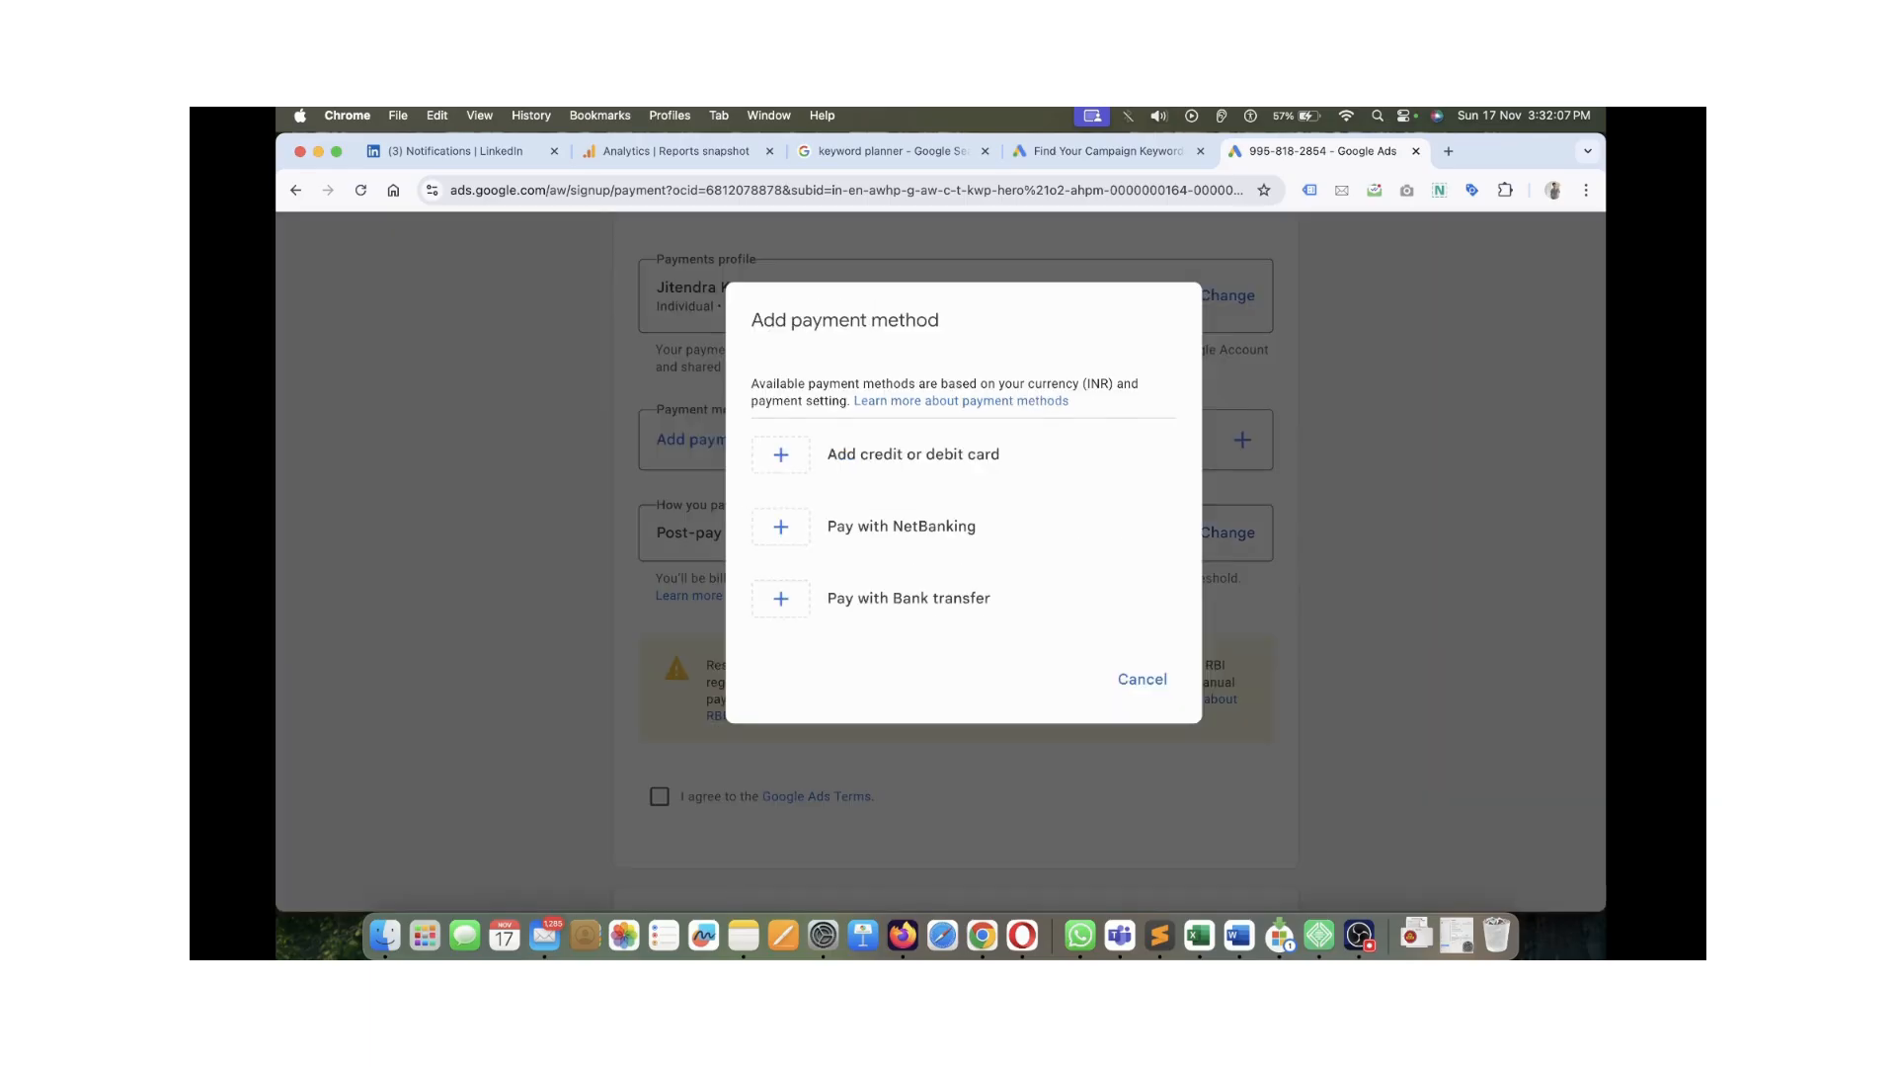
{"action": "left_click", "coordinate": [901, 526]}
{"action": "scroll", "coordinate": [956, 561], "scroll_direction": "down", "scroll_amount": 1}
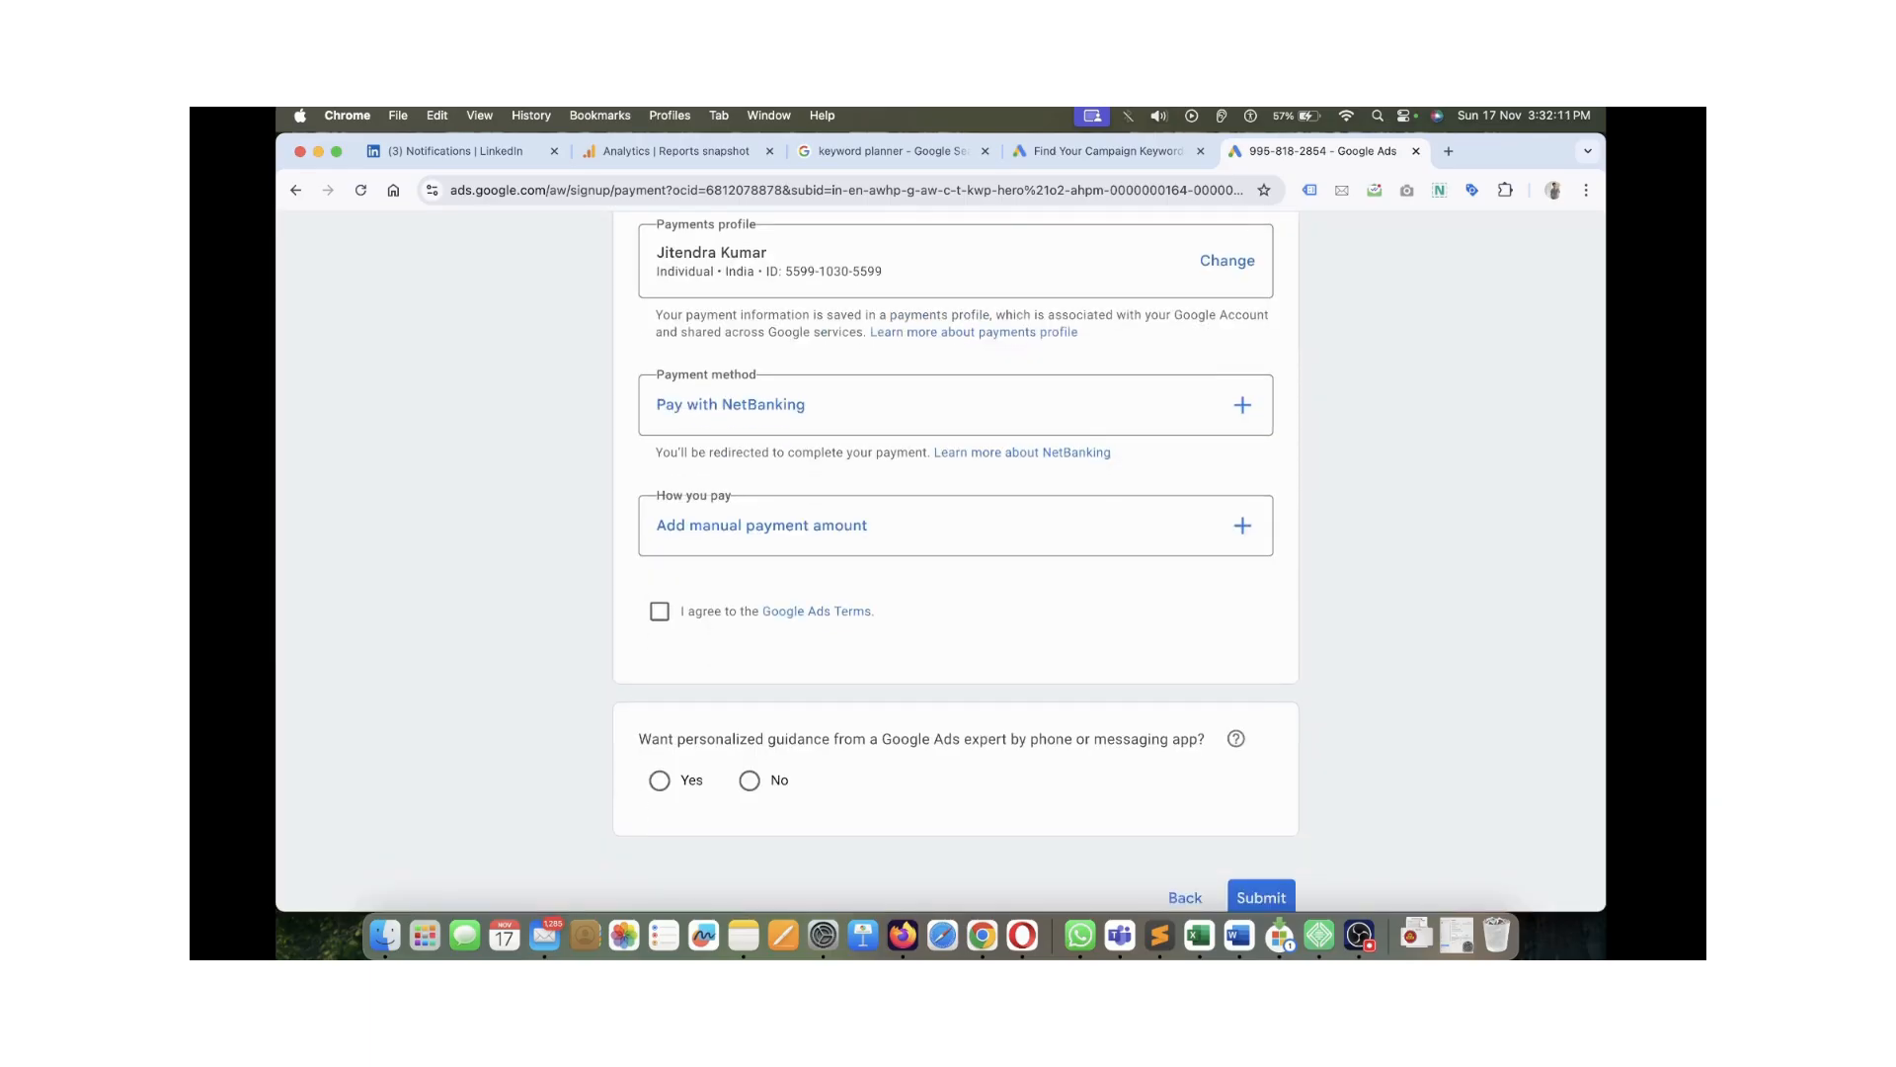
{"action": "left_click", "coordinate": [660, 611]}
Set the payment type to Prepay with a ₹500 prepay amount
{"action": "left_click", "coordinate": [822, 526]}
{"action": "left_click", "coordinate": [867, 601]}
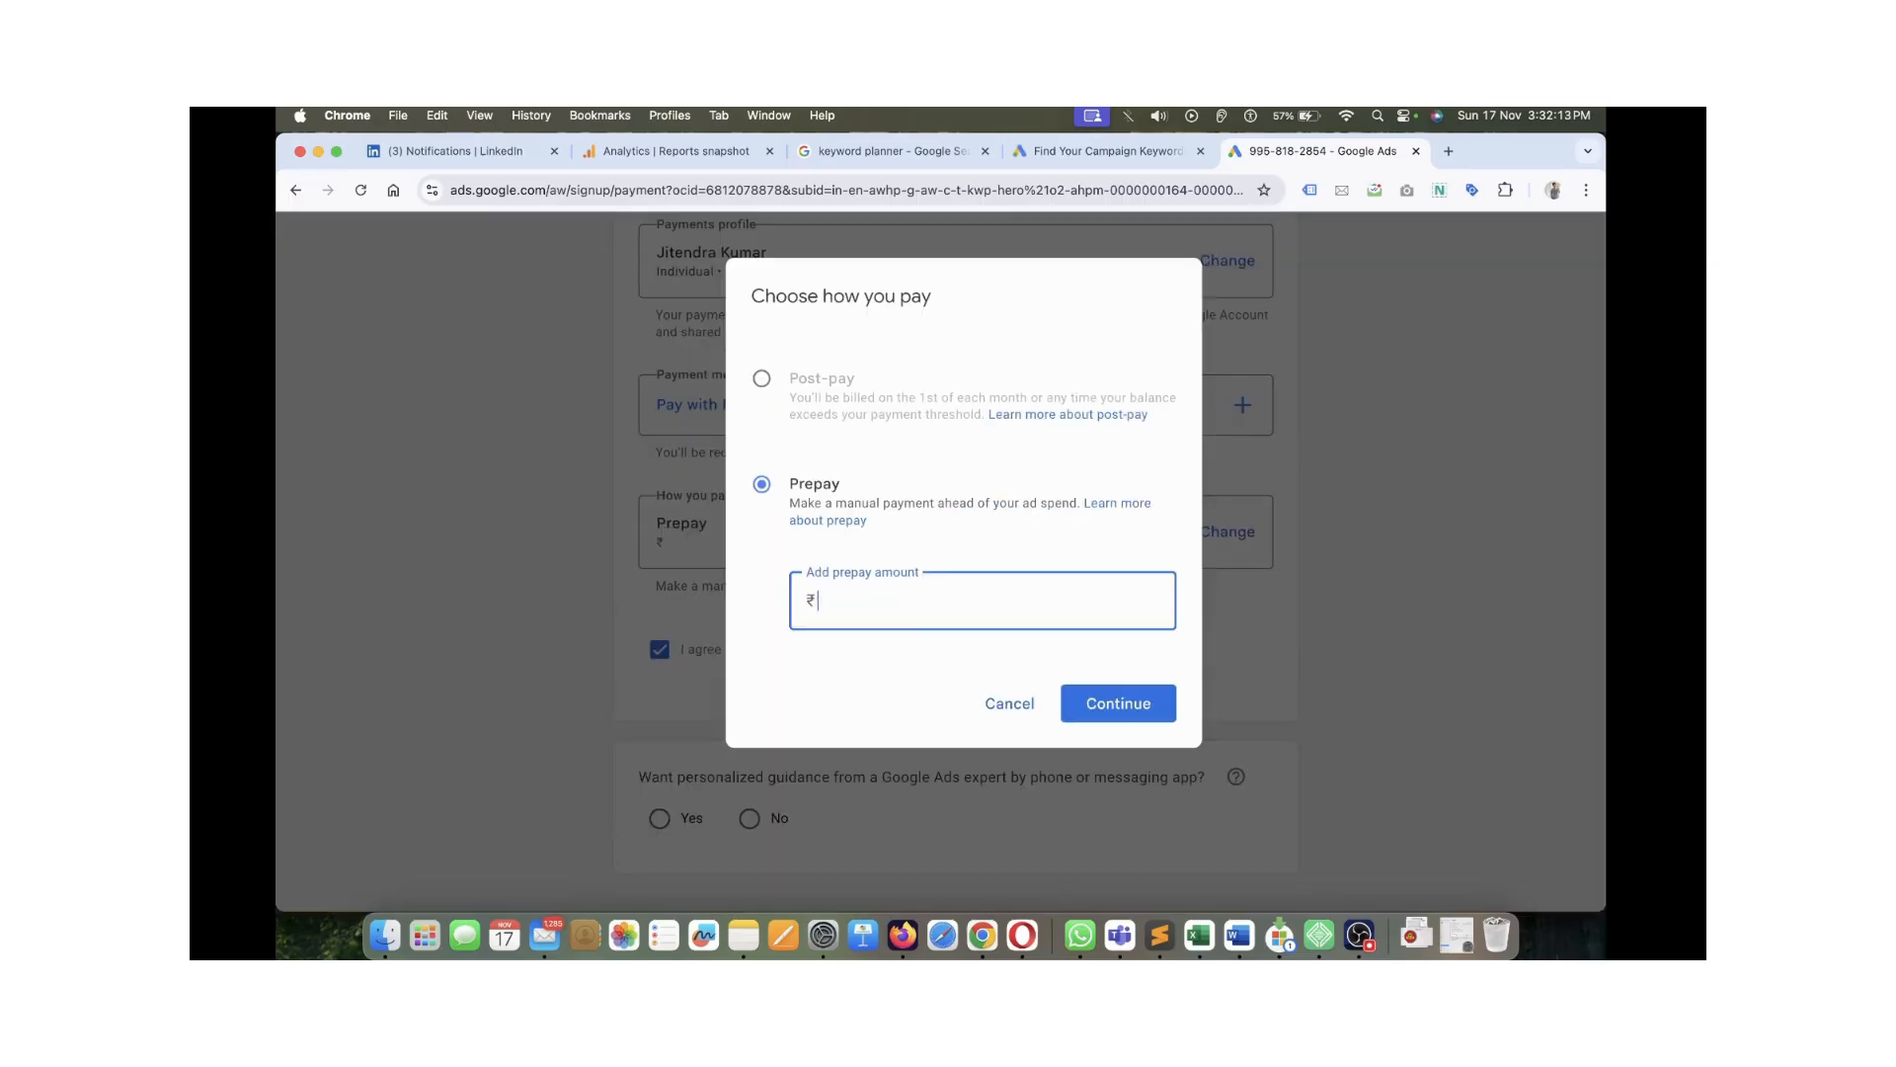
{"action": "type", "text": "50"}
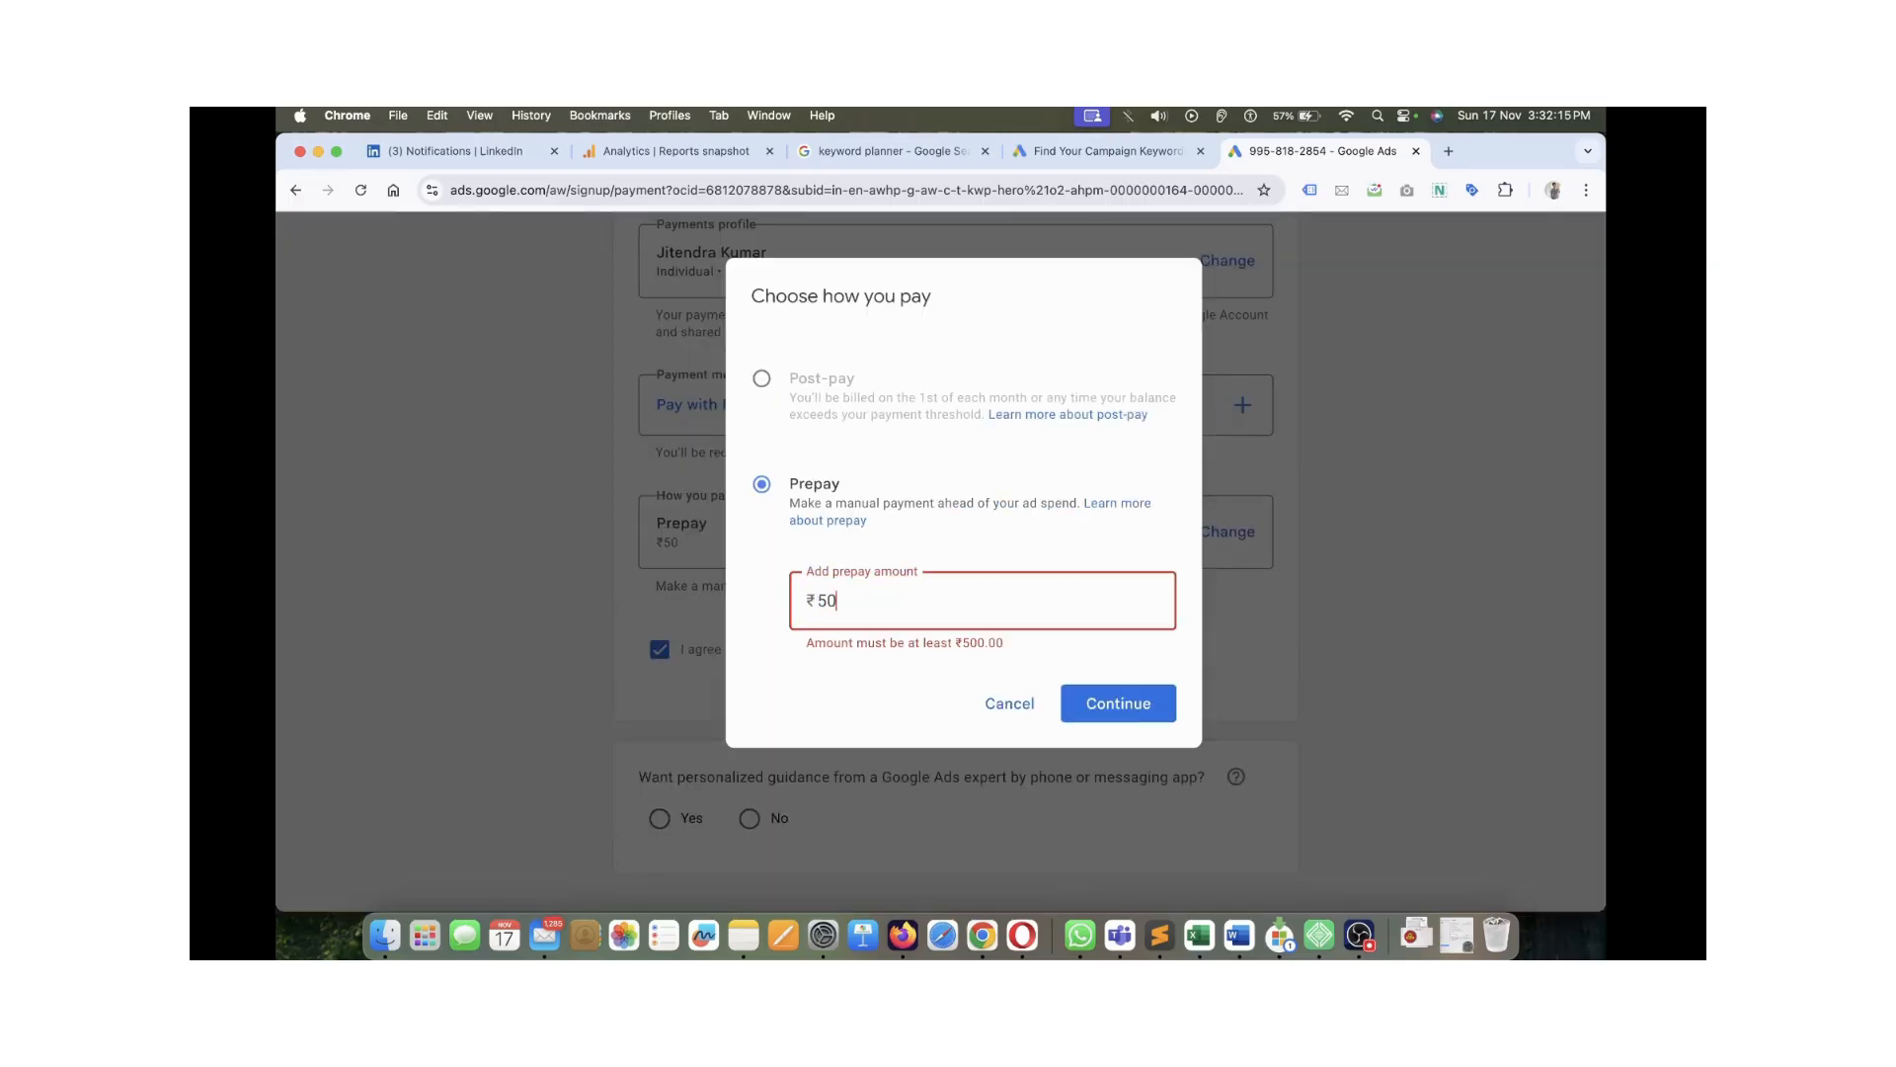
{"action": "type", "text": "0"}
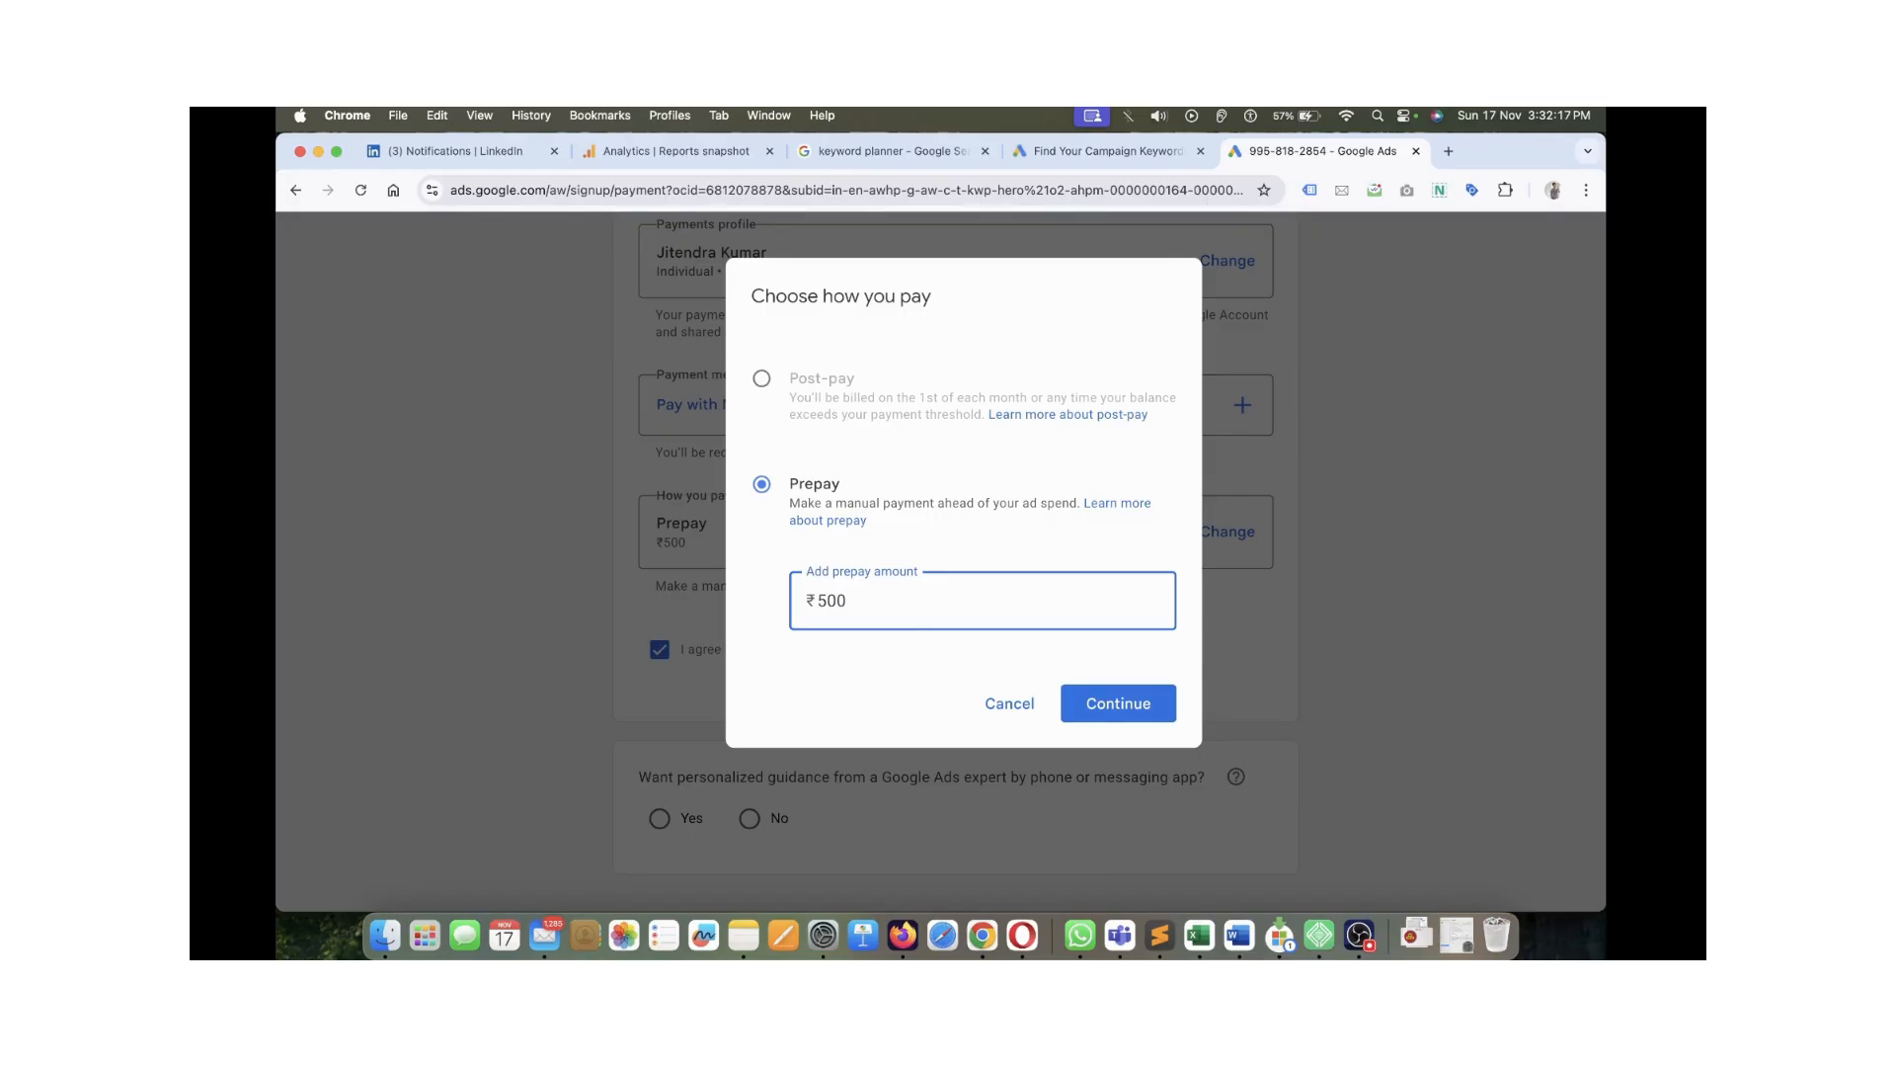
{"action": "left_click", "coordinate": [1118, 703]}
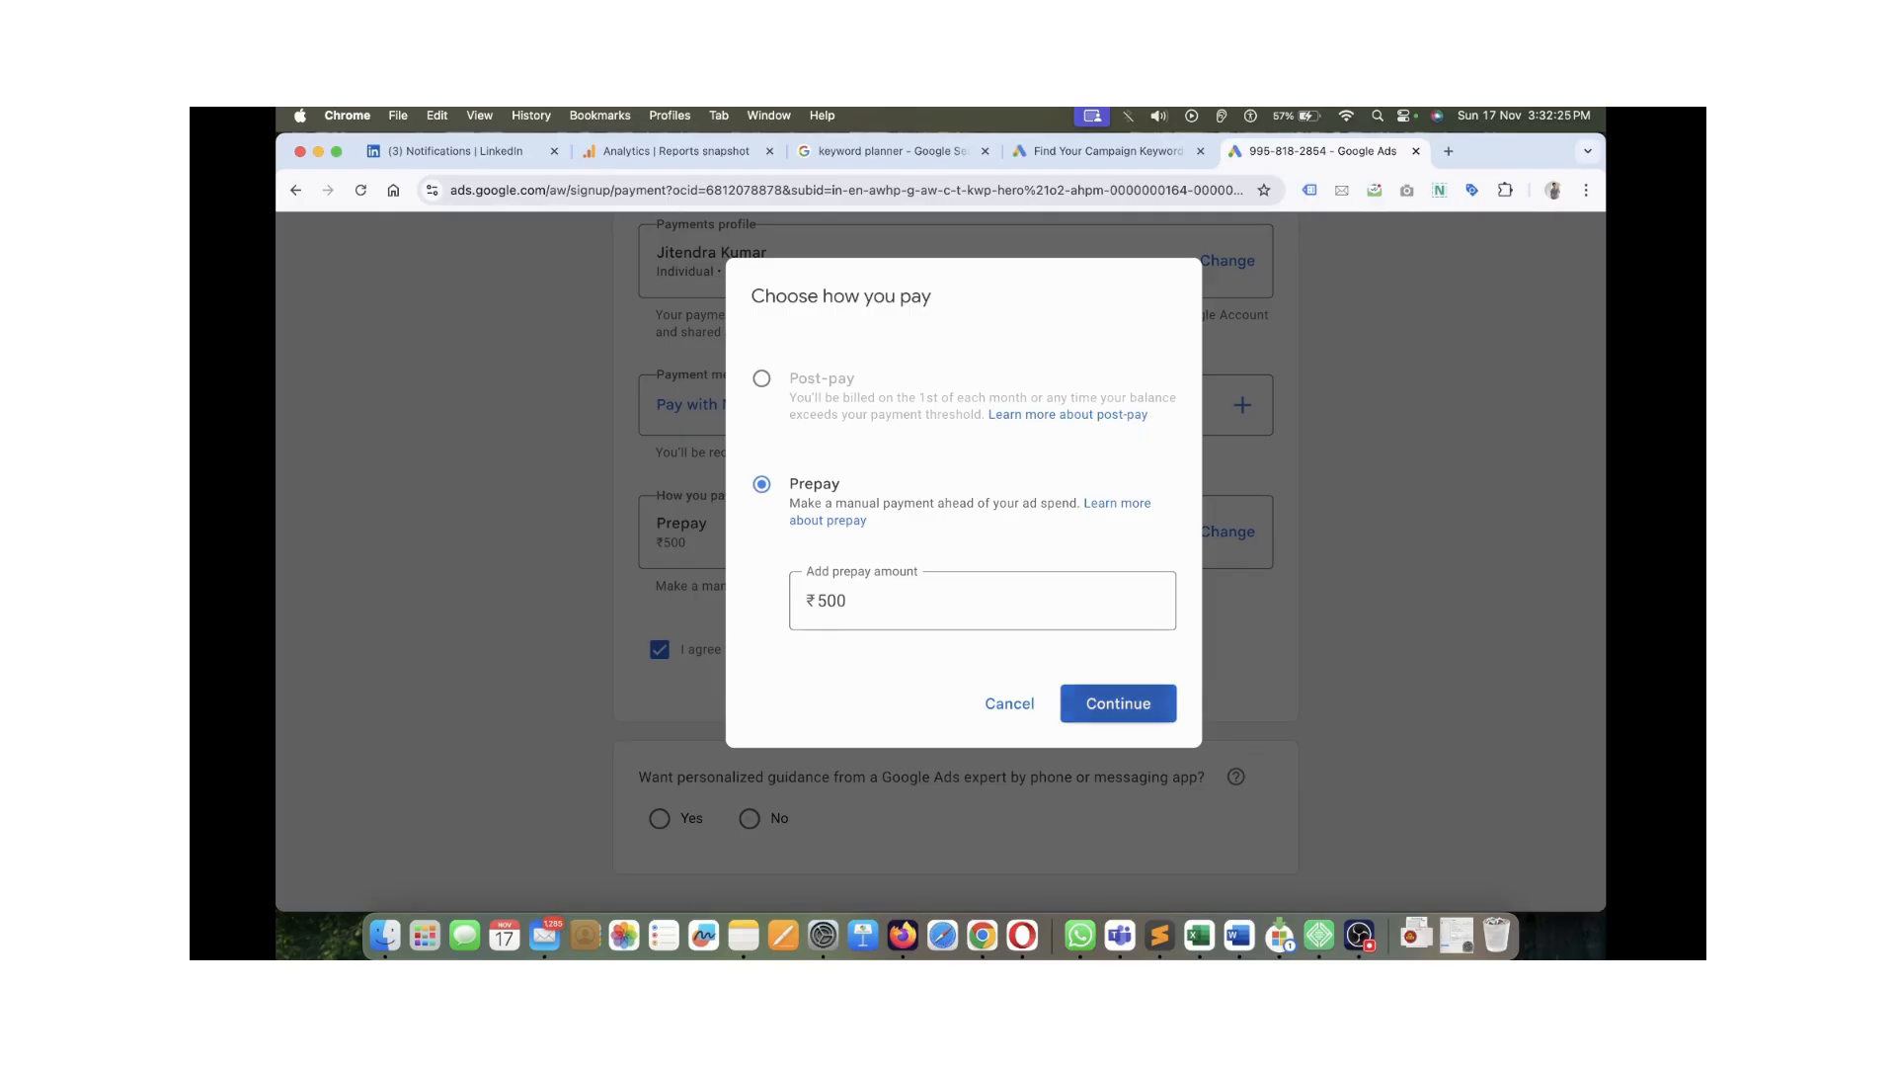
{"action": "left_click", "coordinate": [1118, 703]}
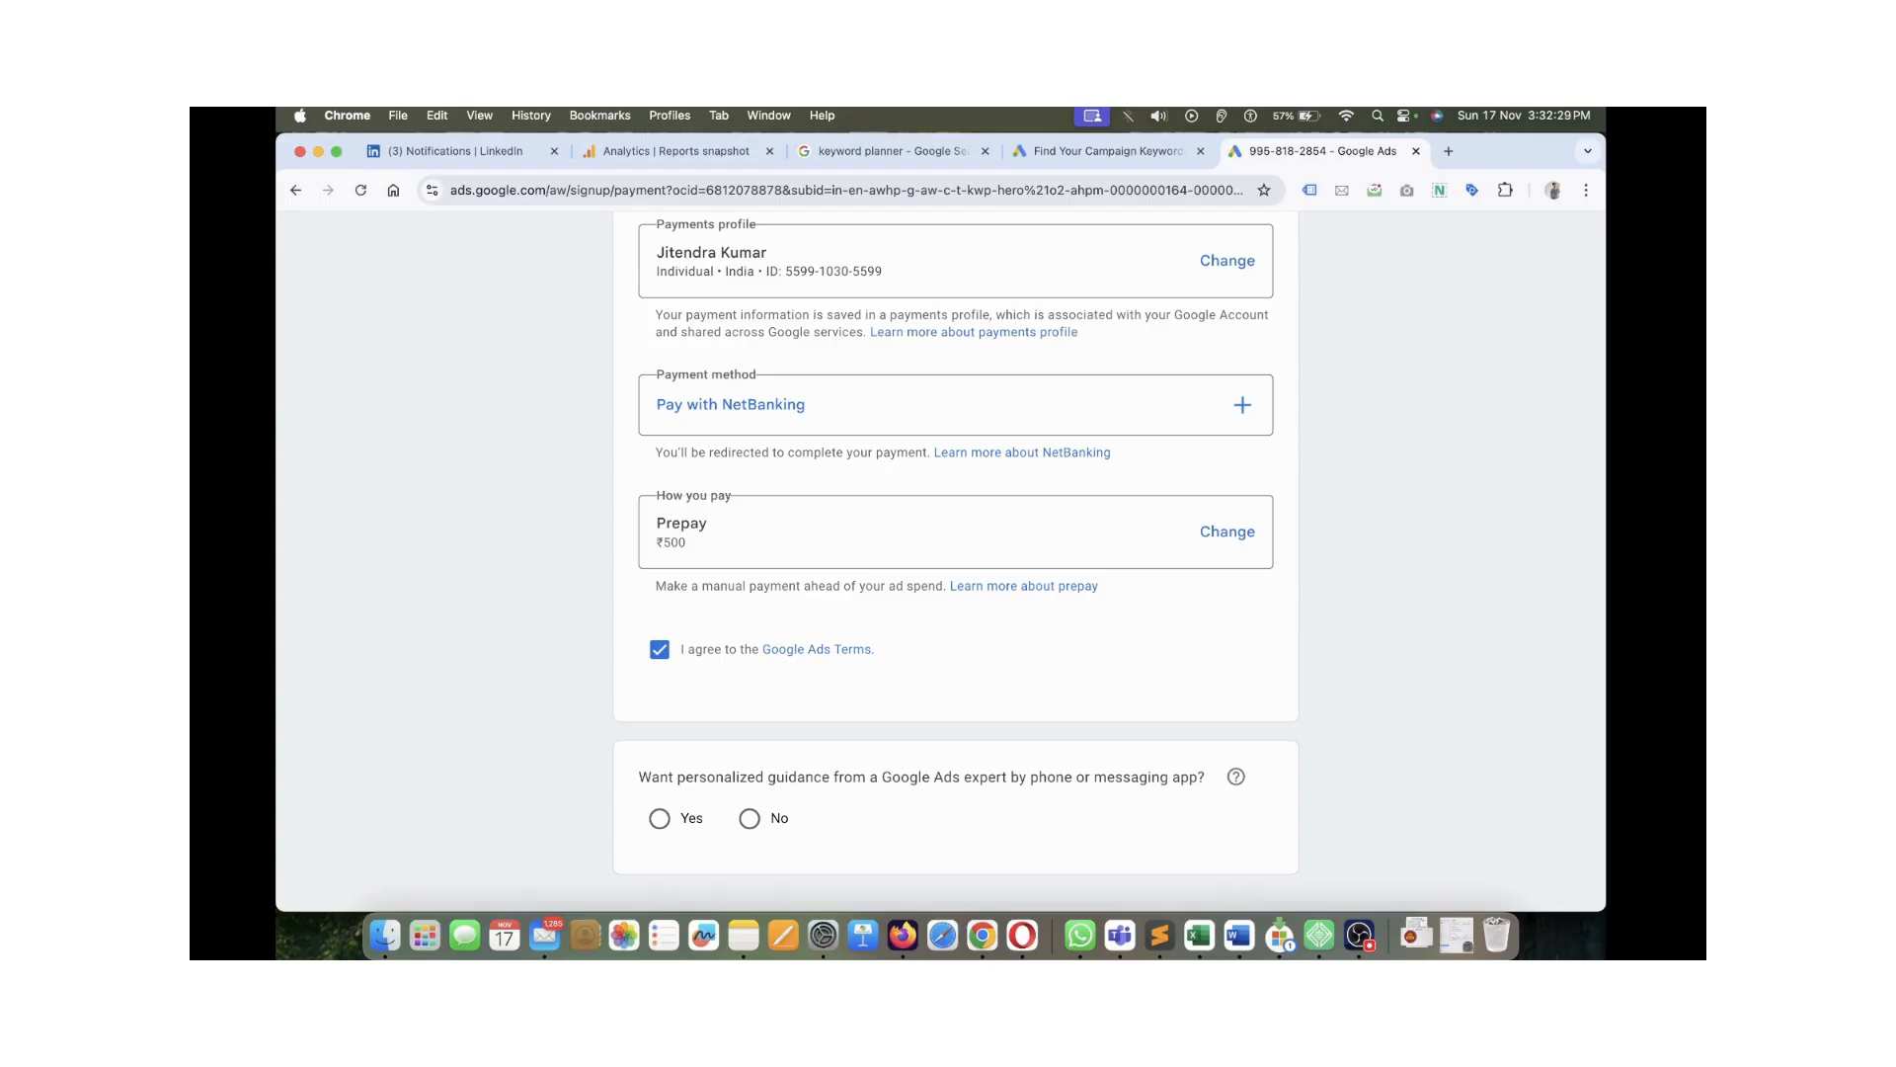
Reselect NetBanking and re-enter the ₹500 prepay amount, confirming it
{"action": "left_click", "coordinate": [783, 404]}
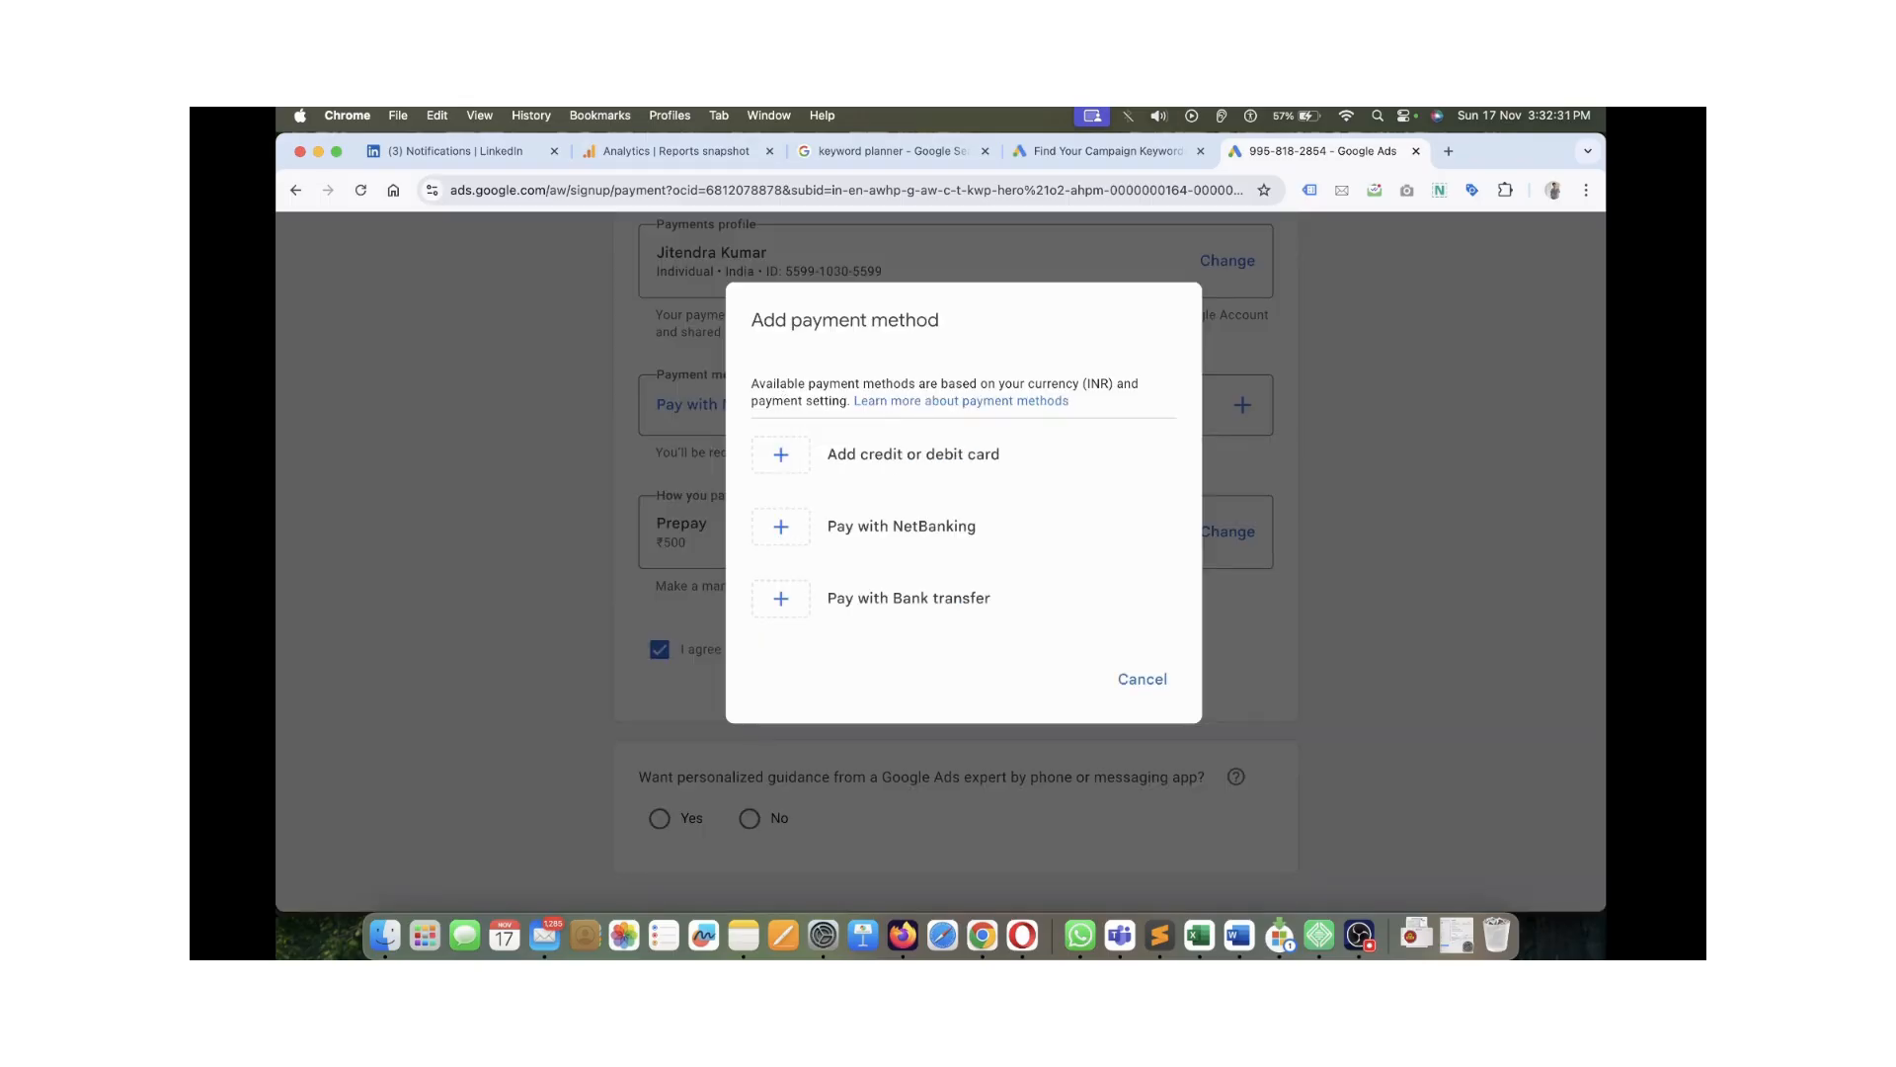
{"action": "left_click", "coordinate": [1143, 679]}
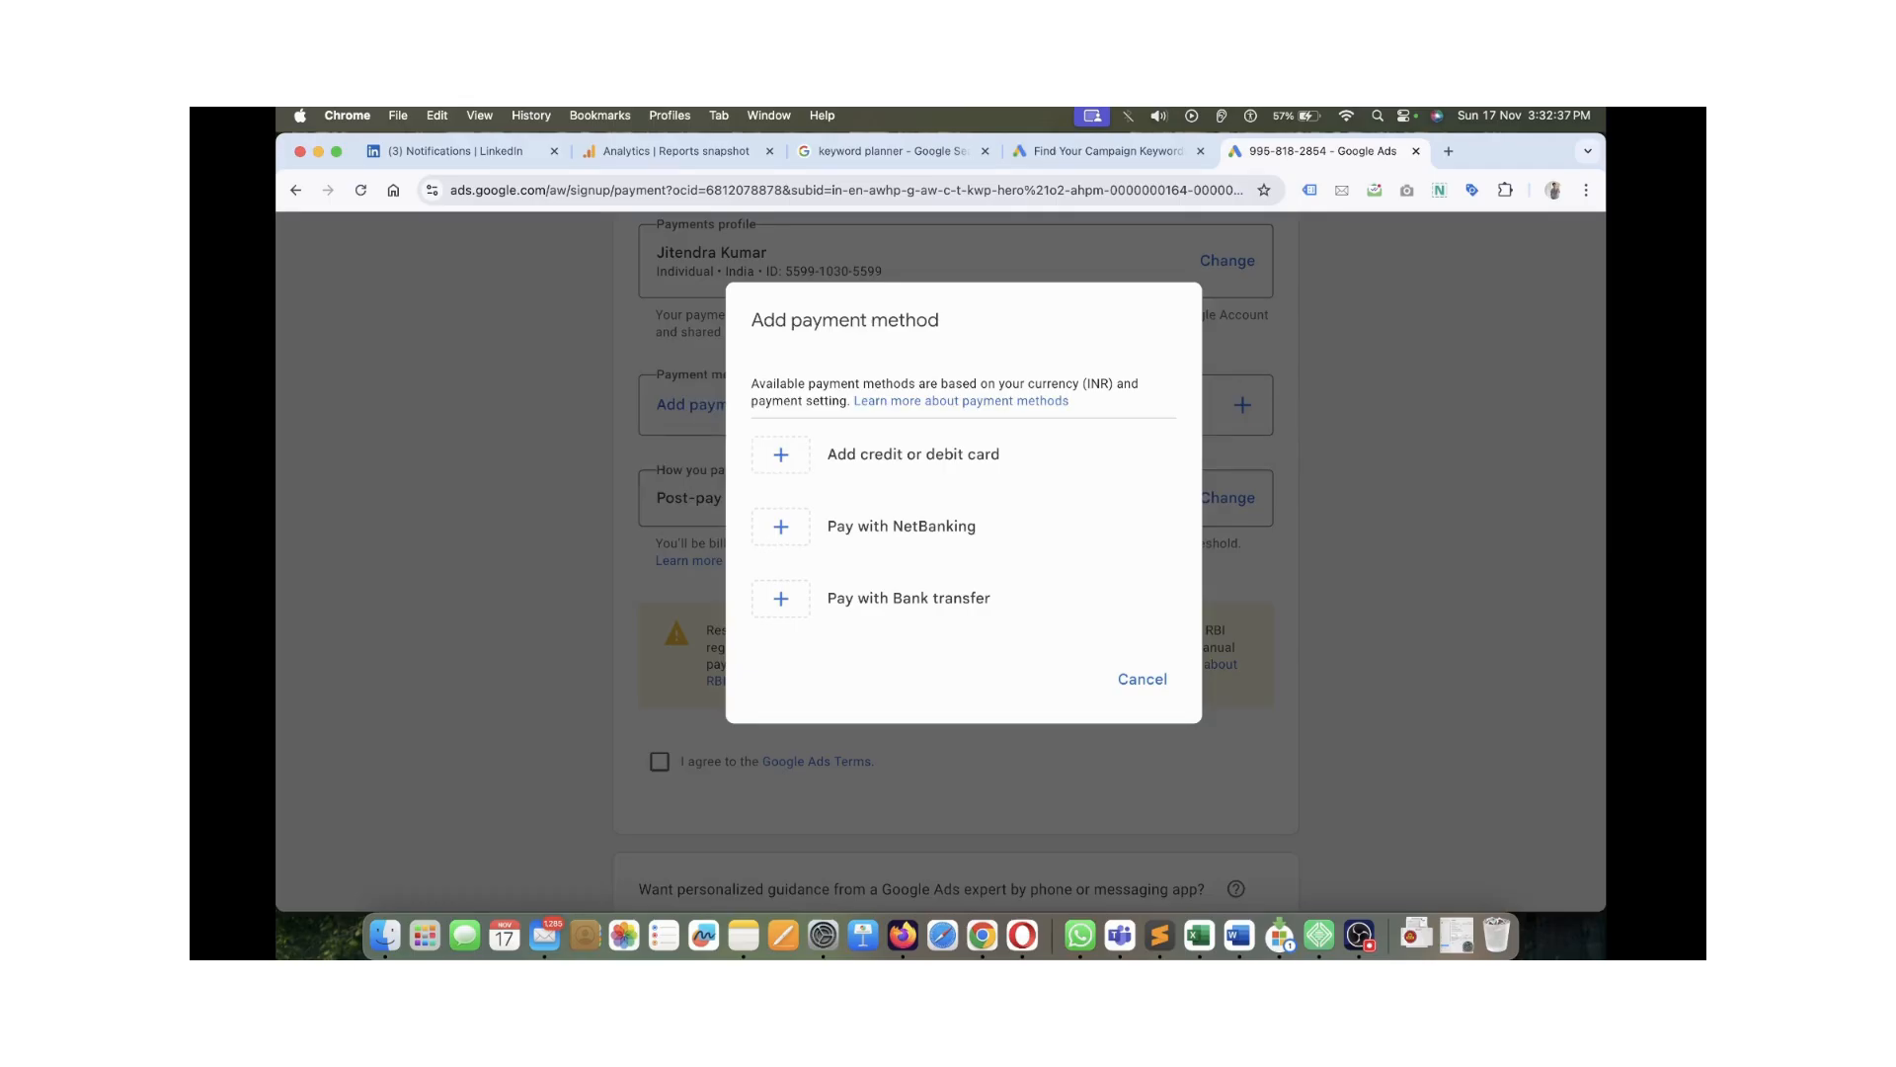
{"action": "left_click", "coordinate": [901, 527]}
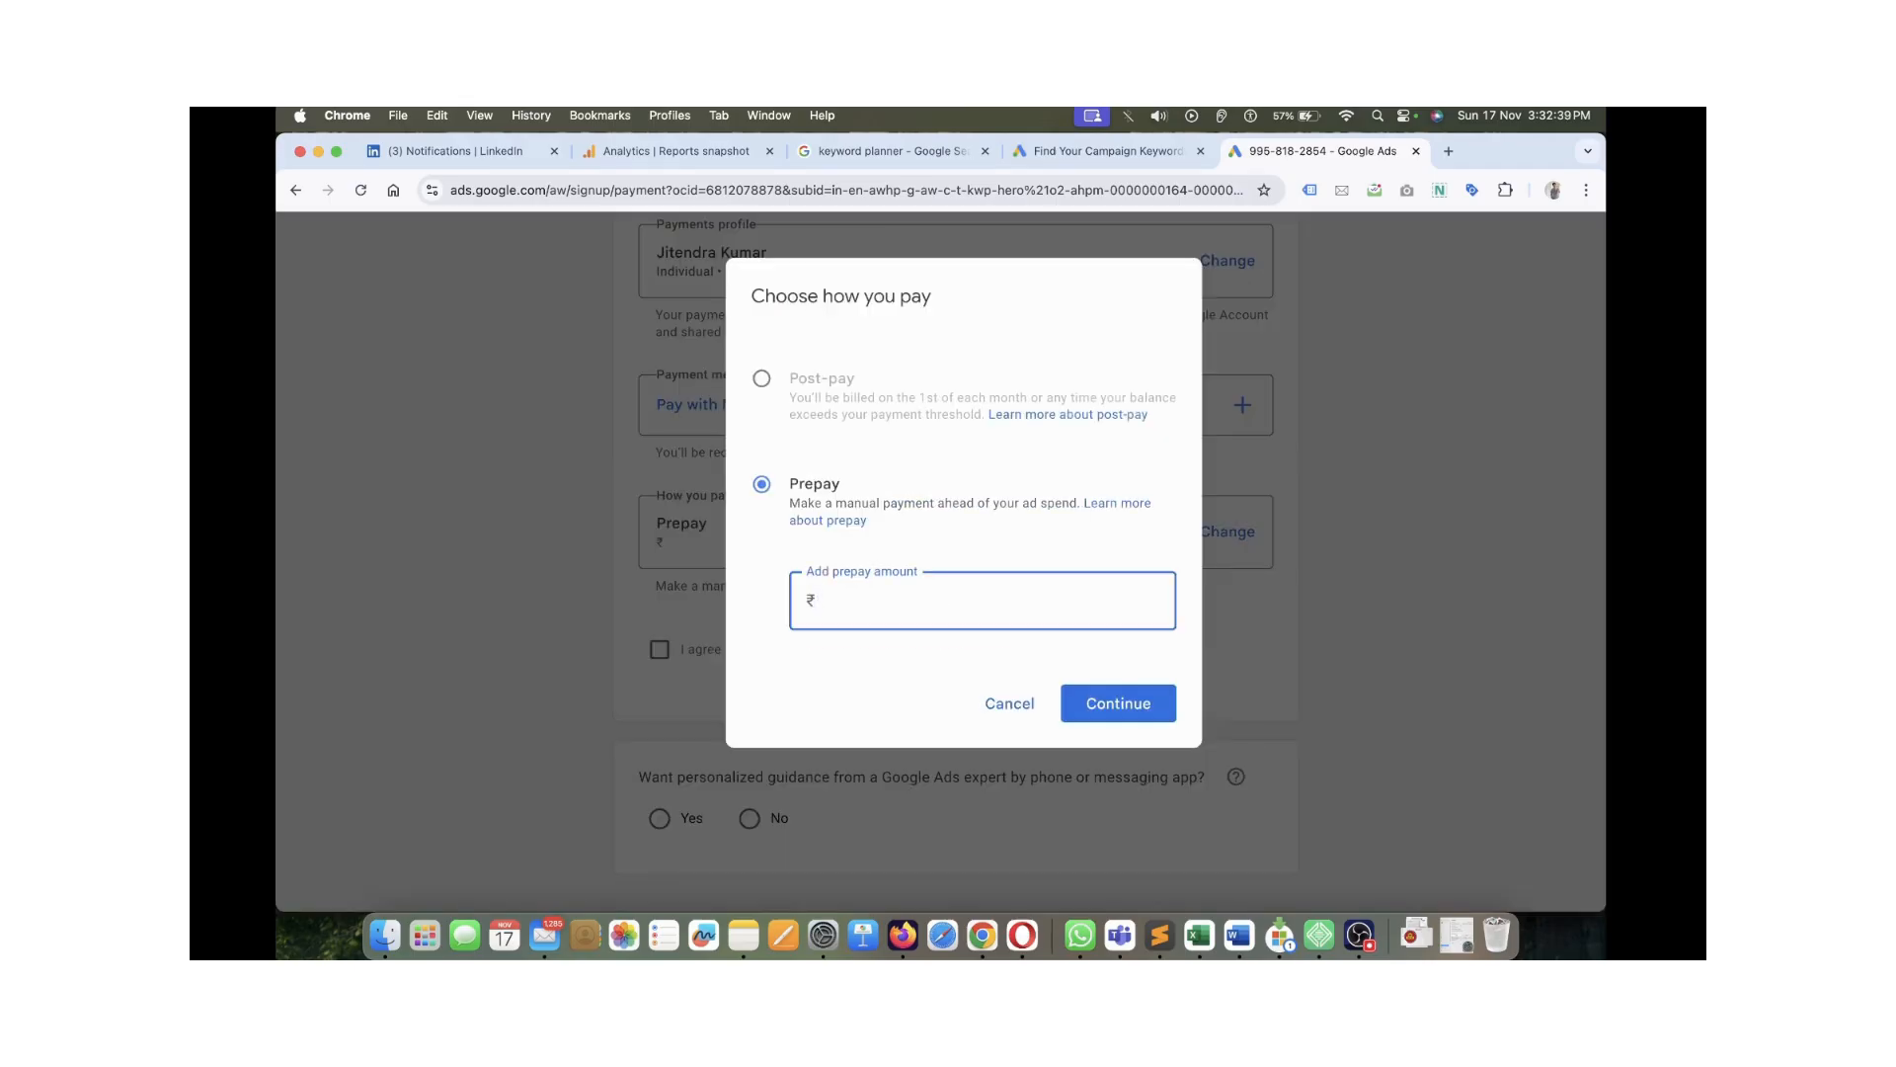
{"action": "type", "text": "500"}
{"action": "key", "text": "Tab"}
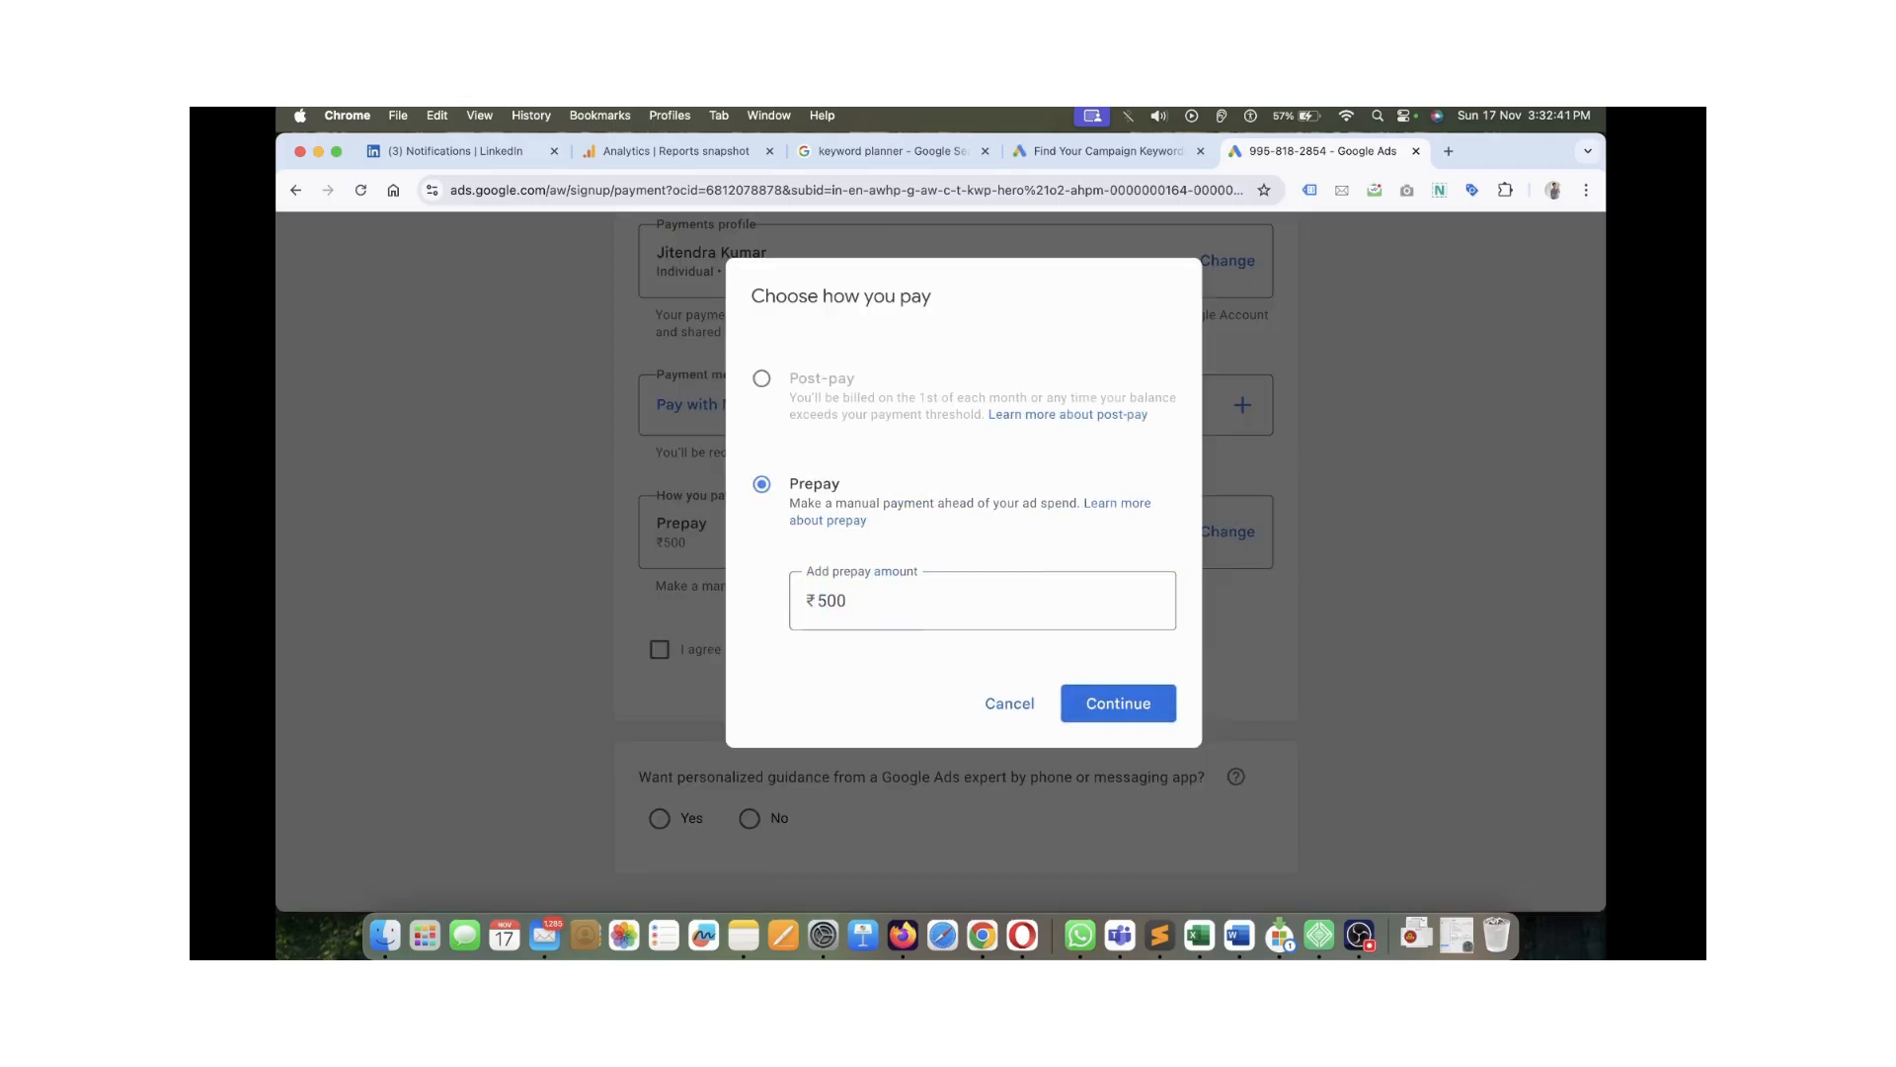
{"action": "left_click", "coordinate": [1118, 704]}
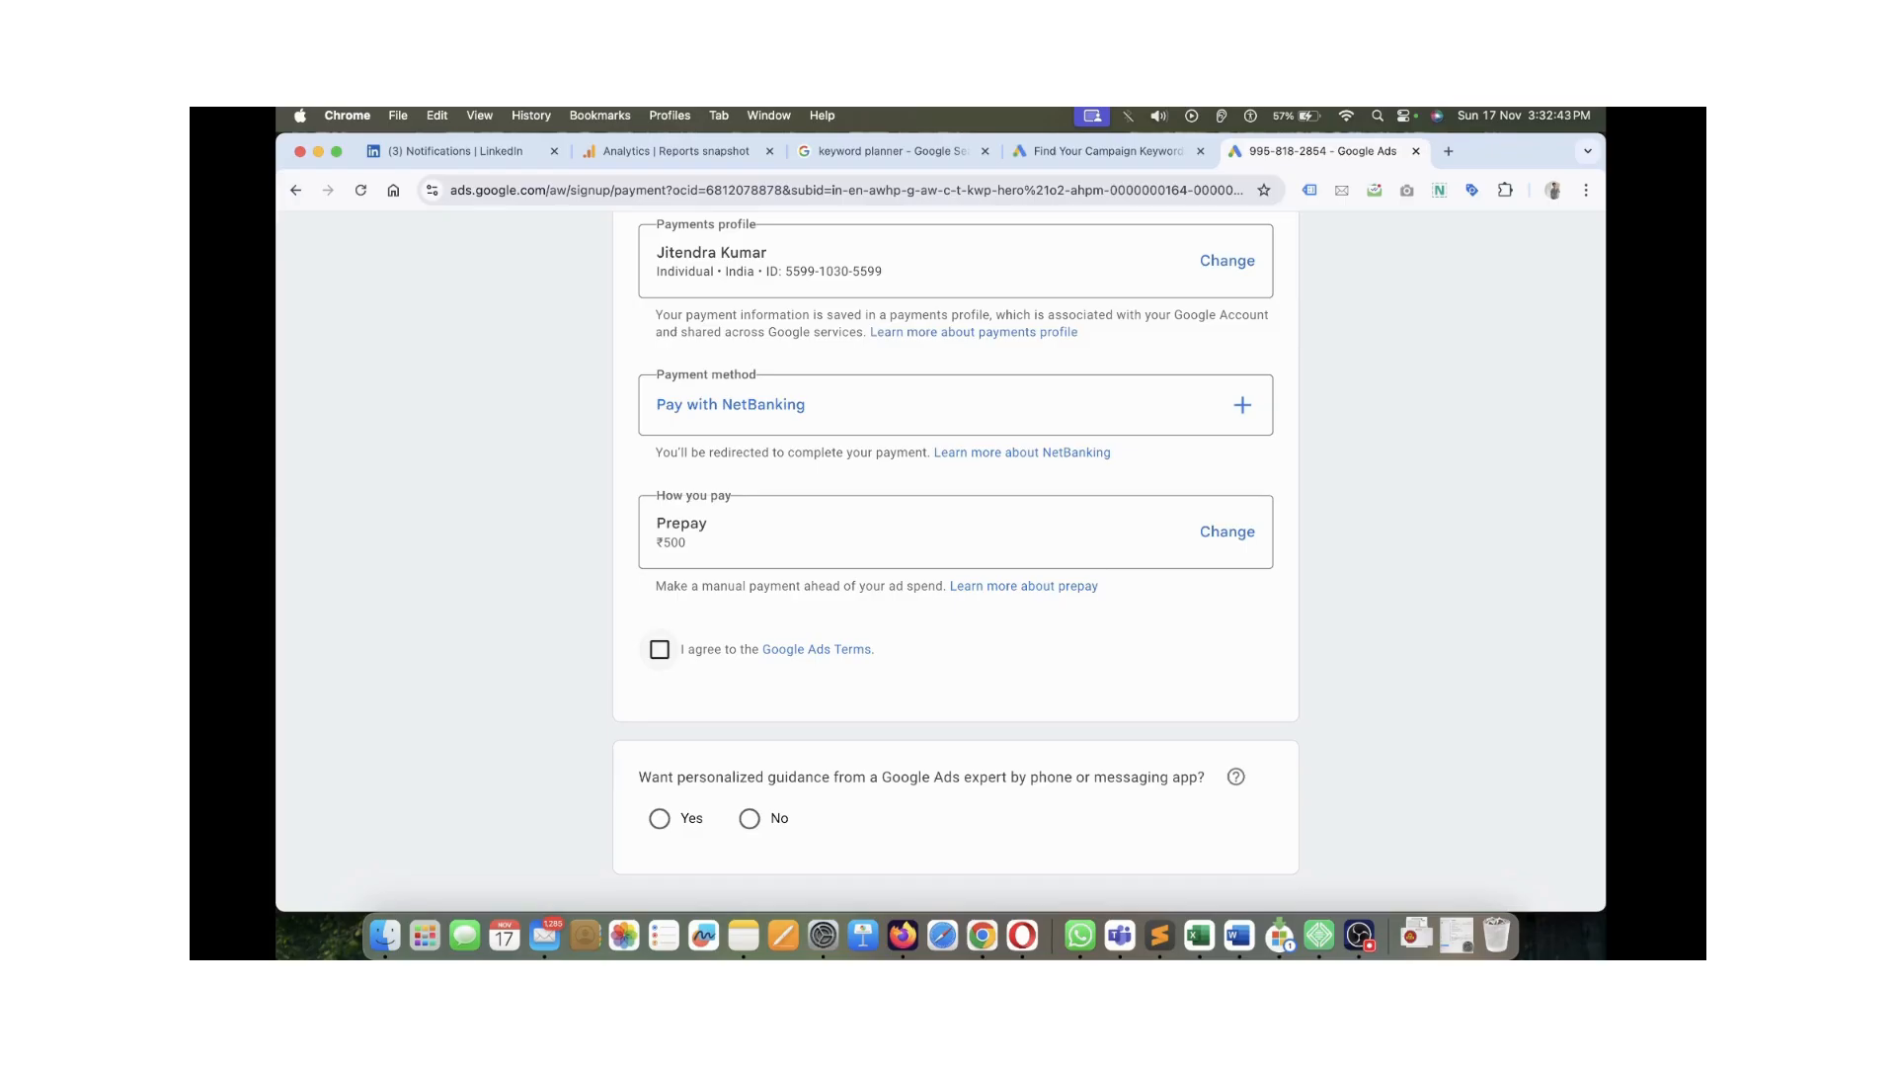
Tick 'I agree to the Google Ads Terms'
{"action": "left_click", "coordinate": [659, 649]}
{"action": "scroll", "coordinate": [955, 561], "scroll_direction": "down", "scroll_amount": 3}
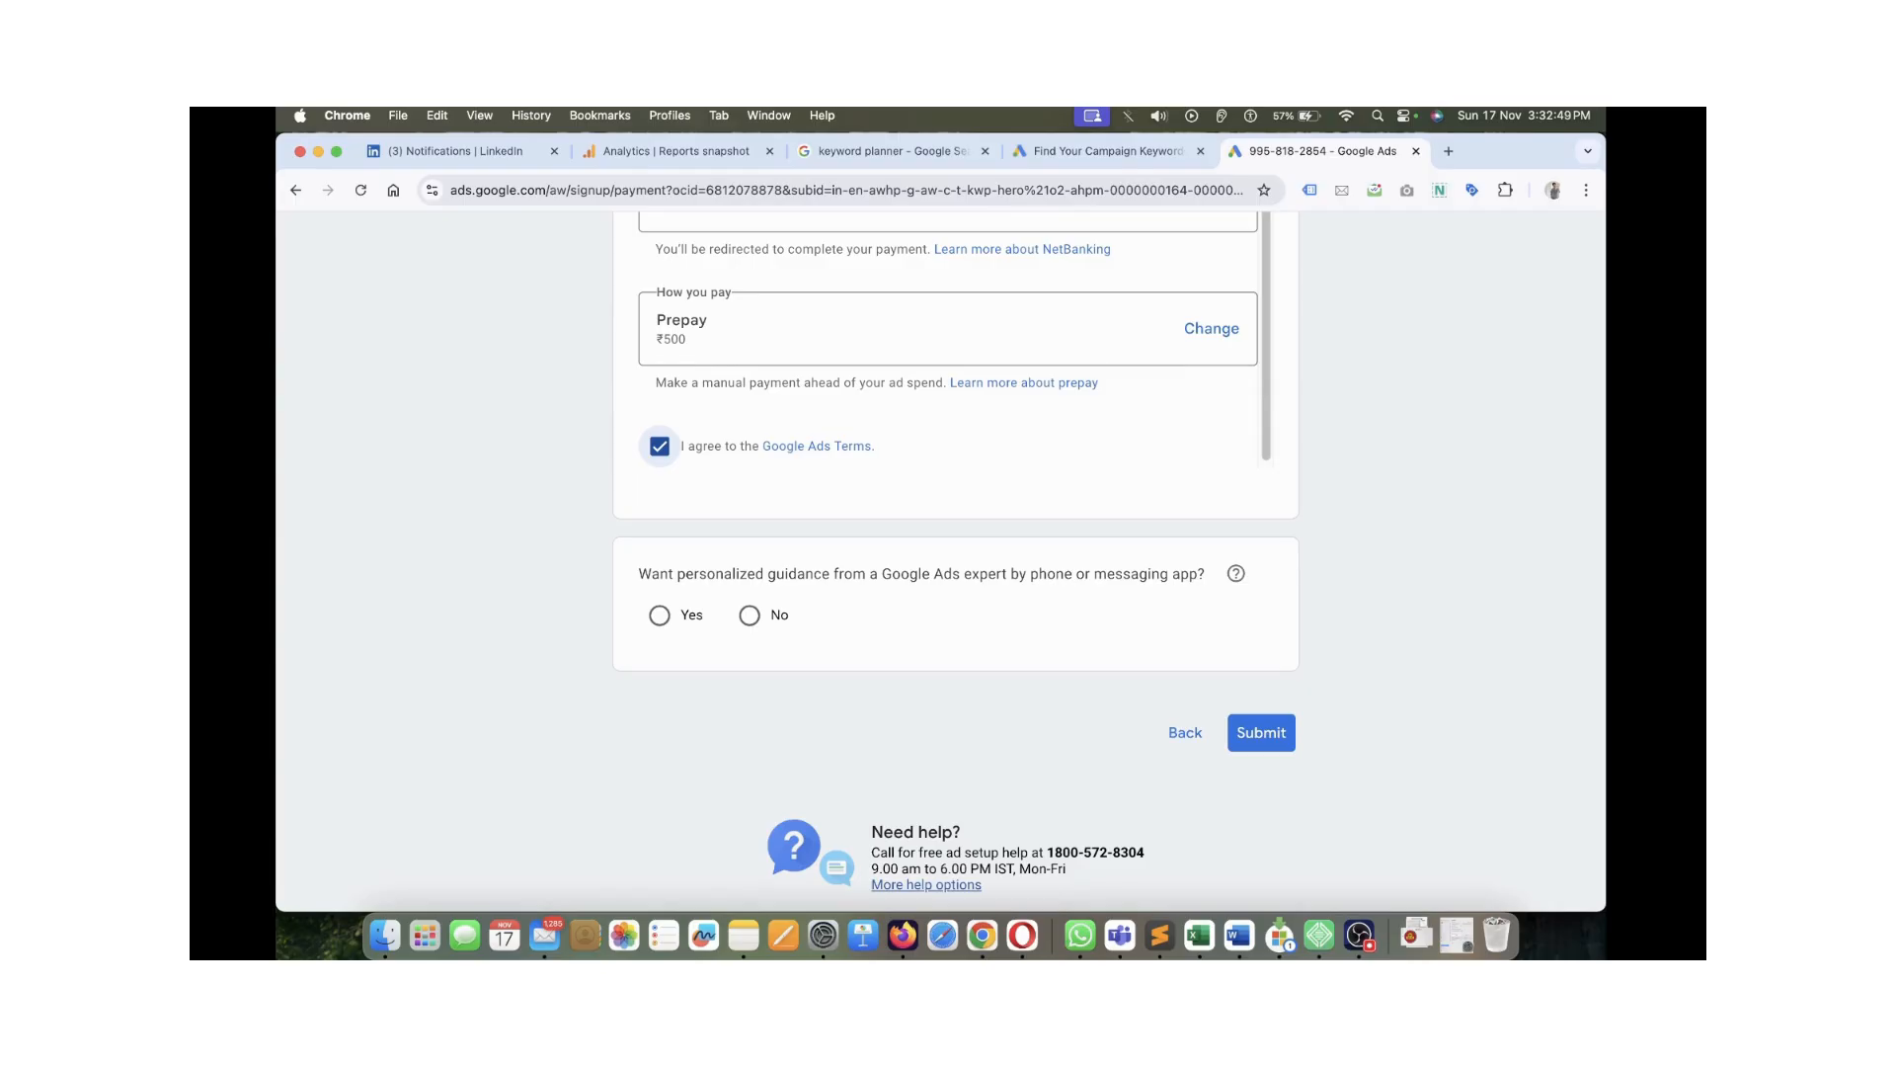
{"action": "scroll", "coordinate": [956, 561], "scroll_direction": "up", "scroll_amount": 1}
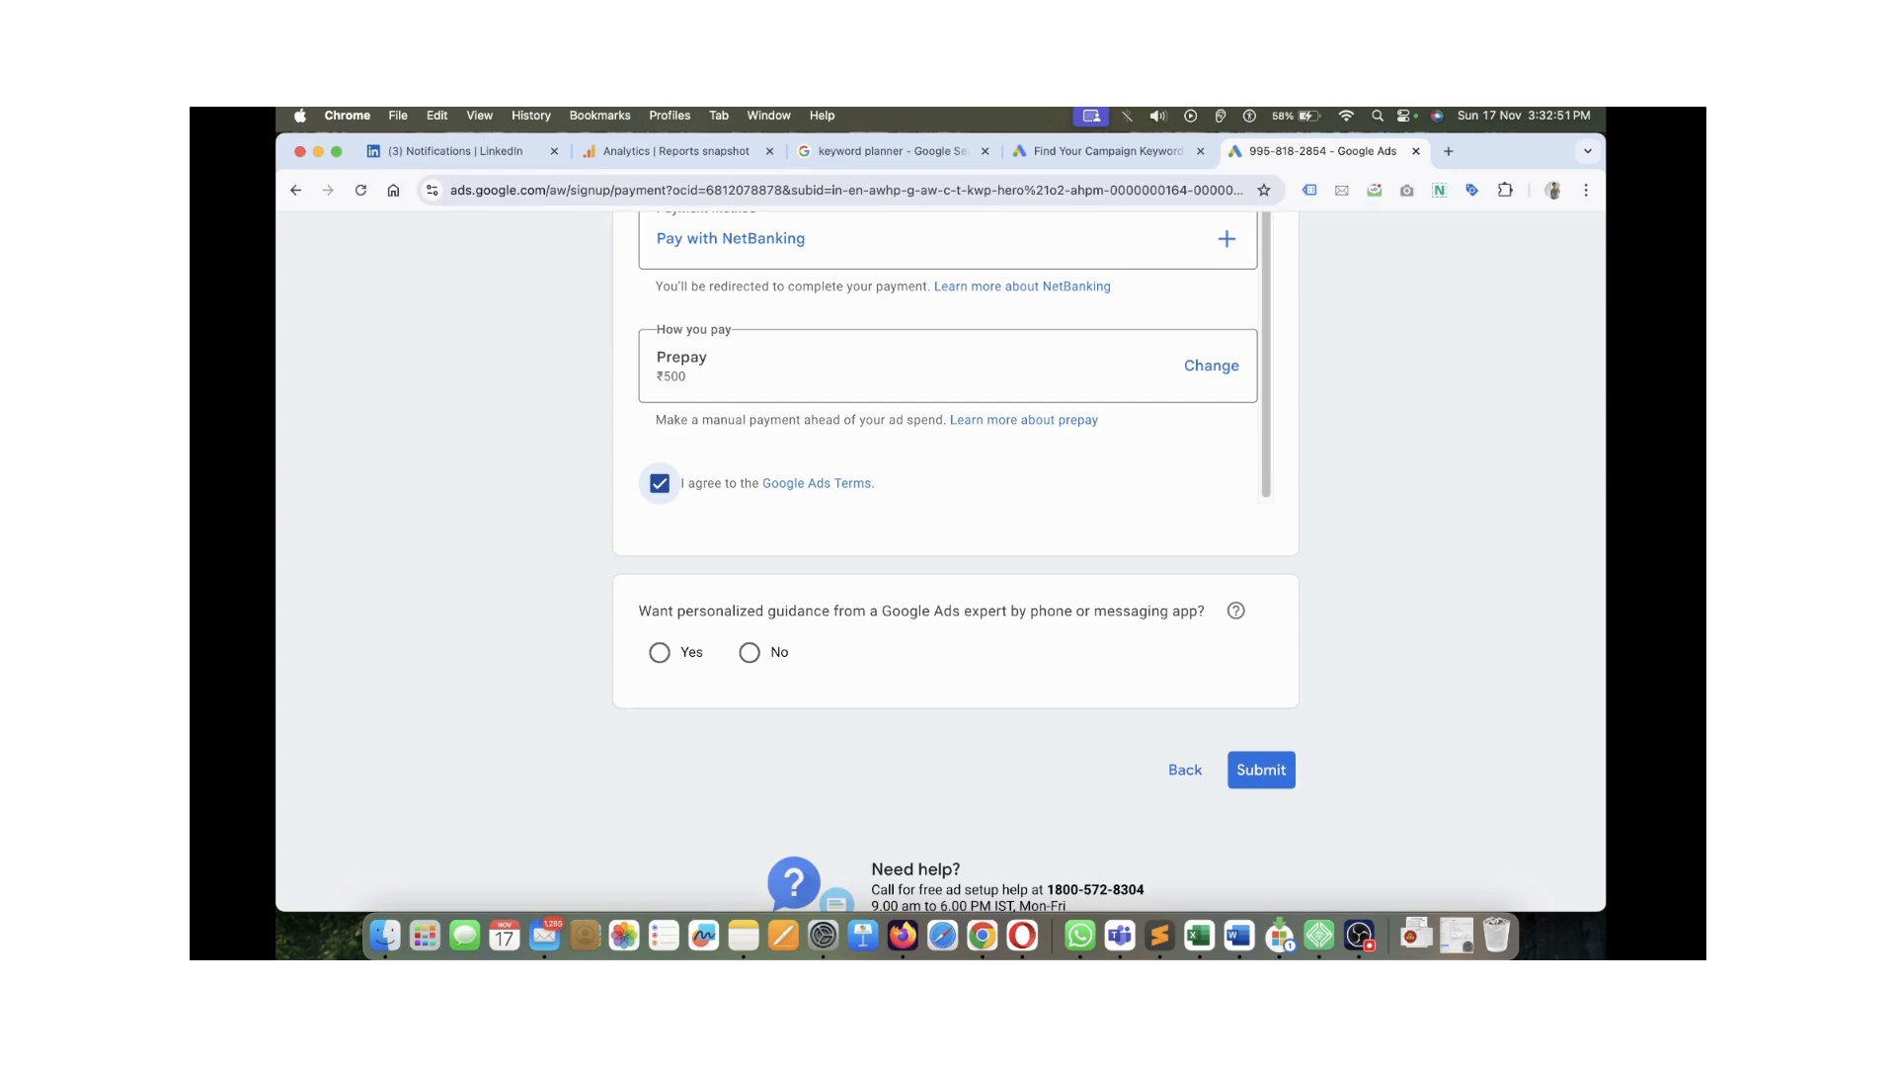
{"action": "scroll", "coordinate": [955, 561], "scroll_direction": "up", "scroll_amount": 2}
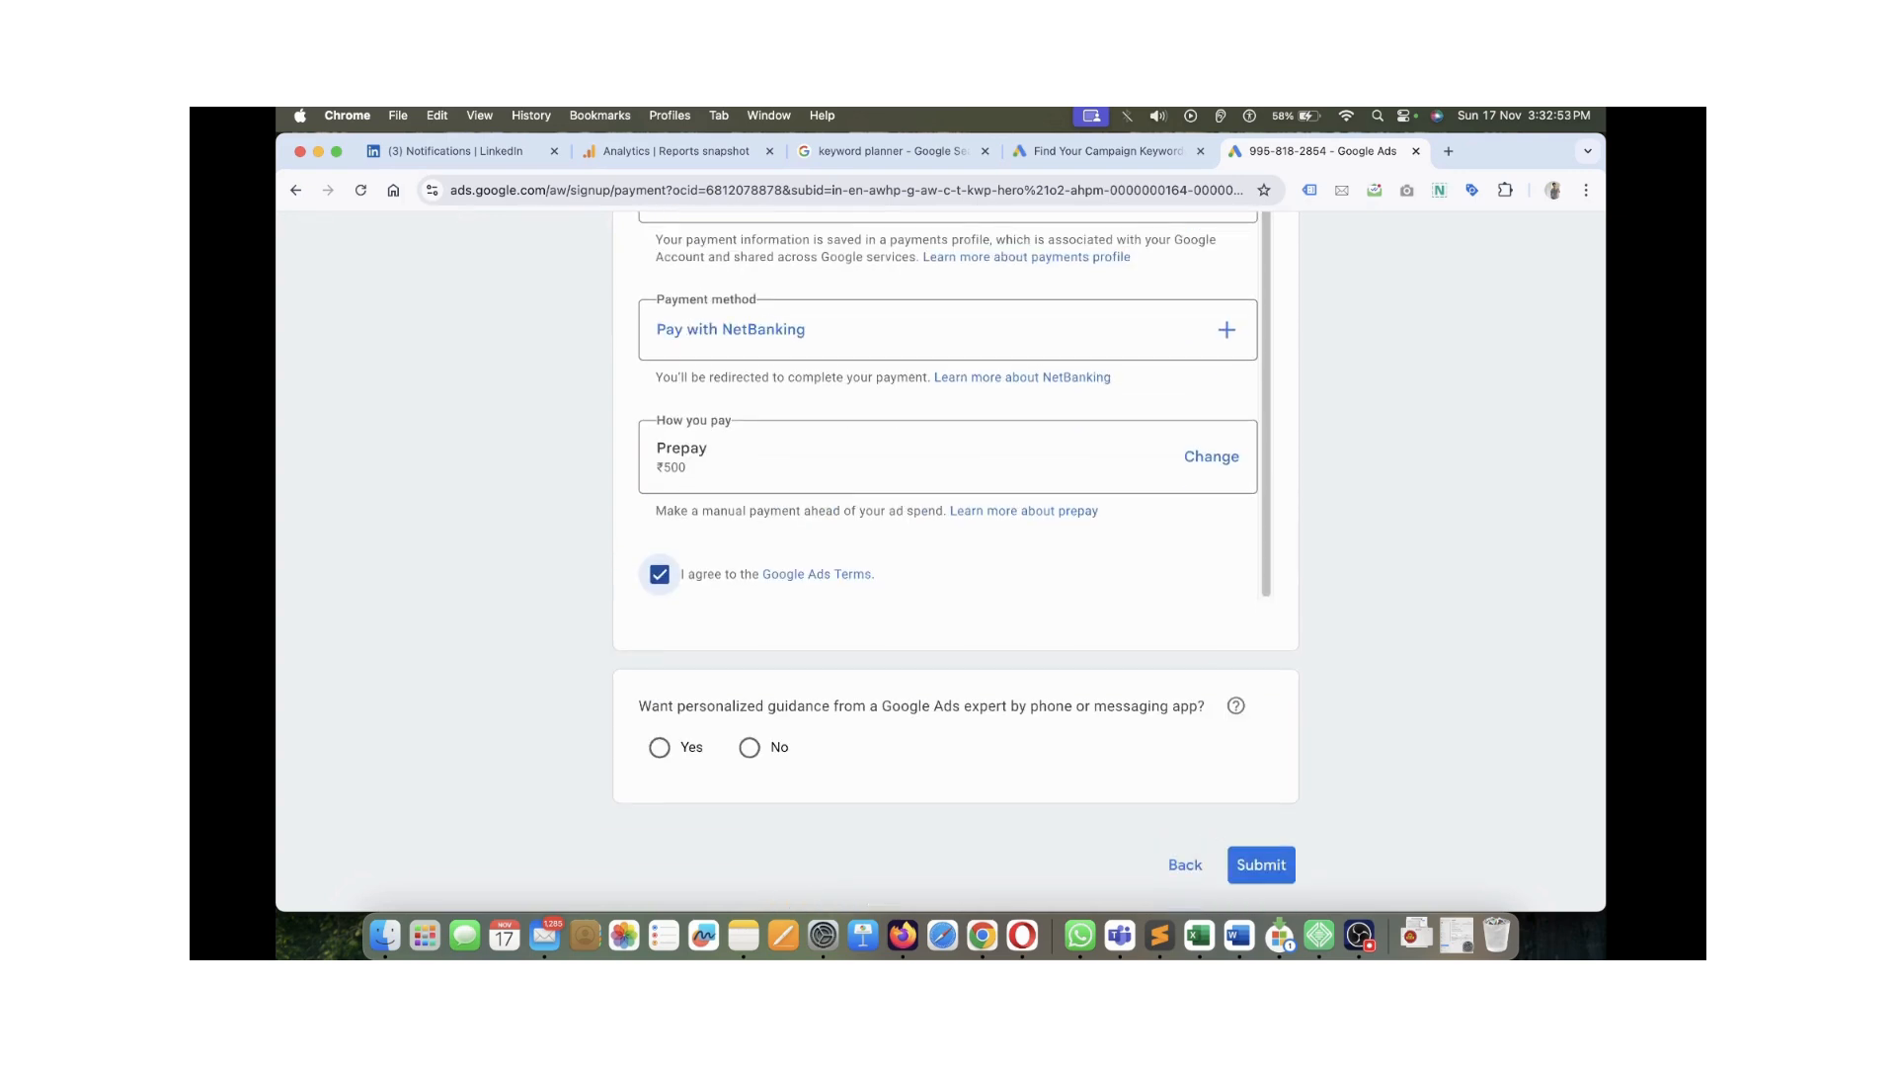
{"action": "scroll", "coordinate": [955, 561], "scroll_direction": "down", "scroll_amount": 1}
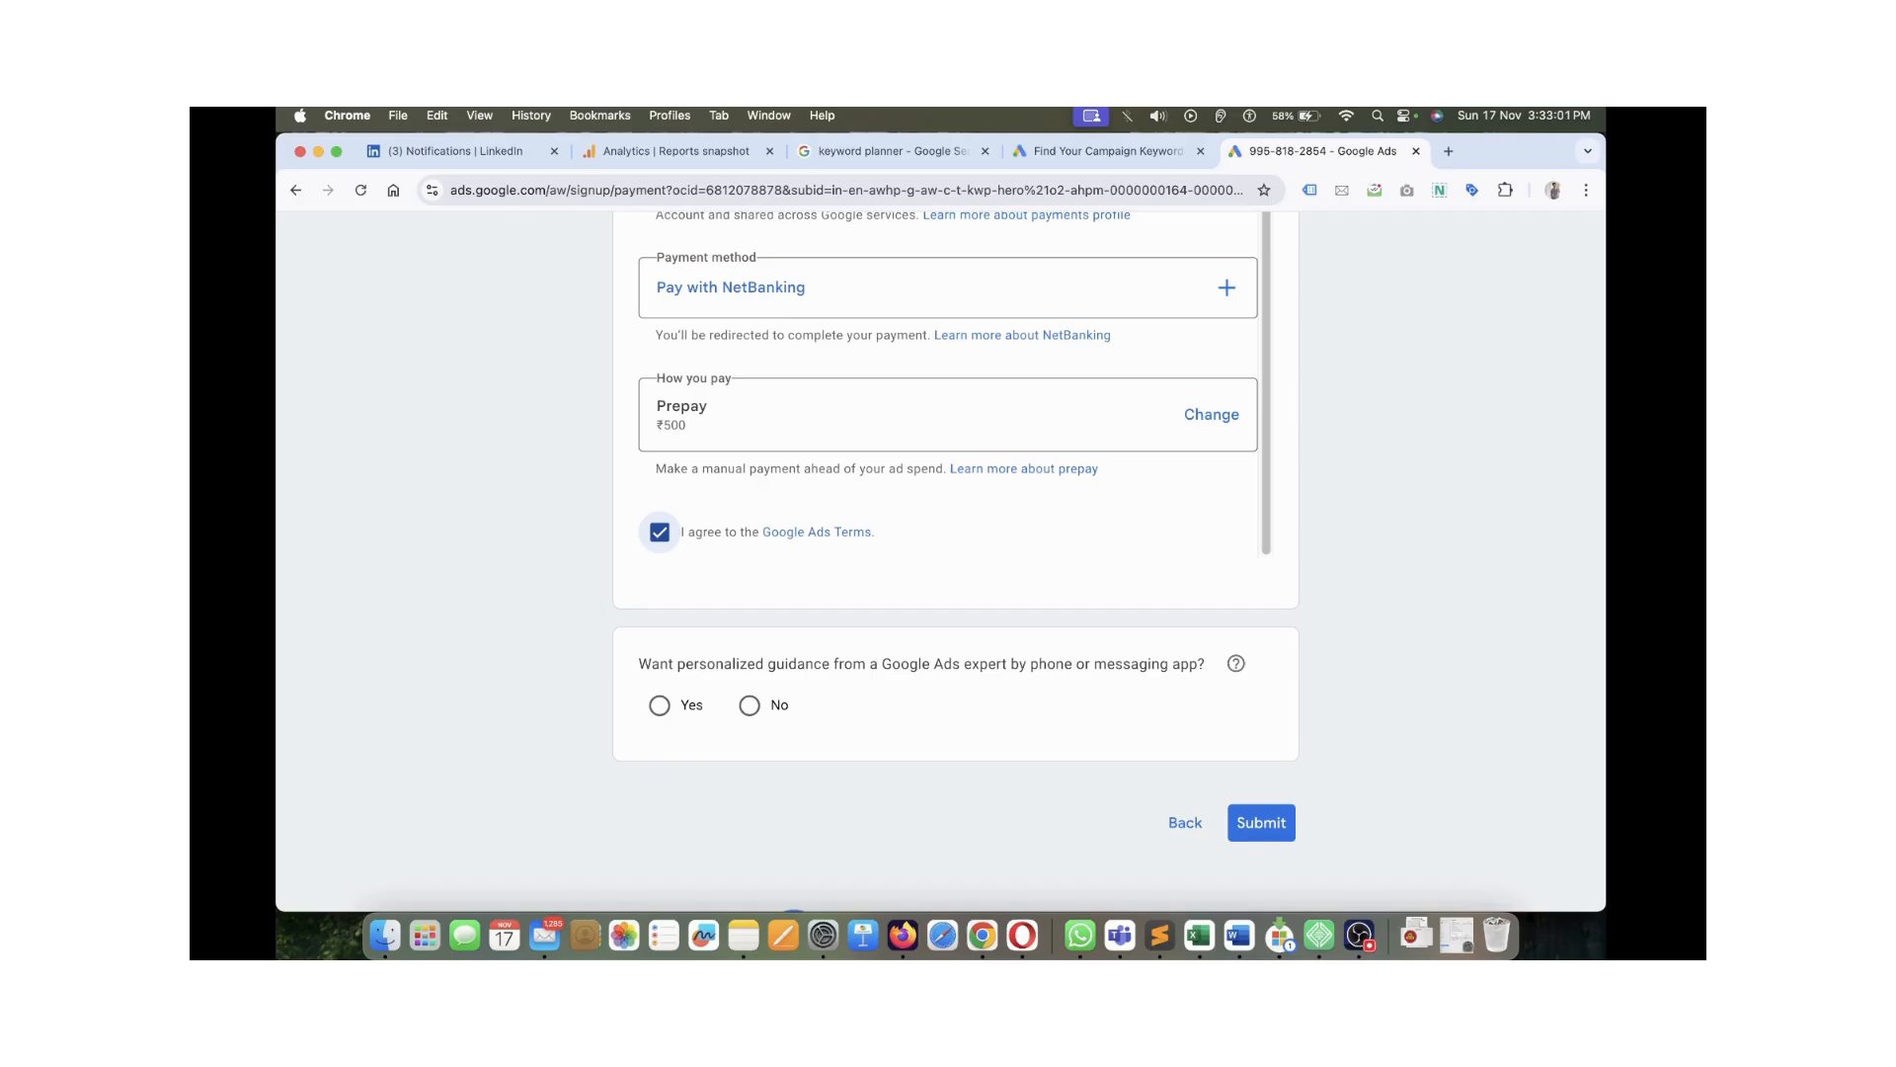
Answer No to personalized expert guidance, leaving the phone number empty
{"action": "left_click", "coordinate": [660, 706]}
{"action": "scroll", "coordinate": [734, 748], "scroll_direction": "down", "scroll_amount": 1}
{"action": "left_click", "coordinate": [734, 747]}
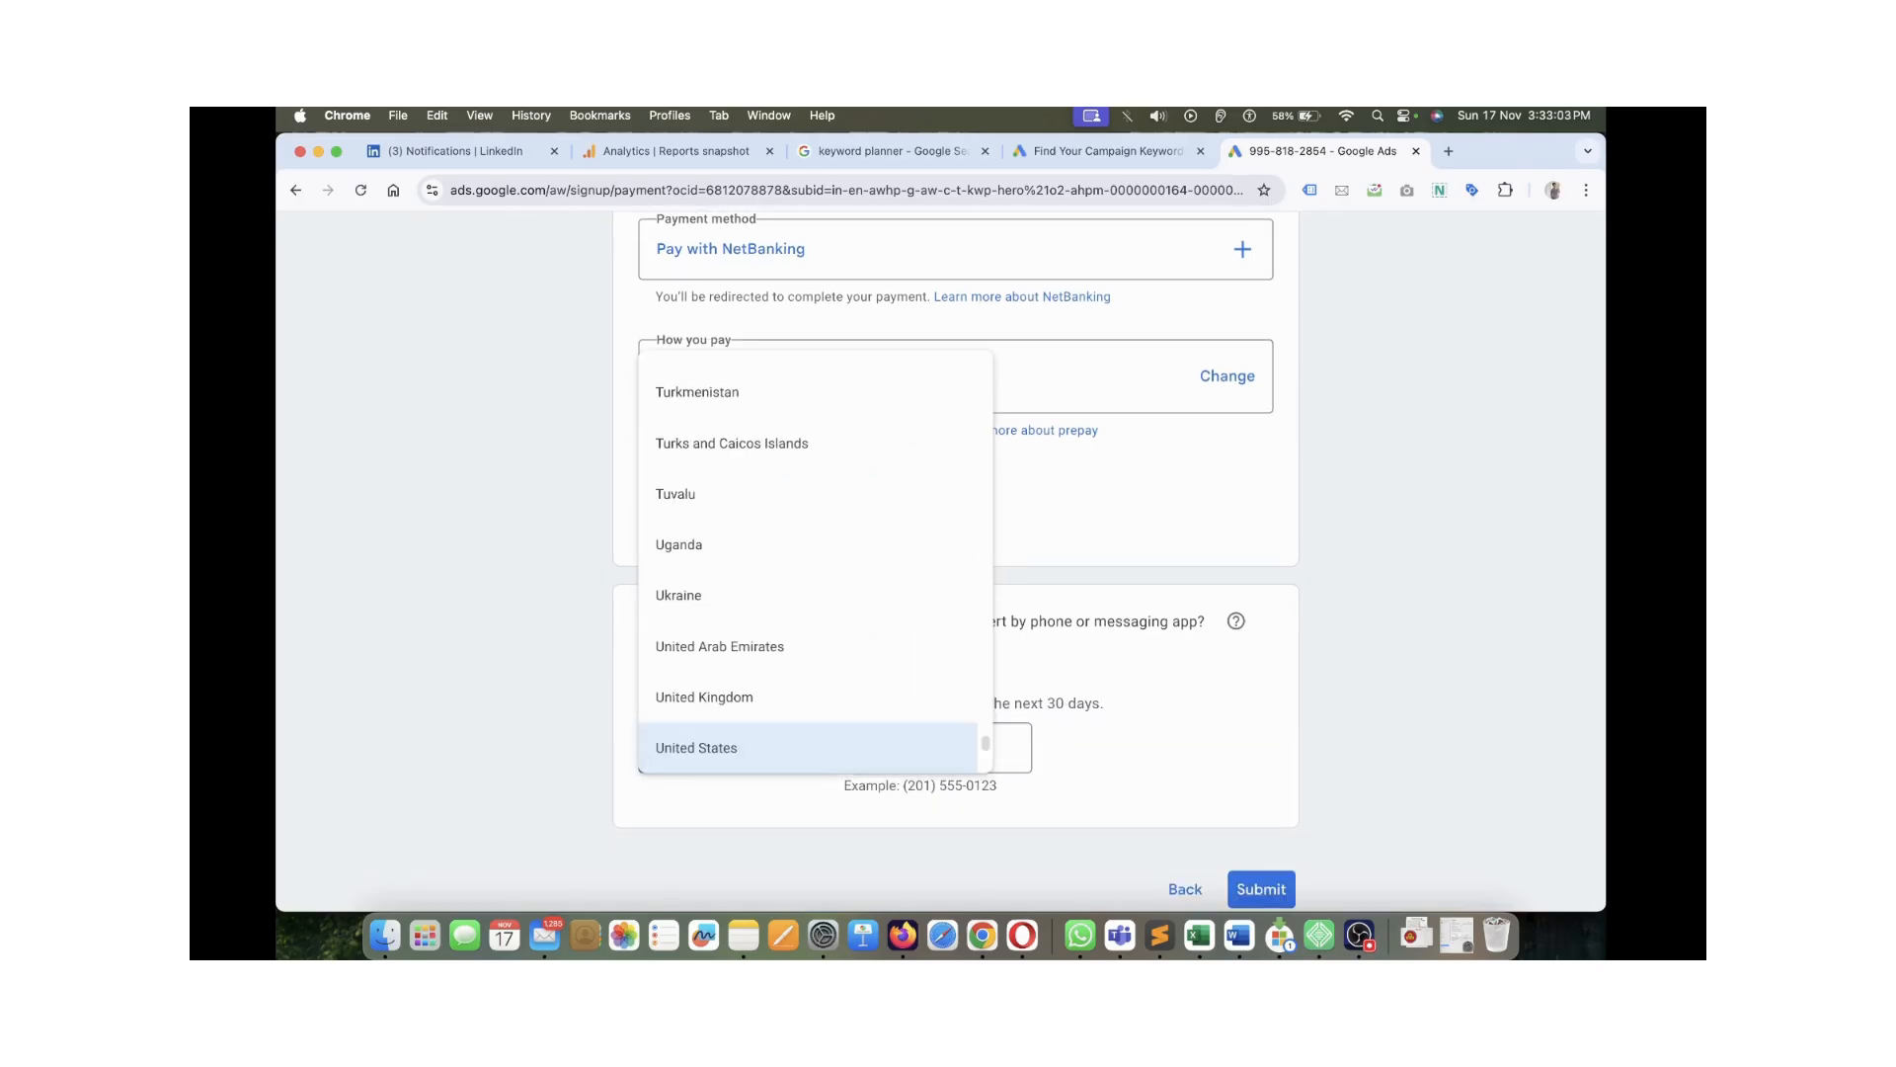
{"action": "left_click", "coordinate": [734, 748]}
{"action": "left_click", "coordinate": [937, 748]}
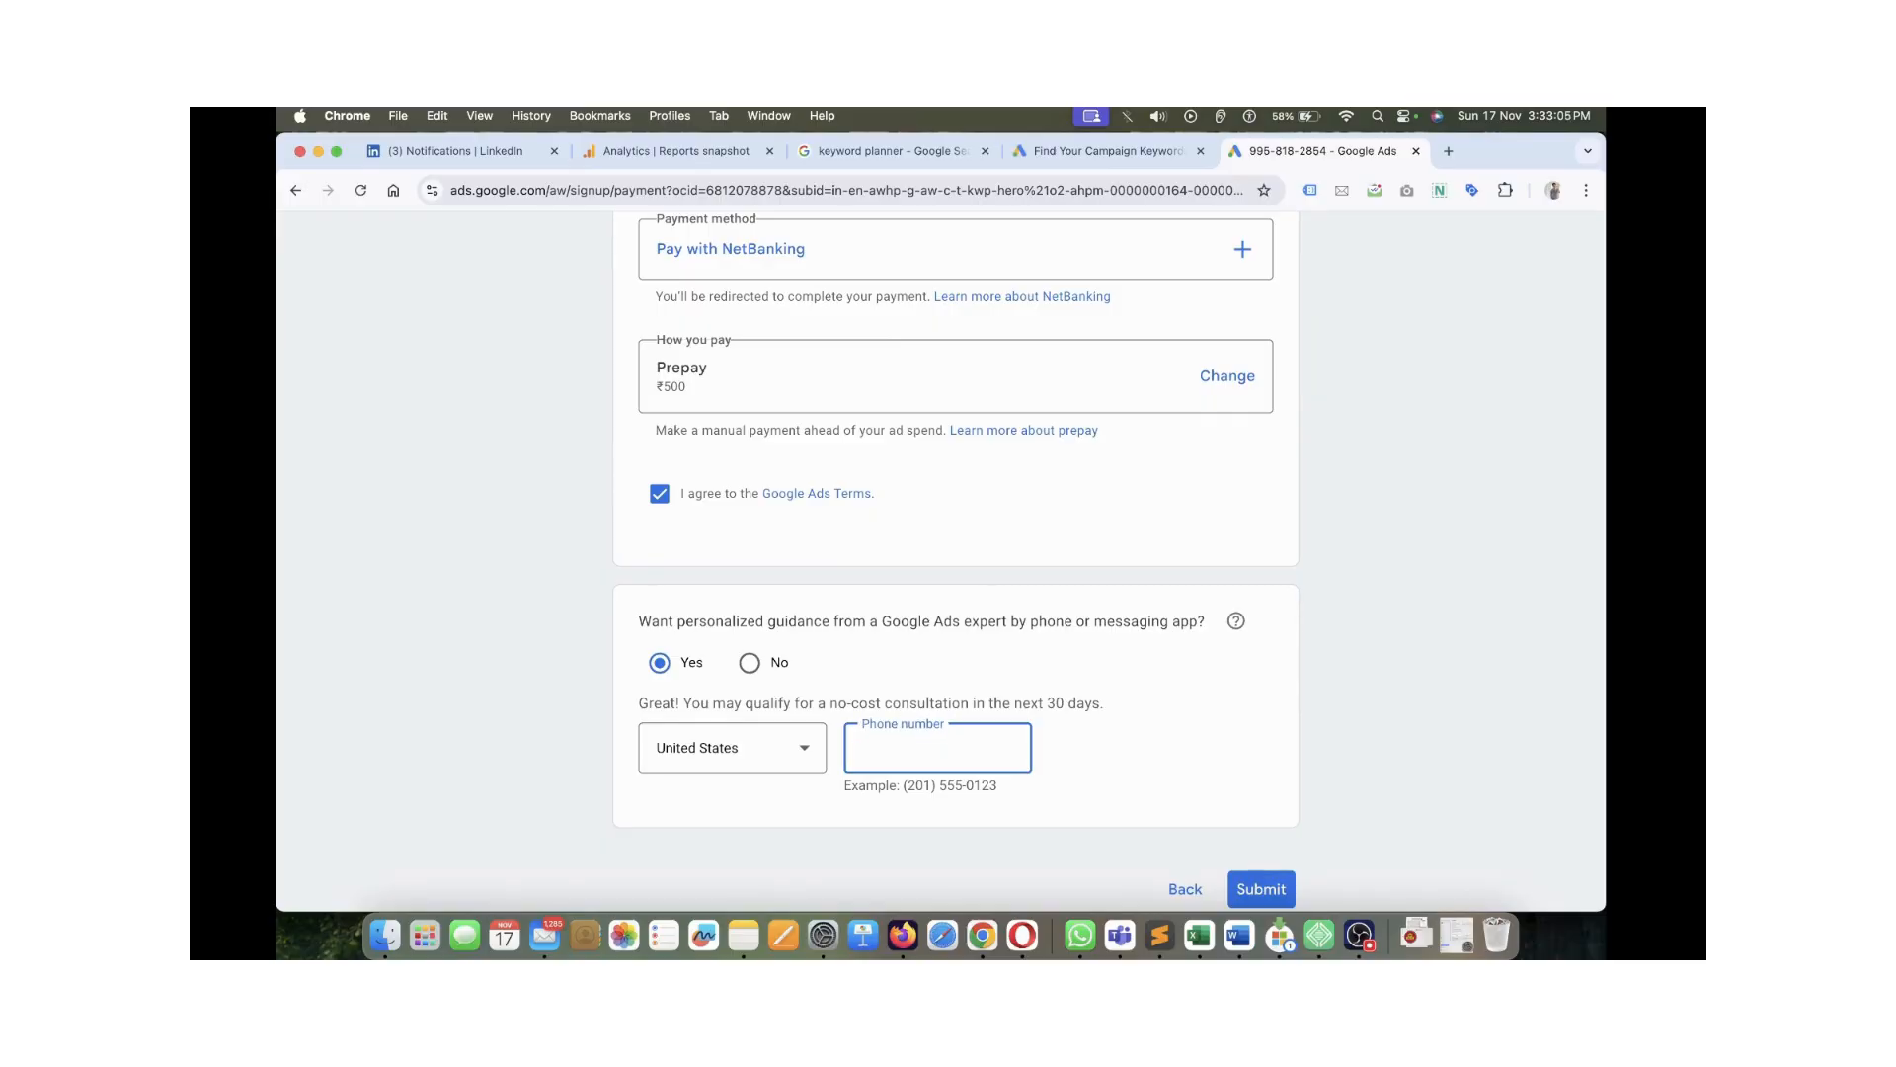
{"action": "left_click", "coordinate": [750, 663]}
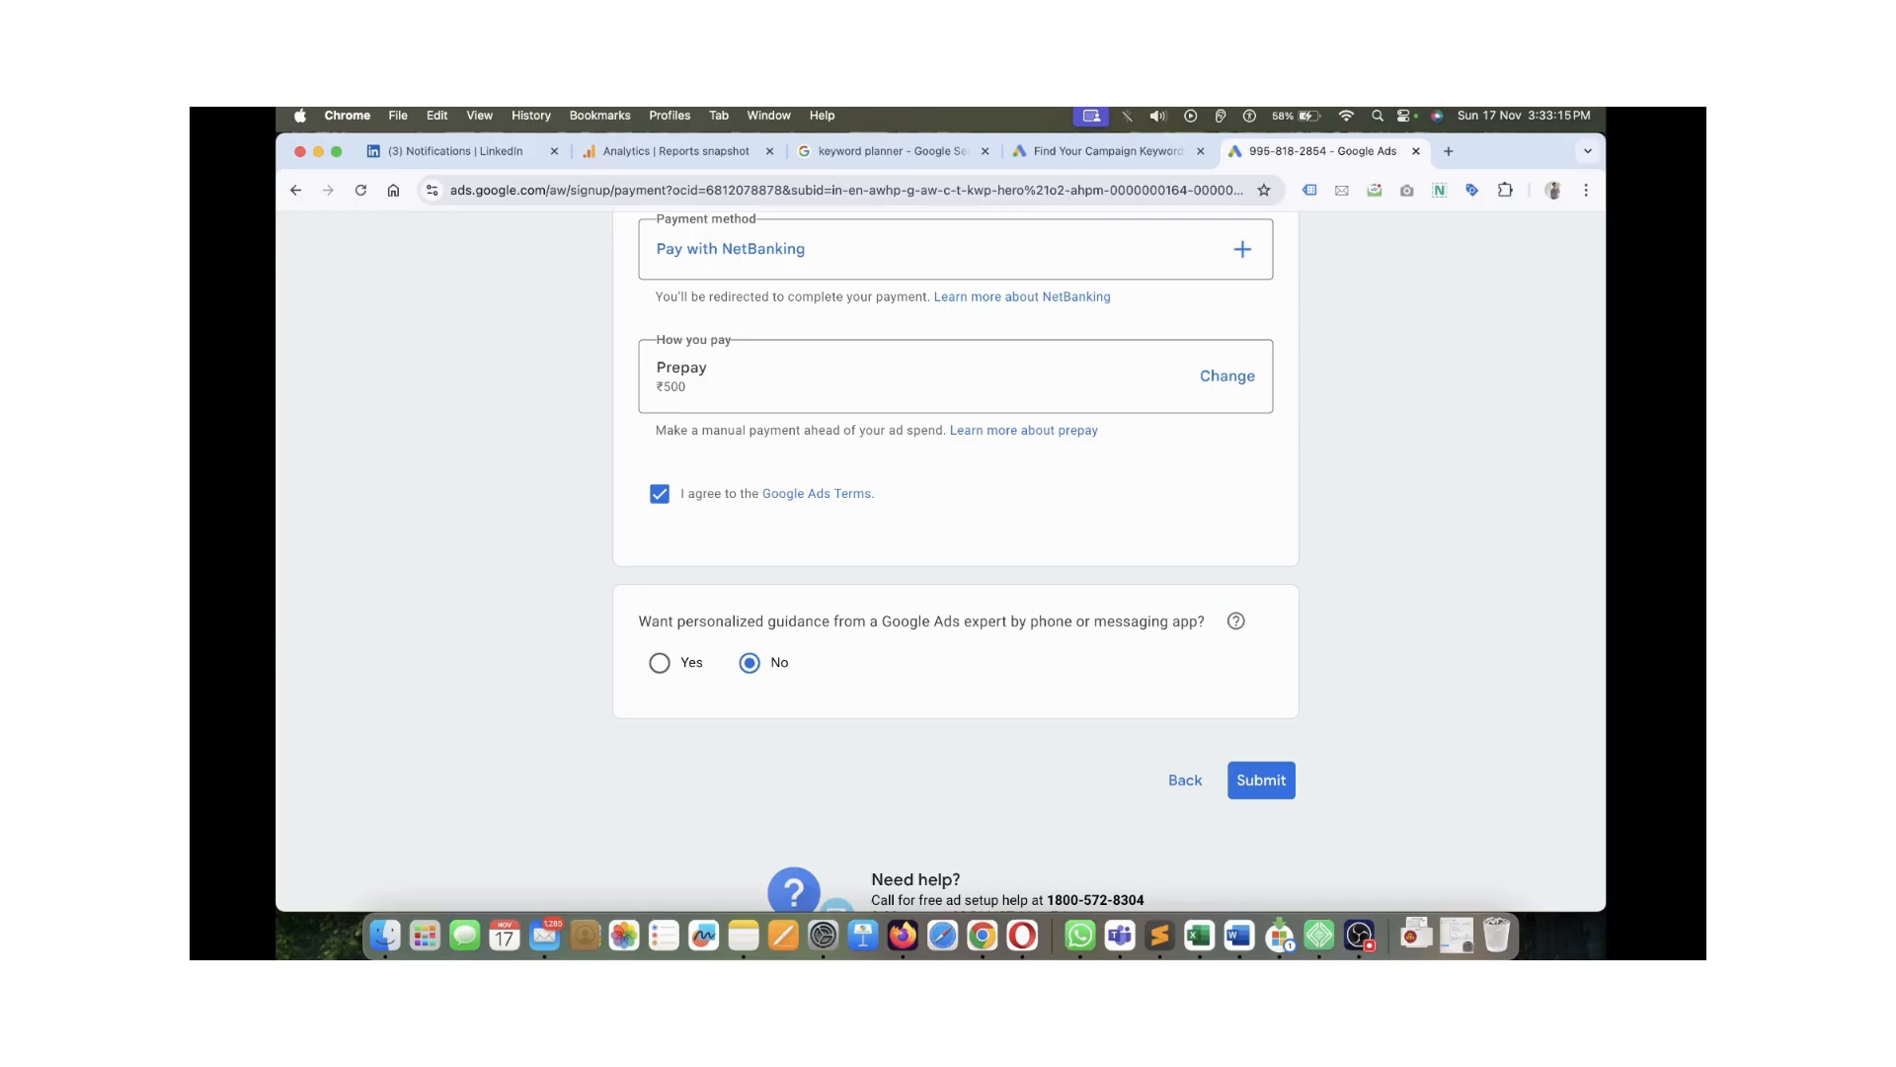
{"action": "scroll", "coordinate": [955, 563], "scroll_direction": "down", "scroll_amount": 2}
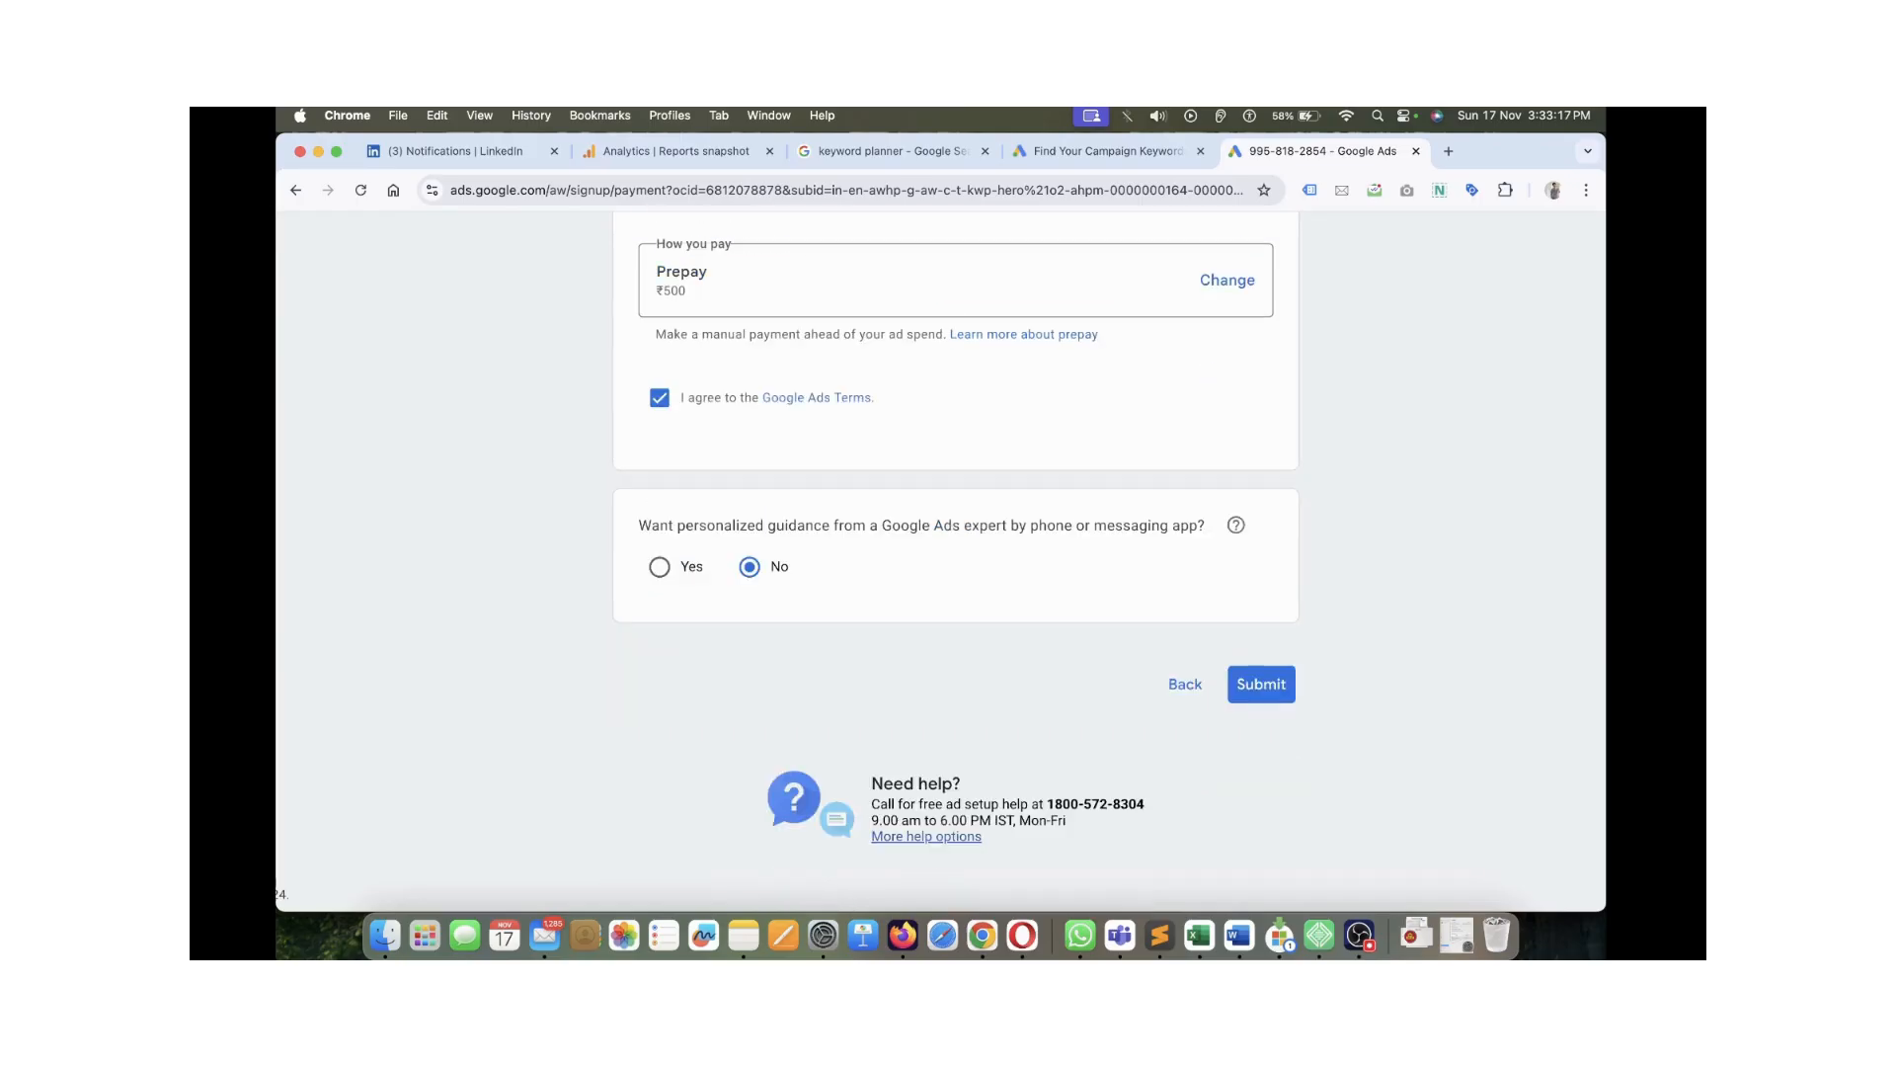
{"action": "scroll", "coordinate": [955, 553], "scroll_direction": "up", "scroll_amount": 1}
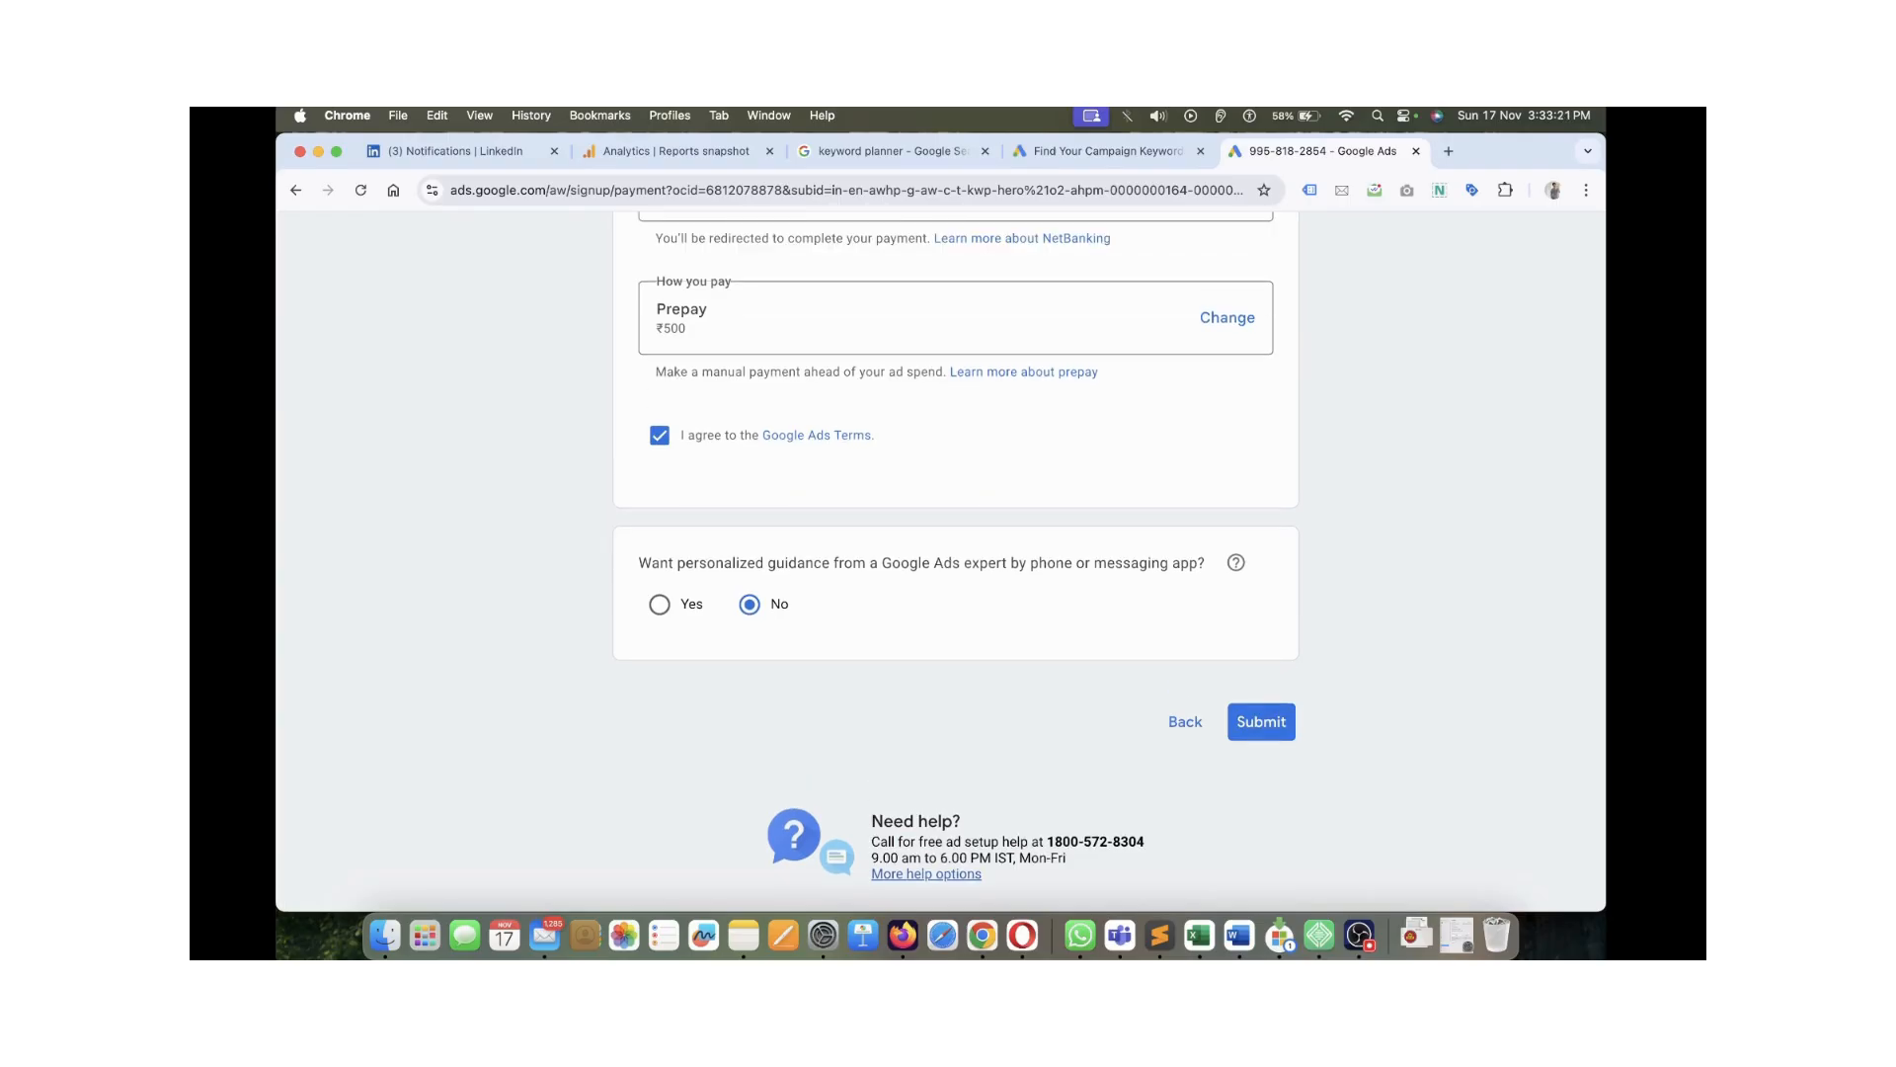
Submit the payment settings form, resubmitting it once more
{"action": "left_click", "coordinate": [1261, 722]}
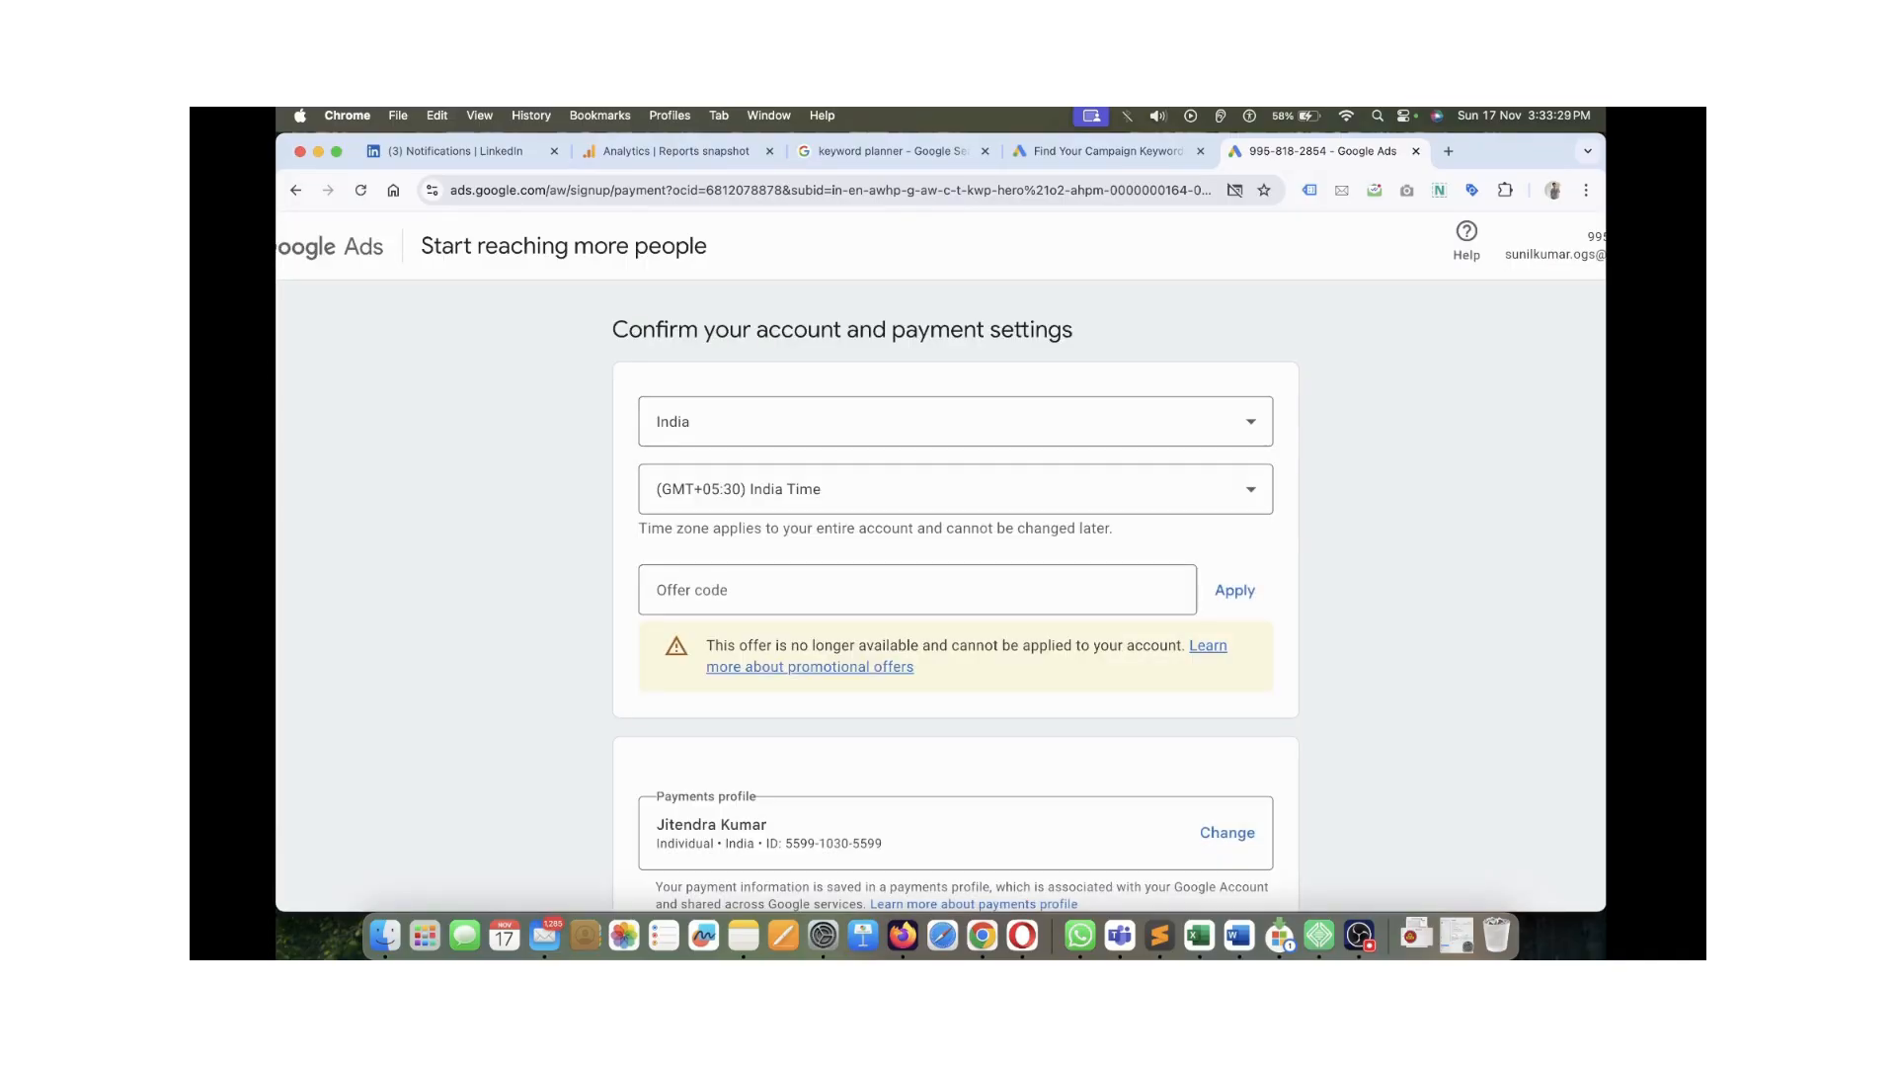
{"action": "scroll", "coordinate": [955, 595], "scroll_direction": "down", "scroll_amount": 7}
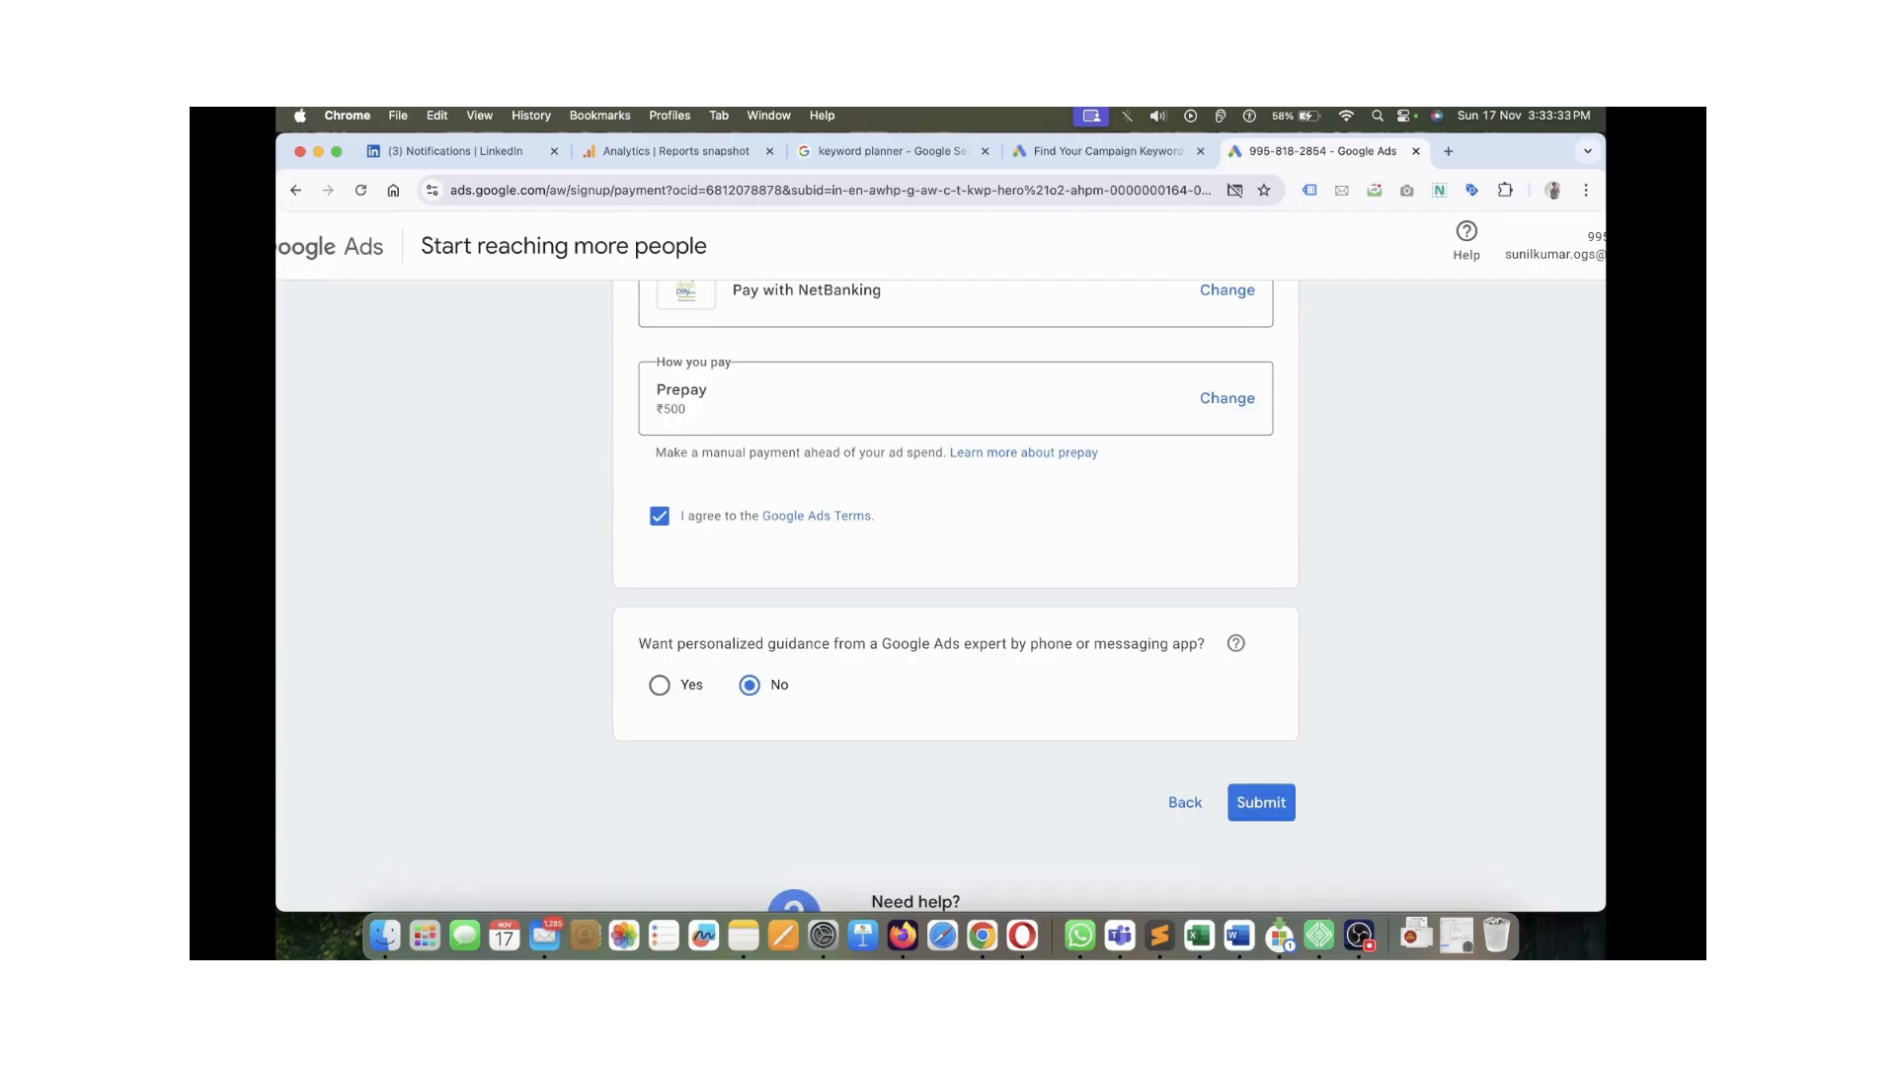
{"action": "scroll", "coordinate": [955, 595], "scroll_direction": "up", "scroll_amount": 7}
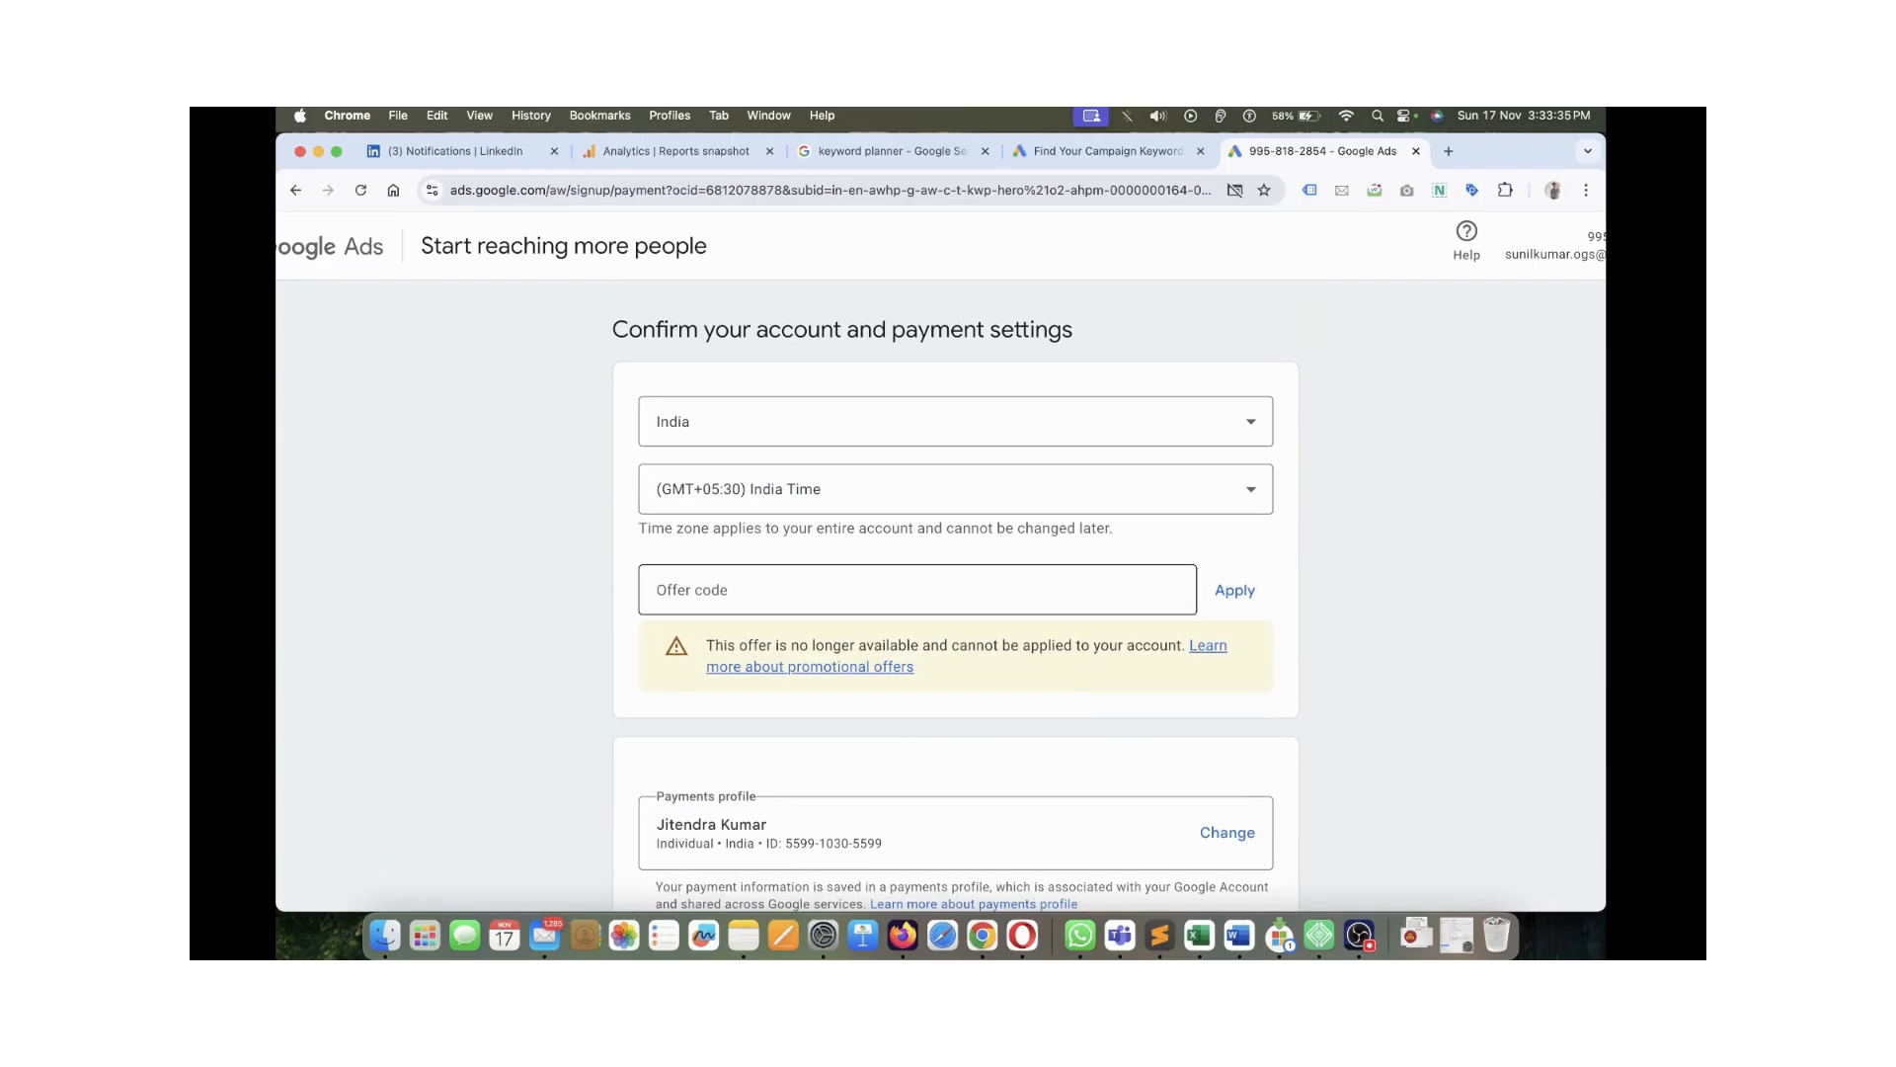
{"action": "scroll", "coordinate": [955, 595], "scroll_direction": "down", "scroll_amount": 7}
{"action": "scroll", "coordinate": [955, 594], "scroll_direction": "down", "scroll_amount": 1}
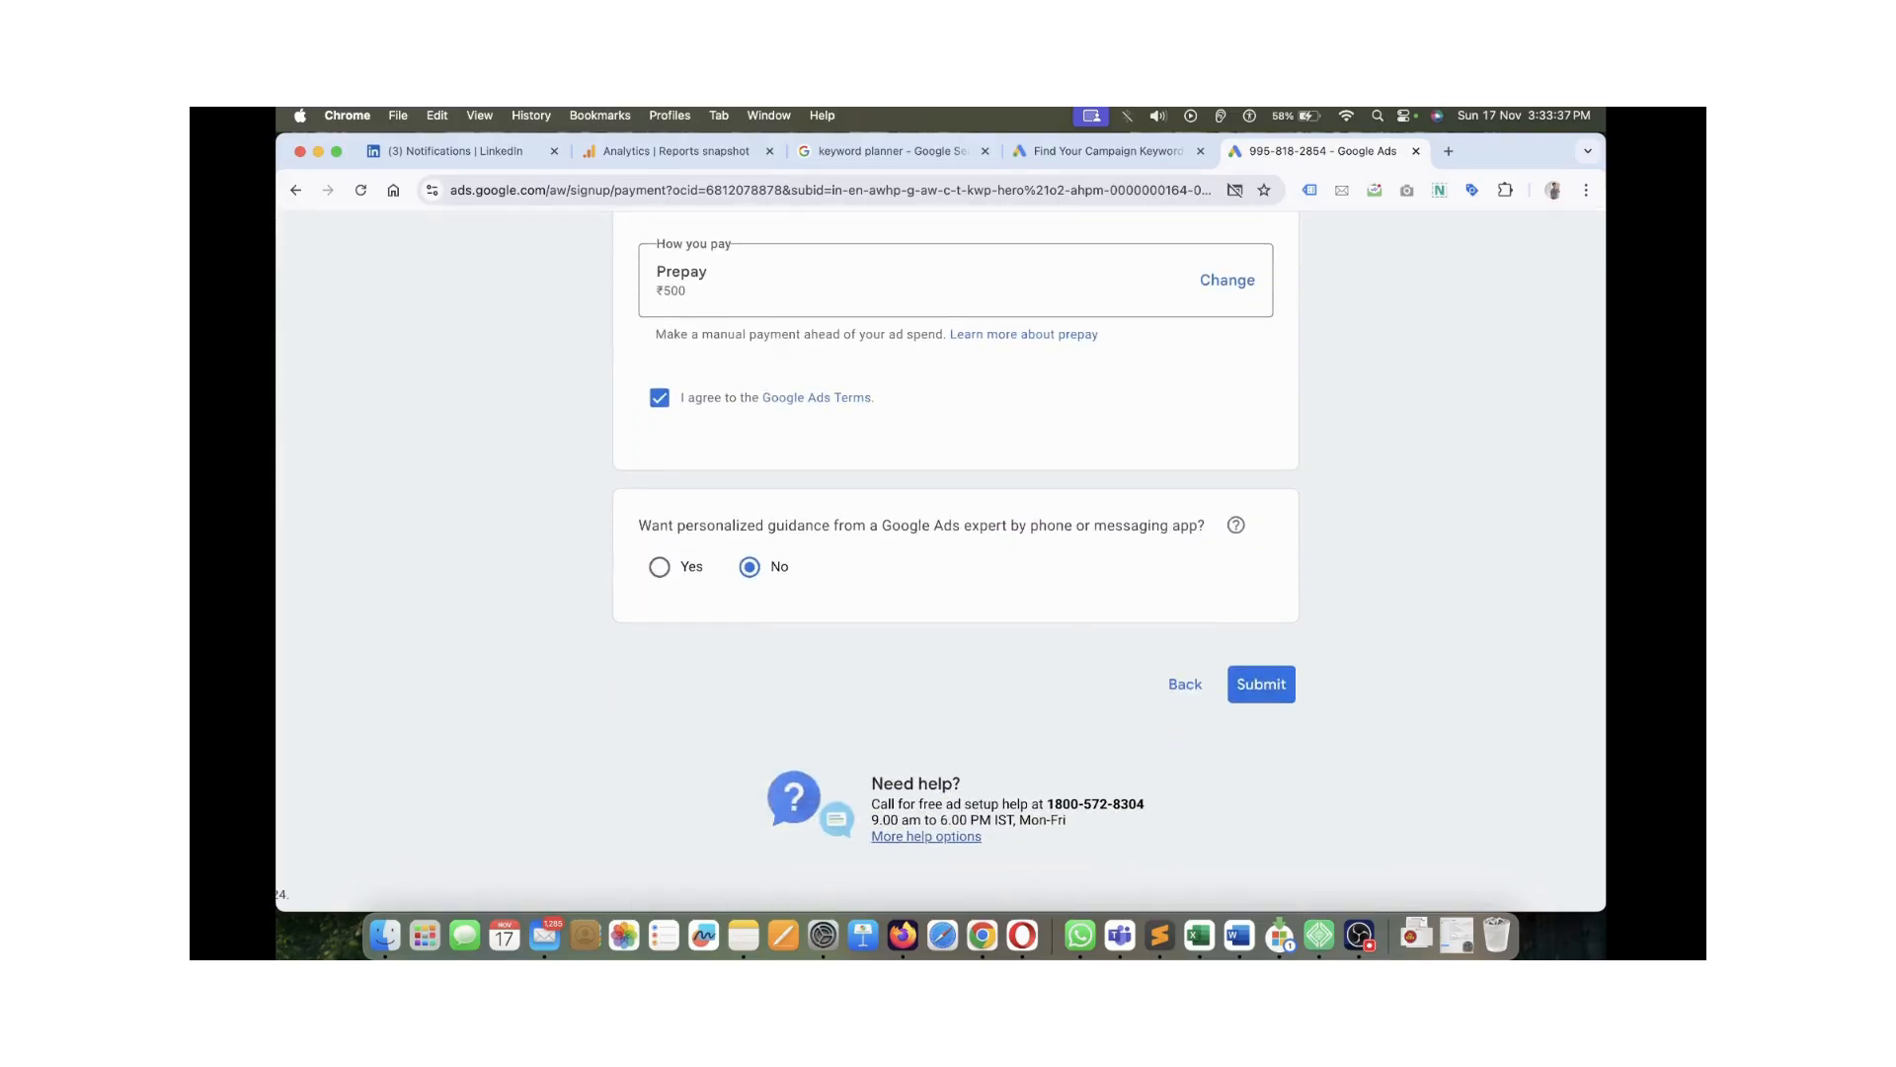
{"action": "left_click", "coordinate": [1262, 683]}
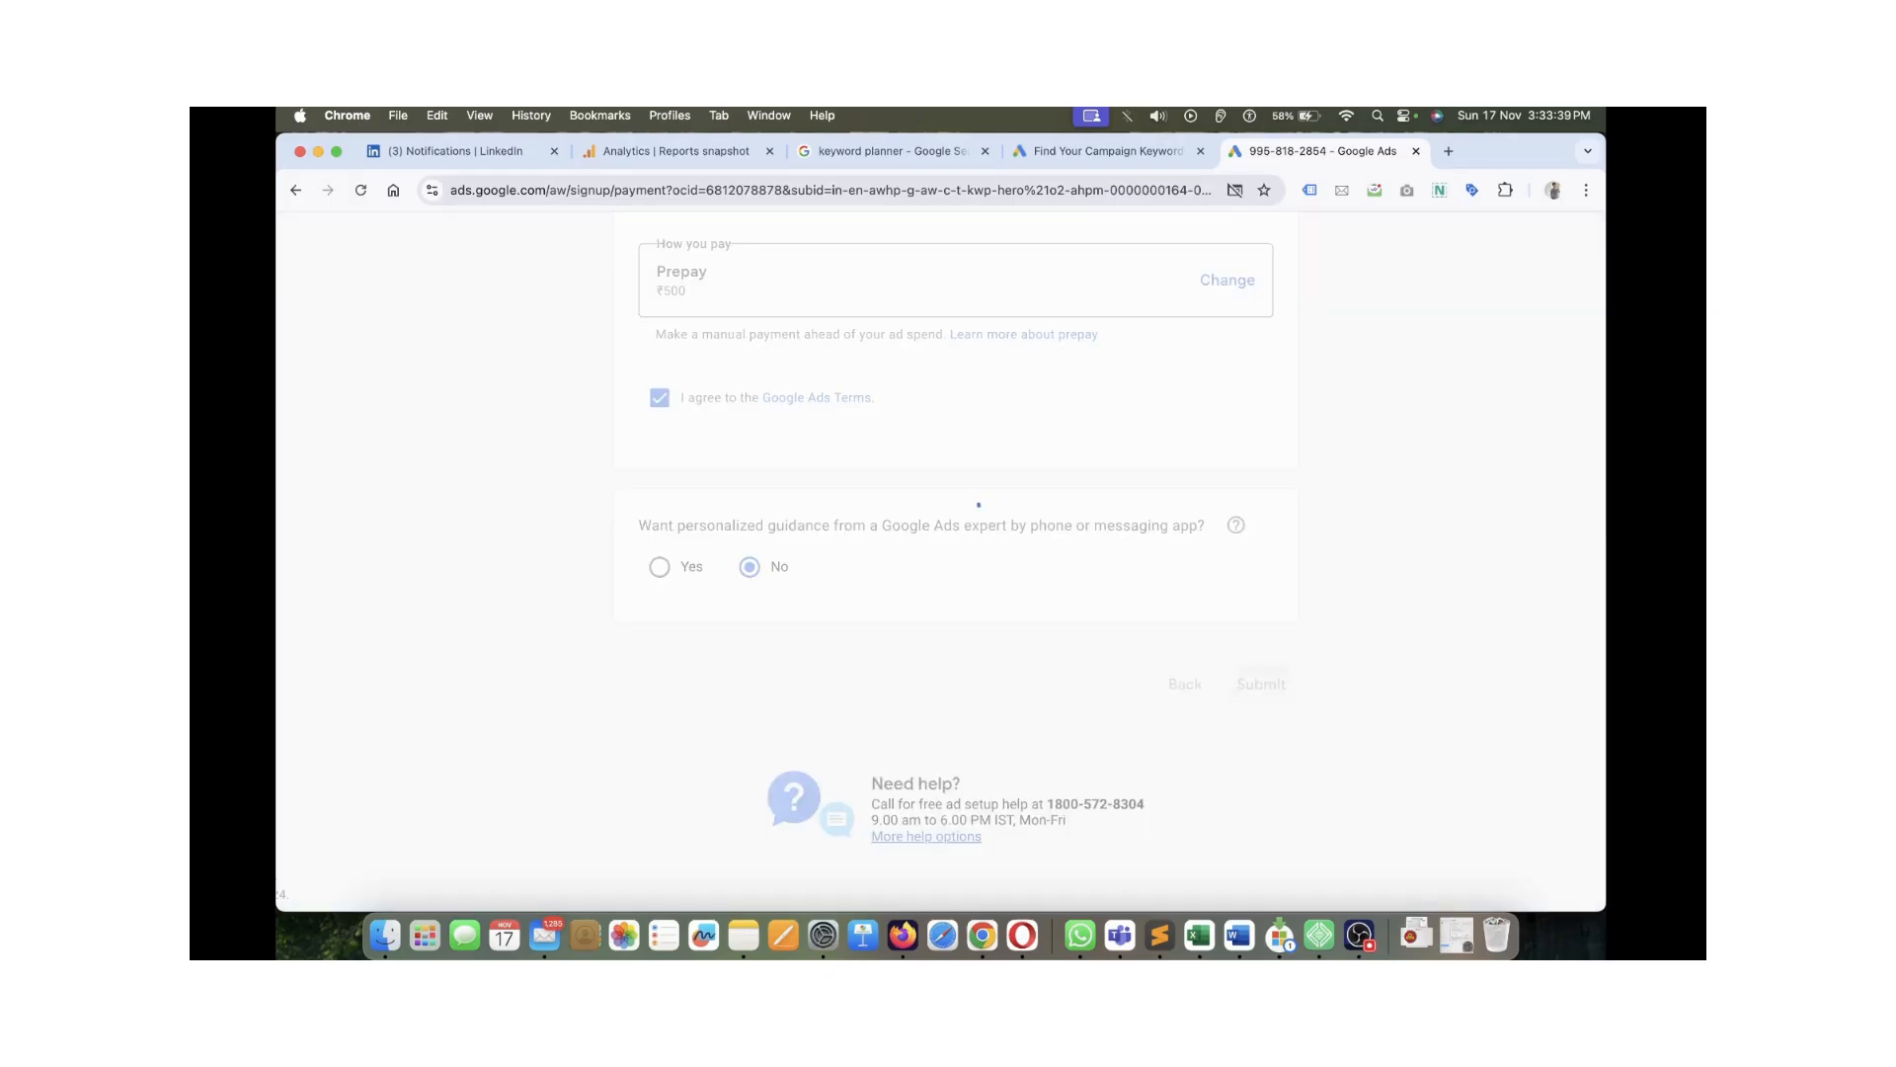
Continue from the 'Your account was created' page into advertiser verification
{"action": "scroll", "coordinate": [956, 595], "scroll_direction": "up", "scroll_amount": 8}
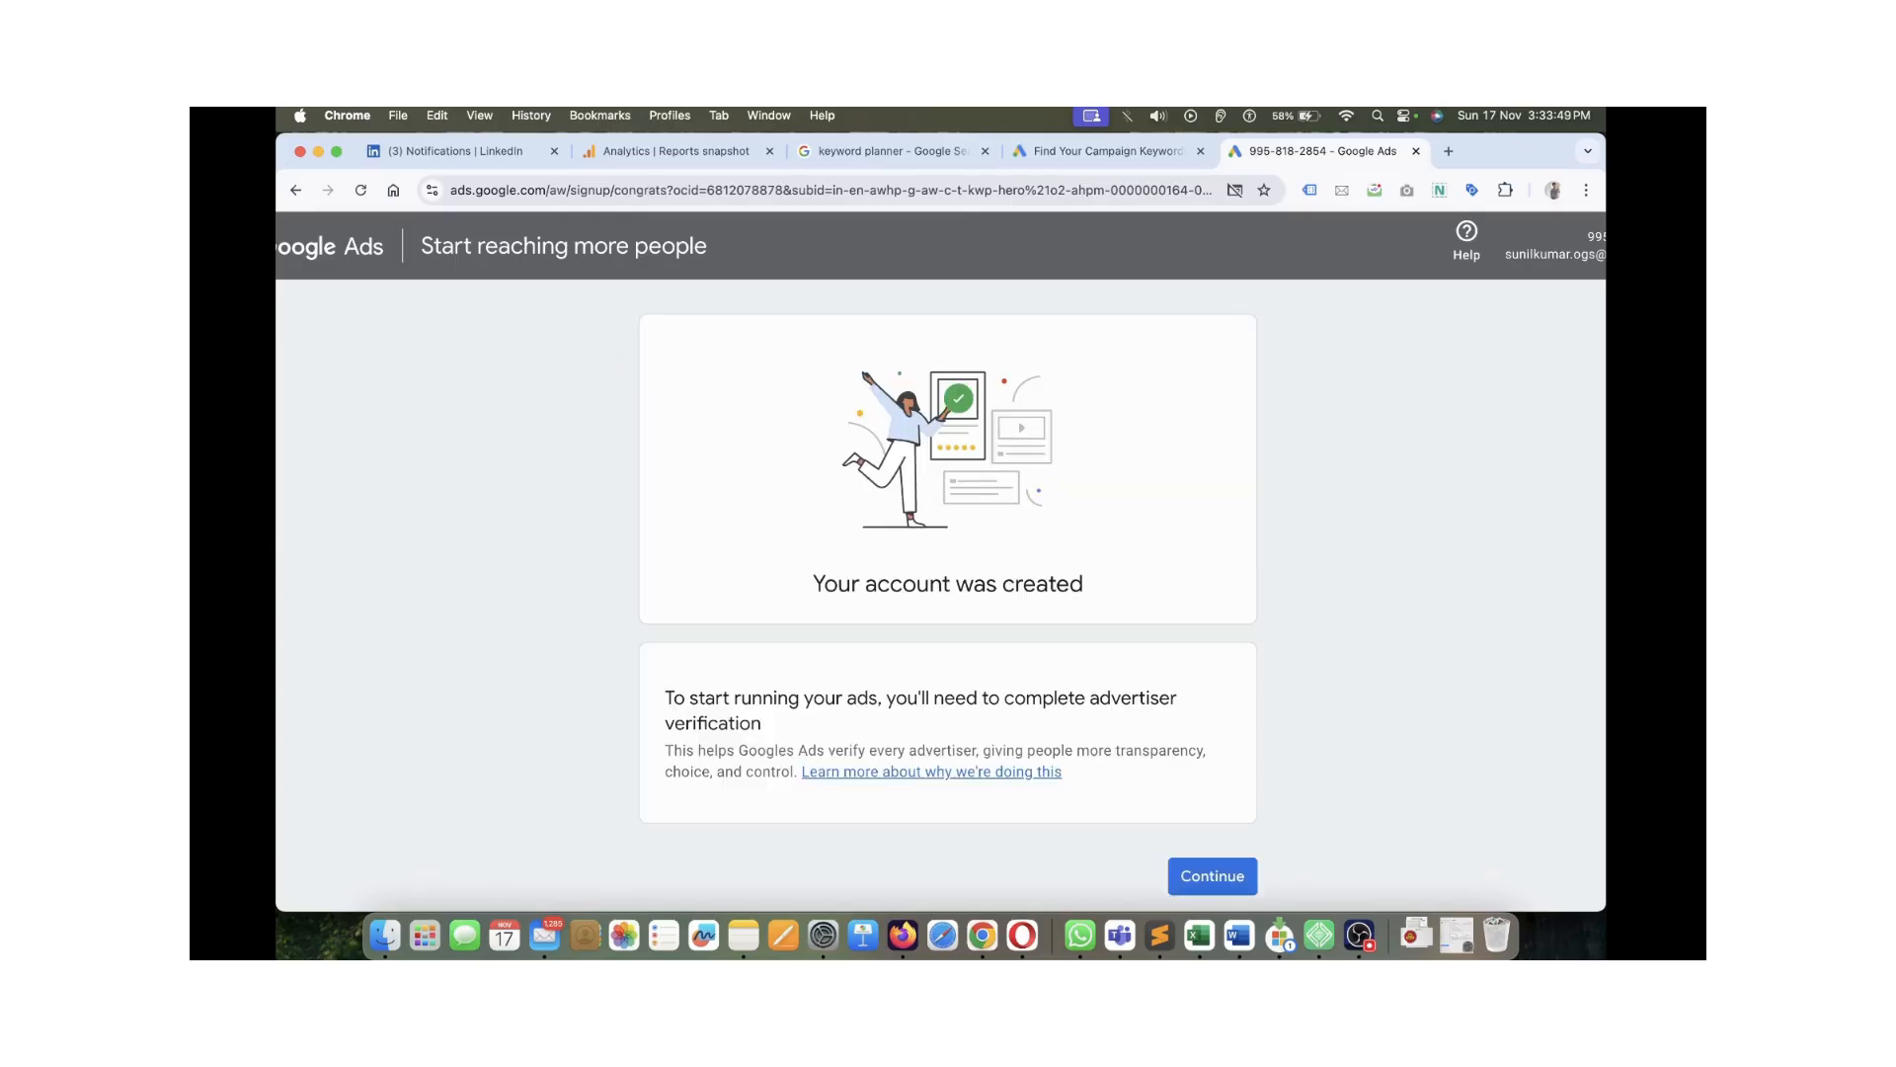
{"action": "triple_click", "coordinate": [948, 584]}
{"action": "left_click", "coordinate": [948, 584]}
{"action": "left_click", "coordinate": [1212, 876]}
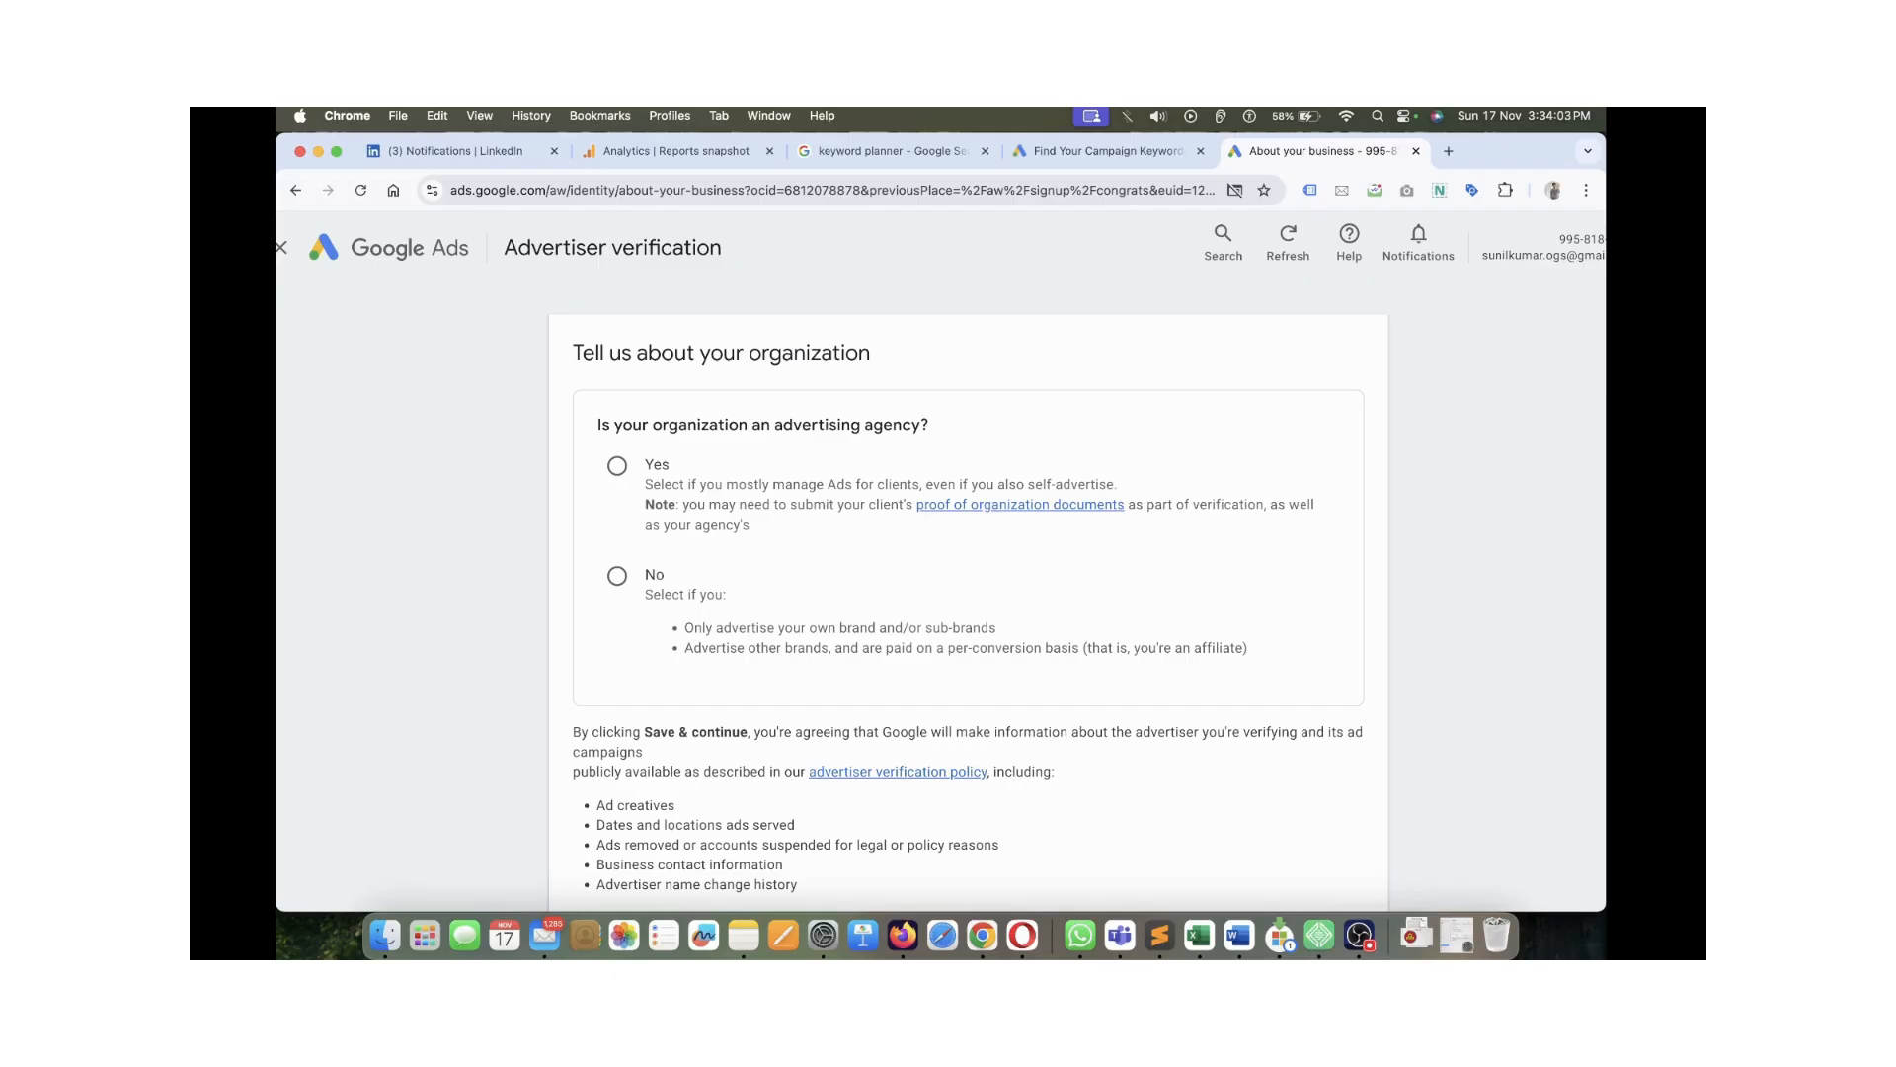
Answer No to advertising agency and 'Yes, we pay Google Ads directly', then save and continue
{"action": "left_click", "coordinate": [618, 576]}
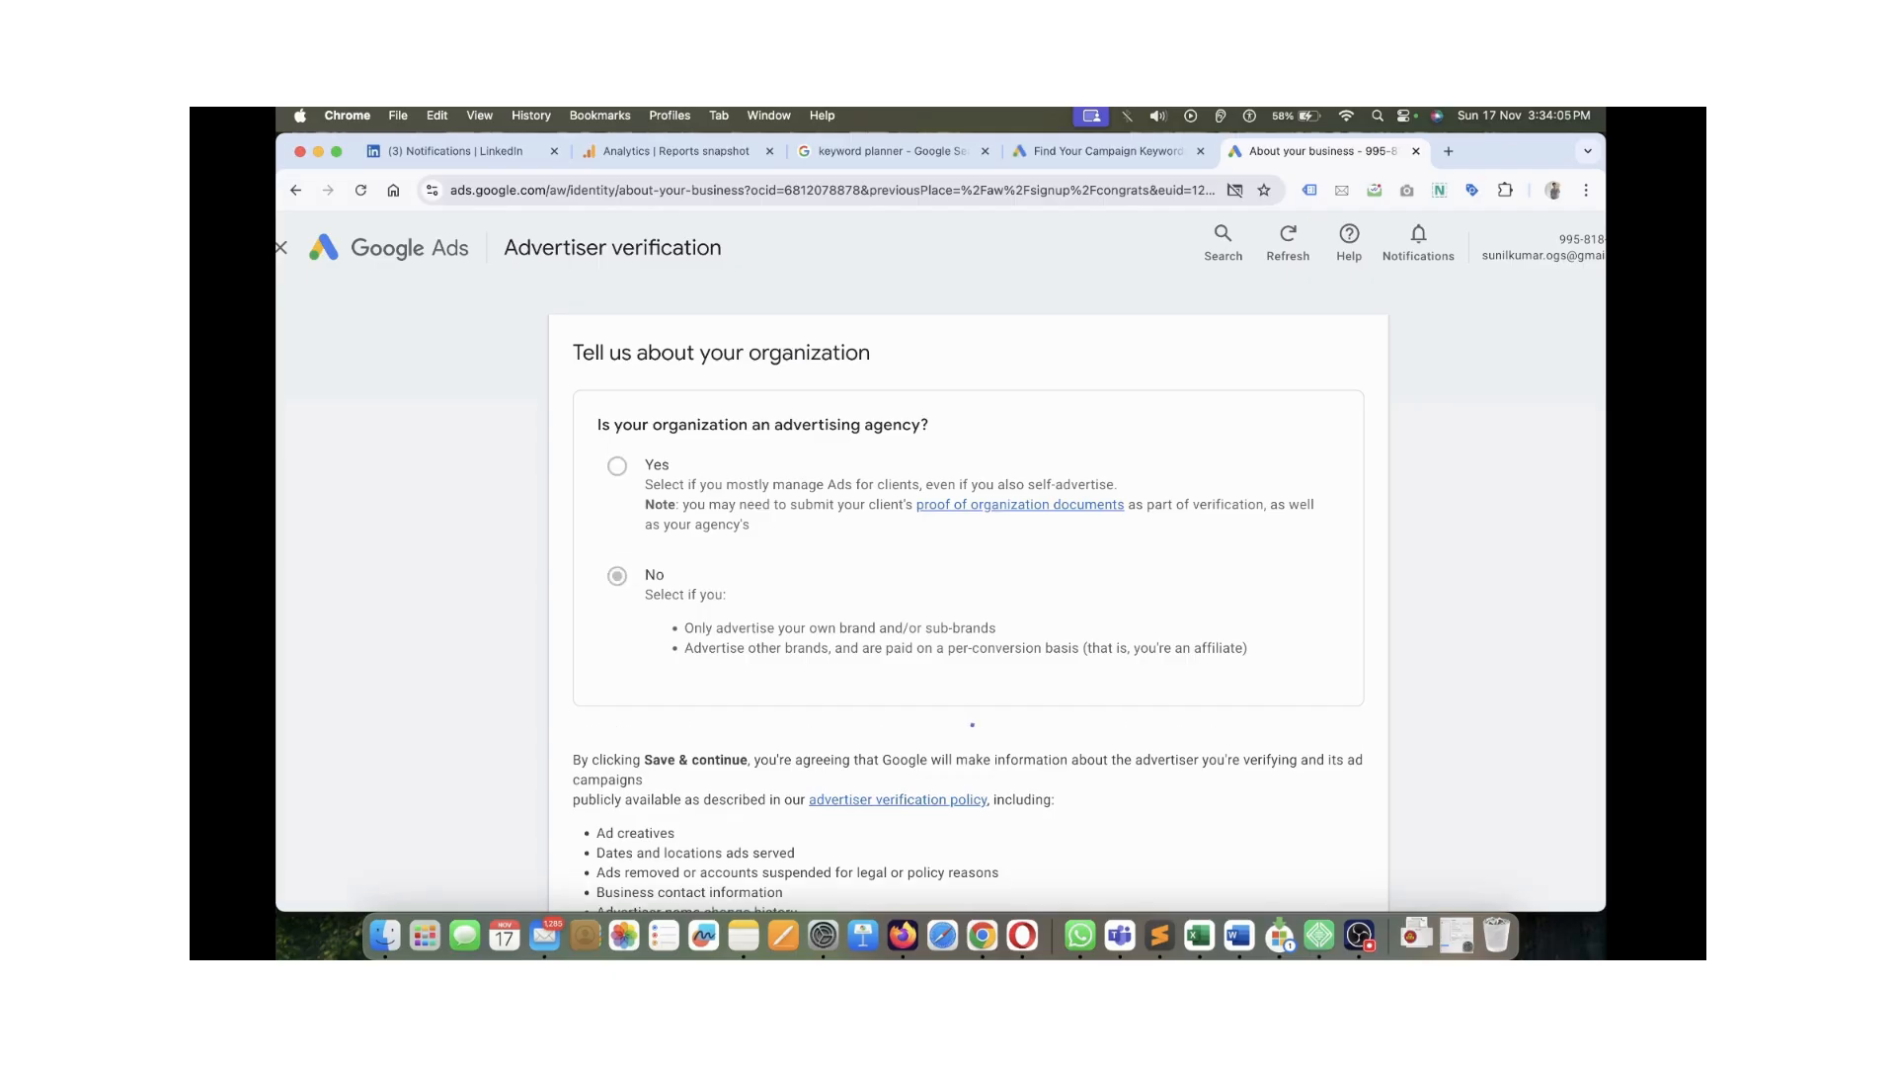
{"action": "scroll", "coordinate": [617, 576], "scroll_direction": "down", "scroll_amount": 1}
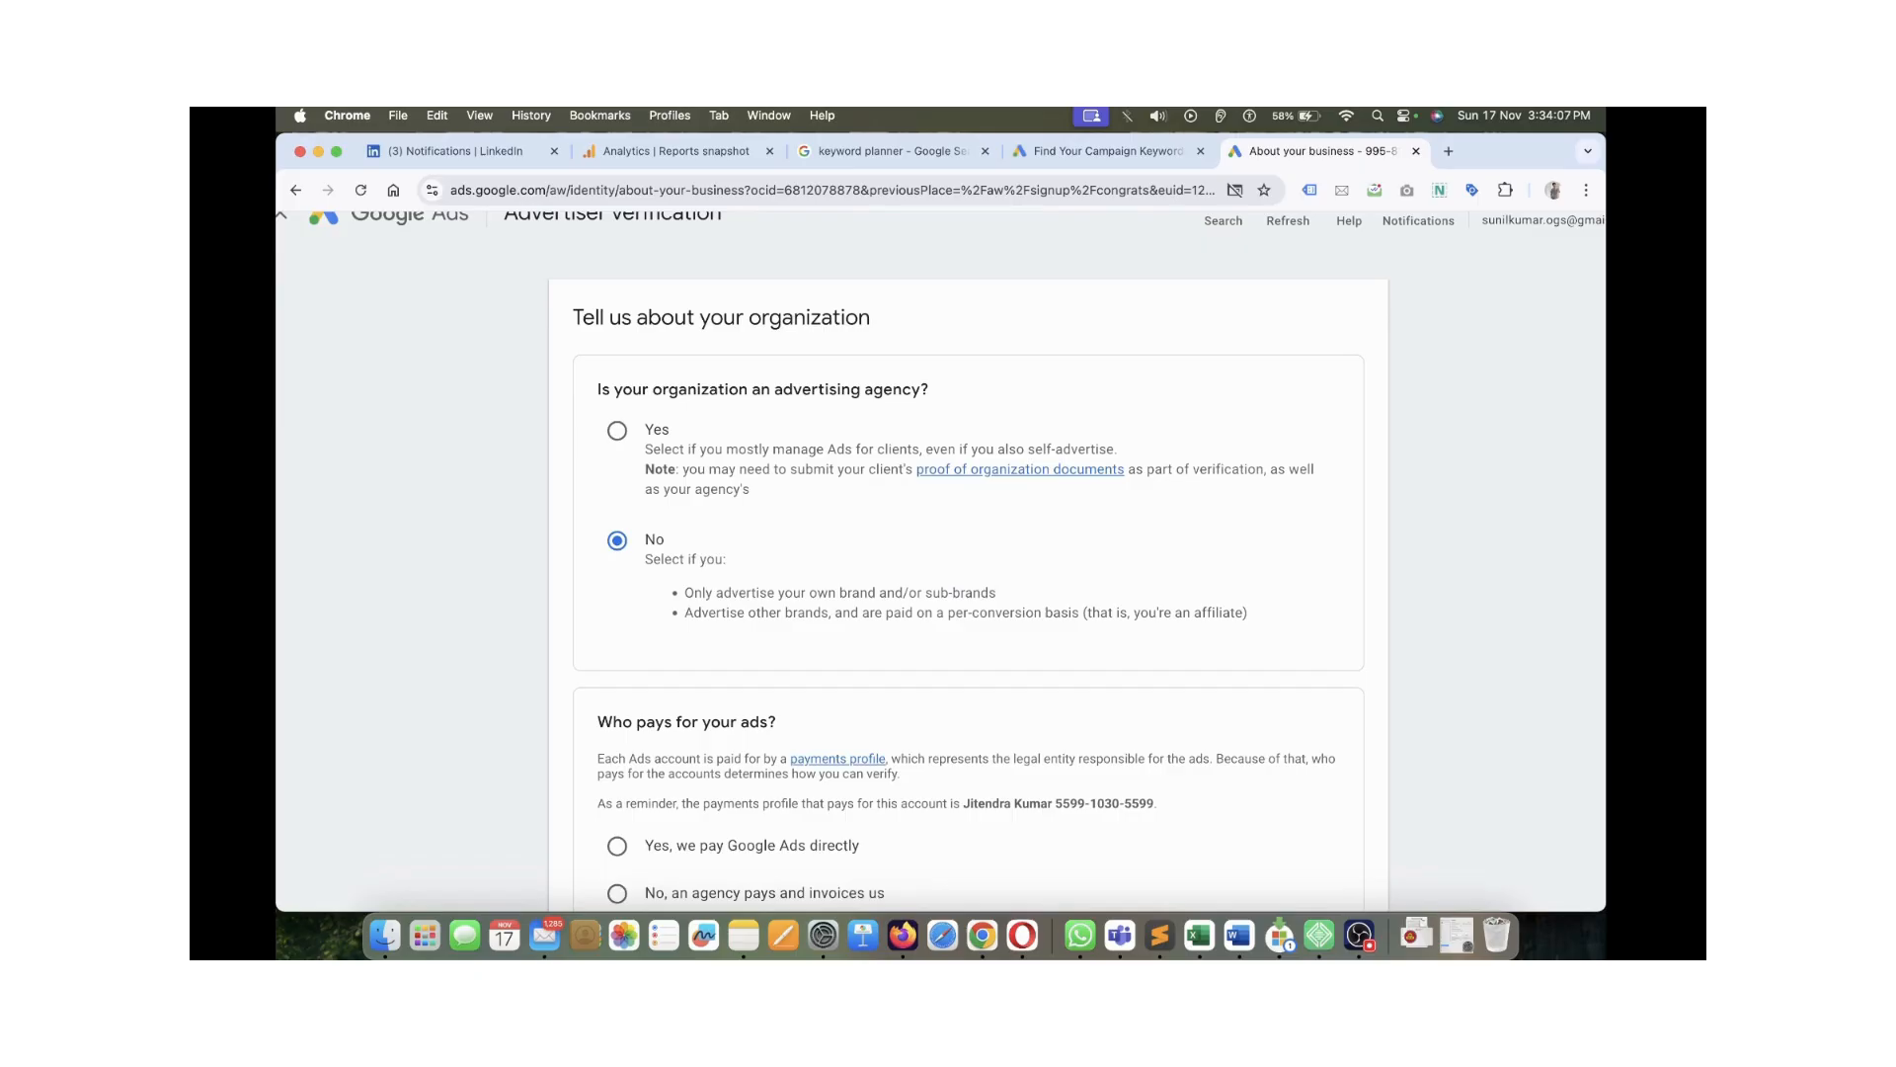
{"action": "scroll", "coordinate": [968, 579], "scroll_direction": "down", "scroll_amount": 5}
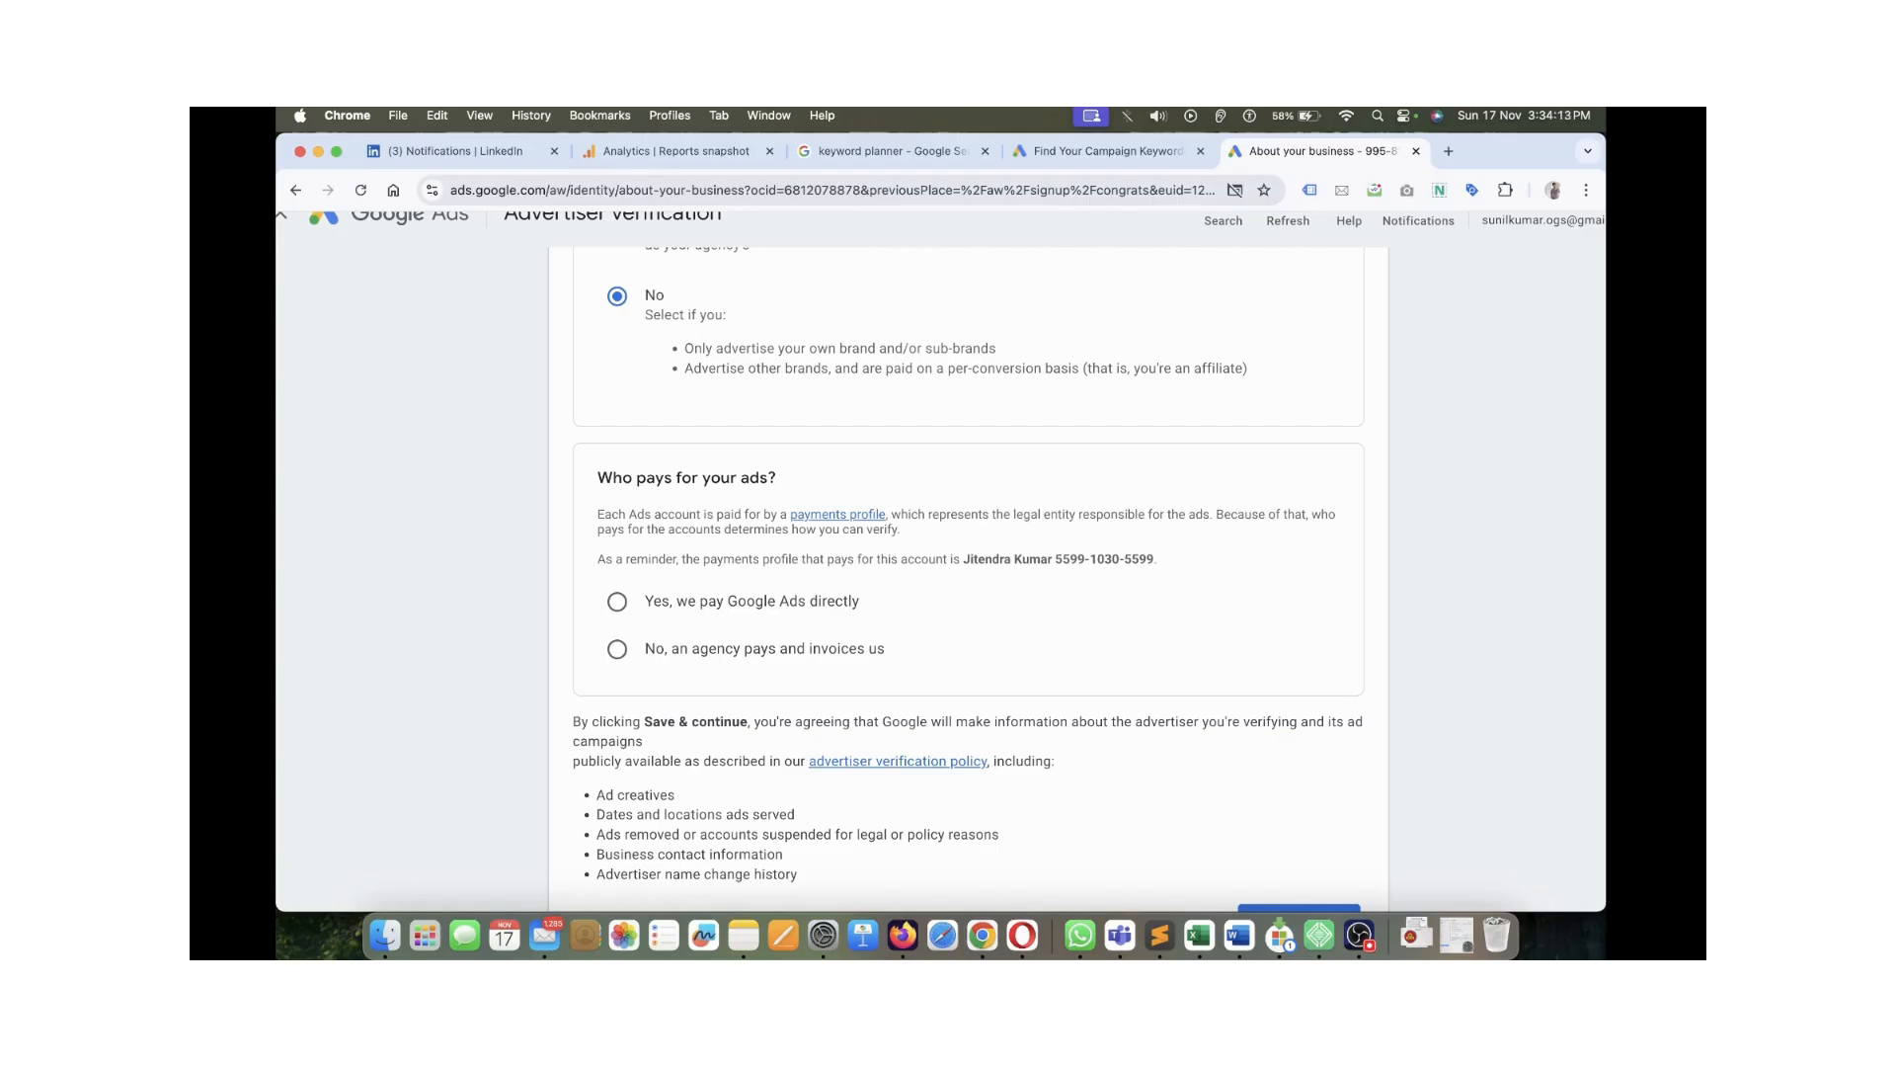
{"action": "left_click", "coordinate": [617, 602]}
{"action": "scroll", "coordinate": [969, 579], "scroll_direction": "down", "scroll_amount": 2}
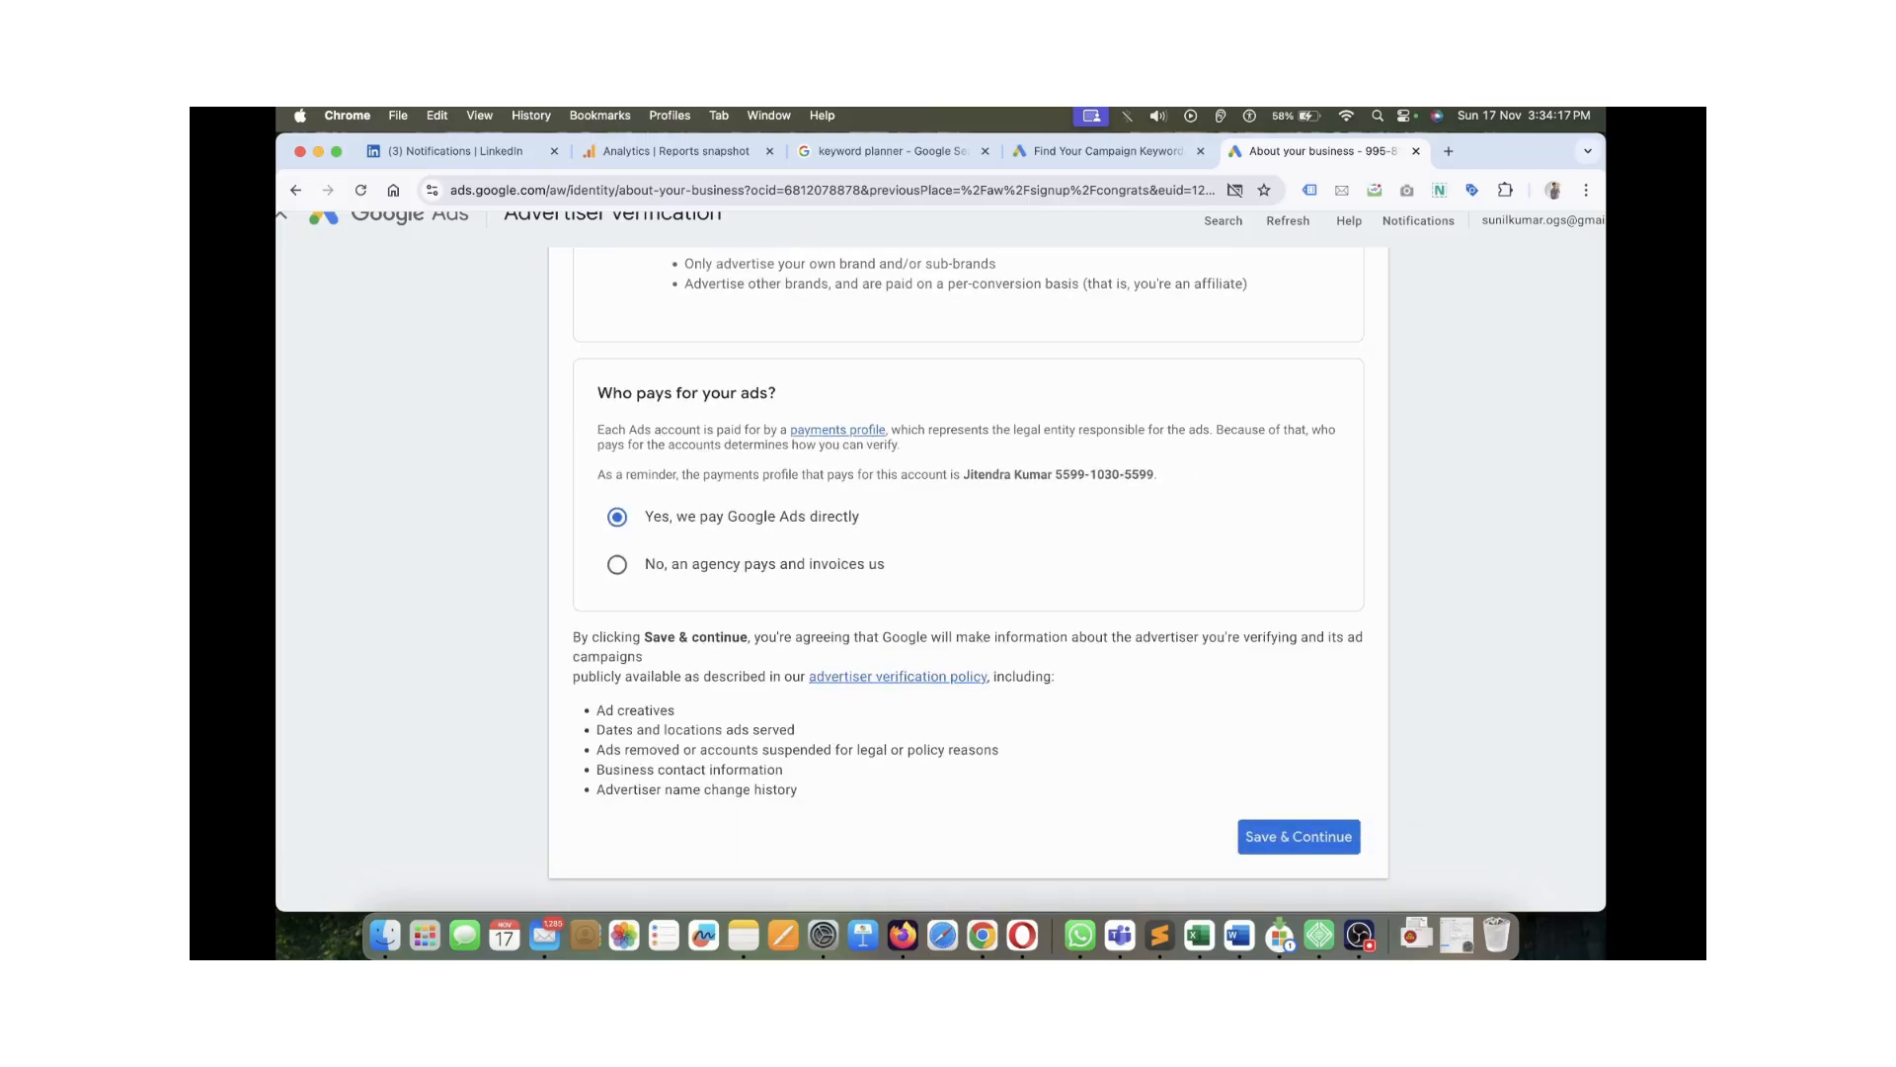
{"action": "scroll", "coordinate": [940, 557], "scroll_direction": "down", "scroll_amount": 1}
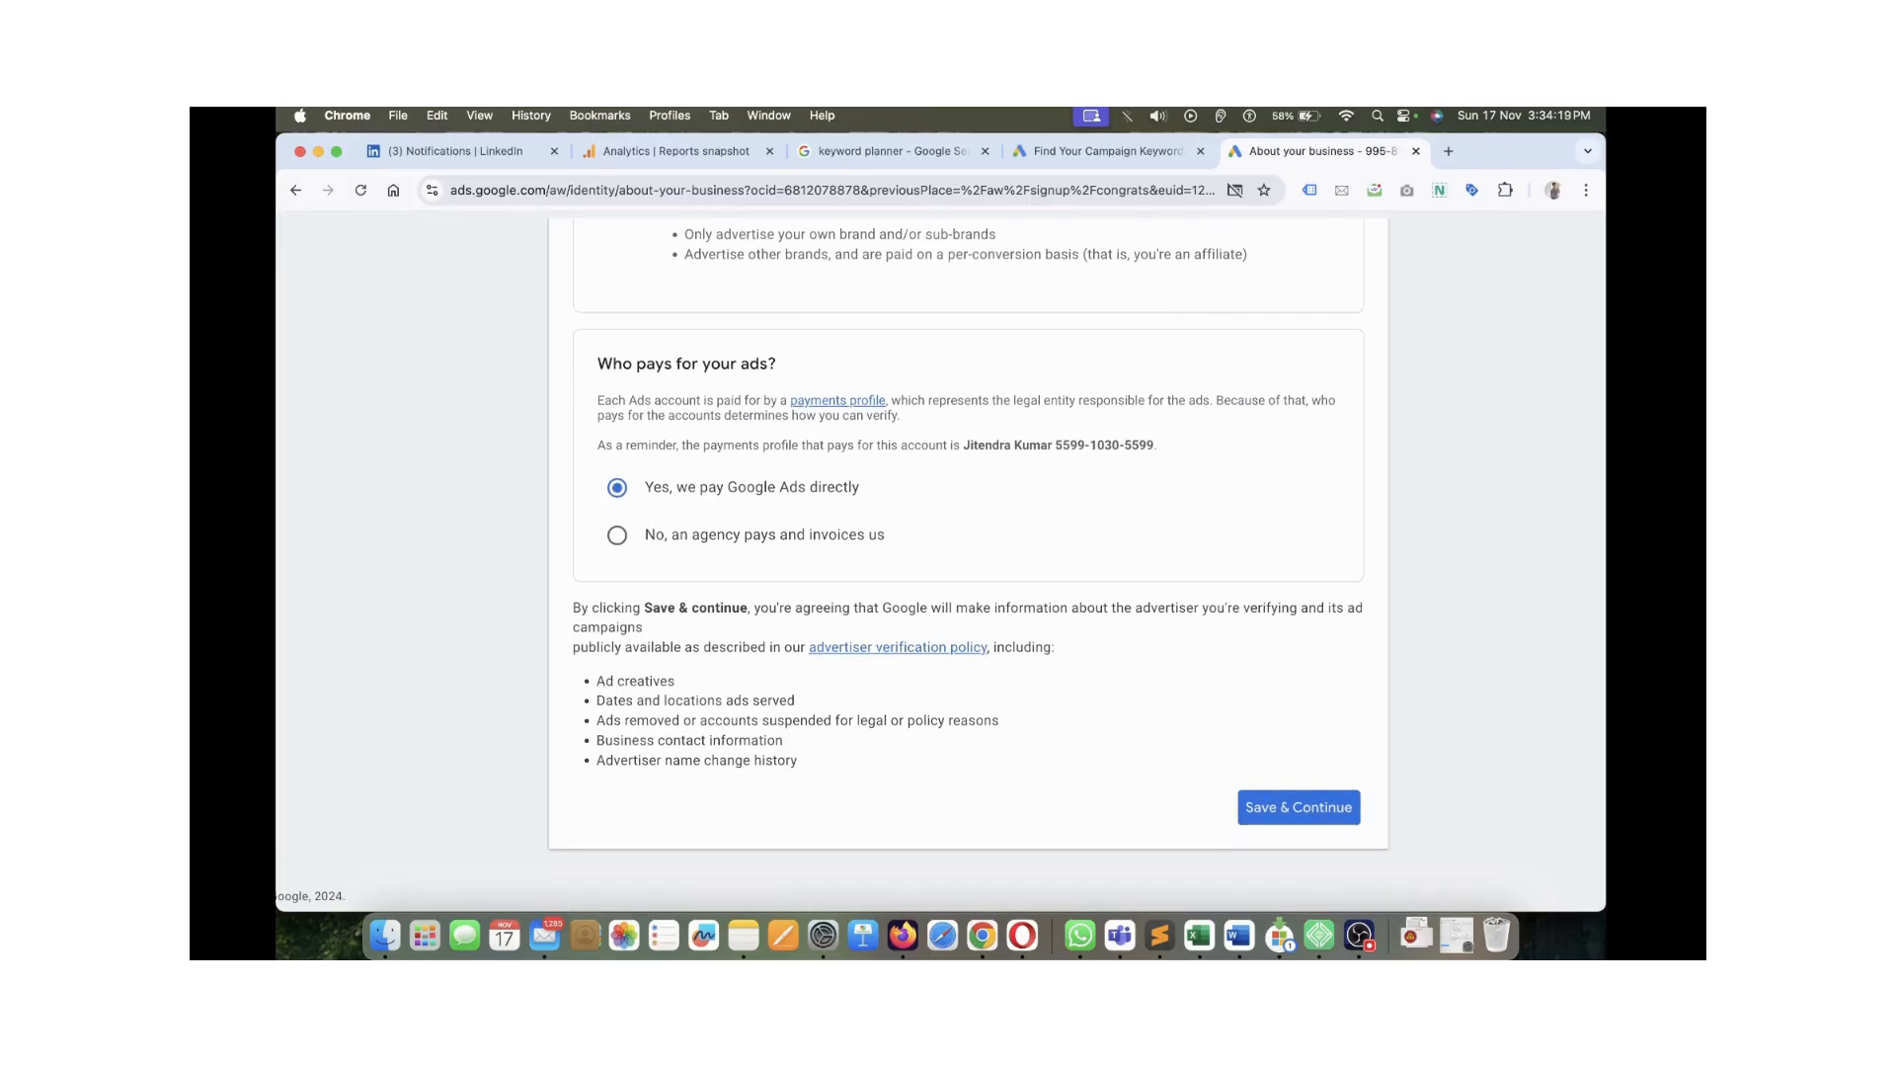
{"action": "left_click", "coordinate": [1299, 807]}
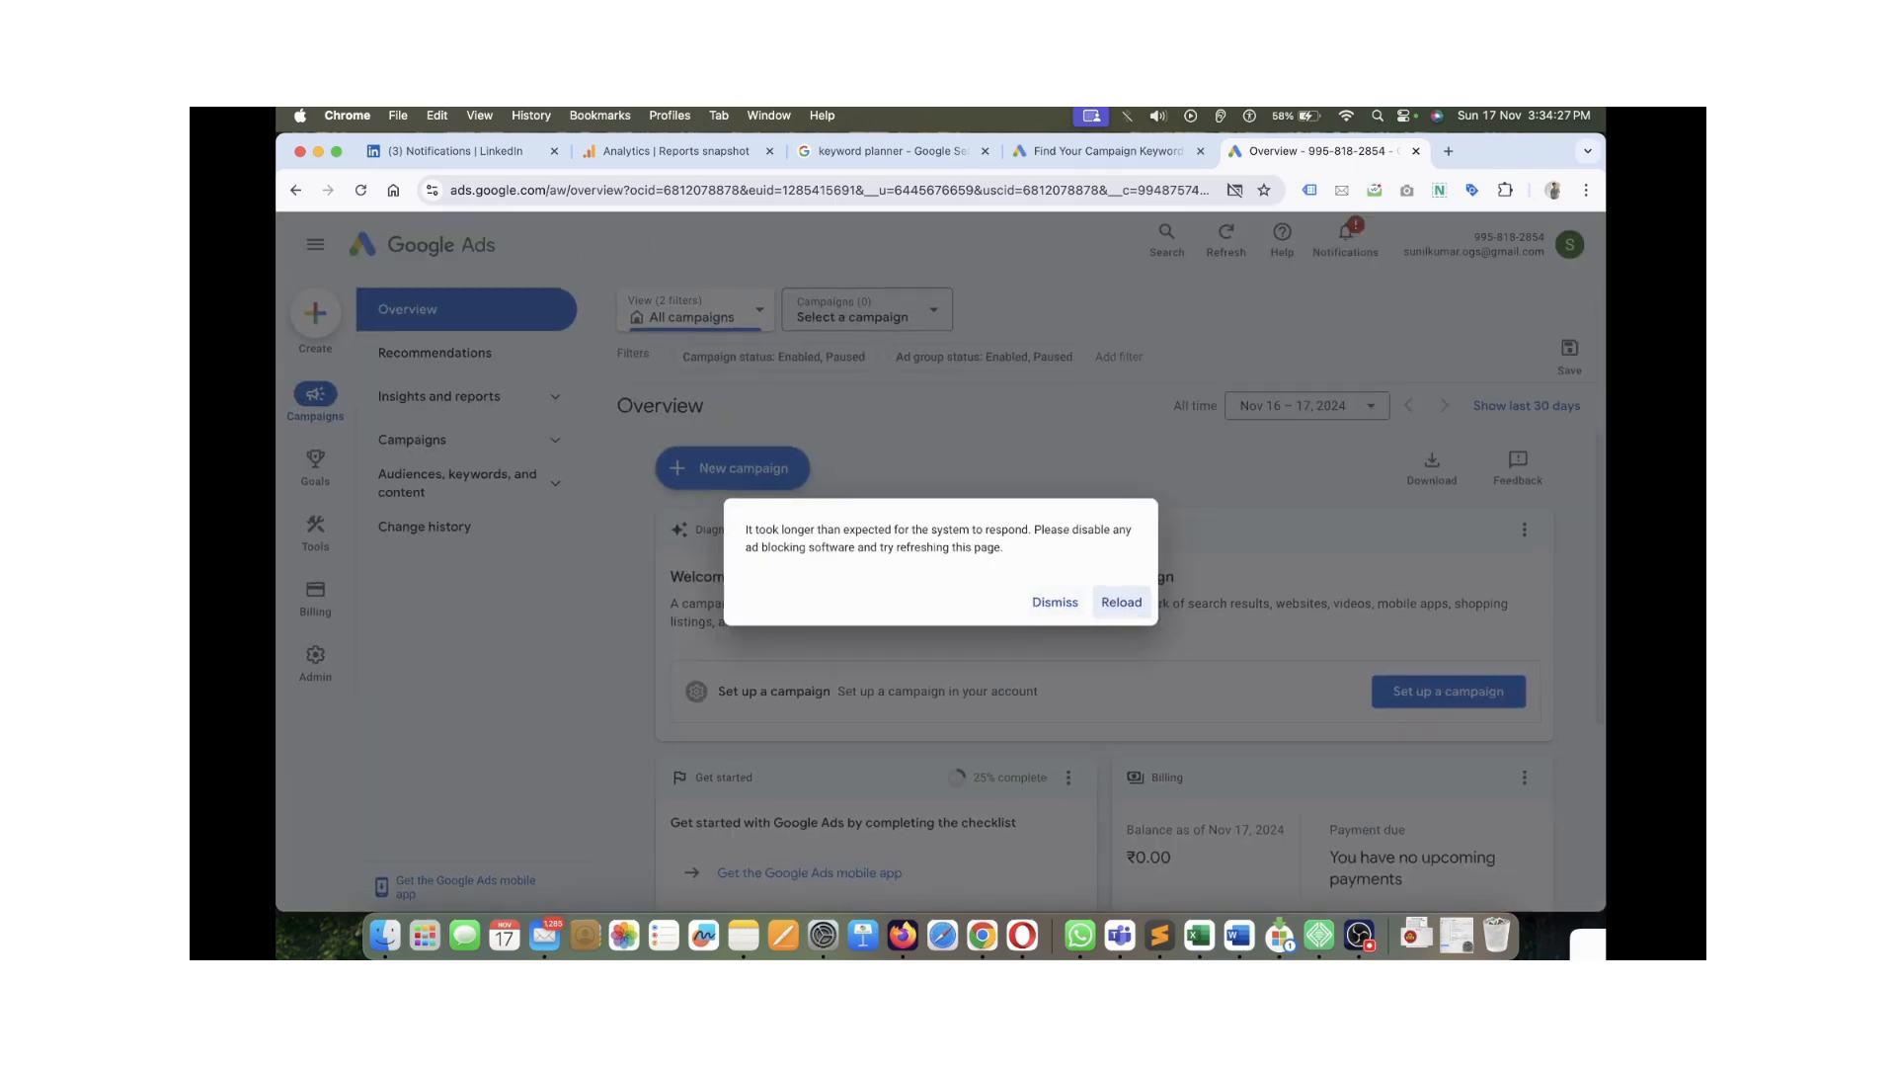
Dismiss the slow-response warning and browse the Campaigns, Audiences and Insights navigation sections
{"action": "left_click", "coordinate": [1055, 596]}
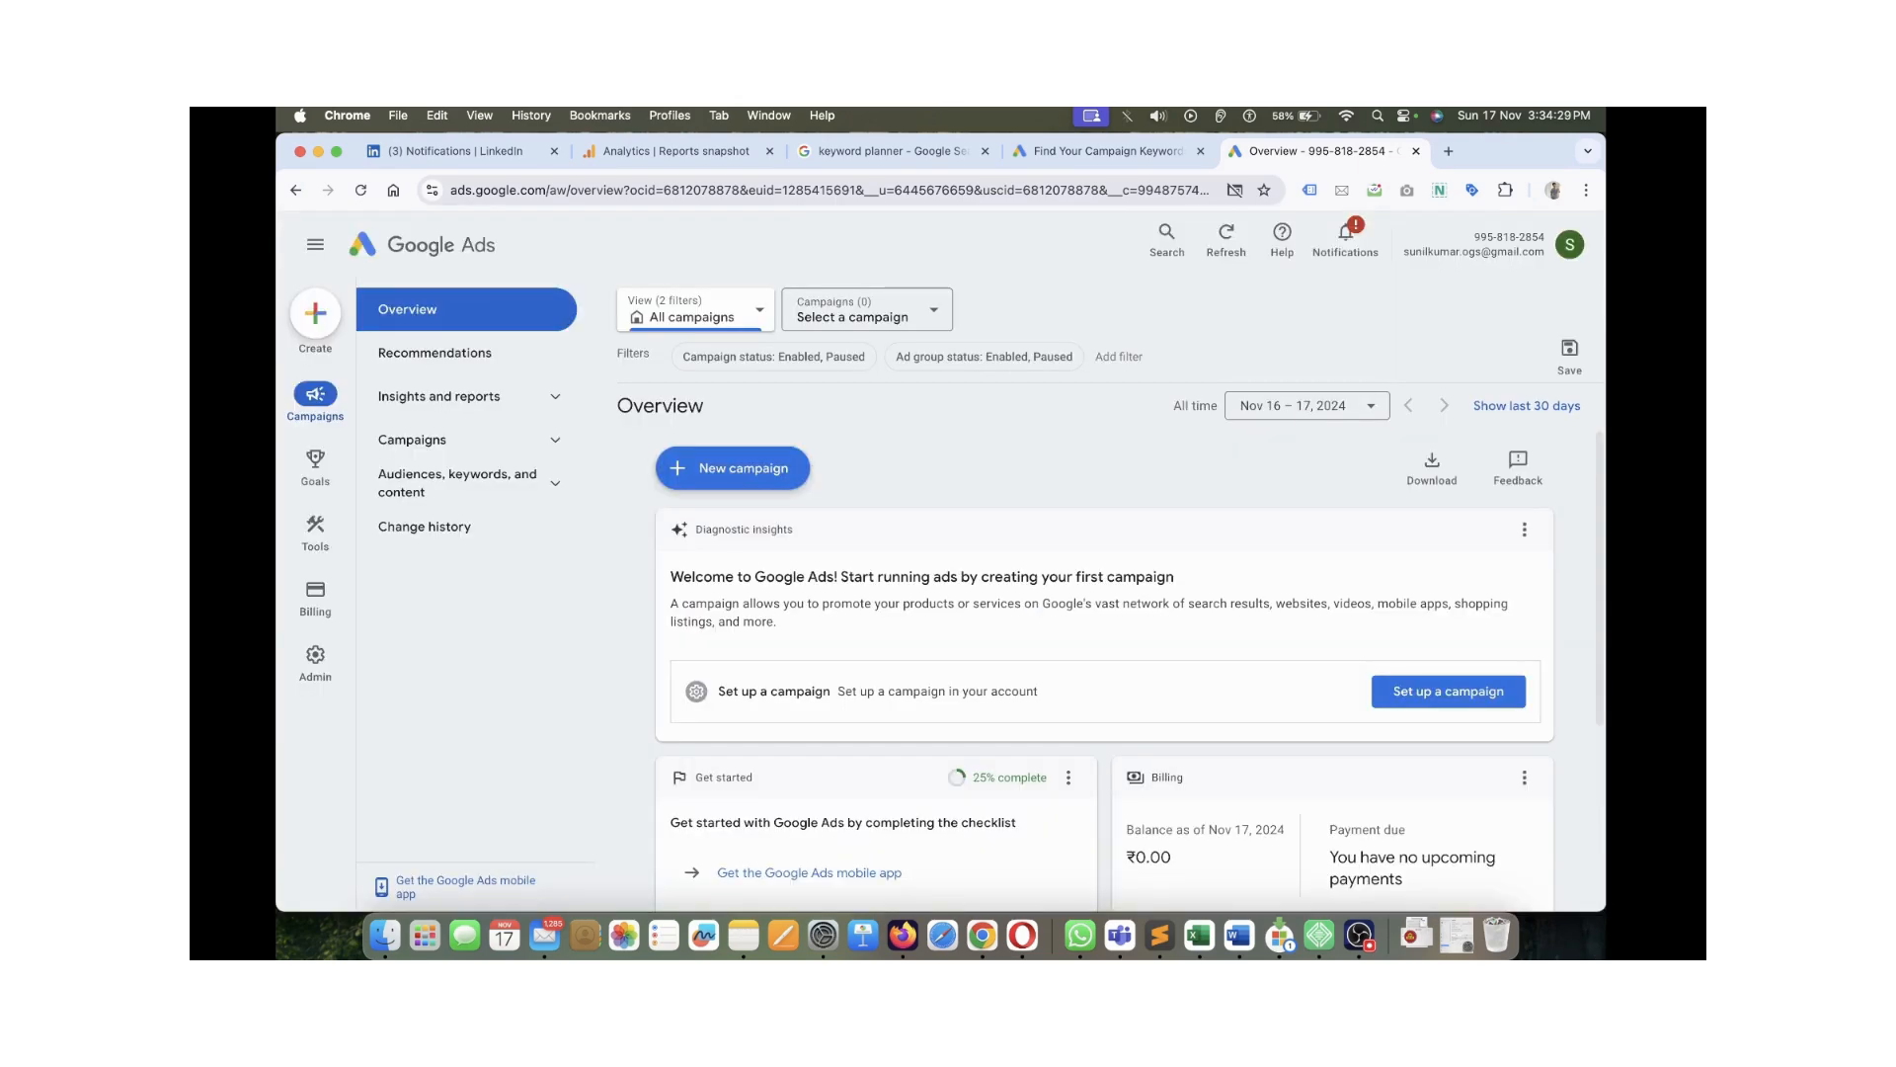
{"action": "left_click", "coordinate": [556, 440]}
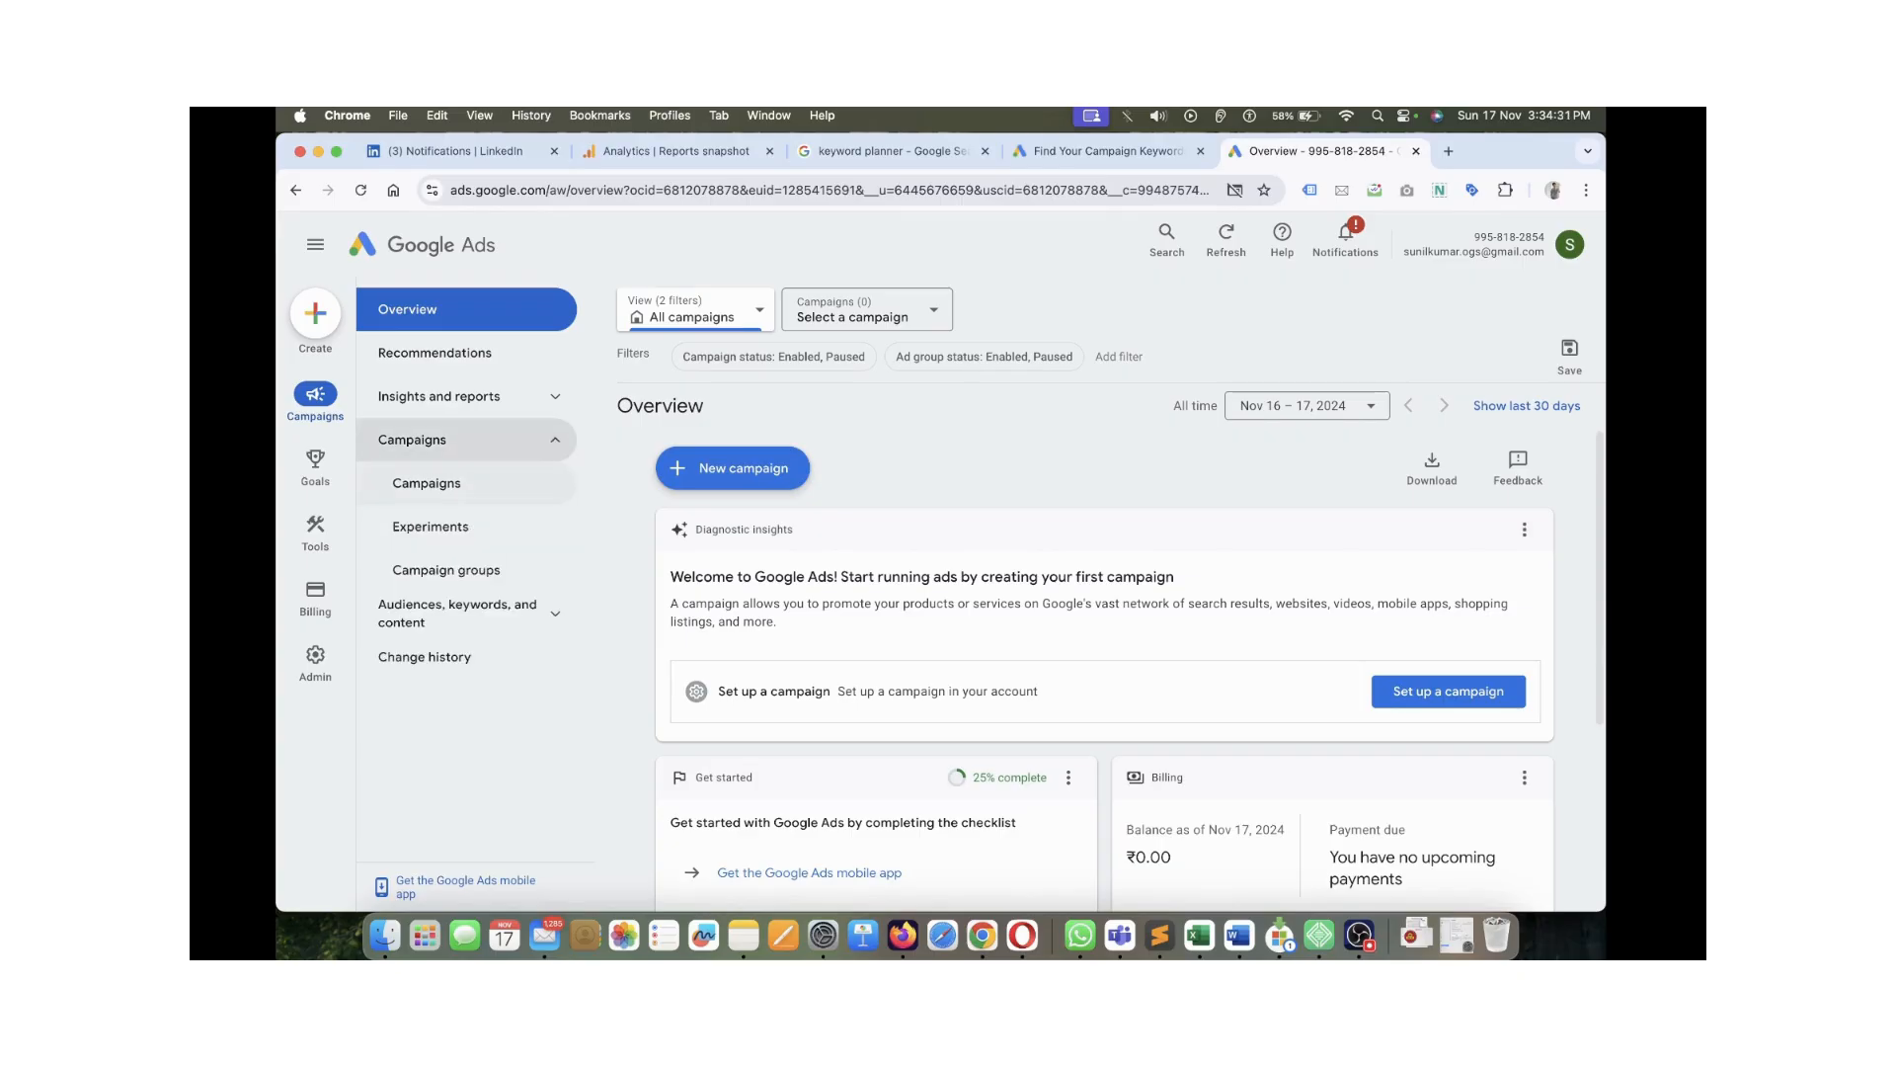
{"action": "left_click", "coordinate": [555, 614]}
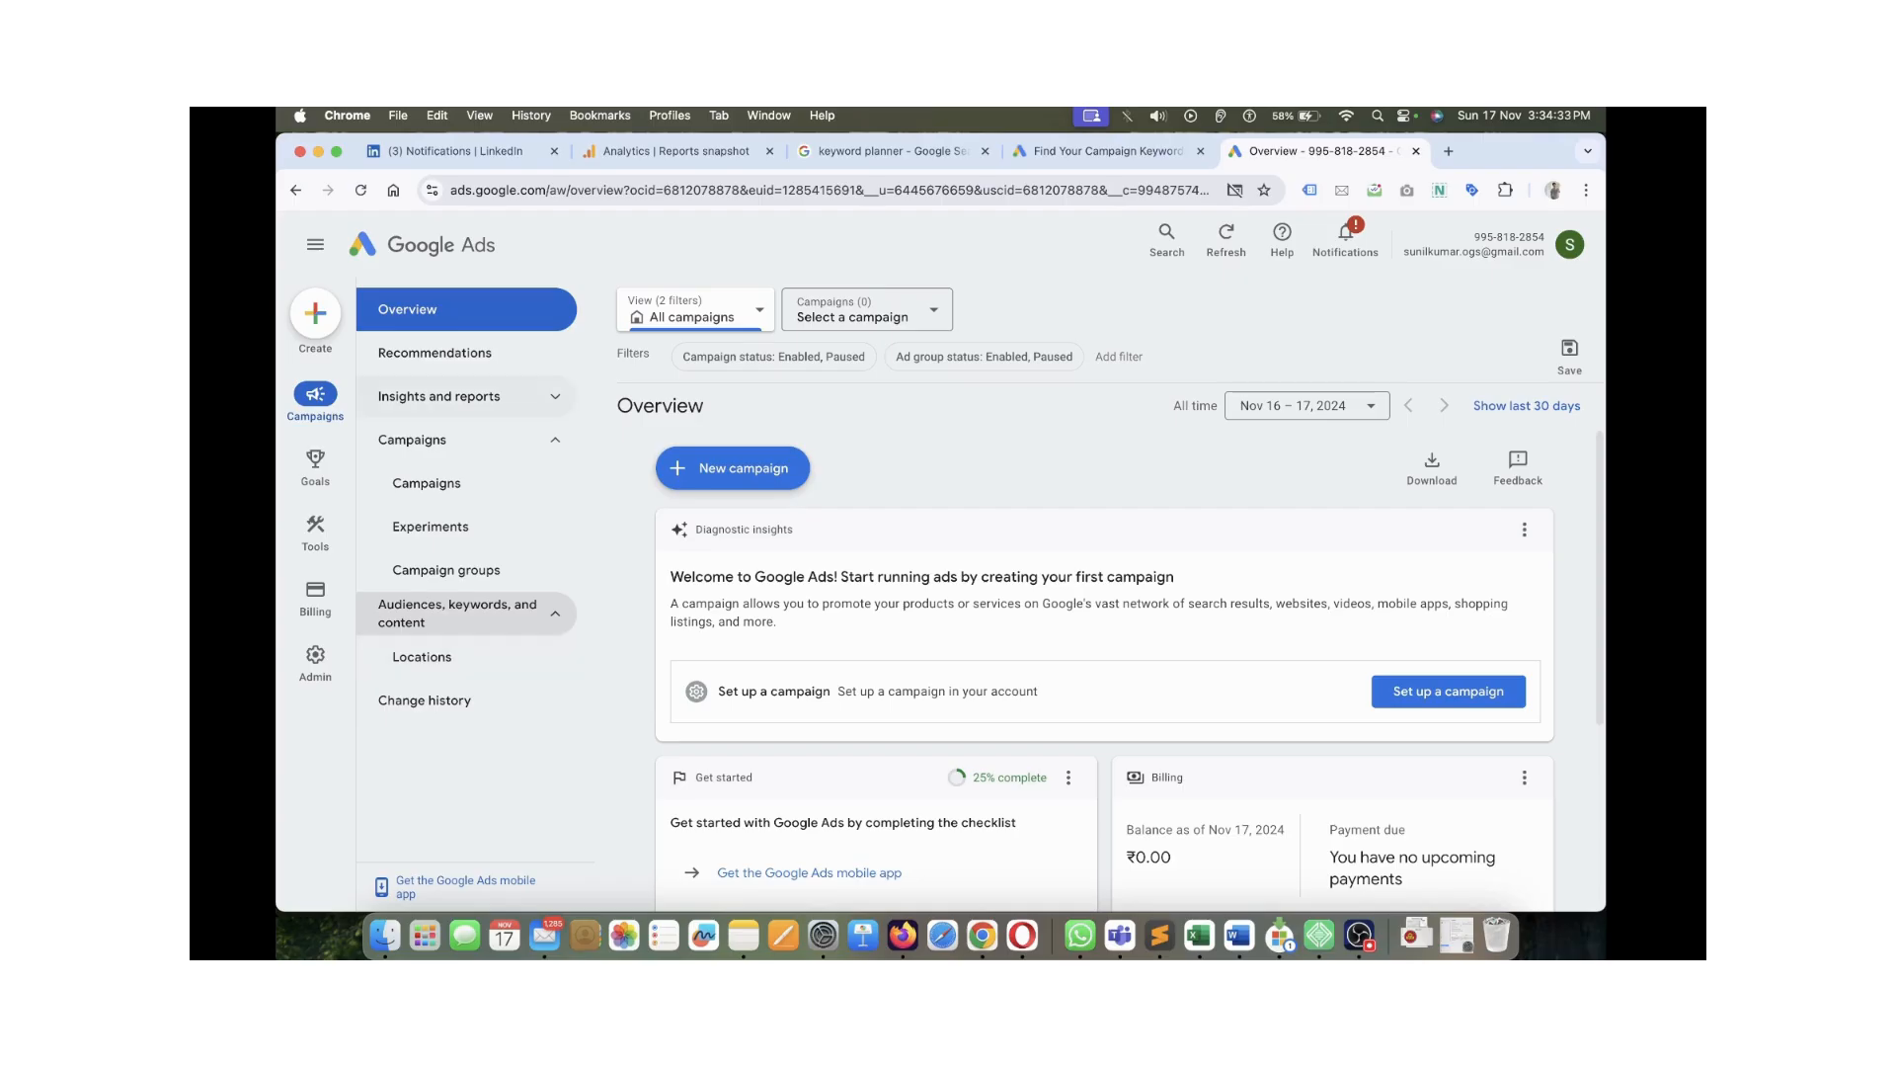
{"action": "left_click", "coordinate": [555, 396]}
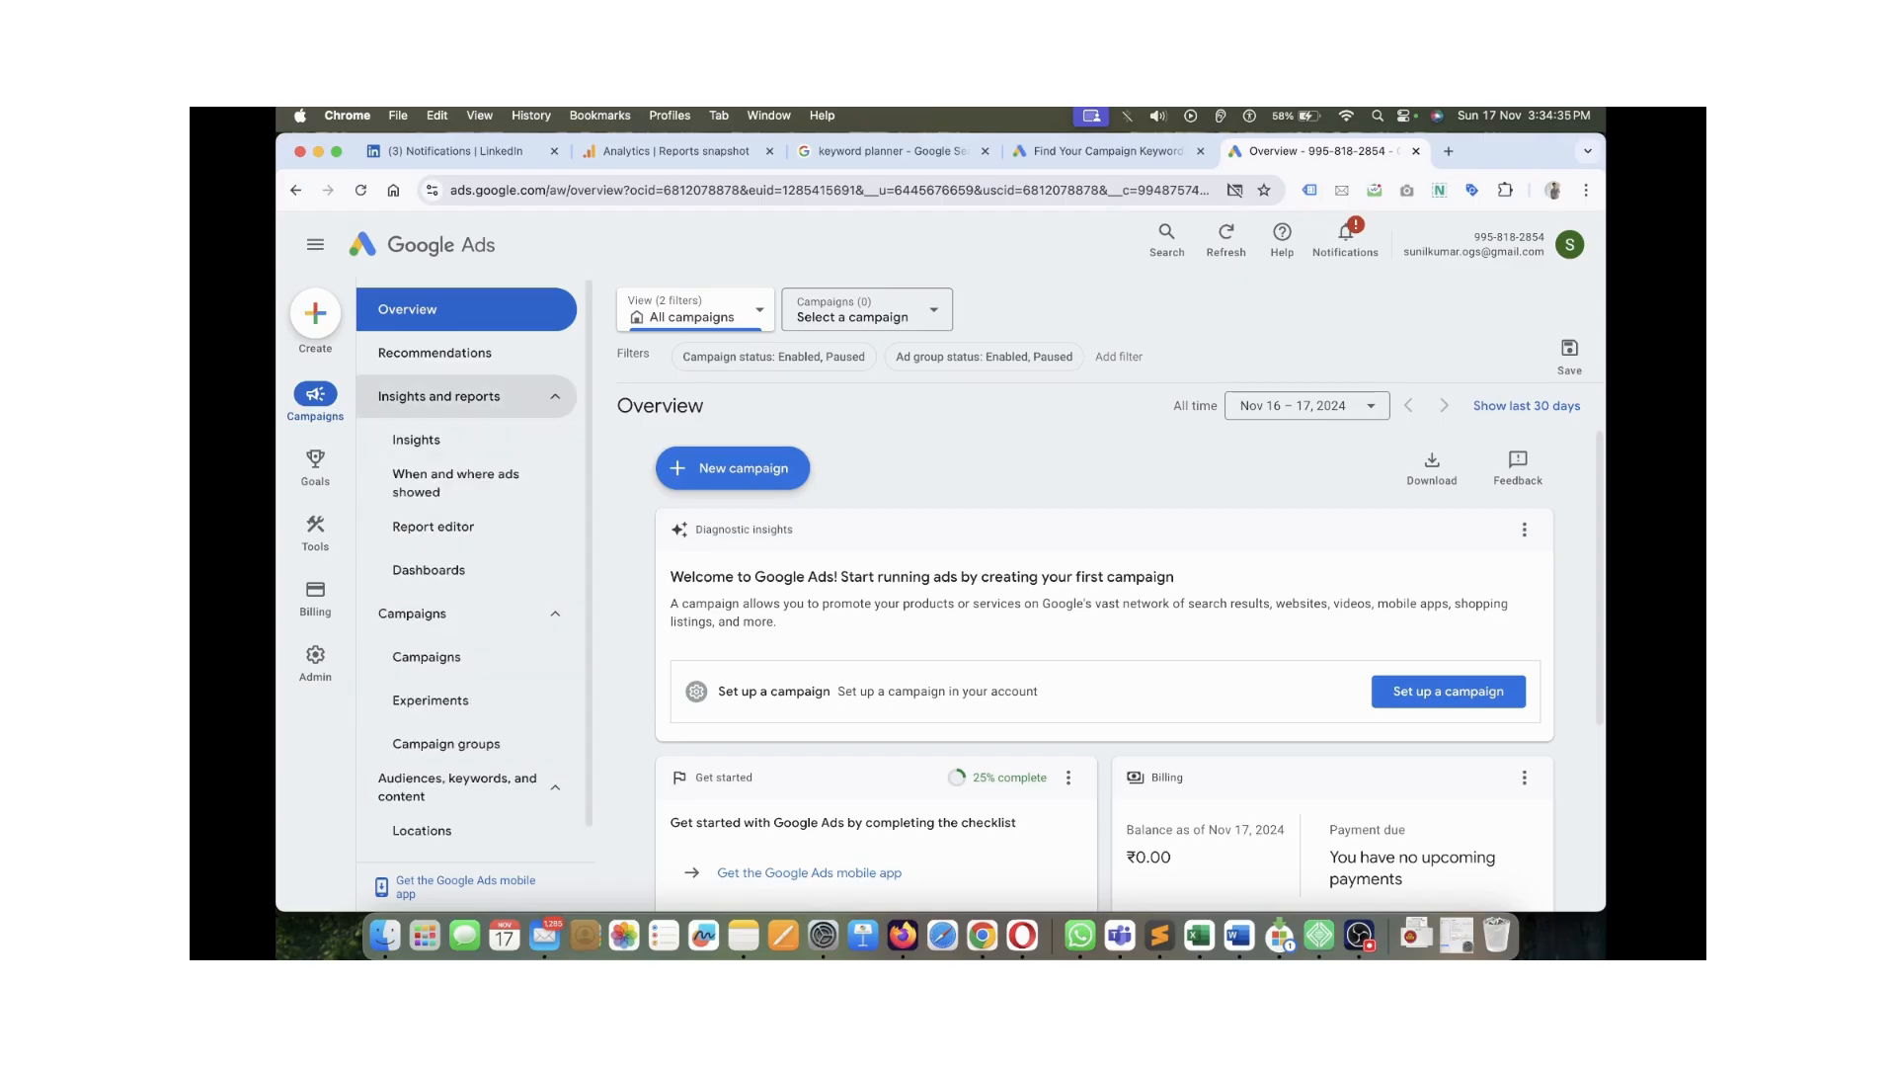
{"action": "left_click", "coordinate": [555, 396]}
{"action": "left_click", "coordinate": [555, 440]}
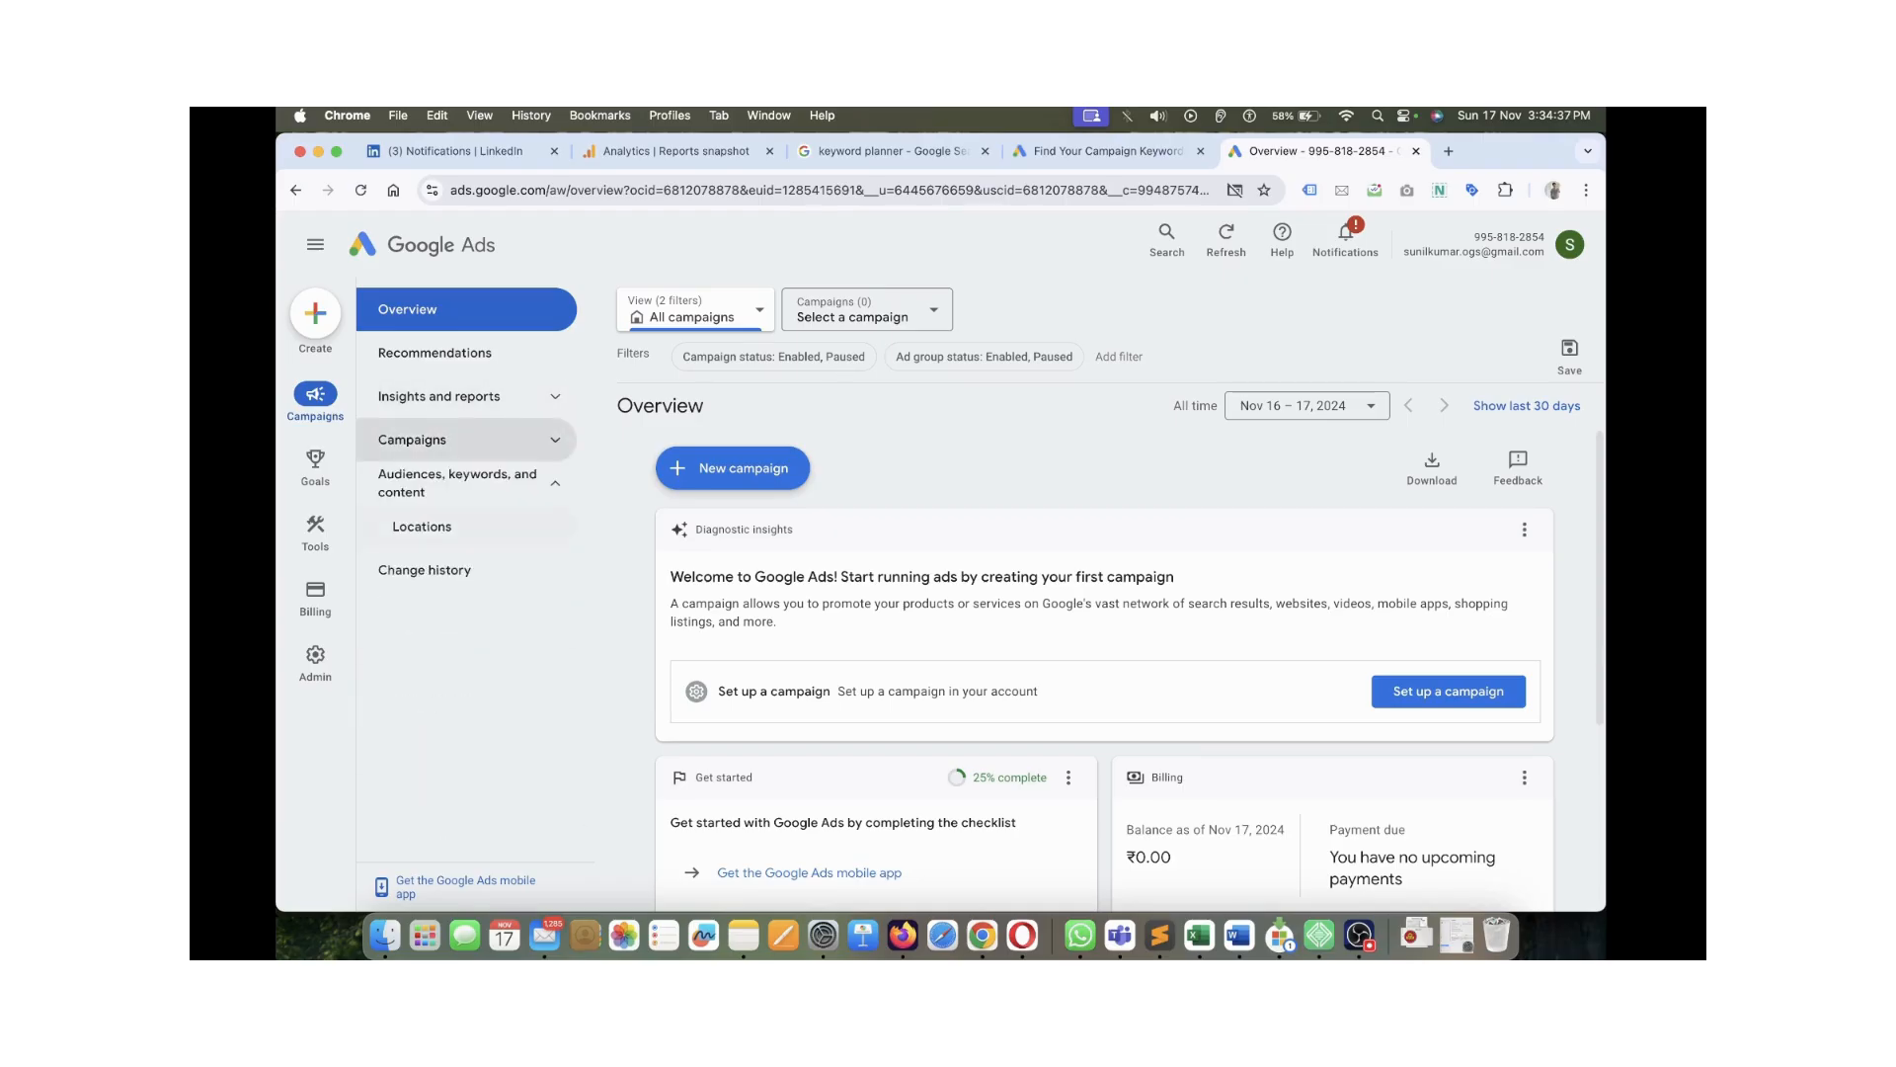
{"action": "left_click", "coordinate": [555, 483]}
{"action": "left_click", "coordinate": [555, 440]}
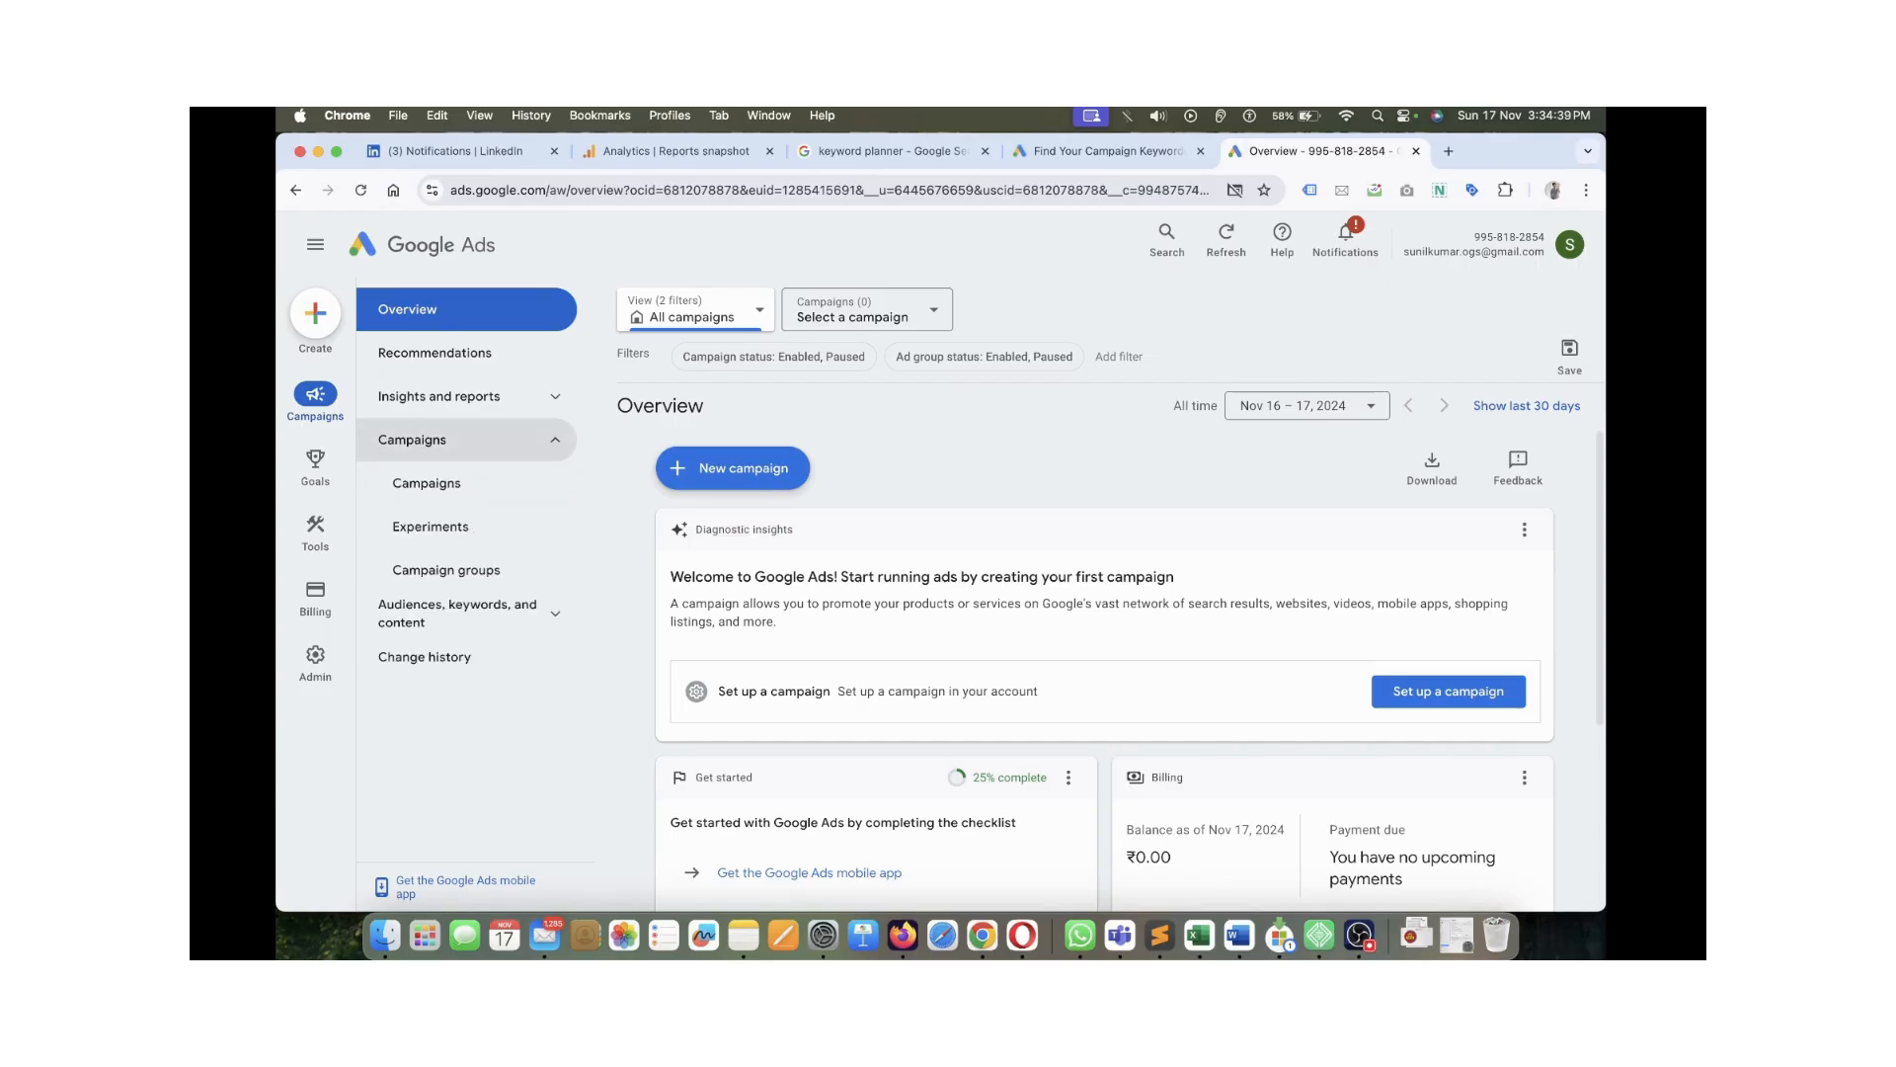
{"action": "left_click", "coordinate": [555, 440]}
{"action": "left_click", "coordinate": [555, 396]}
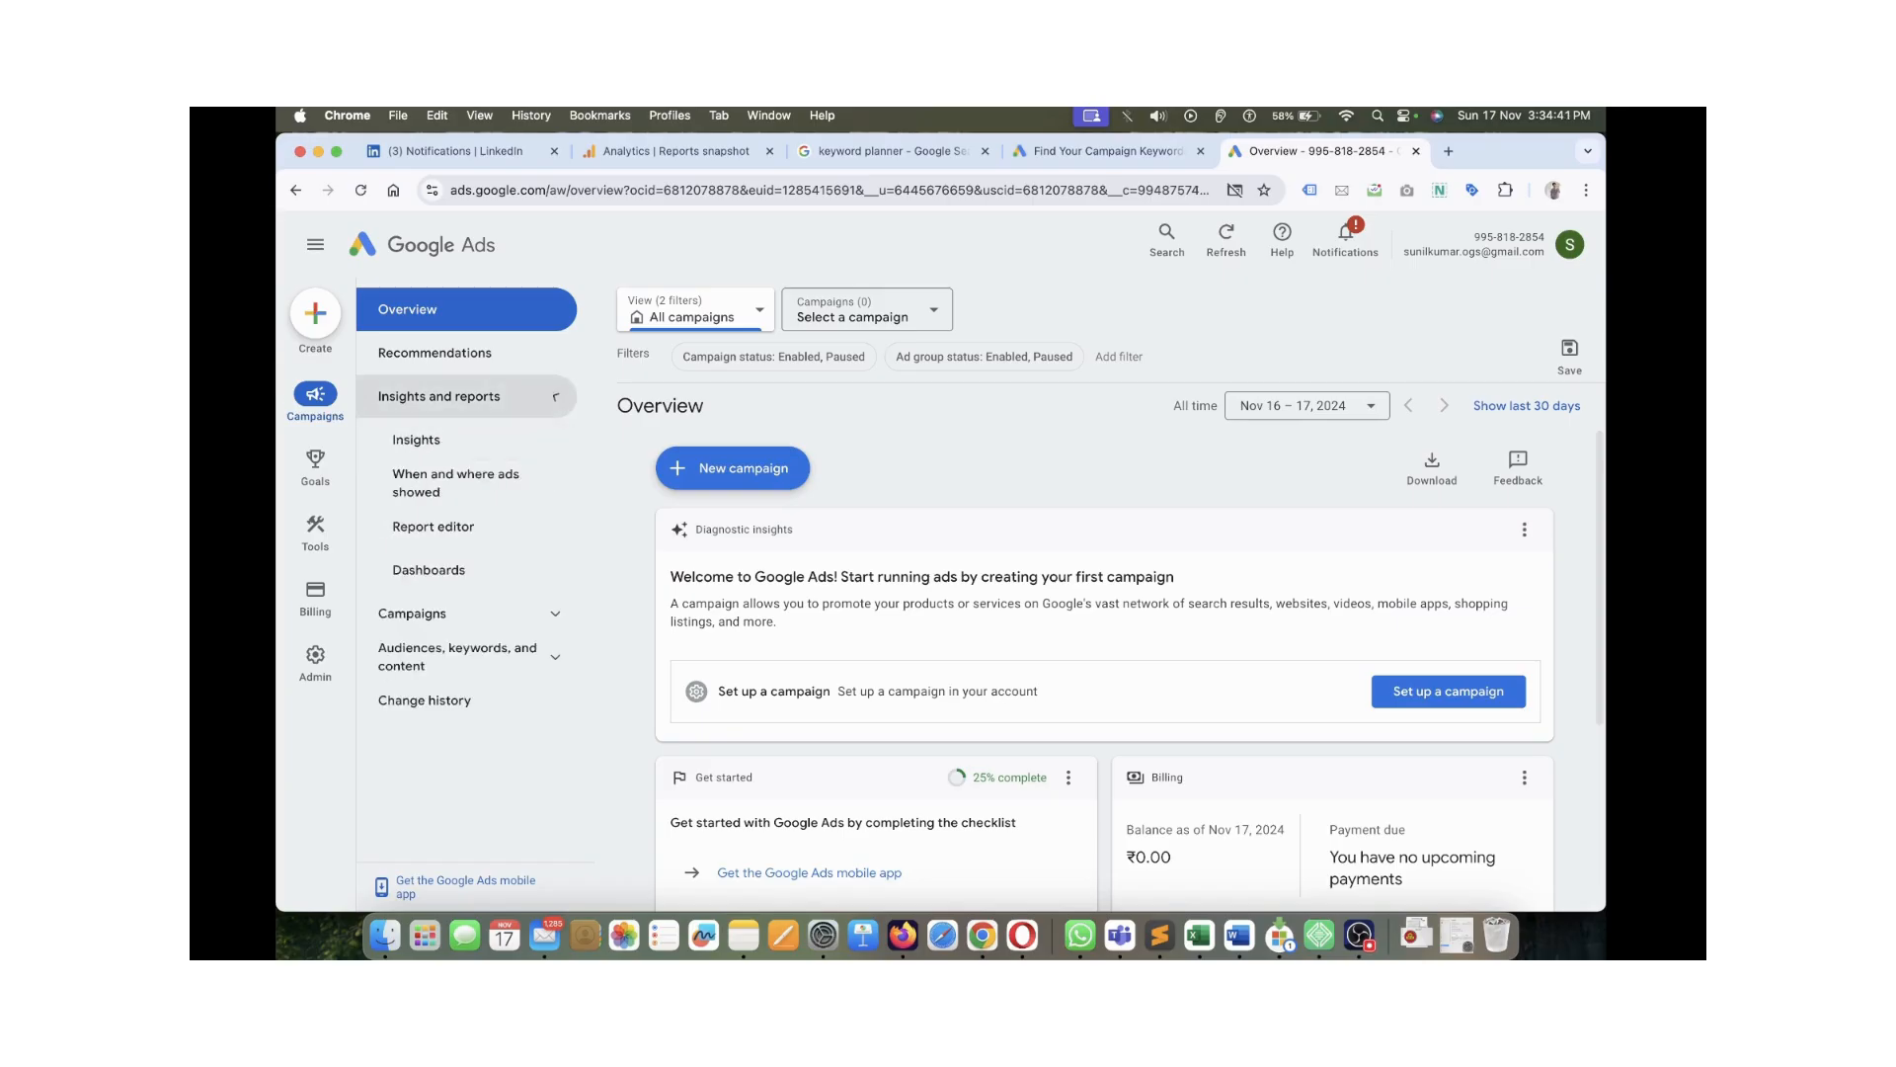
{"action": "left_click", "coordinate": [555, 396]}
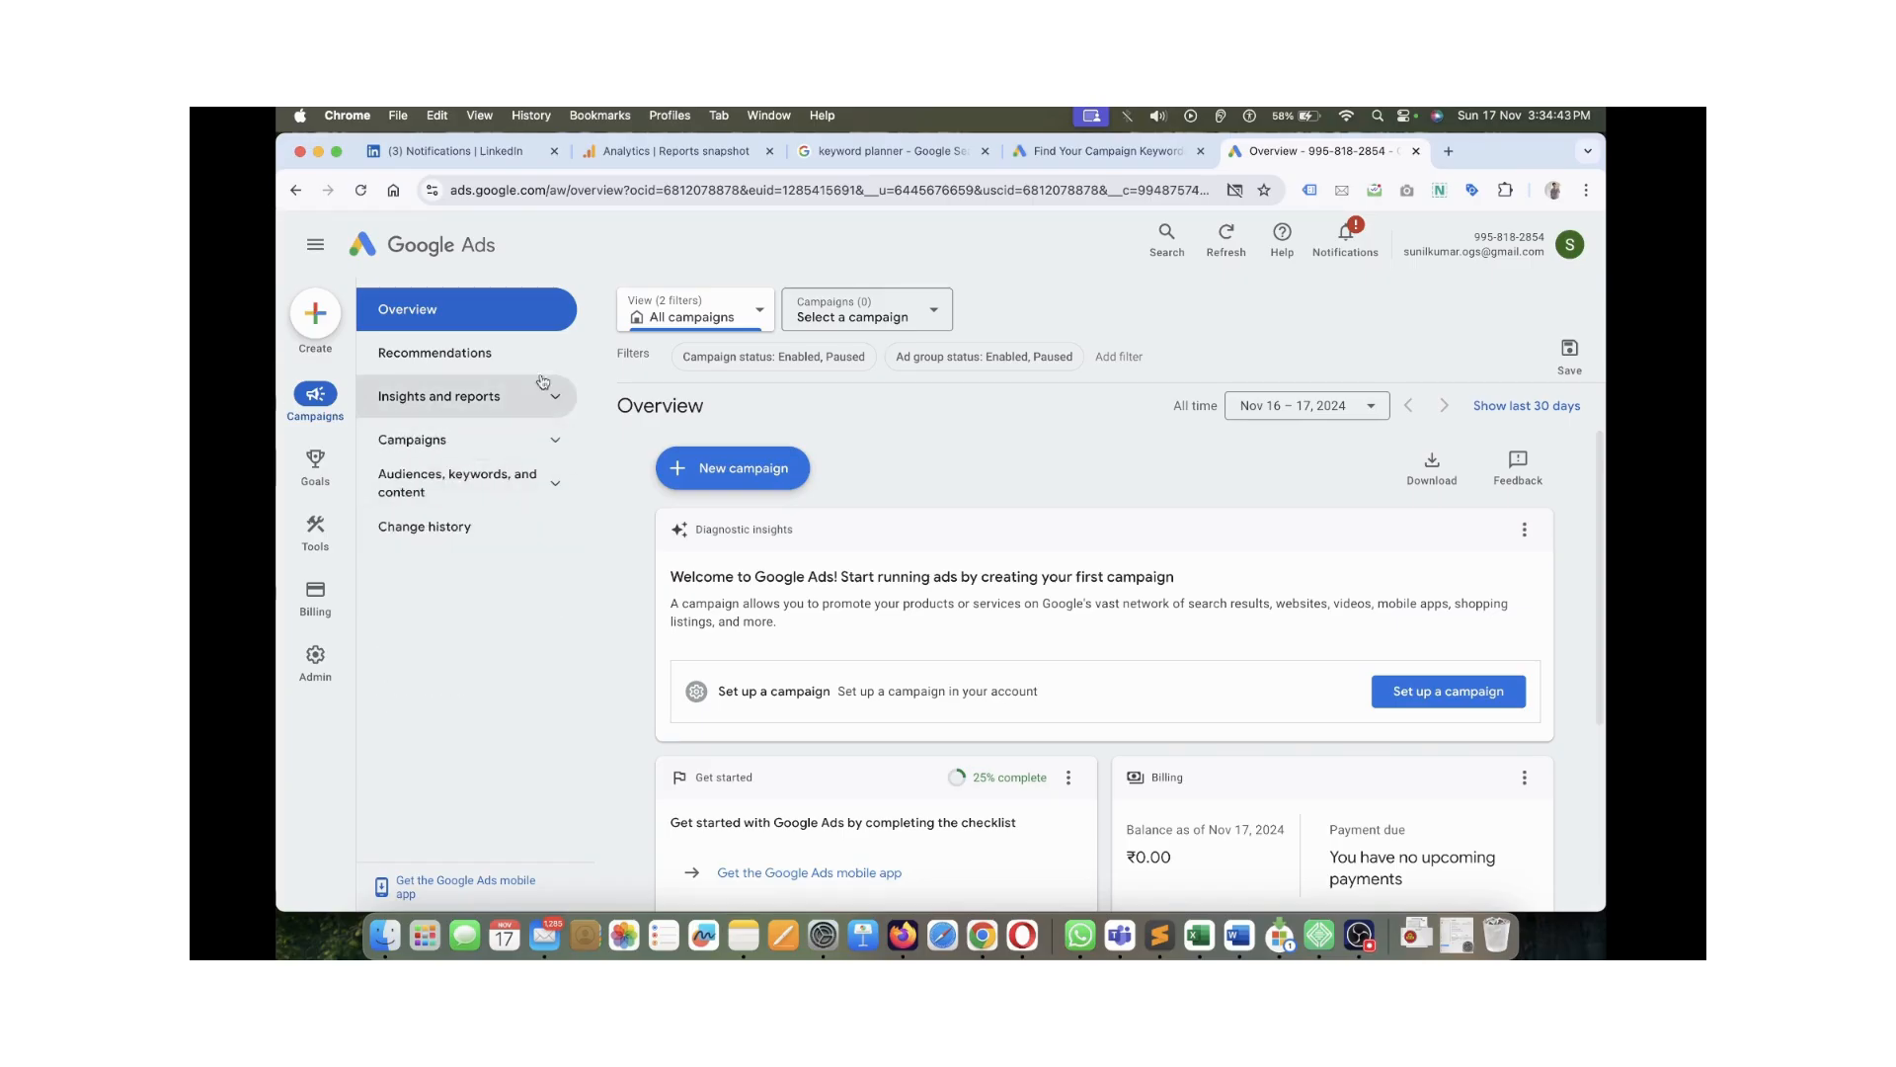
Expand Planning under Tools in the left rail
{"action": "scroll", "coordinate": [1103, 593], "scroll_direction": "down", "scroll_amount": 3}
{"action": "scroll", "coordinate": [1104, 592], "scroll_direction": "up", "scroll_amount": 3}
{"action": "mouse_move", "coordinate": [316, 468]}
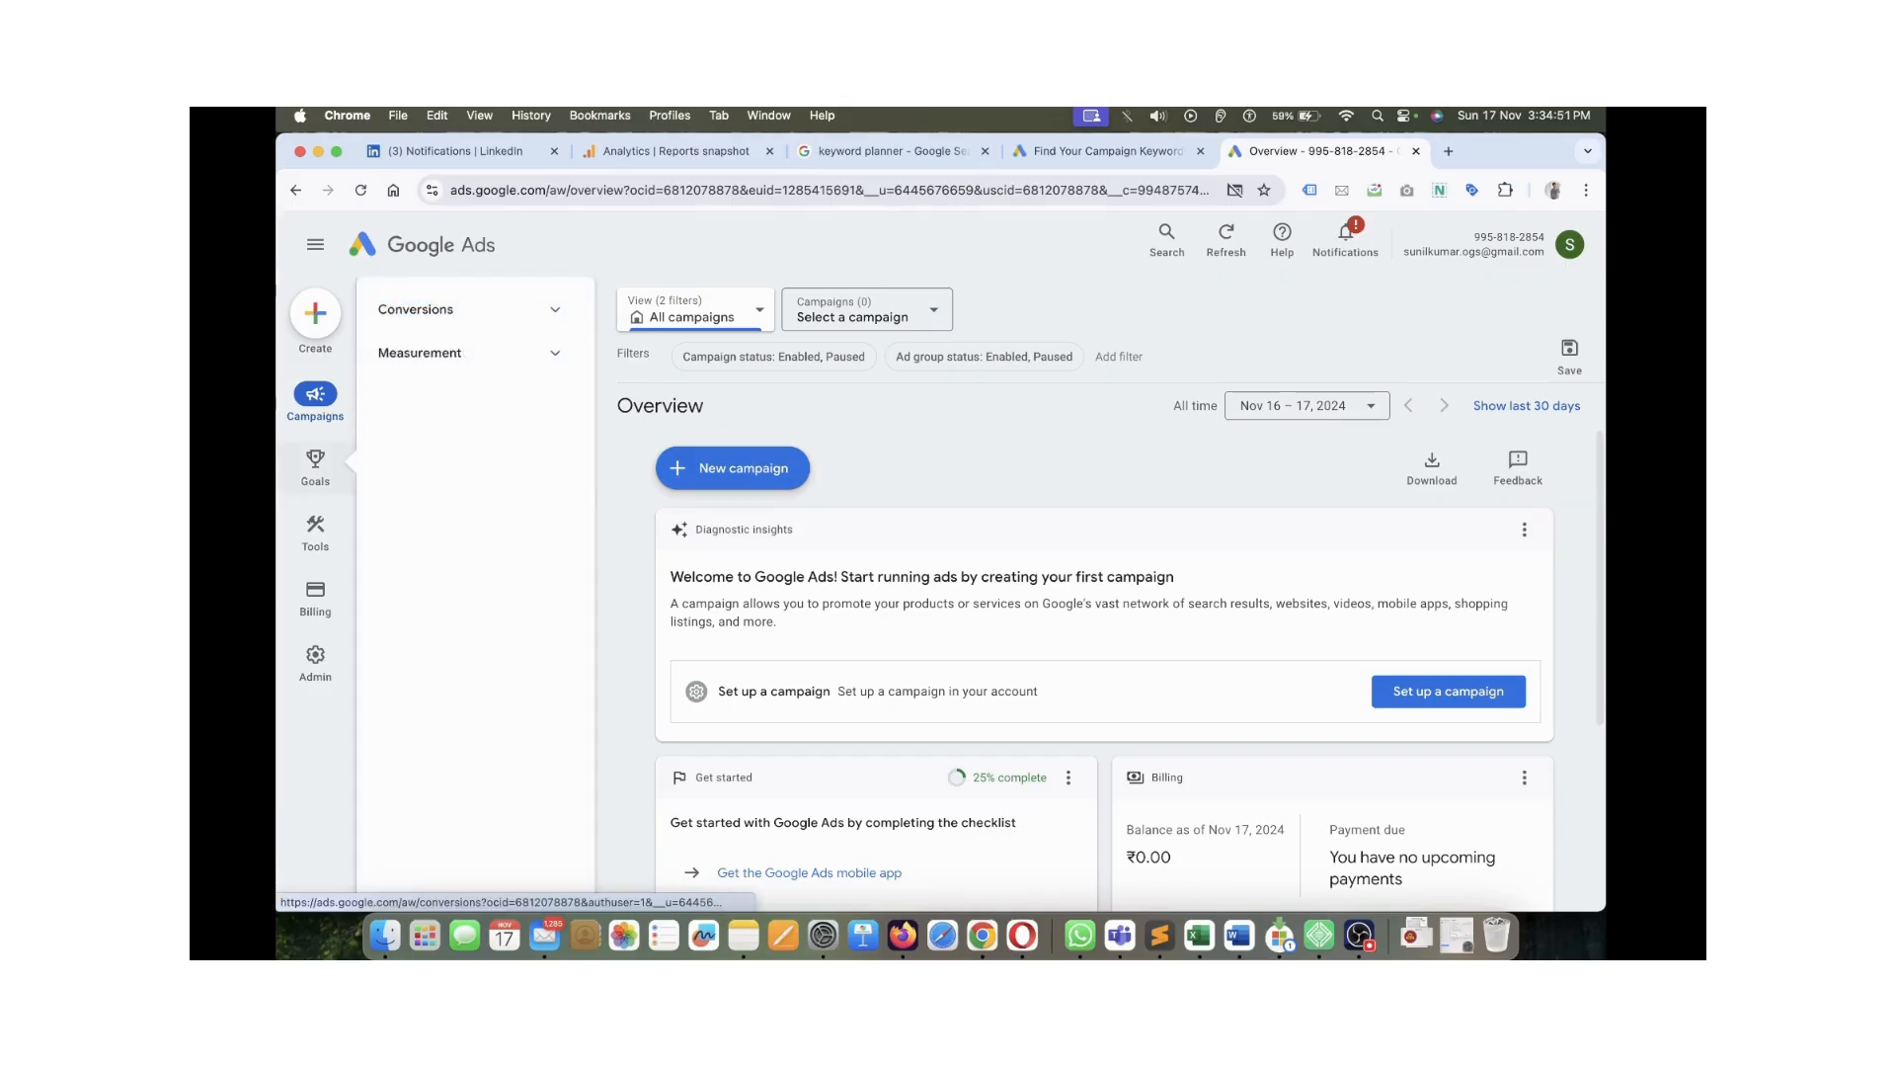
{"action": "mouse_move", "coordinate": [315, 531]}
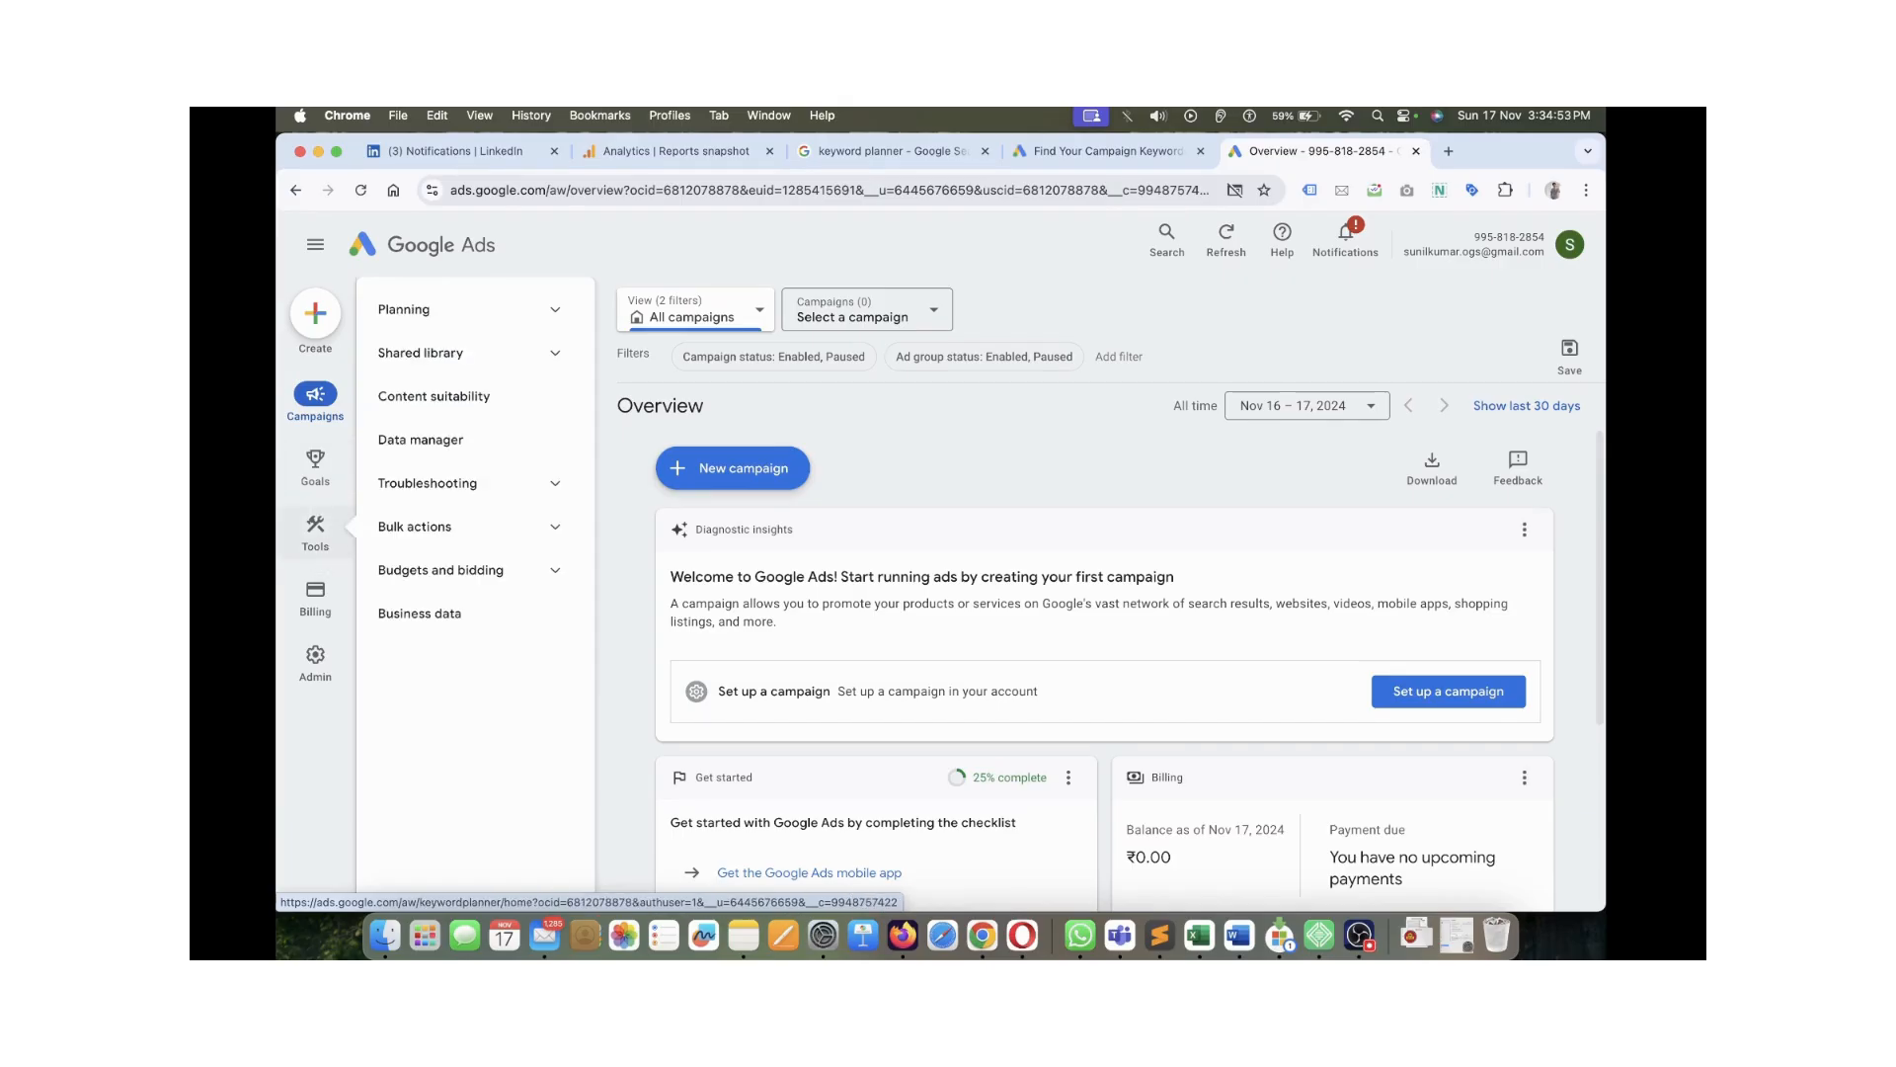
{"action": "left_click", "coordinate": [556, 309]}
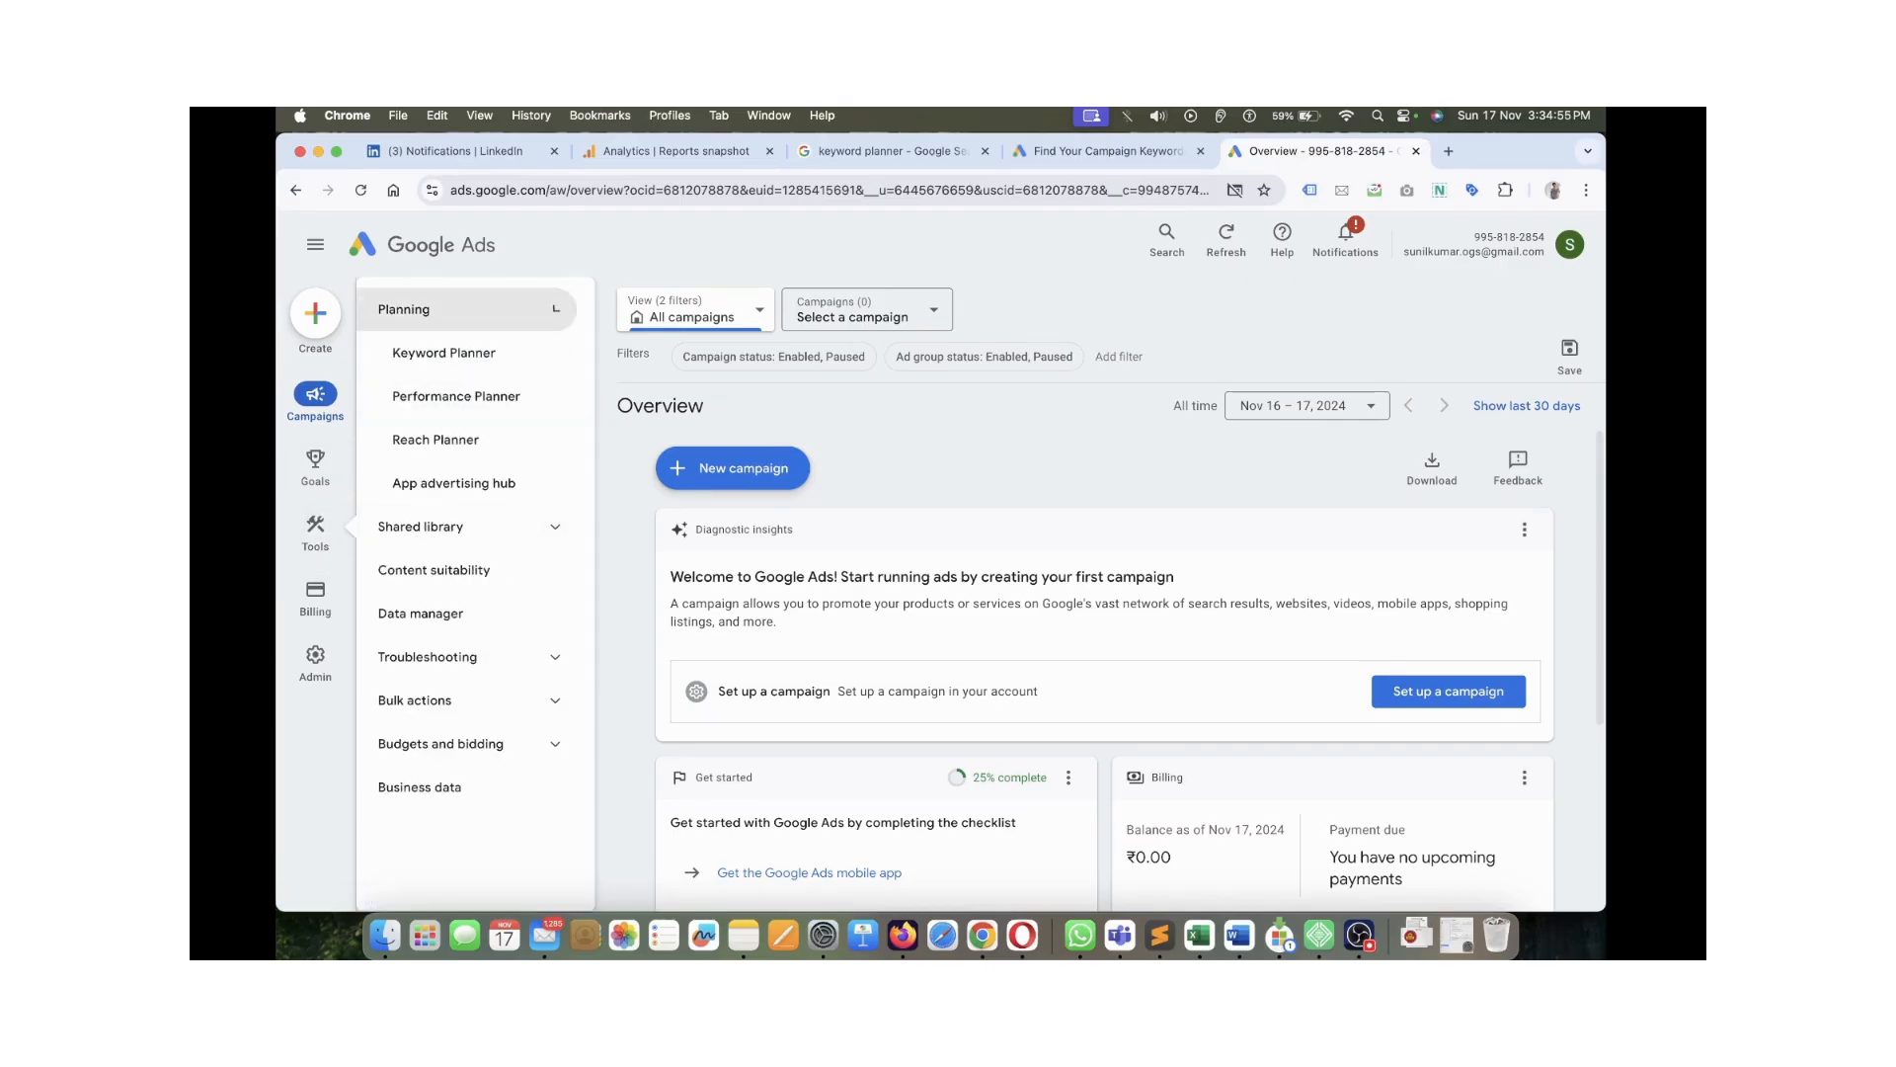
Open Keyword Planner, dismiss its updates announcement with Got it, and open a new browser tab
{"action": "left_click", "coordinate": [444, 353]}
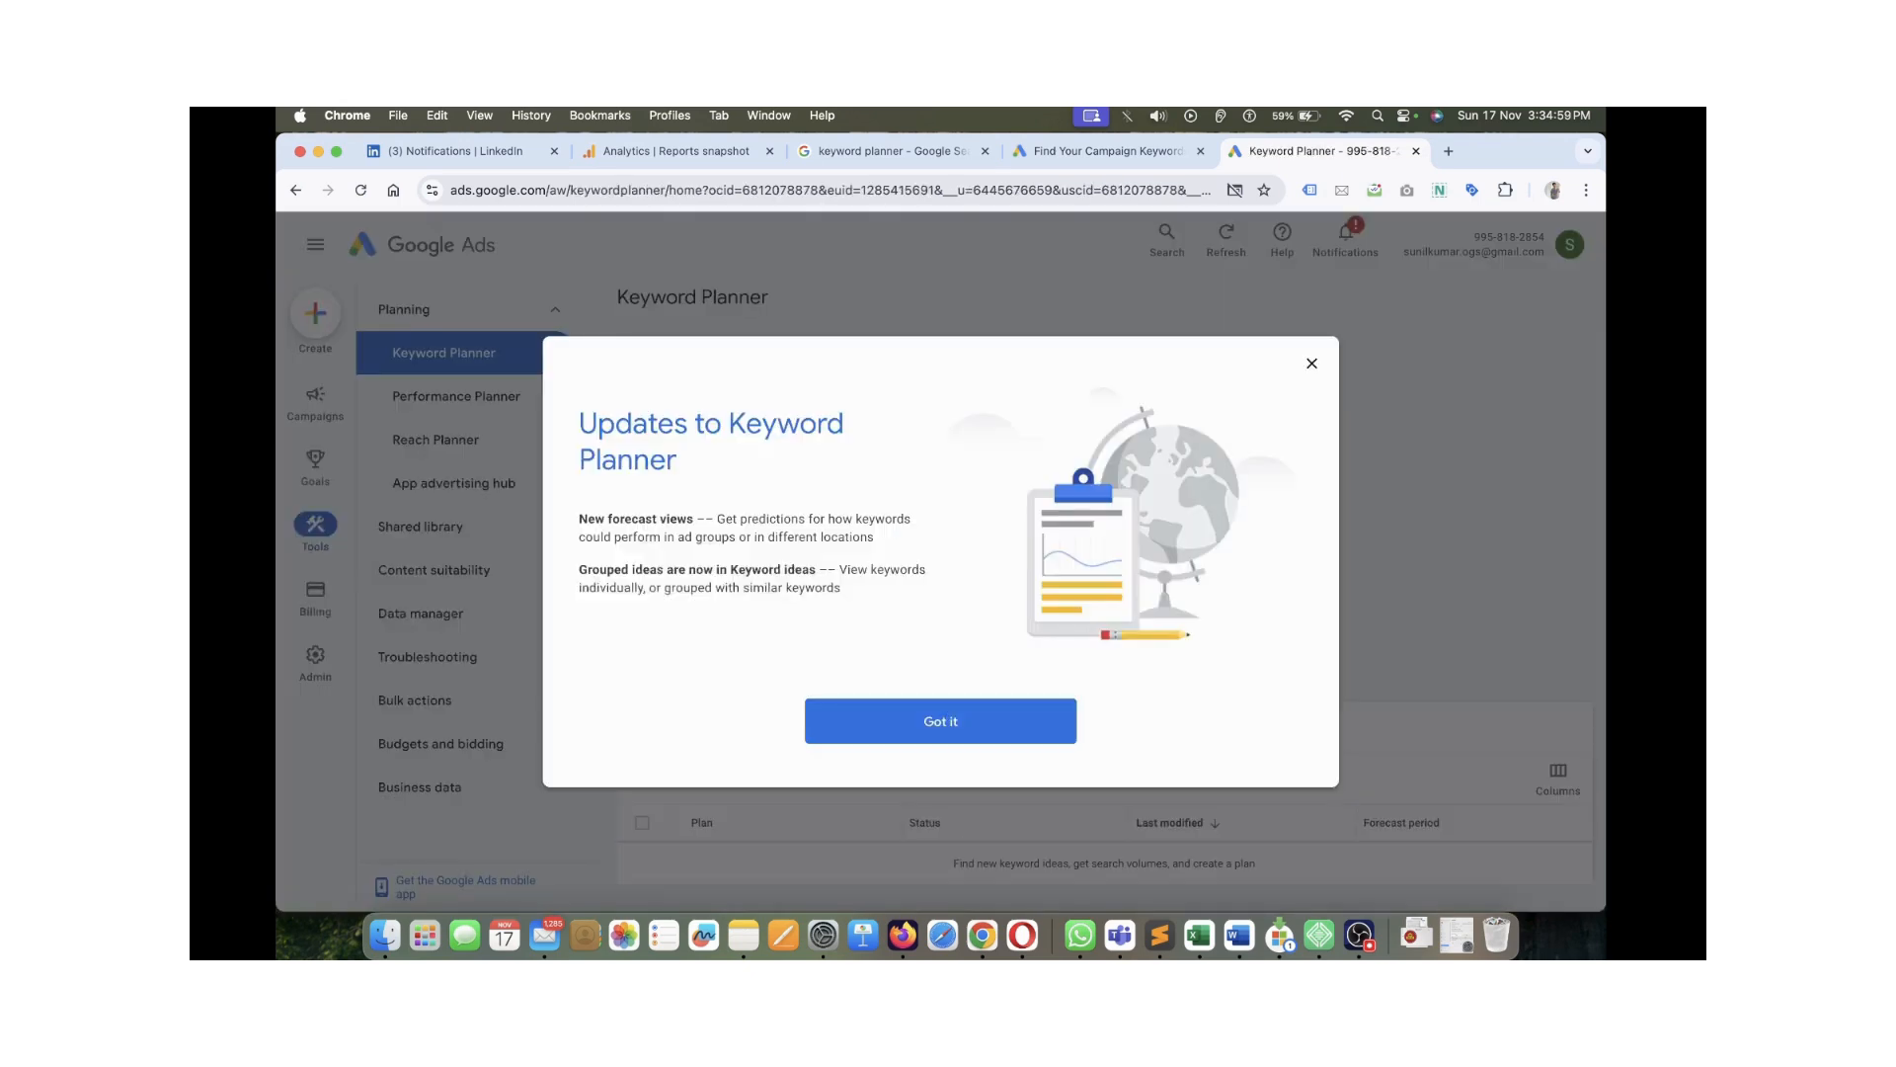
{"action": "left_click", "coordinate": [940, 722]}
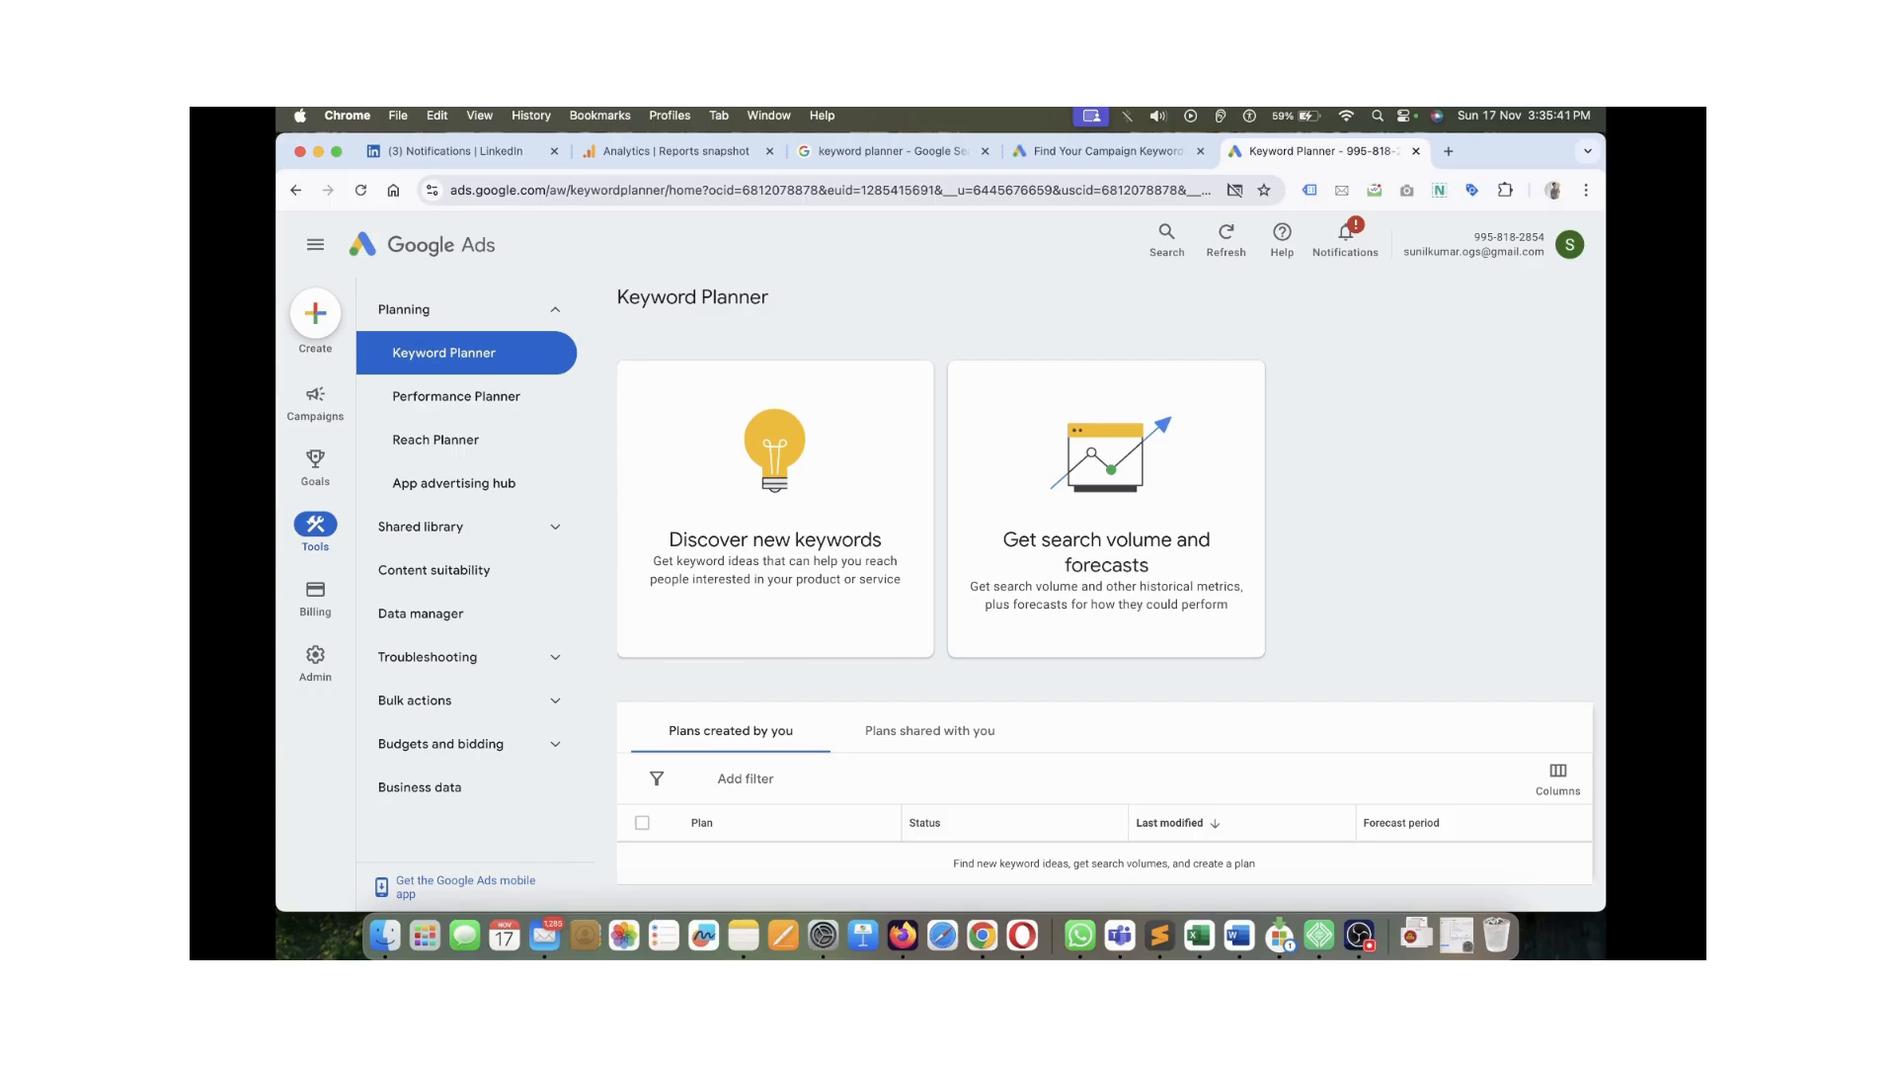
{"action": "scroll", "coordinate": [1104, 610], "scroll_direction": "down", "scroll_amount": 3}
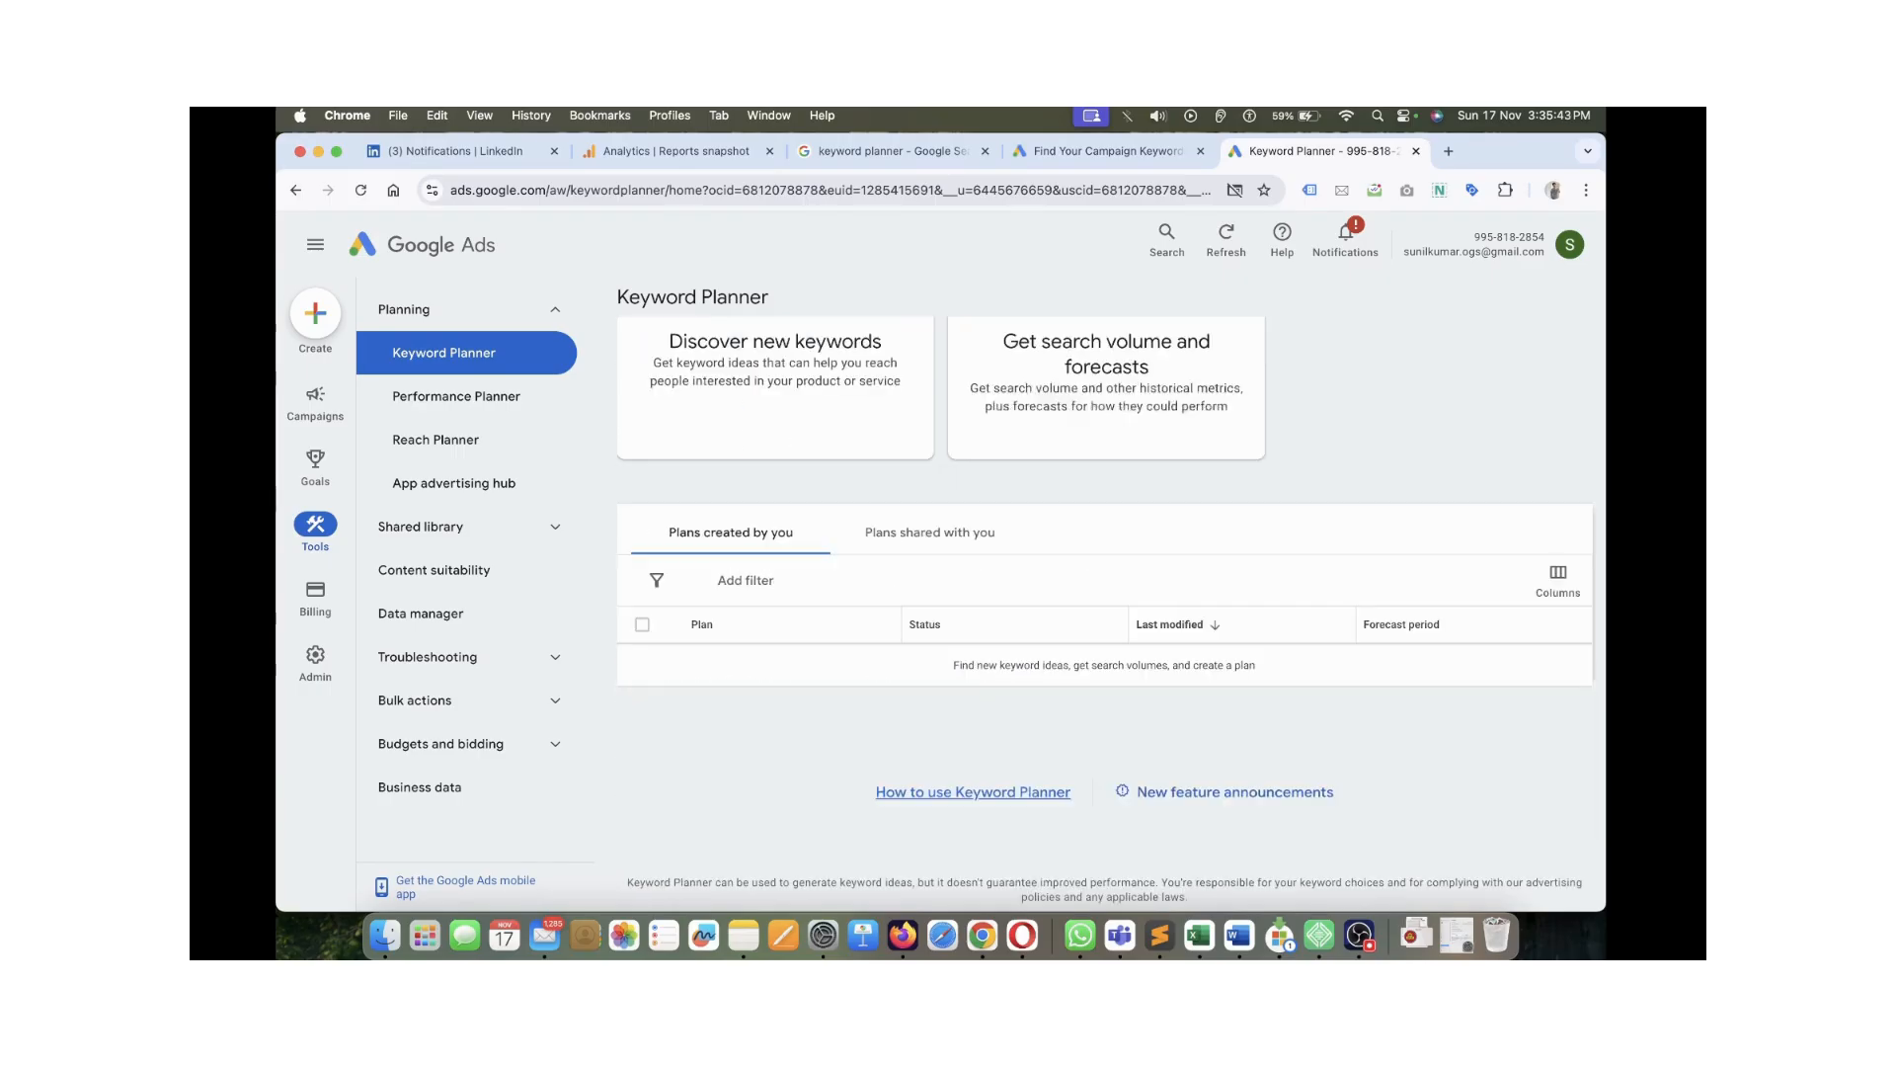
{"action": "scroll", "coordinate": [1105, 610], "scroll_direction": "up", "scroll_amount": 3}
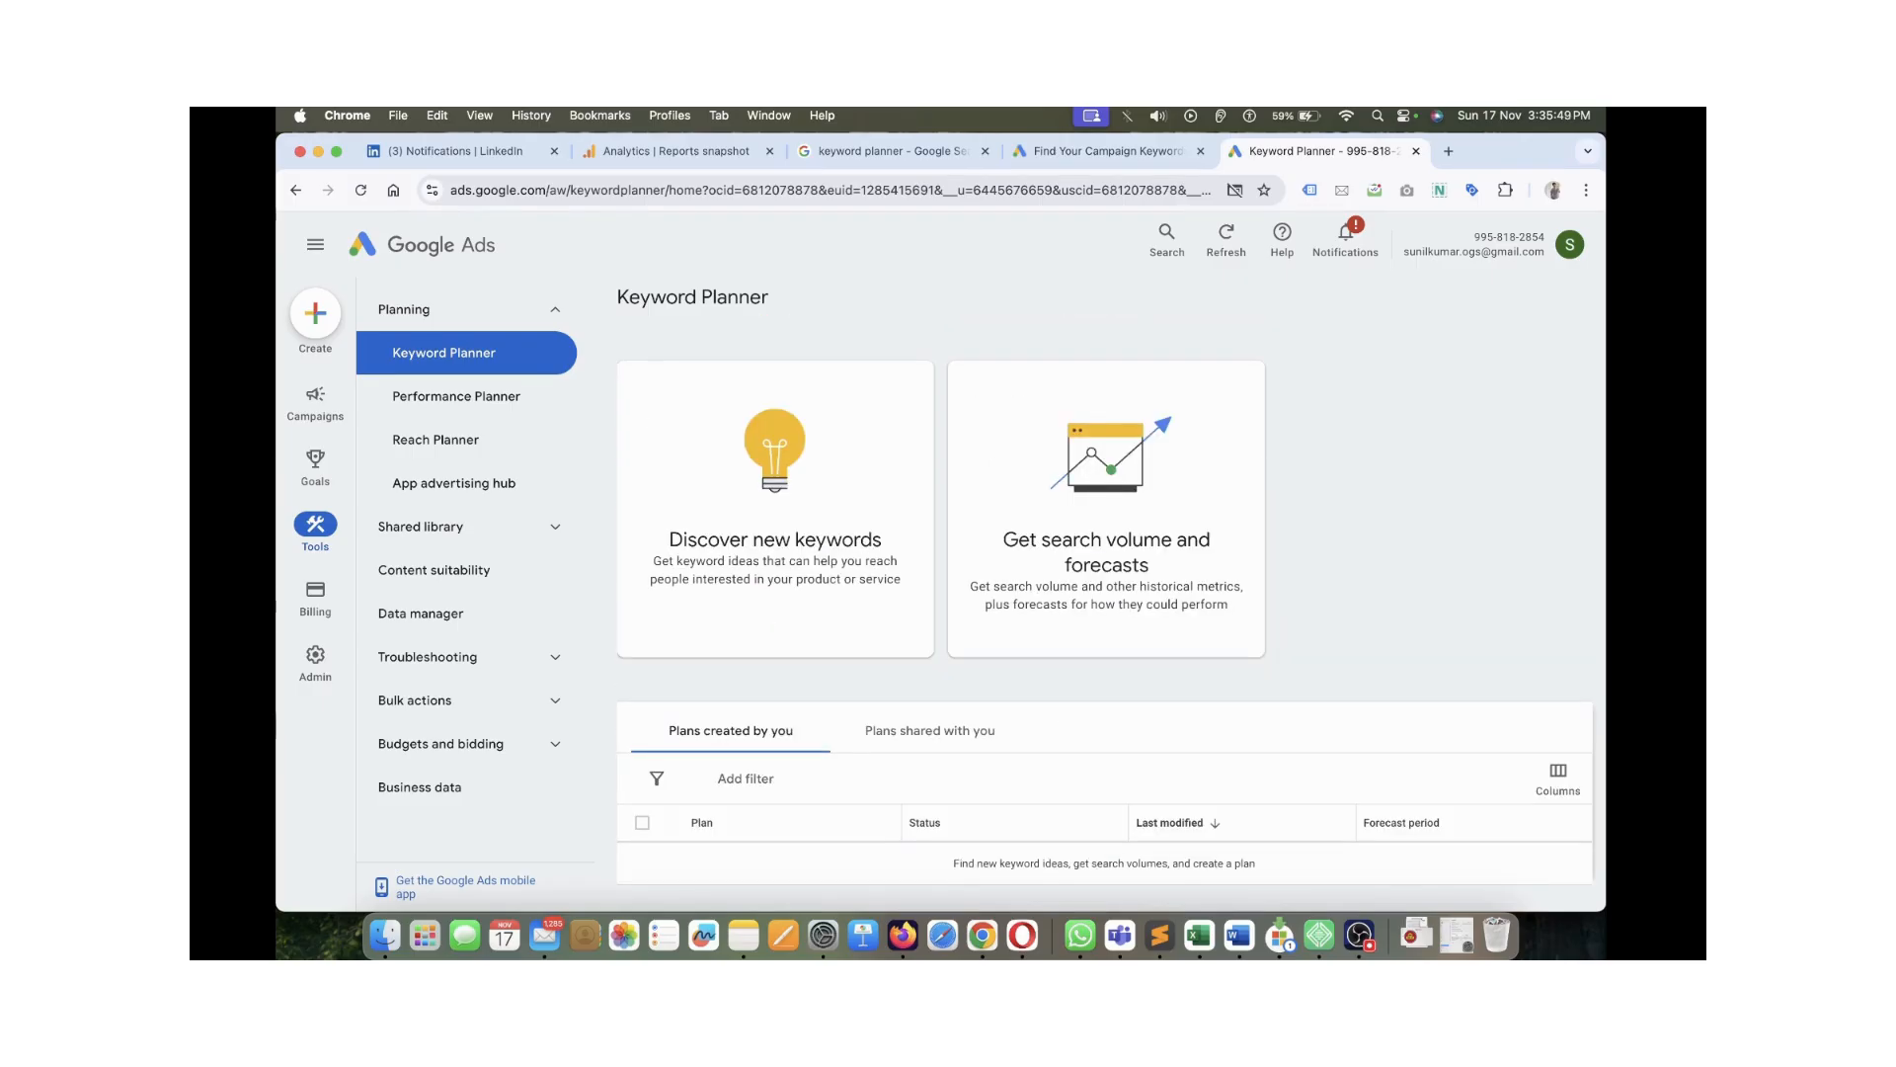
{"action": "left_click", "coordinate": [1449, 152]}
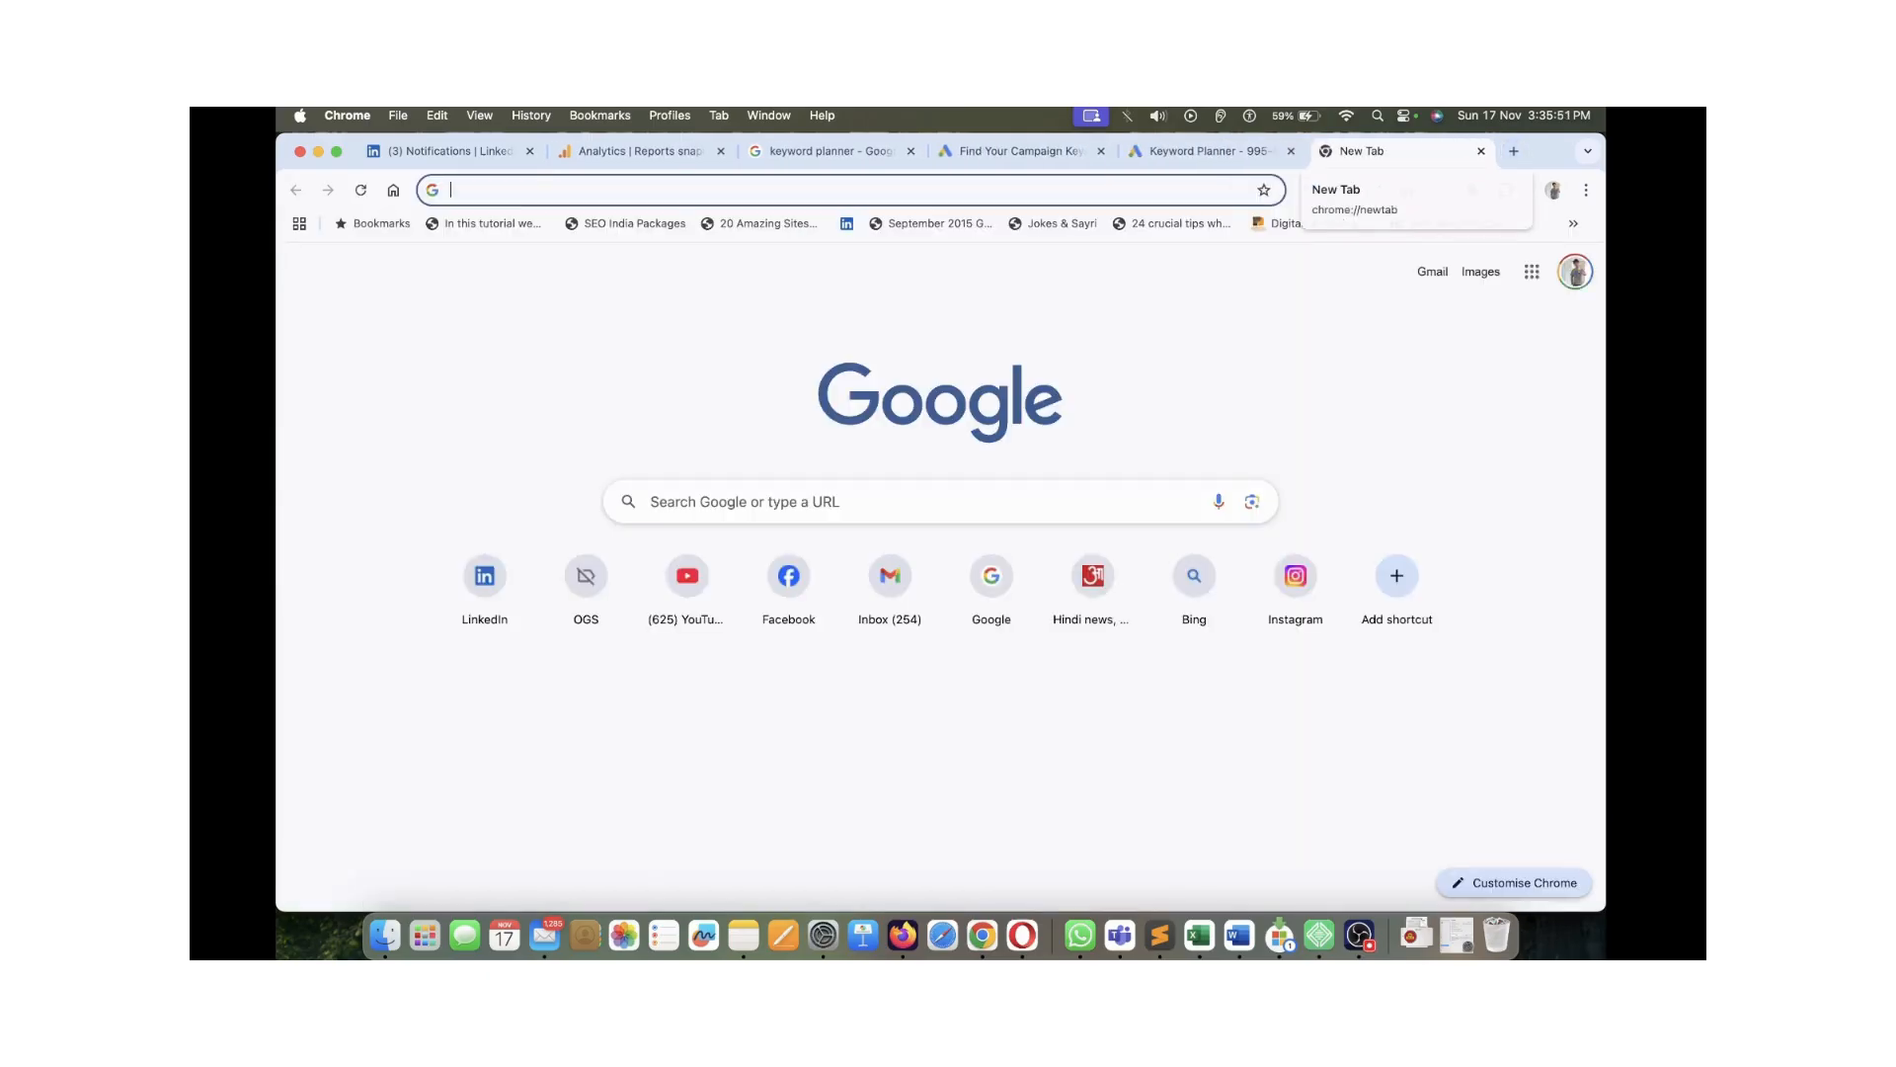
Search Google for 'real estate company' and open the 446 Real Estate Companies result
{"action": "type", "text": "rea"}
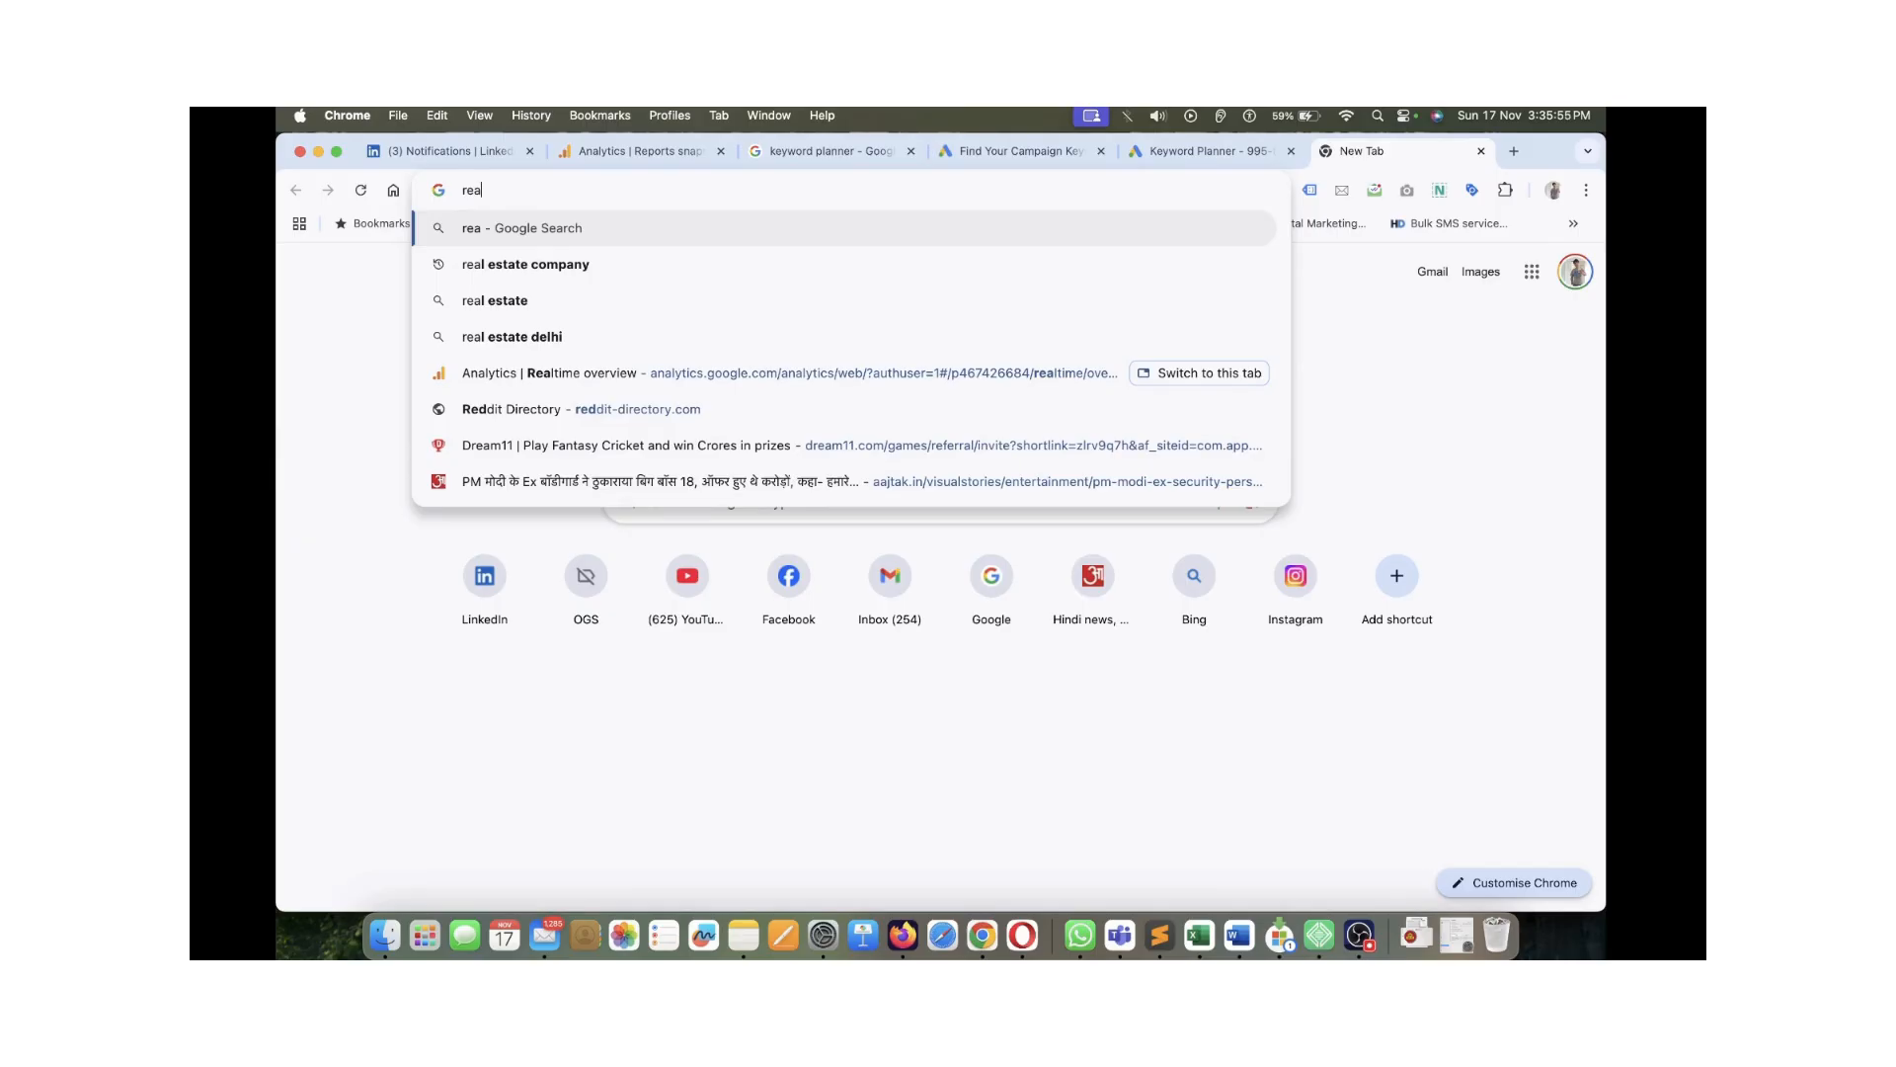
{"action": "key", "text": "Down"}
{"action": "key", "text": "Return"}
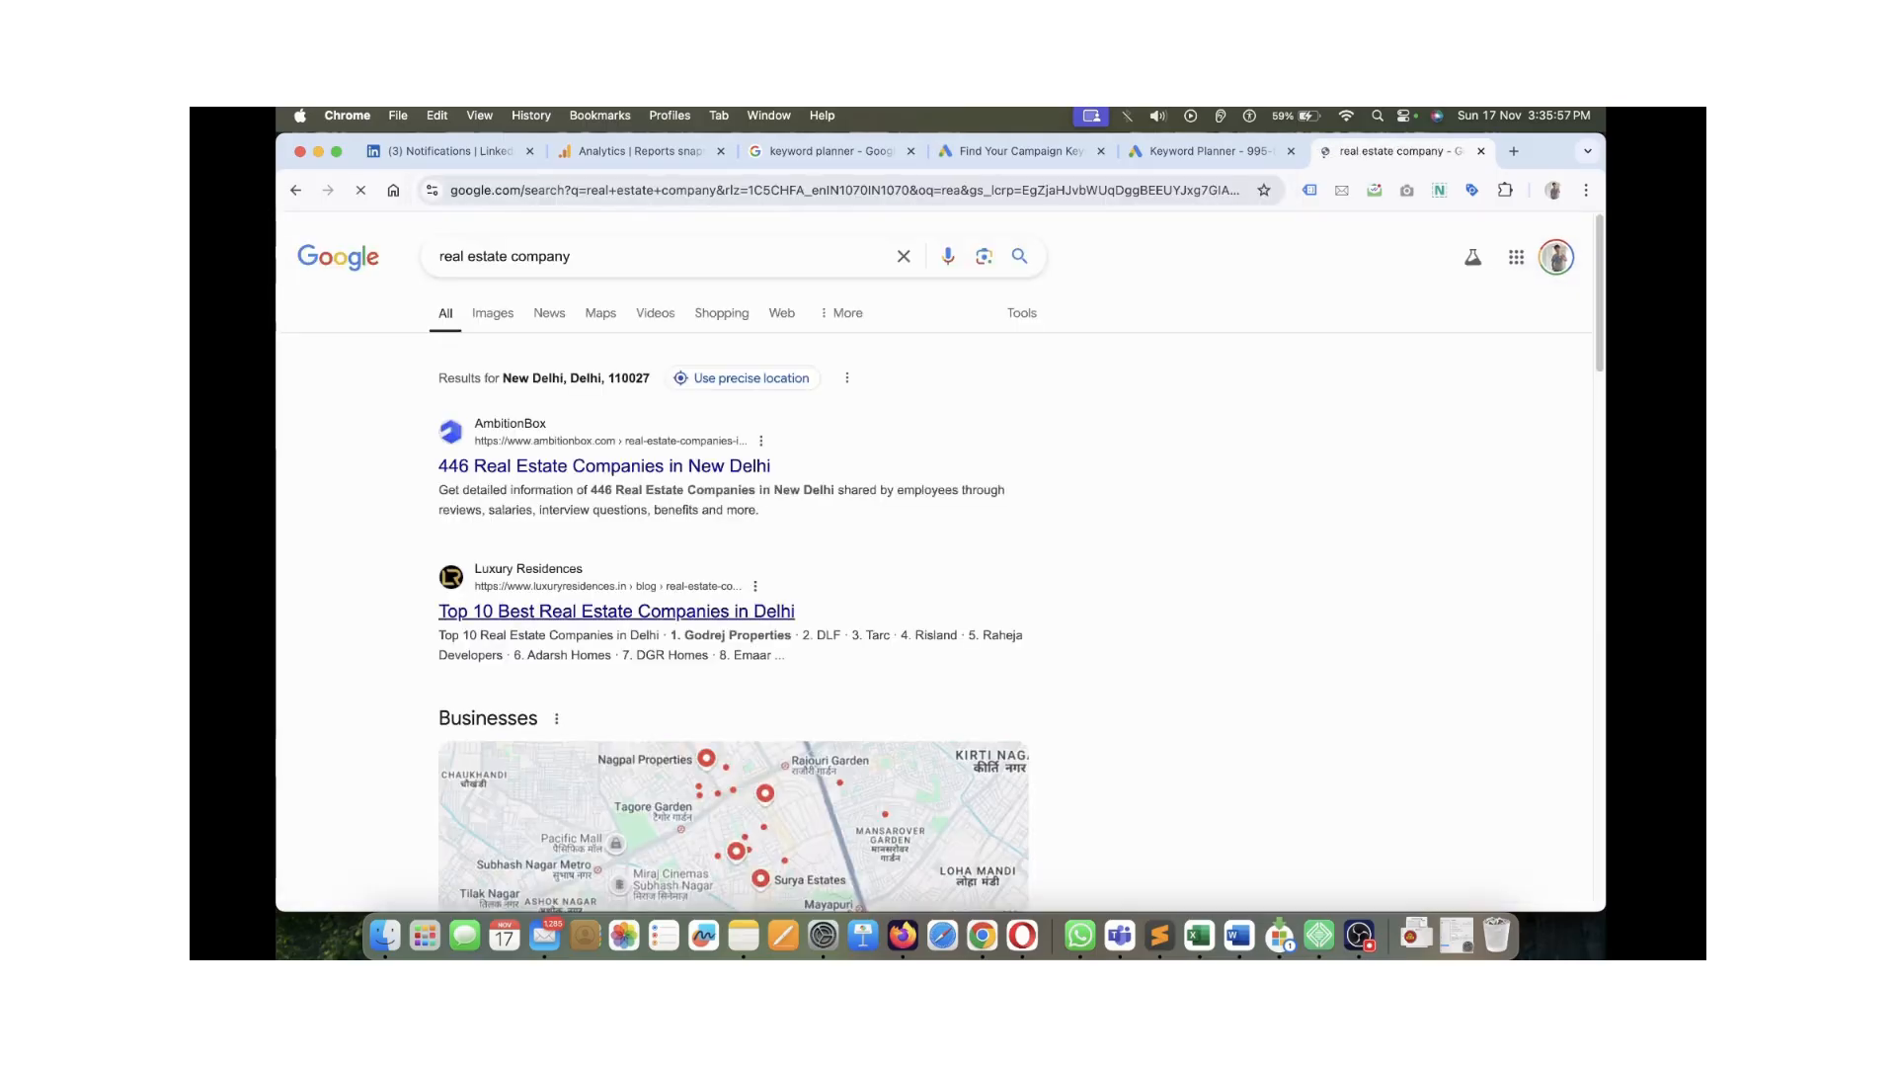
{"action": "key", "text": "Escape"}
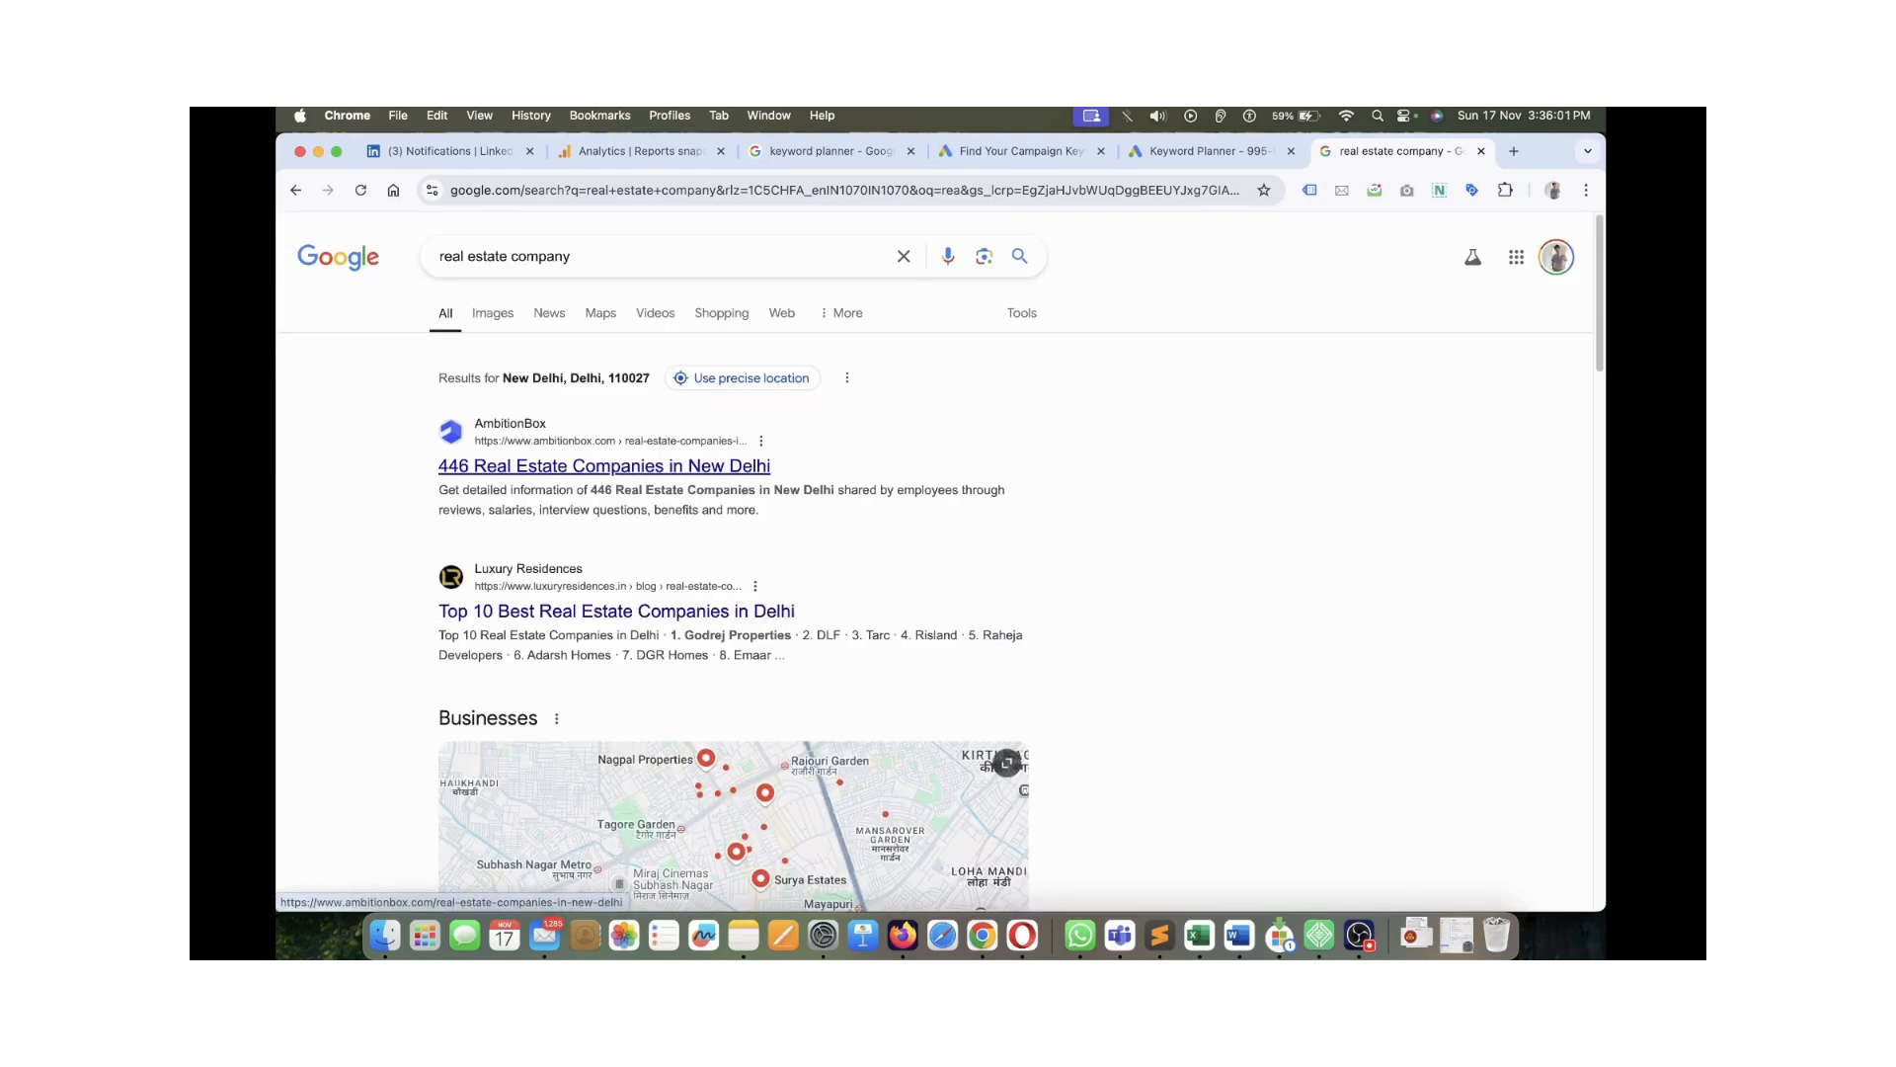
{"action": "left_click", "coordinate": [604, 466]}
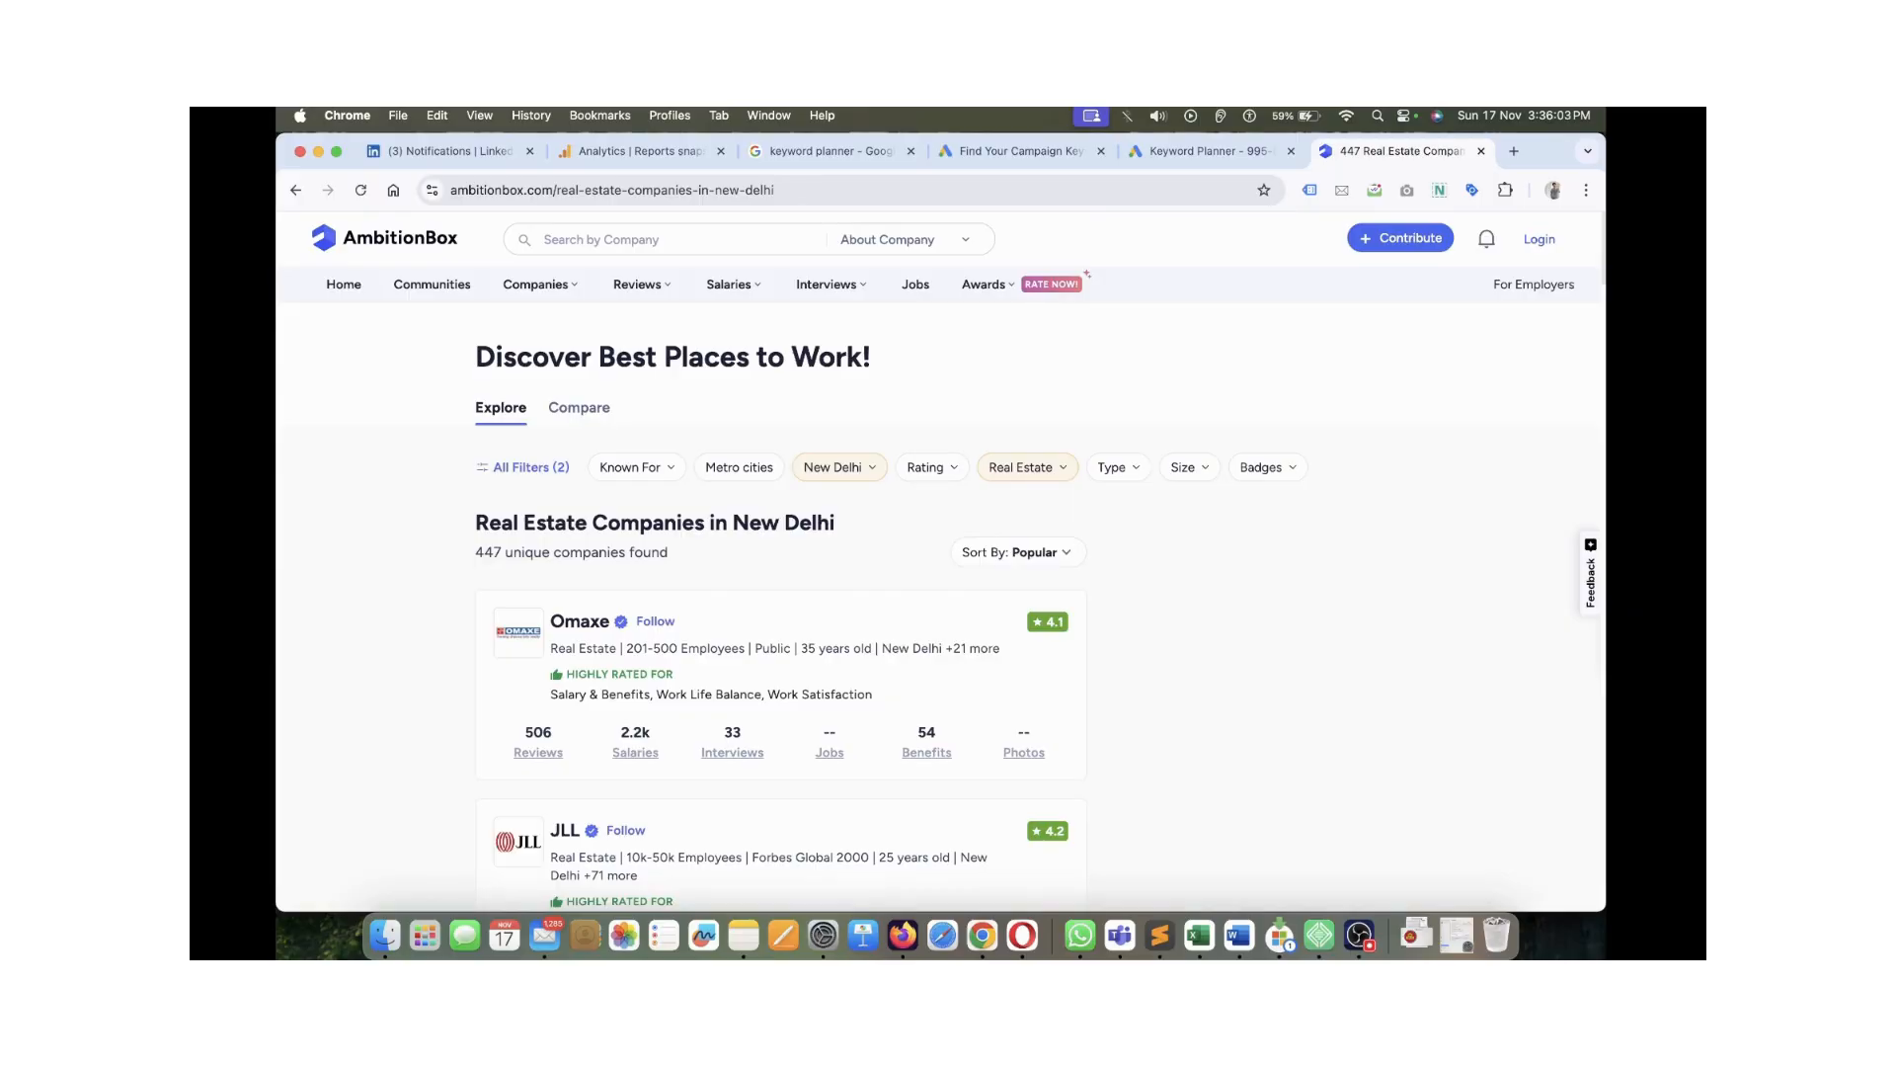
Copy the AmbitionBox home page address and return to the Keyword Planner tab
{"action": "left_click", "coordinate": [385, 238]}
{"action": "left_click", "coordinate": [612, 190]}
{"action": "key", "text": "super+c"}
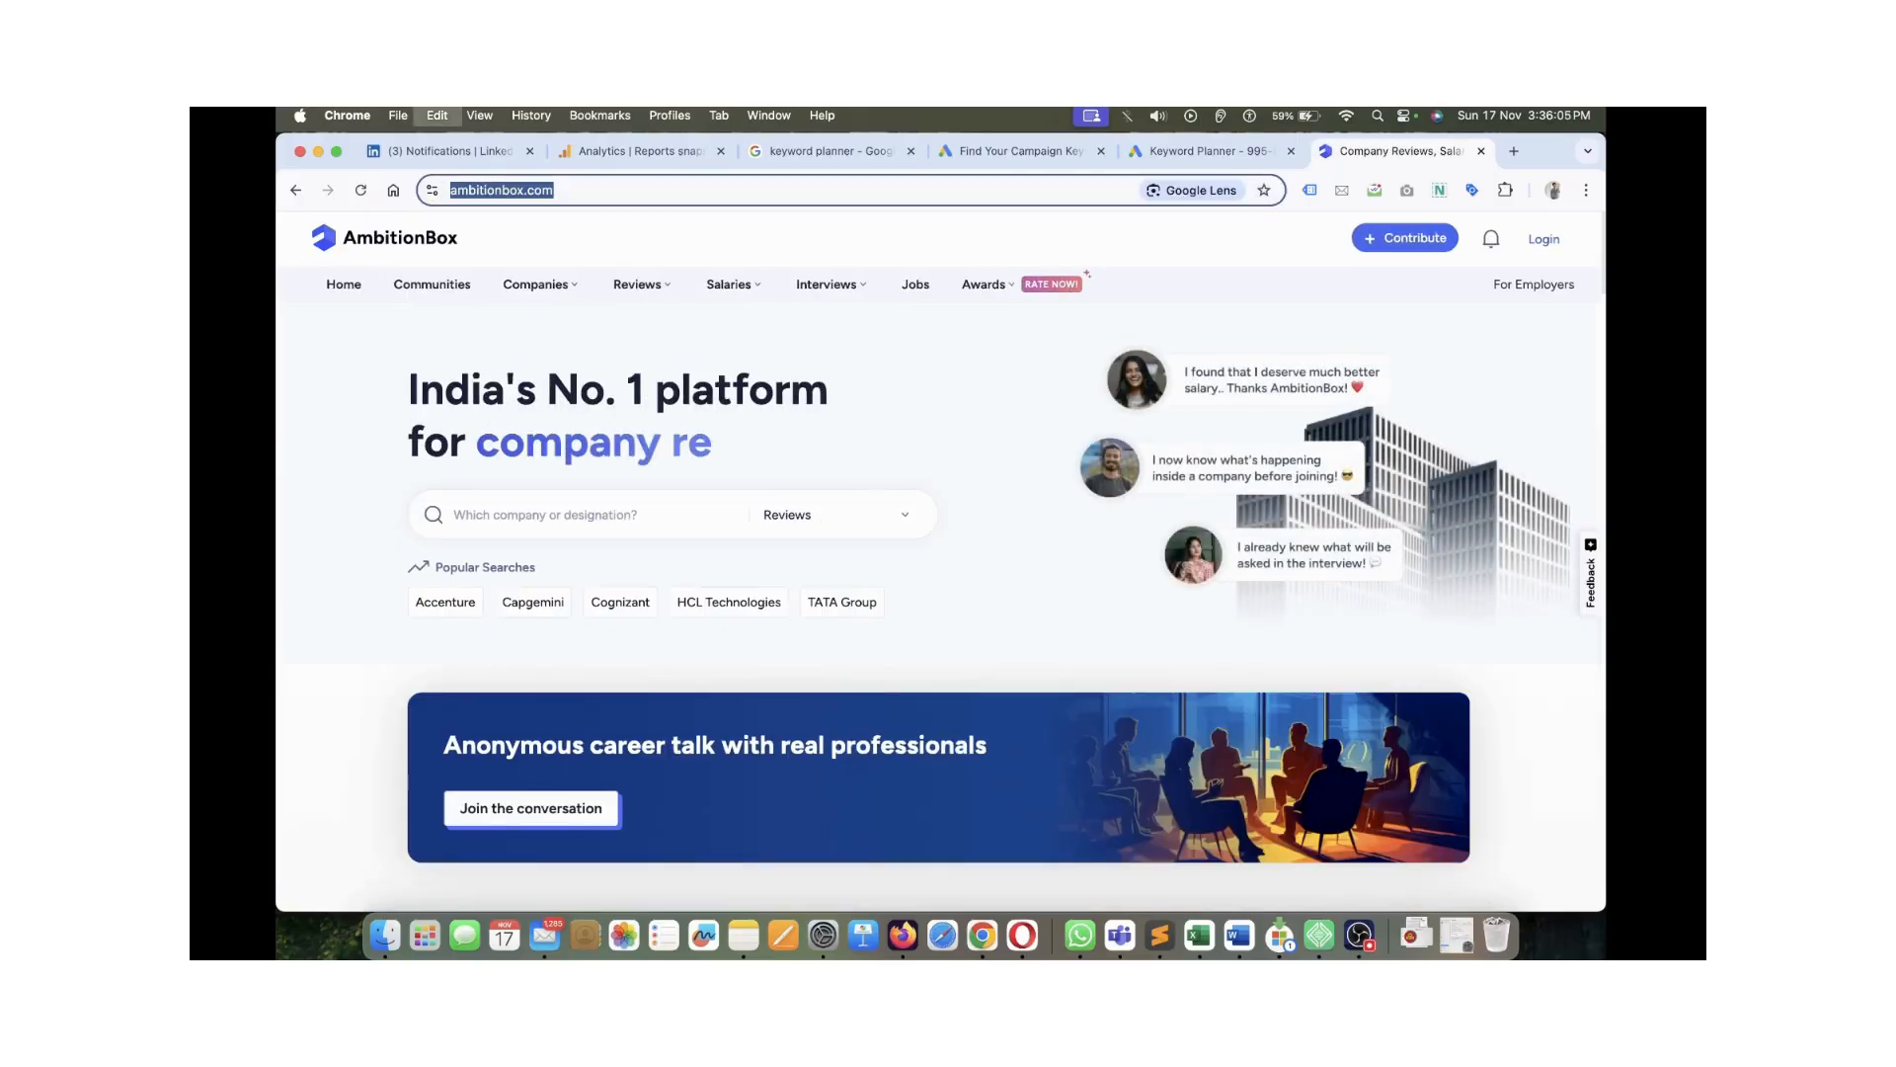
{"action": "left_click", "coordinate": [973, 340]}
{"action": "left_click", "coordinate": [1209, 152]}
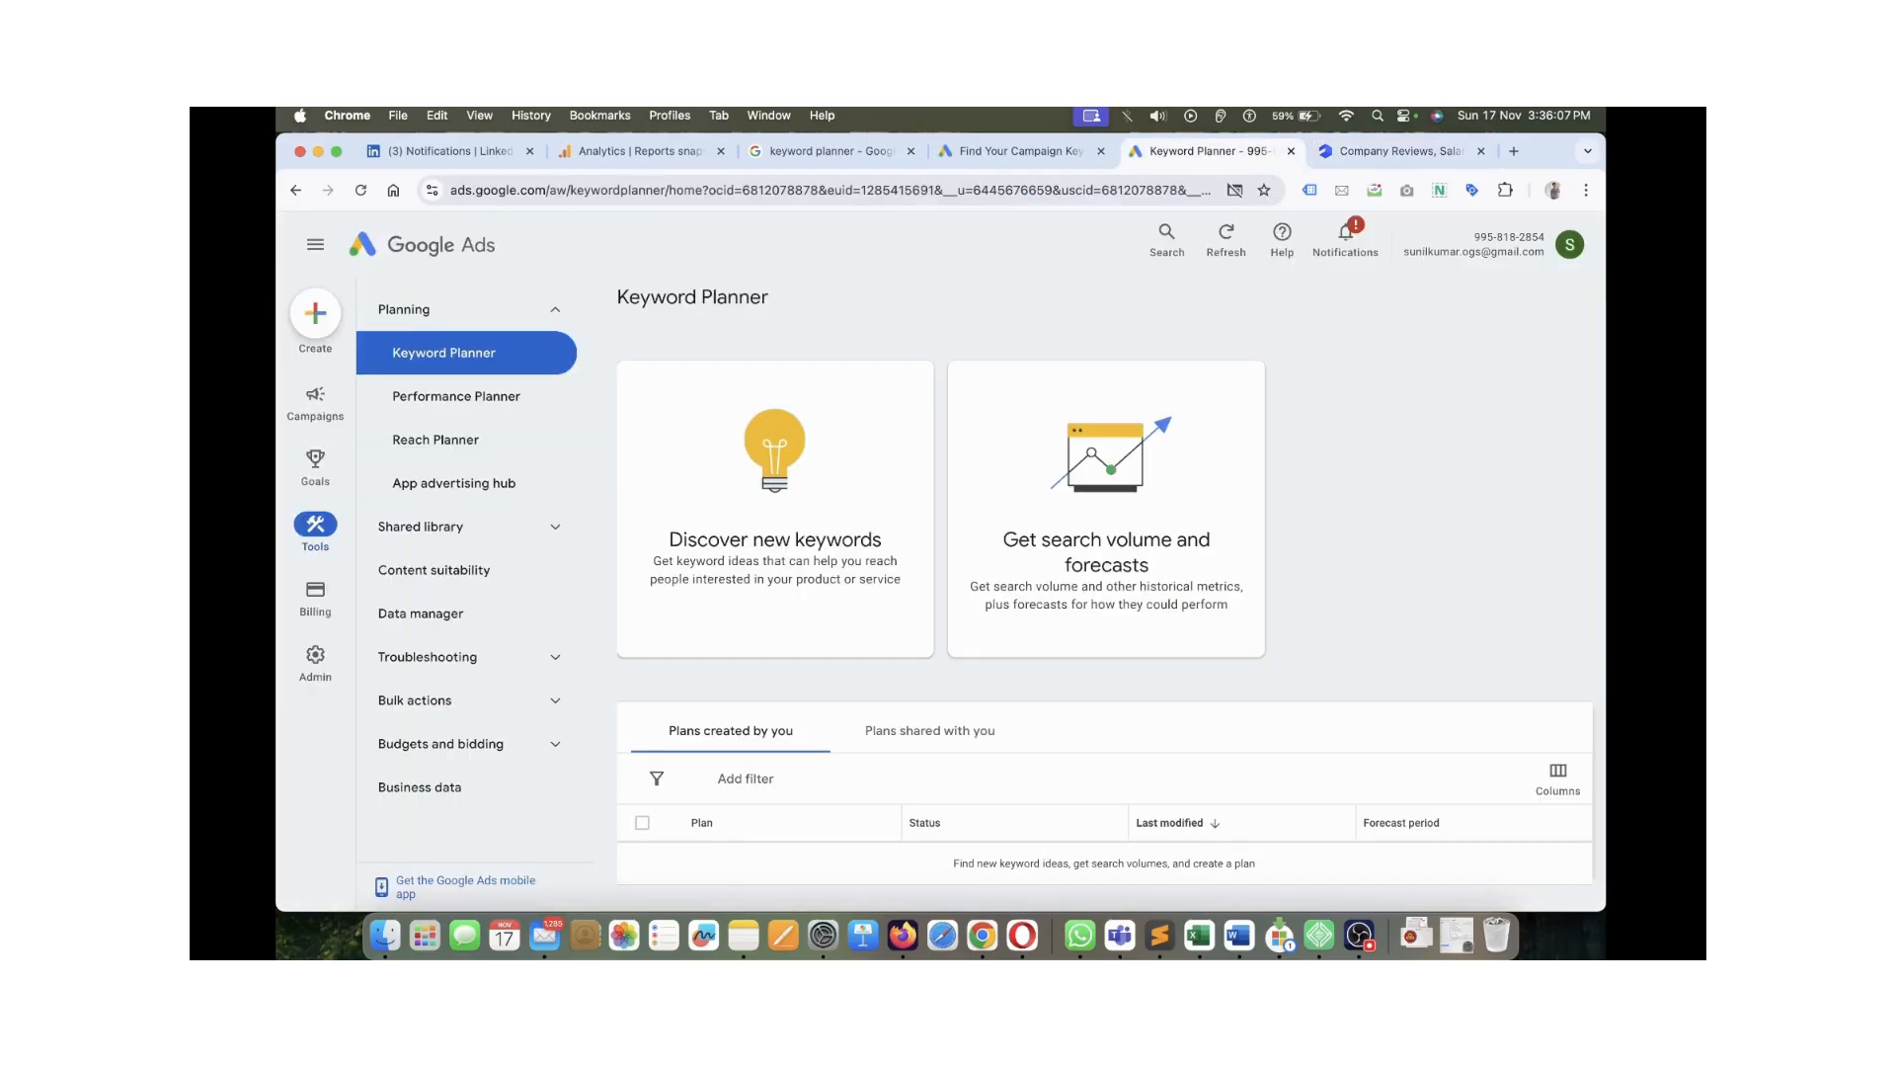
{"action": "left_click", "coordinate": [1378, 151]}
Open the Discover new keywords form, focus the products or services box, then switch to Start with a website
{"action": "left_click", "coordinate": [1205, 151]}
{"action": "left_click", "coordinate": [775, 539]}
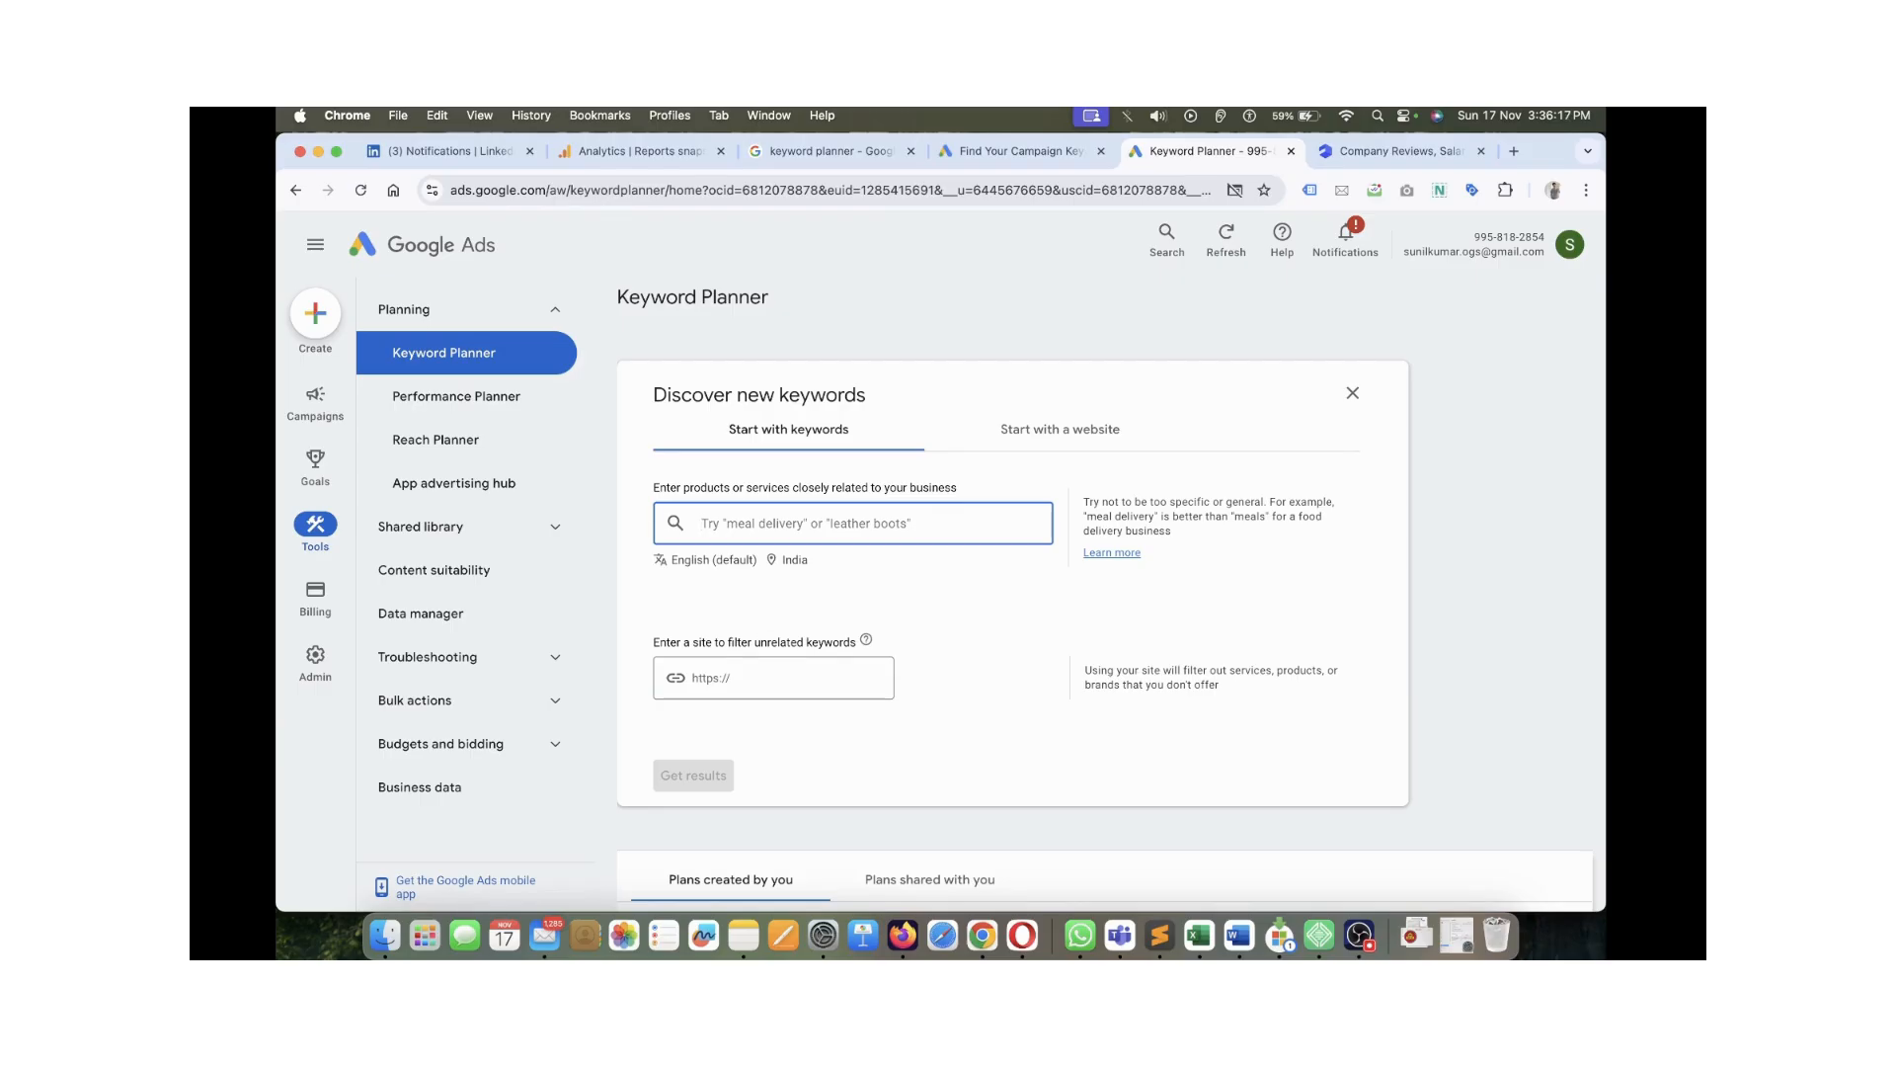
{"action": "left_click_drag", "start_coordinate": [694, 488], "coordinate": [868, 488]}
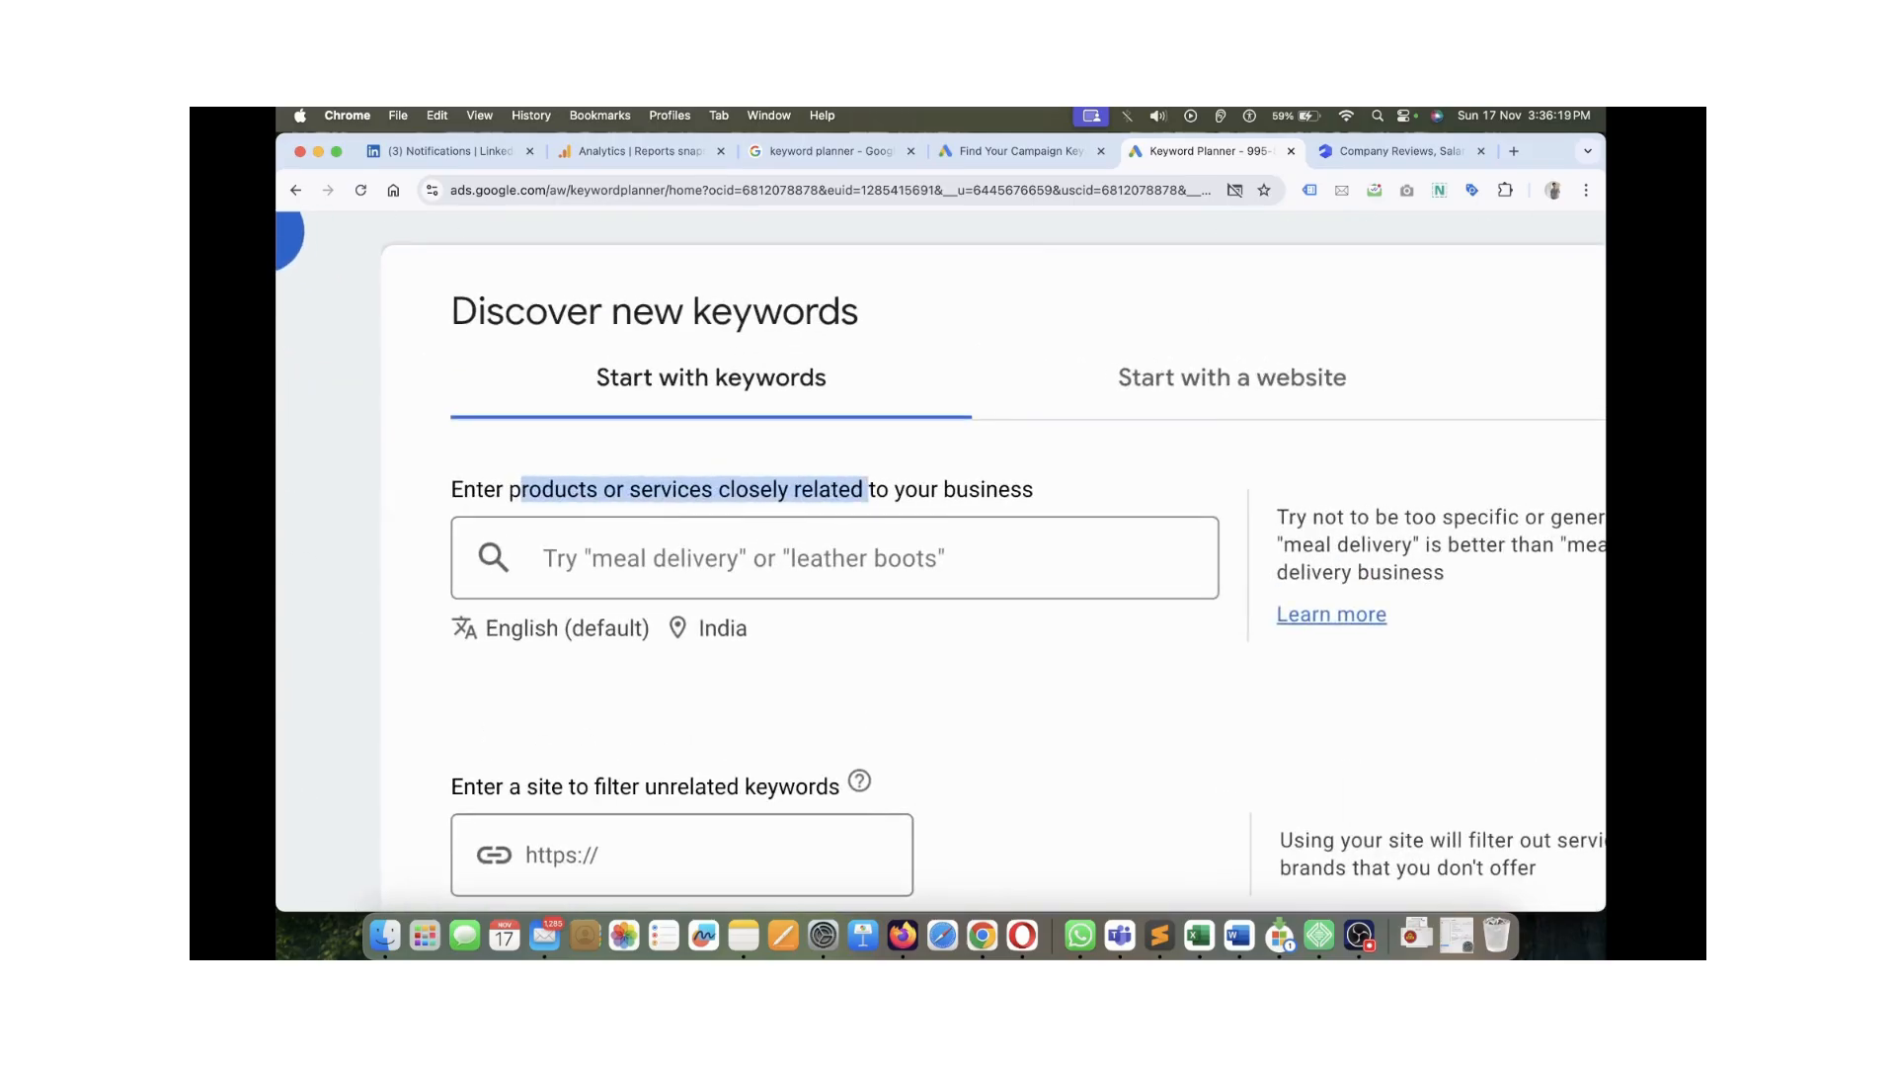
{"action": "left_click", "coordinate": [868, 490]}
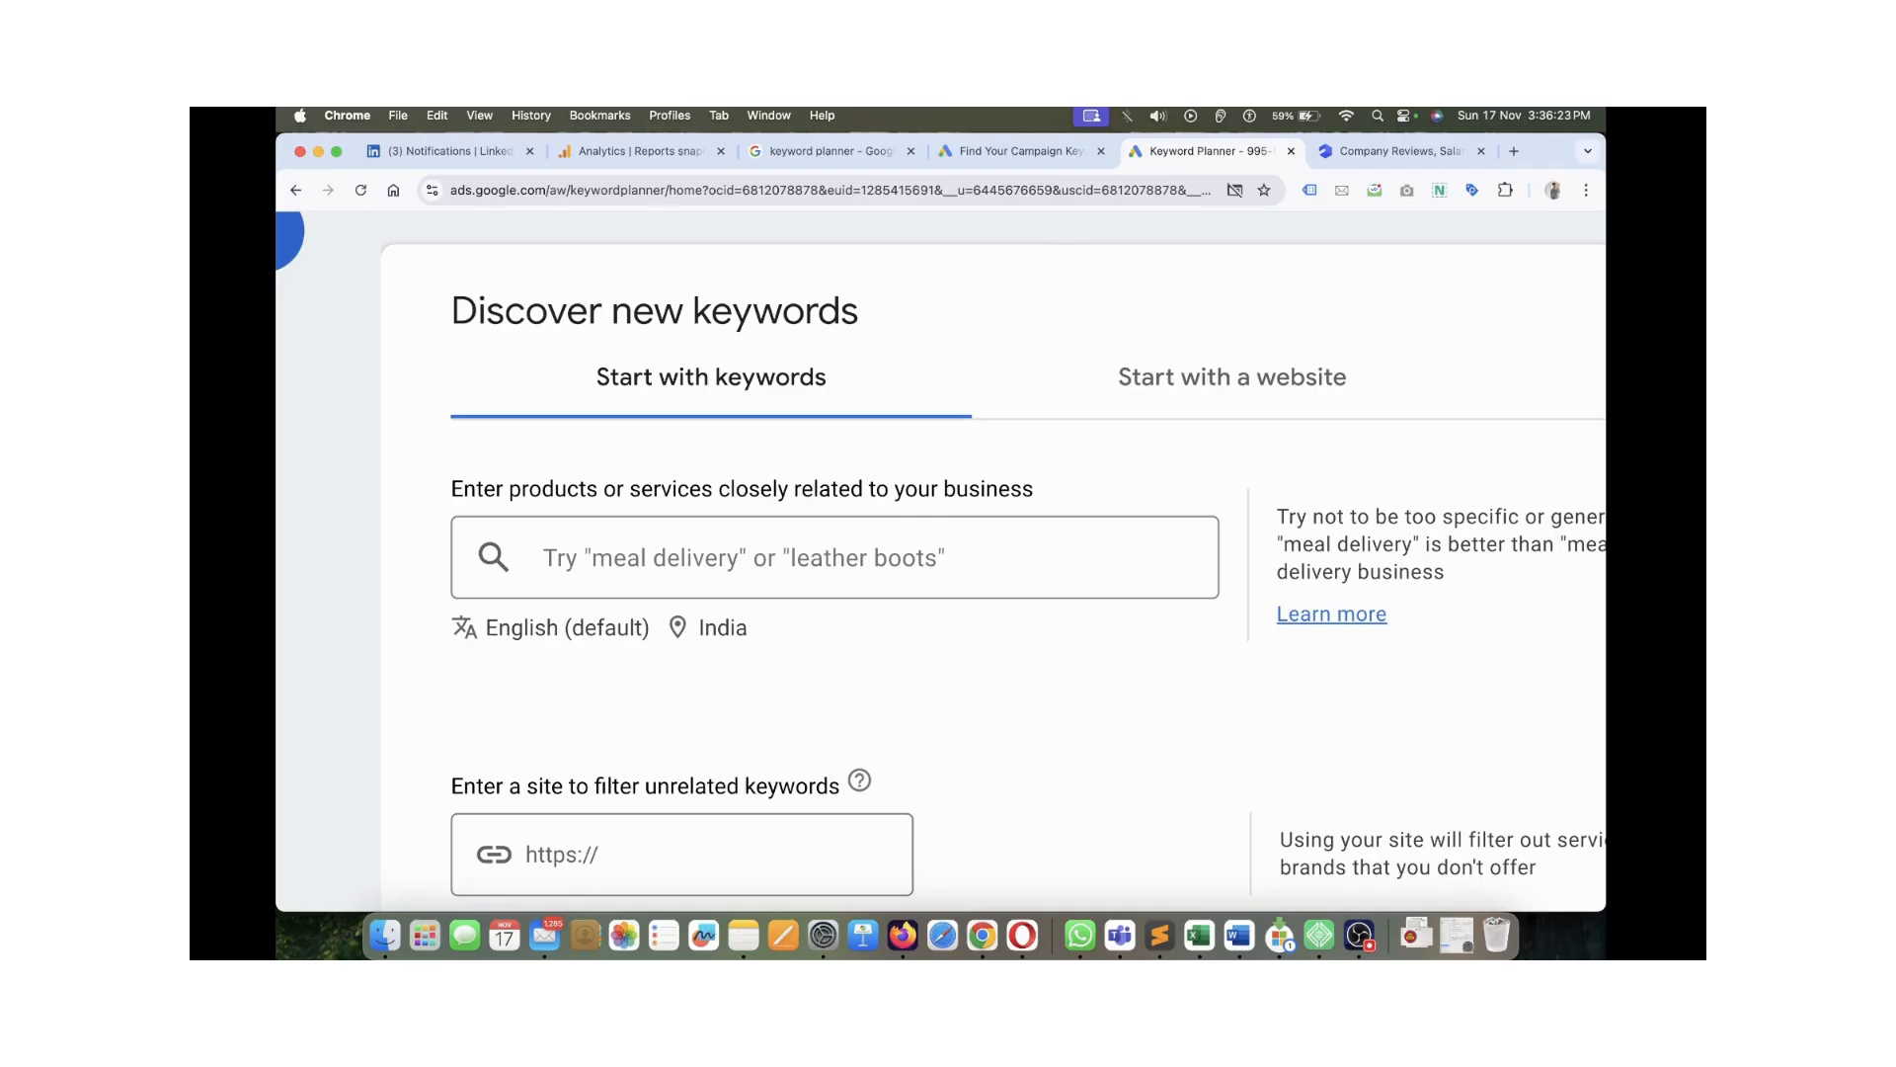
{"action": "left_click", "coordinate": [835, 557]}
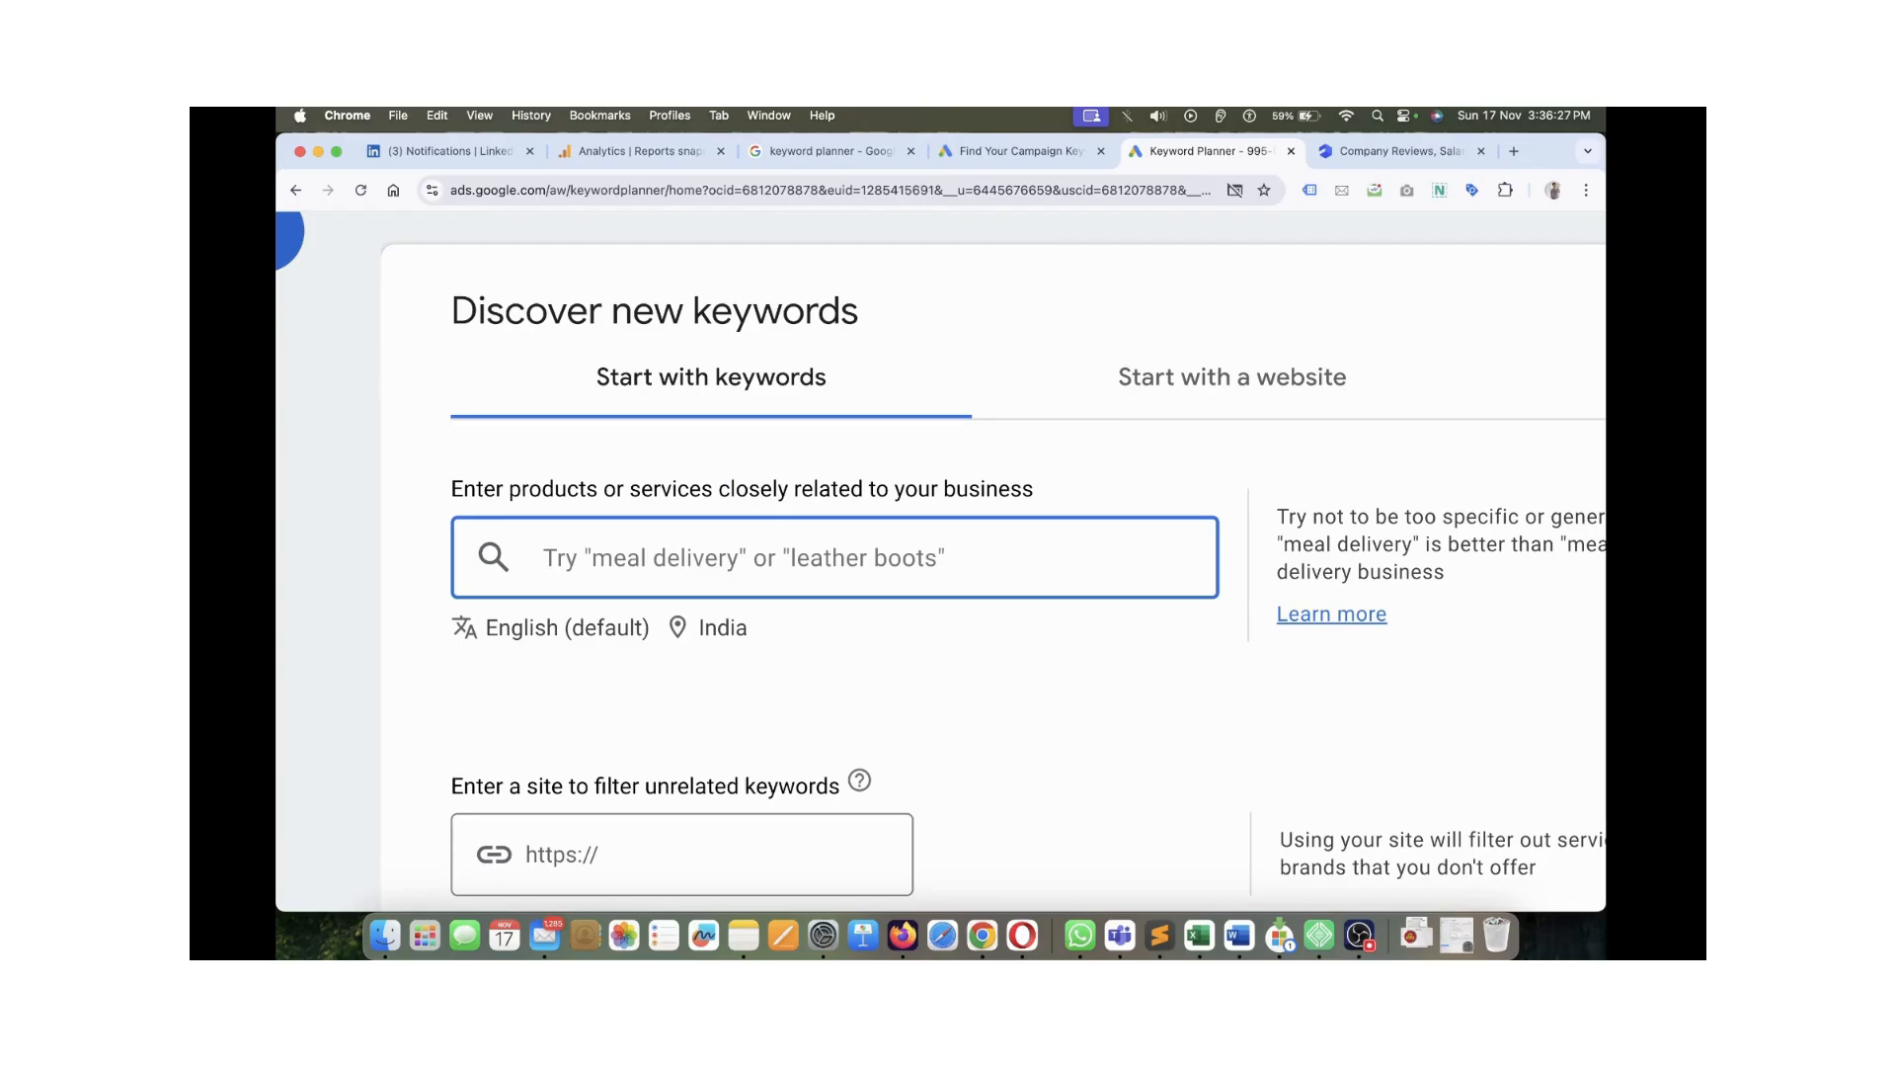
{"action": "scroll", "coordinate": [992, 554], "scroll_direction": "down", "scroll_amount": 3}
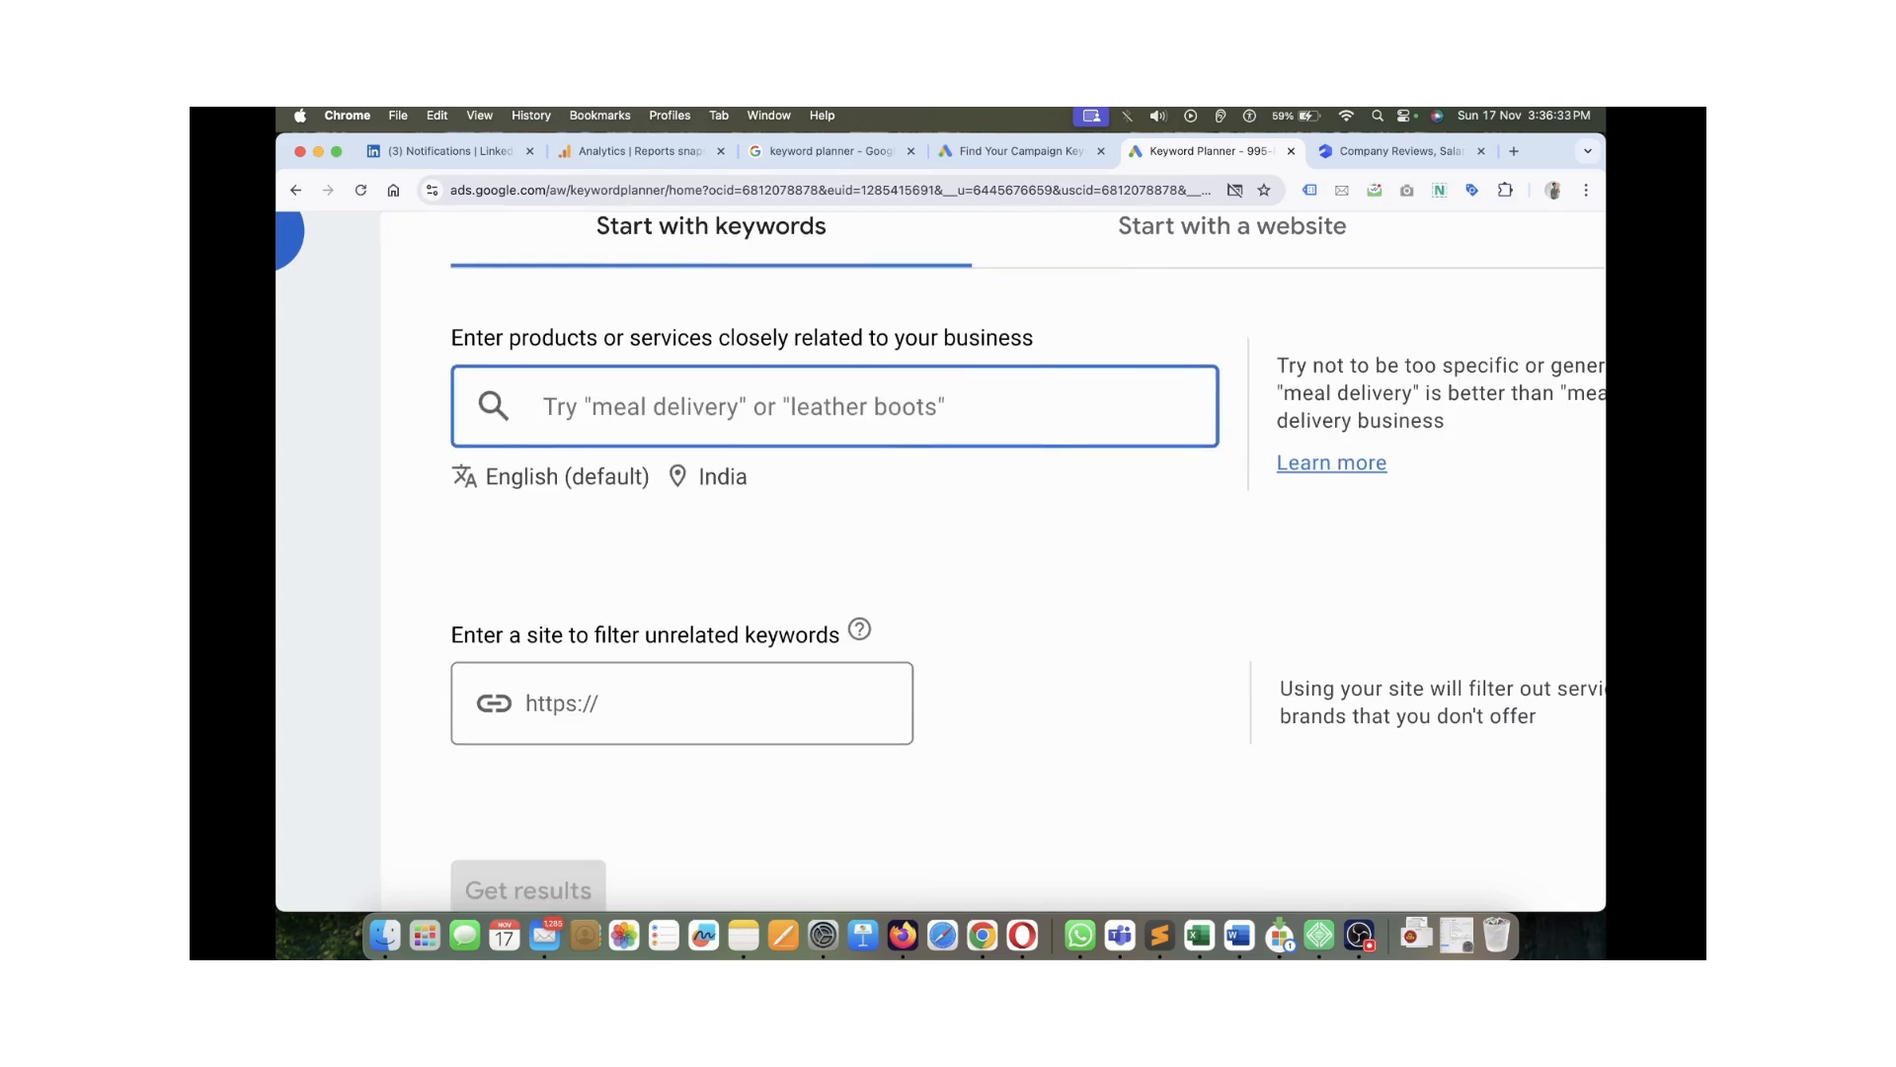
{"action": "scroll", "coordinate": [1027, 553], "scroll_direction": "up", "scroll_amount": 3}
{"action": "left_click", "coordinate": [1233, 376]}
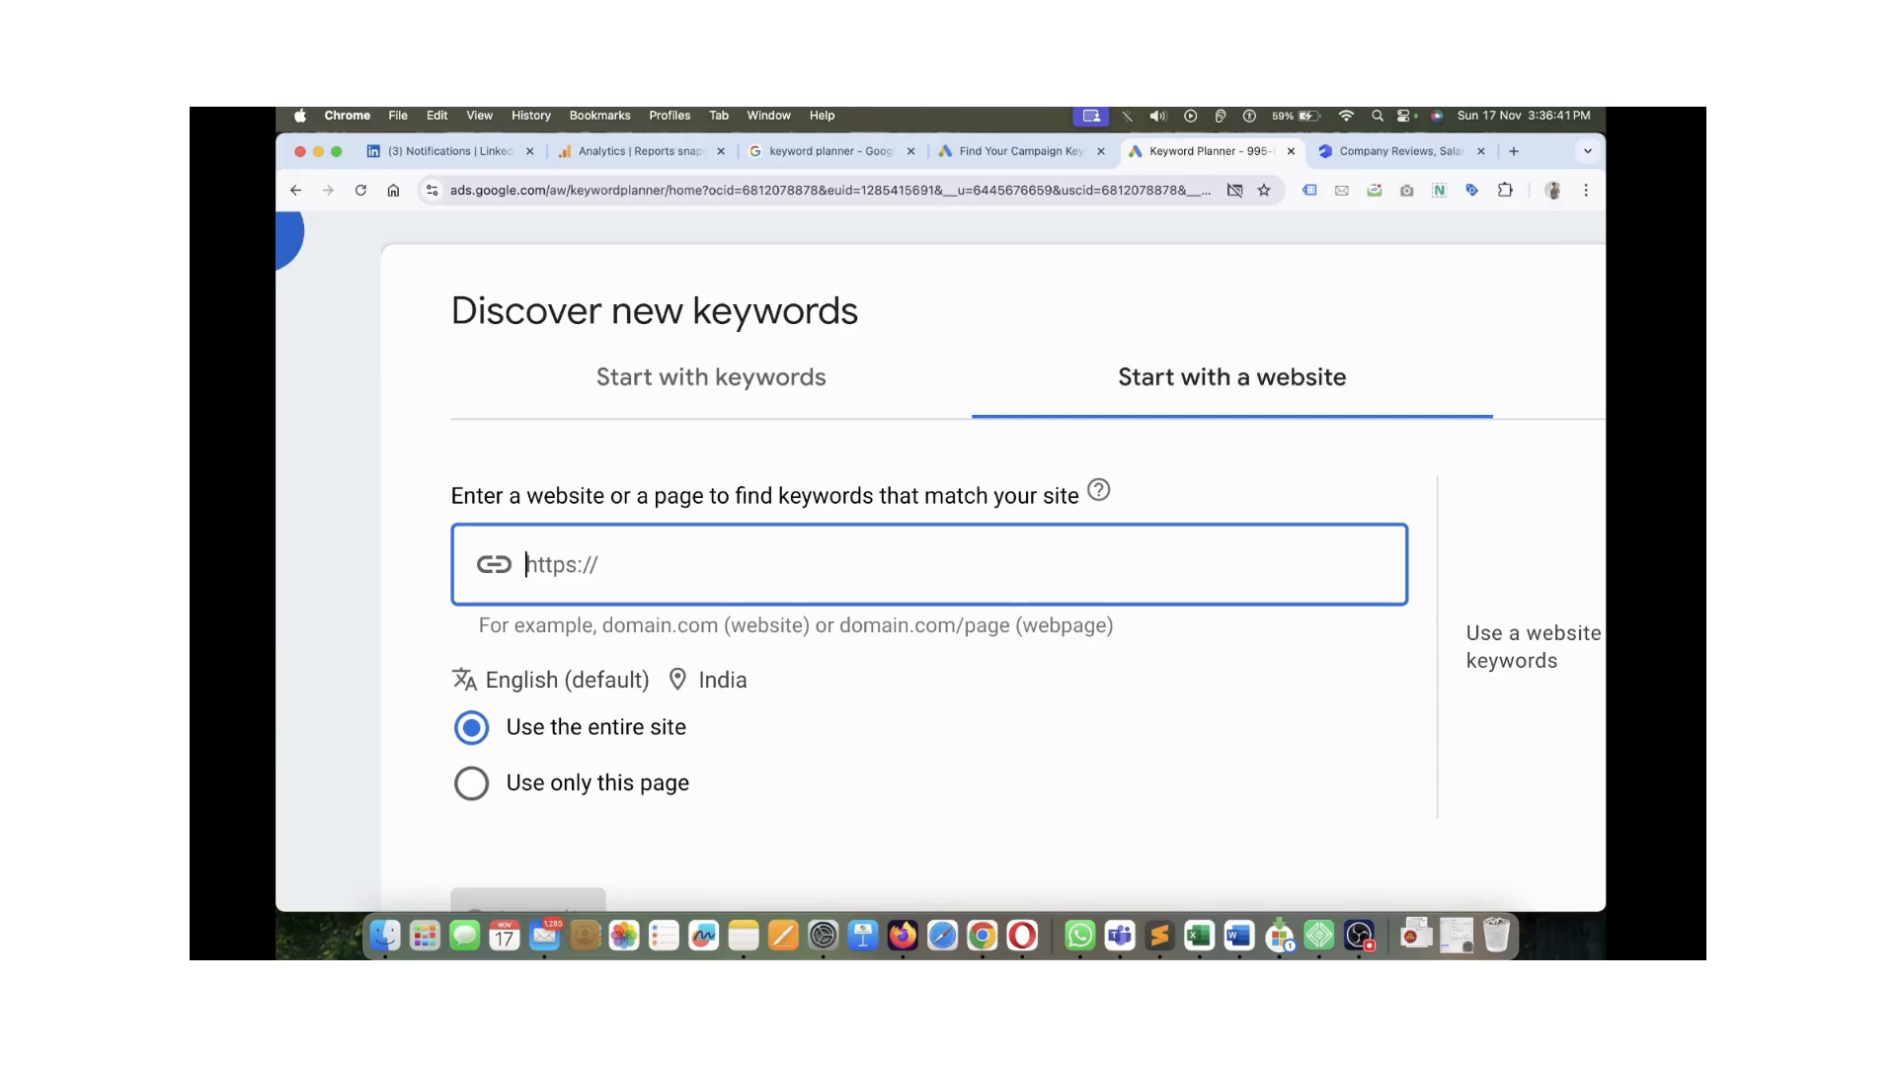
Paste the AmbitionBox URL as the website source, scoped to Use only this page
{"action": "key", "text": "super+v"}
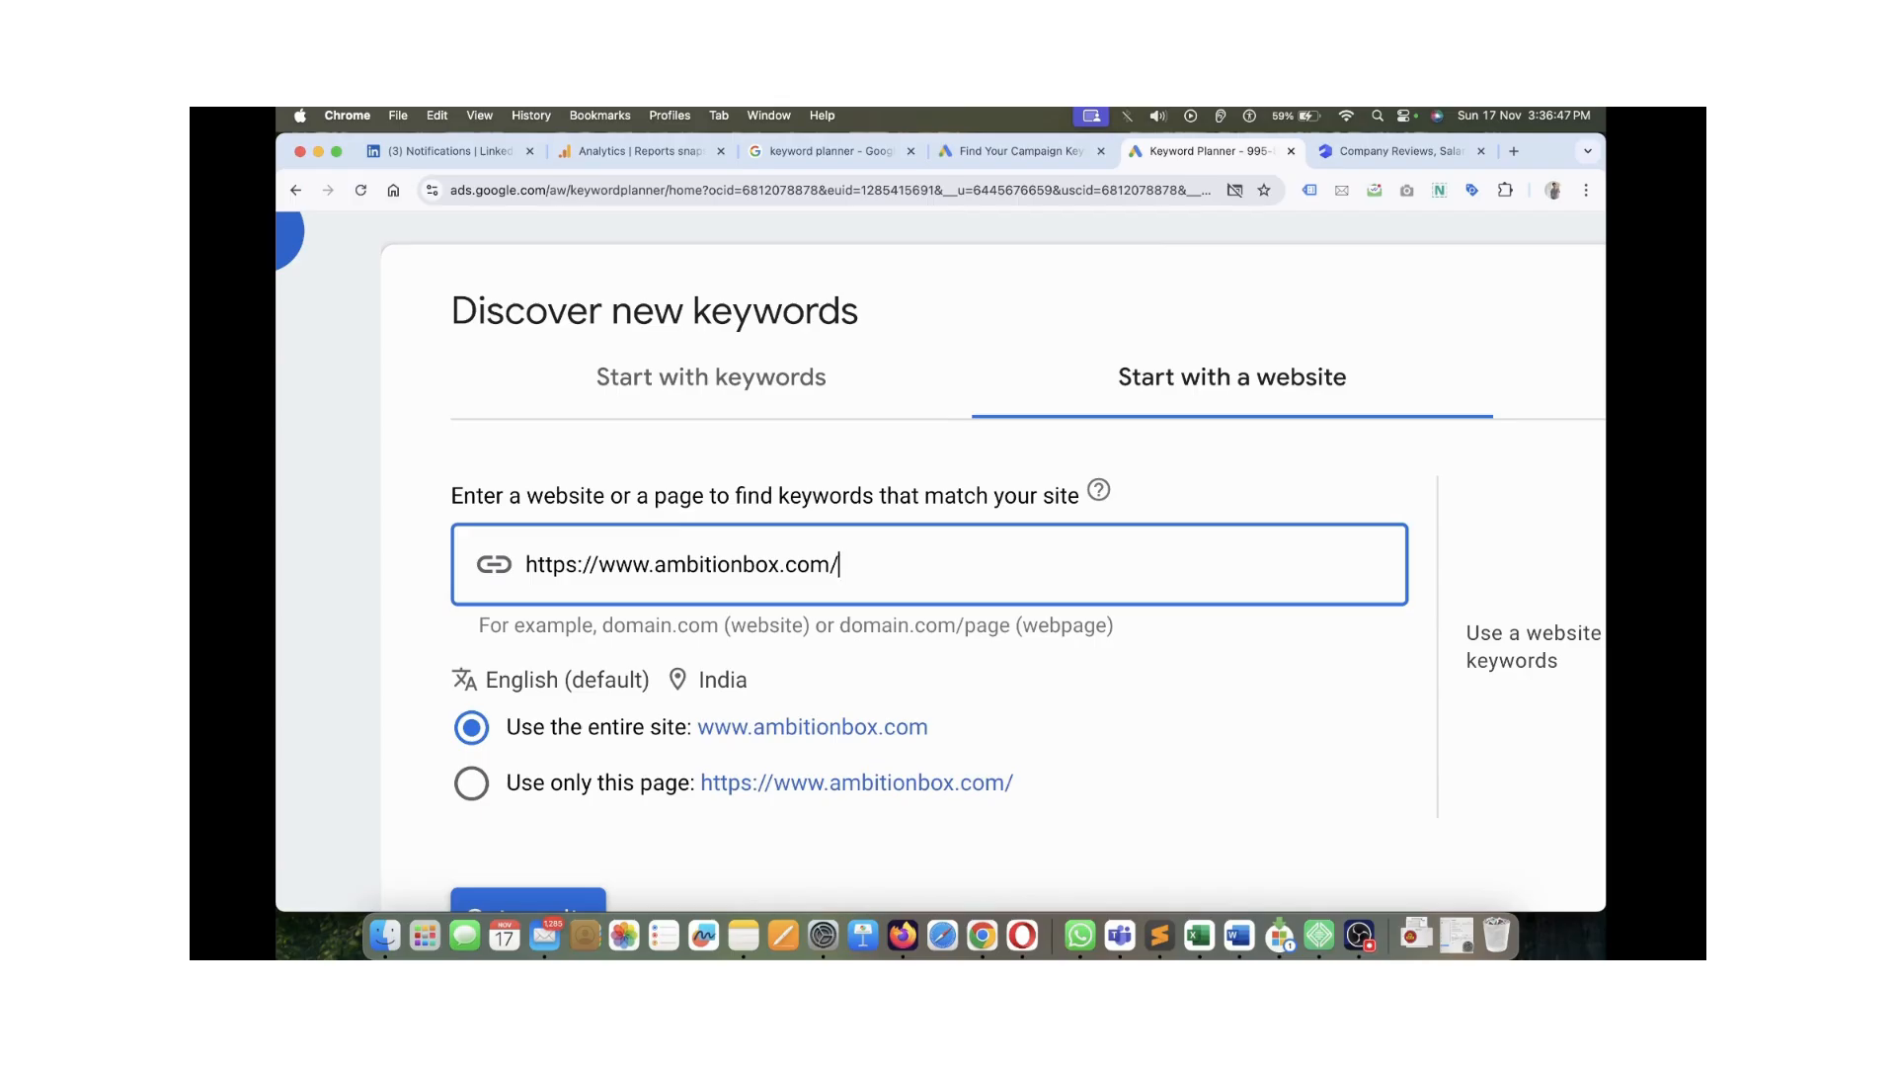
{"action": "scroll", "coordinate": [993, 553], "scroll_direction": "down", "scroll_amount": 1}
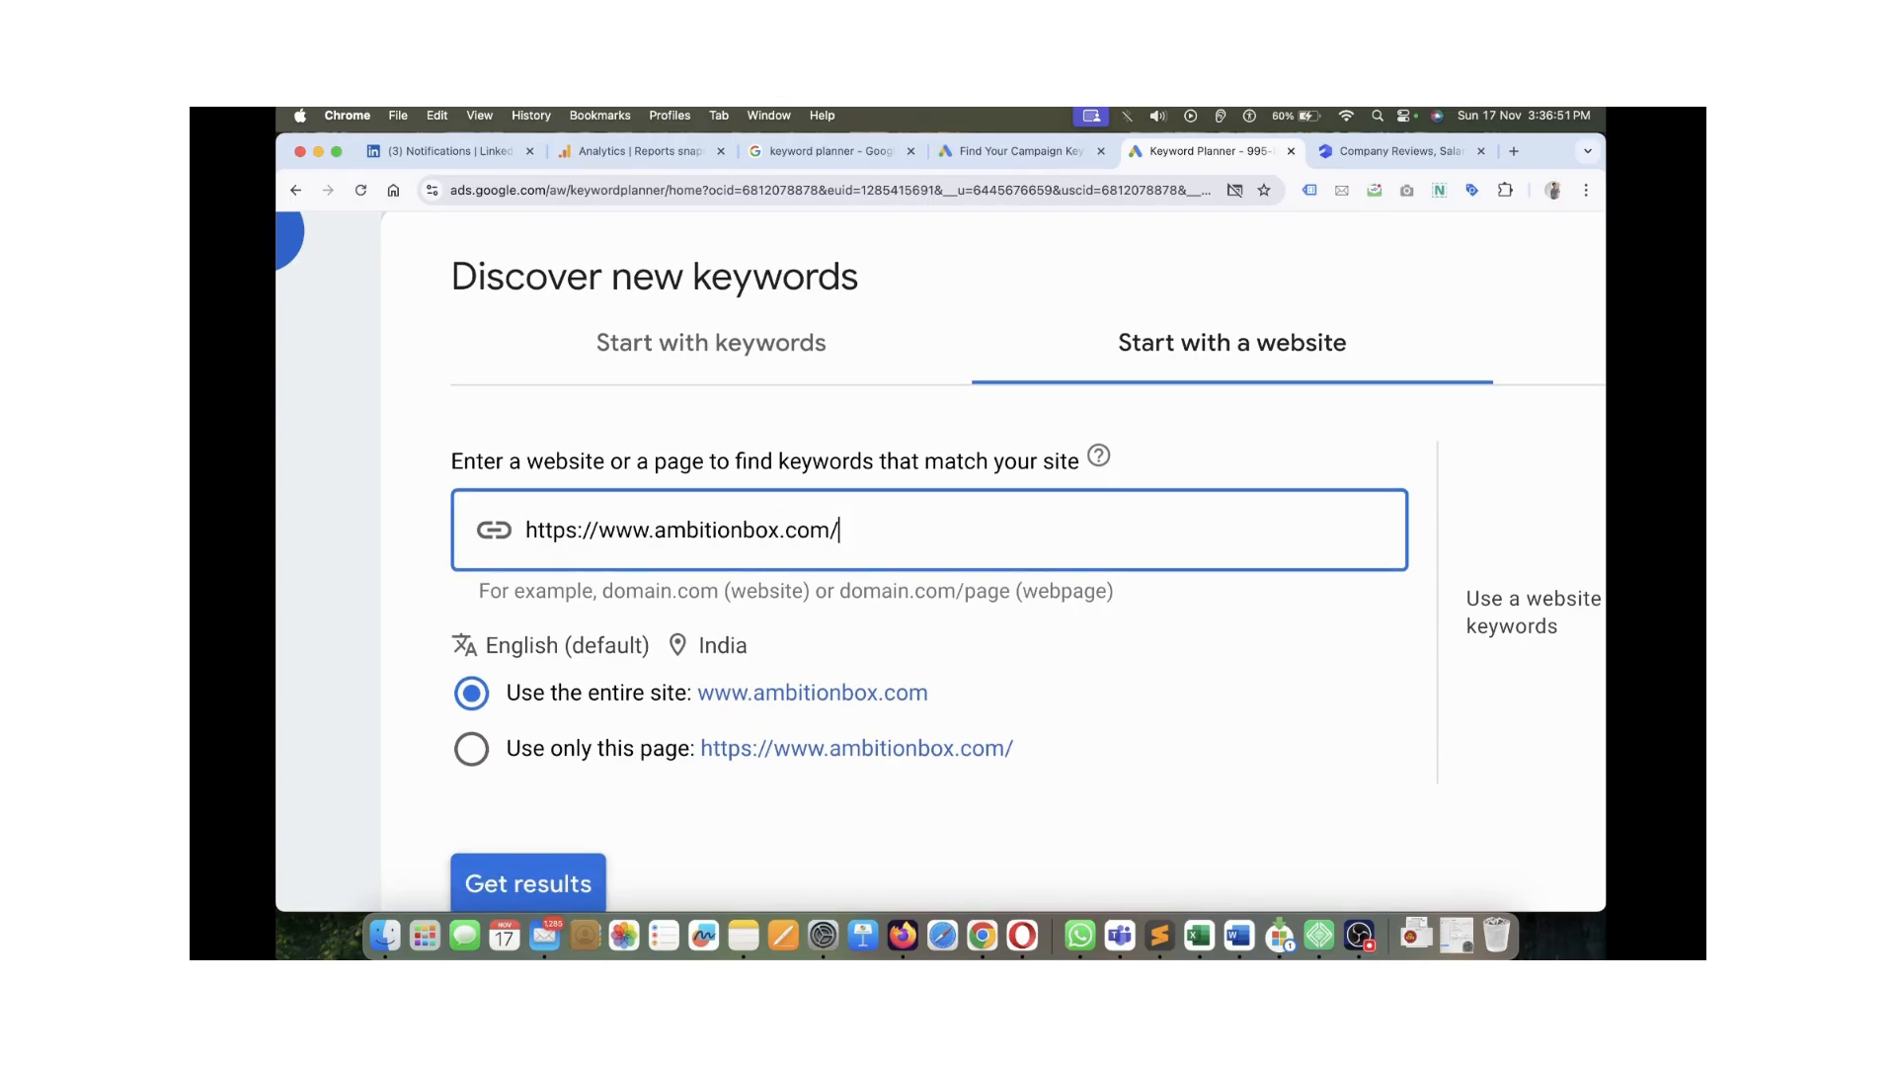
{"action": "scroll", "coordinate": [993, 567], "scroll_direction": "down", "scroll_amount": 1}
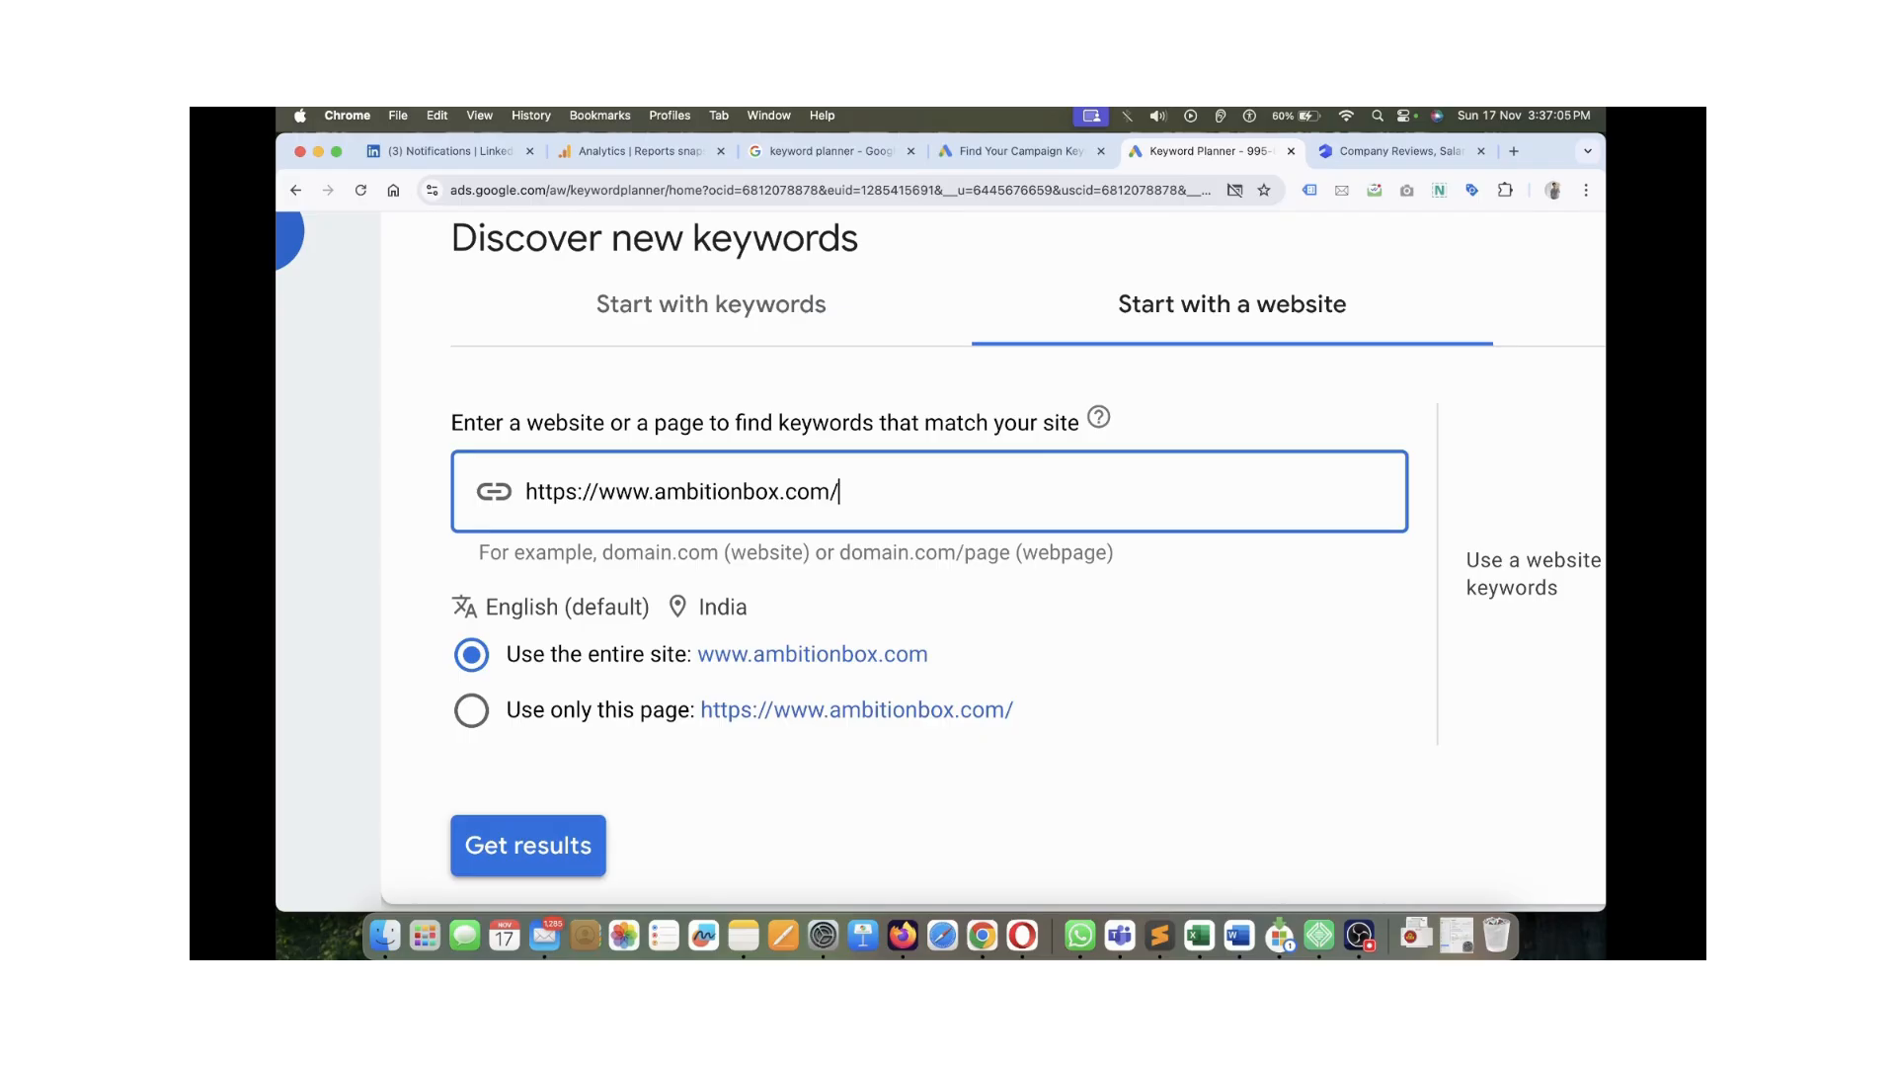
{"action": "left_click", "coordinate": [471, 710]}
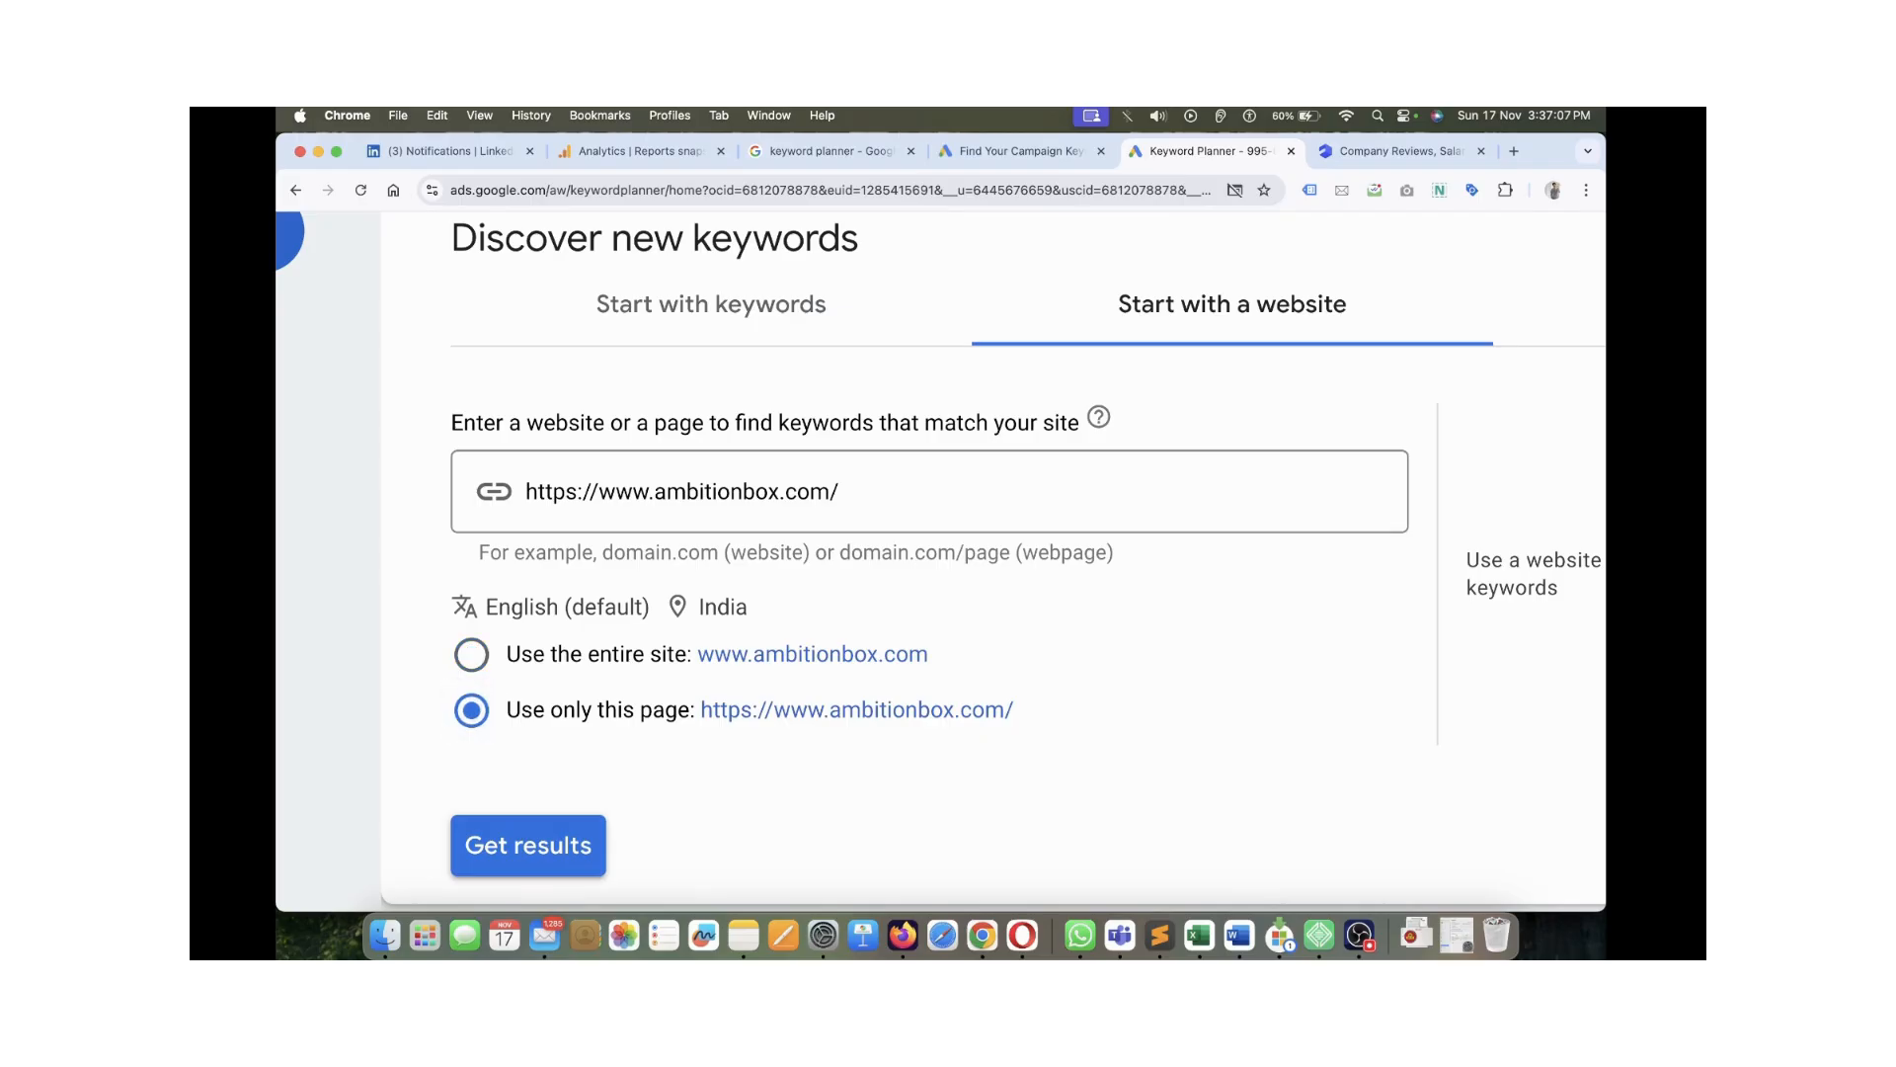
{"action": "left_click", "coordinate": [1393, 150]}
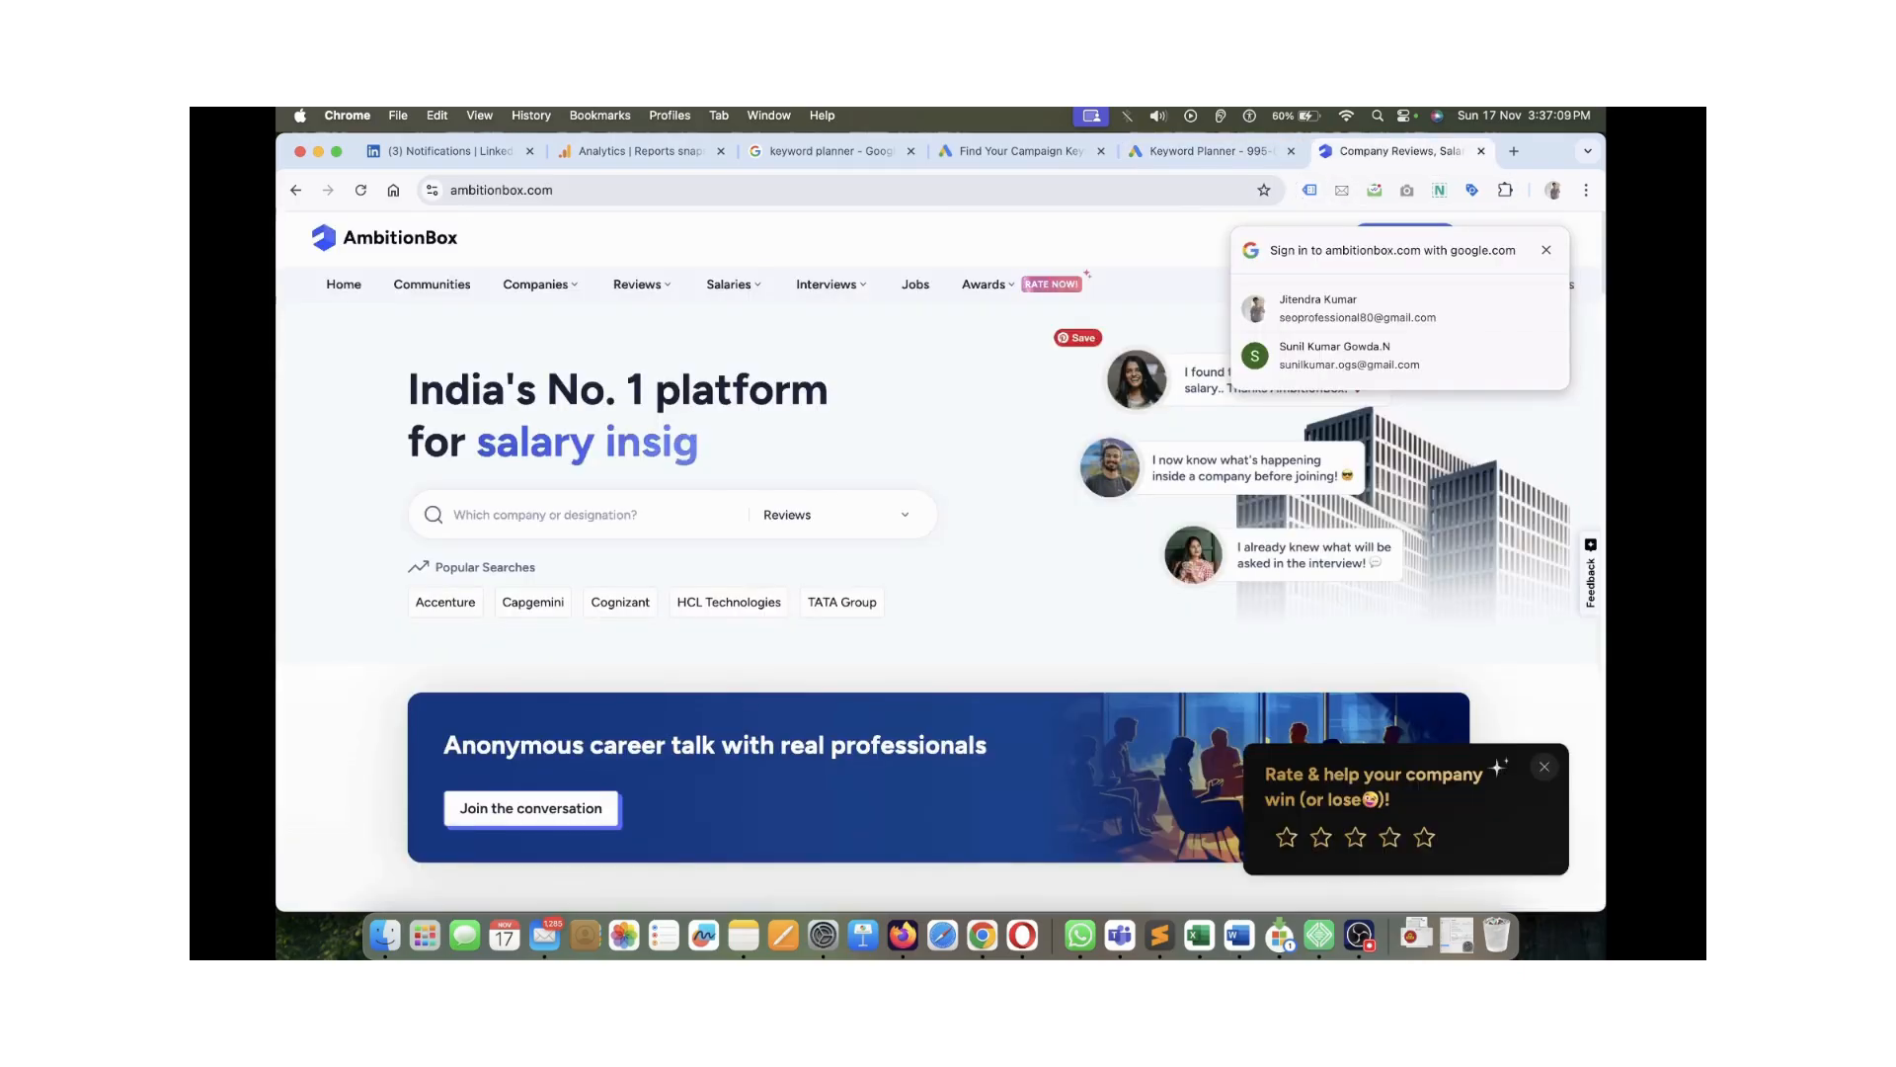
Open AmbitionBox's list of companies and reload it without the ?campaign=desktop_nav parameter
{"action": "mouse_move", "coordinate": [536, 284]}
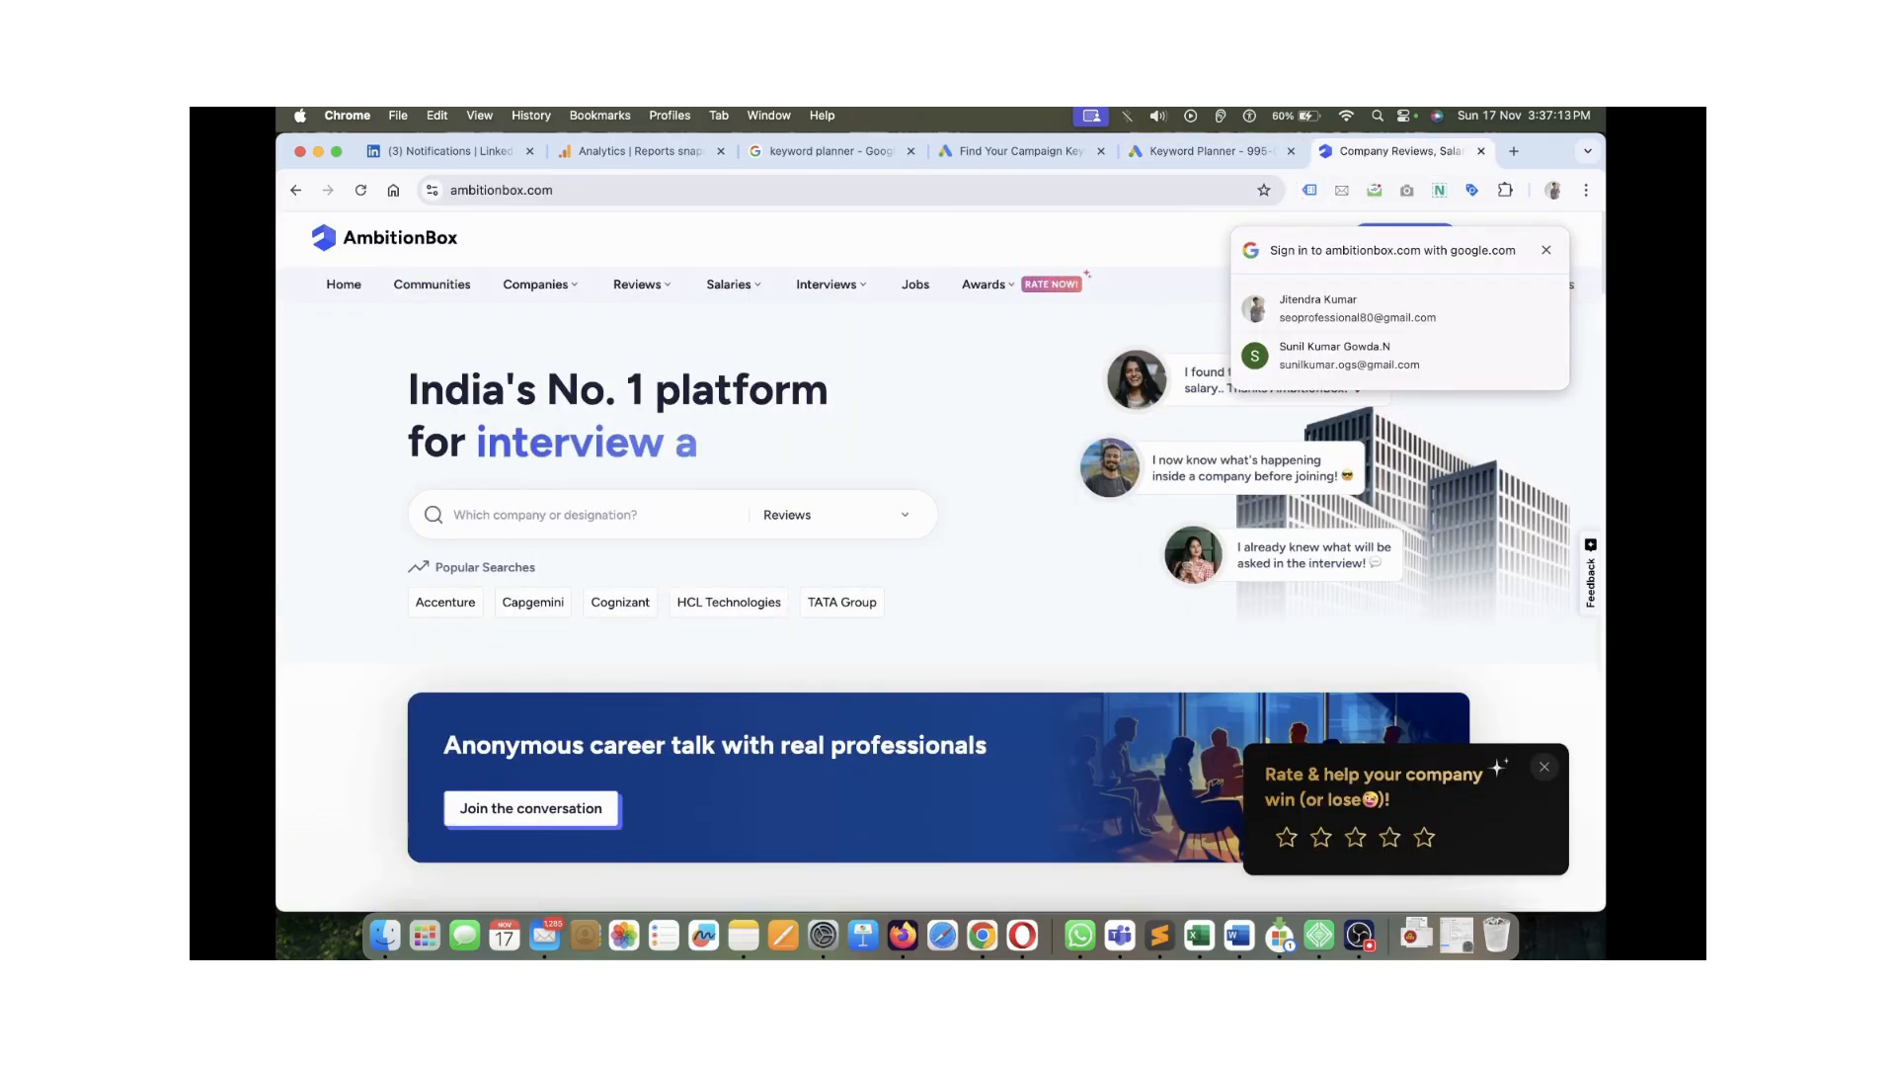
{"action": "mouse_move", "coordinate": [831, 284]}
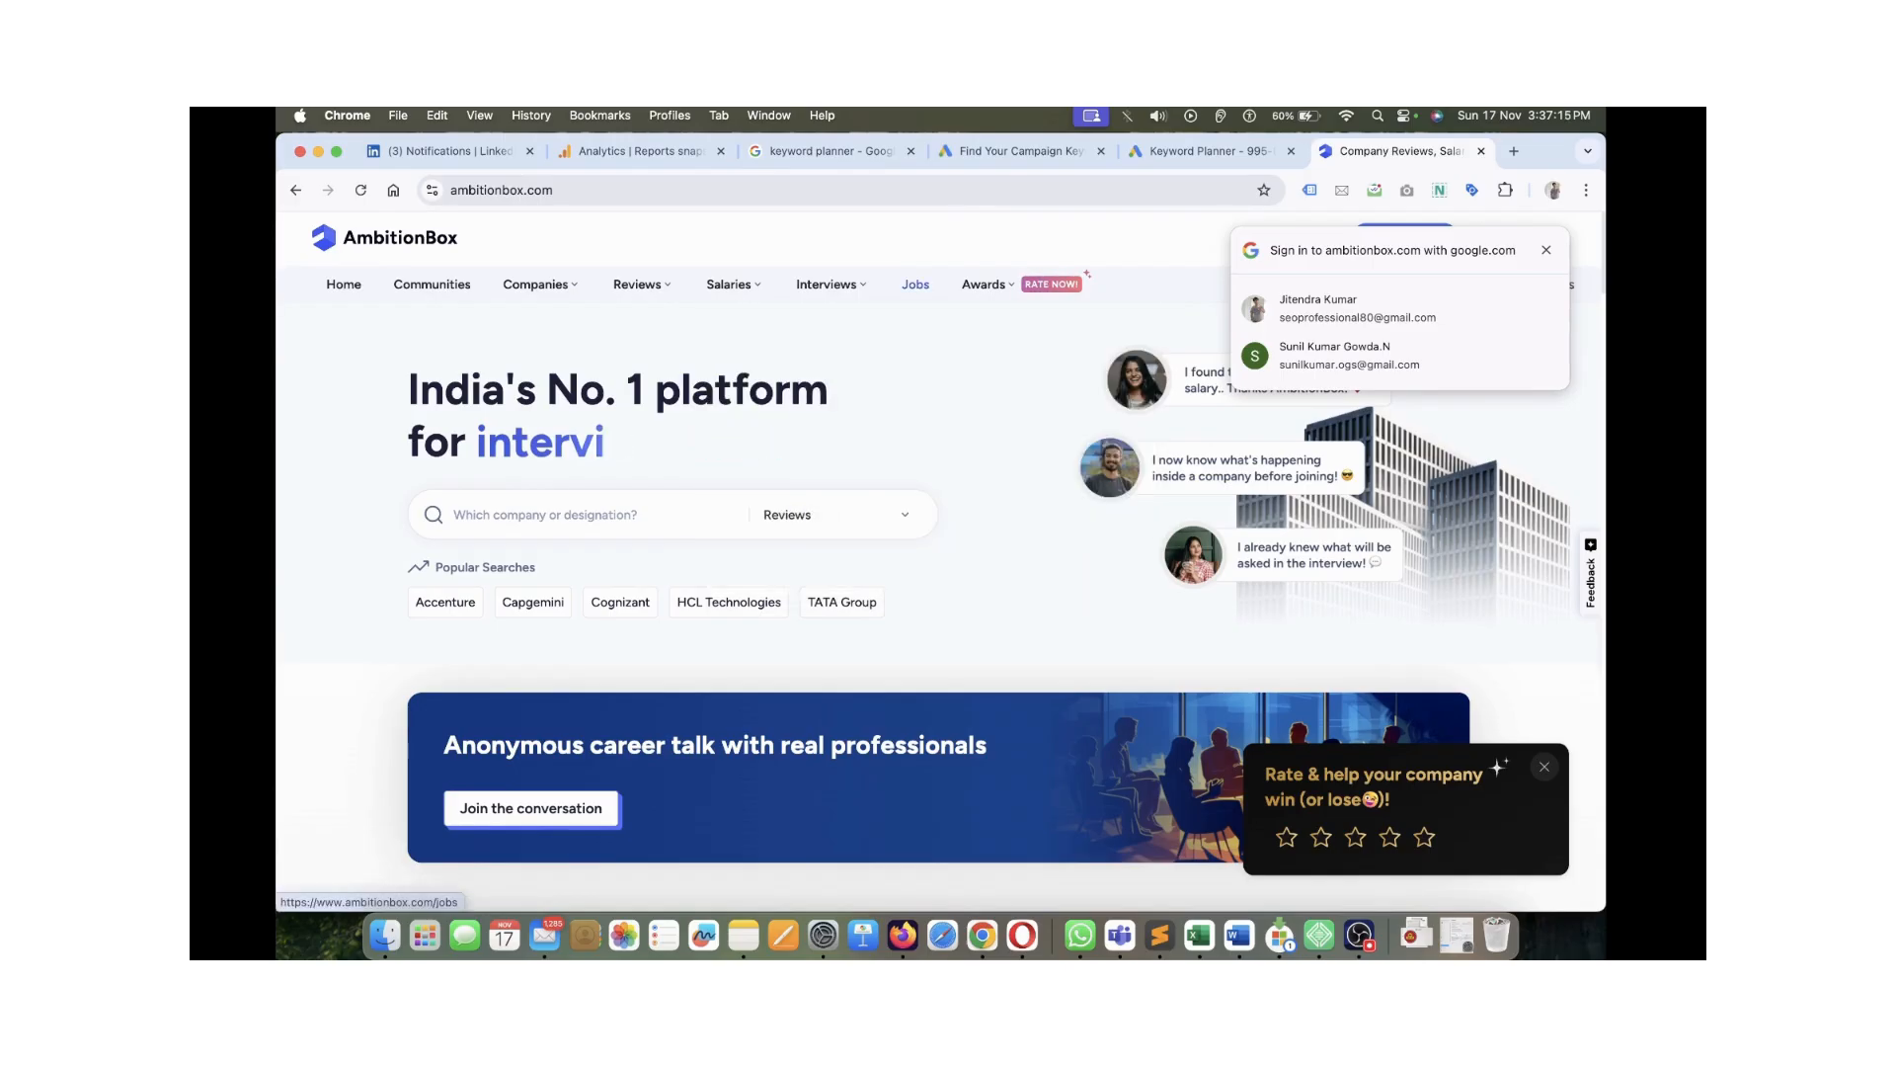
{"action": "left_click", "coordinate": [916, 284]}
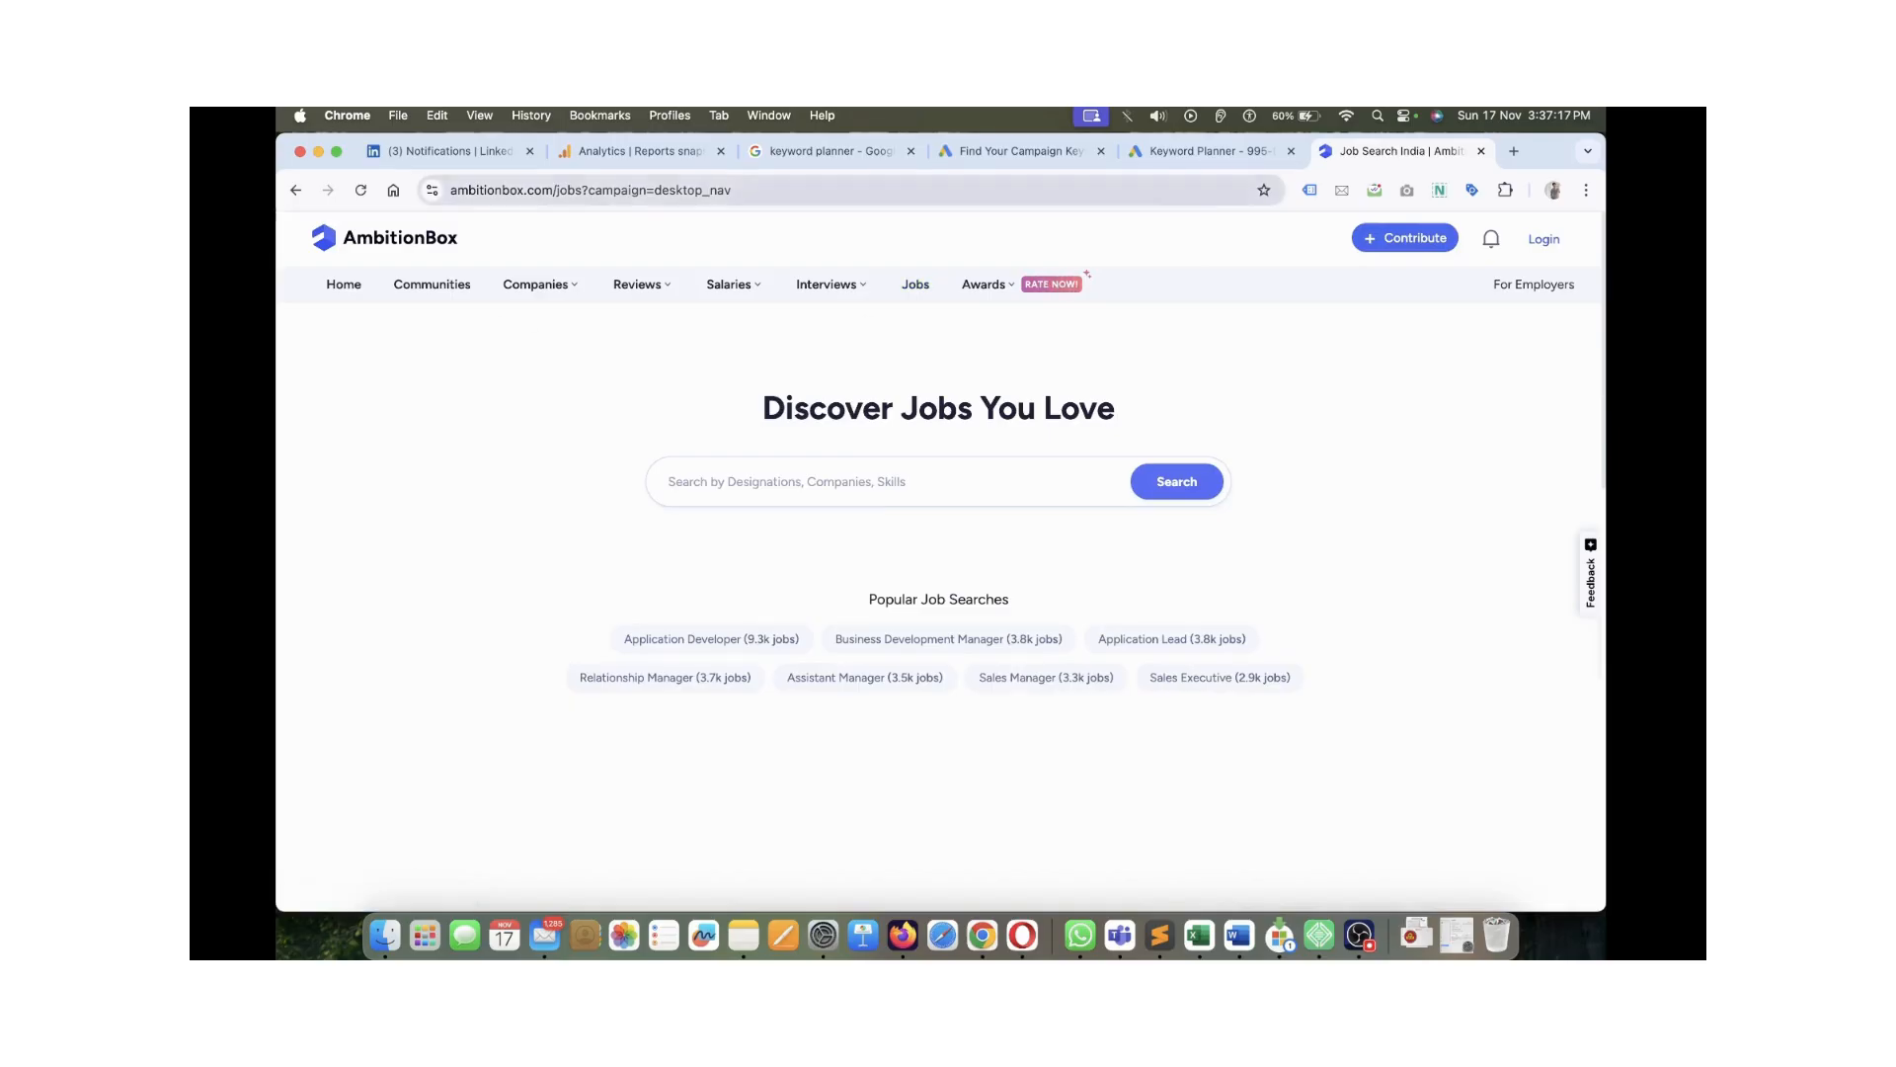
{"action": "left_click", "coordinate": [852, 189]}
{"action": "left_click", "coordinate": [869, 345]}
{"action": "left_click", "coordinate": [852, 189]}
{"action": "left_click", "coordinate": [851, 190]}
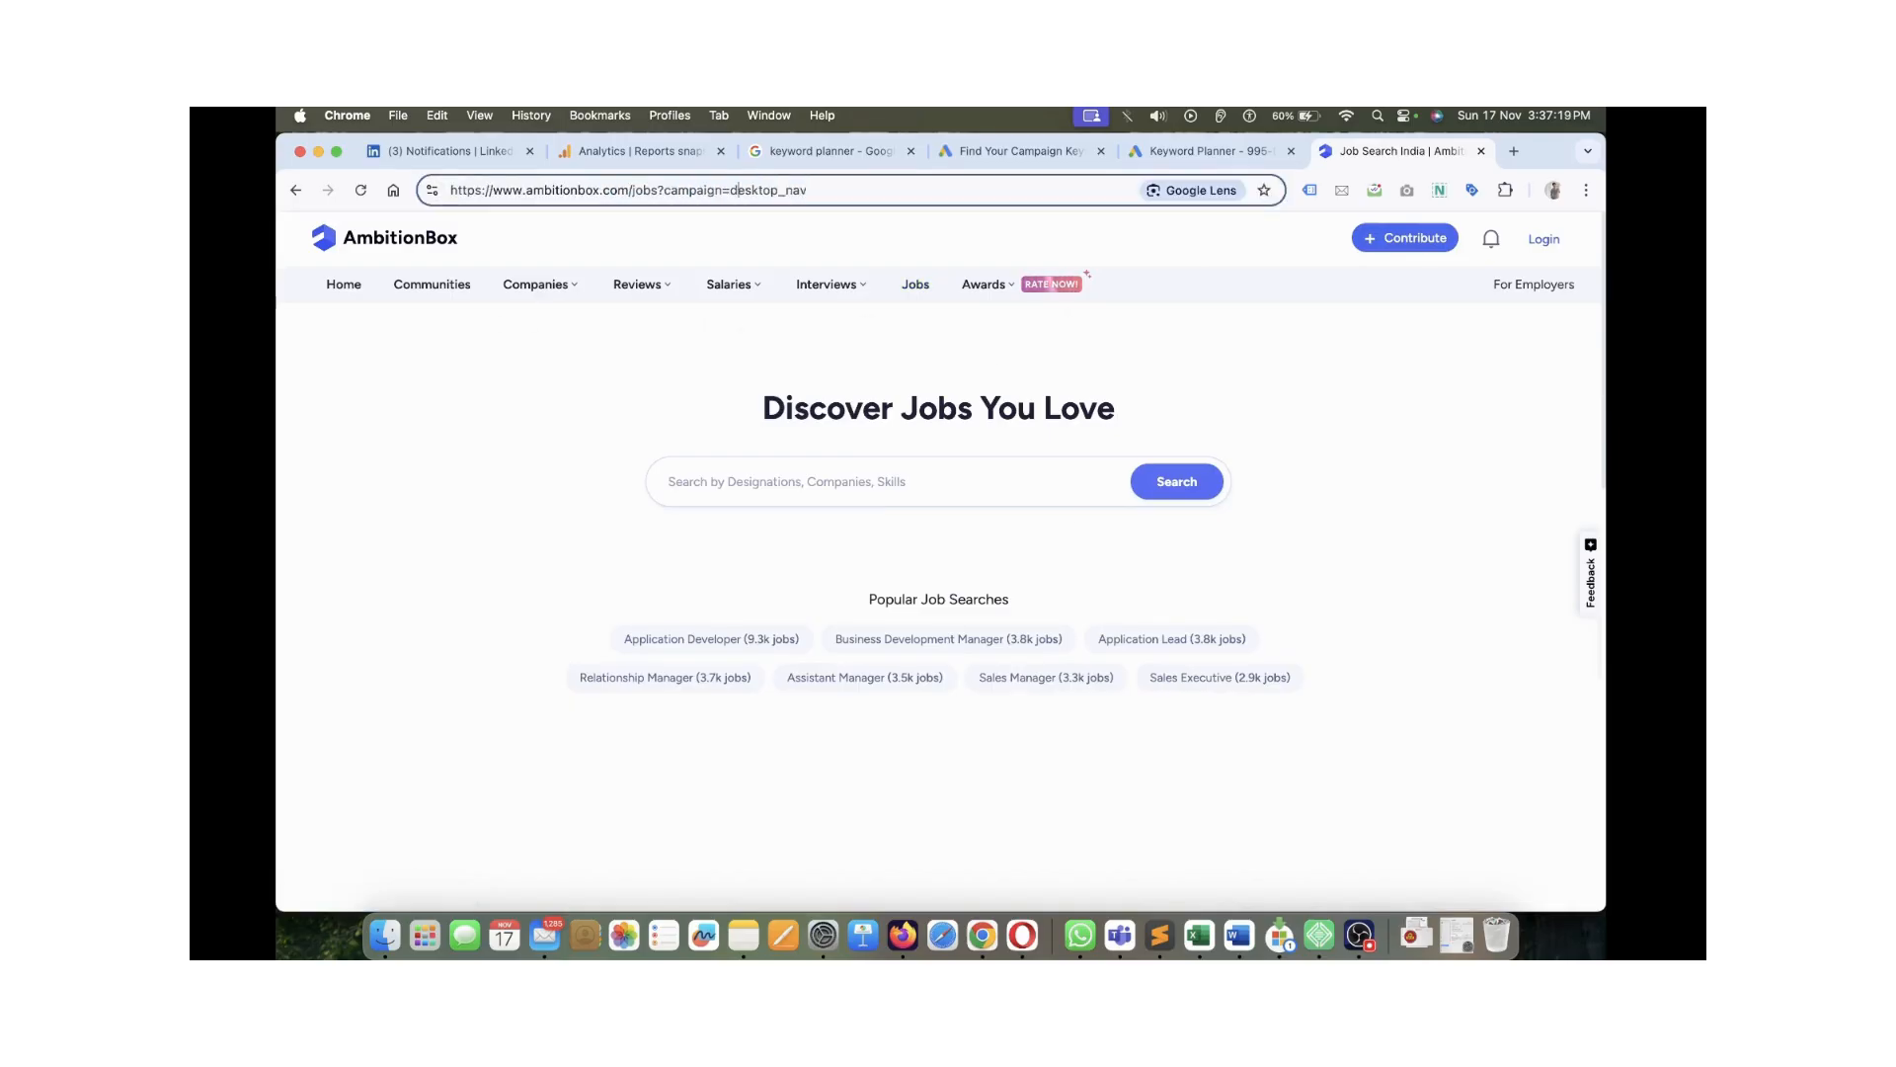
{"action": "mouse_move", "coordinate": [540, 284]}
{"action": "left_click", "coordinate": [652, 349]}
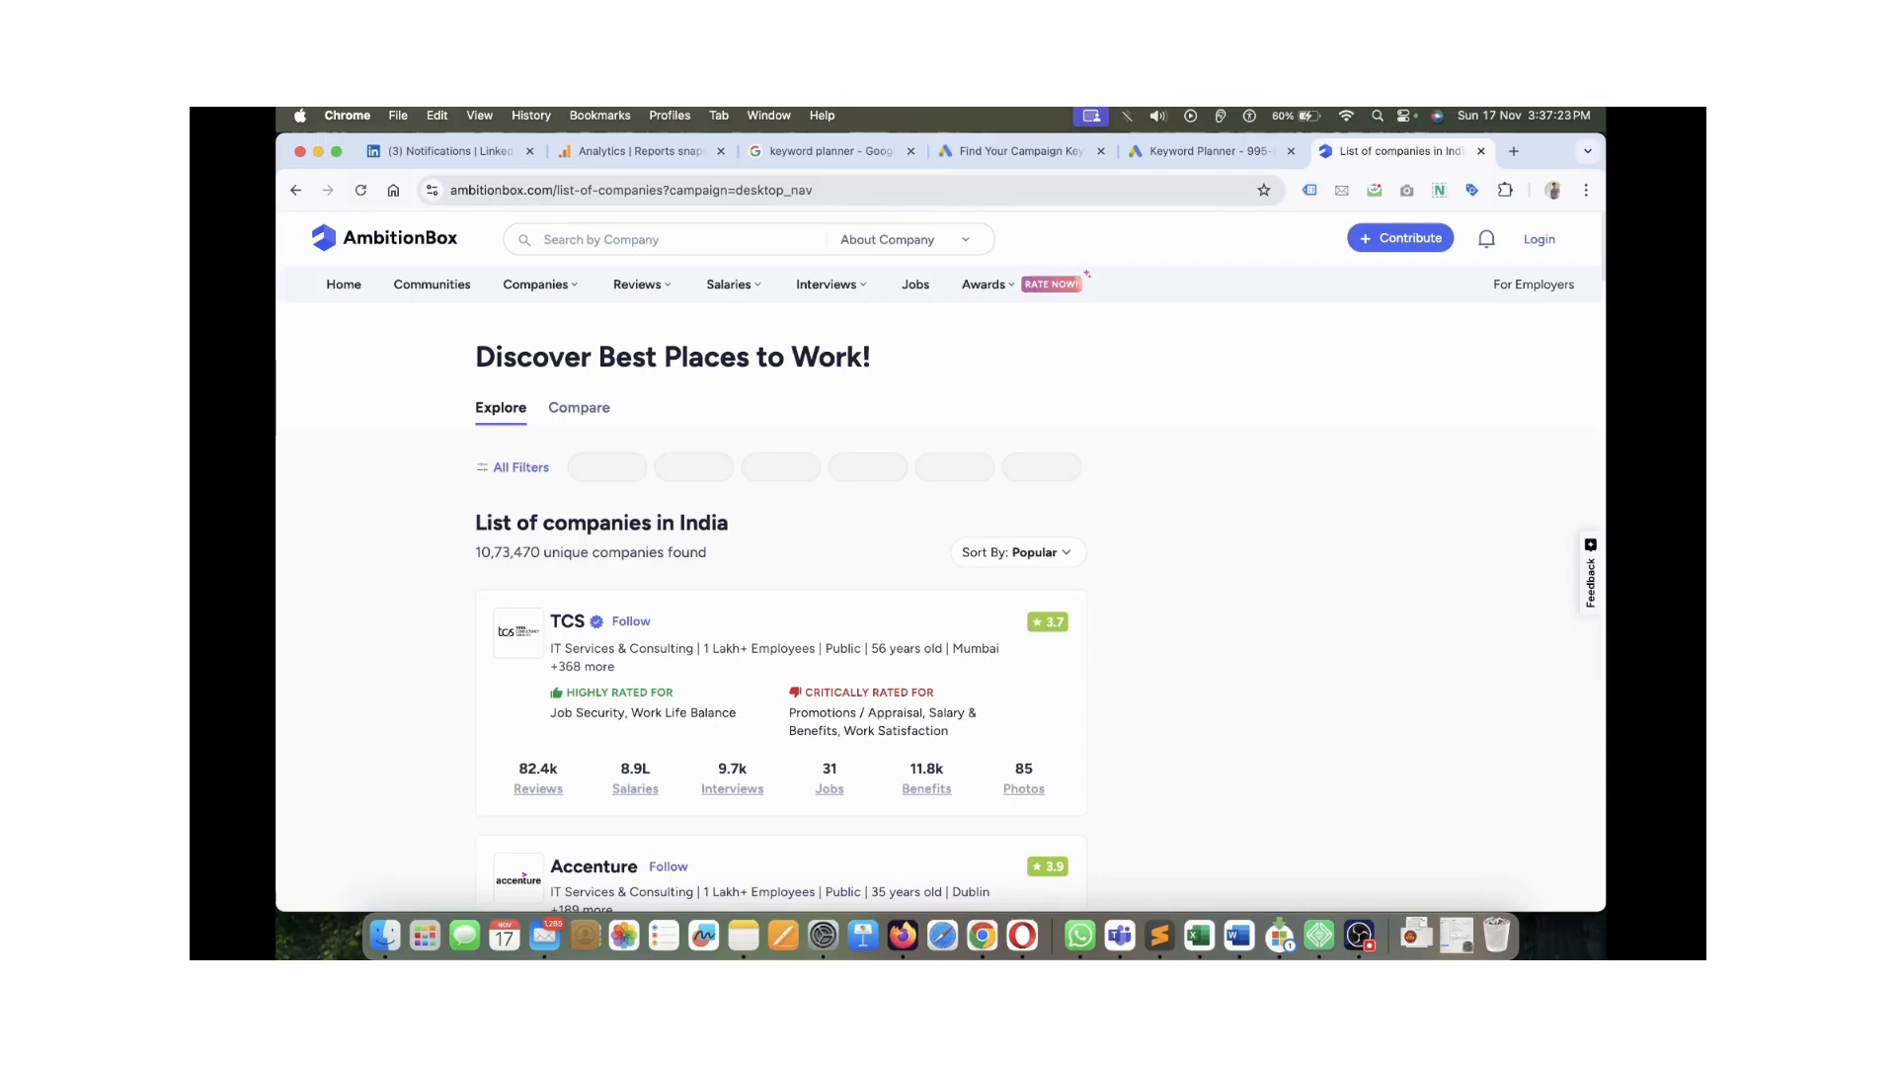
{"action": "left_click_drag", "start_coordinate": [813, 190], "coordinate": [678, 190]}
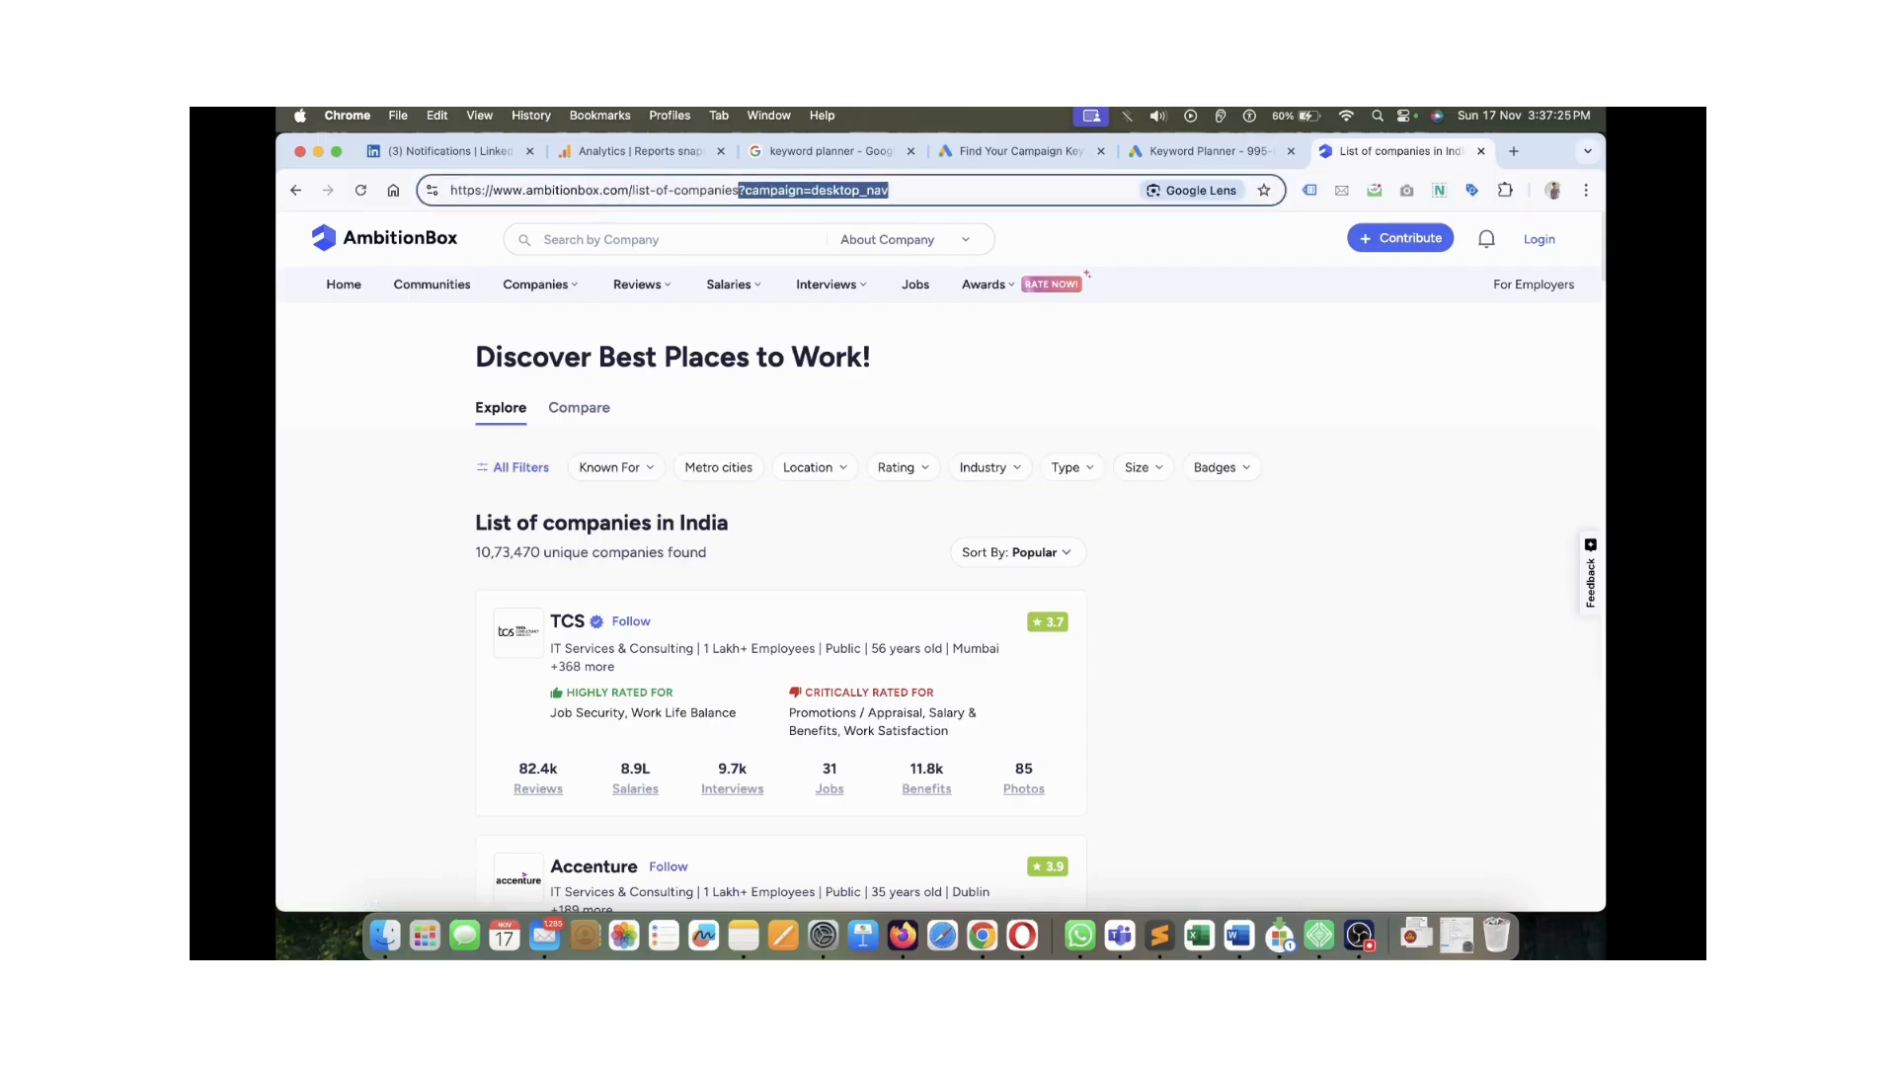
{"action": "key", "text": "BackSpace"}
{"action": "key", "text": "Return"}
{"action": "left_click", "coordinate": [677, 189]}
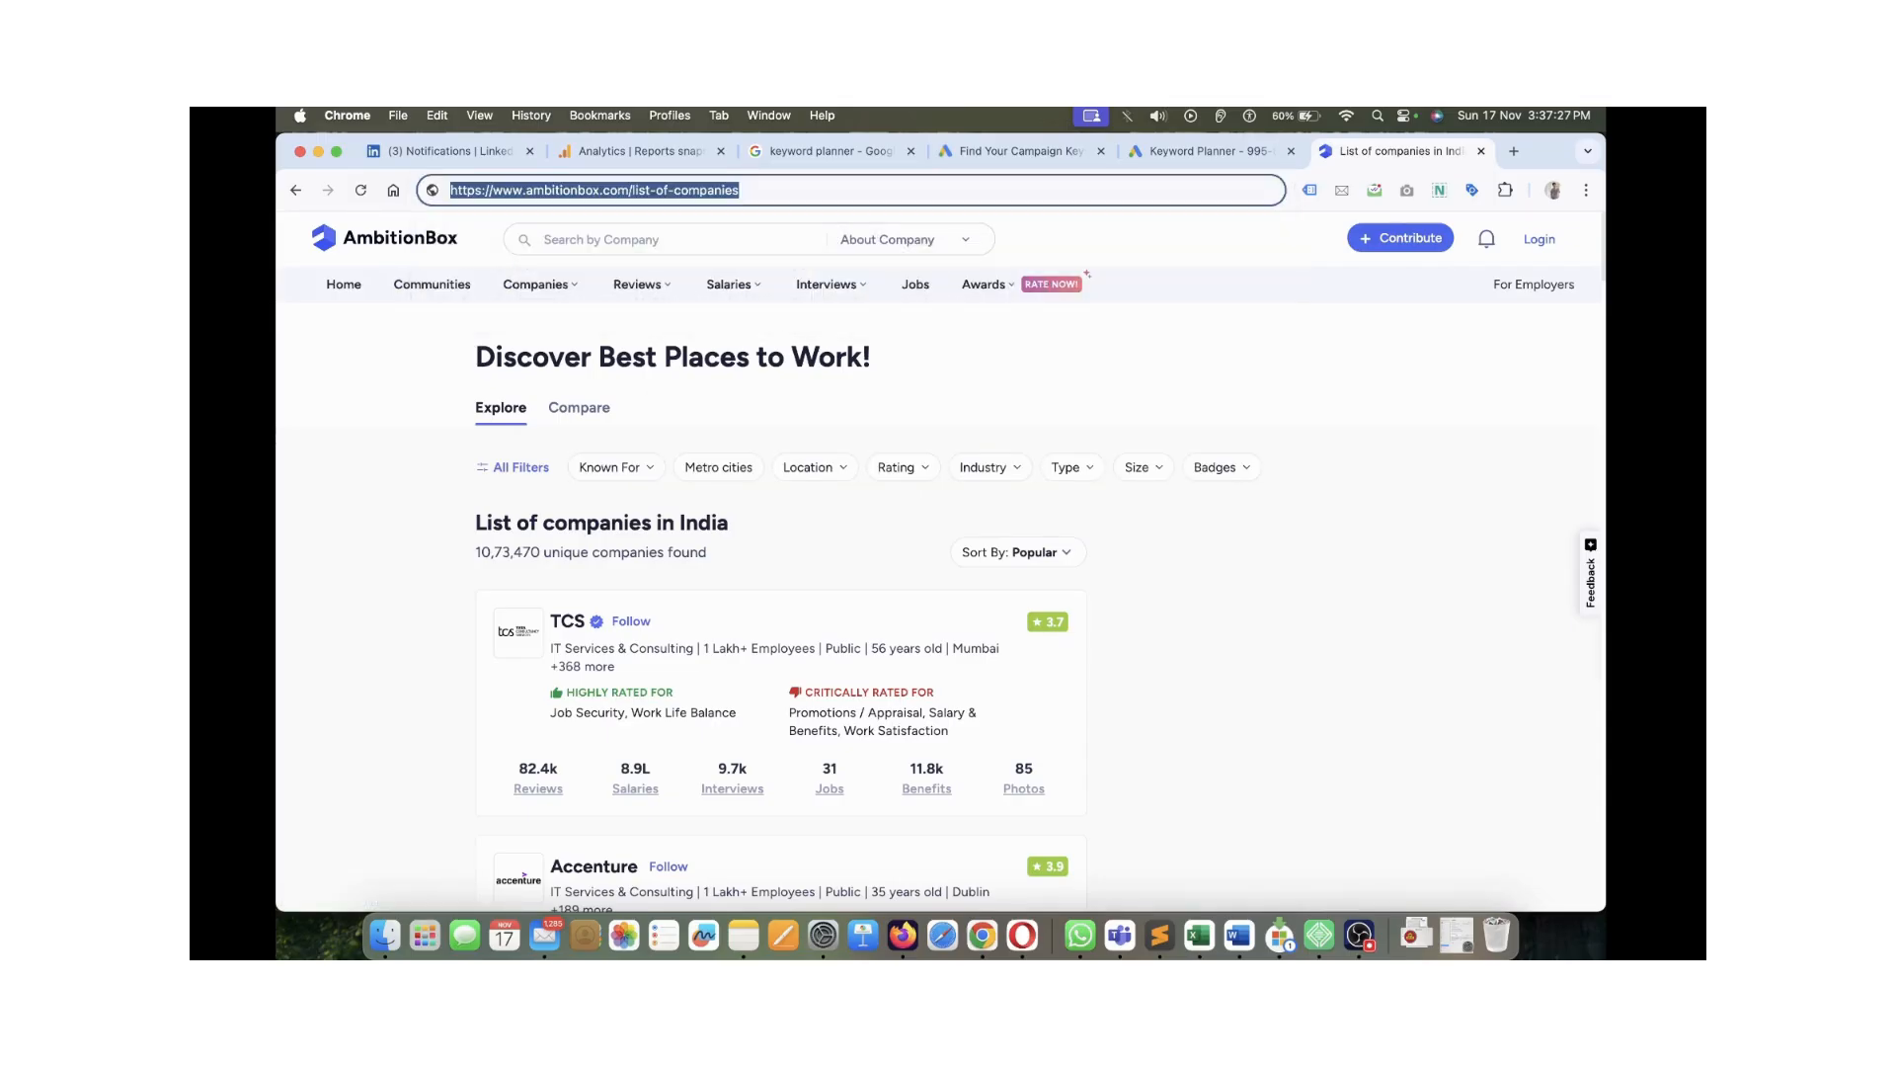
Open didm.in in a new tab, copy its address, and return to Keyword Planner
{"action": "key", "text": "super+t"}
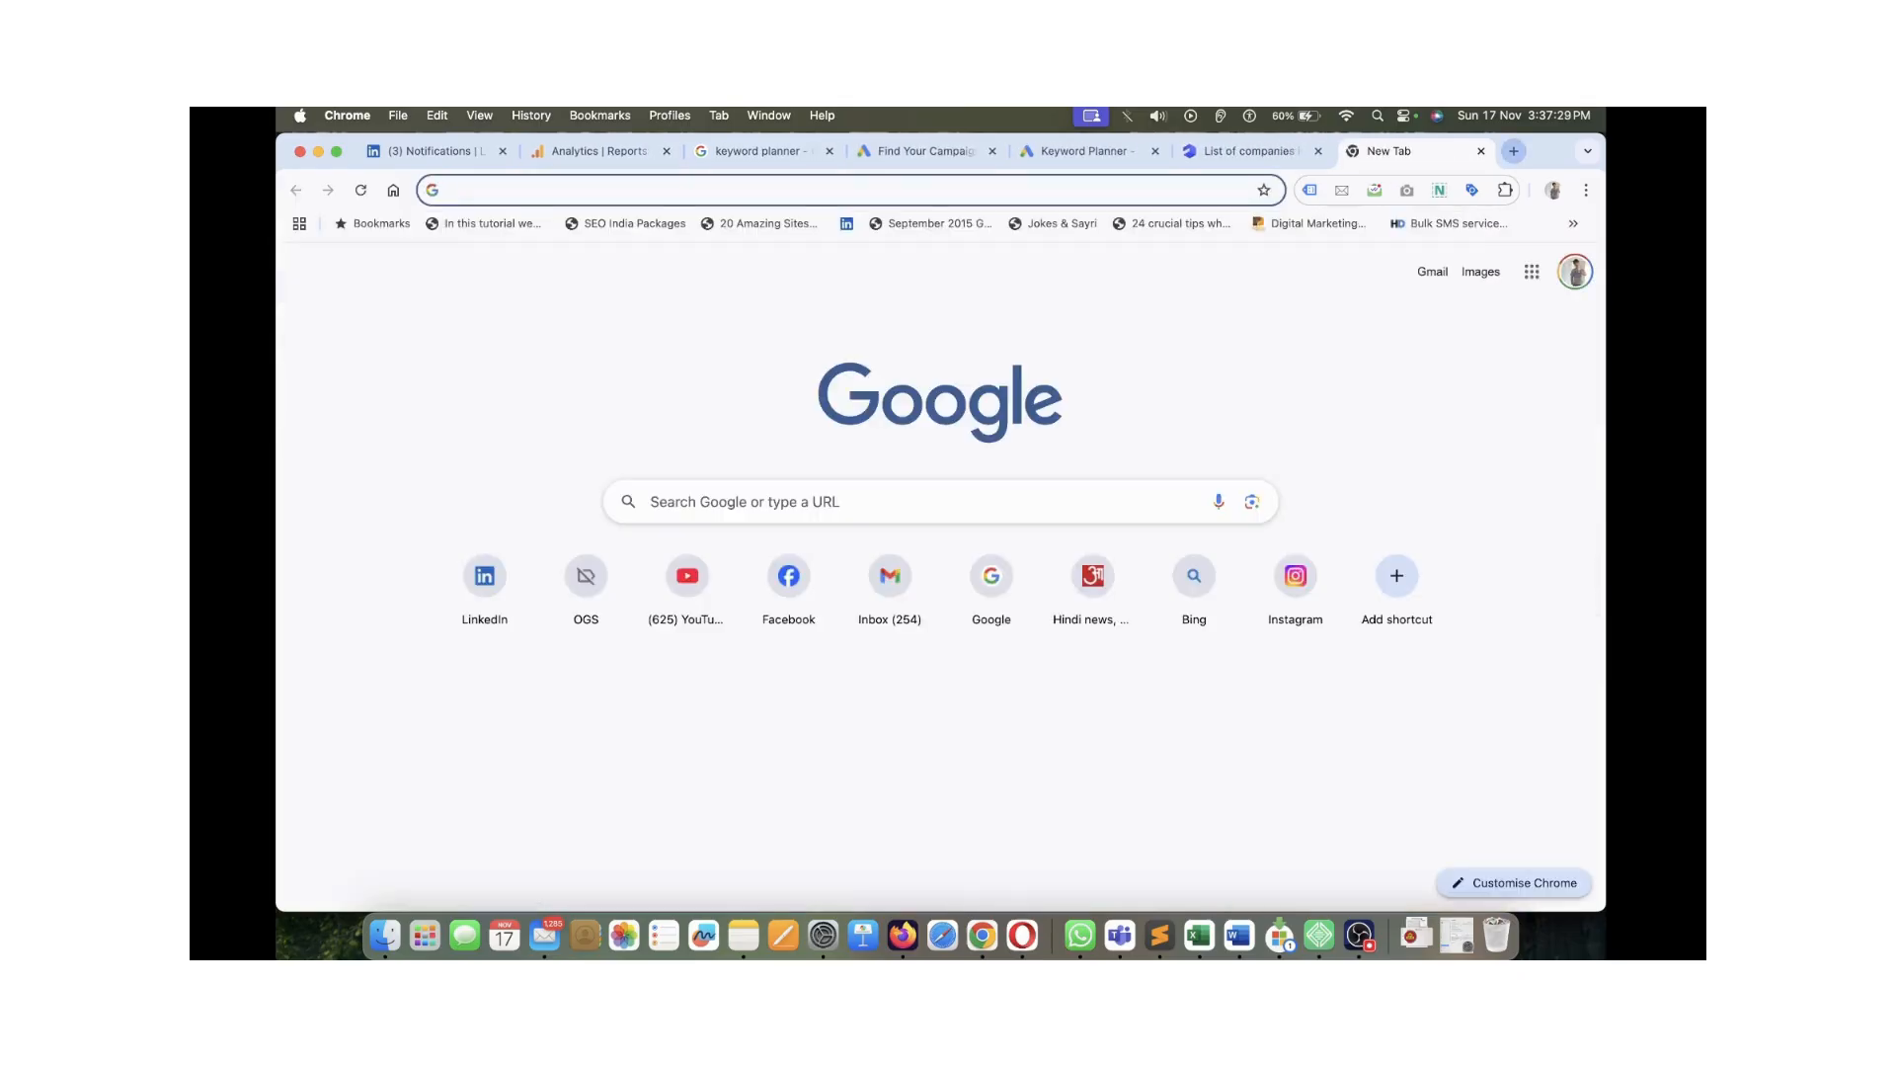
{"action": "type", "text": "didm"}
{"action": "type", "text": ".in"}
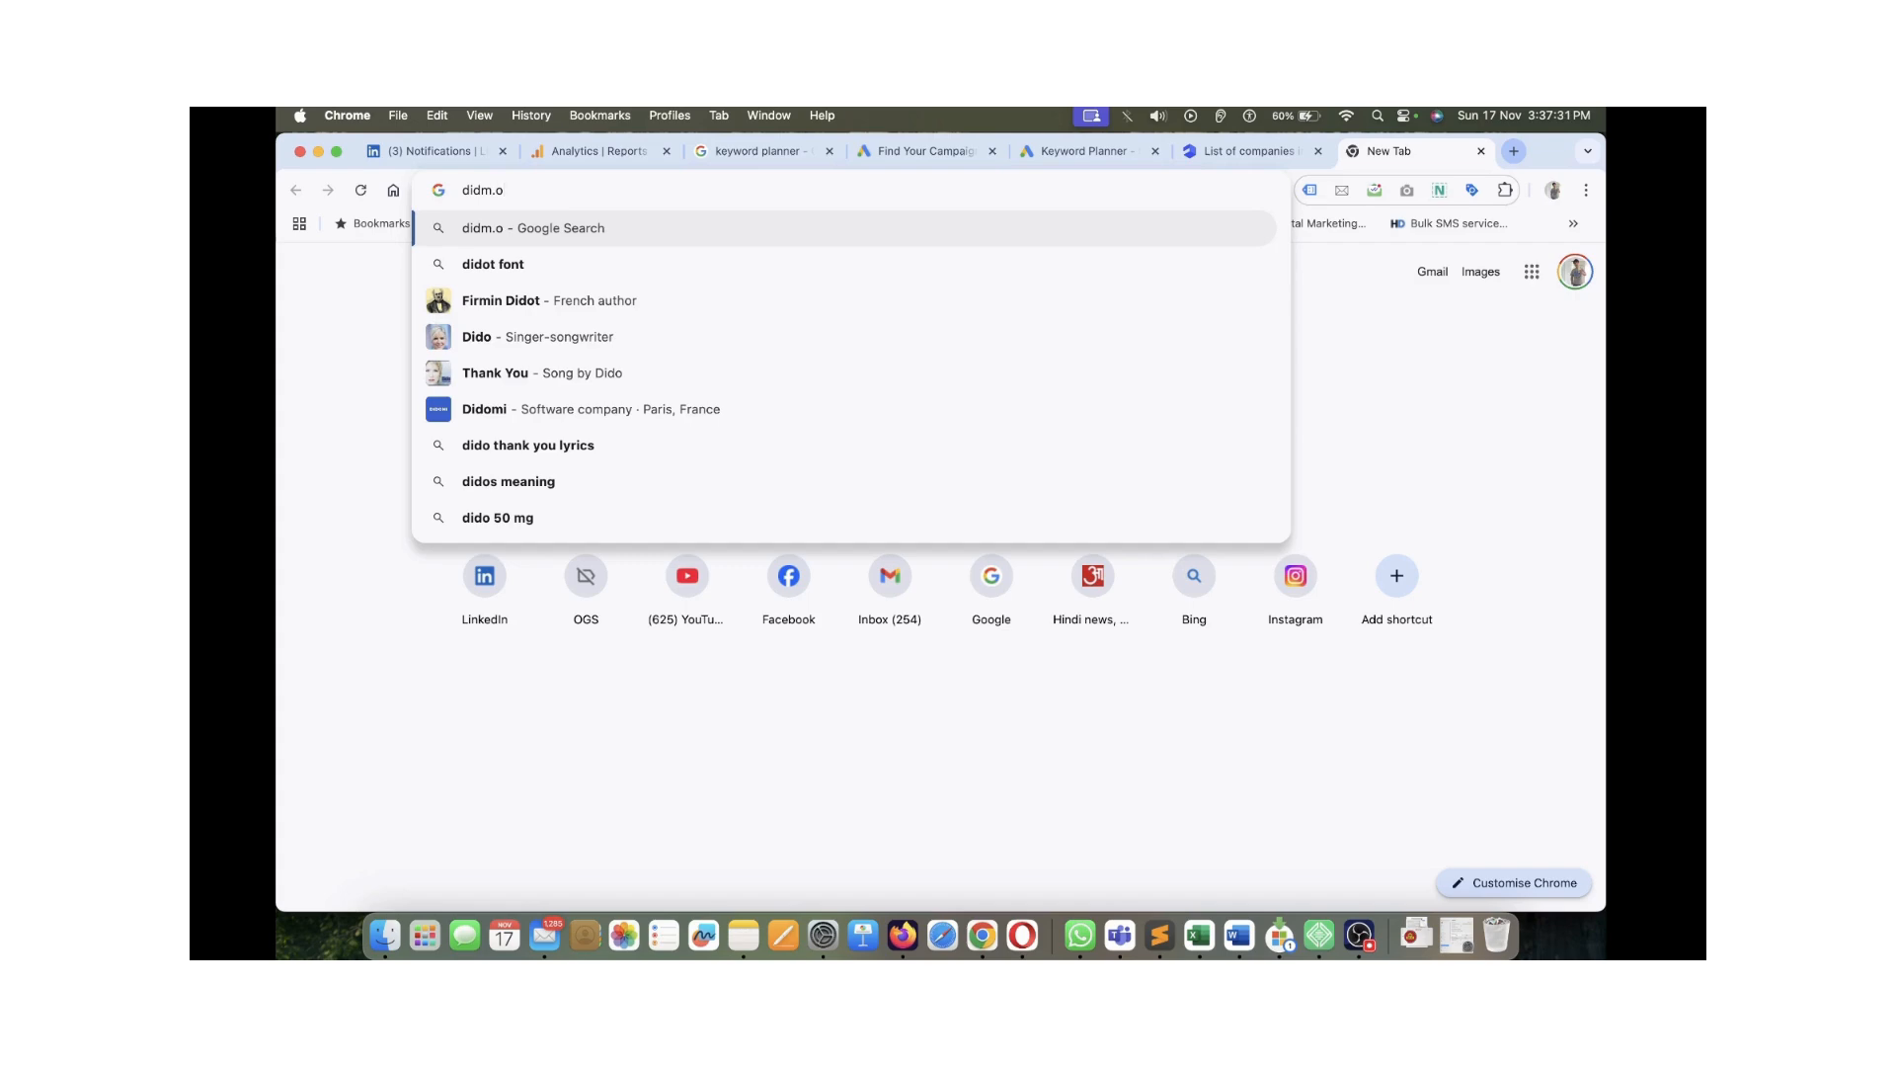
{"action": "key", "text": "Return"}
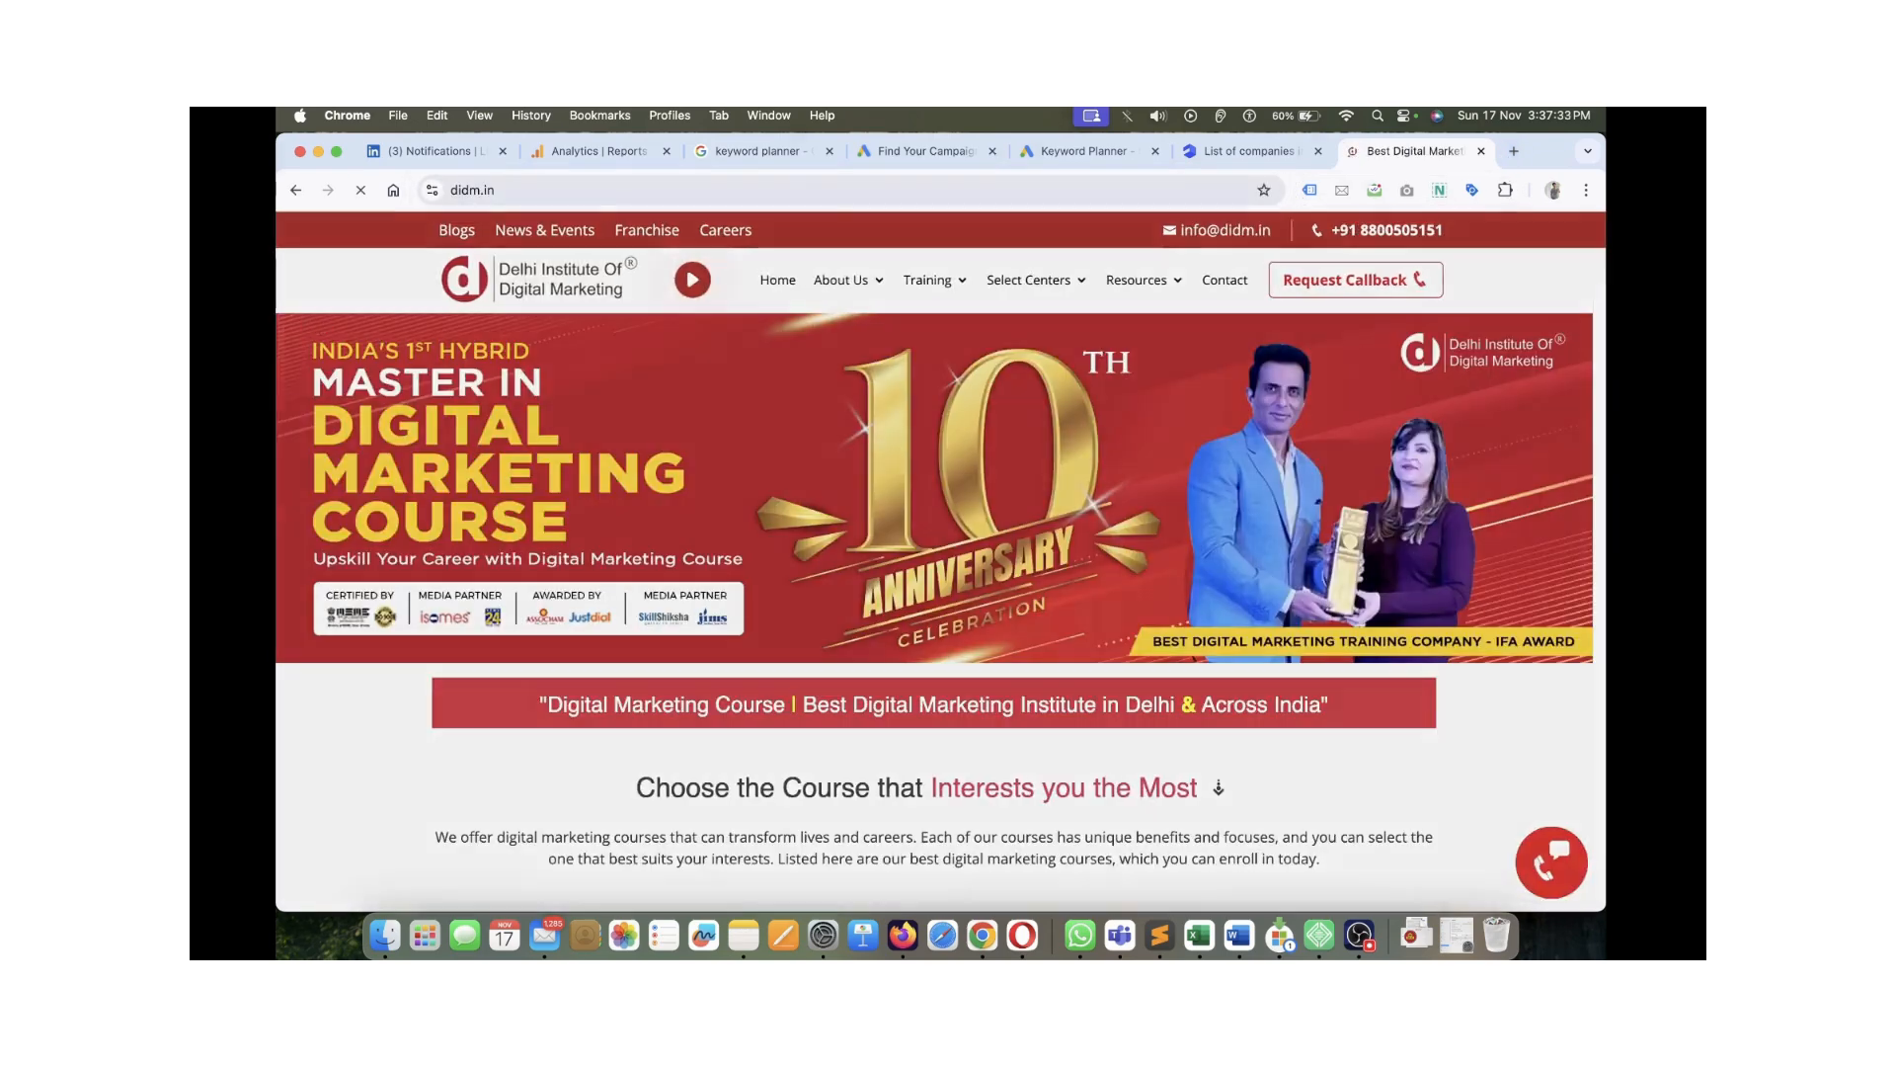
{"action": "left_click", "coordinate": [1047, 190]}
{"action": "key", "text": "super+c"}
{"action": "left_click", "coordinate": [1082, 151]}
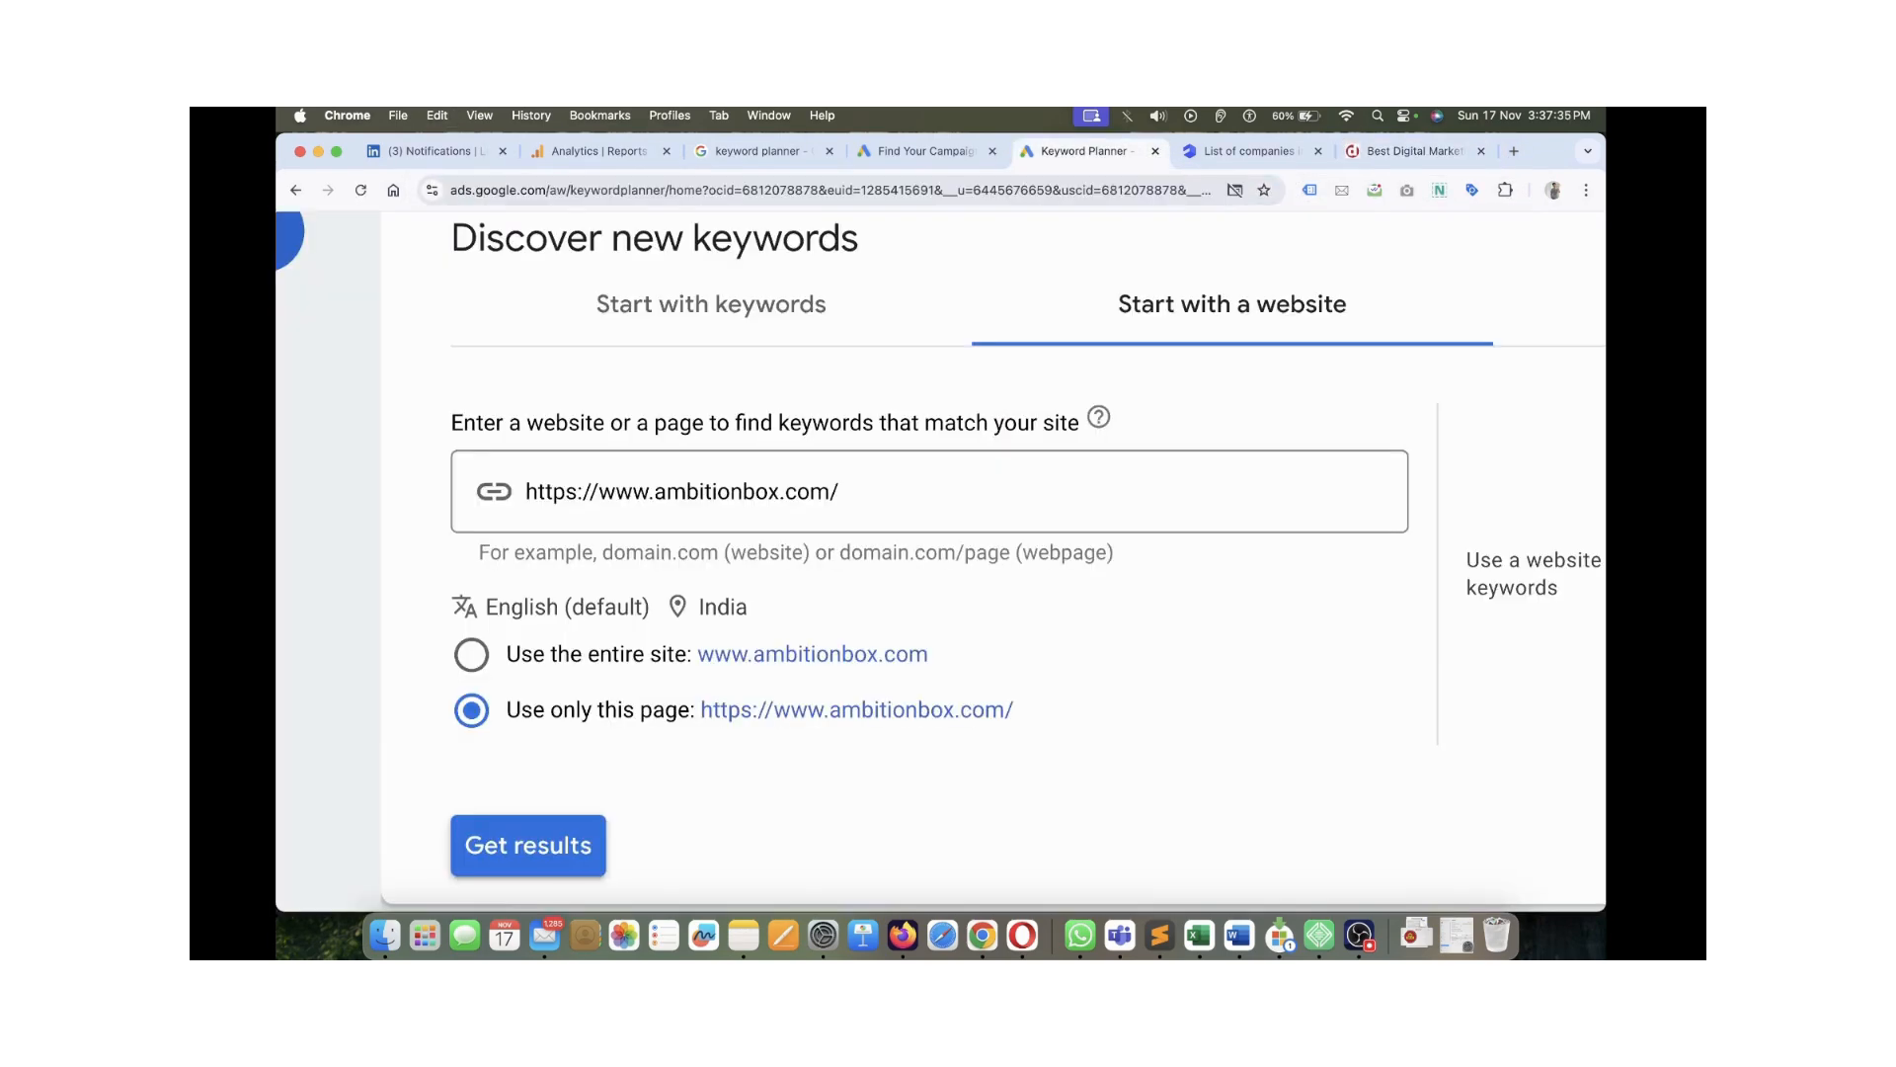
{"action": "key", "text": "super+a"}
{"action": "key", "text": "super+v"}
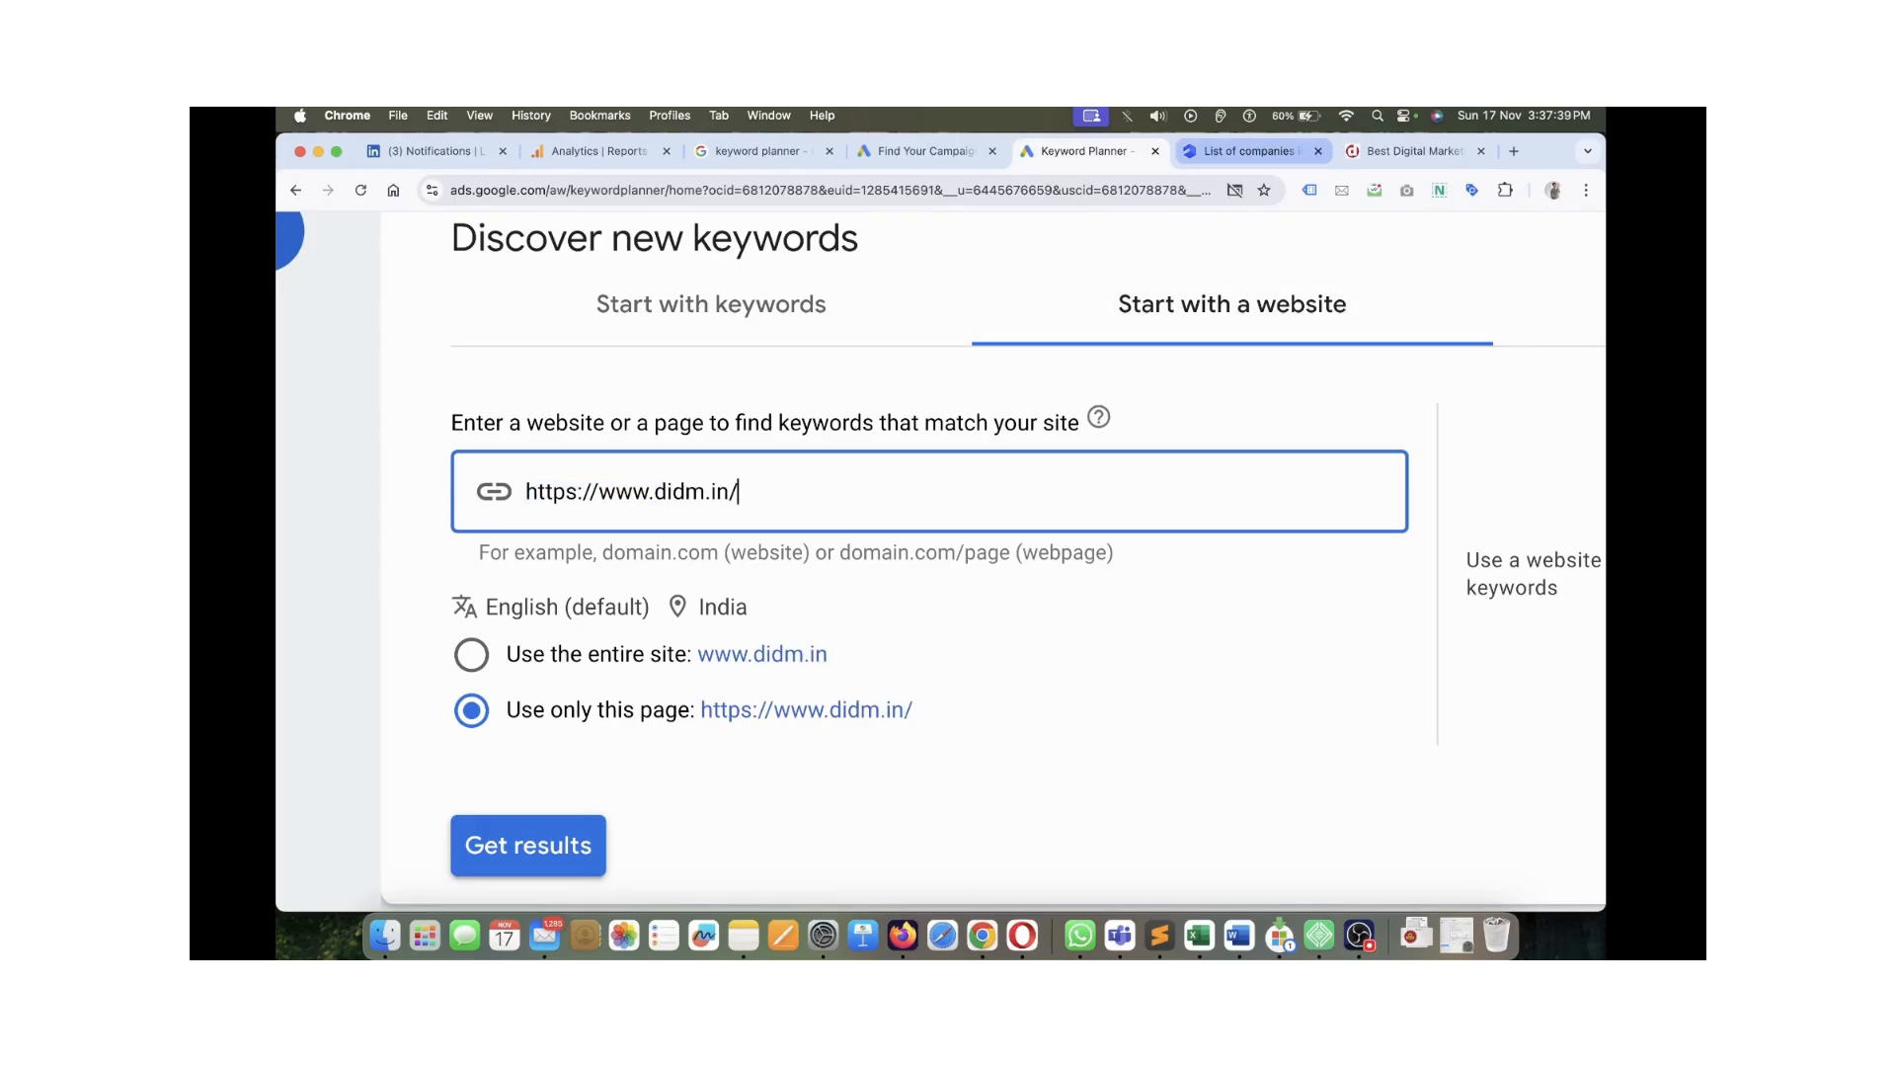
{"action": "left_click", "coordinate": [472, 654]}
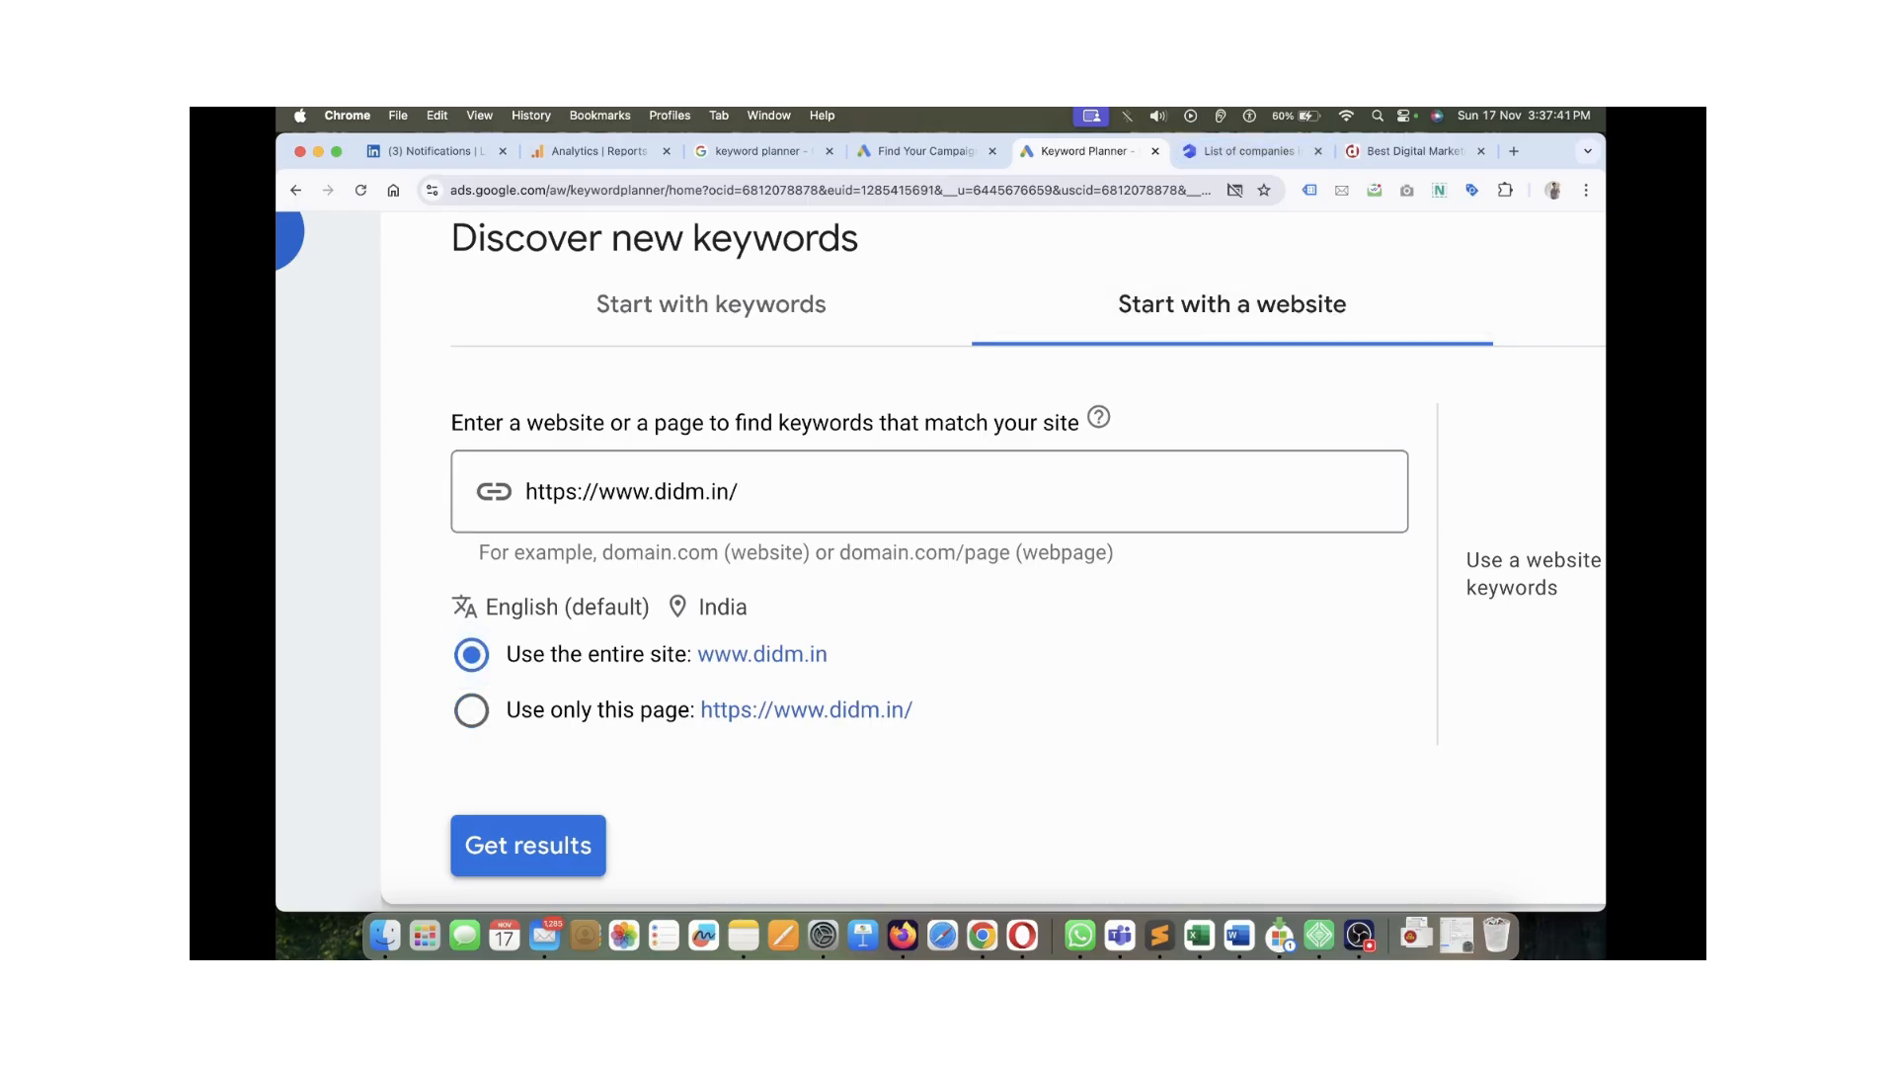
{"action": "scroll", "coordinate": [992, 560], "scroll_direction": "down", "scroll_amount": 3}
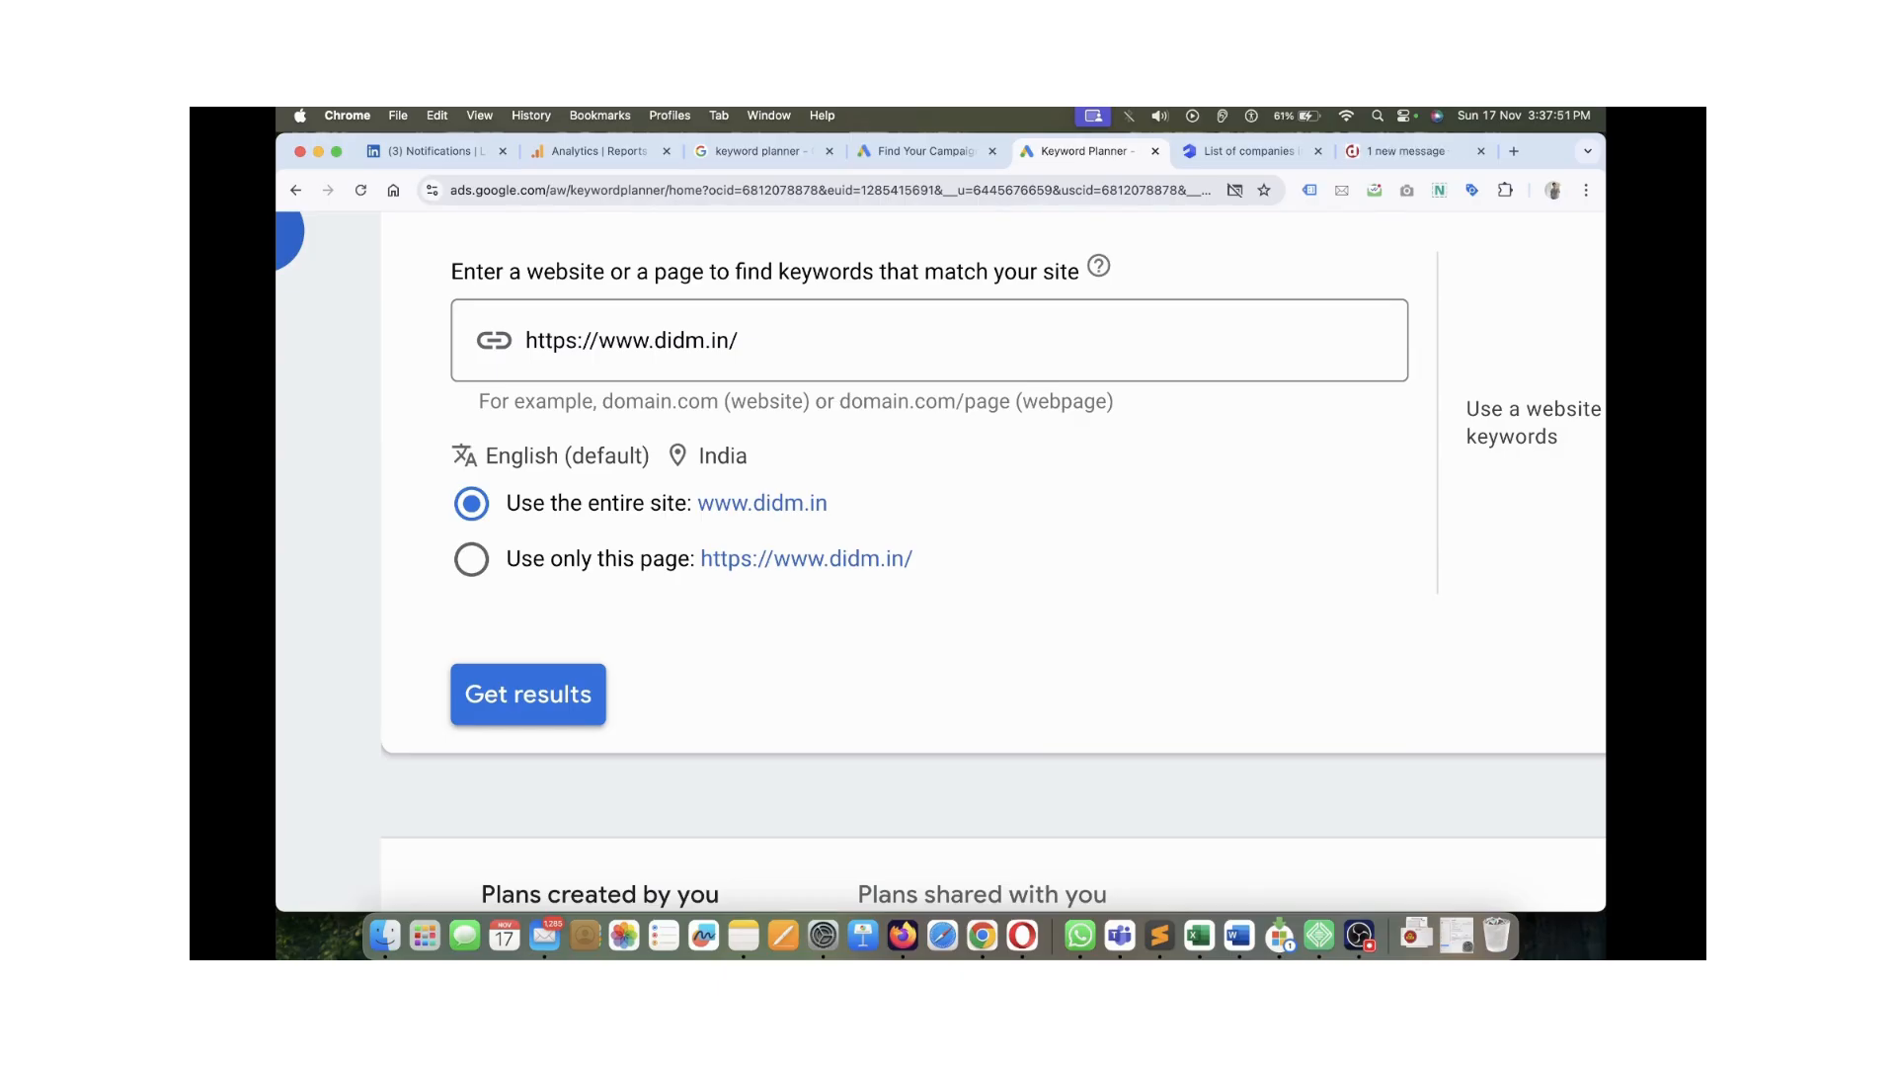
{"action": "scroll", "coordinate": [992, 529], "scroll_direction": "down", "scroll_amount": 3}
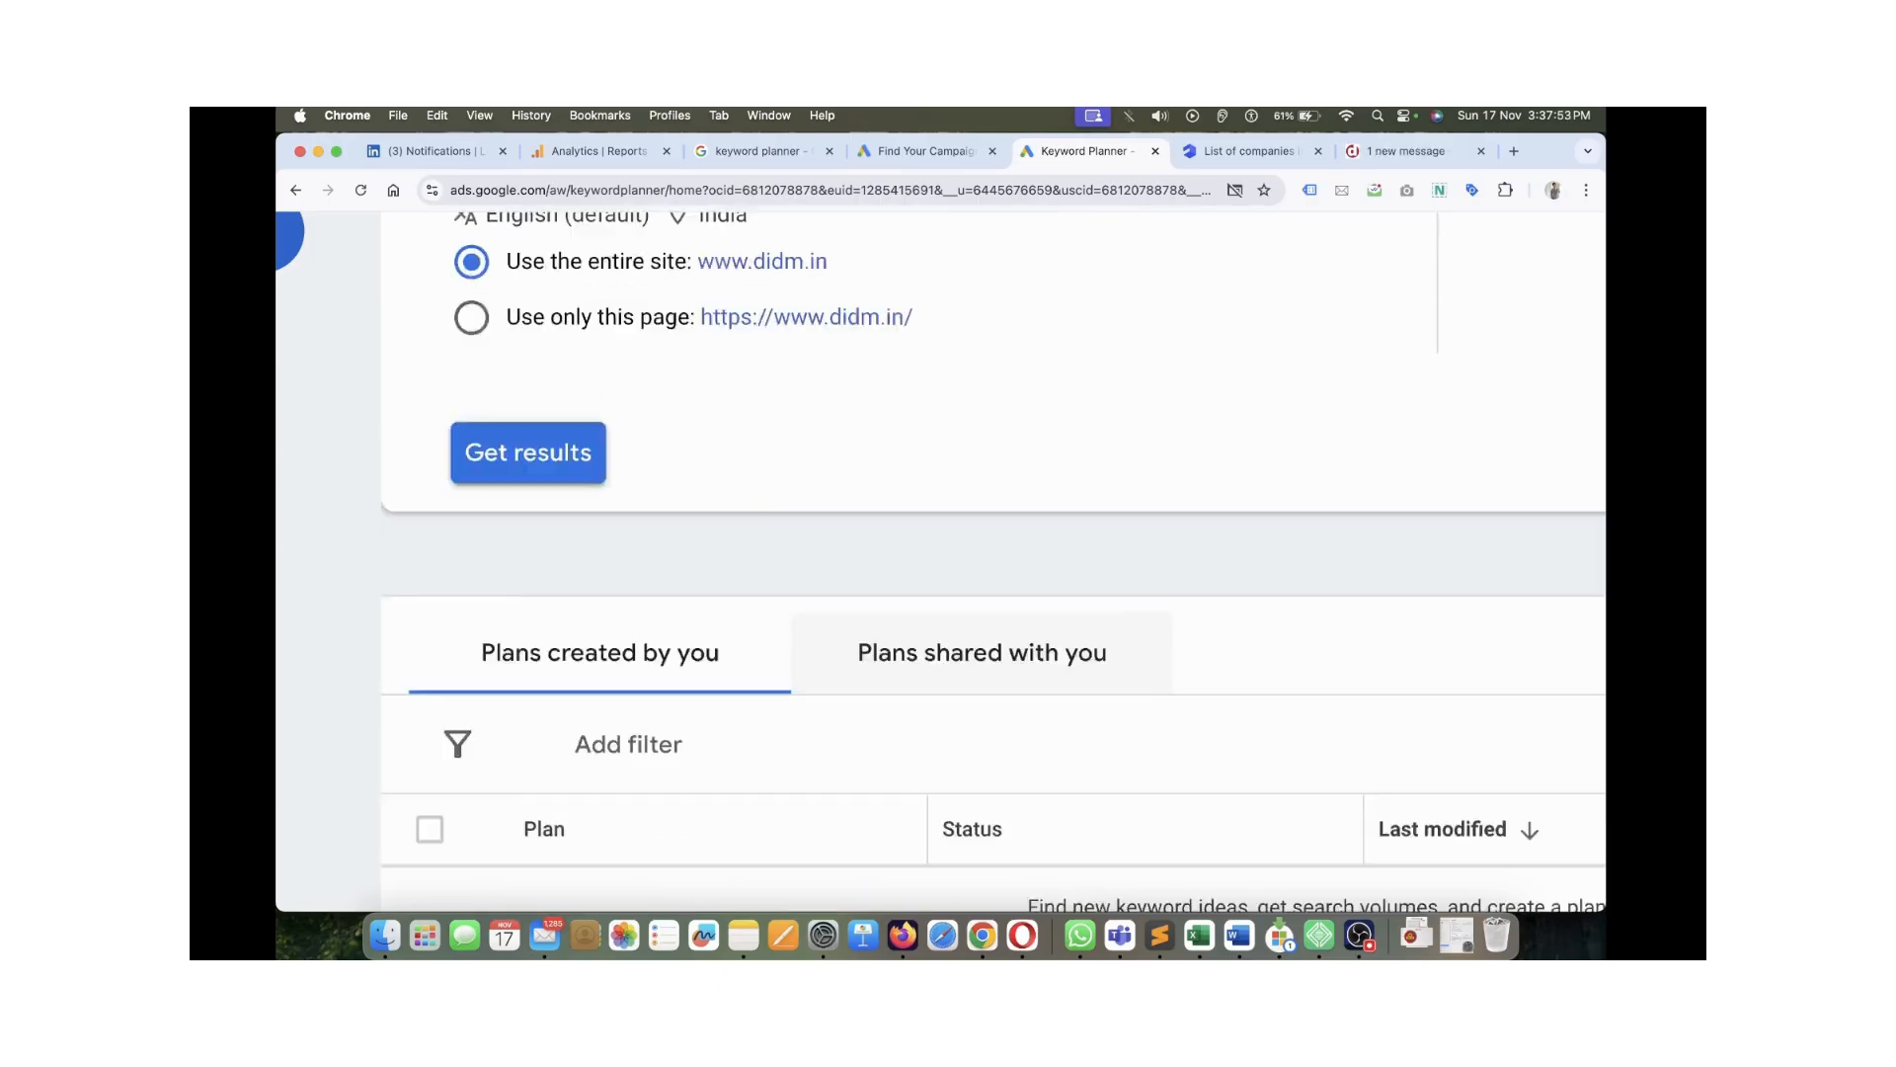
{"action": "scroll", "coordinate": [992, 529], "scroll_direction": "up", "scroll_amount": 1}
{"action": "scroll", "coordinate": [993, 529], "scroll_direction": "down", "scroll_amount": 5}
{"action": "scroll", "coordinate": [993, 529], "scroll_direction": "up", "scroll_amount": 8}
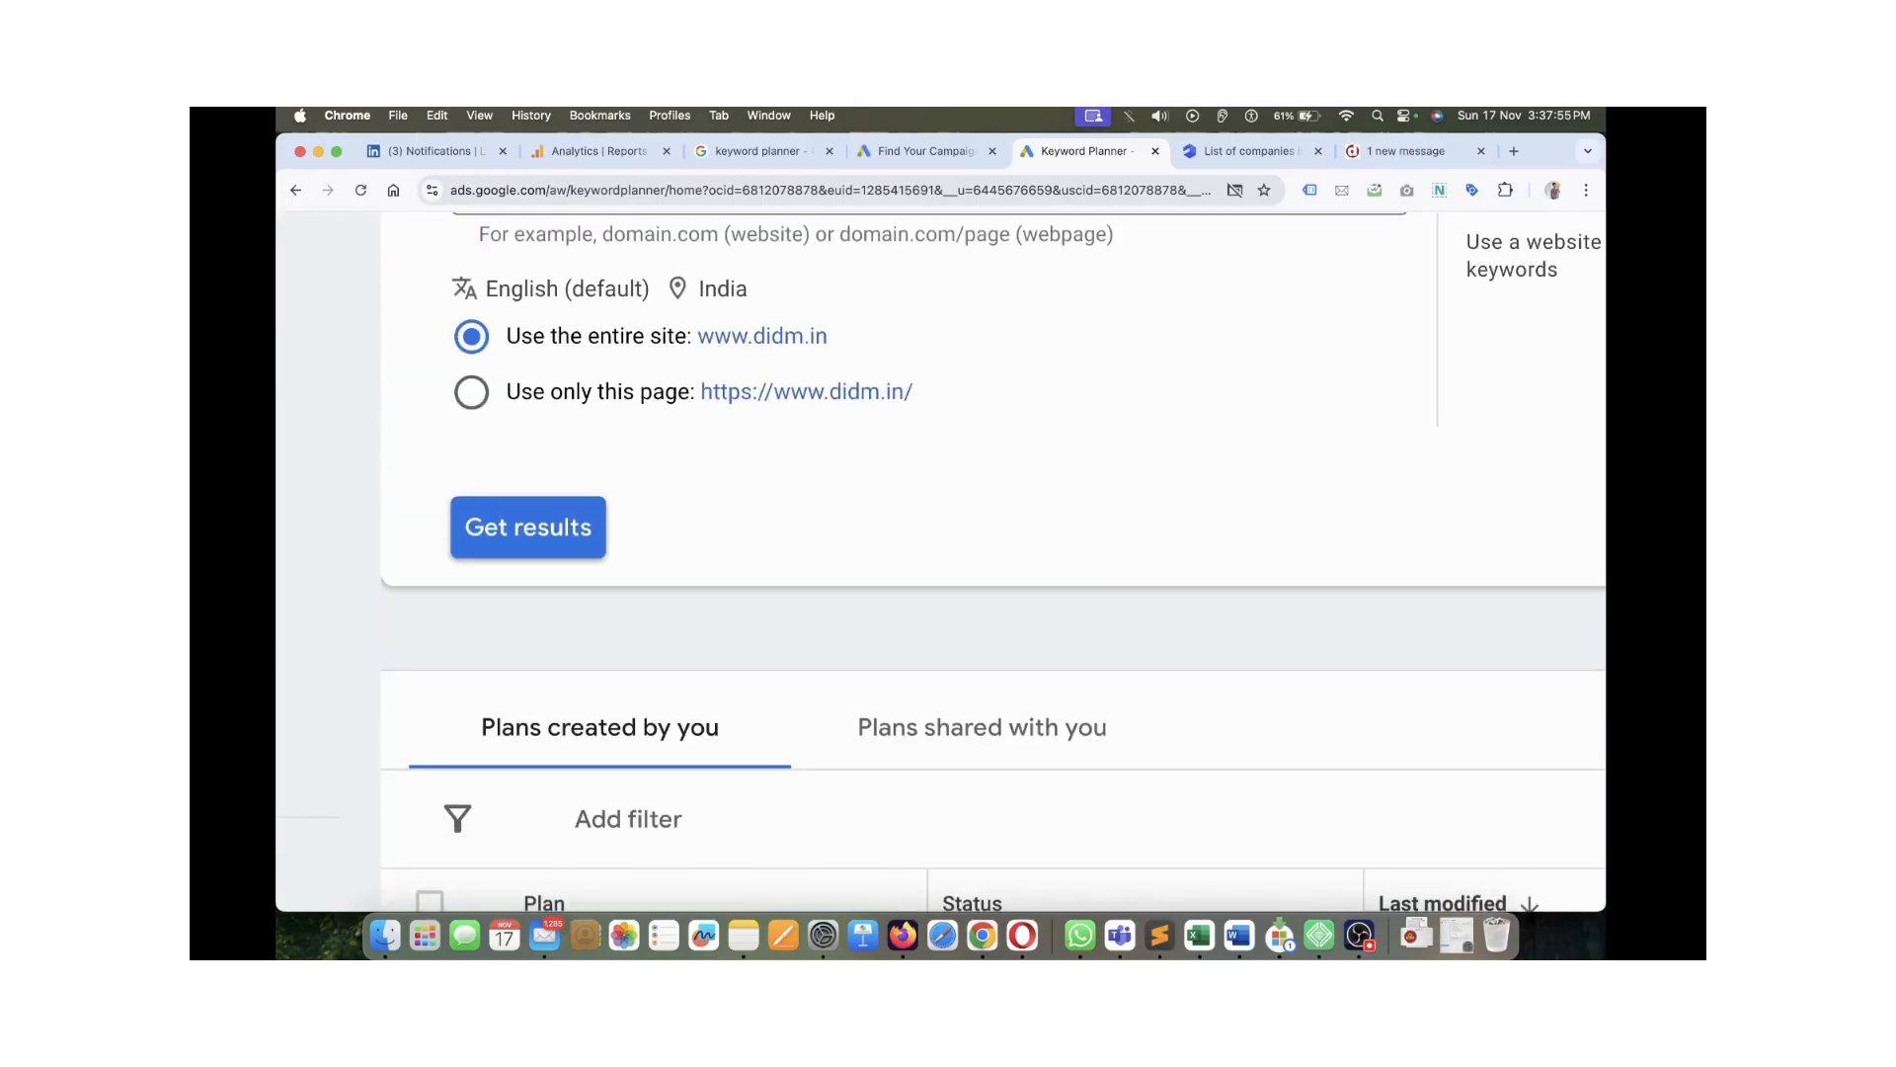
Close the AmbitionBox tab and open DIDM's Master in Digital Marketing course page, selecting its address
{"action": "key", "text": "ctrl+Tab"}
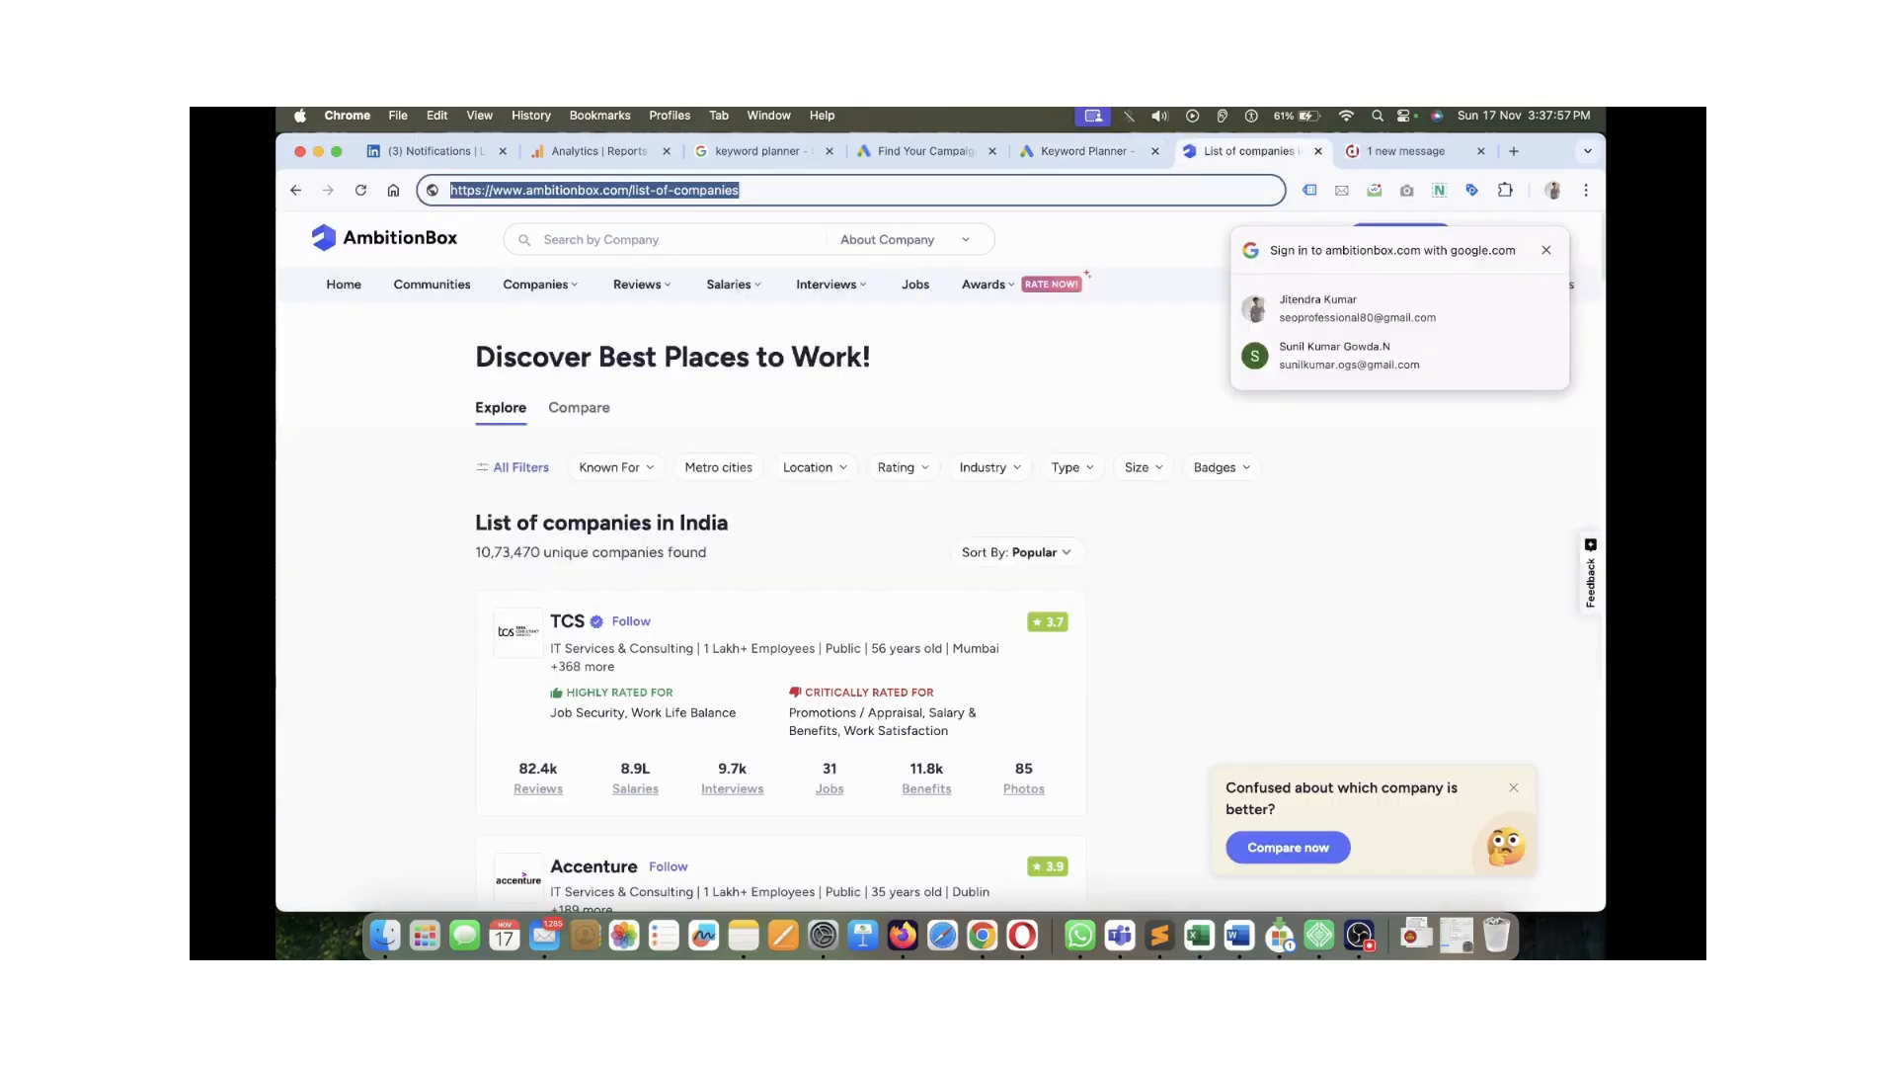
{"action": "key", "text": "super+w"}
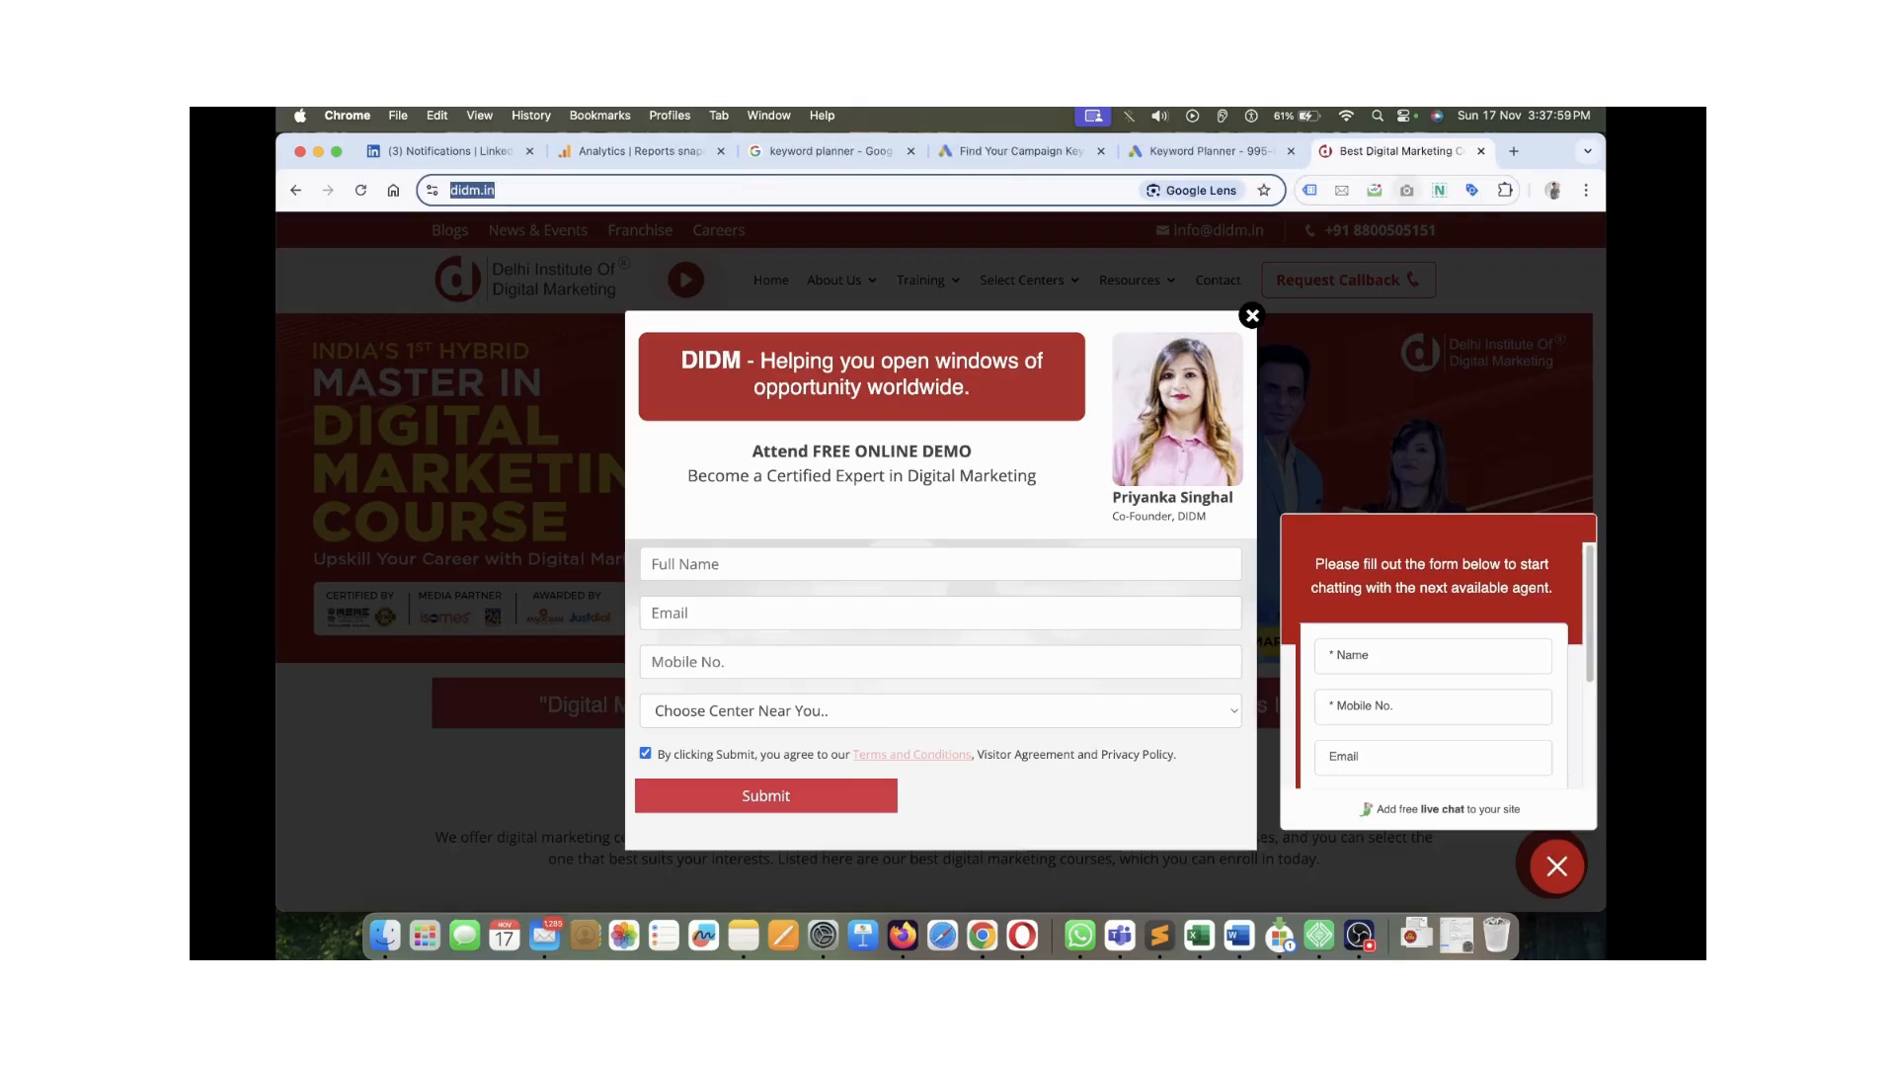
{"action": "left_click", "coordinate": [1252, 316]}
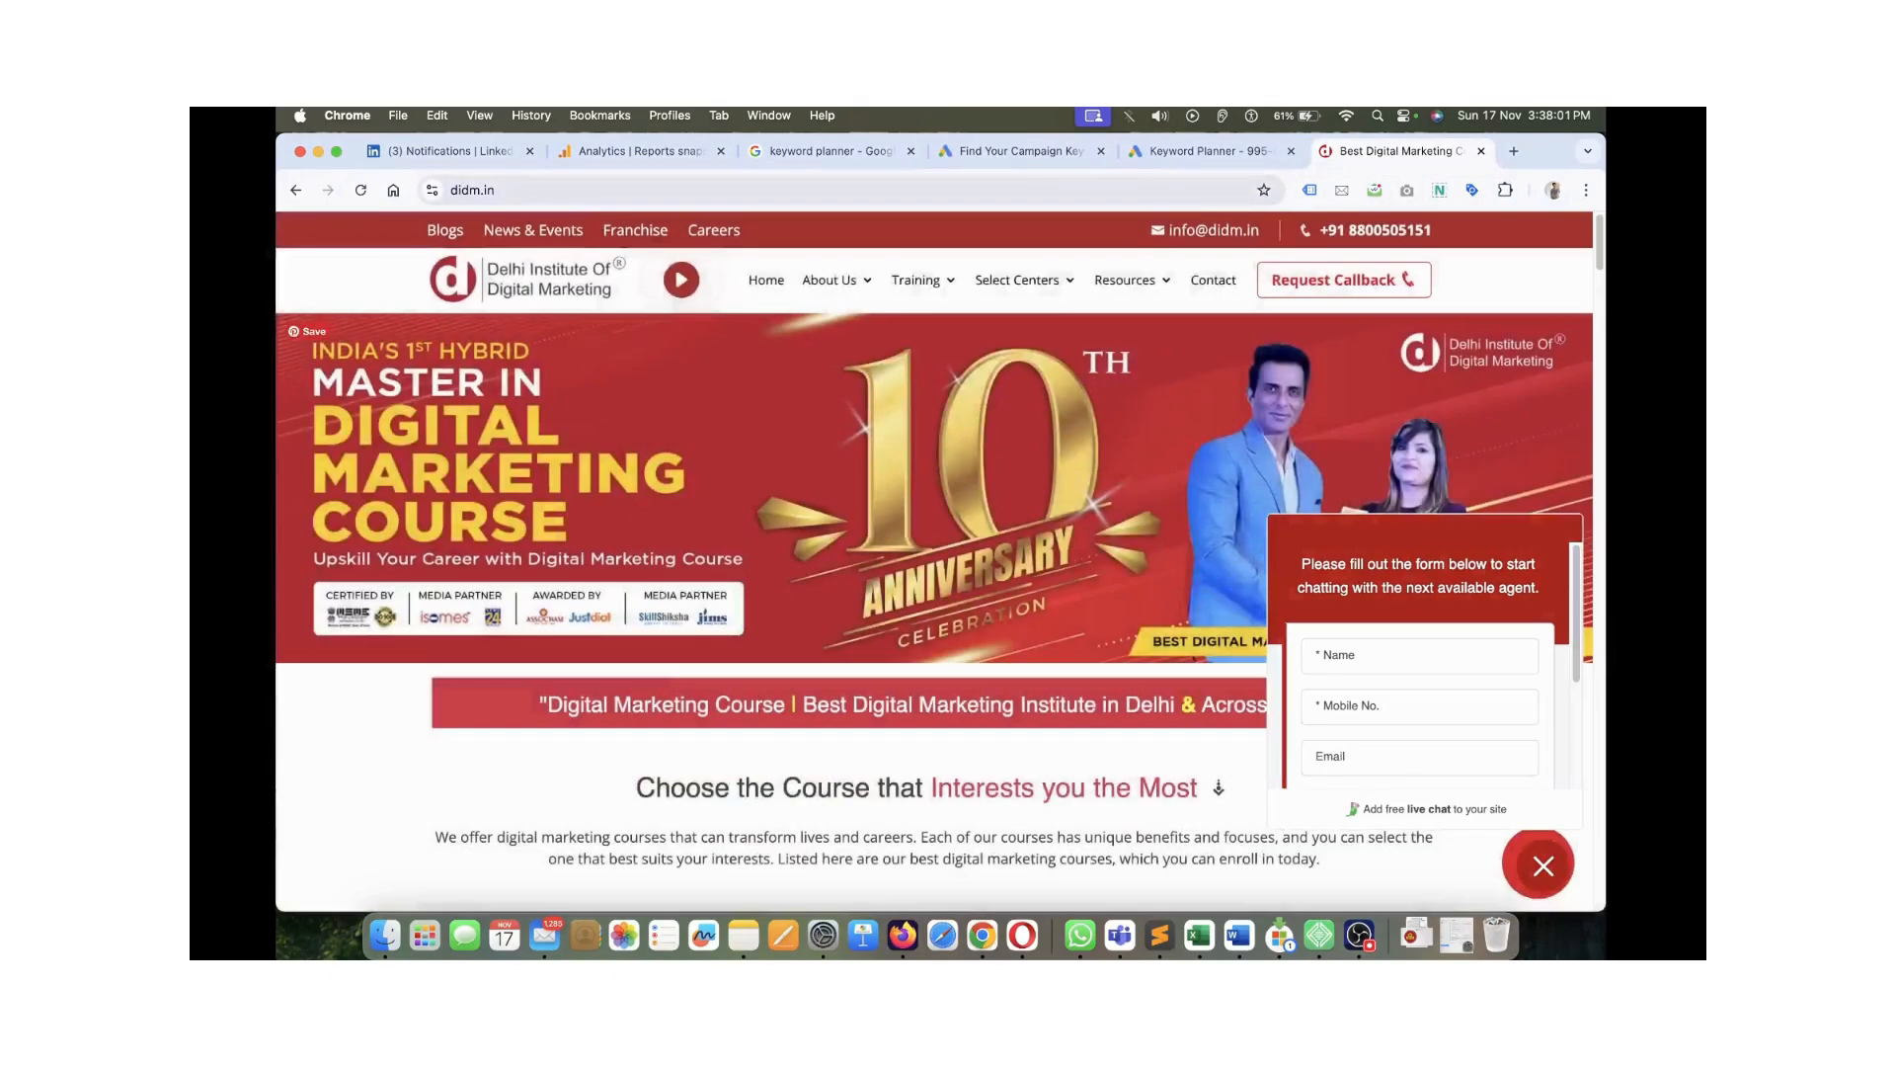
{"action": "mouse_move", "coordinate": [927, 281]}
{"action": "mouse_move", "coordinate": [954, 327]}
{"action": "left_click", "coordinate": [1177, 336]}
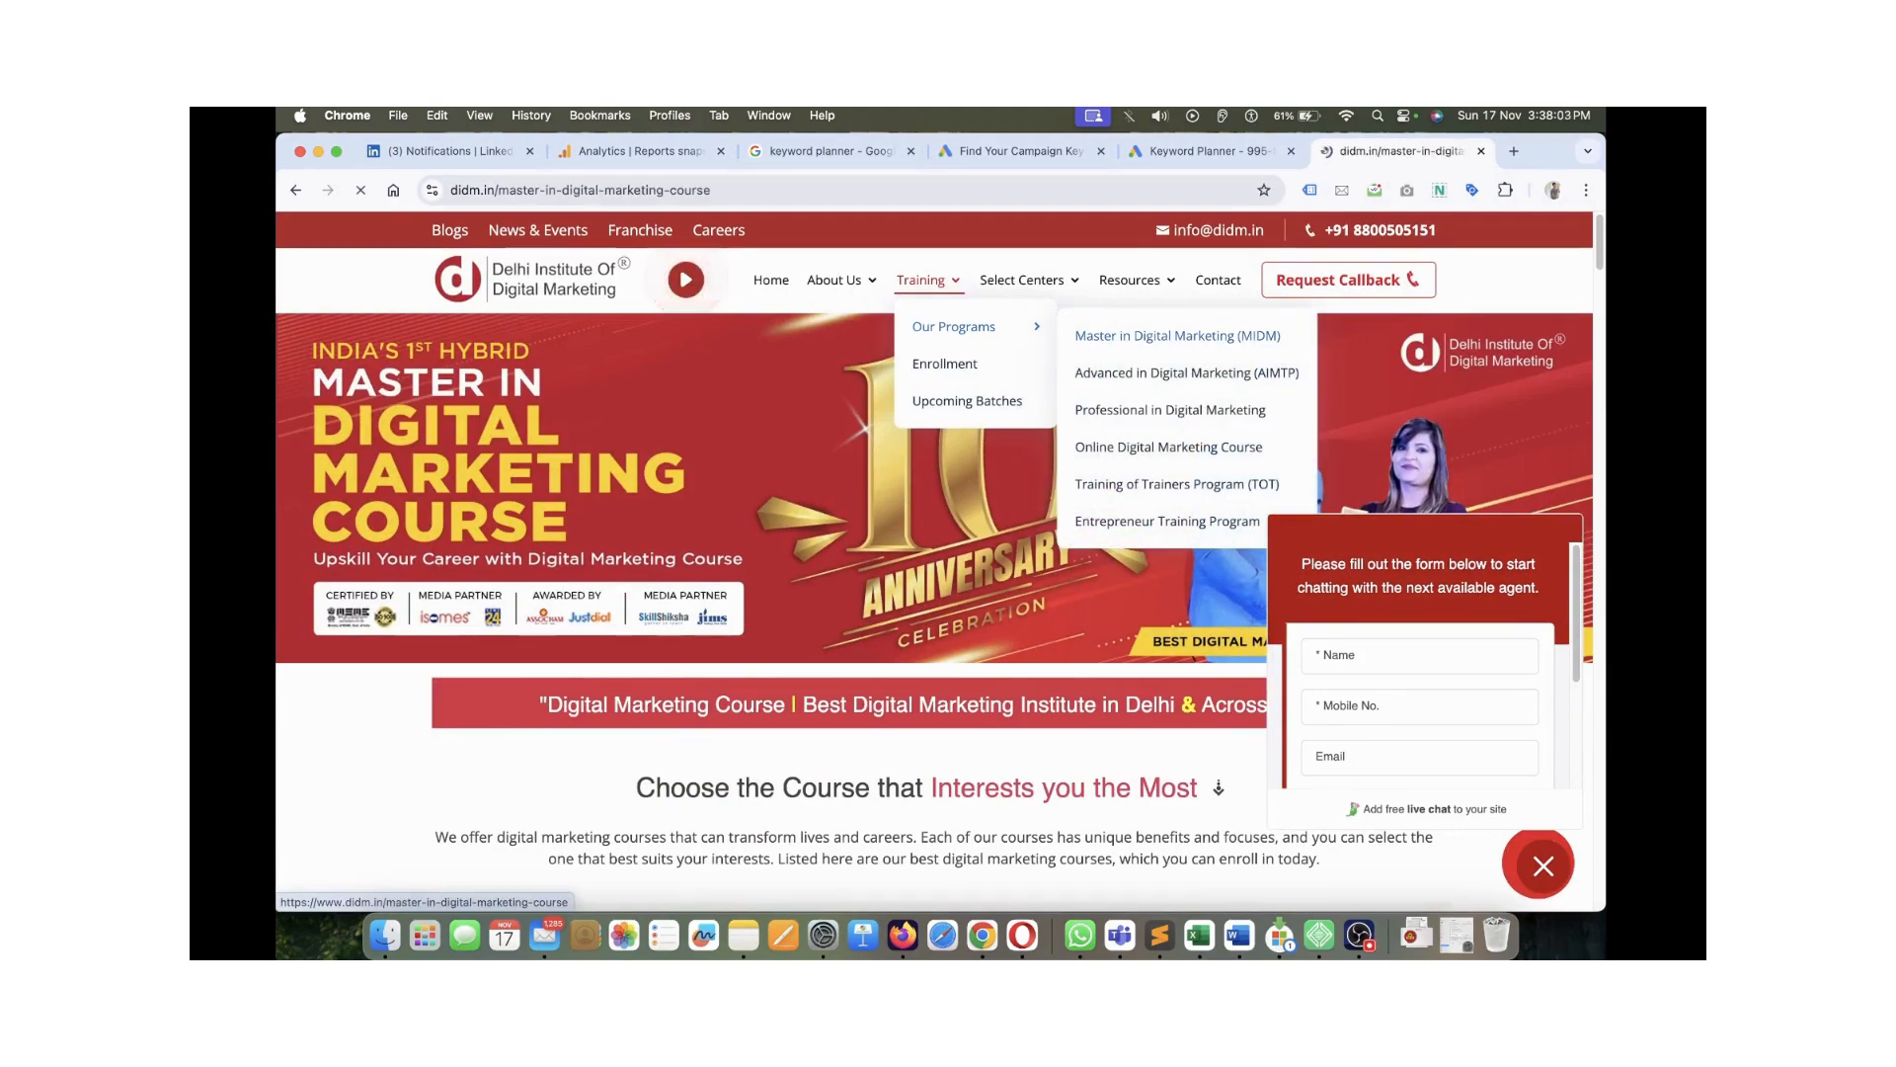
{"action": "left_click", "coordinate": [829, 191]}
{"action": "left_click", "coordinate": [1023, 151]}
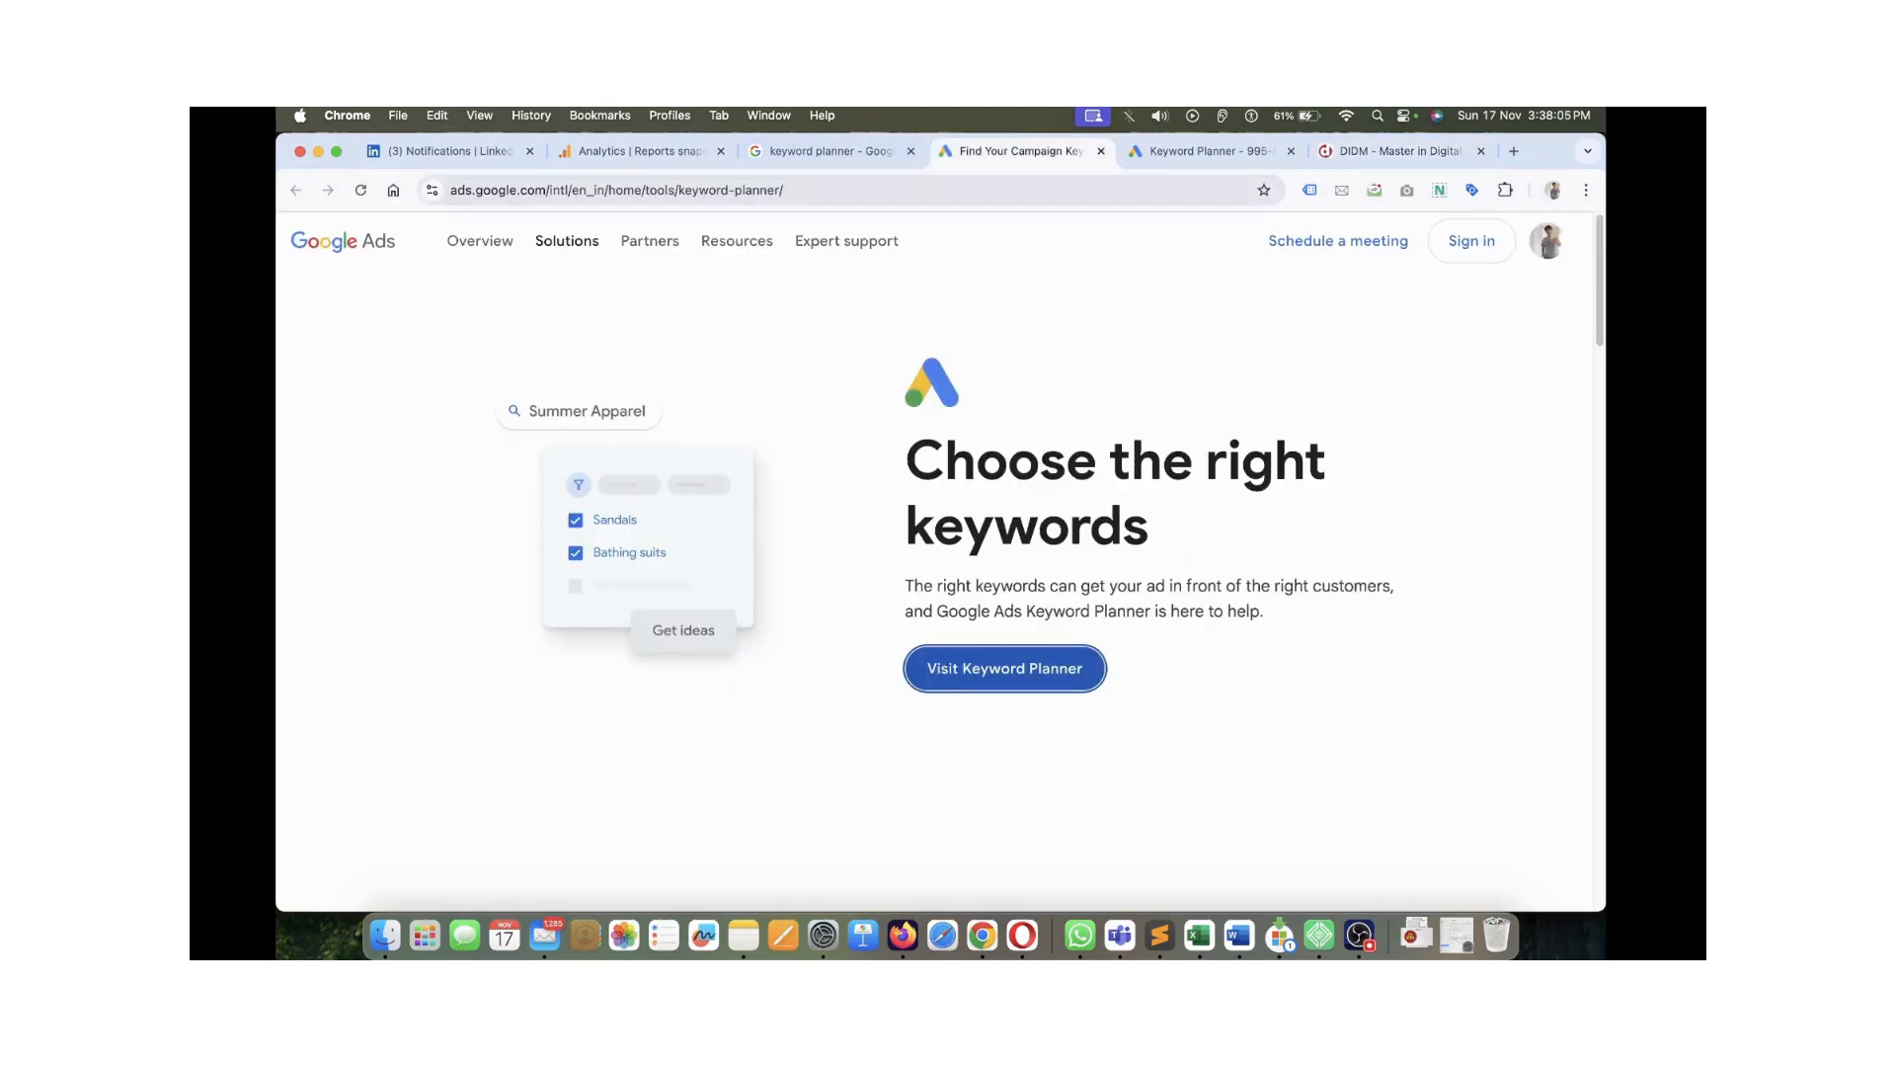
{"action": "left_click", "coordinate": [1209, 151]}
{"action": "left_click", "coordinate": [742, 520]}
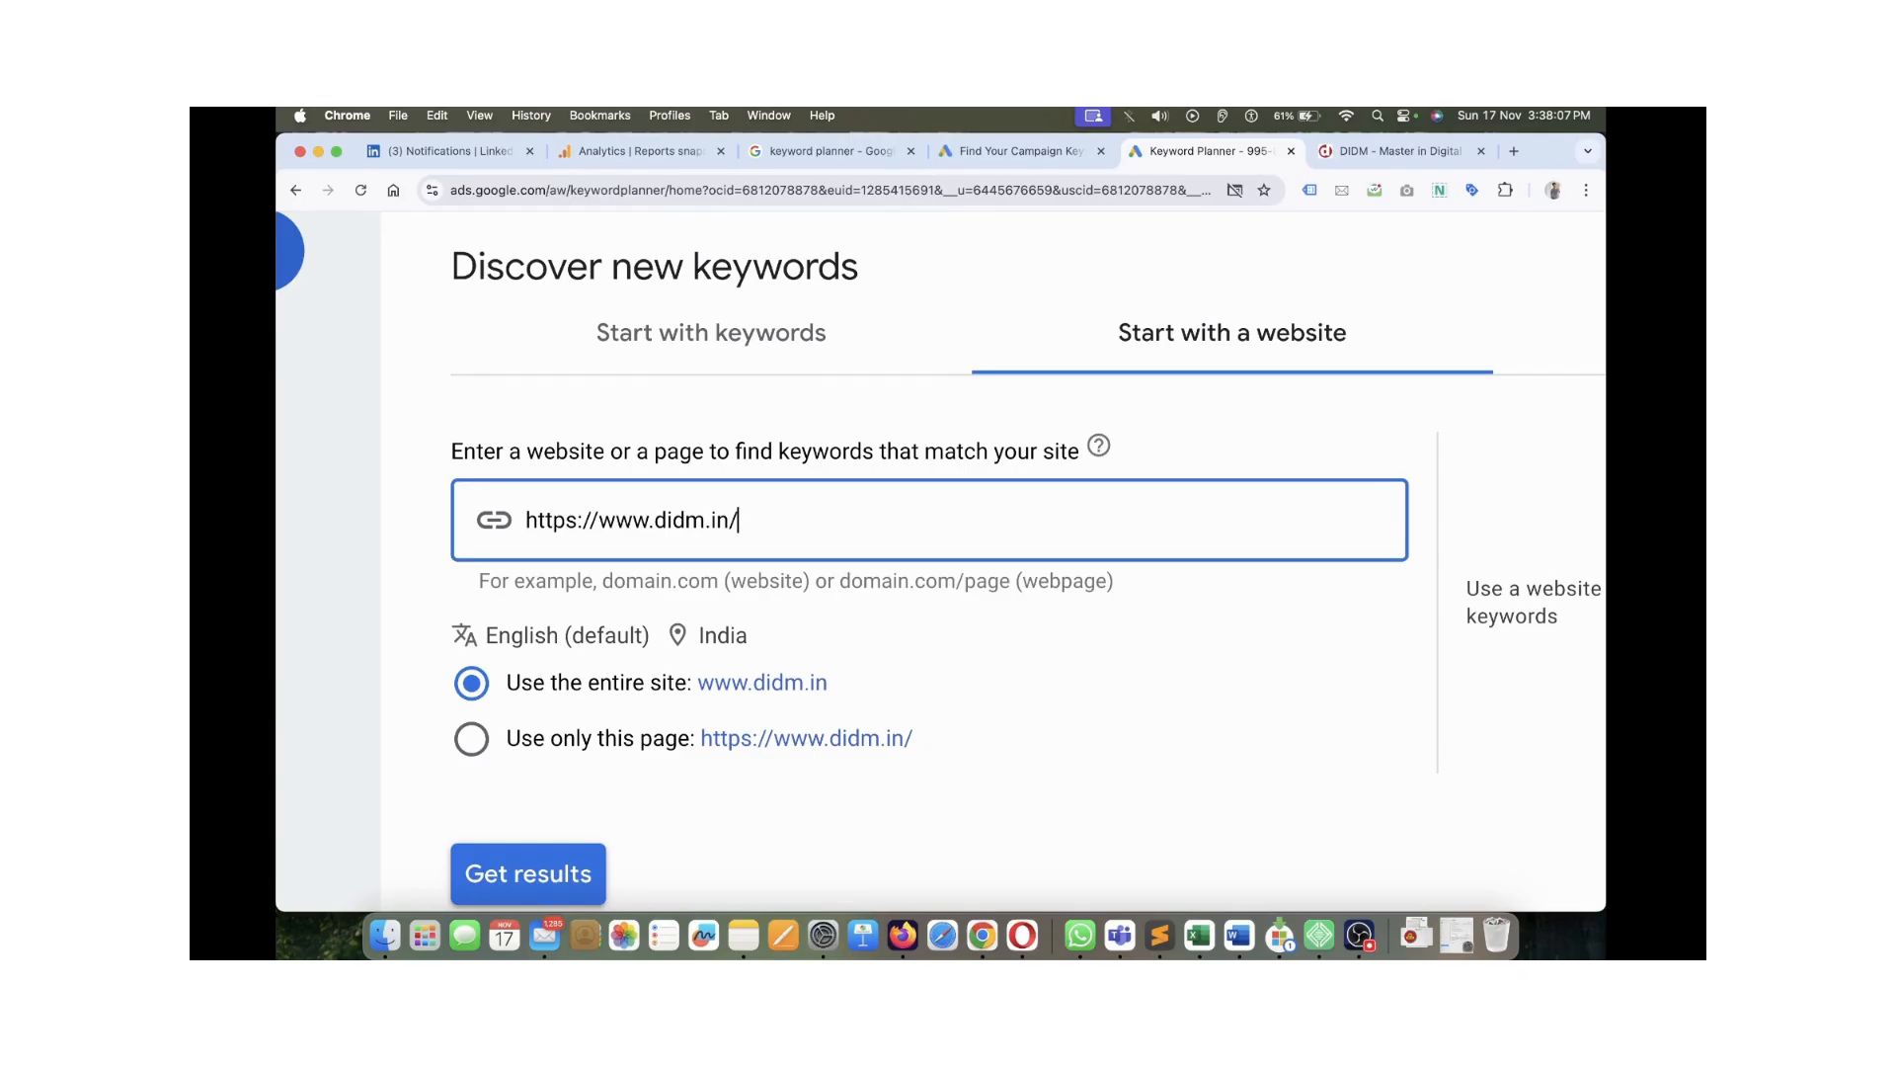
{"action": "left_click_drag", "start_coordinate": [743, 520], "coordinate": [524, 521]}
{"action": "key", "text": "super+v"}
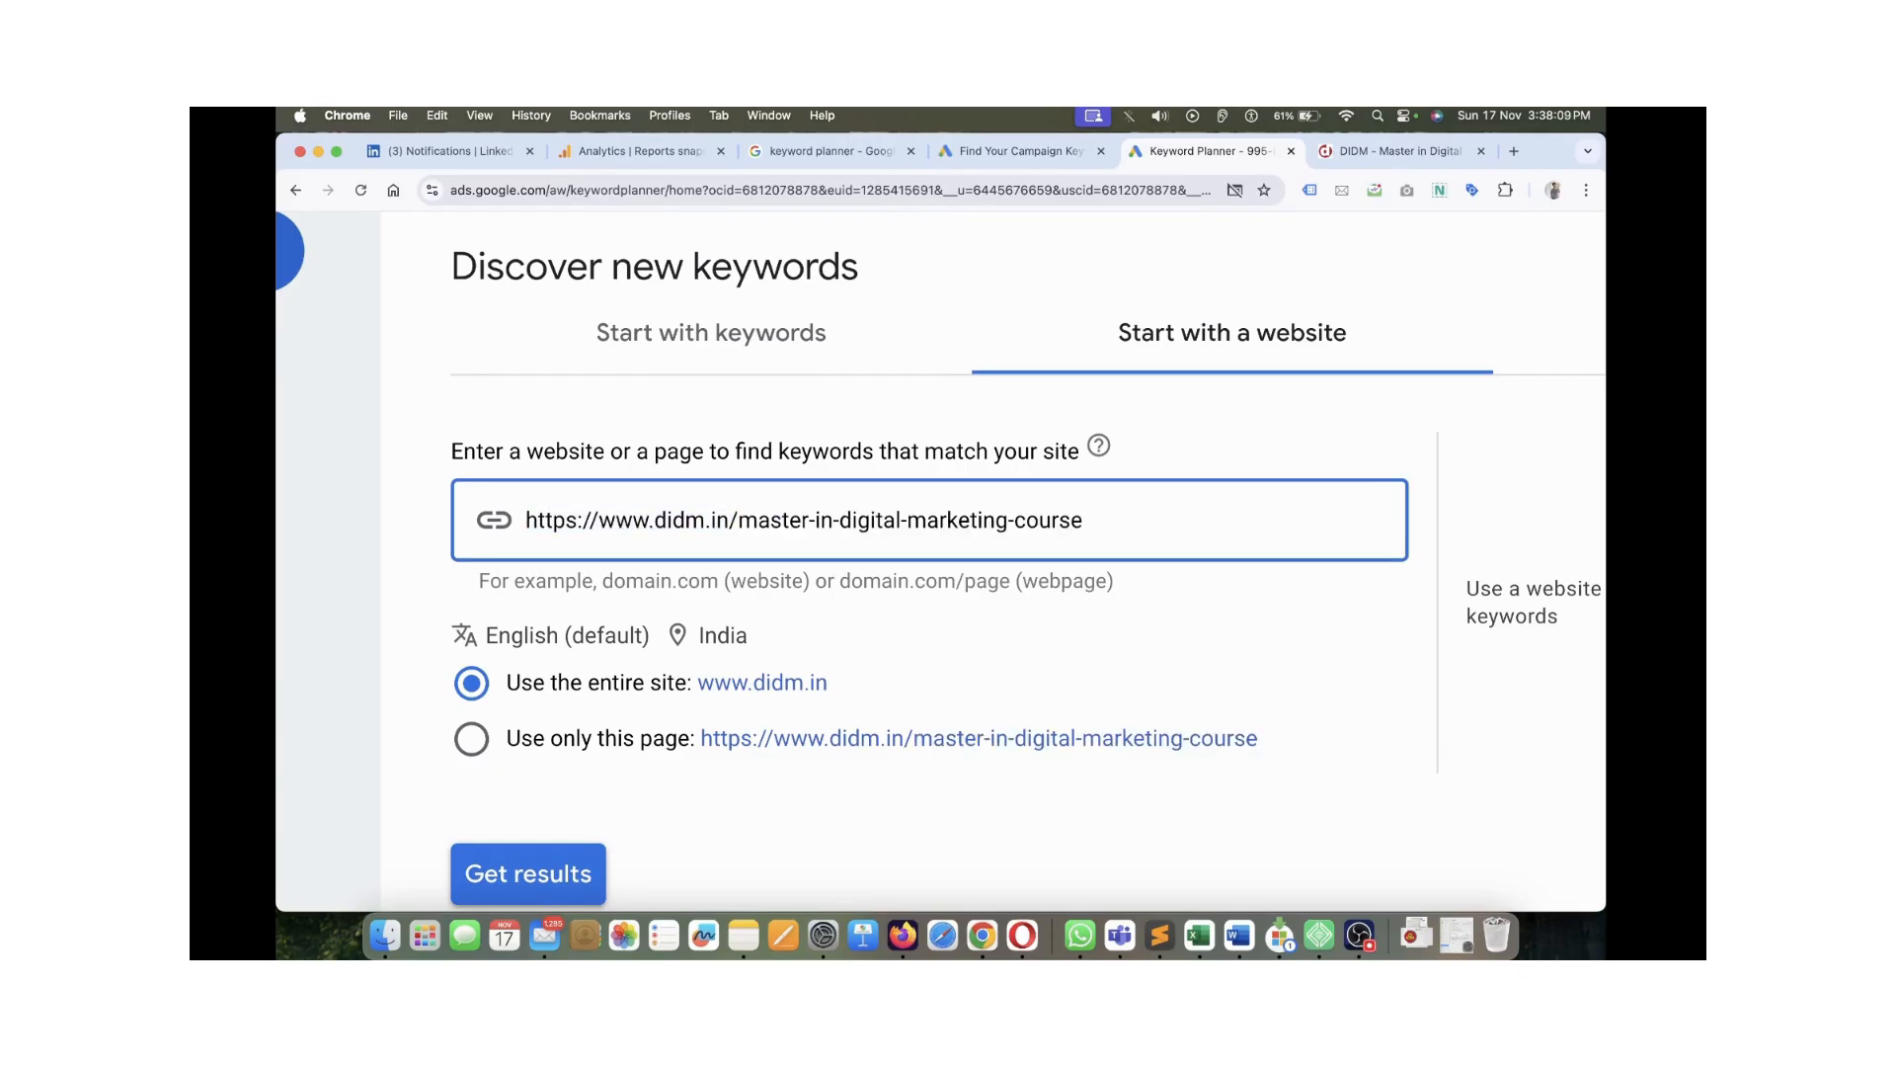
{"action": "left_click", "coordinate": [472, 739]}
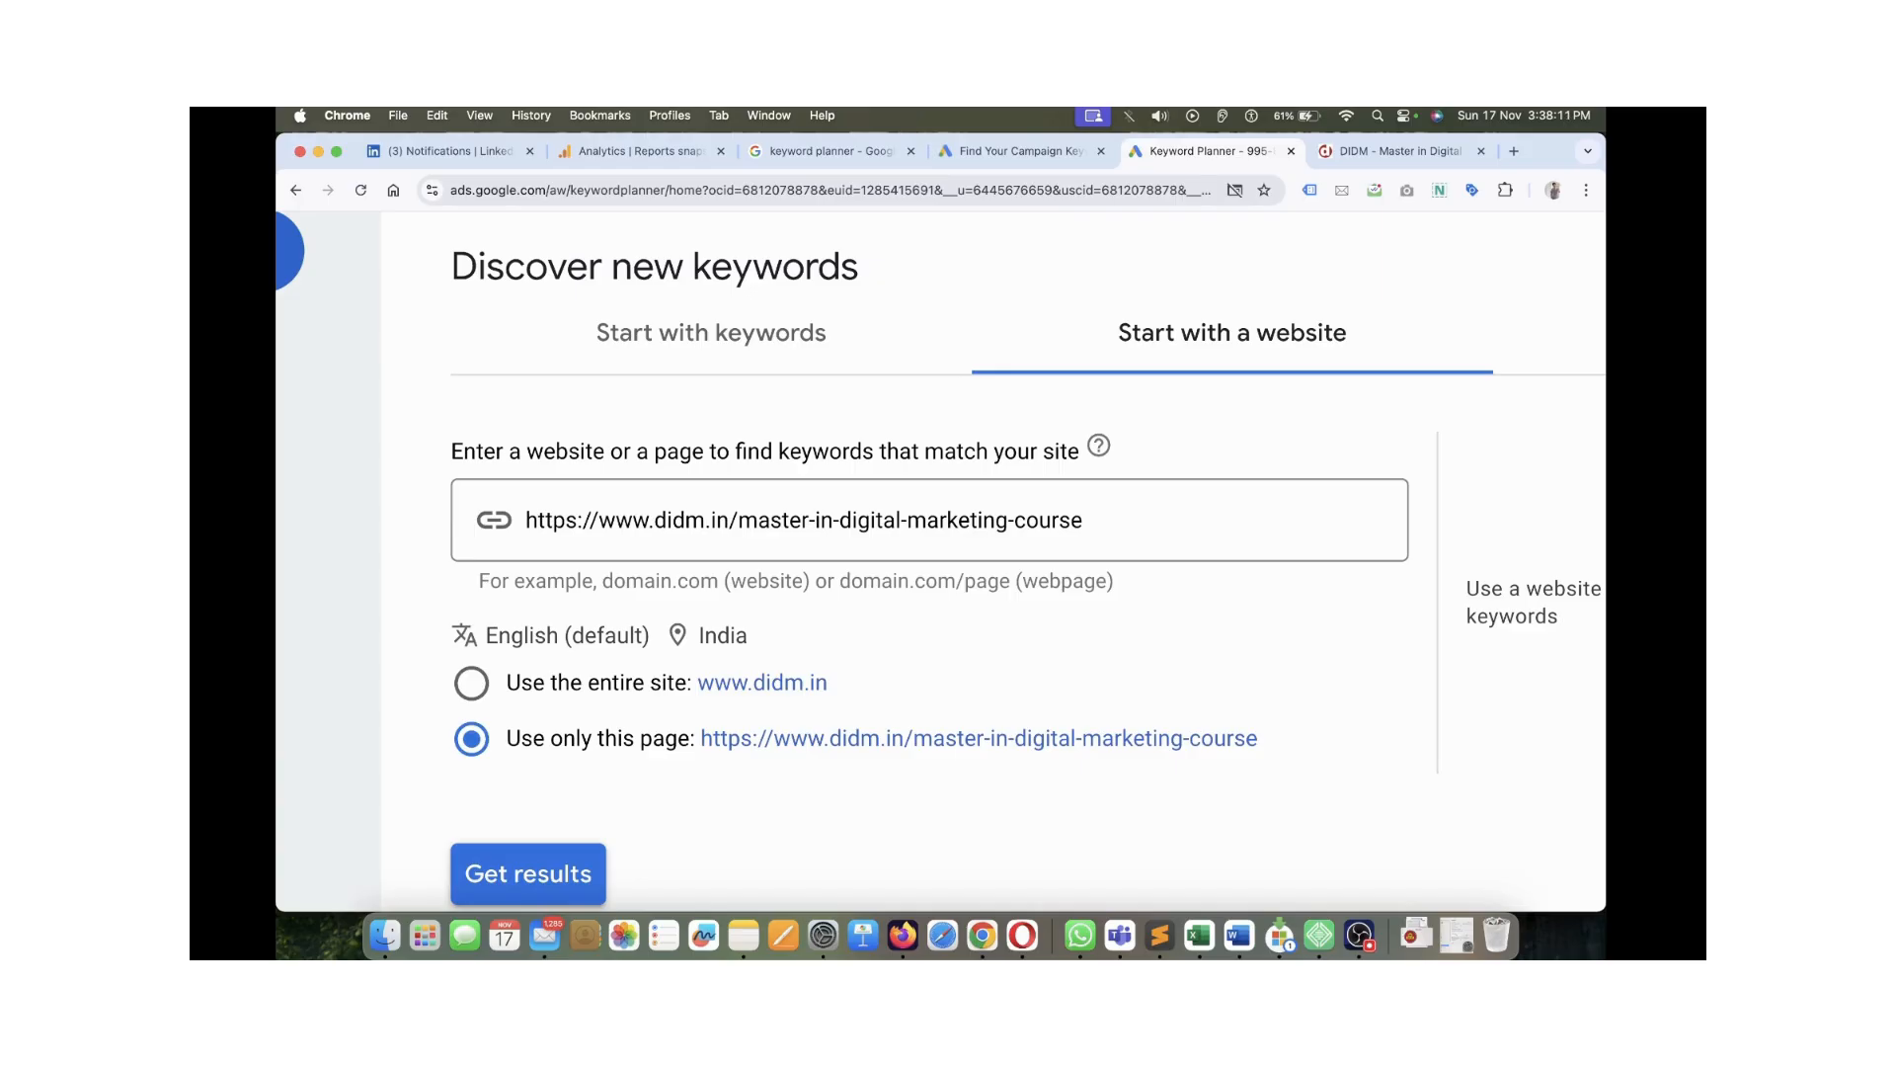
{"action": "scroll", "coordinate": [988, 553], "scroll_direction": "down", "scroll_amount": 3}
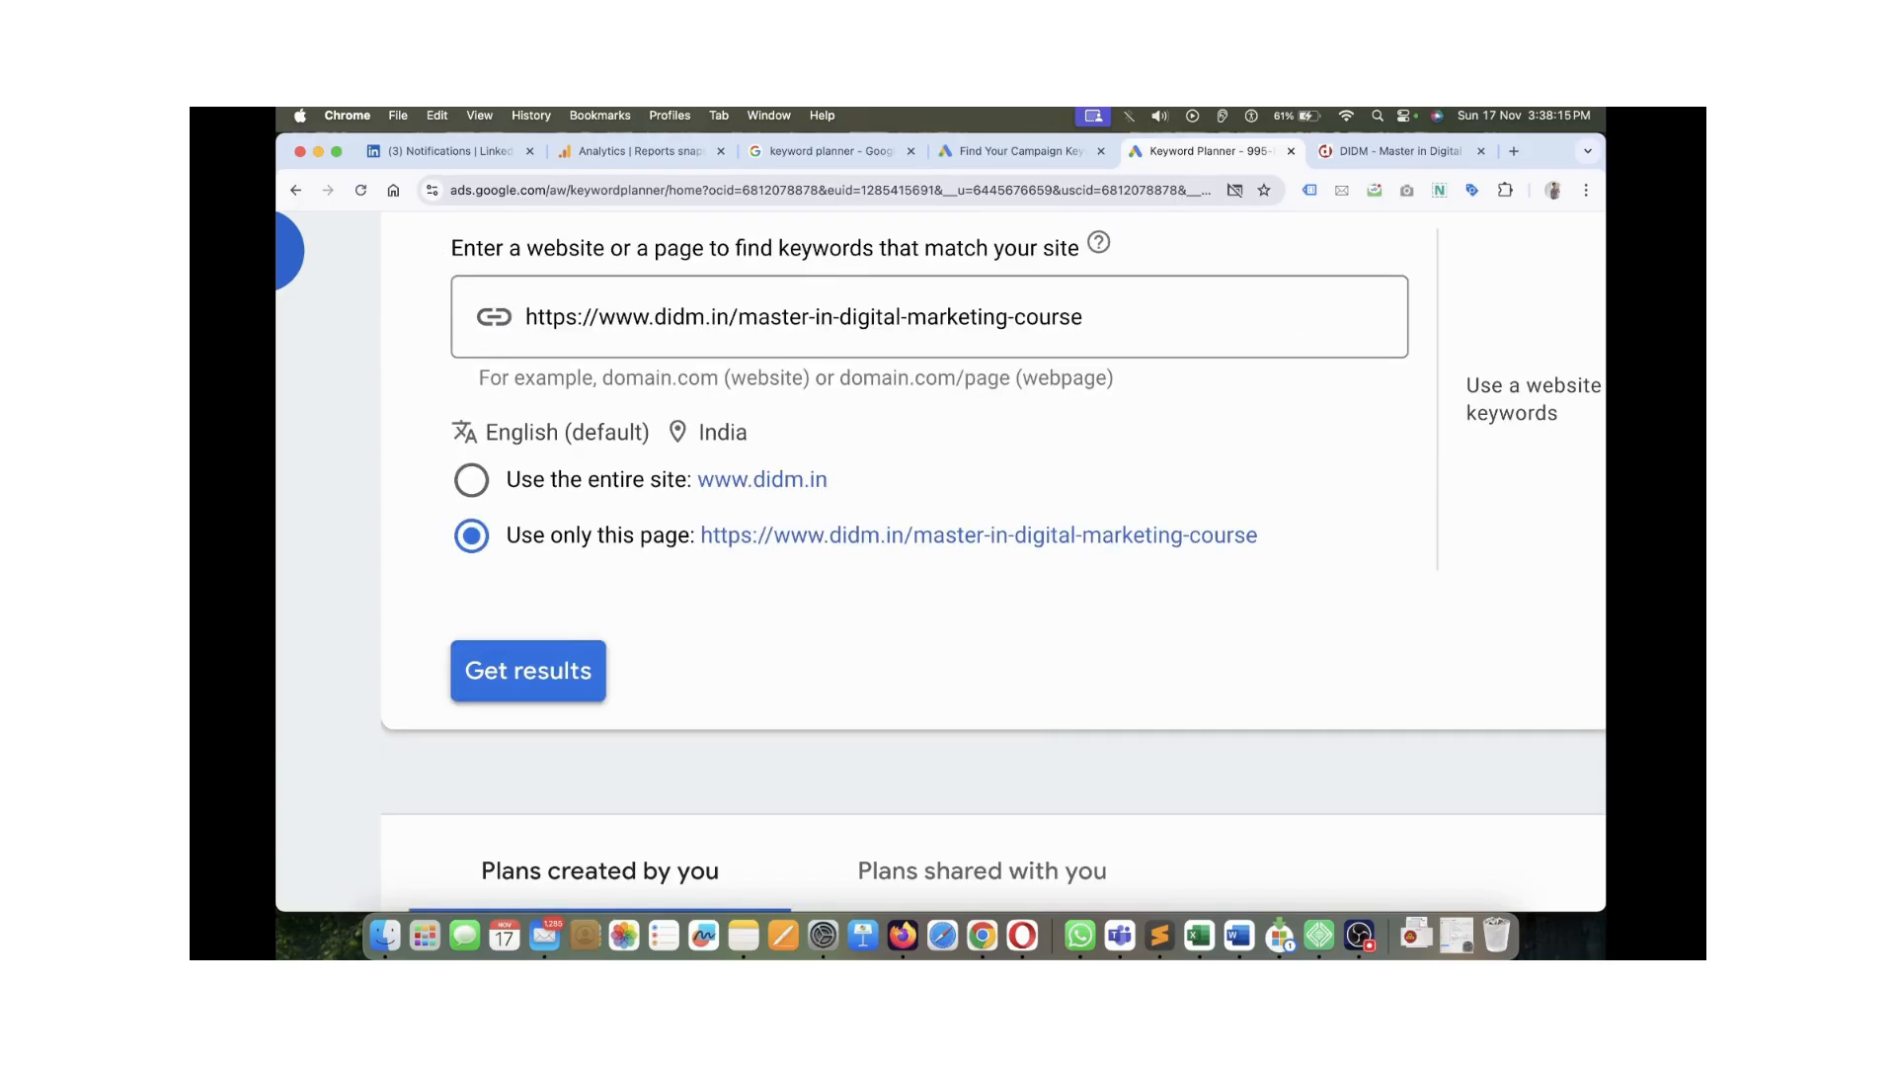
{"action": "scroll", "coordinate": [988, 553], "scroll_direction": "up", "scroll_amount": 3}
{"action": "scroll", "coordinate": [987, 553], "scroll_direction": "down", "scroll_amount": 5}
{"action": "scroll", "coordinate": [987, 553], "scroll_direction": "up", "scroll_amount": 1}
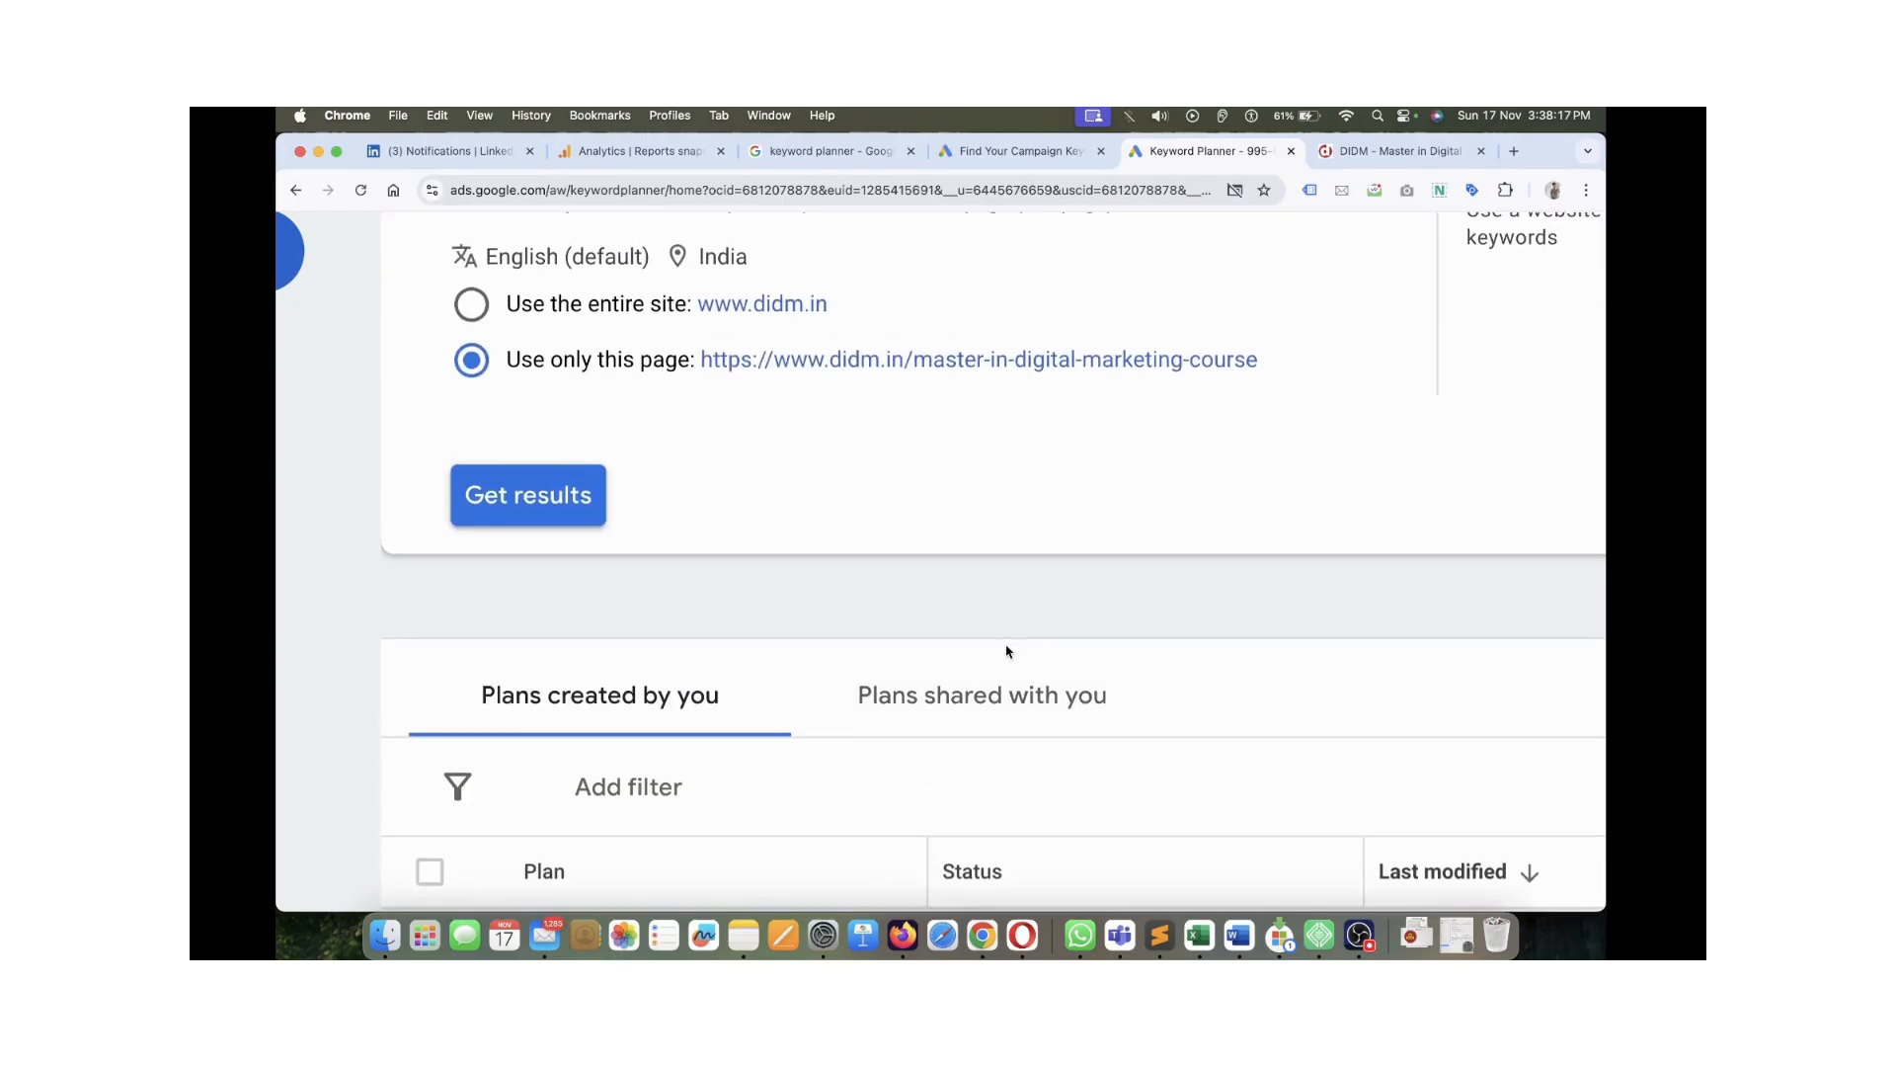
{"action": "scroll", "coordinate": [988, 553], "scroll_direction": "up", "scroll_amount": 2}
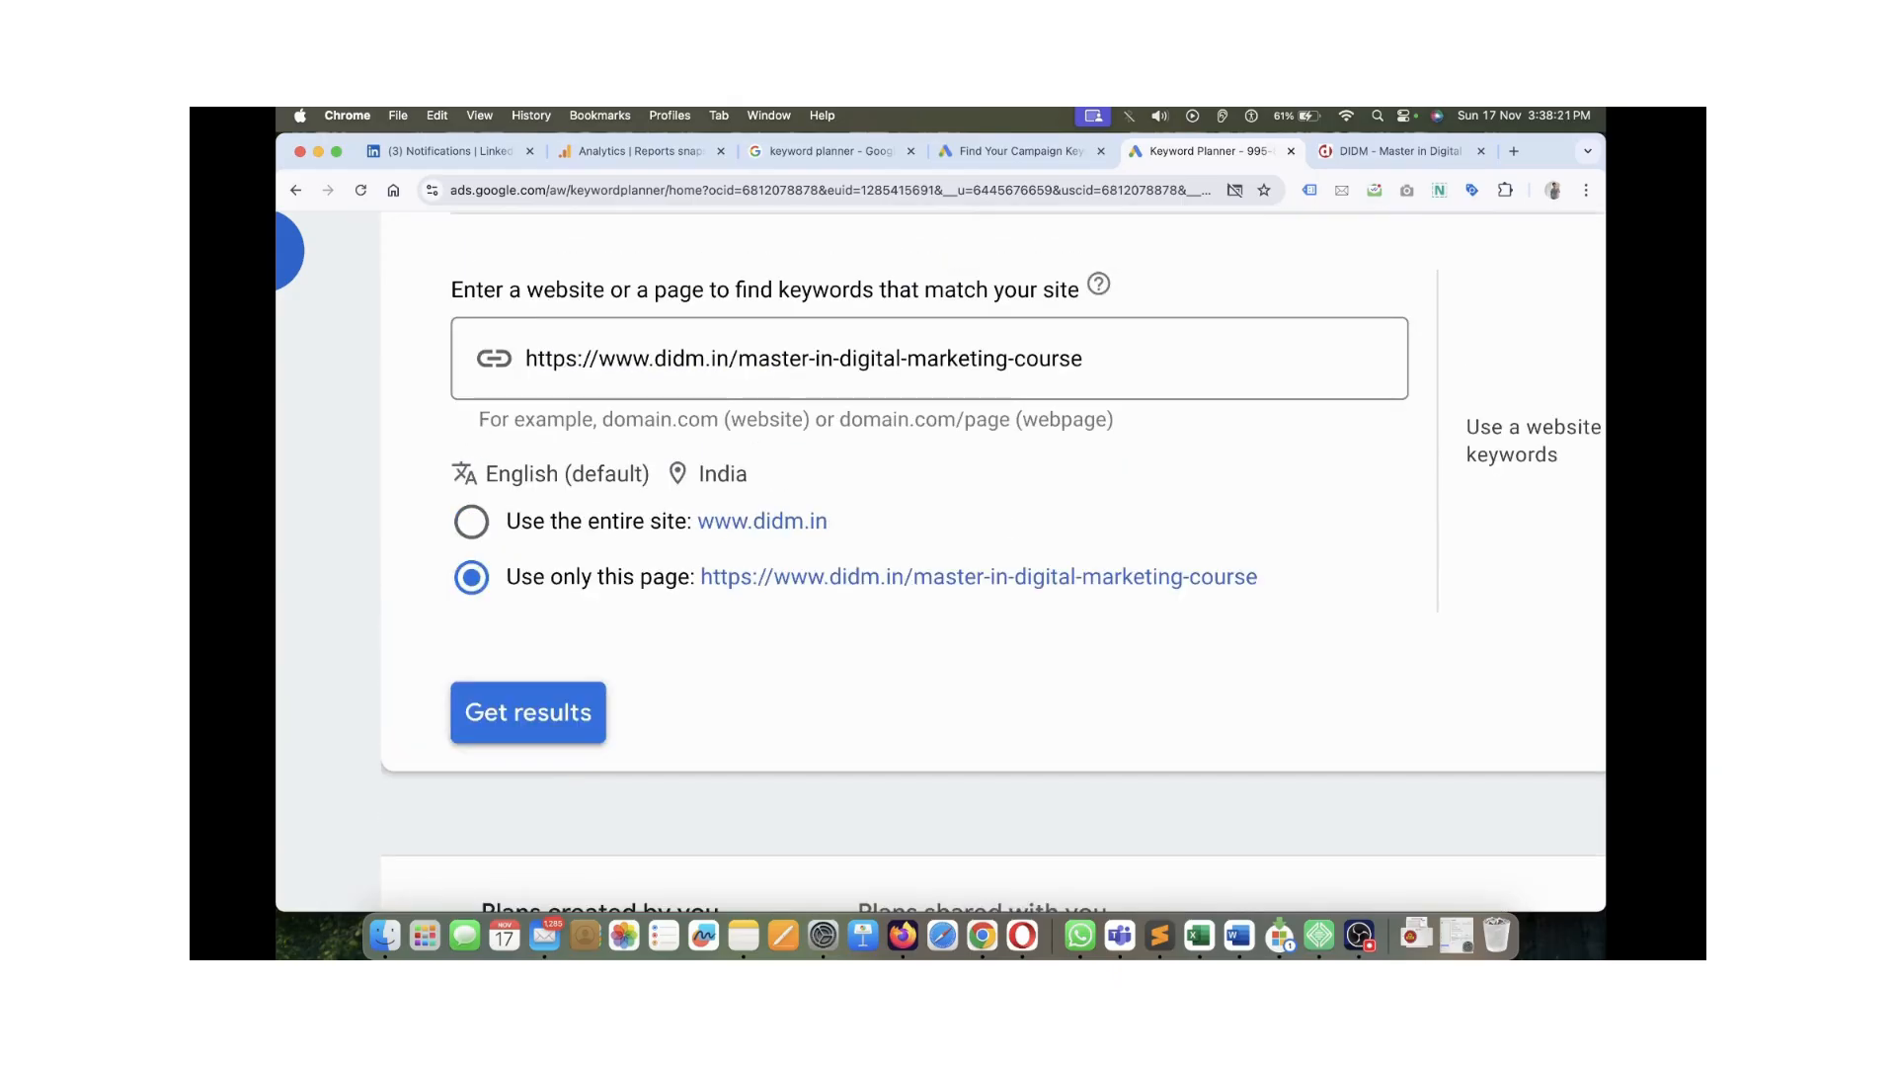
{"action": "scroll", "coordinate": [711, 380], "scroll_direction": "up", "scroll_amount": 3}
Under Start with keywords, enter 'master digital marketing course' and get results
{"action": "left_click", "coordinate": [711, 395]}
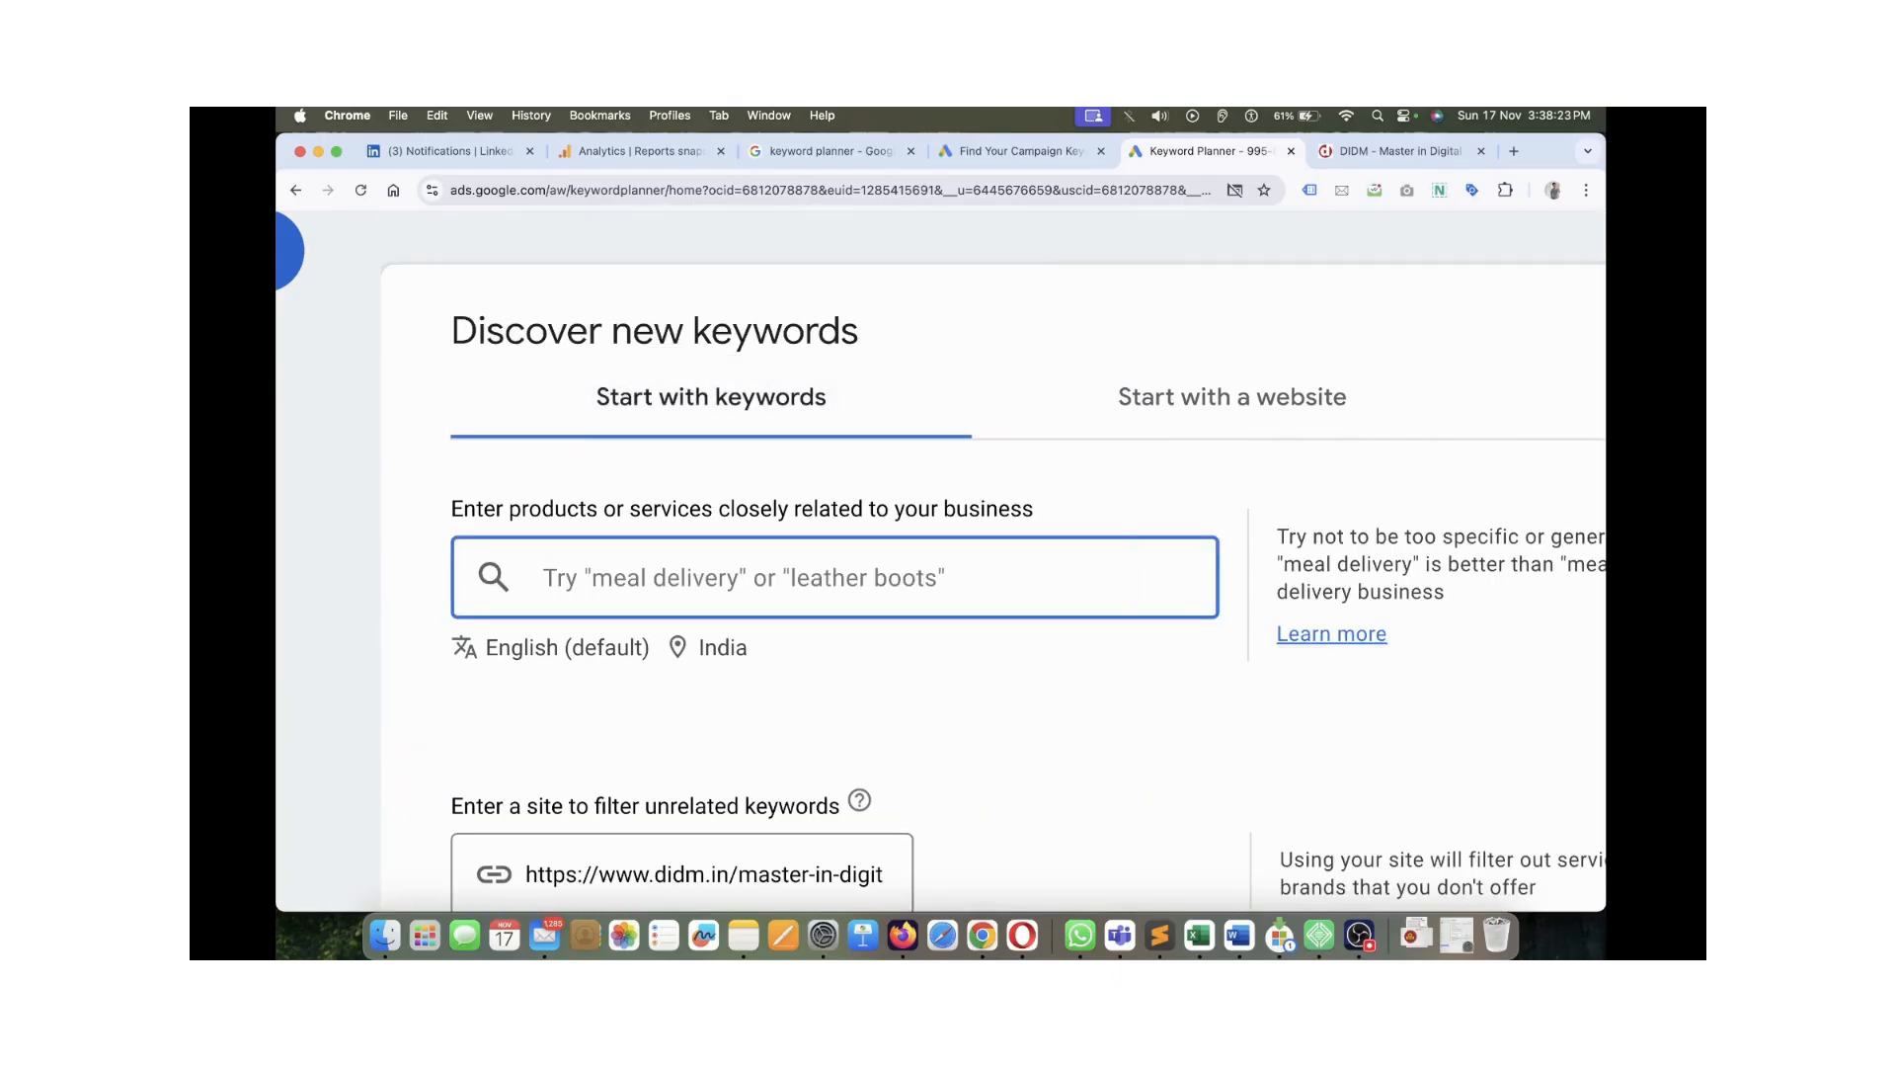
{"action": "type", "text": "m"}
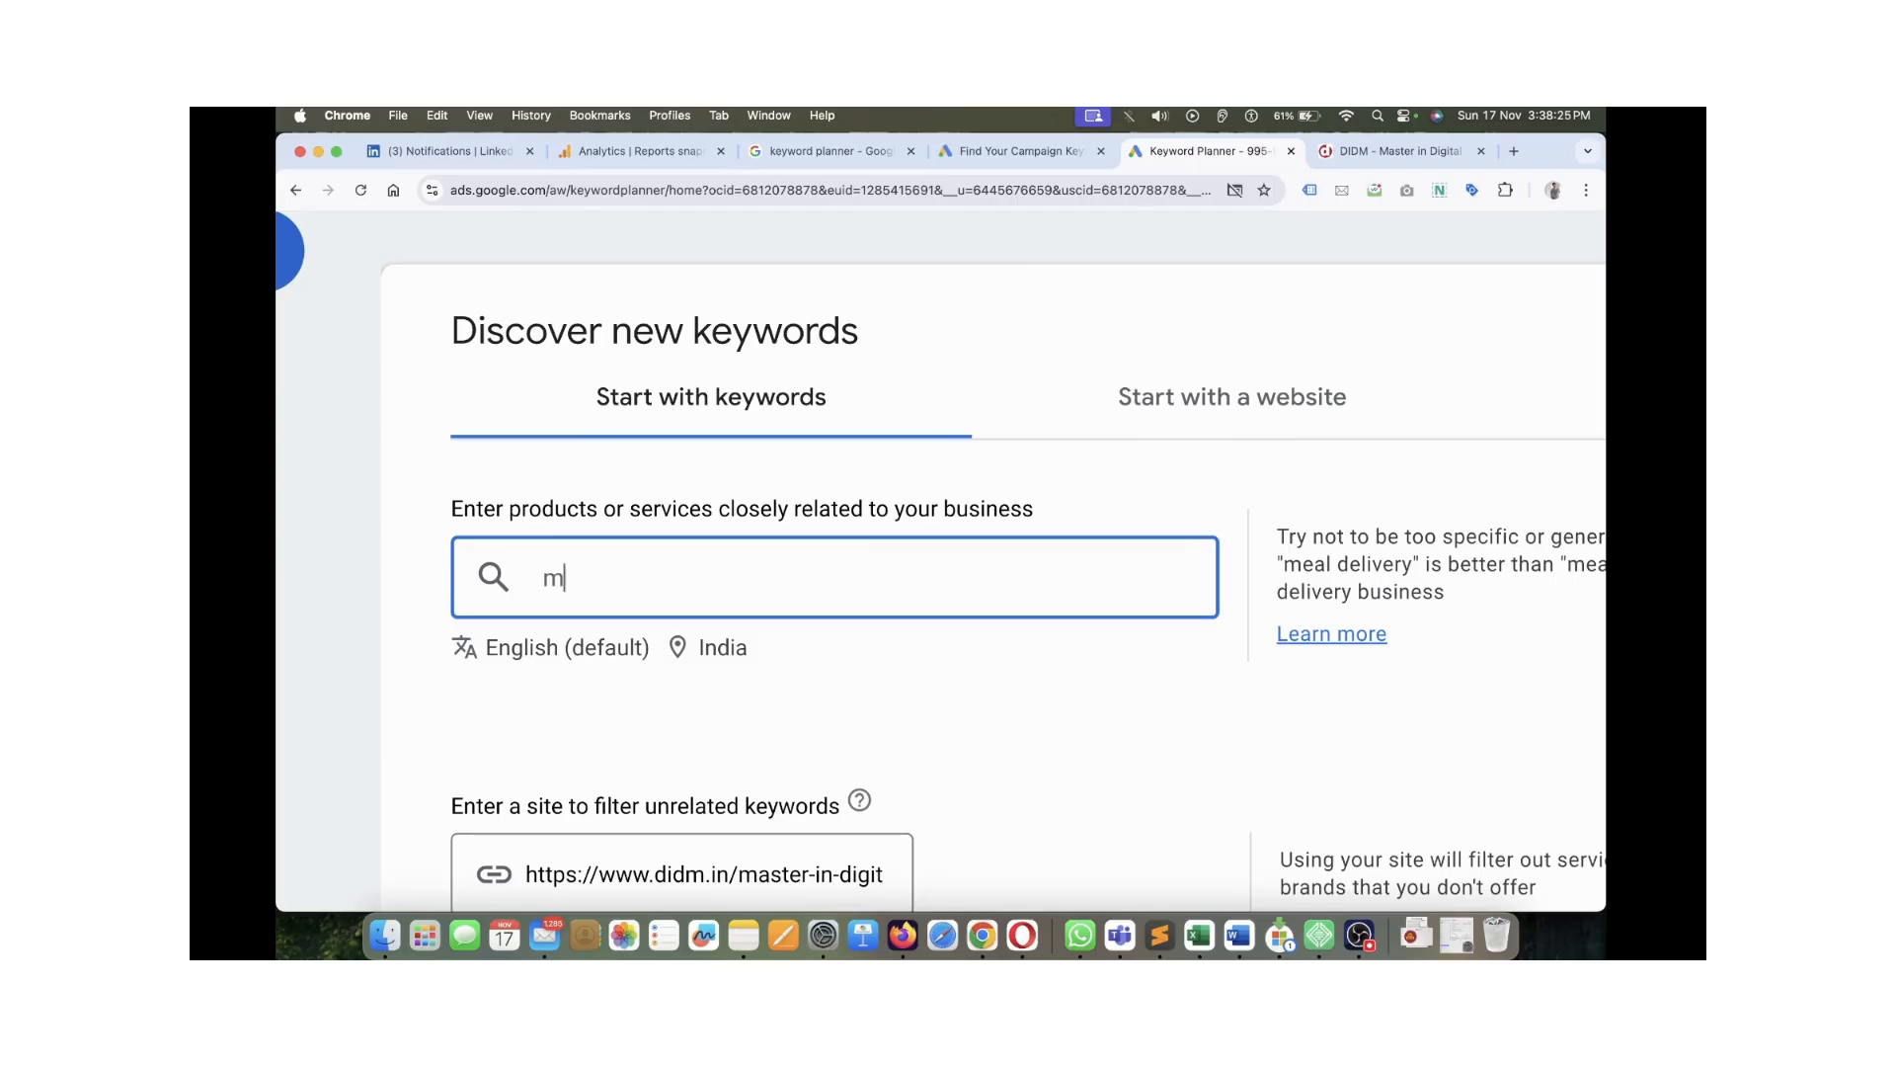
{"action": "type", "text": "aster digital marketing course"}
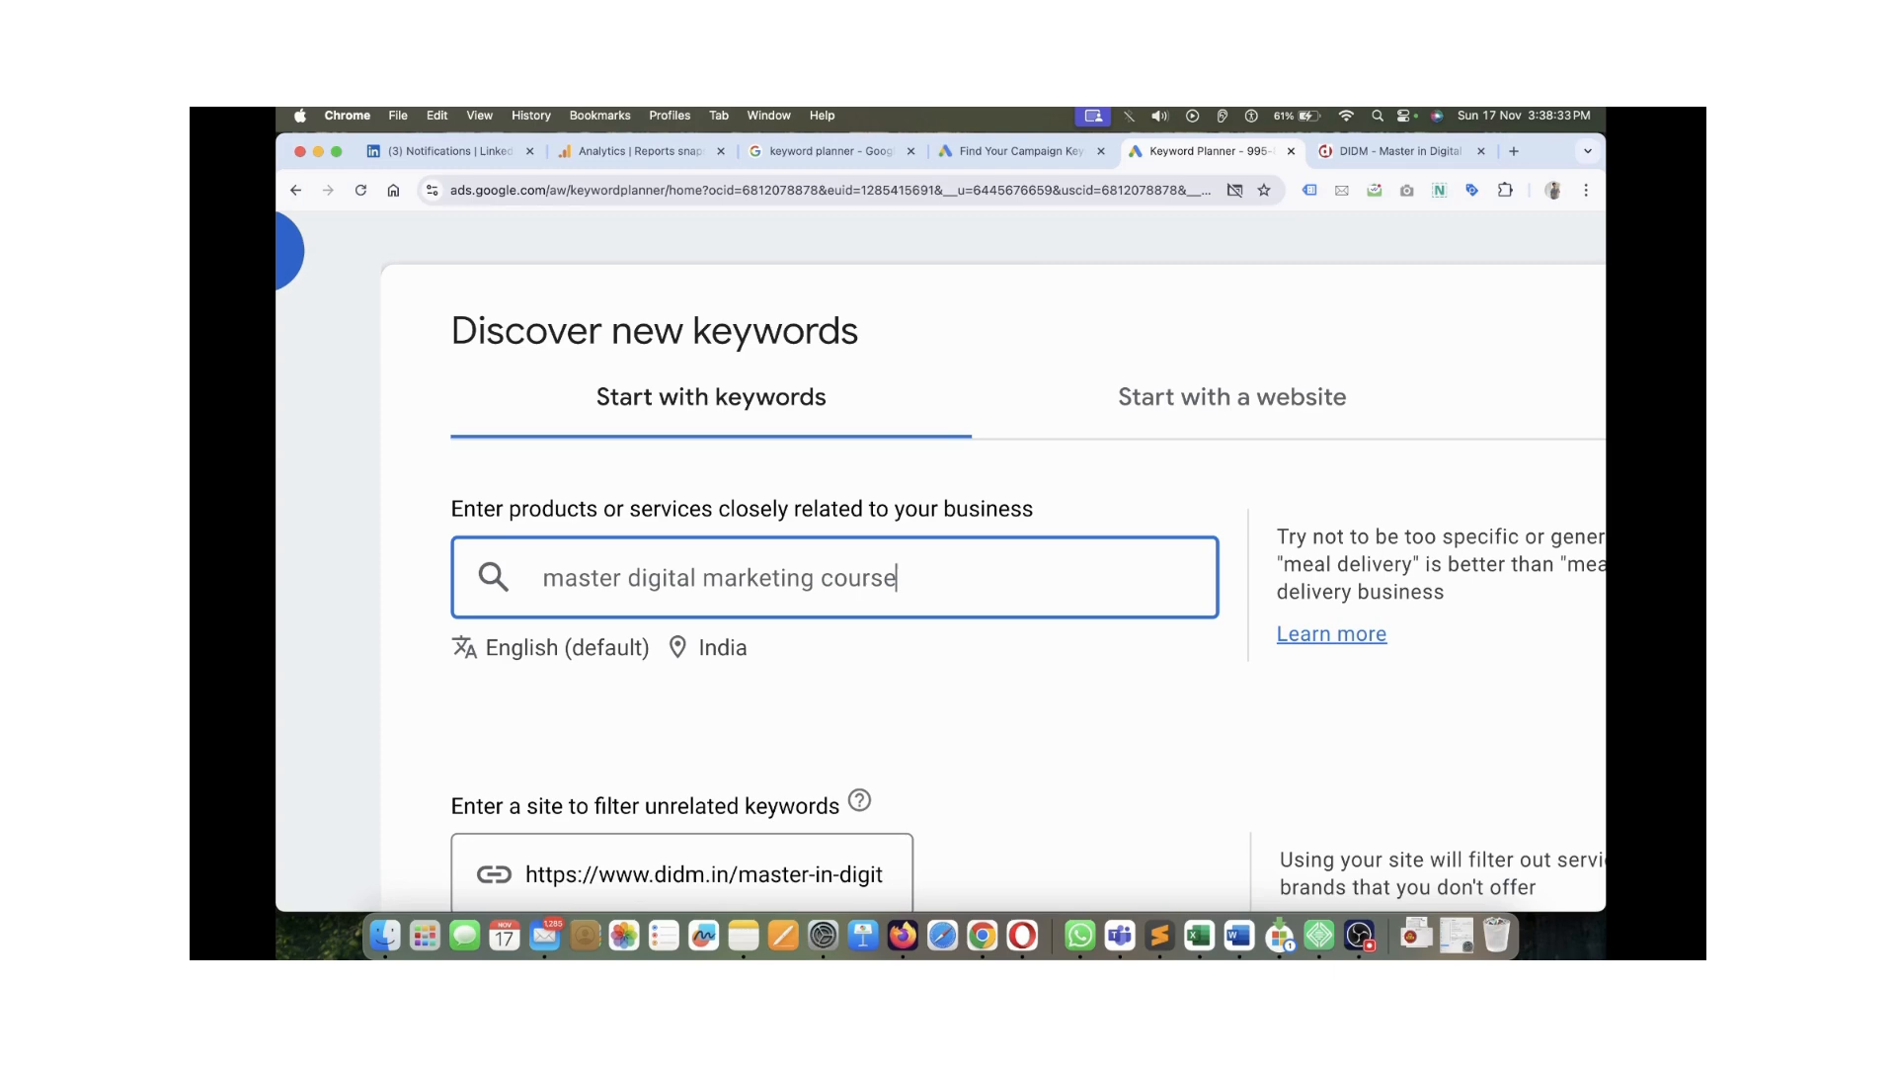
{"action": "scroll", "coordinate": [905, 553], "scroll_direction": "down", "scroll_amount": 5}
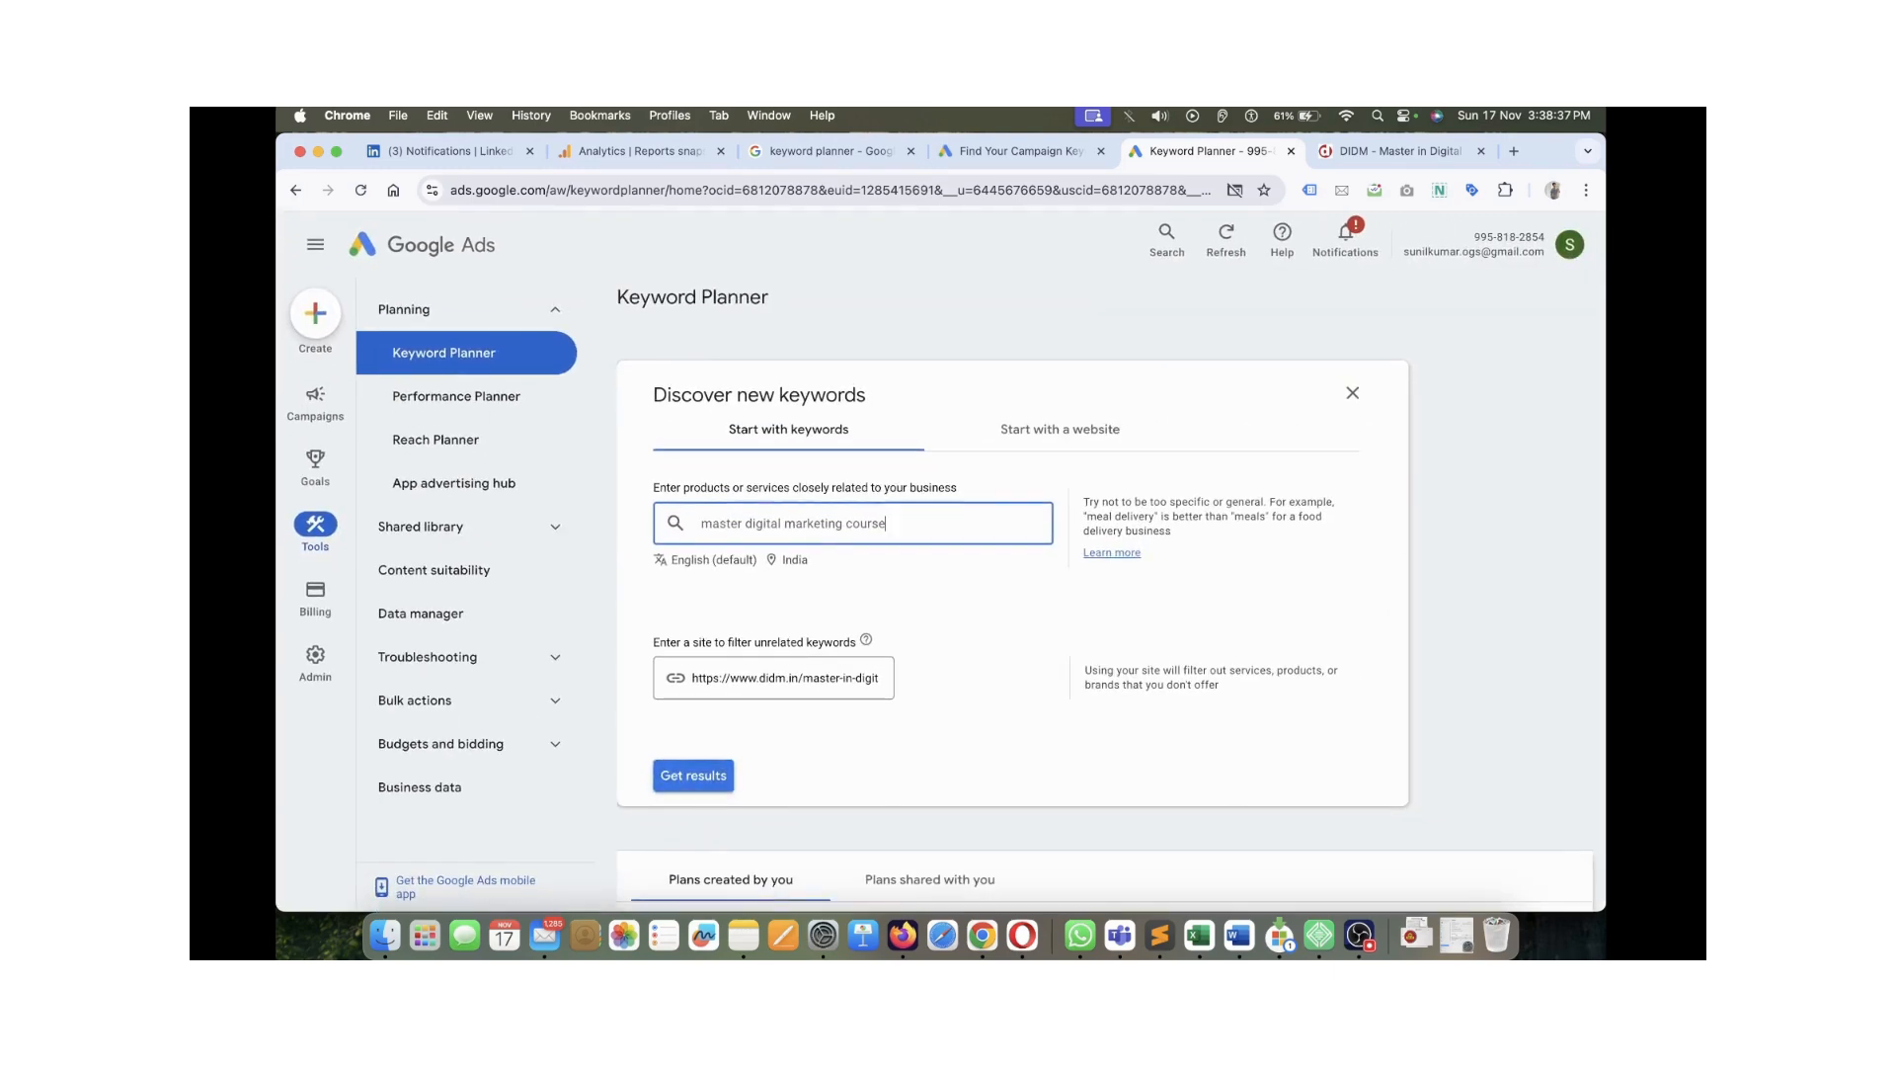
{"action": "left_click", "coordinate": [694, 775]}
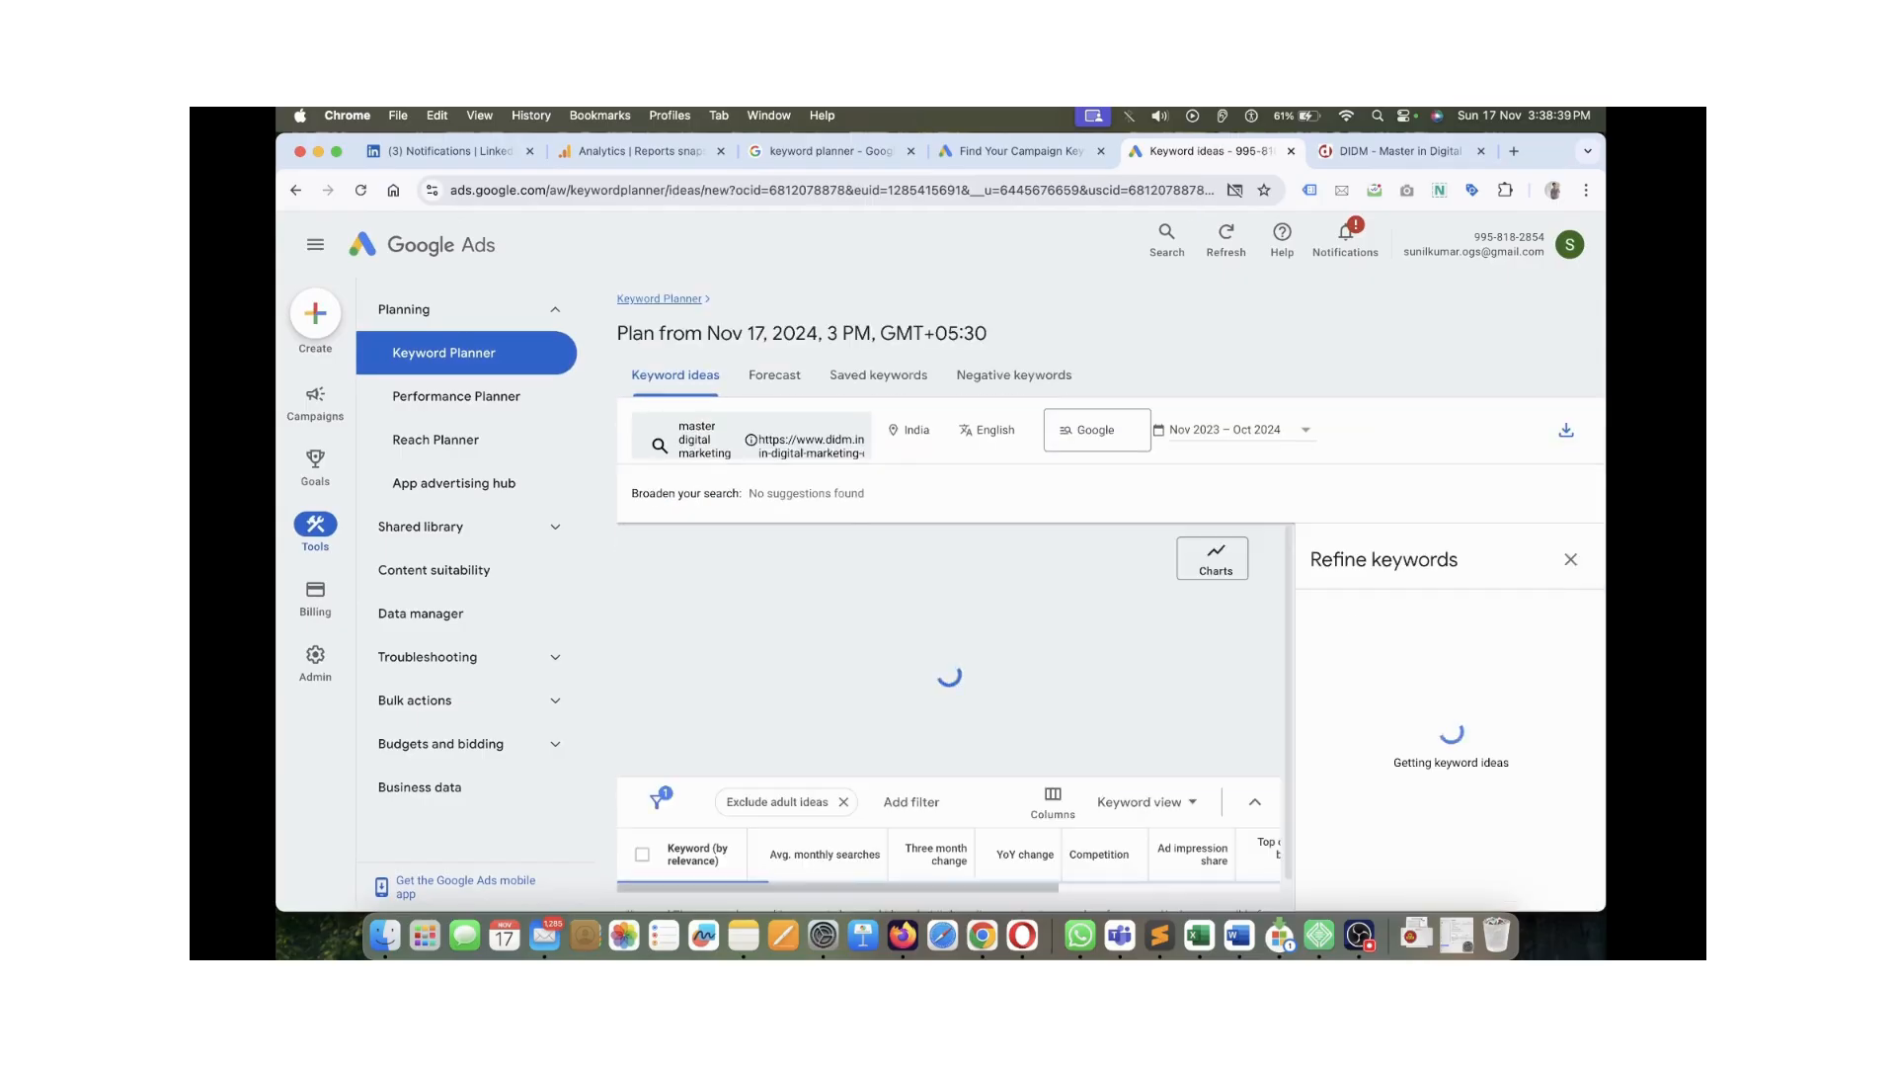
Close the refine keywords panel, review the 104 keyword ideas, and return to Keyword Planner home
{"action": "scroll", "coordinate": [948, 760], "scroll_direction": "down", "scroll_amount": 8}
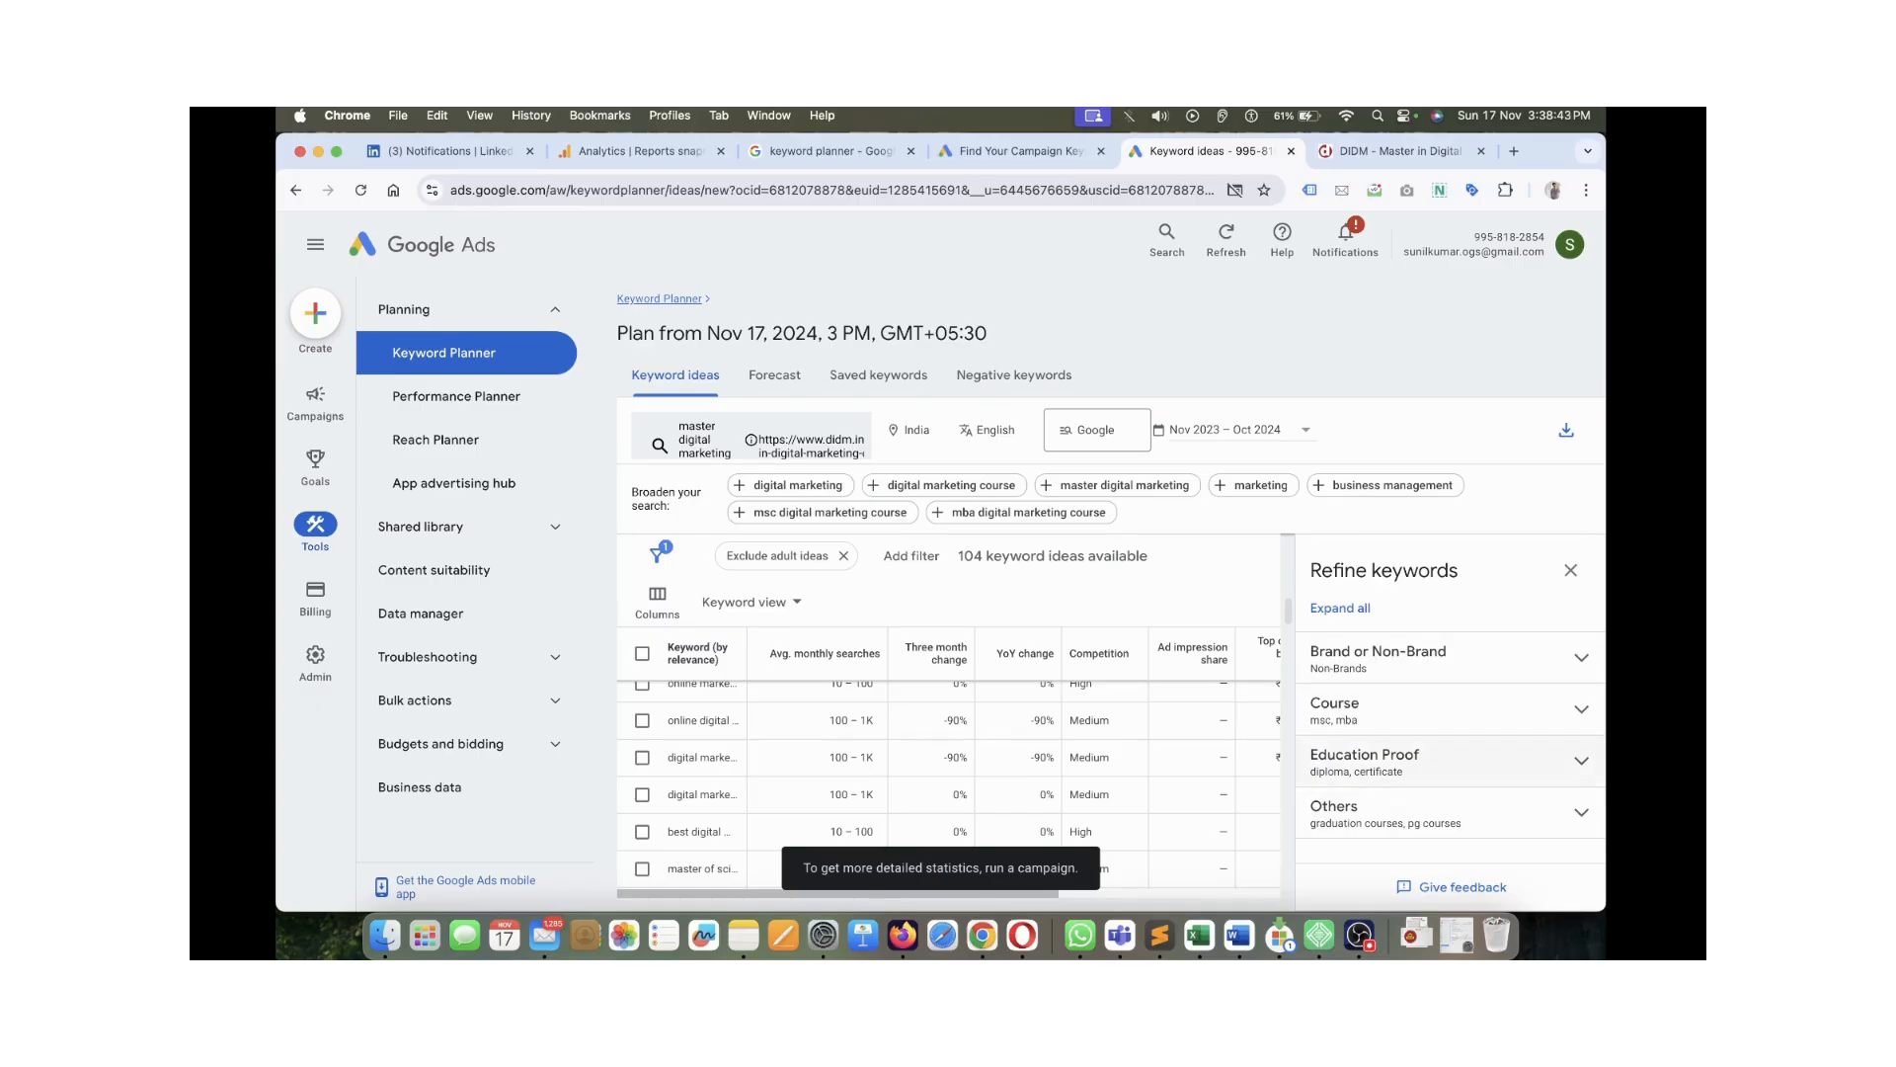
{"action": "left_click", "coordinate": [1571, 569]}
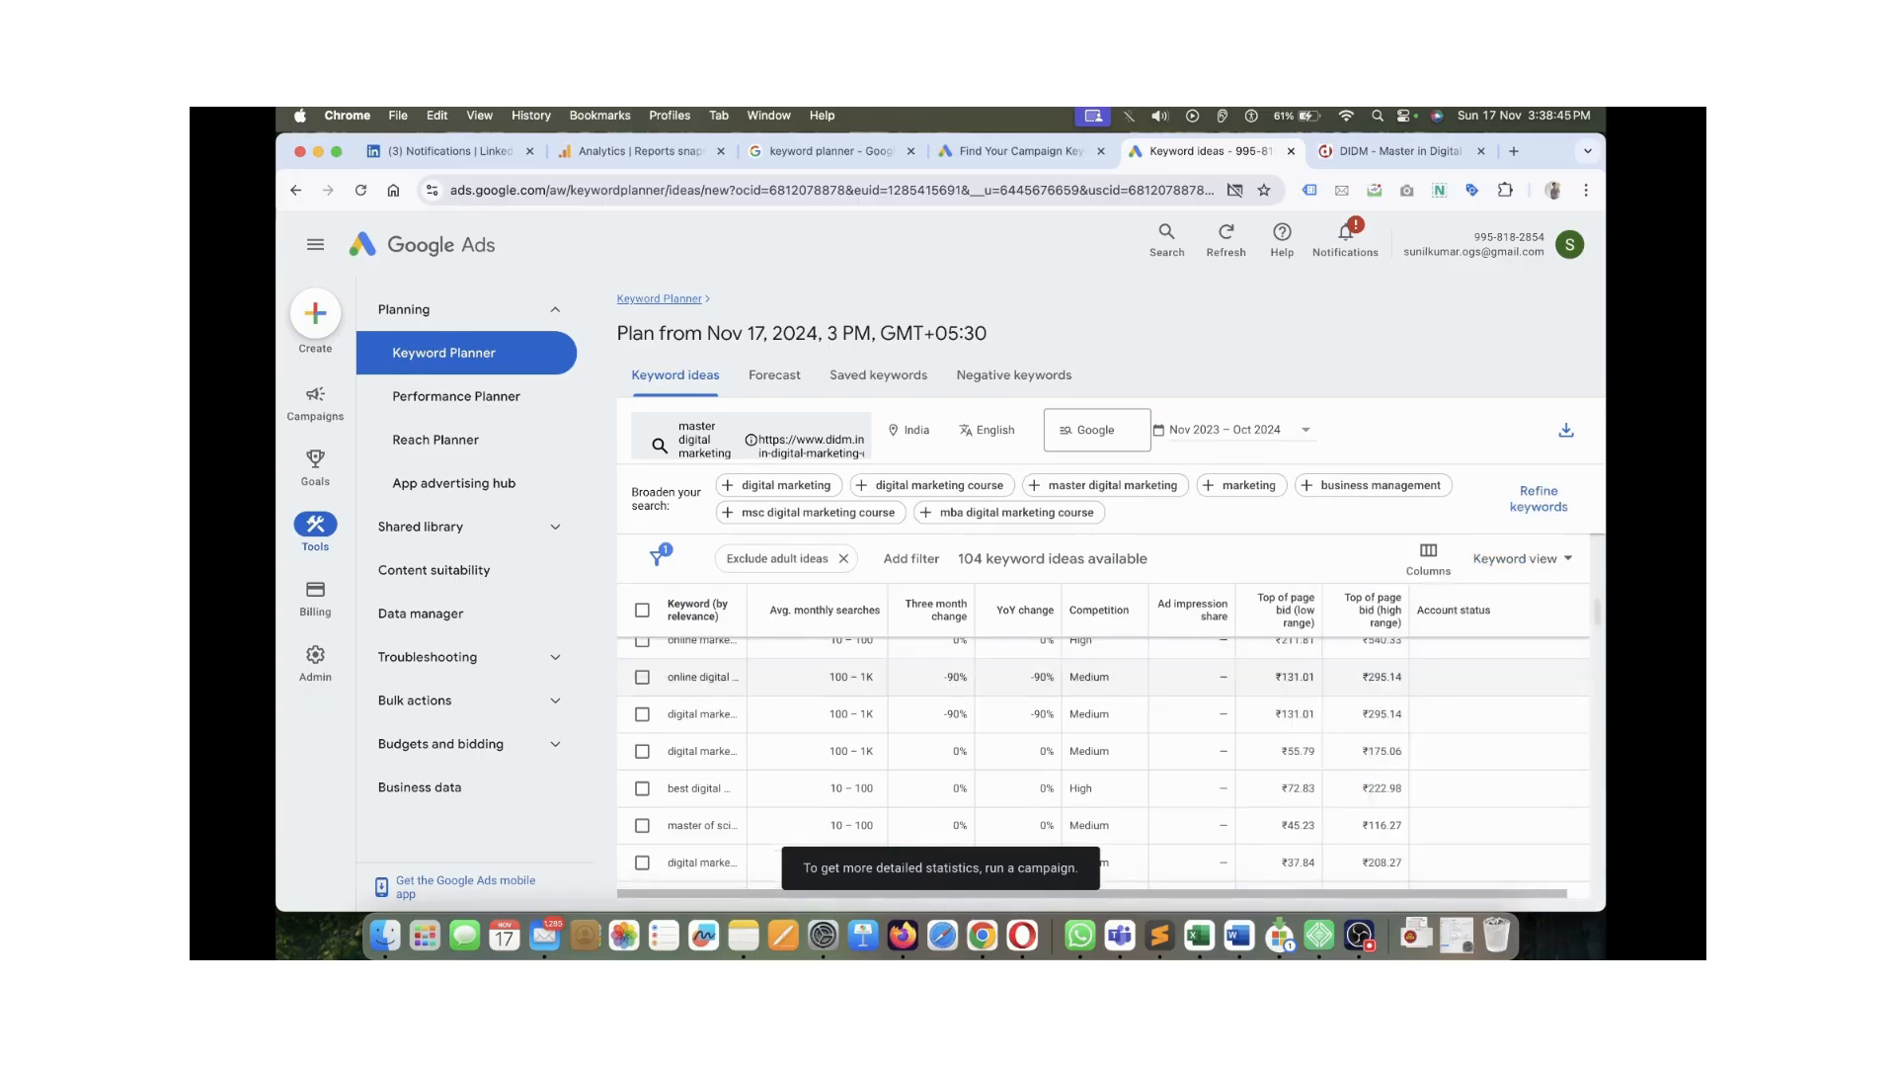
{"action": "scroll", "coordinate": [1284, 668], "scroll_direction": "up", "scroll_amount": 8}
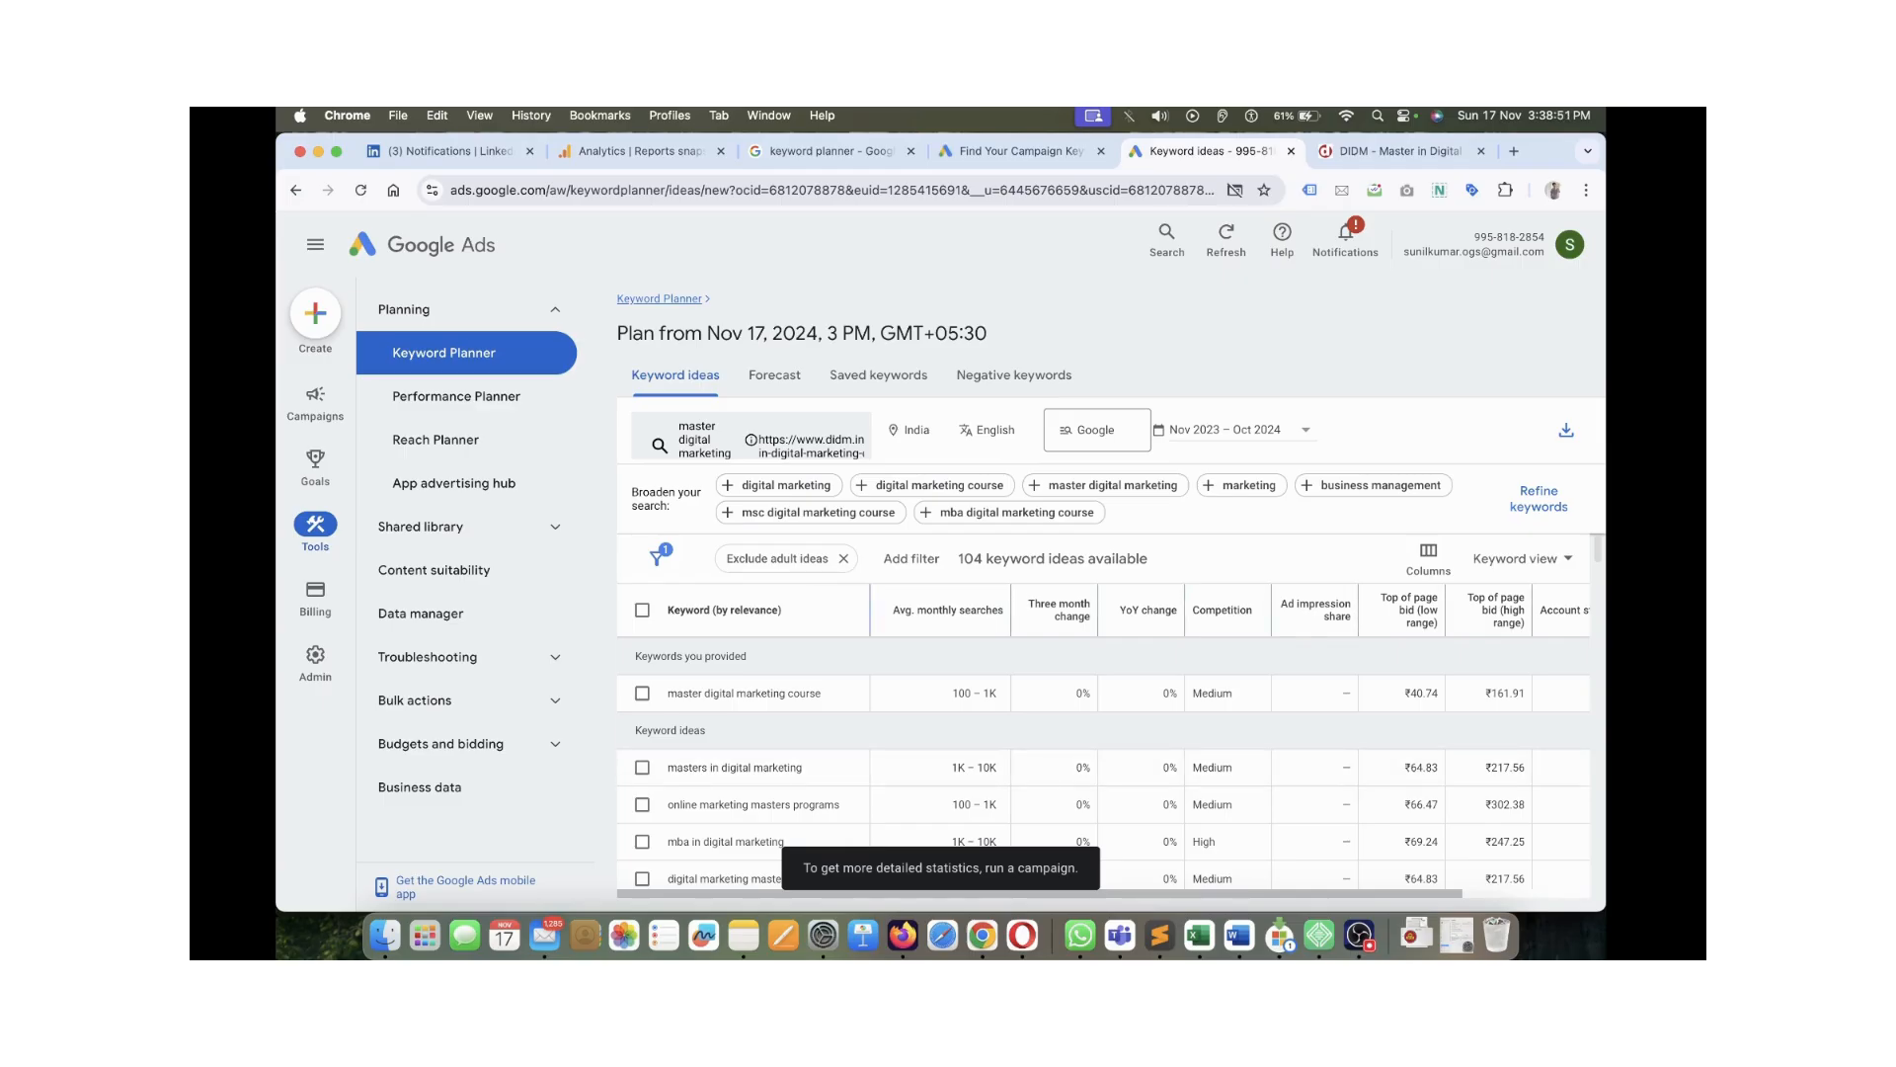
{"action": "scroll", "coordinate": [1103, 762], "scroll_direction": "down", "scroll_amount": 5}
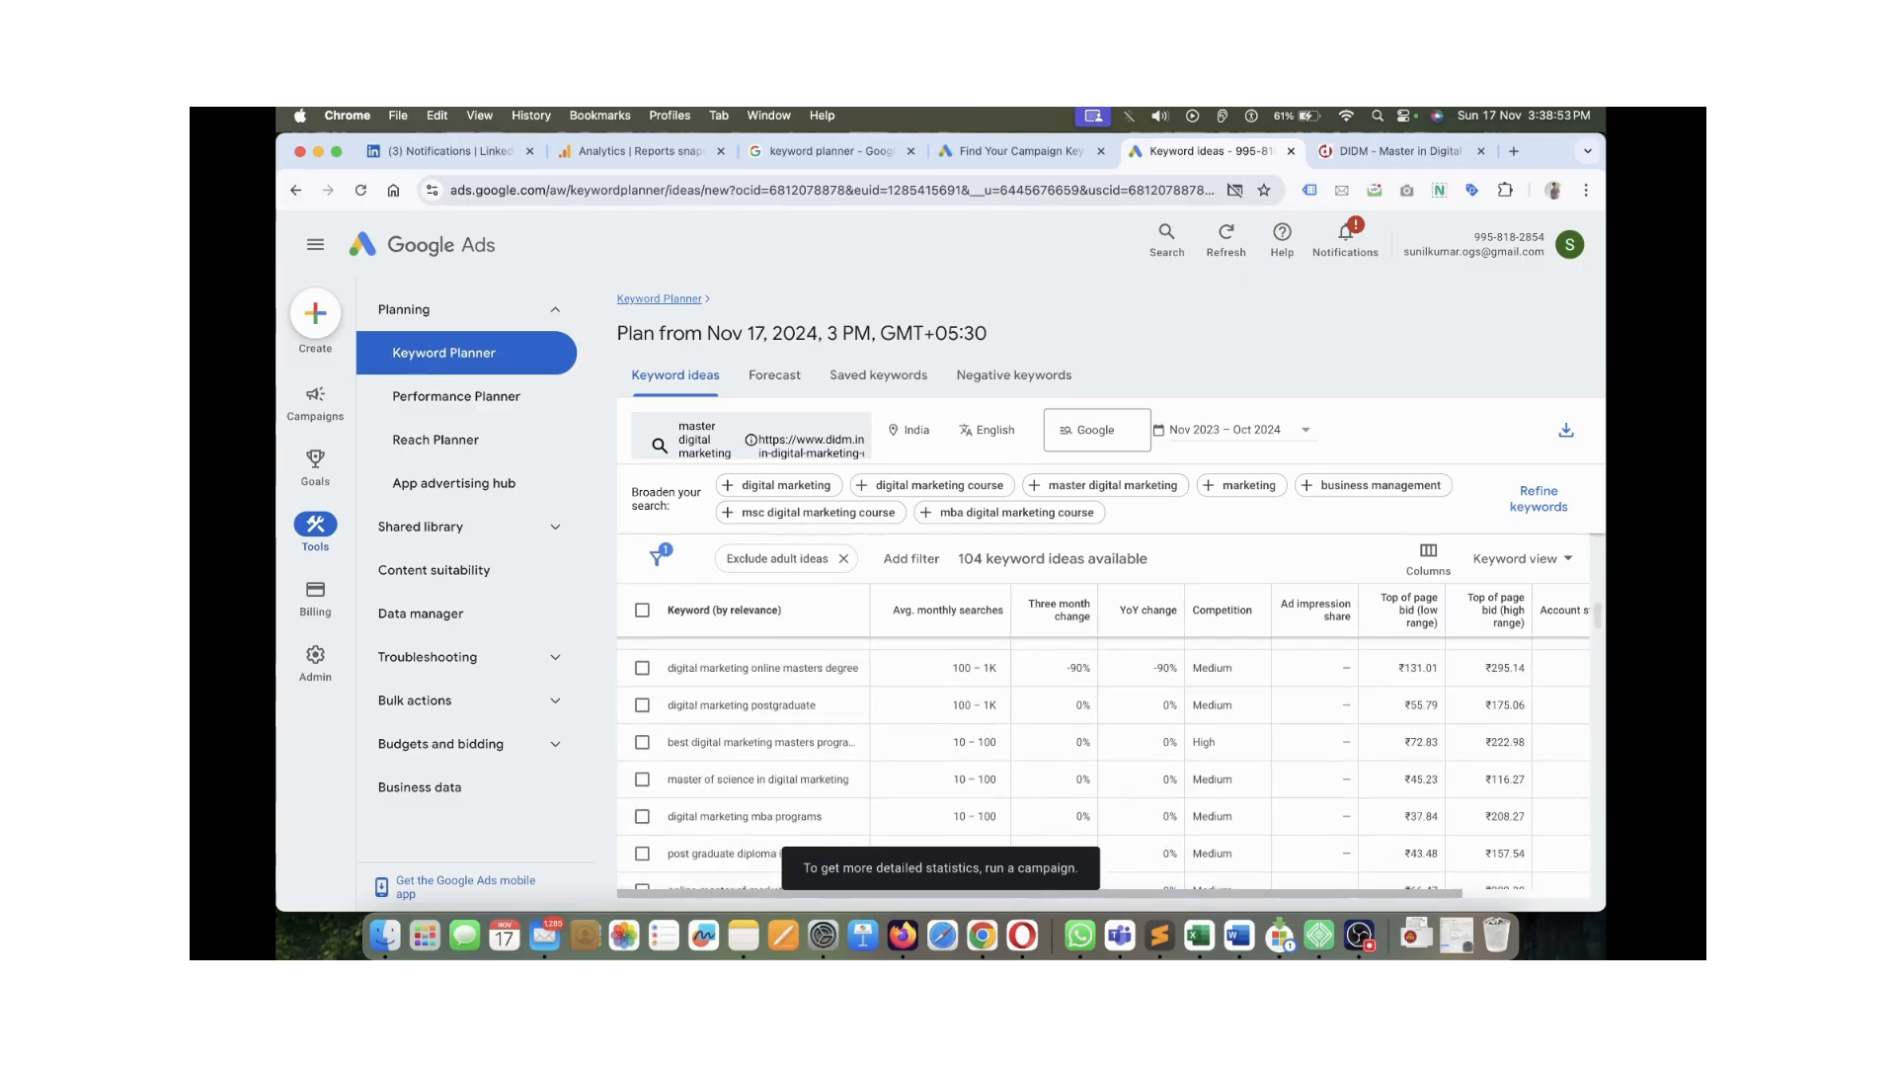
{"action": "scroll", "coordinate": [1103, 760], "scroll_direction": "up", "scroll_amount": 5}
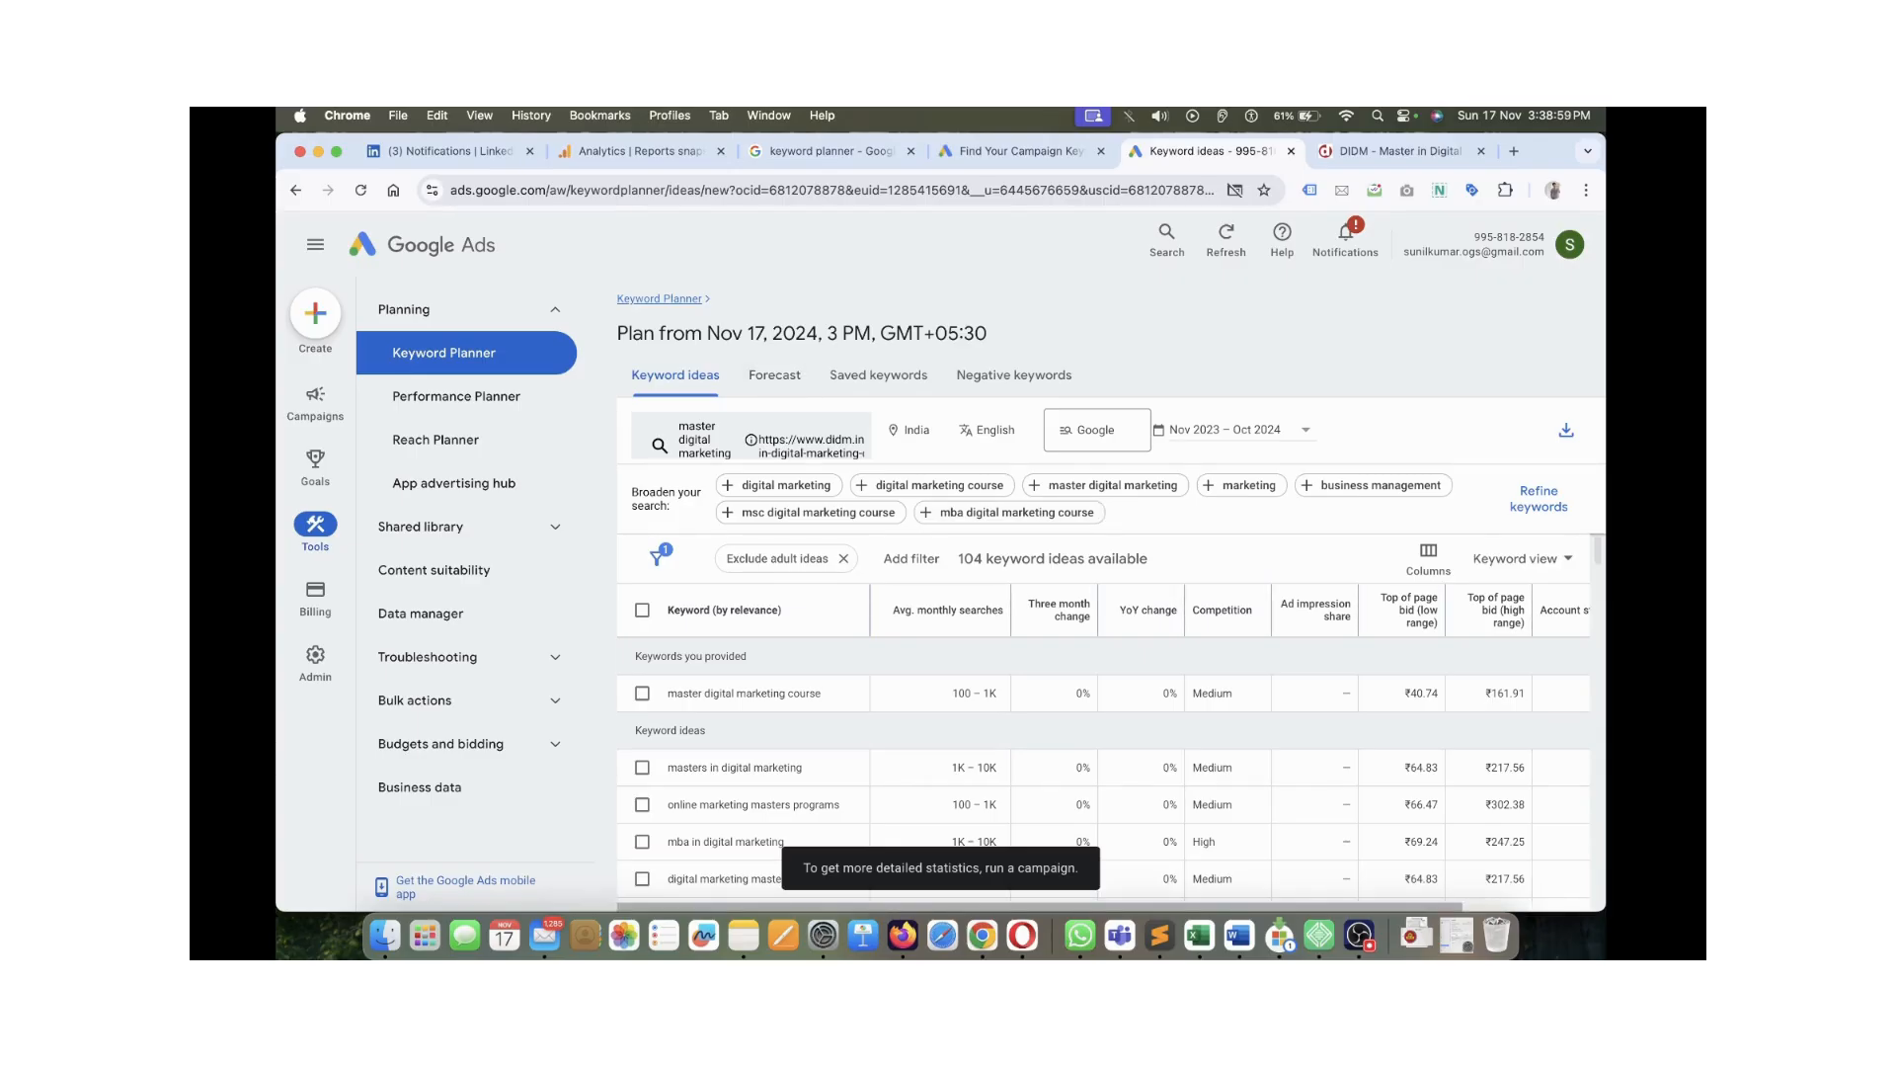
{"action": "left_click", "coordinate": [445, 353]}
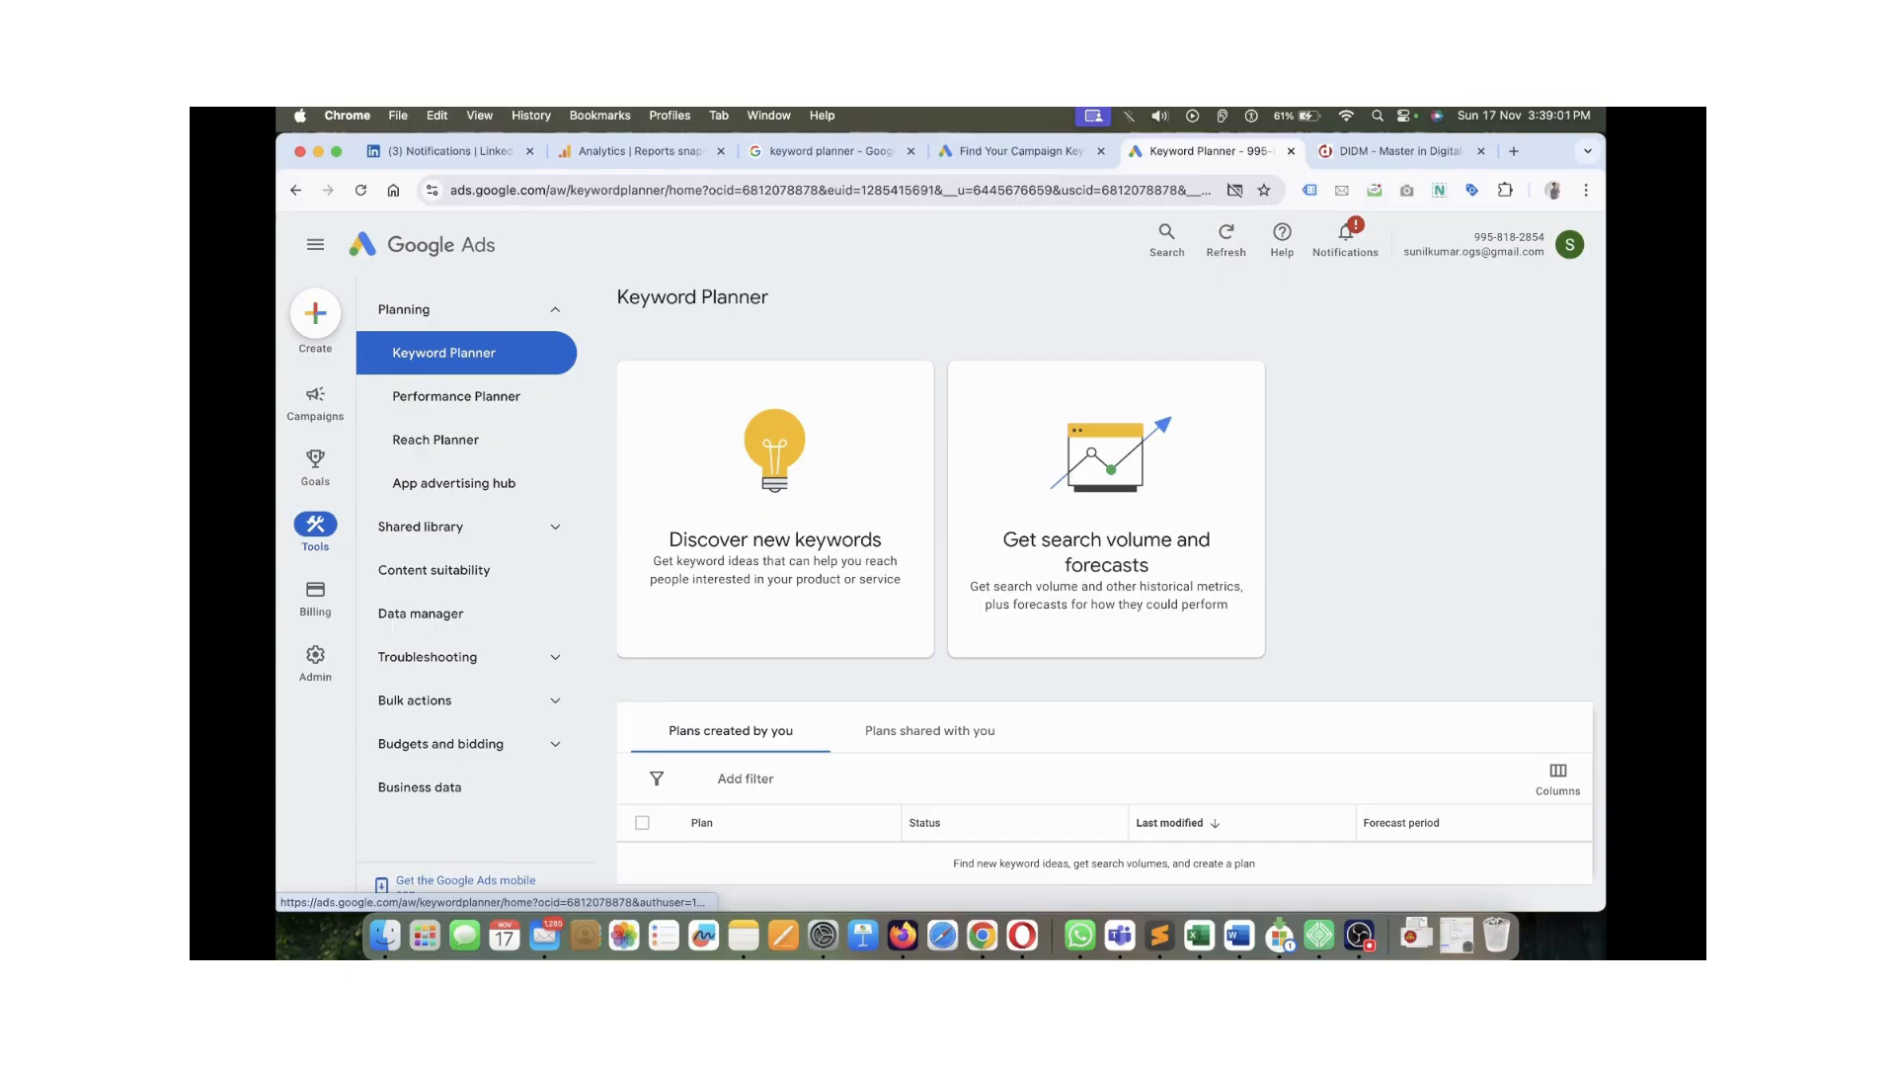
Generate keyword ideas from only the didm.in master-in-digital-marketing-course page URL
{"action": "left_click", "coordinate": [804, 550]}
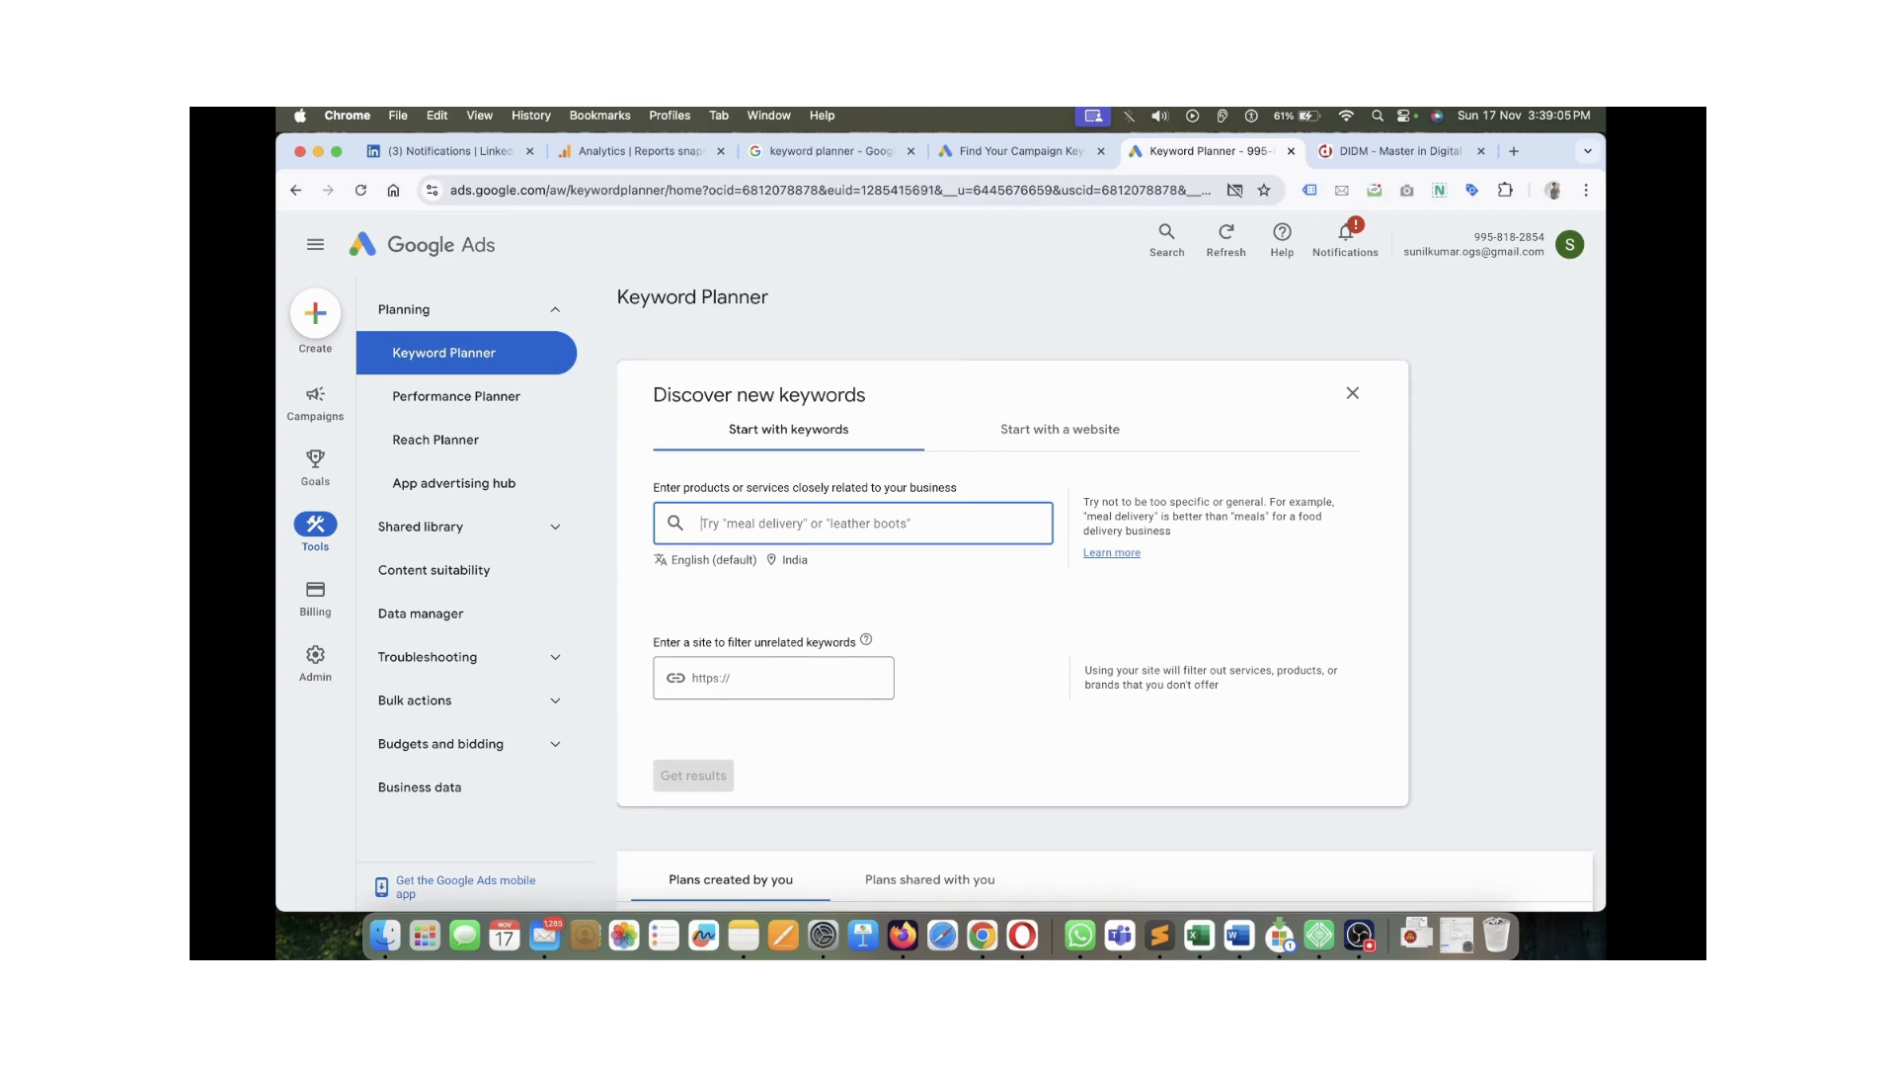
{"action": "left_click", "coordinate": [1060, 430]}
{"action": "type", "text": "https://www.didm.in/master-in-digital-marketing-course"}
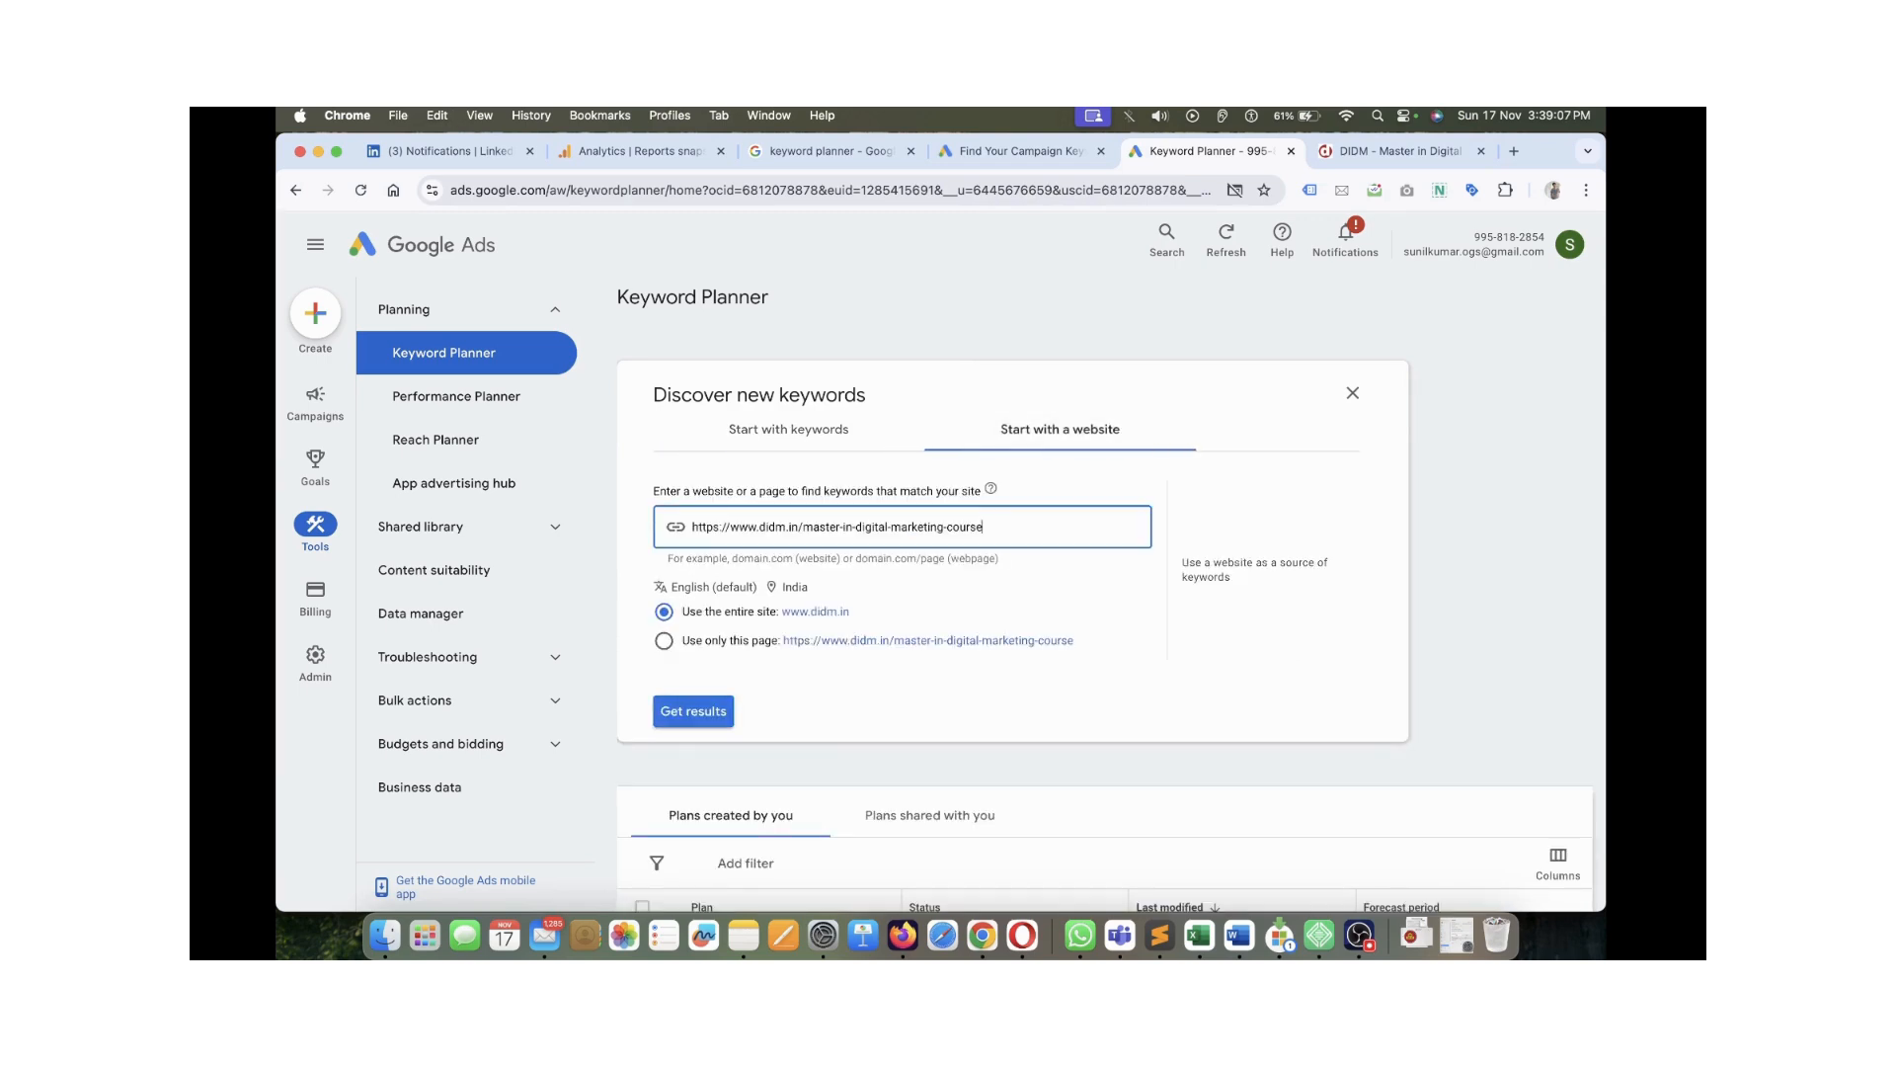
{"action": "left_click", "coordinate": [663, 641]}
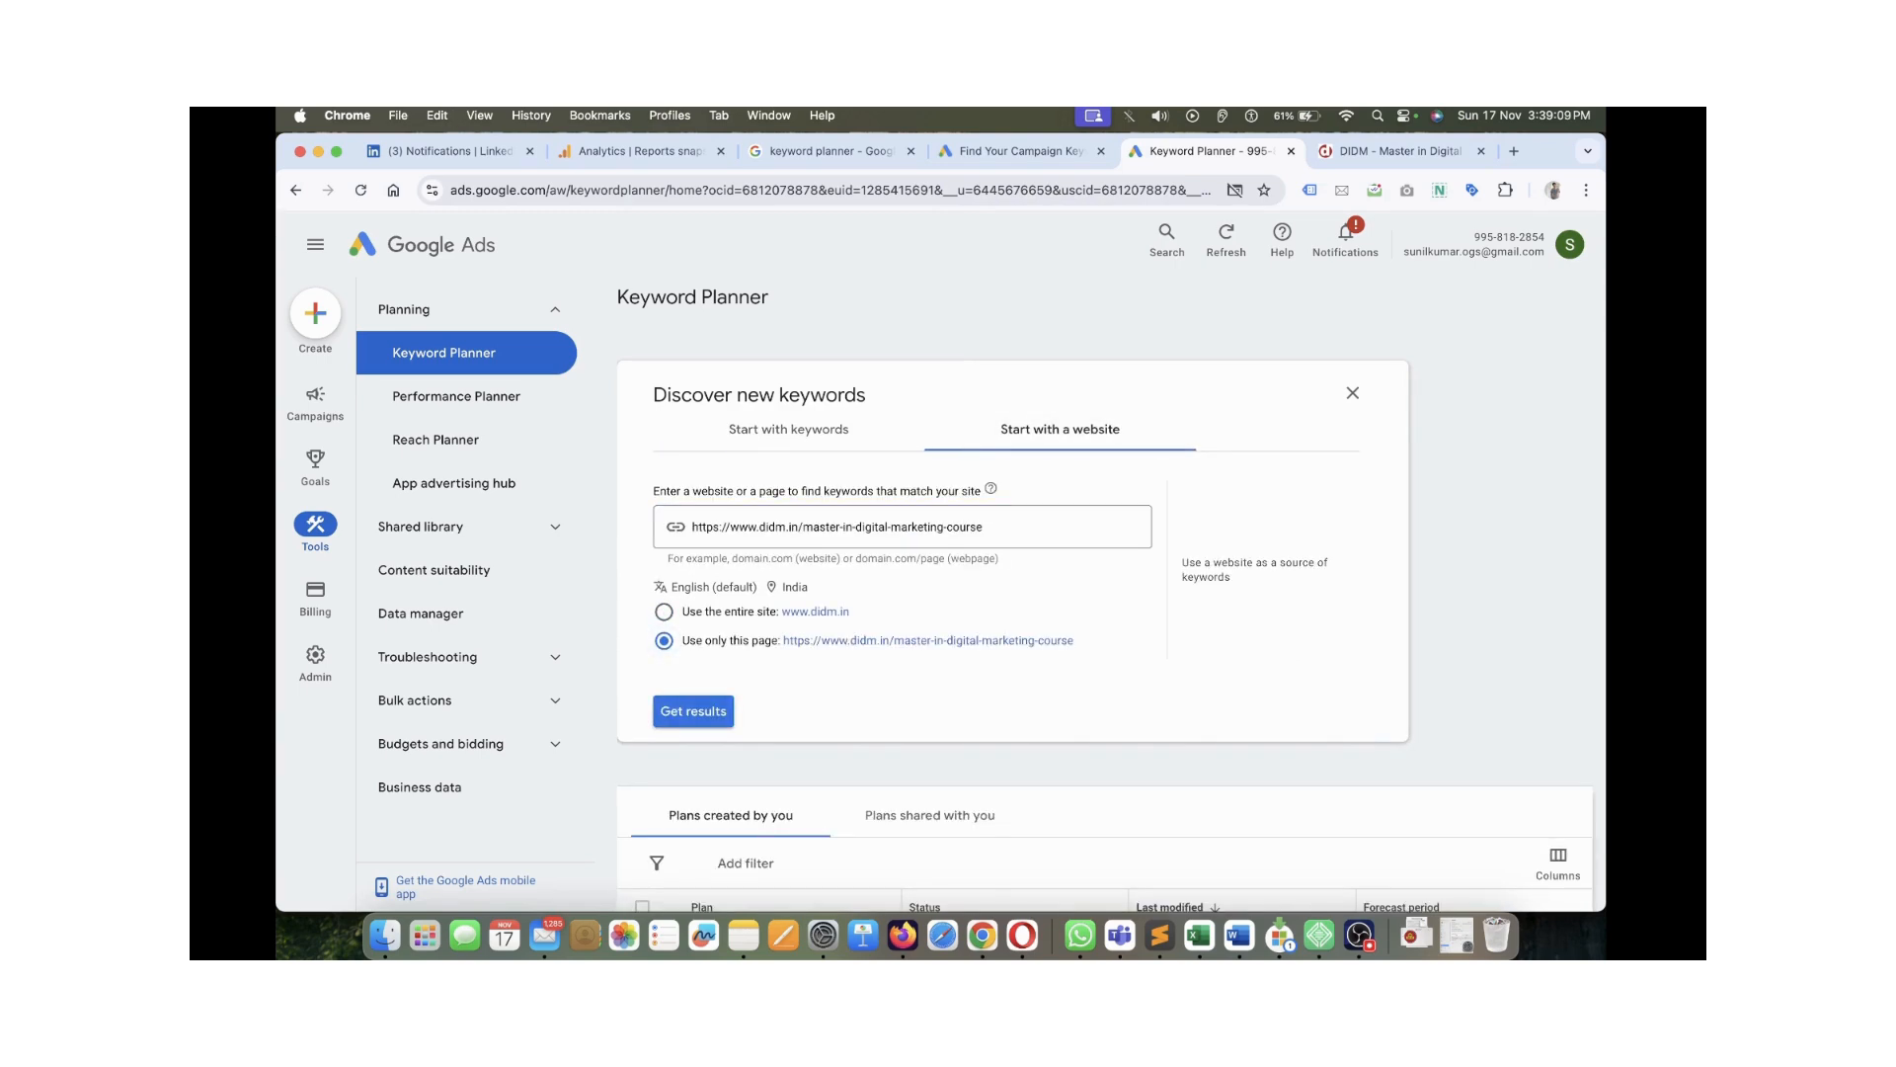
{"action": "left_click", "coordinate": [694, 711]}
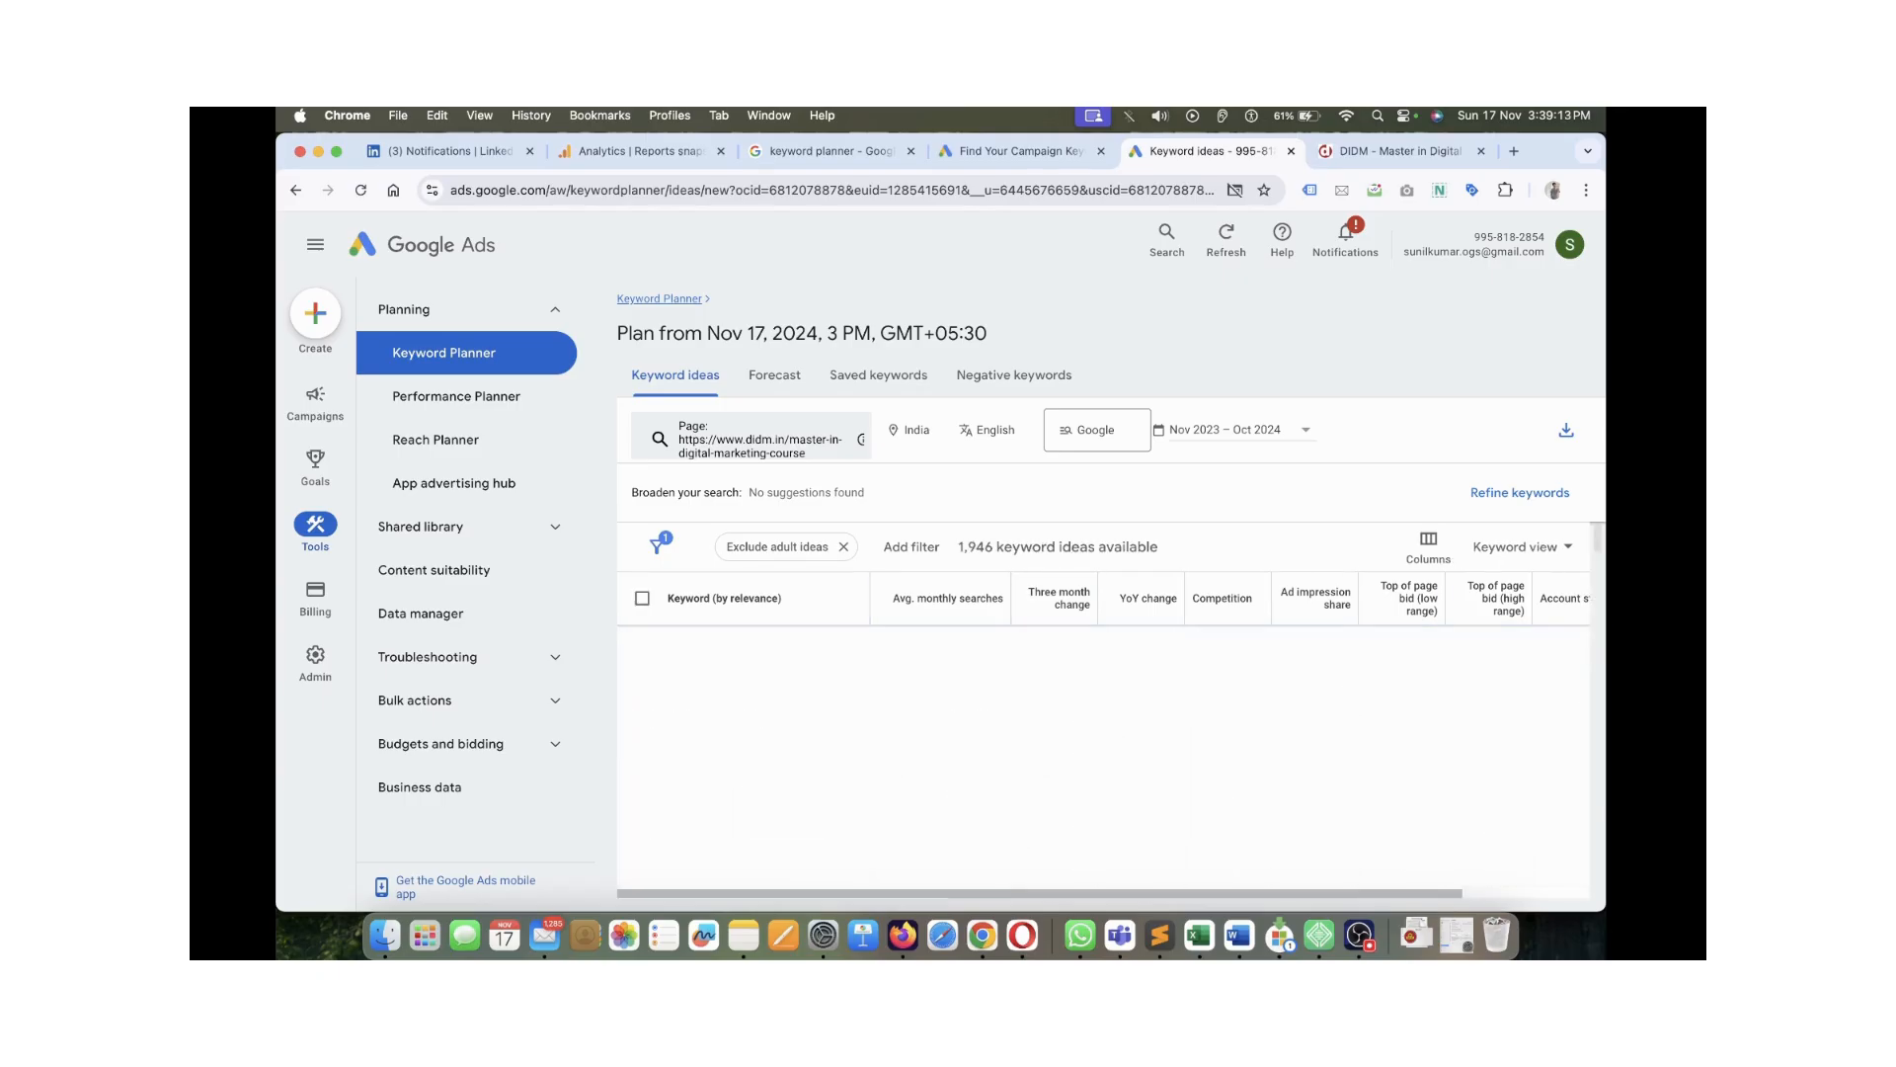
Remove the Exclude adult ideas filter and review the 1,946 DIDM keyword ideas
{"action": "scroll", "coordinate": [1103, 754], "scroll_direction": "down", "scroll_amount": 5}
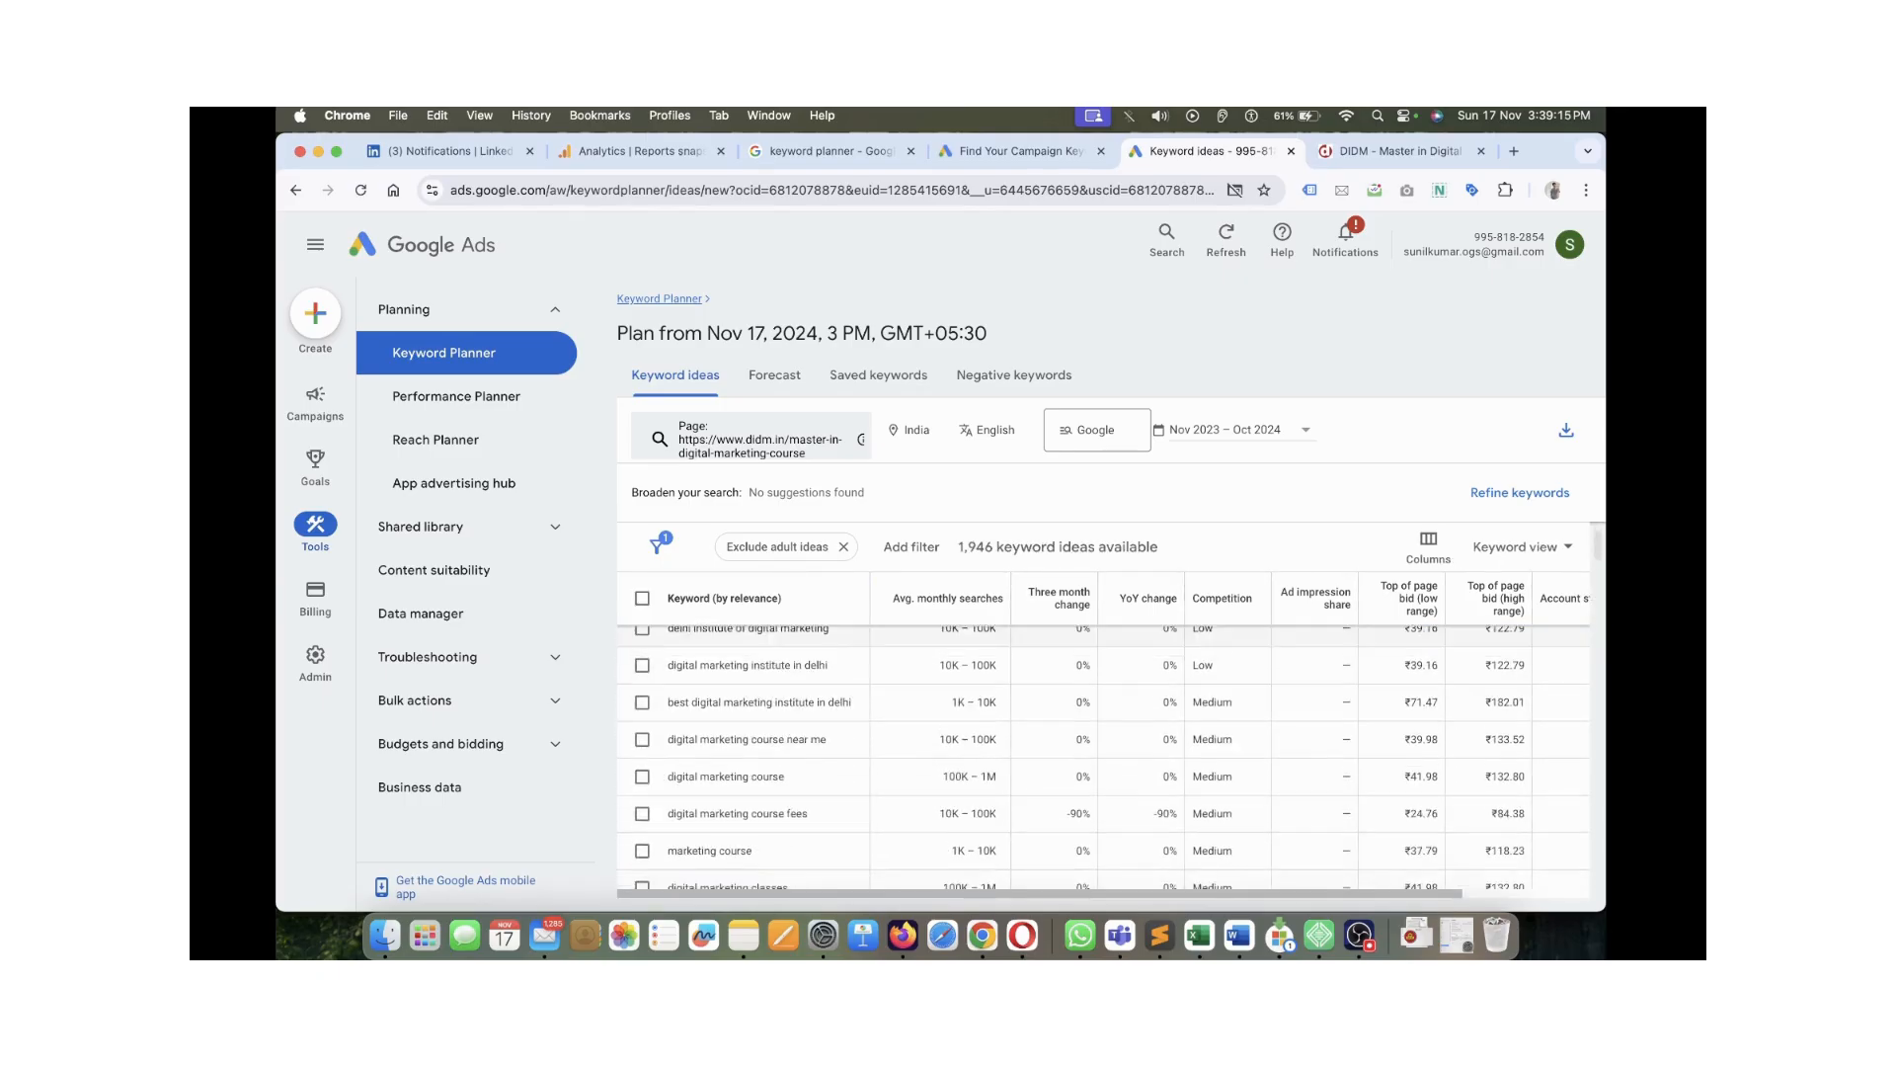
{"action": "scroll", "coordinate": [1103, 754], "scroll_direction": "up", "scroll_amount": 5}
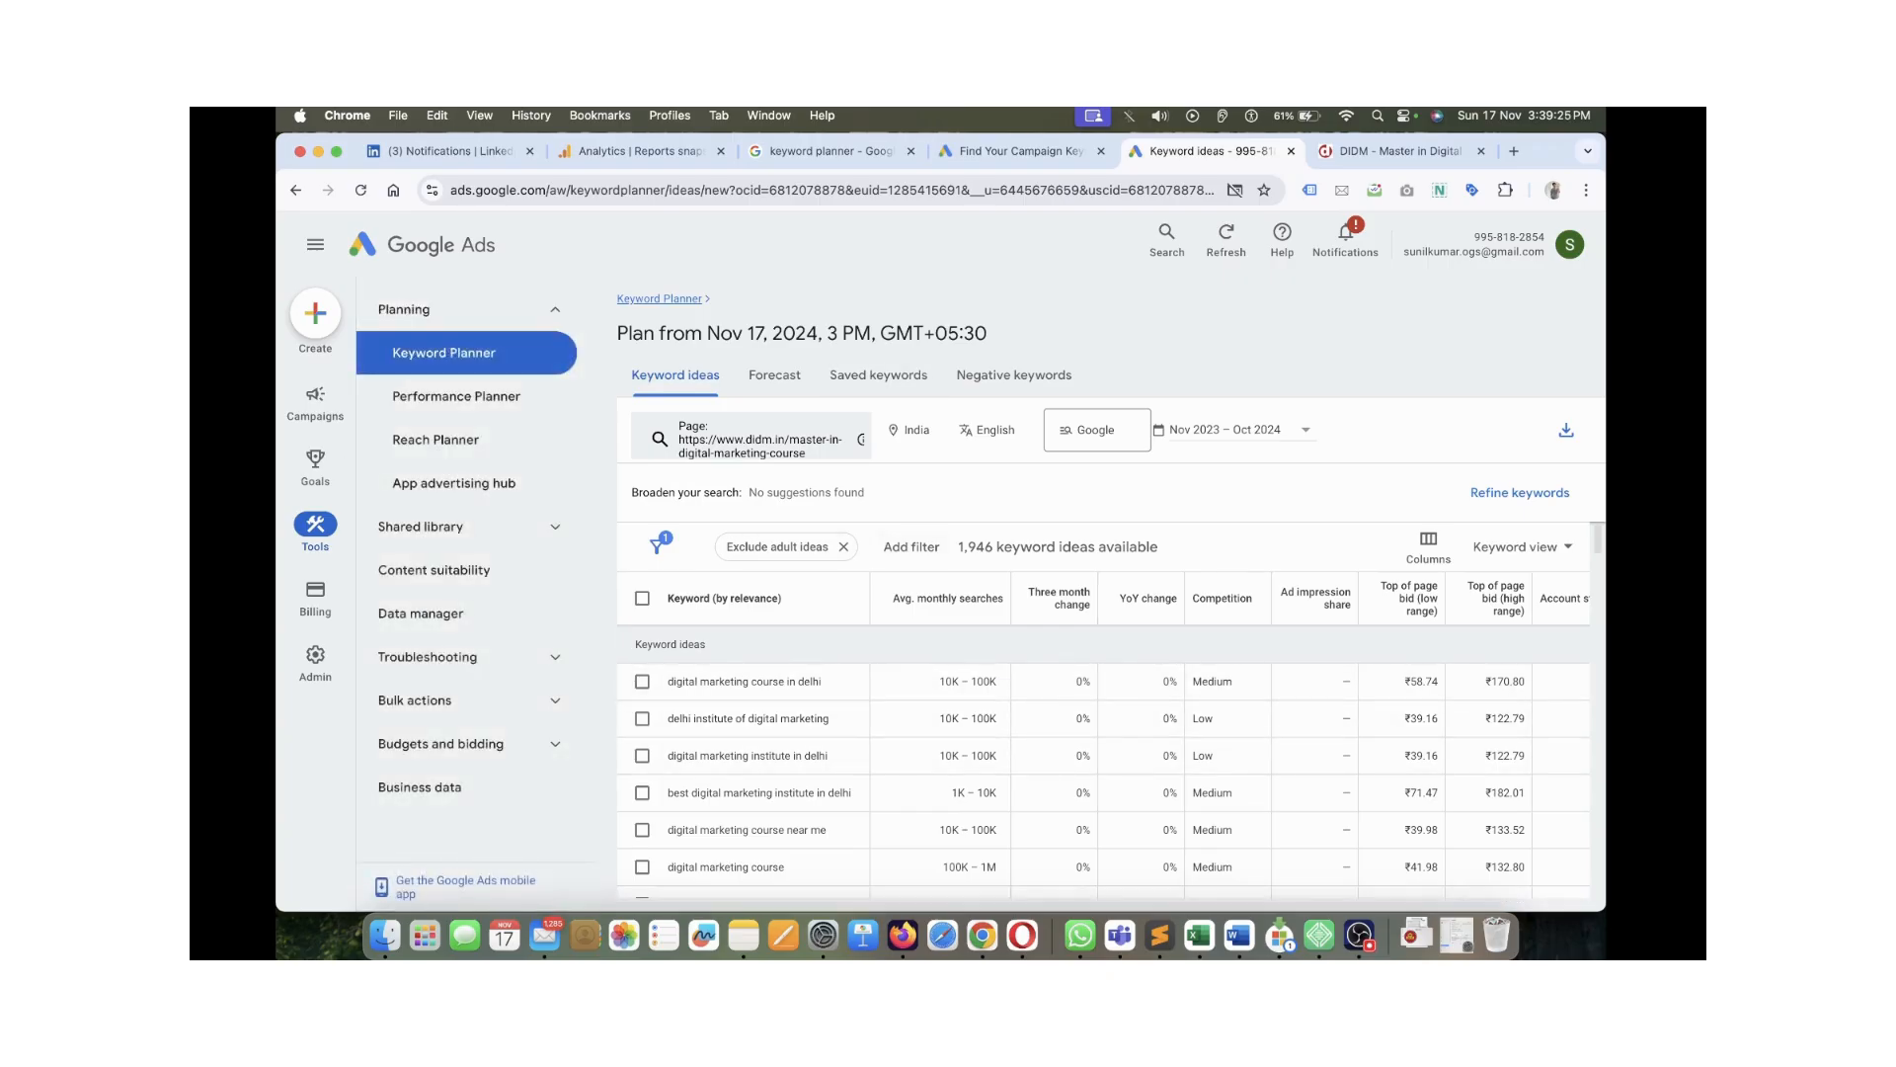
{"action": "left_click", "coordinate": [844, 546]}
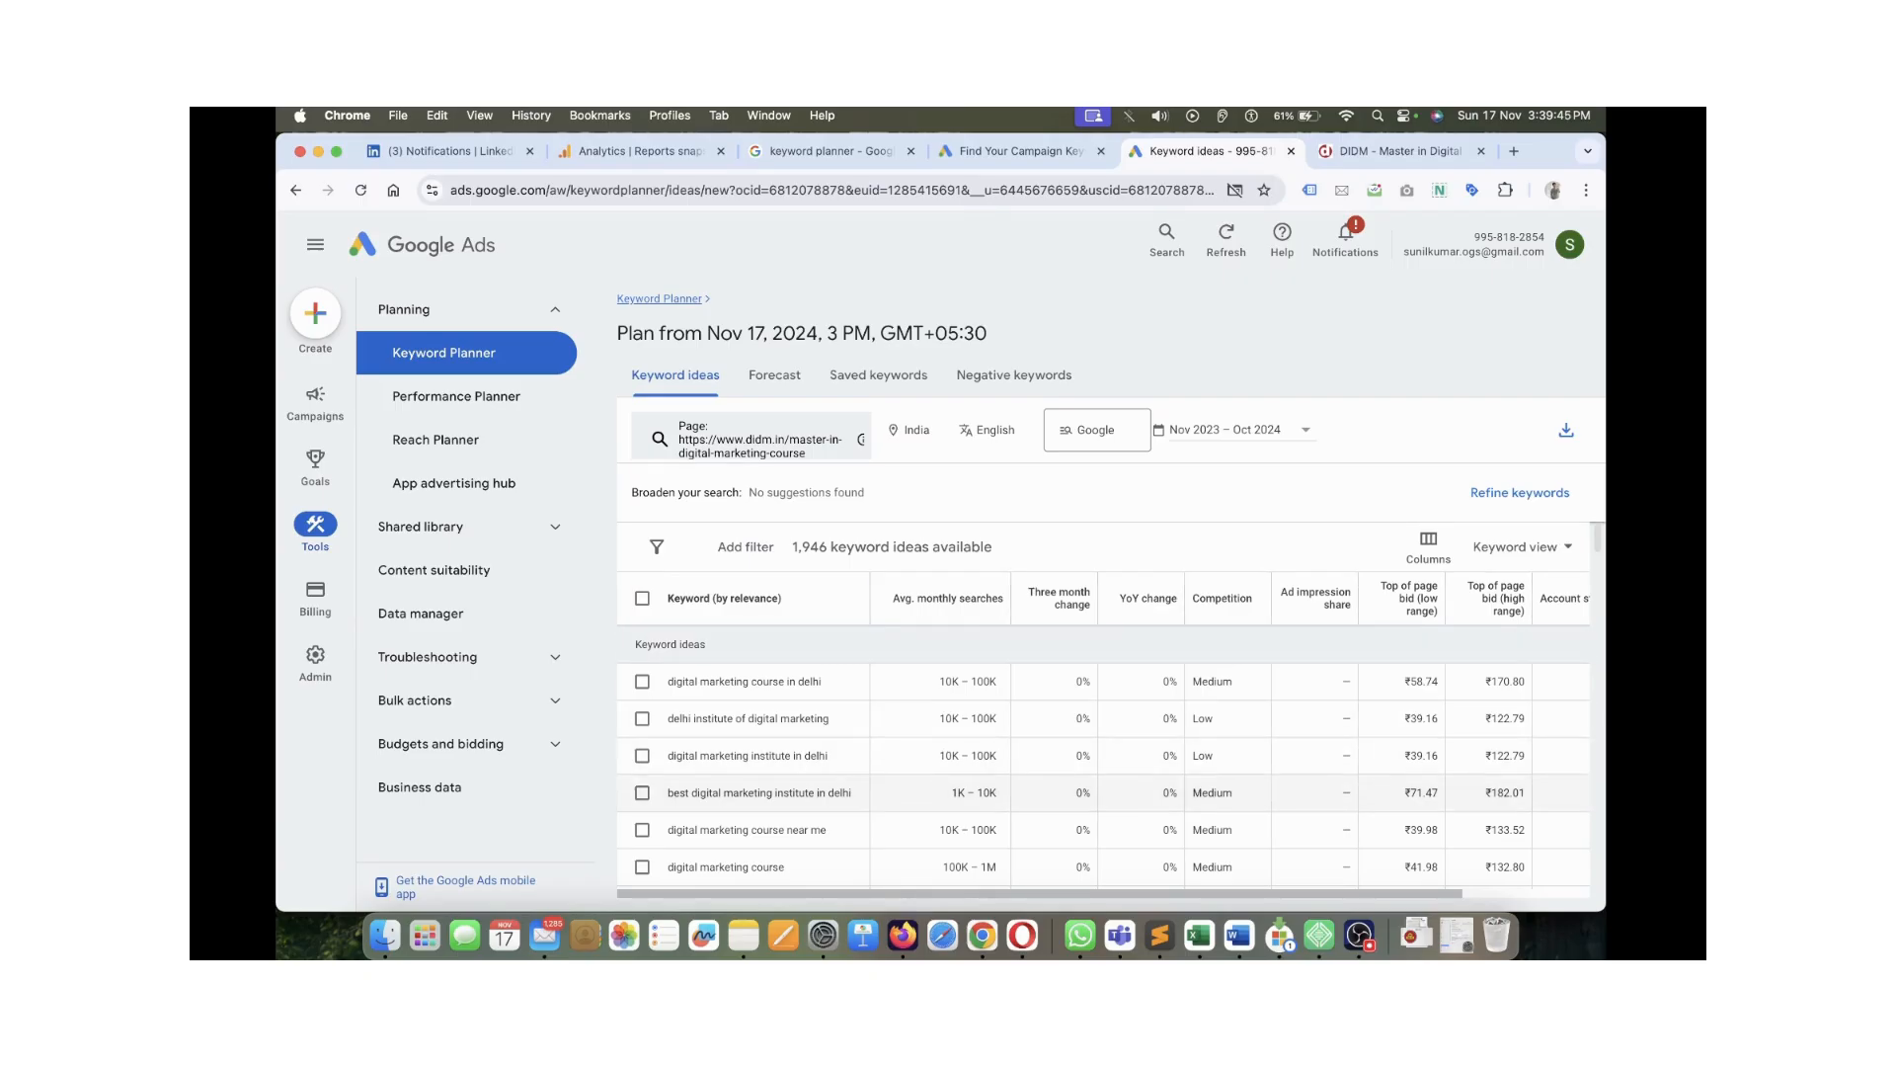
{"action": "scroll", "coordinate": [753, 751], "scroll_direction": "down", "scroll_amount": 2}
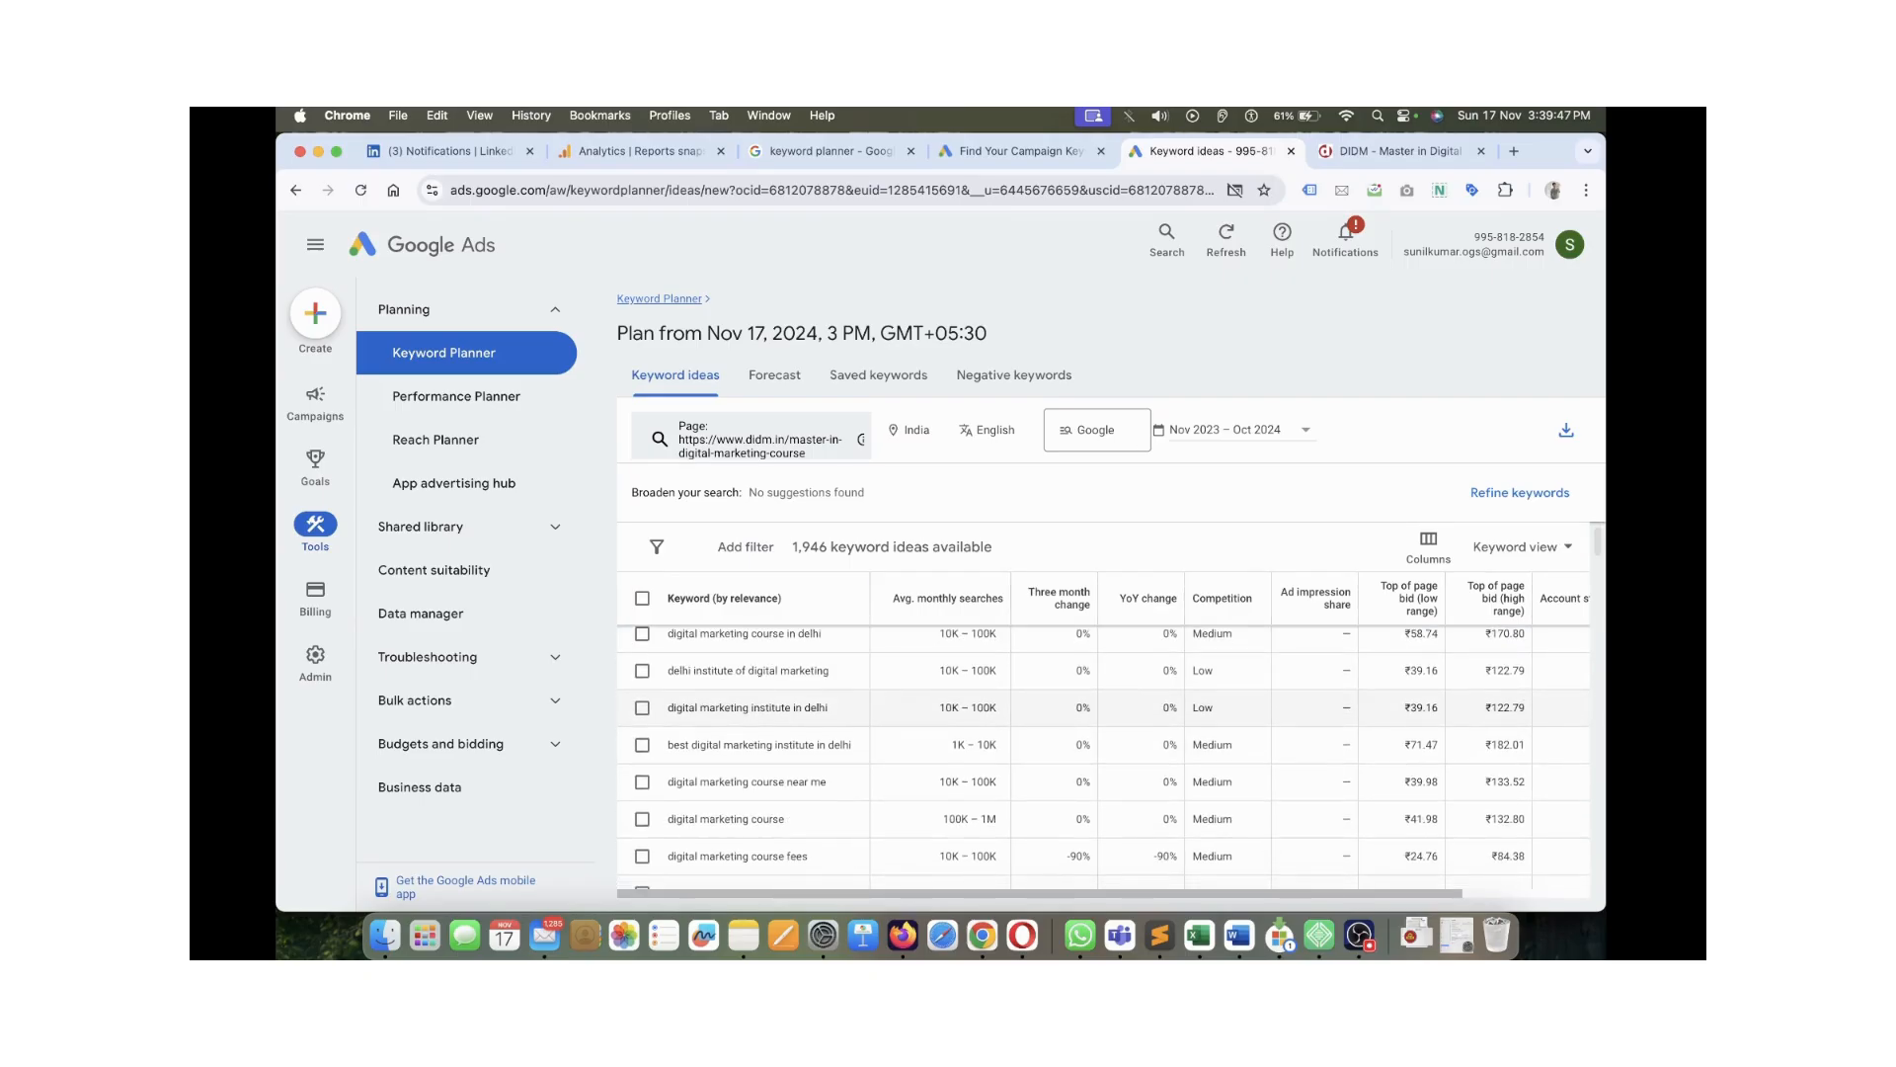
{"action": "scroll", "coordinate": [753, 752], "scroll_direction": "up", "scroll_amount": 3}
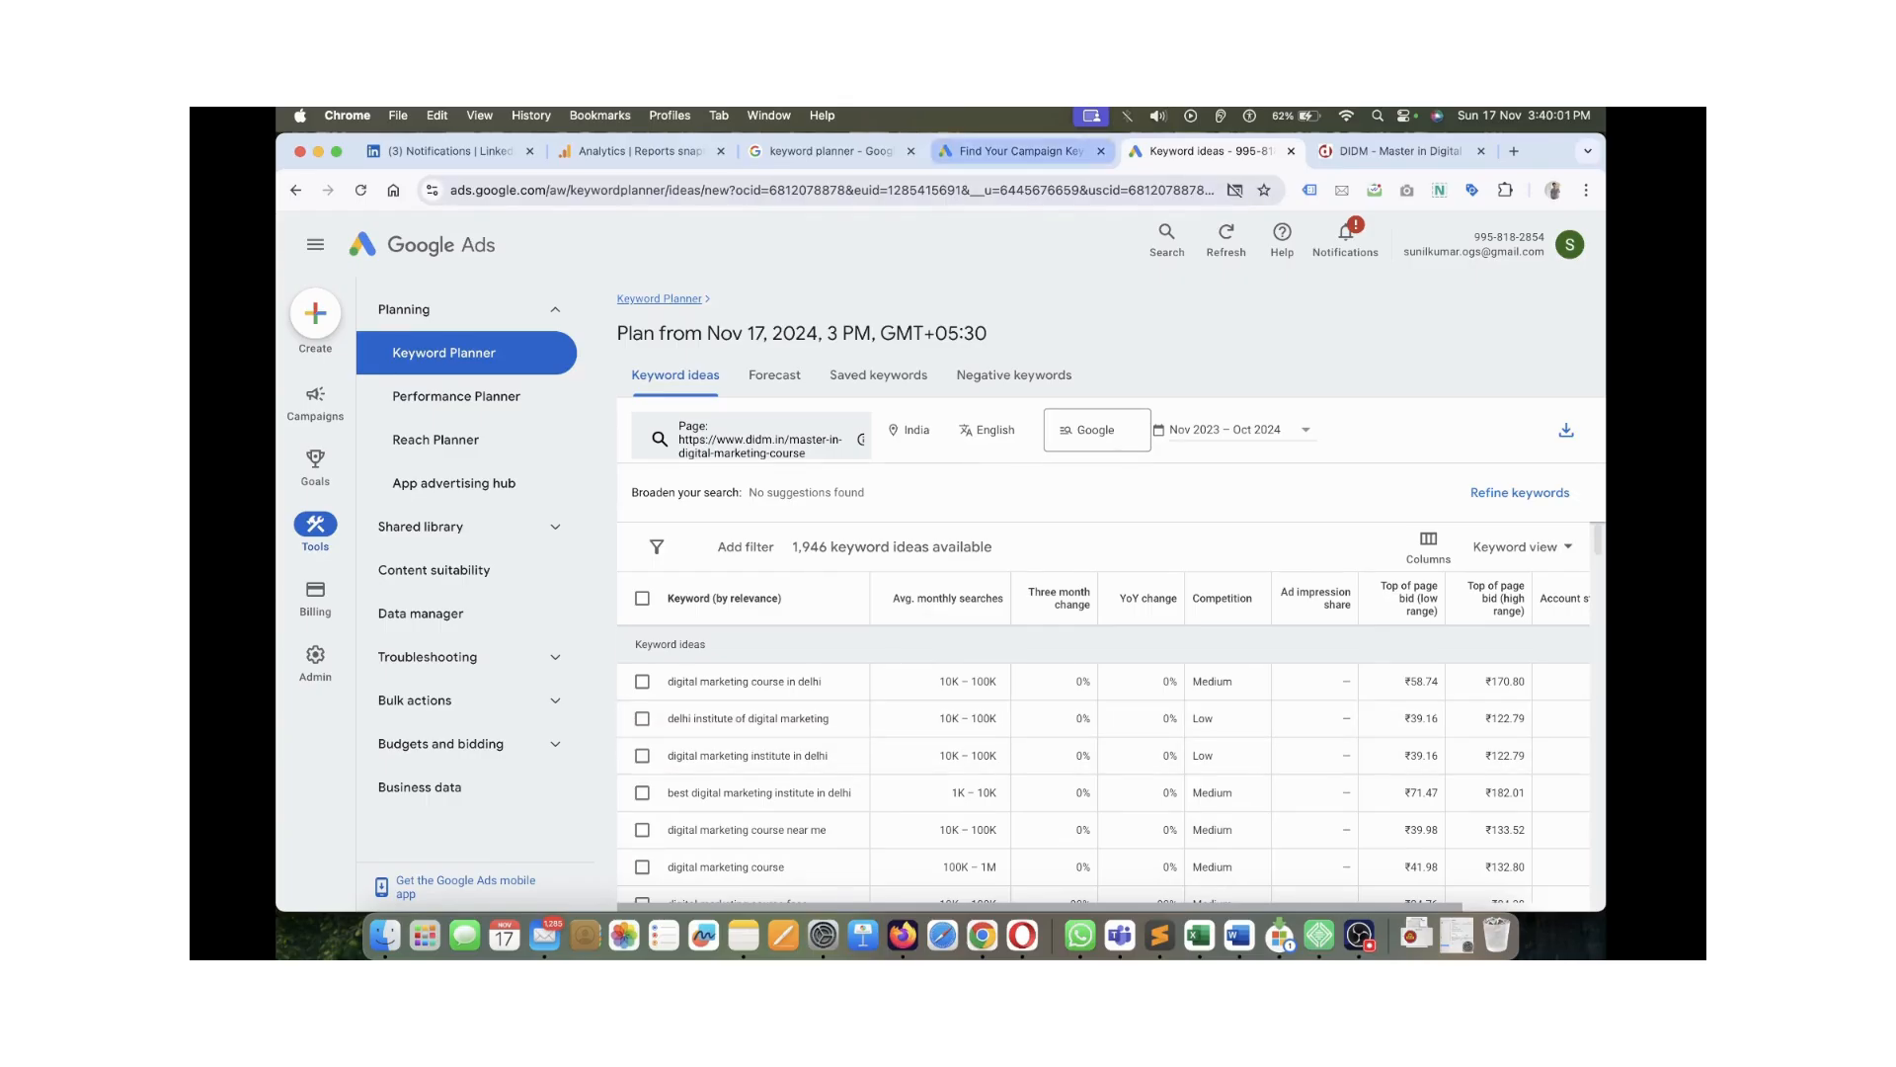
{"action": "left_click", "coordinate": [1021, 151]}
Load semrush.com in the keyword planner search tab and close the DIDM course tab
{"action": "left_click", "coordinate": [831, 152]}
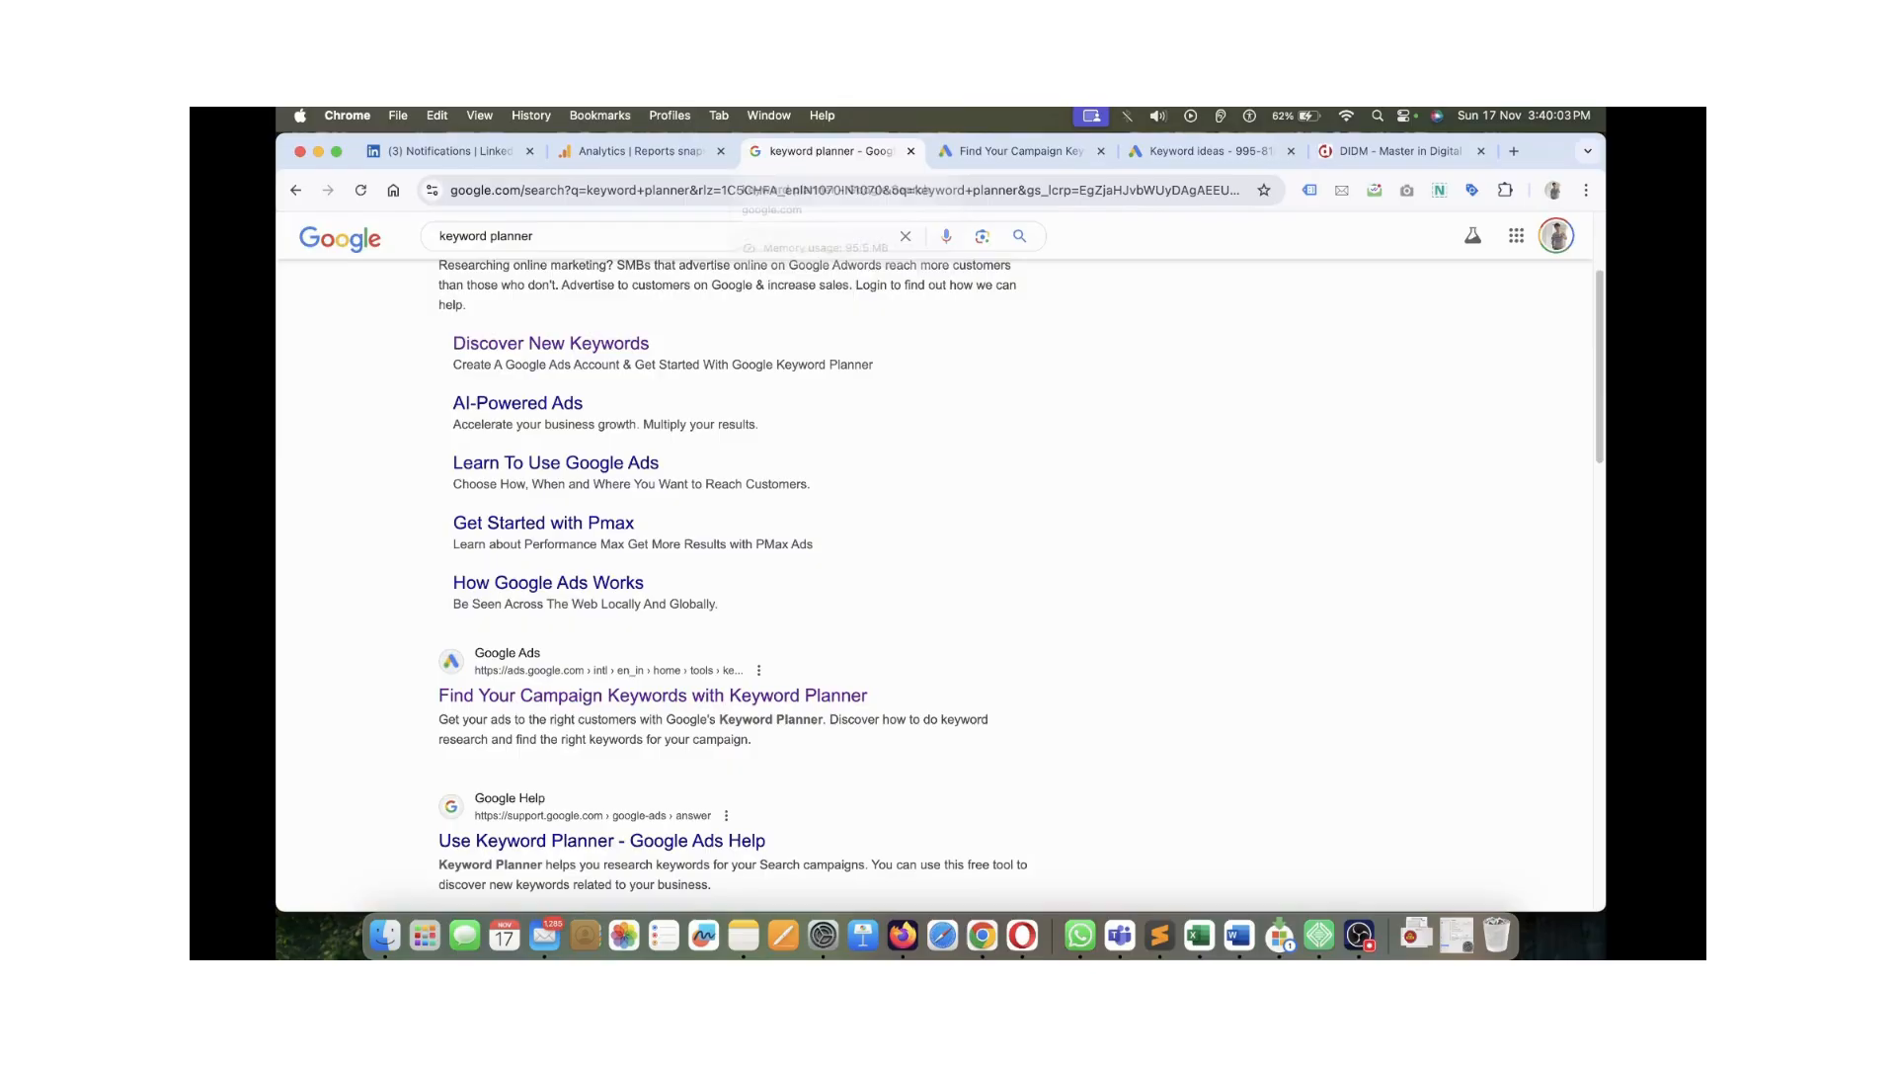
{"action": "scroll", "coordinate": [830, 553], "scroll_direction": "up", "scroll_amount": 2}
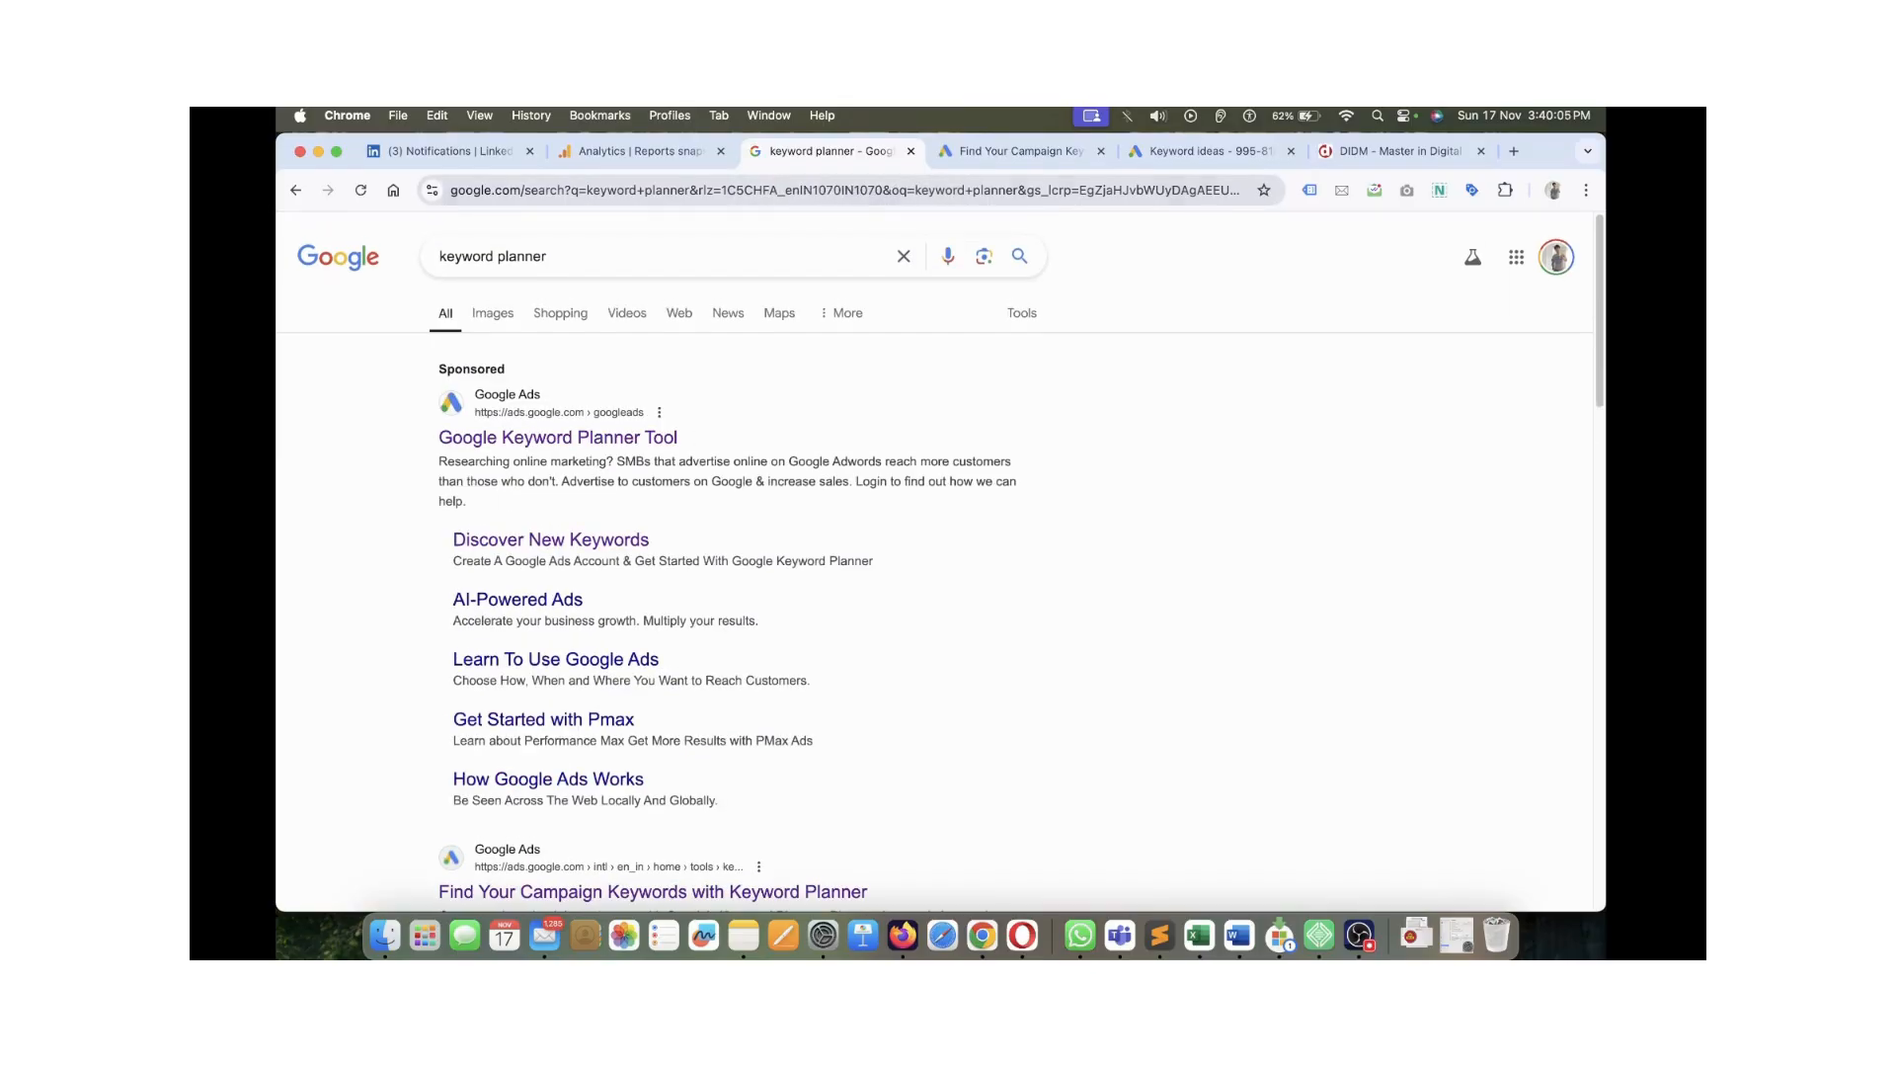
{"action": "key", "text": "super+l"}
{"action": "type", "text": "se"}
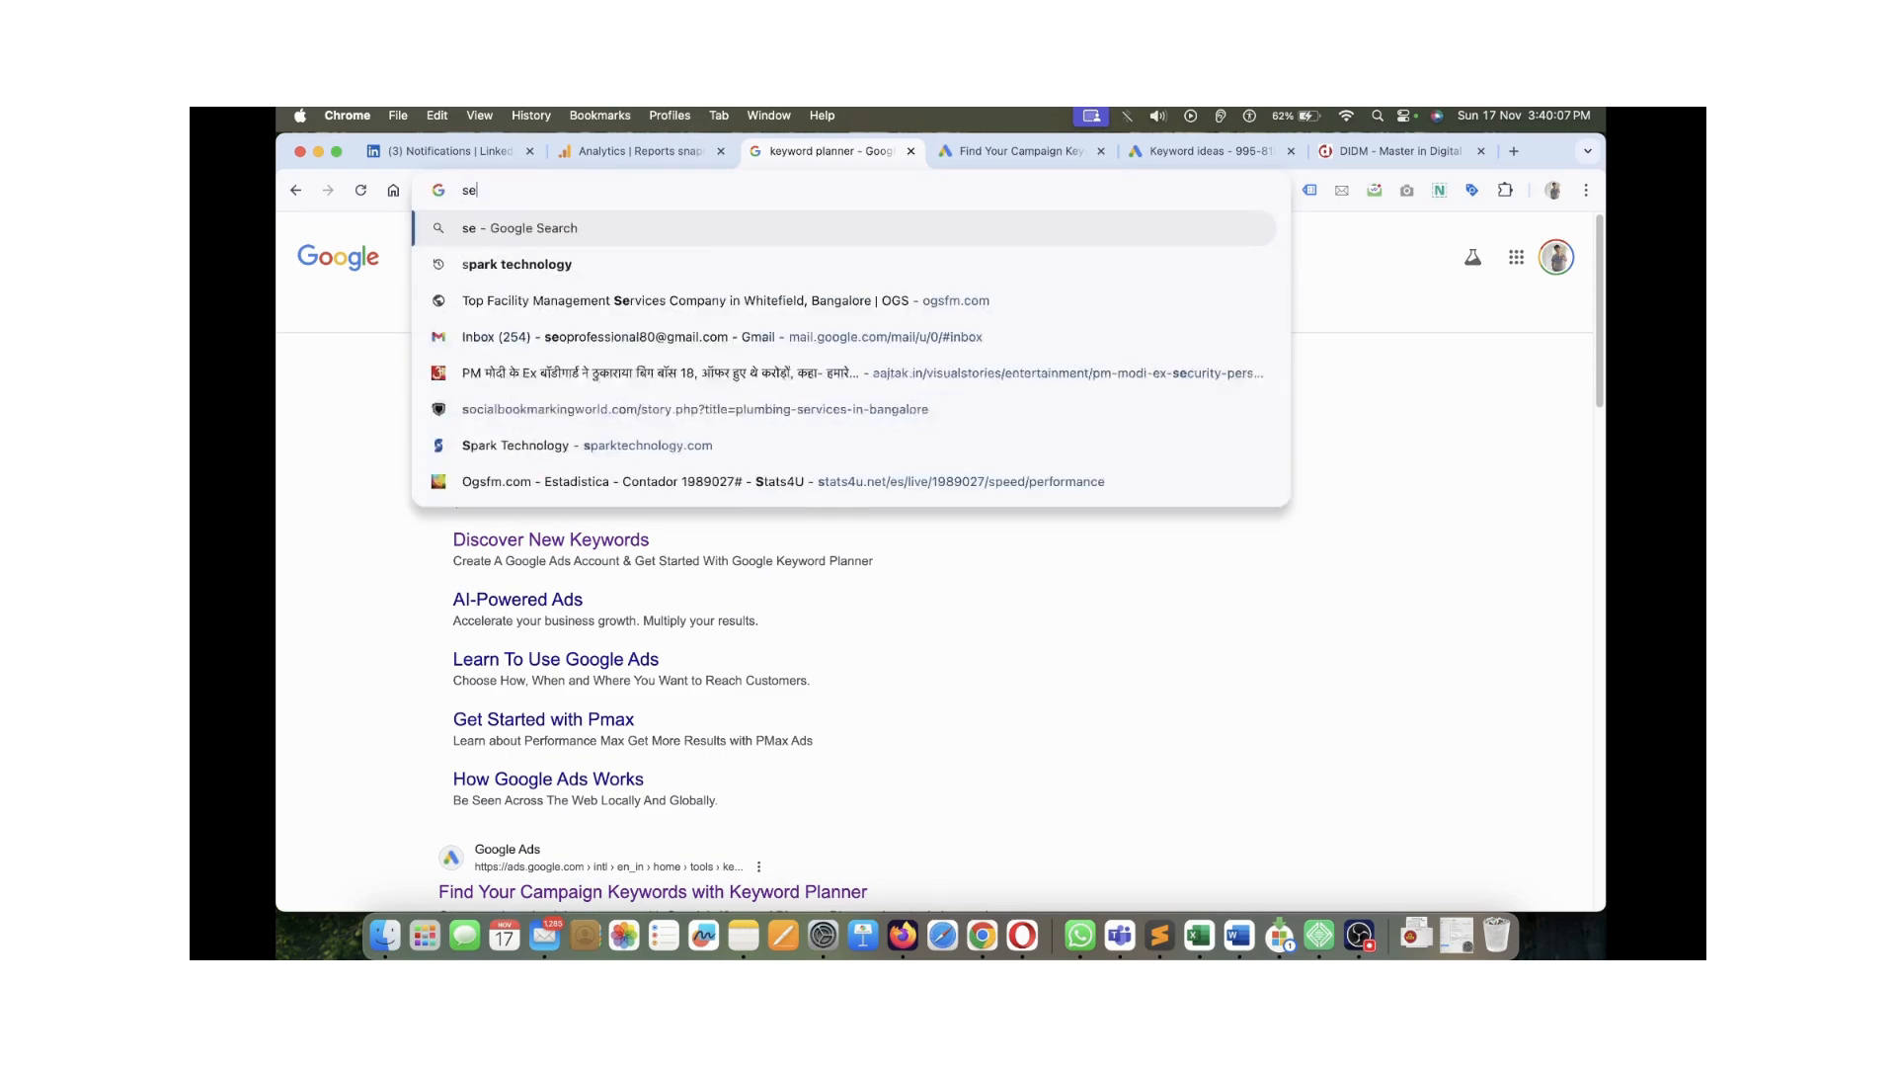
{"action": "type", "text": "mrush.com"}
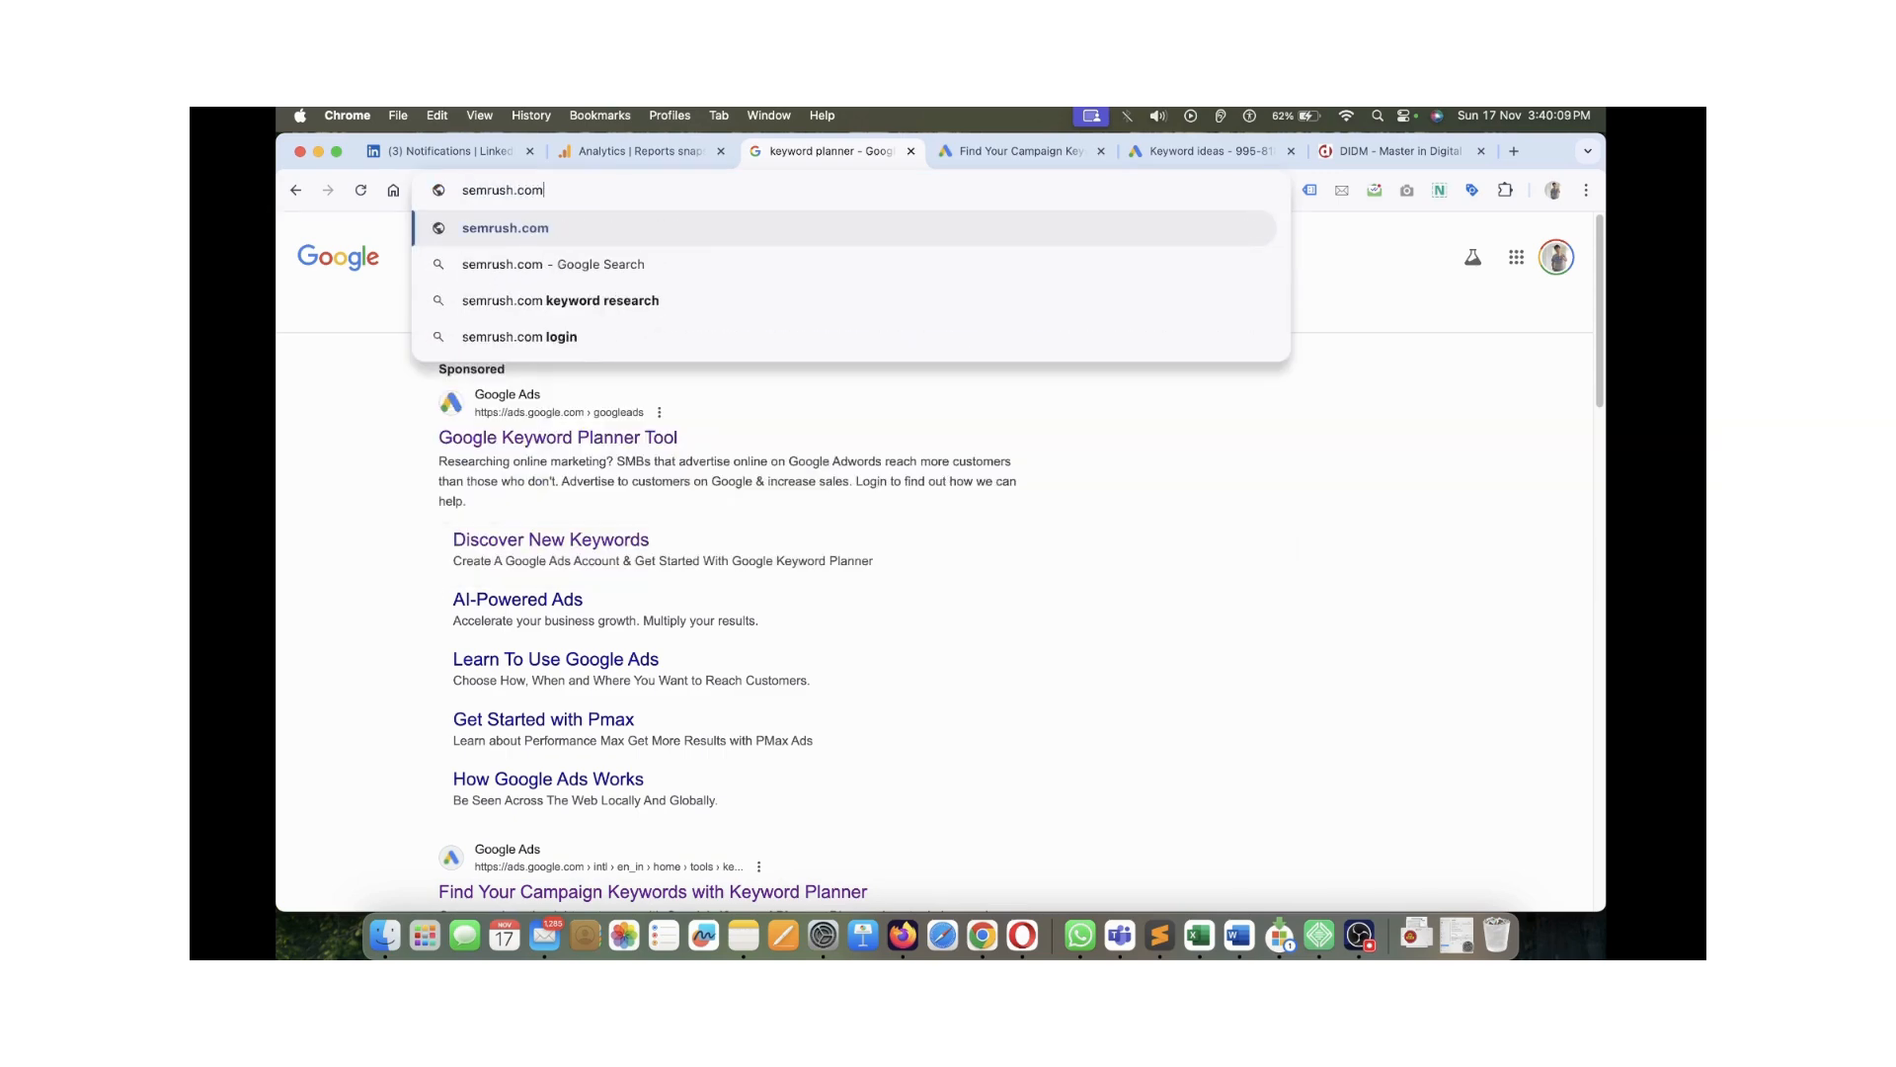
{"action": "key", "text": "Return"}
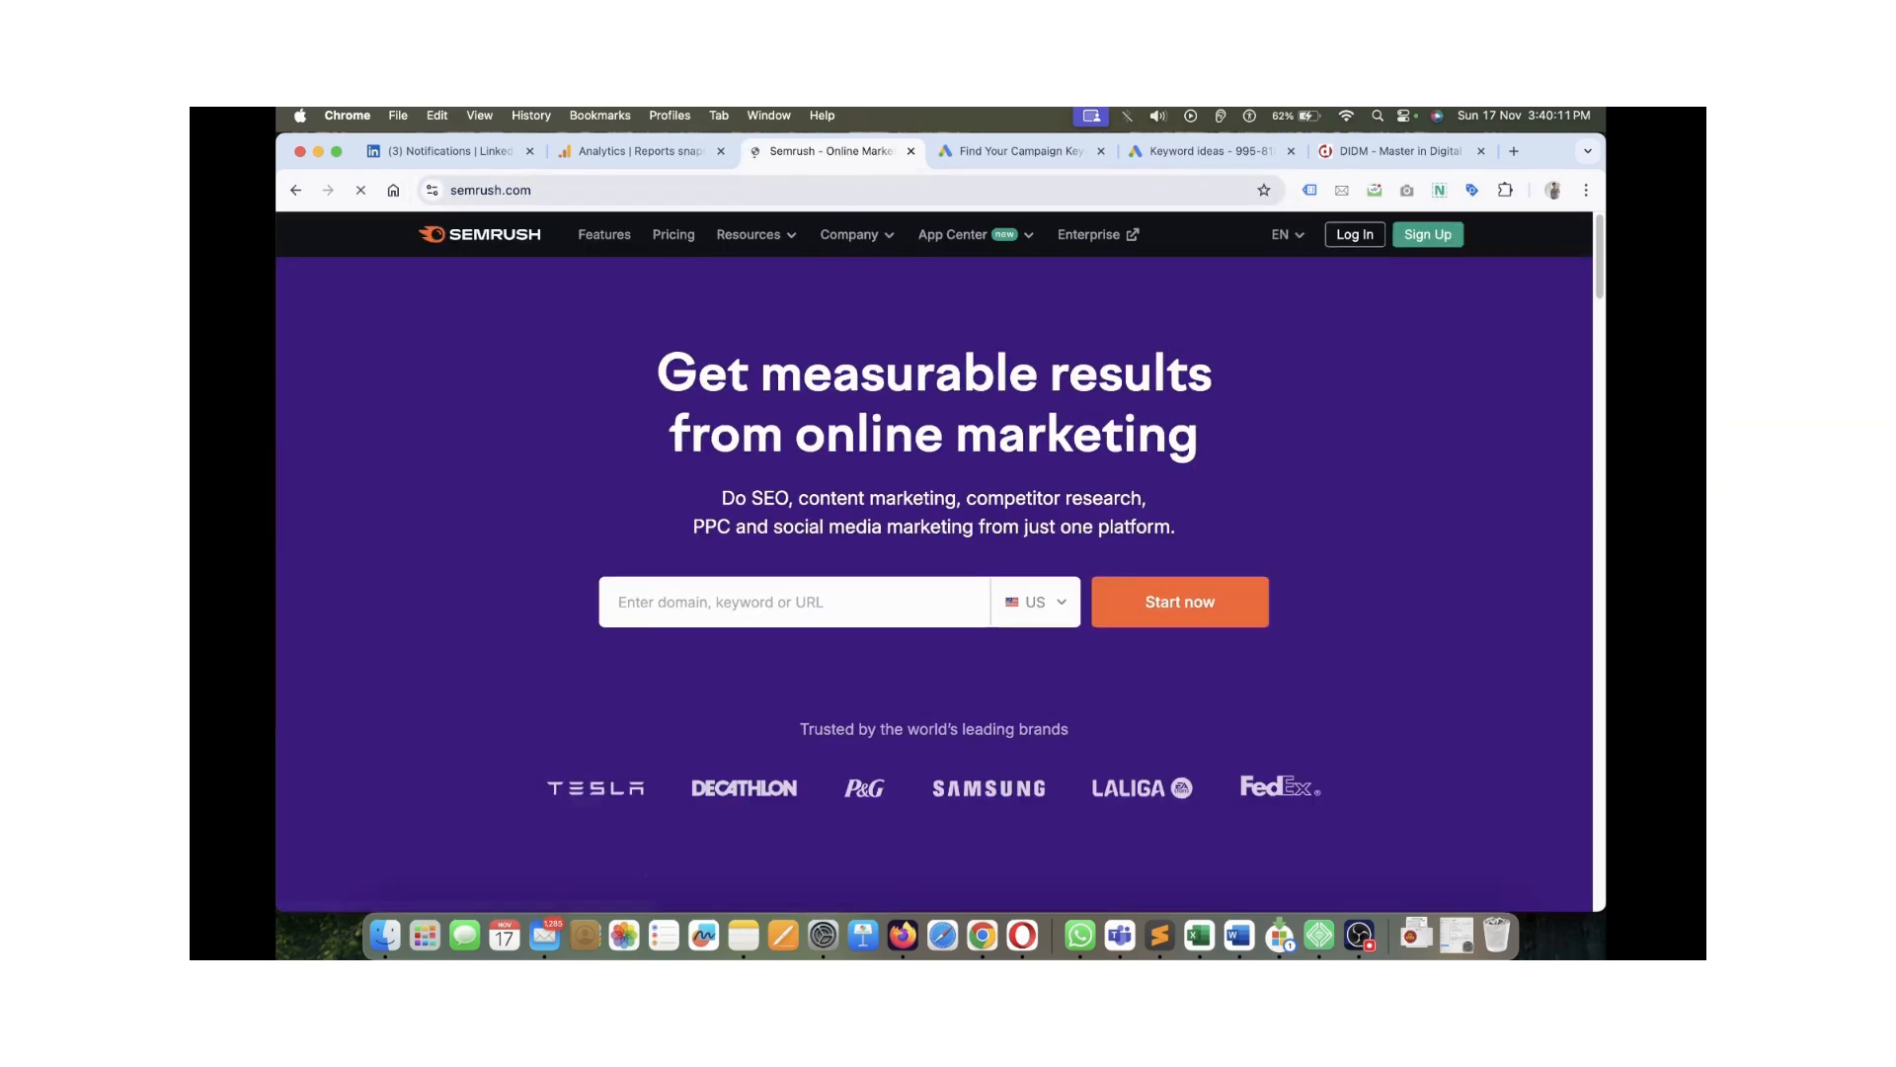
{"action": "left_click", "coordinate": [1400, 151]}
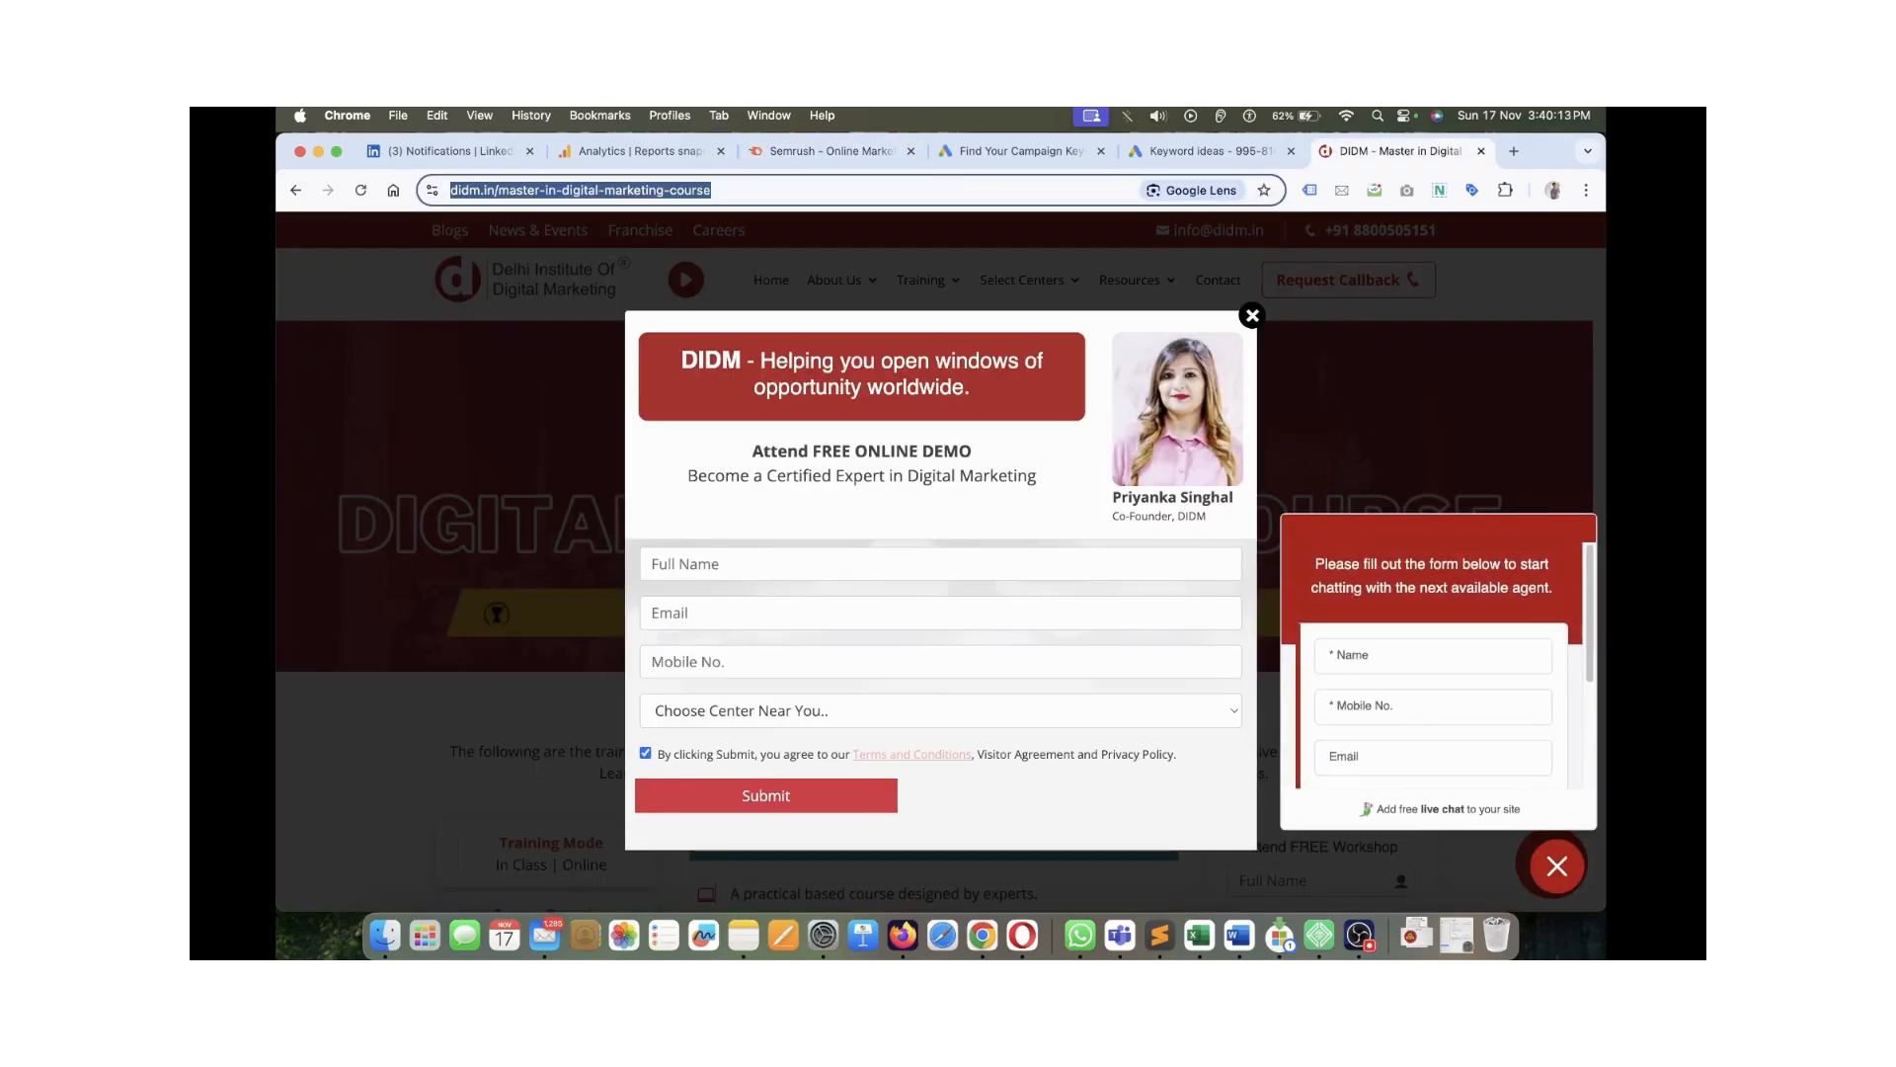
{"action": "left_click", "coordinate": [1480, 151]}
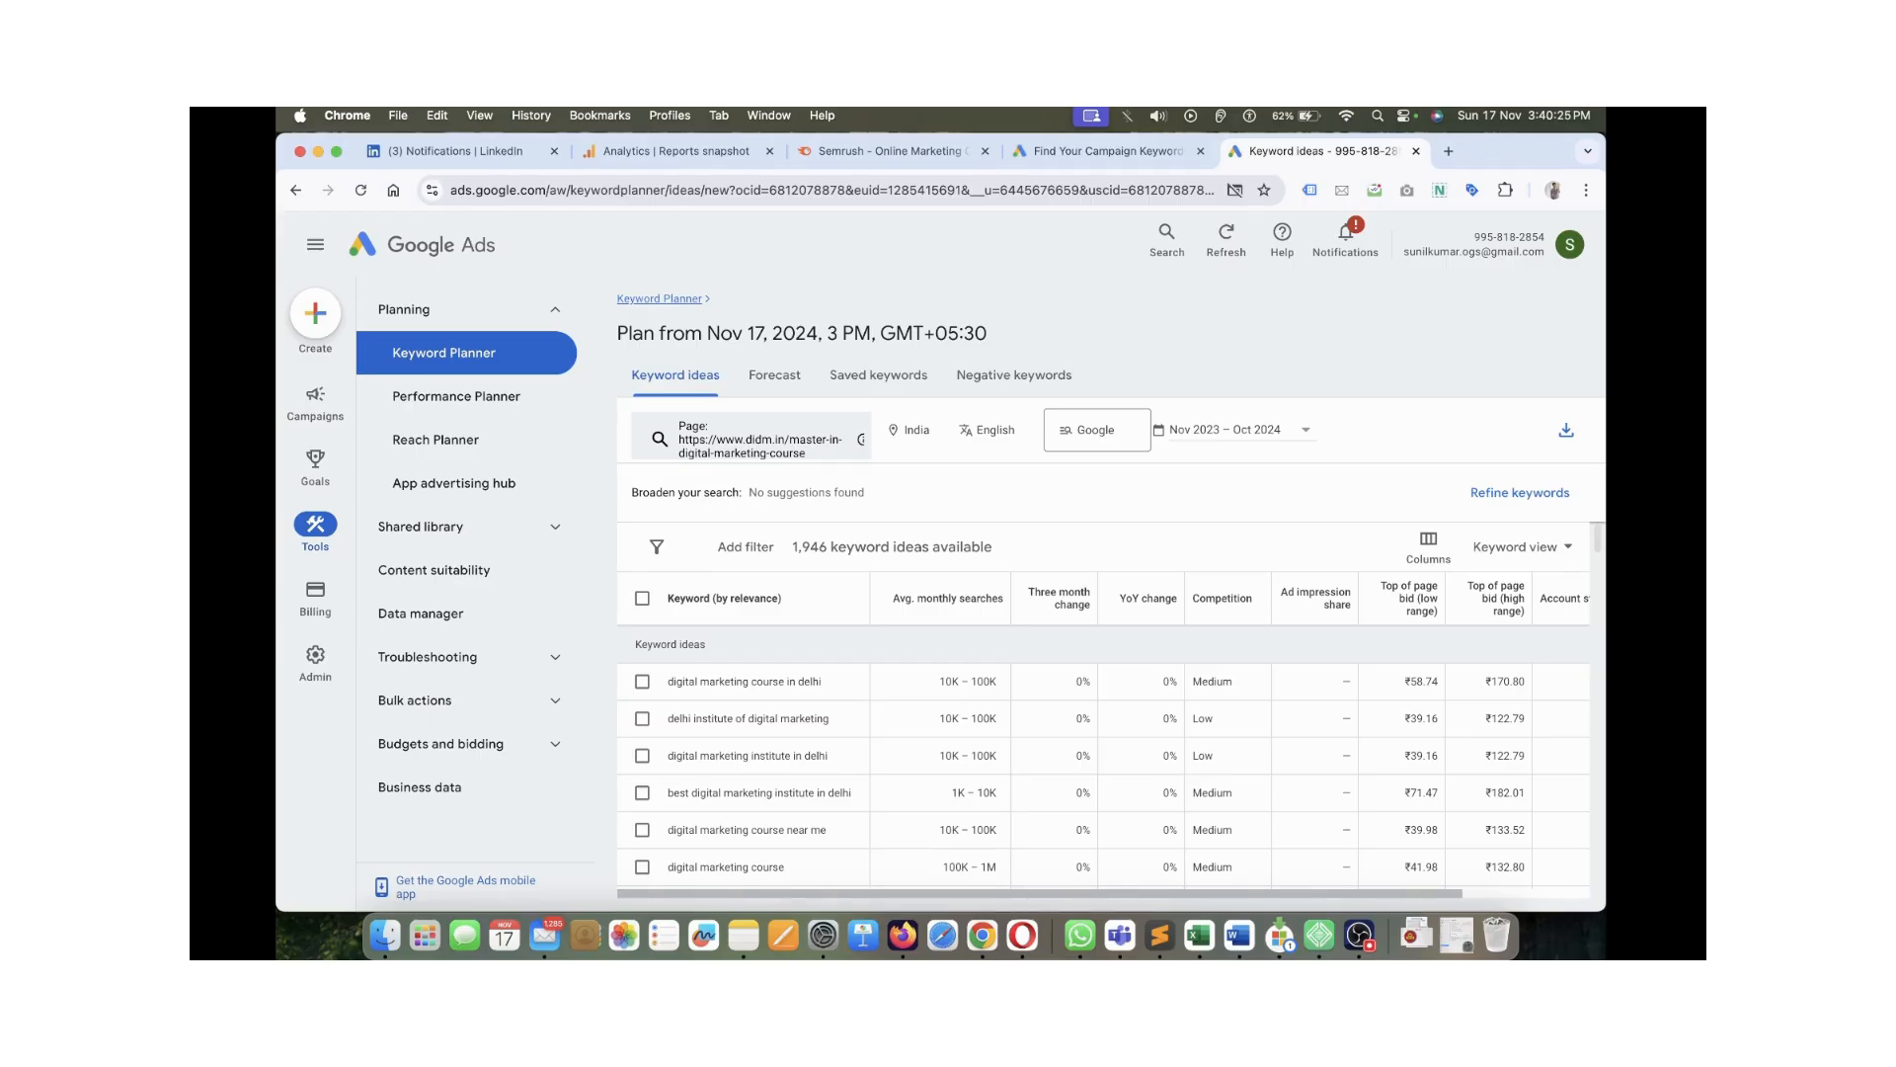
{"action": "left_click", "coordinate": [879, 151]}
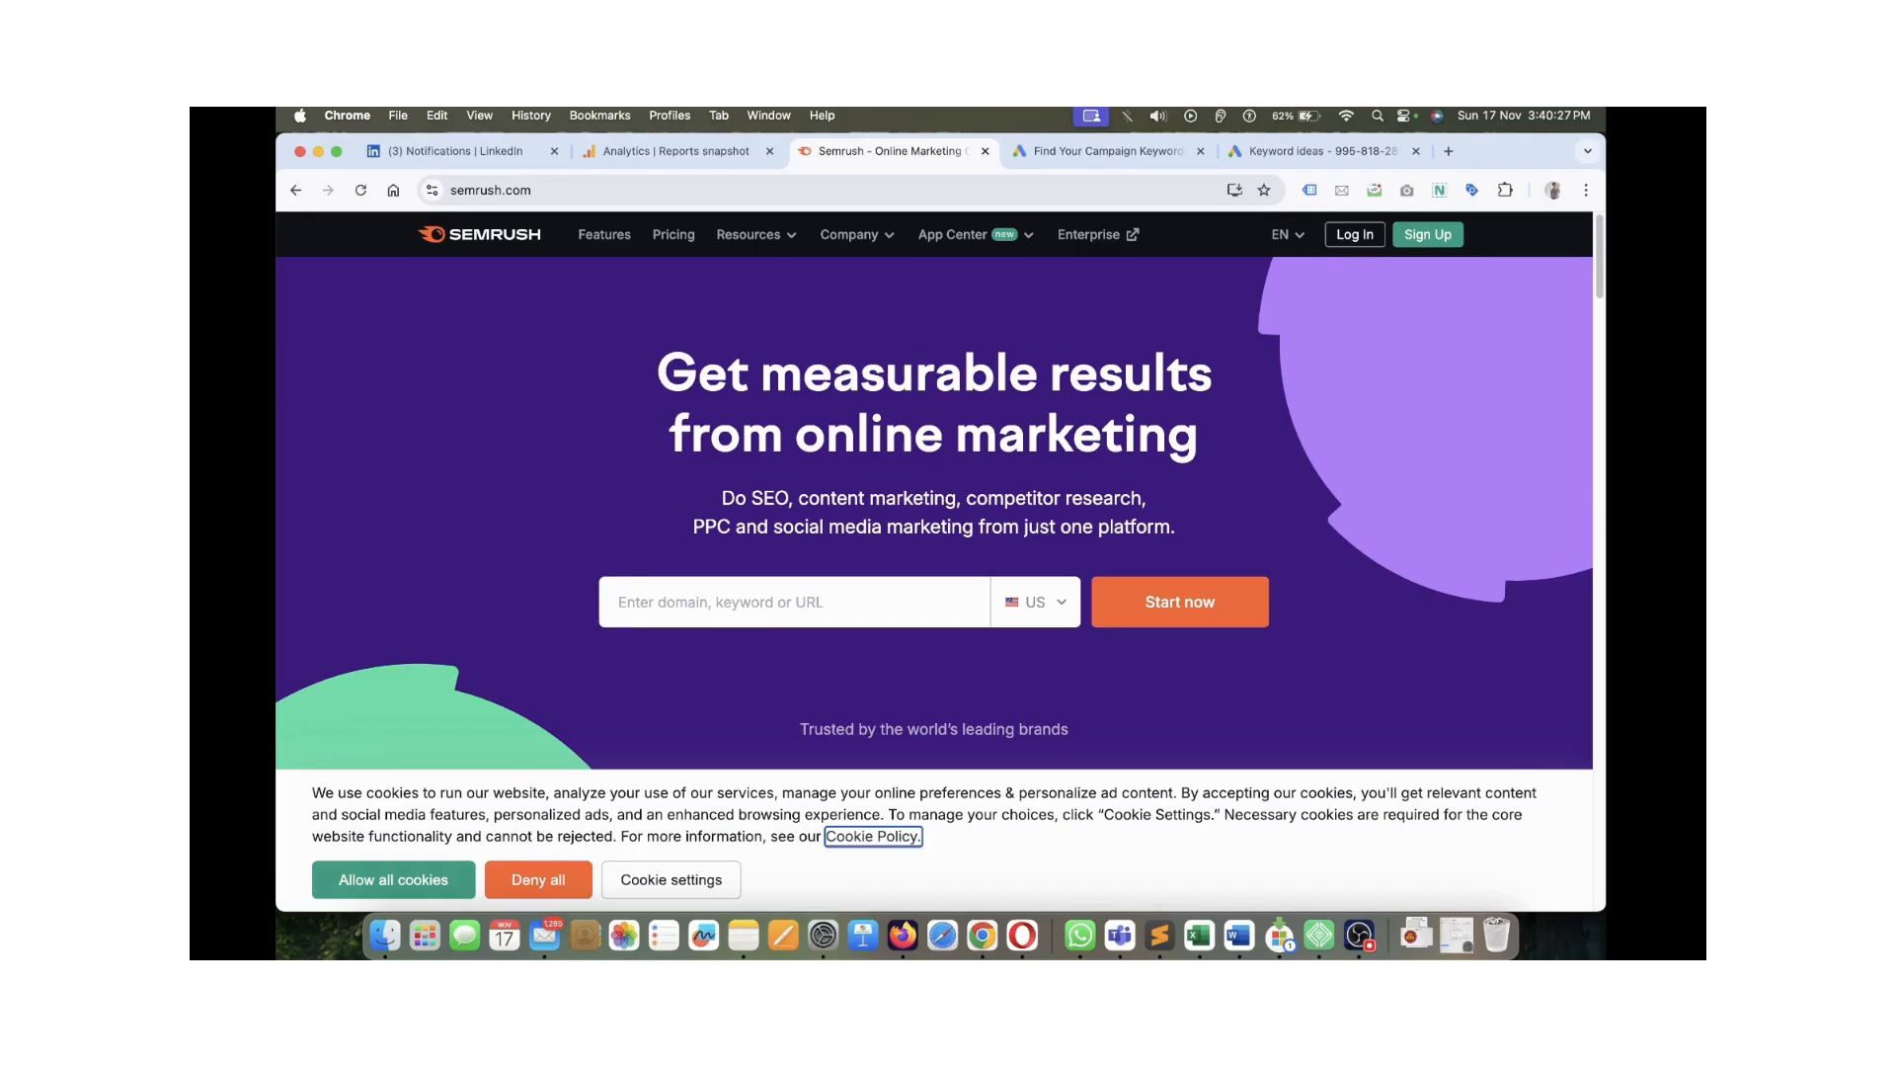
{"action": "left_click_drag", "start_coordinate": [654, 372], "coordinate": [1211, 449]}
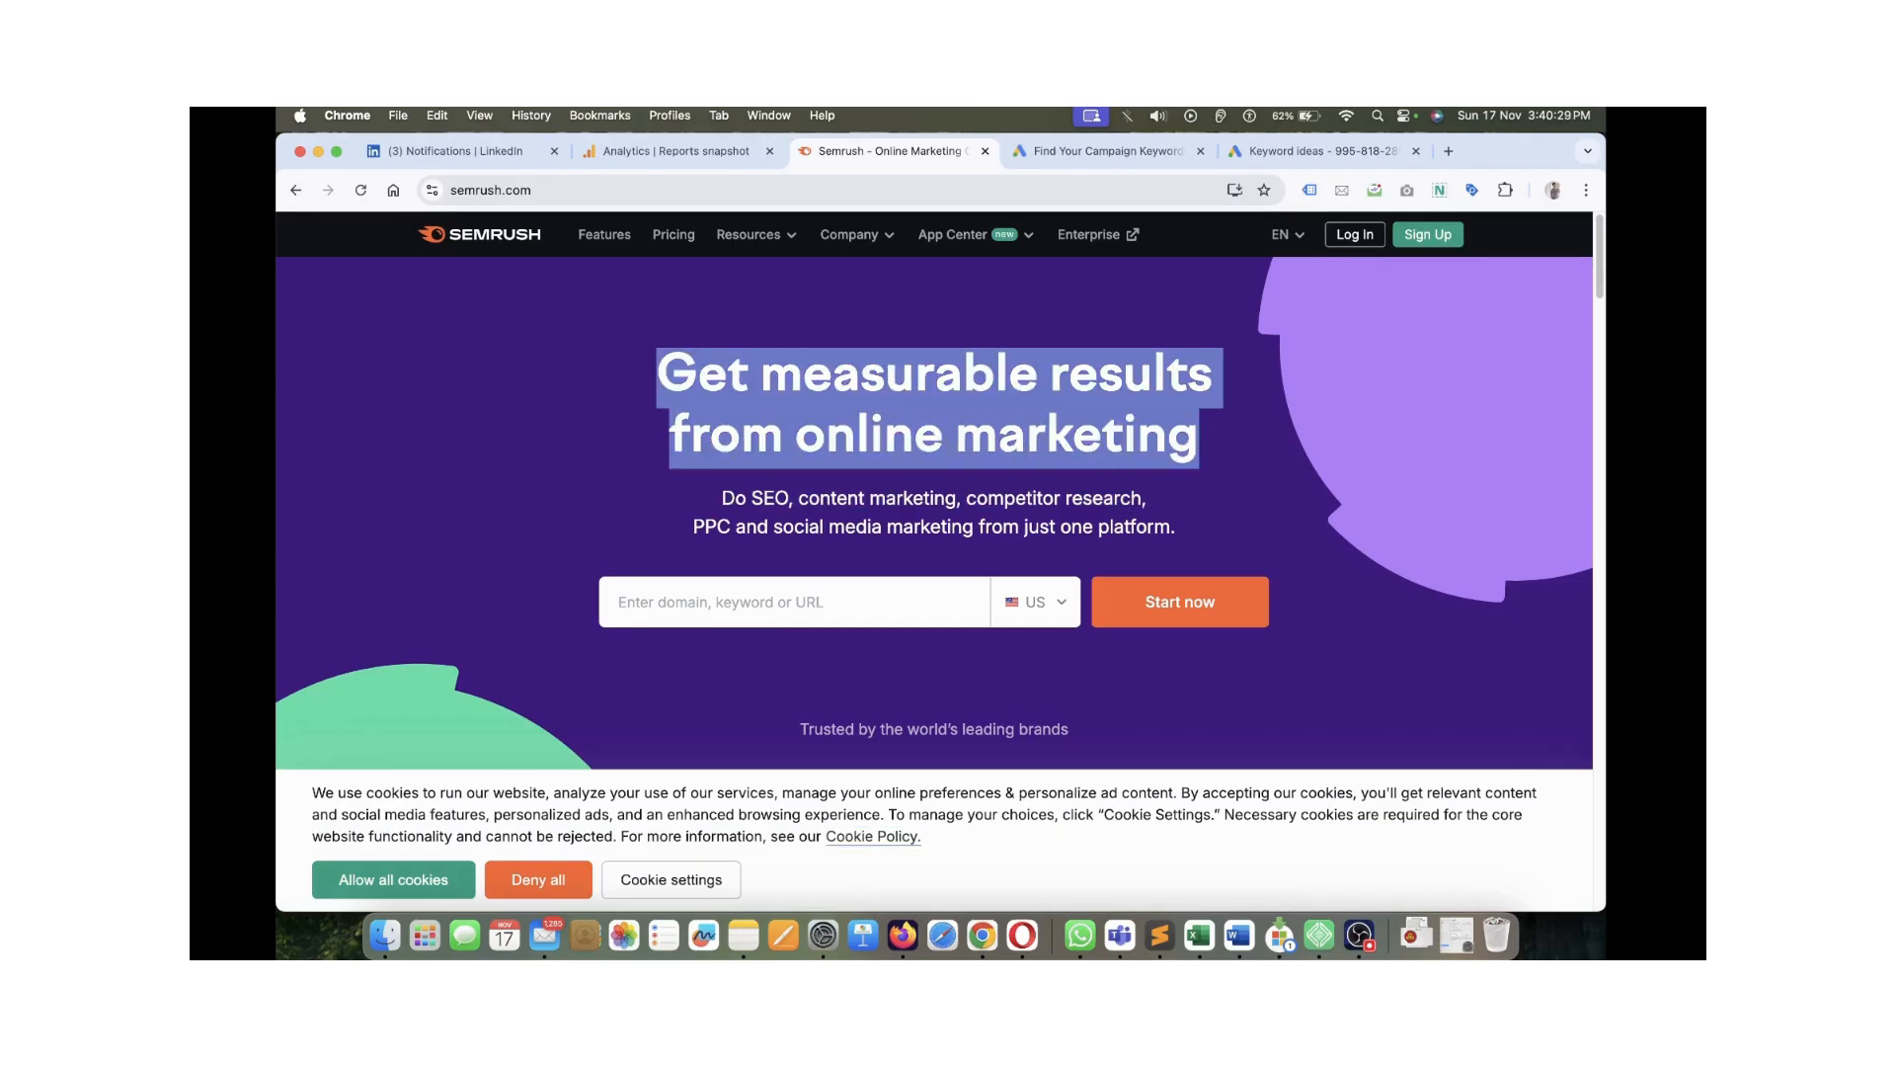
{"action": "left_click", "coordinate": [1175, 445]}
{"action": "left_click_drag", "start_coordinate": [1169, 443], "coordinate": [1075, 441]}
{"action": "left_click", "coordinate": [691, 380]}
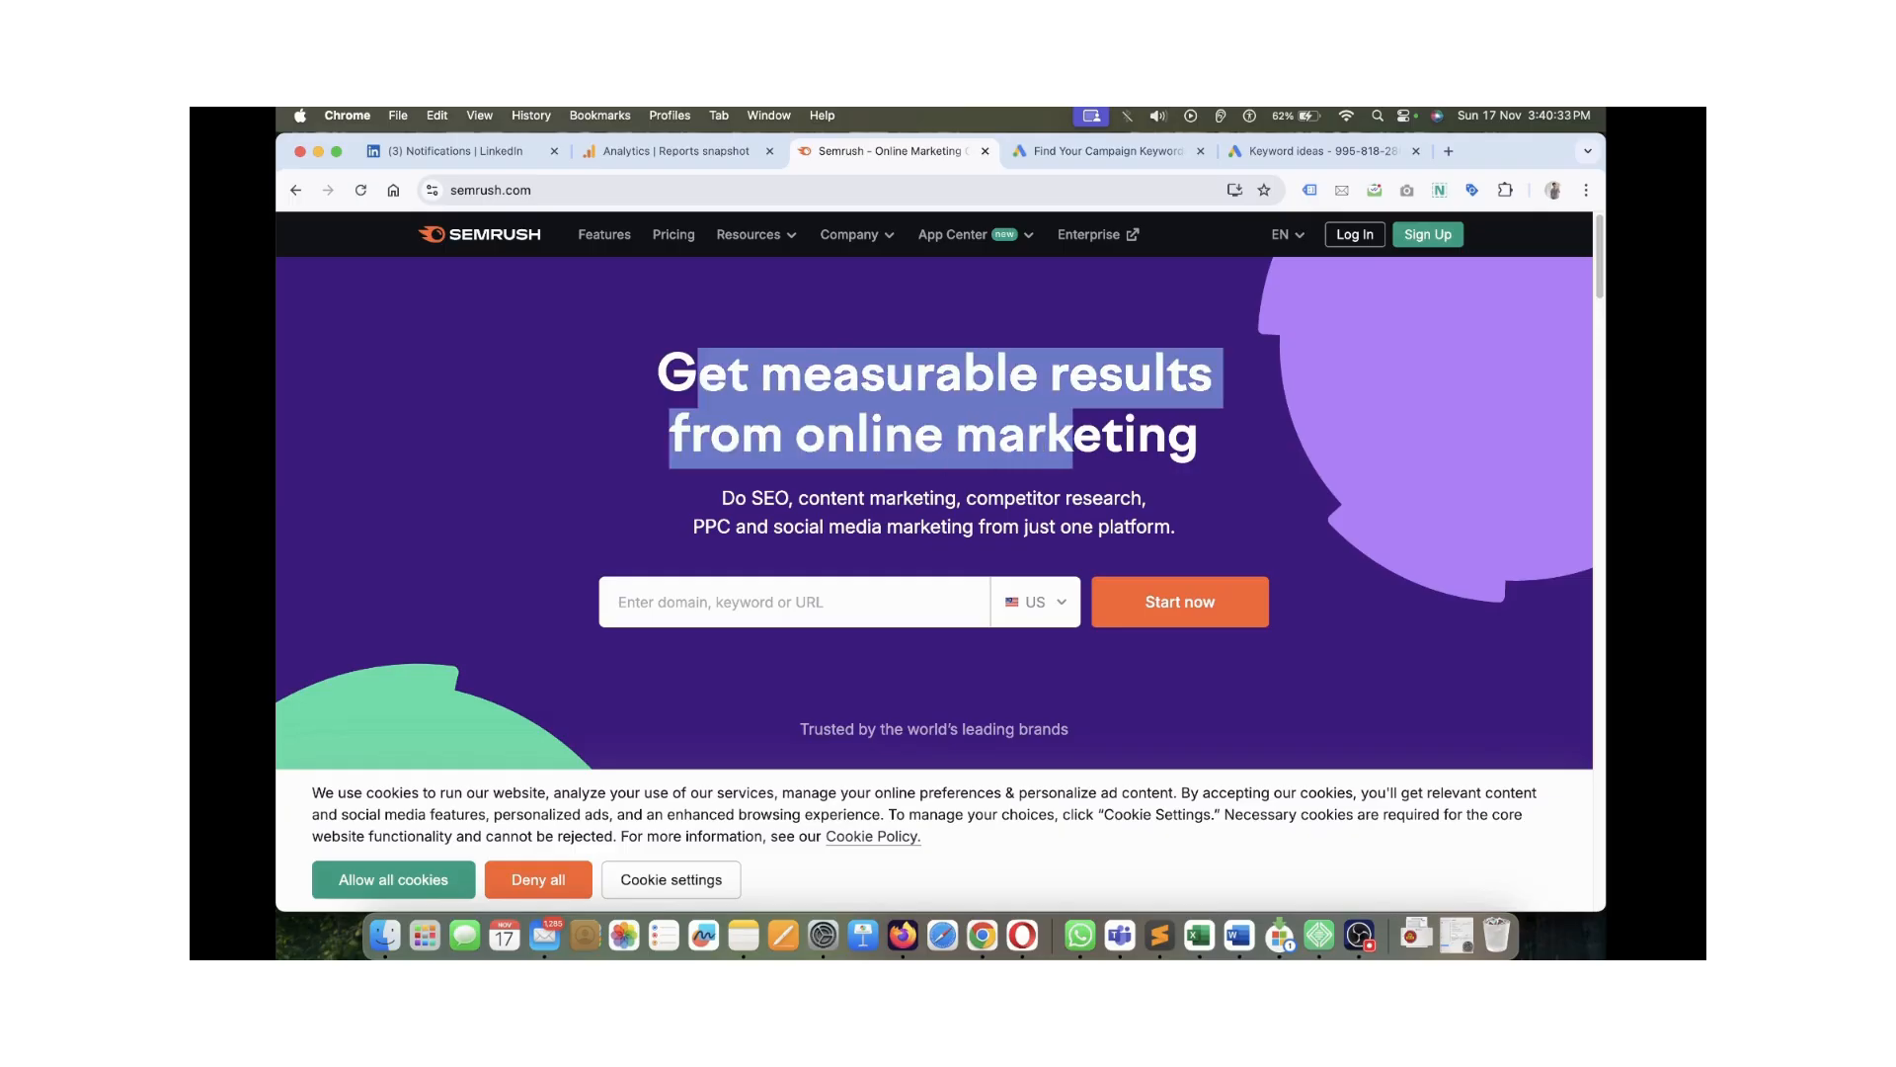
{"action": "left_click", "coordinate": [1074, 441]}
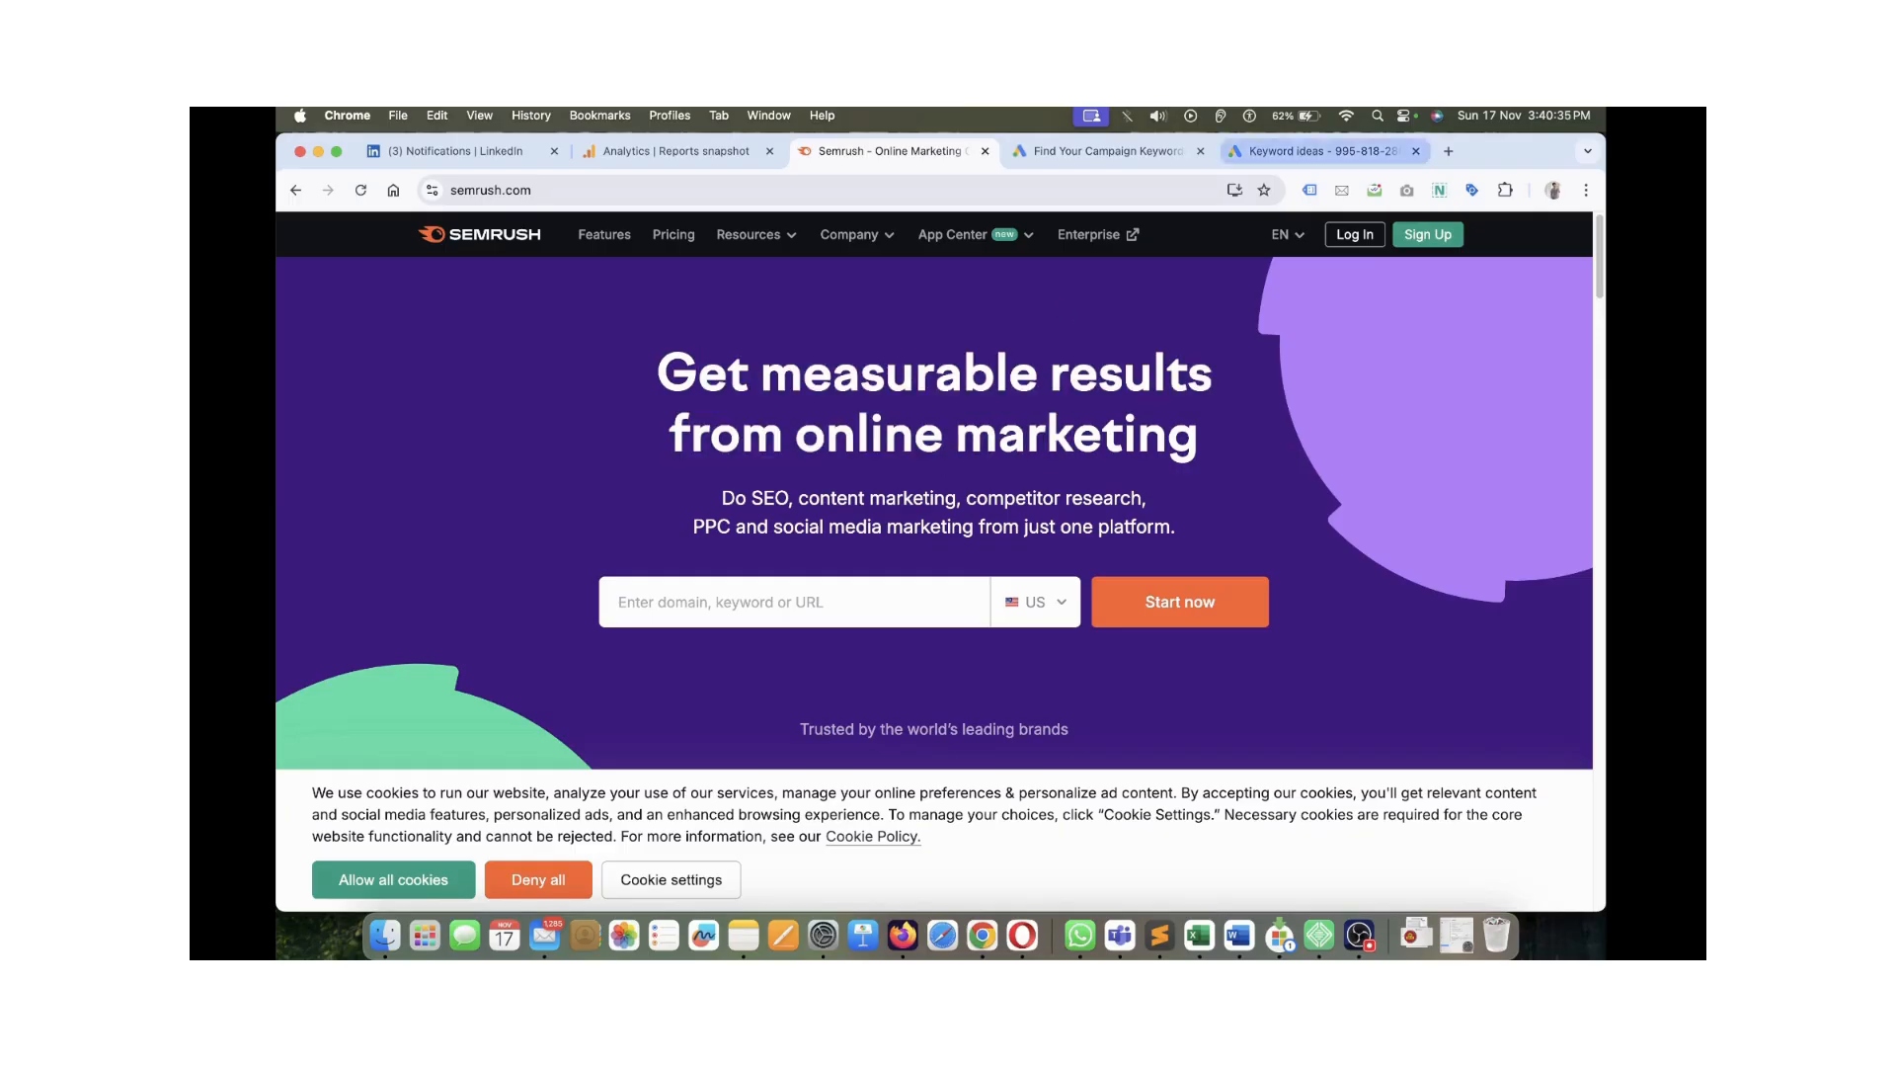
{"action": "left_click", "coordinate": [1324, 152]}
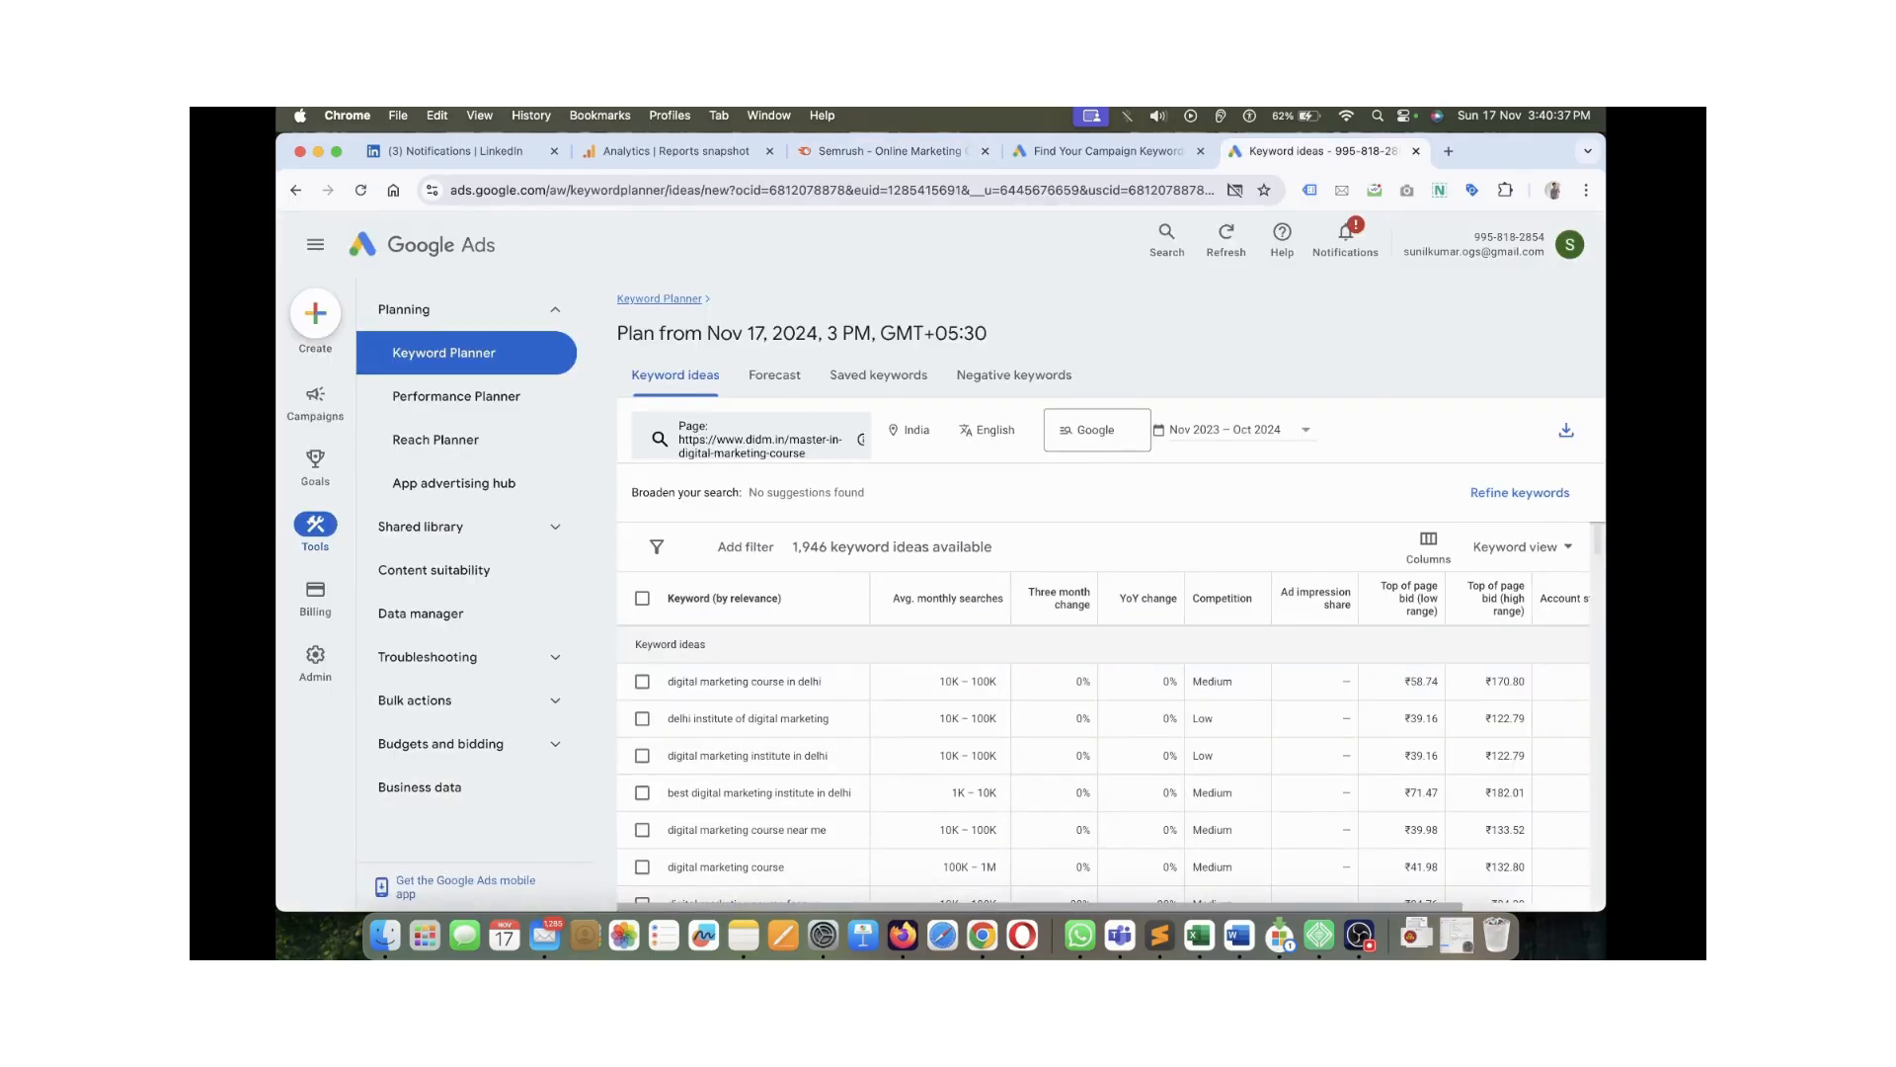
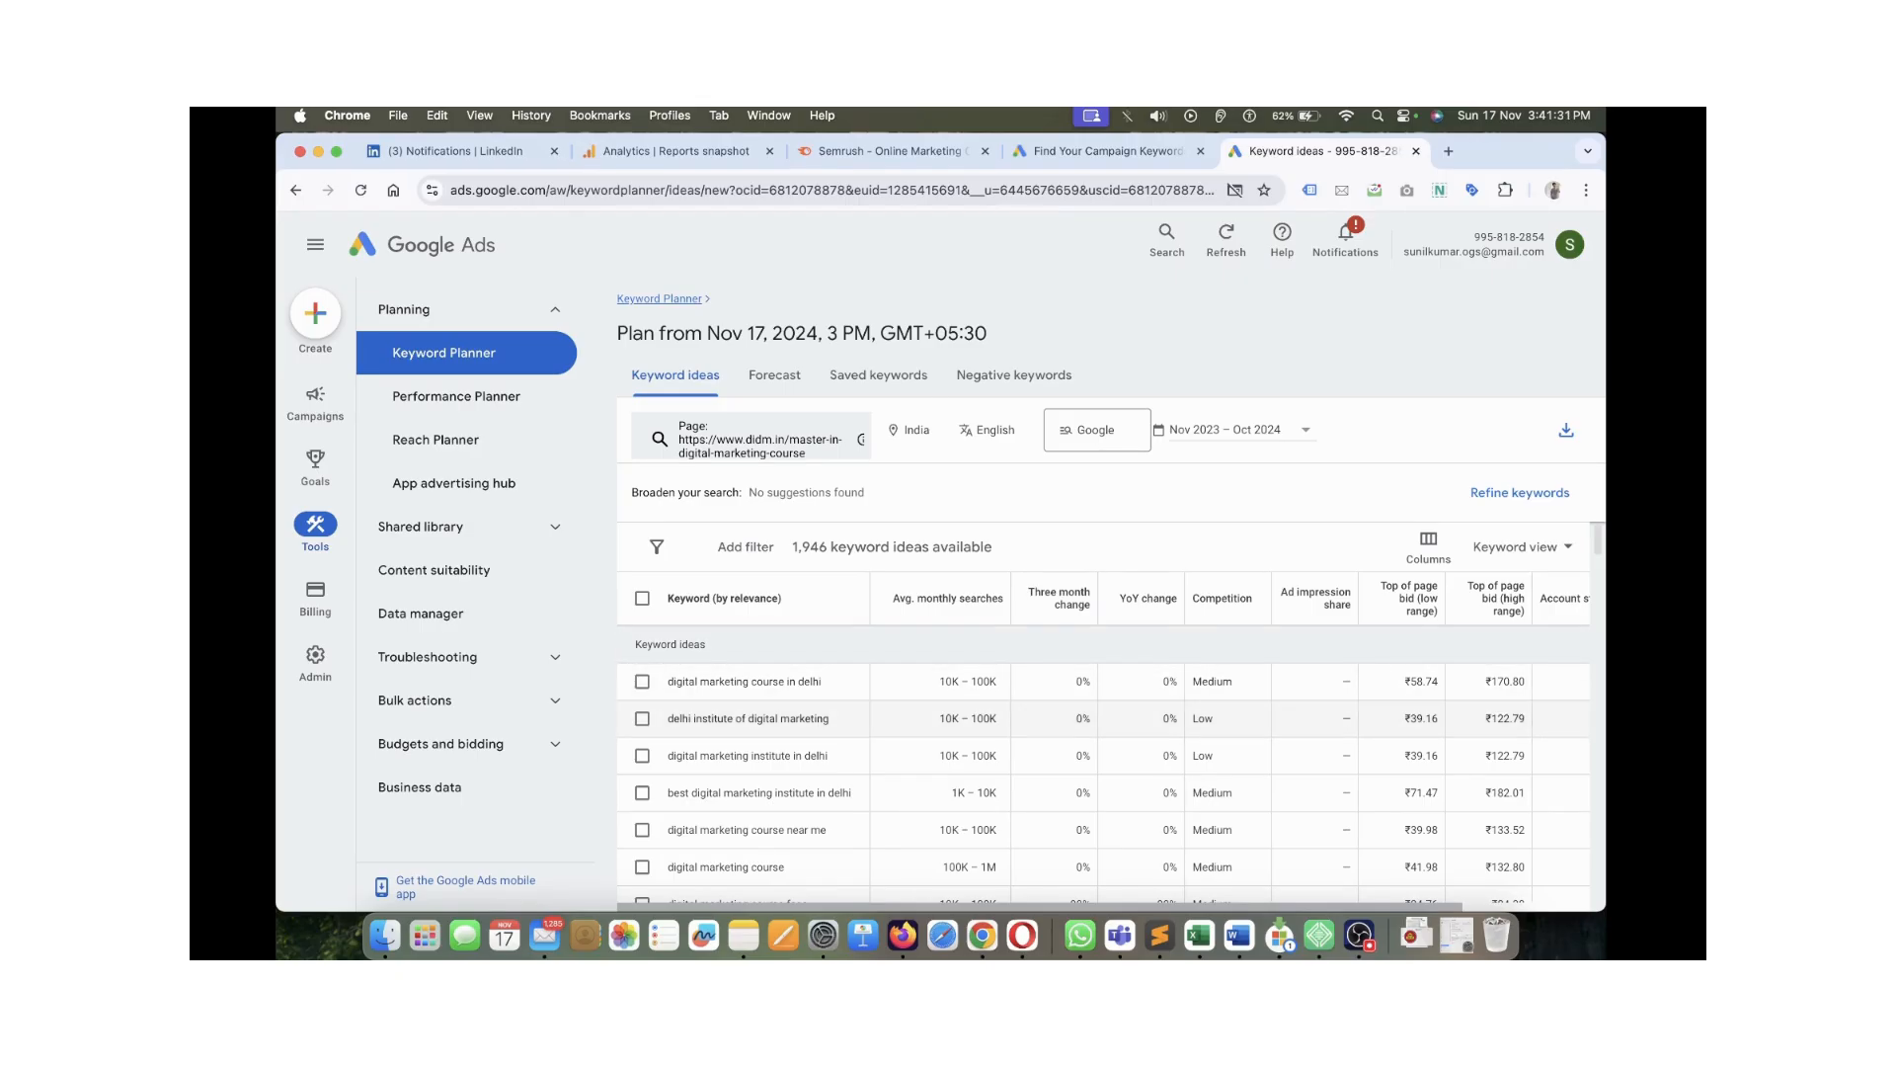
Look through the plan's Forecast, Saved keywords and Negative keywords views, then return to keyword ideas
{"action": "scroll", "coordinate": [1103, 756], "scroll_direction": "down", "scroll_amount": 5}
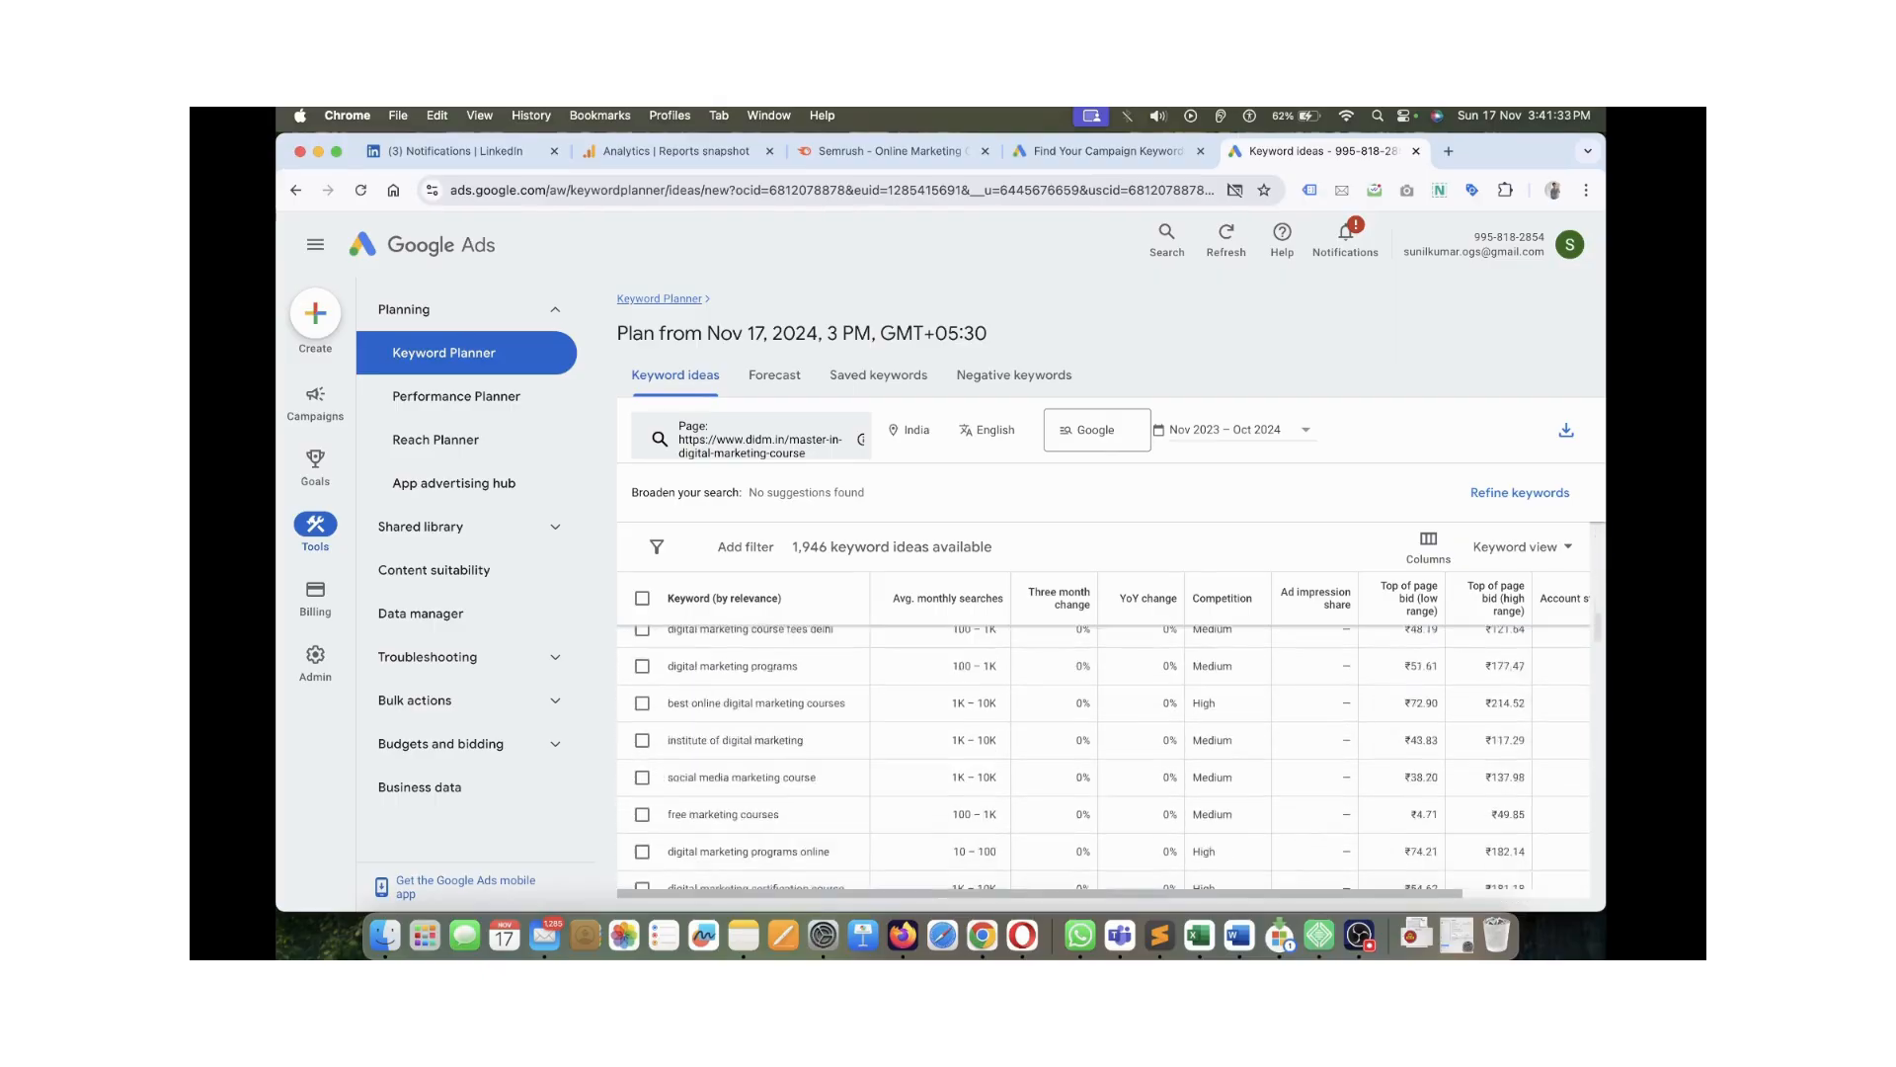
{"action": "scroll", "coordinate": [1103, 756], "scroll_direction": "up", "scroll_amount": 5}
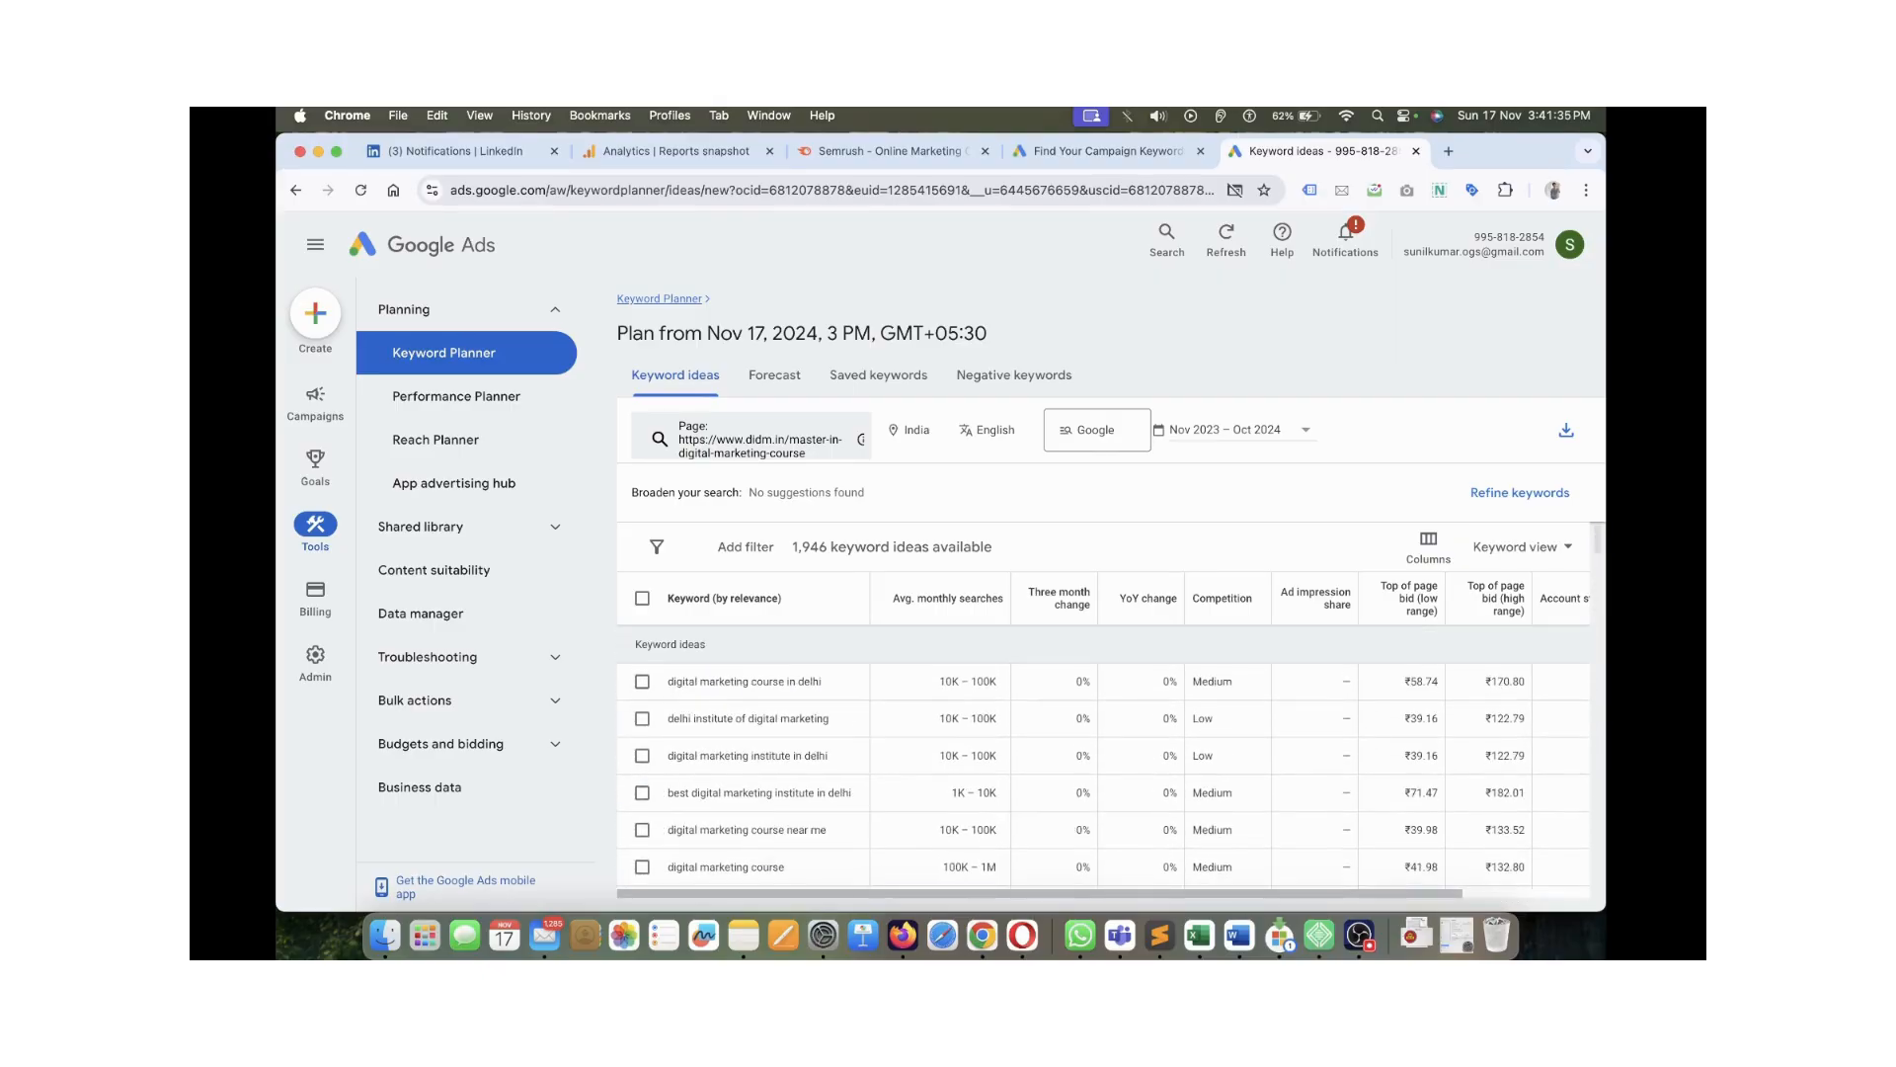
{"action": "scroll", "coordinate": [825, 542], "scroll_direction": "up", "scroll_amount": 5}
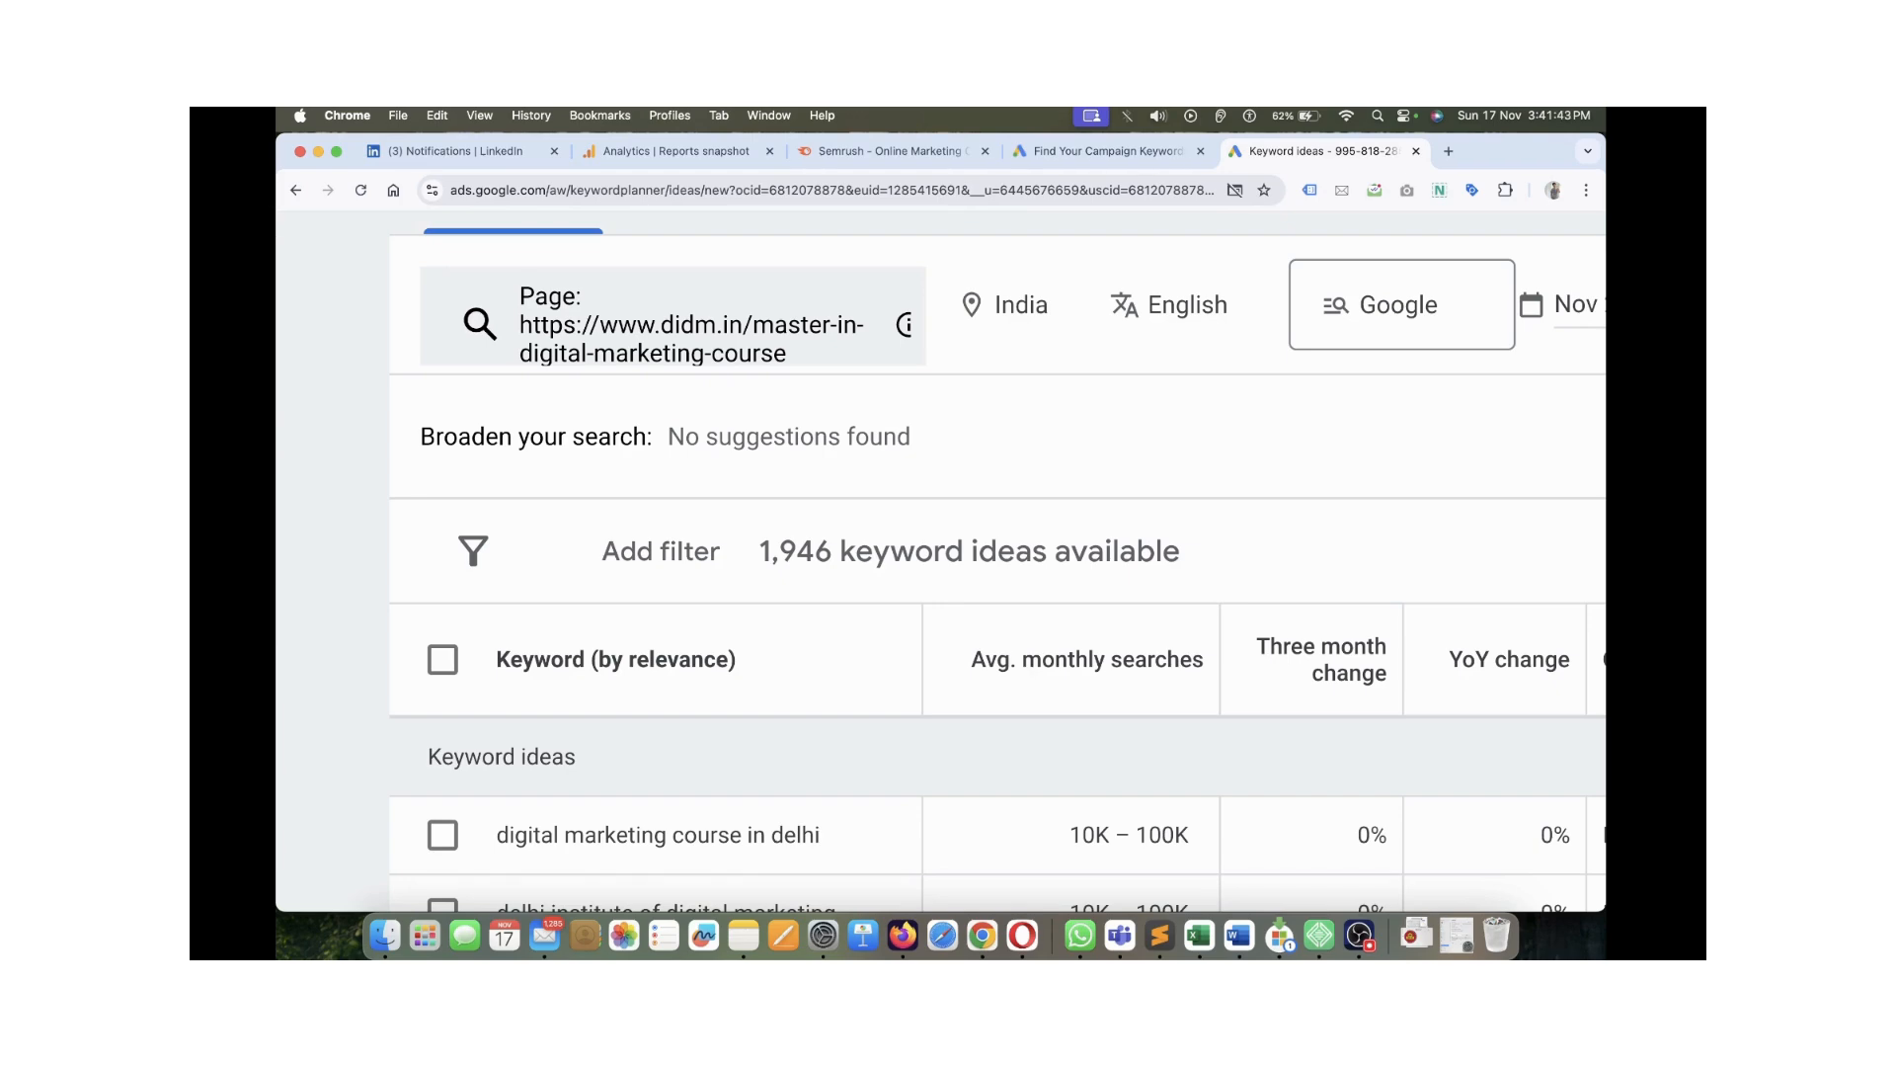
{"action": "scroll", "coordinate": [987, 545], "scroll_direction": "down", "scroll_amount": 5}
{"action": "scroll", "coordinate": [987, 553], "scroll_direction": "down", "scroll_amount": 3}
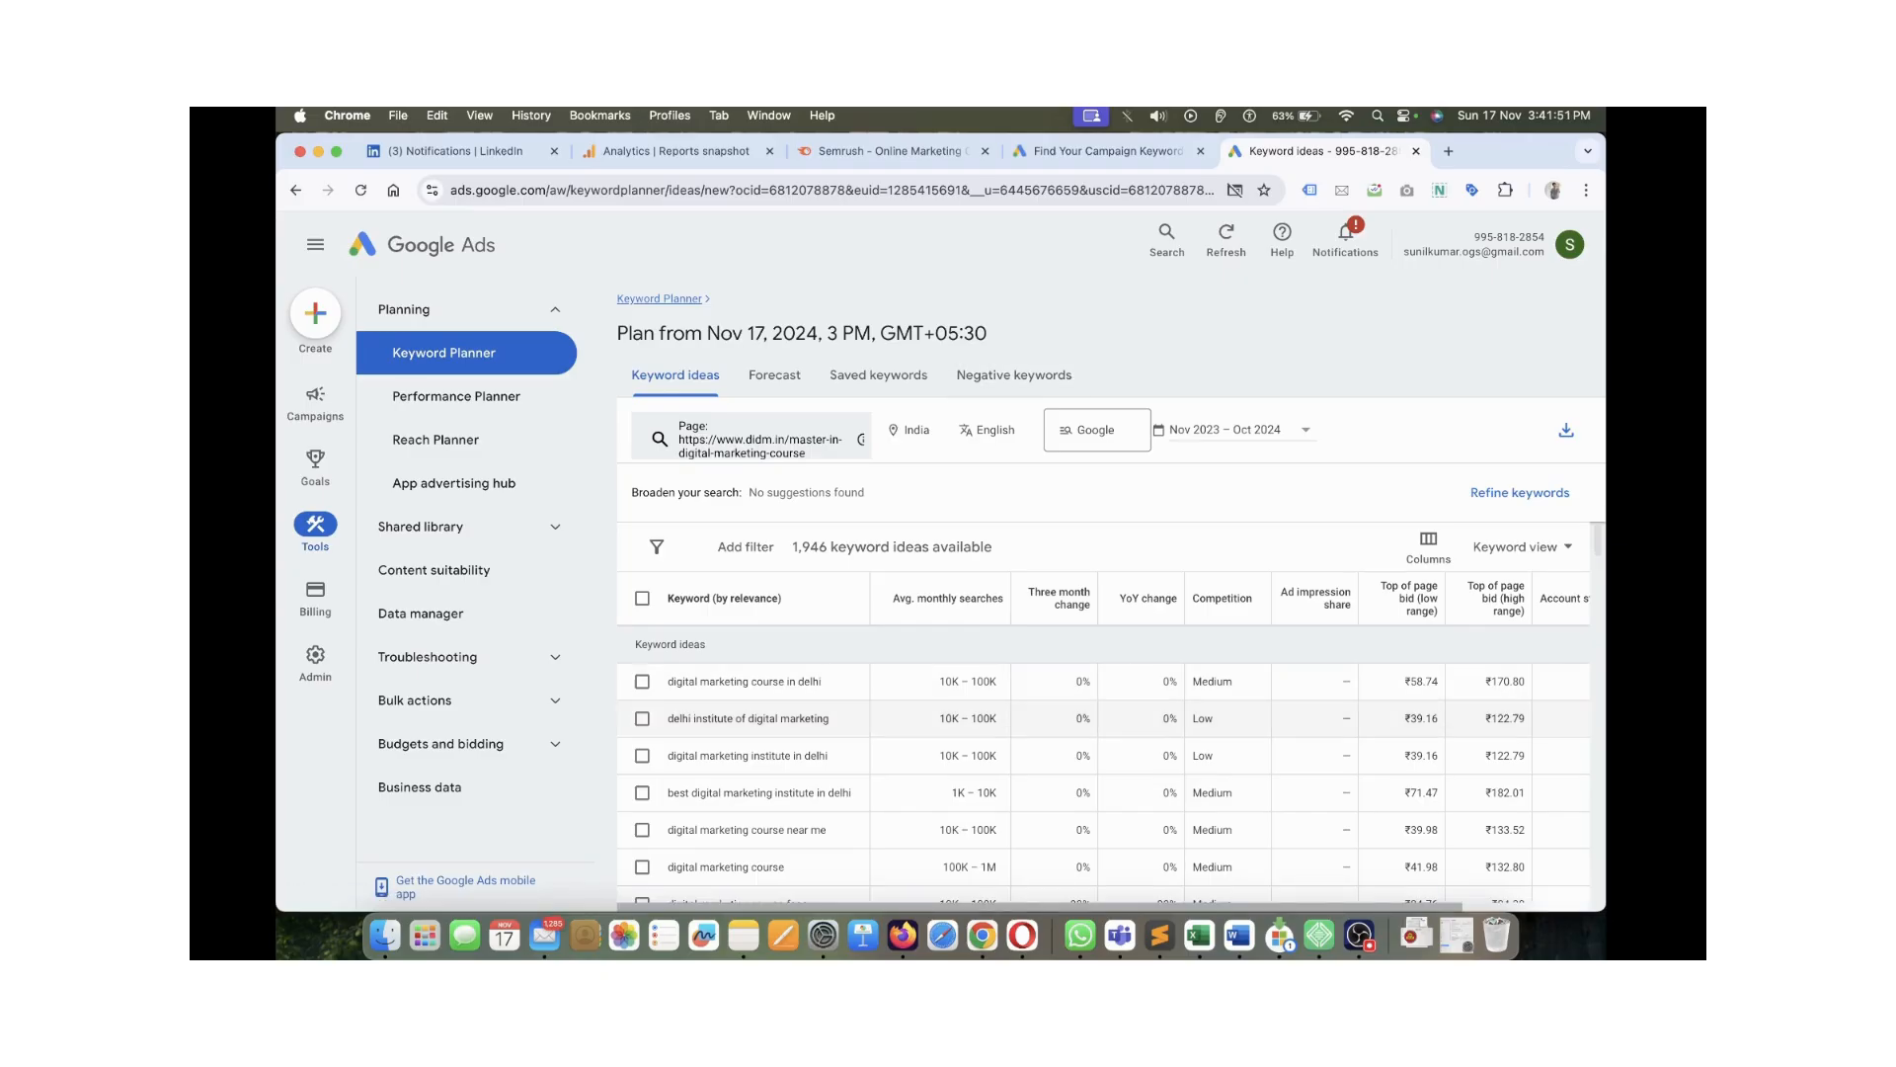
{"action": "scroll", "coordinate": [1103, 768], "scroll_direction": "down", "scroll_amount": 2}
{"action": "scroll", "coordinate": [1103, 768], "scroll_direction": "up", "scroll_amount": 2}
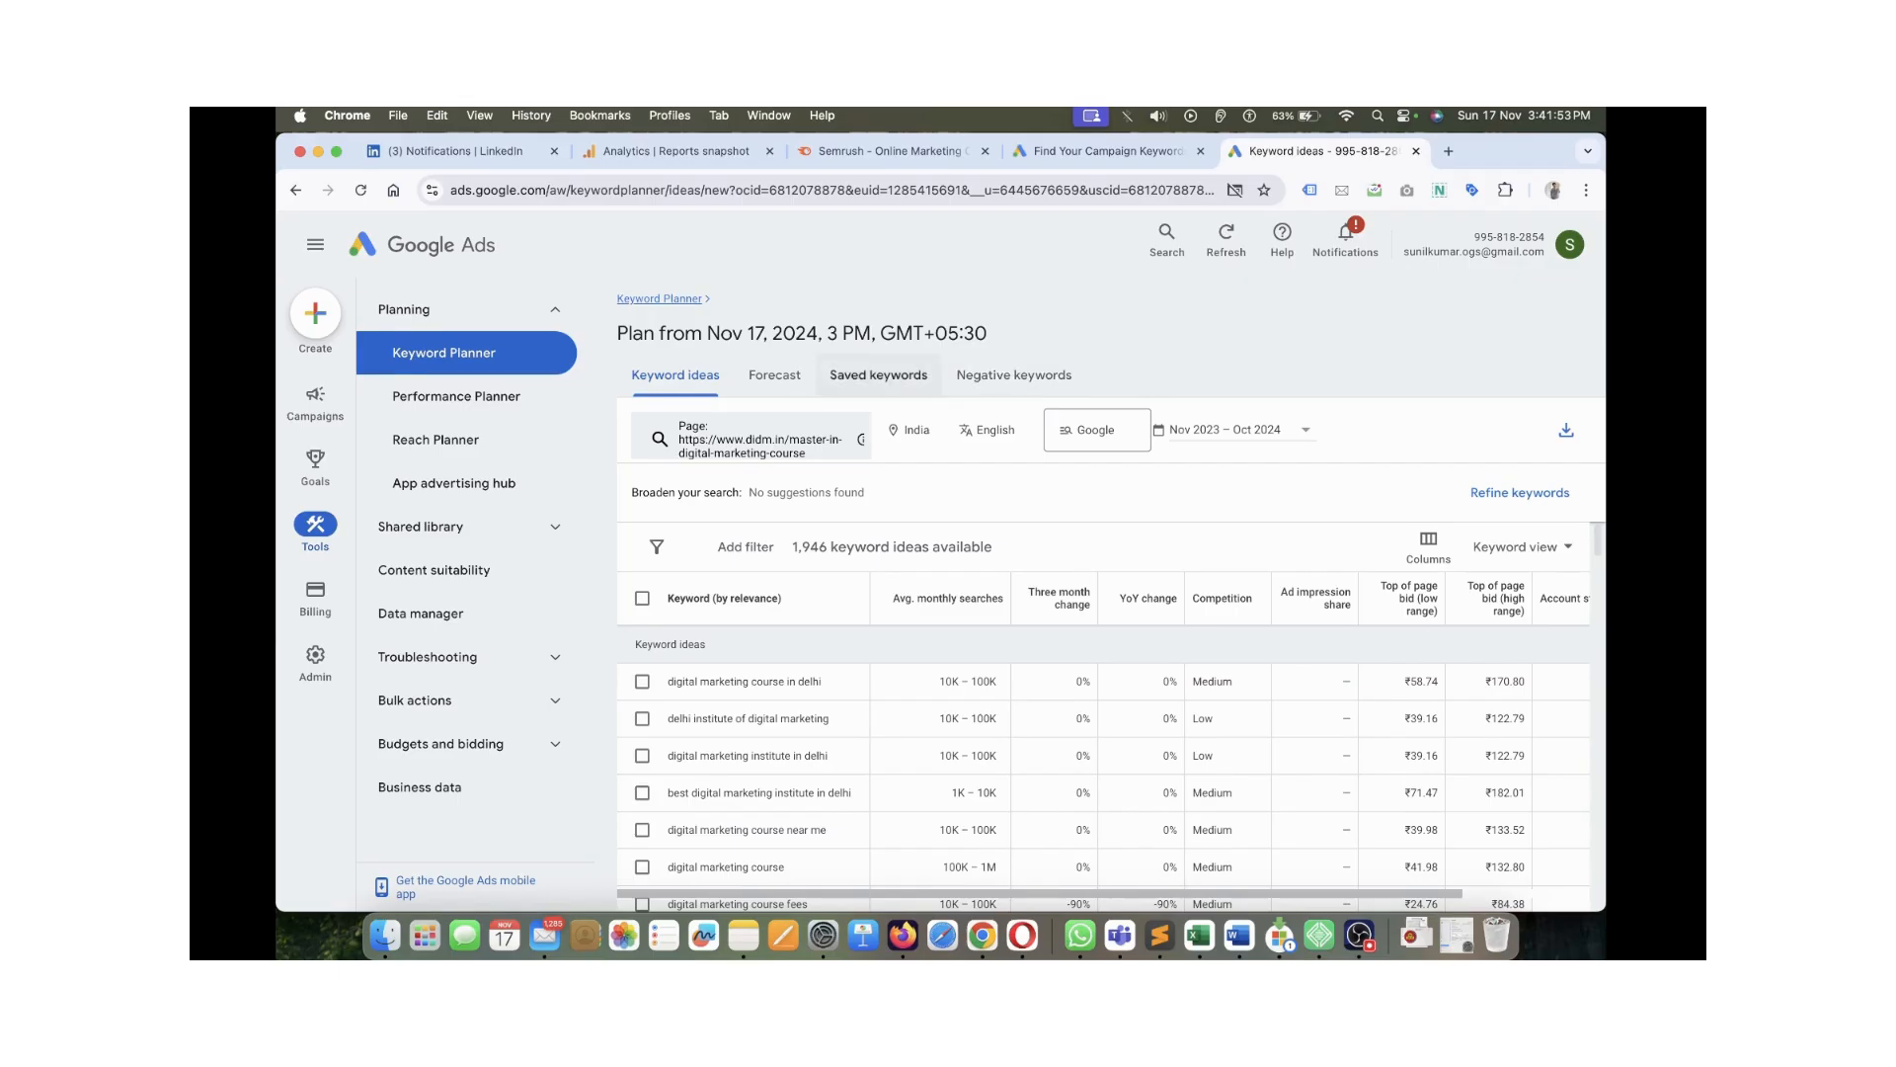
{"action": "left_click", "coordinate": [774, 375]}
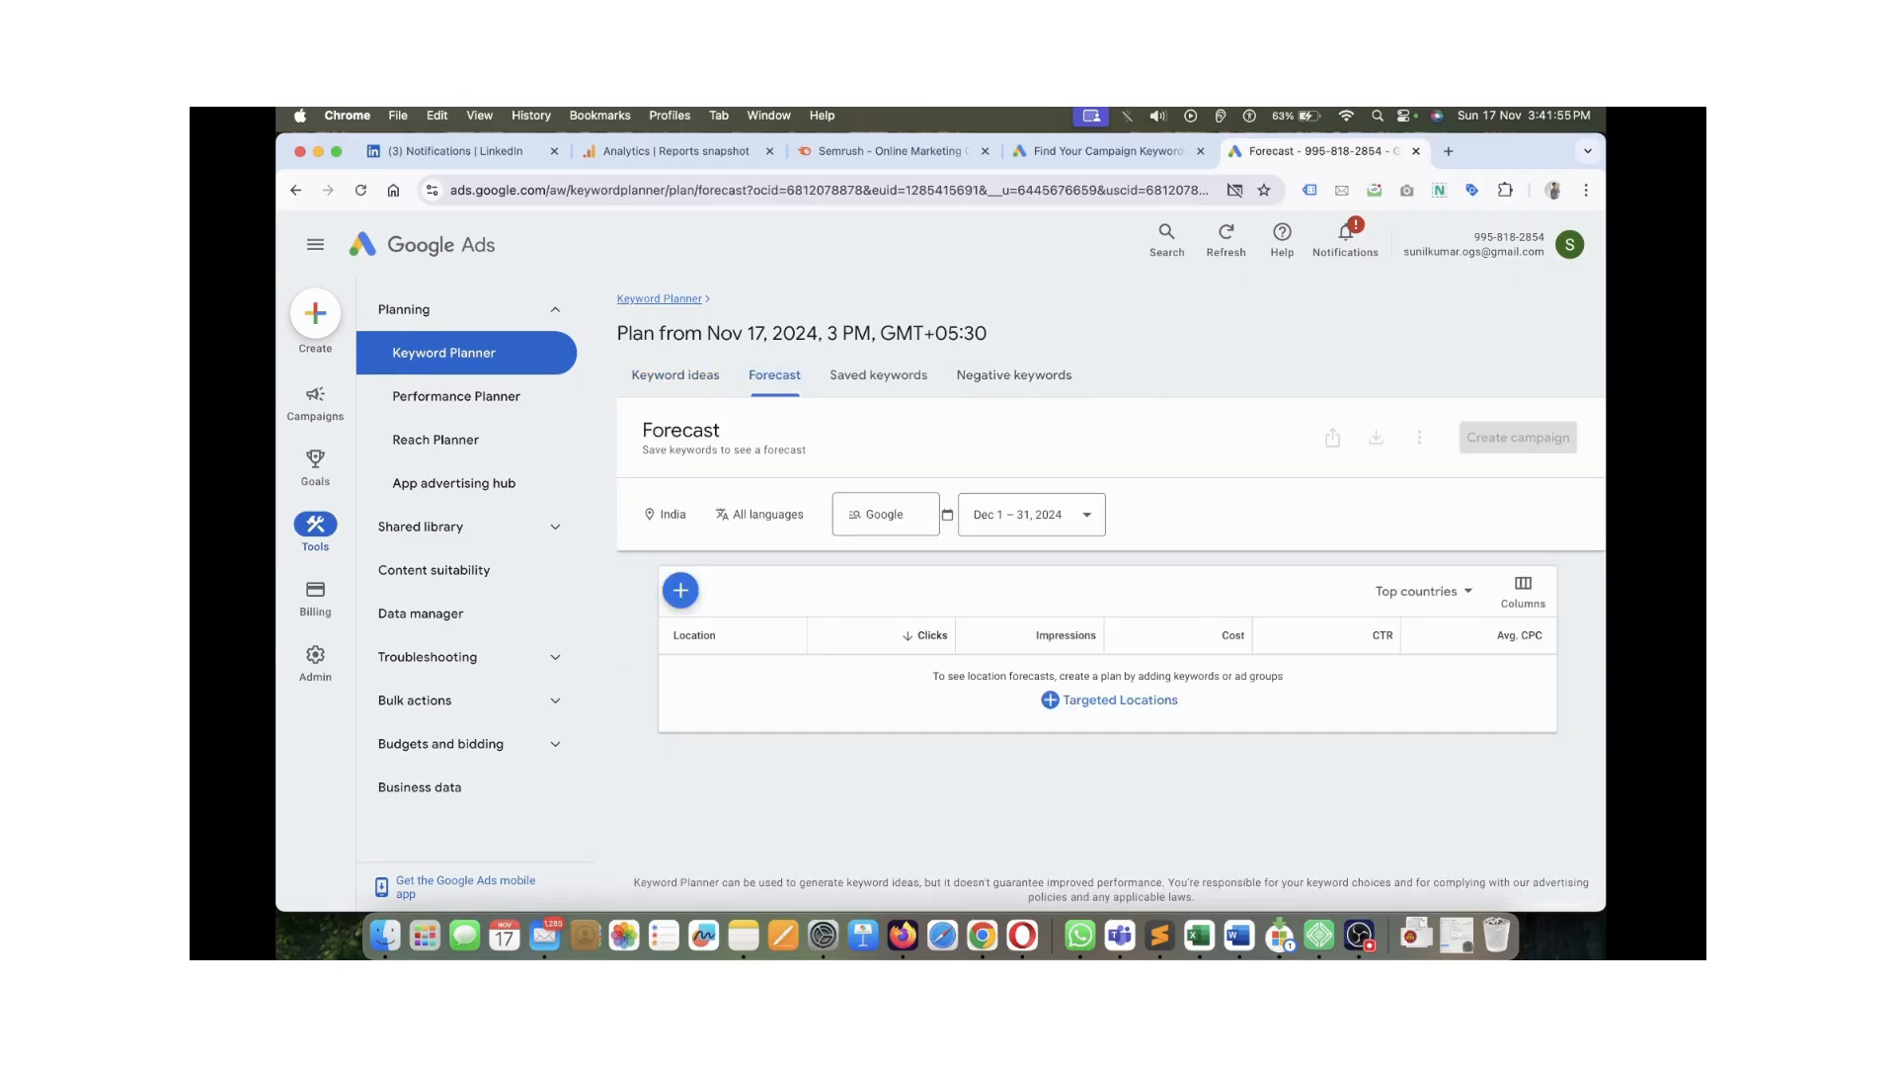
{"action": "left_click", "coordinate": [878, 376]}
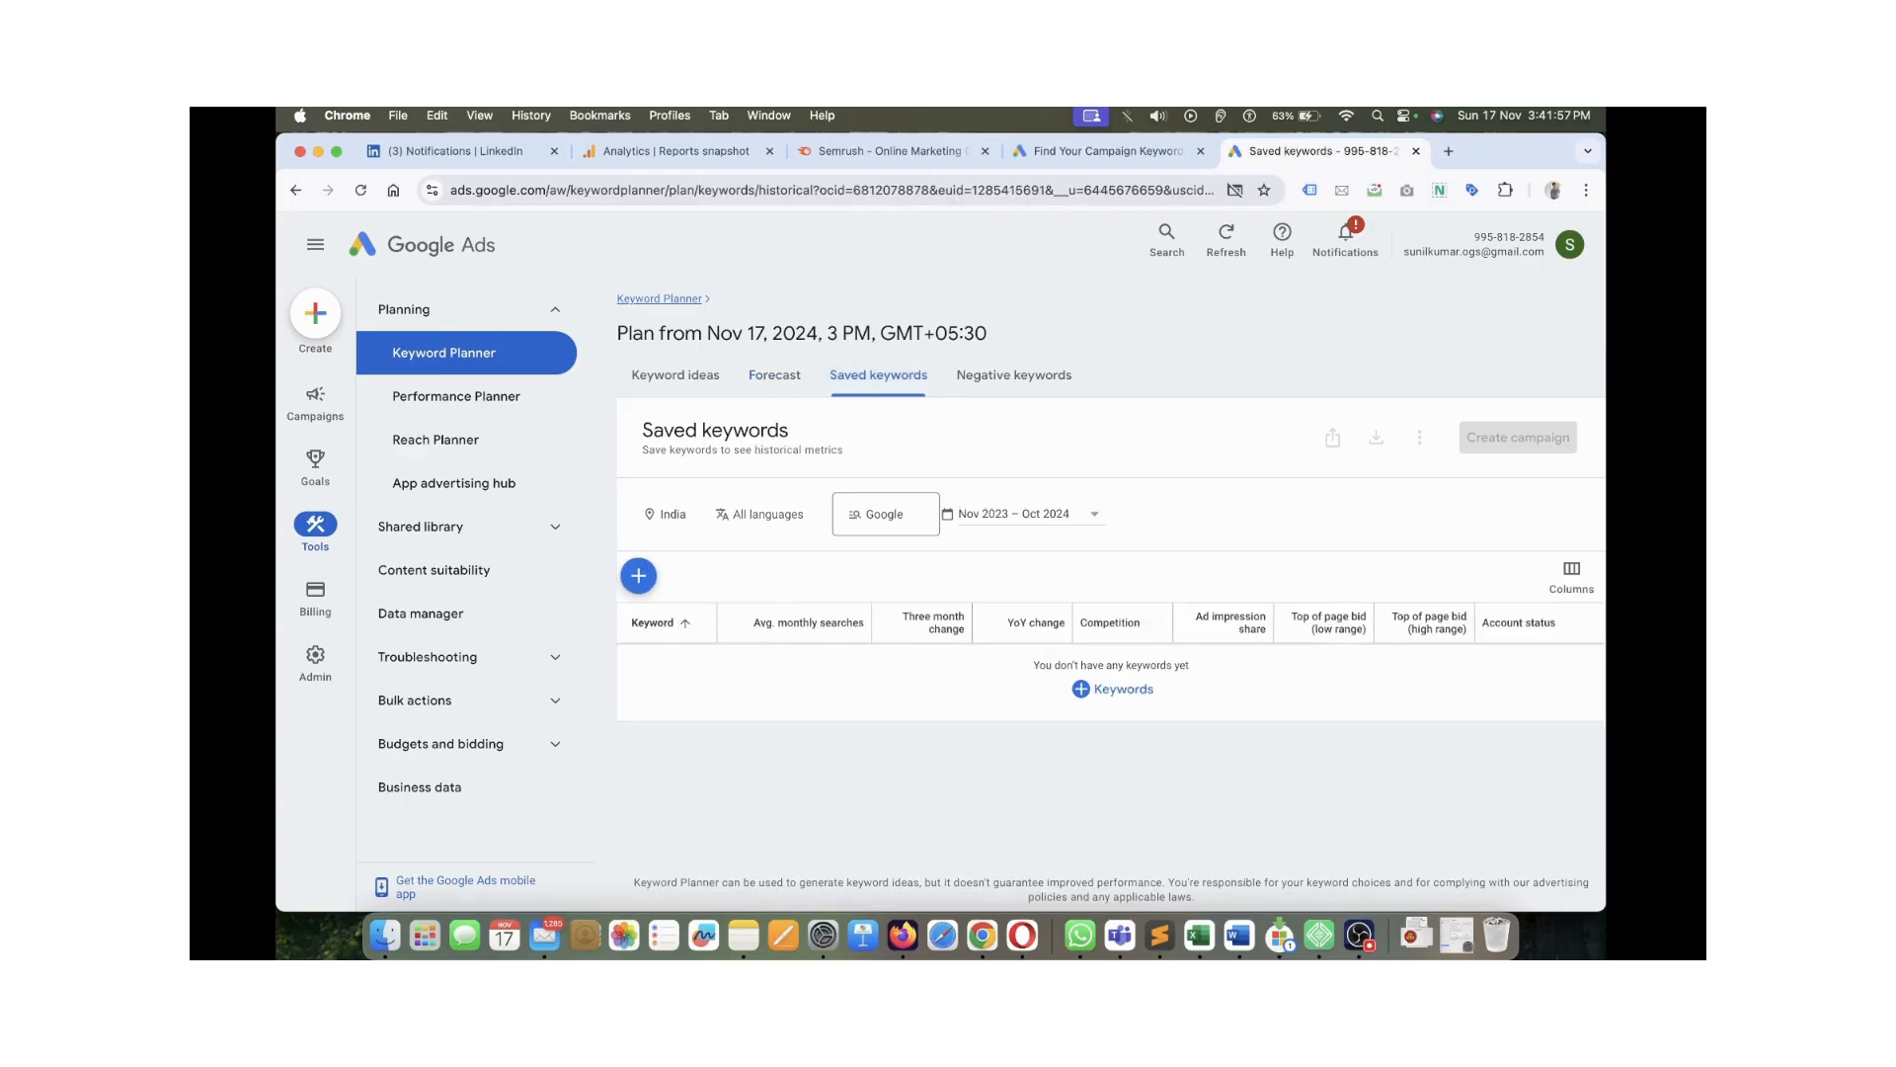
{"action": "left_click", "coordinate": [1014, 376]}
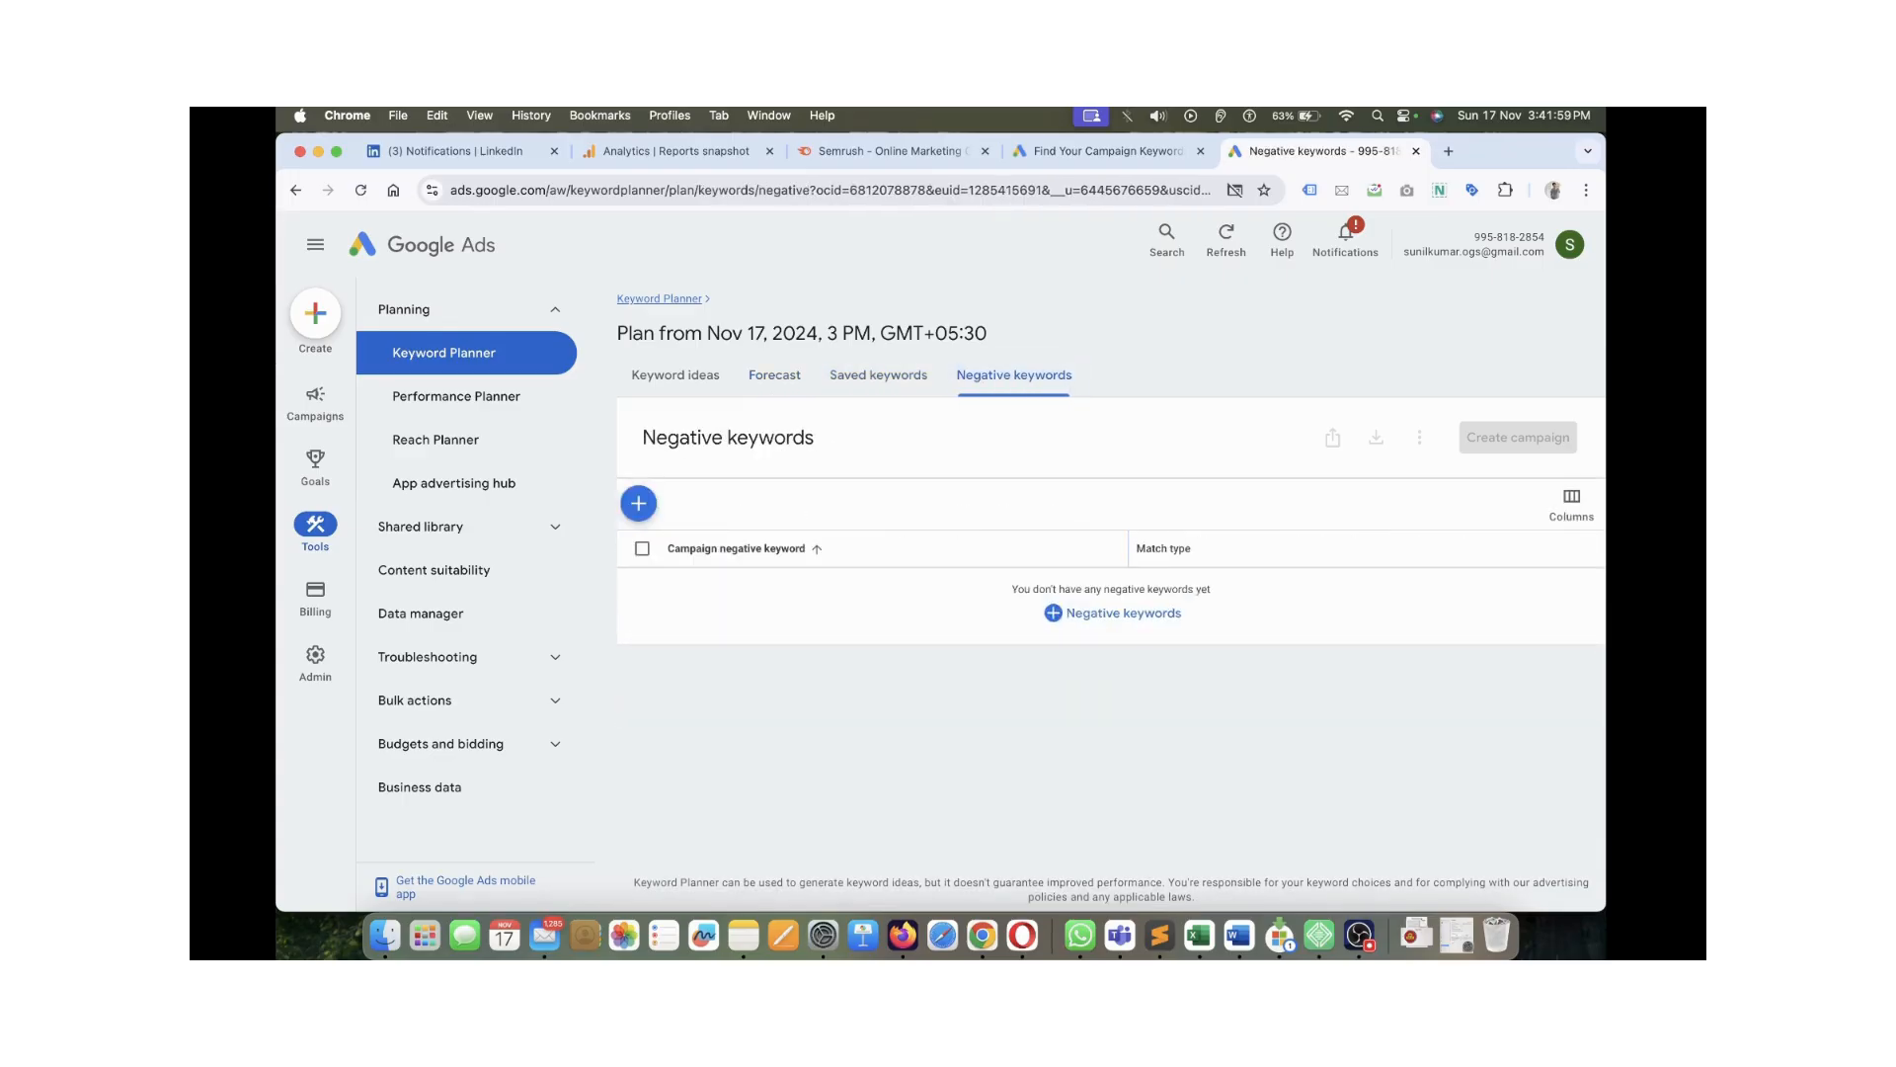
{"action": "left_click", "coordinate": [676, 376]}
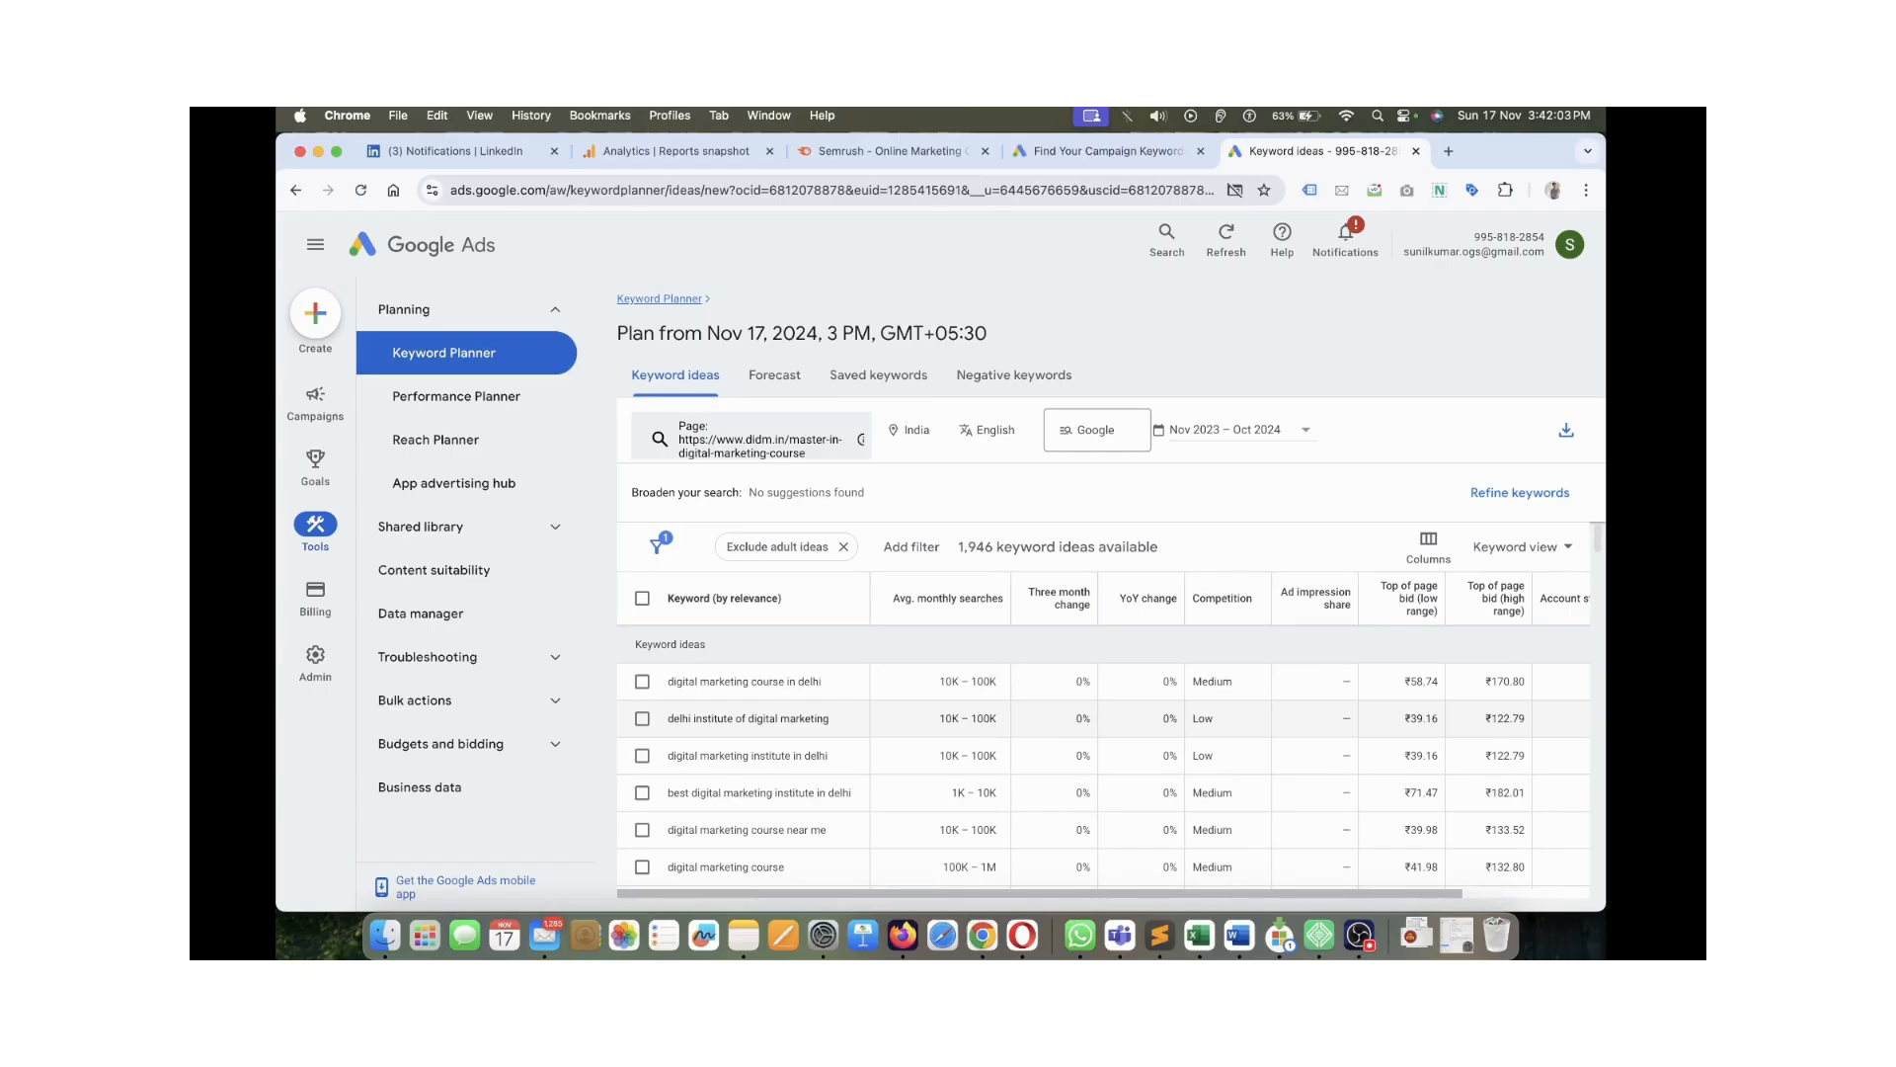
Scroll across and down the keyword ideas table to review its columns and results
{"action": "scroll", "coordinate": [1103, 736], "scroll_direction": "right", "scroll_amount": 3}
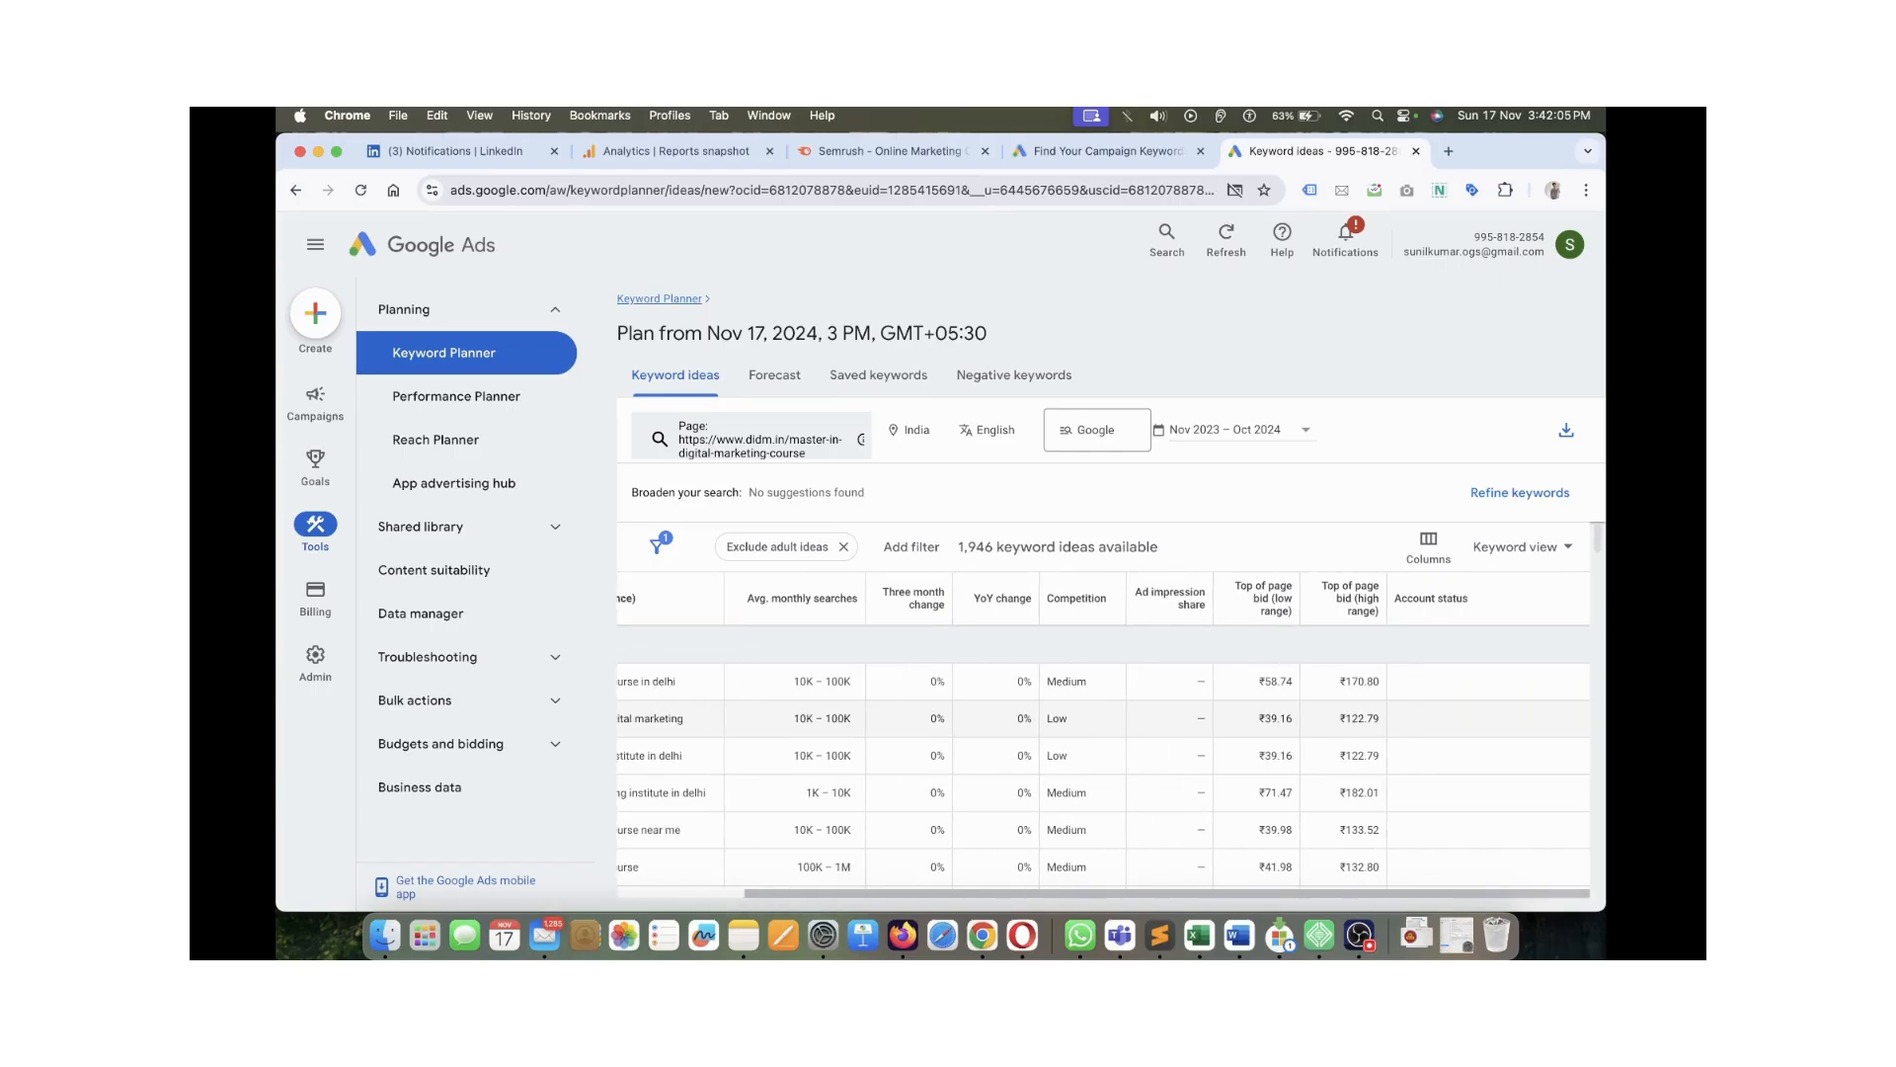
{"action": "scroll", "coordinate": [1103, 736], "scroll_direction": "left", "scroll_amount": 3}
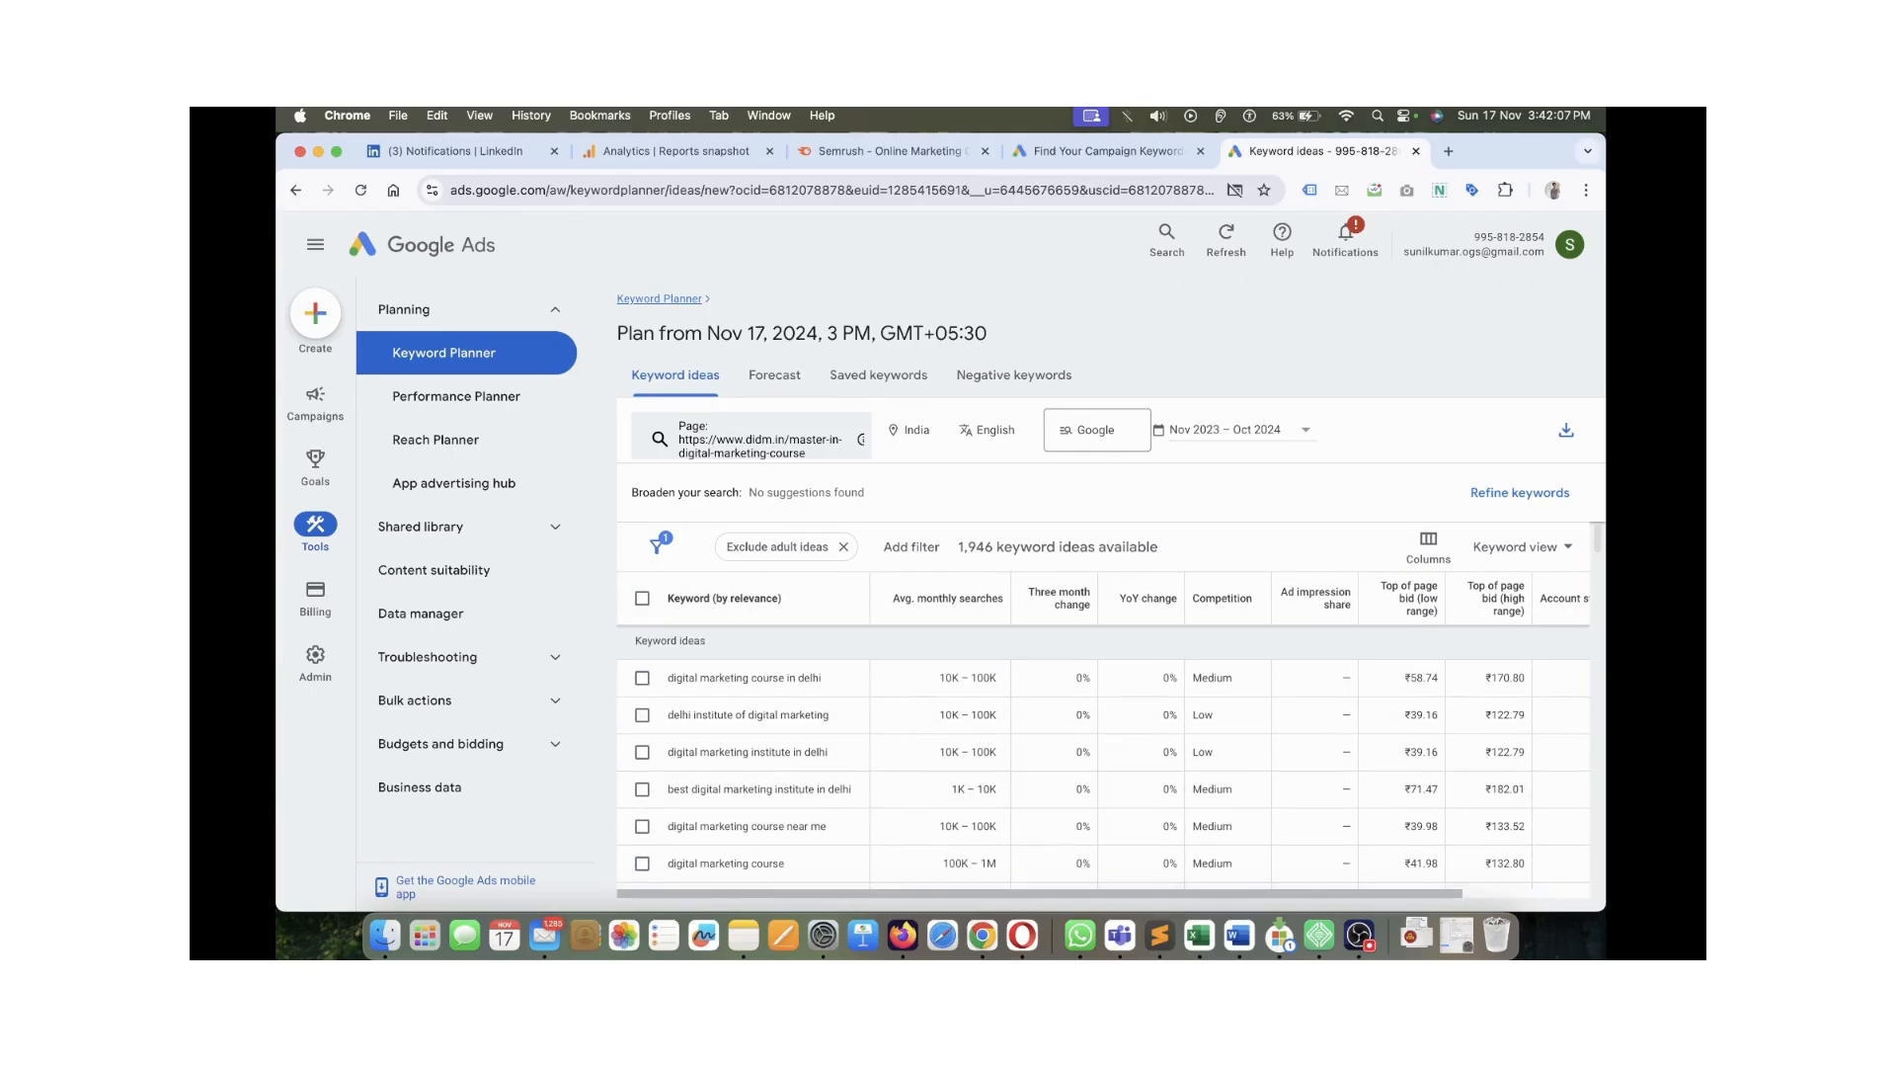
{"action": "scroll", "coordinate": [1103, 756], "scroll_direction": "down", "scroll_amount": 1}
{"action": "scroll", "coordinate": [1104, 756], "scroll_direction": "up", "scroll_amount": 1}
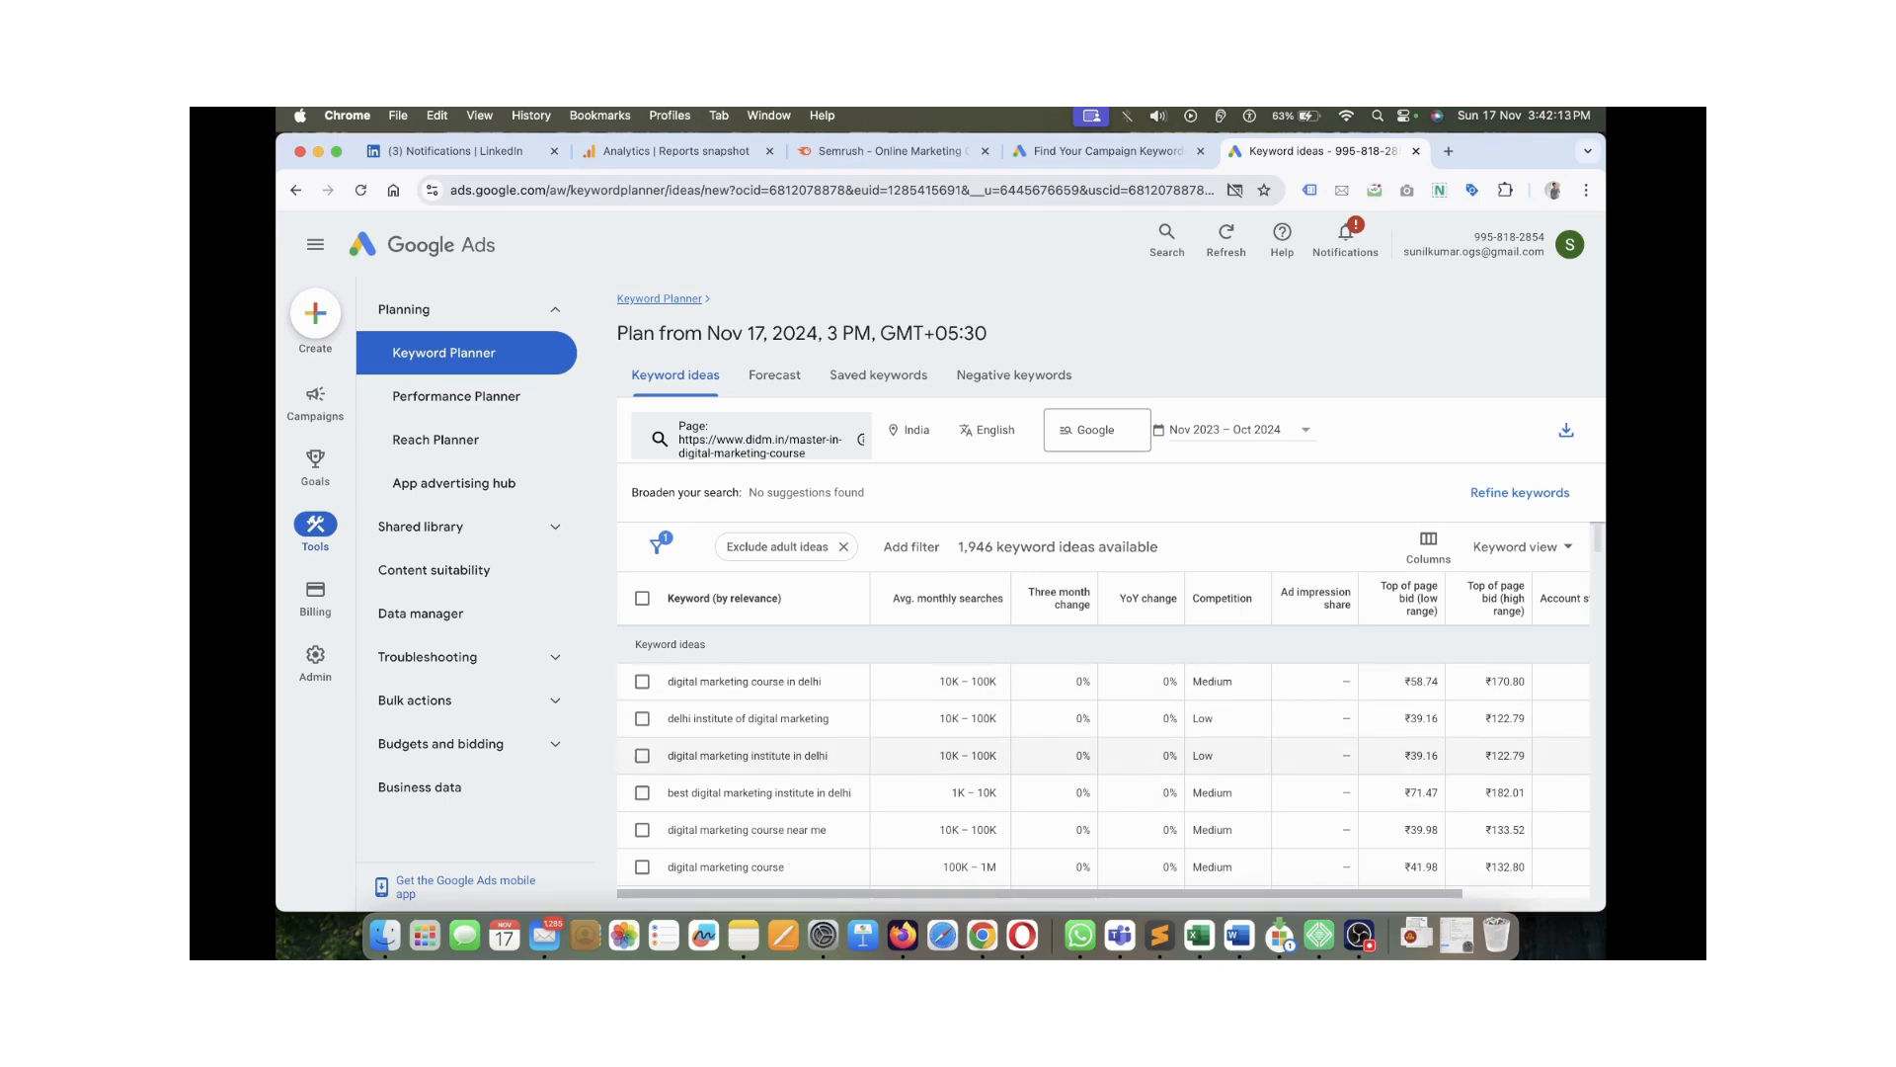
{"action": "scroll", "coordinate": [1104, 762], "scroll_direction": "down", "scroll_amount": 3}
{"action": "scroll", "coordinate": [767, 798], "scroll_direction": "down", "scroll_amount": 5}
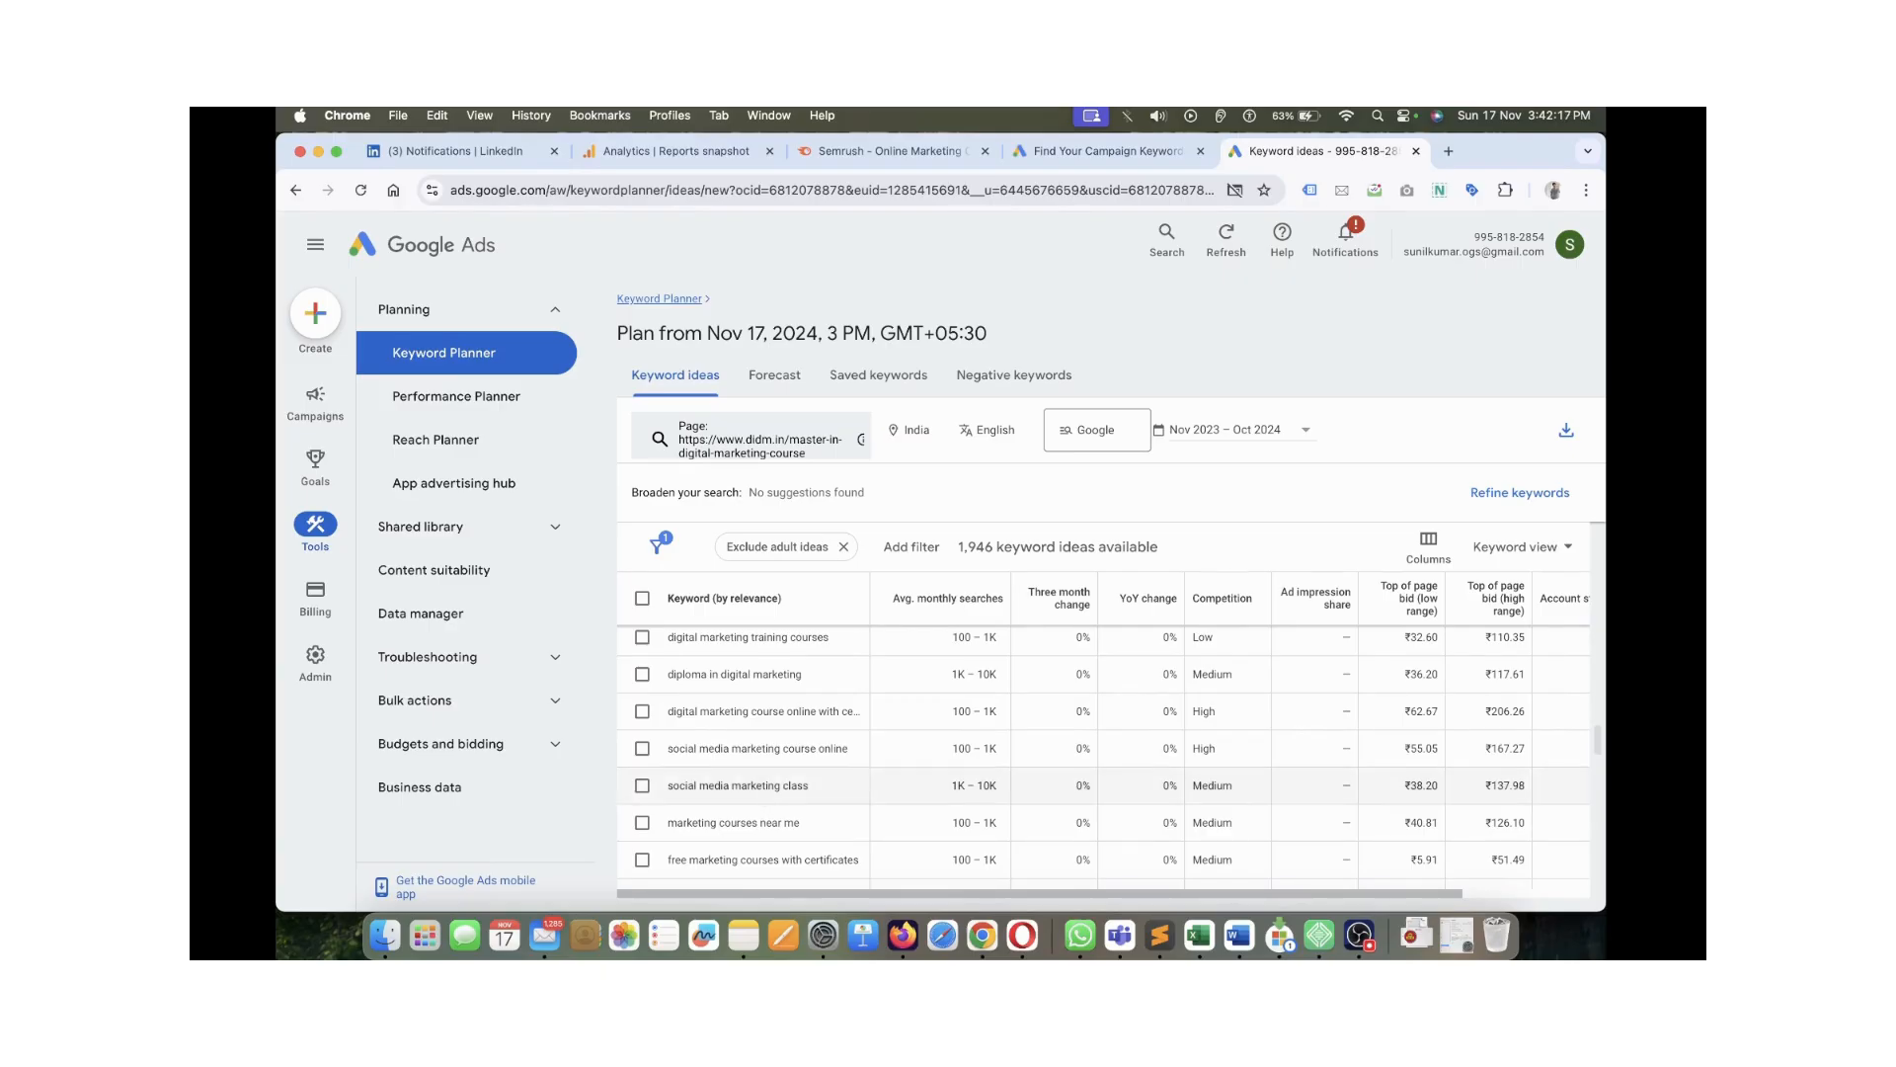
{"action": "scroll", "coordinate": [766, 798], "scroll_direction": "down", "scroll_amount": 1}
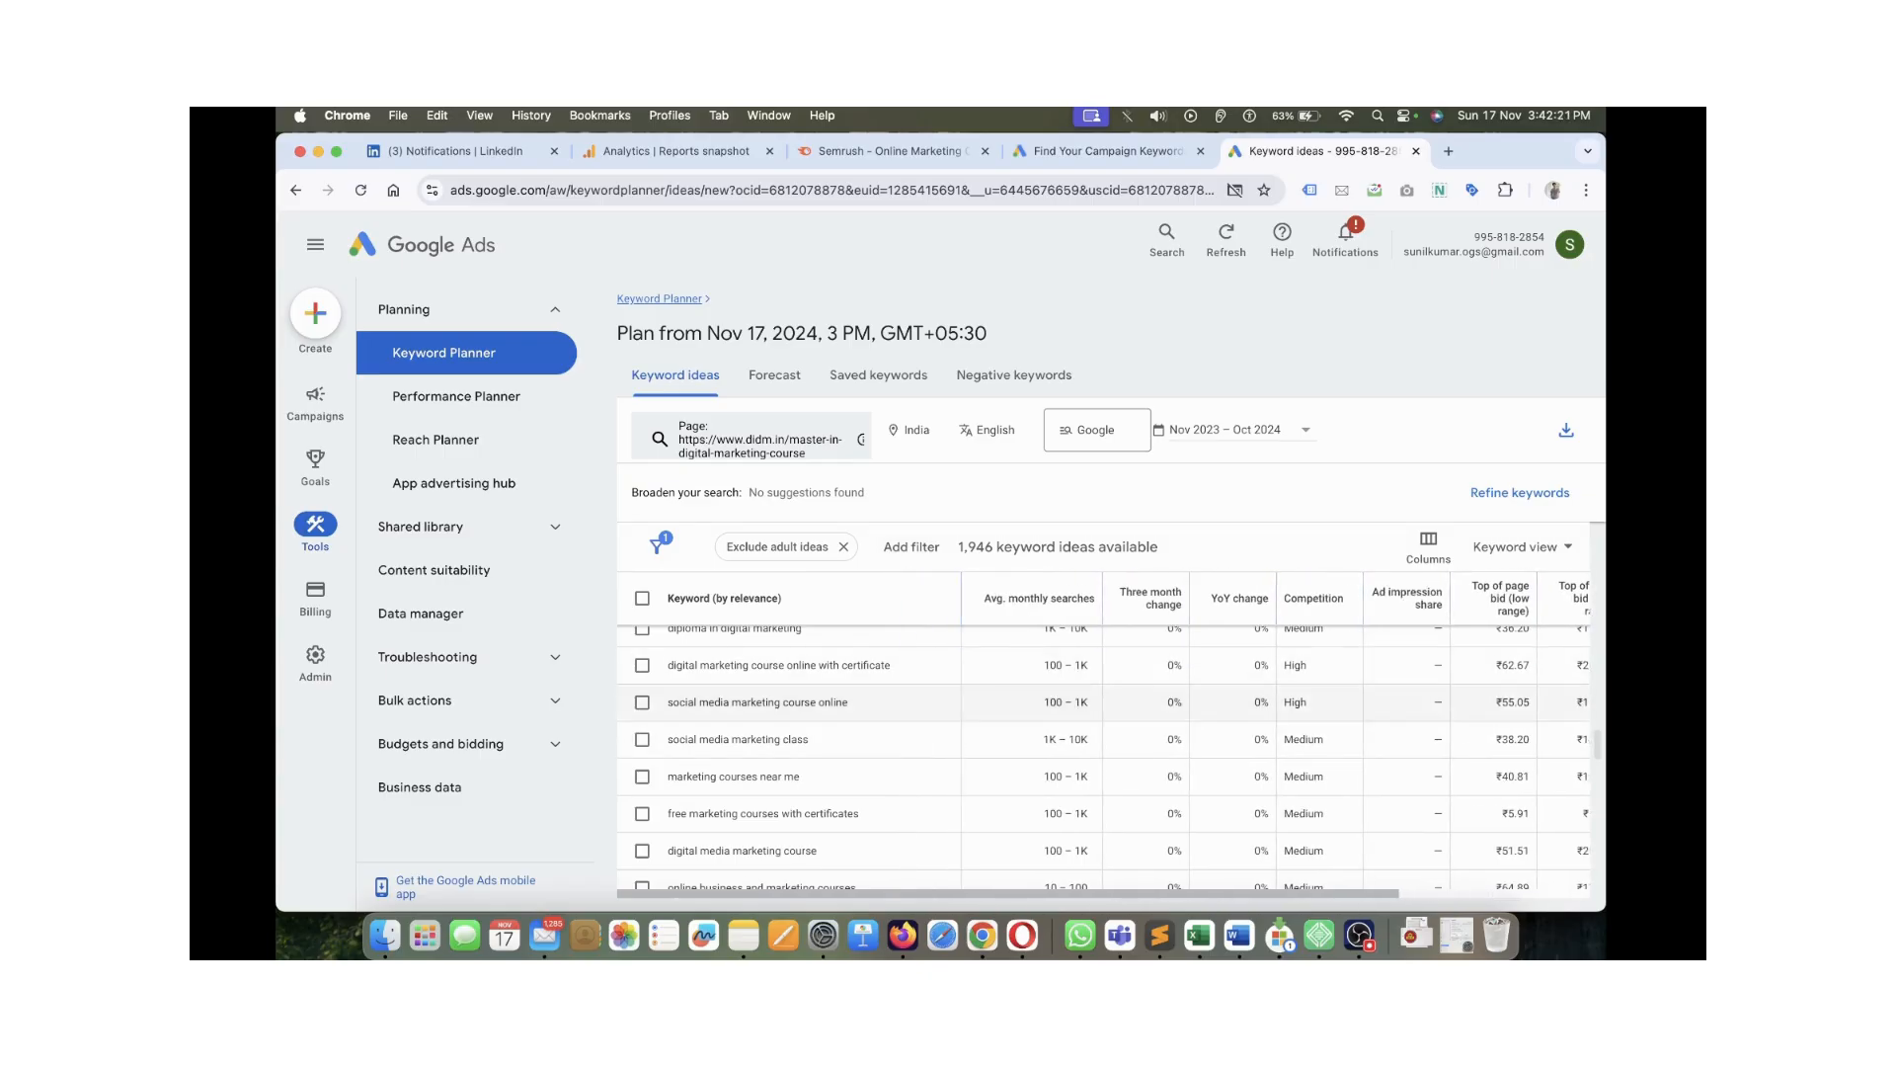
{"action": "scroll", "coordinate": [1103, 756], "scroll_direction": "down", "scroll_amount": 5}
{"action": "scroll", "coordinate": [1103, 755], "scroll_direction": "up", "scroll_amount": 8}
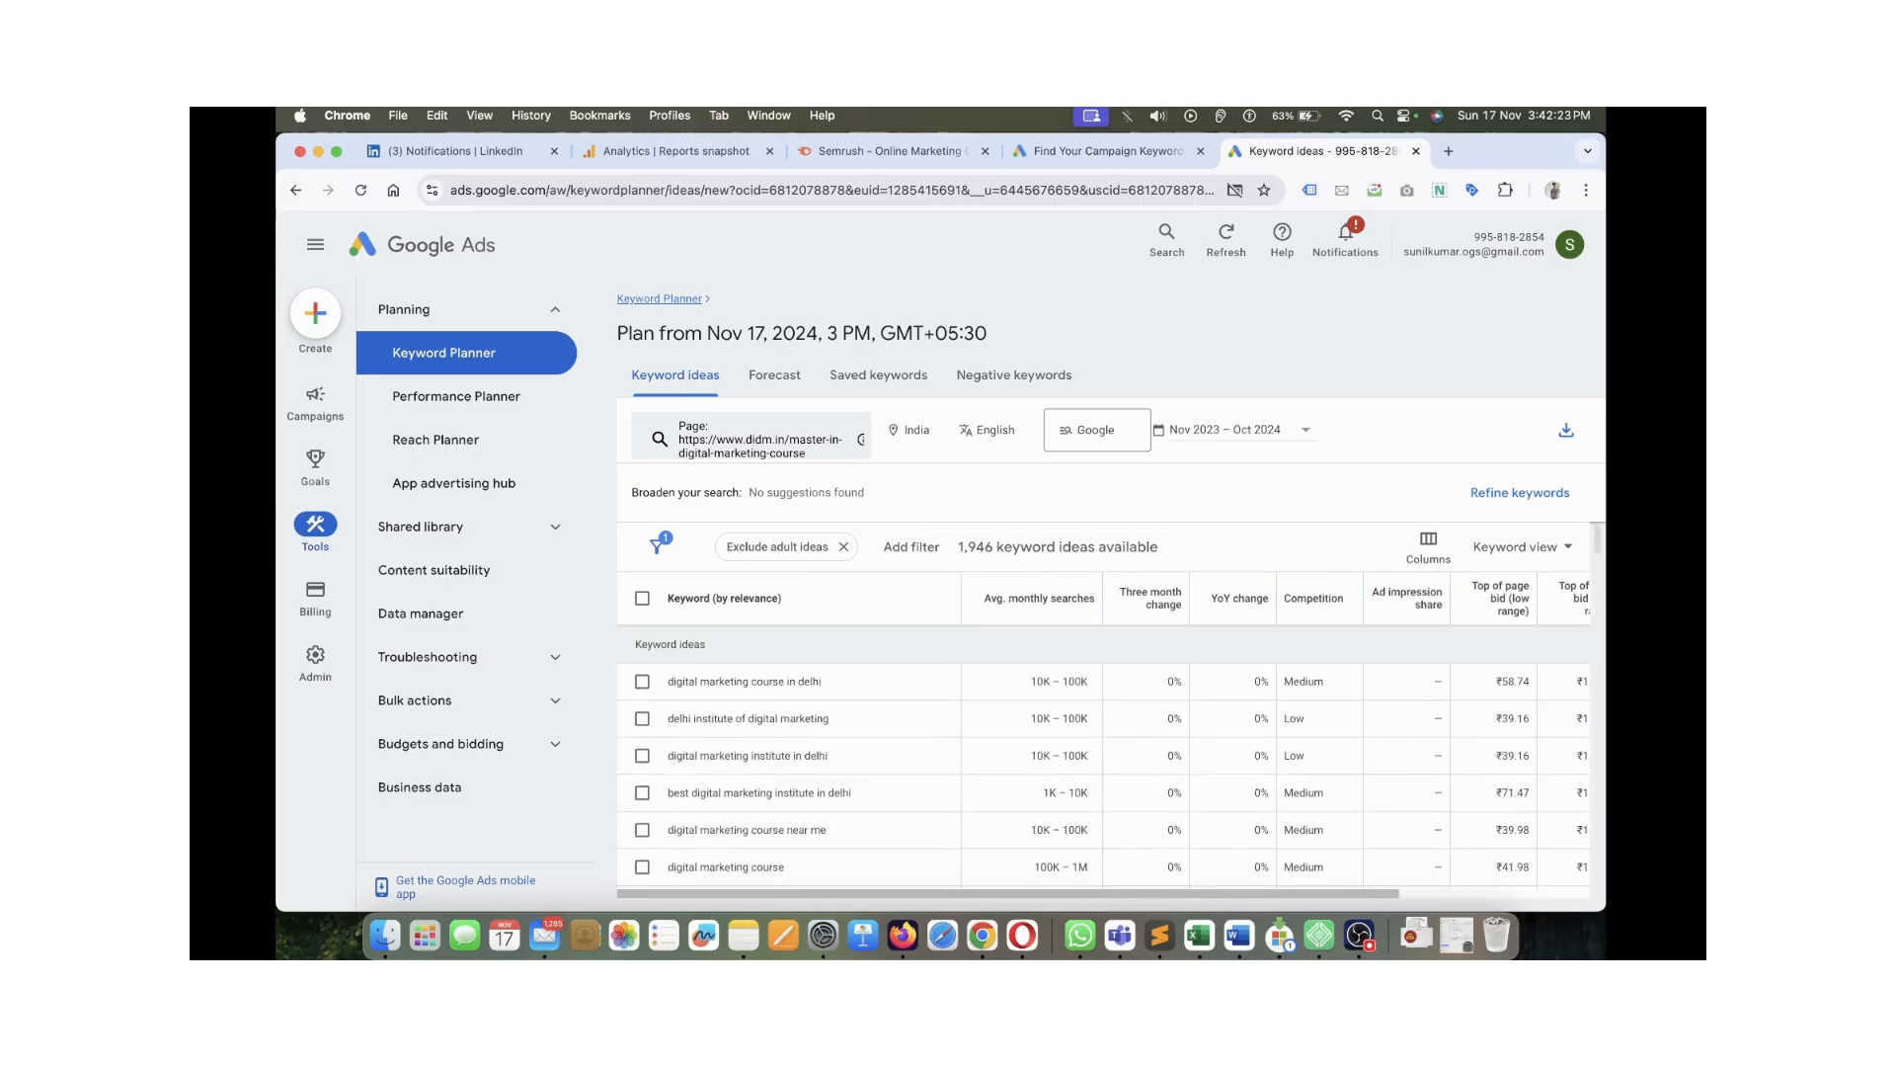
{"action": "scroll", "coordinate": [1103, 756], "scroll_direction": "right", "scroll_amount": 5}
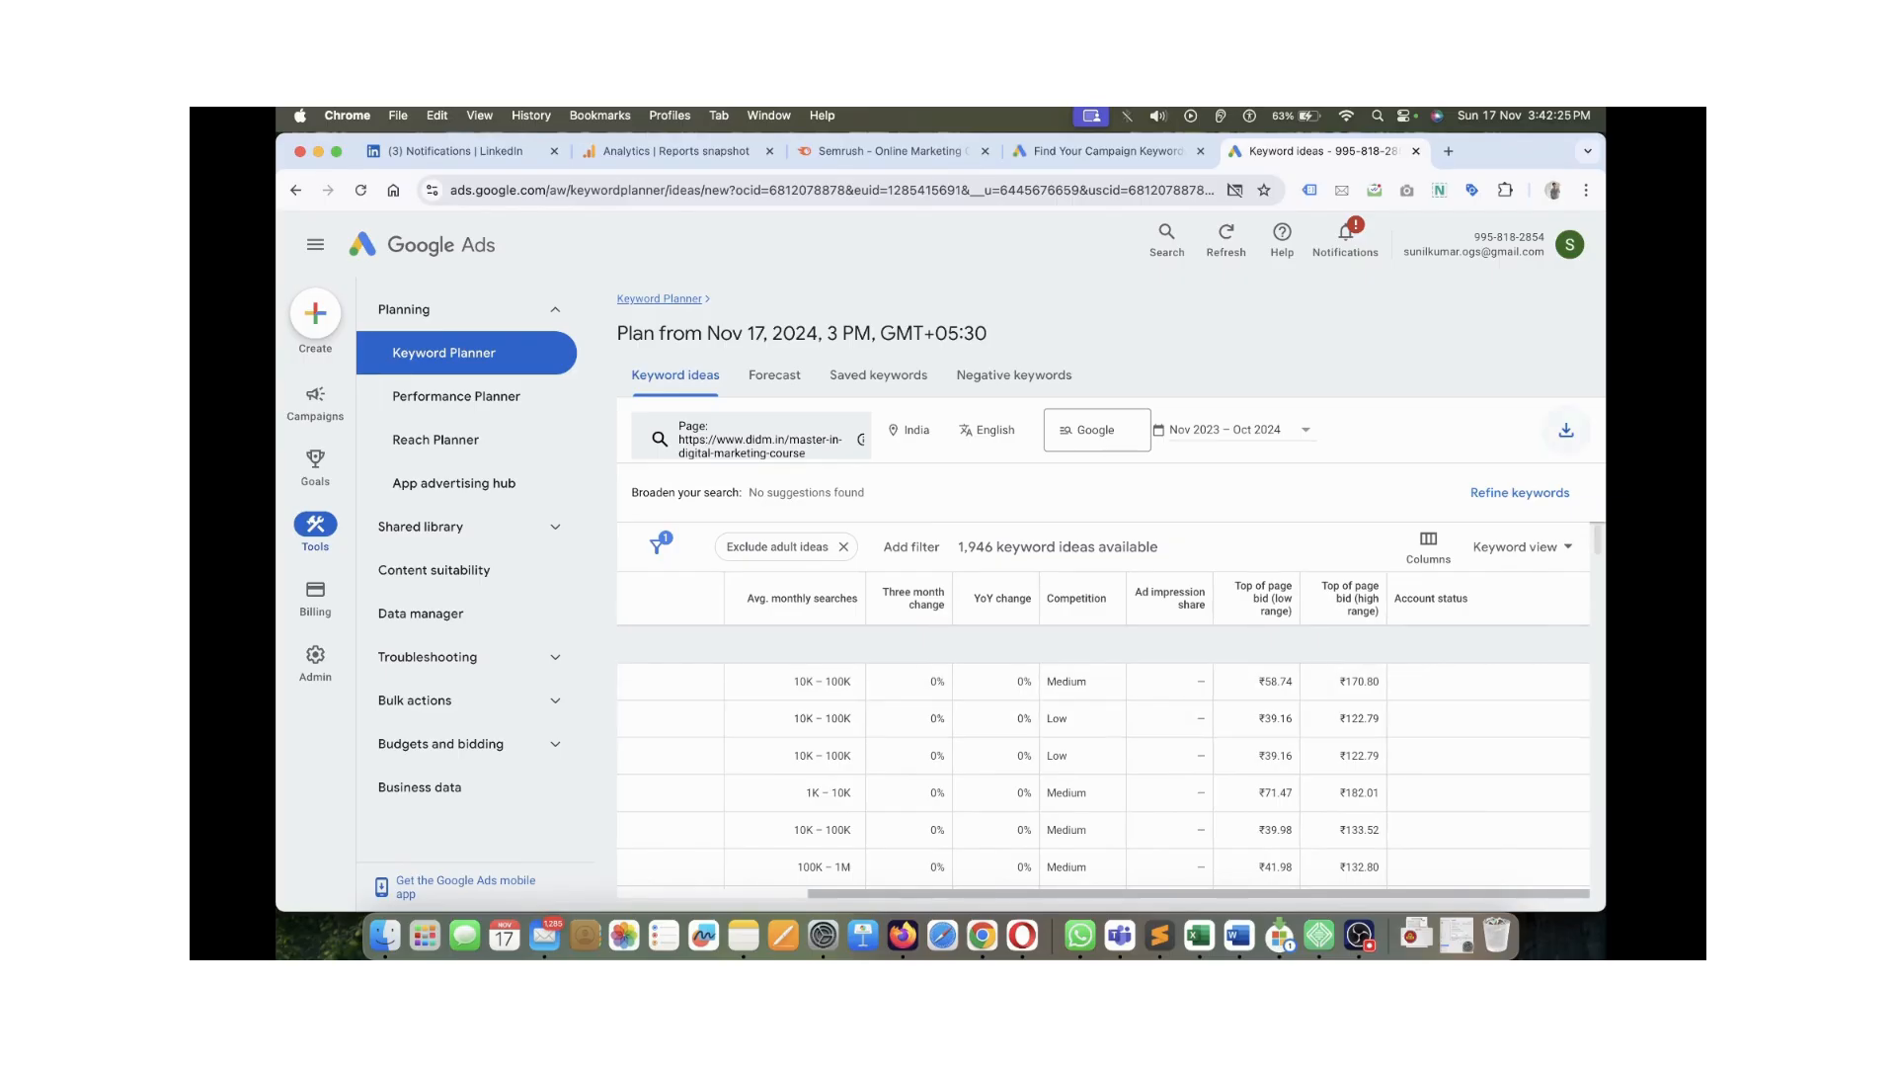
{"action": "scroll", "coordinate": [1595, 436], "scroll_direction": "up", "scroll_amount": 5}
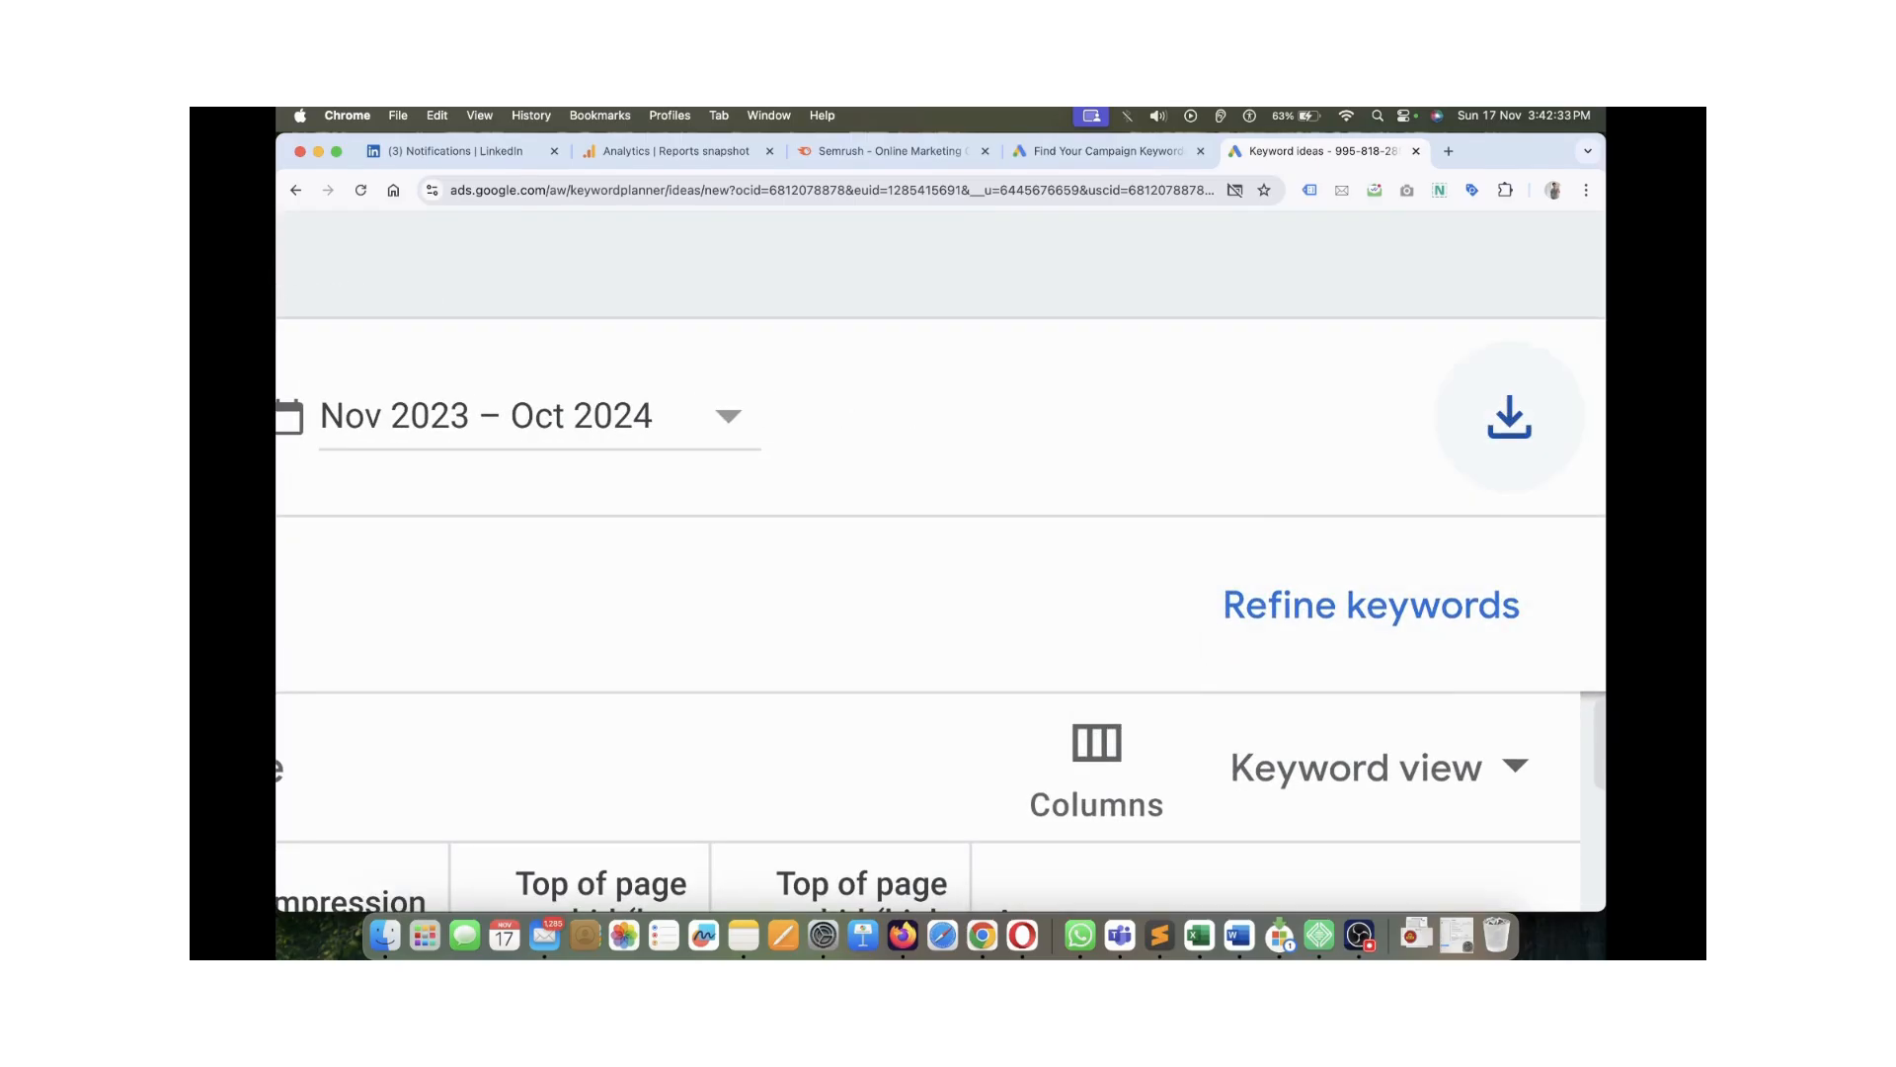
Download the keyword ideas as a CSV named 'Online DIDM CLass' to the Desktop
{"action": "left_click", "coordinate": [1509, 417]}
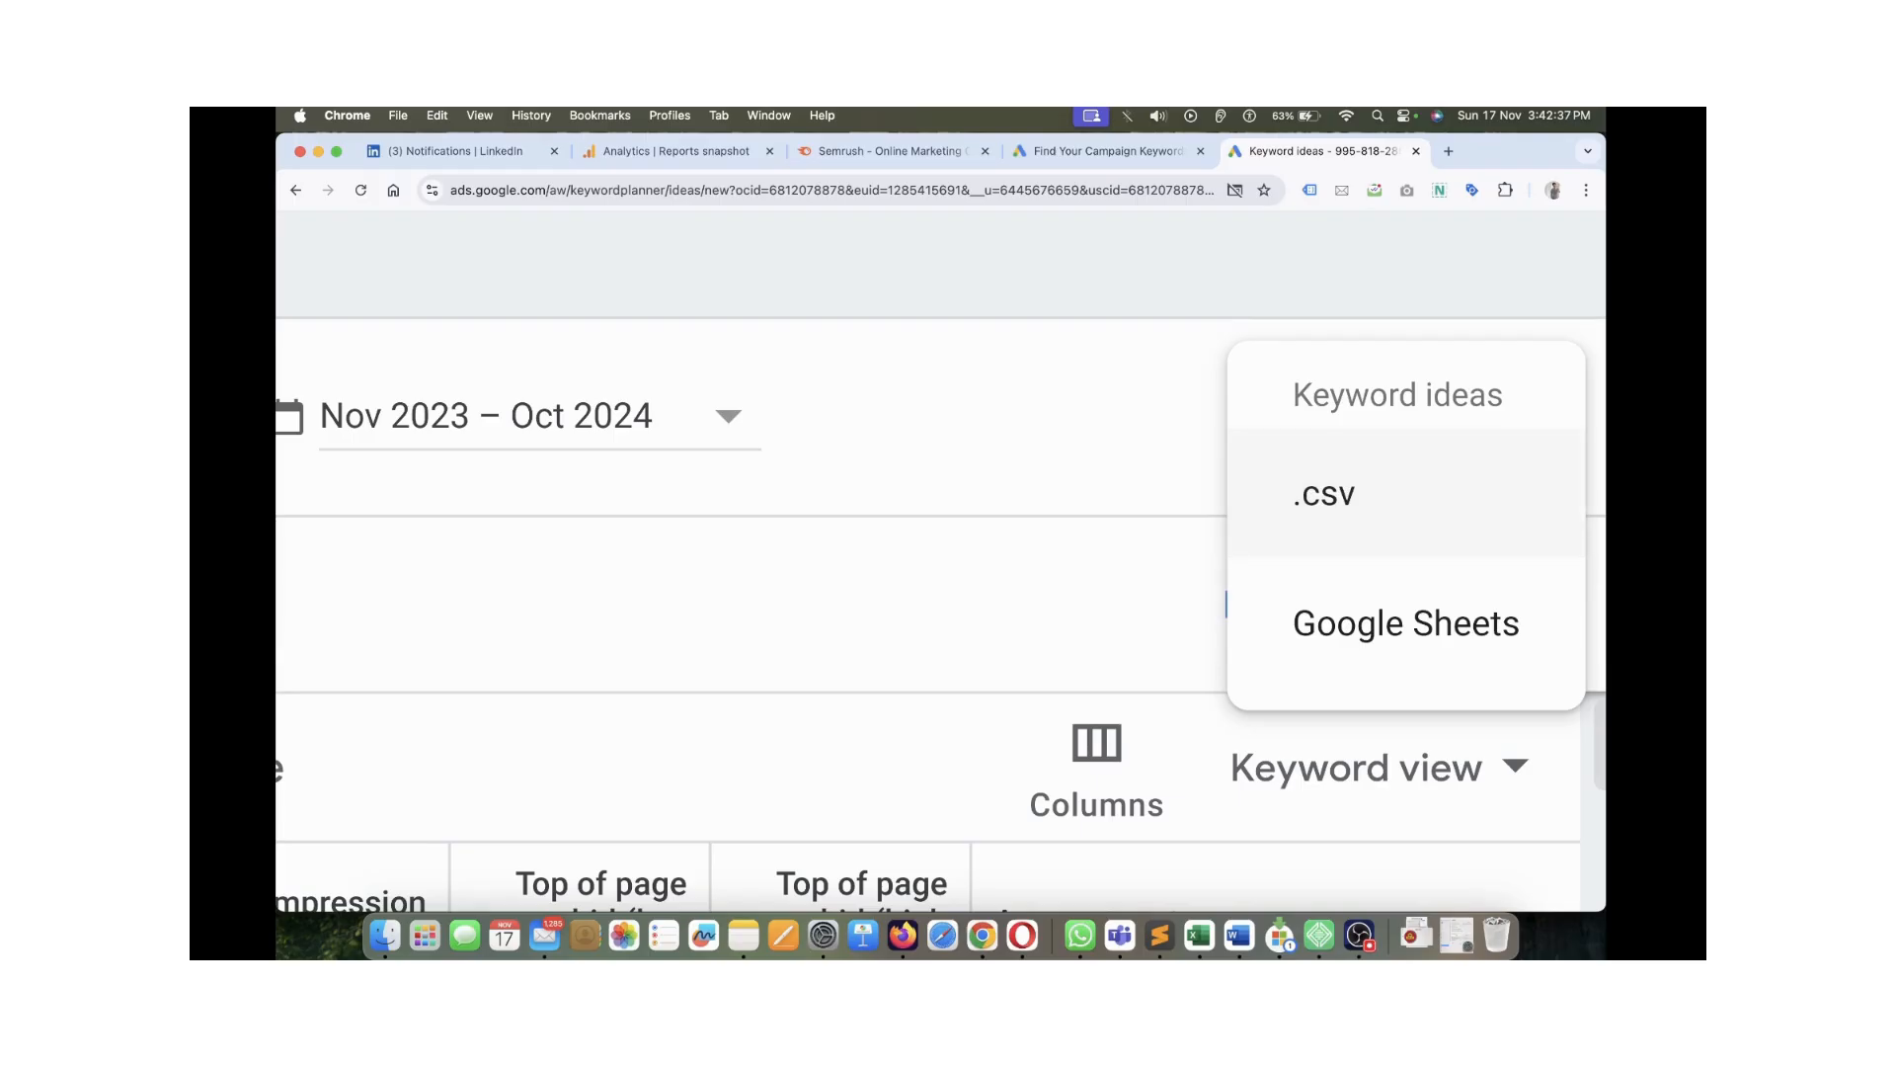
{"action": "left_click", "coordinate": [1335, 498]}
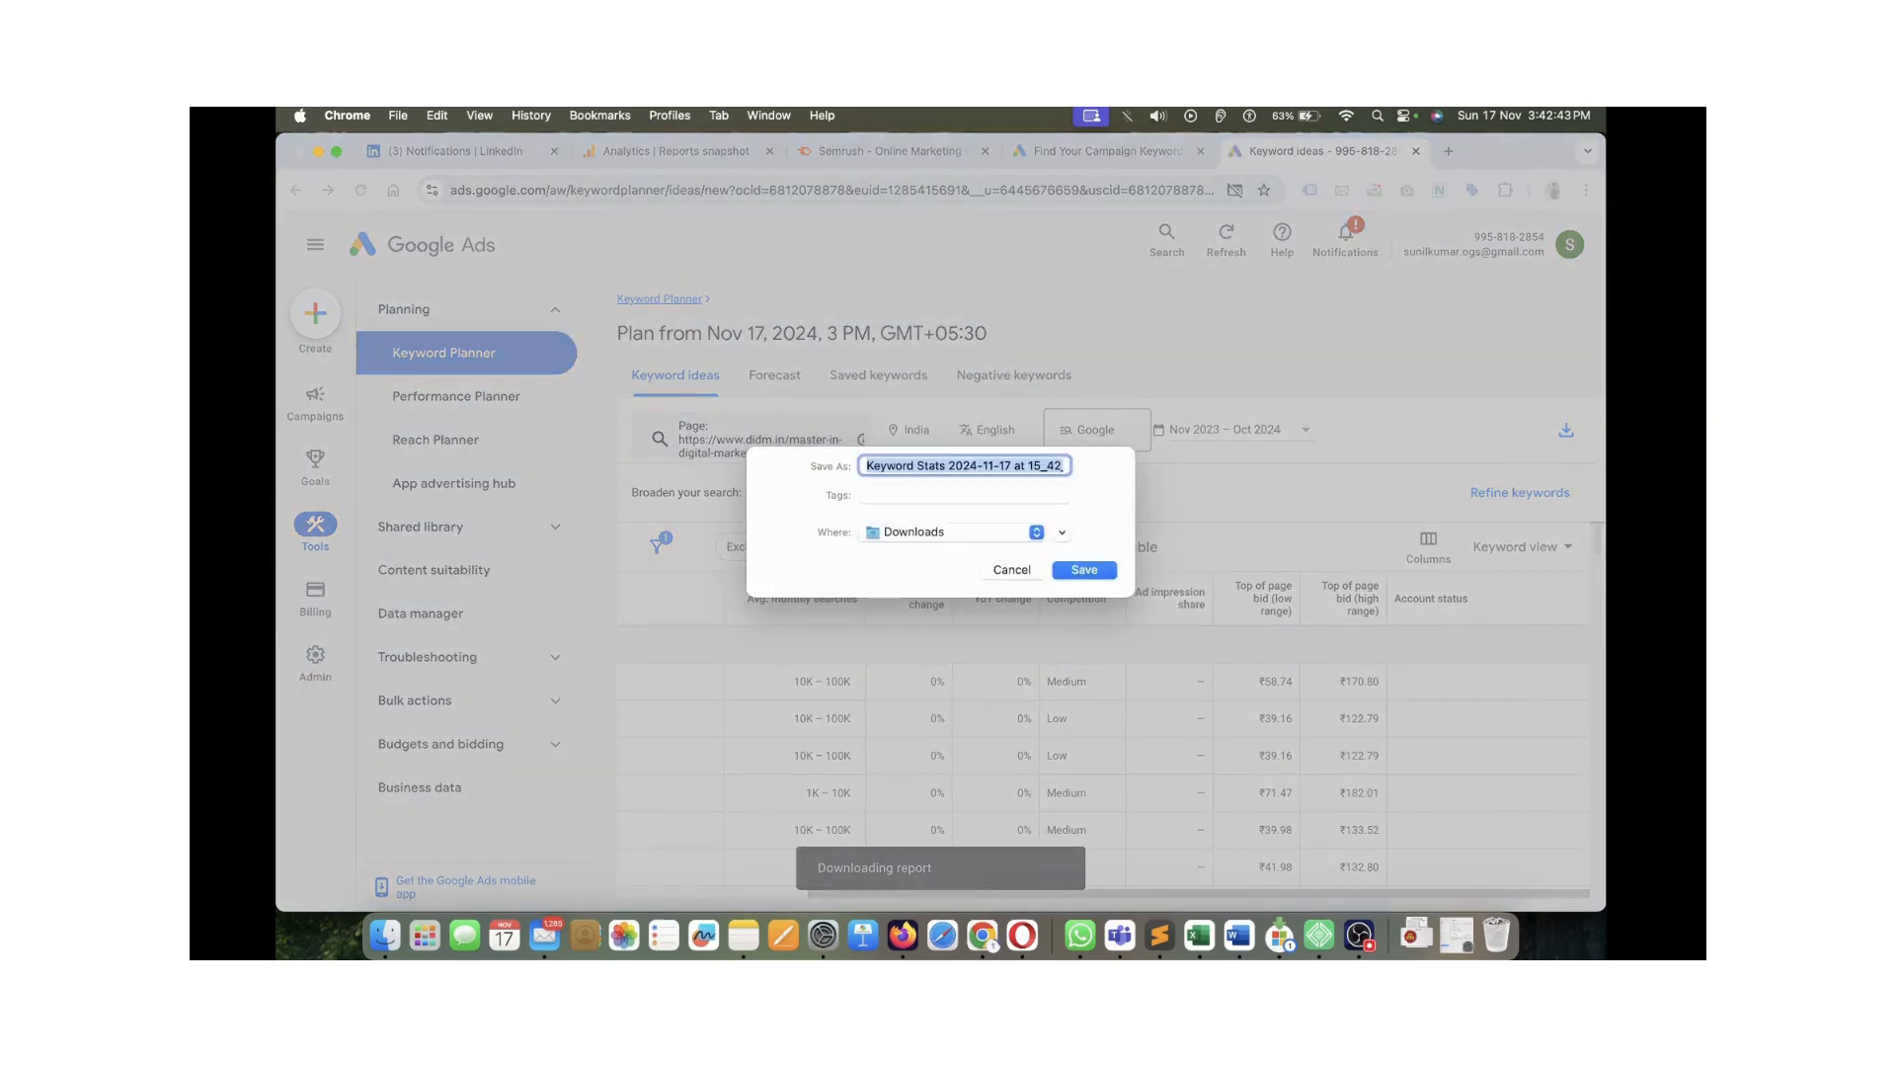
{"action": "left_click", "coordinate": [954, 532]}
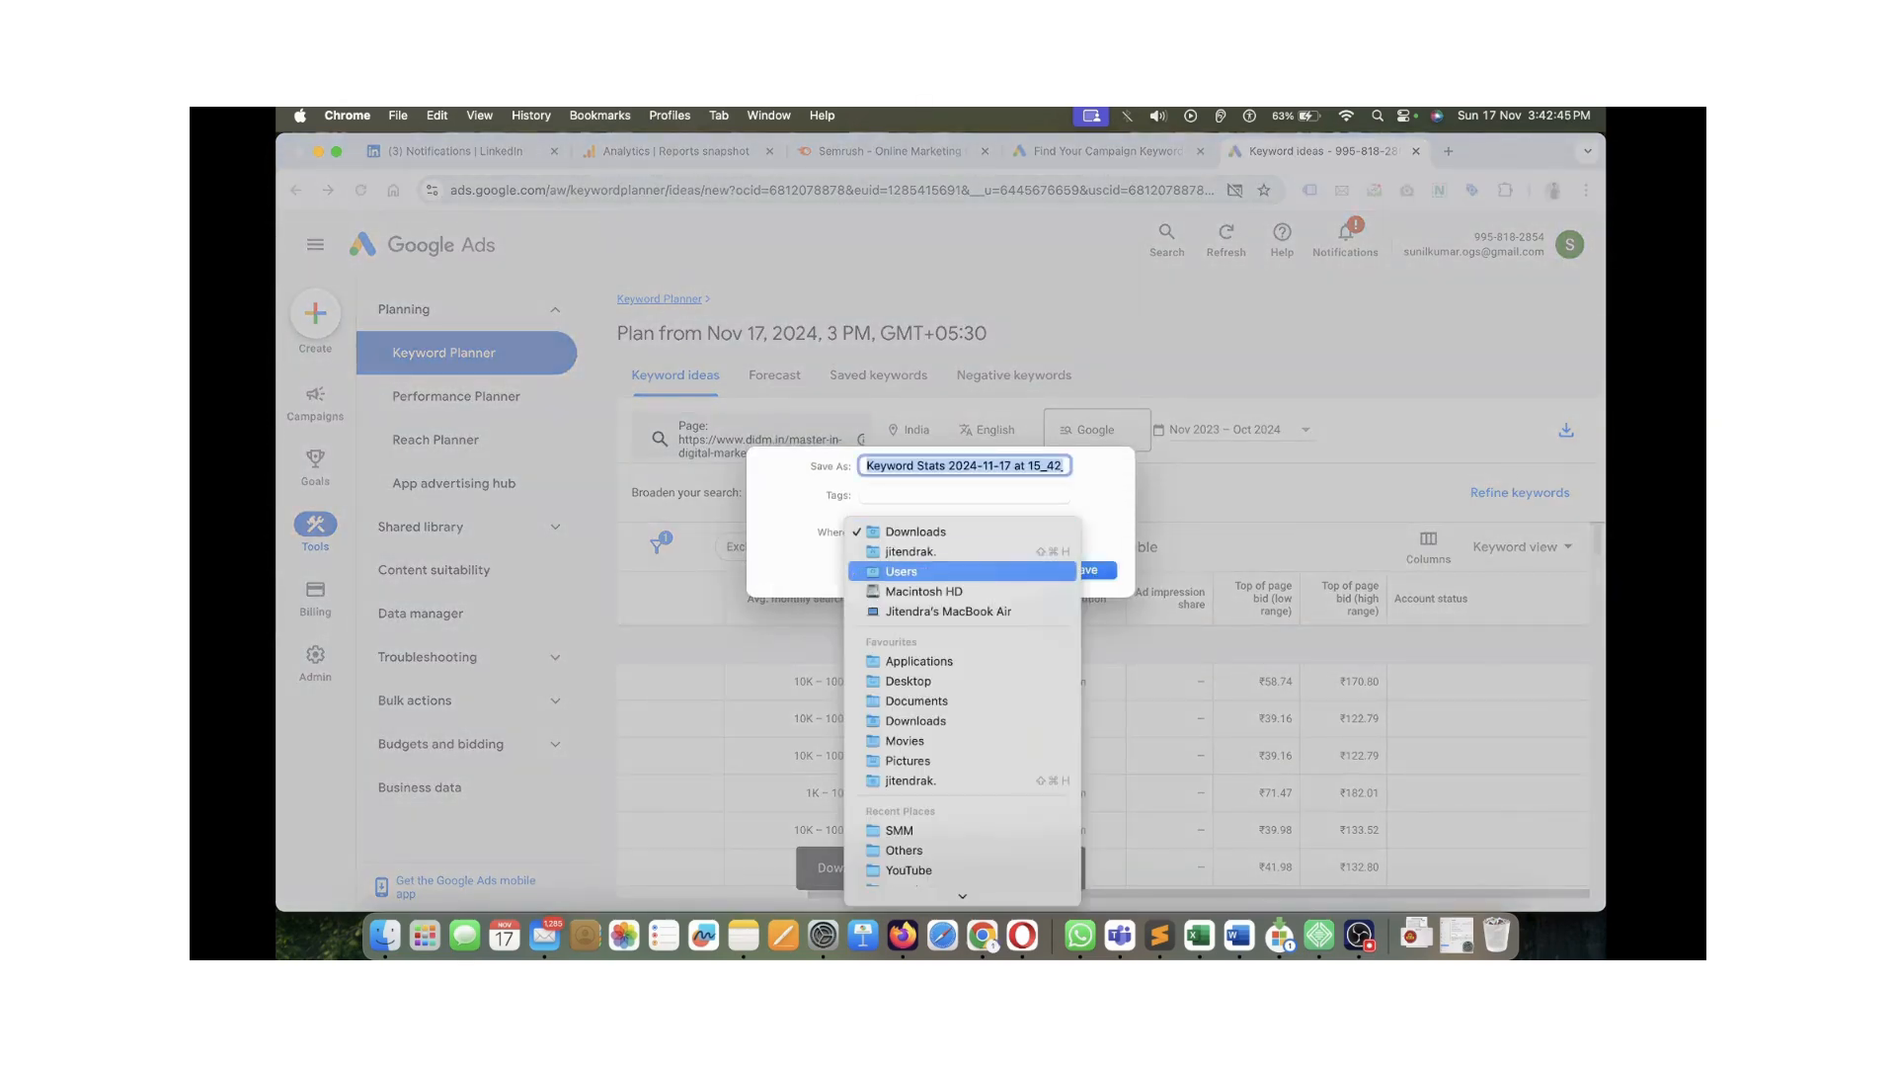
{"action": "left_click", "coordinate": [954, 682]}
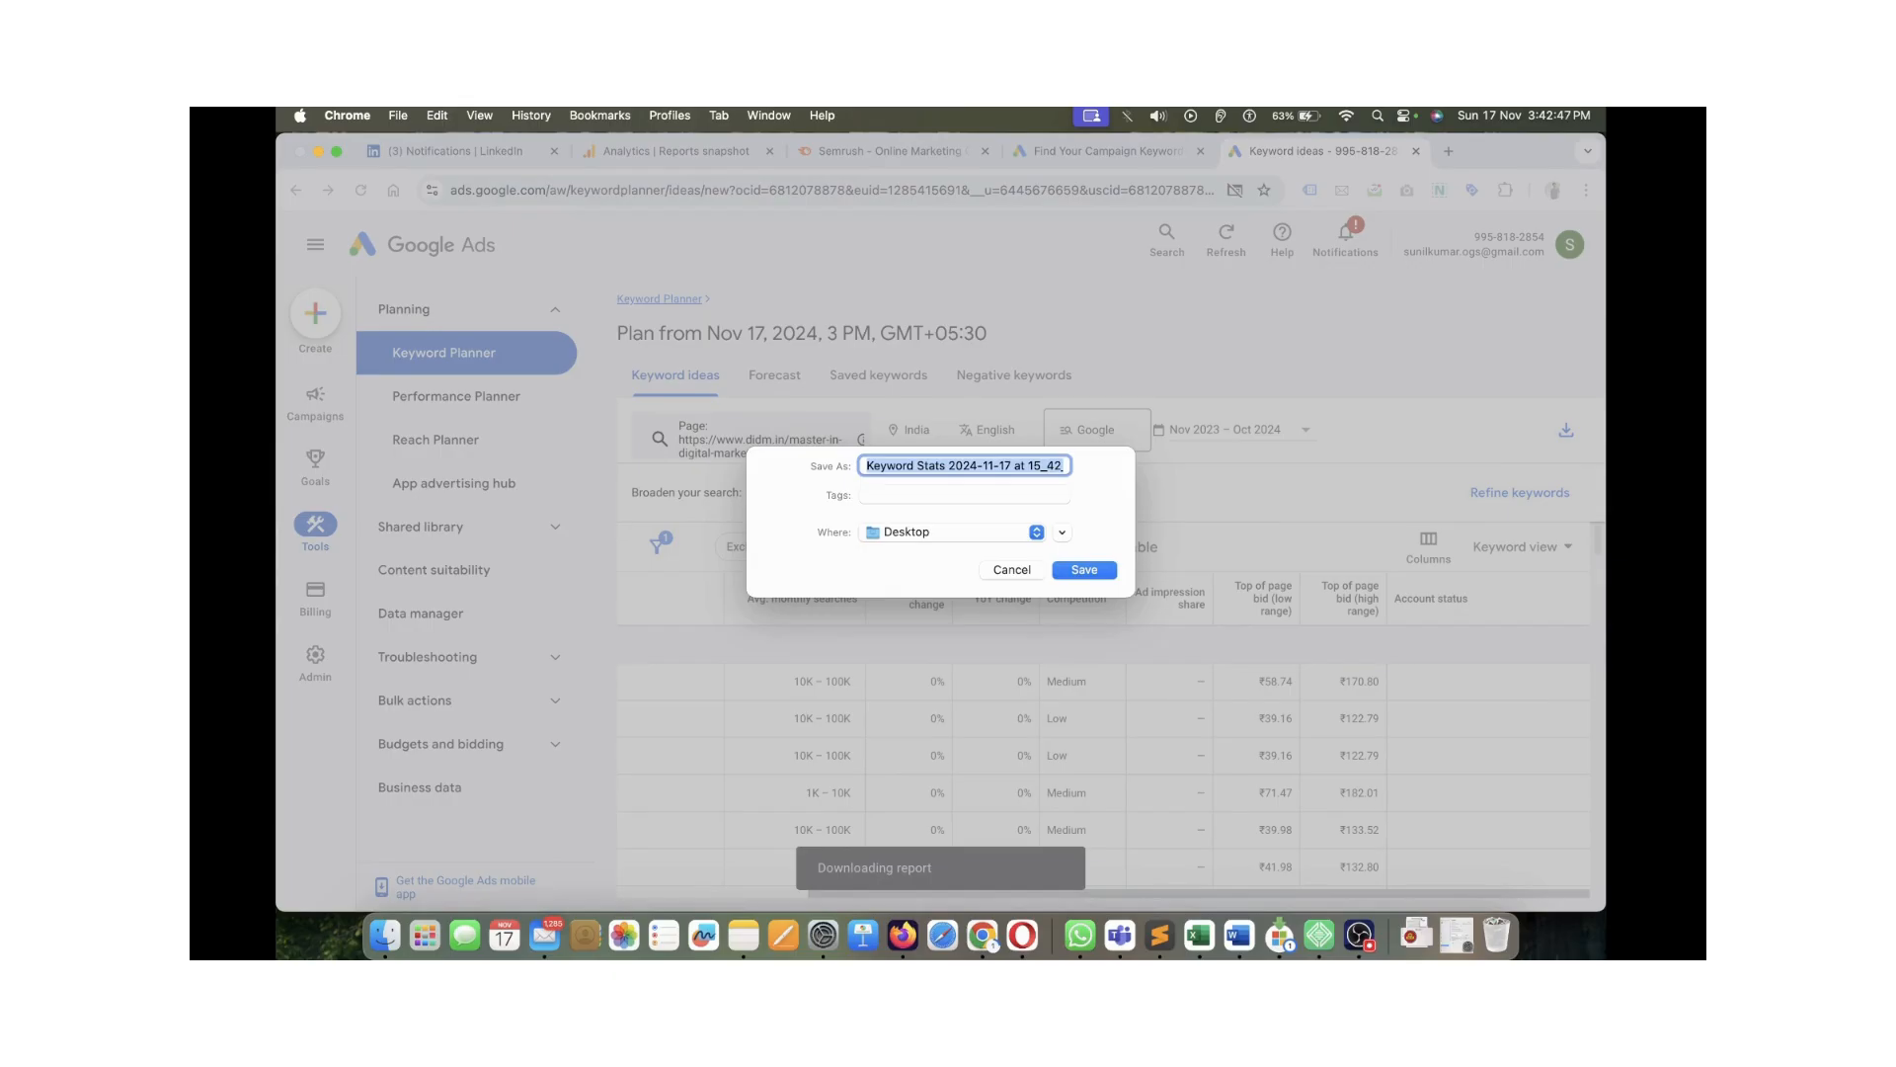
{"action": "type", "text": "Online DID"}
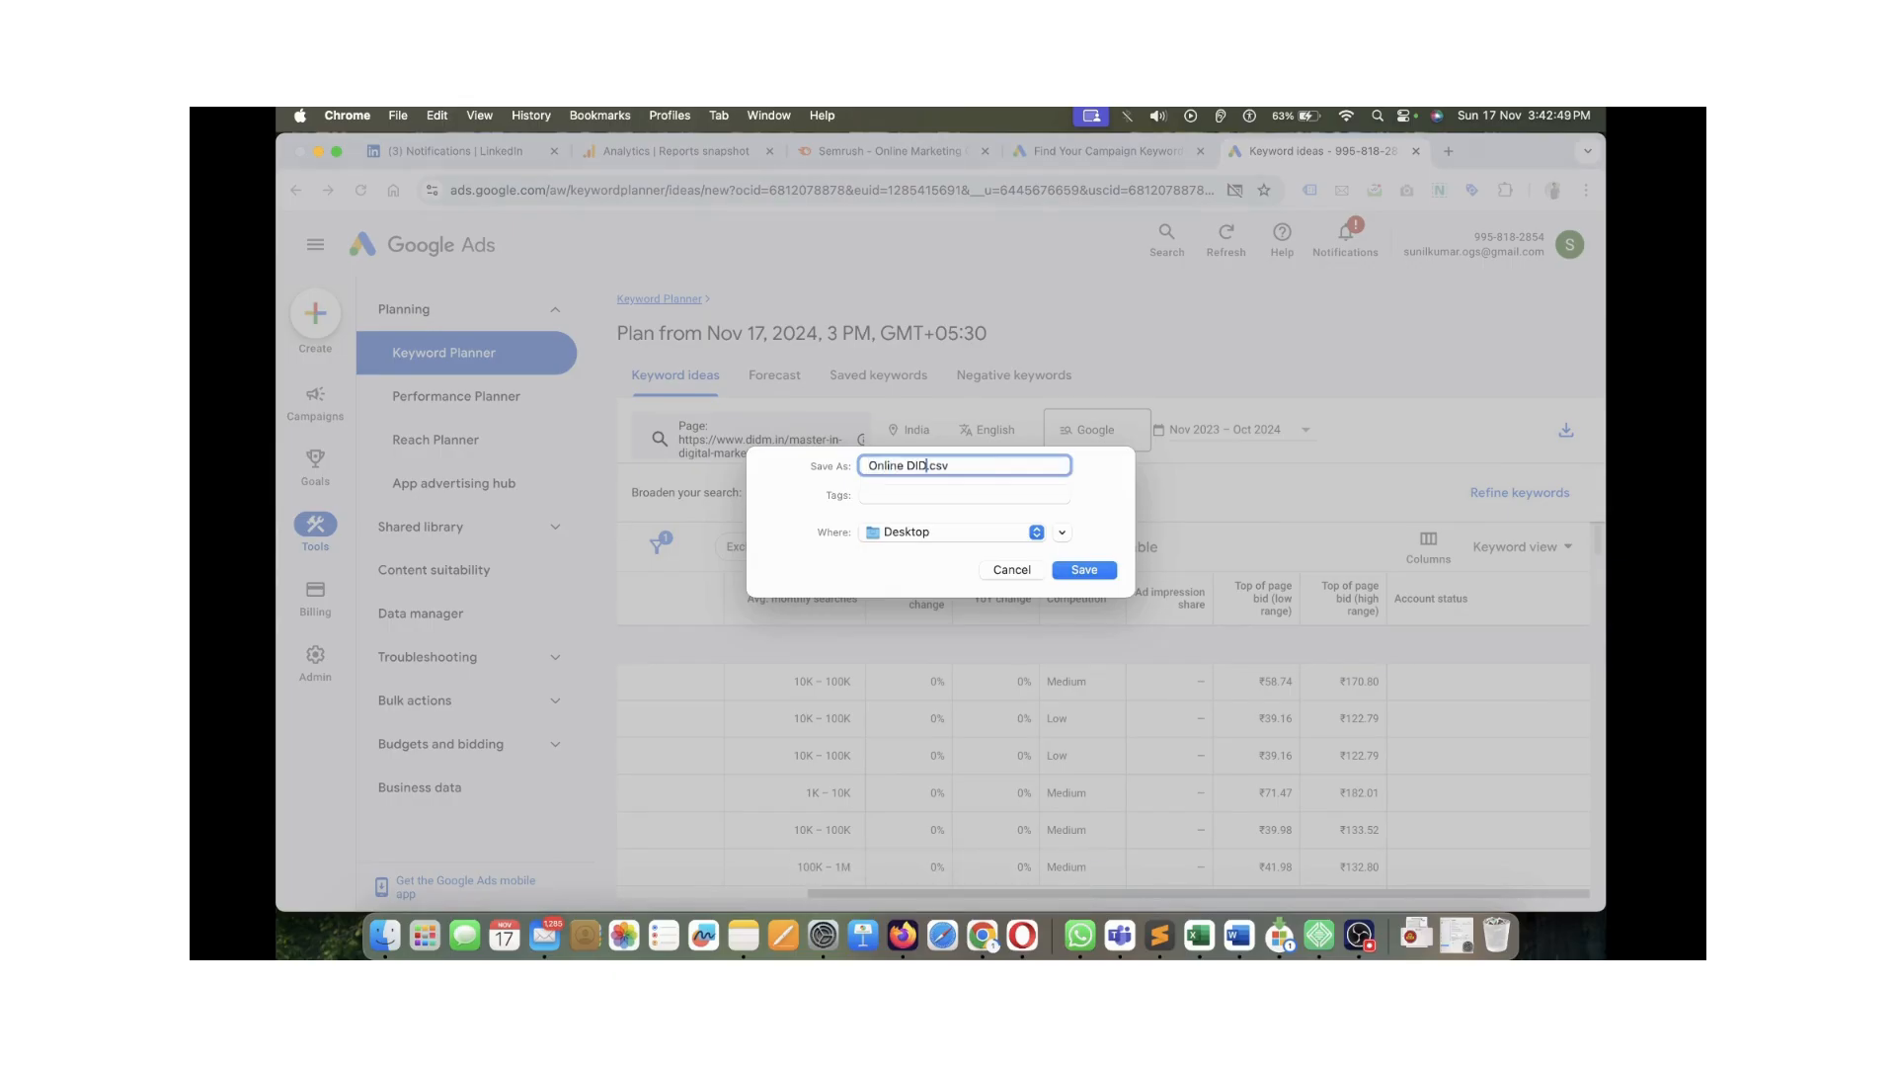
{"action": "type", "text": "M CLass"}
{"action": "key", "text": "Return"}
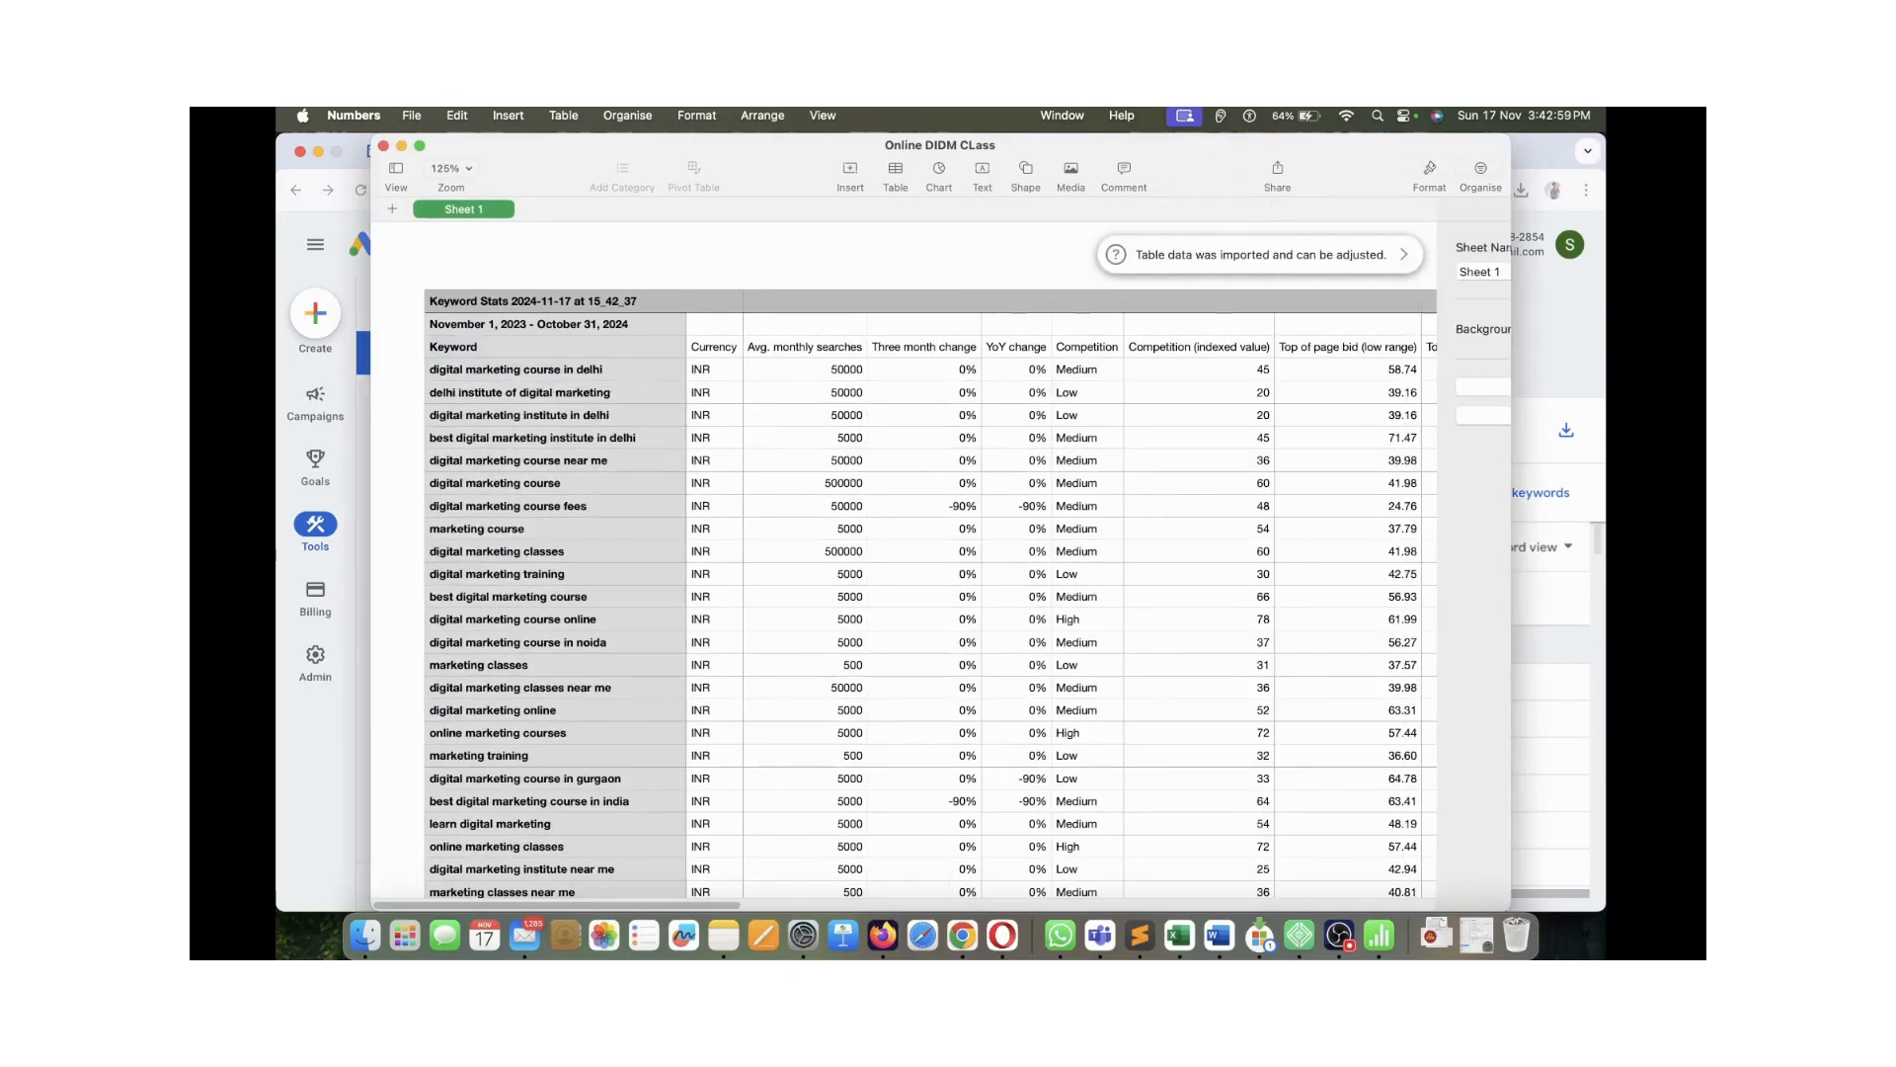
{"action": "scroll", "coordinate": [958, 553], "scroll_direction": "down", "scroll_amount": 5}
{"action": "scroll", "coordinate": [958, 558], "scroll_direction": "down", "scroll_amount": 10}
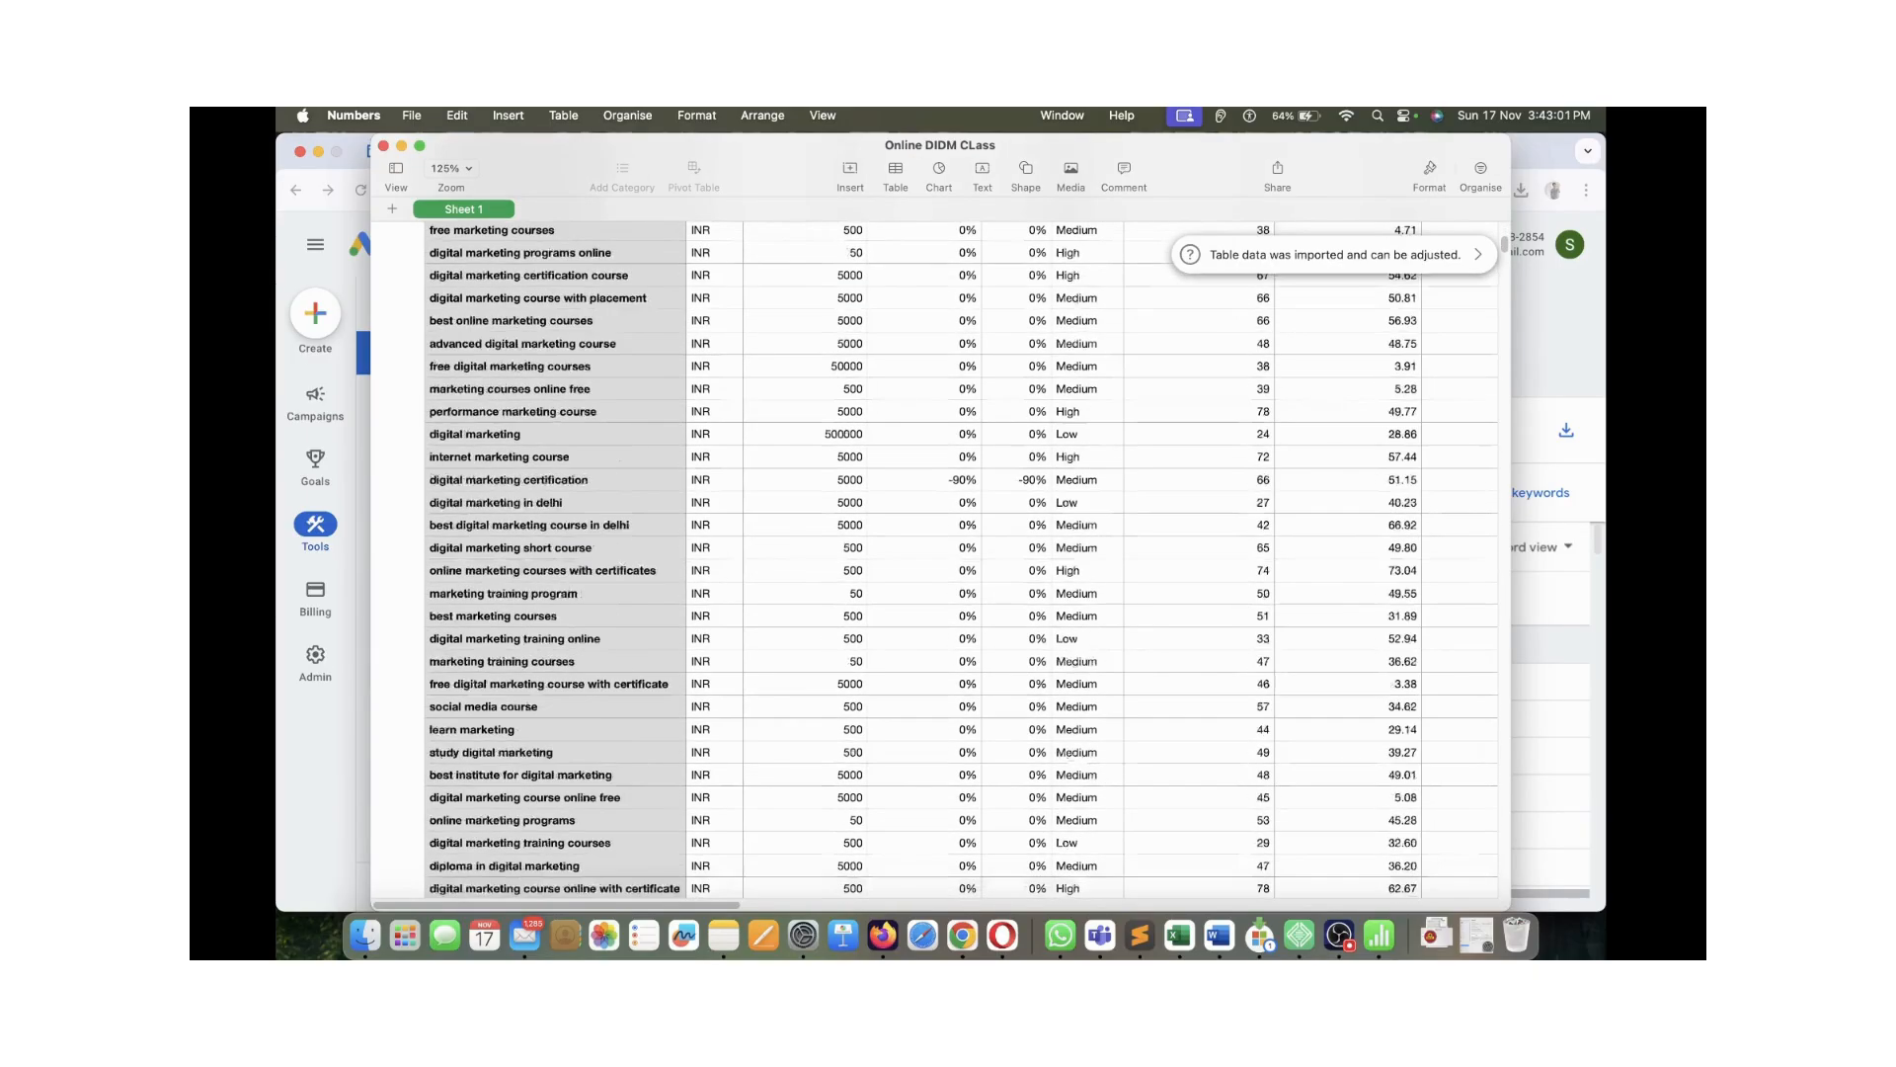
{"action": "scroll", "coordinate": [958, 558], "scroll_direction": "up", "scroll_amount": 20}
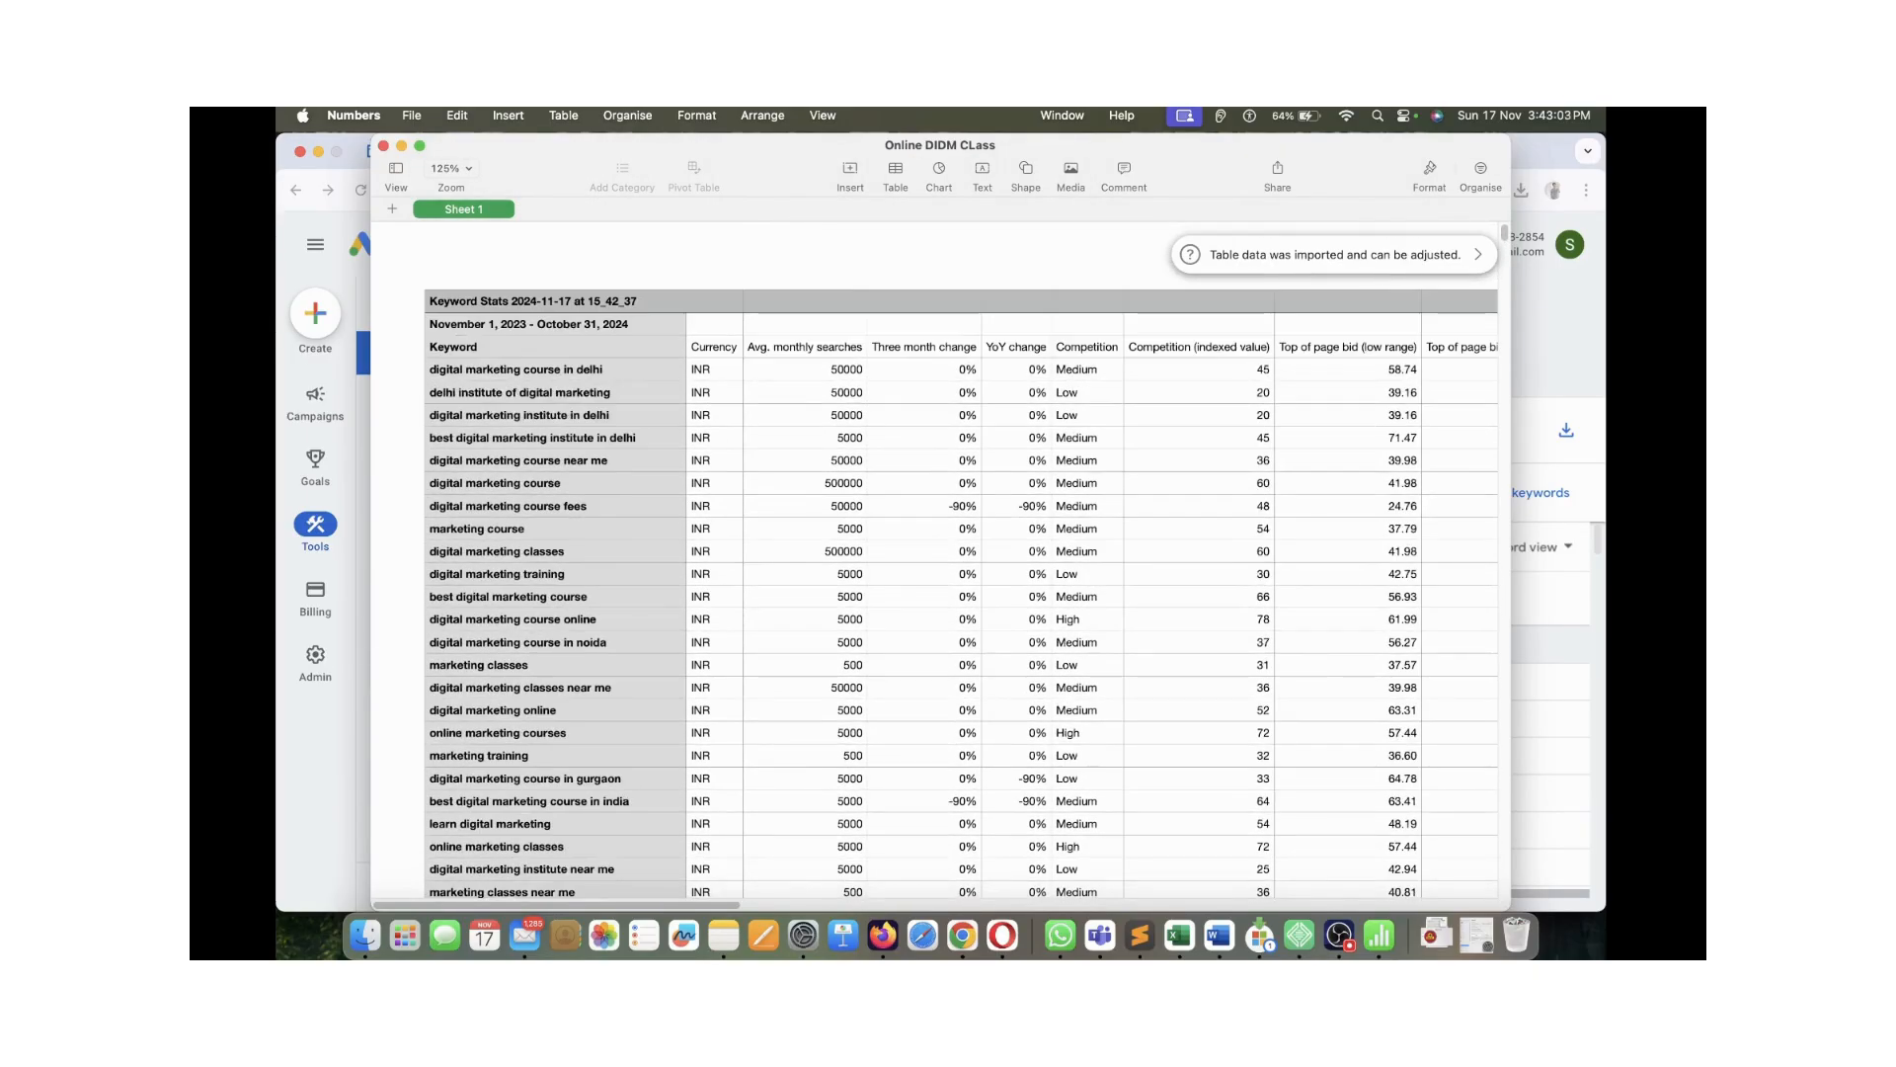
{"action": "left_click", "coordinate": [924, 505]}
{"action": "left_click", "coordinate": [714, 392]}
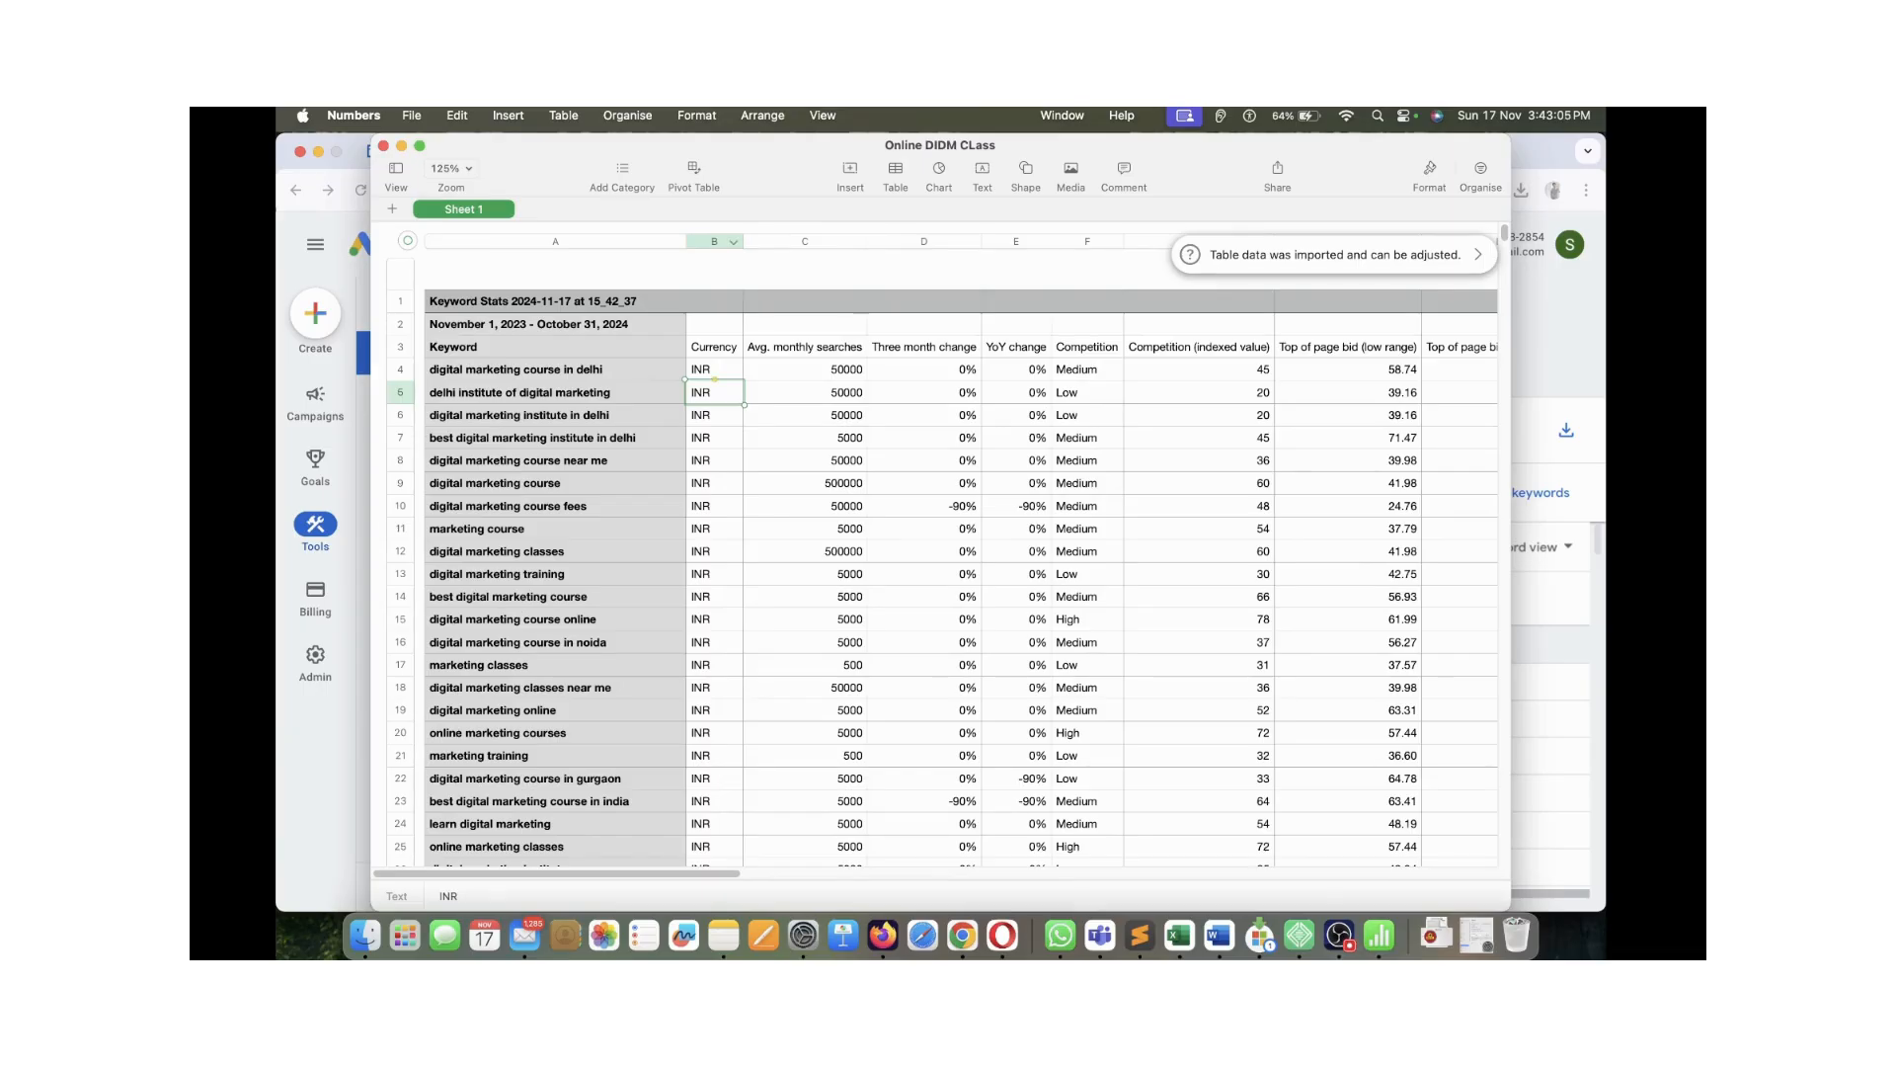
{"action": "left_click", "coordinate": [714, 241]}
{"action": "left_click", "coordinate": [715, 369]}
{"action": "left_click", "coordinate": [555, 347]}
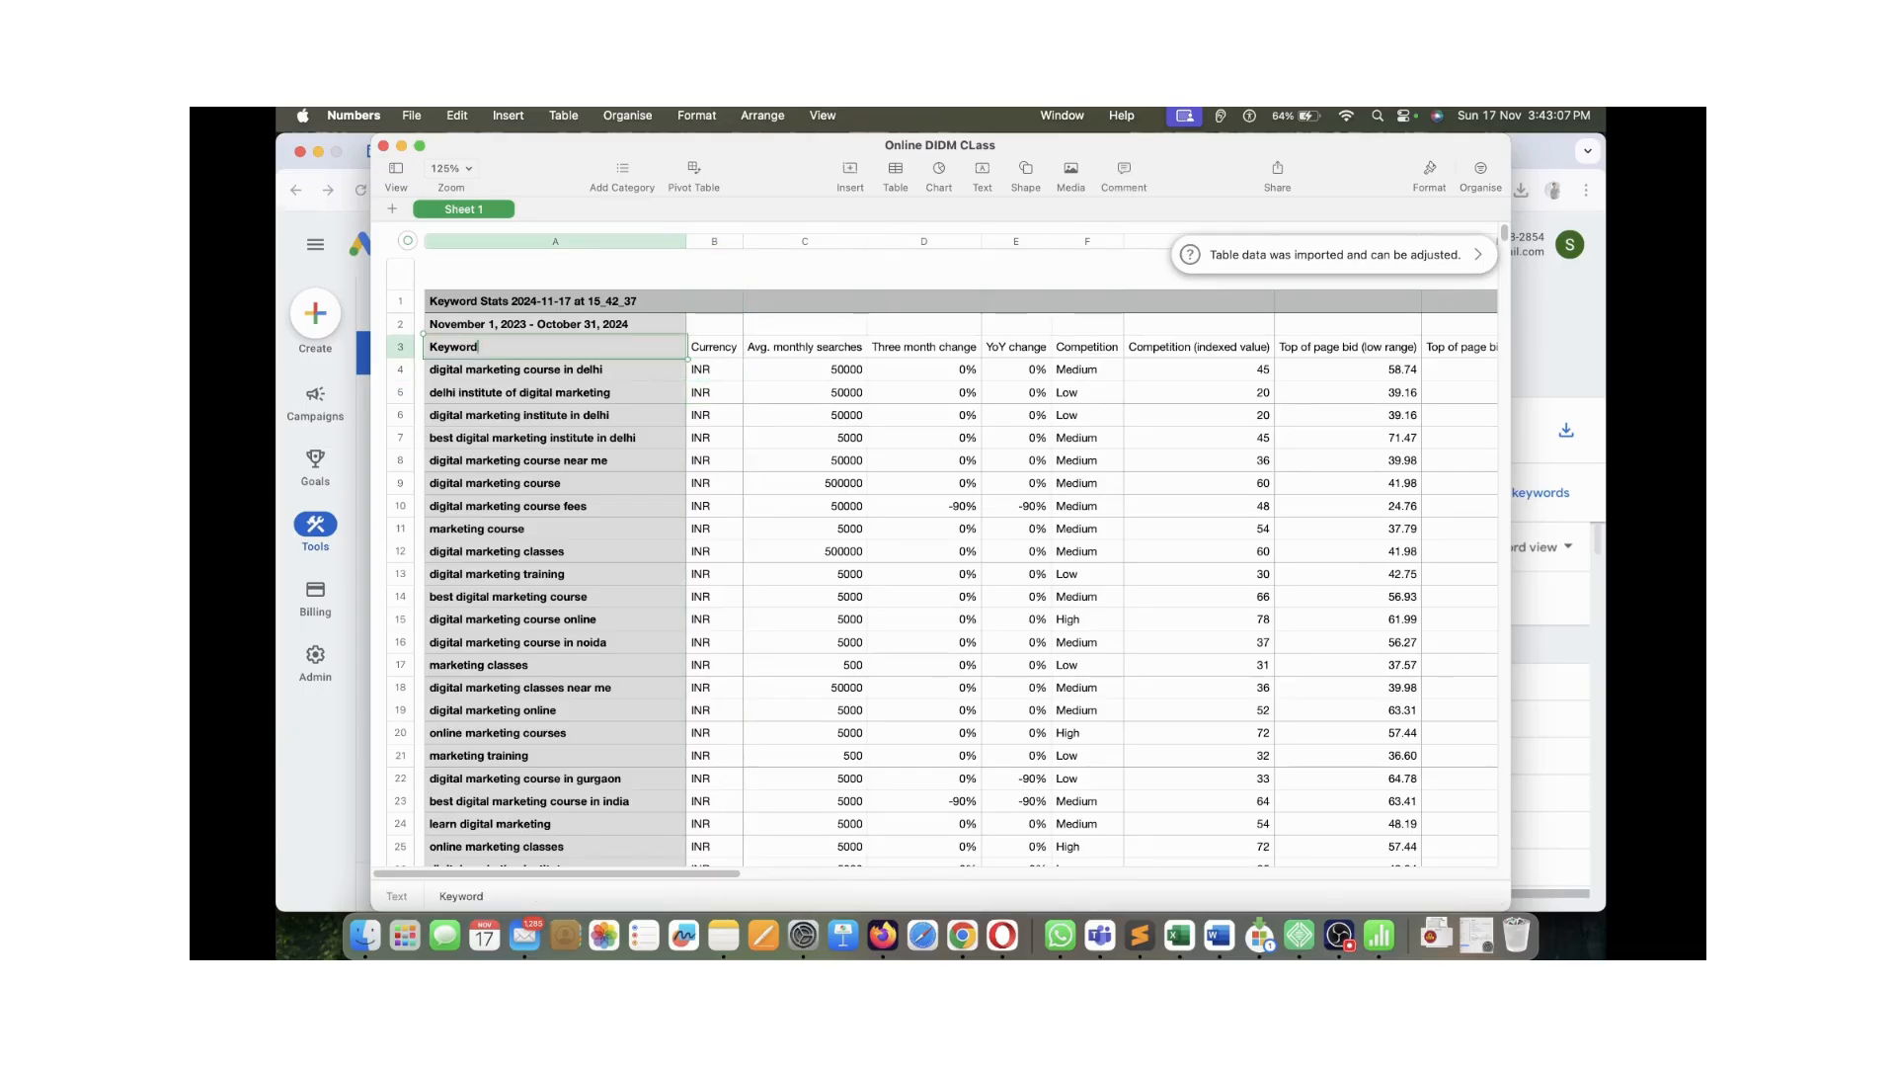
{"action": "left_click", "coordinate": [805, 437]}
{"action": "left_click", "coordinate": [714, 347]}
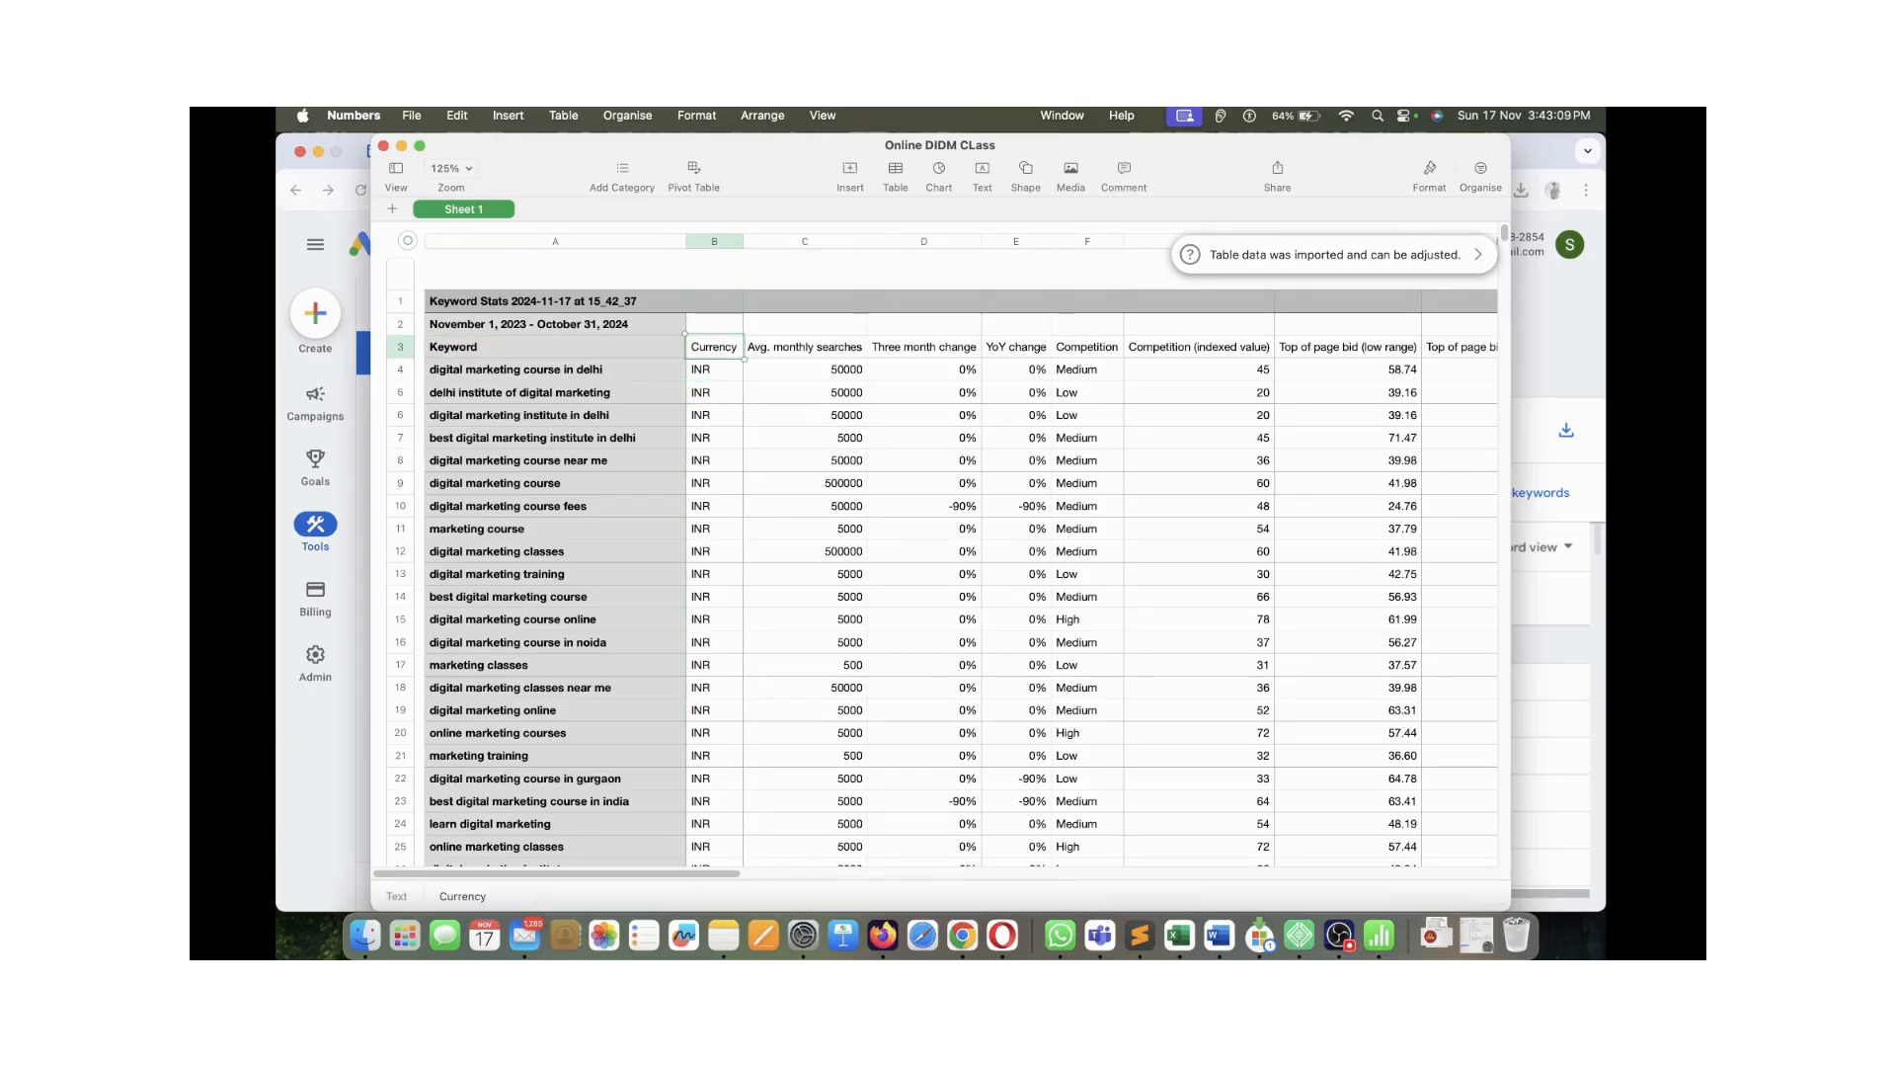
{"action": "left_click", "coordinate": [800, 347]}
{"action": "scroll", "coordinate": [800, 347], "scroll_direction": "up", "scroll_amount": 2}
{"action": "scroll", "coordinate": [807, 345], "scroll_direction": "up", "scroll_amount": 4}
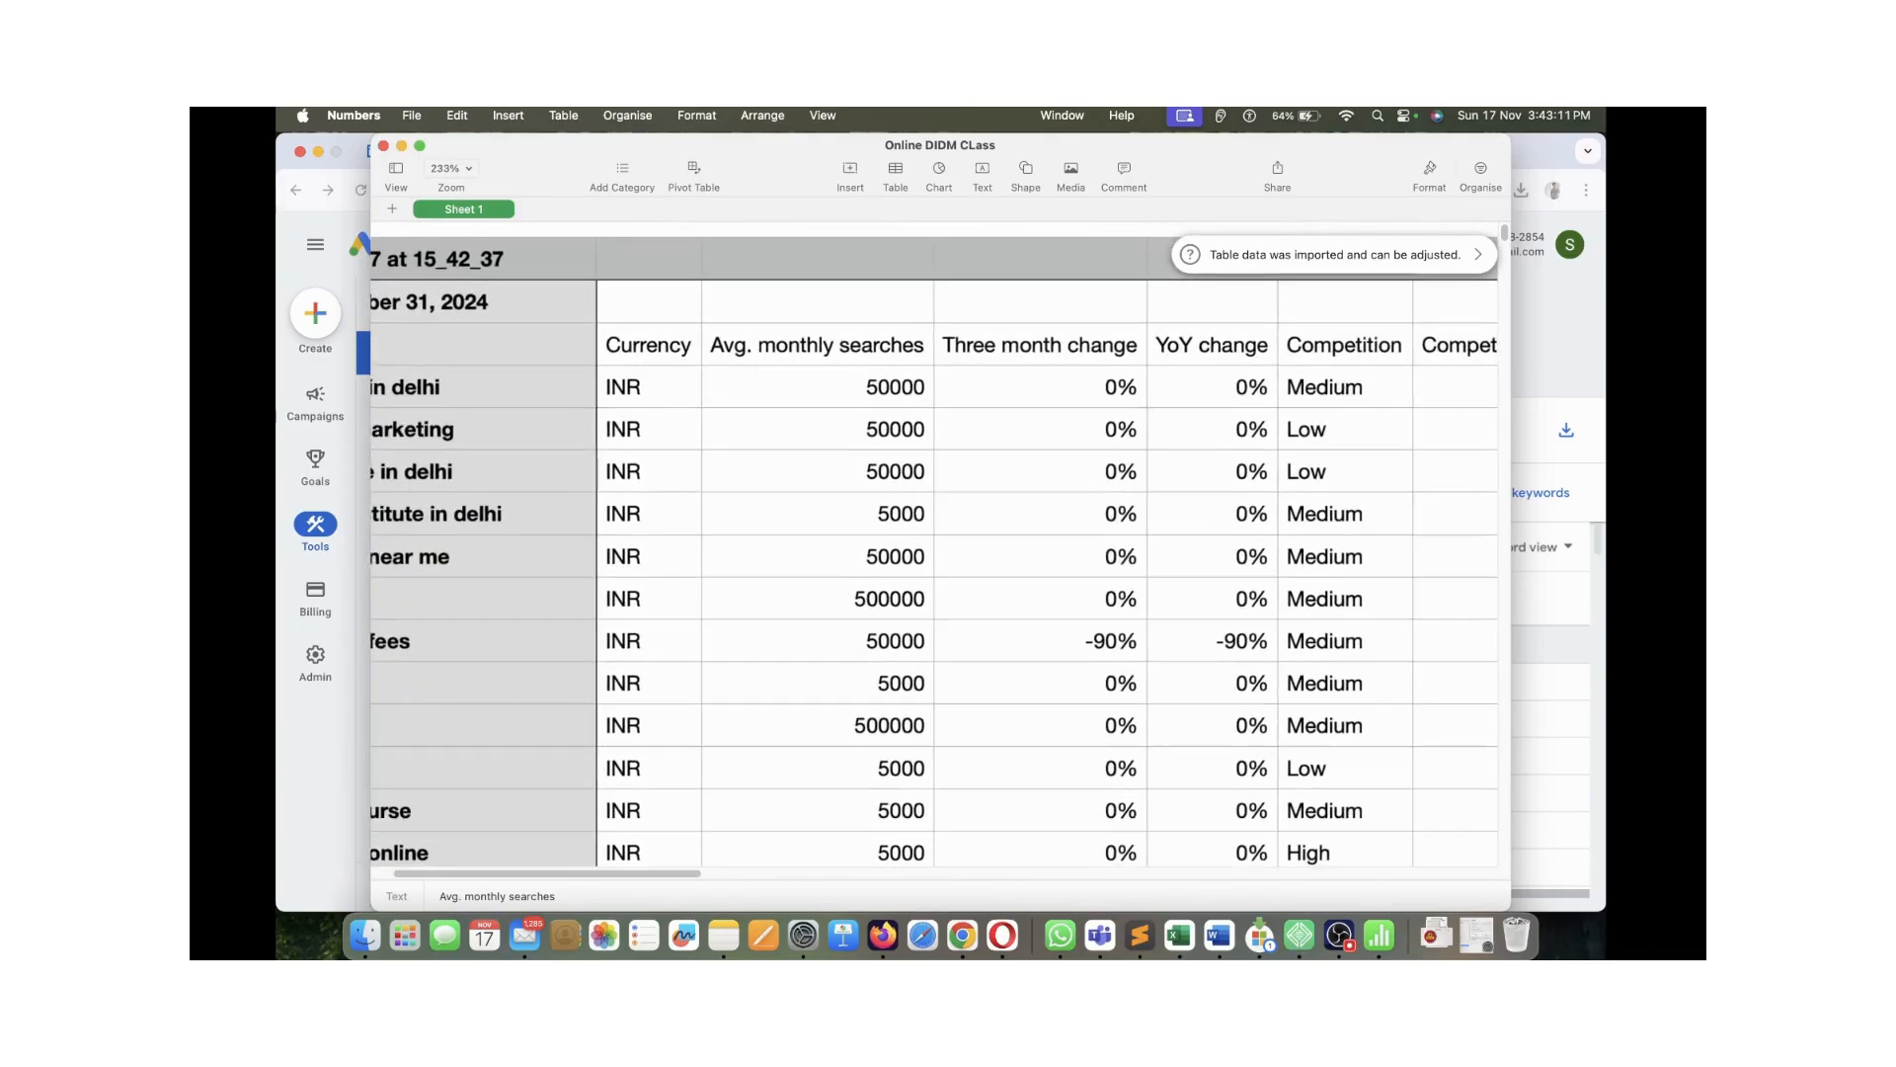
{"action": "left_click", "coordinate": [812, 429]}
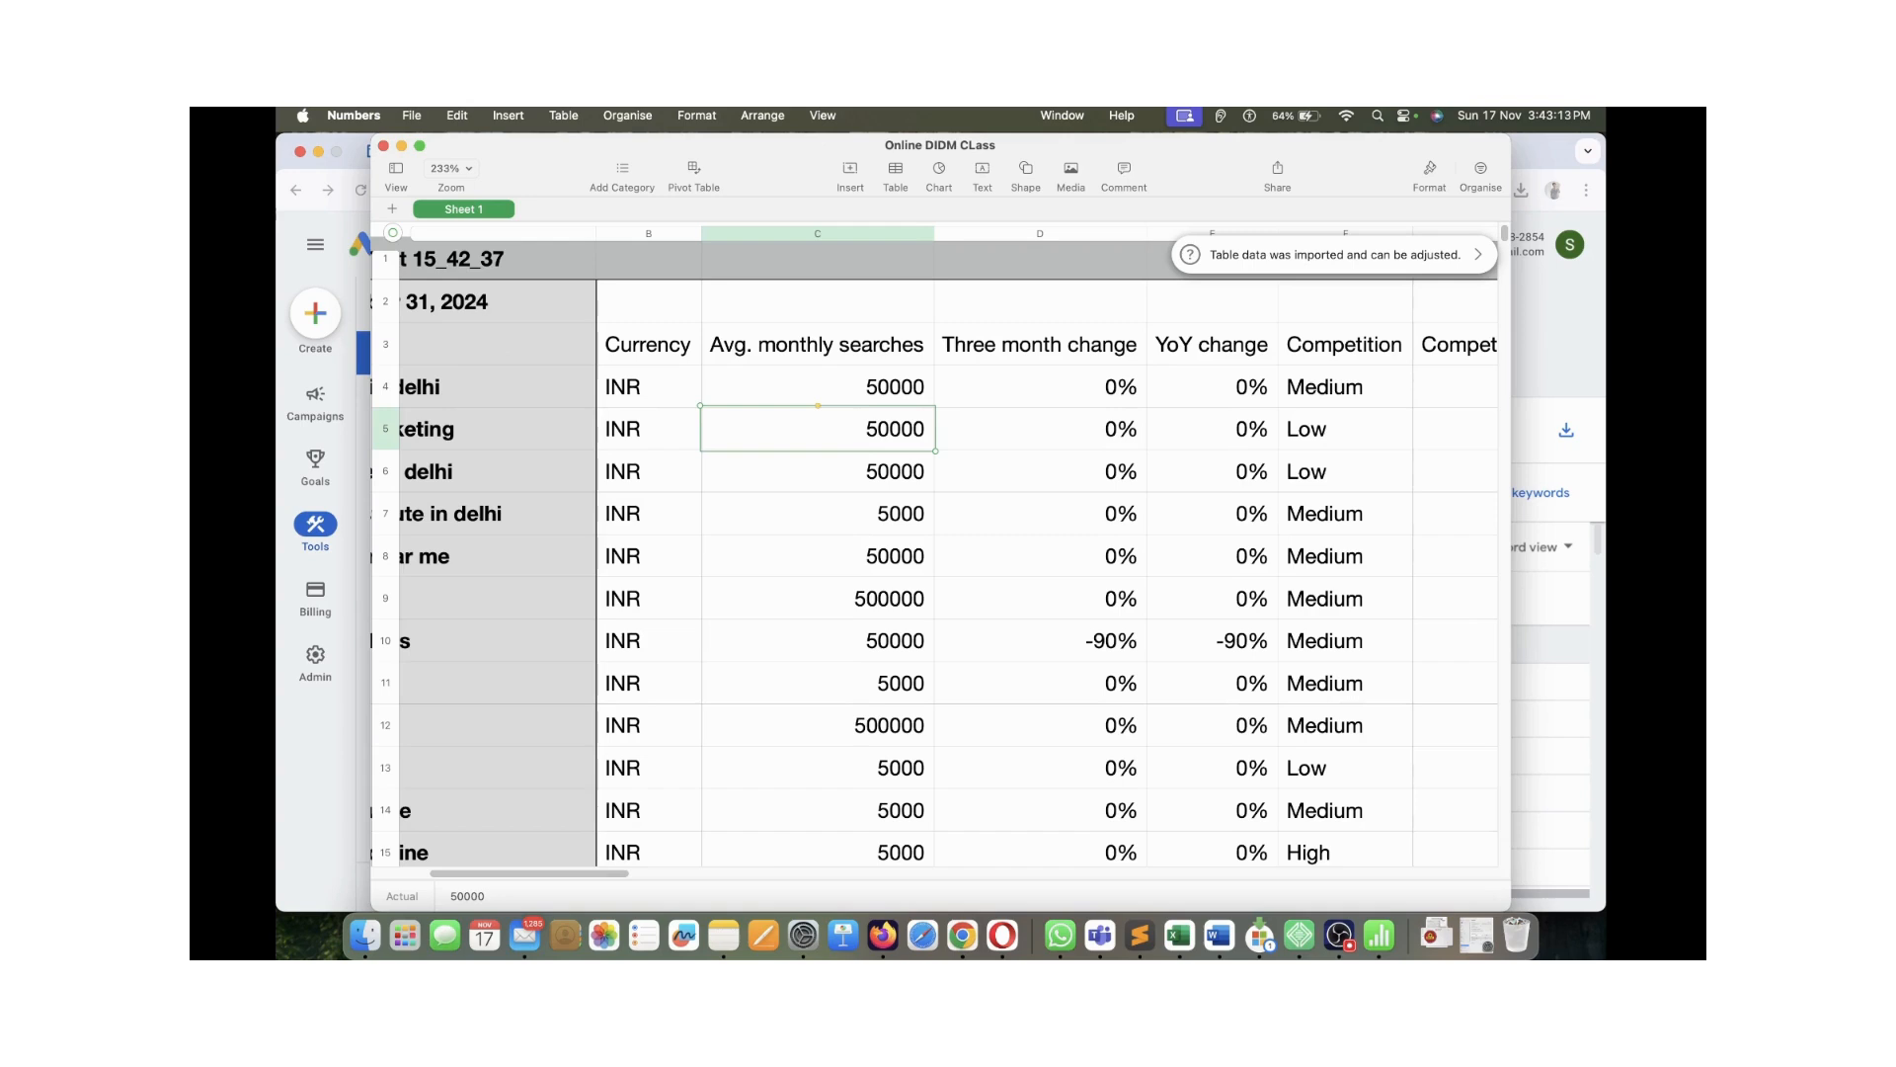
{"action": "scroll", "coordinate": [812, 429], "scroll_direction": "right", "scroll_amount": 4}
{"action": "left_click", "coordinate": [842, 351]}
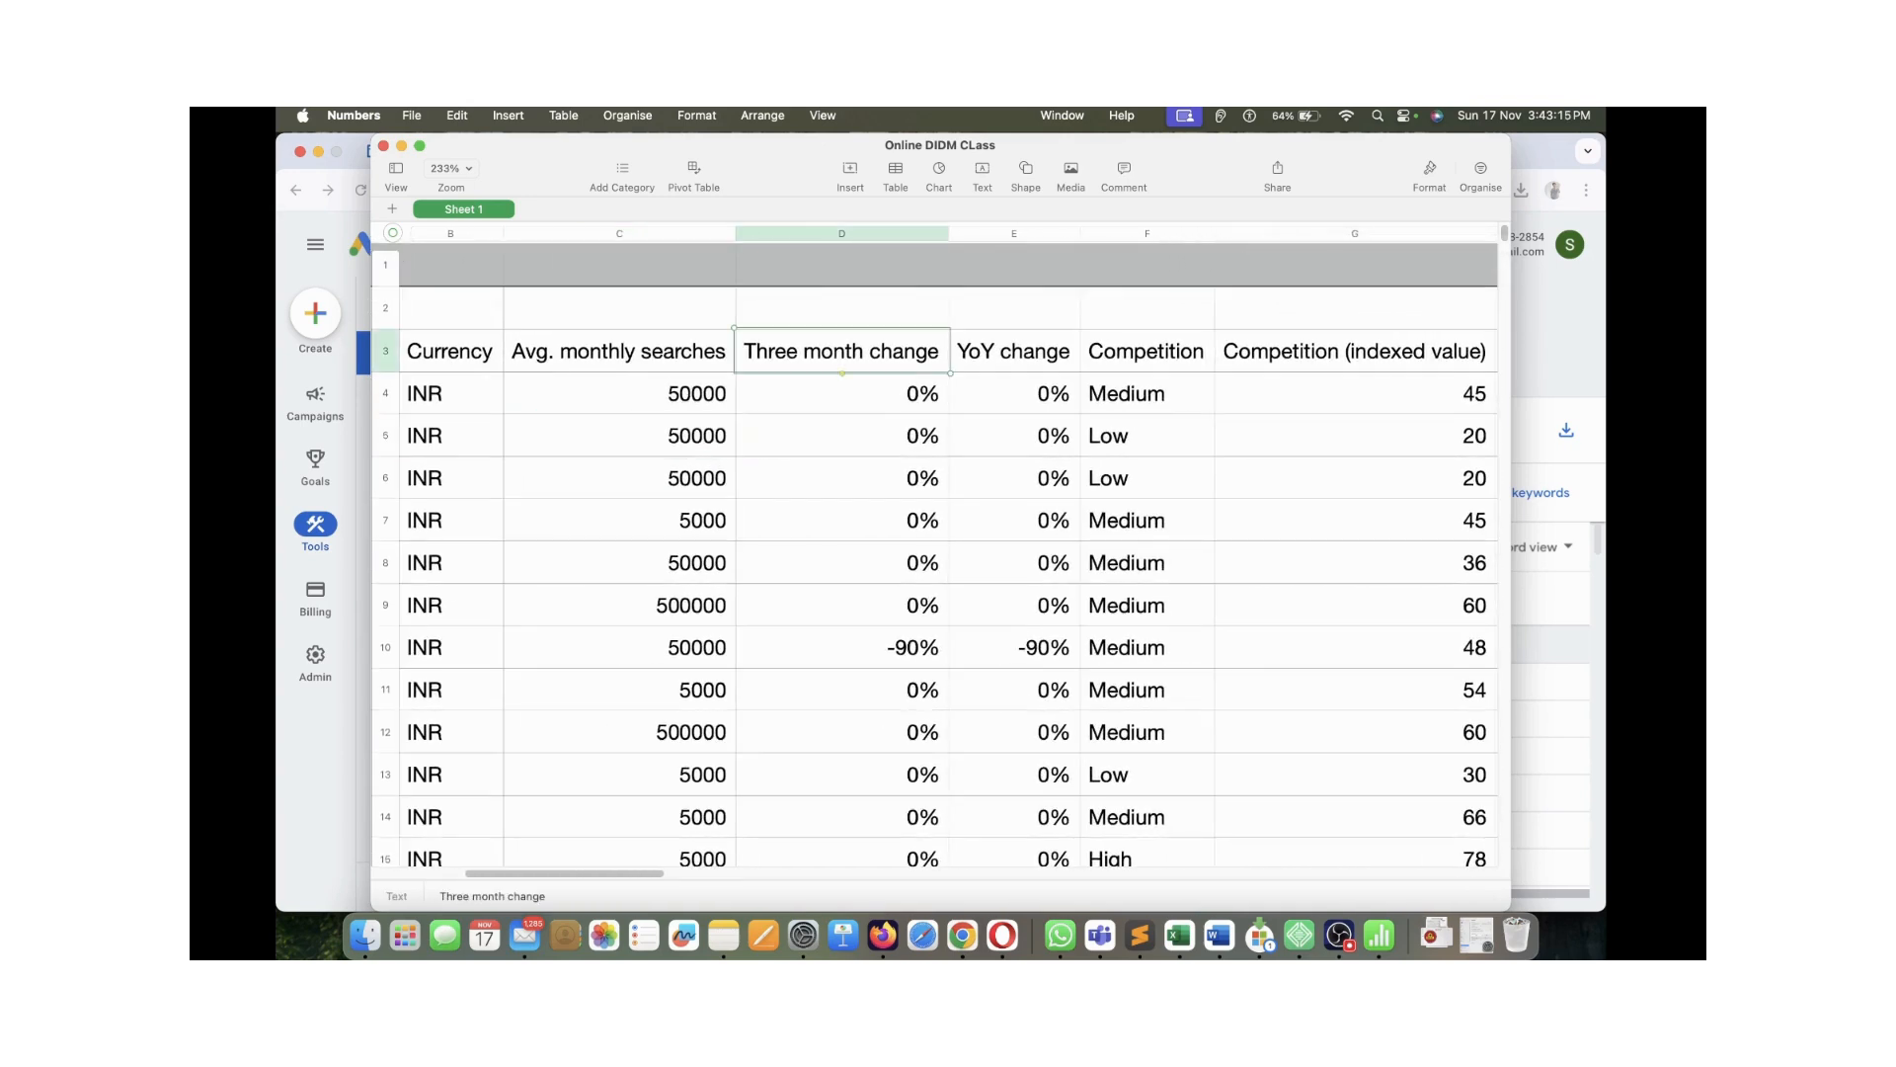
{"action": "left_click", "coordinate": [839, 266]}
{"action": "left_click", "coordinate": [838, 234]}
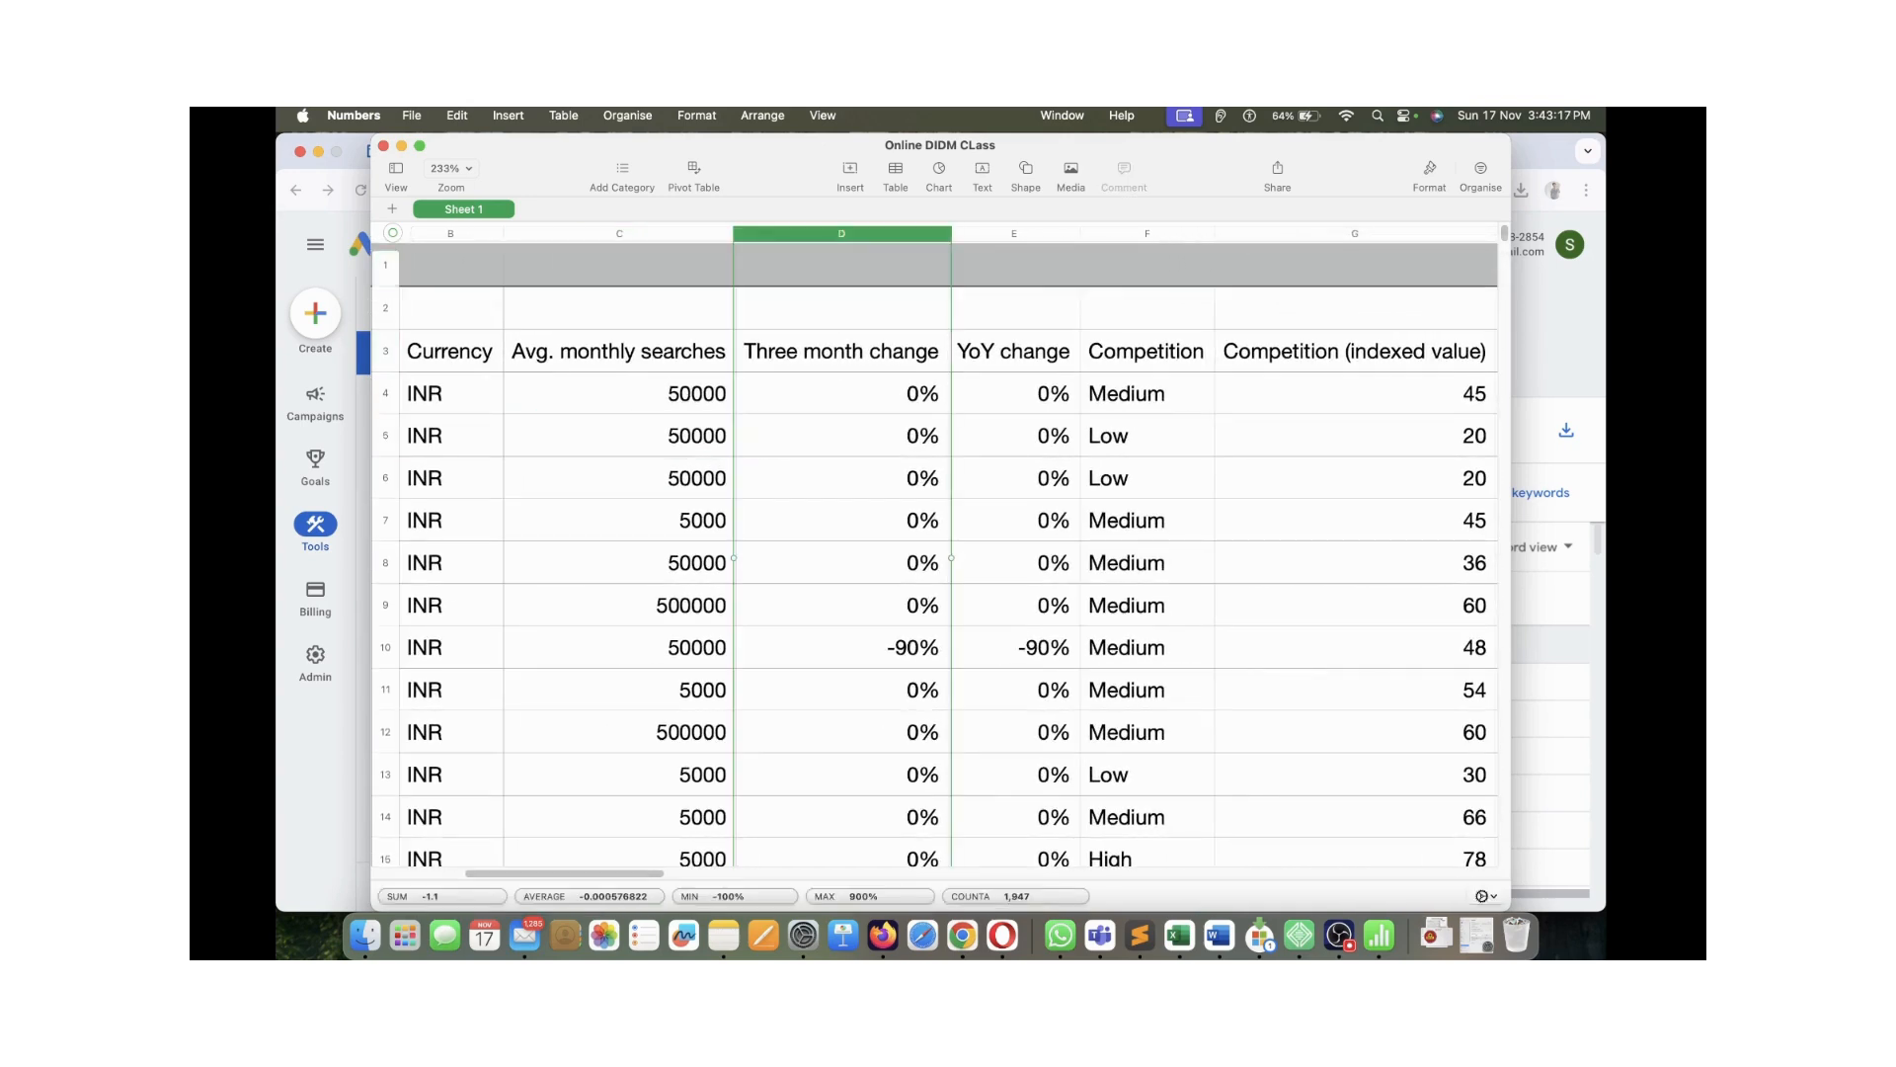
{"action": "right_click", "coordinate": [838, 224]}
{"action": "left_click", "coordinate": [1014, 352]}
{"action": "left_click", "coordinate": [1015, 352]}
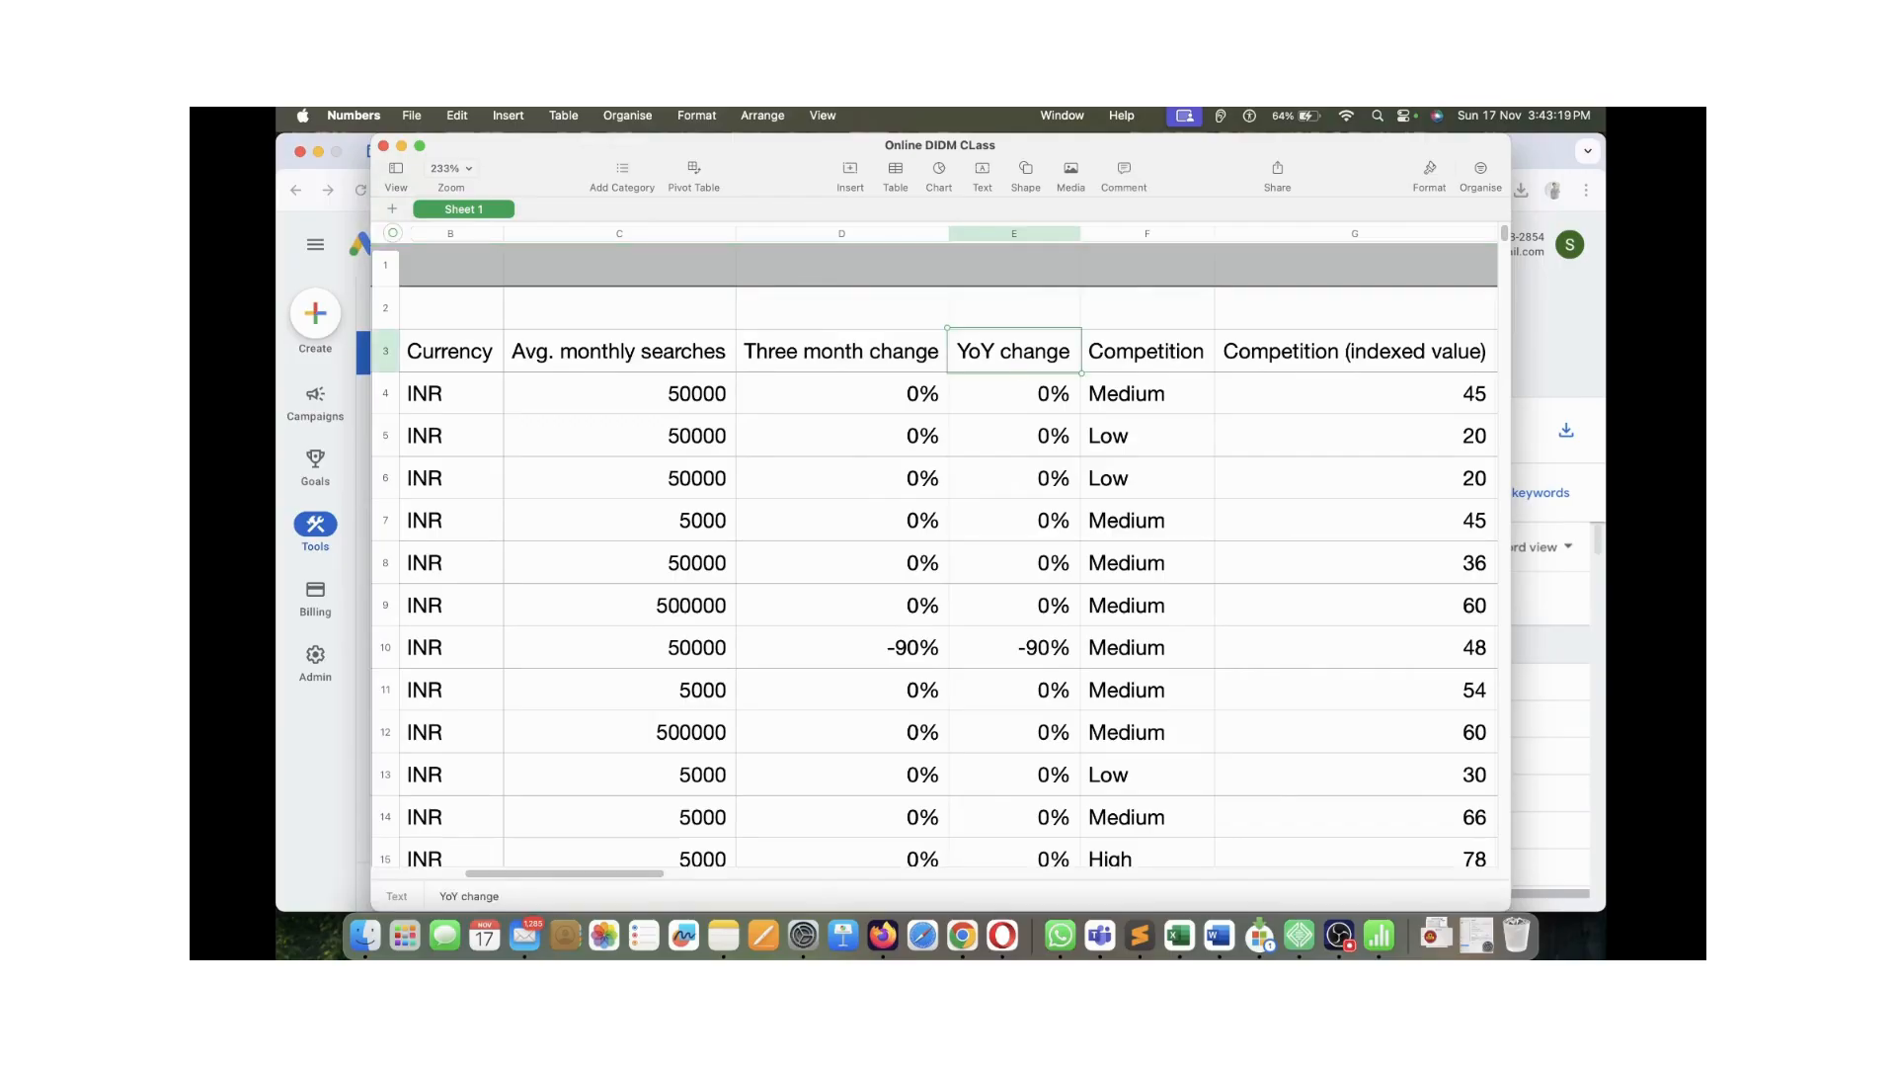
{"action": "scroll", "coordinate": [1015, 351], "scroll_direction": "right", "scroll_amount": 3}
{"action": "left_click", "coordinate": [1016, 356]}
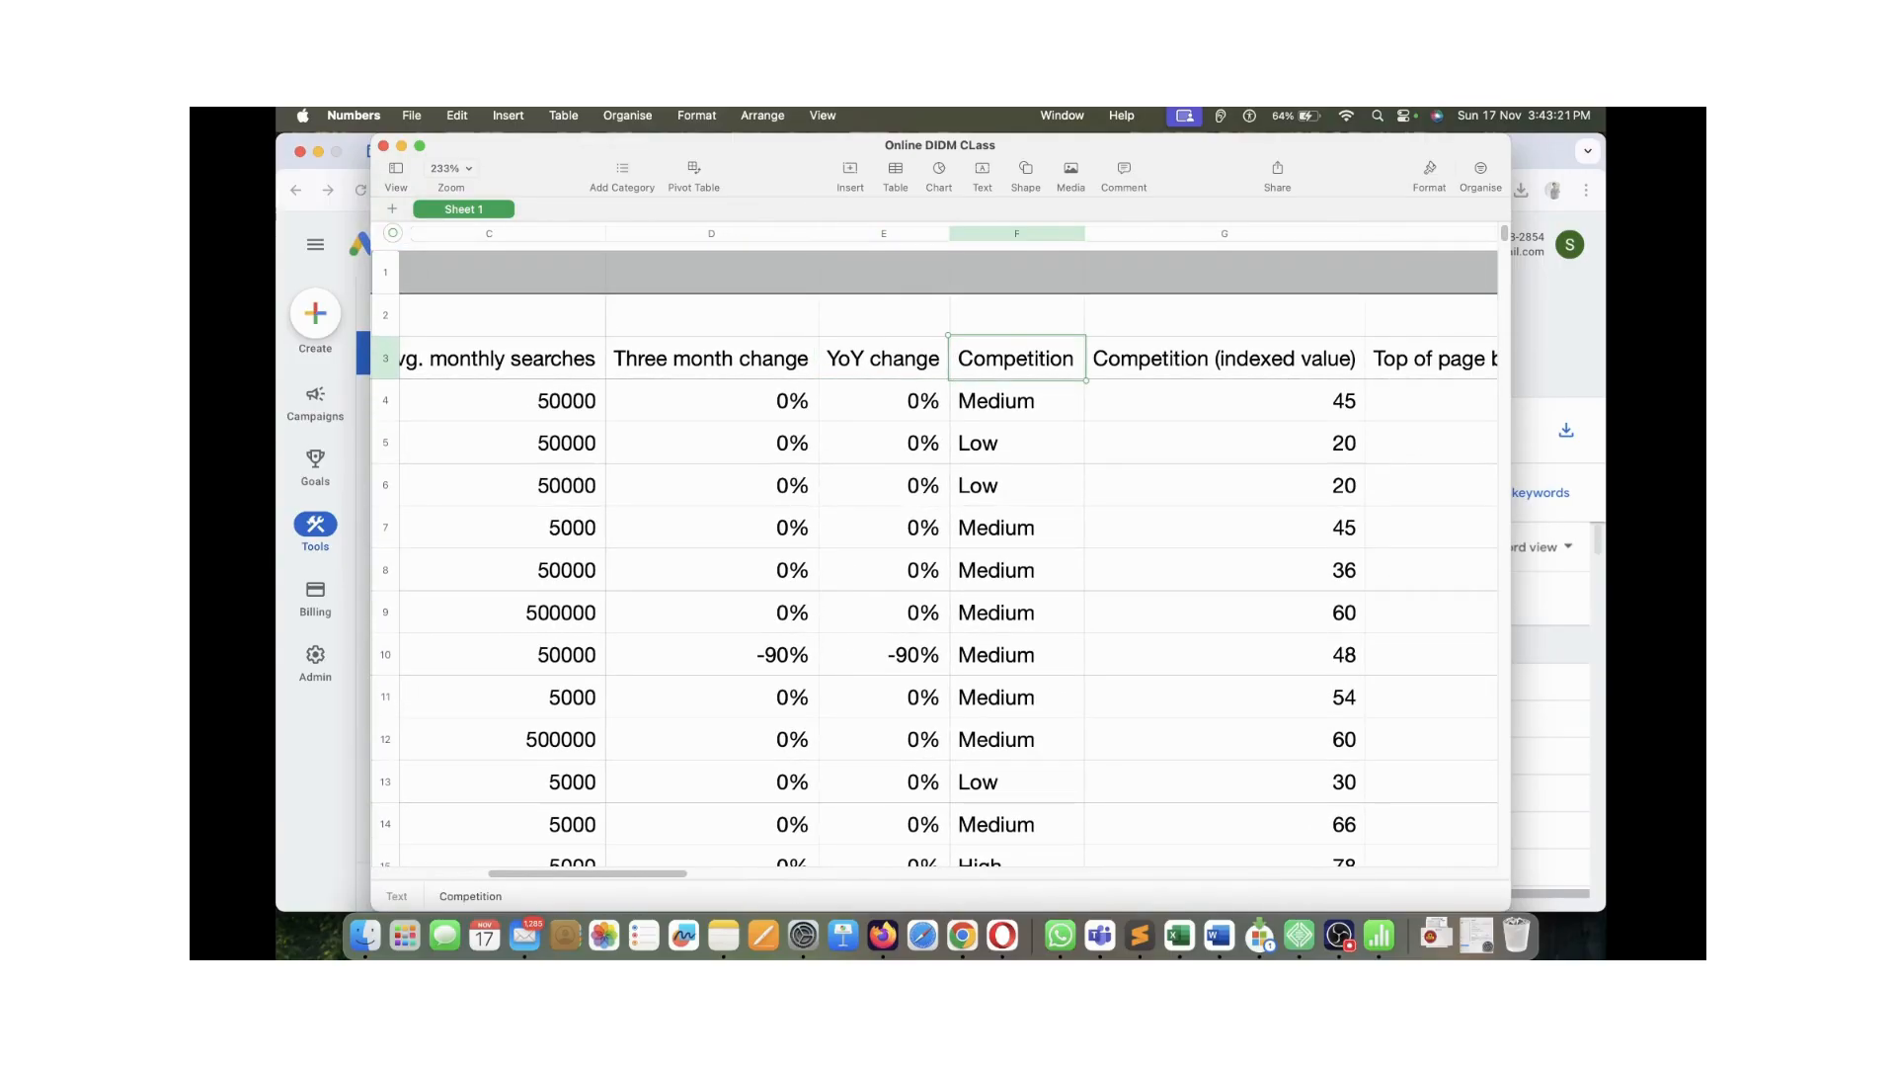
{"action": "scroll", "coordinate": [949, 553], "scroll_direction": "right", "scroll_amount": 3}
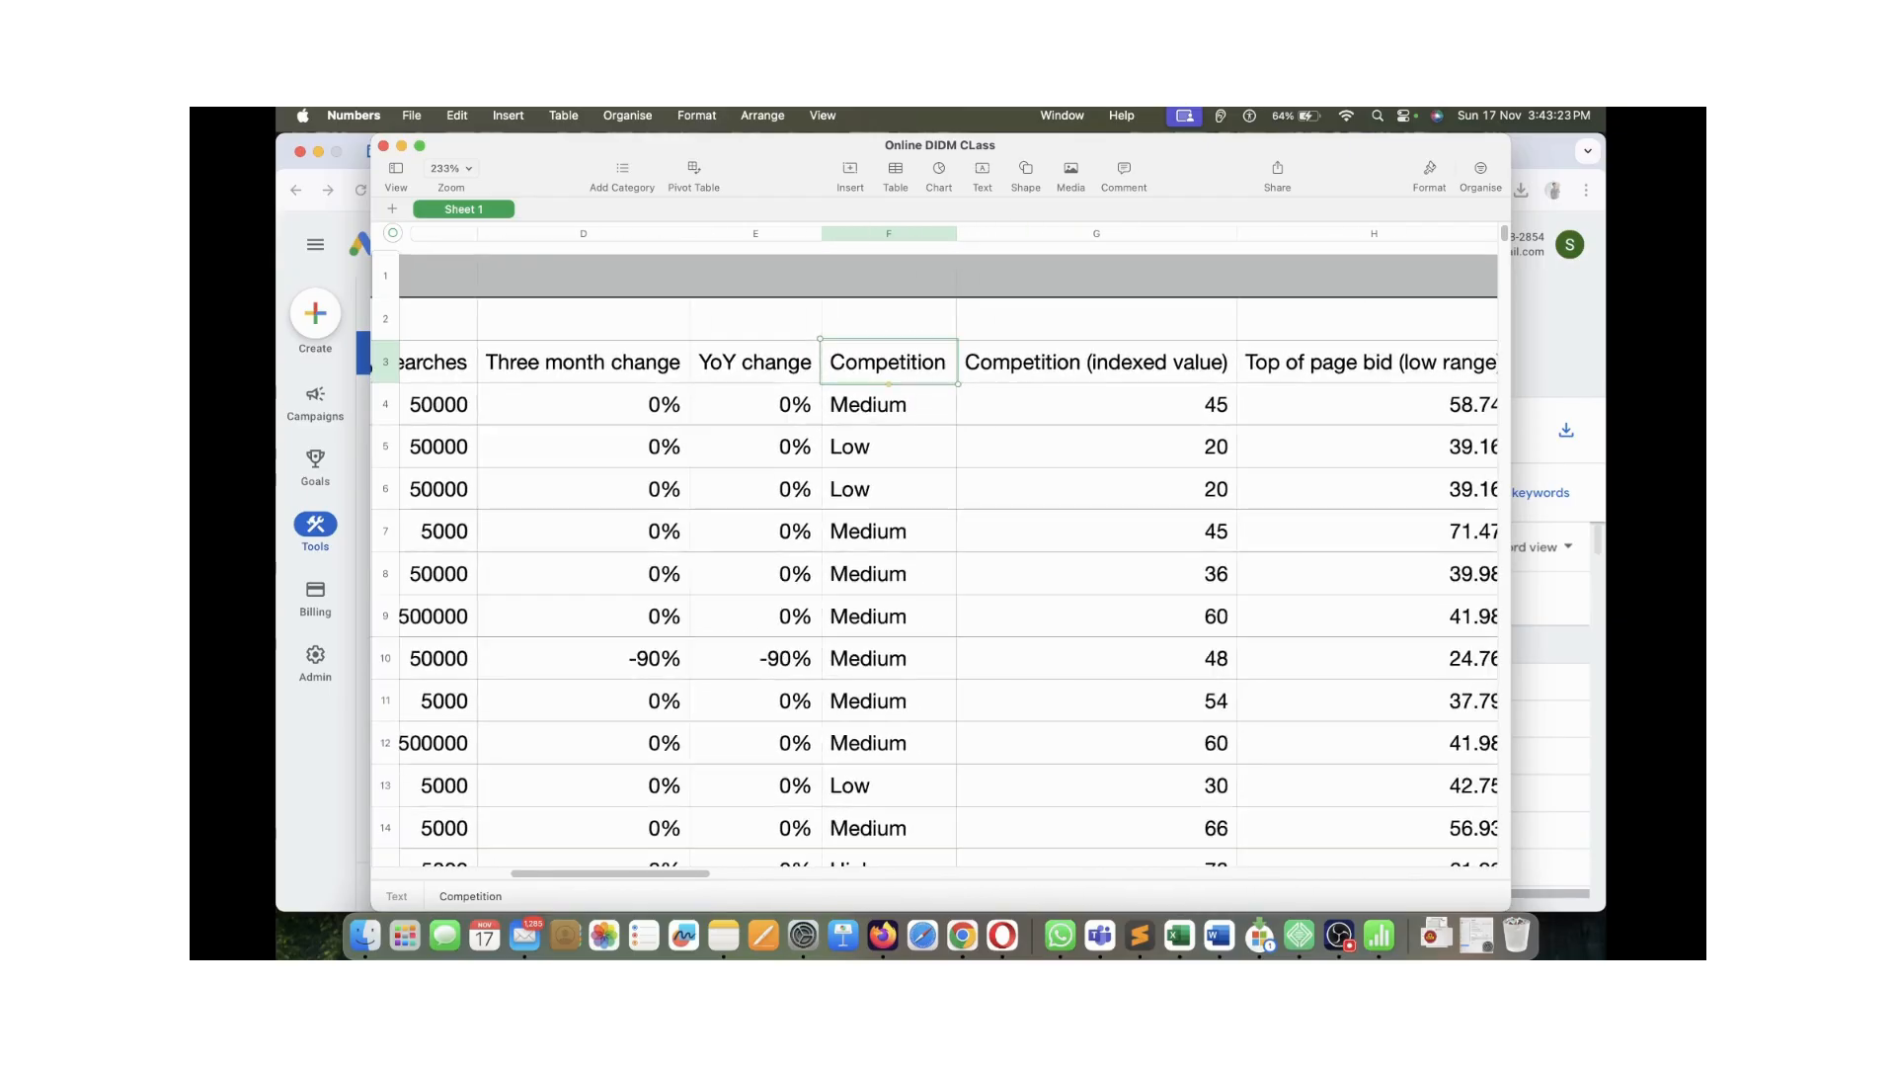
{"action": "scroll", "coordinate": [948, 553], "scroll_direction": "right", "scroll_amount": 8}
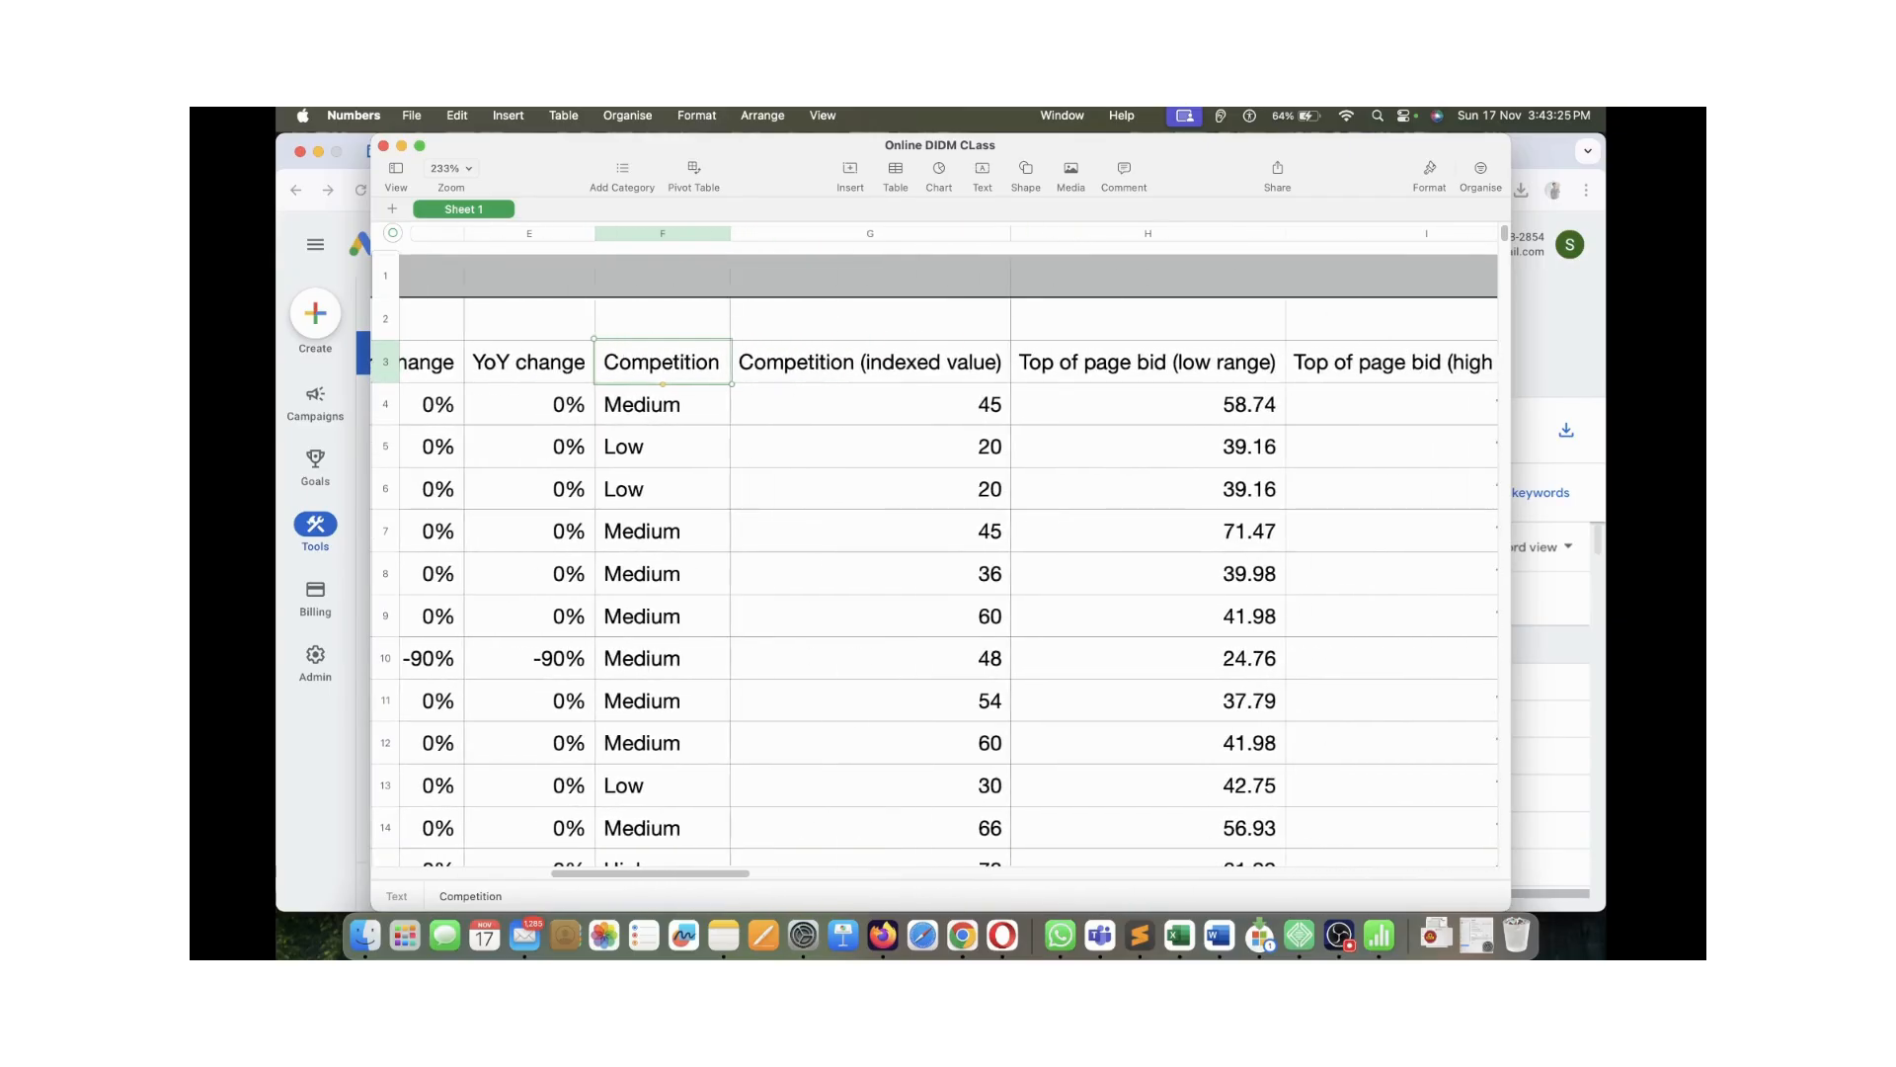
{"action": "scroll", "coordinate": [946, 551], "scroll_direction": "right", "scroll_amount": 3}
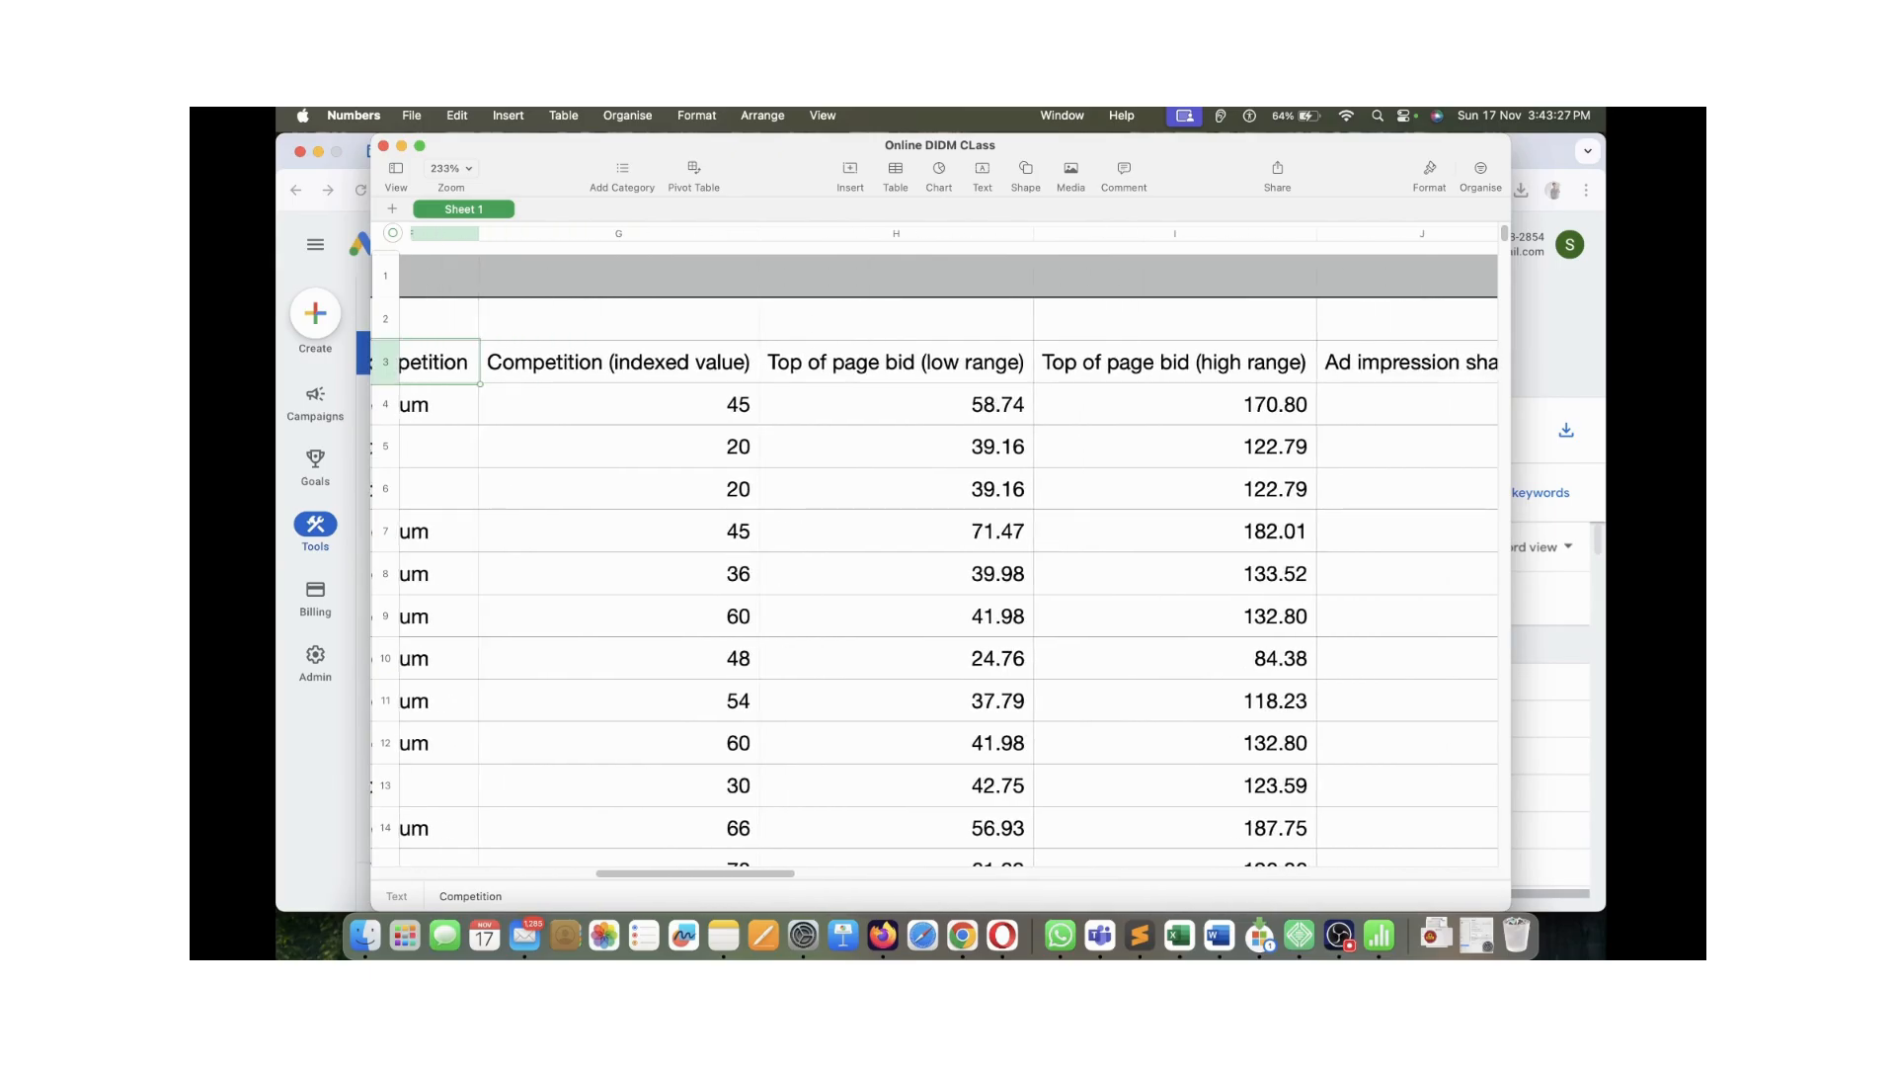
{"action": "left_click", "coordinate": [896, 362]}
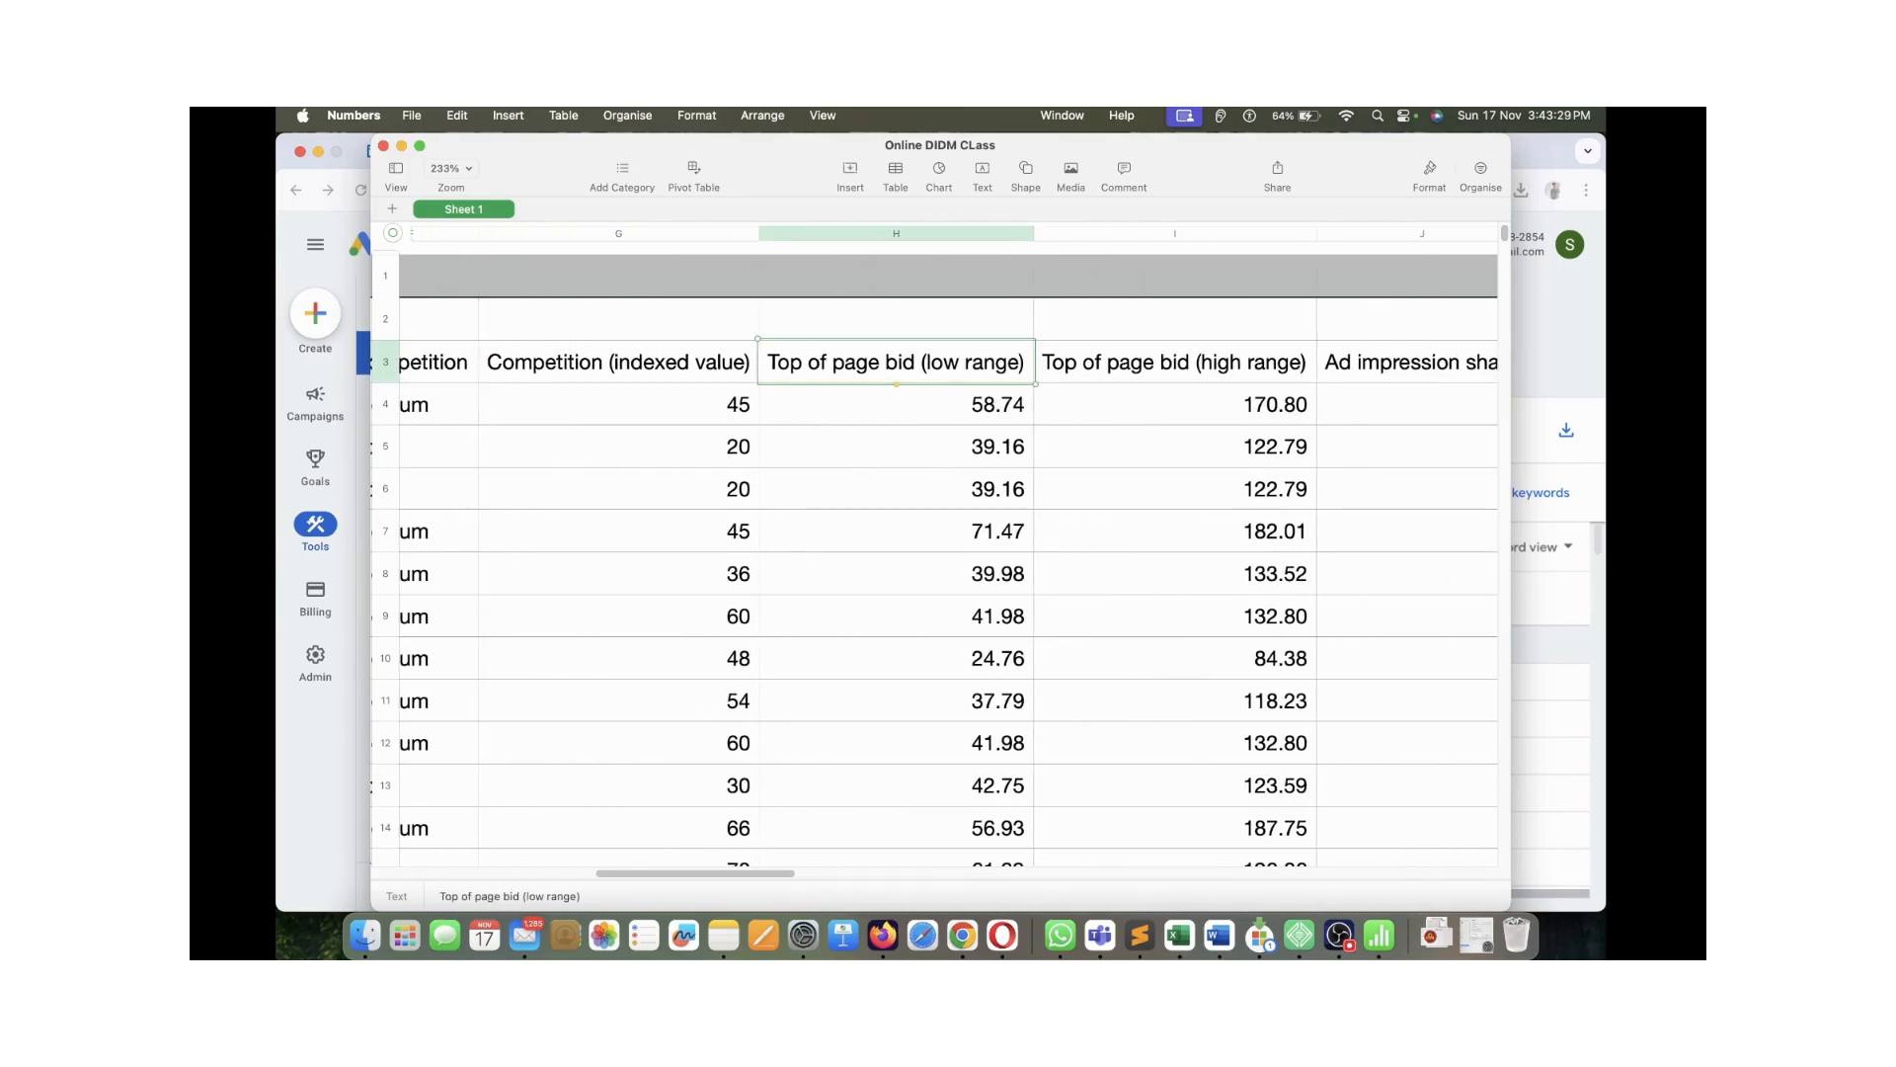
{"action": "left_click", "coordinate": [918, 404]}
{"action": "left_click", "coordinate": [1176, 404]}
{"action": "left_click_drag", "start_coordinate": [919, 404], "coordinate": [1175, 785]}
{"action": "left_click", "coordinate": [1175, 658]}
{"action": "left_click", "coordinate": [896, 404]}
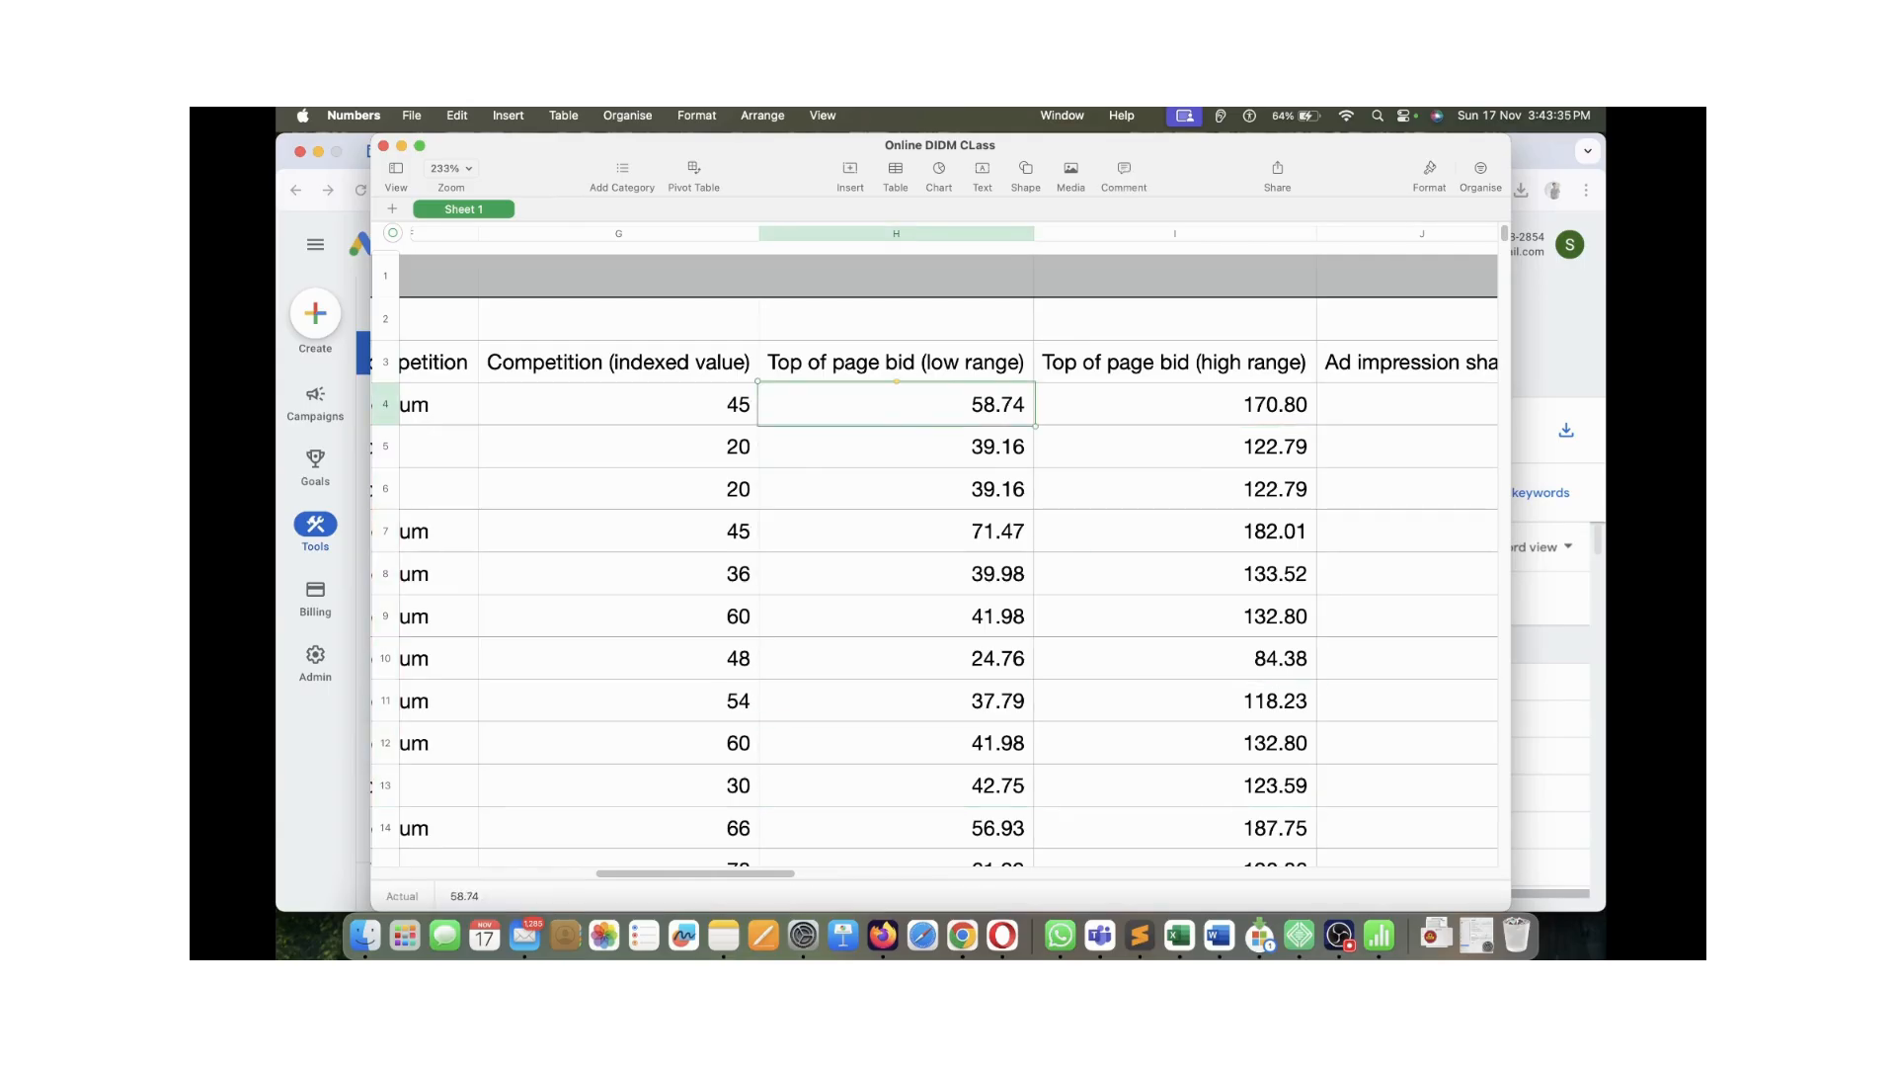
{"action": "scroll", "coordinate": [934, 553], "scroll_direction": "right", "scroll_amount": 2}
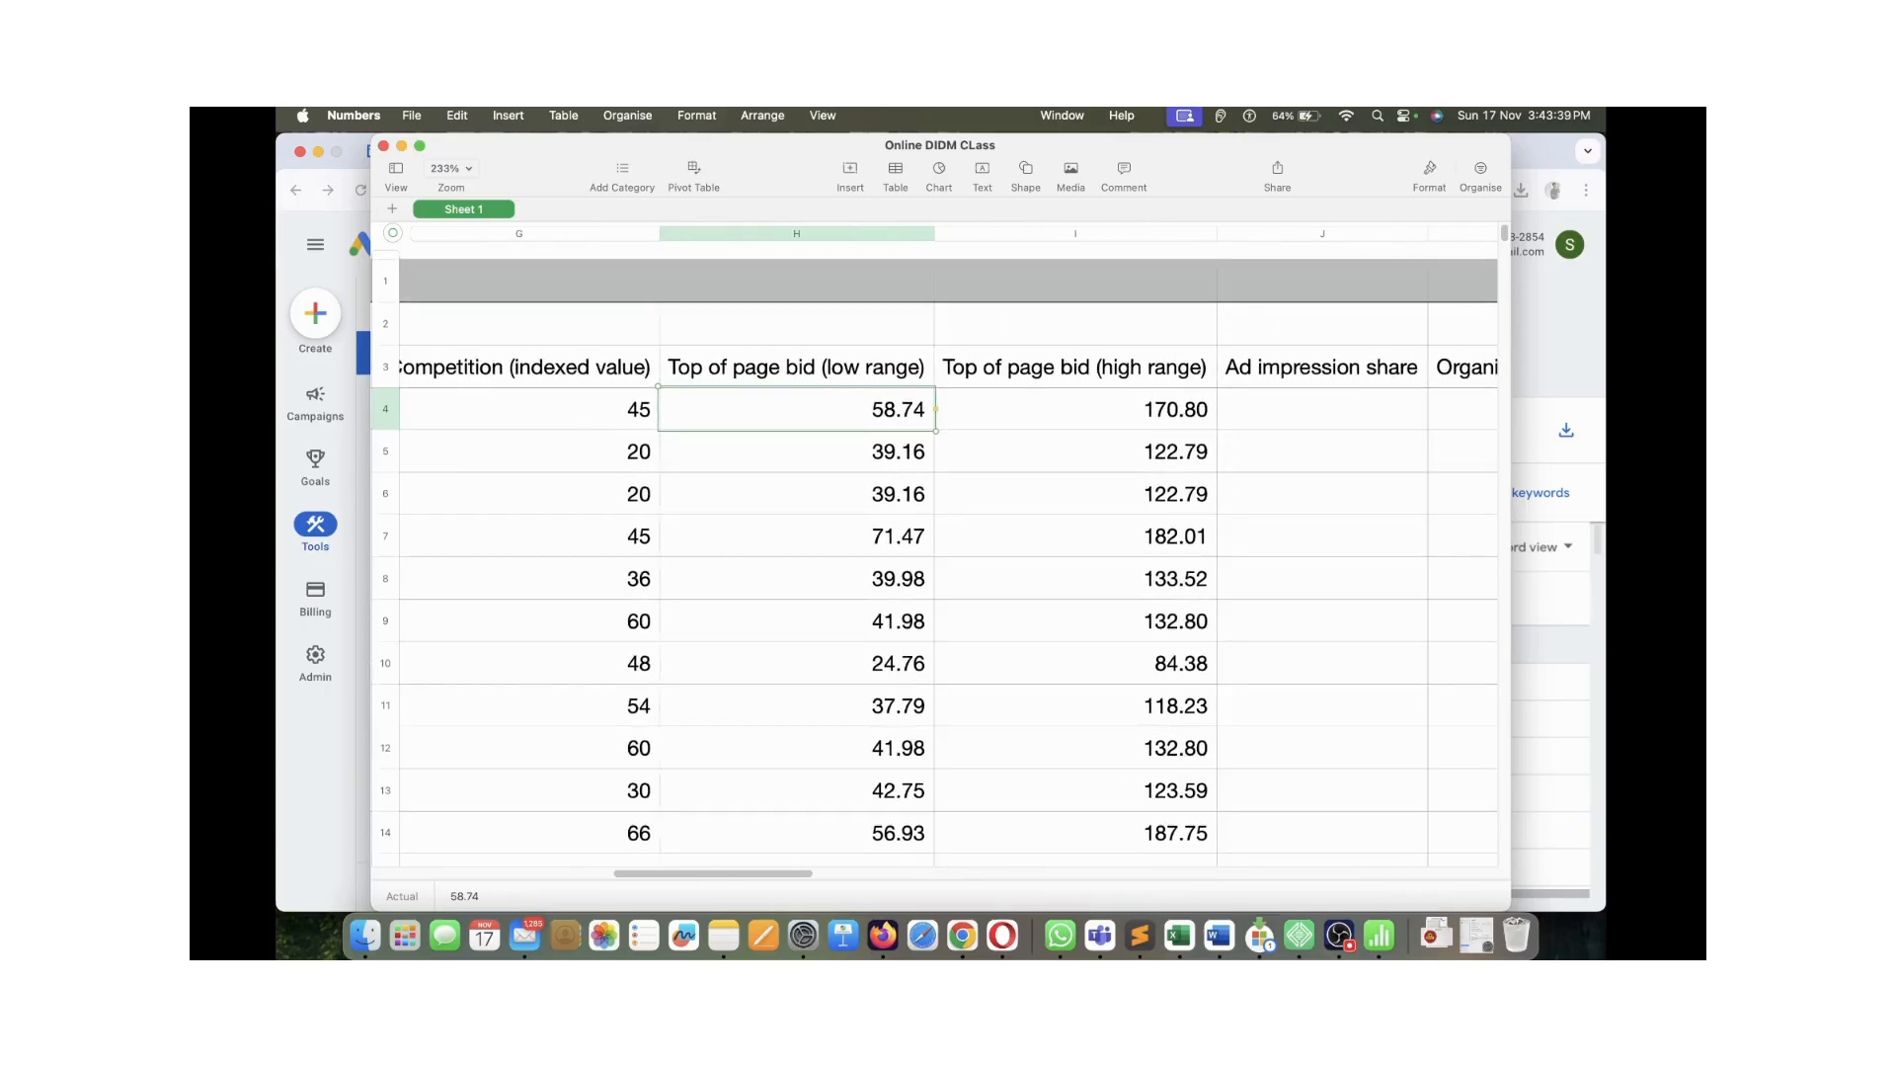
{"action": "scroll", "coordinate": [934, 553], "scroll_direction": "right", "scroll_amount": 8}
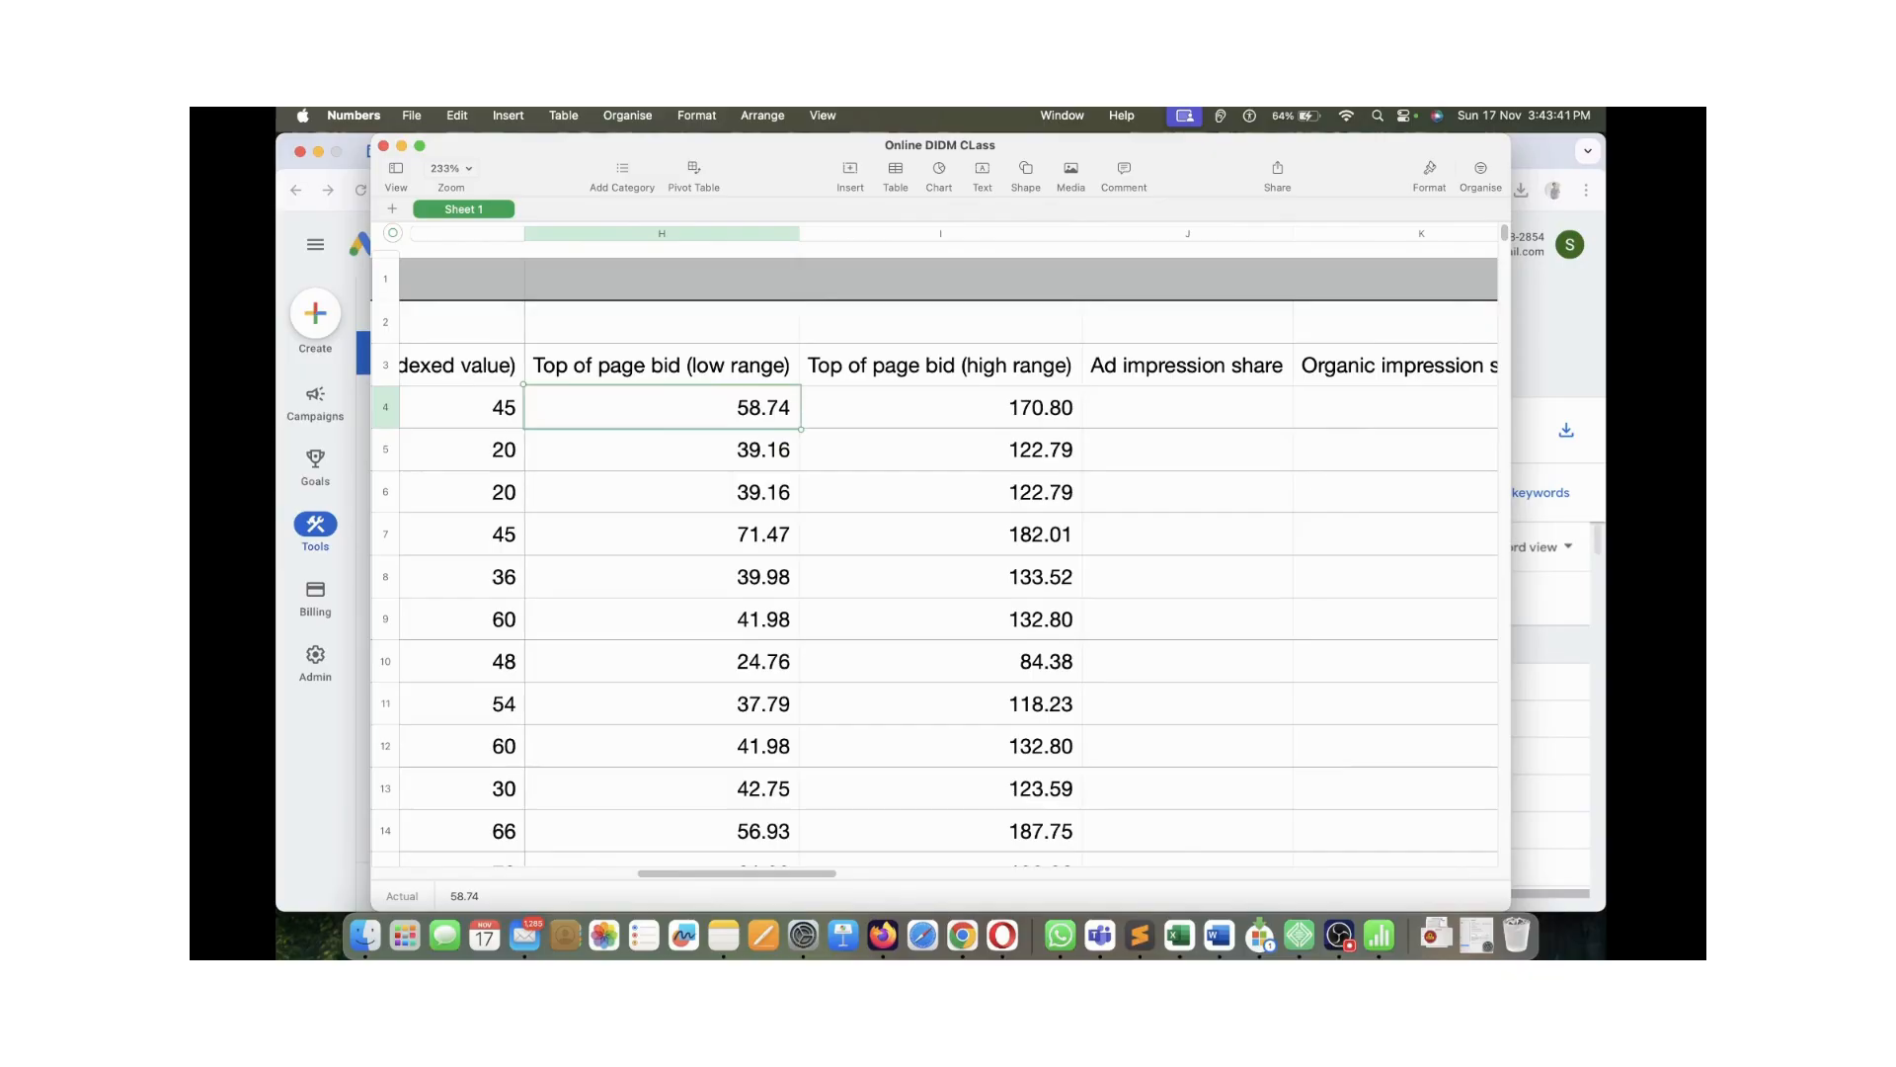
{"action": "scroll", "coordinate": [934, 553], "scroll_direction": "right", "scroll_amount": 15}
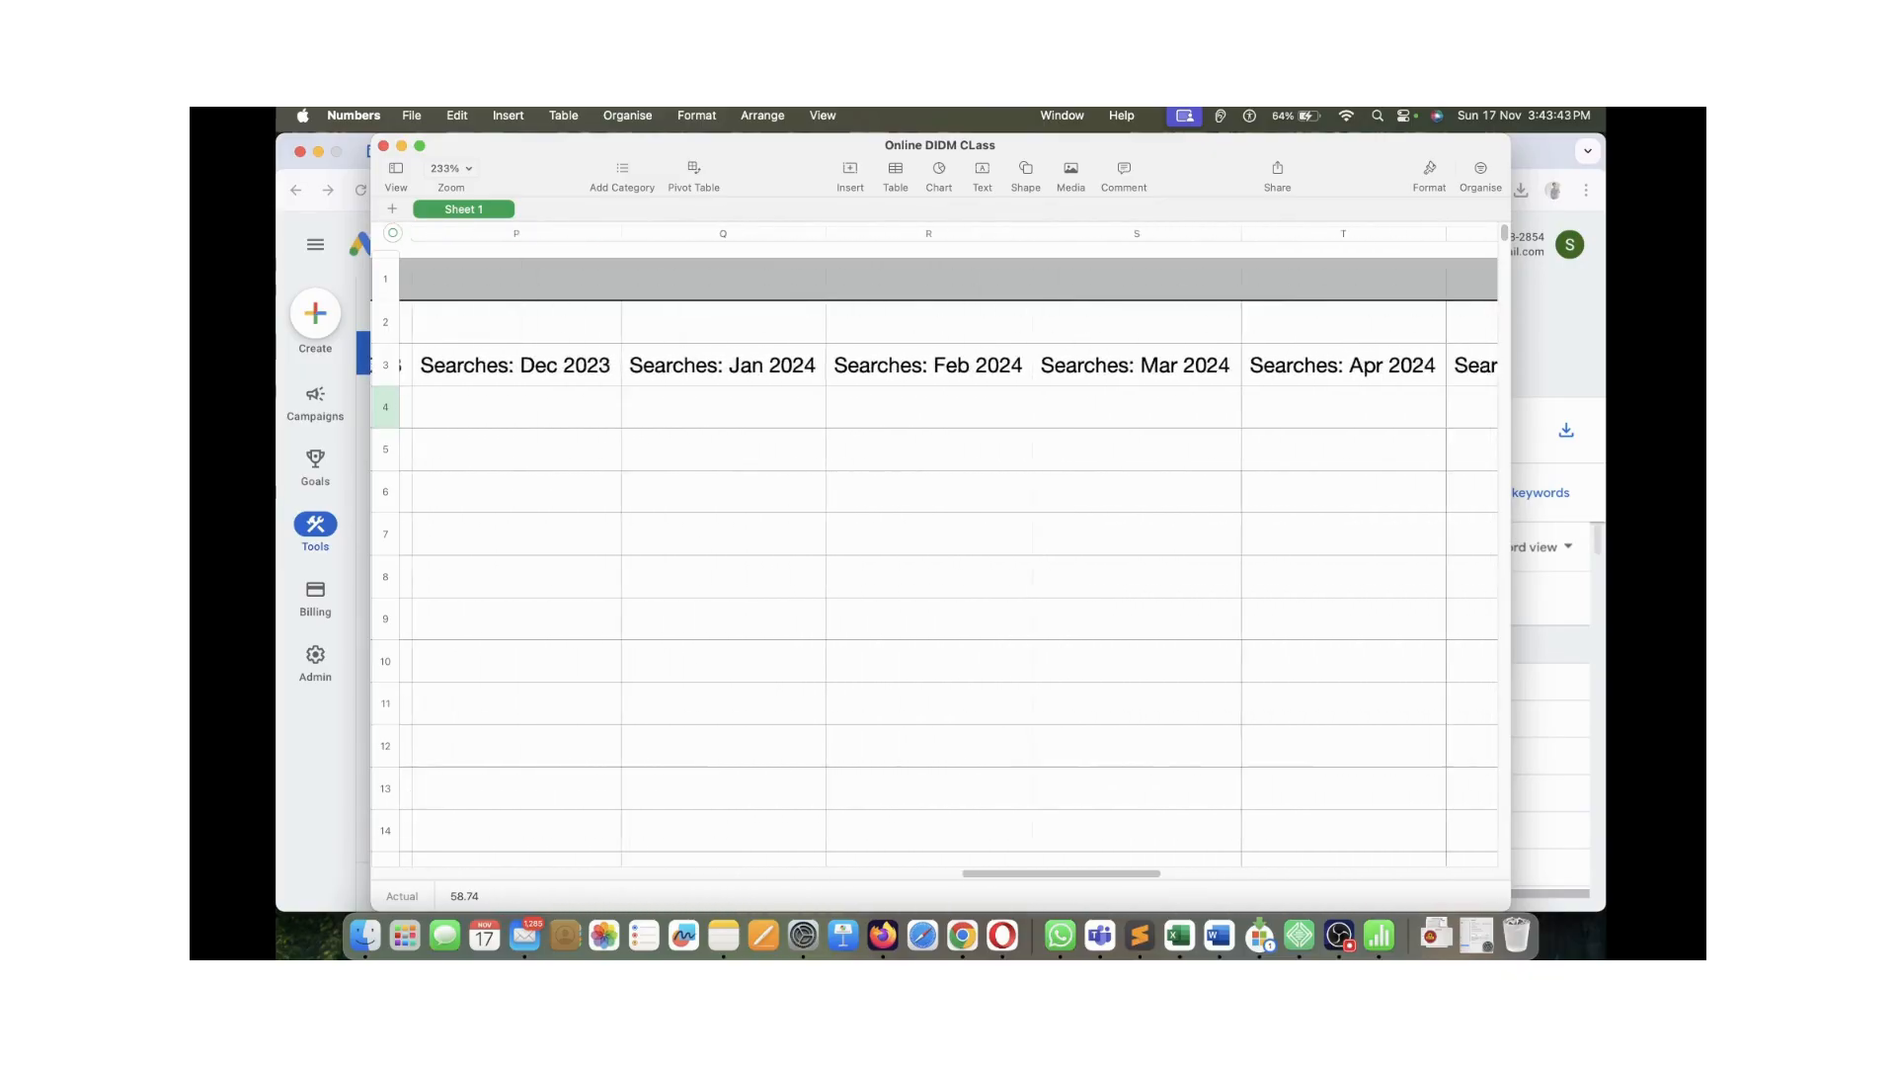
{"action": "scroll", "coordinate": [934, 553], "scroll_direction": "left", "scroll_amount": 20}
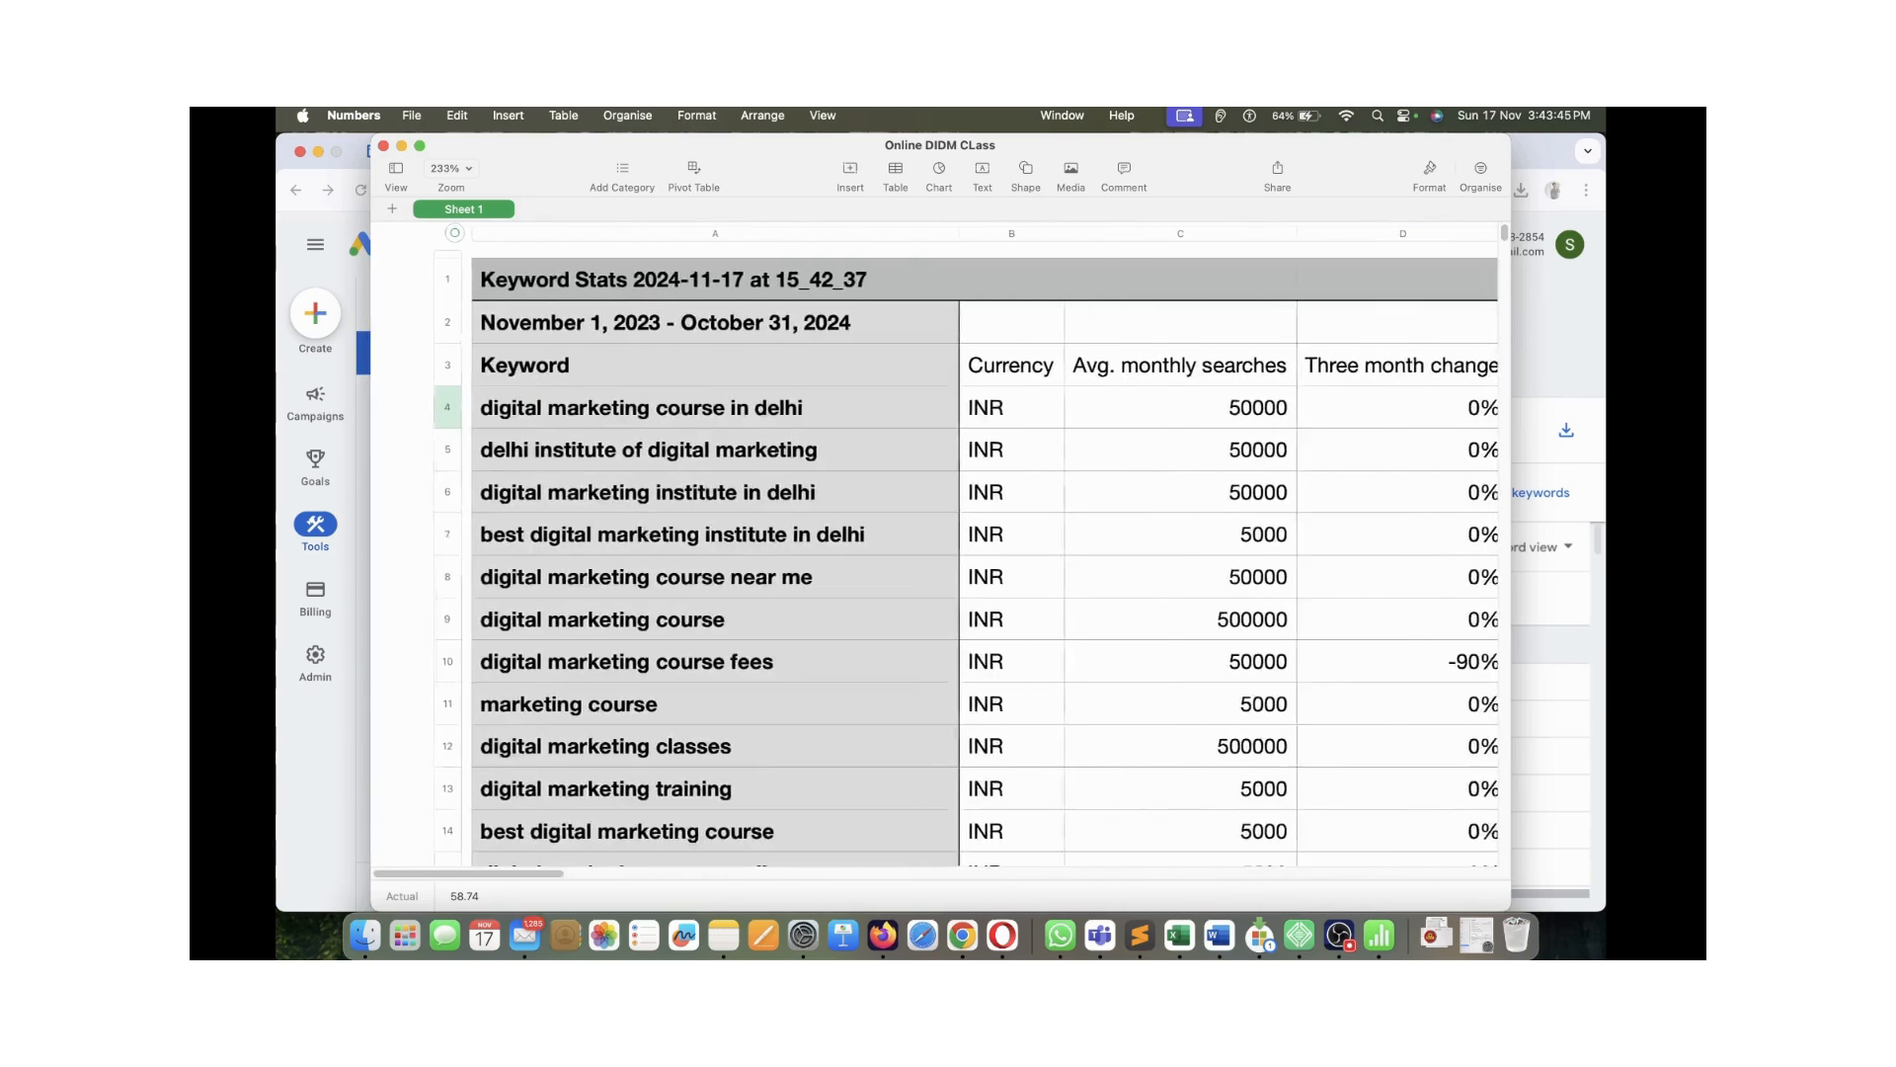
{"action": "left_click", "coordinate": [1133, 492]}
{"action": "scroll", "coordinate": [942, 553], "scroll_direction": "down", "scroll_amount": 2}
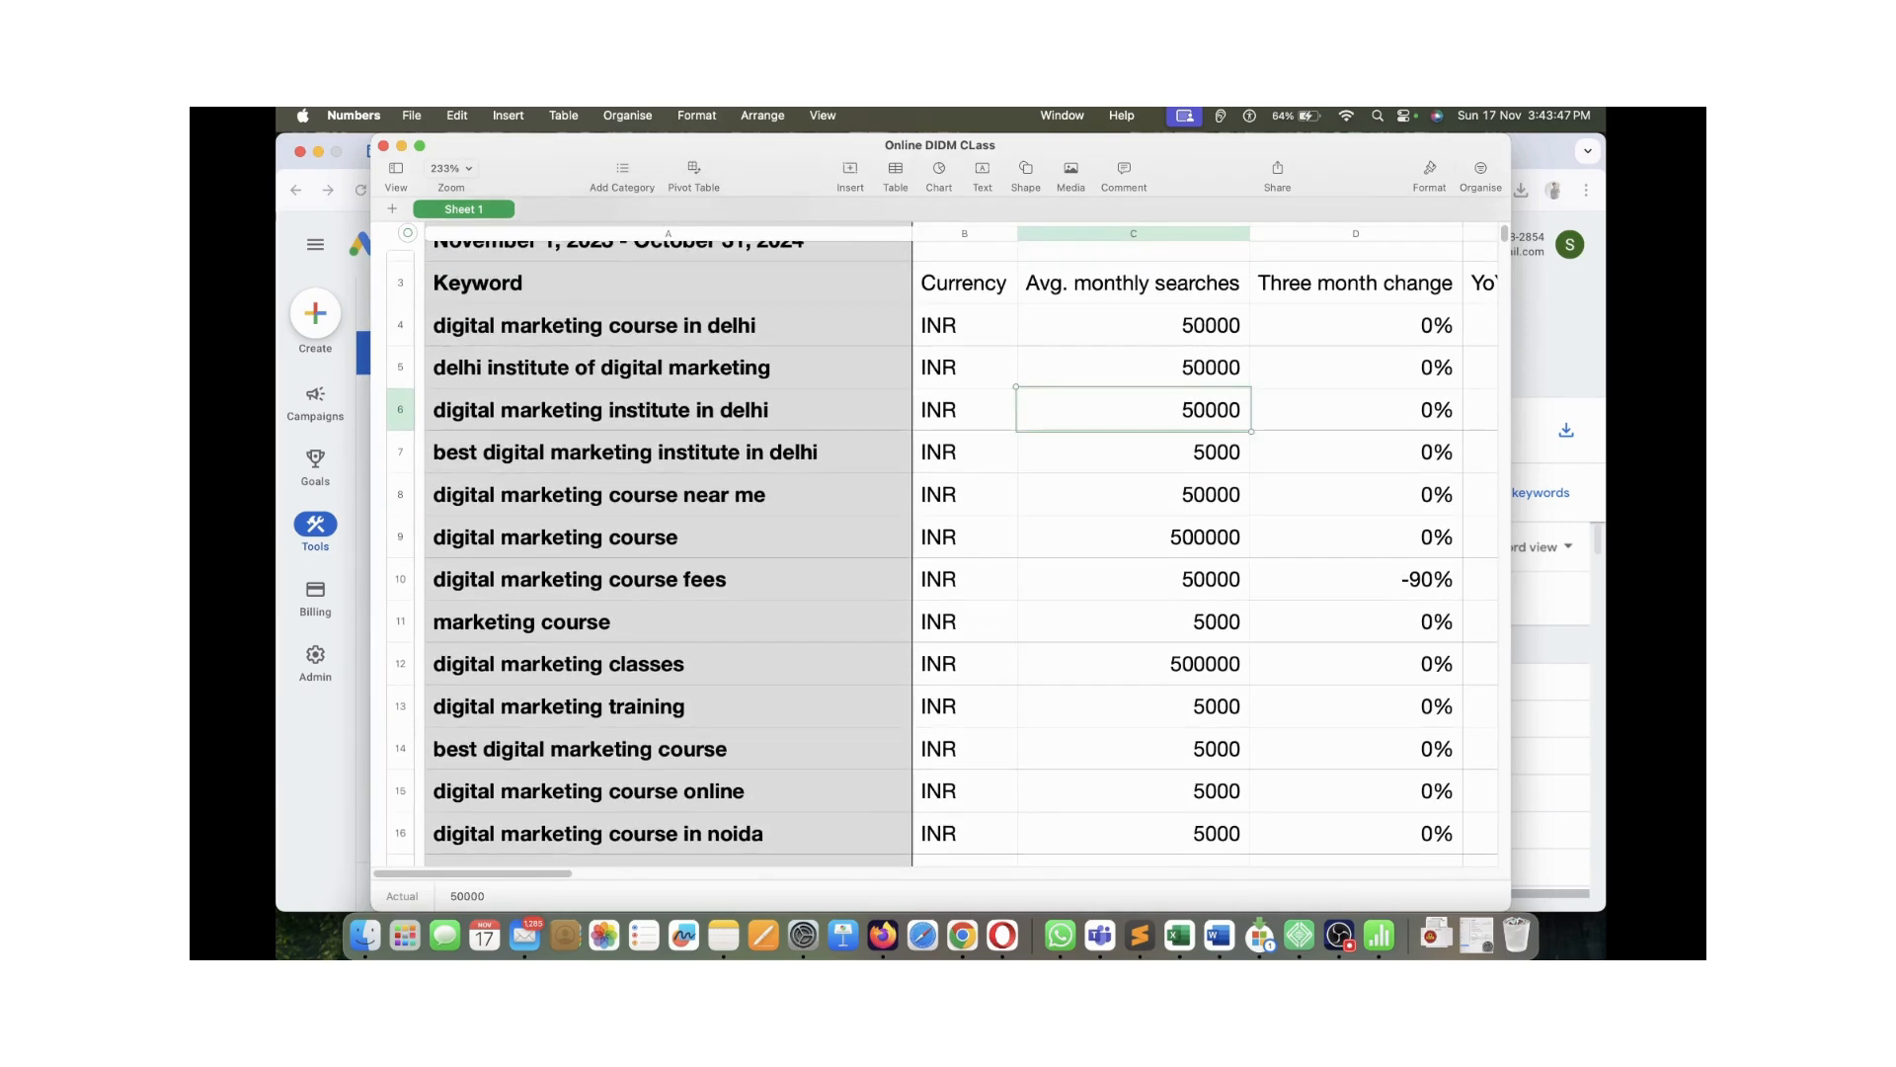
{"action": "left_click", "coordinate": [668, 325]}
{"action": "scroll", "coordinate": [668, 336], "scroll_direction": "up", "scroll_amount": 1}
{"action": "left_click", "coordinate": [667, 407]}
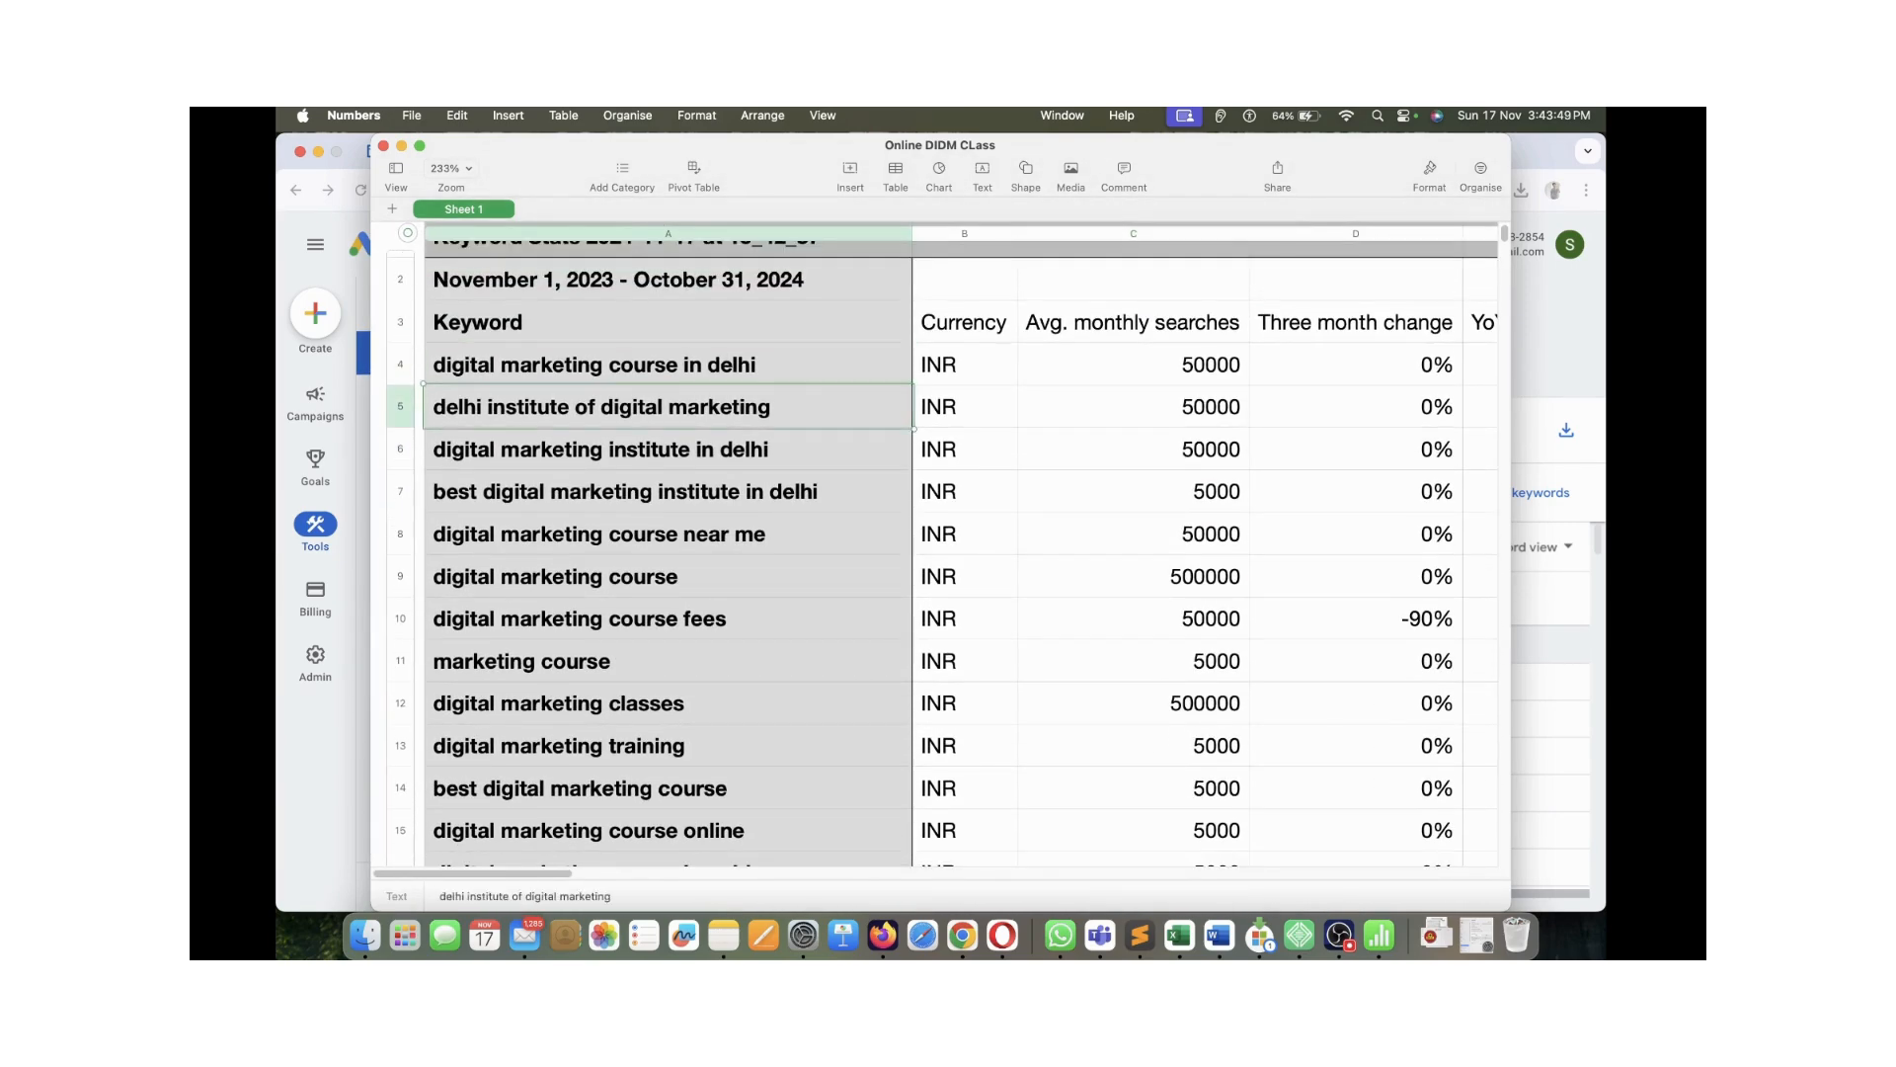
{"action": "left_click", "coordinate": [667, 365]}
{"action": "left_click_drag", "start_coordinate": [668, 366], "coordinate": [667, 407]}
{"action": "left_click", "coordinate": [668, 451]}
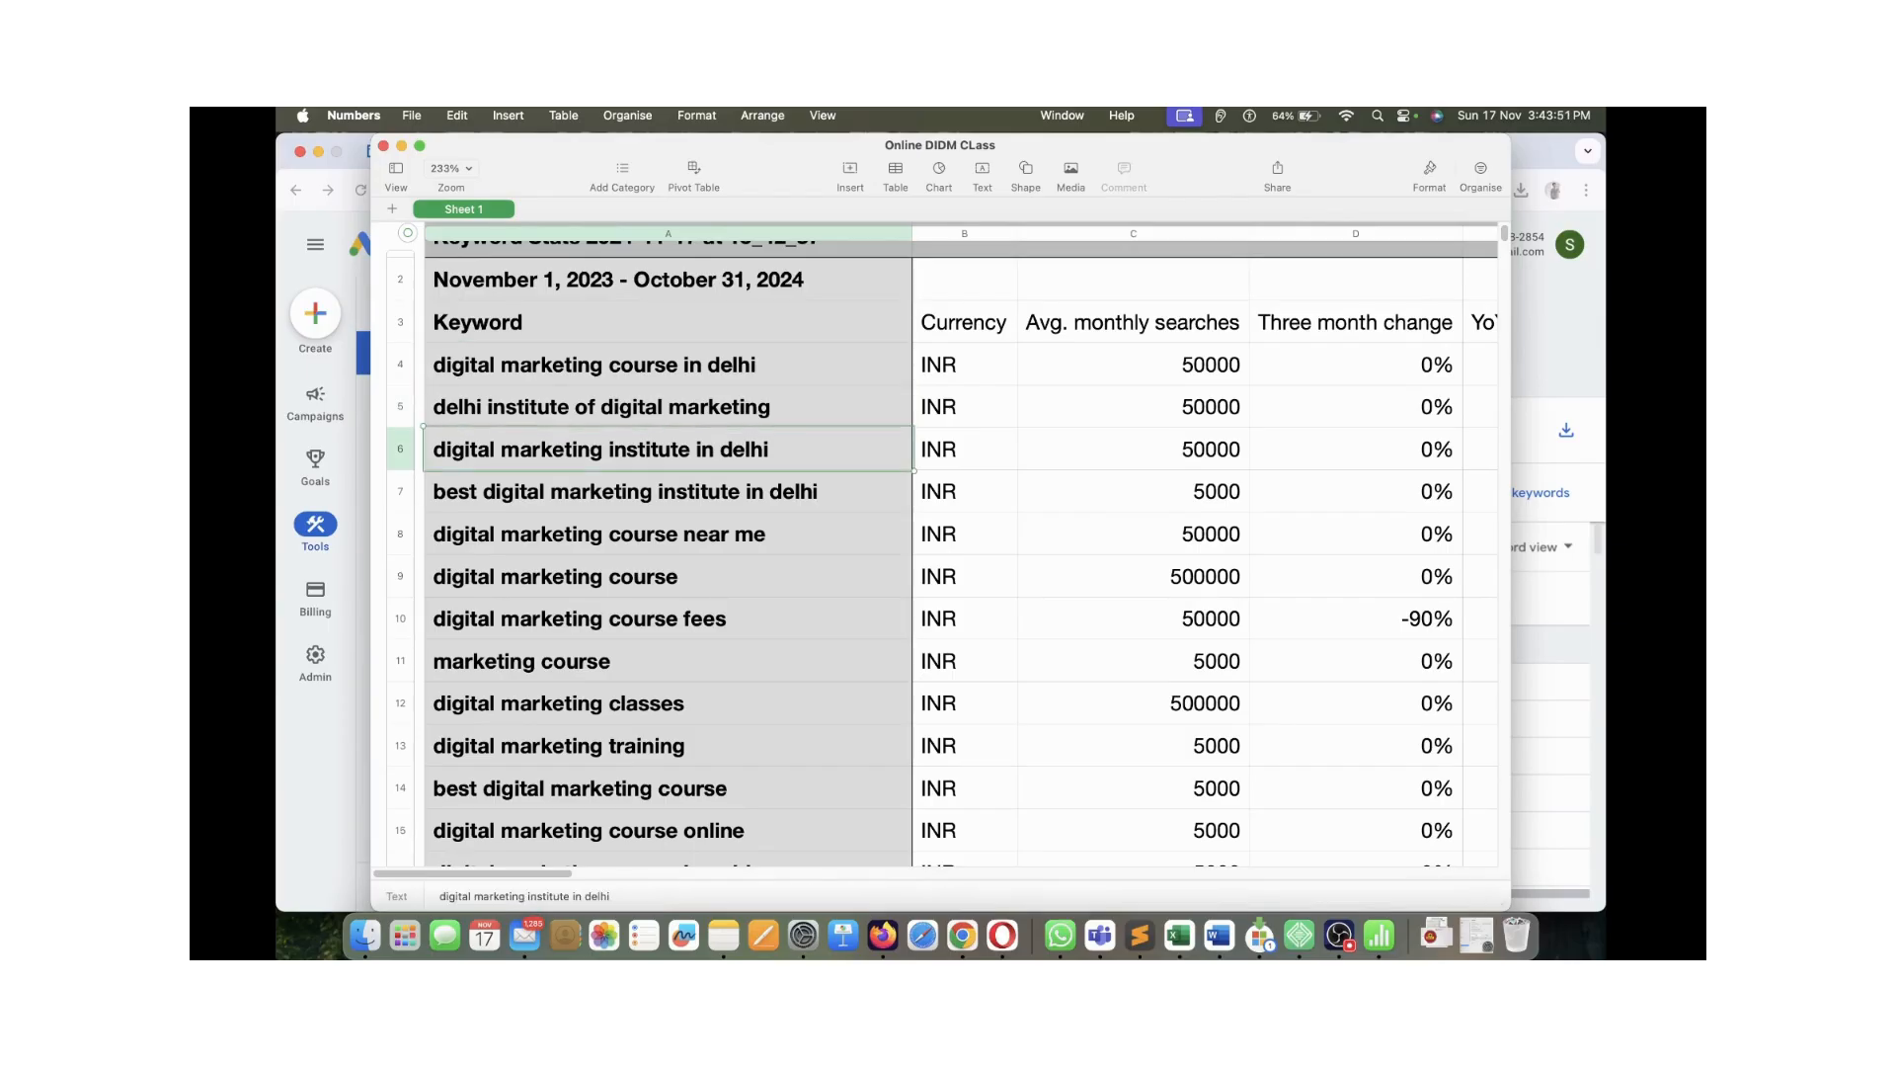
{"action": "left_click", "coordinate": [667, 535]}
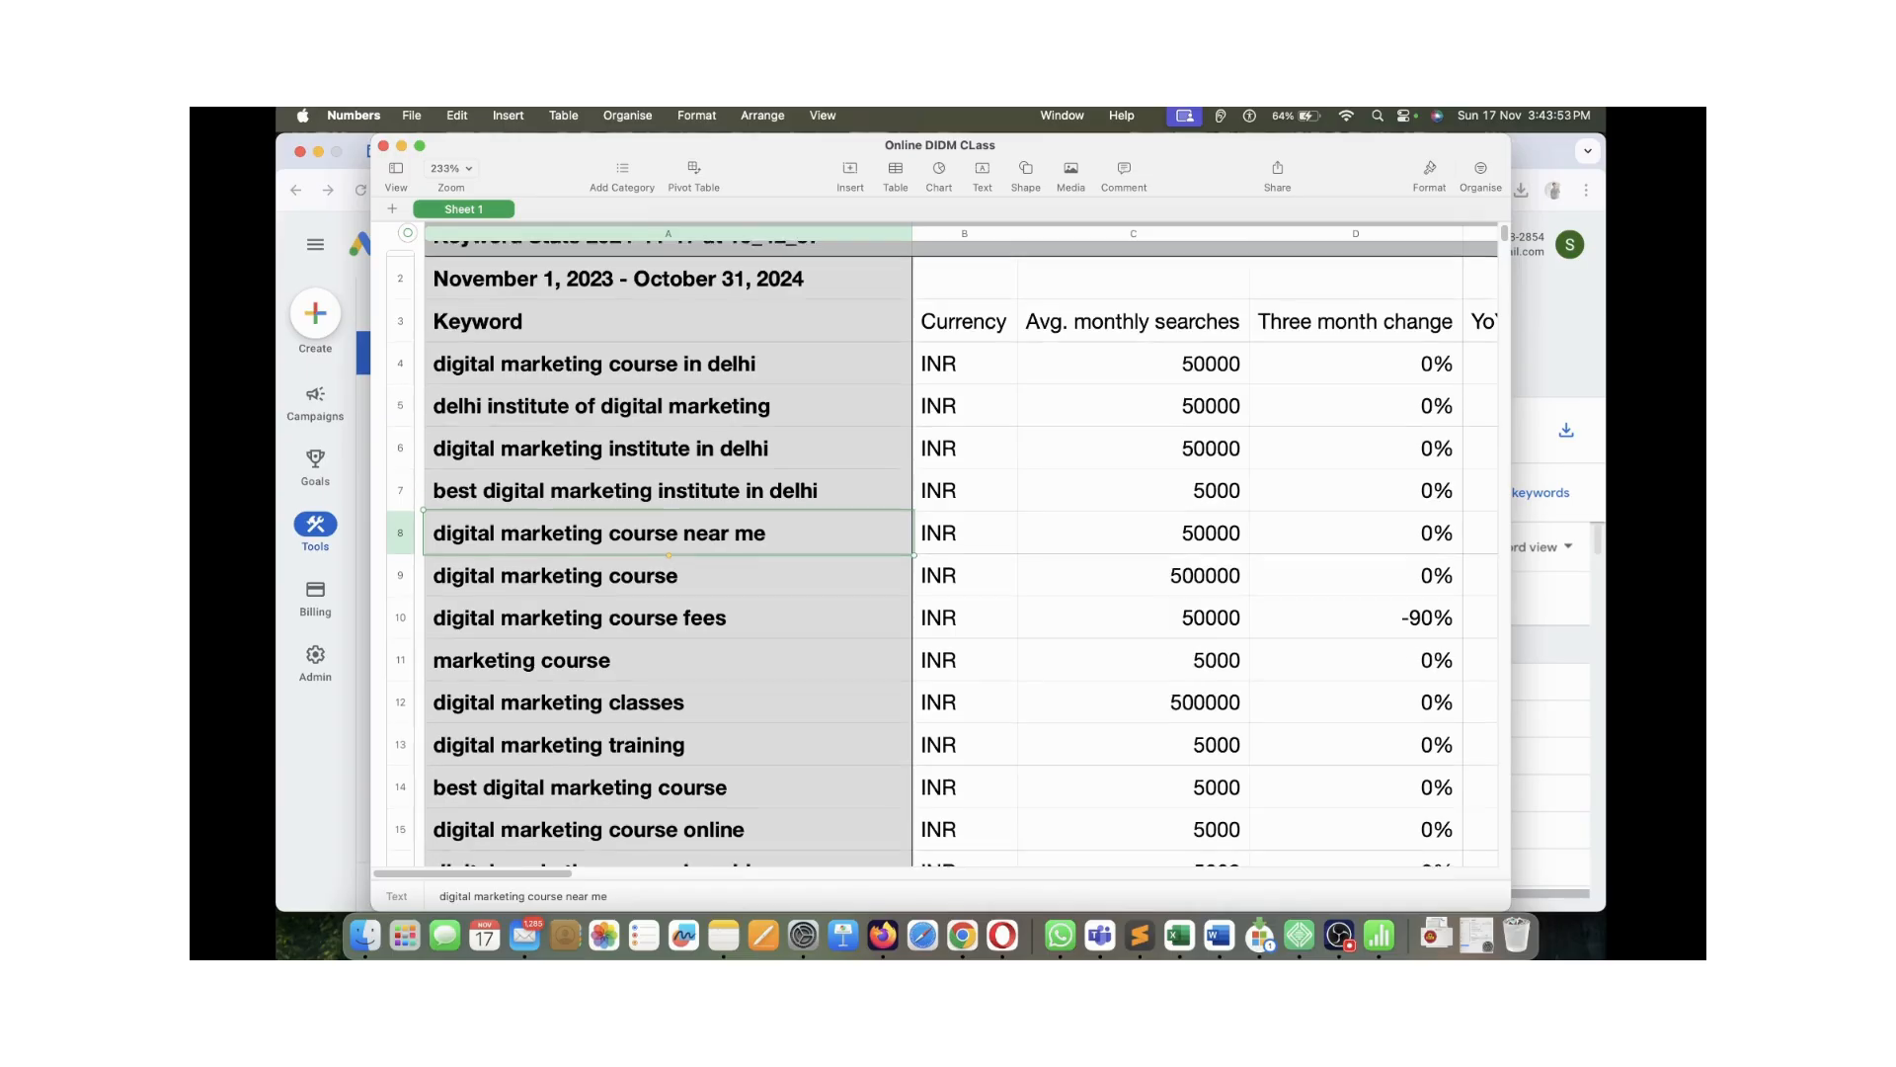
{"action": "scroll", "coordinate": [942, 544], "scroll_direction": "down", "scroll_amount": 10}
{"action": "scroll", "coordinate": [942, 544], "scroll_direction": "down", "scroll_amount": 12}
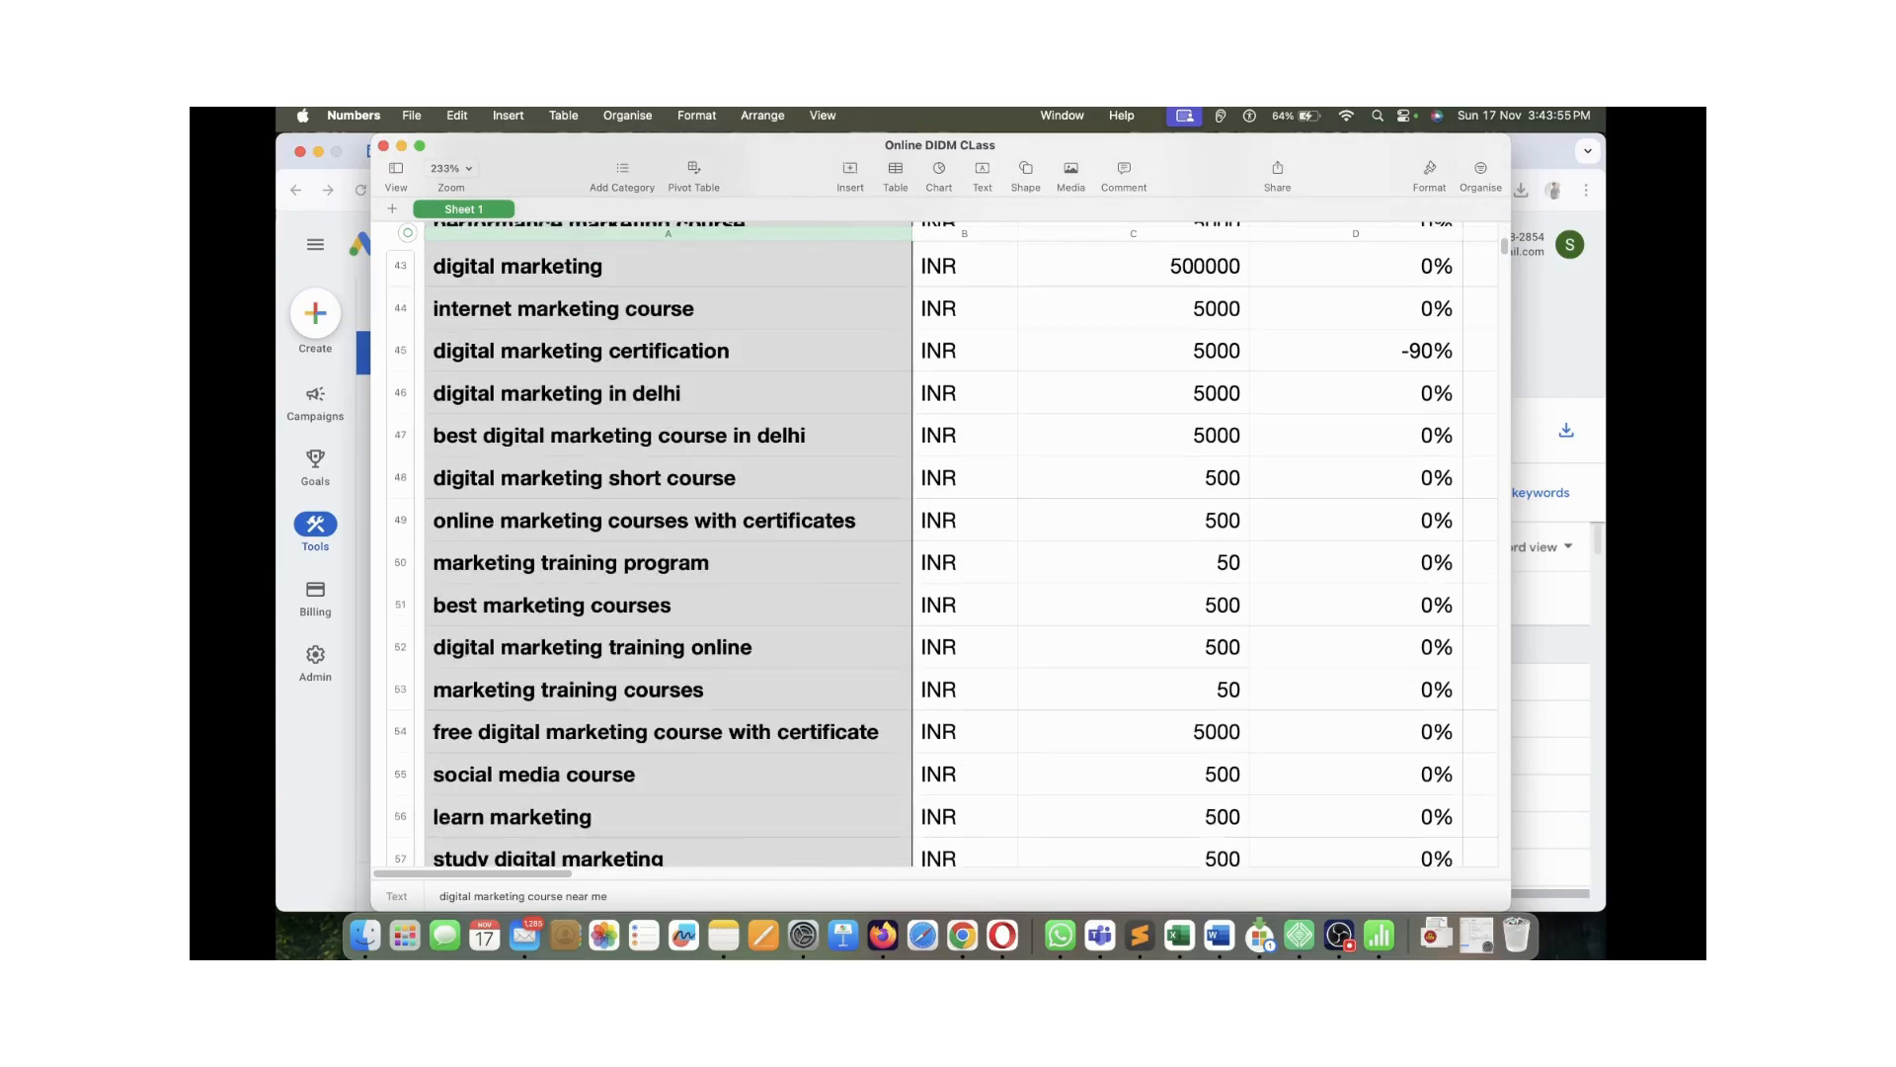
{"action": "scroll", "coordinate": [668, 597], "scroll_direction": "down", "scroll_amount": 3}
{"action": "left_click", "coordinate": [668, 598]}
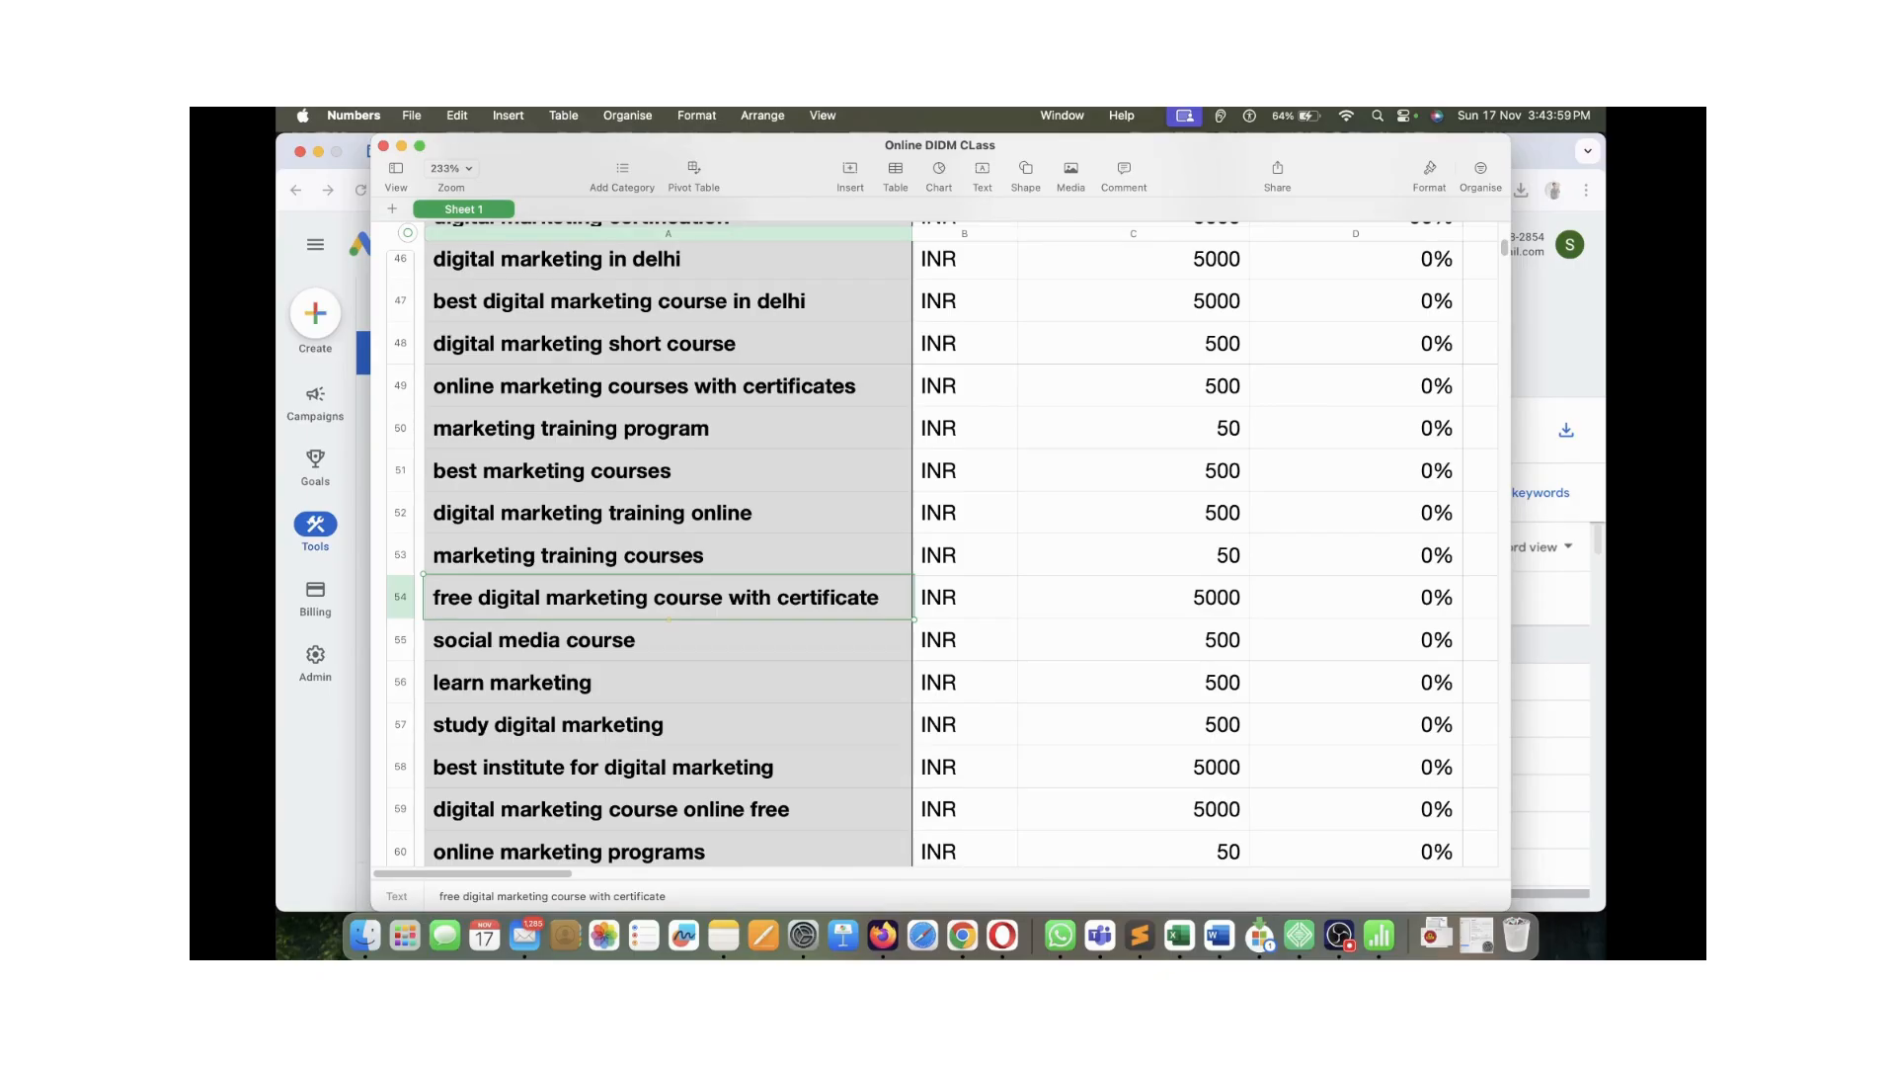
{"action": "scroll", "coordinate": [943, 543], "scroll_direction": "down", "scroll_amount": 3}
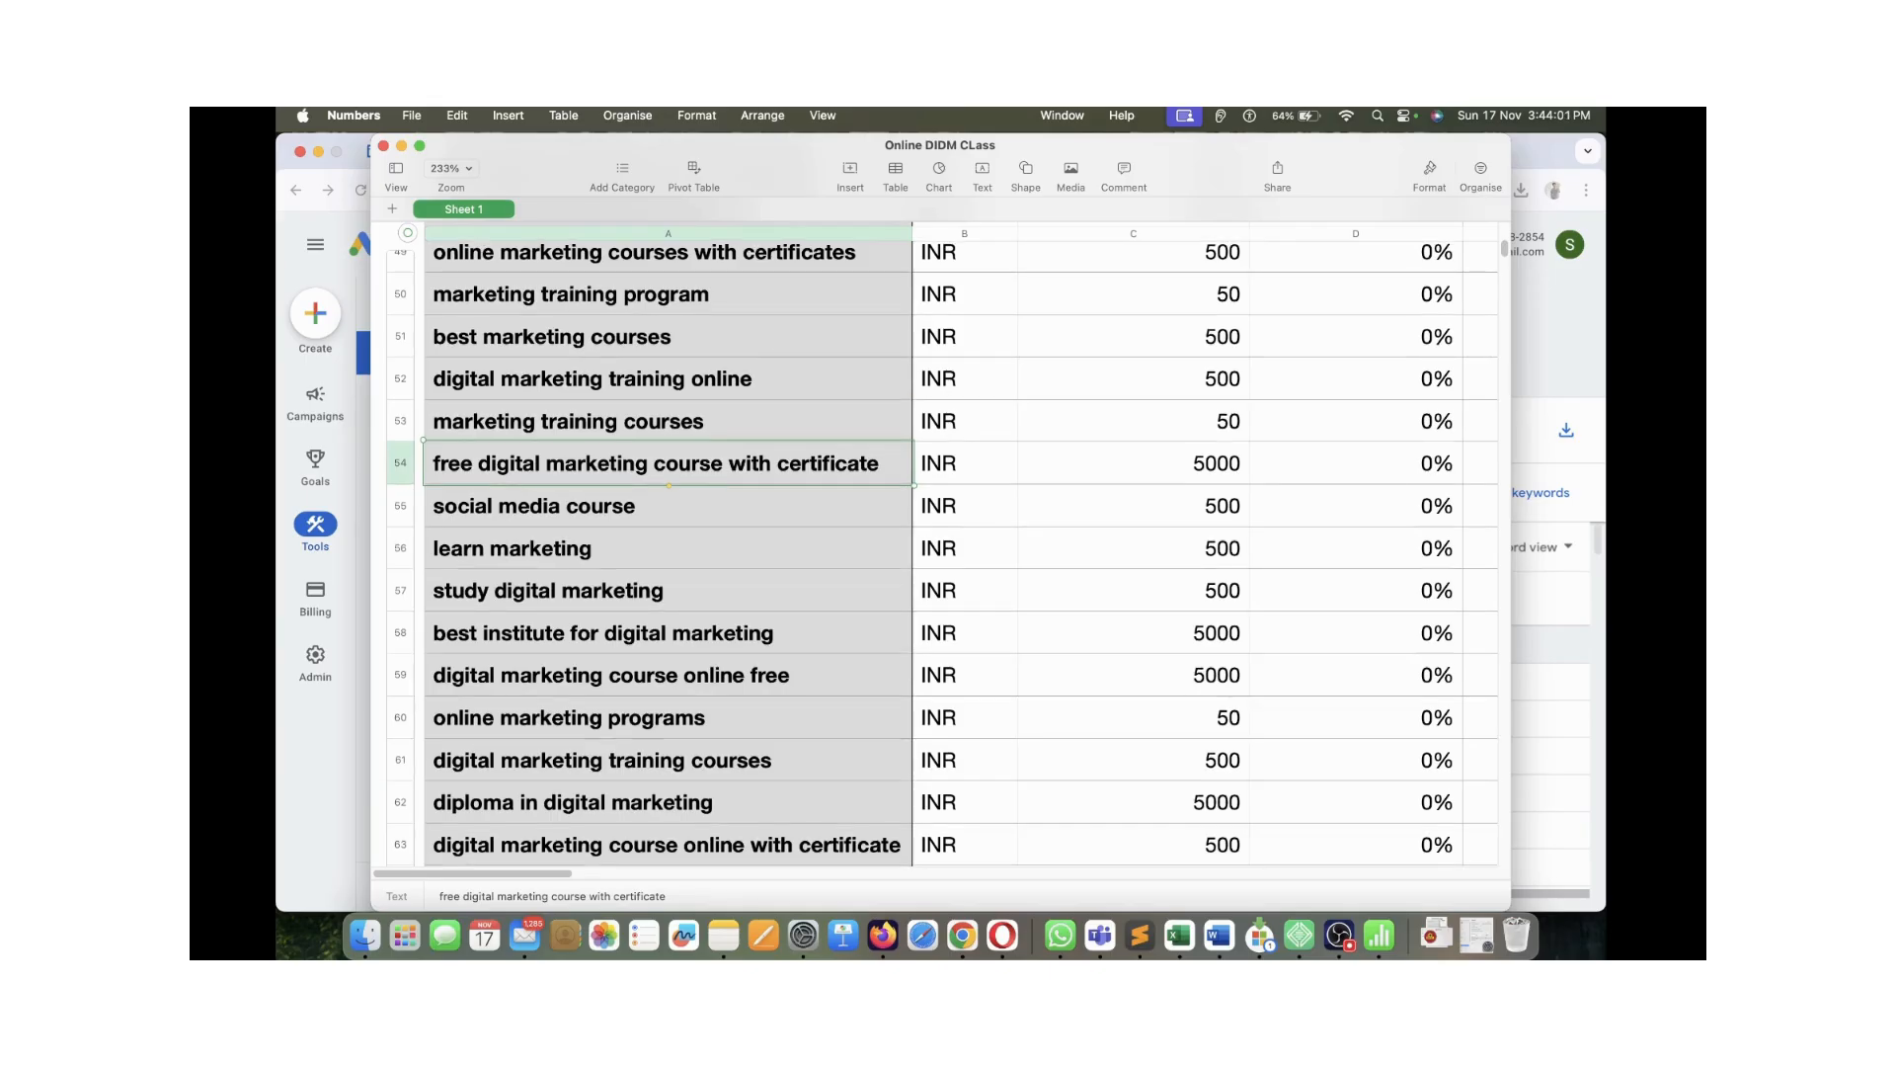
{"action": "left_click", "coordinate": [668, 633]}
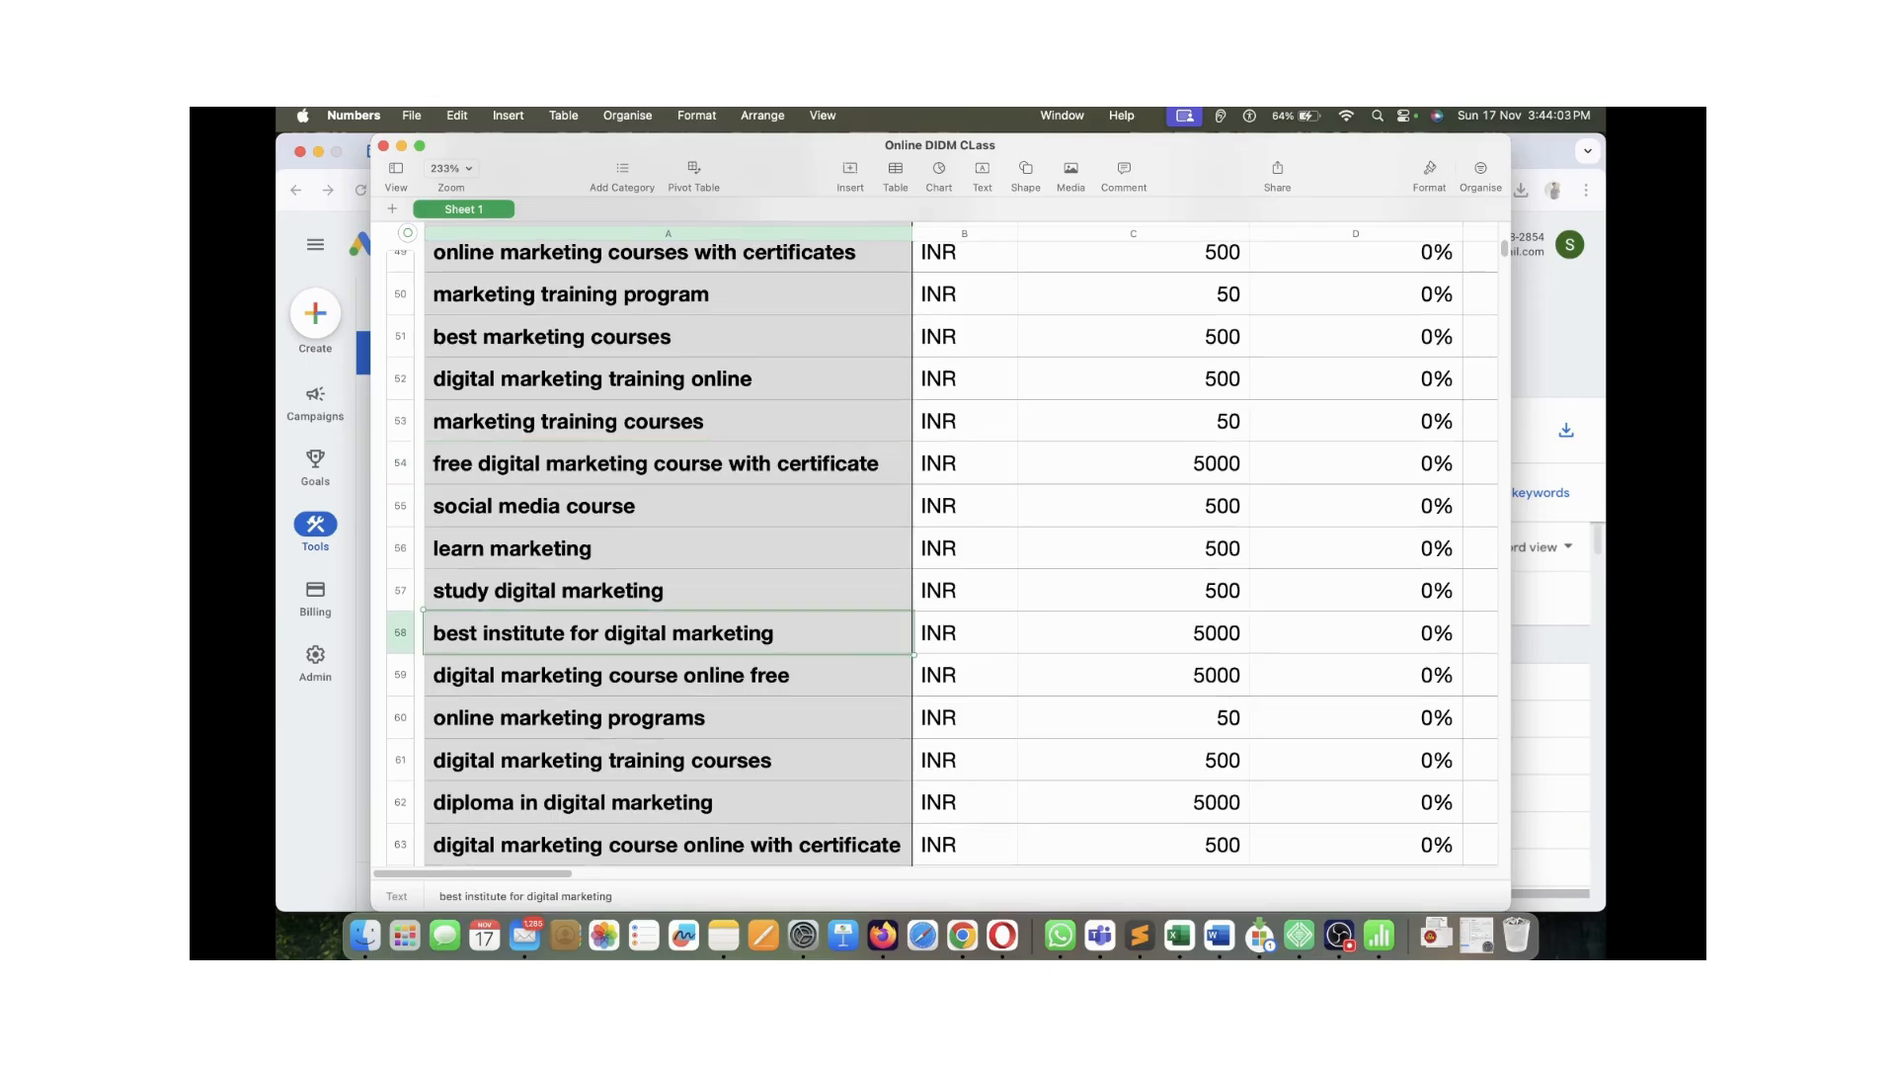
{"action": "left_click", "coordinate": [1133, 633]}
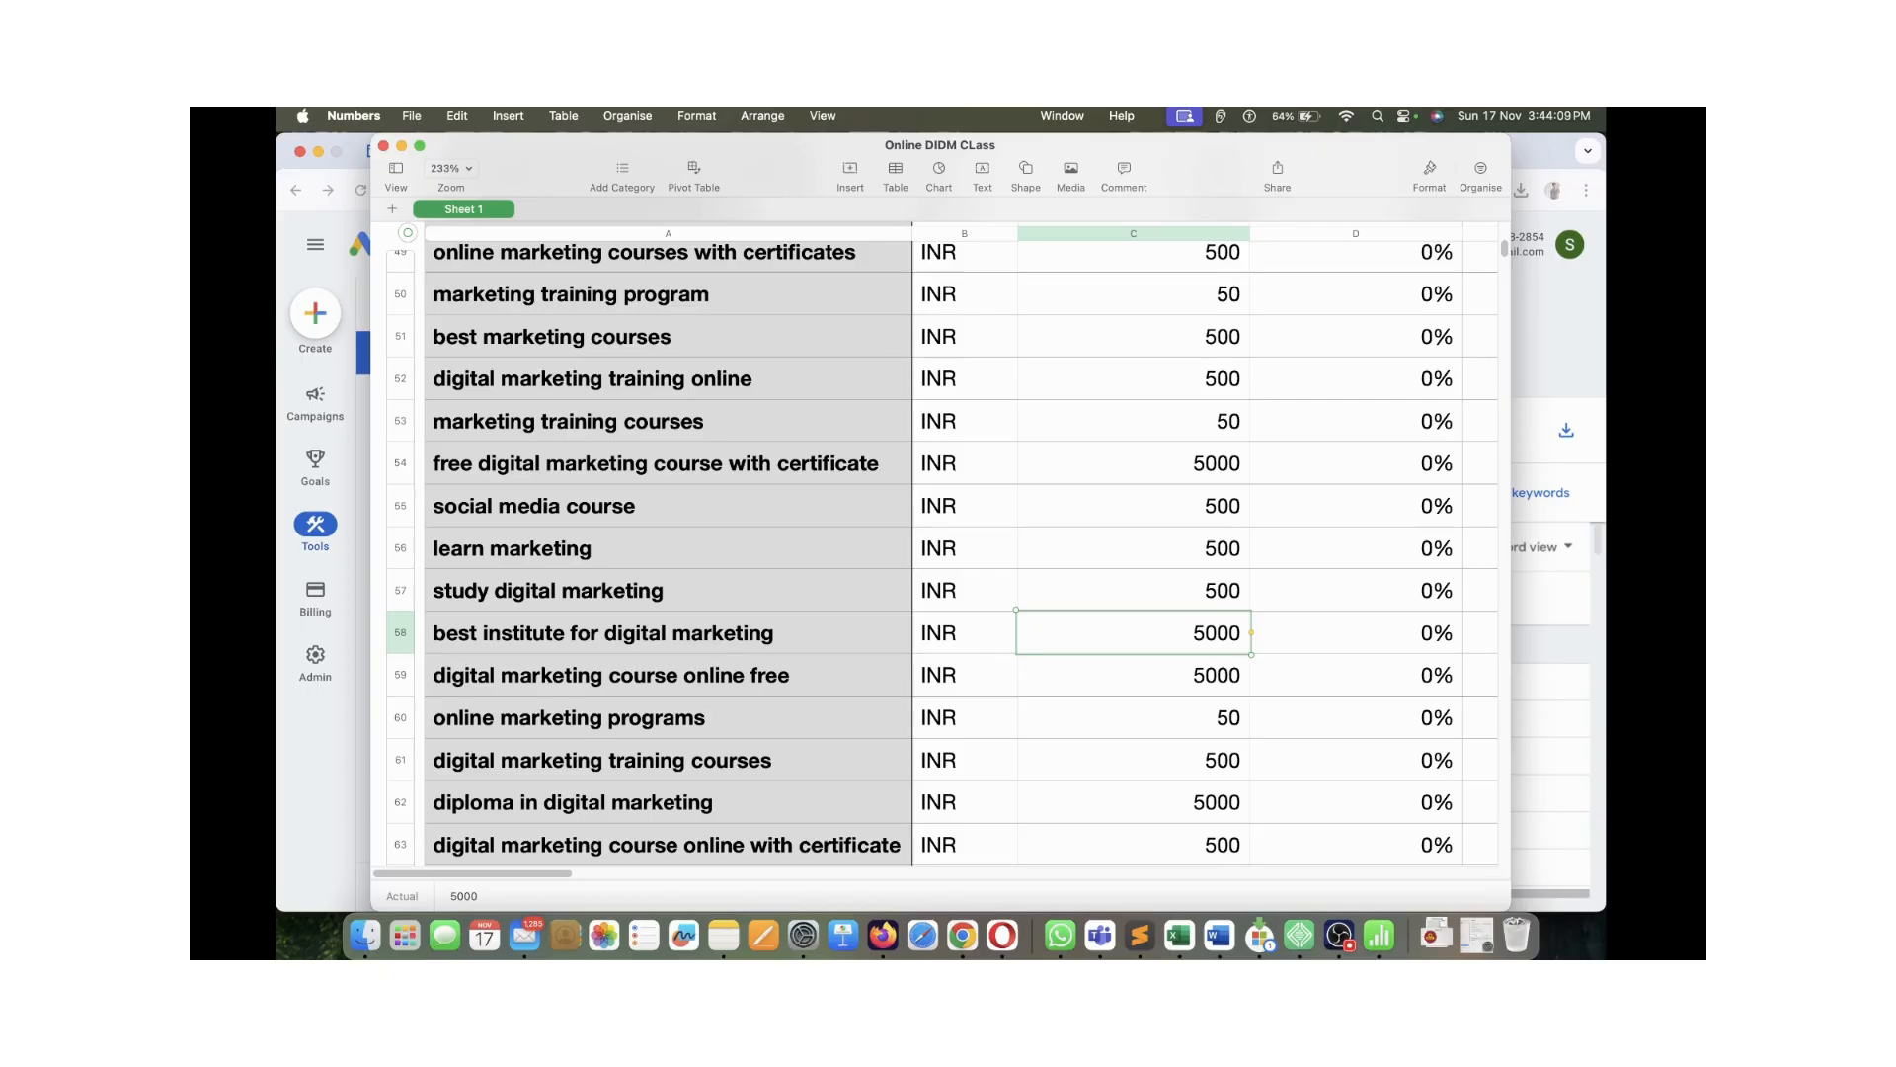
{"action": "left_click", "coordinate": [668, 676]}
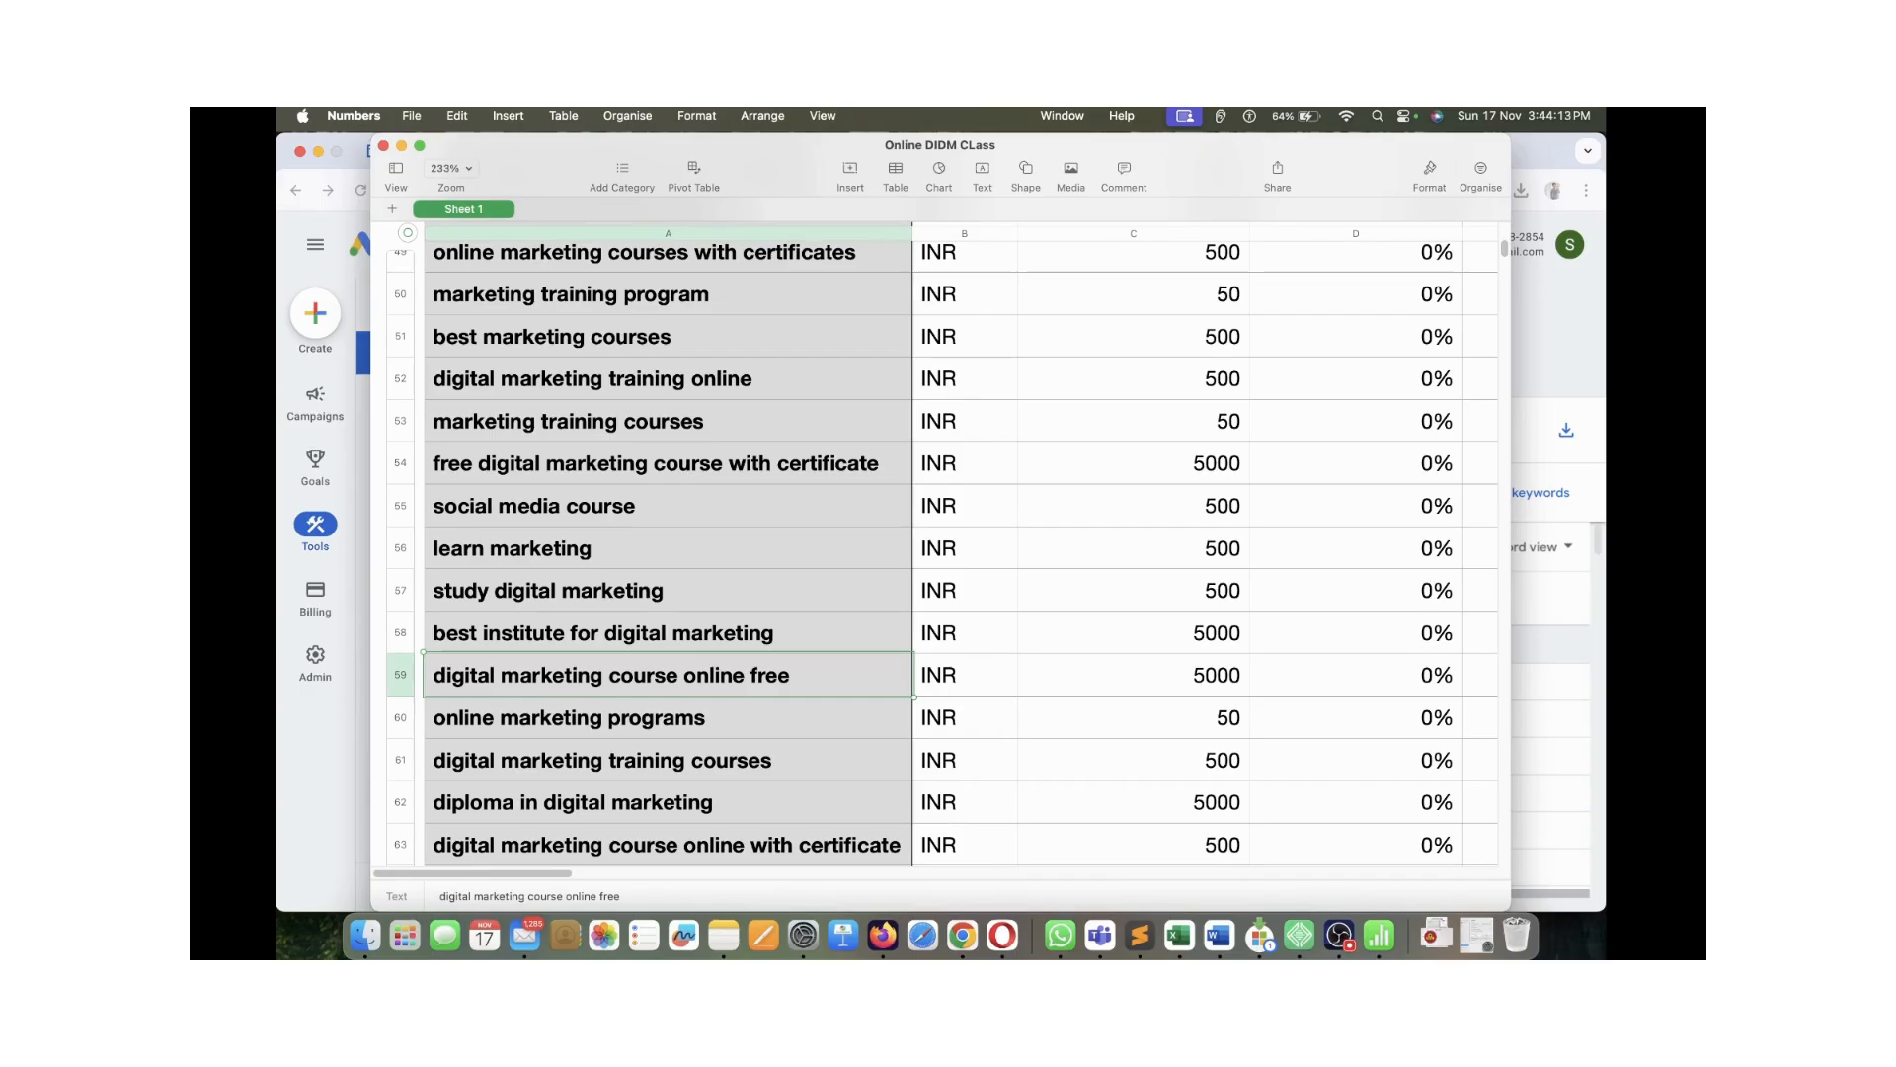
{"action": "double_click", "coordinate": [791, 675]}
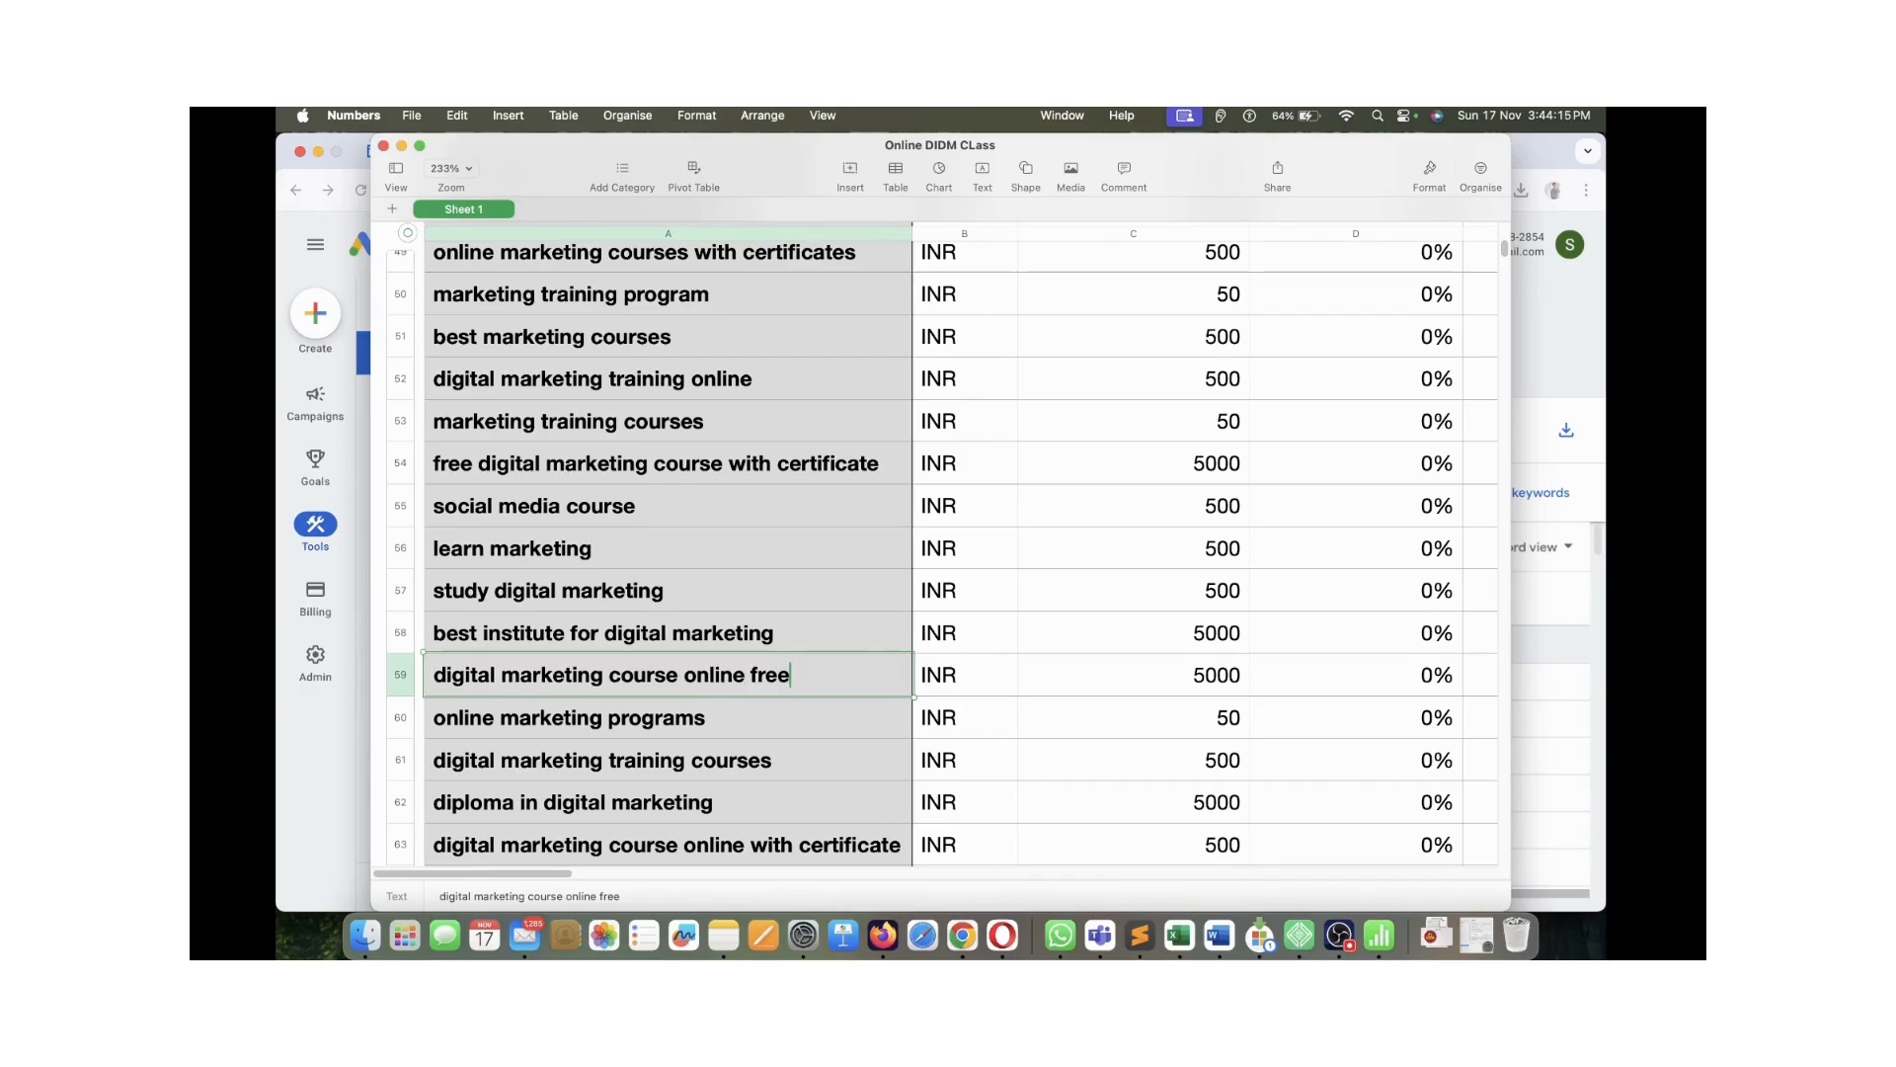
{"action": "left_click", "coordinate": [1355, 676]}
{"action": "left_click", "coordinate": [1134, 676]}
{"action": "scroll", "coordinate": [1133, 676], "scroll_direction": "down", "scroll_amount": 4}
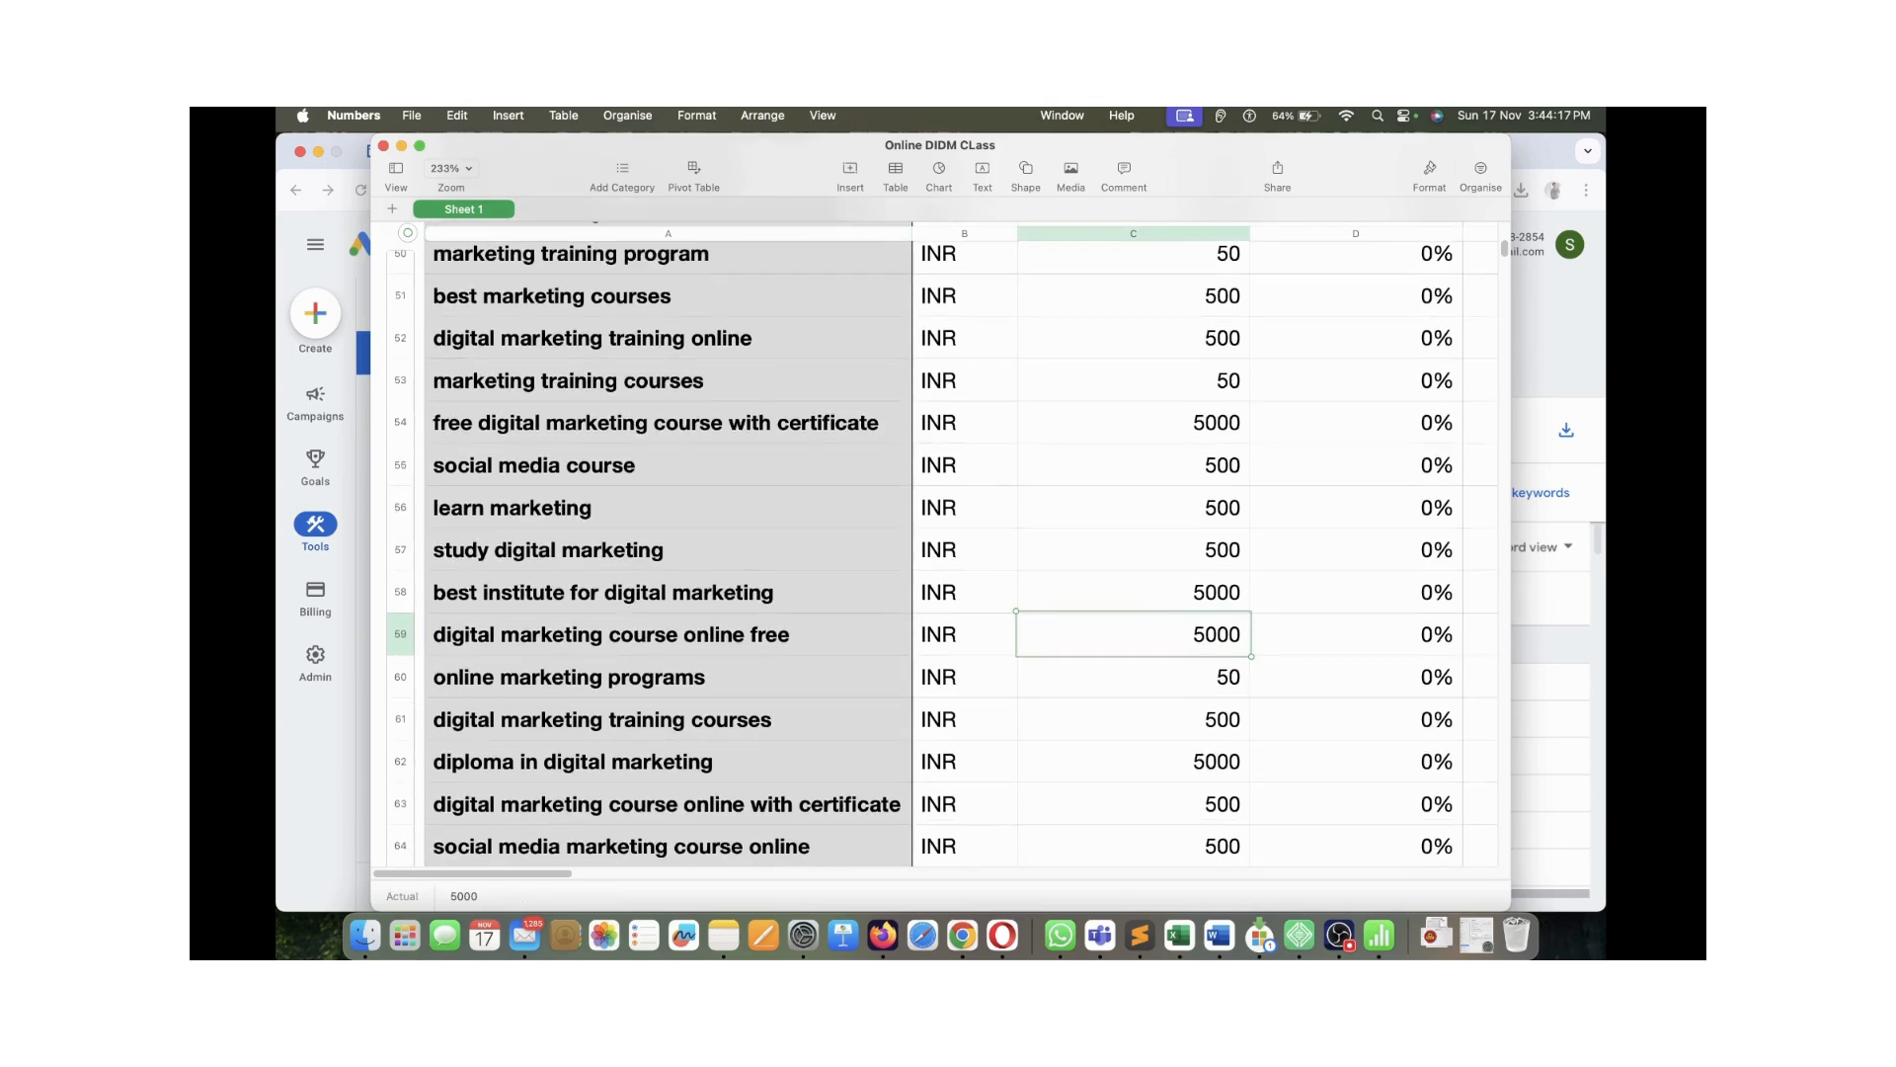
{"action": "scroll", "coordinate": [938, 553], "scroll_direction": "down", "scroll_amount": 10}
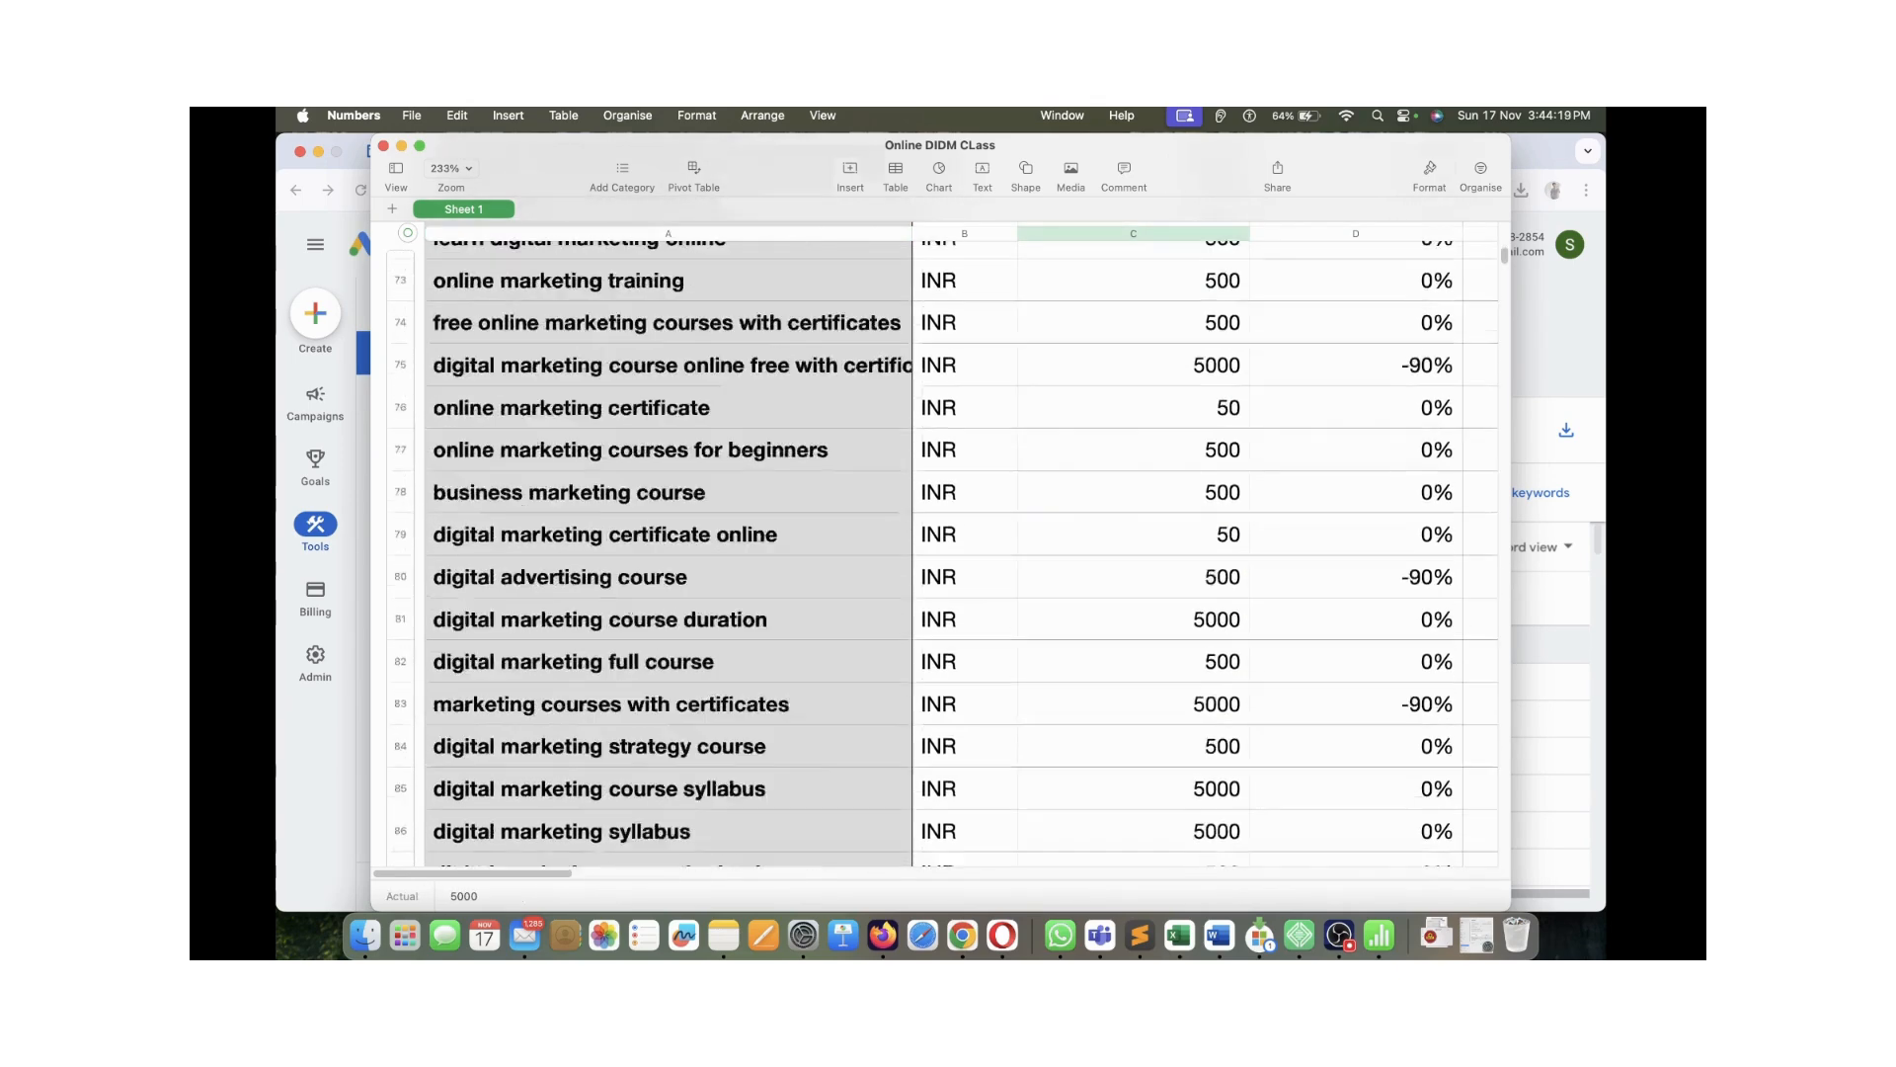
{"action": "scroll", "coordinate": [938, 553], "scroll_direction": "up", "scroll_amount": 20}
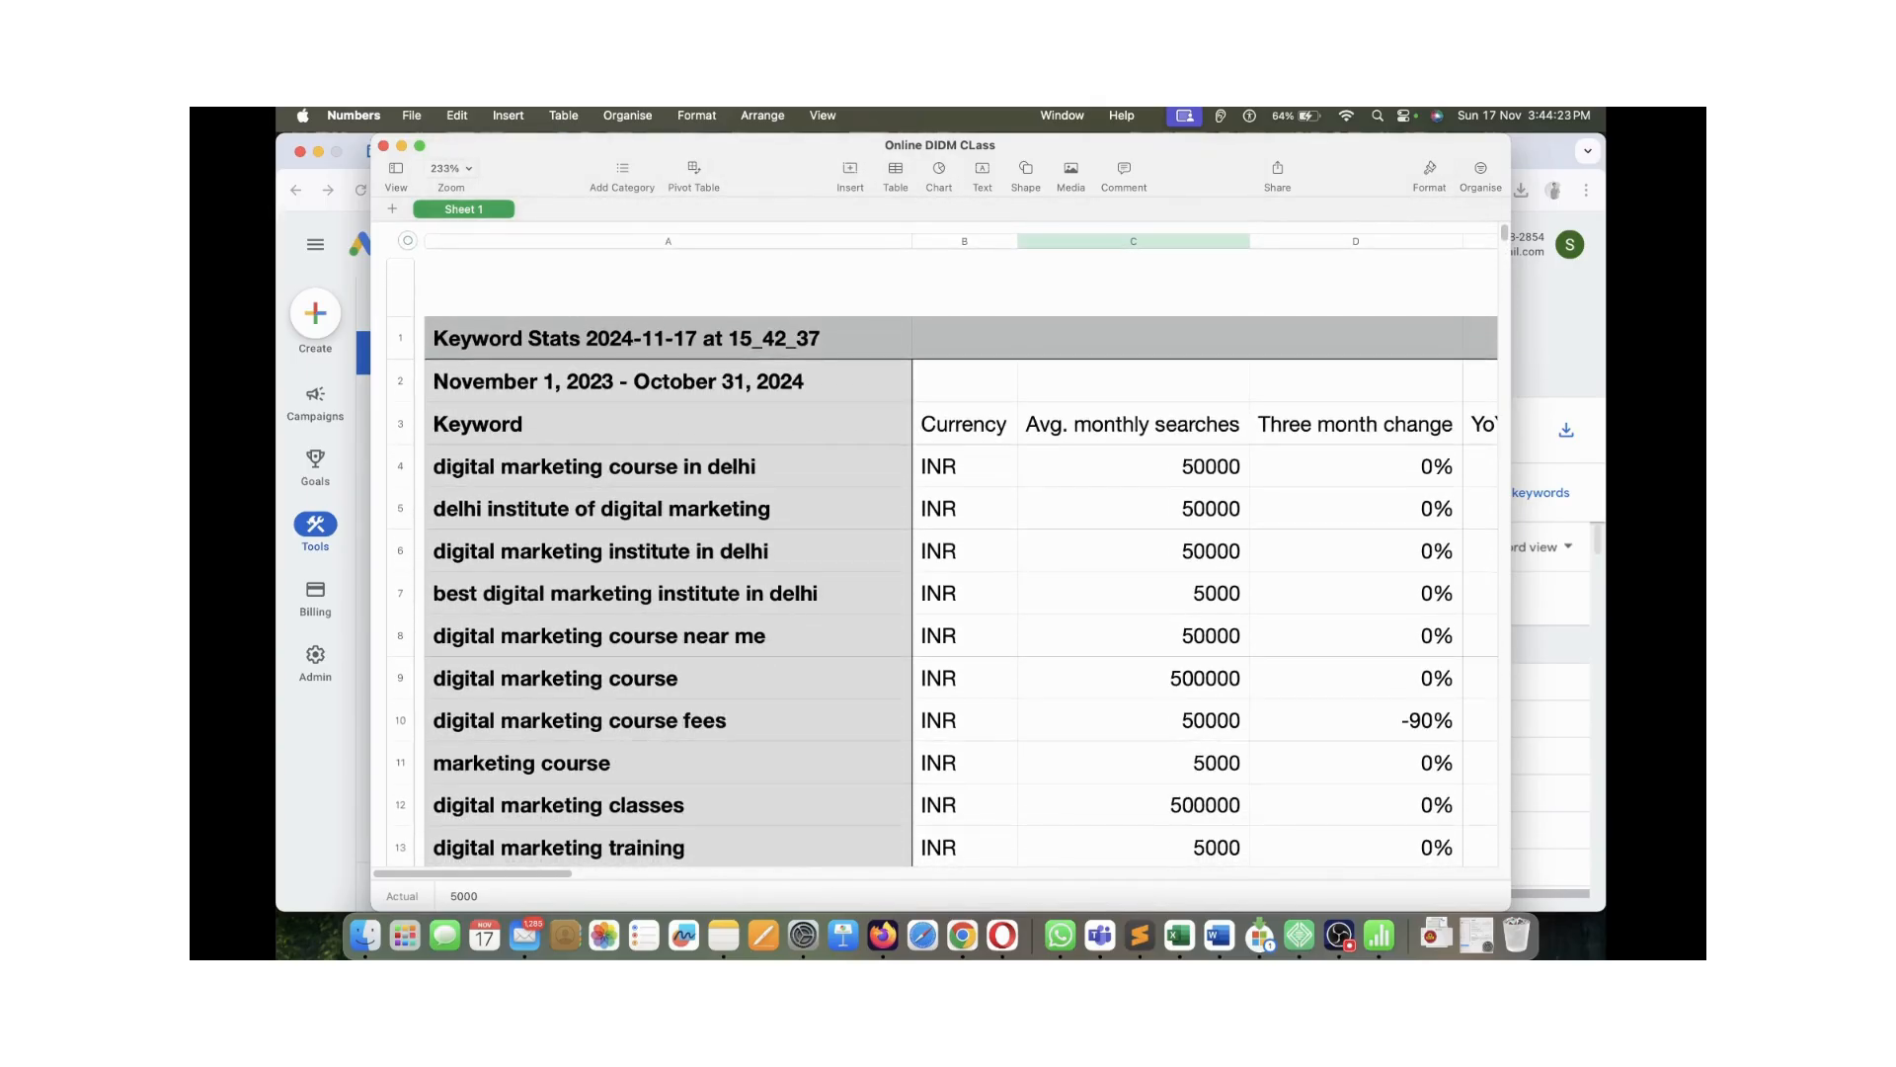
Check volumes for digital marketing course in delhi (50000), digital marketing course (500000) and digital marketing classes
{"action": "left_click", "coordinate": [1133, 466]}
{"action": "left_click", "coordinate": [669, 467]}
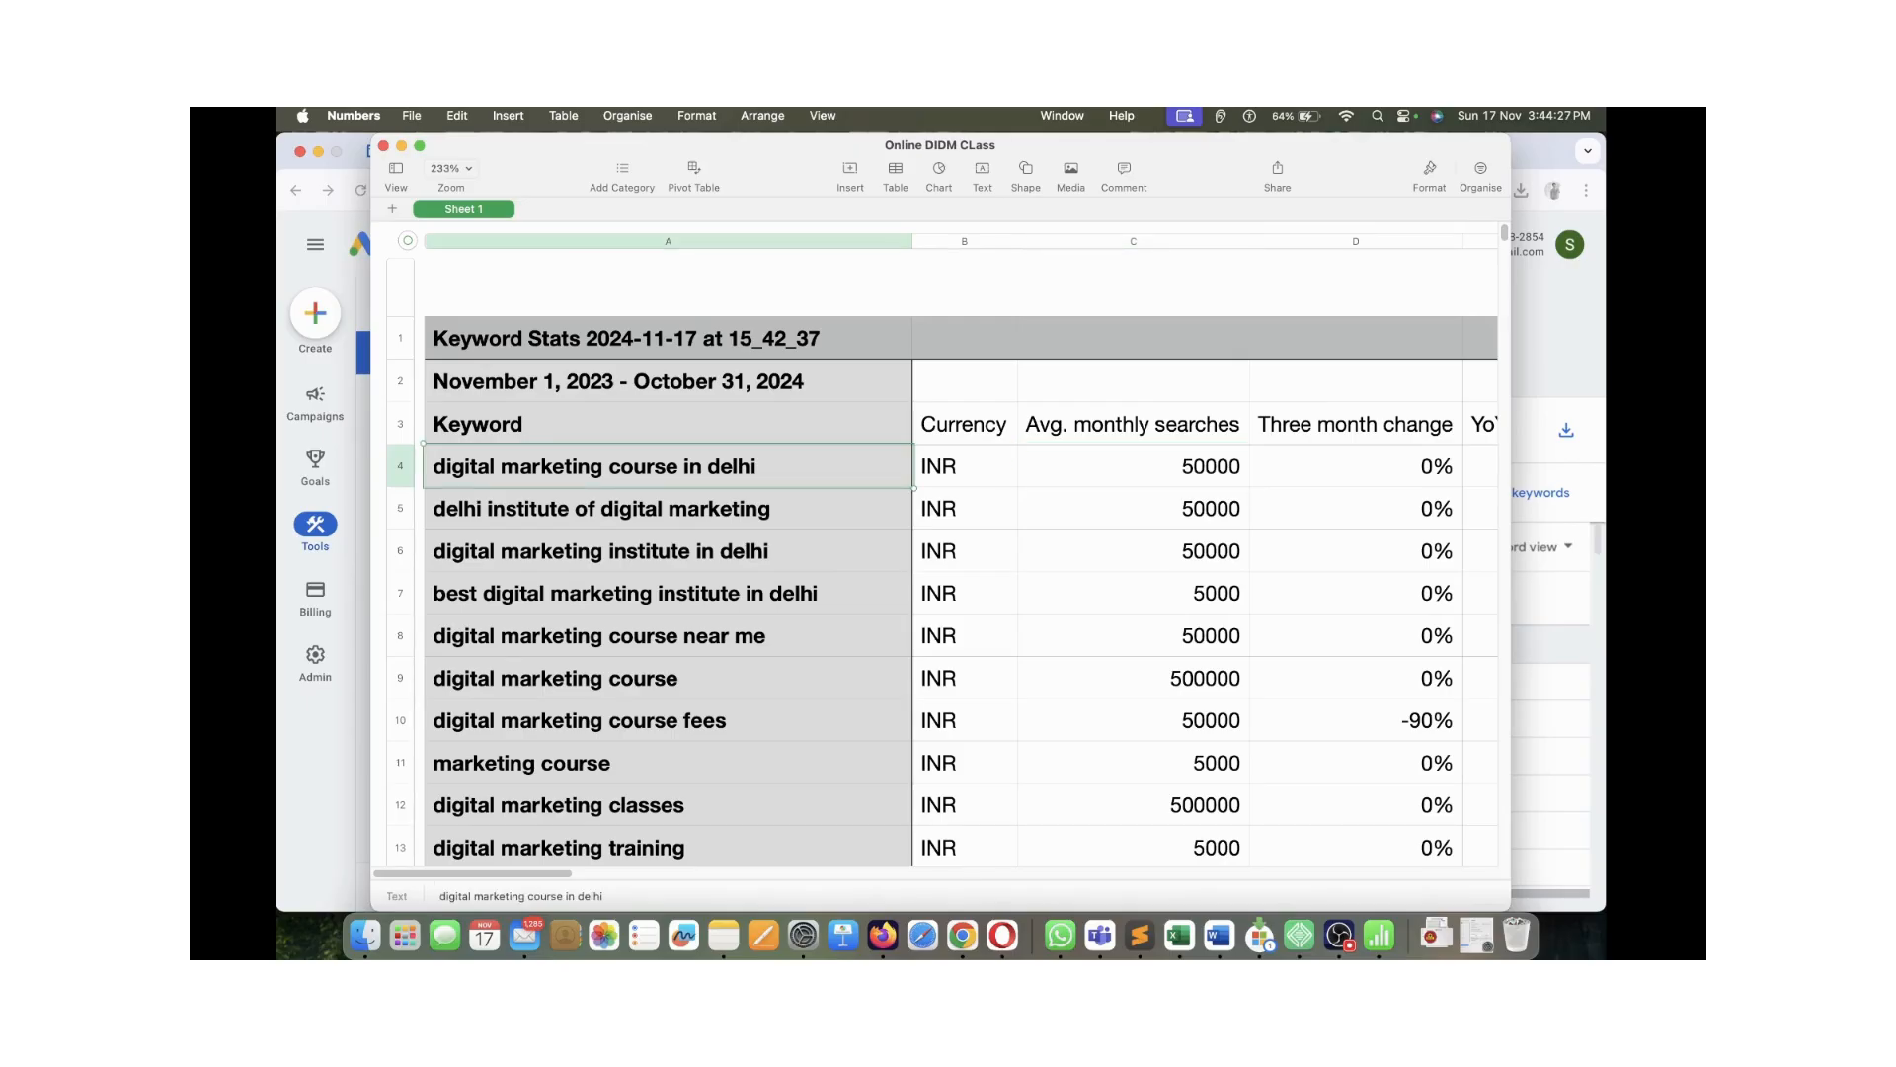
{"action": "left_click", "coordinate": [1134, 466]}
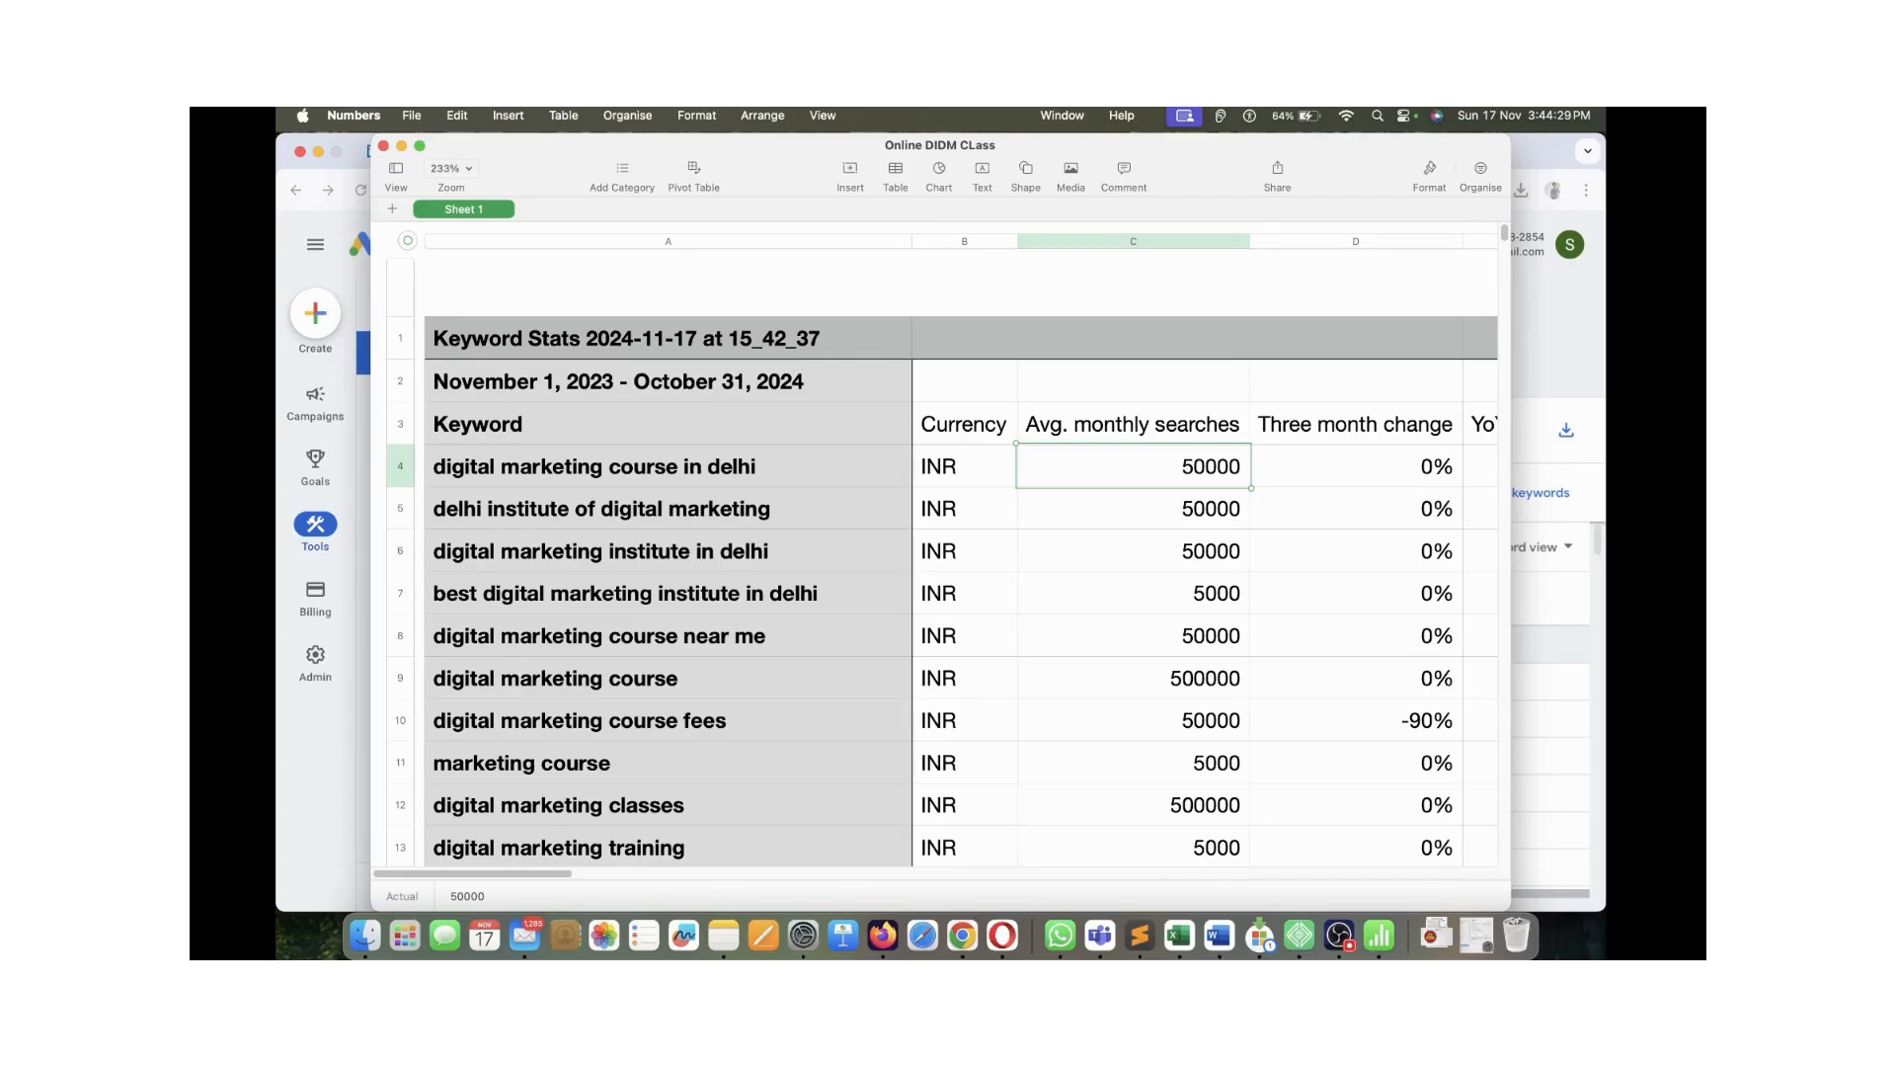
{"action": "left_click", "coordinate": [1134, 508]}
{"action": "left_click", "coordinate": [668, 508]}
{"action": "left_click", "coordinate": [1133, 678]}
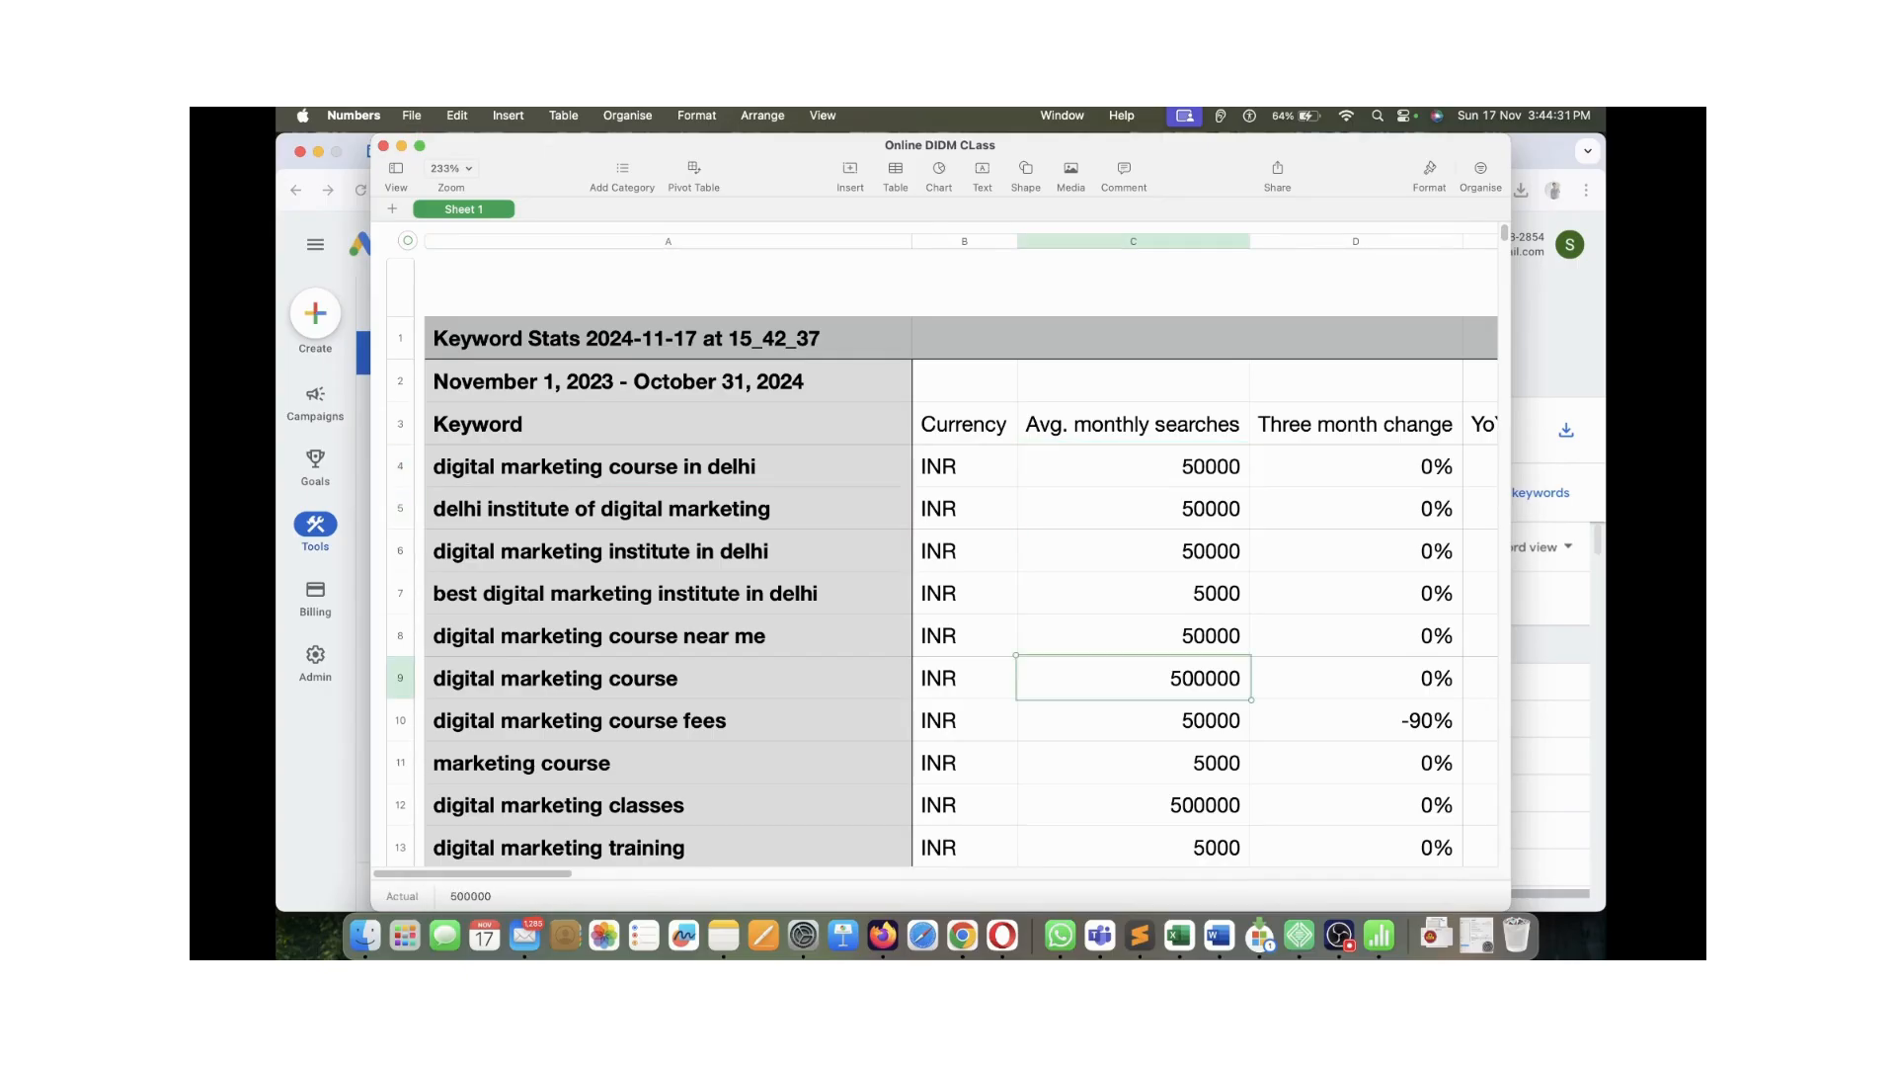
{"action": "left_click", "coordinate": [668, 679]}
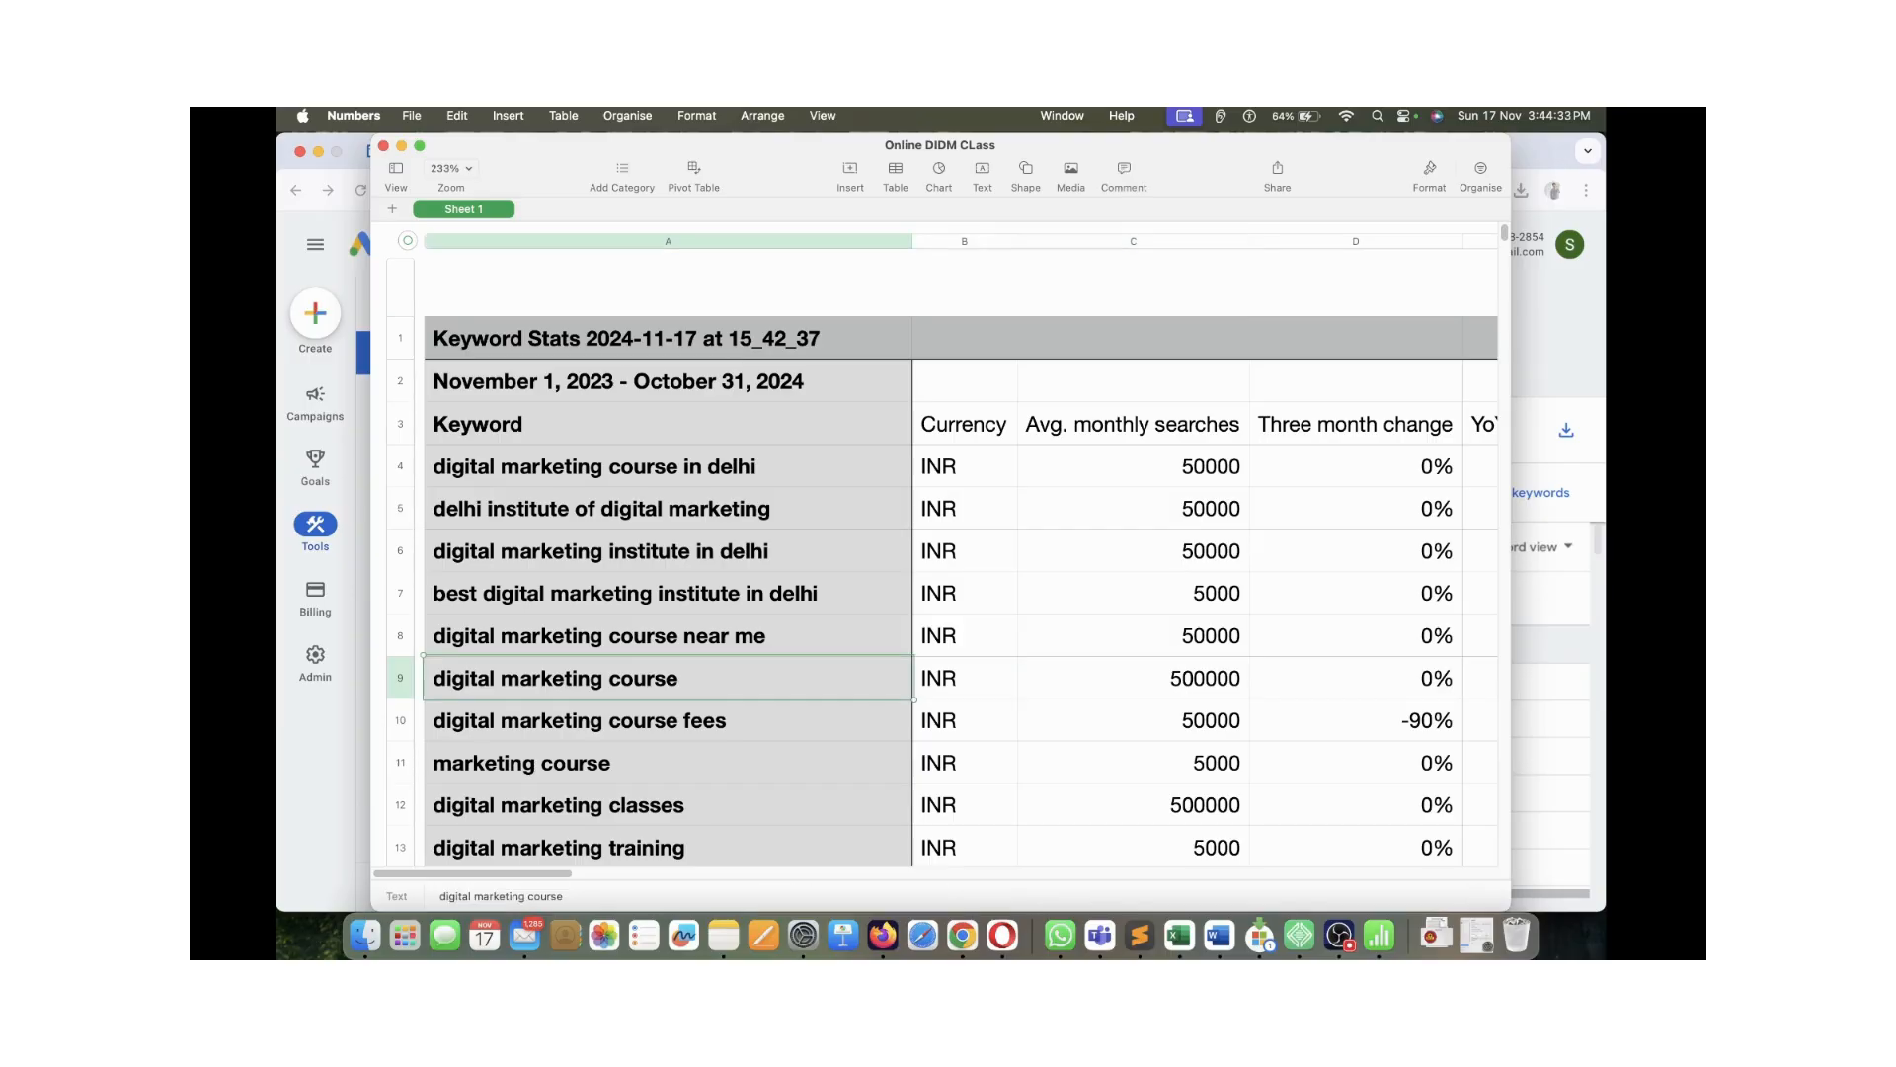
{"action": "scroll", "coordinate": [960, 553], "scroll_direction": "down", "scroll_amount": 3}
{"action": "left_click_drag", "start_coordinate": [669, 677], "coordinate": [1134, 677]}
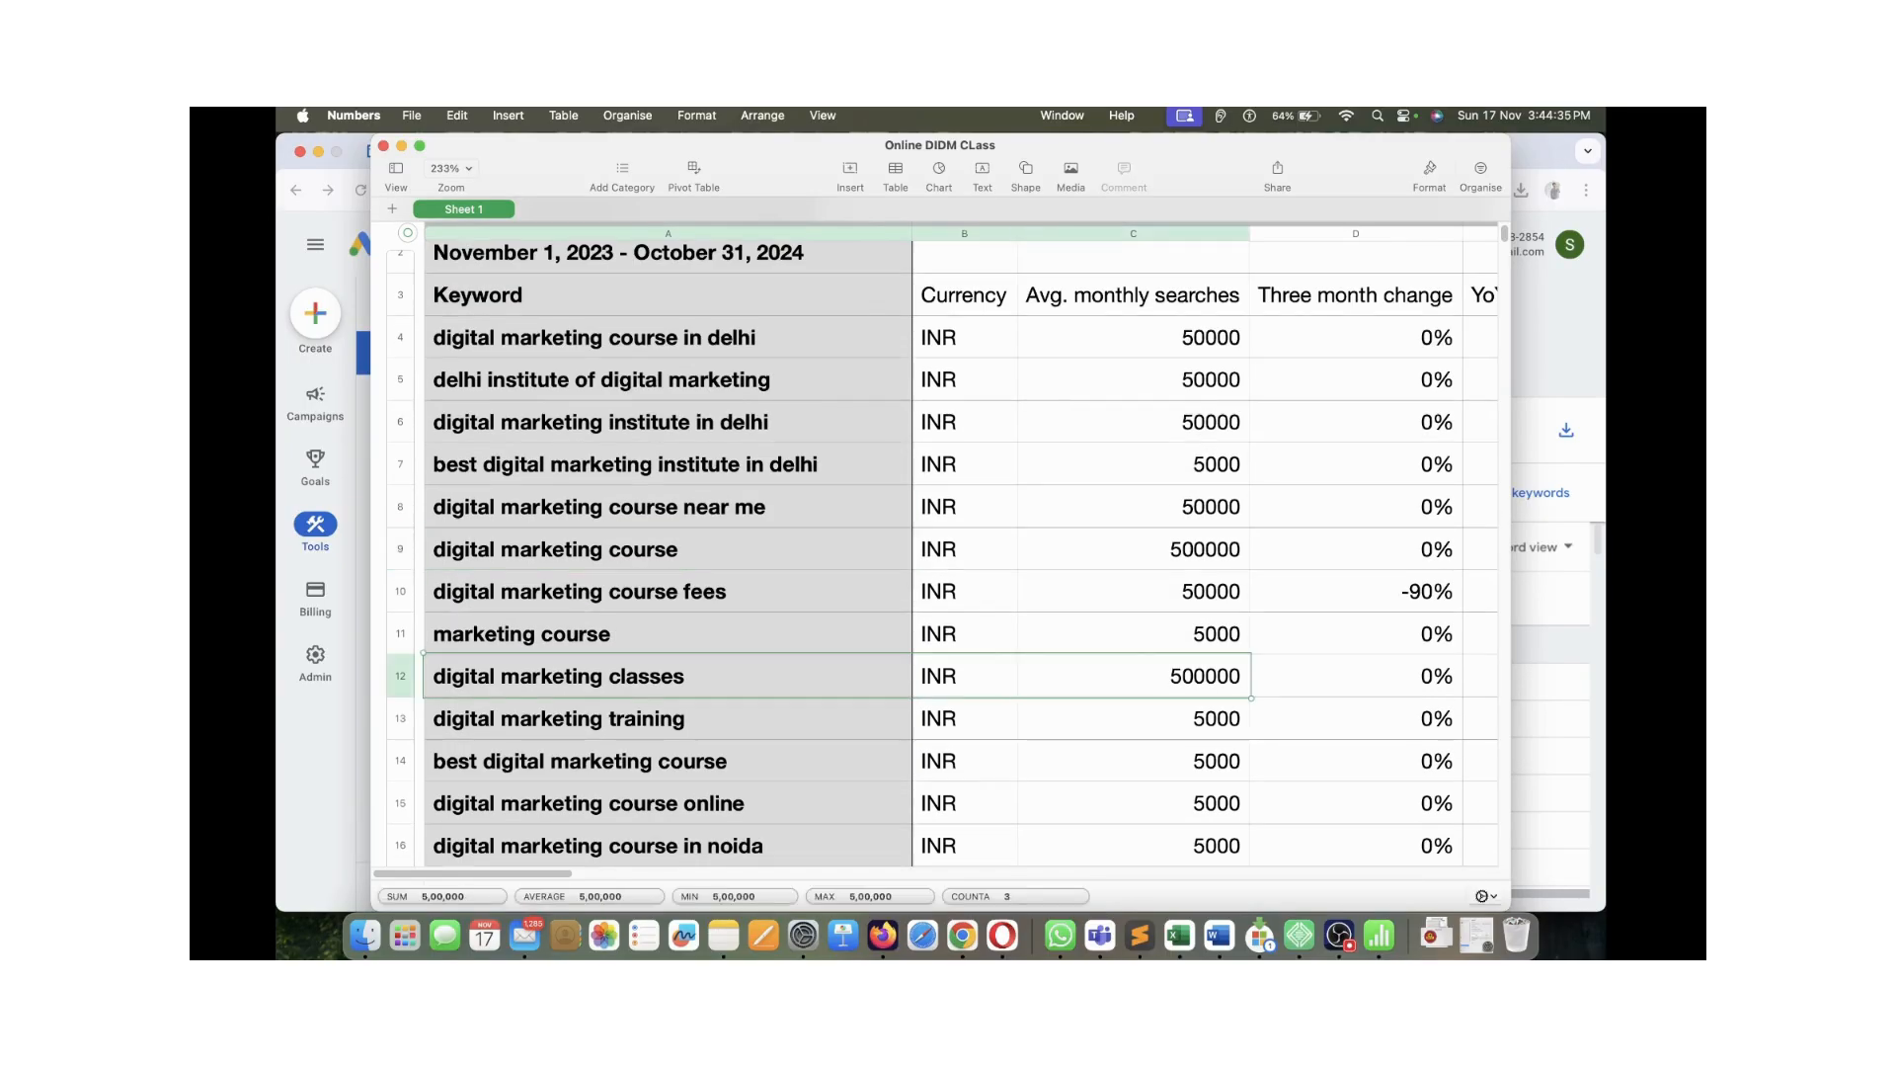
{"action": "left_click", "coordinate": [1134, 677]}
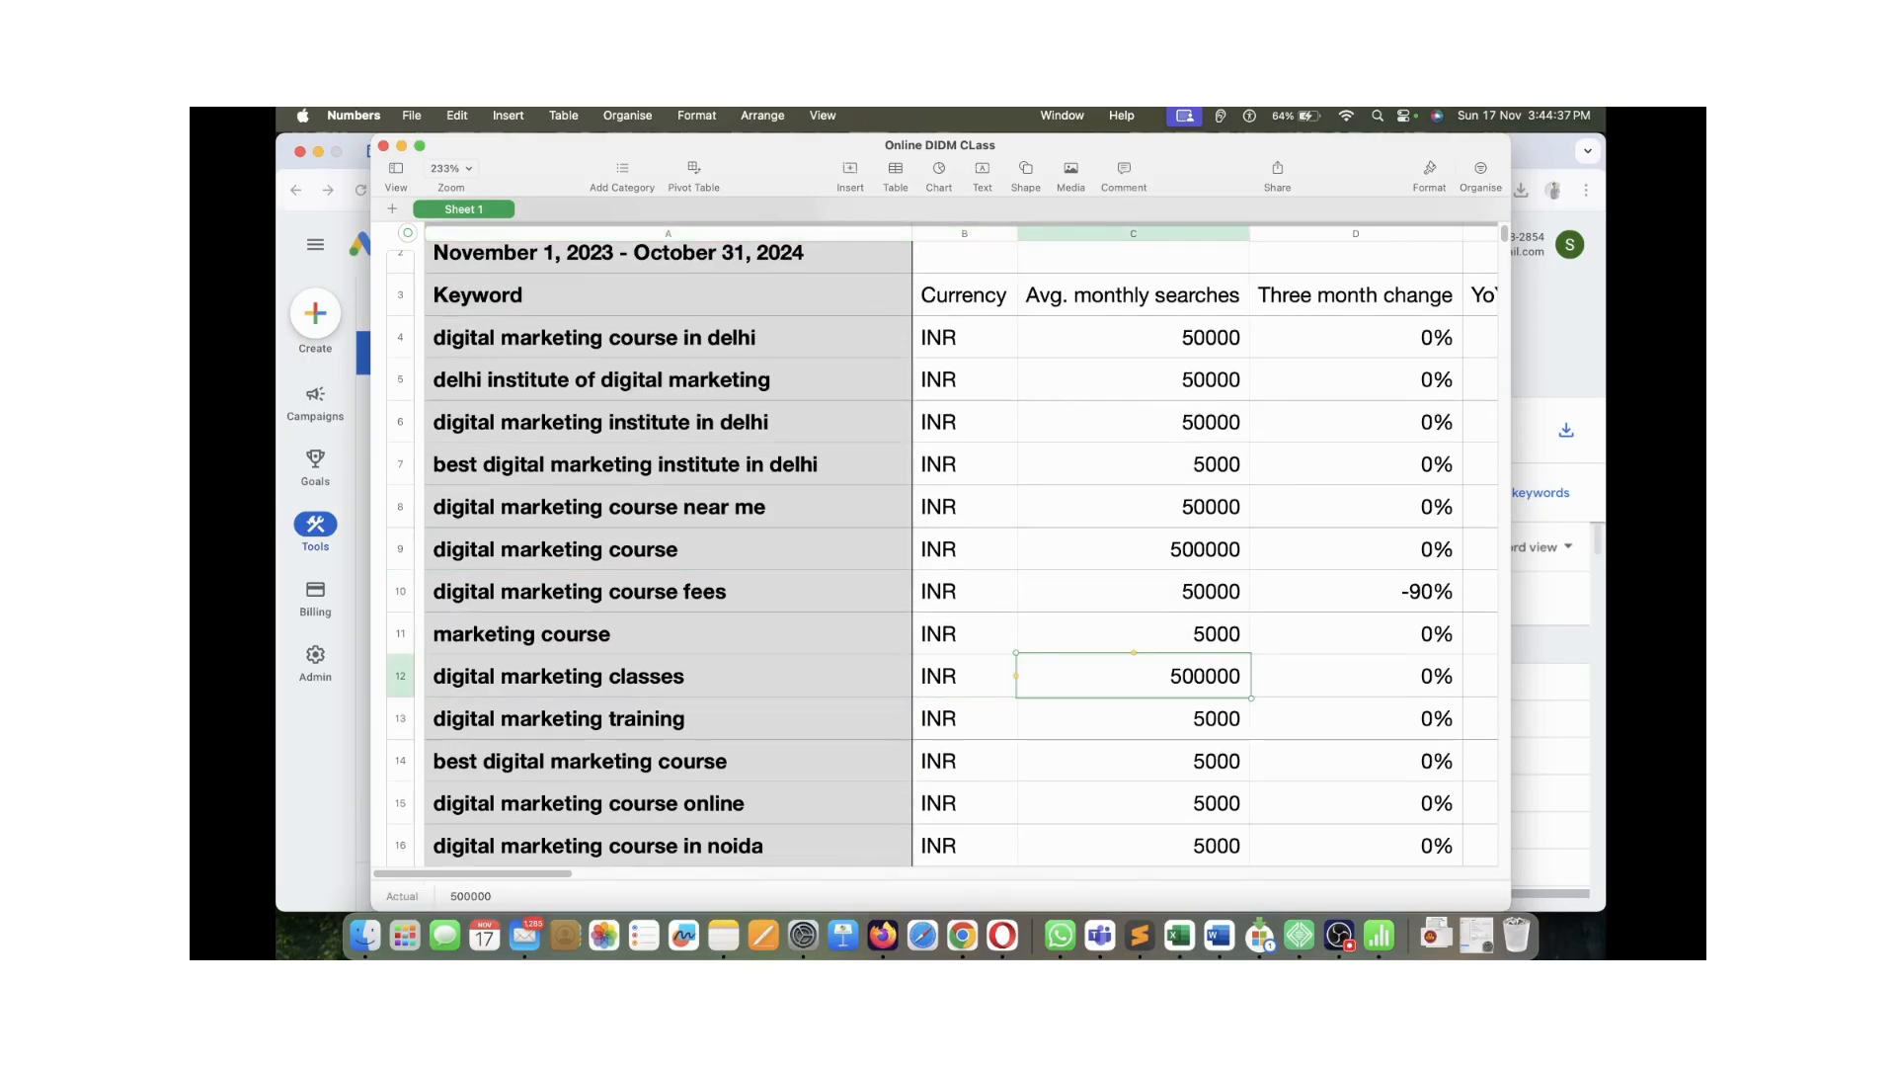
Inspect cells A12 and C12 (500000 searches) and the digital marketing classes near me row
{"action": "scroll", "coordinate": [942, 543], "scroll_direction": "down", "scroll_amount": 4}
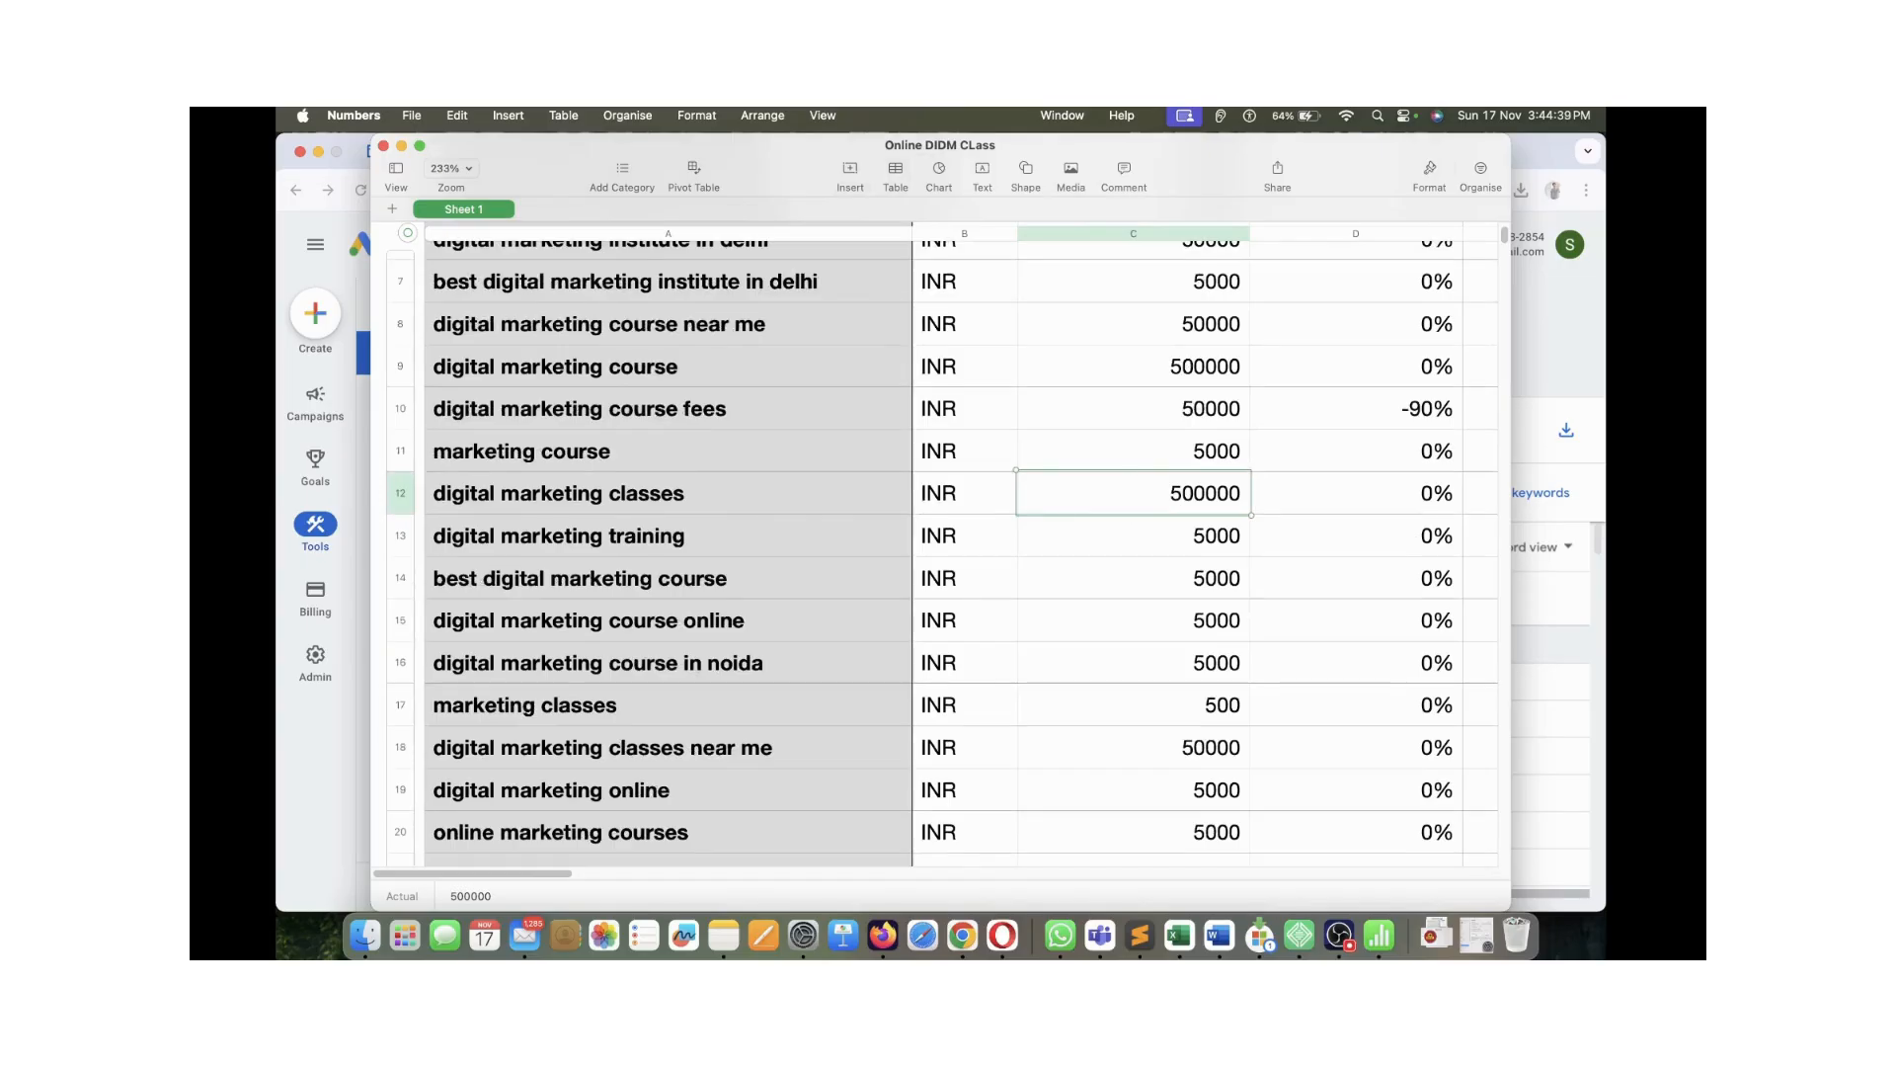
{"action": "left_click", "coordinate": [669, 493]}
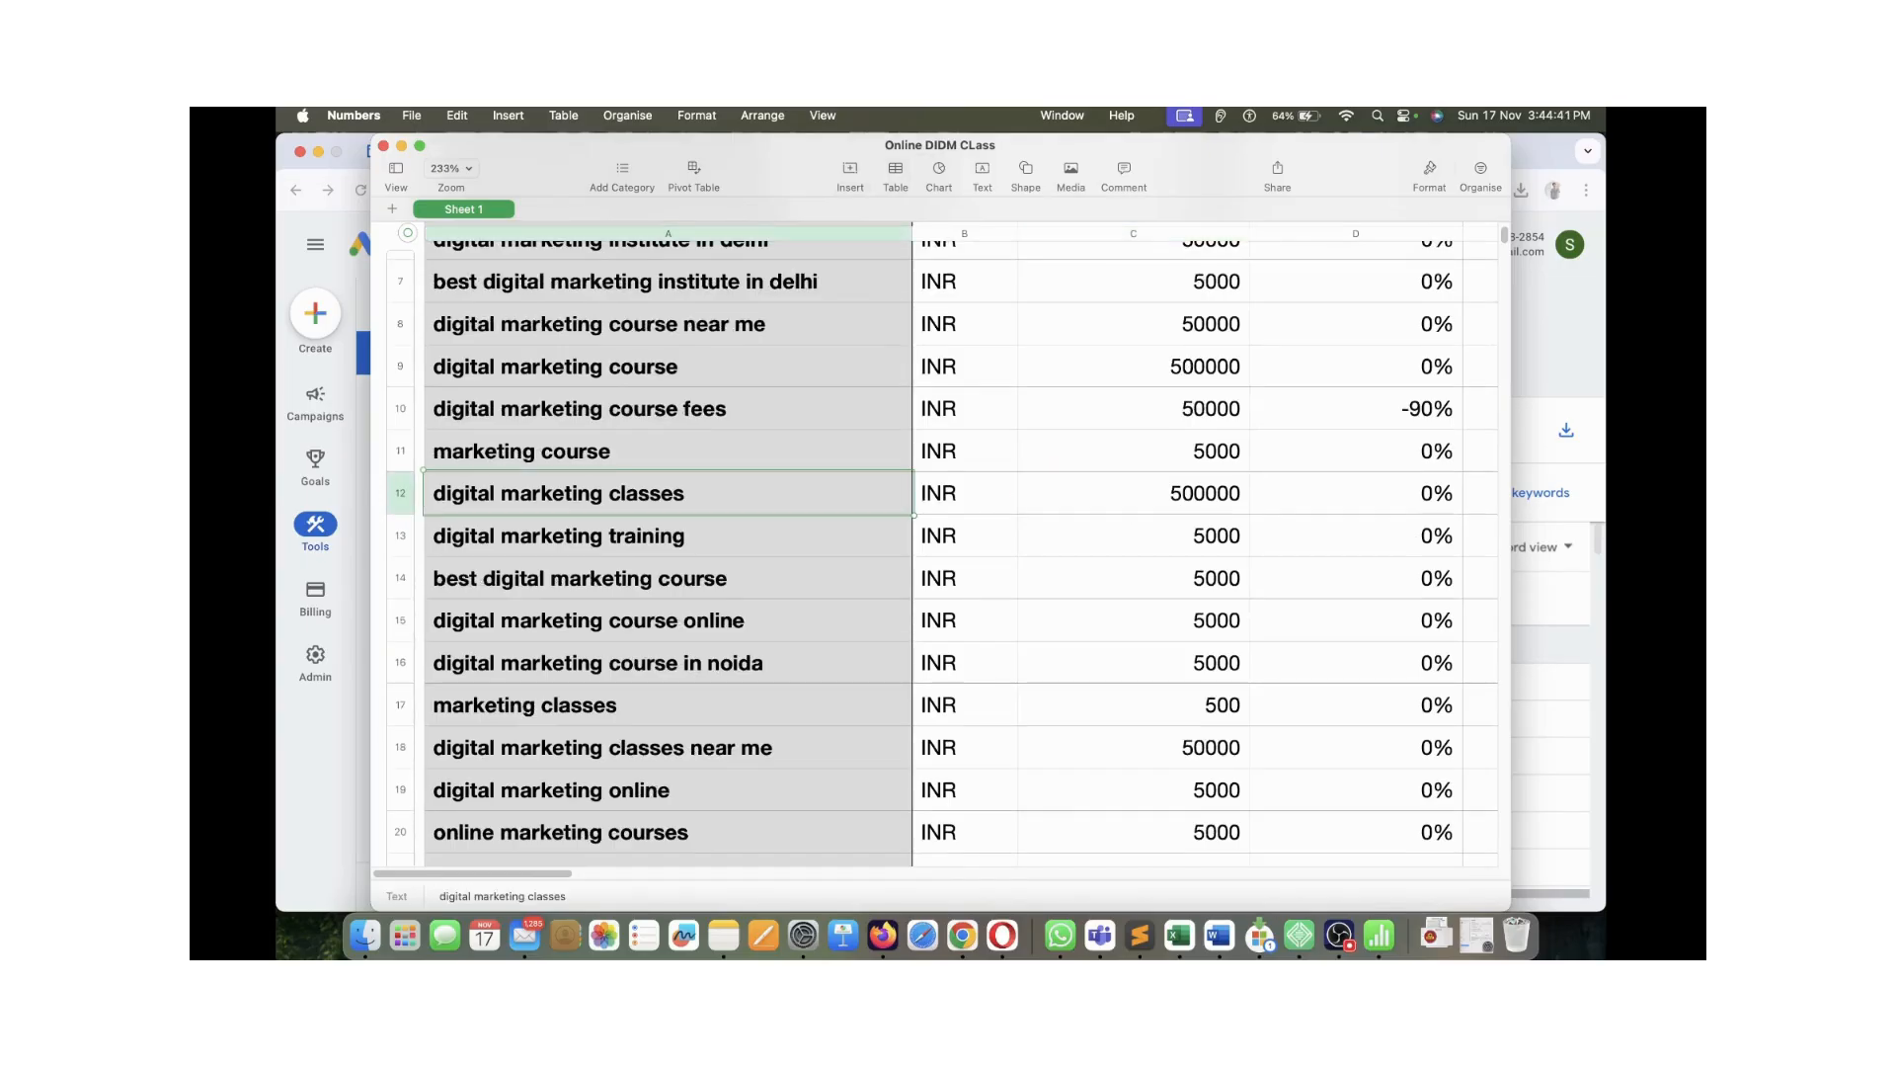
{"action": "left_click", "coordinate": [1133, 493]}
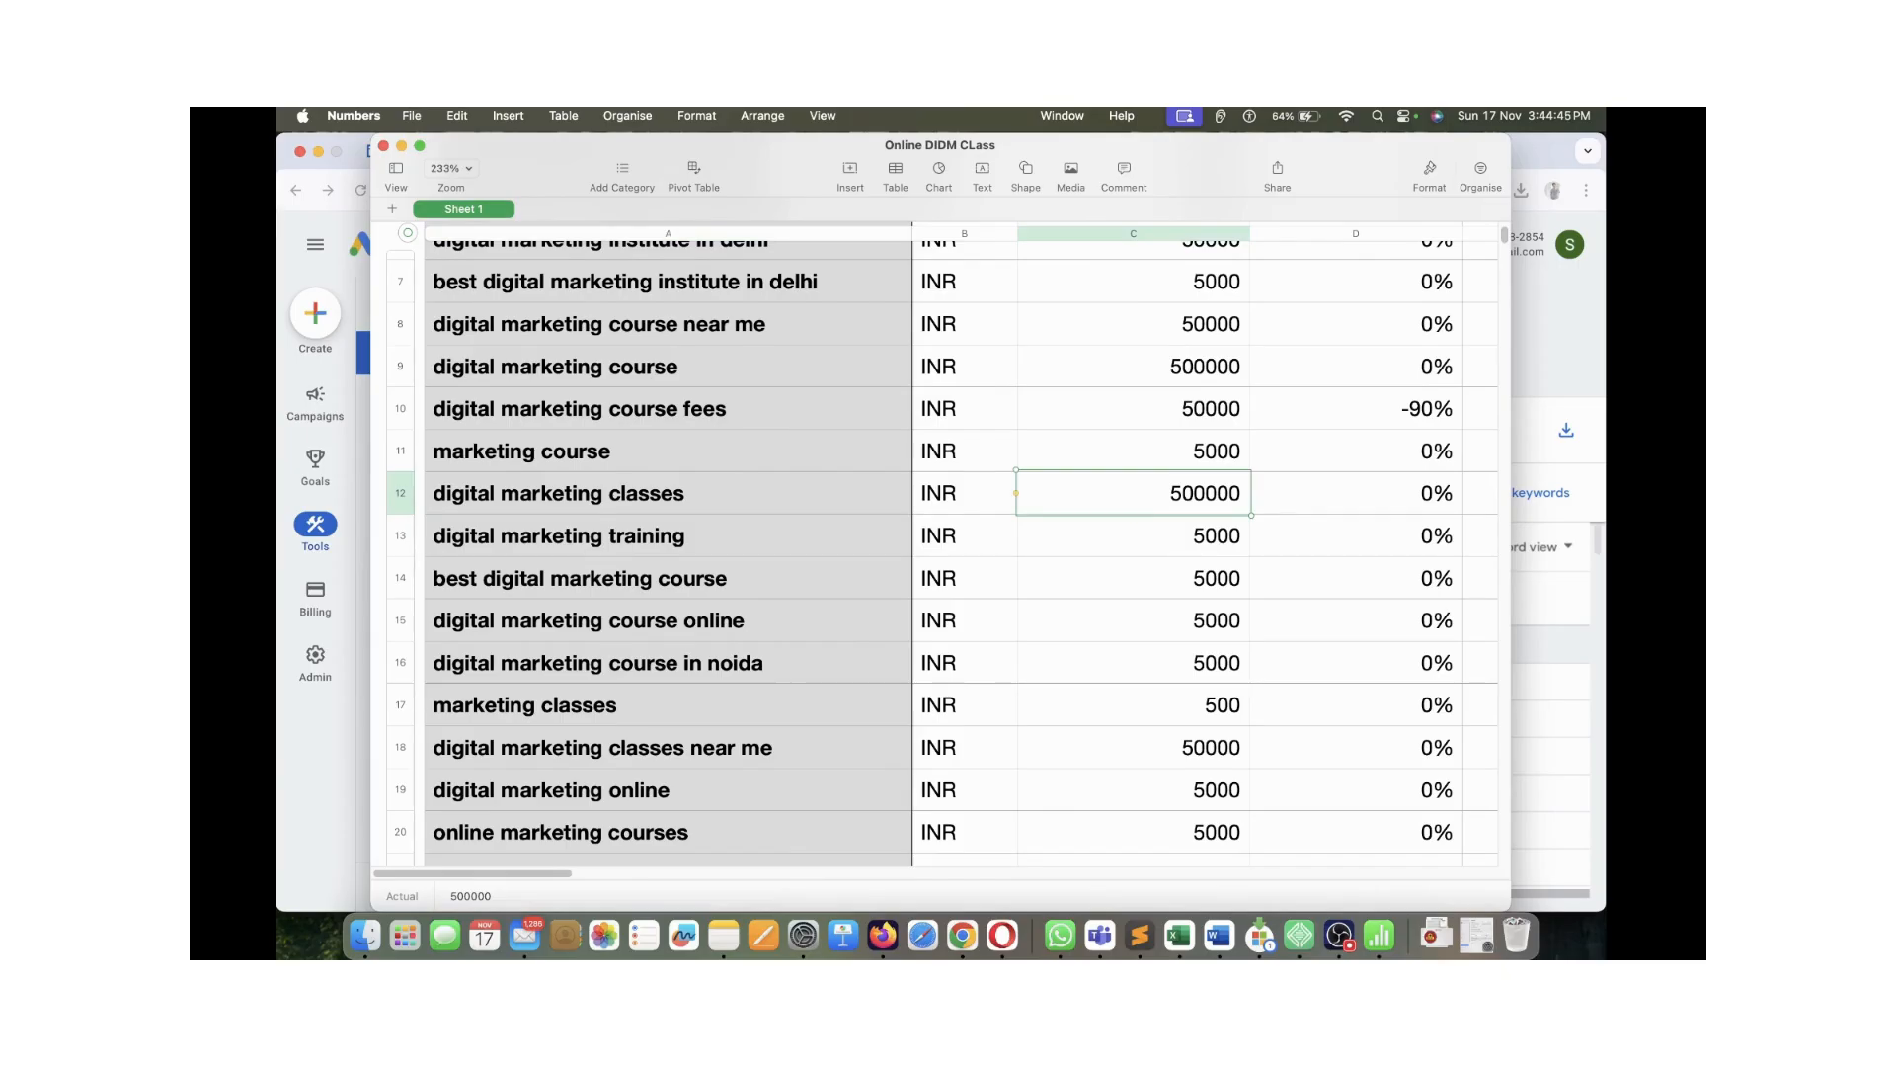
{"action": "scroll", "coordinate": [942, 544], "scroll_direction": "down", "scroll_amount": 5}
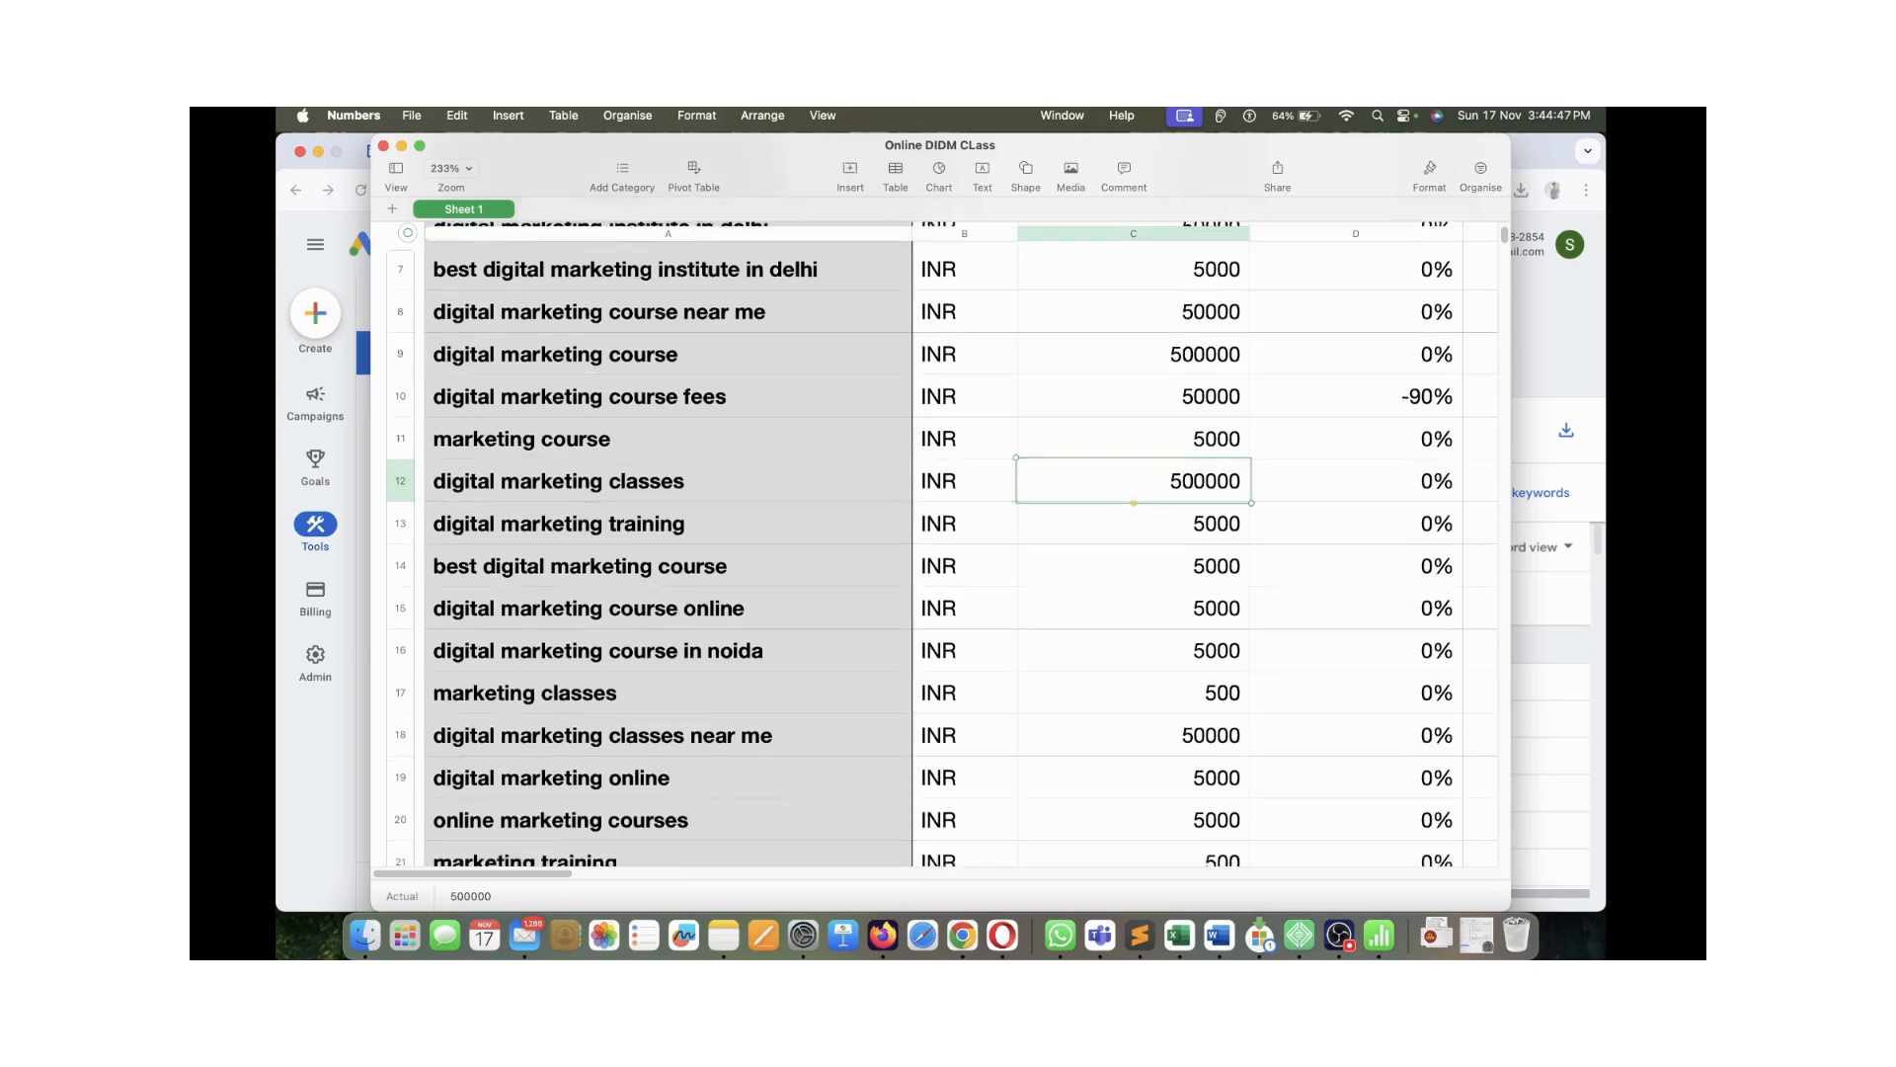
{"action": "left_click_drag", "start_coordinate": [1134, 535], "coordinate": [668, 534]}
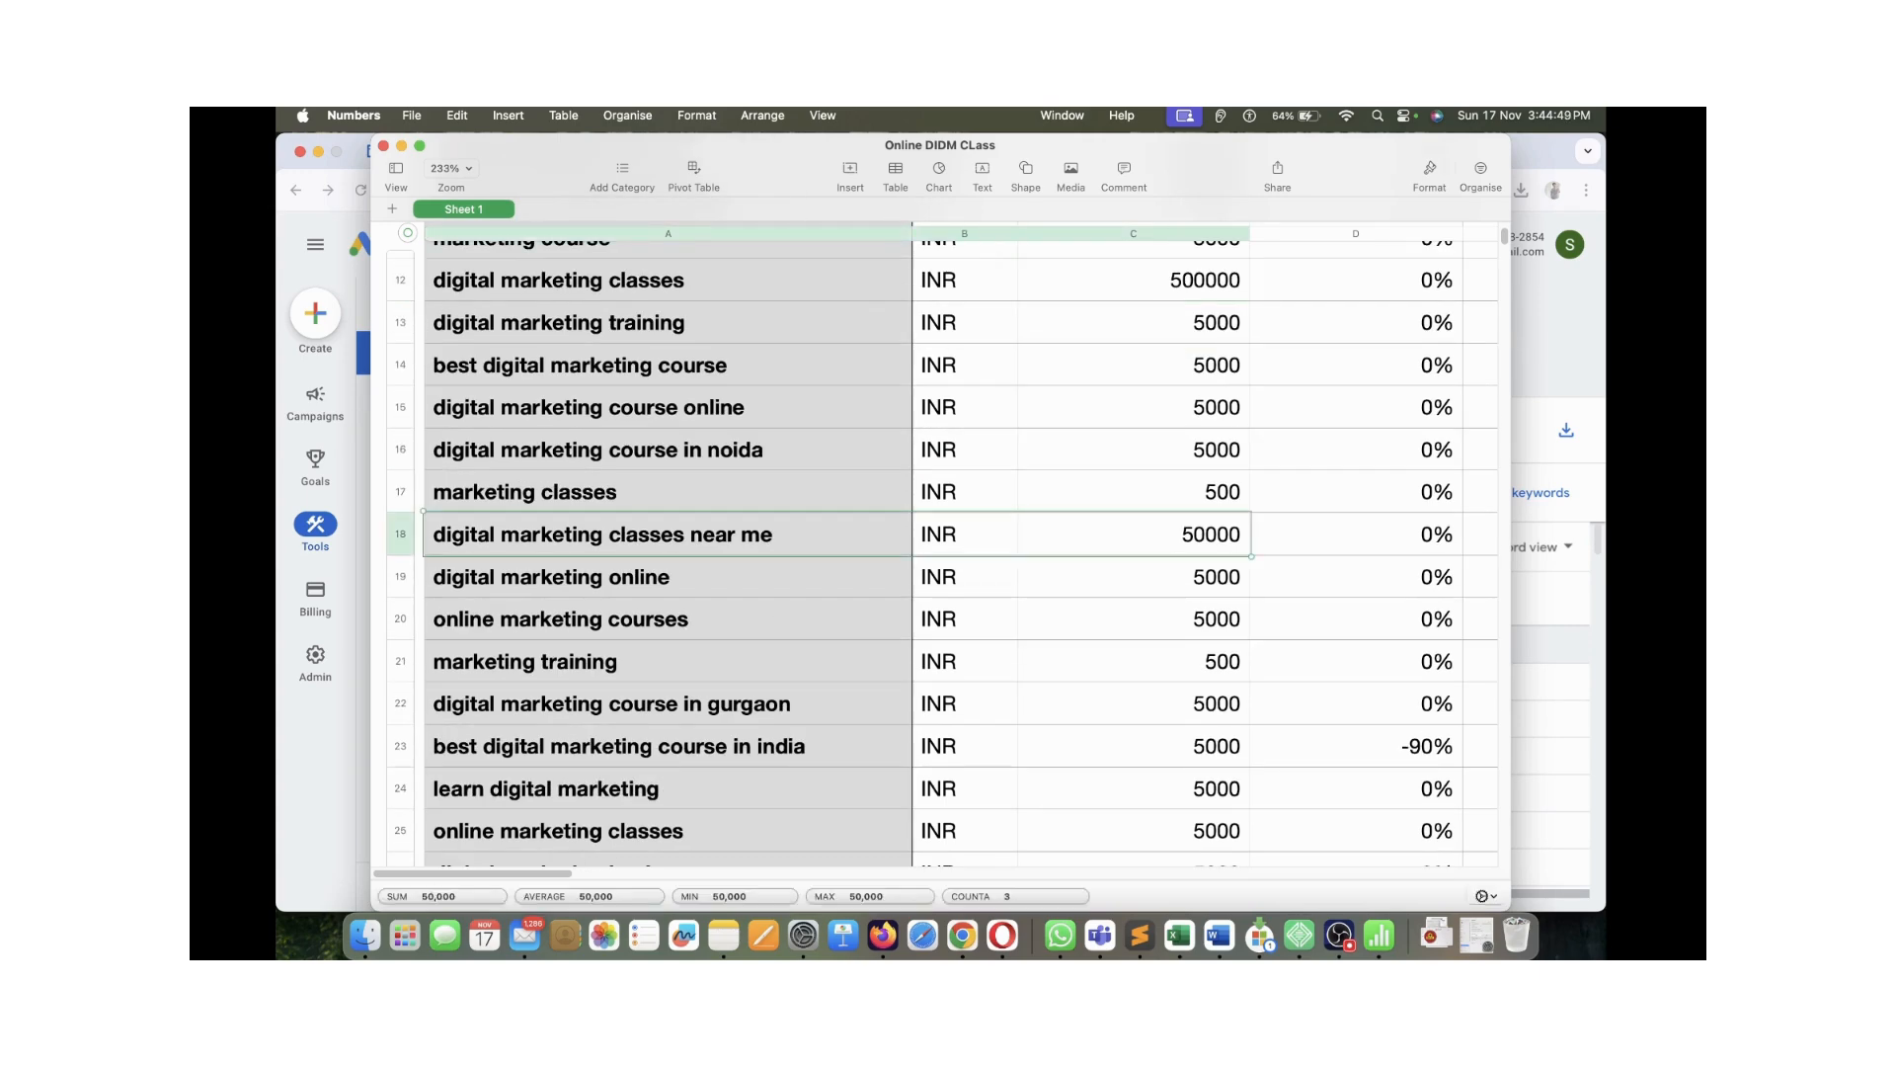
{"action": "left_click", "coordinate": [669, 534]}
{"action": "scroll", "coordinate": [669, 534], "scroll_direction": "down", "scroll_amount": 3}
{"action": "scroll", "coordinate": [942, 543], "scroll_direction": "down", "scroll_amount": 3}
{"action": "scroll", "coordinate": [942, 543], "scroll_direction": "up", "scroll_amount": 10}
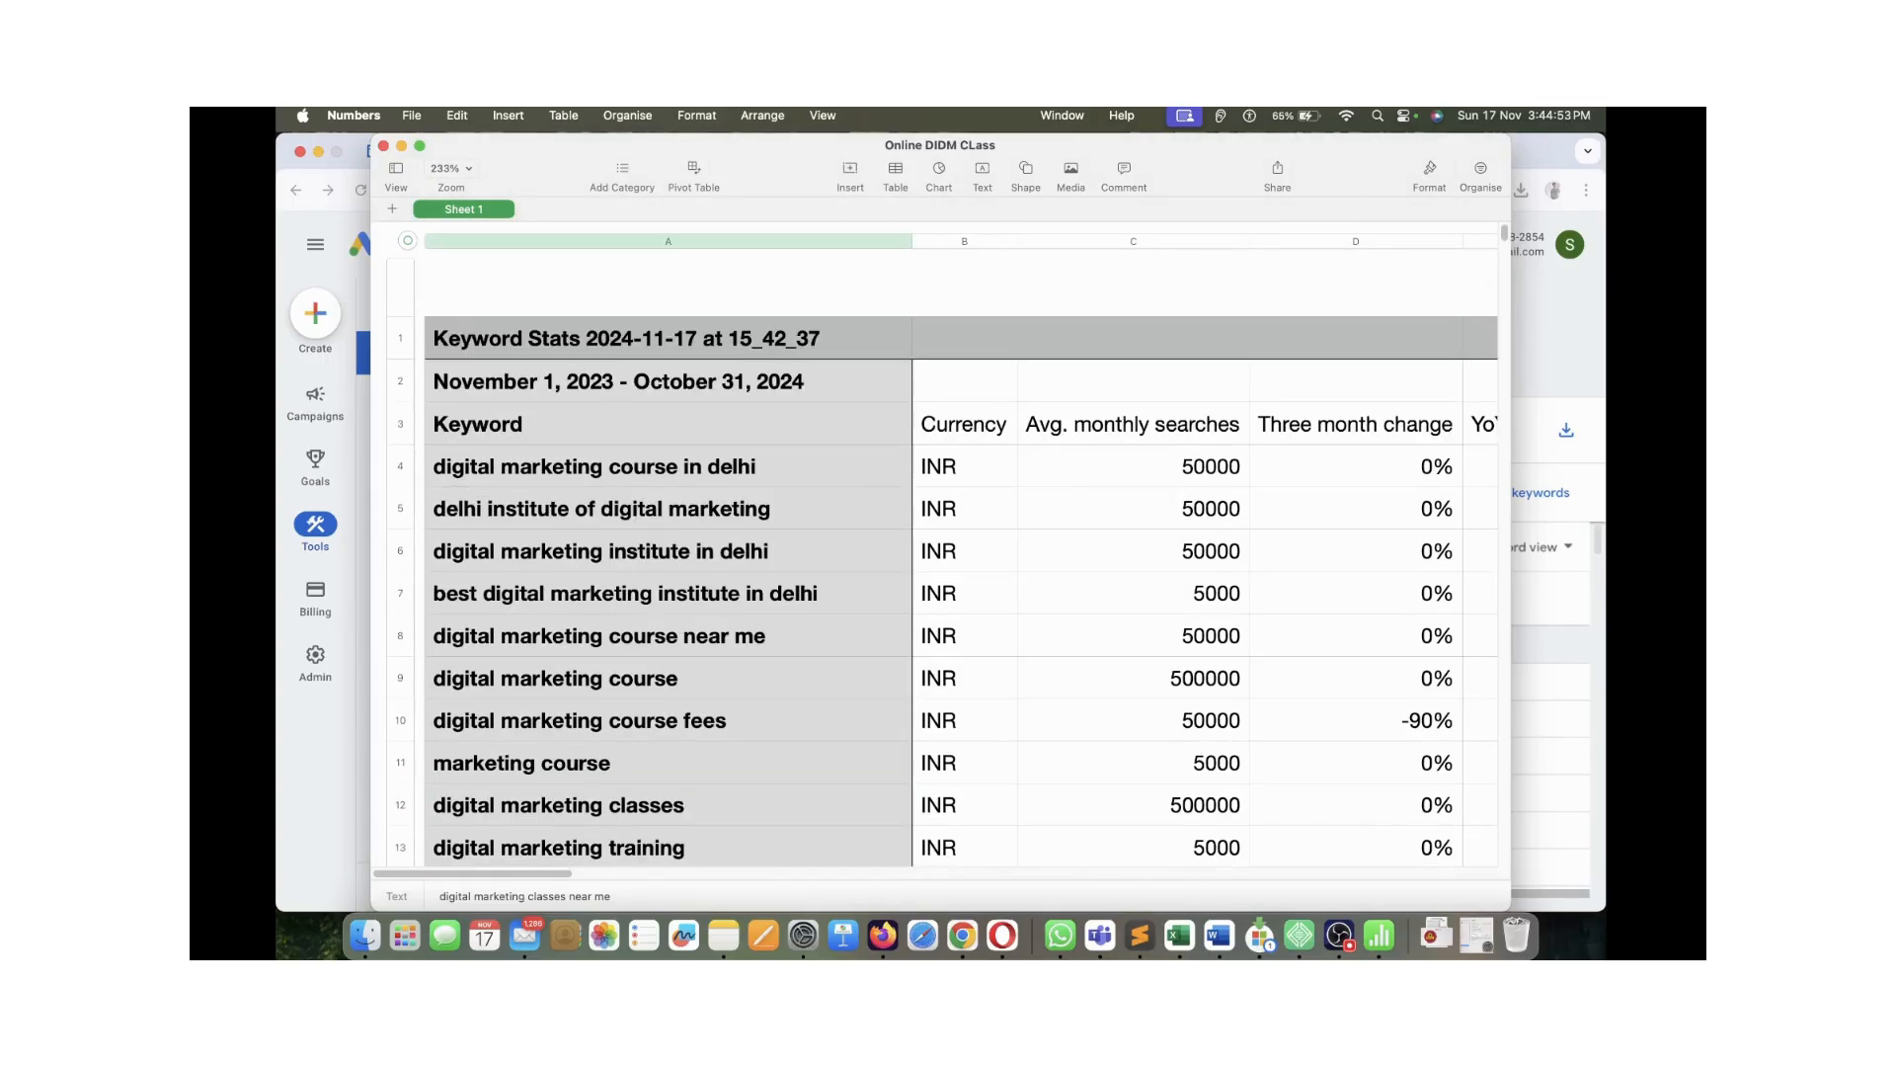
Review row 4's keyword, currency, monthly searches and three-month change, then close the spreadsheet
{"action": "left_click", "coordinate": [965, 466]}
{"action": "left_click", "coordinate": [1134, 466]}
{"action": "left_click", "coordinate": [1357, 467]}
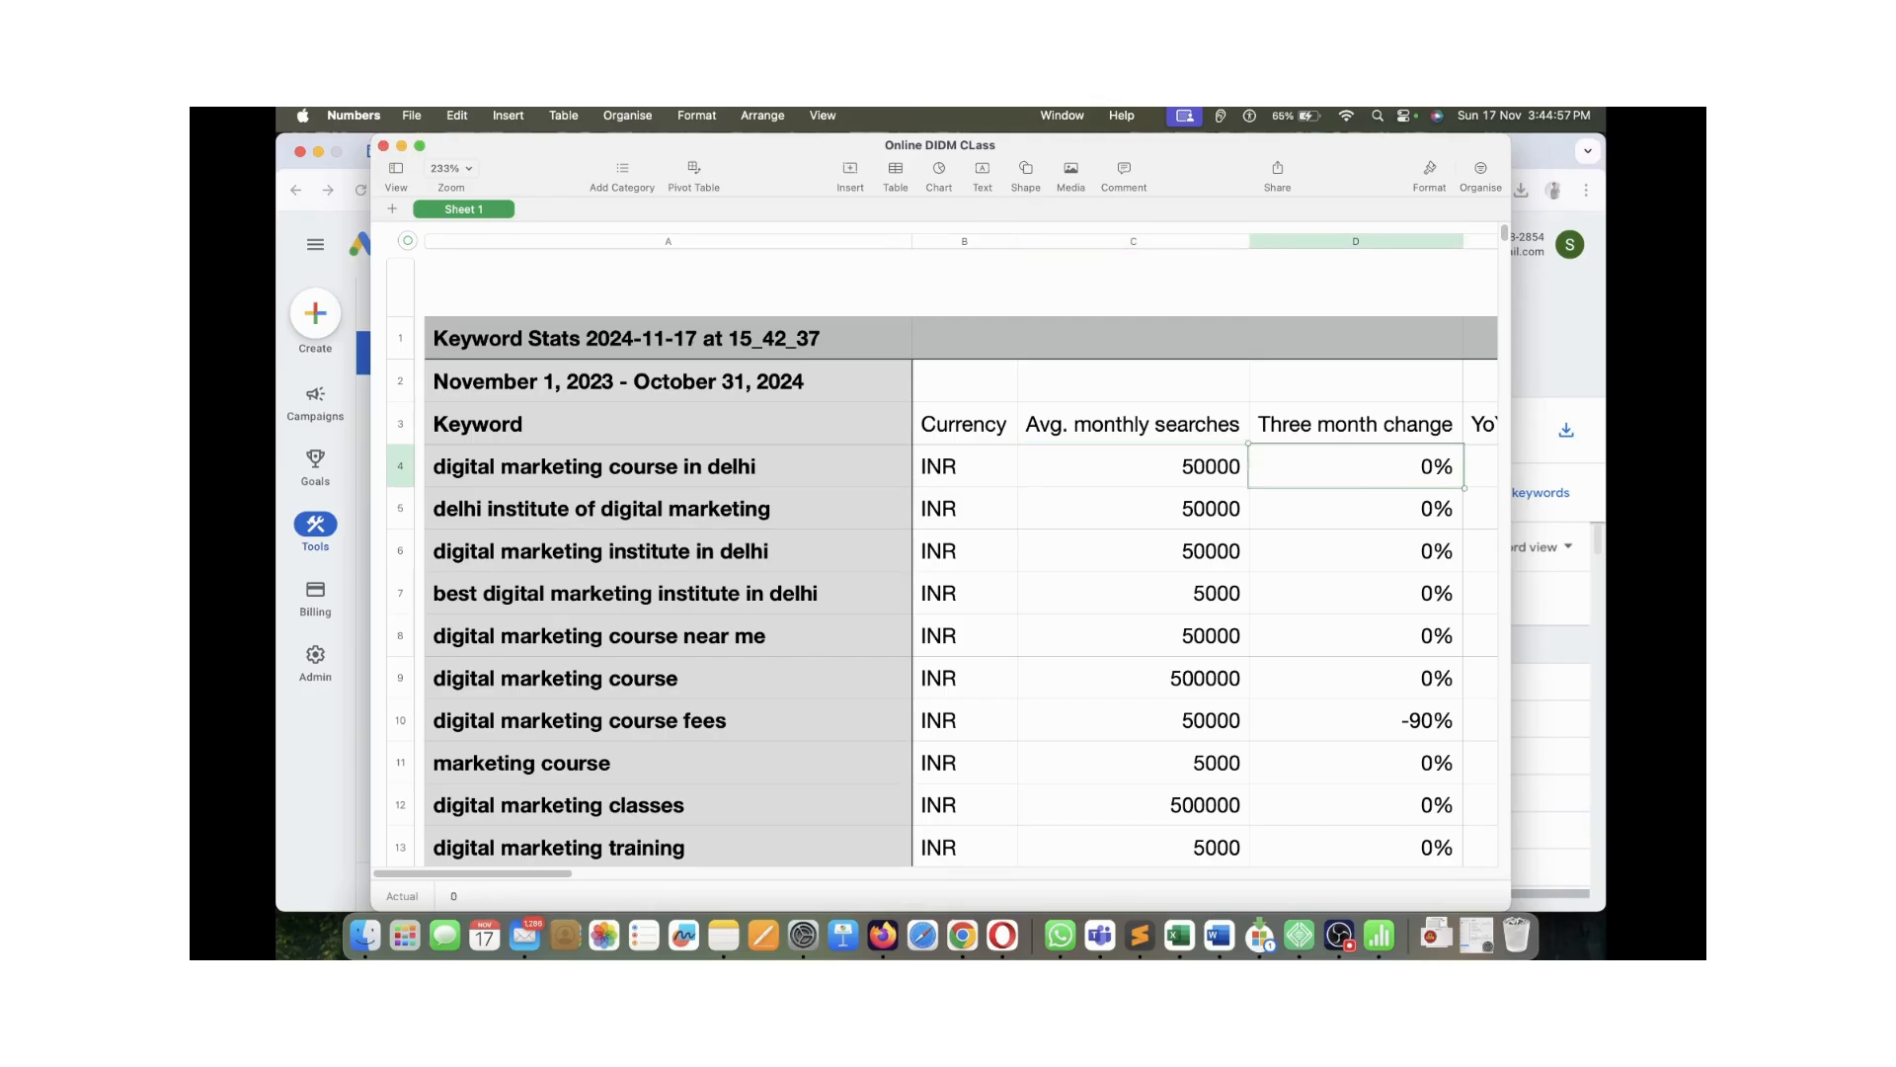
{"action": "scroll", "coordinate": [942, 543], "scroll_direction": "down", "scroll_amount": 1}
{"action": "scroll", "coordinate": [942, 544], "scroll_direction": "up", "scroll_amount": 1}
{"action": "left_click", "coordinate": [669, 466]}
{"action": "left_click", "coordinate": [1133, 467]}
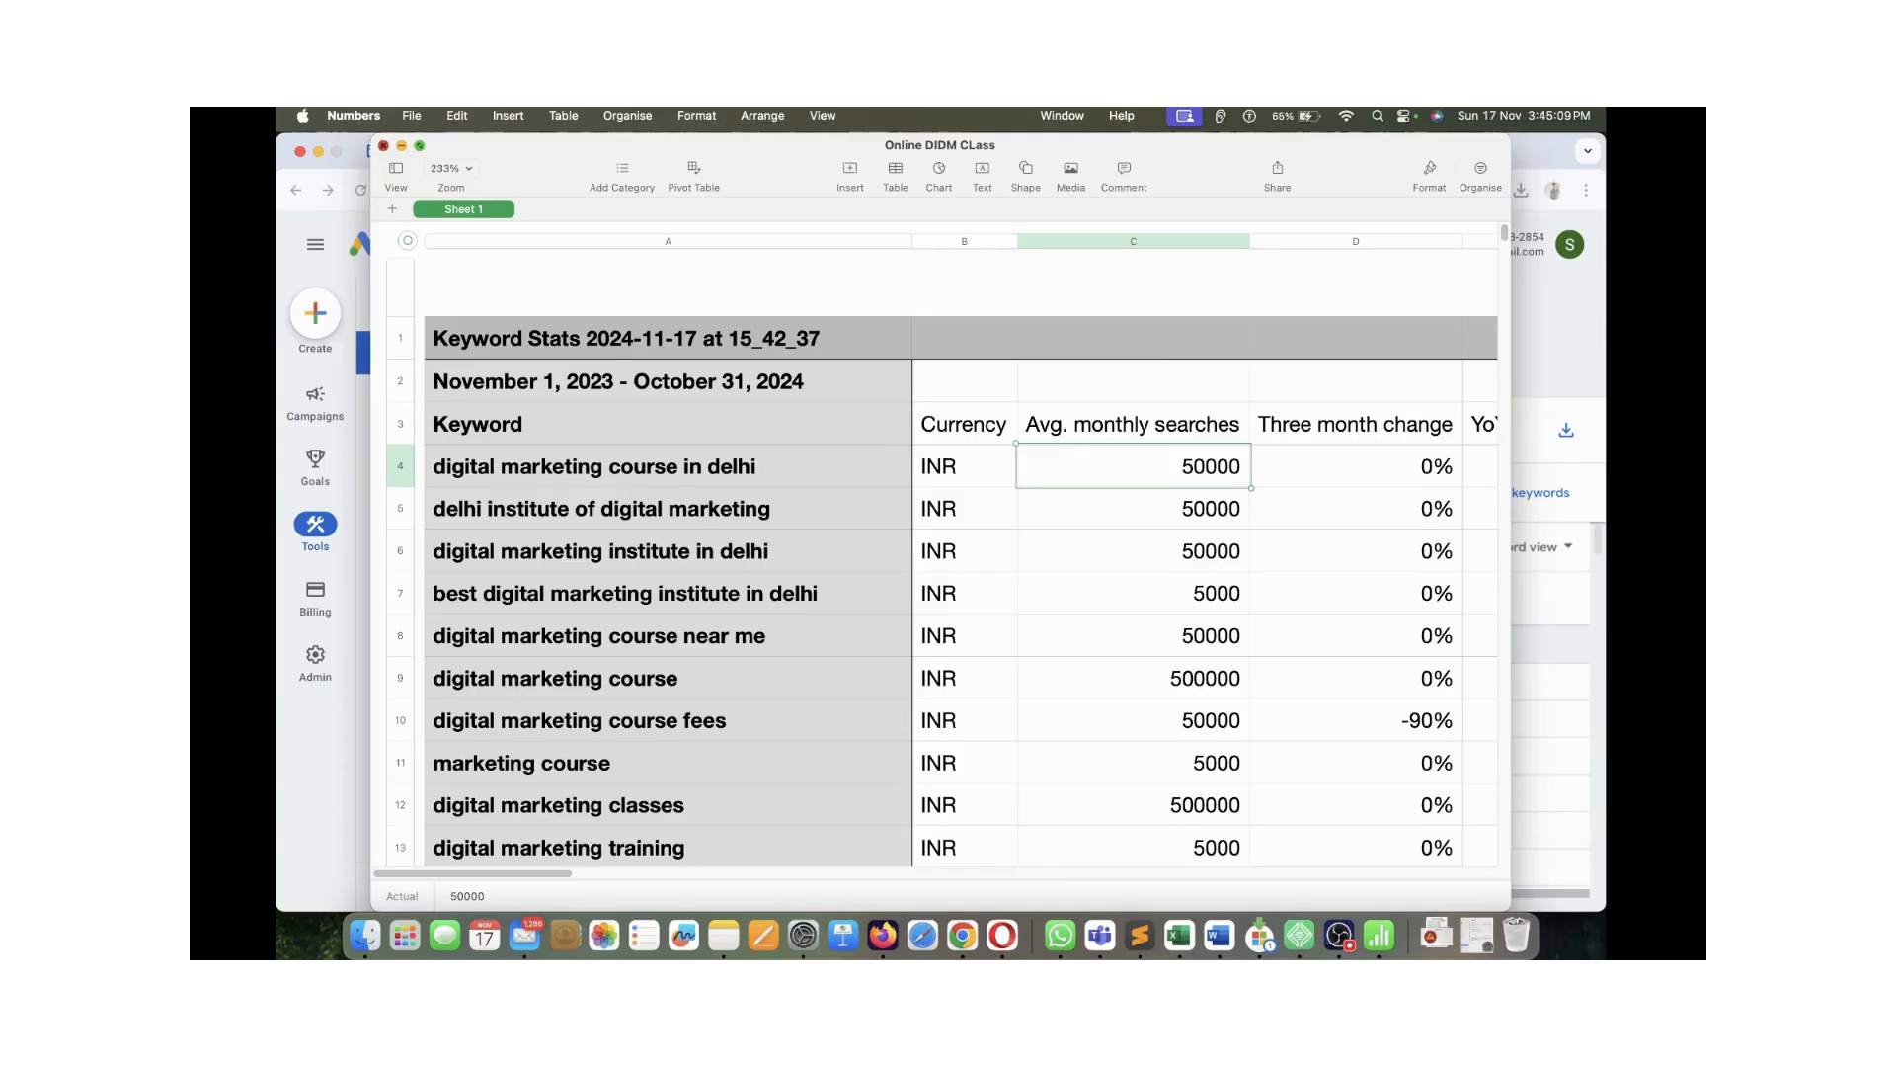
{"action": "left_click", "coordinate": [384, 145]}
In Google Ads, tick digital marketing course in delhi and delhi institute of digital marketing
{"action": "scroll", "coordinate": [1104, 756], "scroll_direction": "down", "scroll_amount": 5}
{"action": "scroll", "coordinate": [1104, 756], "scroll_direction": "up", "scroll_amount": 5}
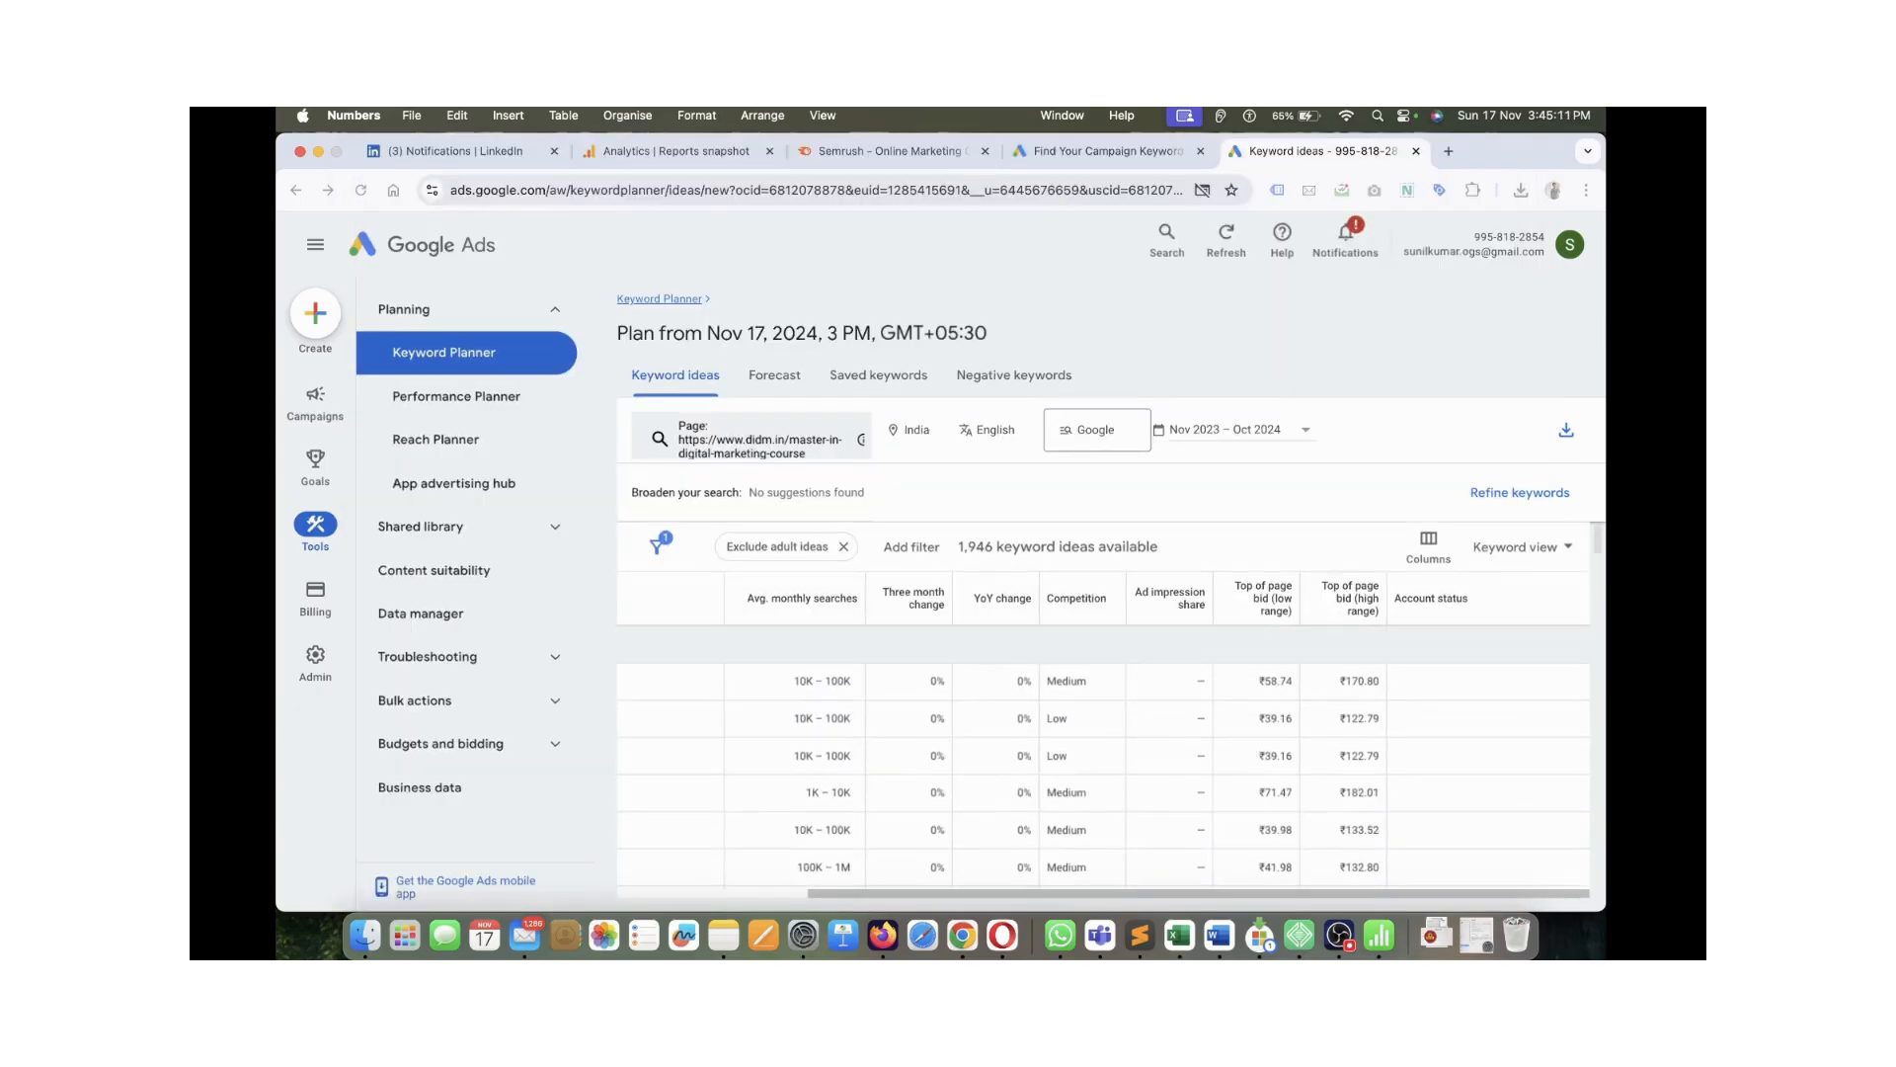
{"action": "scroll", "coordinate": [1103, 755], "scroll_direction": "down", "scroll_amount": 4}
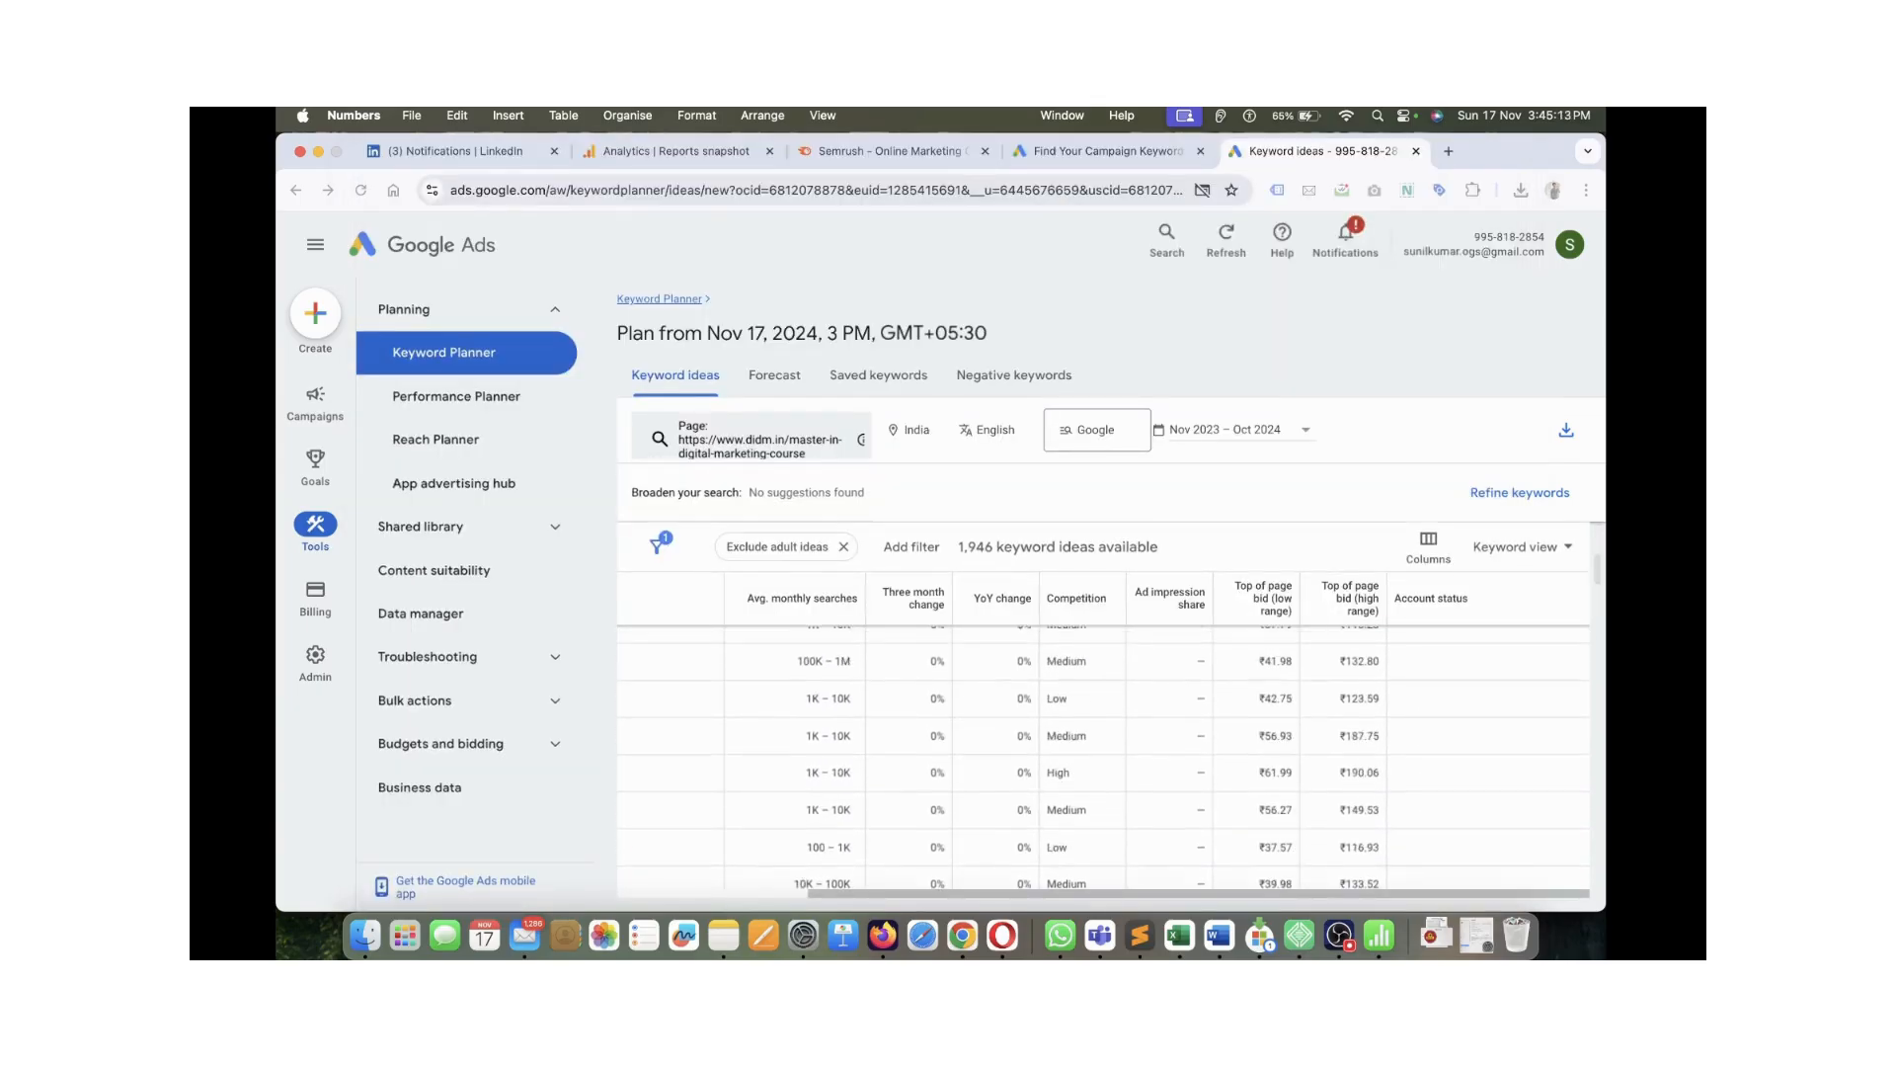
{"action": "scroll", "coordinate": [1103, 756], "scroll_direction": "up", "scroll_amount": 4}
{"action": "left_click", "coordinate": [1103, 756]}
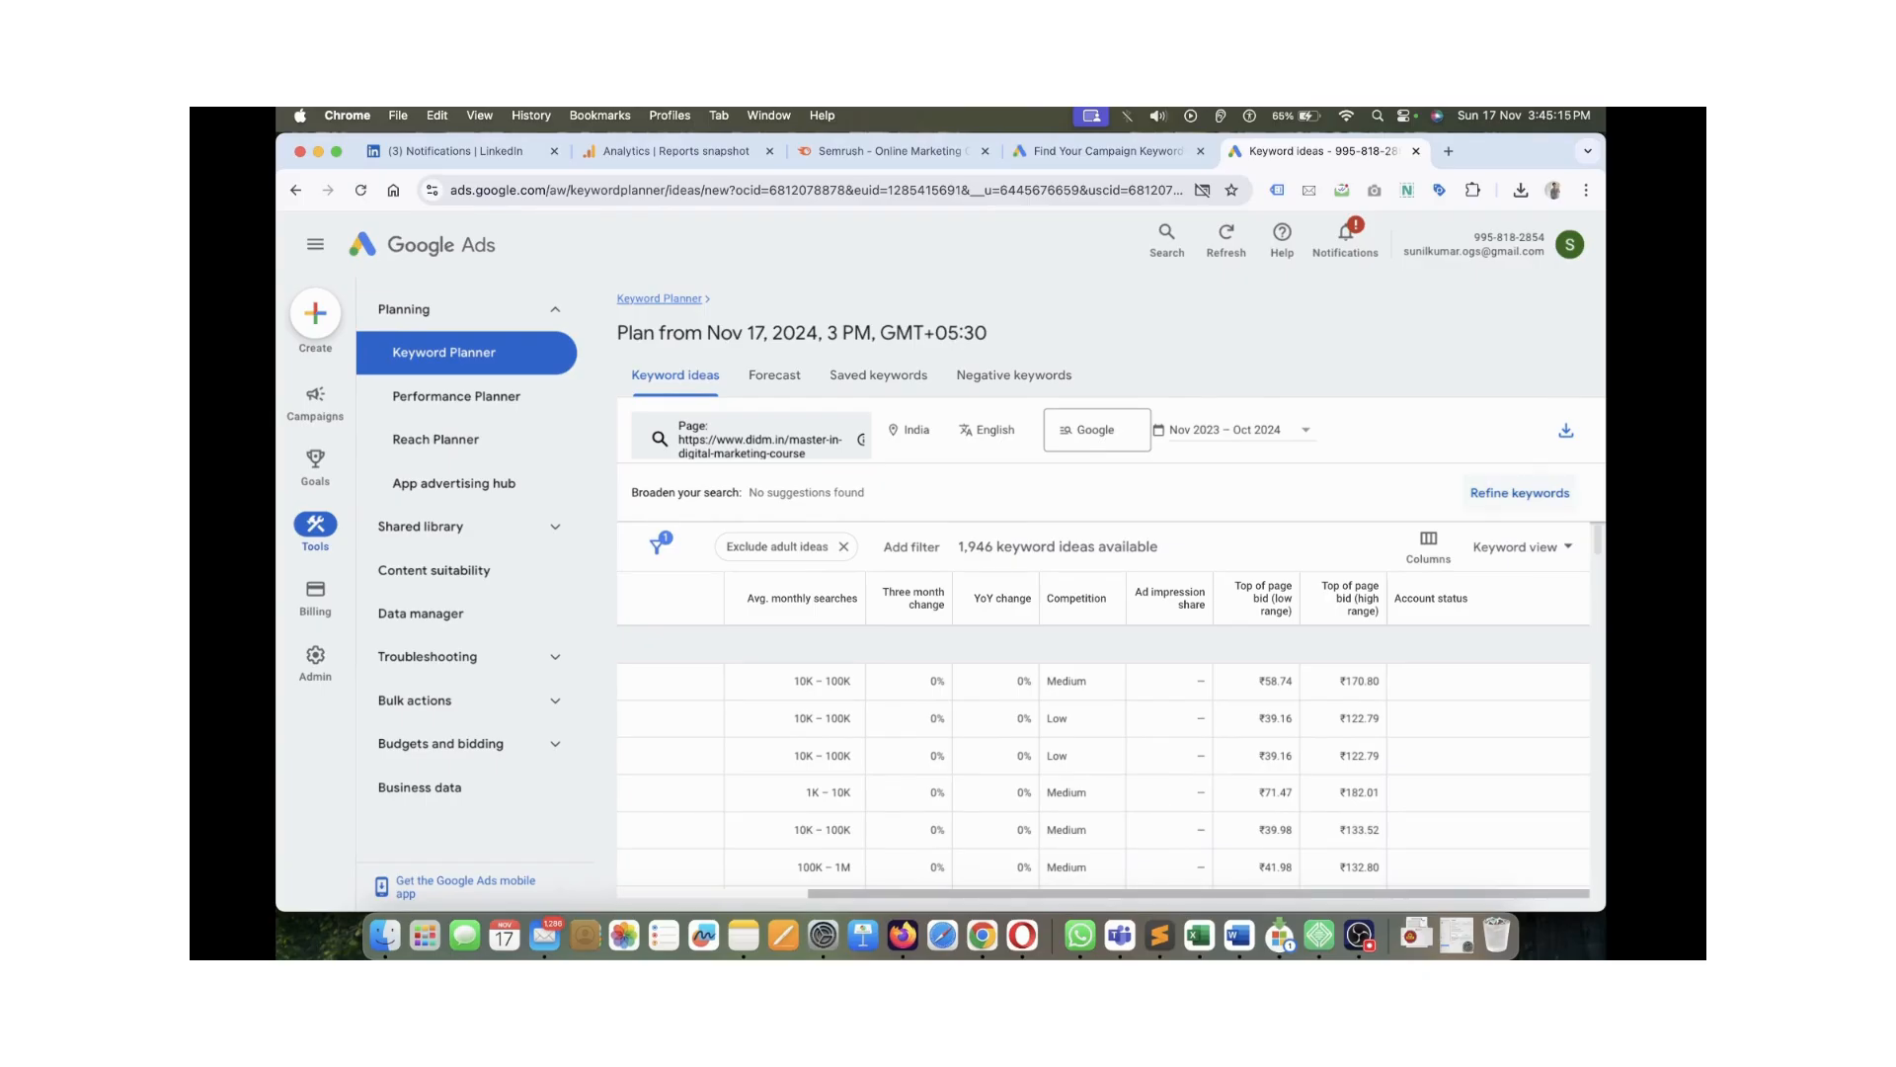
{"action": "left_click", "coordinate": [1519, 492]}
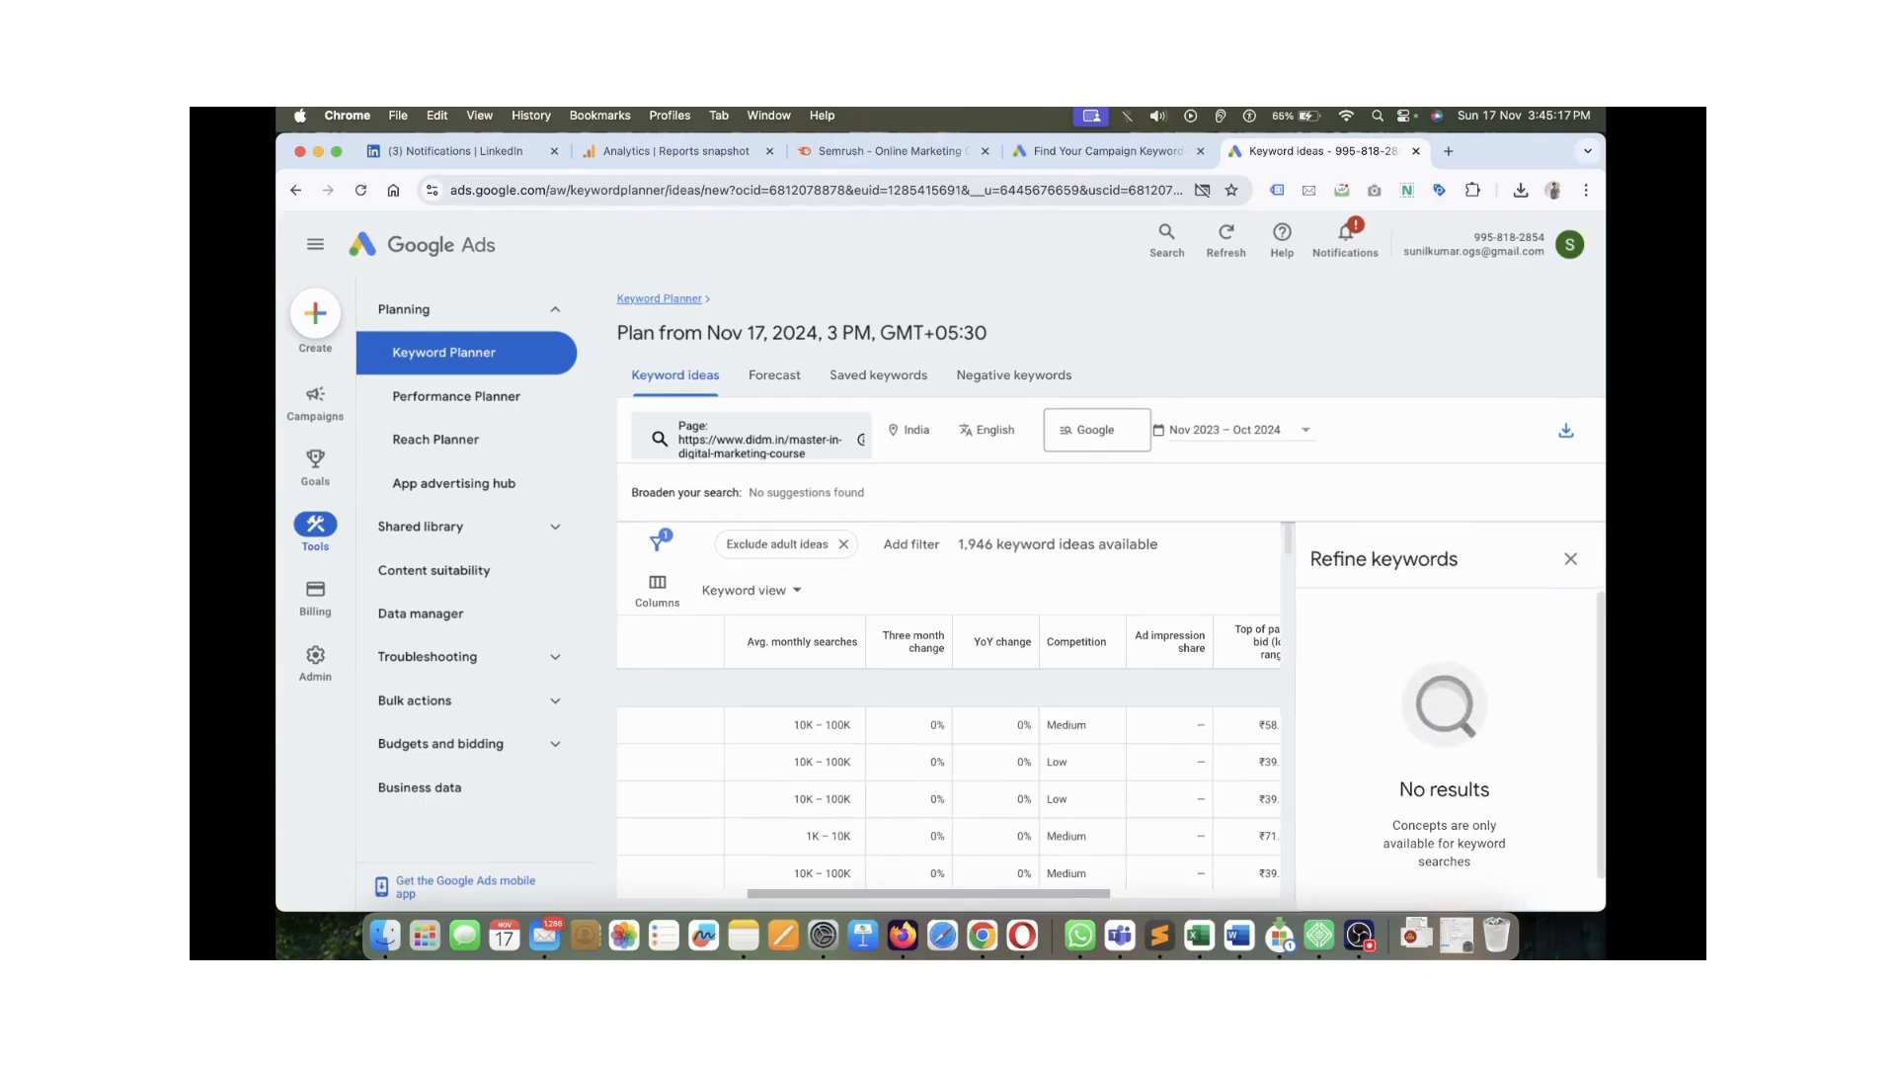
{"action": "scroll", "coordinate": [1444, 749], "scroll_direction": "down", "scroll_amount": 1}
{"action": "scroll", "coordinate": [948, 790], "scroll_direction": "left", "scroll_amount": 5}
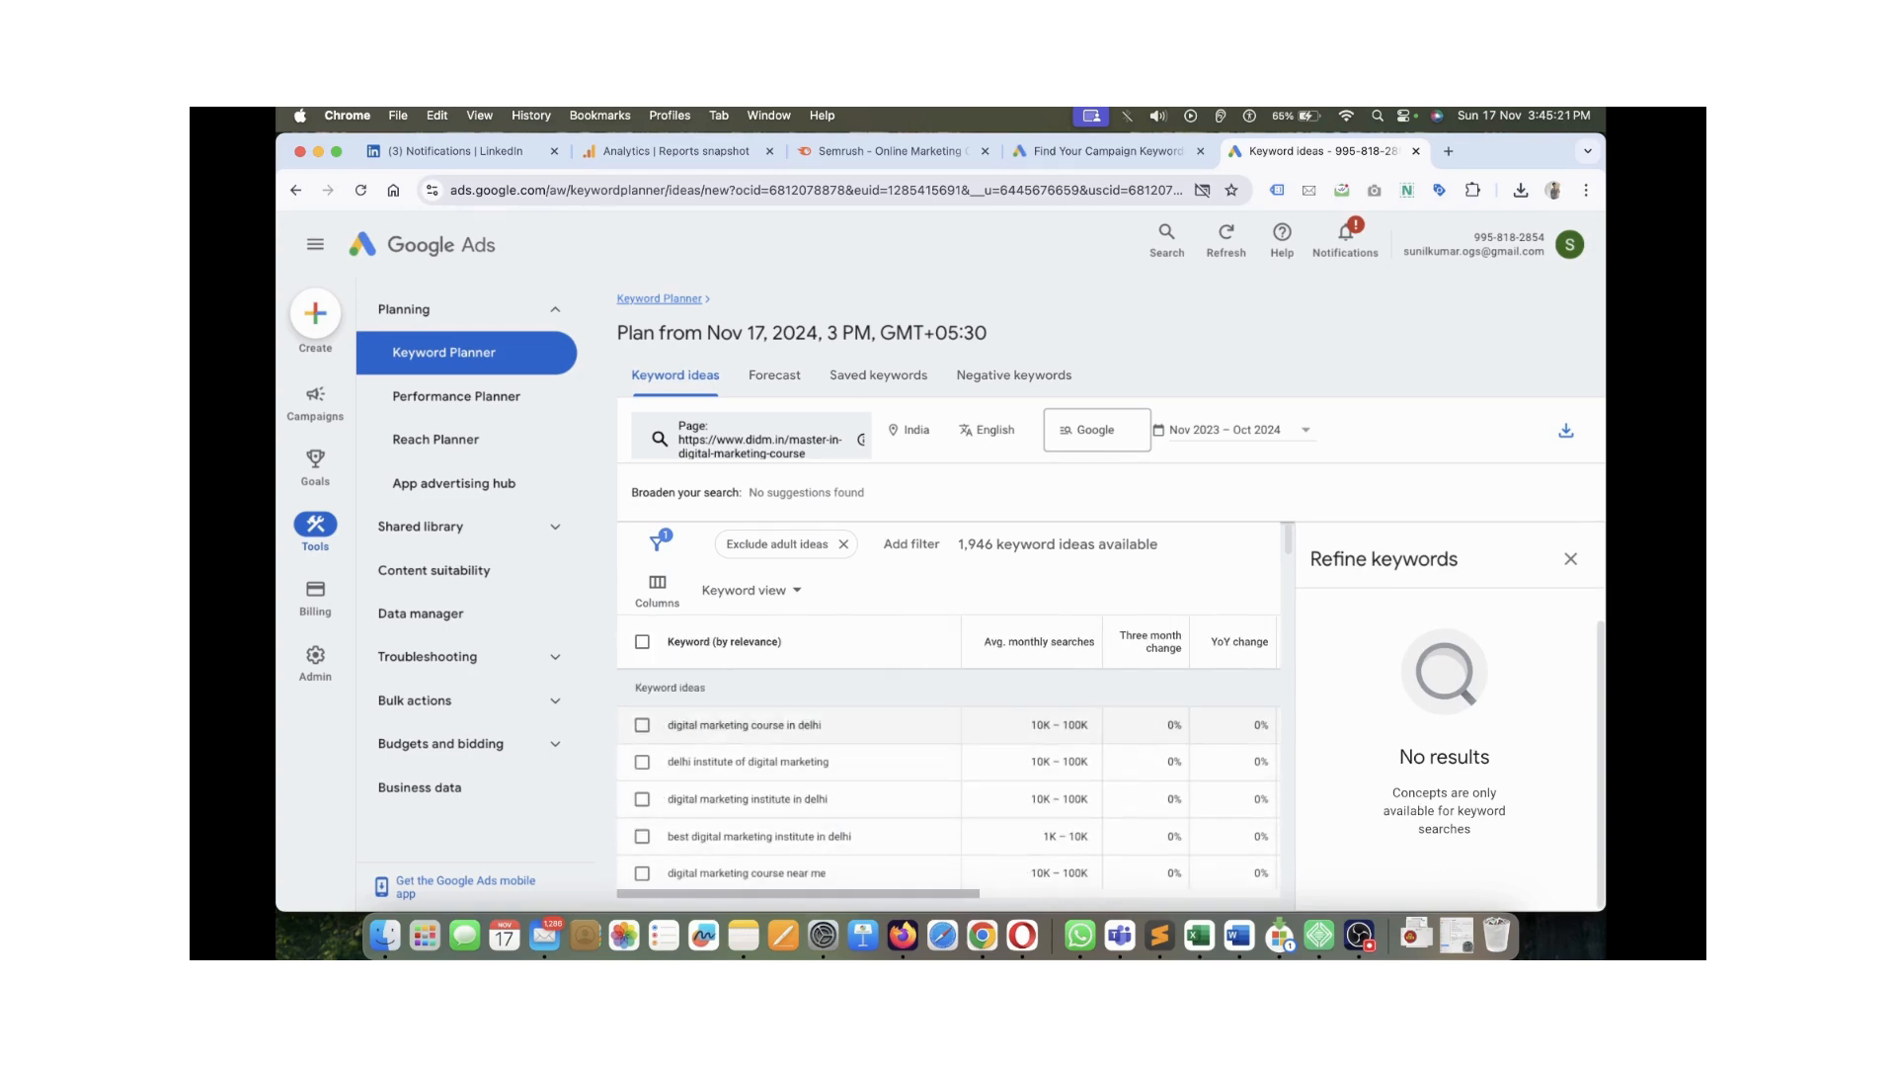
{"action": "left_click", "coordinate": [642, 725]}
{"action": "left_click", "coordinate": [642, 750]}
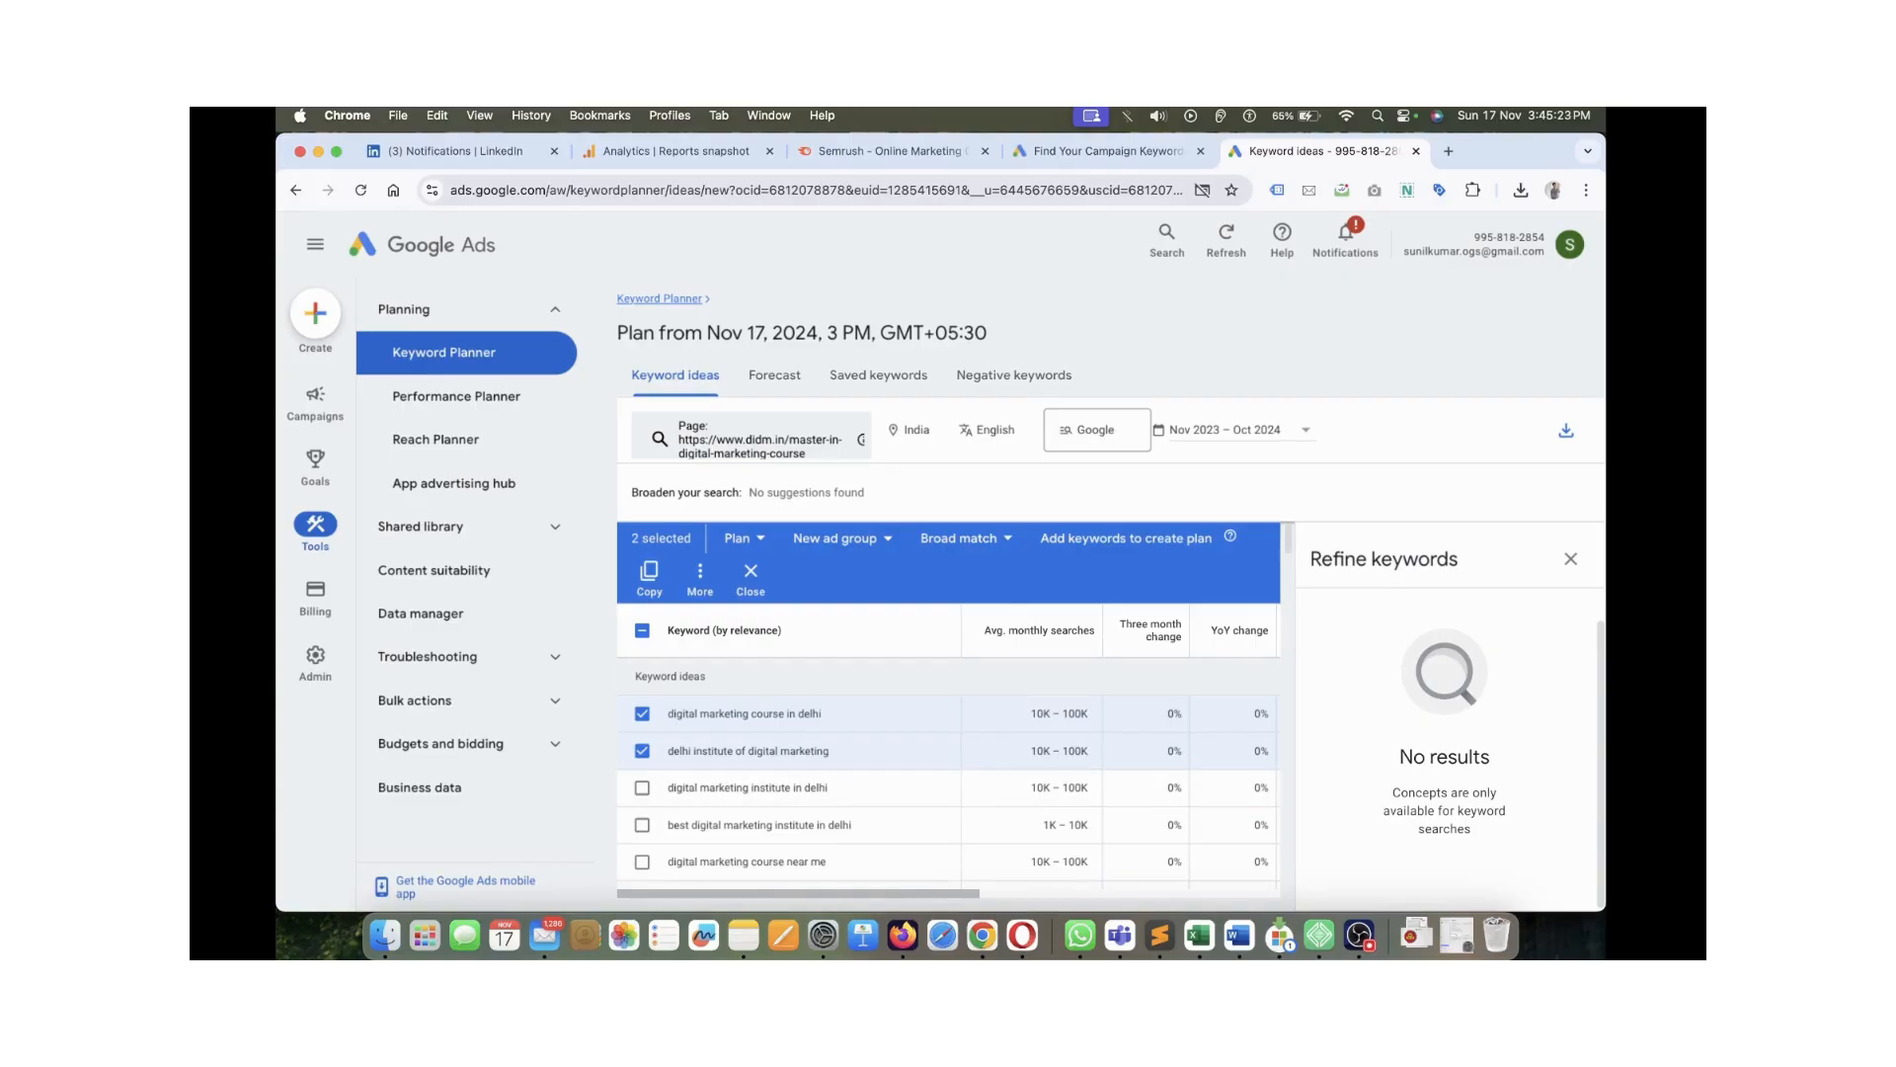
{"action": "left_click", "coordinate": [1570, 558]}
Tick digital marketing institute in delhi, best digital marketing institute in delhi, marketing course and digital marketing classes
{"action": "left_click", "coordinate": [642, 755]}
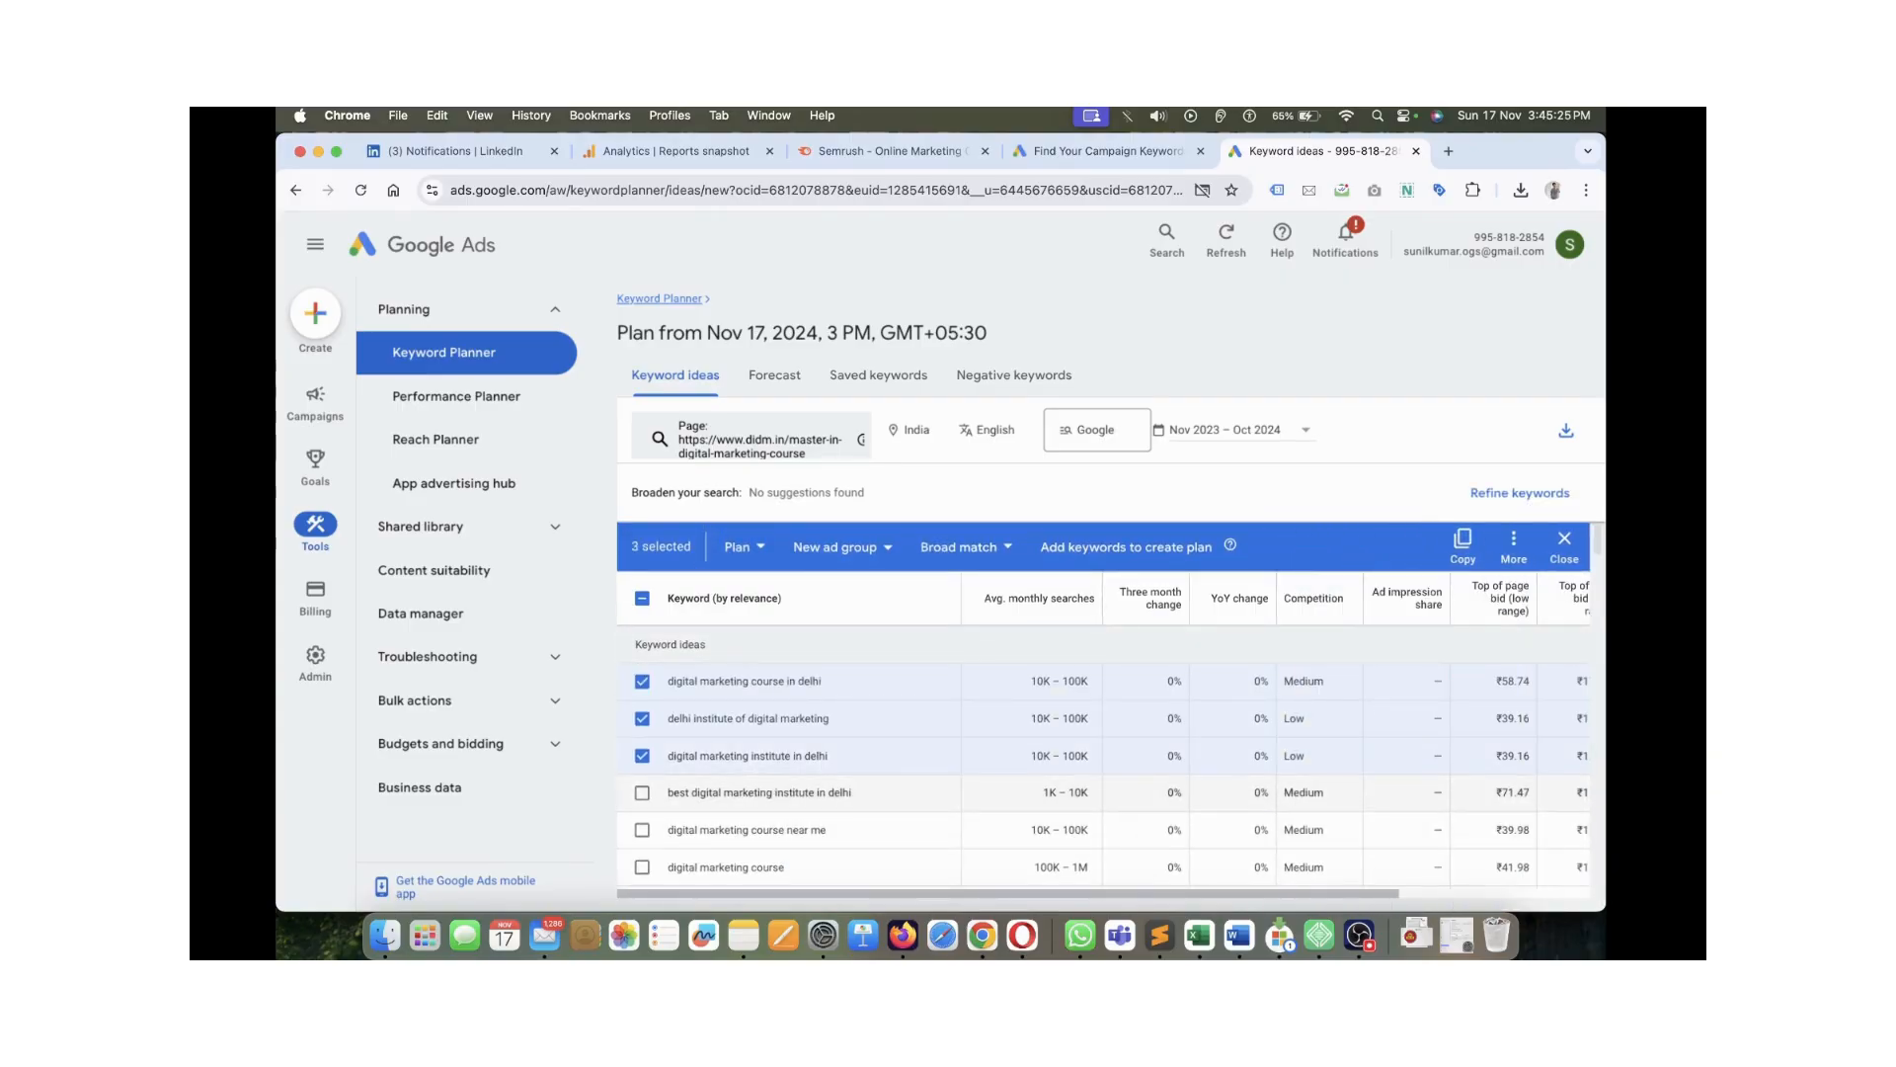
{"action": "left_click", "coordinate": [642, 793]}
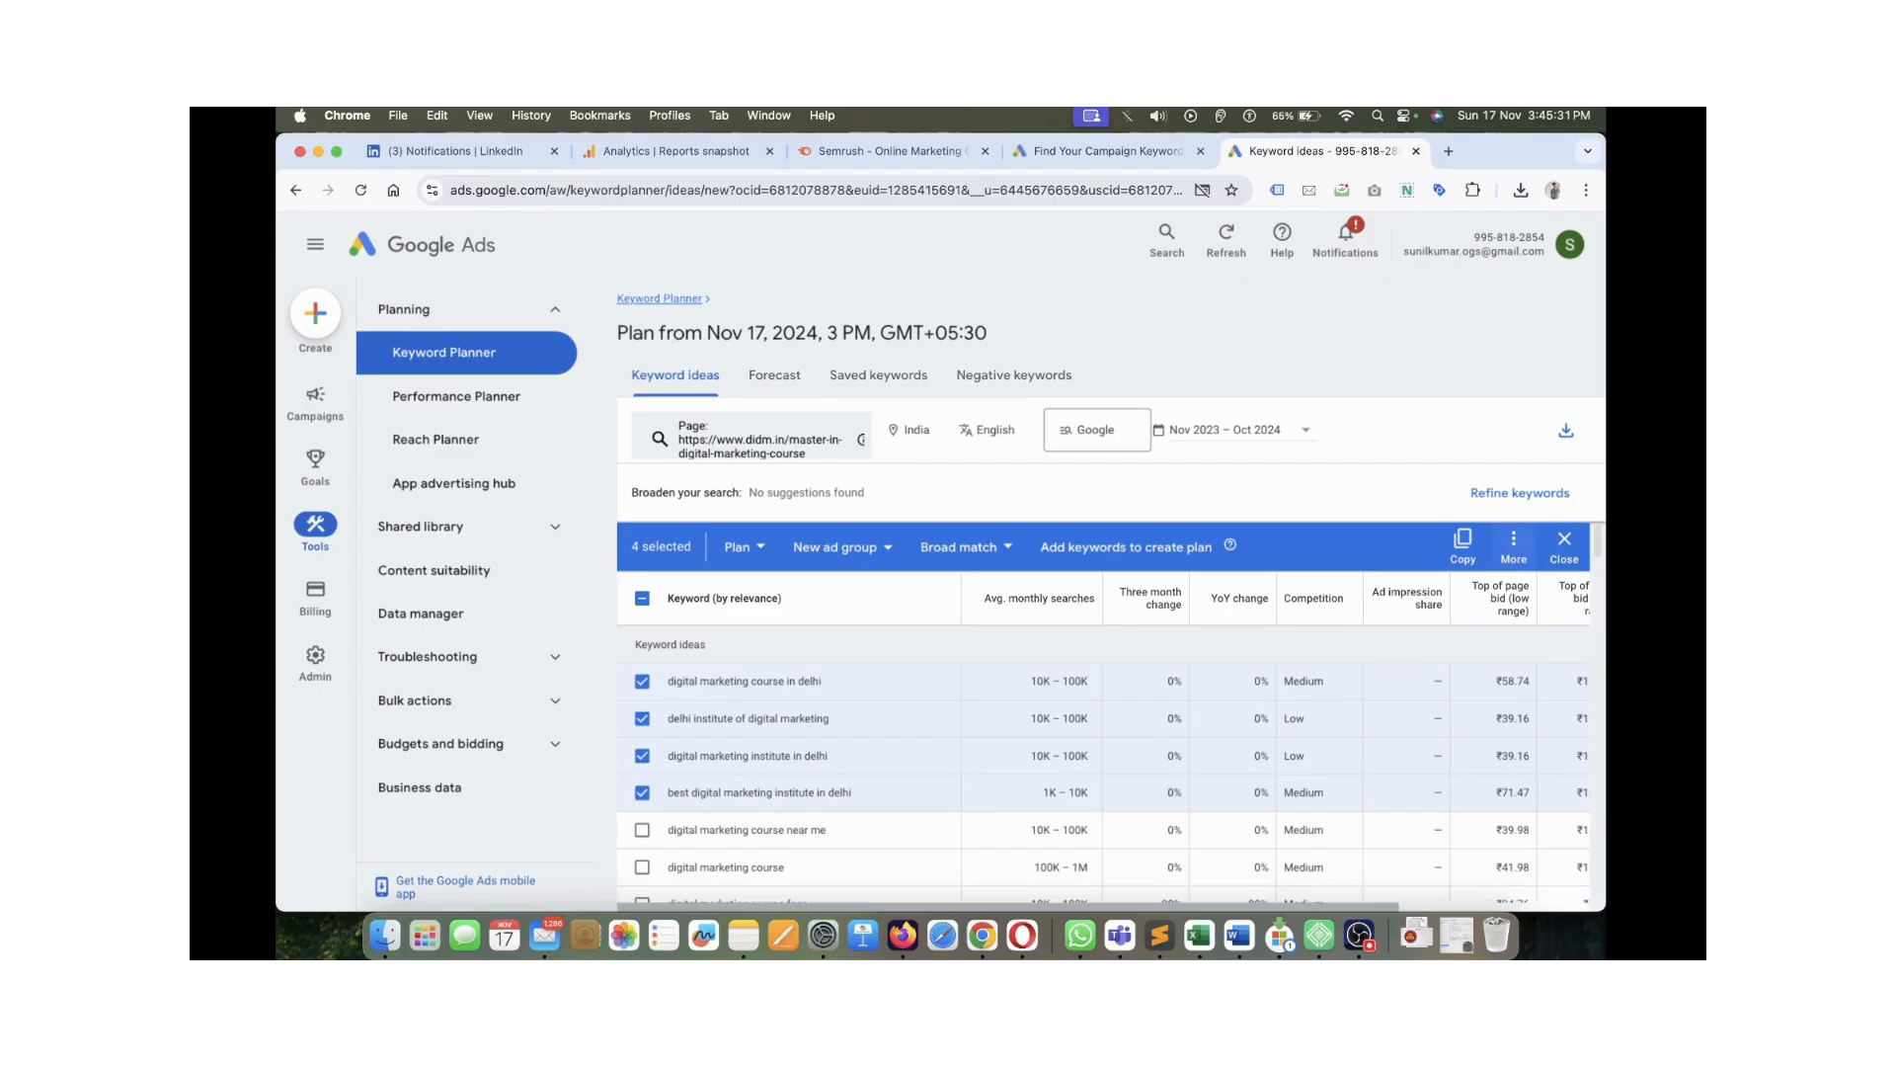
{"action": "left_click", "coordinate": [1515, 546]}
{"action": "mouse_move", "coordinate": [1423, 600]}
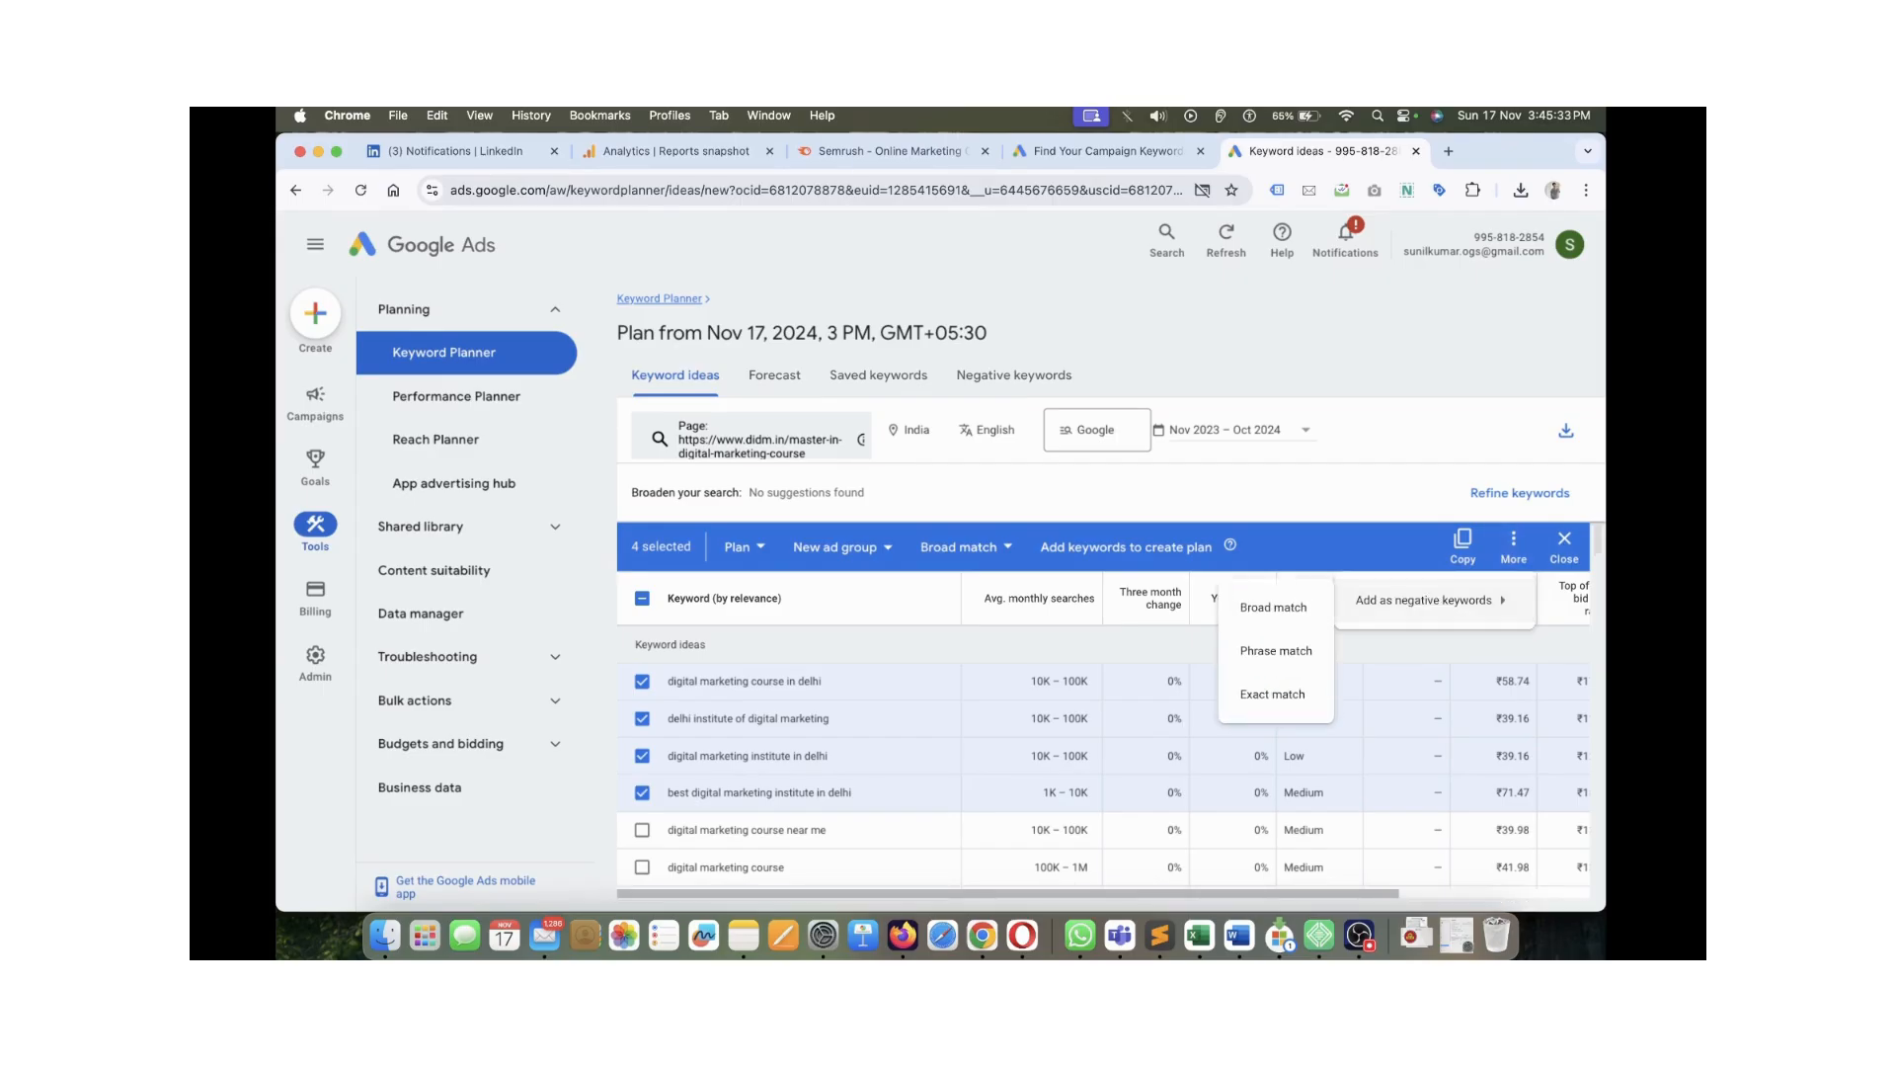
{"action": "scroll", "coordinate": [647, 684], "scroll_direction": "down", "scroll_amount": 3}
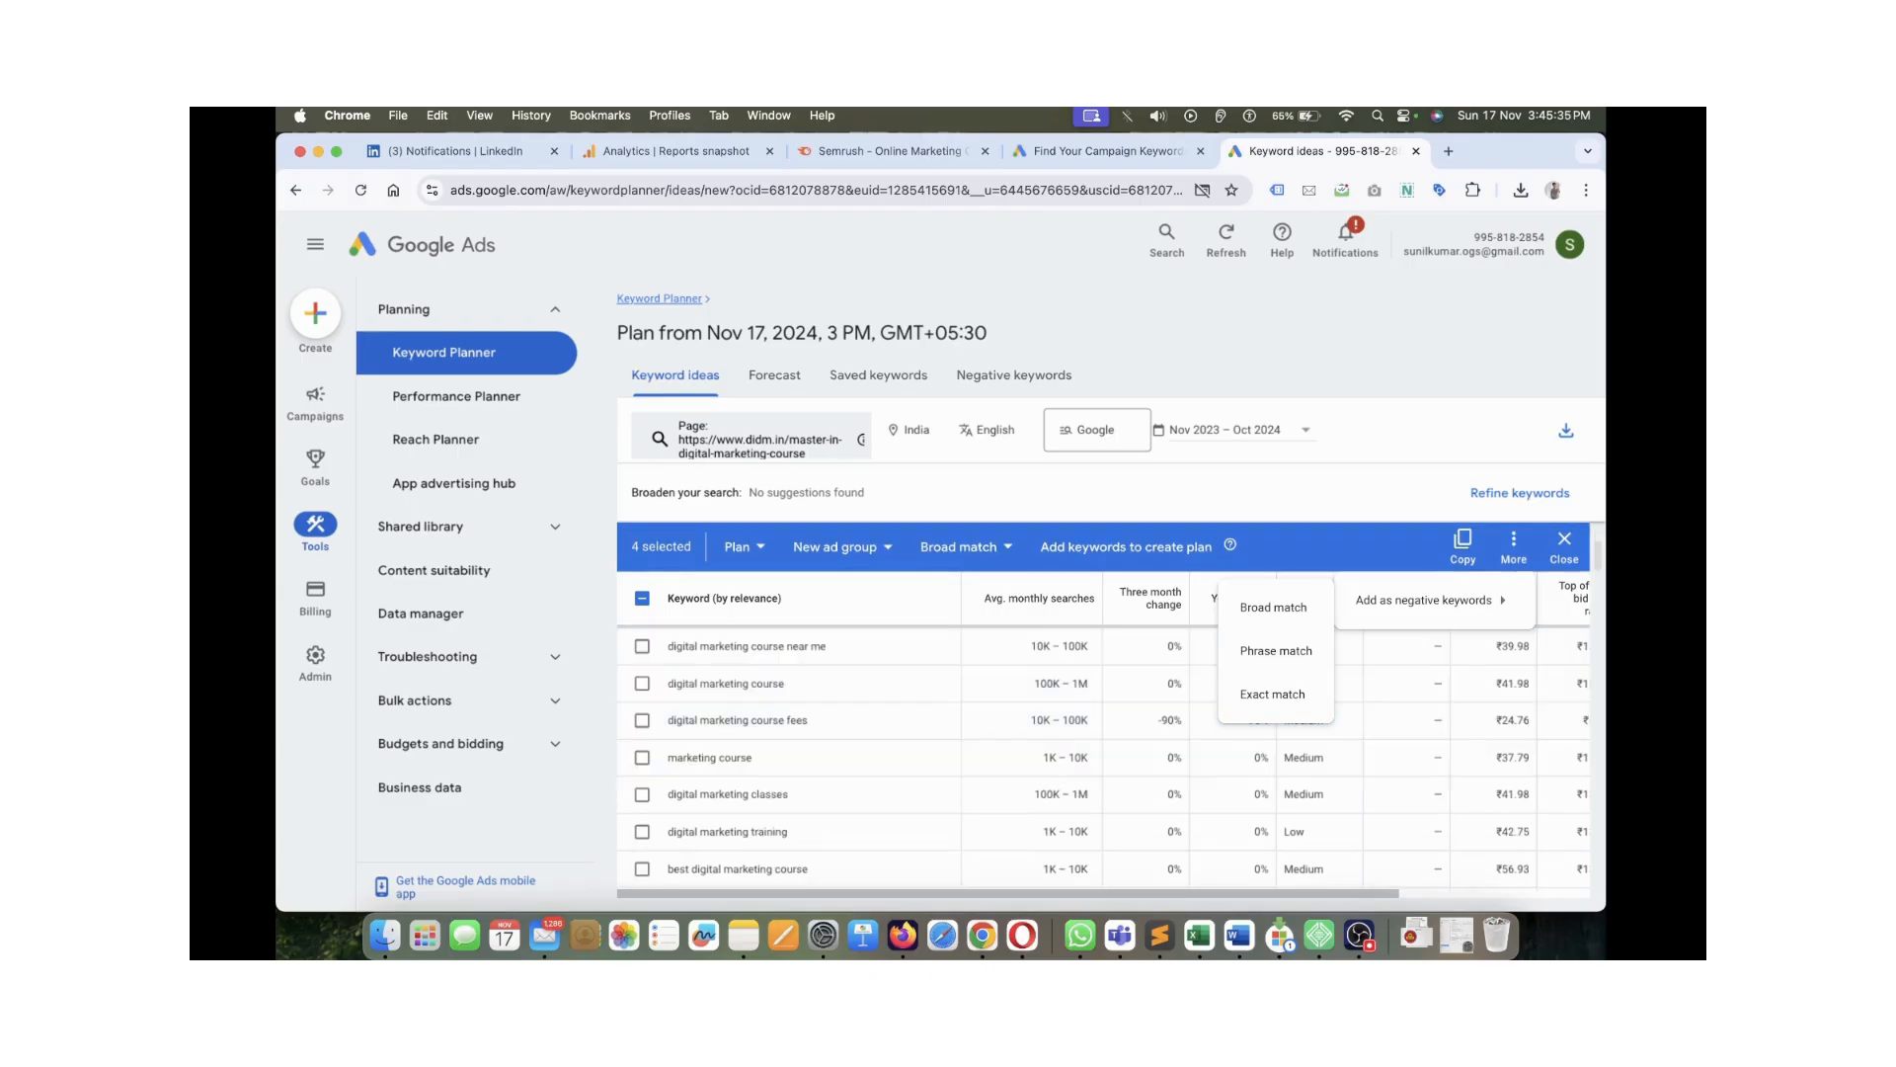
{"action": "left_click", "coordinate": [642, 716]}
{"action": "left_click", "coordinate": [642, 753]}
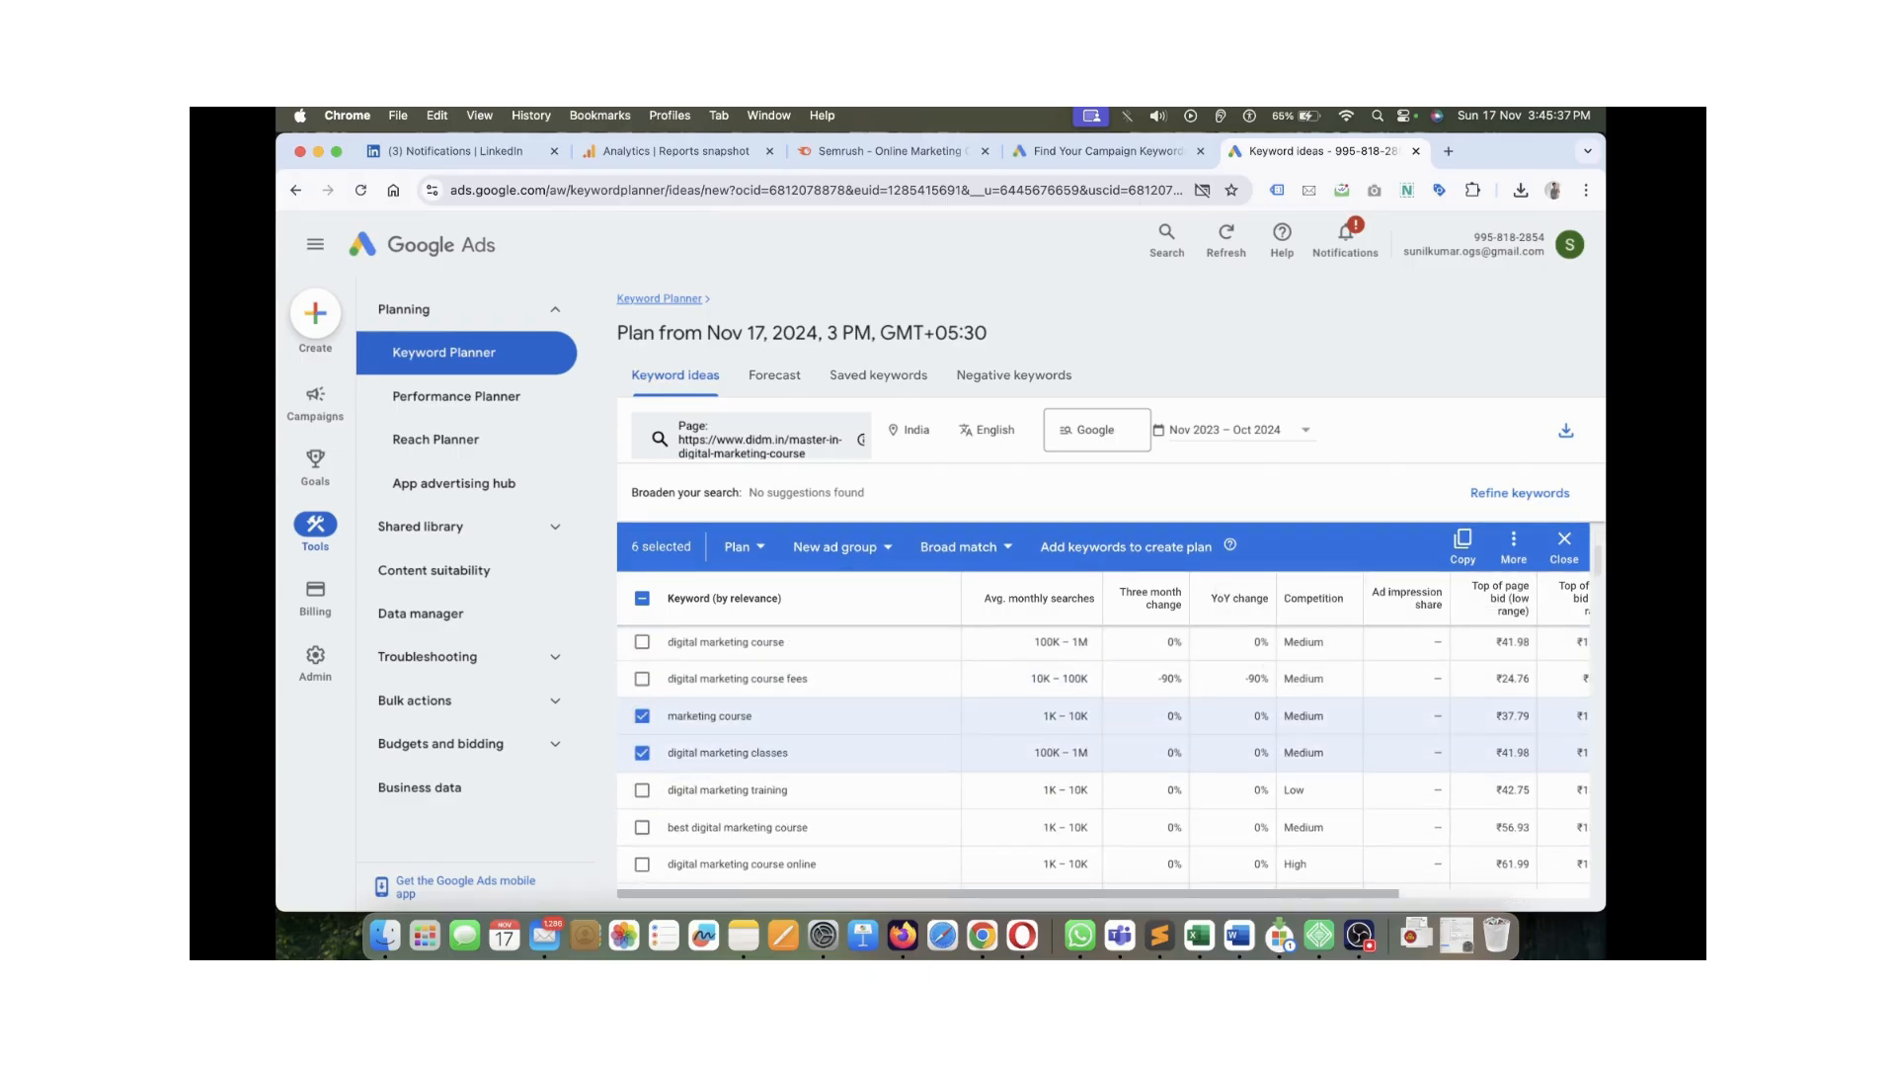
Preview the More actions negative keyword options for the ticked keywords without applying them
{"action": "left_click", "coordinate": [1513, 547]}
{"action": "mouse_move", "coordinate": [1424, 601]}
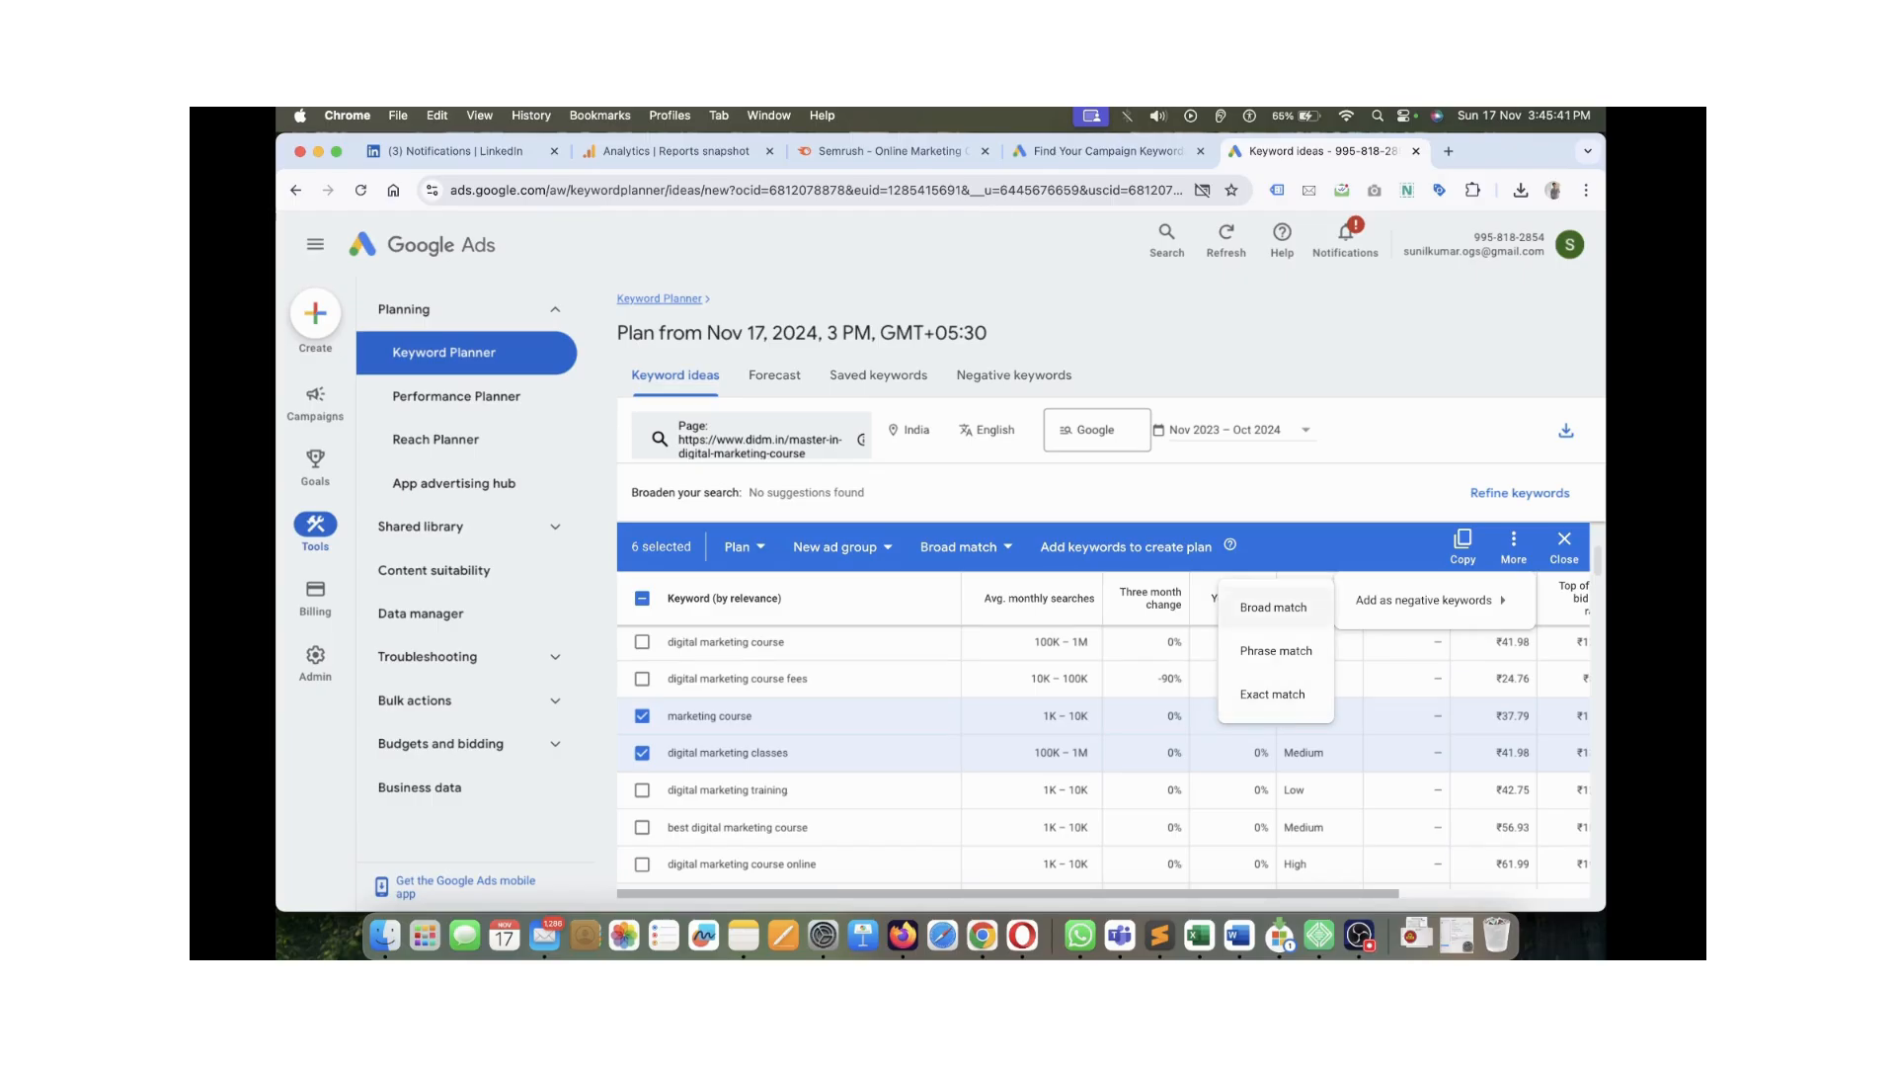
{"action": "left_click", "coordinate": [1513, 547]}
{"action": "left_click", "coordinate": [1513, 547]}
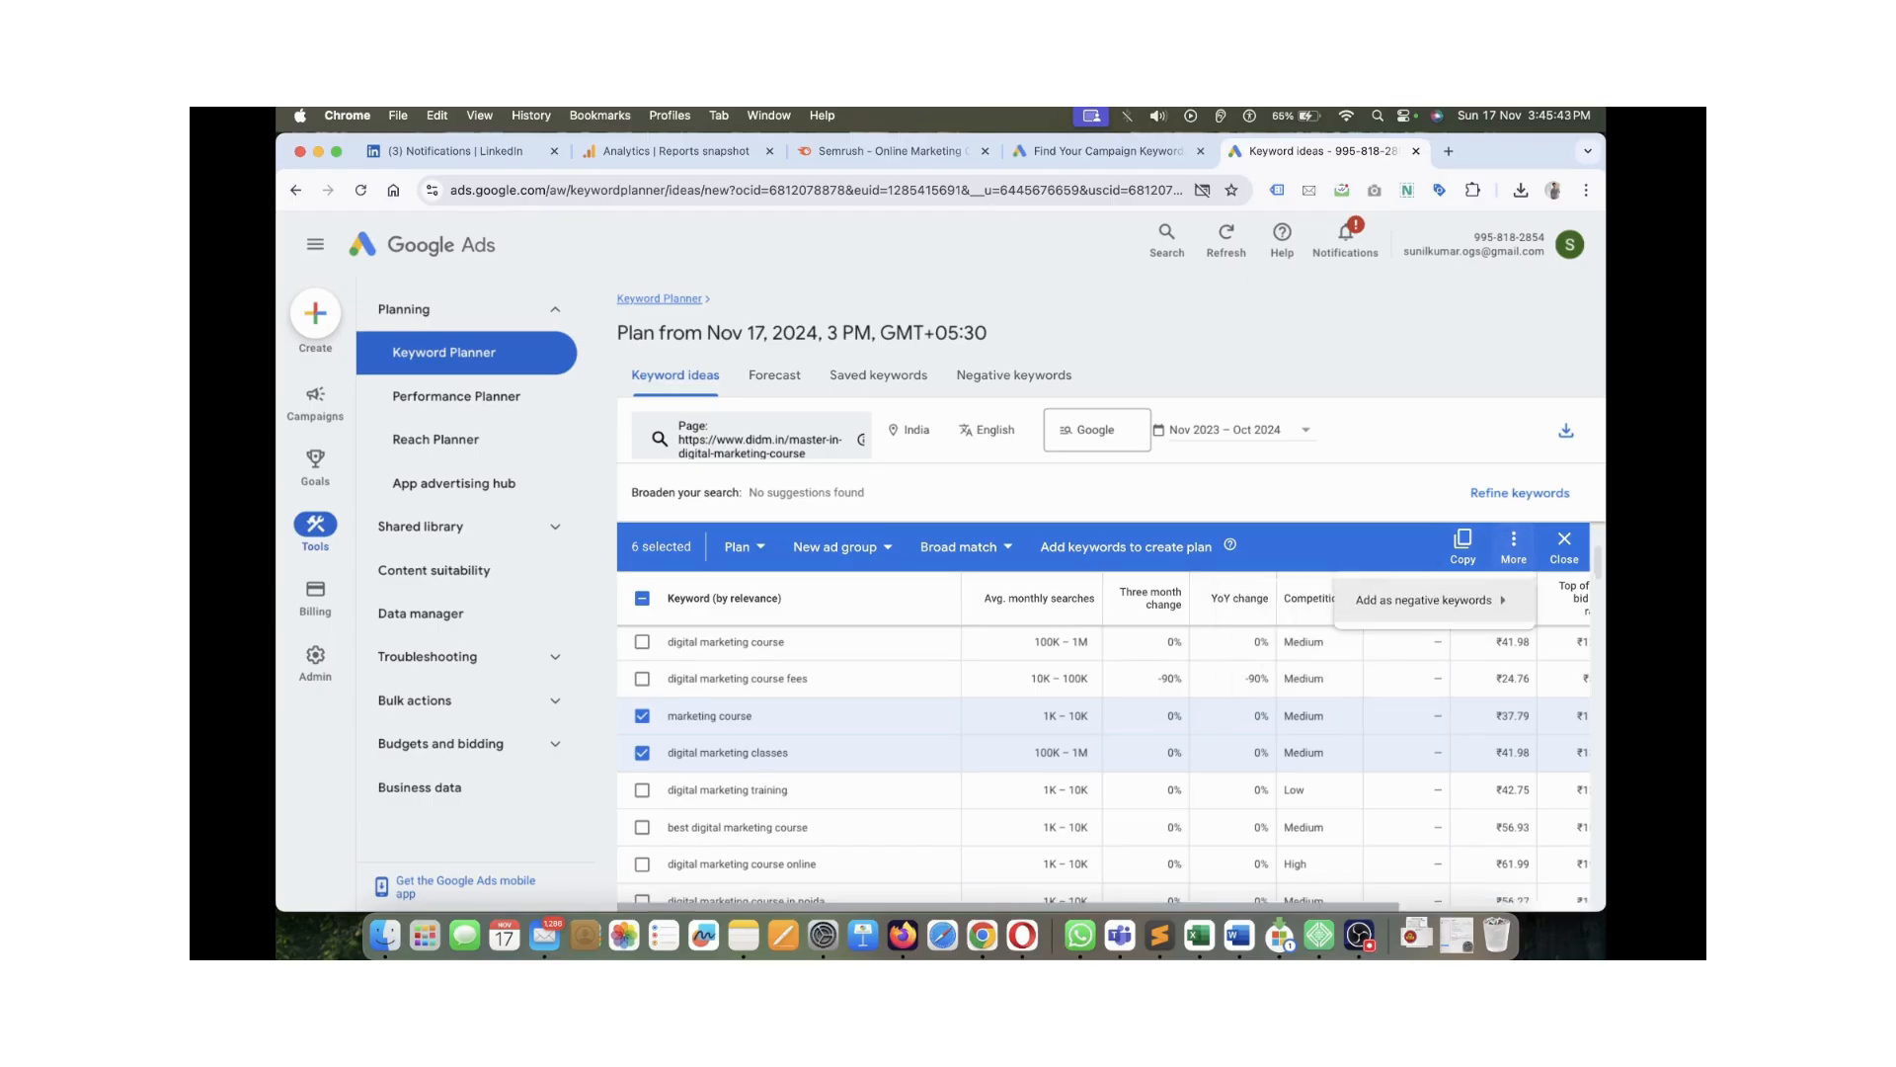
{"action": "mouse_move", "coordinate": [1425, 600]}
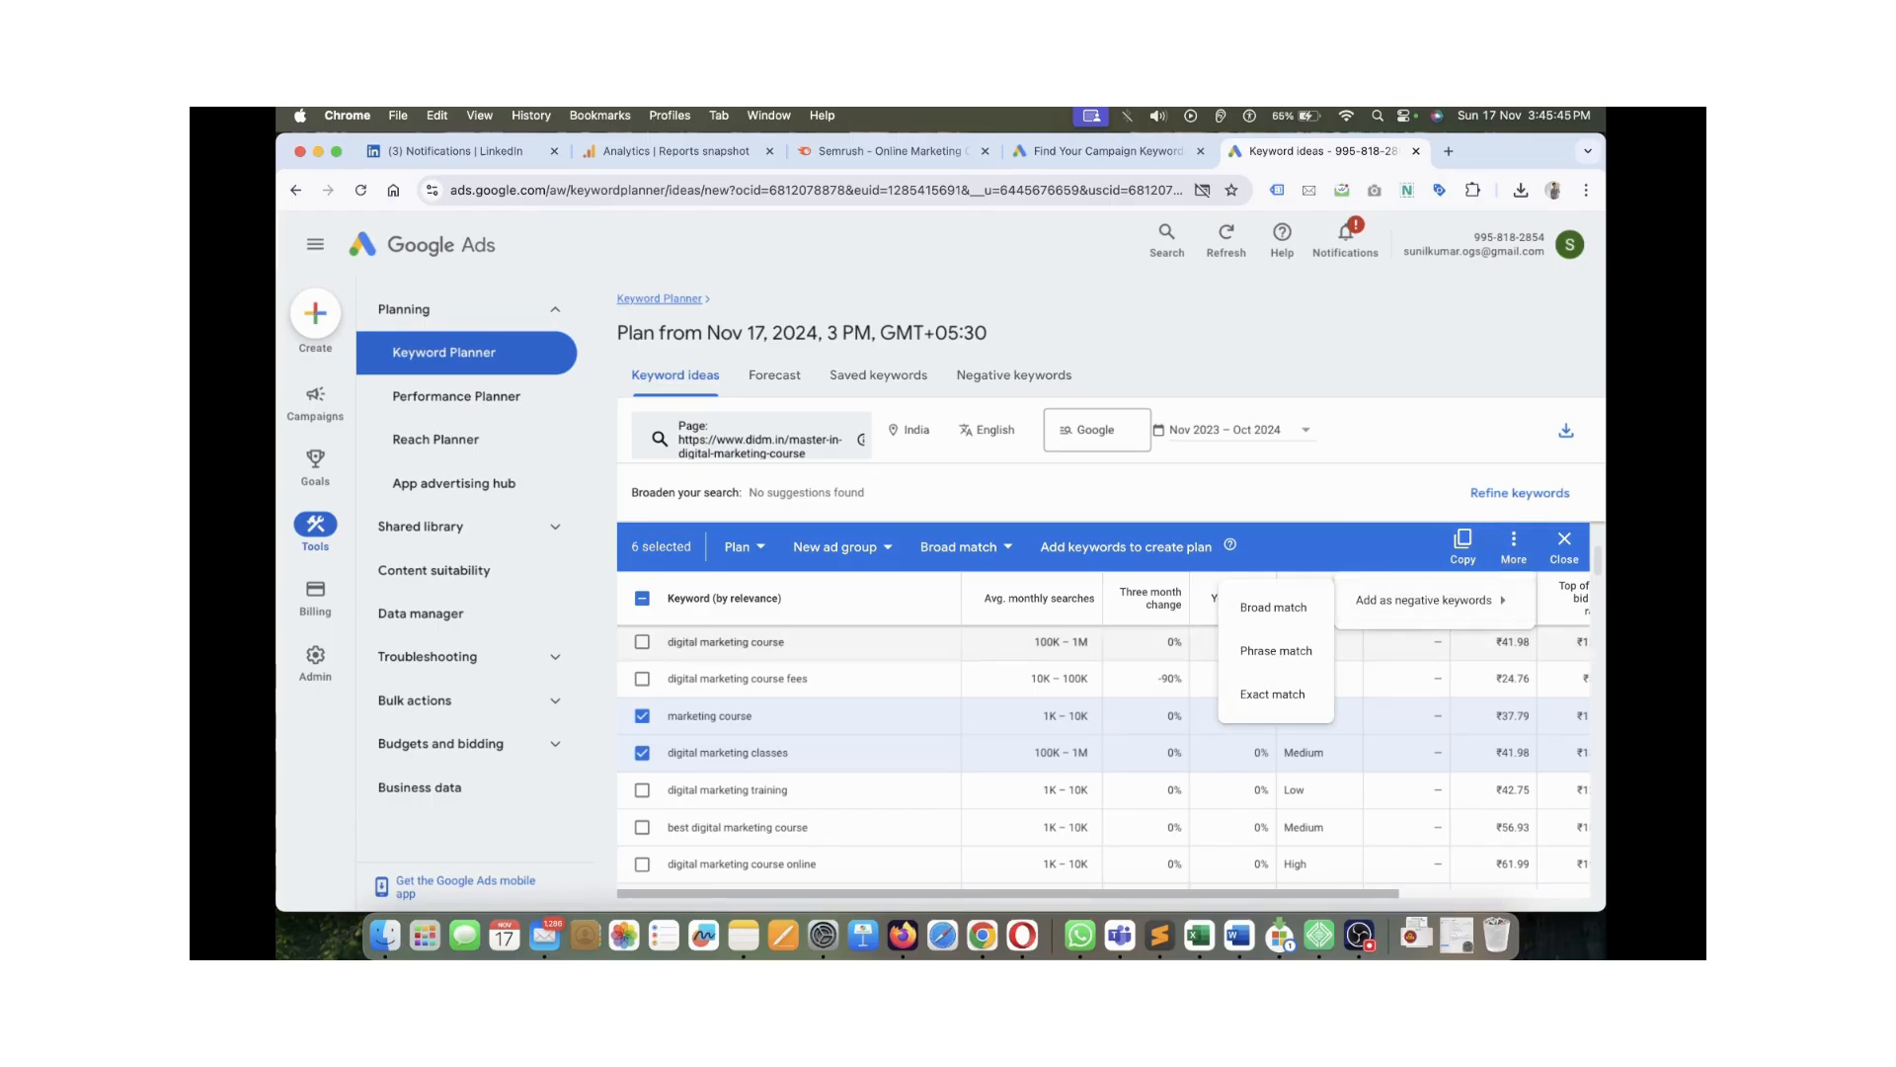
{"action": "left_click", "coordinate": [1273, 608]}
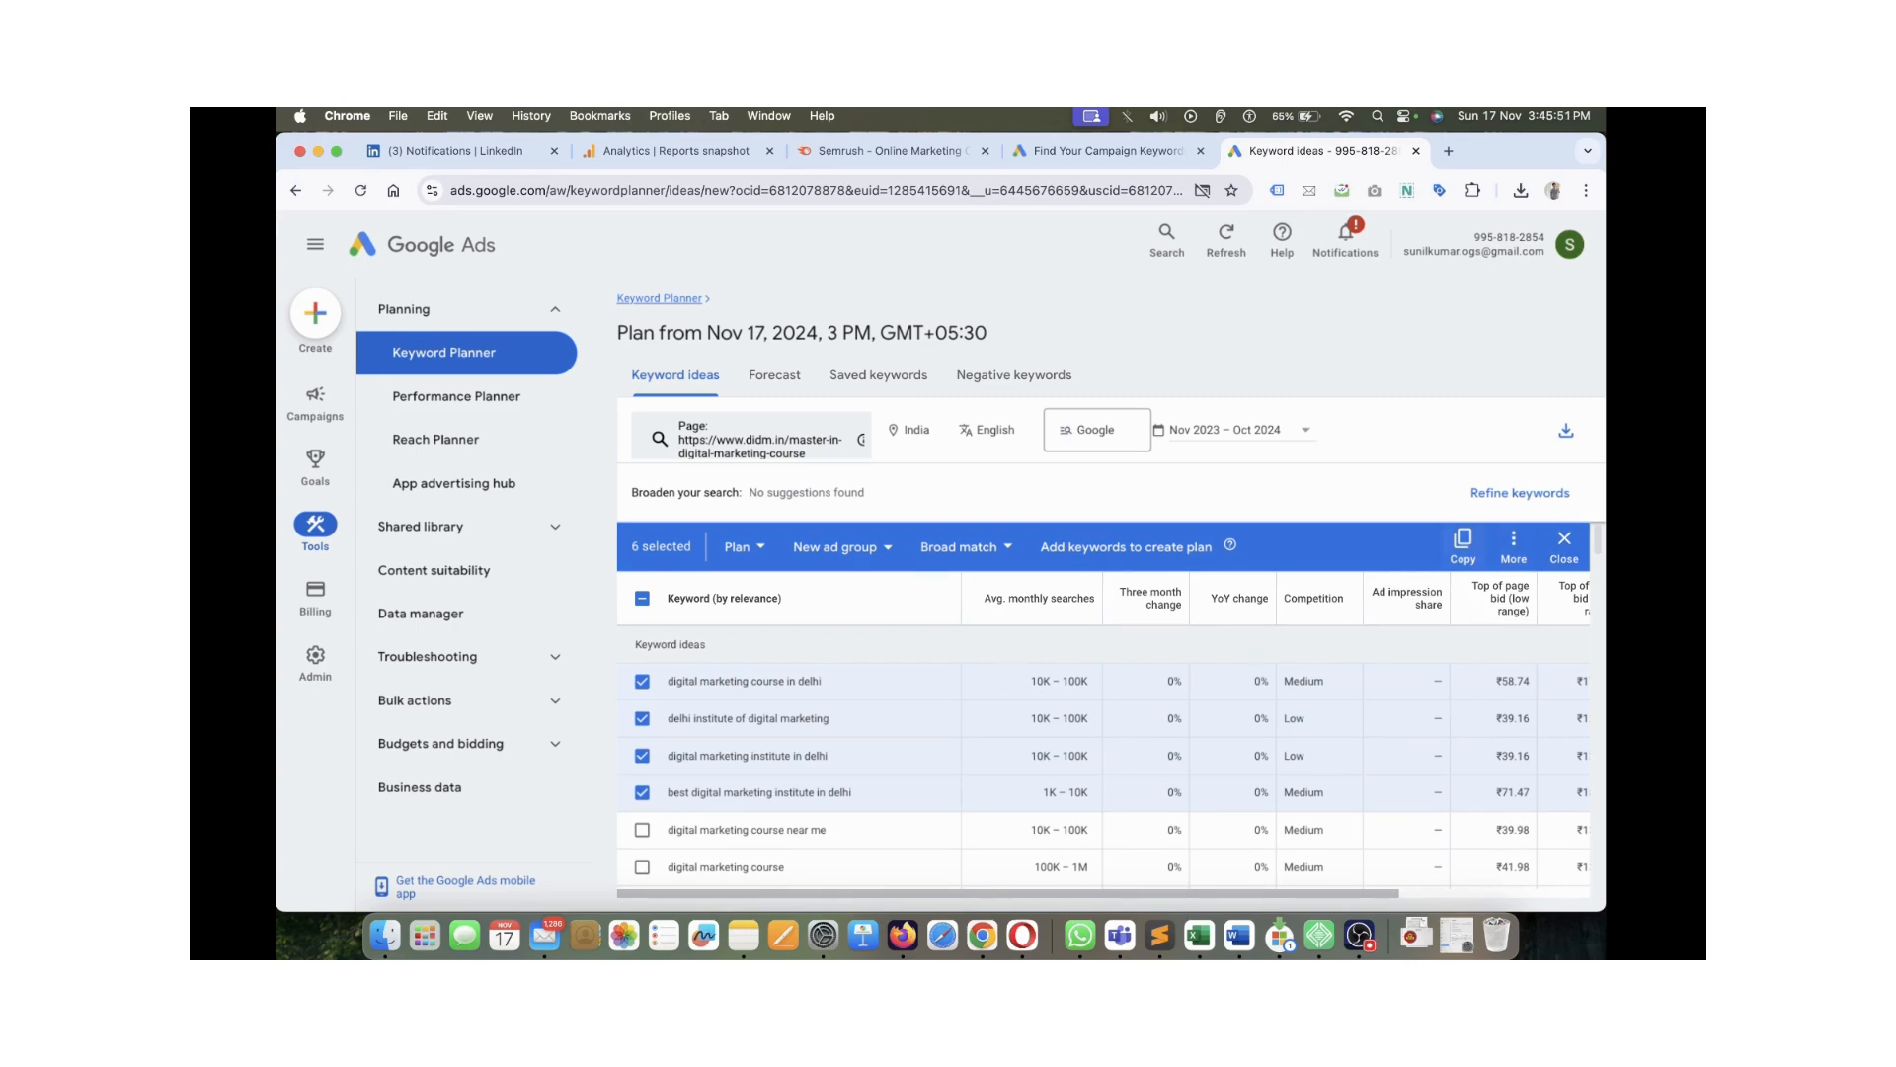
Explore the Broad match, New ad group and Add to plan menus, closing each unused
{"action": "left_click", "coordinate": [967, 547]}
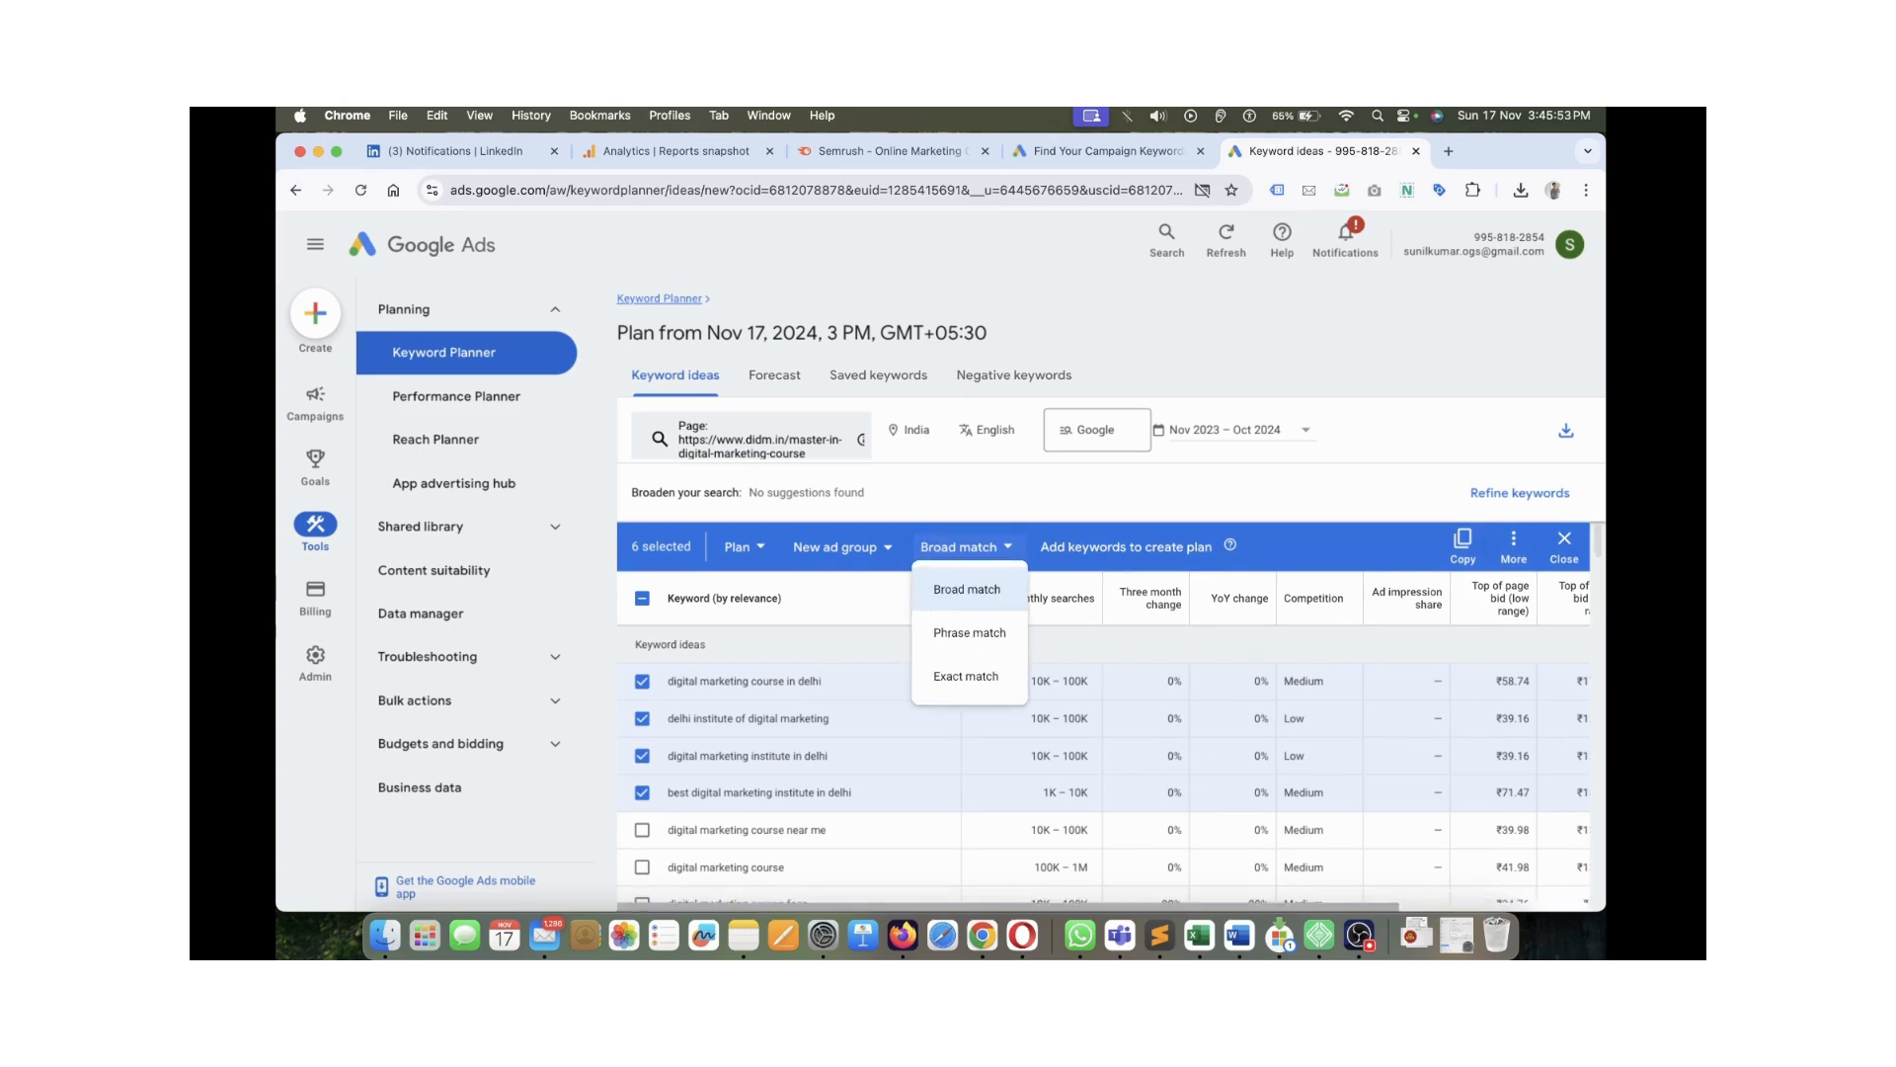
{"action": "left_click", "coordinate": [843, 547]}
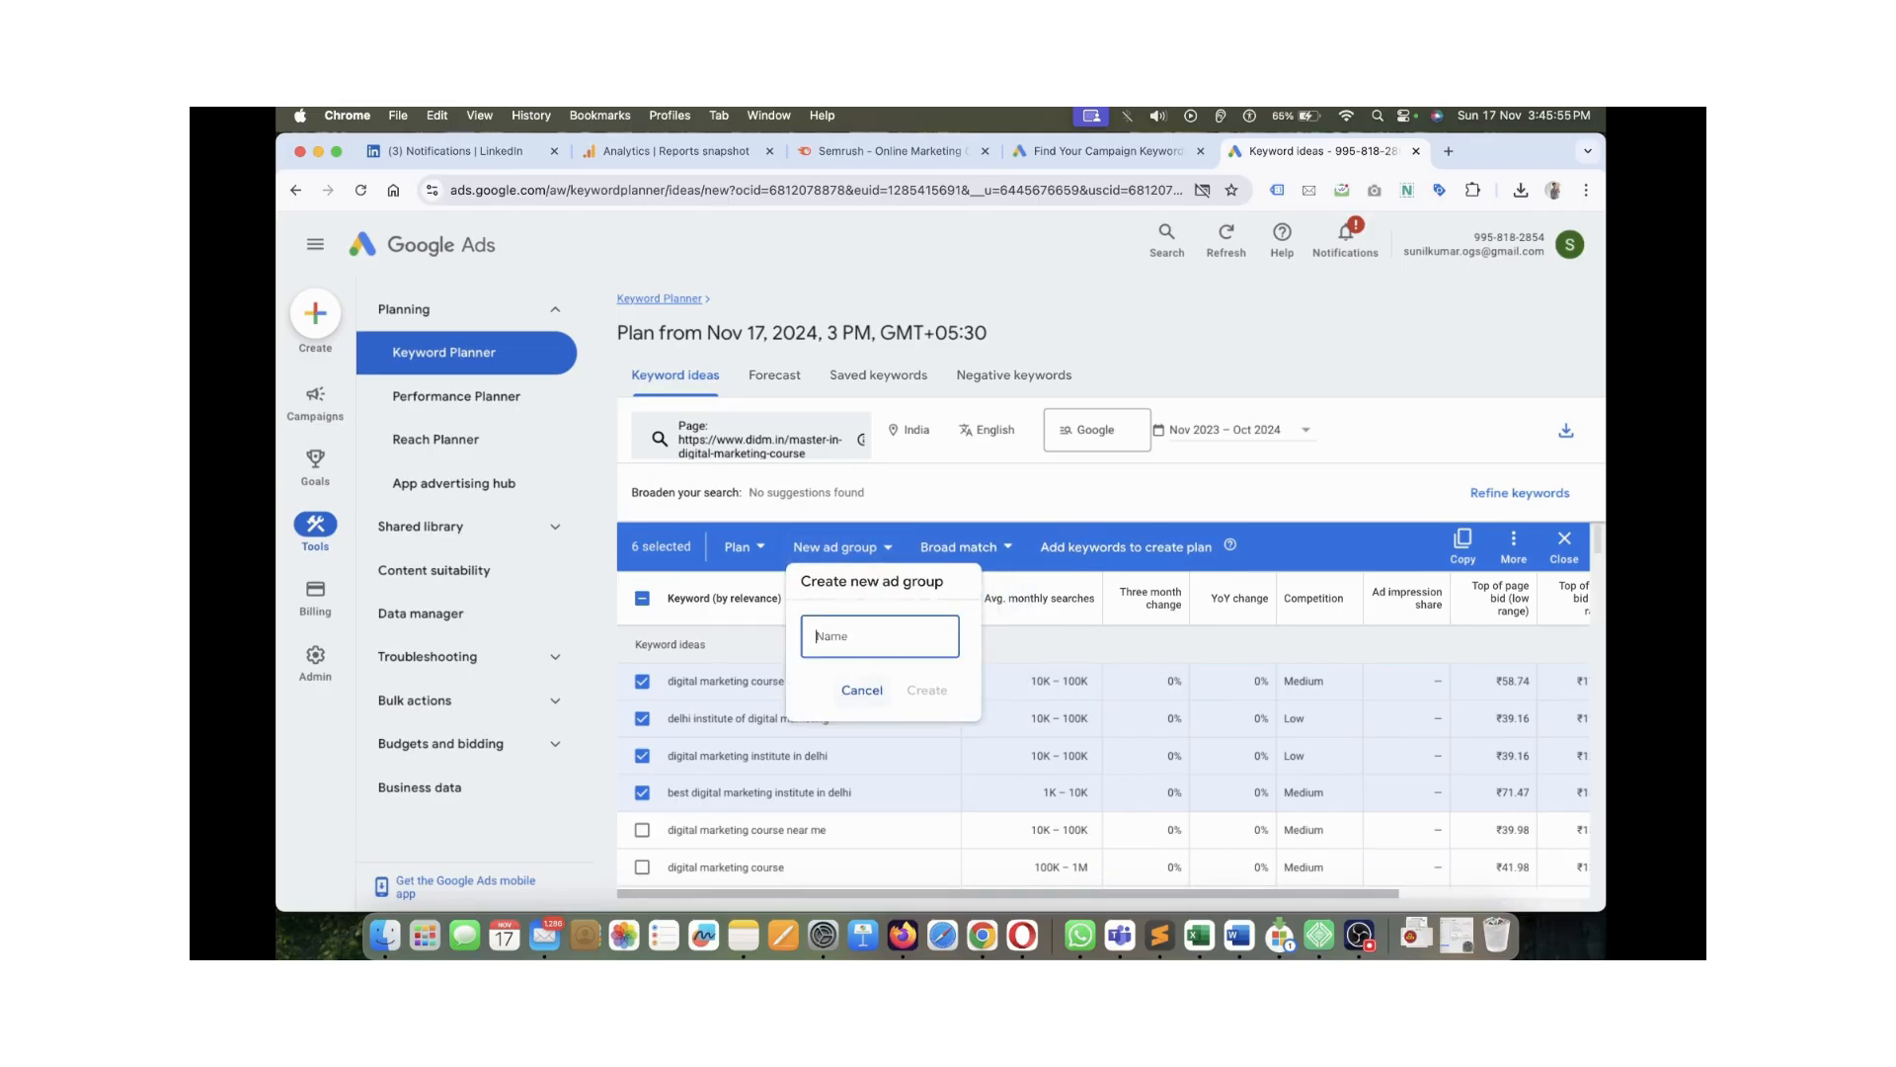
{"action": "left_click", "coordinate": [758, 546]}
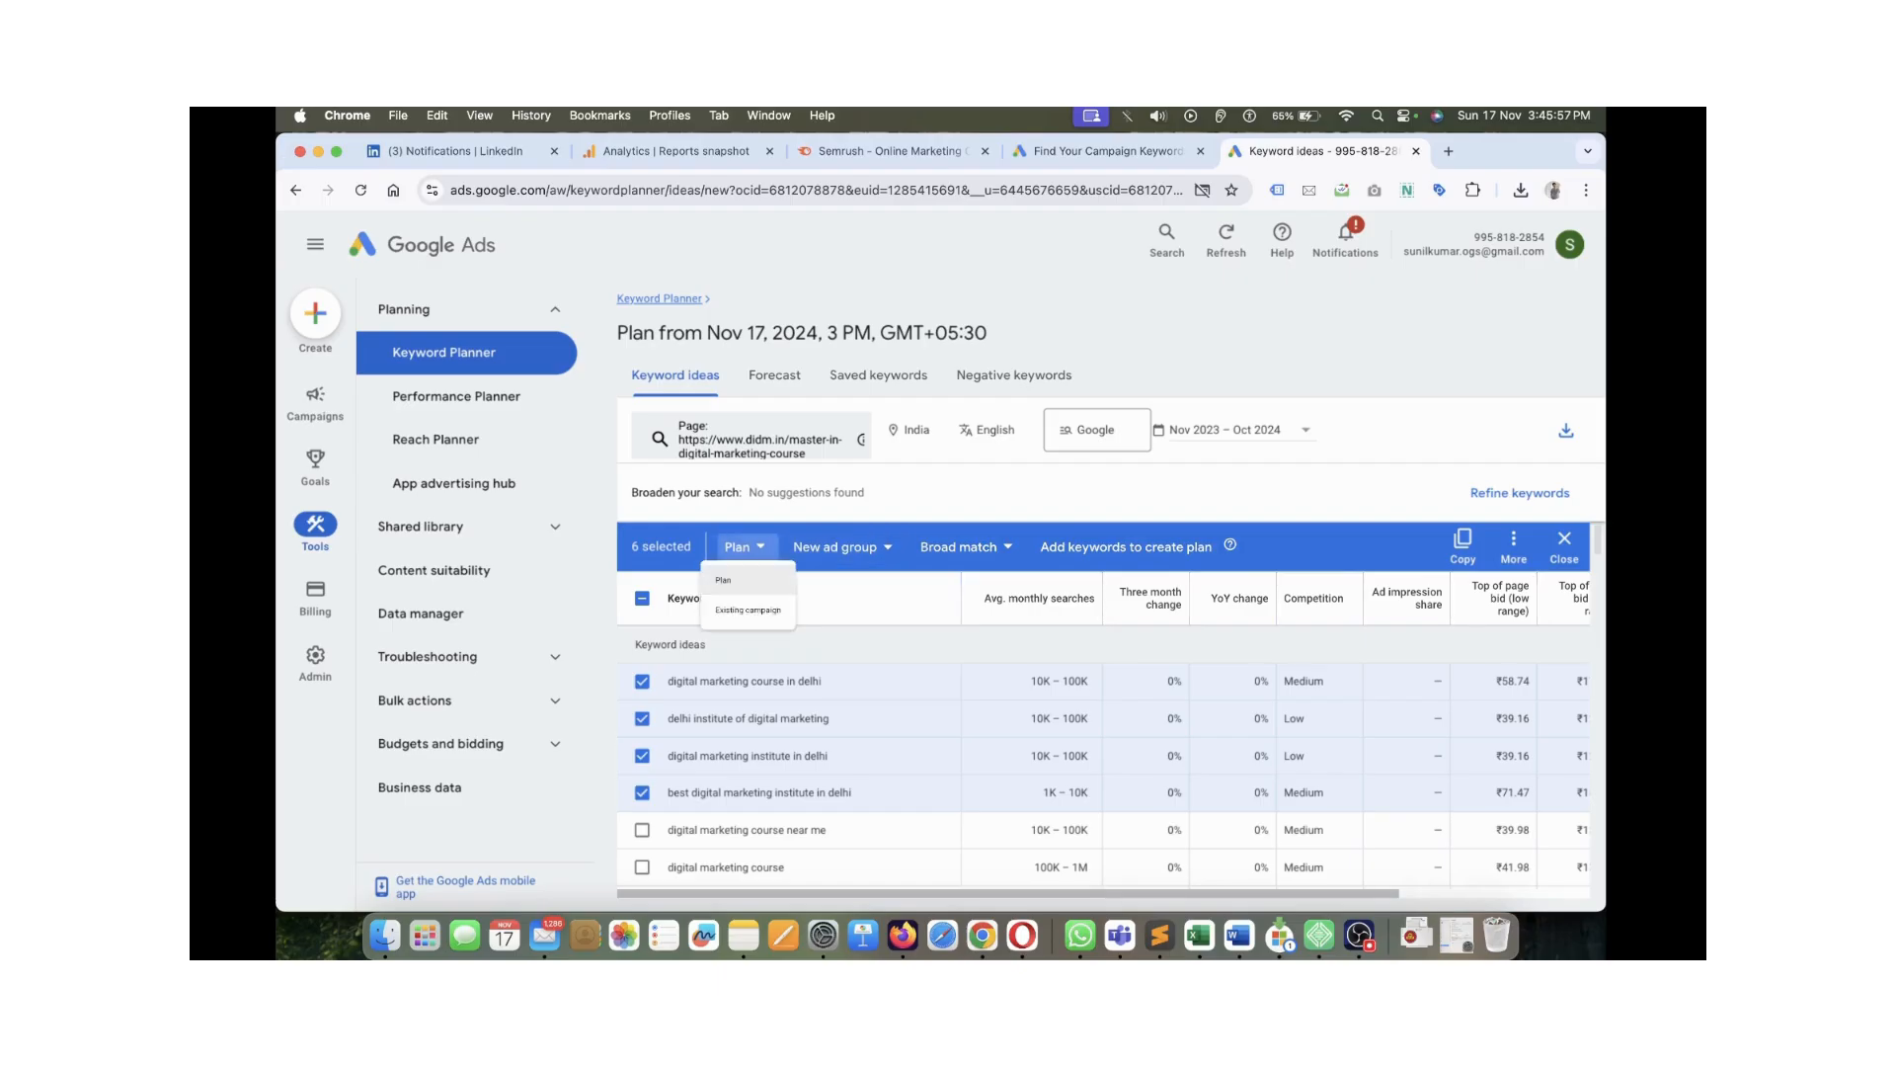
{"action": "left_click", "coordinate": [744, 546]}
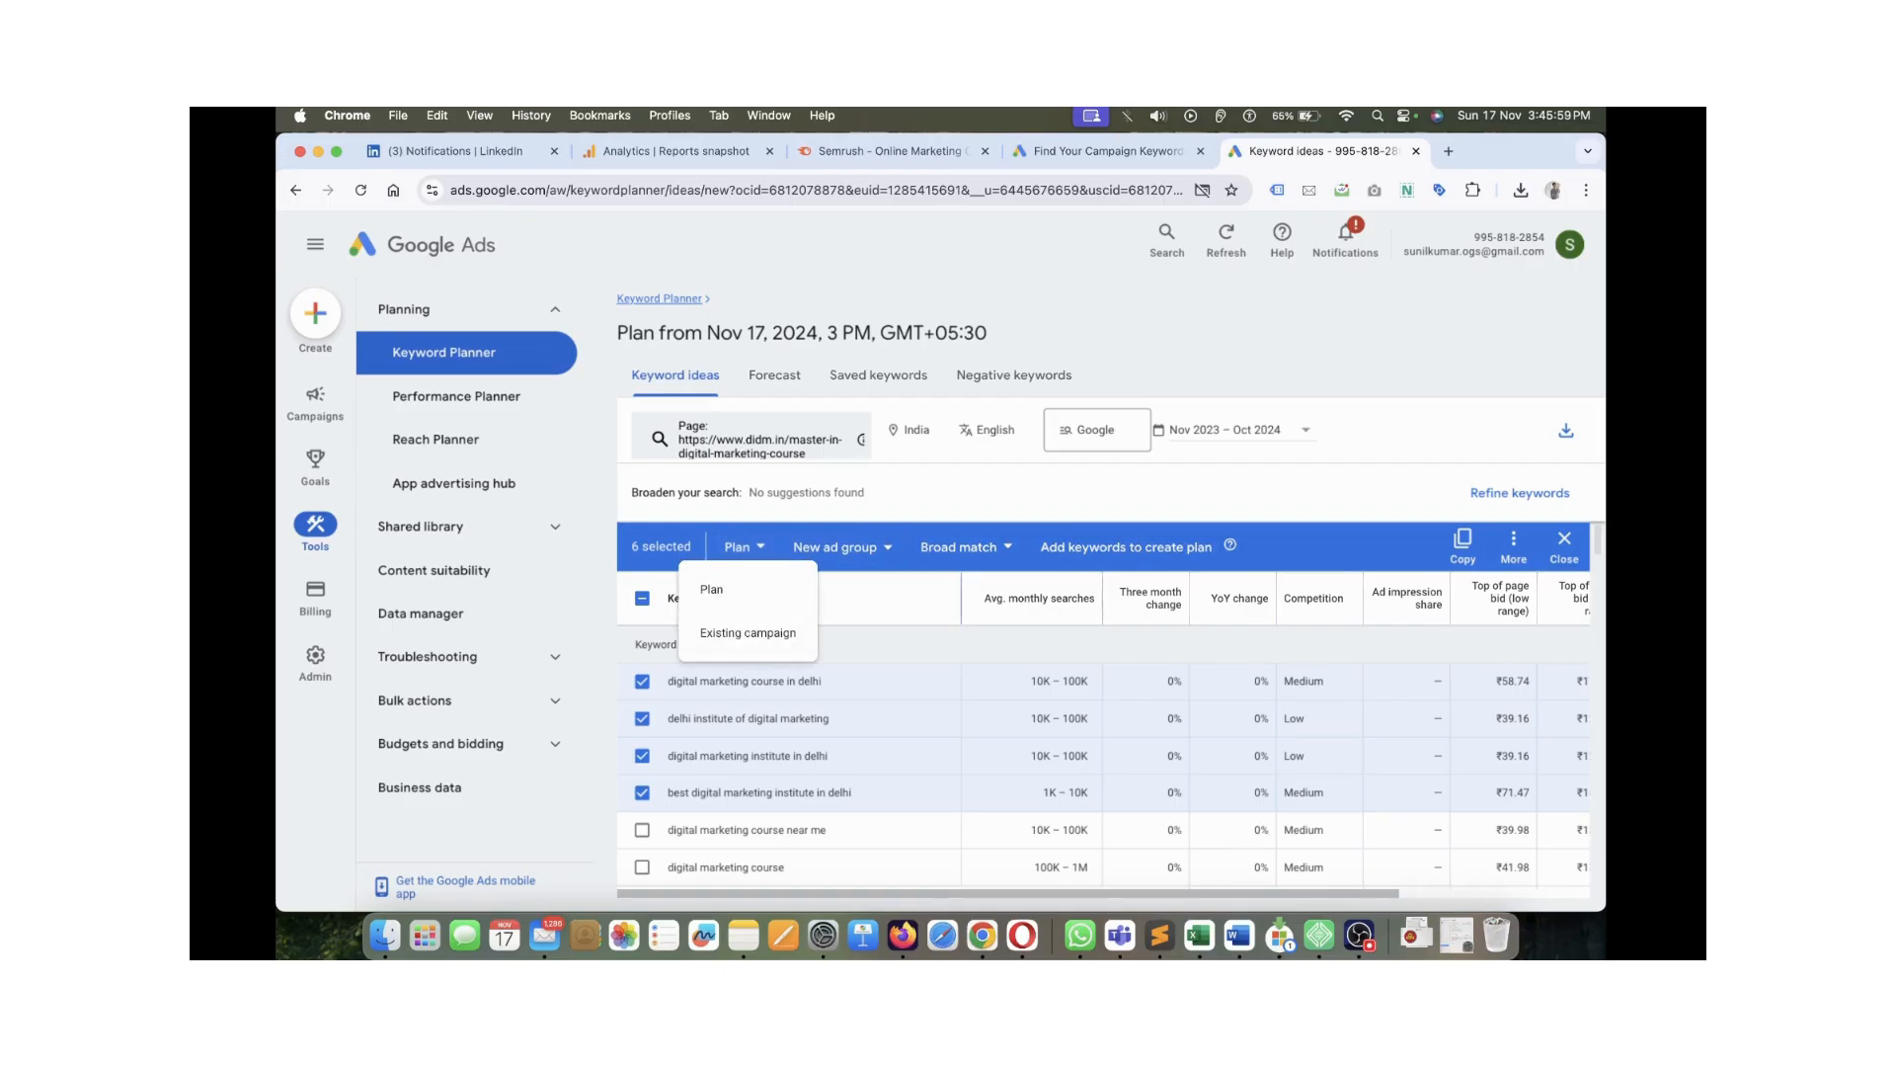
{"action": "left_click", "coordinate": [744, 546]}
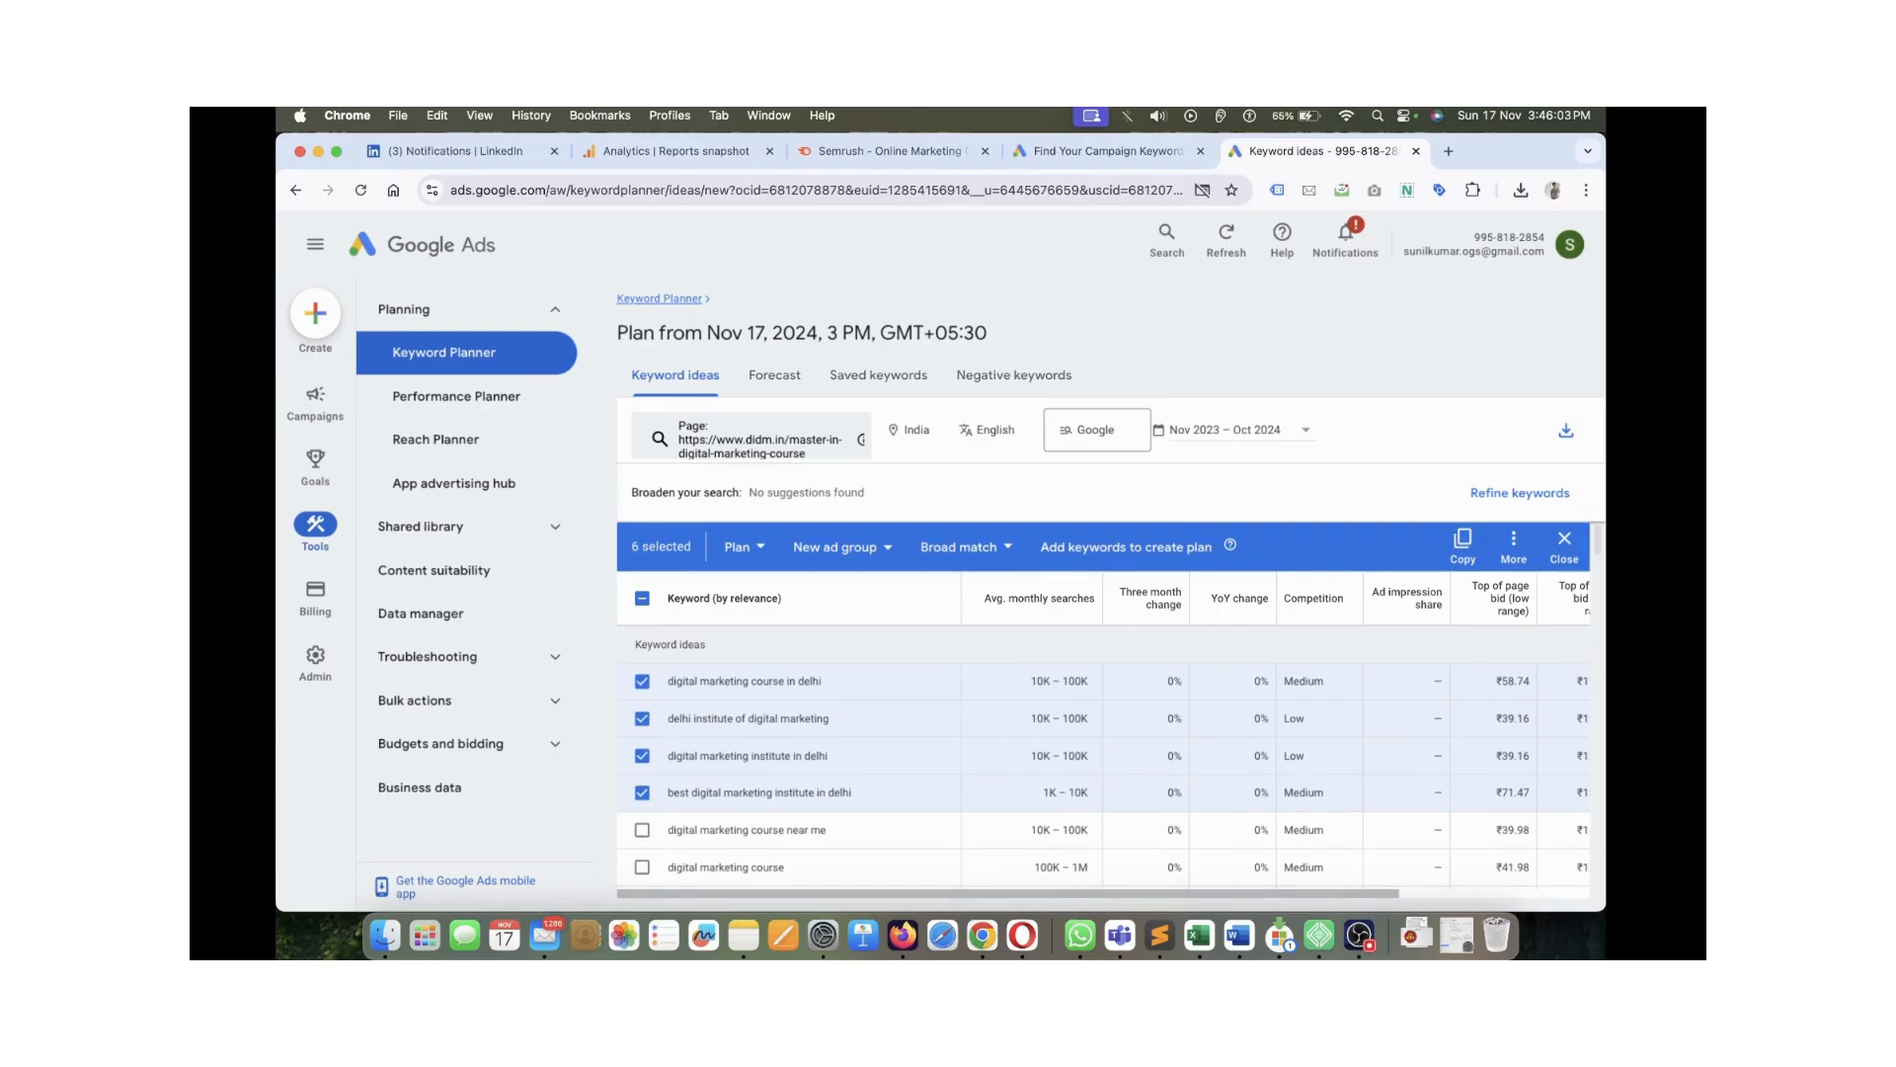
{"action": "scroll", "coordinate": [1104, 756], "scroll_direction": "down", "scroll_amount": 2}
{"action": "scroll", "coordinate": [1103, 756], "scroll_direction": "up", "scroll_amount": 2}
Untick the four Delhi keyword ideas, leaving marketing course and digital marketing classes selected
{"action": "left_click", "coordinate": [642, 681]}
{"action": "left_click", "coordinate": [642, 719]}
{"action": "left_click", "coordinate": [642, 755]}
{"action": "left_click", "coordinate": [642, 794]}
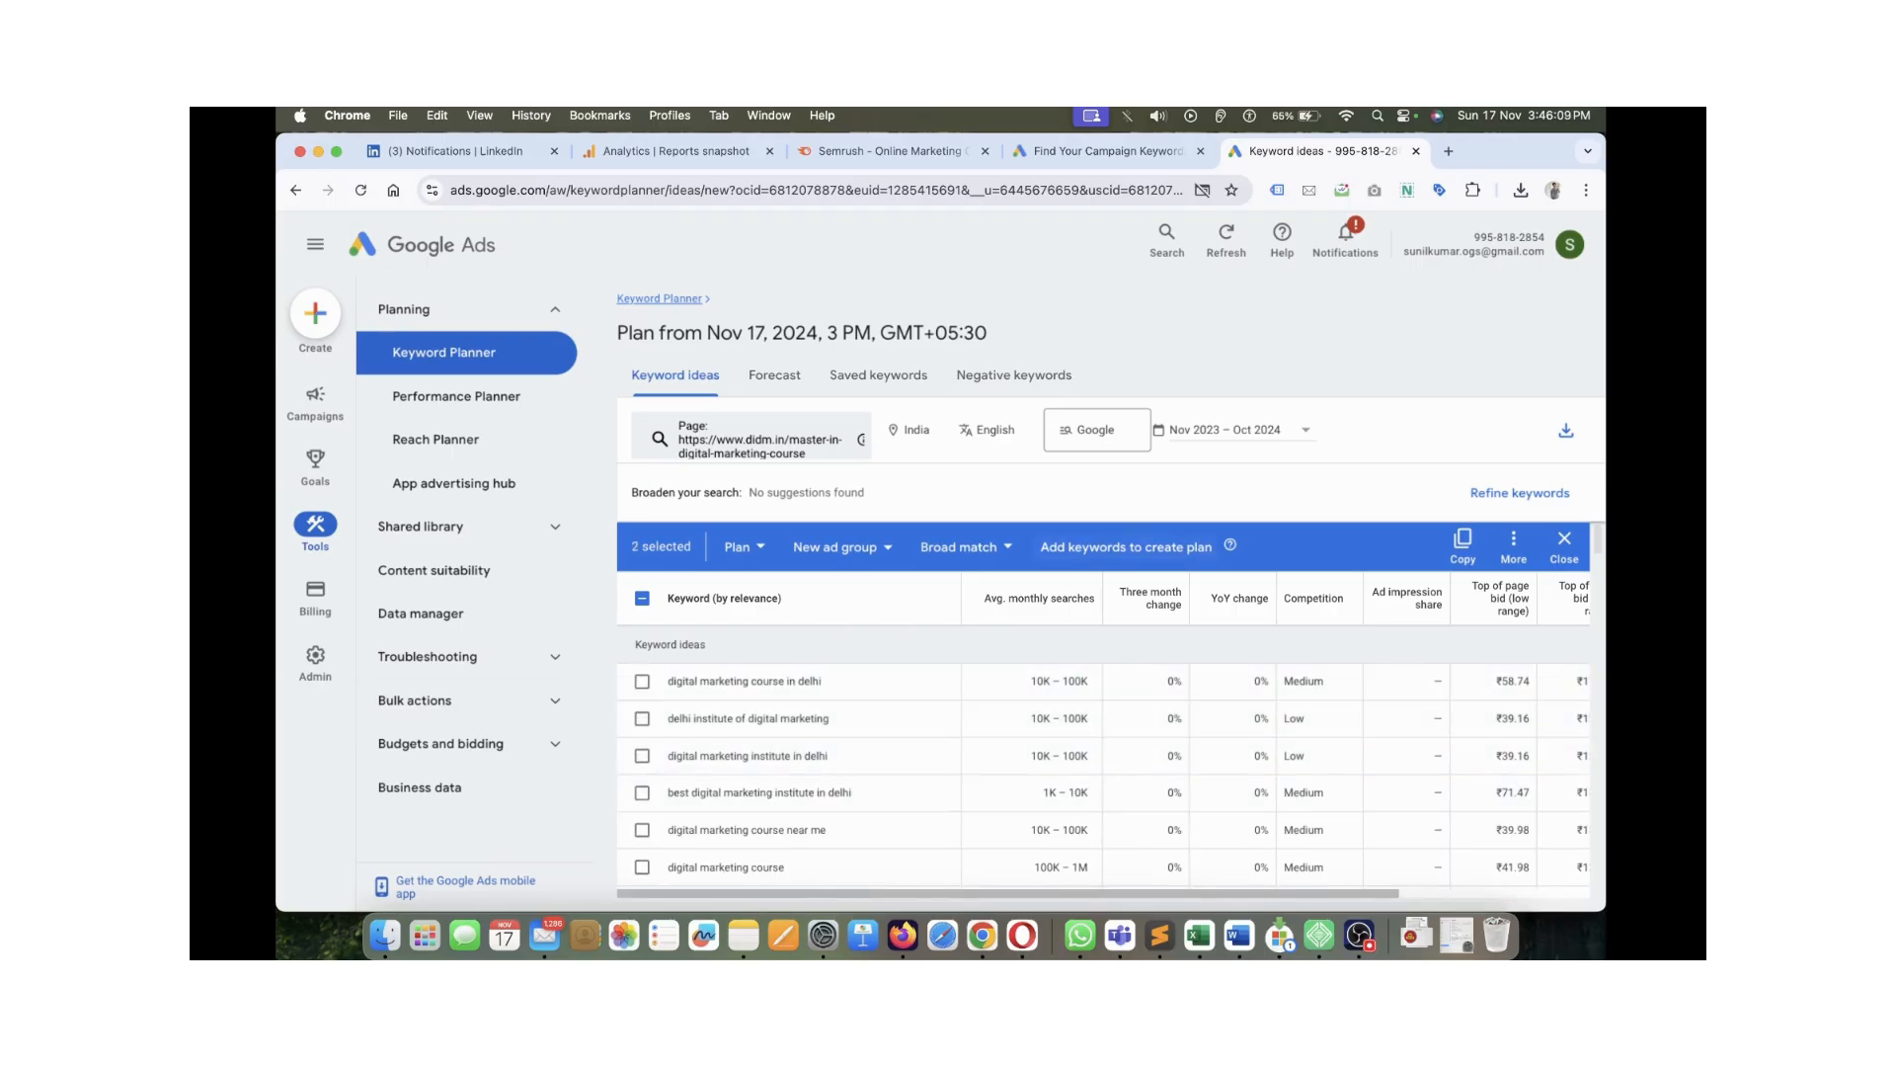
Preview negative keyword match types, open and close Refine keywords, then clear the two-keyword selection
{"action": "left_click", "coordinate": [1513, 543]}
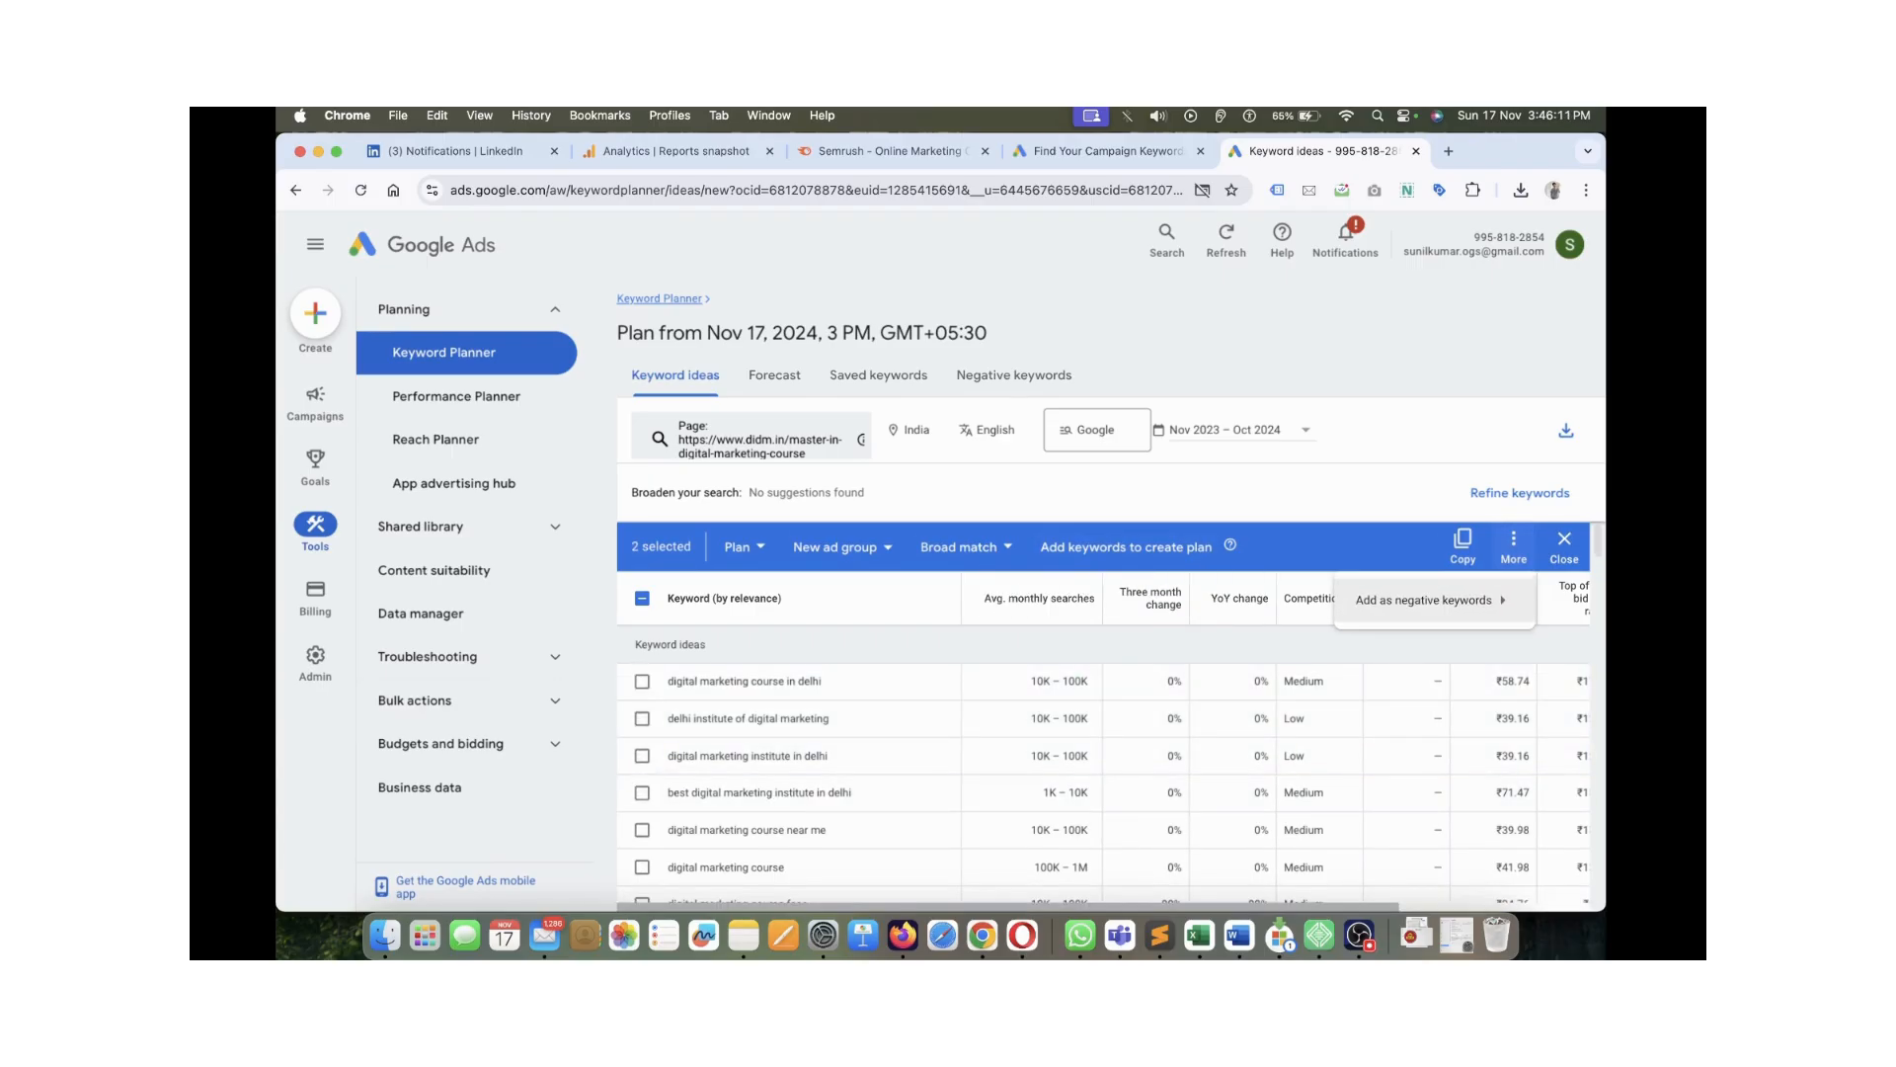
{"action": "mouse_move", "coordinate": [1424, 600]}
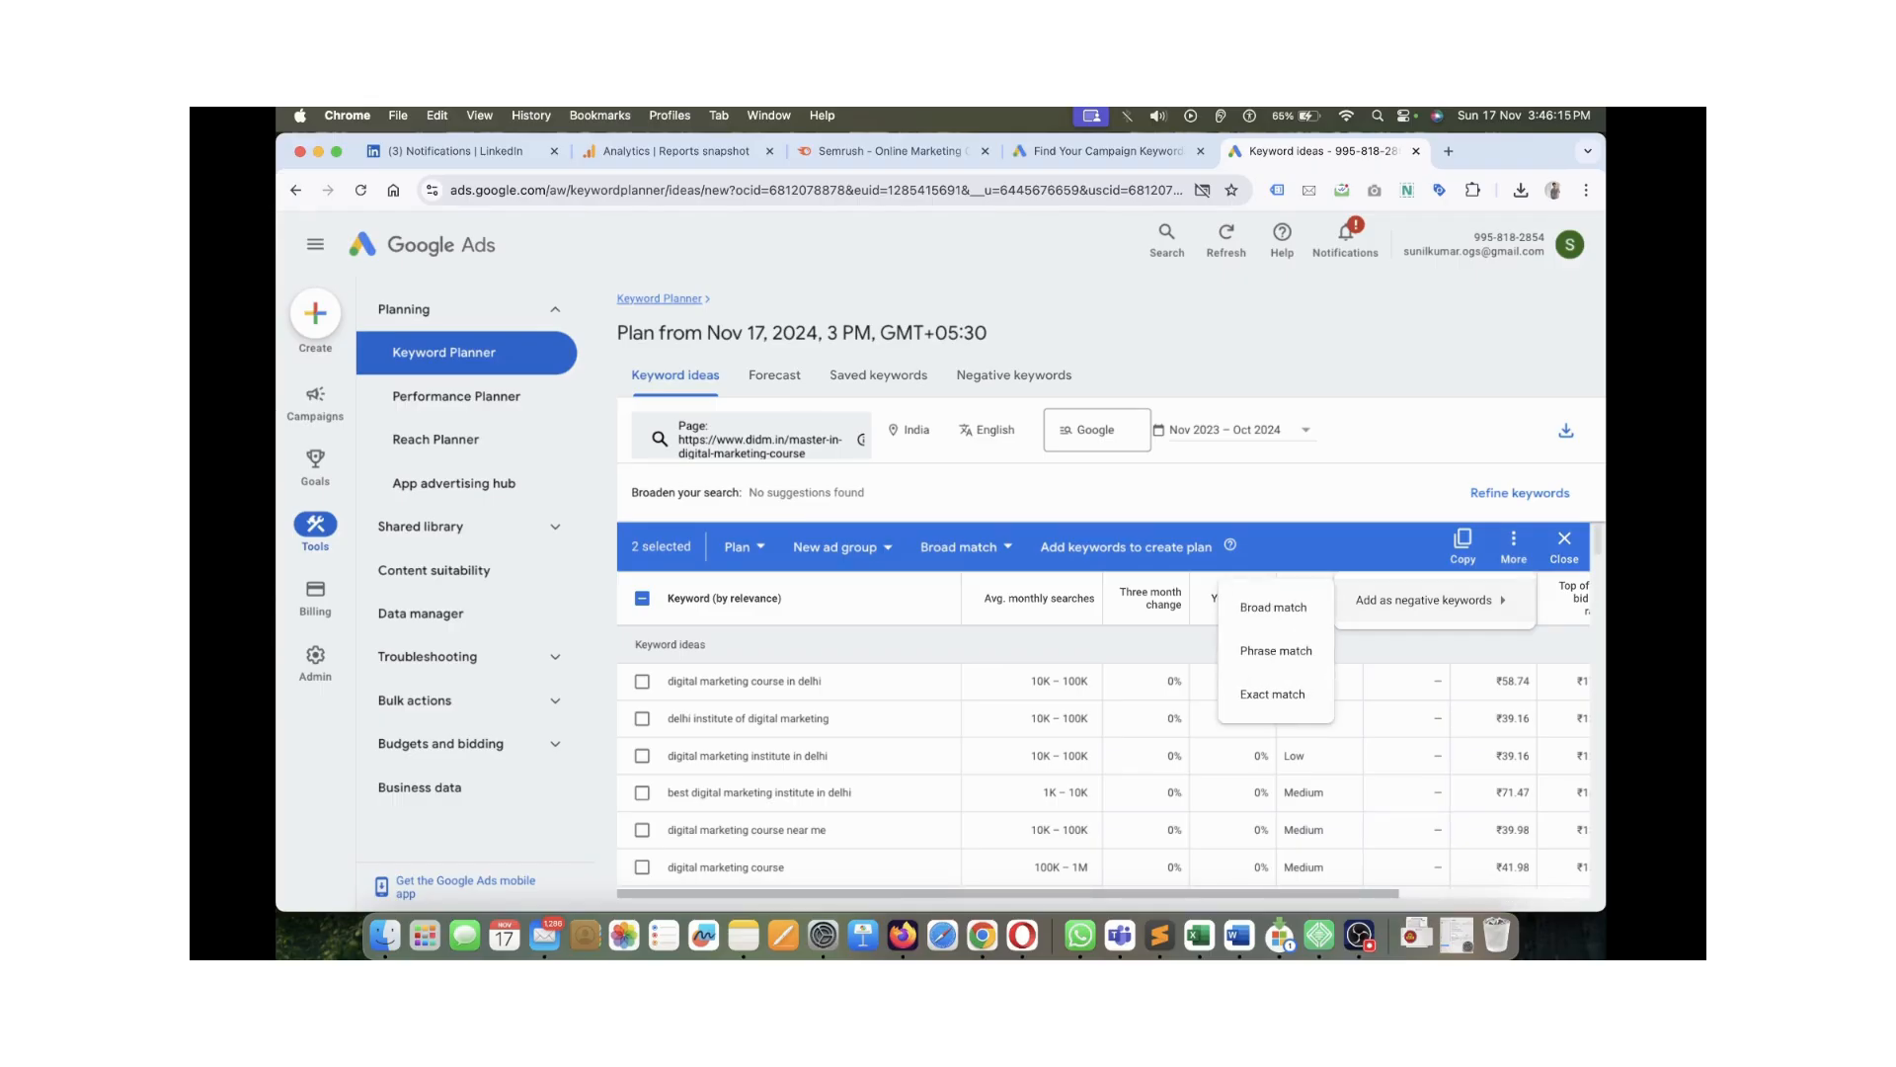
{"action": "left_click", "coordinate": [1520, 493]}
{"action": "left_click", "coordinate": [1519, 493]}
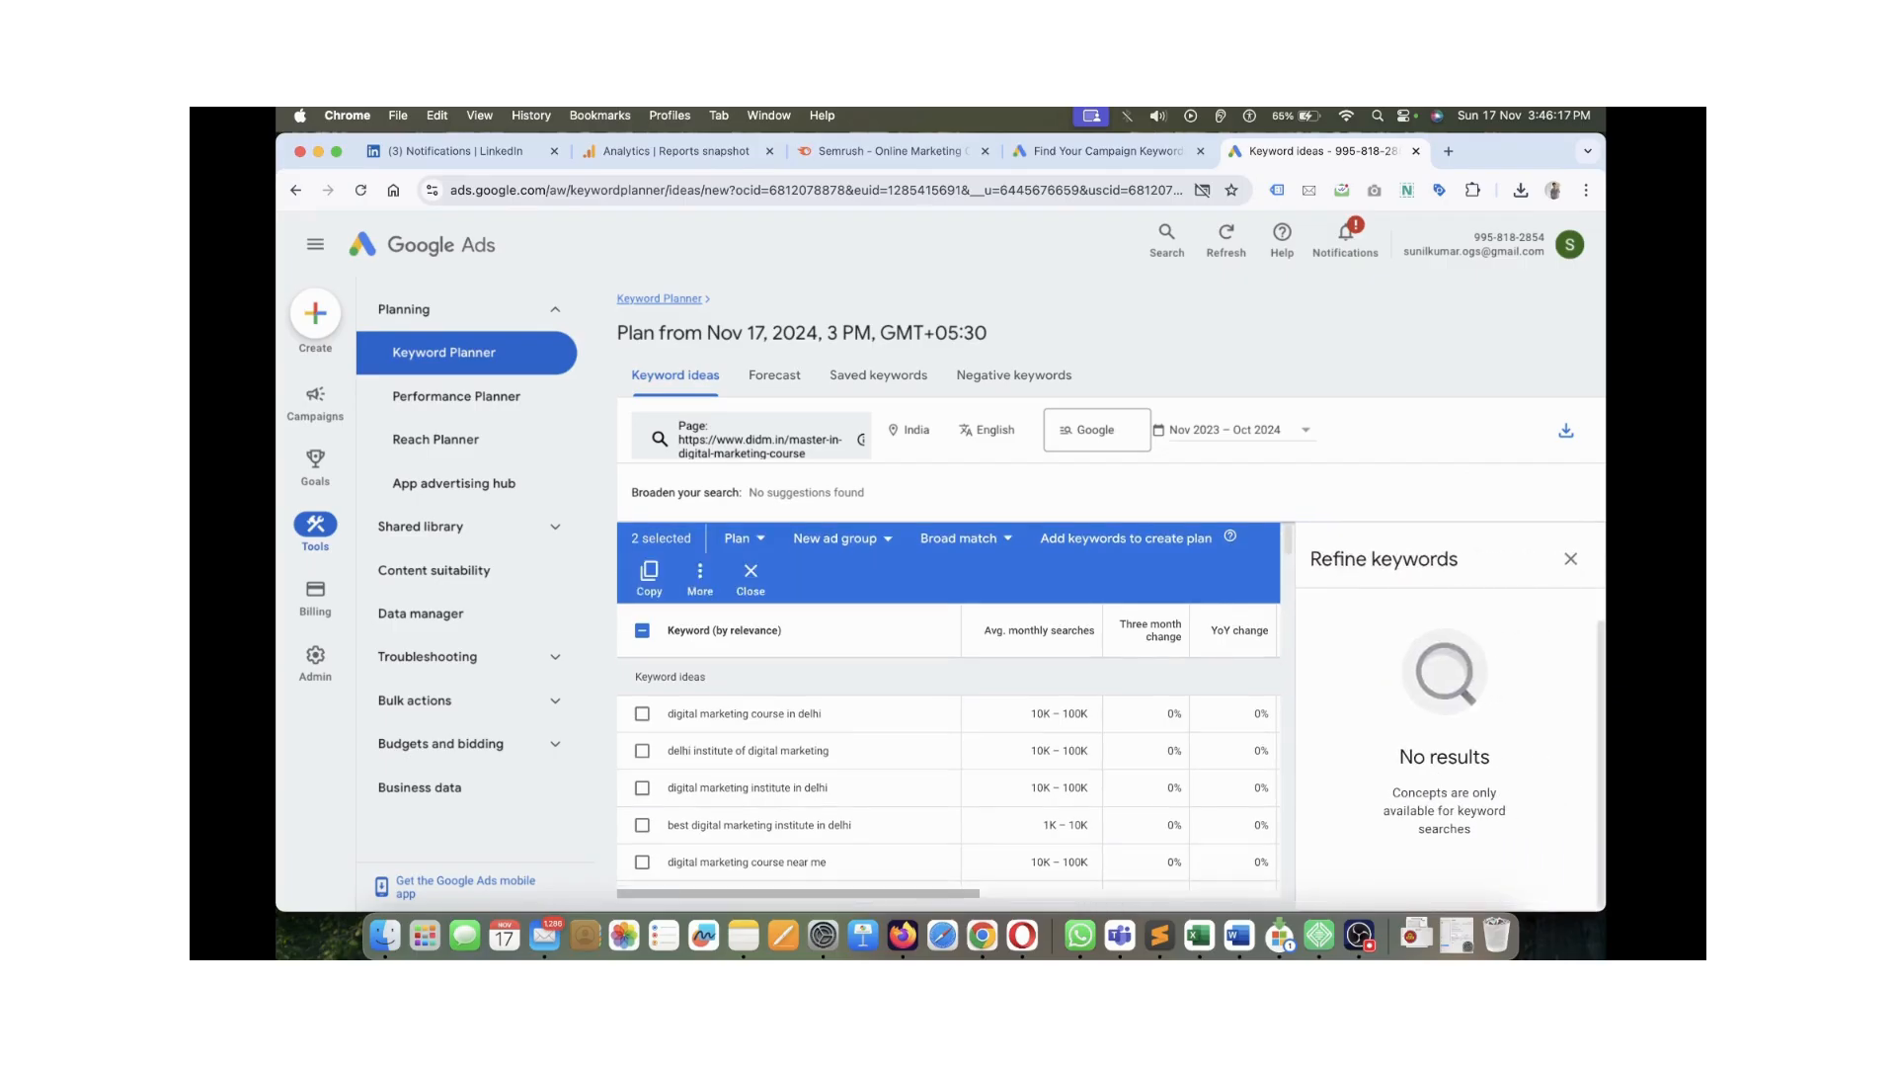
{"action": "left_click", "coordinate": [1570, 558]}
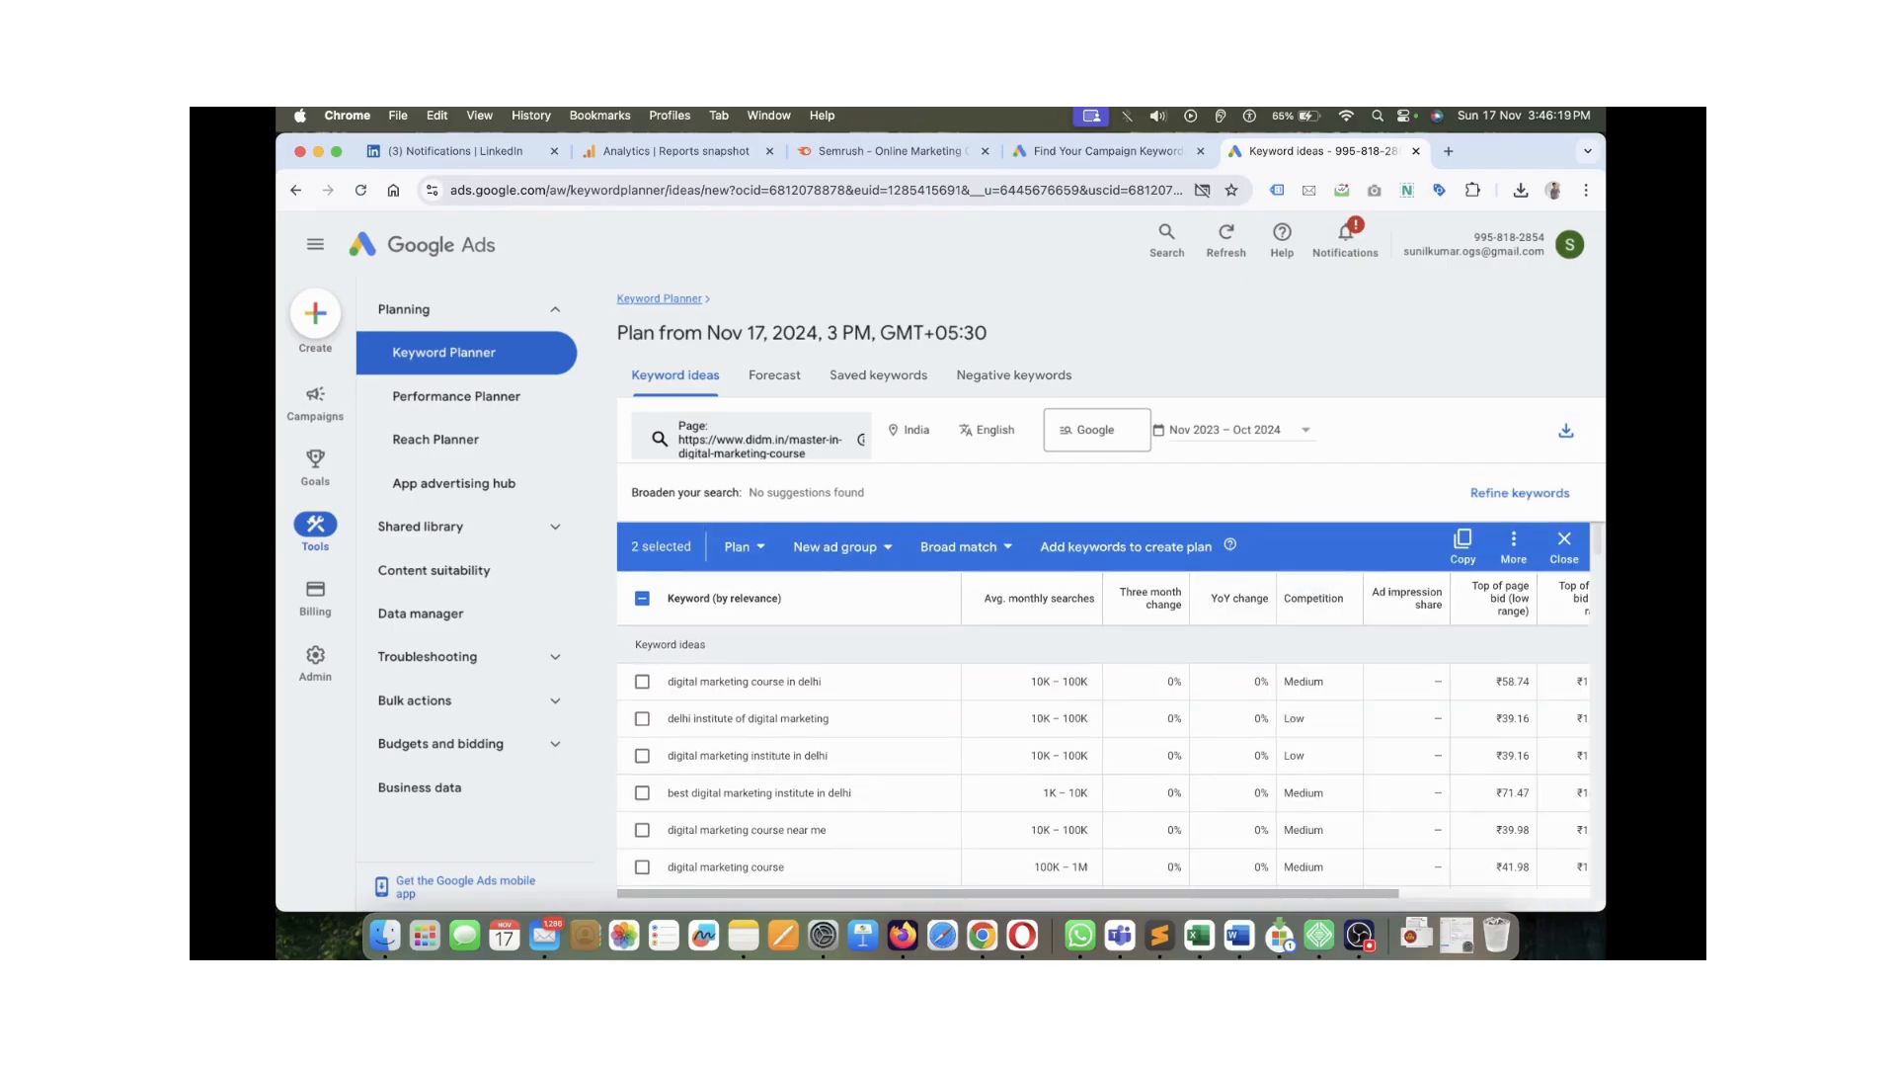
{"action": "left_click", "coordinate": [1564, 546]}
{"action": "scroll", "coordinate": [1103, 755], "scroll_direction": "down", "scroll_amount": 8}
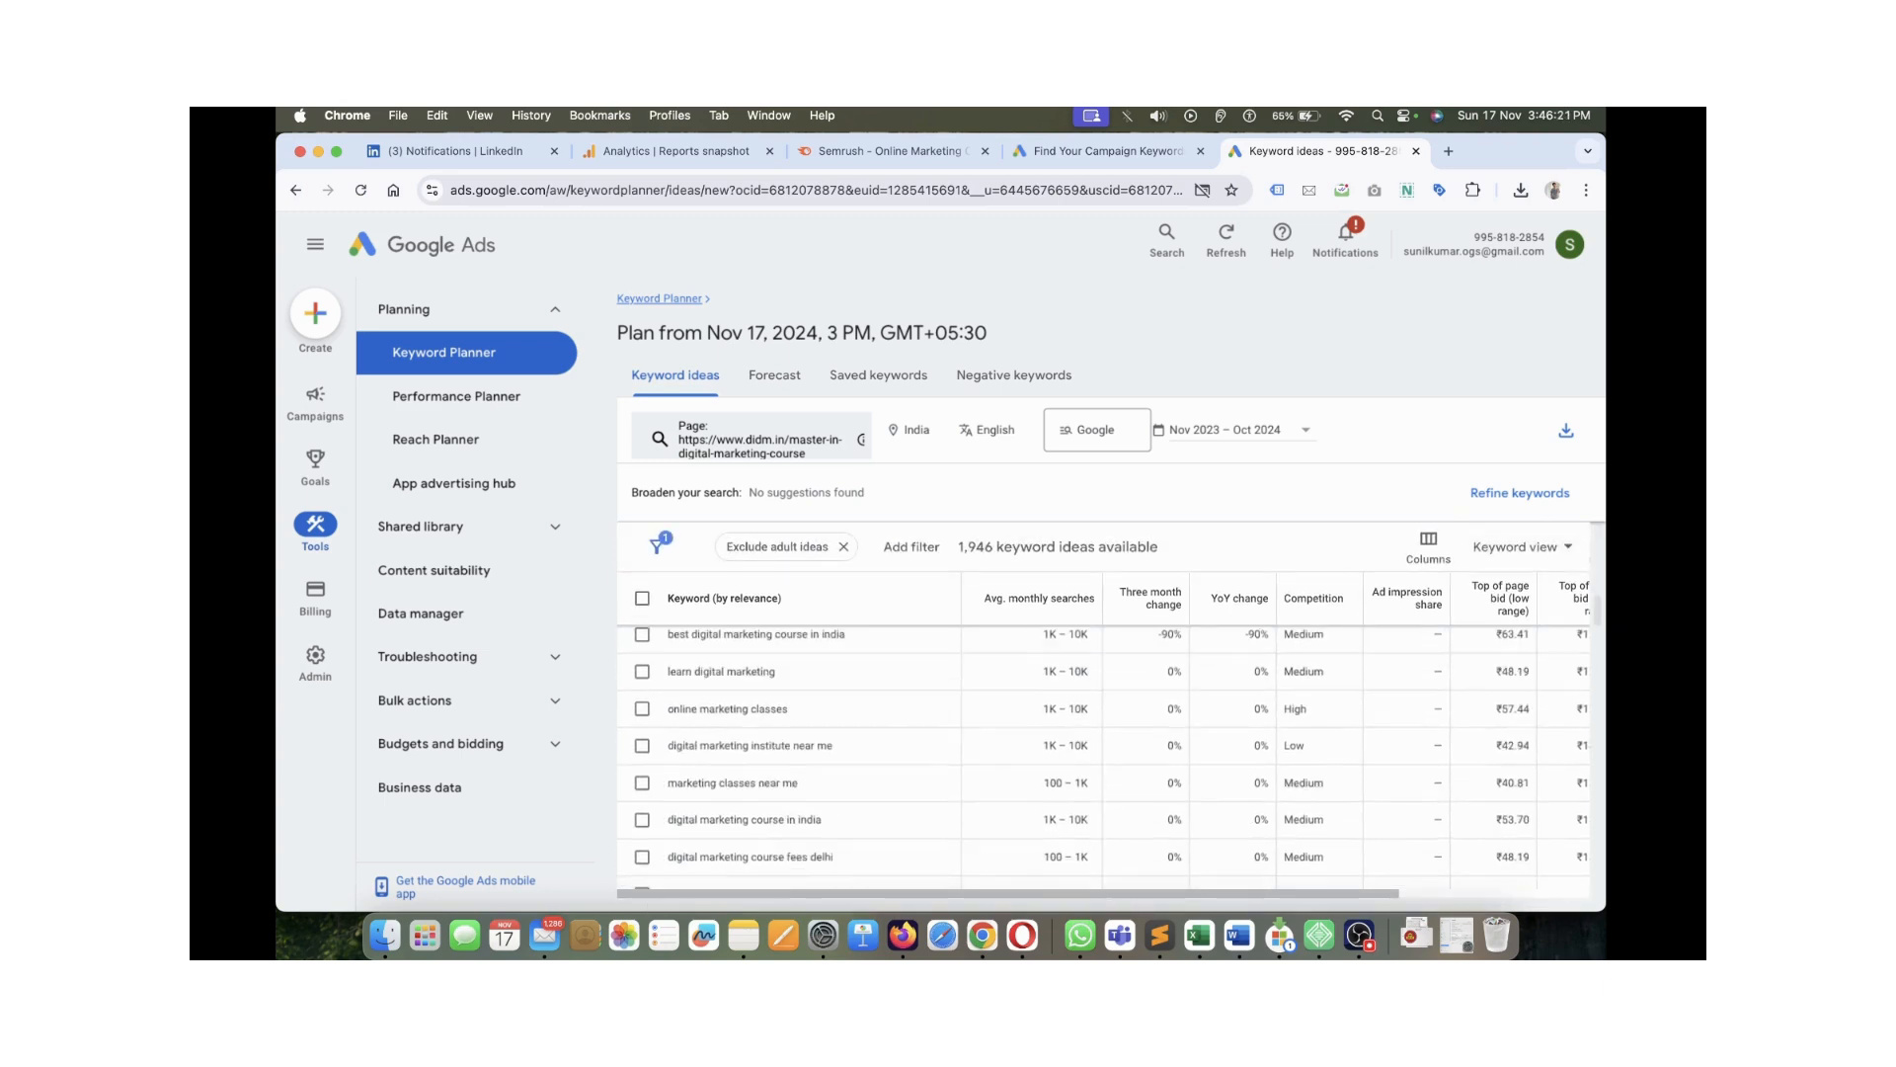
Copy the first idea, digital marketing course in delhi, into a new browser tab's address bar
{"action": "scroll", "coordinate": [1104, 756], "scroll_direction": "up", "scroll_amount": 8}
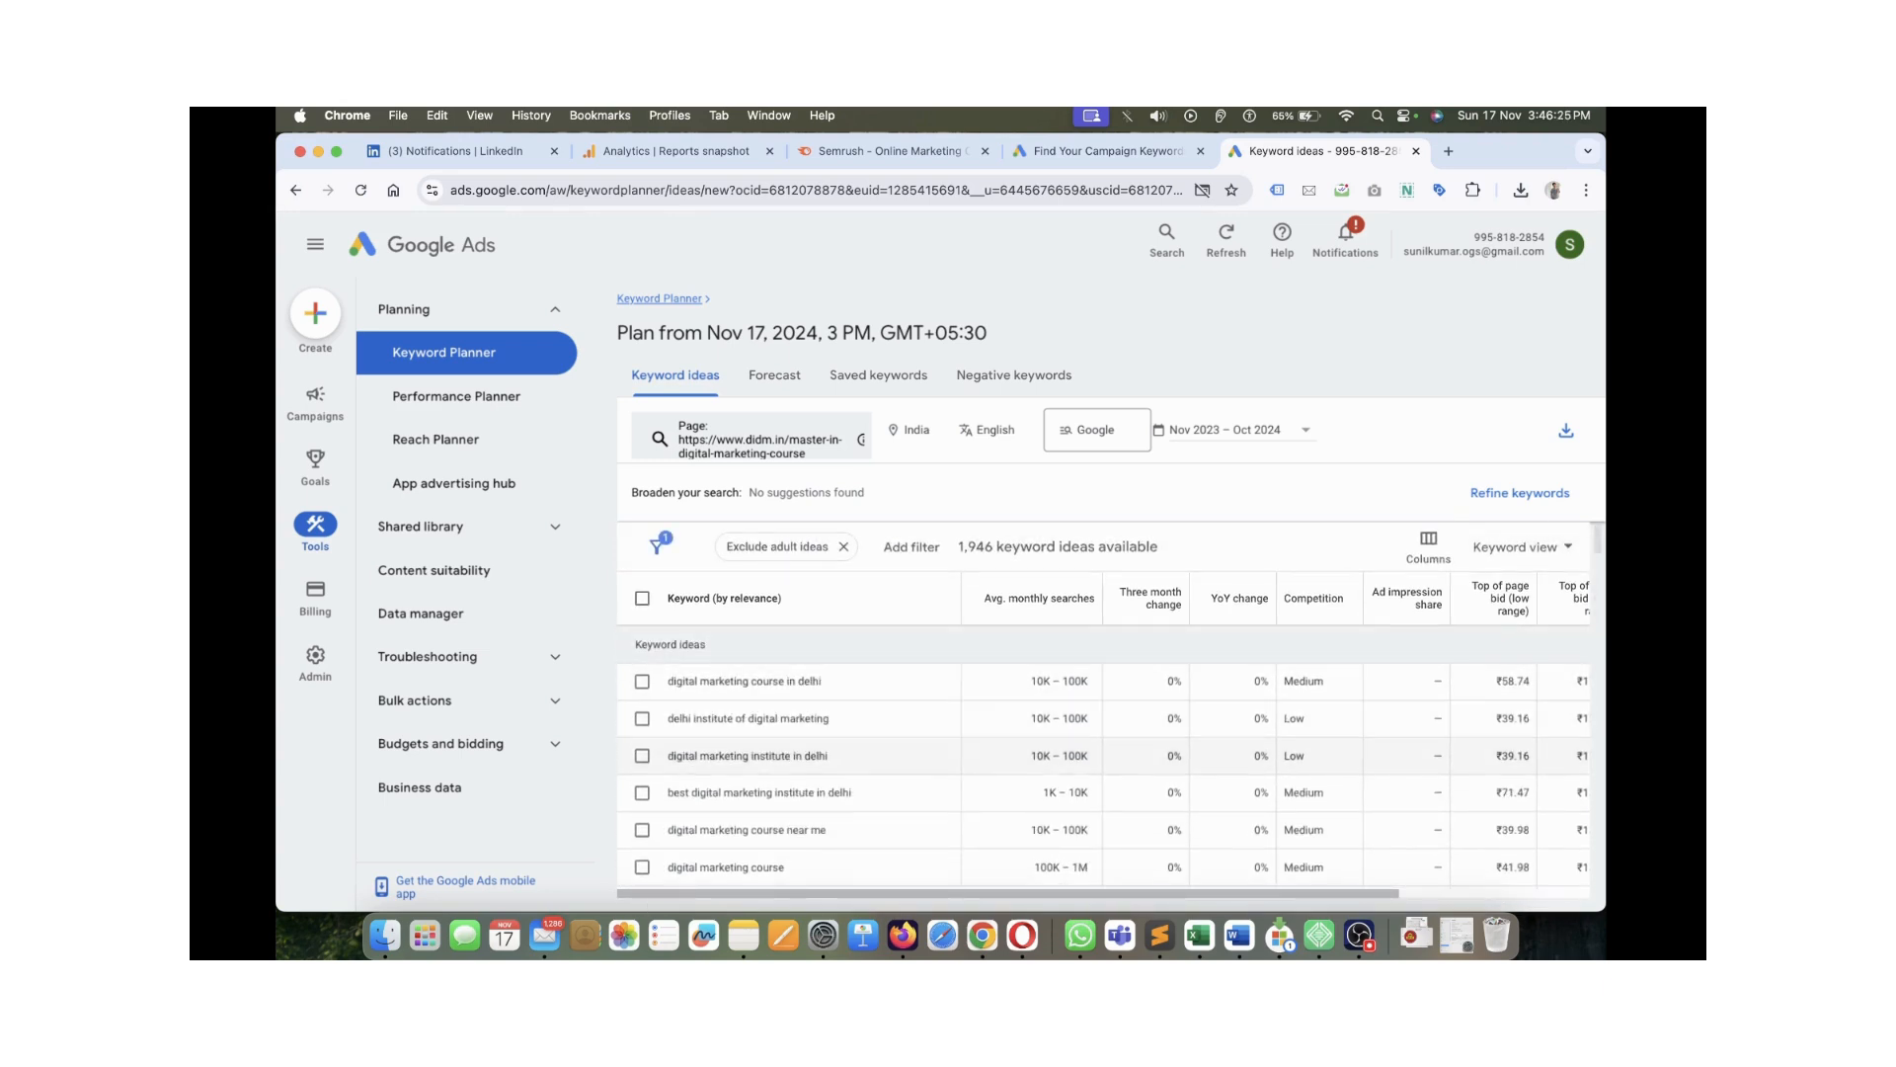
{"action": "key", "text": "super+Tab"}
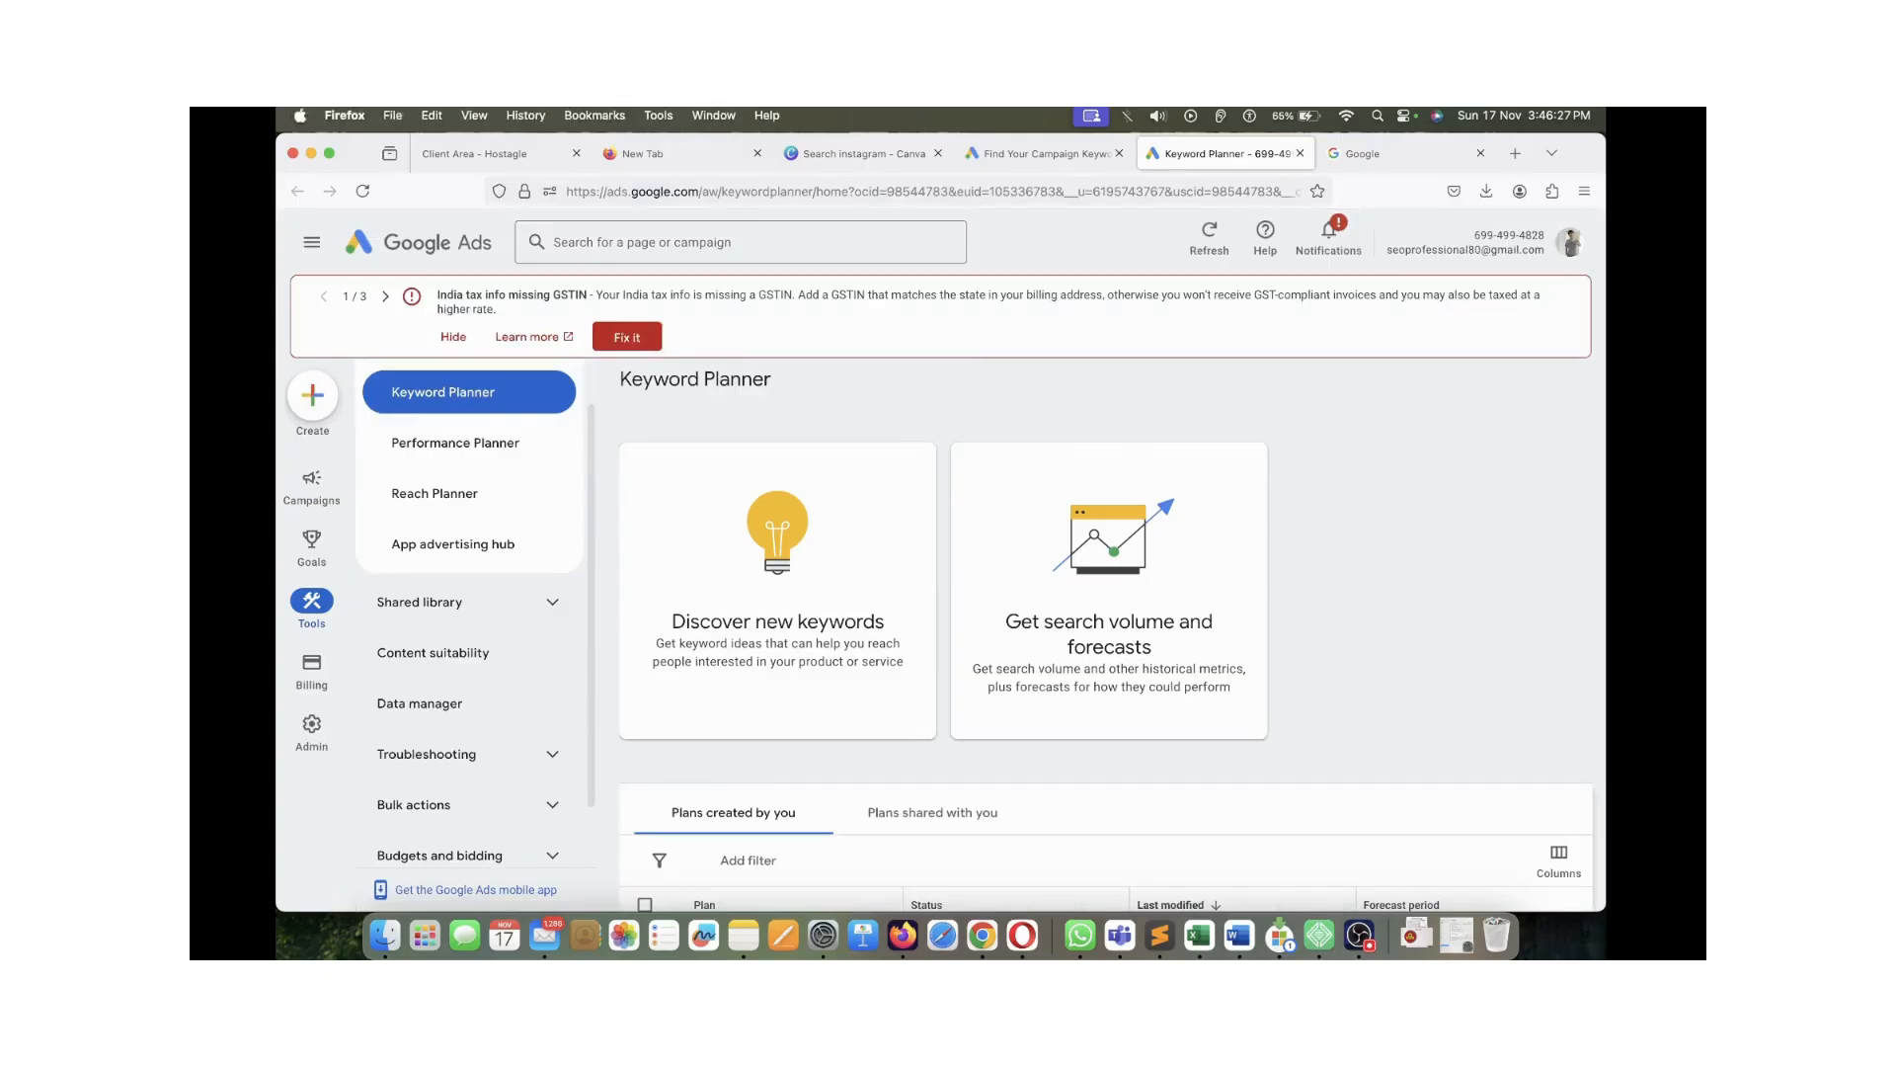
{"action": "key", "text": "super+Tab"}
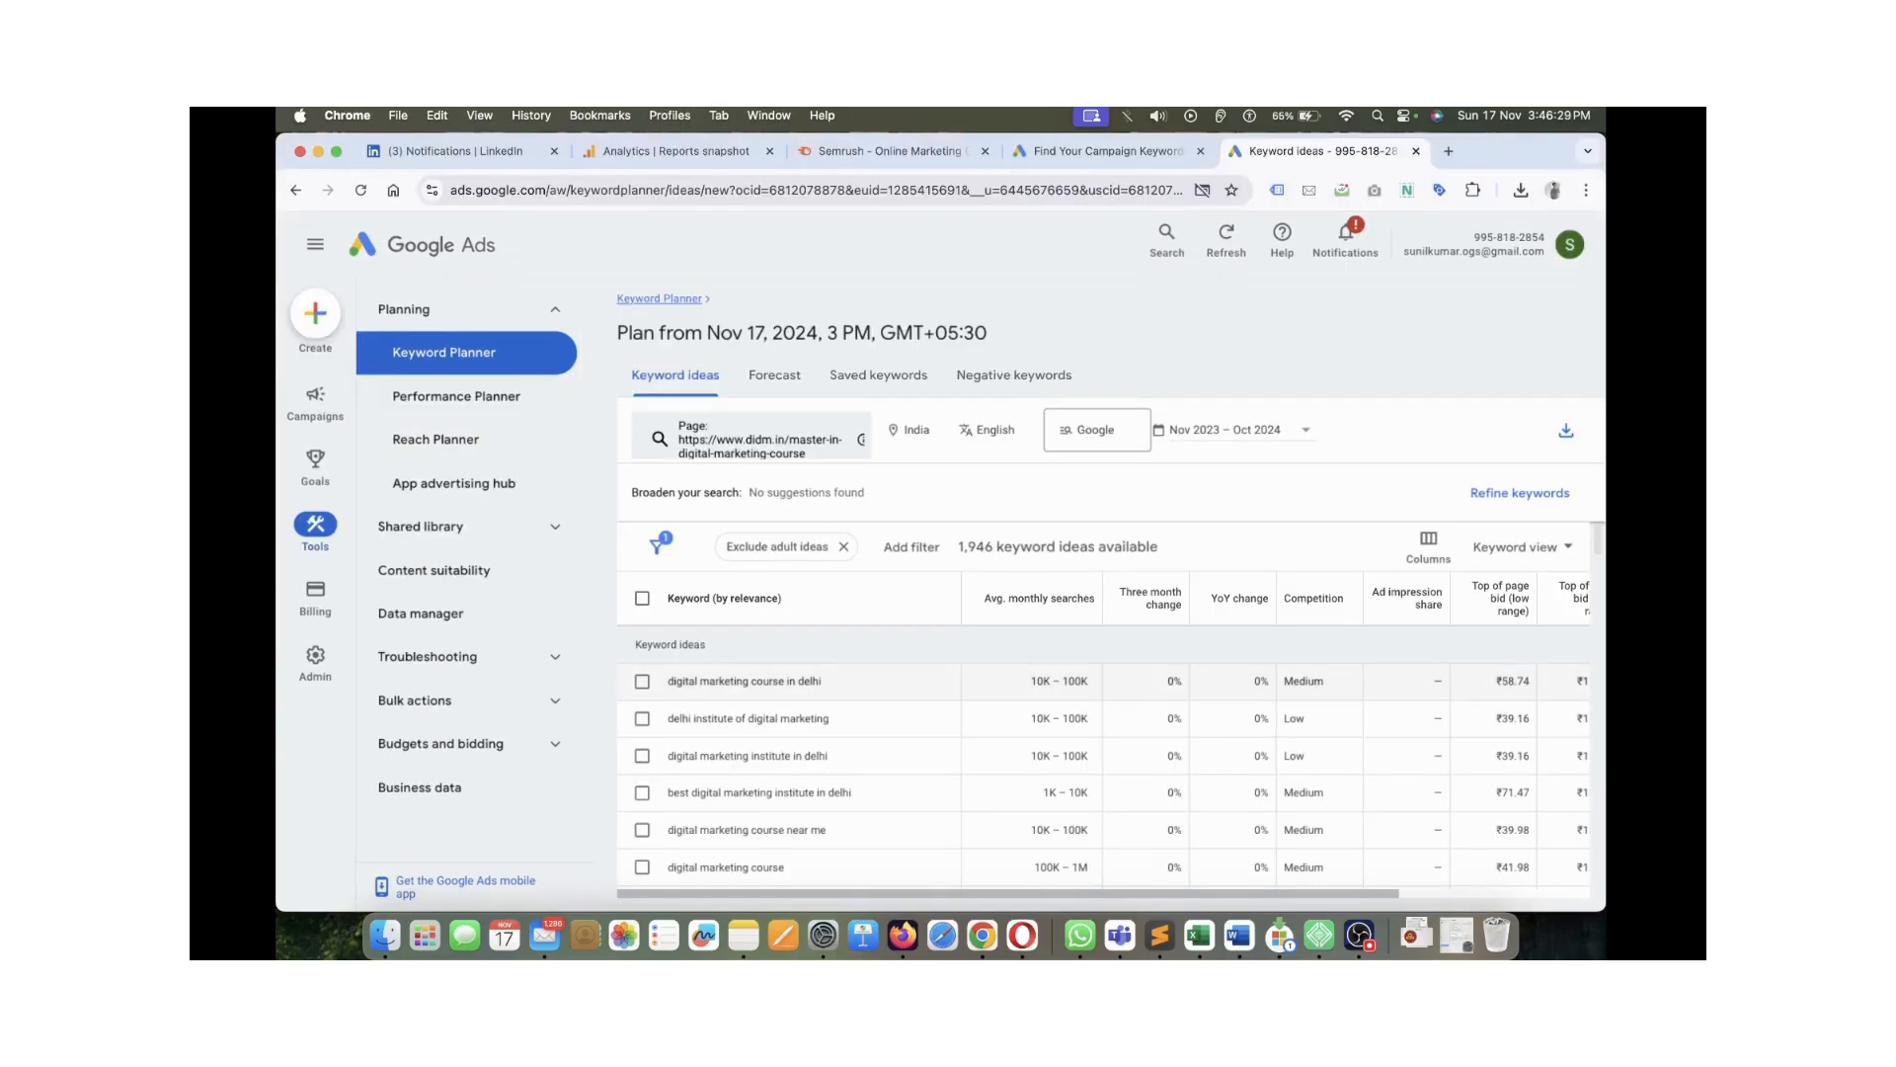
{"action": "left_click_drag", "start_coordinate": [807, 682], "coordinate": [668, 682]}
{"action": "left_click", "coordinate": [825, 682]}
{"action": "left_click_drag", "start_coordinate": [823, 681], "coordinate": [666, 681]}
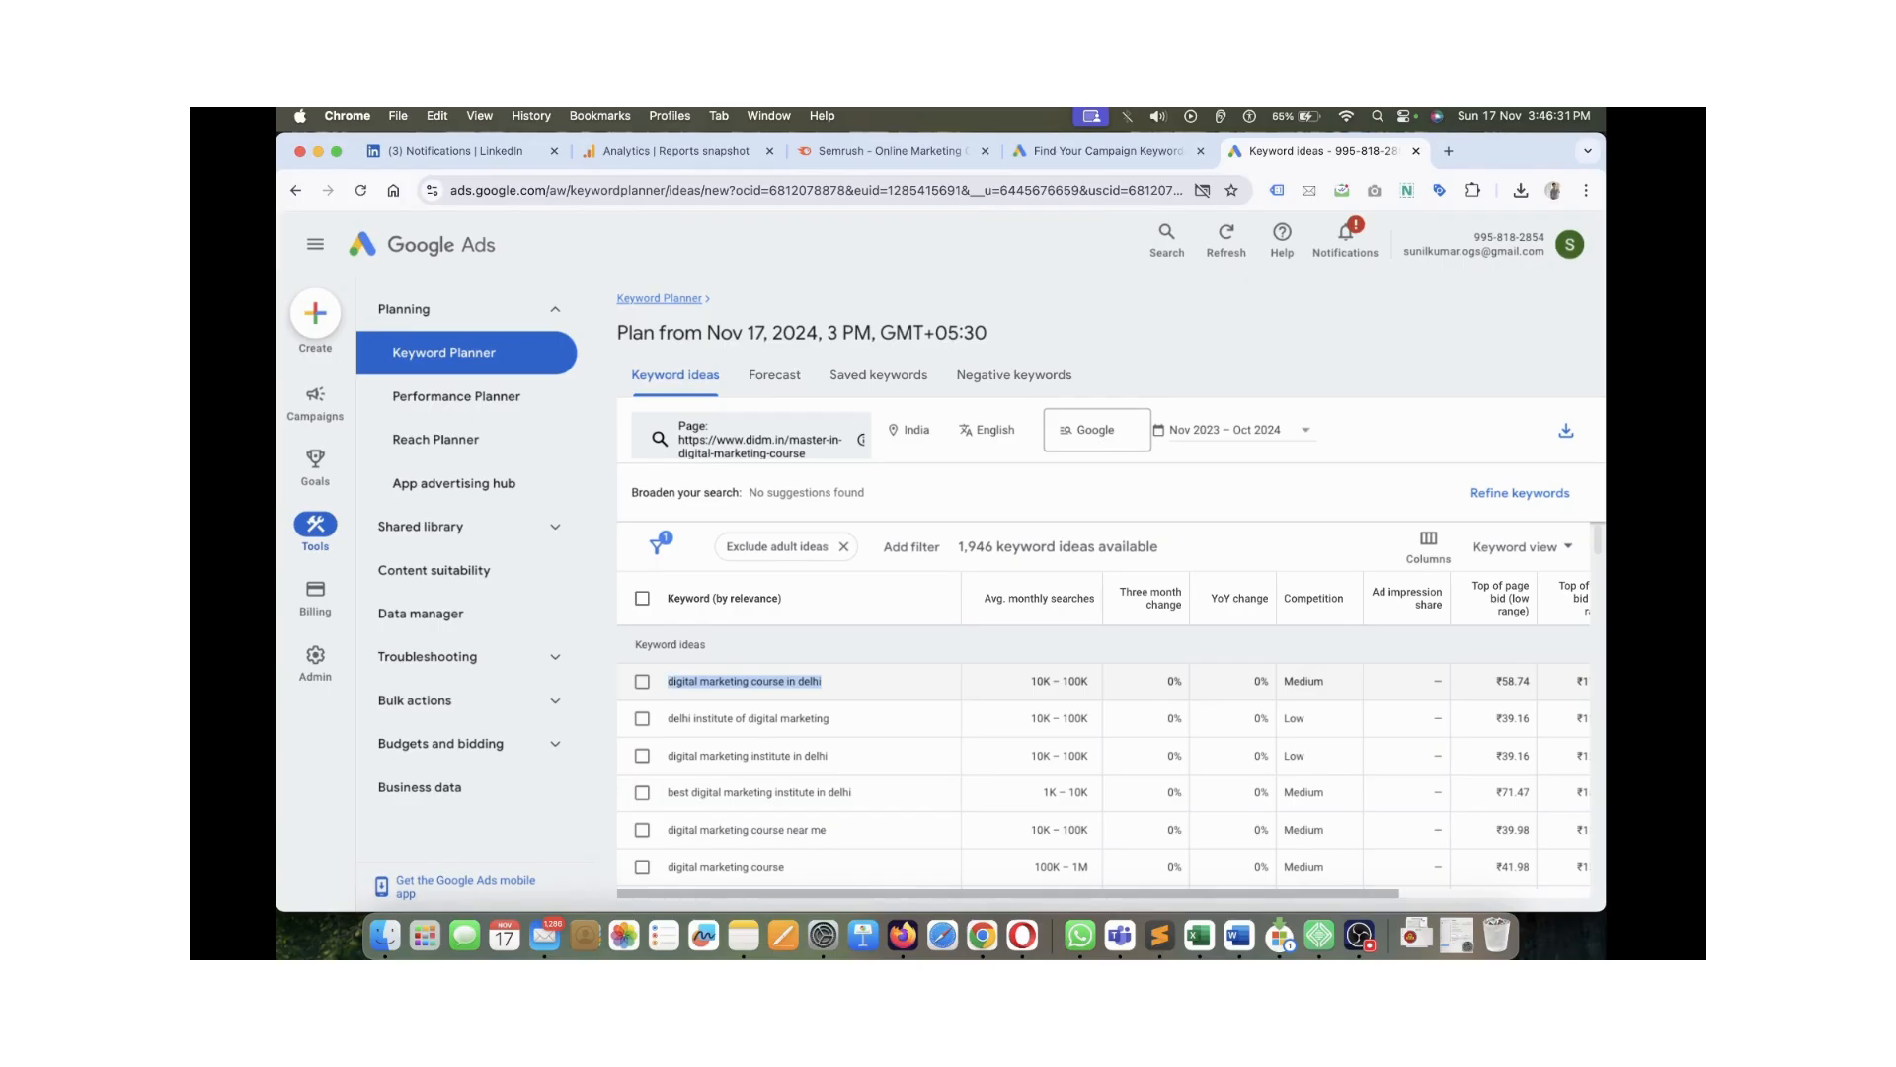
{"action": "key", "text": "super+c"}
{"action": "key", "text": "super+t"}
{"action": "key", "text": "super+v"}
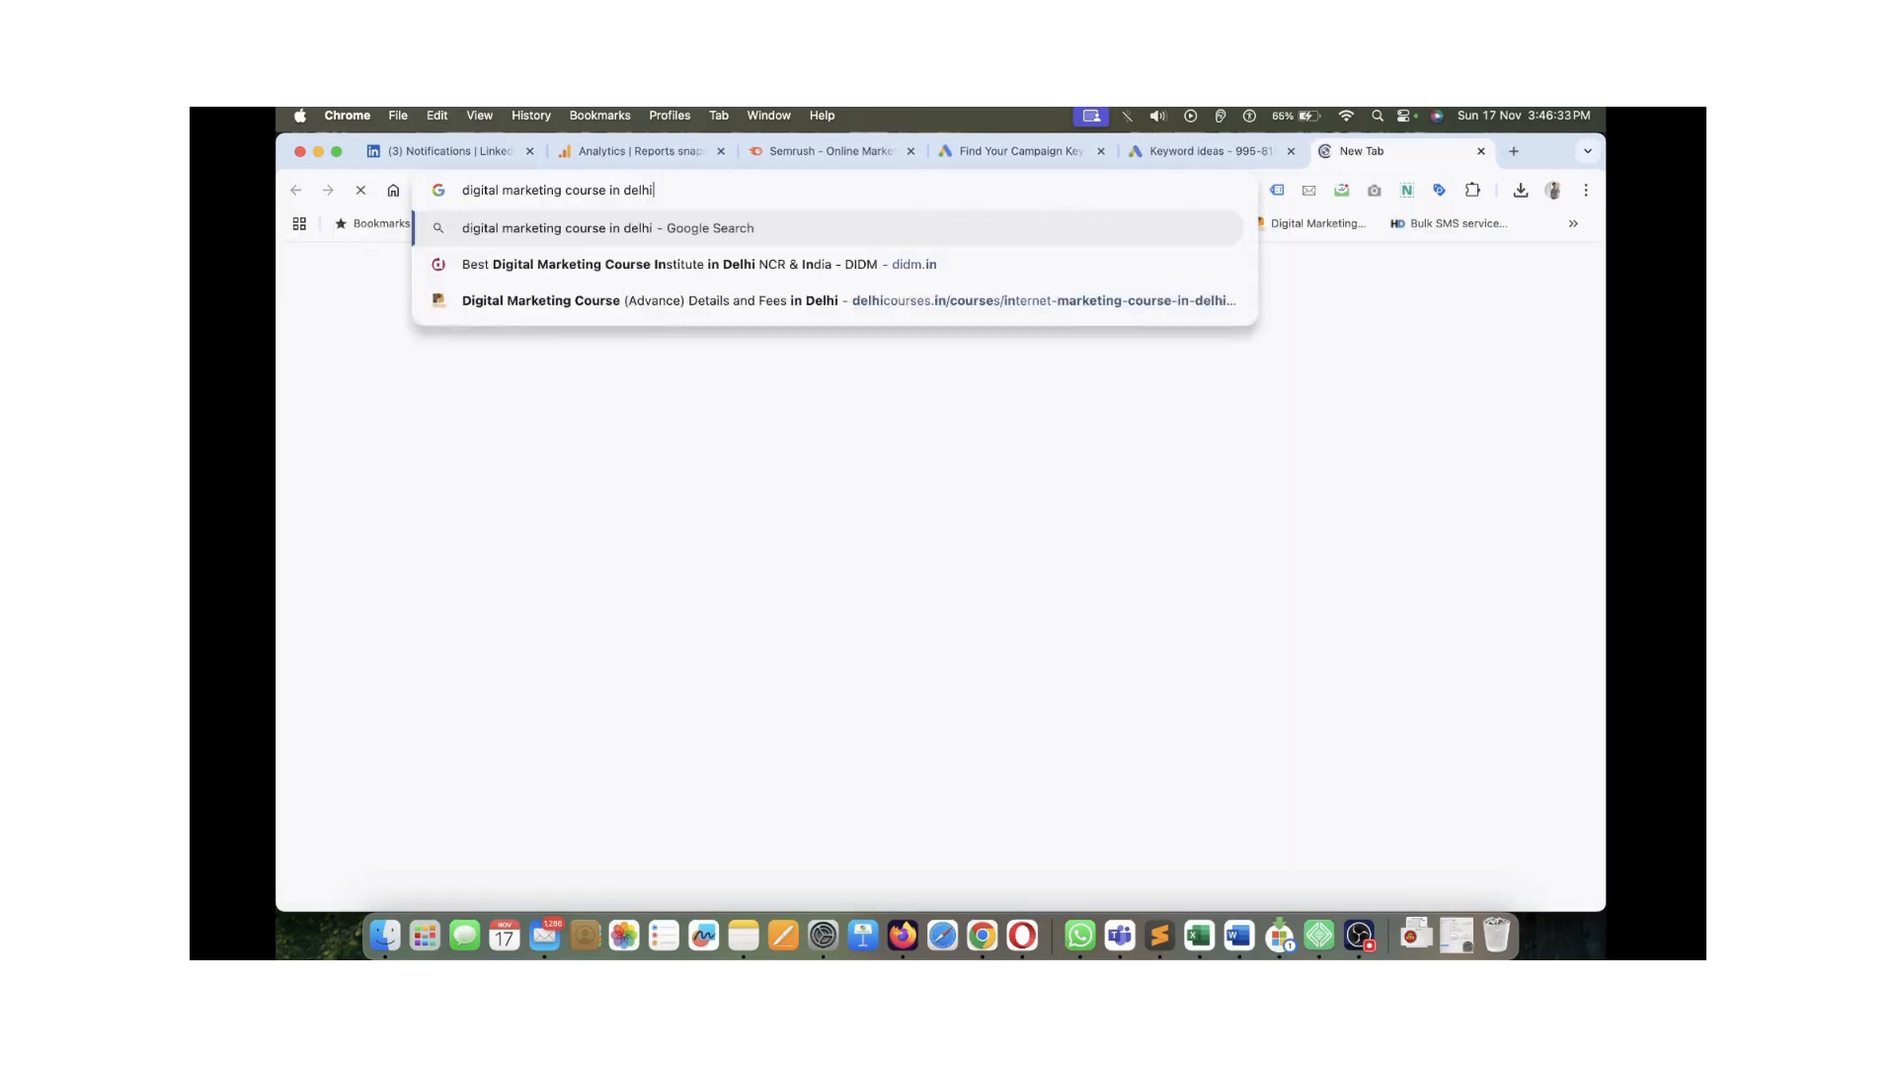
Search Google for digital marketing course in delhi and scroll through the results
{"action": "key", "text": "Return"}
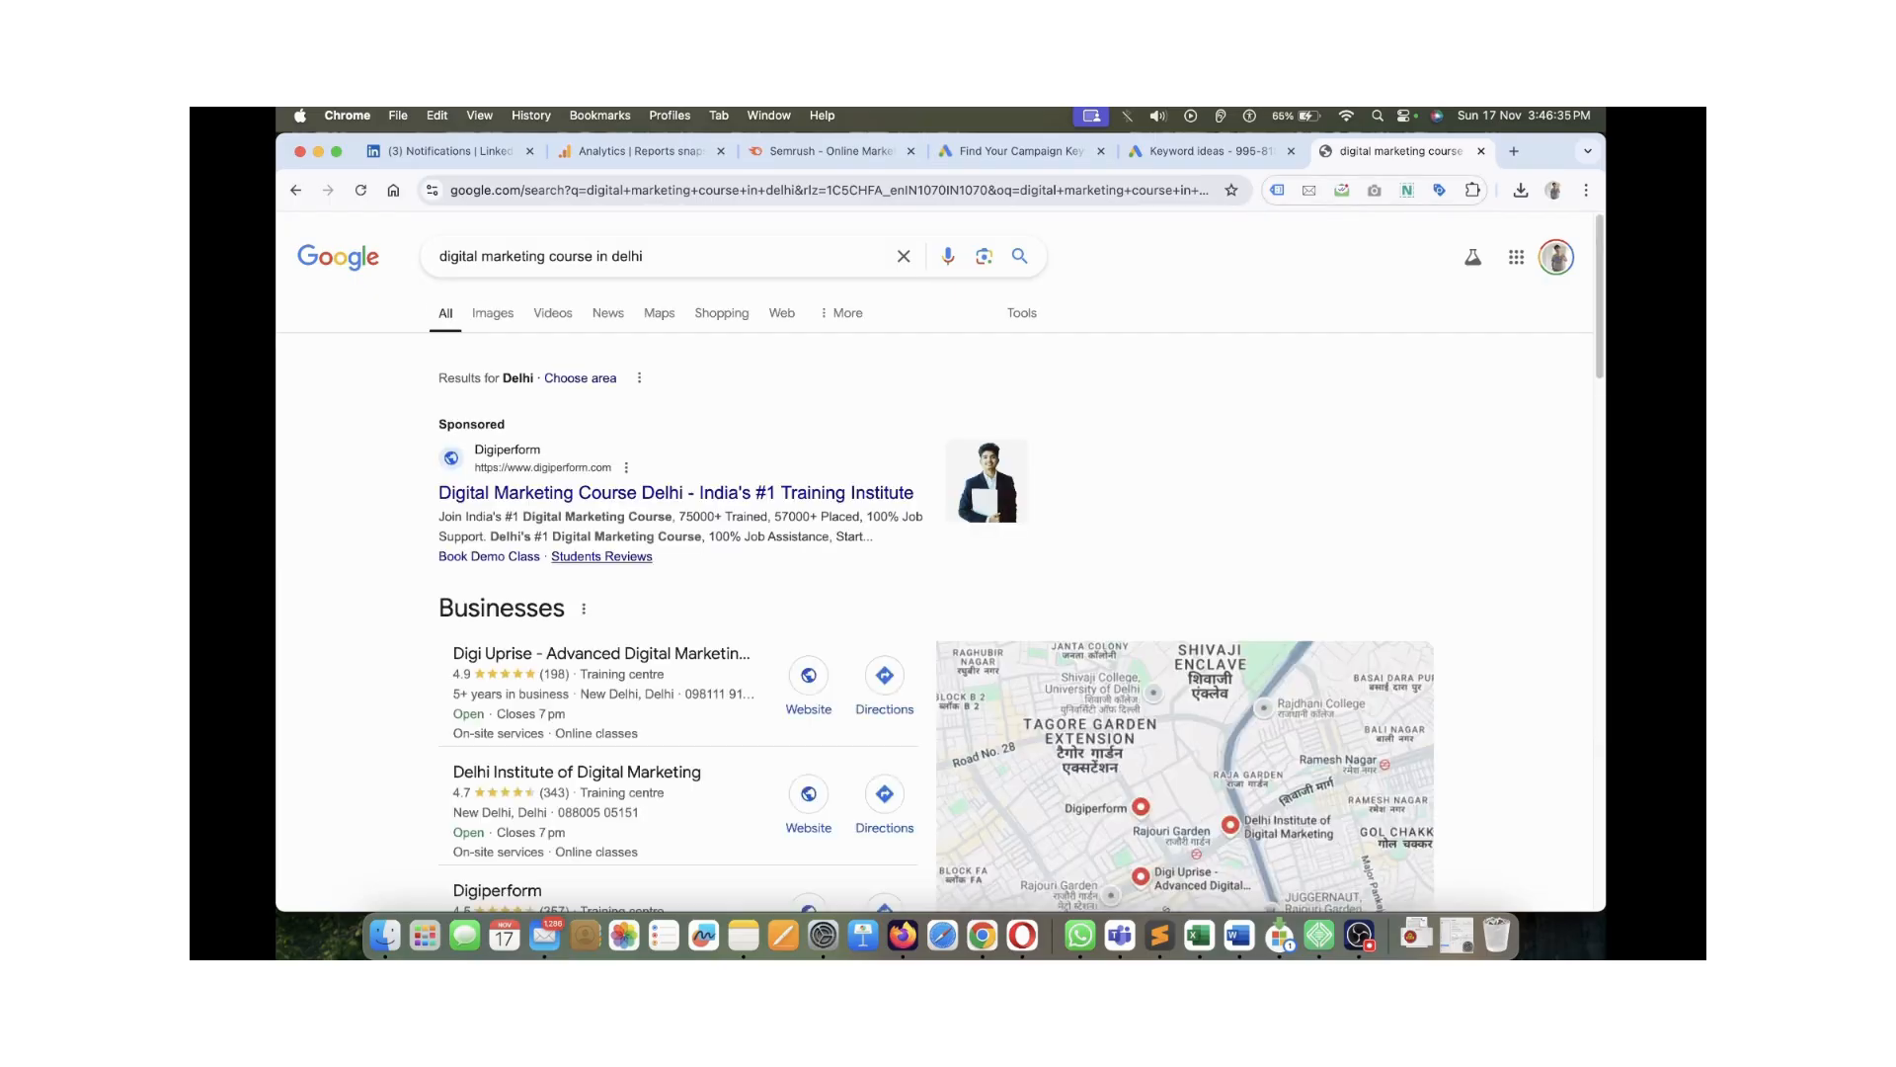
{"action": "scroll", "coordinate": [943, 561], "scroll_direction": "down", "scroll_amount": 4}
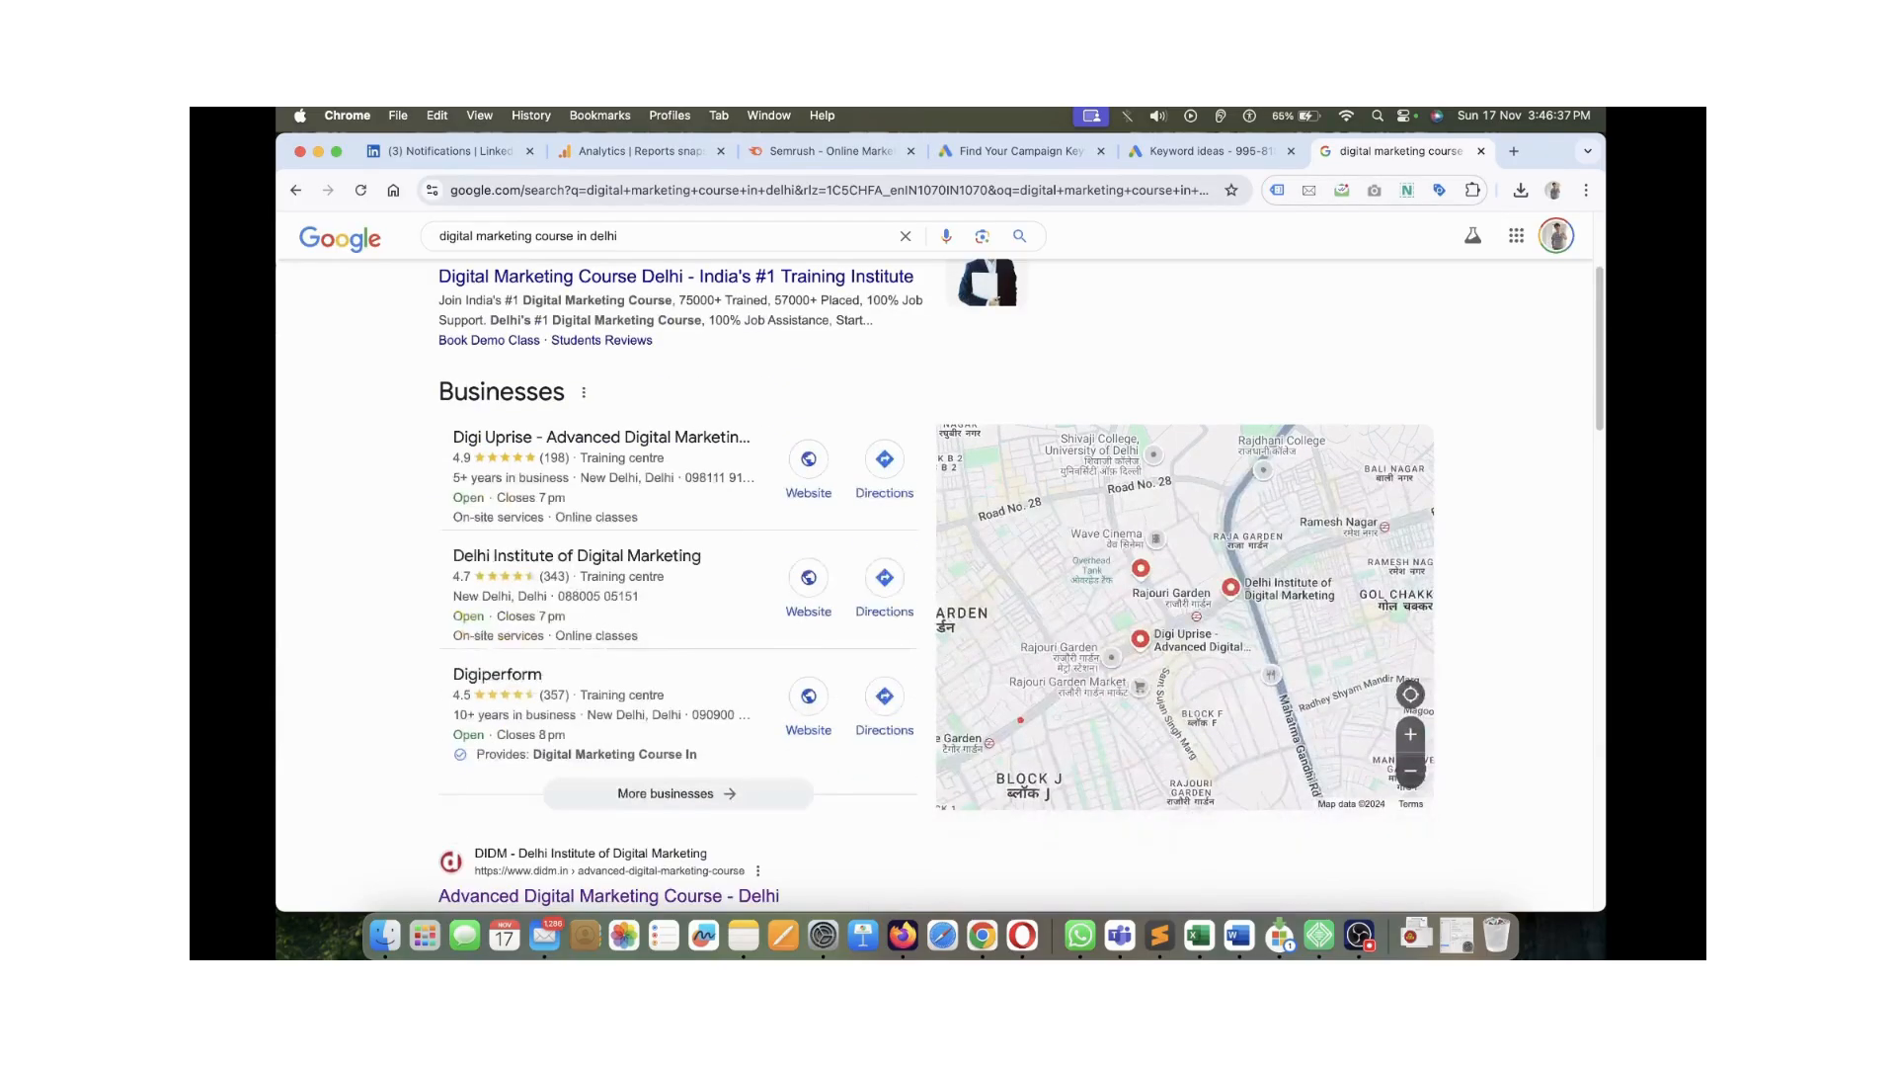
{"action": "scroll", "coordinate": [943, 582], "scroll_direction": "down", "scroll_amount": 5}
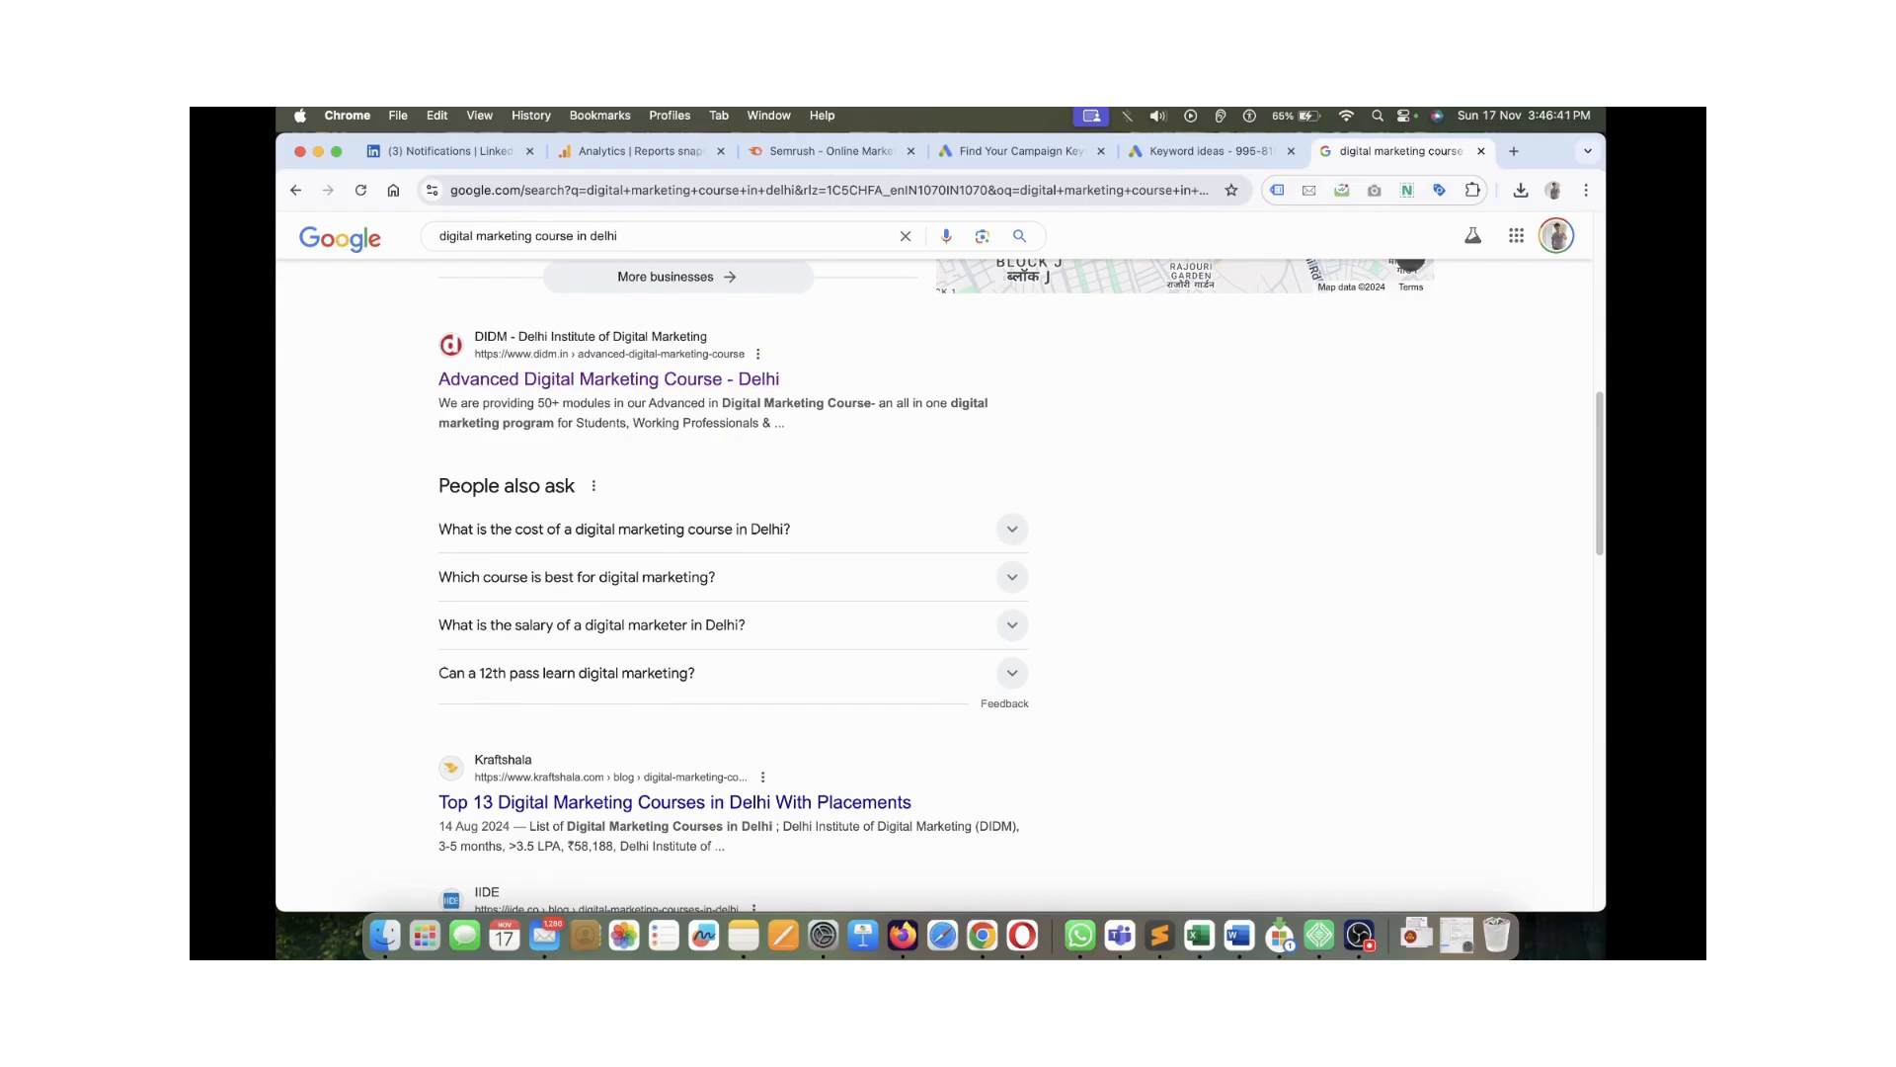
{"action": "scroll", "coordinate": [943, 583], "scroll_direction": "down", "scroll_amount": 3}
{"action": "scroll", "coordinate": [691, 474], "scroll_direction": "down", "scroll_amount": 3}
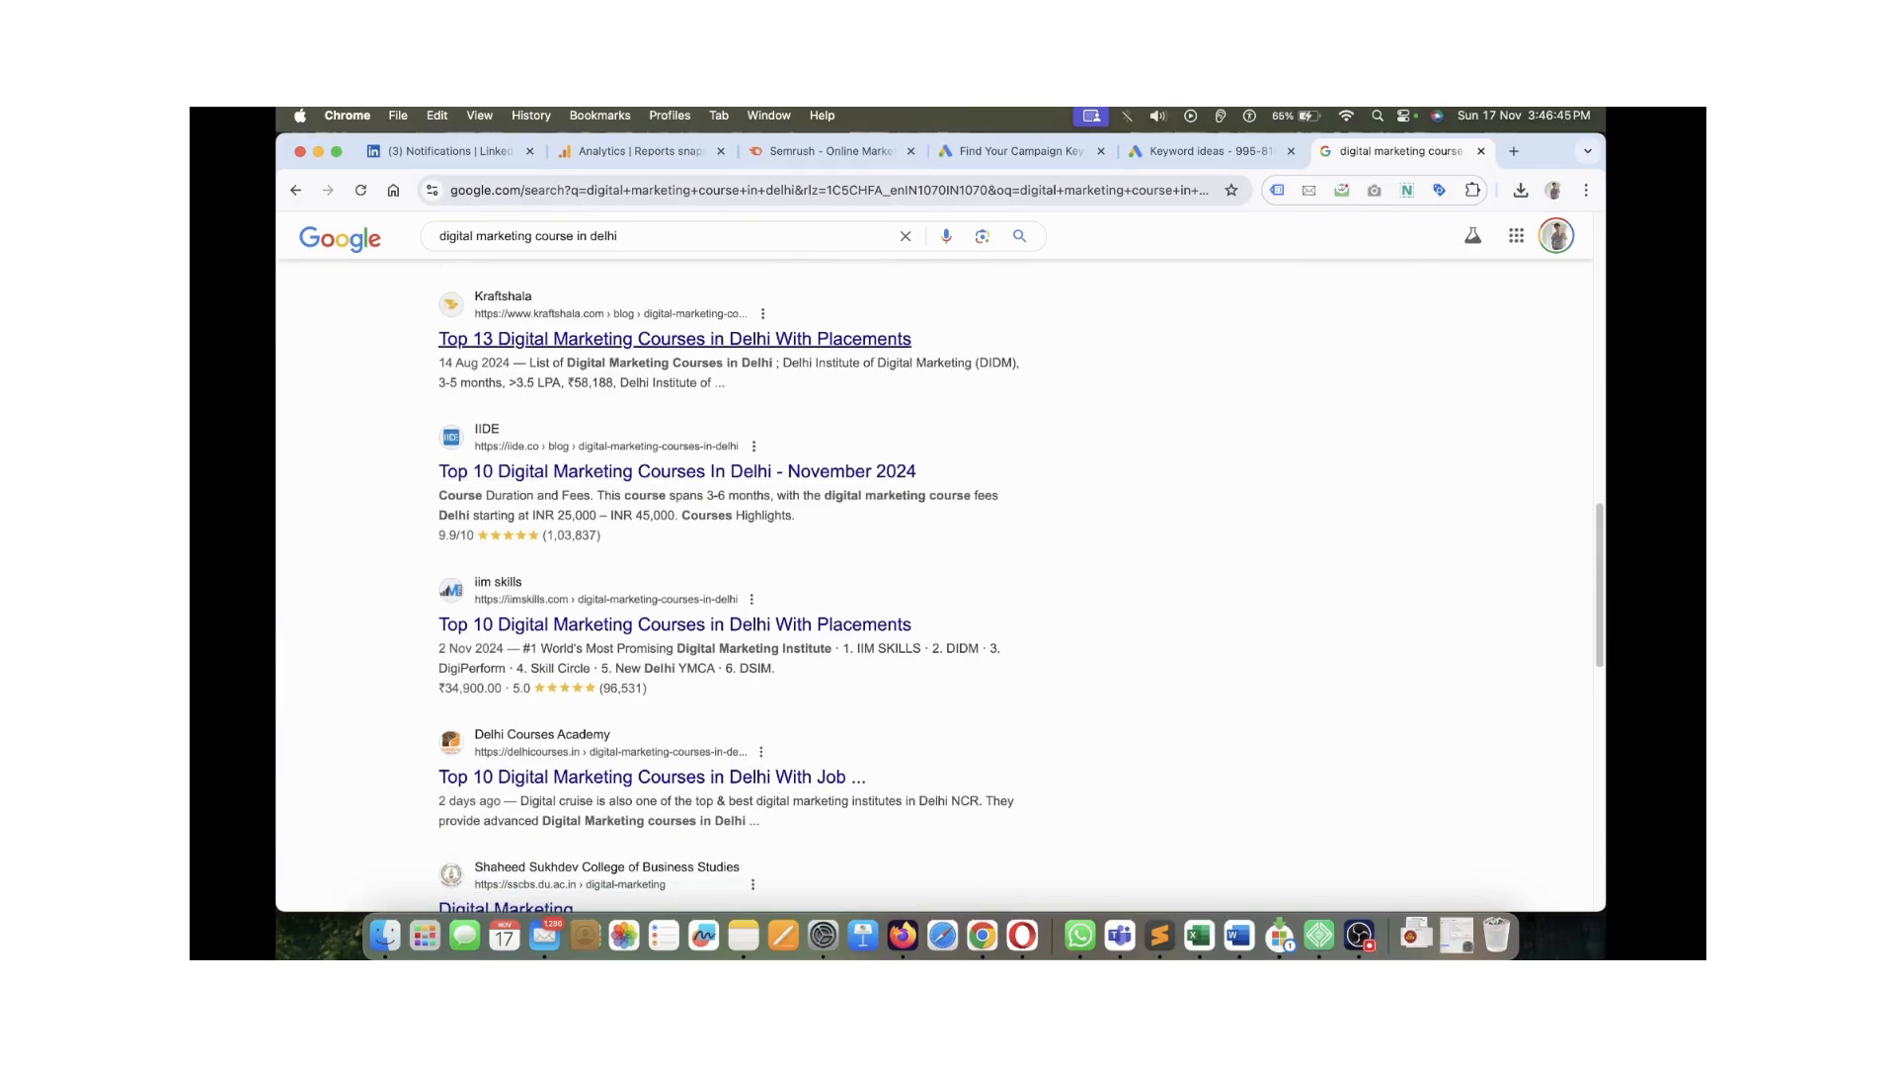
{"action": "scroll", "coordinate": [675, 339], "scroll_direction": "down", "scroll_amount": 2}
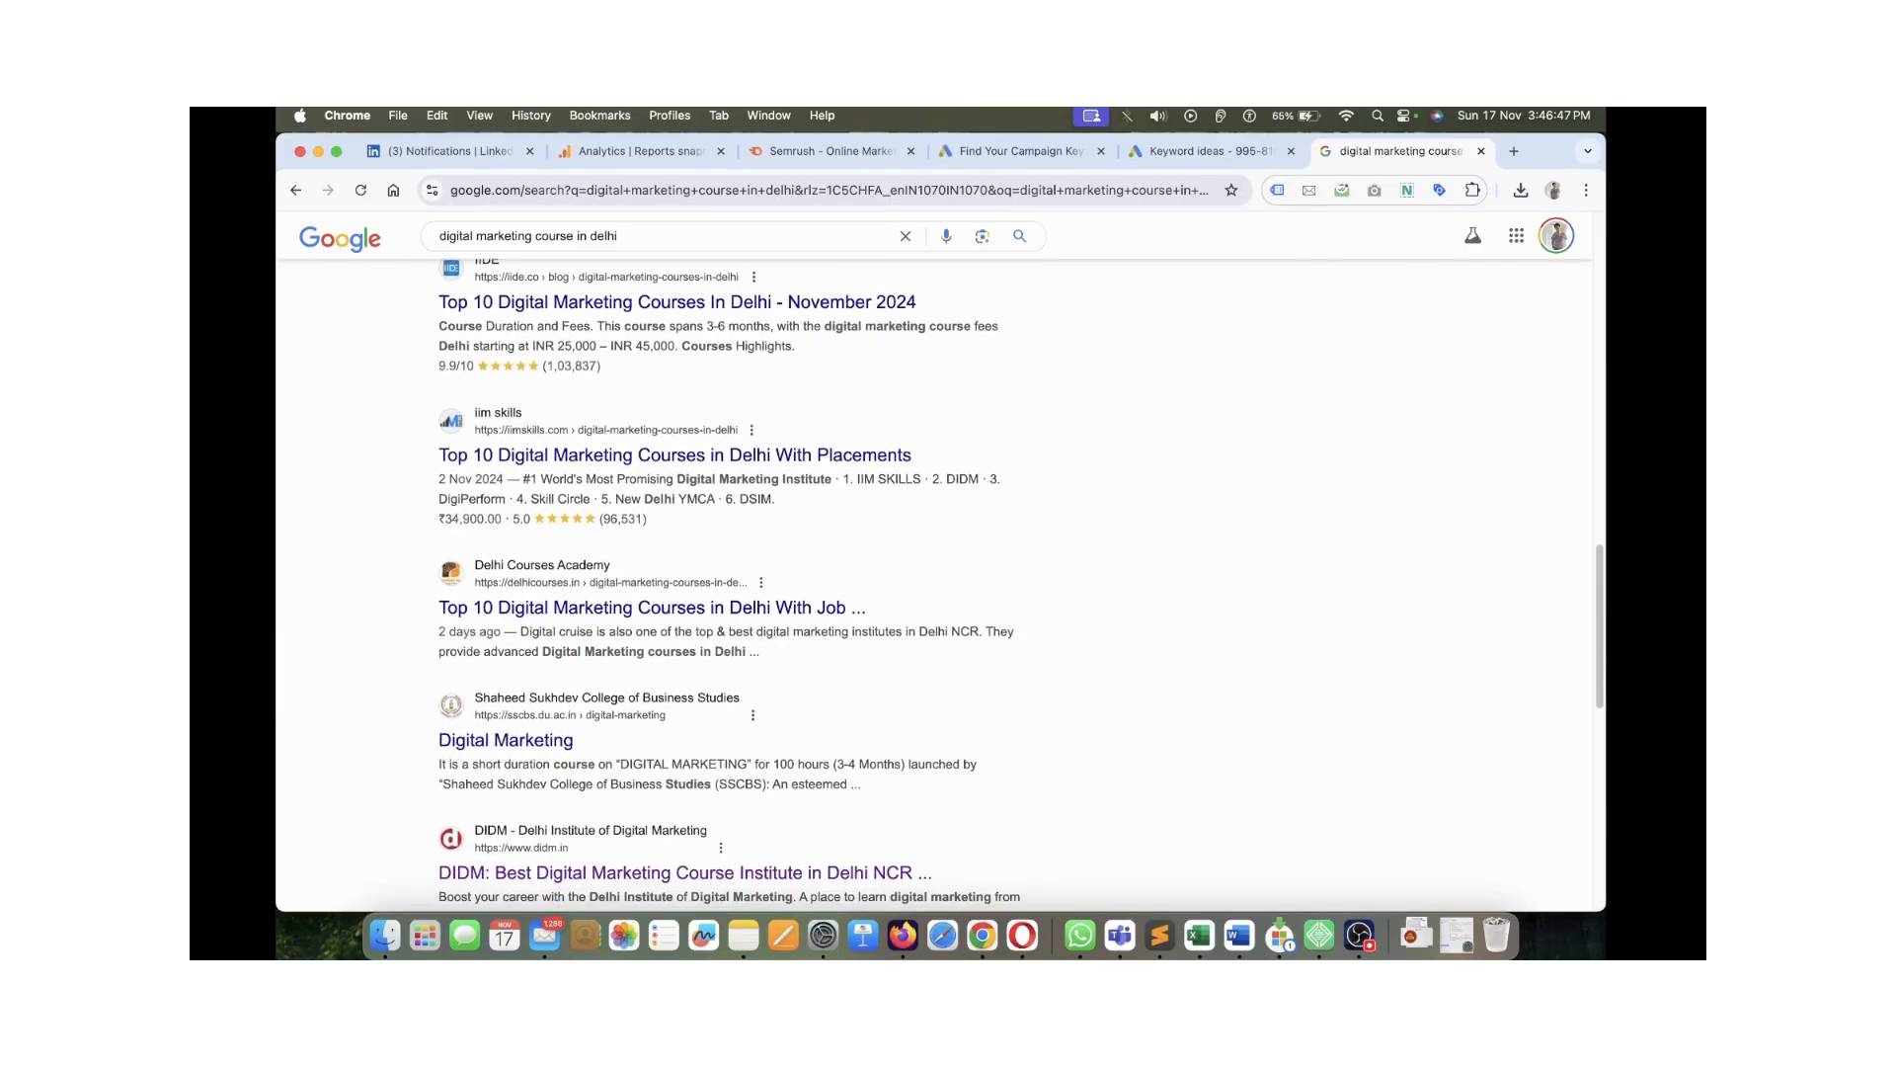
{"action": "scroll", "coordinate": [682, 678], "scroll_direction": "down", "scroll_amount": 3}
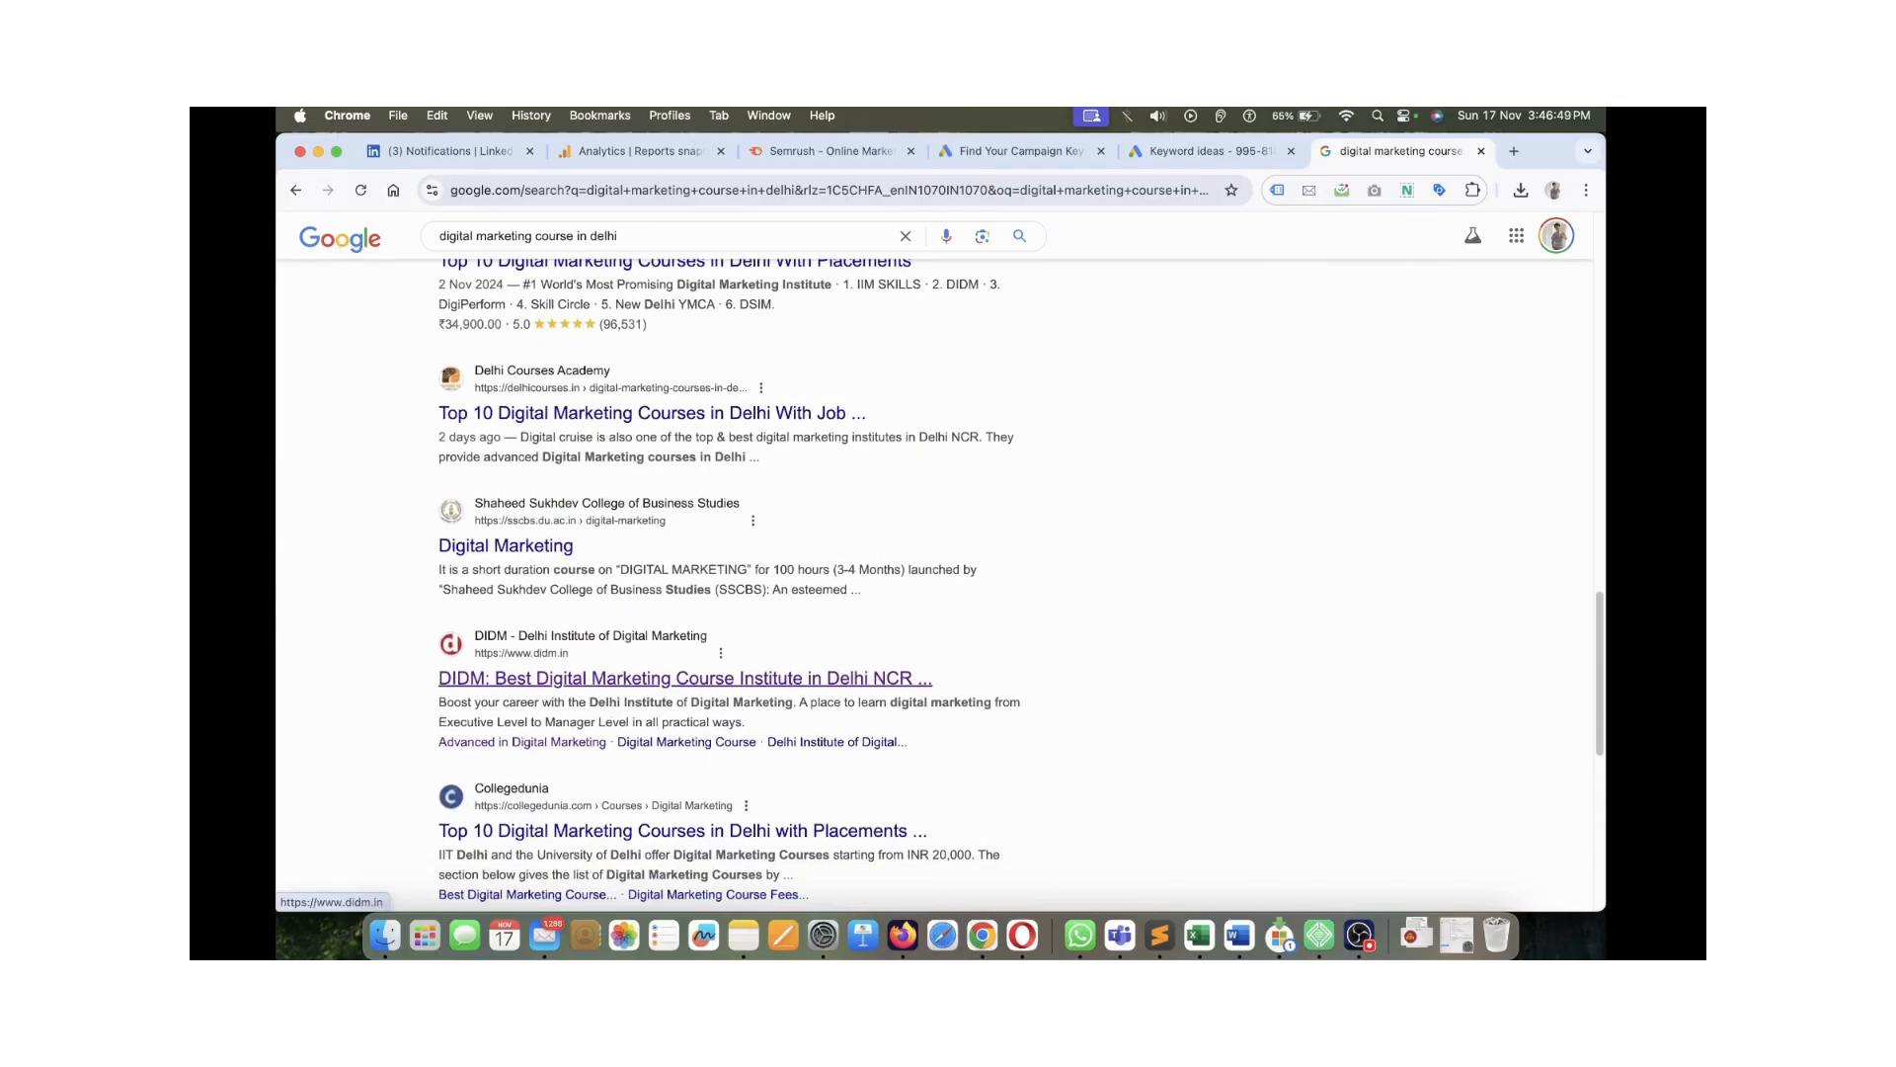
{"action": "scroll", "coordinate": [682, 678], "scroll_direction": "down", "scroll_amount": 7}
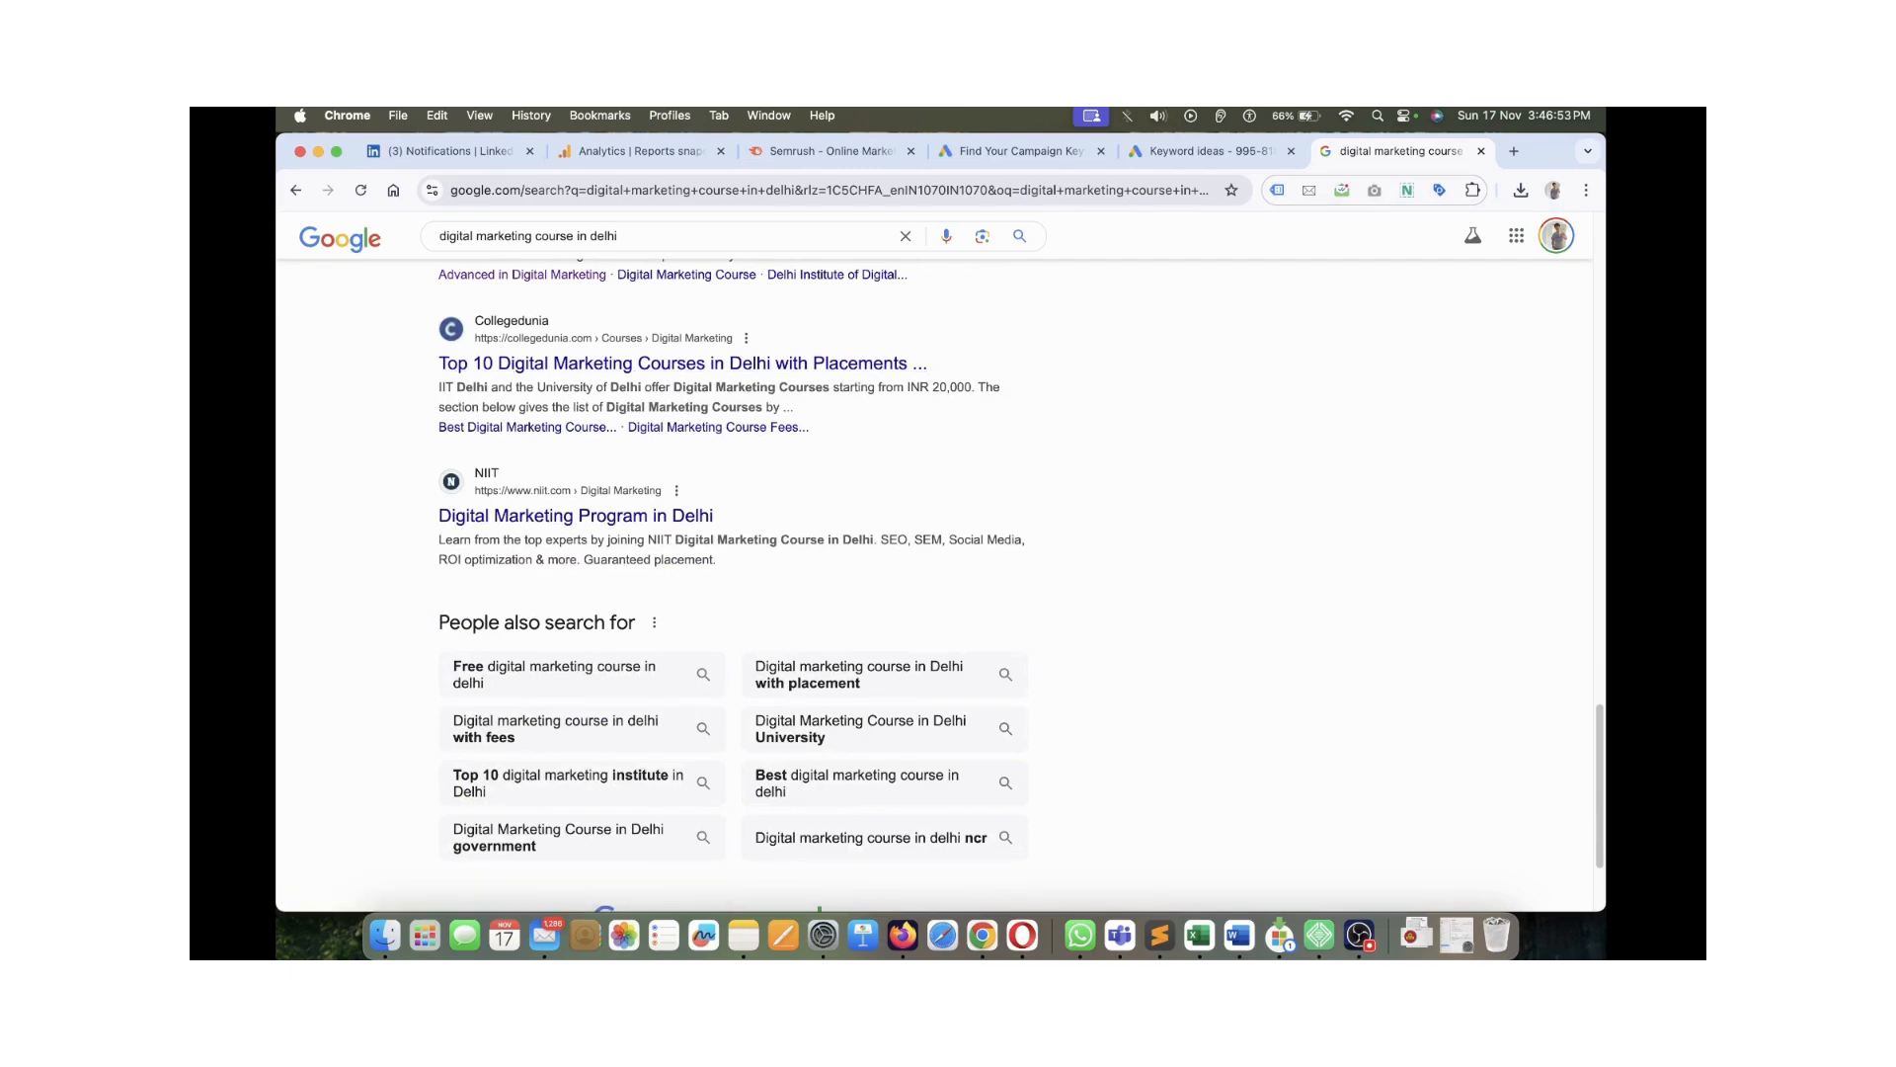
Highlight the NIIT result's SEM text and the ad's #1 Digital Marketing Course claim, then return to Keyword Planner
{"action": "left_click", "coordinate": [928, 543]}
{"action": "left_click_drag", "start_coordinate": [930, 540], "coordinate": [563, 541]}
{"action": "double_click", "coordinate": [927, 540]}
{"action": "left_click", "coordinate": [563, 543]}
{"action": "scroll", "coordinate": [731, 592], "scroll_direction": "down", "scroll_amount": 1}
{"action": "scroll", "coordinate": [731, 592], "scroll_direction": "up", "scroll_amount": 15}
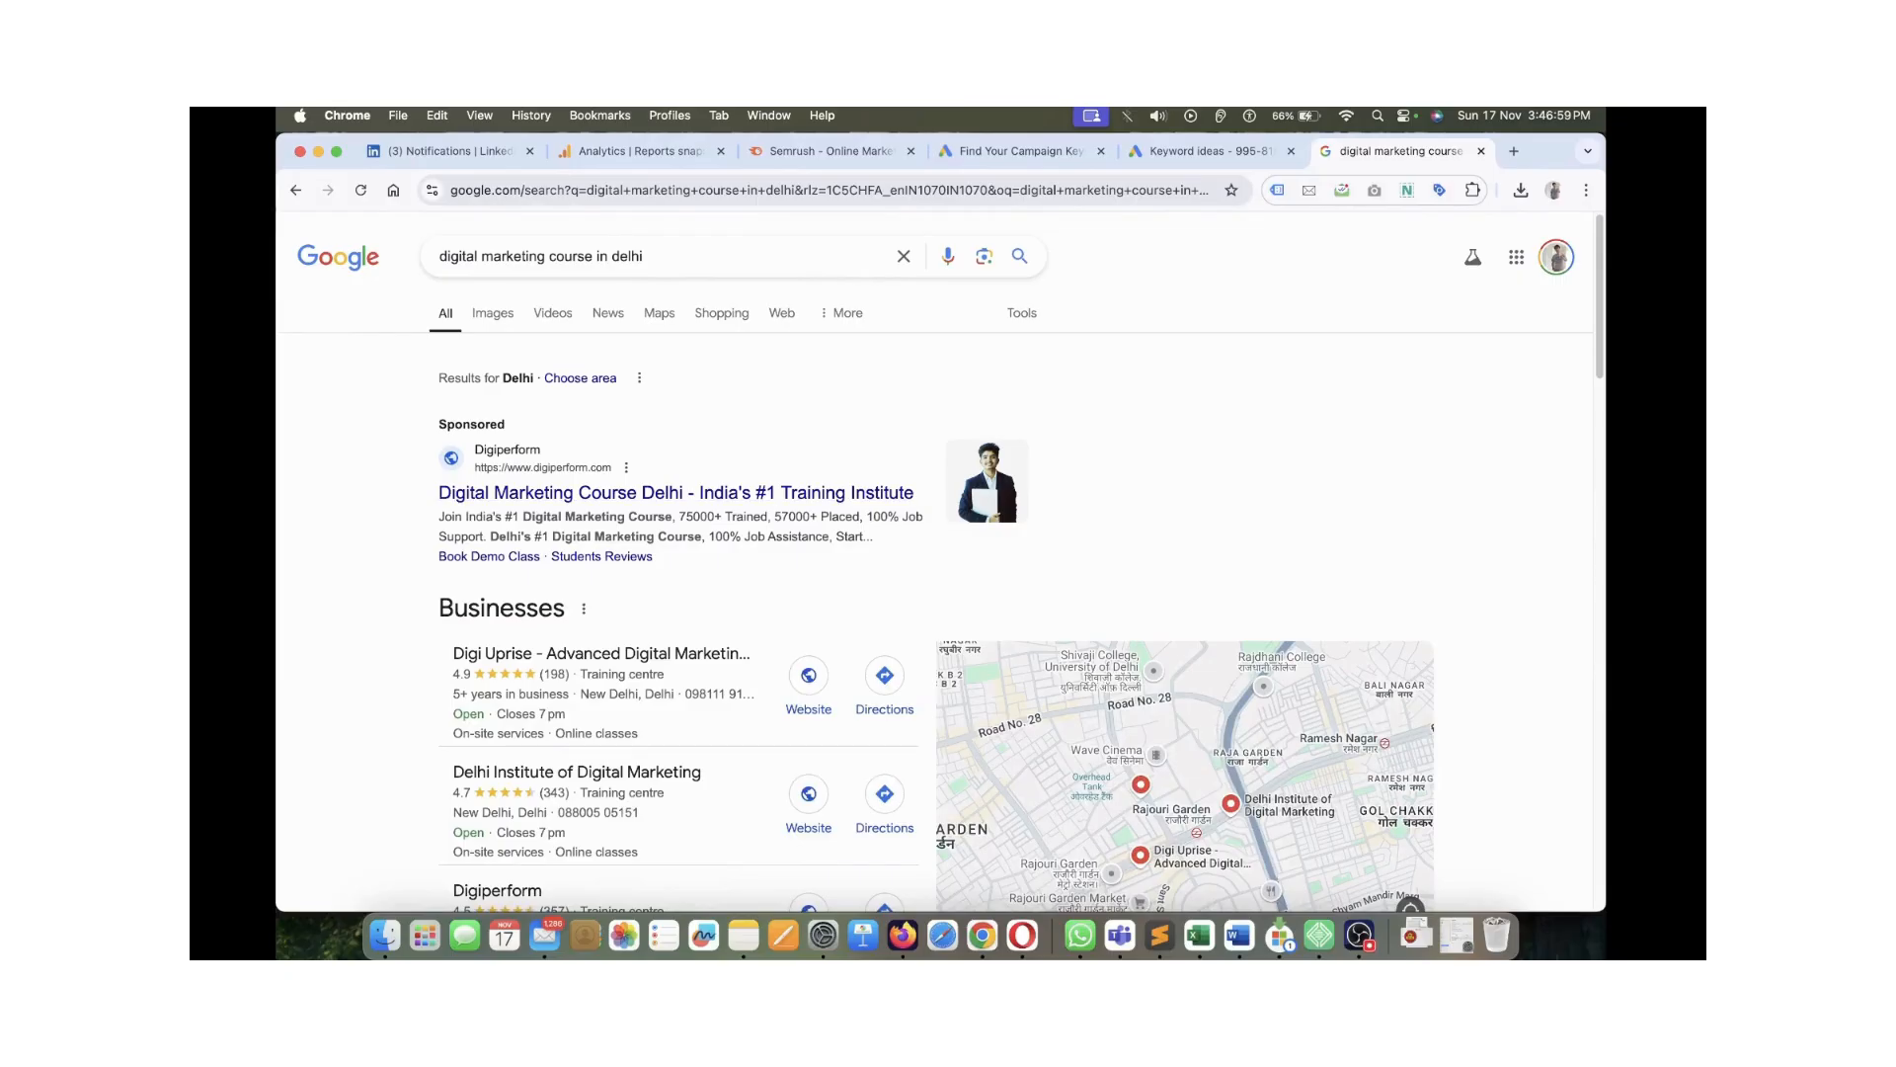
{"action": "left_click_drag", "start_coordinate": [505, 517], "coordinate": [734, 517]}
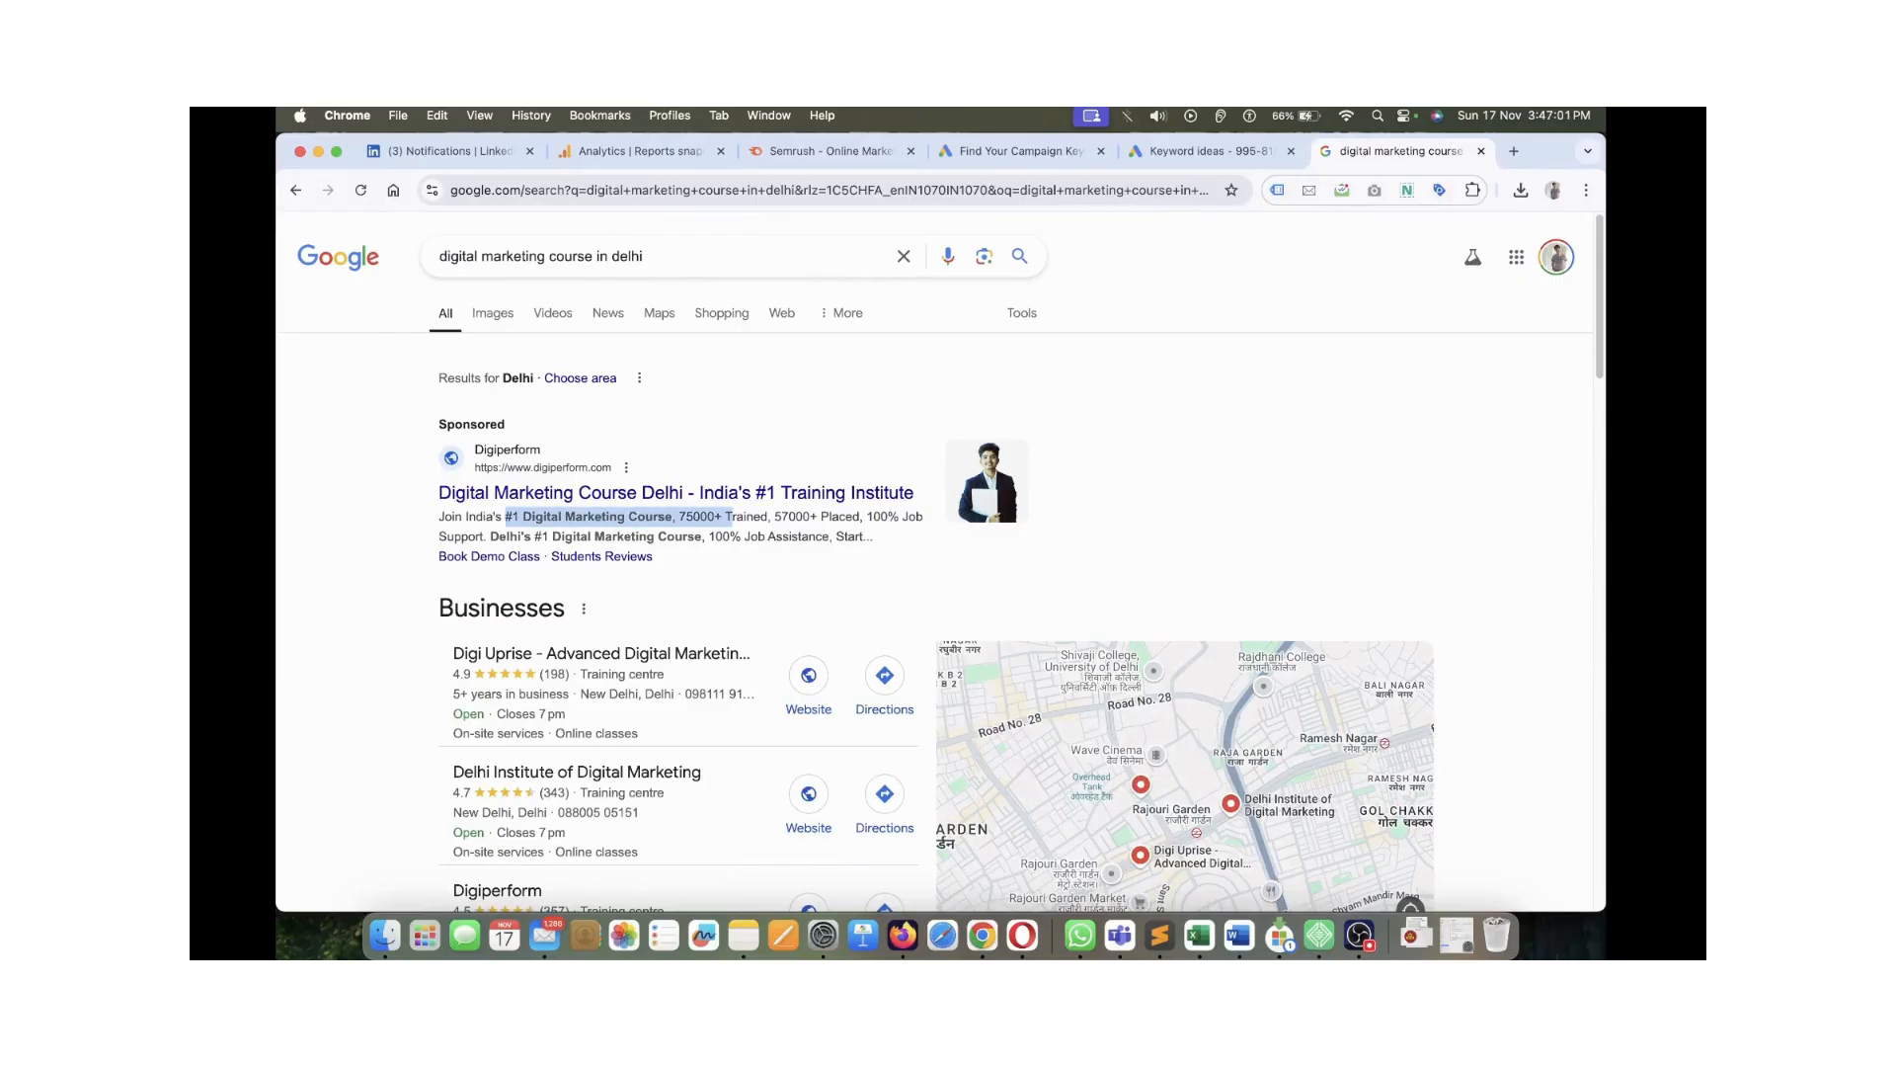
{"action": "left_click", "coordinate": [734, 518]}
{"action": "key", "text": "super+Tab"}
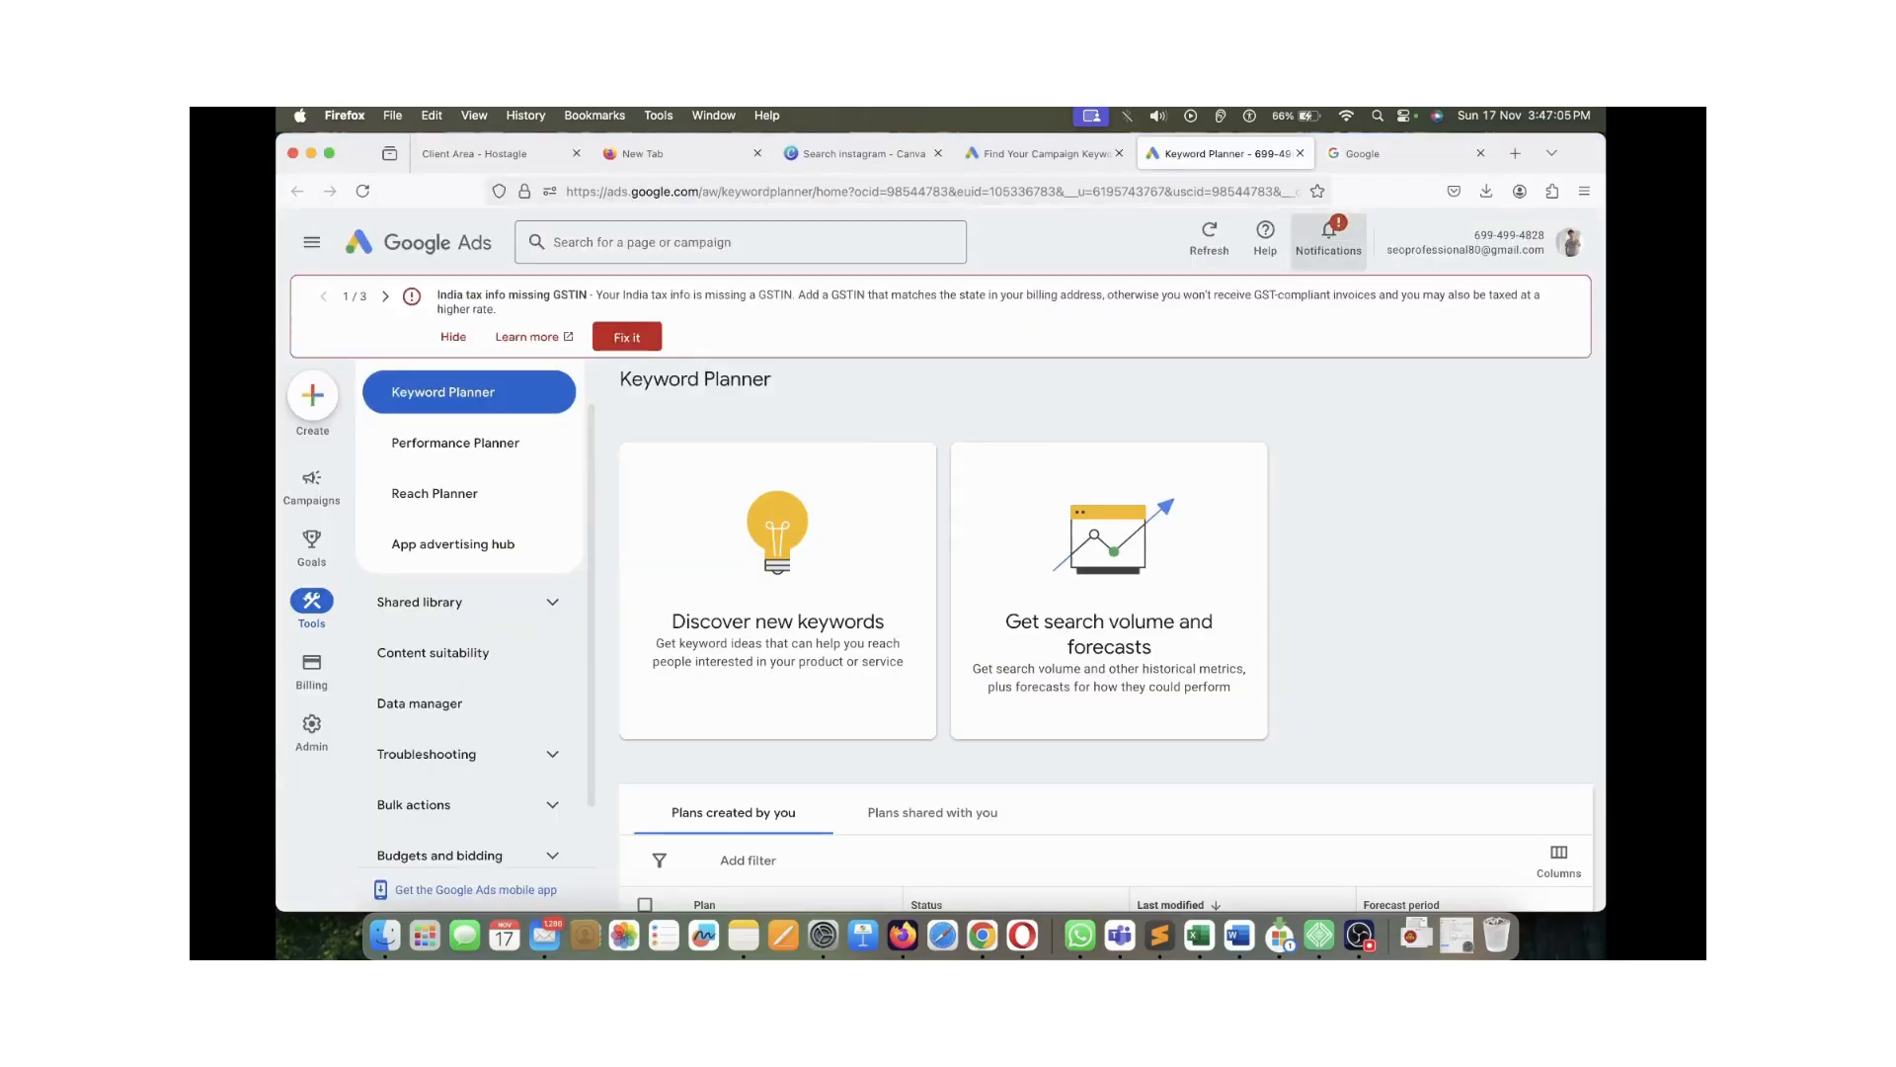
Go back to the keyword ideas page and set Show rows to 500, displaying ideas 1–500 of 1,946
{"action": "key", "text": "super+Tab"}
{"action": "left_click", "coordinate": [1211, 152]}
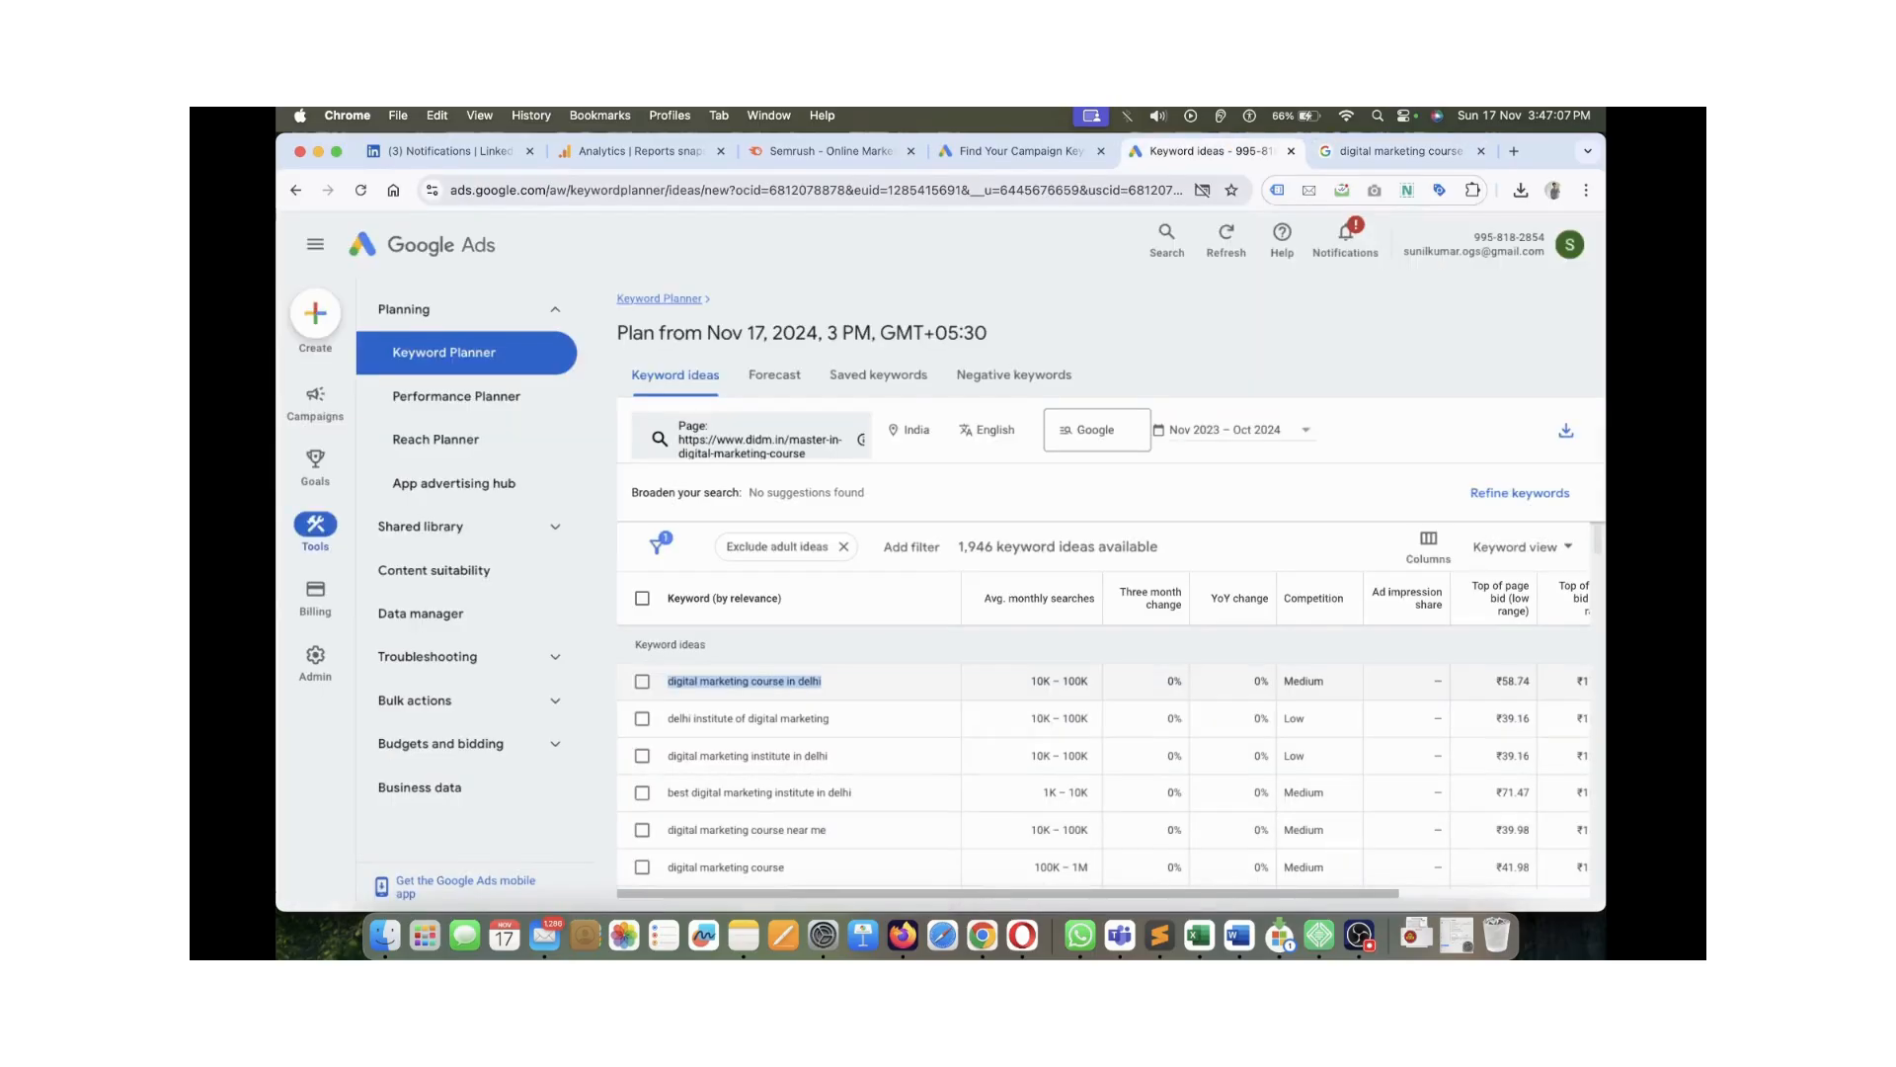
{"action": "scroll", "coordinate": [790, 756], "scroll_direction": "down", "scroll_amount": 1}
{"action": "scroll", "coordinate": [790, 757], "scroll_direction": "up", "scroll_amount": 1}
{"action": "left_click", "coordinate": [835, 756]}
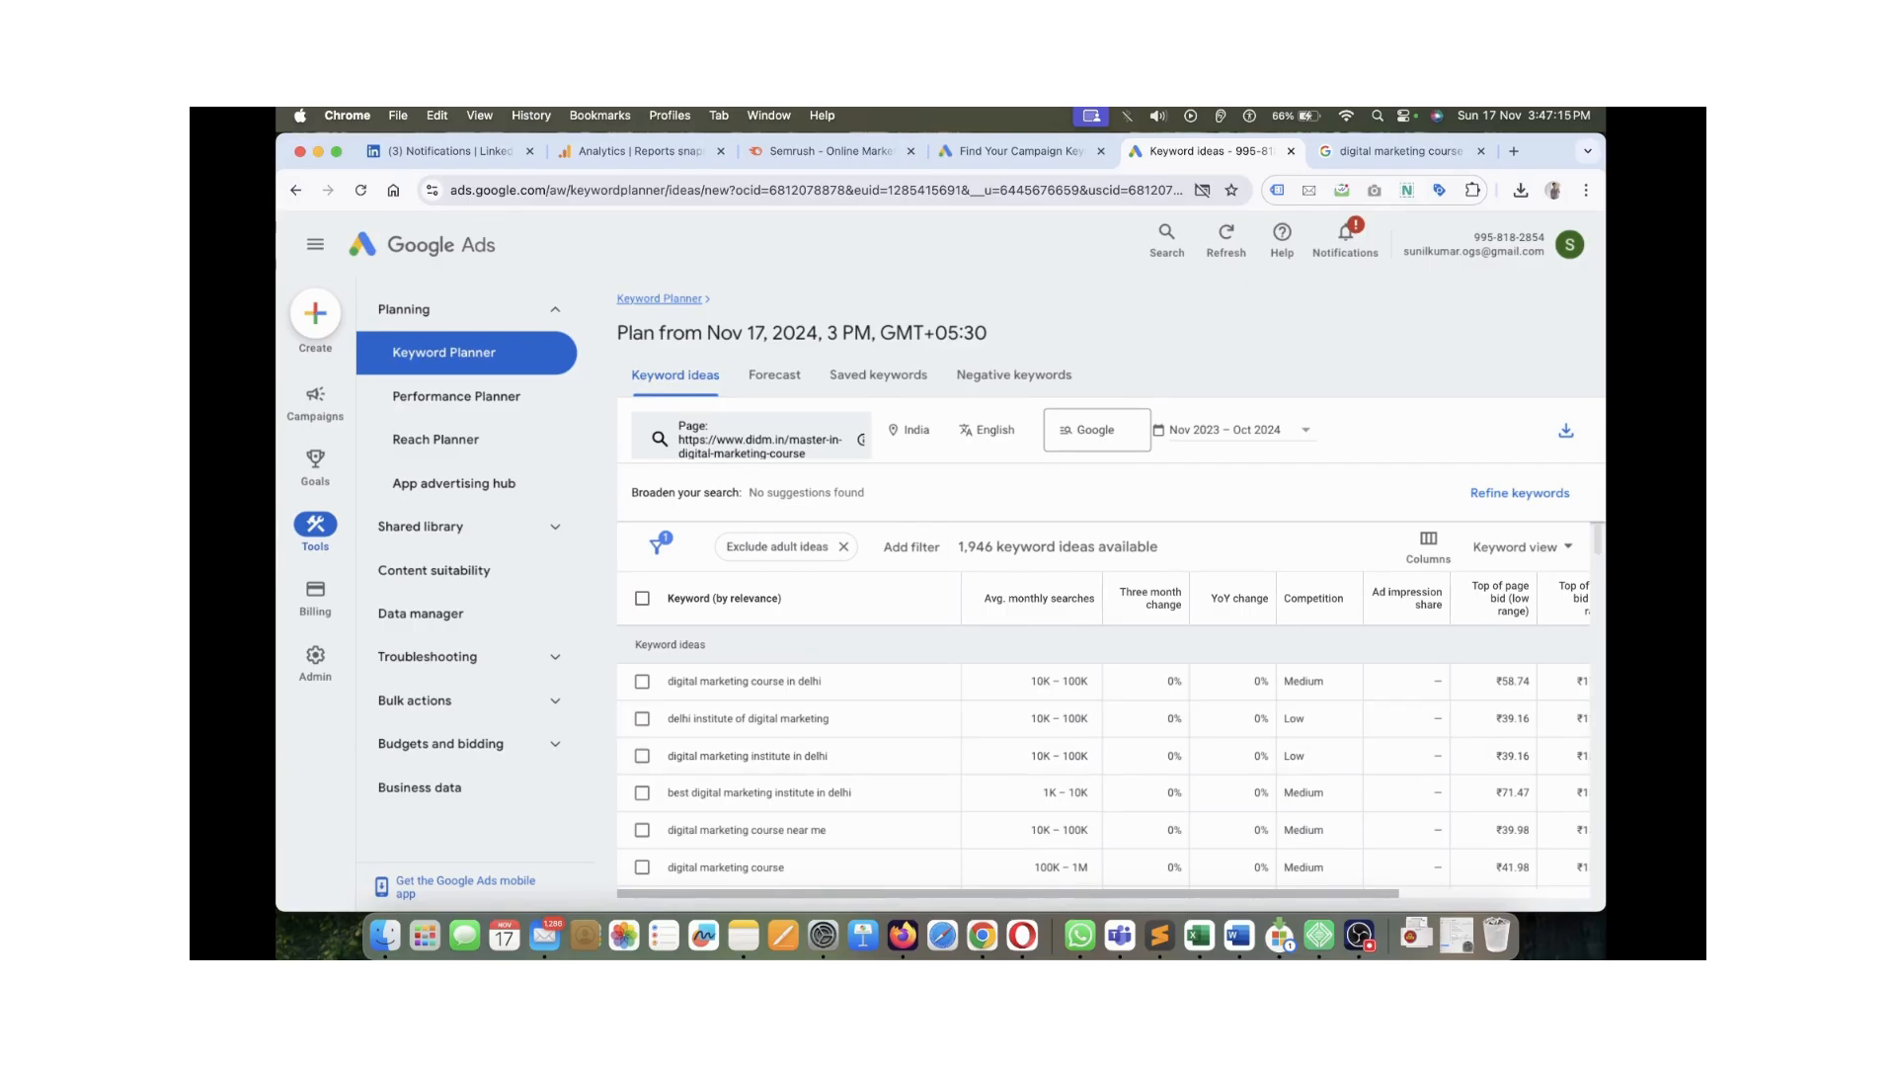
{"action": "scroll", "coordinate": [790, 773], "scroll_direction": "down", "scroll_amount": 5}
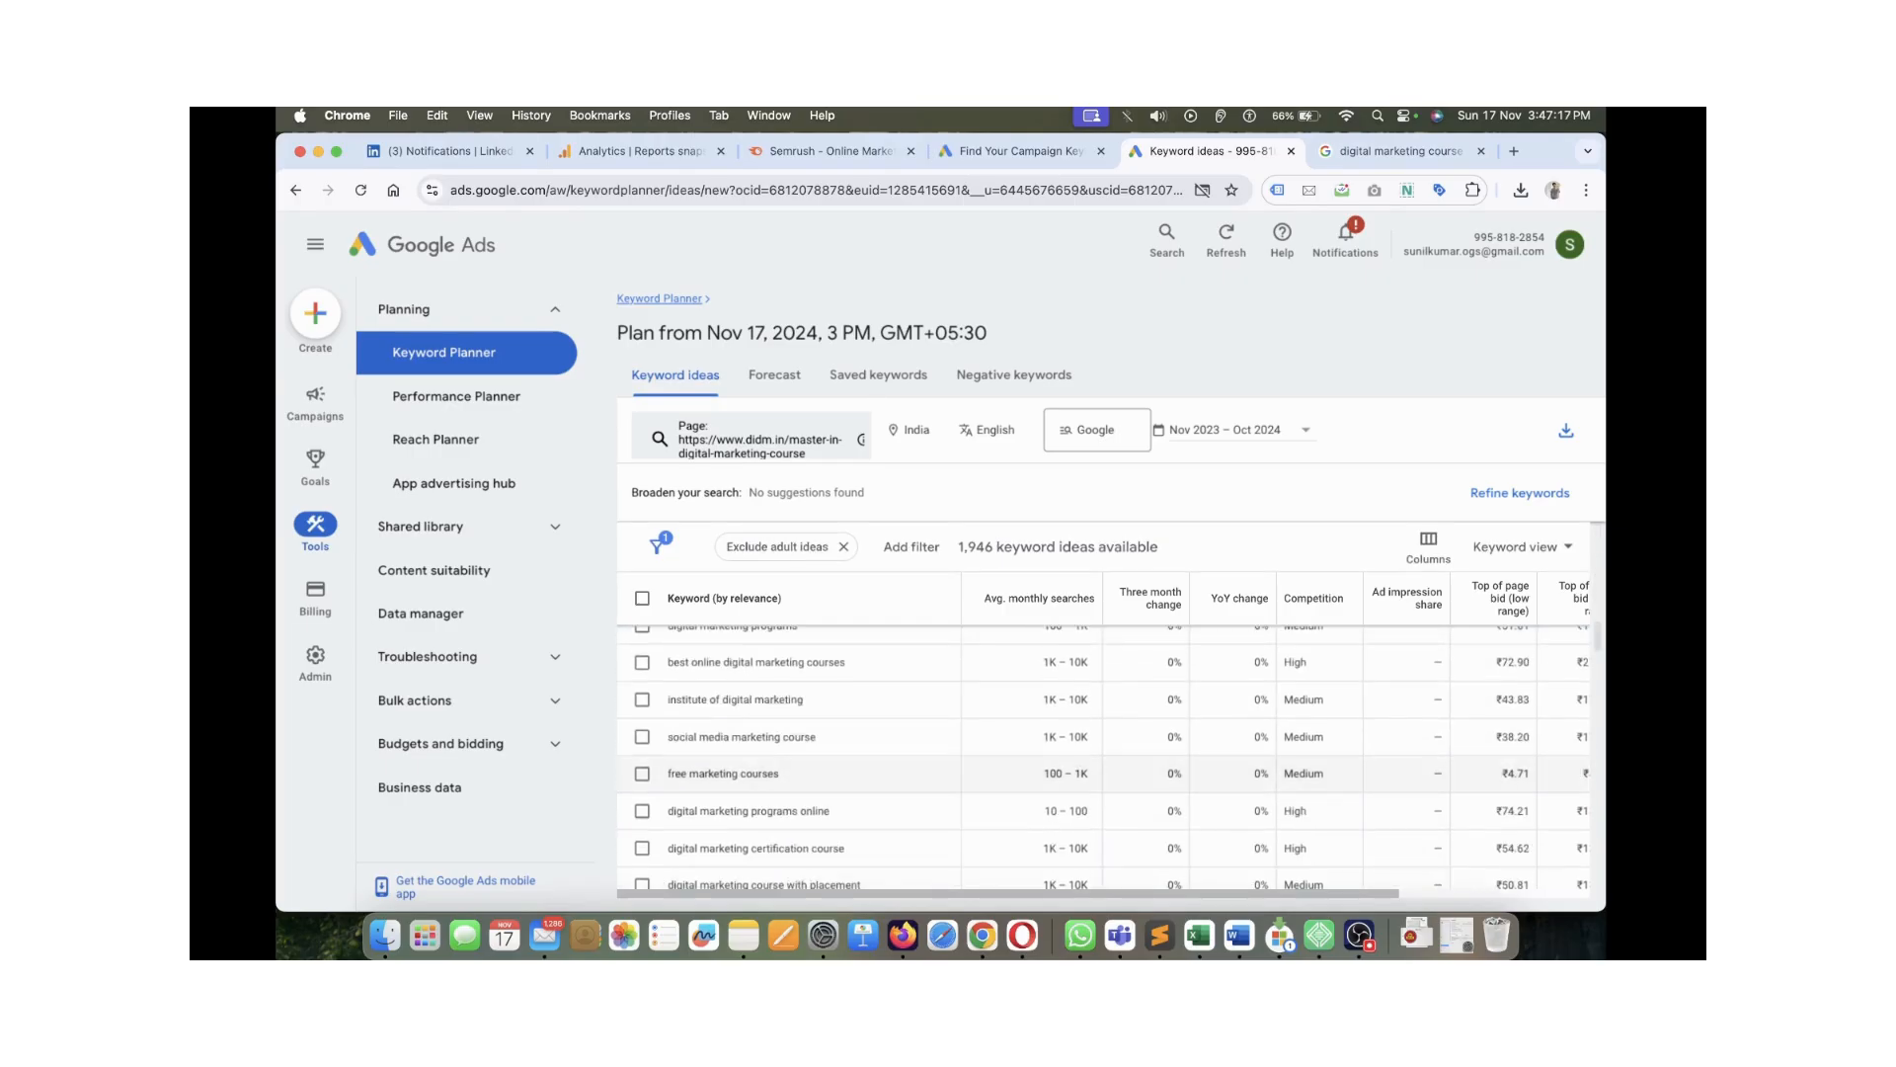
{"action": "scroll", "coordinate": [790, 774], "scroll_direction": "down", "scroll_amount": 10}
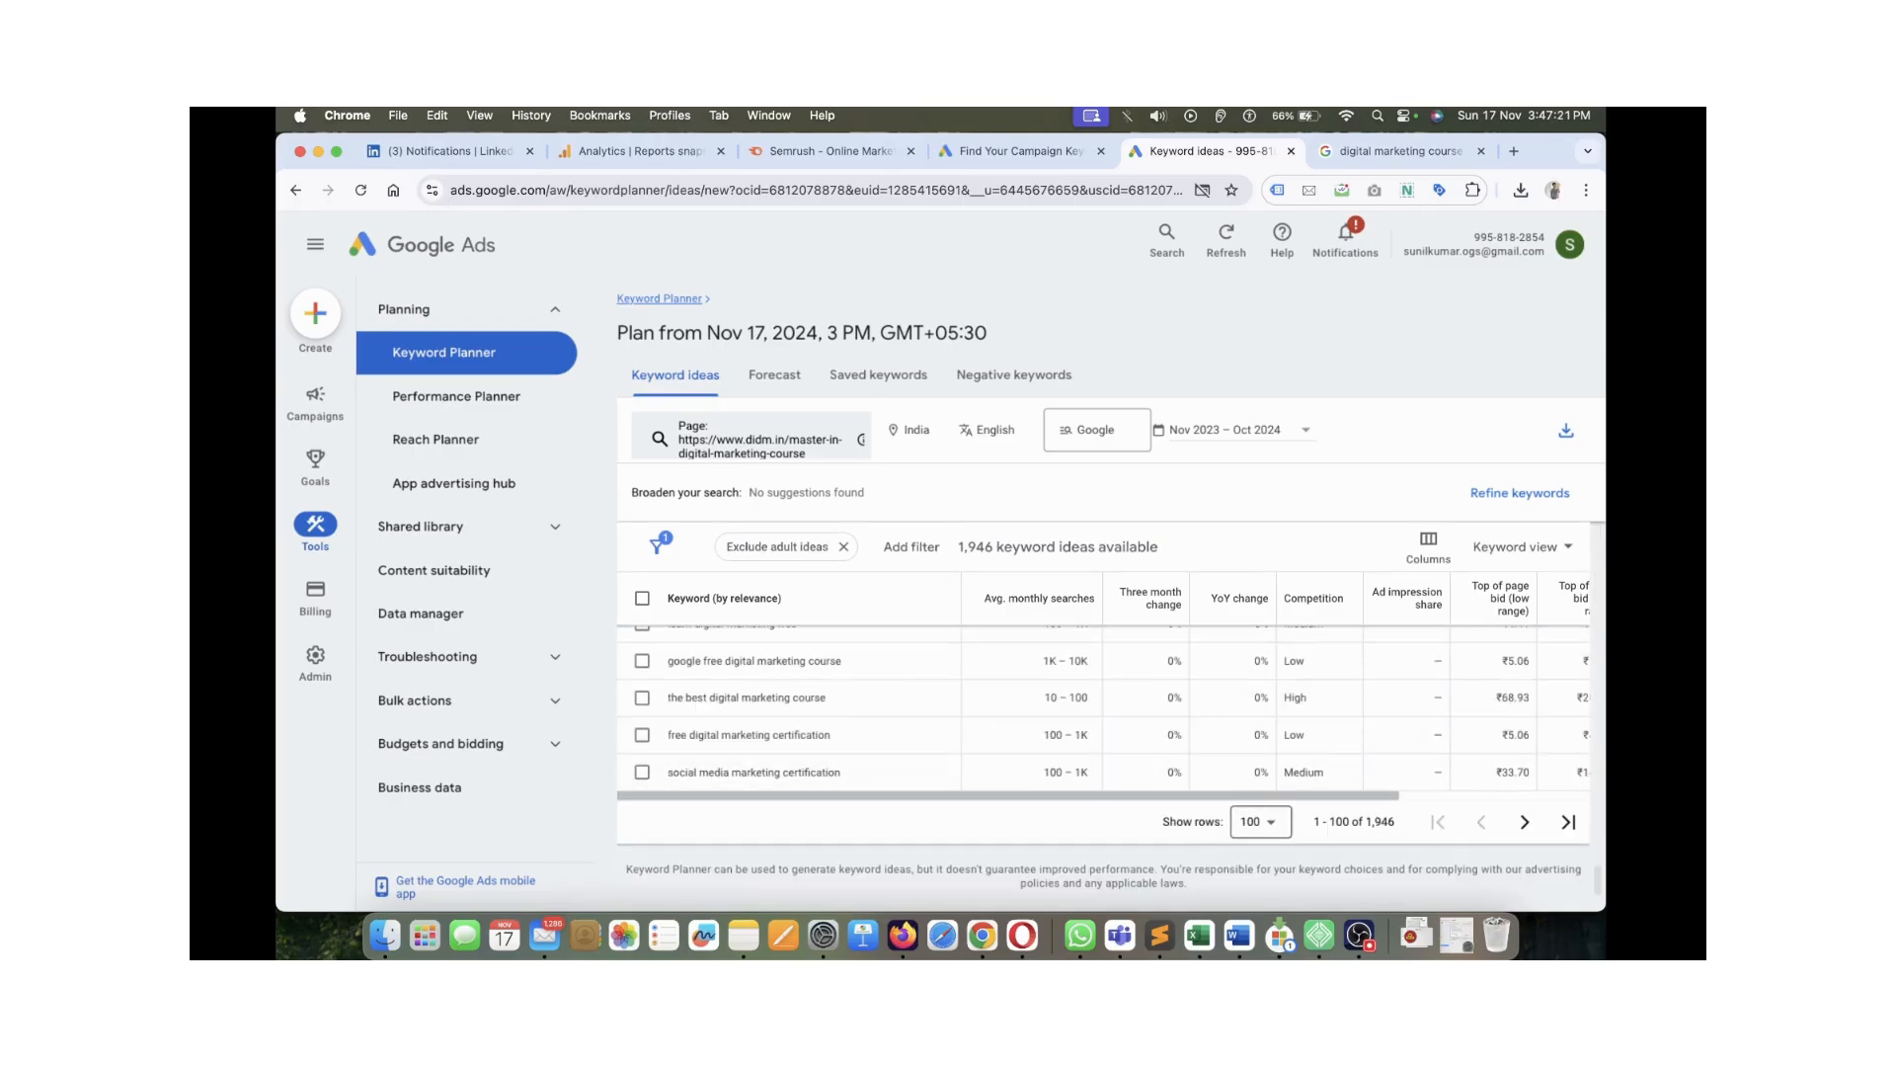
{"action": "left_click", "coordinate": [1260, 821]}
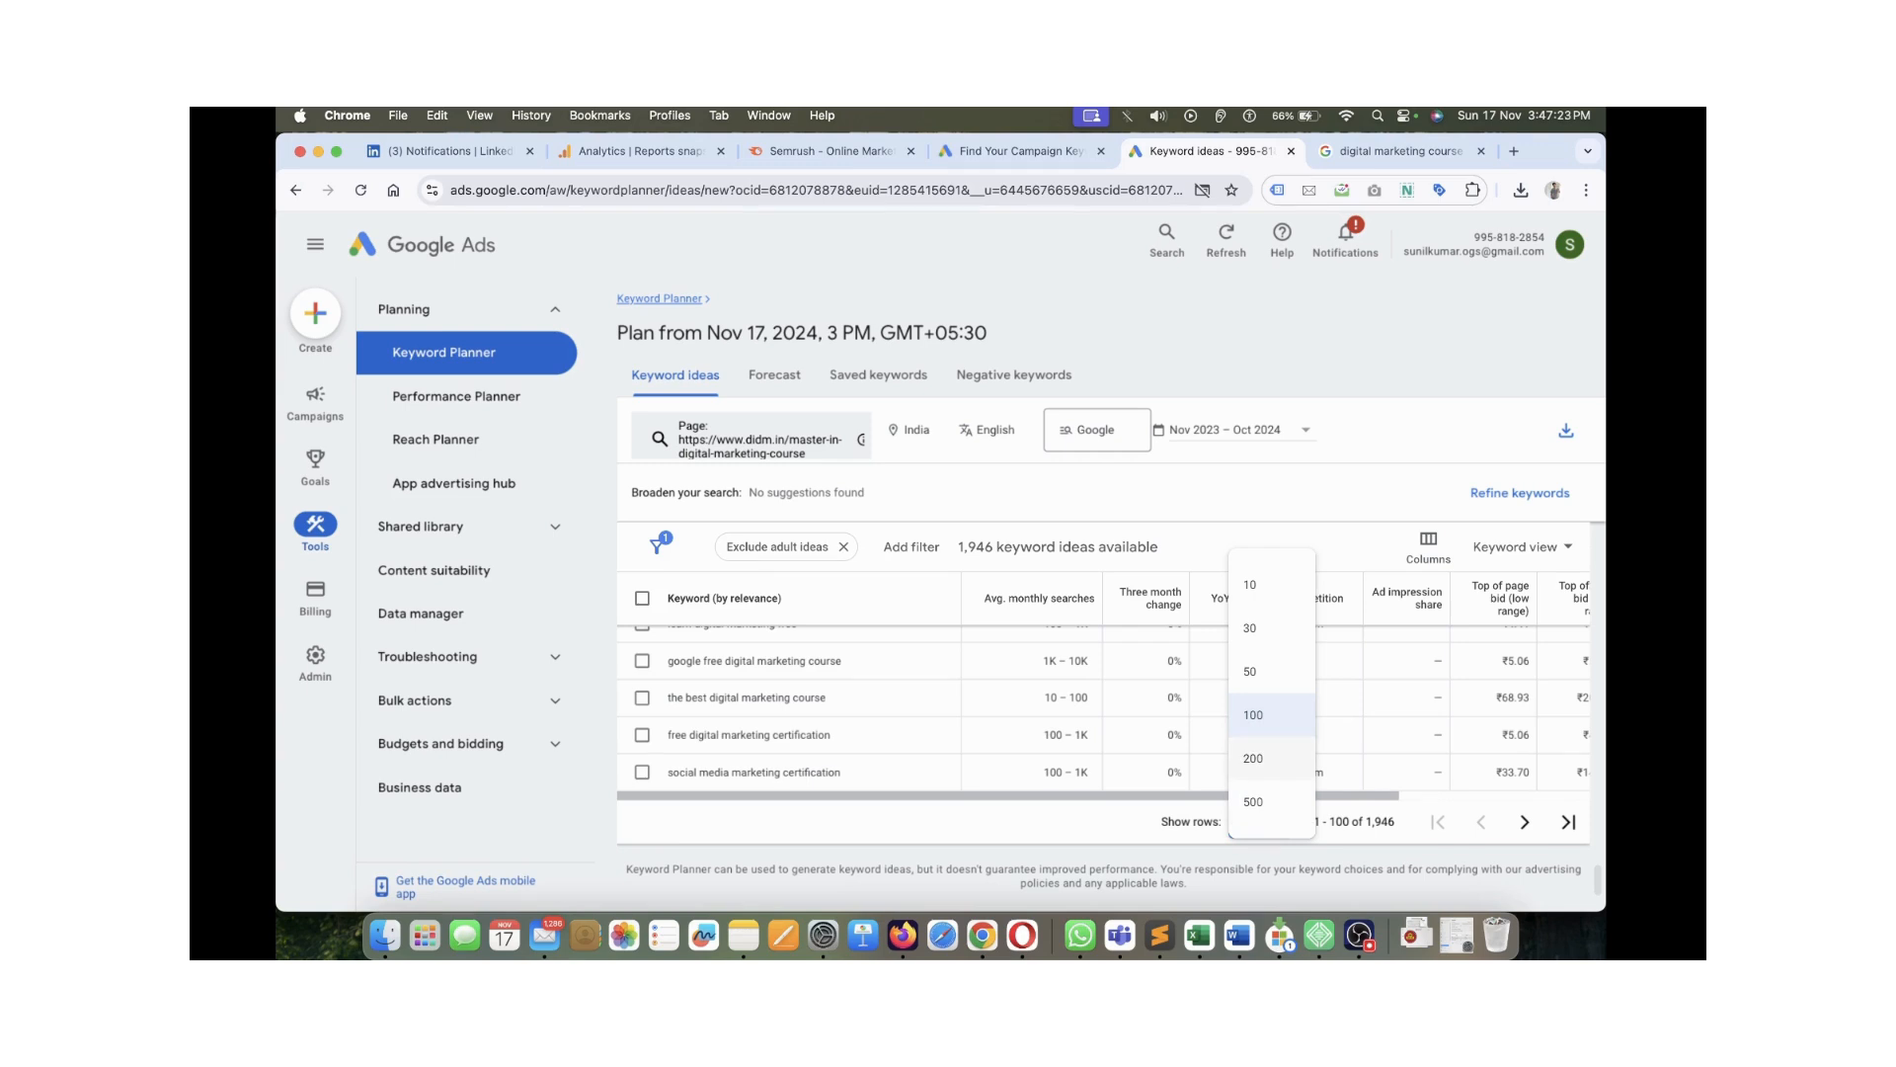
{"action": "left_click", "coordinate": [1254, 801]}
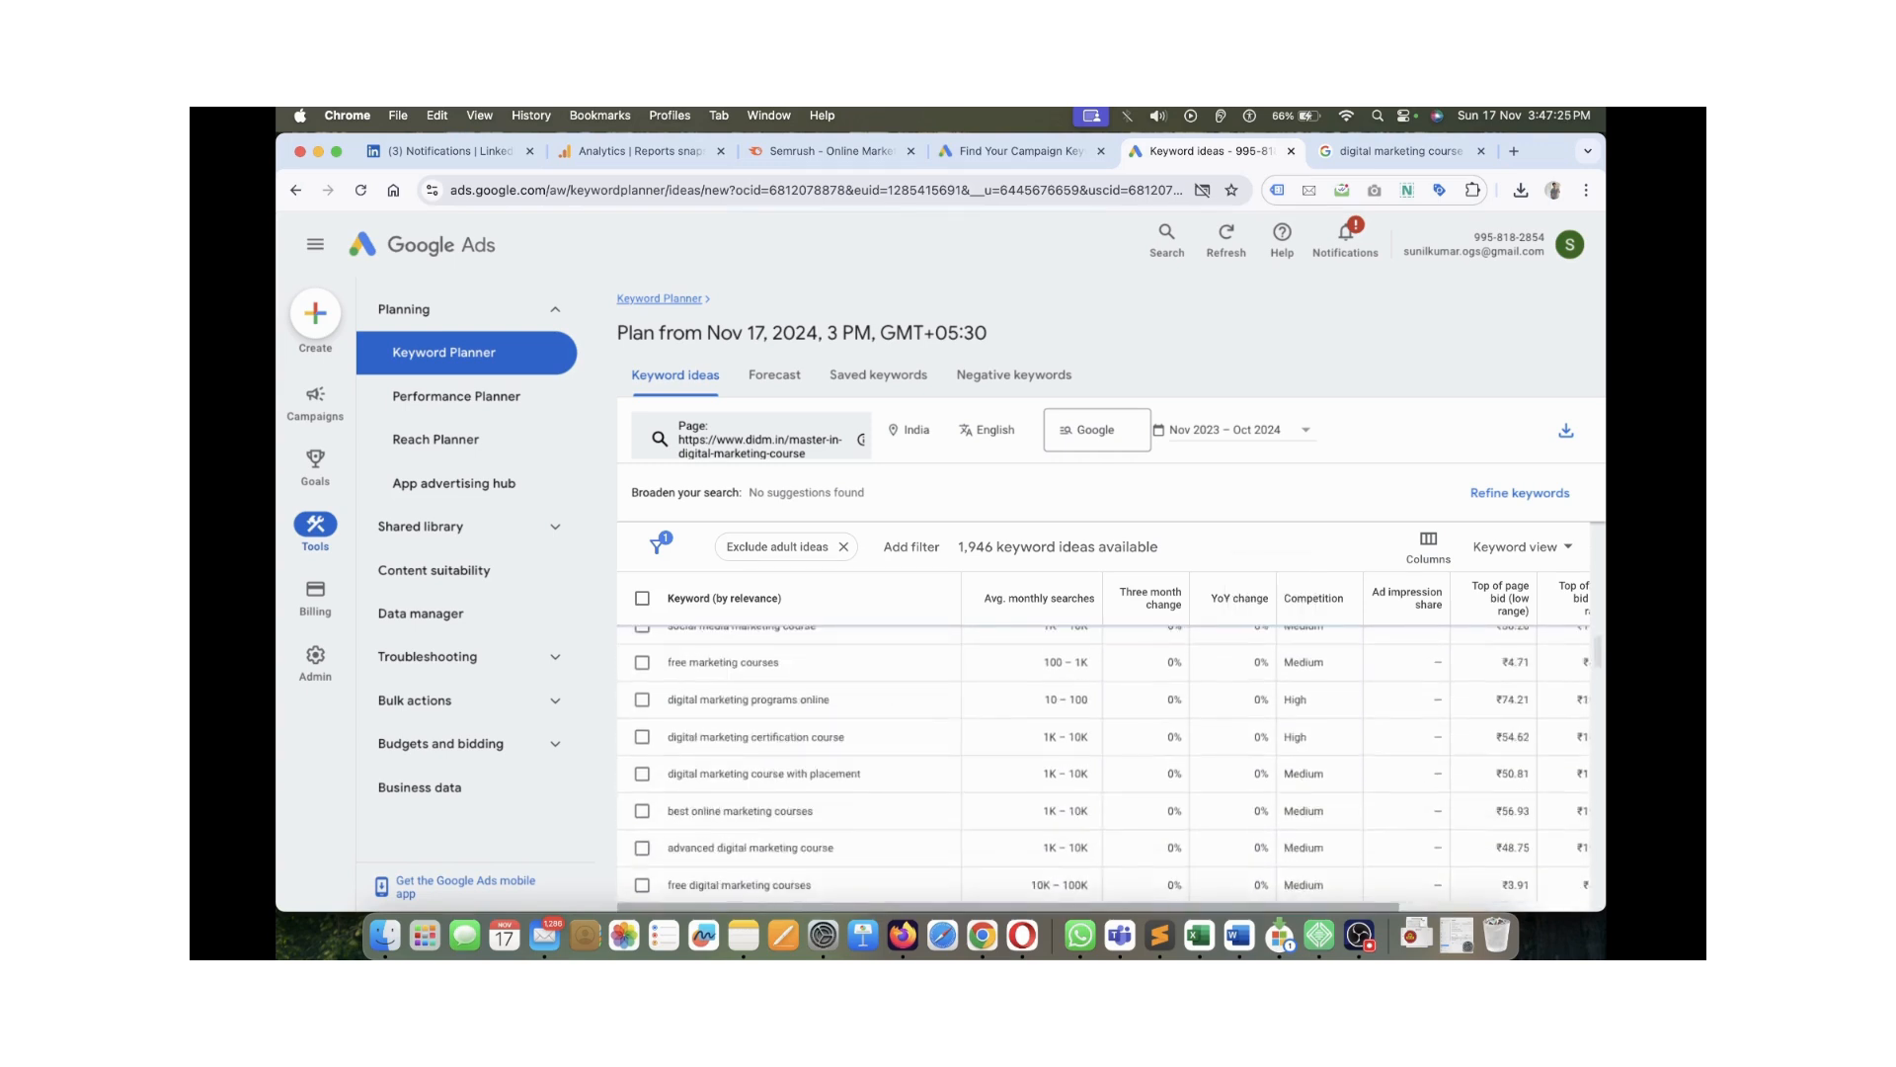
{"action": "scroll", "coordinate": [1104, 760], "scroll_direction": "down", "scroll_amount": 10}
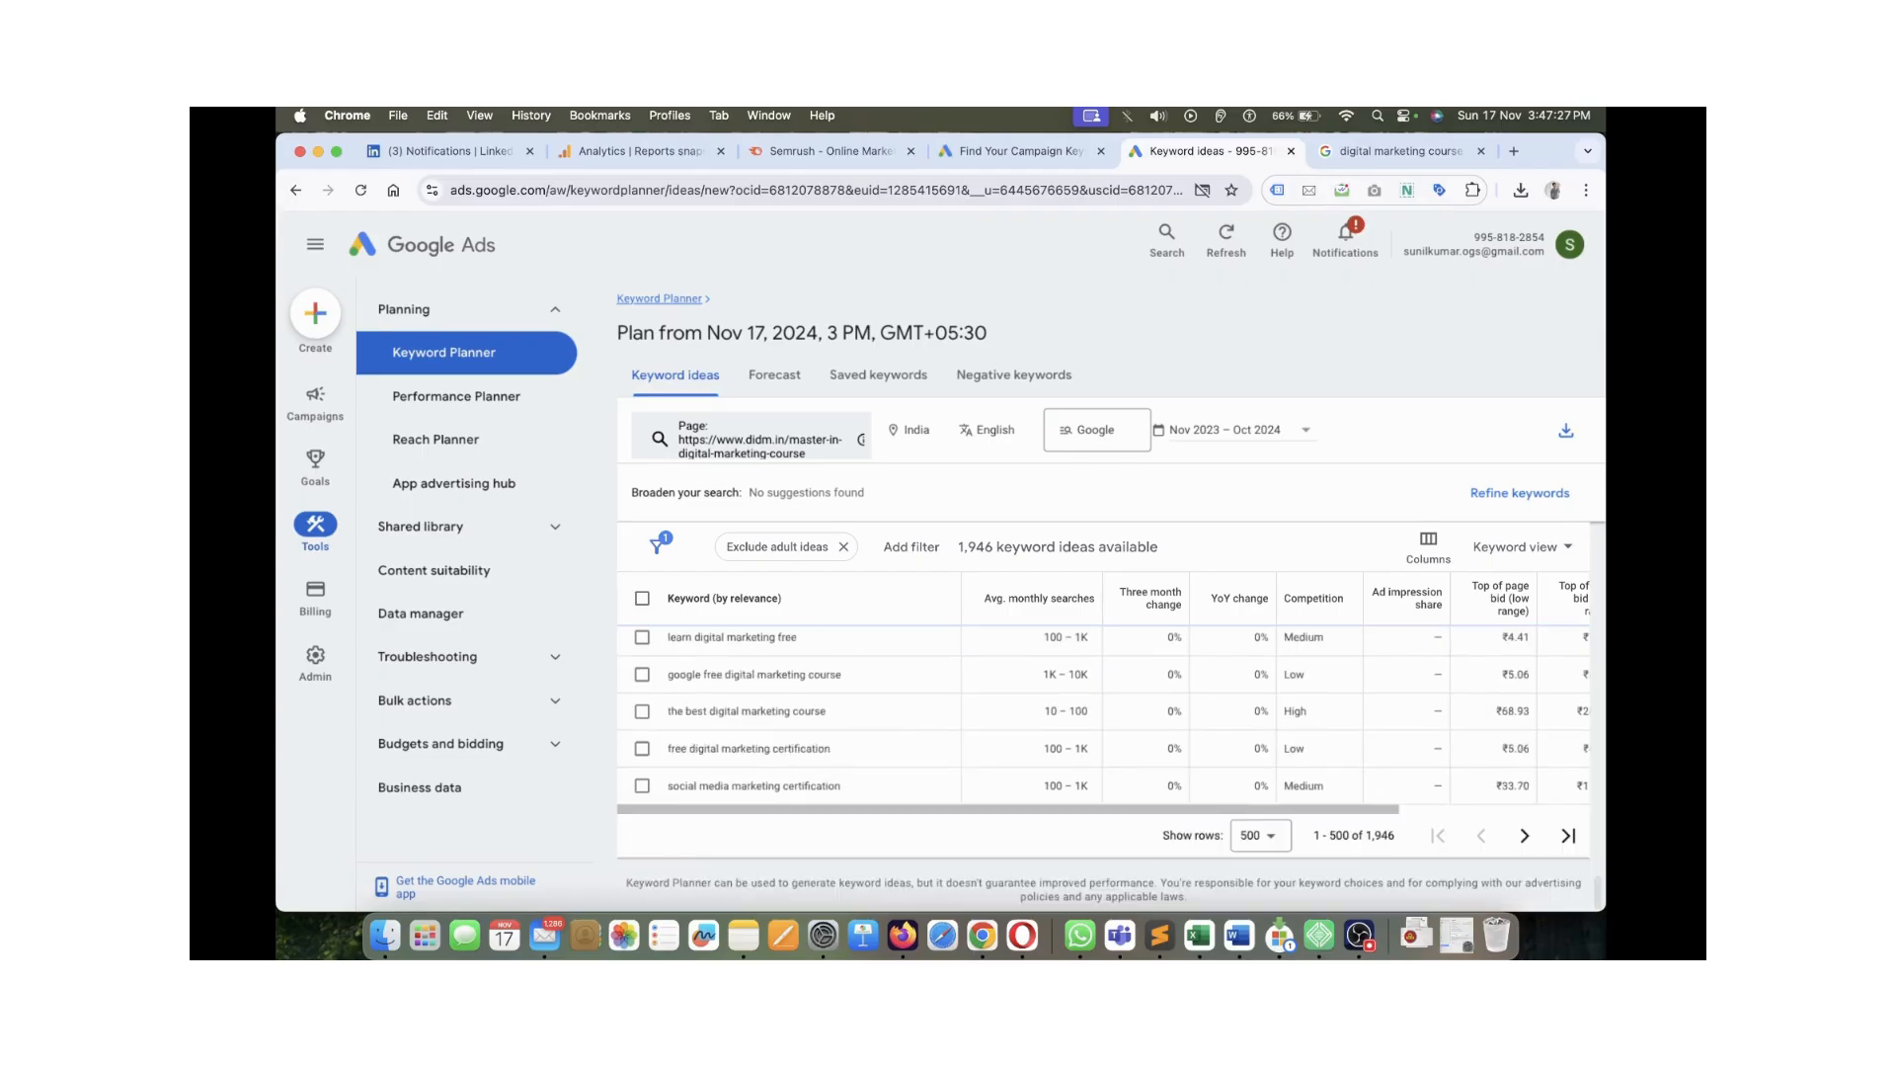
{"action": "scroll", "coordinate": [1103, 761], "scroll_direction": "down", "scroll_amount": 10}
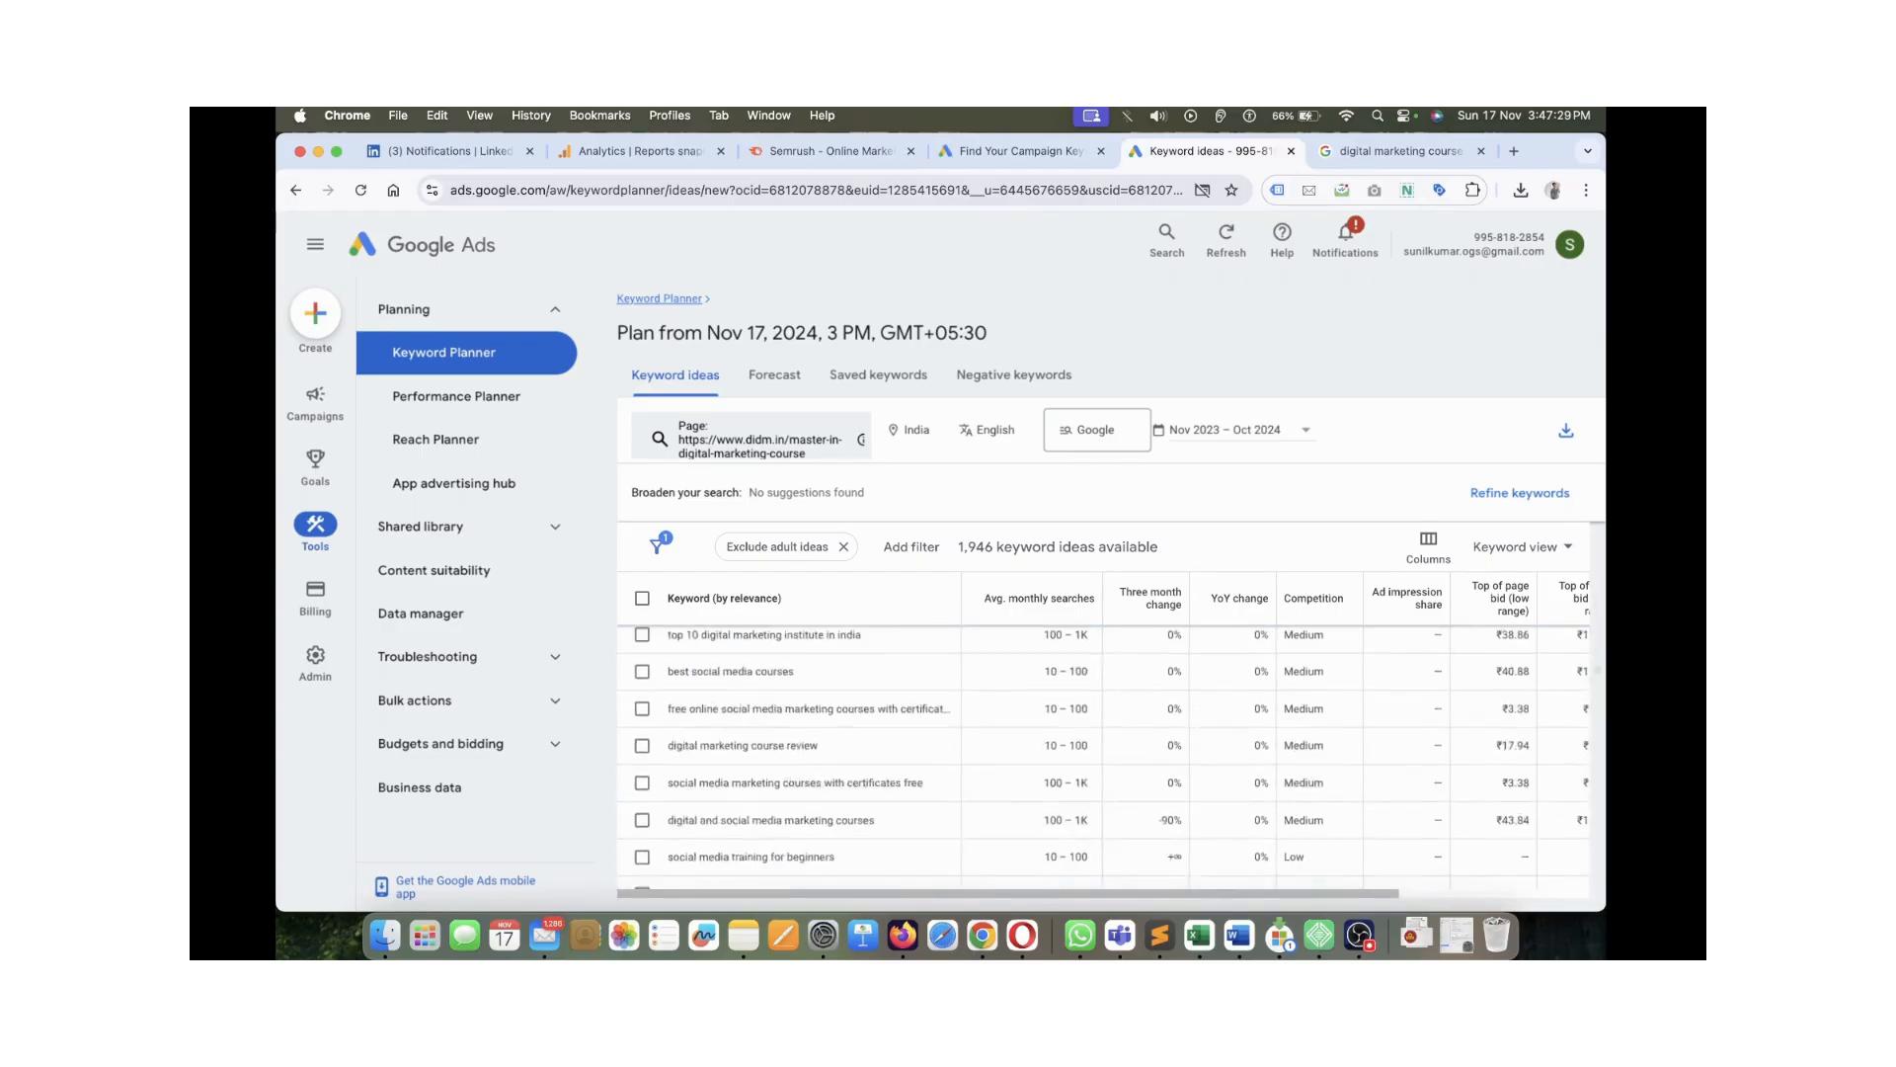
{"action": "scroll", "coordinate": [1103, 761], "scroll_direction": "up", "scroll_amount": 15}
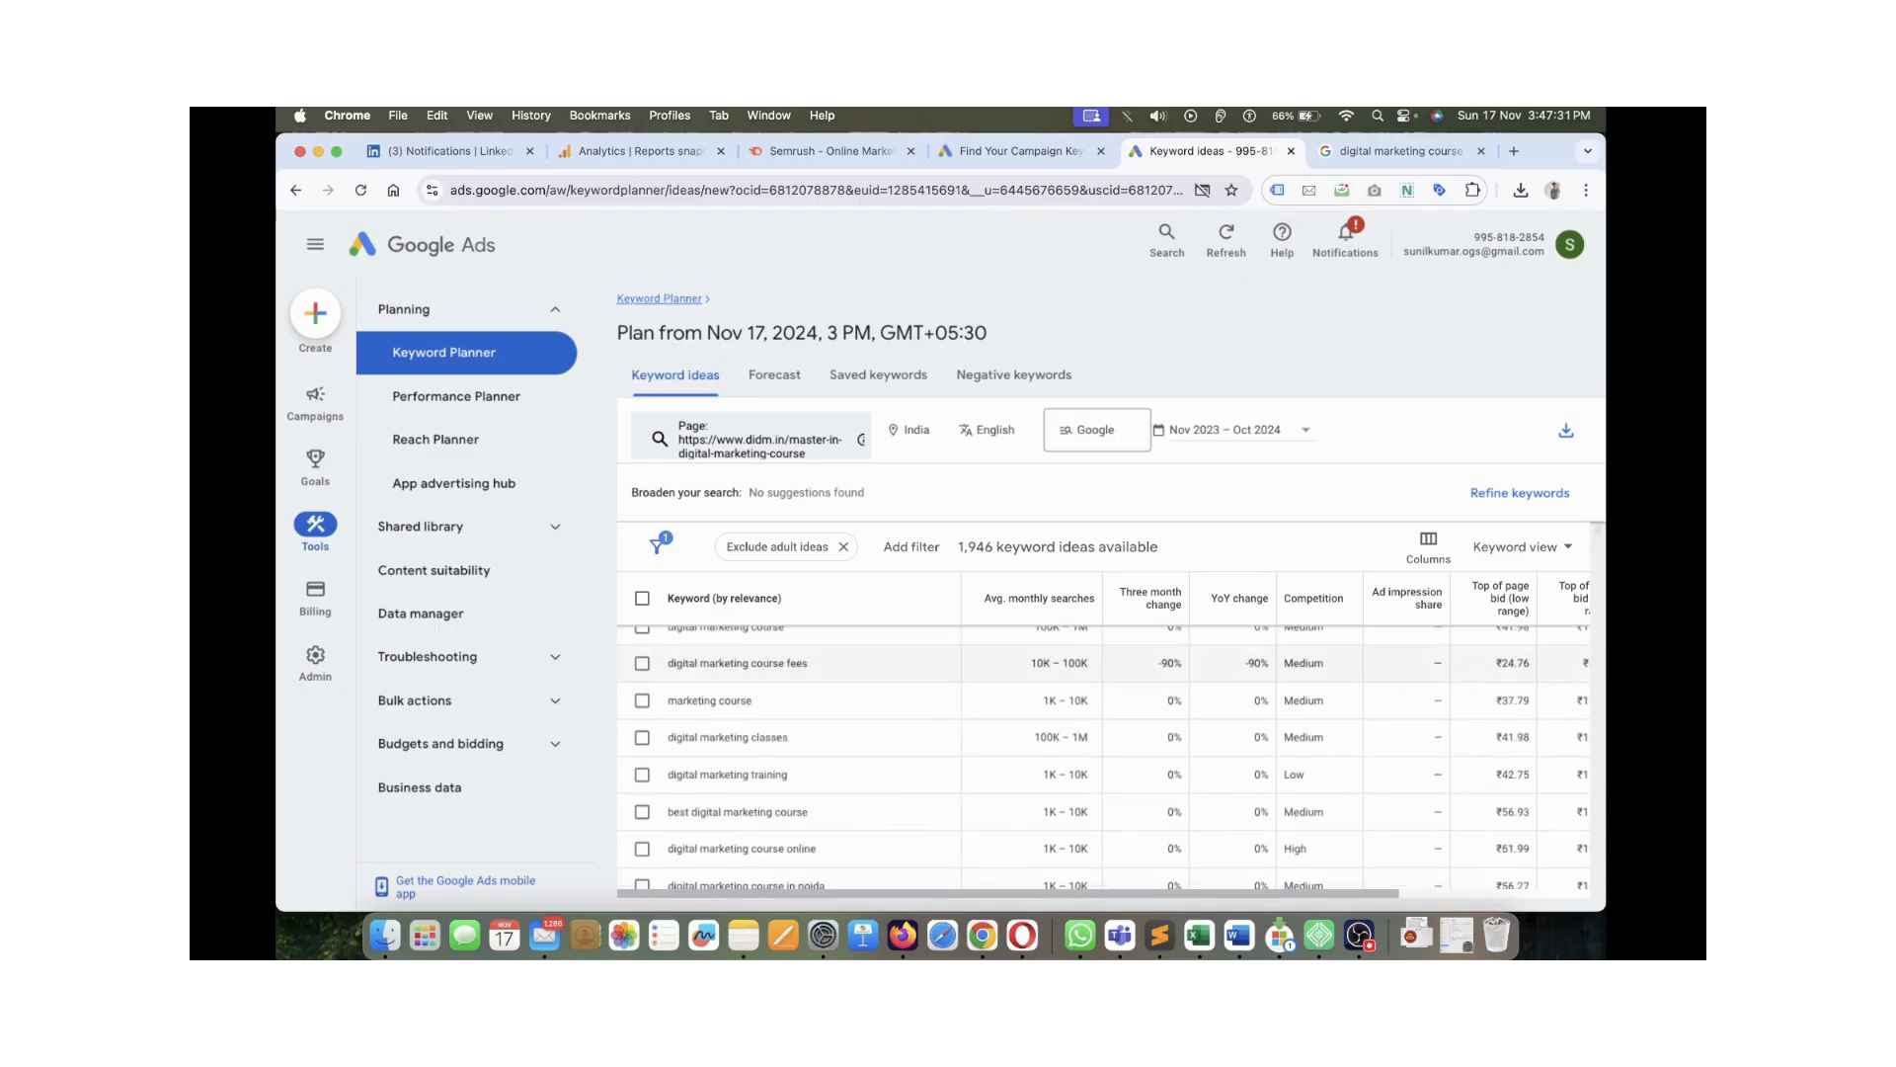